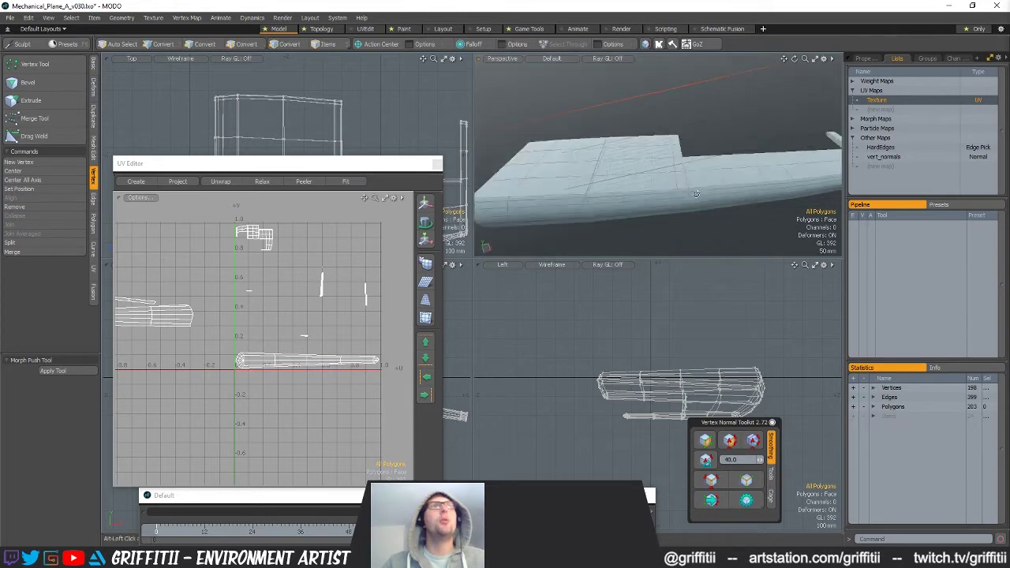
Examine the isolated wing section's UV islands and compare them with its hard edges on the model.
double_click(616, 187)
key("shift+a")
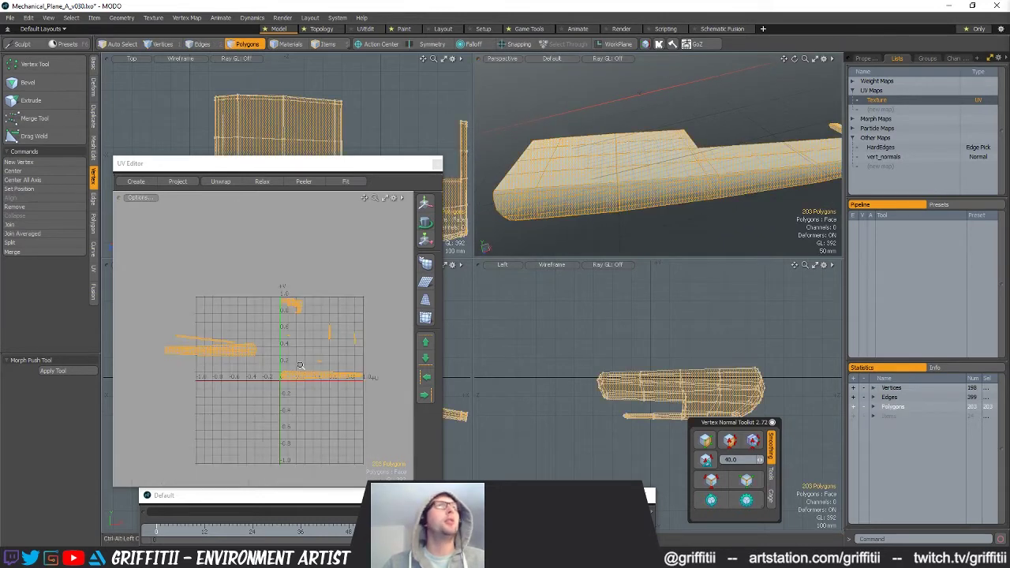
left_click_drag(302, 361, 341, 365, "ctrl+alt")
double_click(298, 383)
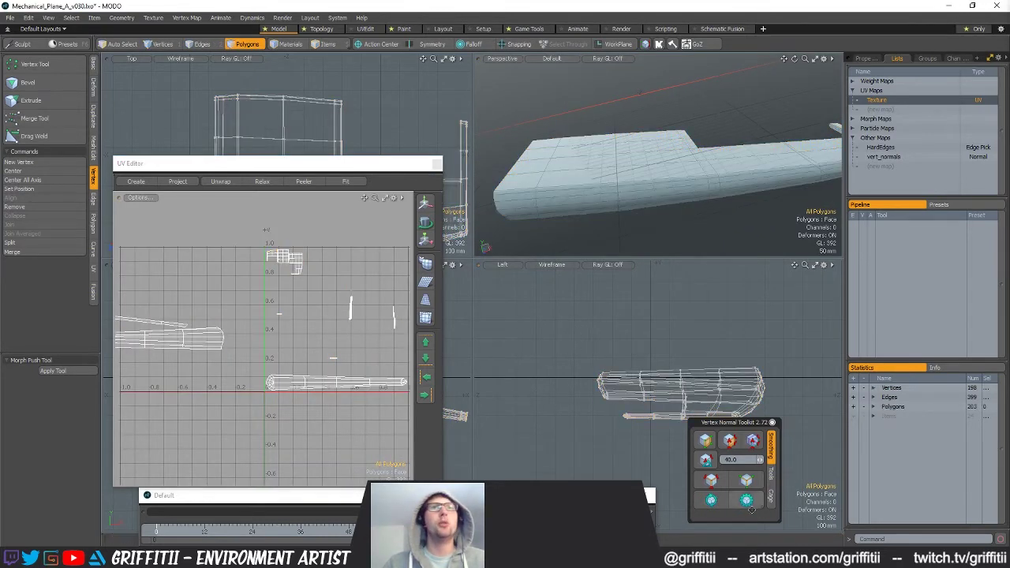
left_click(712, 481)
left_click_drag(632, 150, 464, 207, "alt")
left_click_drag(464, 207, 399, 103, "alt+shift")
scroll(297, 339, "down", 2)
left_click_drag(296, 340, 324, 334, "alt+shift")
key("3")
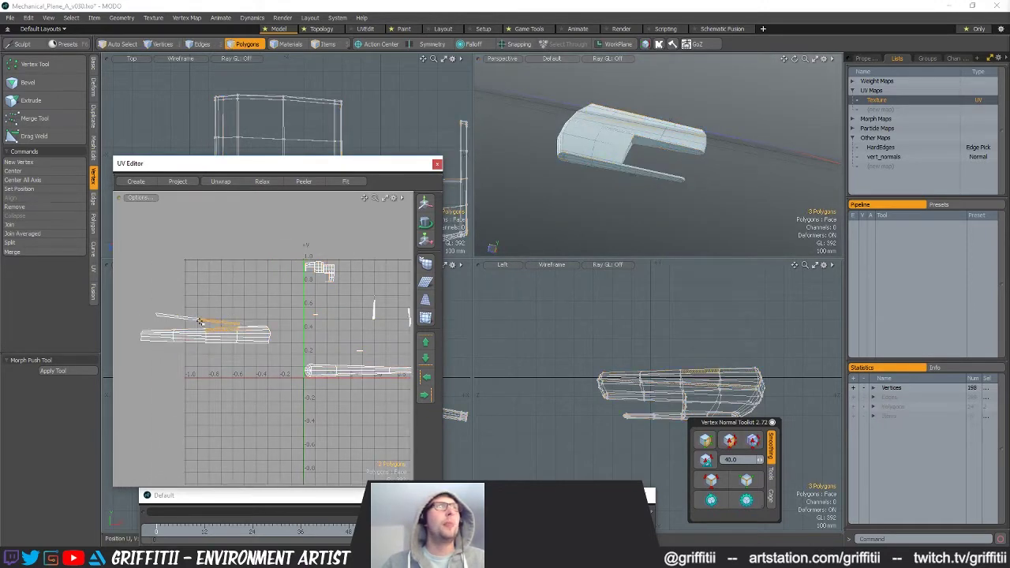
Mark the edge line beside the narrow strip on the wing's underside as hard, and select all hard edges to check it.
left_click_drag(580, 193, 683, 128, "alt")
scroll(713, 167, "up", 4)
scroll(681, 143, "up", 2)
left_click_drag(682, 128, 656, 166, "alt")
left_click(710, 479)
left_click_drag(727, 197, 689, 143, "alt")
key("2")
left_click(687, 143)
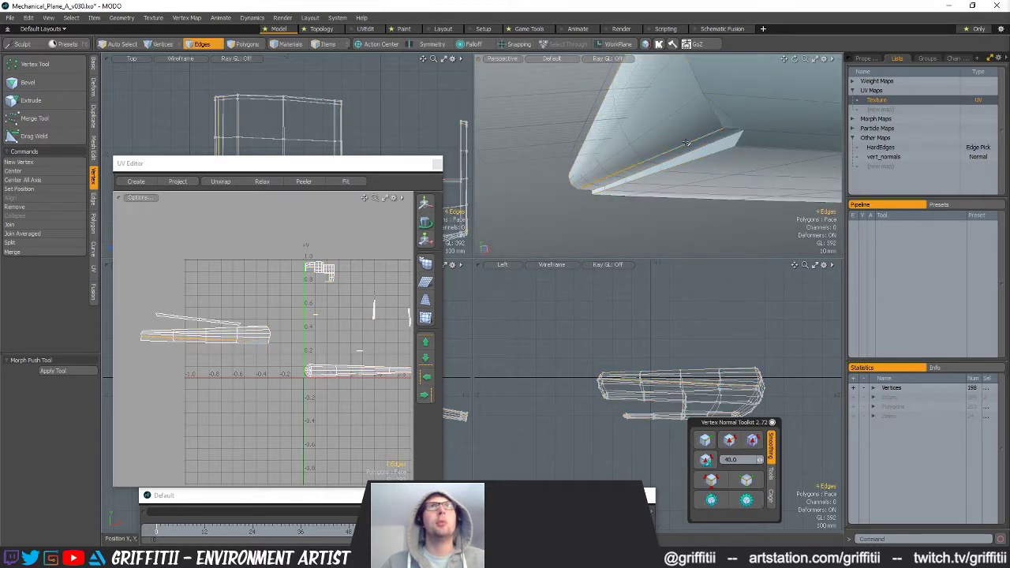
left_click(729, 440)
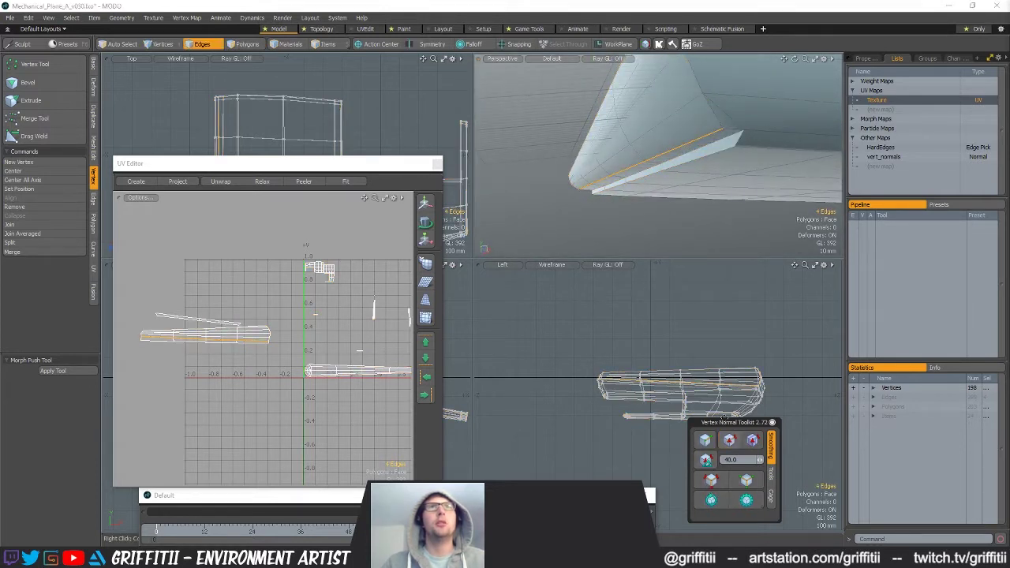
left_click(710, 479)
left_click_drag(694, 158, 671, 150, "alt")
scroll(243, 334, "up", 2)
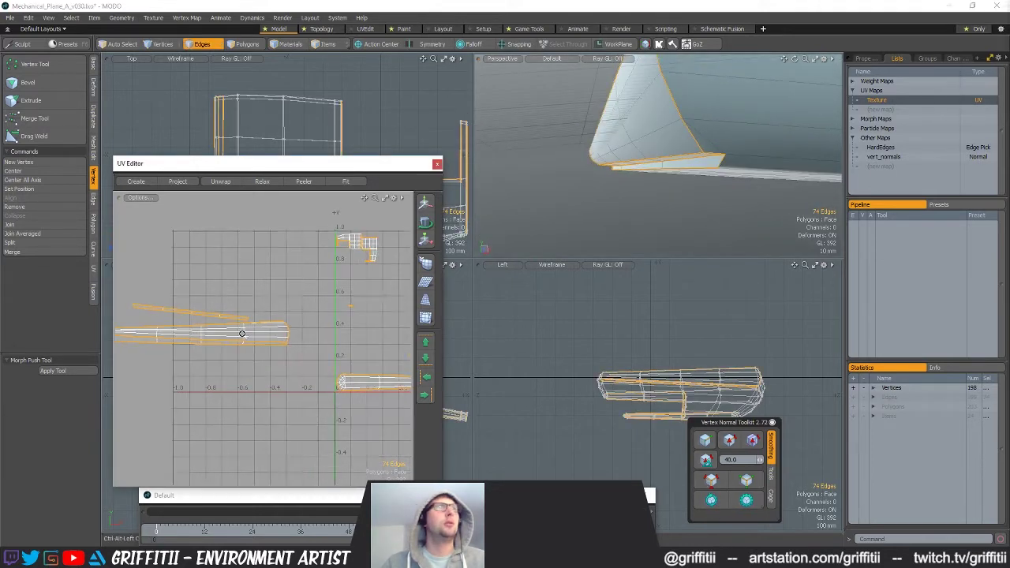
Select the four-polygon strip along the lower side of the long tapered UV island and move it below the island.
scroll(243, 334, "up", 2)
key("3")
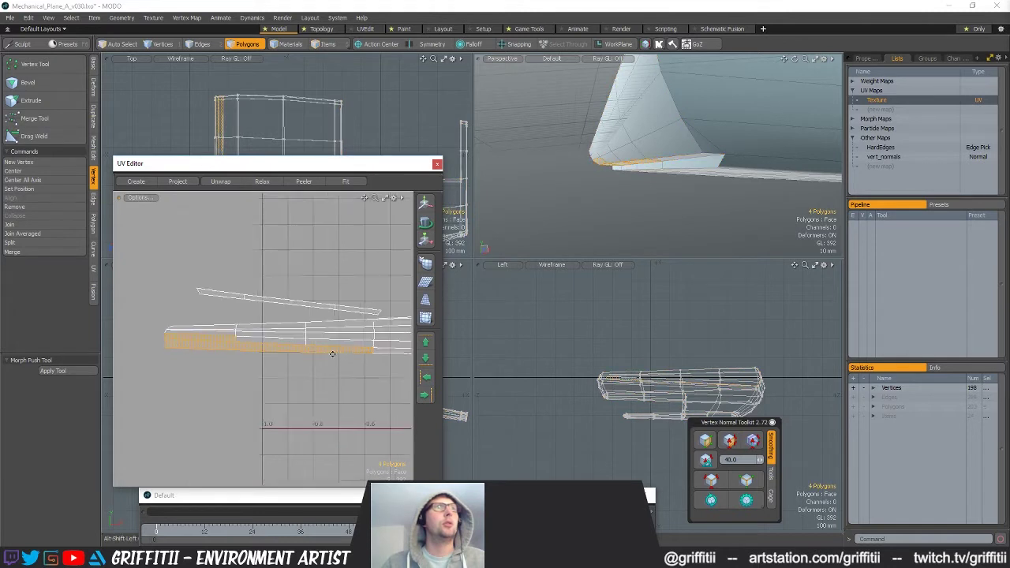
left_click_drag(333, 354, 193, 333, "alt+shift")
key("w")
scroll(182, 355, "down", 1)
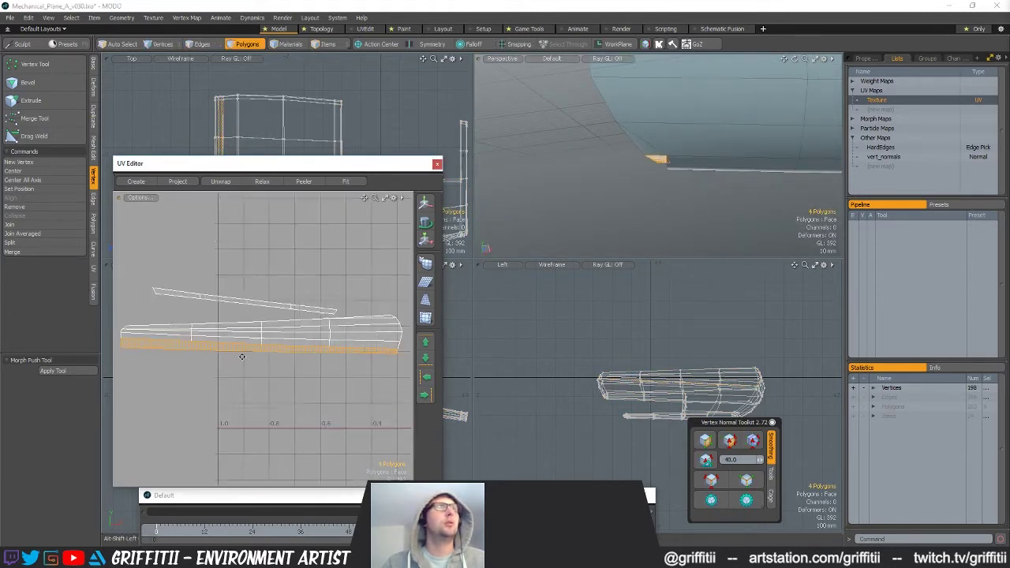
left_click_drag(309, 378, 246, 420)
key("q")
Select the thin strips and small UV islands in turn to examine which faces of the wing they belong to.
left_click_drag(663, 223, 610, 163, "alt")
double_click(665, 152)
left_click_drag(563, 194, 505, 128, "alt")
left_click_drag(331, 314, 290, 298, "alt+shift")
double_click(241, 332)
left_click_drag(513, 220, 624, 152, "alt")
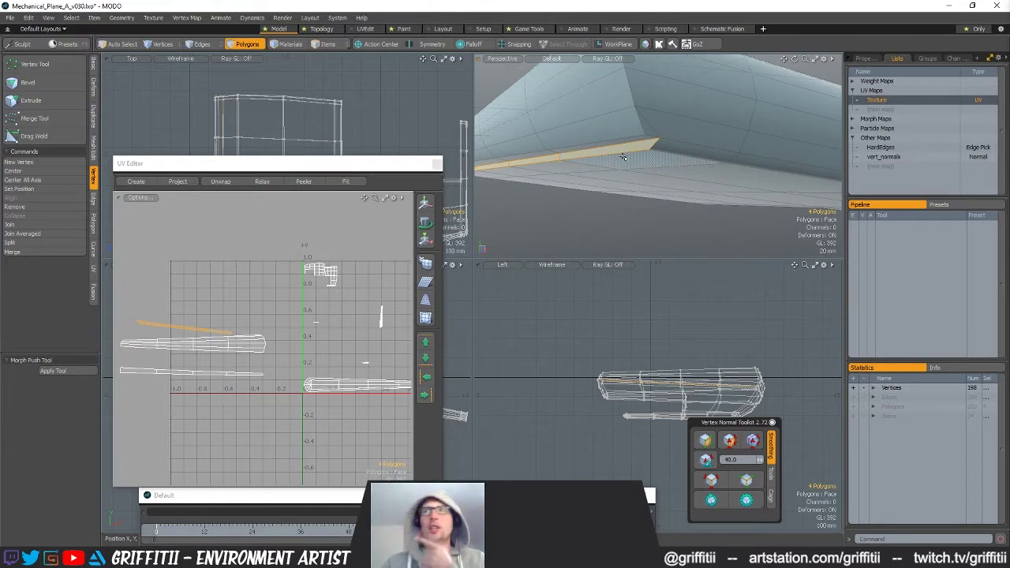
left_click_drag(313, 300, 283, 297, "alt+shift")
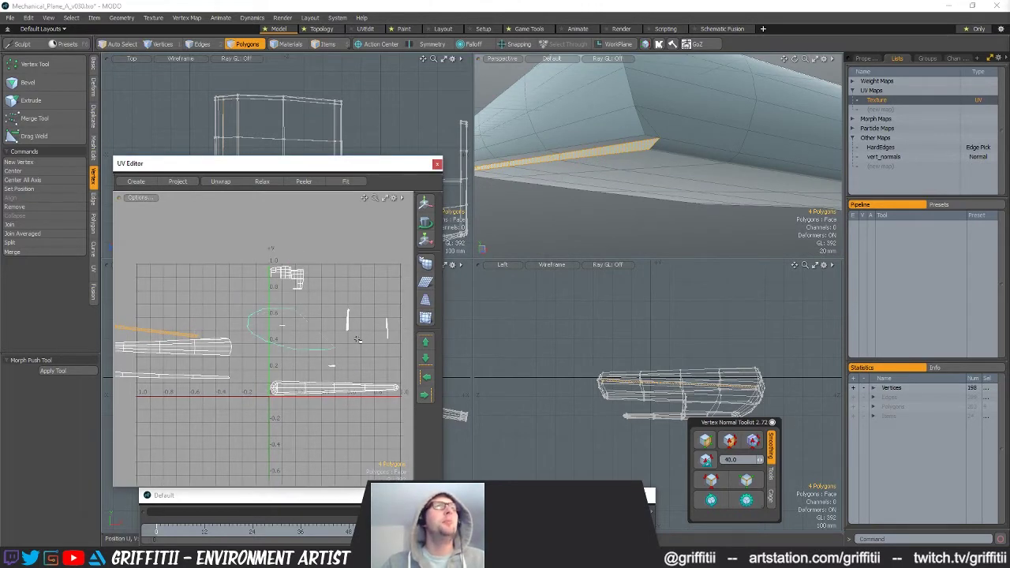
right_click_drag(358, 339, 360, 331)
key("shift+a")
left_click_drag(569, 203, 710, 180, "alt")
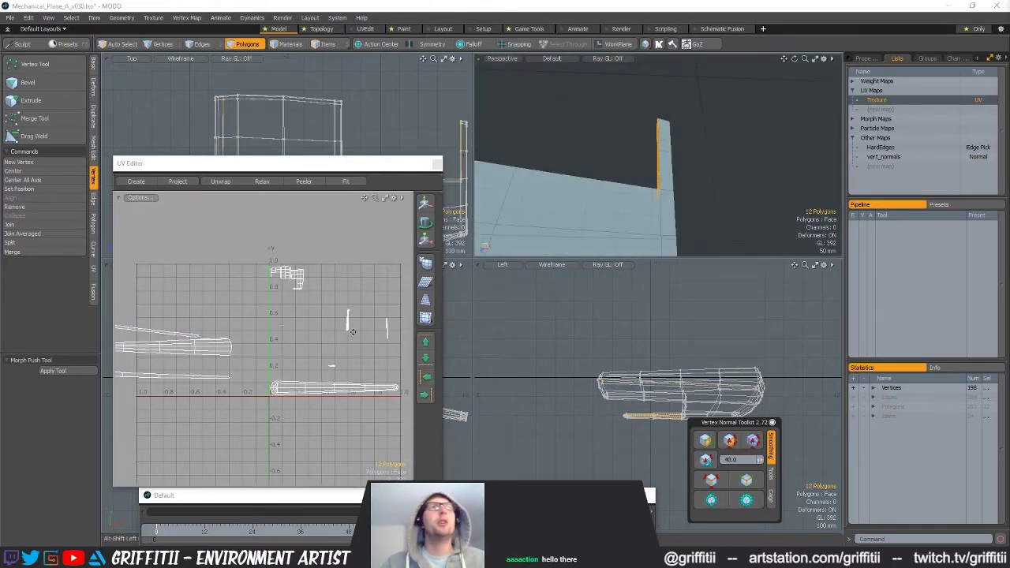
scroll(352, 332, "up", 3)
key("shift+a")
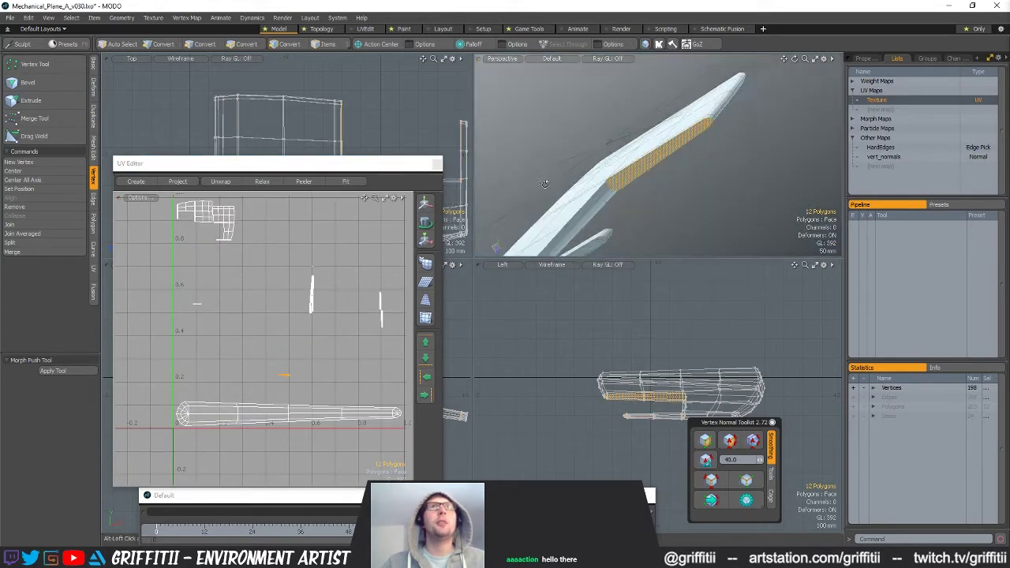
left_click_drag(621, 182, 656, 224, "alt")
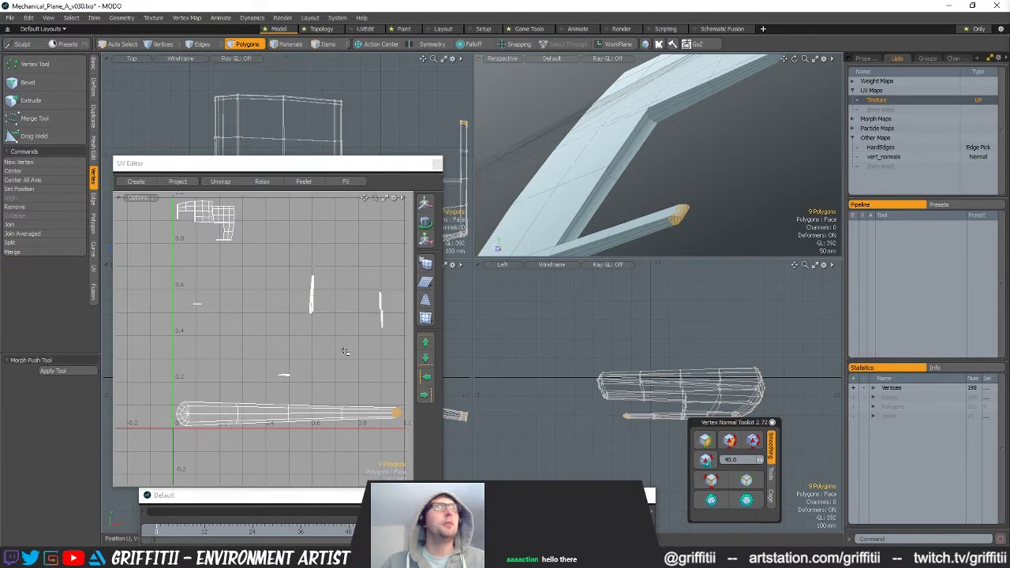
left_click_drag(345, 352, 345, 371, "alt")
Select the short end edge of the narrow arm on the wing surface UV island and move and sew its neighbouring UVs there.
left_click(711, 481)
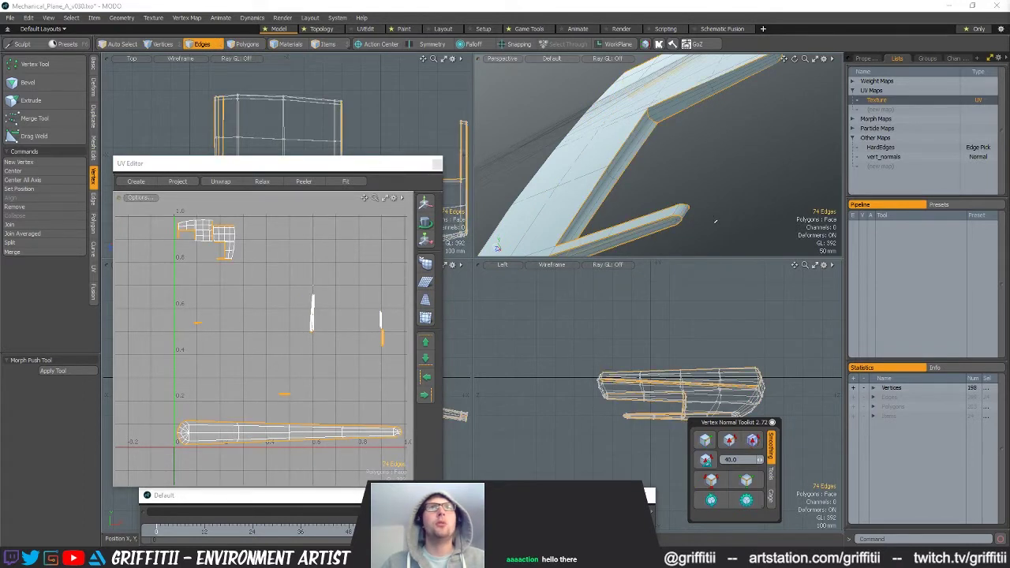
left_click_drag(223, 253, 323, 295, "ctrl+alt")
left_click_drag(197, 345, 284, 321, "alt")
left_click(238, 342)
scroll(198, 282, "down", 5)
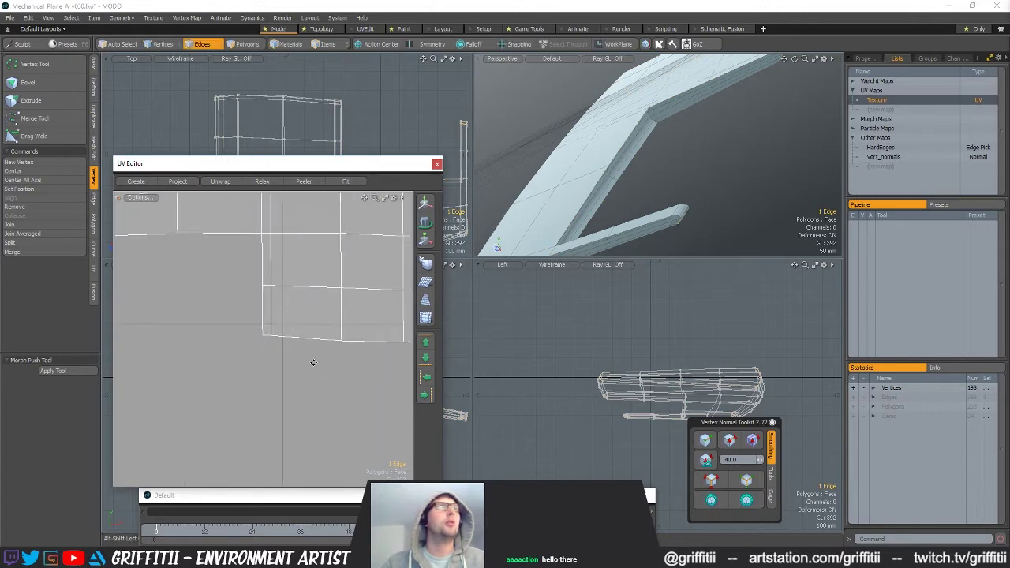
key("e")
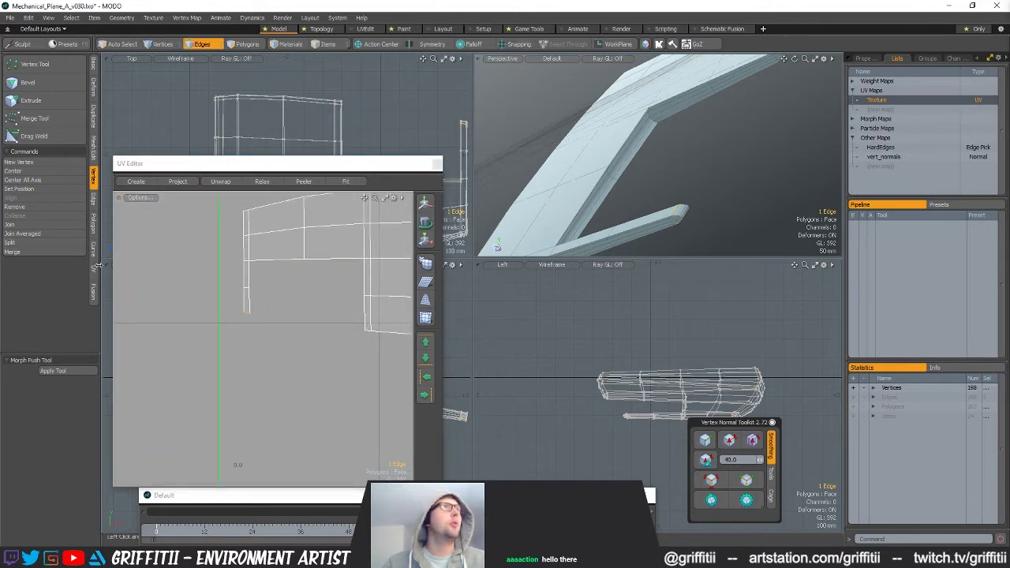
left_click(93, 266)
left_click(25, 314)
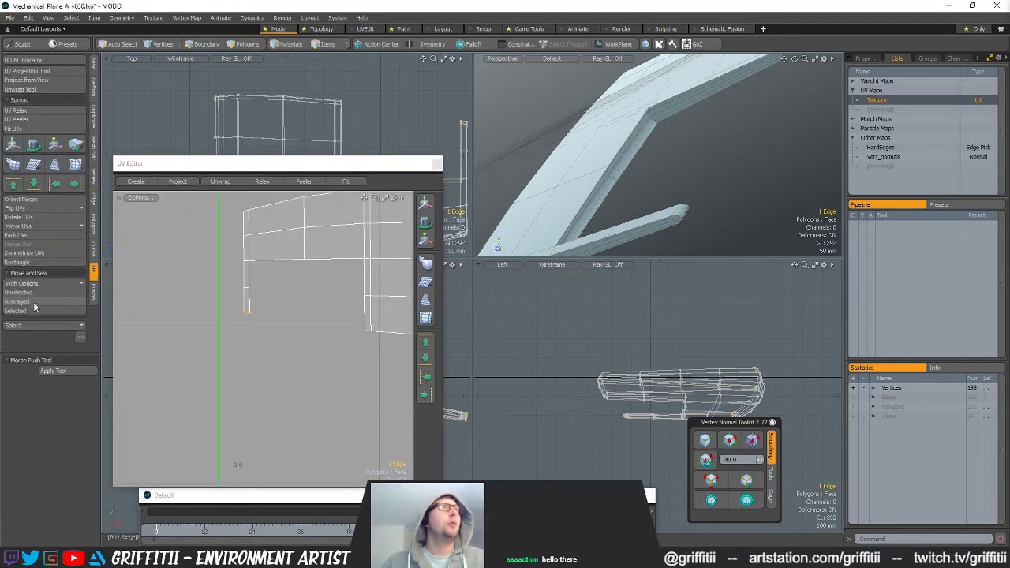
Move and sew the neighbouring thin UV strip onto the lower border edges of the wide wing panel.
scroll(202, 314, "down", 5)
key("3")
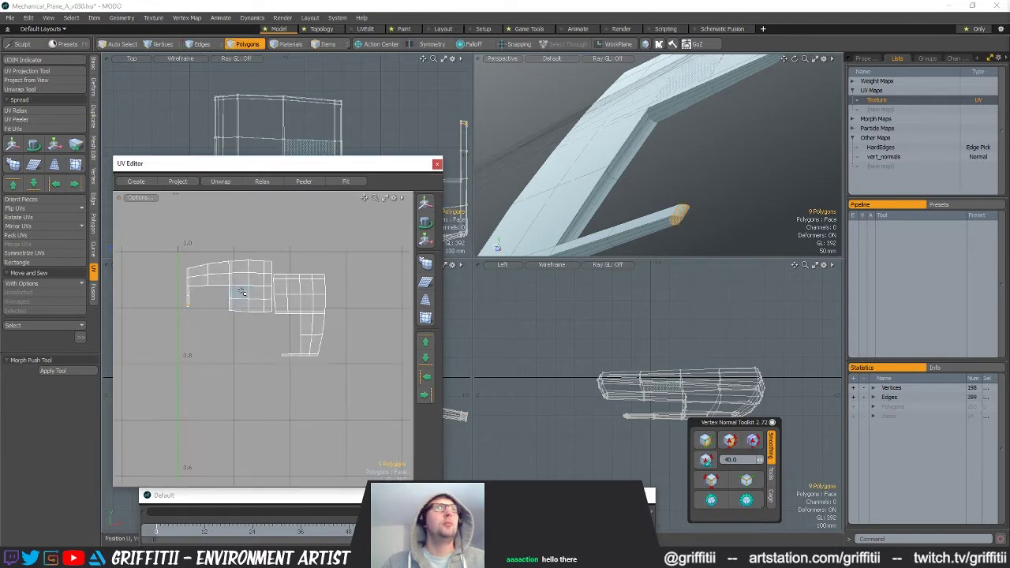
key("3")
left_click_drag(236, 291, 250, 296)
key("bracketright")
left_click_drag(697, 149, 705, 180, "alt")
key("1")
scroll(214, 296, "up", 4)
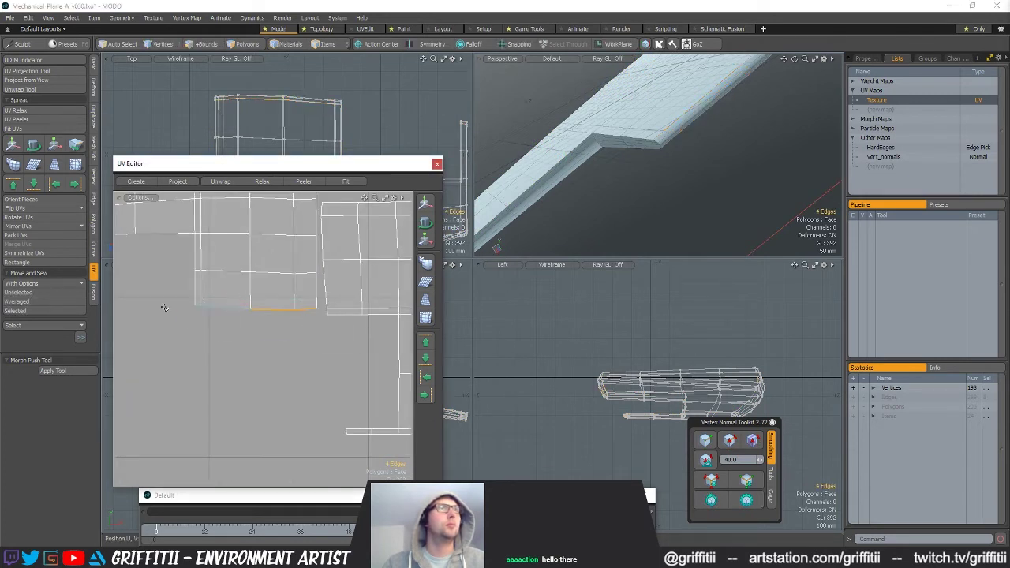
scroll(207, 307, "up", 5)
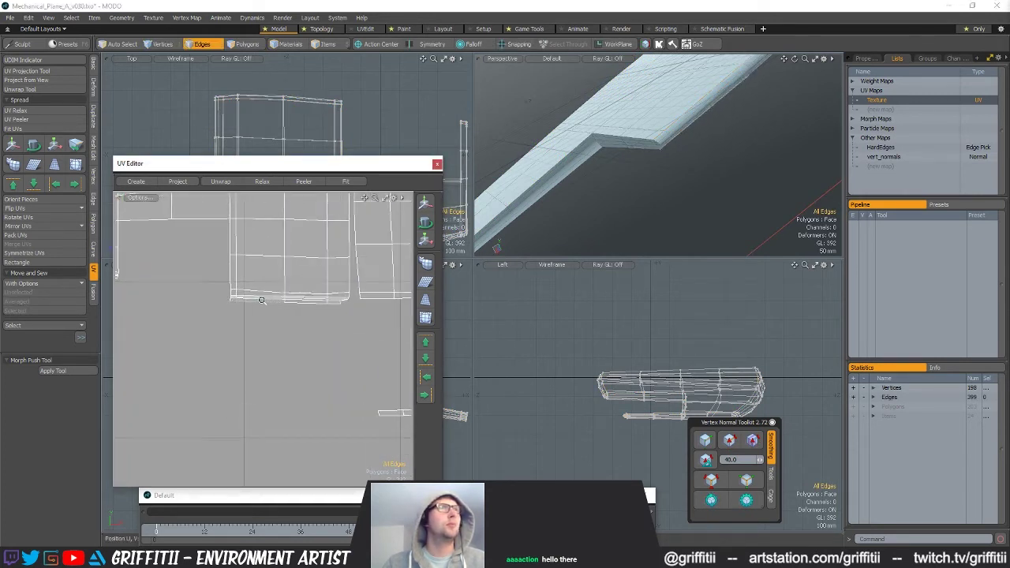
Select the upper border edges of the wing surface UV island and sew the rounded edge strip onto them.
left_click(291, 305, "shift")
left_click_drag(364, 321, 302, 318, "alt+shift")
left_click_drag(163, 303, 351, 303, "ctrl+alt")
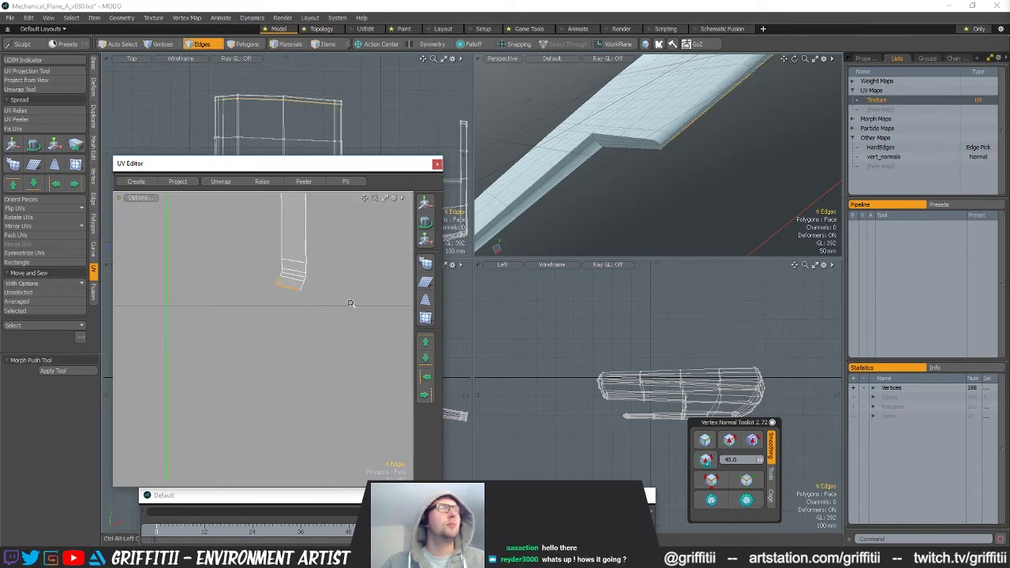
left_click_drag(505, 236, 778, 157, "alt")
left_click_drag(197, 358, 180, 324, "ctrl+alt")
left_click_drag(357, 293, 285, 341, "alt+shift")
right_click_drag(458, 293, 455, 298, "shift")
left_click_drag(373, 293, 259, 300, "alt+shift")
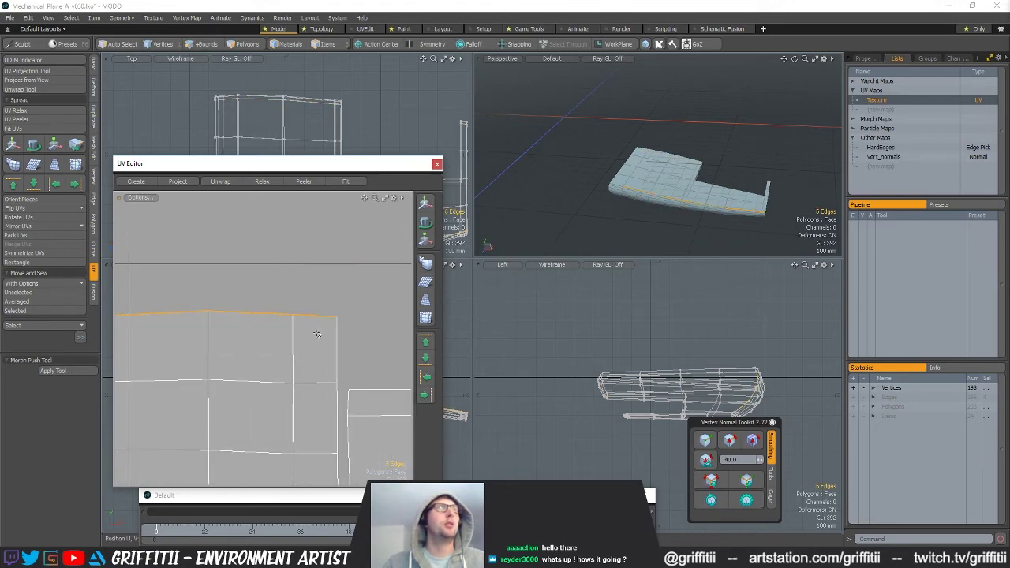
left_click(50, 312)
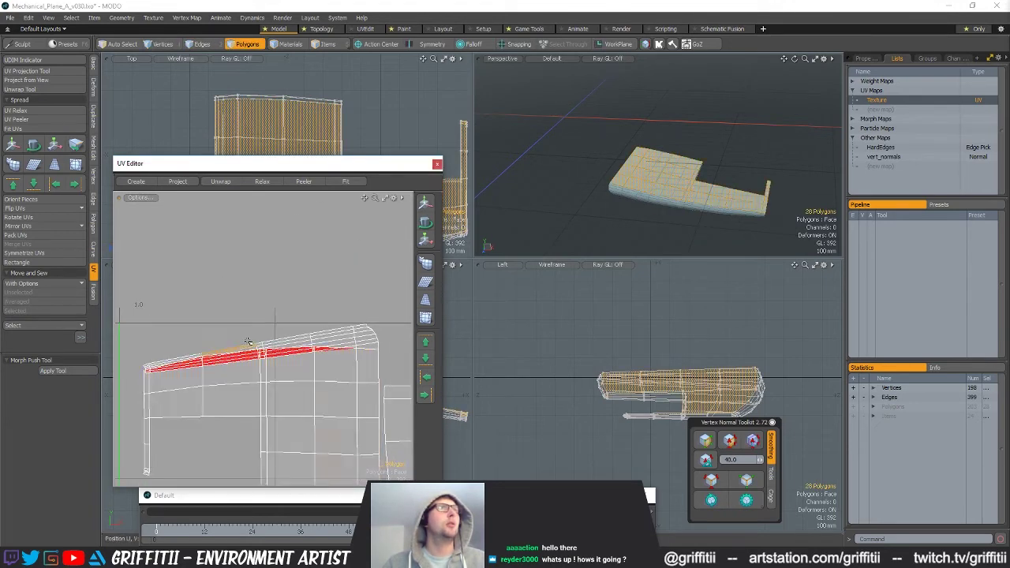
Sew the opposite wing surface island onto the outer border of the rounded edge strip.
key("1")
scroll(126, 365, "up", 3)
key("1")
left_click_drag(312, 322, 184, 340, "alt+shift")
left_click_drag(262, 335, 153, 349, "alt+shift")
left_click_drag(653, 190, 677, 150, "alt")
left_click_drag(678, 150, 604, 158, "alt")
left_click_drag(565, 162, 671, 165, "ctrl+alt")
left_click(37, 311)
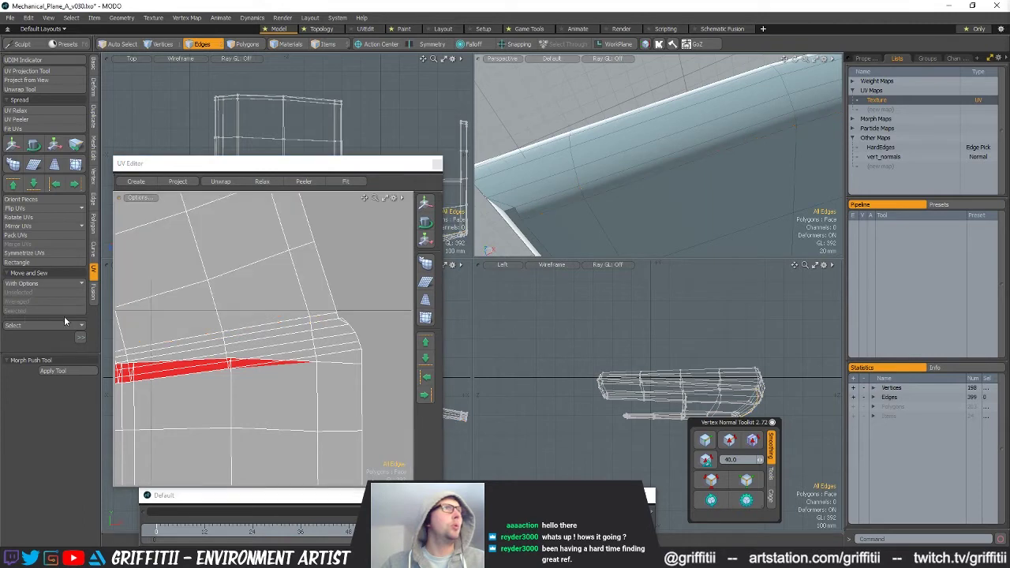
Select the whole merged wing island and relax its UVs to remove the overlapping faces.
key("a")
key("3")
double_click(238, 317)
left_click(39, 112)
left_click(229, 348)
left_click_drag(229, 343, 269, 328, "alt+shift")
left_click_drag(268, 328, 295, 321, "ctrl+alt")
key("q")
Select the hard edges and examine them against the relaxed UV island and the wing model.
left_click_drag(545, 197, 589, 190, "alt")
left_click(568, 367)
left_click(712, 481)
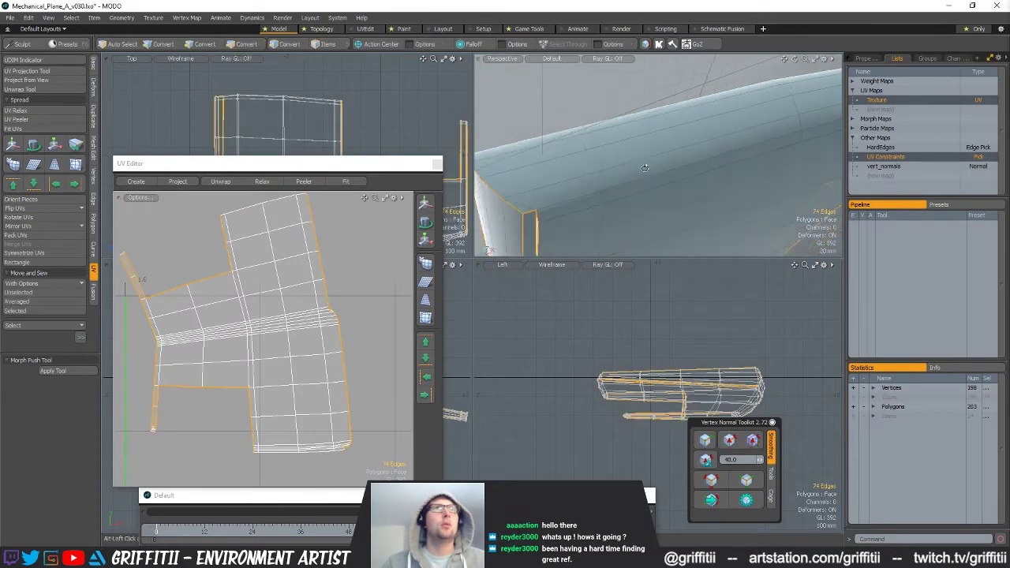
scroll(345, 320, "down", 2)
left_click_drag(607, 174, 671, 150, "alt")
scroll(324, 327, "up", 2)
key("3")
left_click_drag(324, 327, 281, 326, "alt")
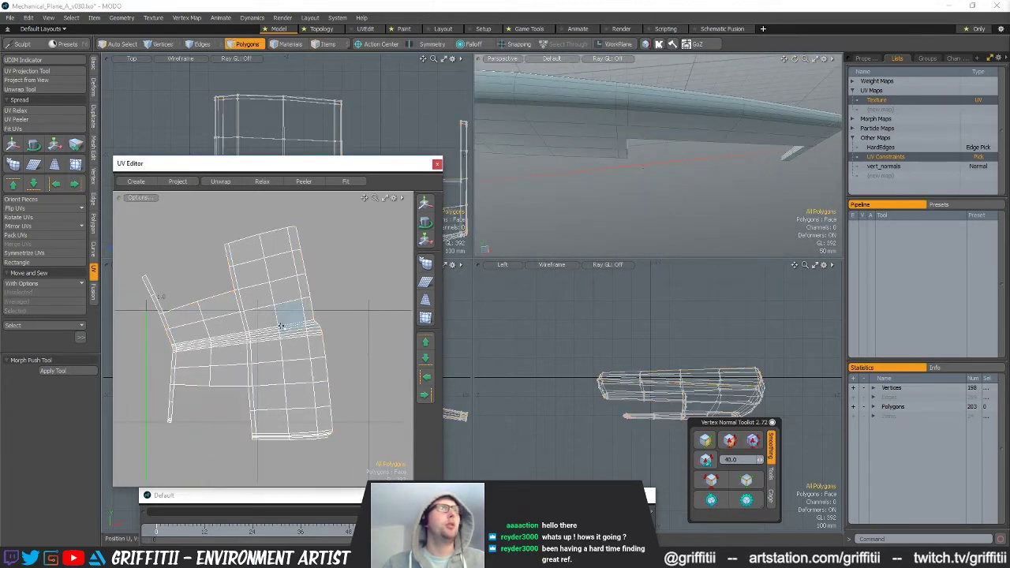
Select the merged wing island again and apply another UV Relax to it.
scroll(281, 331, "up", 2)
key("space")
key("space")
double_click(240, 338)
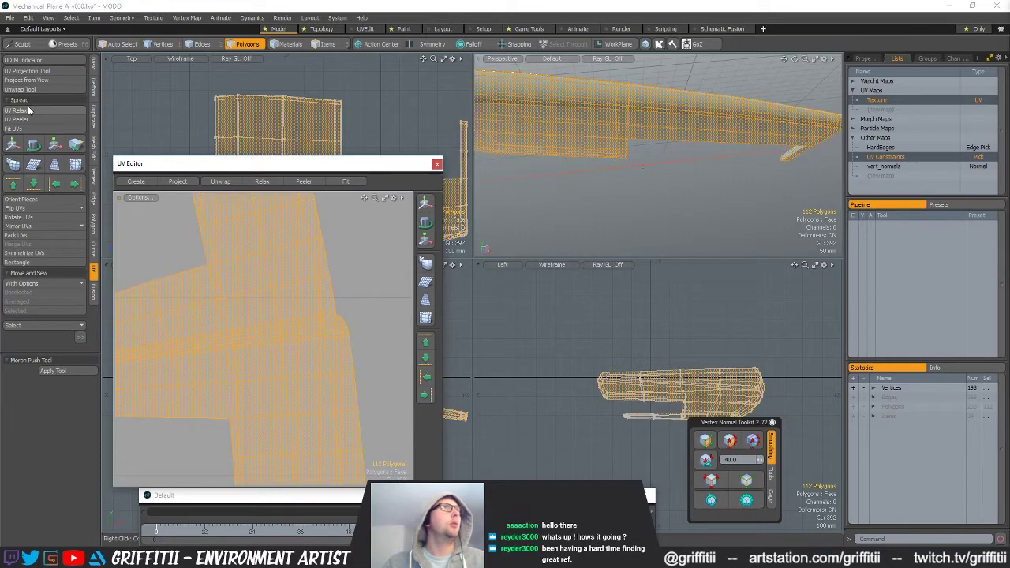
scroll(314, 332, "down", 4)
left_click(301, 348)
left_click_drag(301, 348, 327, 328, "alt")
scroll(327, 328, "down", 3)
left_click_drag(288, 415, 255, 368, "alt")
scroll(255, 371, "down", 1)
key("space")
key("space")
key("space")
Select the remaining small islands and long strips to examine where they sit on the wing.
double_click(256, 414)
scroll(625, 188, "down", 3)
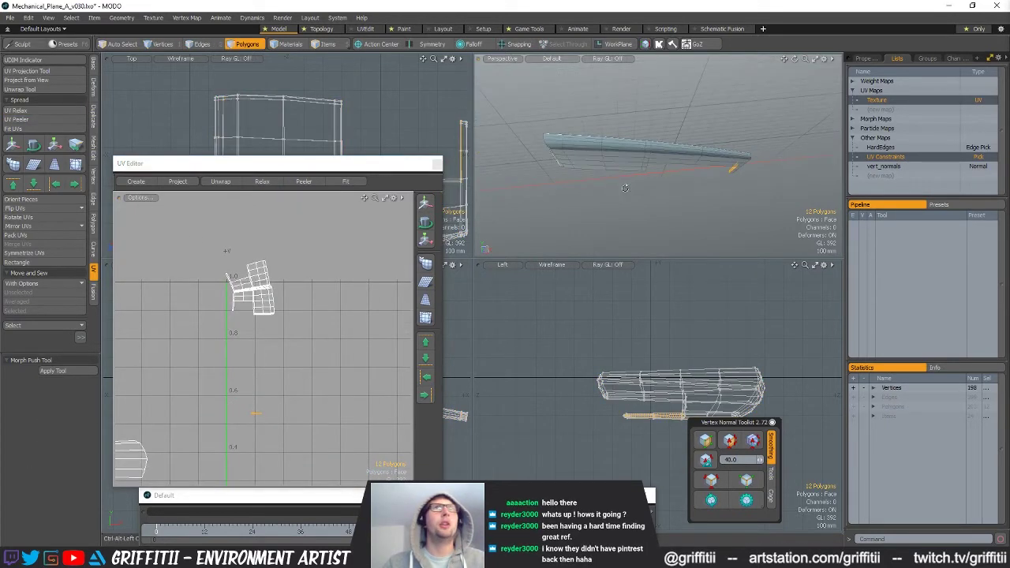
left_click_drag(331, 339, 224, 238, "alt")
left_click_drag(507, 186, 541, 174, "alt")
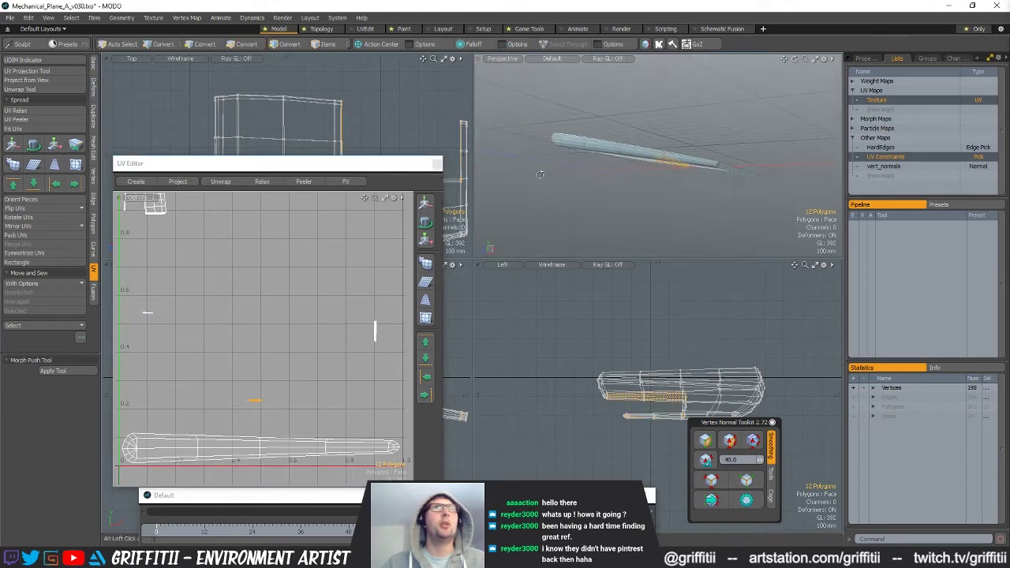
left_click_drag(670, 192, 600, 211, "alt")
left_click_drag(600, 212, 529, 168, "ctrl+alt")
left_click_drag(346, 369, 279, 346, "ctrl+alt")
left_click_drag(198, 344, 239, 323, "ctrl+alt")
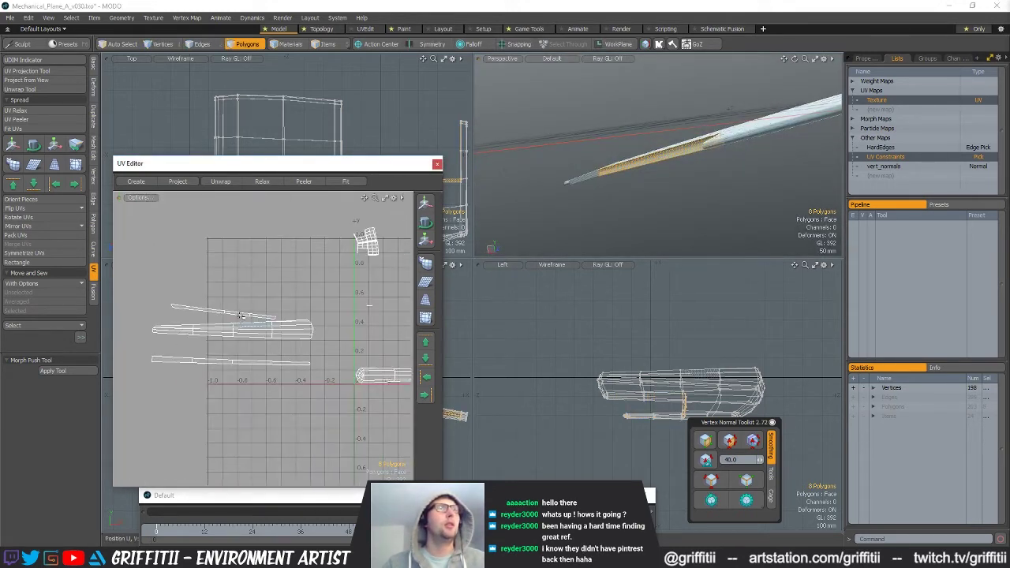
left_click_drag(553, 163, 693, 139, "alt")
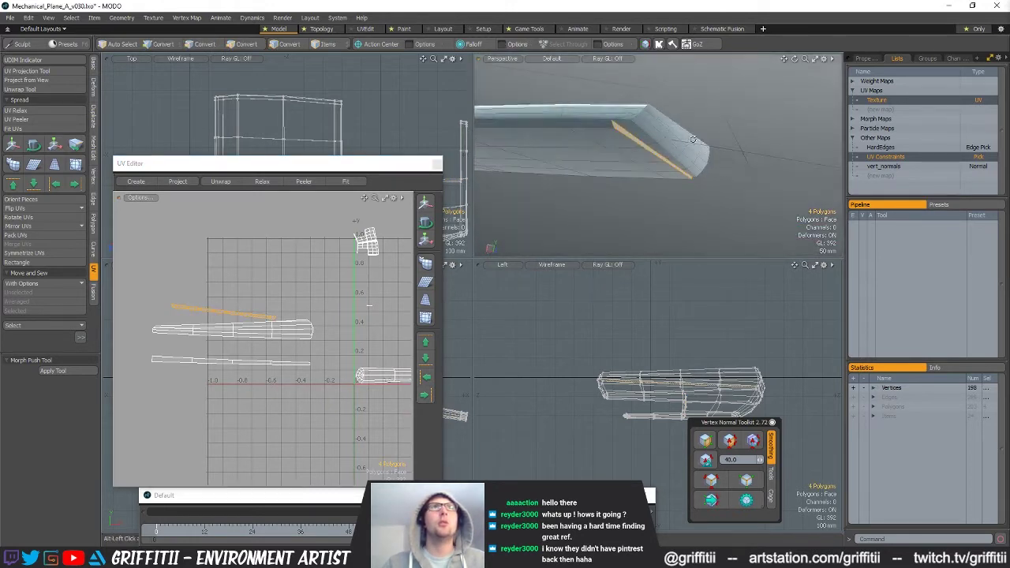
double_click(246, 364)
Select all polygons of the wing section and pack their UVs.
scroll(296, 367, "down", 3)
left_click_drag(380, 274, 305, 268, "alt")
left_click(306, 268)
key("ctrl+a")
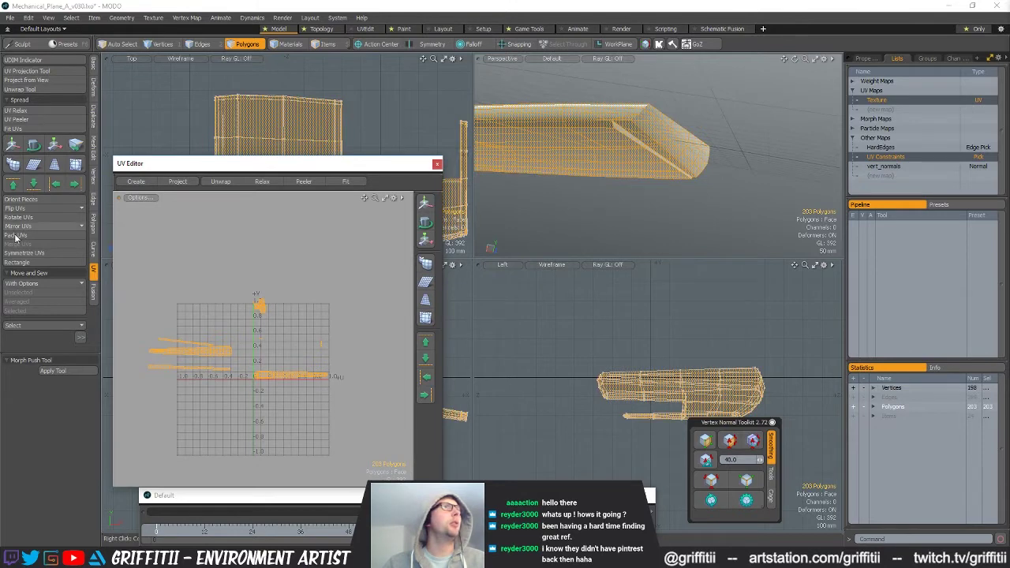
left_click(17, 235)
key("Return")
mouse_move(252, 345)
left_mouse_down("ctrl+alt")
mouse_move(309, 343)
mouse_move(263, 337)
left_mouse_up("ctrl+alt")
left_click(355, 296)
Unhide the rest of the plane, select the adjoining notched wing section and hide everything else.
left_click_drag(641, 138, 665, 189, "alt")
left_click_drag(664, 190, 630, 182, "ctrl+alt")
key("u")
double_click(769, 168)
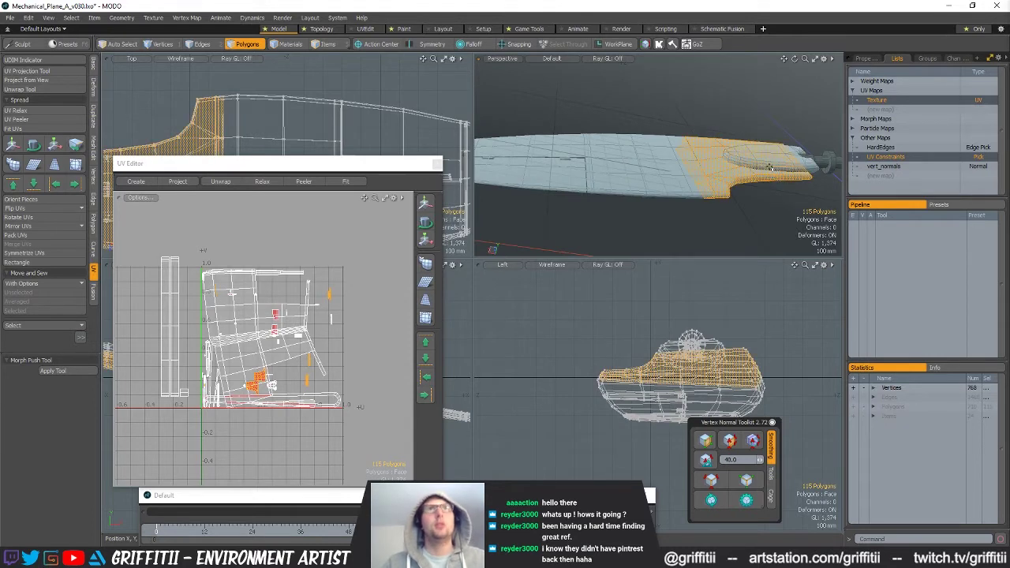
key("shift+h")
left_click_drag(770, 168, 722, 154, "alt")
With the hard edges as reference, sew the rounded edge strip's UVs onto the lower border of the upper surface island.
left_click(712, 480)
left_click_drag(285, 372, 371, 377, "ctrl+alt")
key("1")
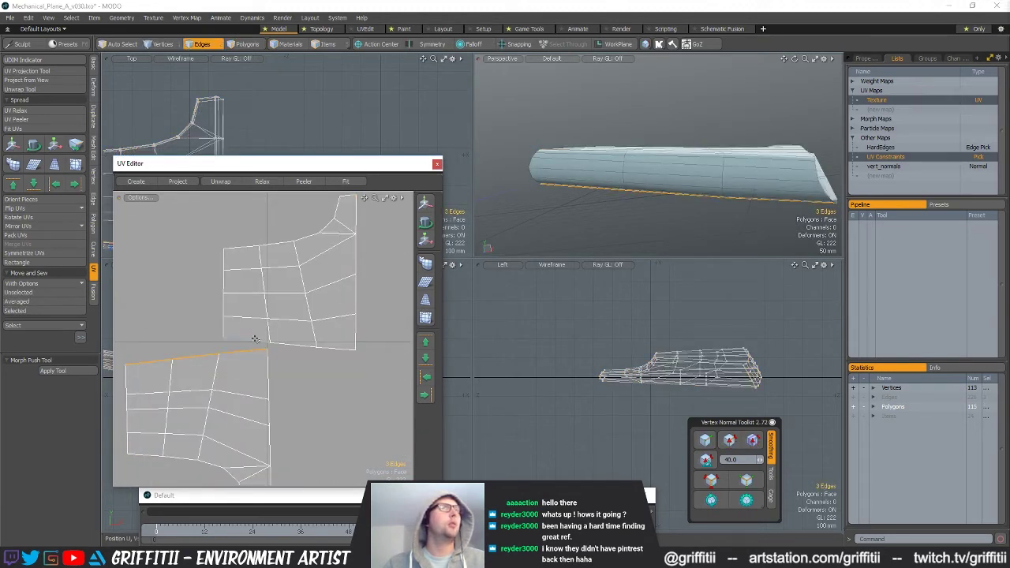
left_click(56, 319)
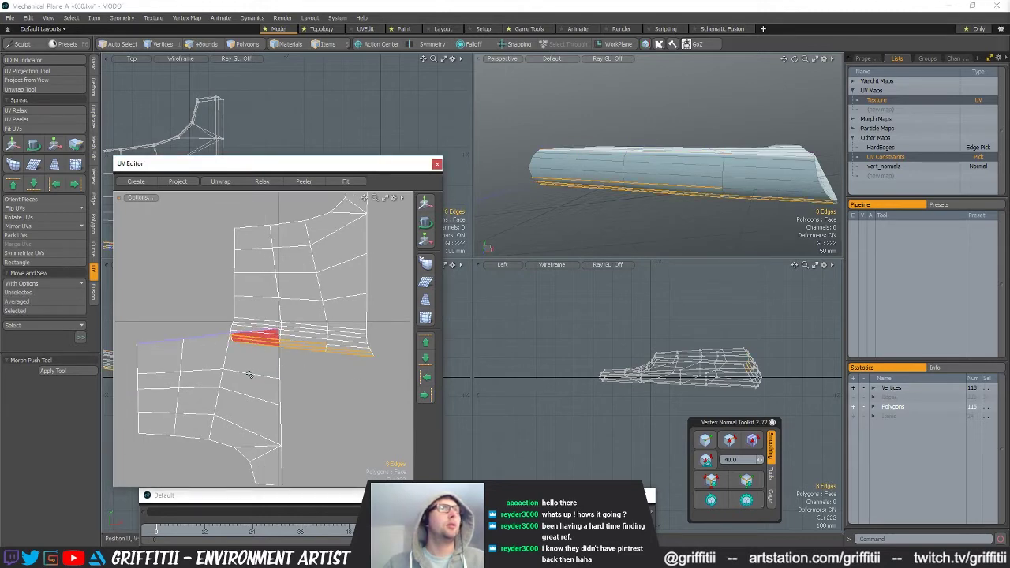
Sew the lower surface island to the rounded edge strip and the small tip piece to the joined island.
left_click(23, 313)
left_click_drag(292, 334, 229, 333, "ctrl+alt")
key("3")
double_click(293, 319)
left_click_drag(316, 344, 227, 306, "ctrl+alt")
key("1")
left_click(30, 315)
key("3")
double_click(277, 300)
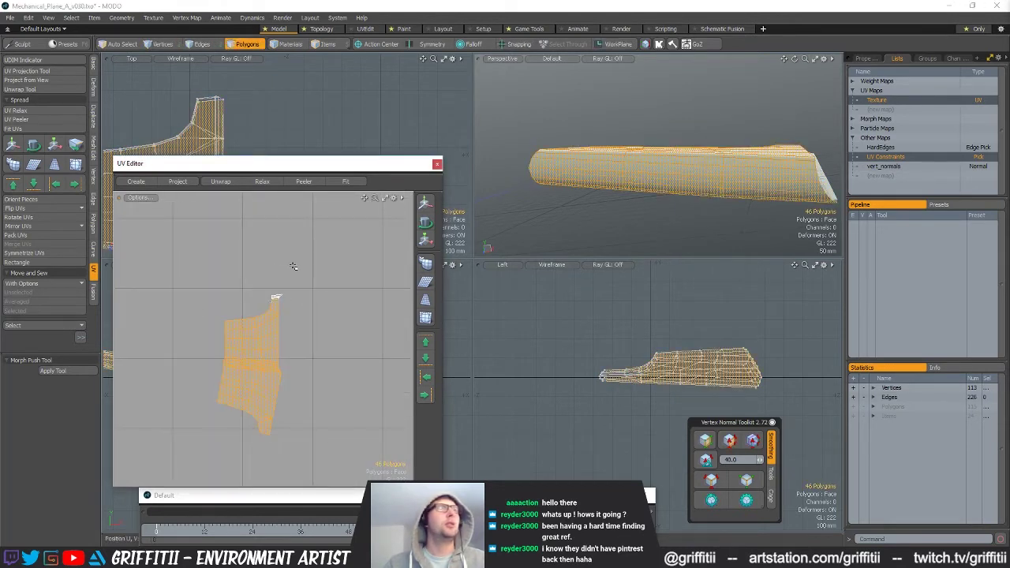
Select the narrow upright UV island to examine which end face of the wing section it covers.
left_click_drag(735, 167, 665, 197, "alt")
left_click_drag(664, 198, 632, 192, "alt")
left_click_drag(288, 338, 224, 392, "ctrl+alt")
double_click(335, 364)
left_click_drag(735, 209, 723, 172, "alt+shift")
left_click_drag(723, 173, 662, 159, "alt")
left_click_drag(351, 352, 331, 346, "ctrl+alt")
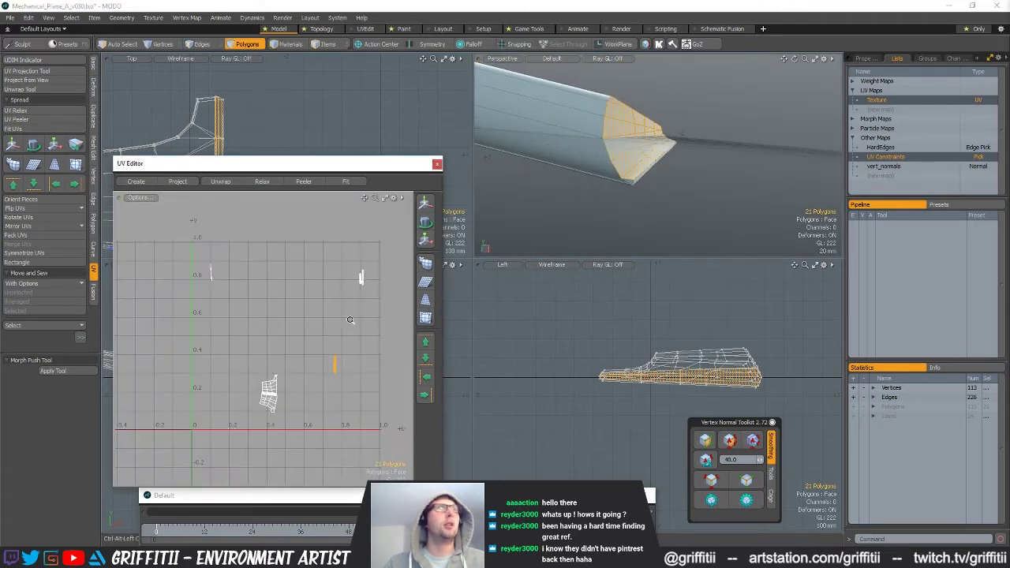
Select the pair of strip islands to examine where they run along the notched side of the wing section.
right_click_drag(465, 277, 458, 293)
key("shift+a")
mouse_move(647, 160)
left_mouse_down("alt")
mouse_move(677, 155)
mouse_move(695, 207)
mouse_move(705, 178)
left_mouse_up("alt")
scroll(705, 179, "up", 5)
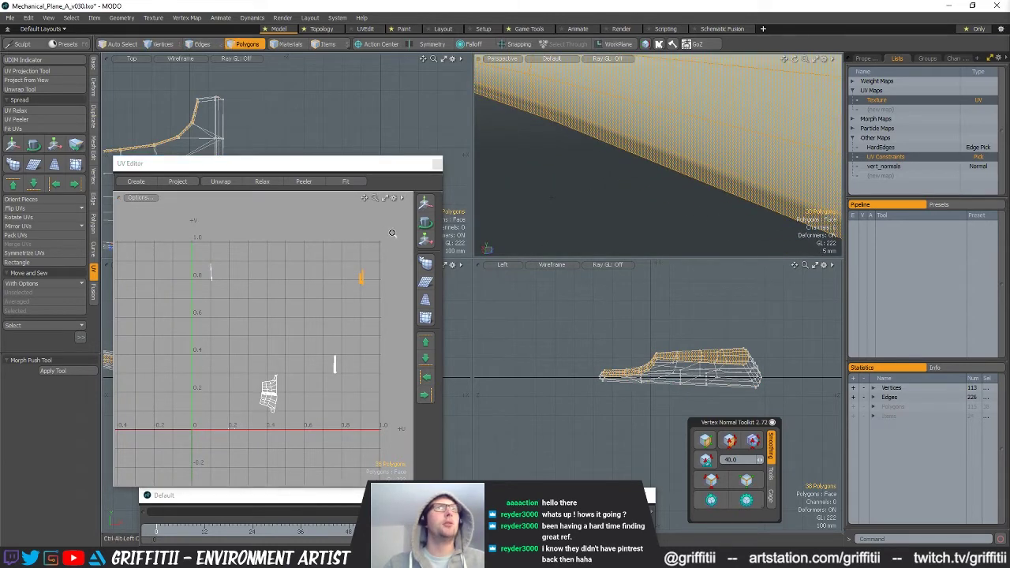
key("shift+a")
scroll(679, 170, "down", 5)
left_click_drag(679, 170, 676, 164, "alt")
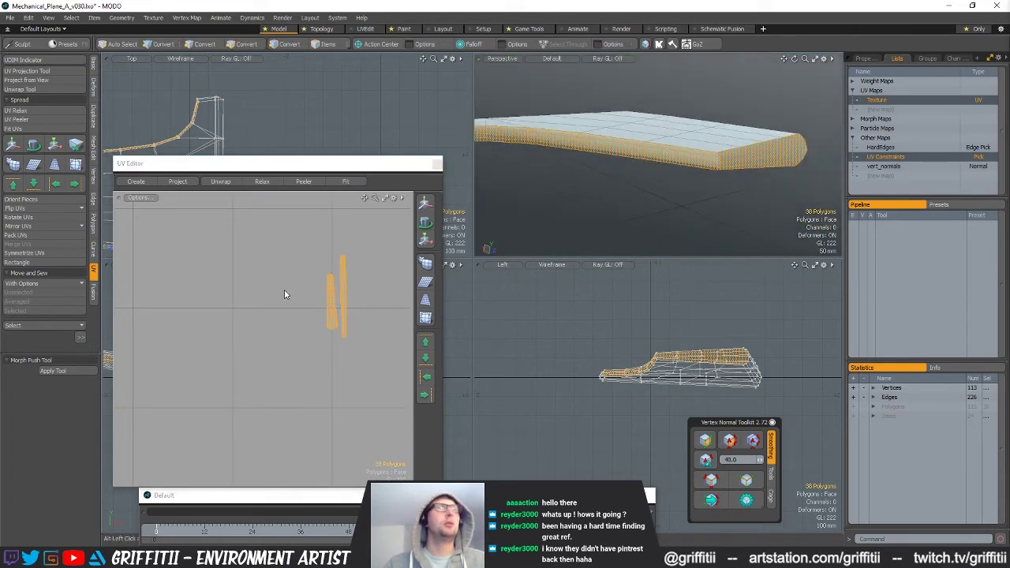
Select the thinnest strip island and examine its location along the wing section's lower edge.
scroll(285, 294, "down", 5)
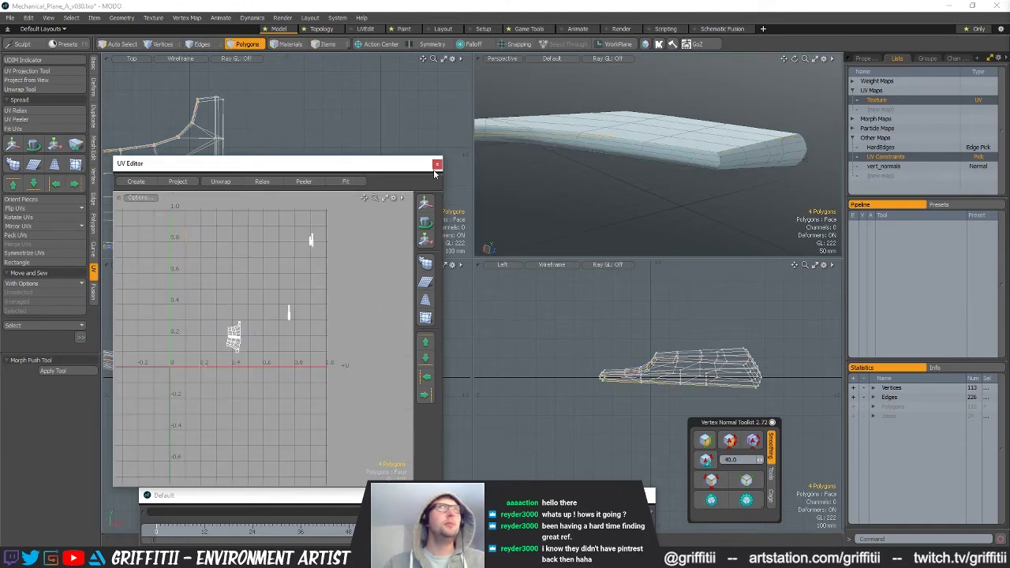
left_click_drag(616, 110, 624, 94, "alt")
scroll(623, 98, "up", 3)
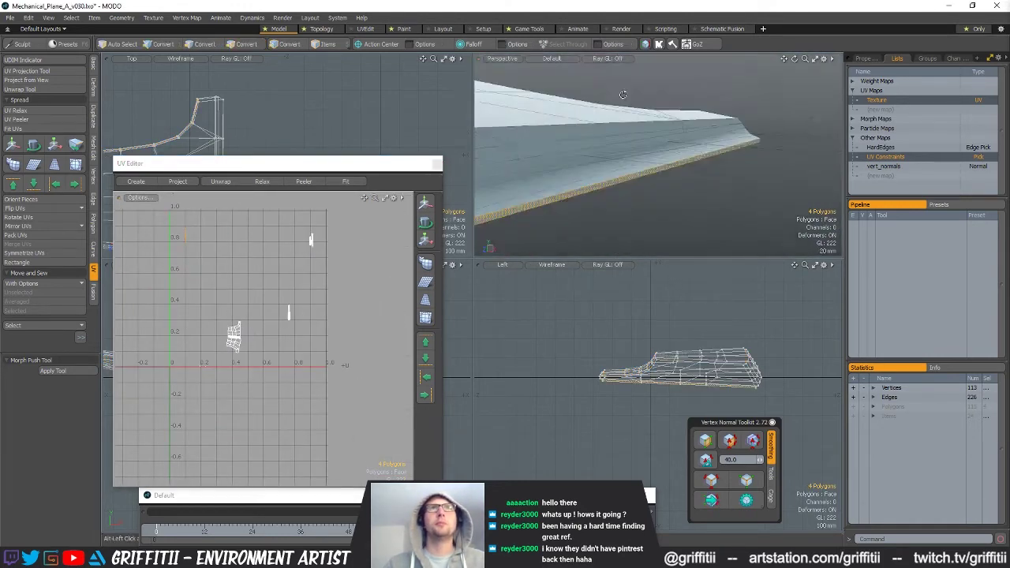
scroll(624, 94, "down", 3)
left_click_drag(703, 146, 719, 156, "alt")
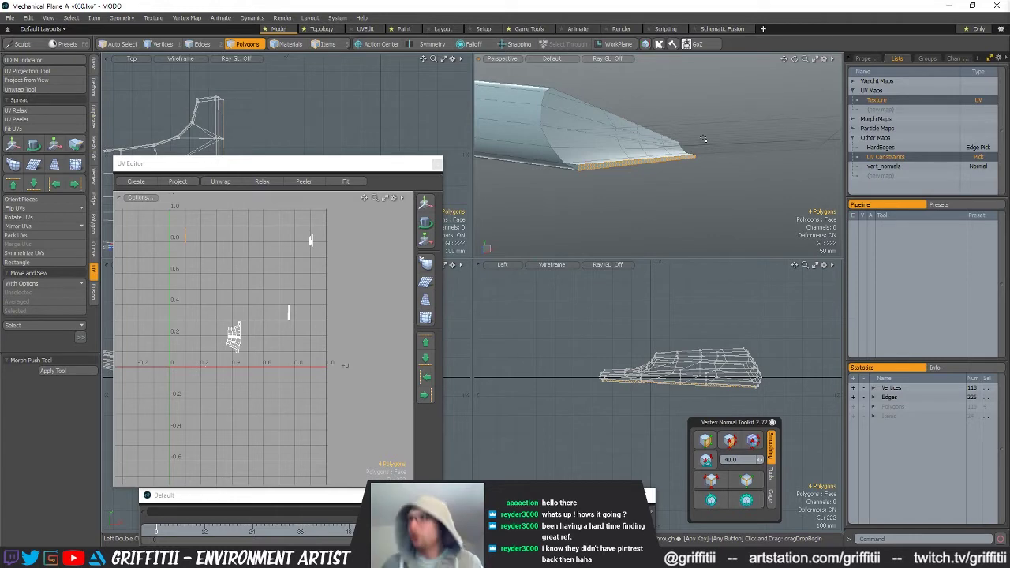
scroll(244, 267, "up", 2)
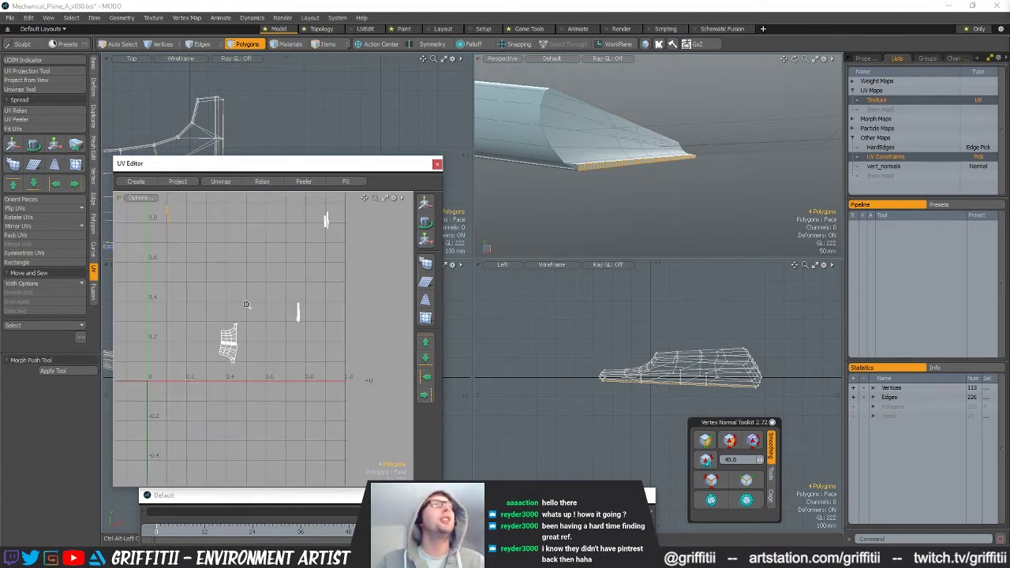
Pack the UVs of the notched wing section.
left_click_drag(263, 302, 356, 383, "alt")
scroll(790, 132, "down", 3)
left_click_drag(711, 154, 592, 188, "alt")
scroll(281, 337, "down", 4)
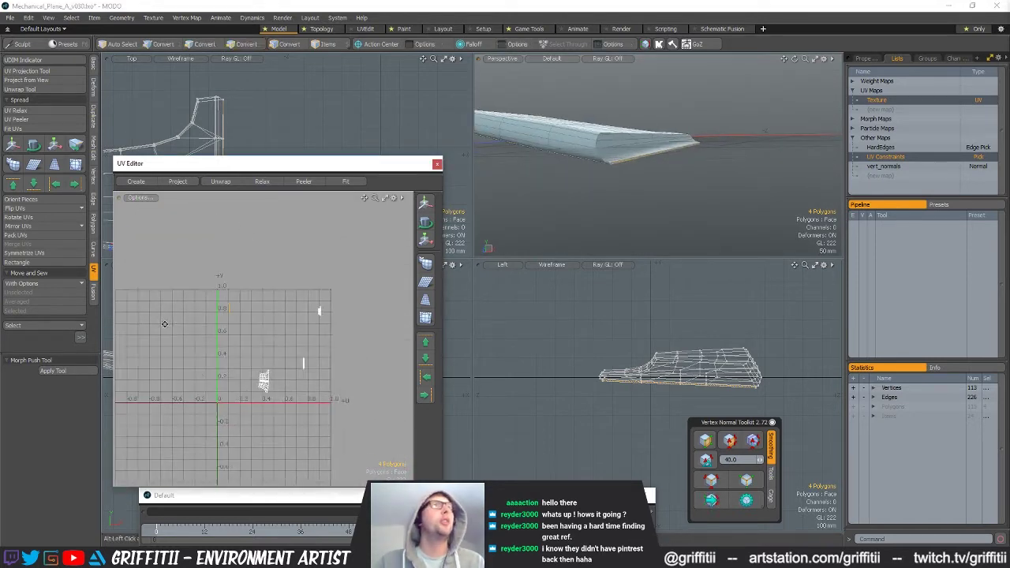
left_click(17, 234)
key("Return")
scroll(240, 294, "up", 6)
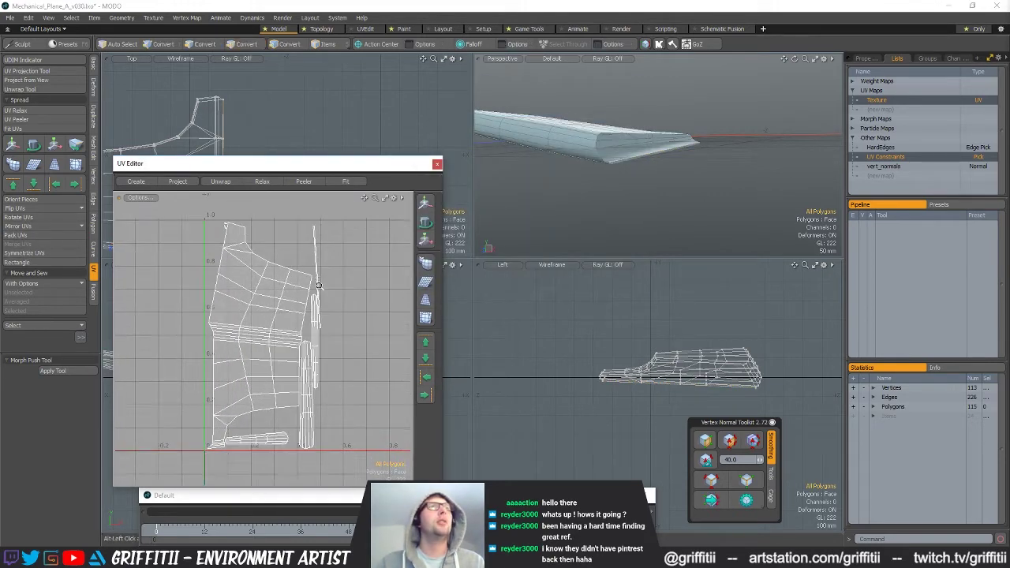
Select the two tiny triangular islands and the hard edges to examine how they sit at the notched tip.
right_click_drag(334, 327, 333, 325)
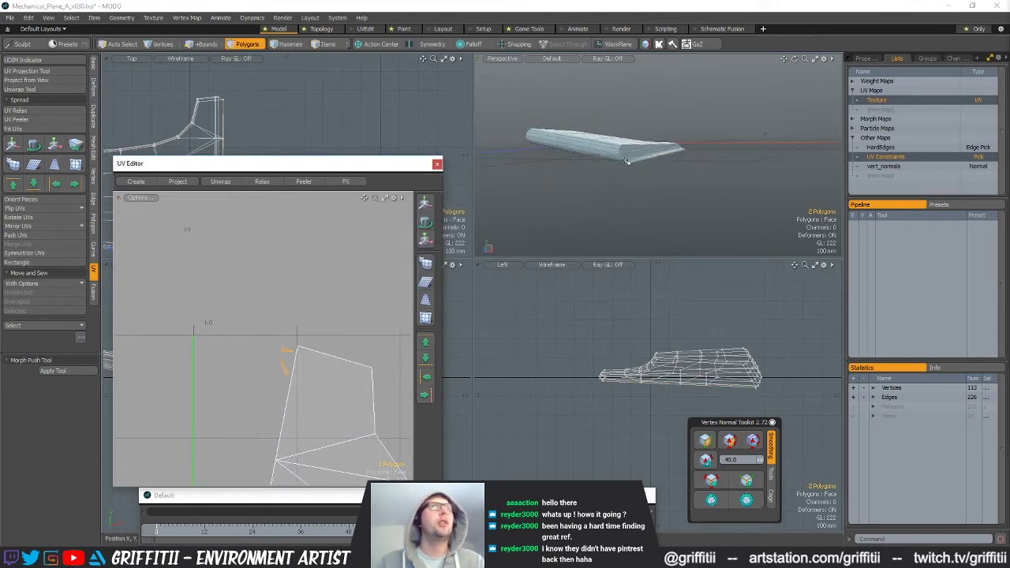
key("shift+a")
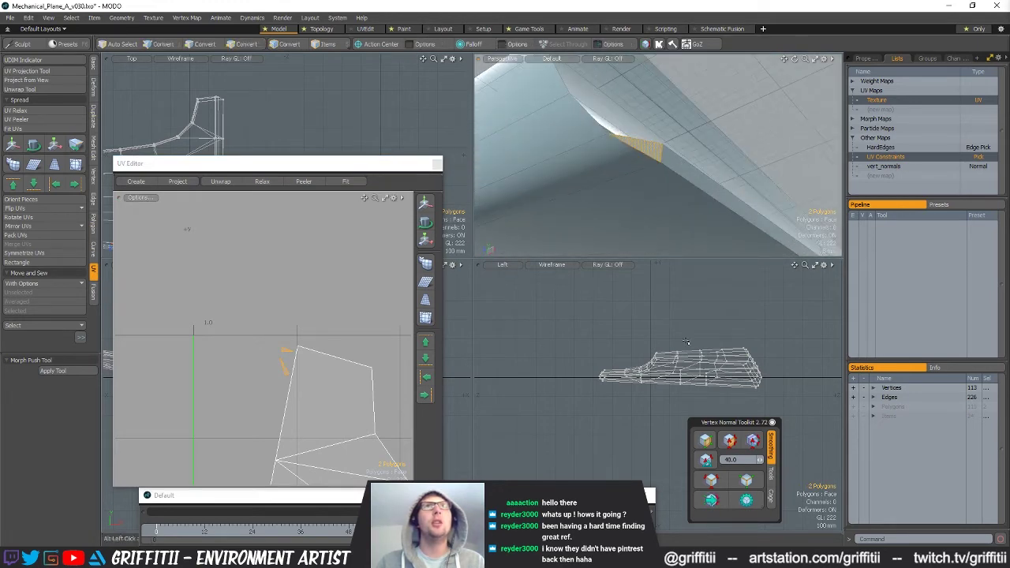
left_click(705, 460)
key("shift+a")
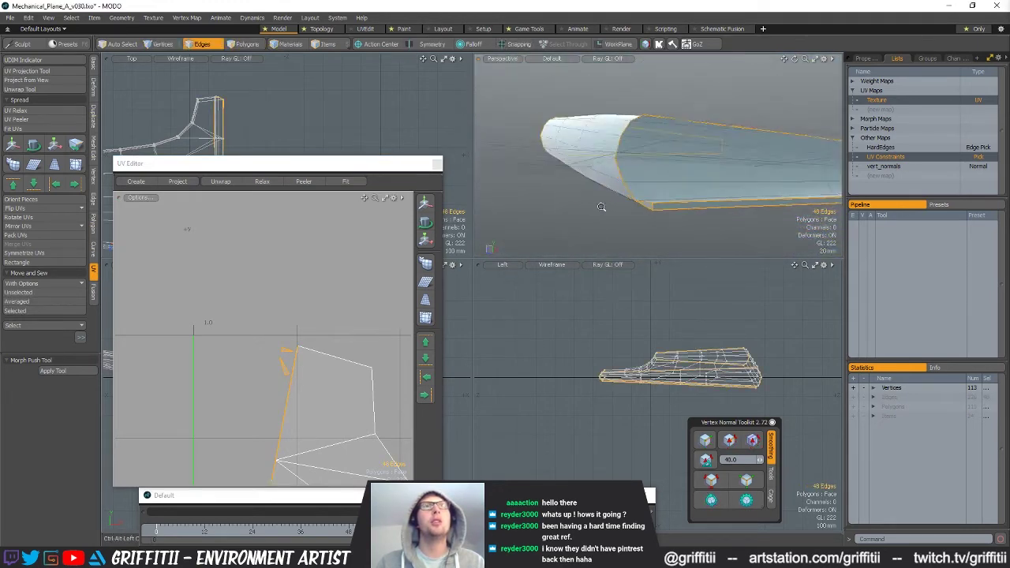
left_click_drag(478, 192, 553, 94, "alt")
left_click(202, 43)
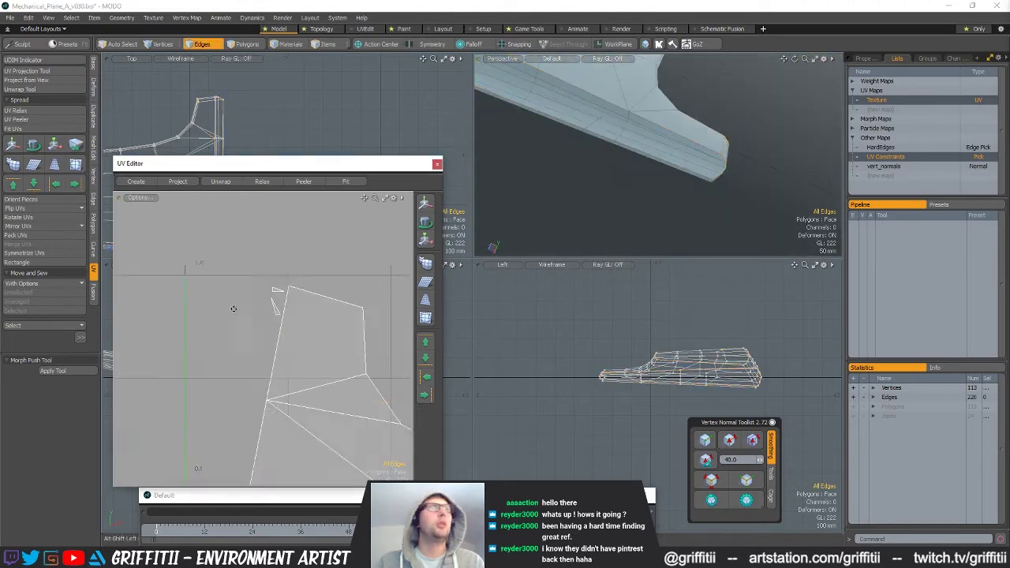
key("a")
scroll(124, 317, "up", 4)
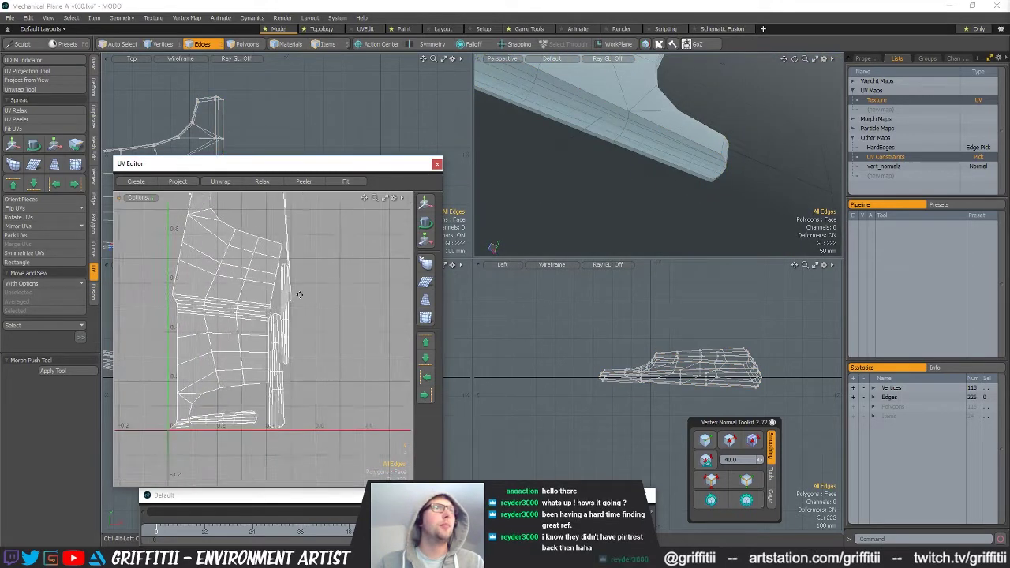
Unhide the rest of the plane, select the flat flap-like wing section and hide everything else.
key("3")
key("u")
left_click_drag(625, 119, 536, 181, "alt")
double_click(535, 181)
key("shift+a")
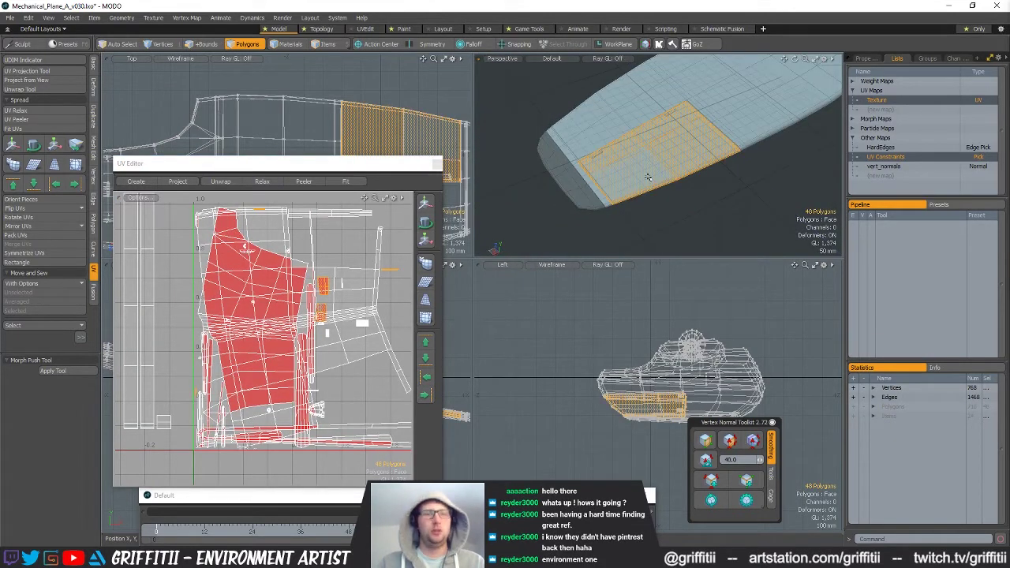
key("shift+h")
left_click_drag(647, 178, 654, 210, "alt")
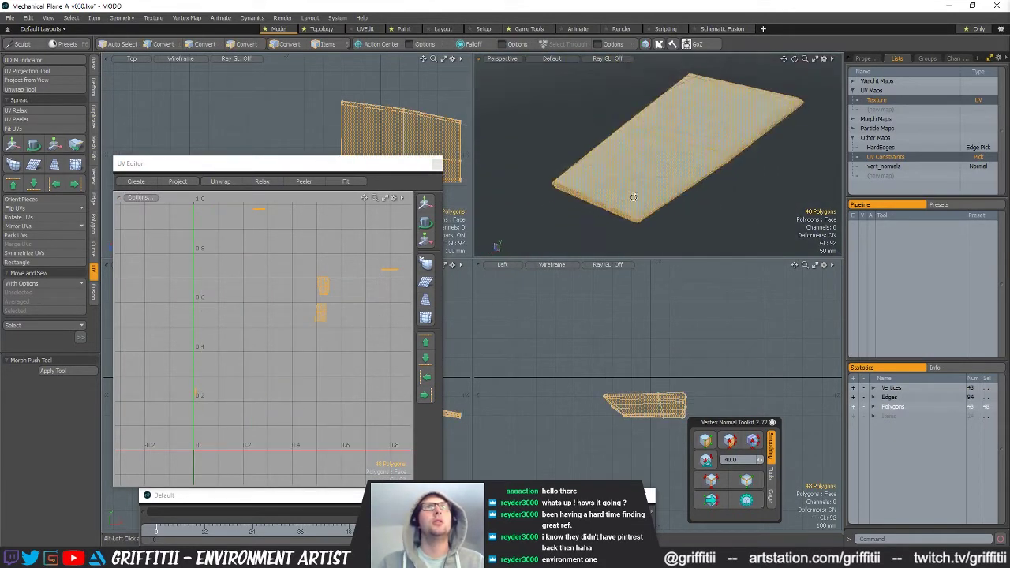
Sew the rounded edge strip between the two large surface islands so they form one island.
key("u")
key("2")
scroll(636, 169, "up", 3)
double_click(647, 189)
scroll(325, 316, "up", 3)
scroll(325, 316, "up", 5)
left_click(336, 294)
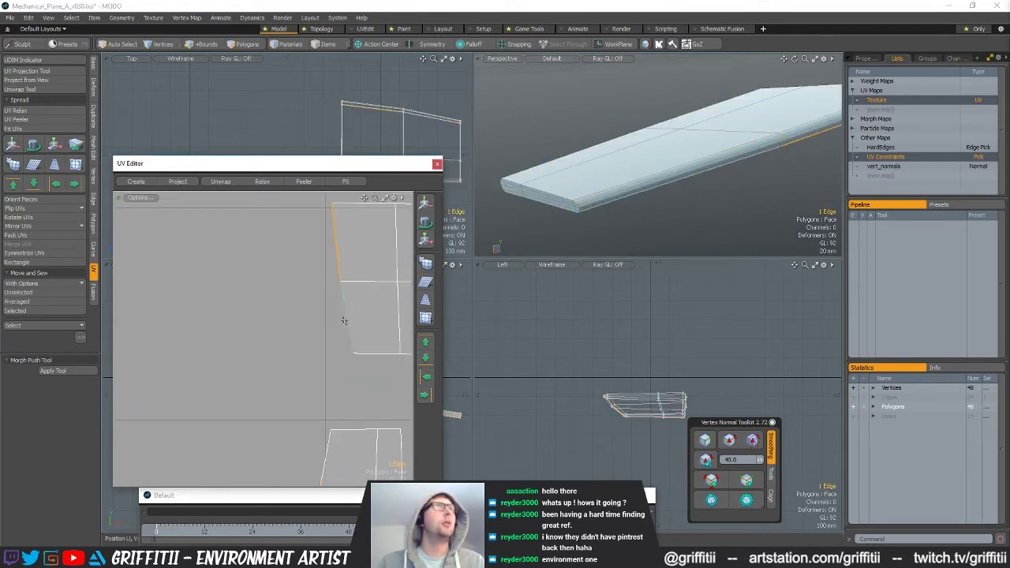
left_click(32, 312)
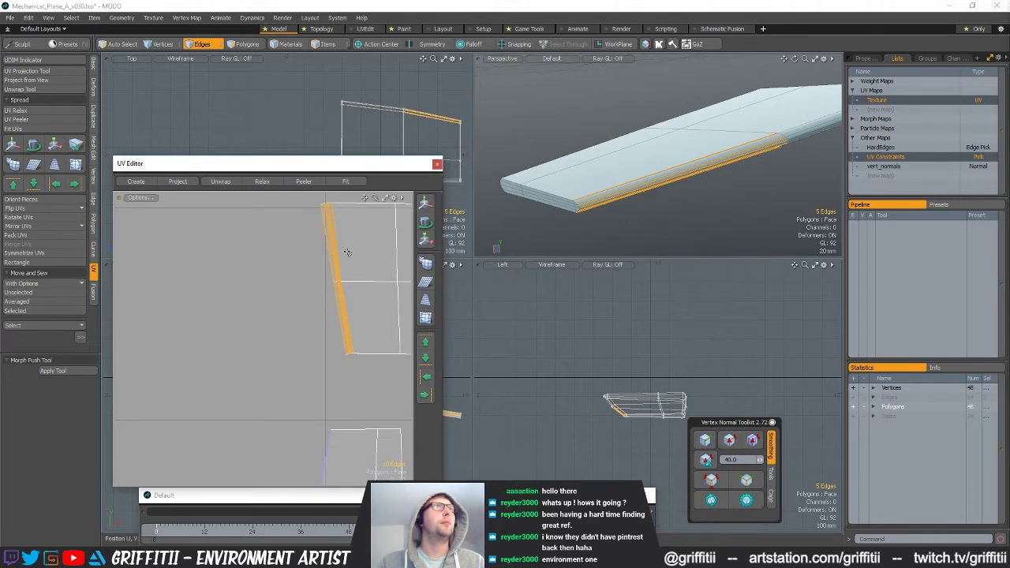
key("1")
scroll(229, 331, "down", 5)
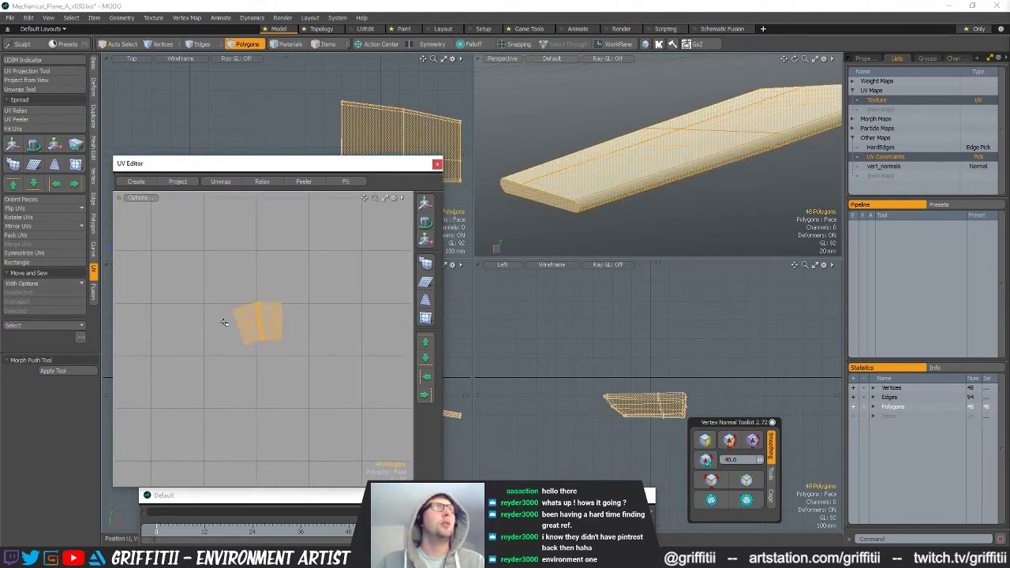
Sew the remaining edge strip onto the joined island's outer border and select the whole island.
left_click_drag(621, 167, 672, 180, "alt")
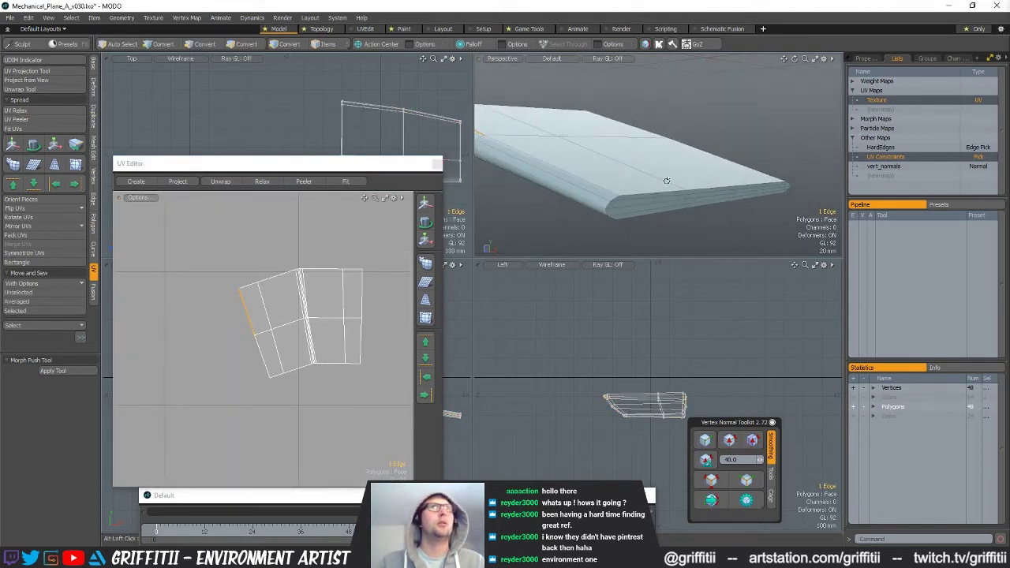
left_click_drag(534, 171, 521, 170, "alt")
left_click(41, 314)
scroll(282, 315, "down", 4)
key("3")
double_click(279, 313)
Relax the UVs of the joined surface island.
scroll(279, 313, "down", 6)
left_click_drag(163, 226, 141, 290, "alt")
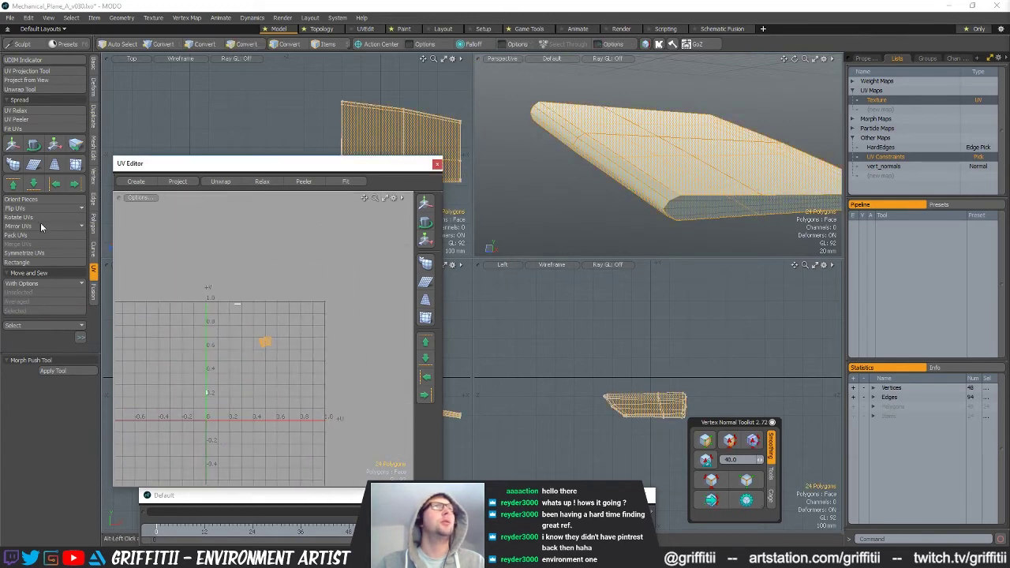
left_click(26, 115)
left_click_drag(280, 319, 343, 307, "alt")
key("space")
Move the UV islands of the section's two end caps close to the main surface island.
double_click(329, 329)
key("w")
left_click(351, 352)
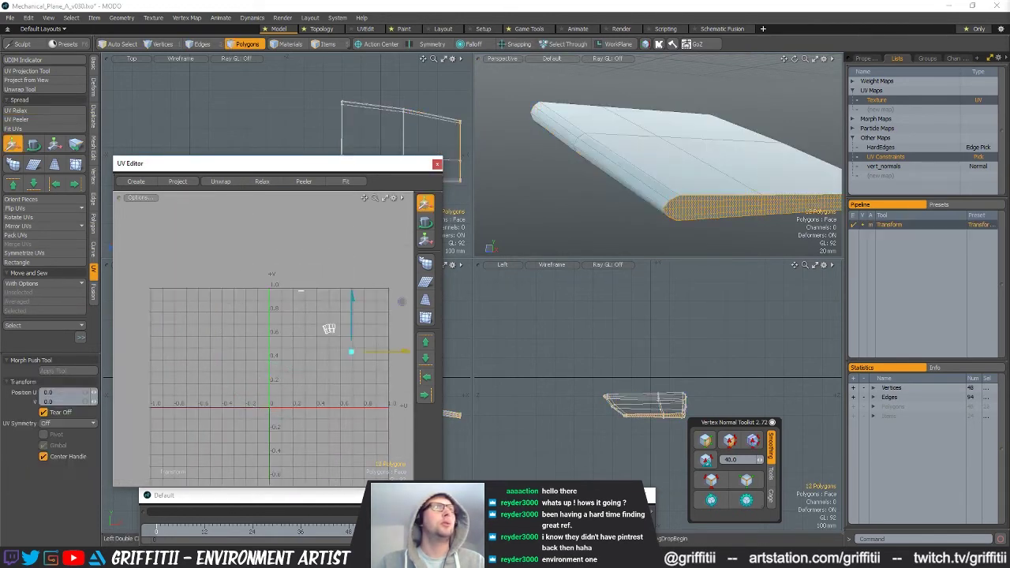
key("space")
right_click_drag(322, 311, 344, 240)
key("w")
left_click_drag(344, 240, 387, 302)
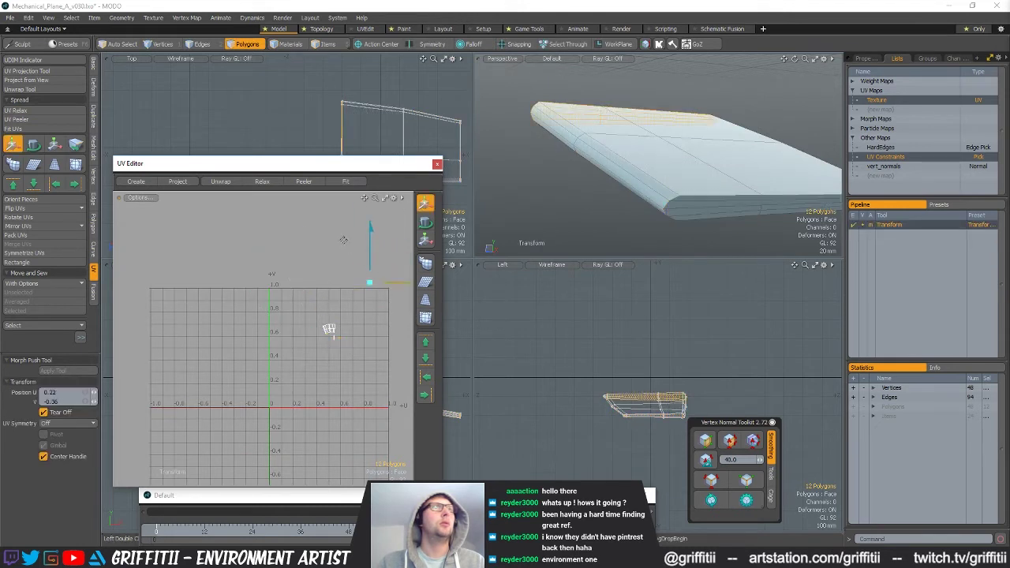
key("shift+a")
scroll(221, 356, "down", 6)
scroll(276, 367, "up", 3)
key("space")
left_click(299, 319)
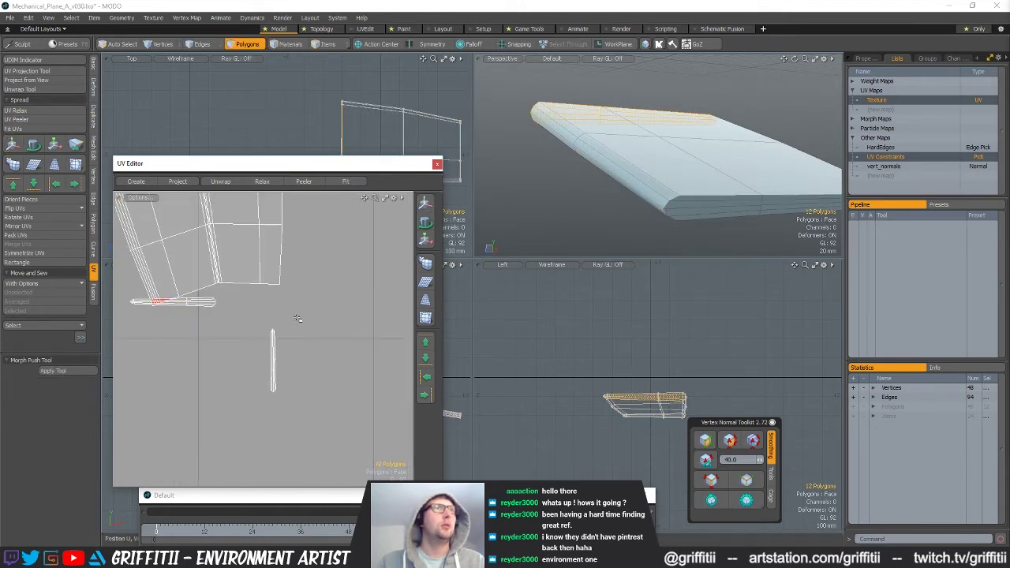
Pack all UV islands of the flap-like wing section.
scroll(298, 318, "down", 4)
left_click(30, 235)
key("Return")
scroll(668, 161, "down", 4)
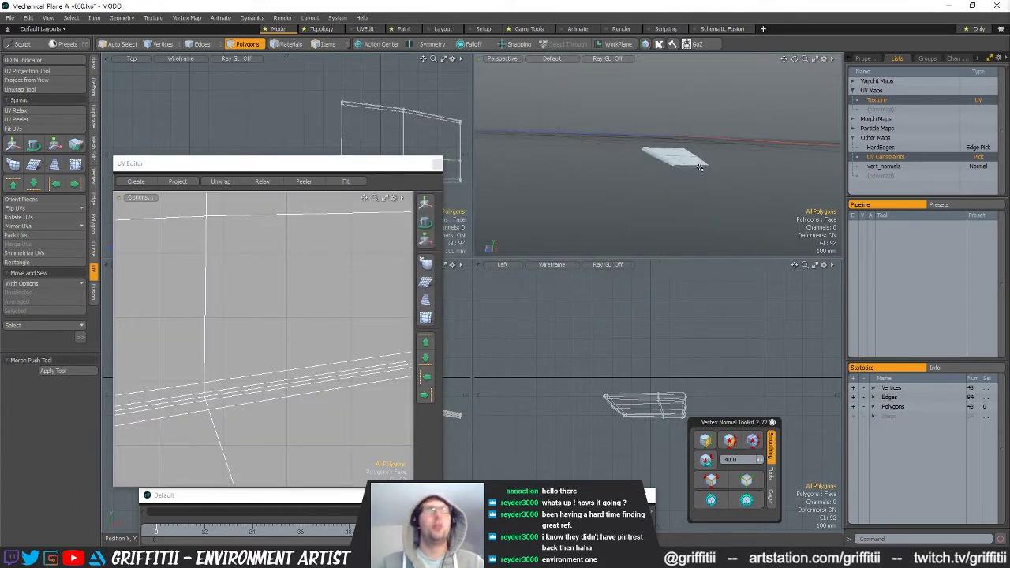
Unhide the rest of the plane, select the narrow wing-end section and hide everything else.
key("u")
scroll(618, 210, "up", 5)
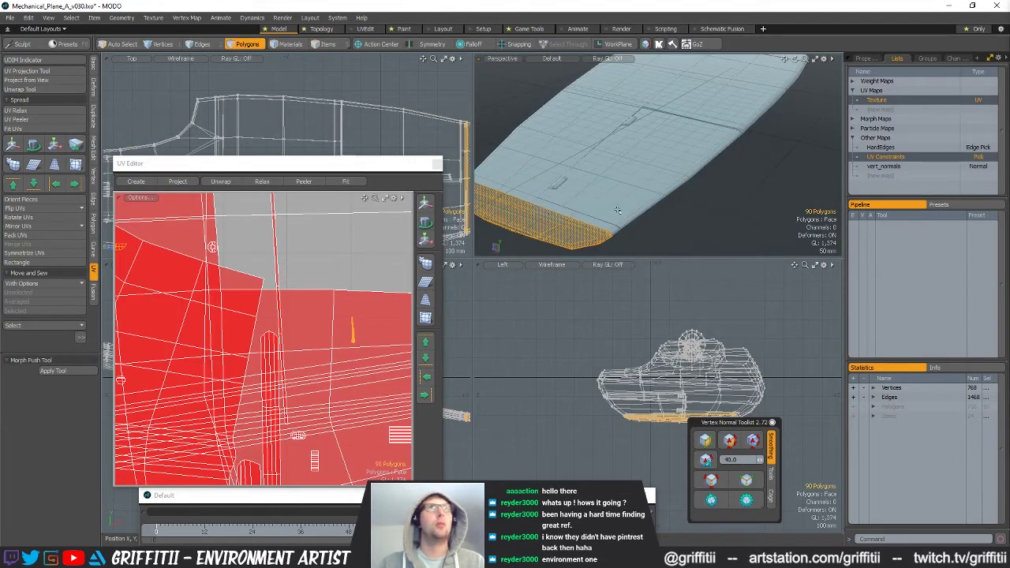
key("shift+h")
scroll(350, 287, "down", 5)
left_click_drag(584, 197, 655, 237, "alt")
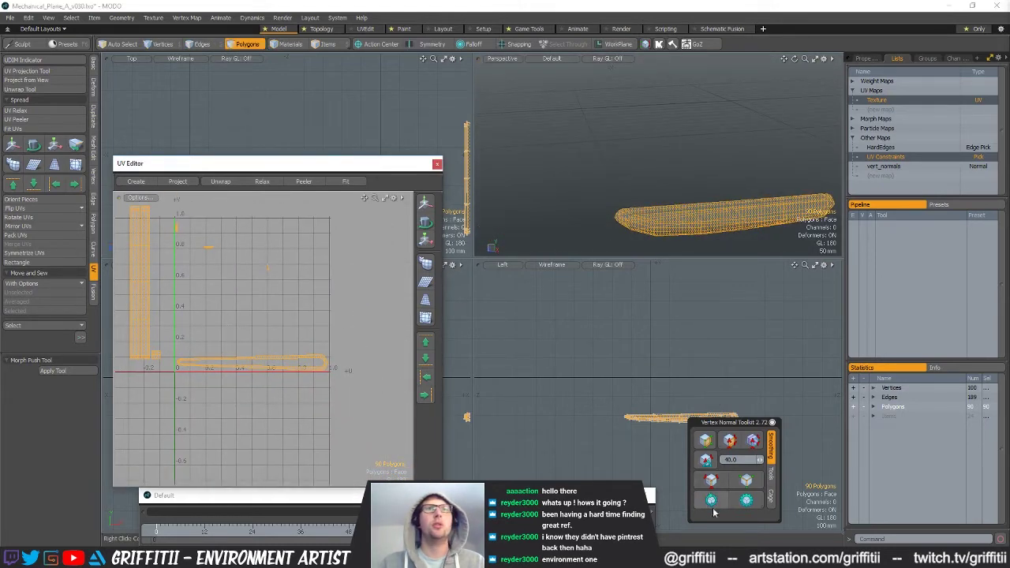
Select the closed rim's island and the hard edges to examine how the wing-end section's UVs are split.
key("2")
left_click_drag(726, 205, 703, 154, "alt")
key("3")
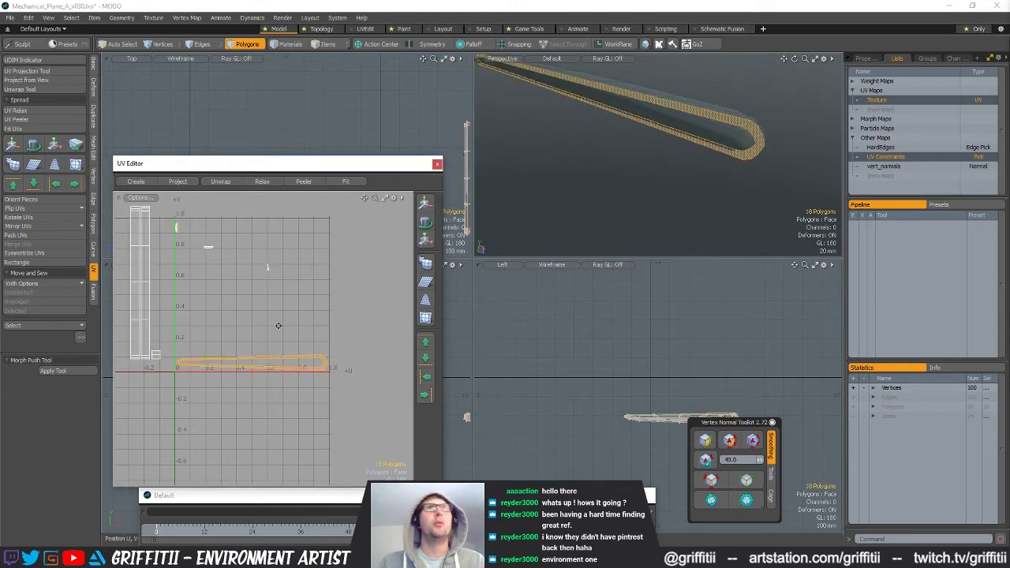
left_click_drag(308, 350, 369, 355, "alt+shift")
left_click_drag(280, 301, 258, 351, "ctrl+alt")
left_click_drag(615, 187, 698, 150, "alt")
key("2")
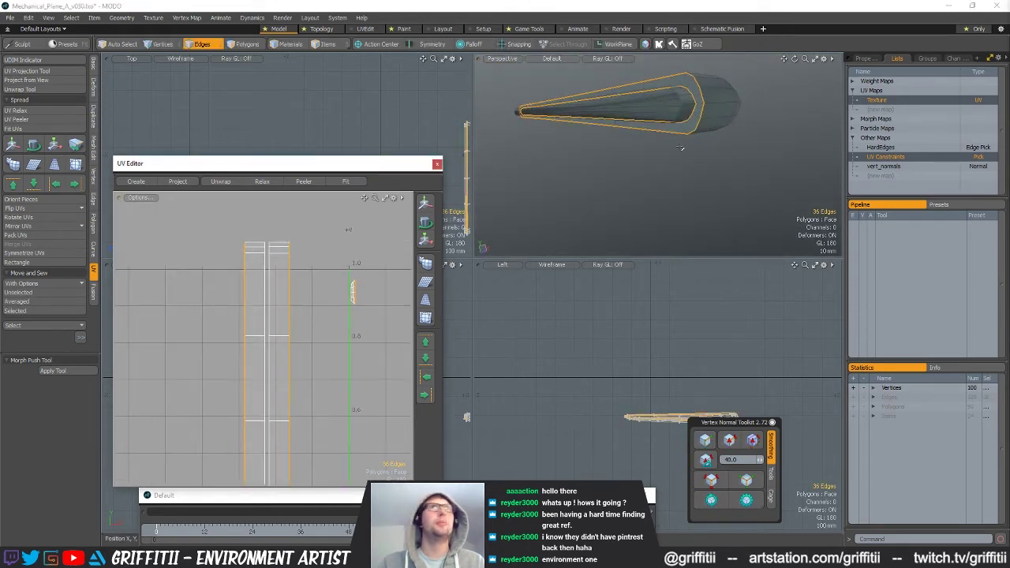
Sew the two long inner strips and the small rectangular piece end to end into one continuous strip.
left_click(689, 102)
left_click_drag(348, 331, 335, 344, "ctrl+alt")
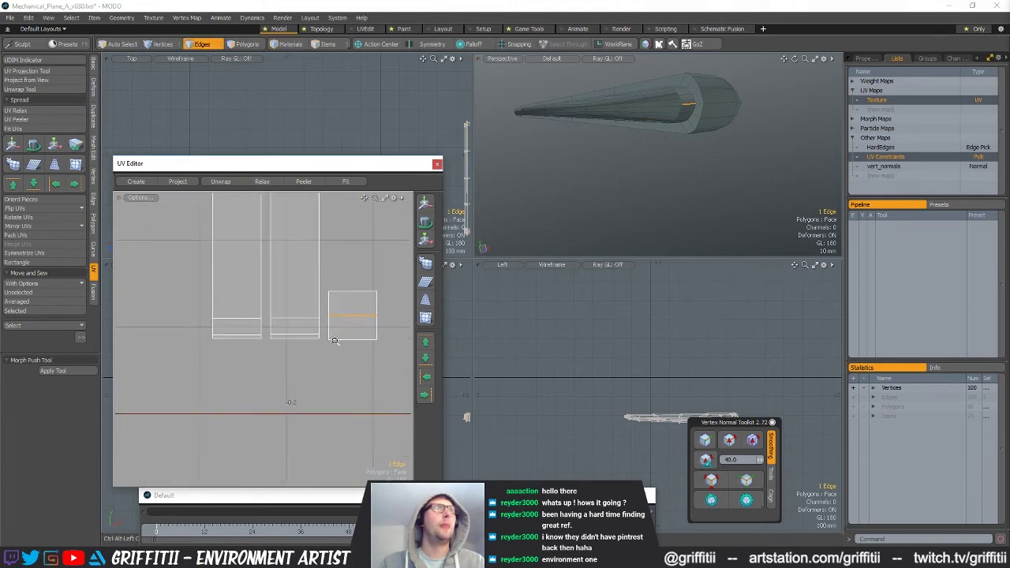
left_click(33, 310)
left_click_drag(239, 339, 268, 411, "ctrl+alt")
left_click_drag(269, 411, 372, 270, "ctrl+alt")
left_click(277, 320)
left_click(15, 311)
left_click_drag(304, 325, 281, 318, "ctrl+alt")
key("ctrl+z")
left_click_drag(296, 435, 261, 372, "alt+shift")
Select the joined strip and the small horizontal island to examine where they sit on the wing-end section.
key("3")
double_click(260, 313)
left_click_drag(263, 316, 281, 290, "alt+shift")
double_click(280, 277)
key("shift+a")
left_click_drag(309, 282, 154, 227, "ctrl+alt")
left_click_drag(154, 227, 256, 269, "ctrl+alt")
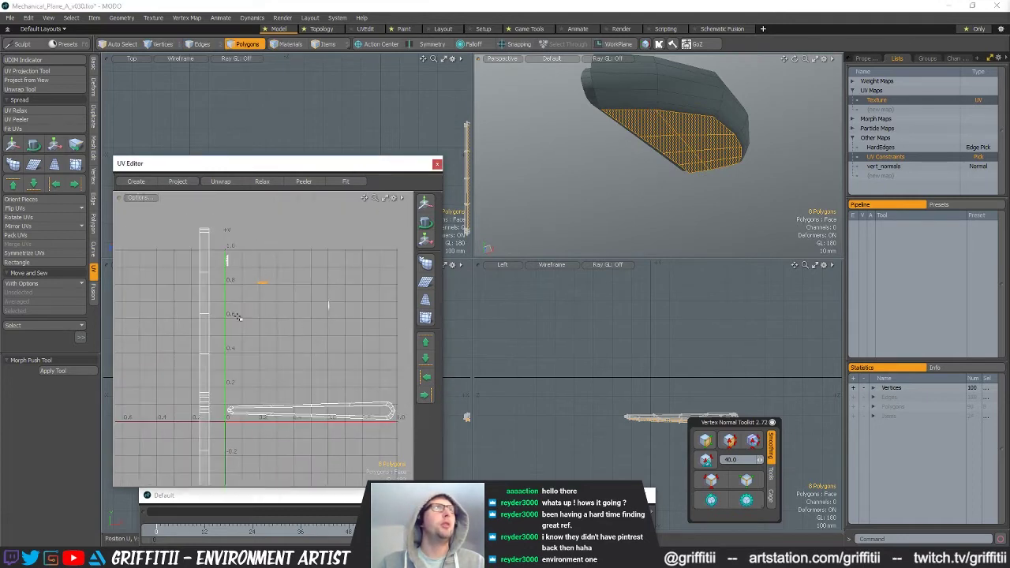
Relax all UVs of the wing-end section and pack its islands.
left_click_drag(238, 317, 208, 297, "ctrl+alt")
left_click(162, 262)
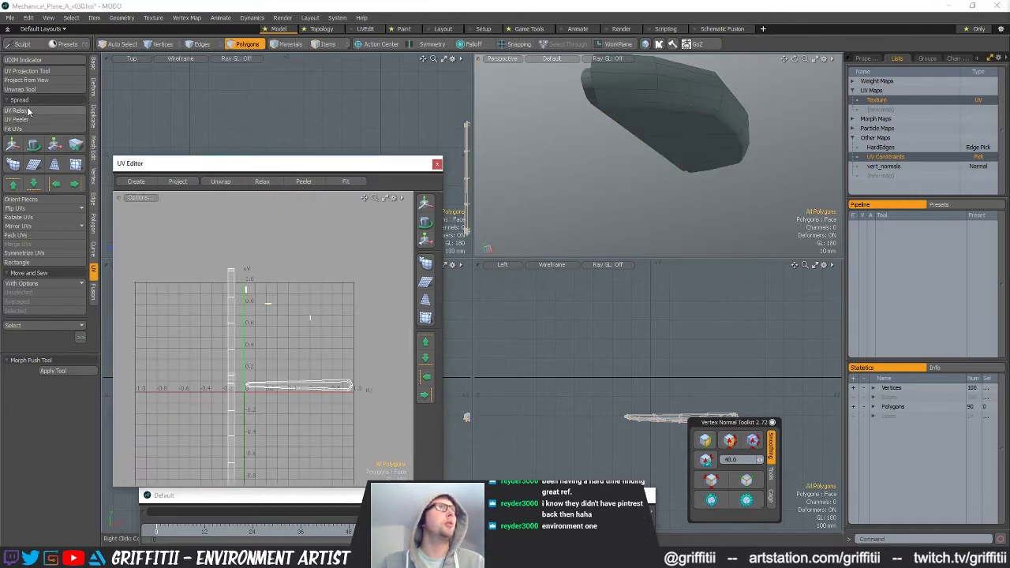
left_click(31, 203)
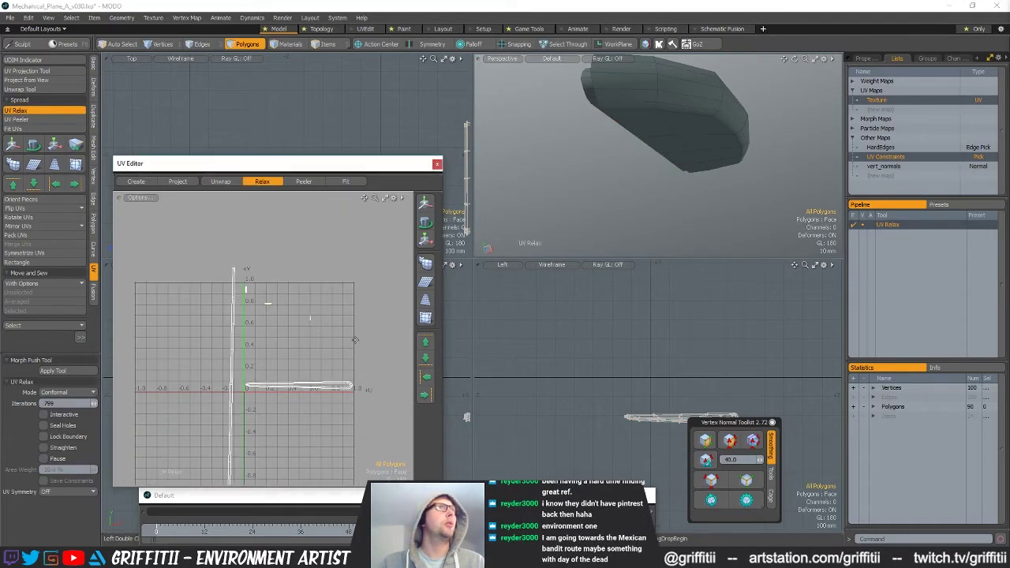
left_click(31, 234)
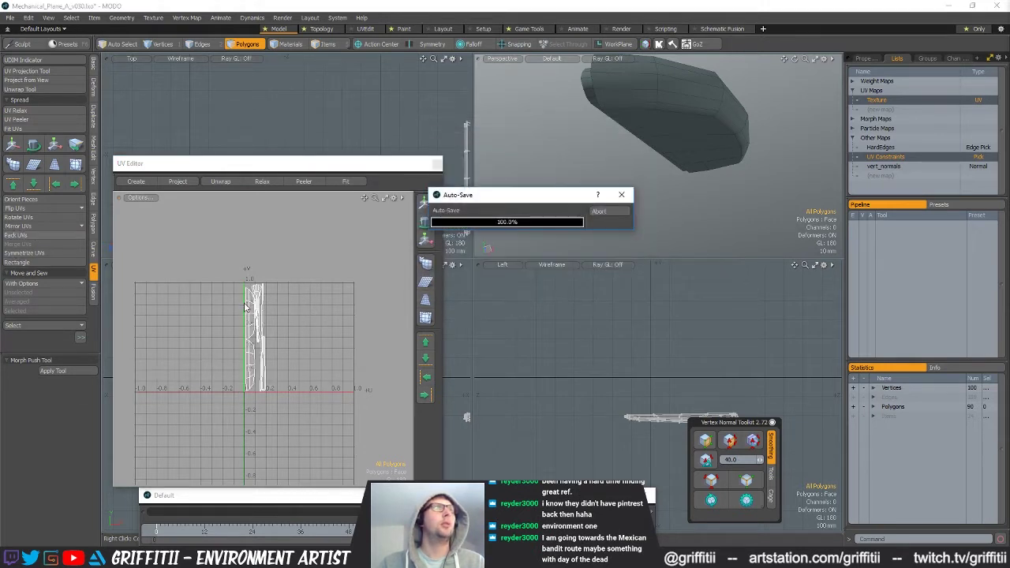
Select the broad face's UV island and examine which side of the wing-end section it covers.
scroll(263, 305, "up", 5)
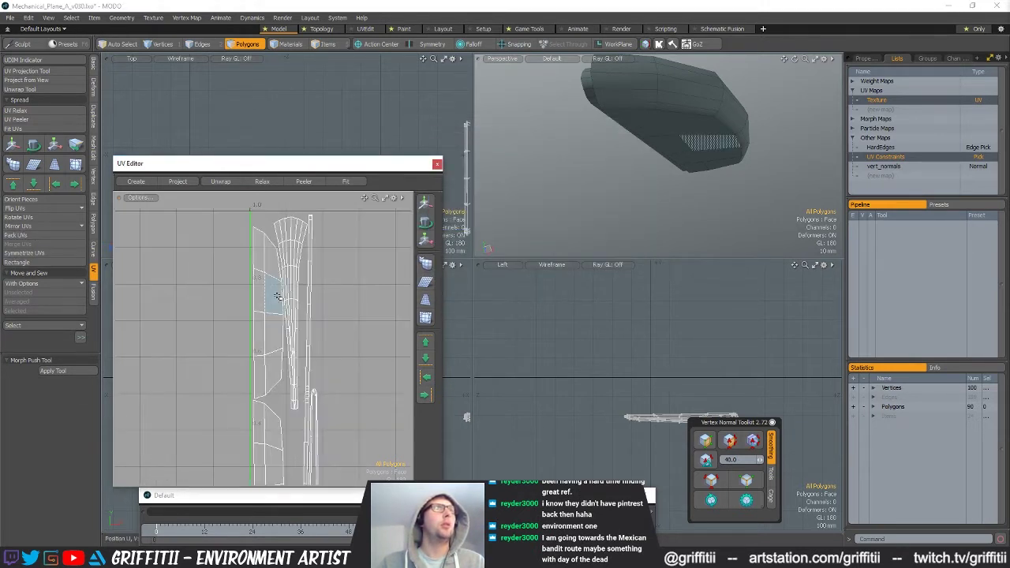
double_click(292, 290)
left_click_drag(592, 152, 533, 217, "alt")
left_click_drag(711, 150, 582, 144, "alt")
left_click(660, 129)
left_click_drag(660, 132, 774, 150, "alt")
mouse_move(681, 168)
left_mouse_down("alt")
mouse_move(614, 168)
mouse_move(782, 156)
mouse_move(672, 194)
mouse_move(741, 161)
mouse_move(709, 149)
left_mouse_up("alt")
left_click_drag(337, 316, 334, 283, "ctrl+alt")
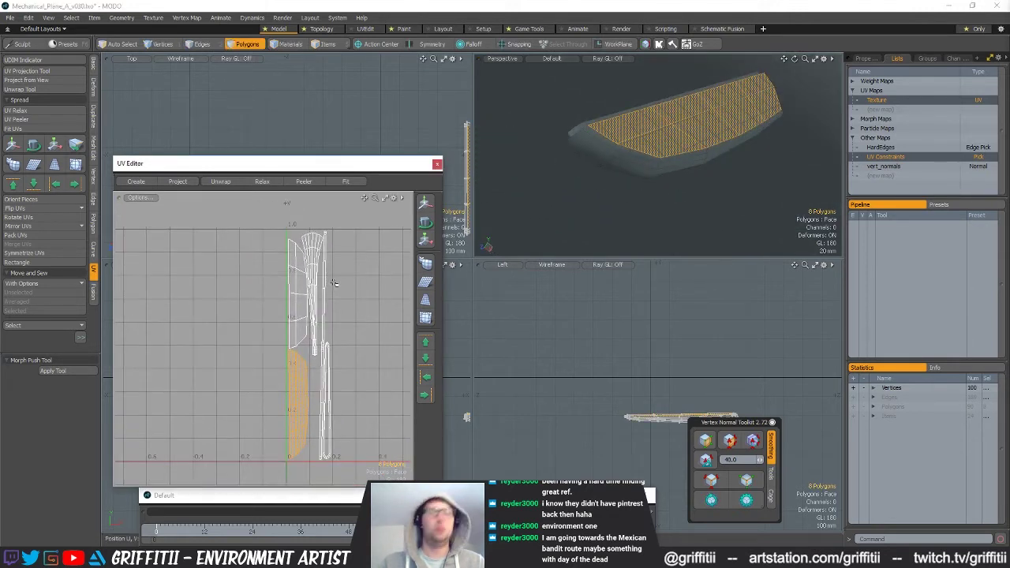
Add the long curved rim island to the selection and examine how it wraps around the section's edge.
left_click_drag(691, 181, 722, 173, "alt")
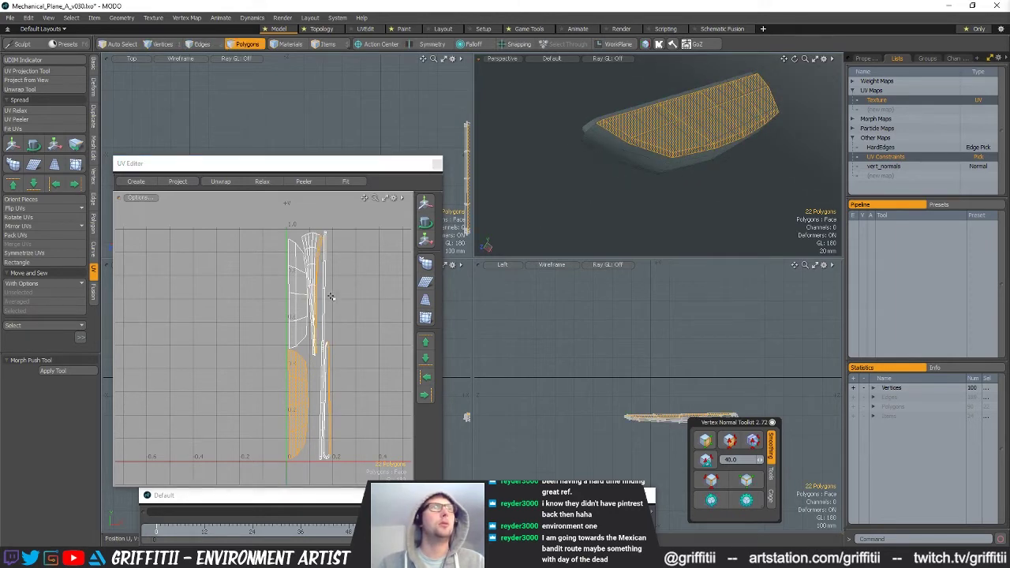
left_click_drag(313, 285, 315, 300)
left_click_drag(749, 132, 815, 158, "alt")
left_click_drag(699, 198, 762, 187, "alt")
left_click_drag(698, 186, 785, 180, "alt")
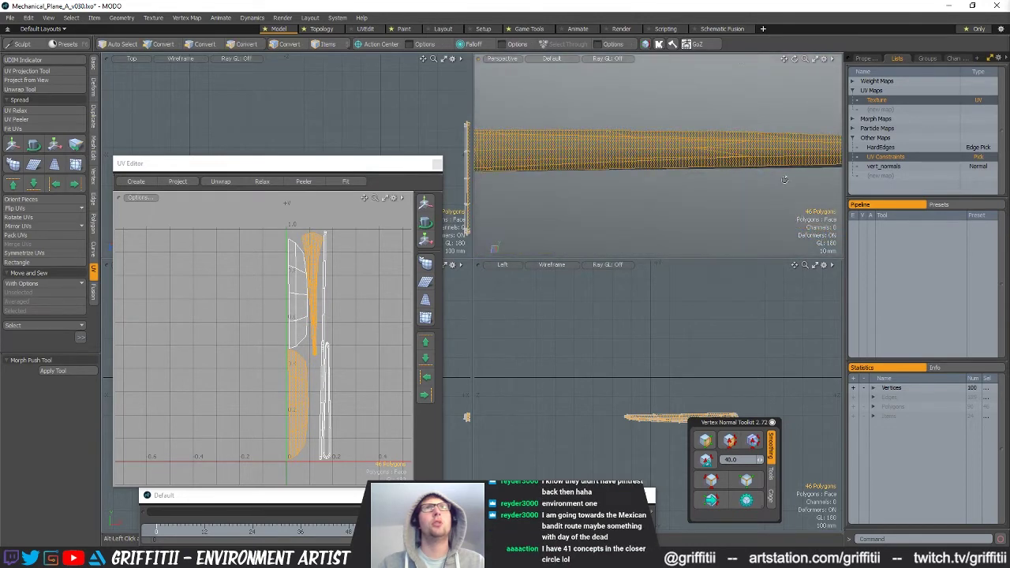
Cut across the rim's long polygons with Edge Slice, placing points at 50% and about 39.5% and continuing down to the next edges.
left_click(688, 180)
scroll(628, 138, "up", 4)
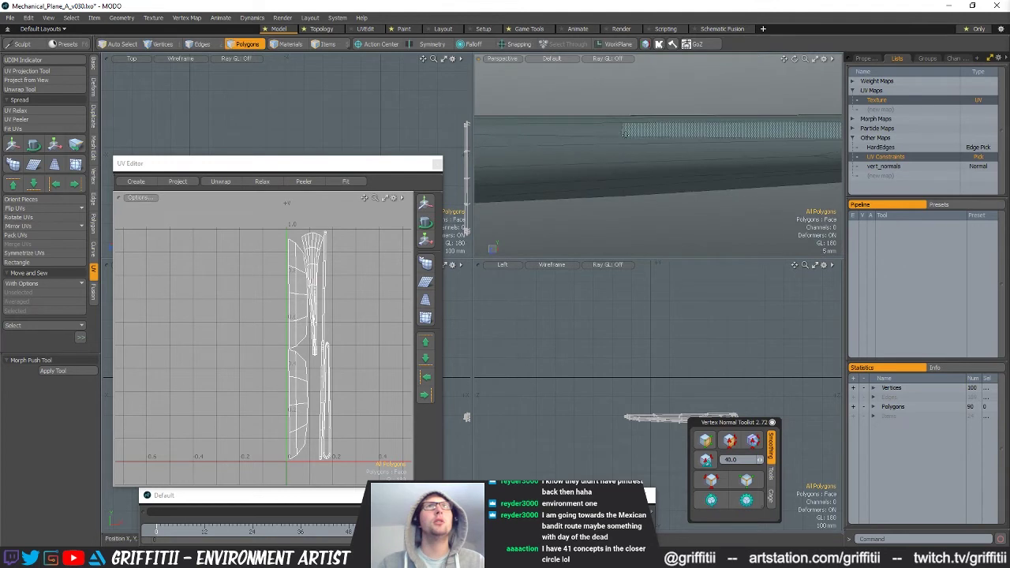
key("alt+c")
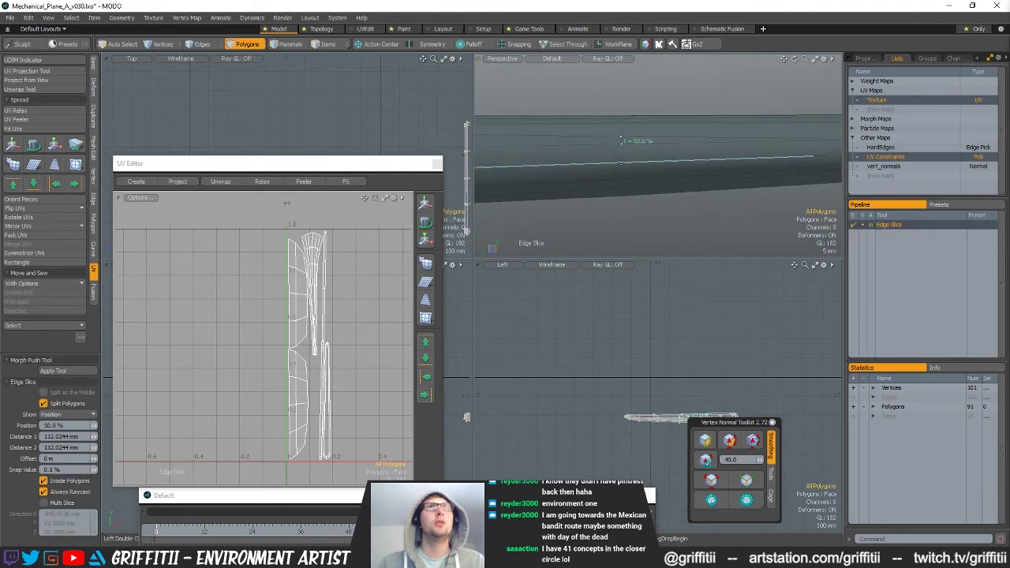
left_click_drag(621, 166, 625, 171, "alt")
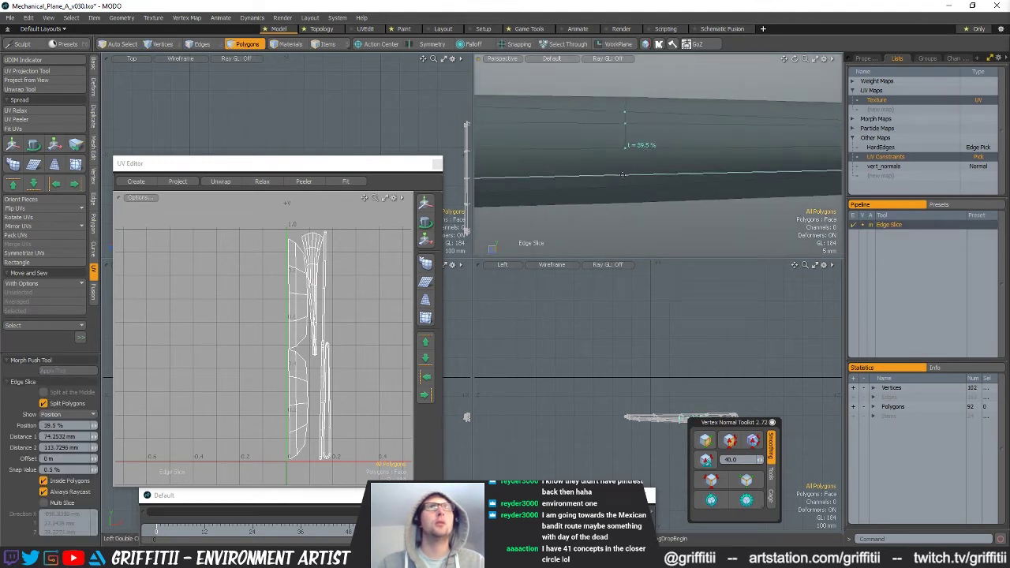
left_click(624, 173)
left_click(629, 193)
mouse_move(629, 194)
left_mouse_down("alt")
mouse_move(673, 158)
mouse_move(690, 171)
mouse_move(511, 139)
mouse_move(598, 128)
mouse_move(607, 150)
mouse_move(589, 138)
mouse_move(614, 119)
mouse_move(643, 132)
left_mouse_up("alt")
Turn on snapping and move the outer vertices of the new rim cut onto the neighbouring existing vertices.
key("q")
left_click(604, 136)
key("w")
key("x")
key("q")
left_click(620, 96)
key("w")
key("q")
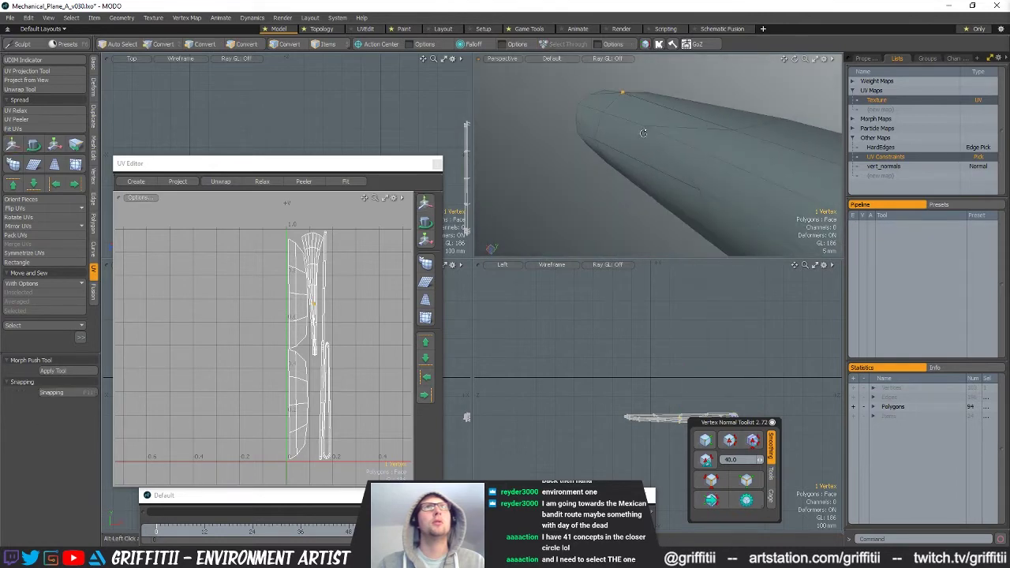
Select the four overlapping vertices at the ends of the new cut and merge them.
left_click(620, 92, "shift")
key("shift+a")
scroll(661, 402, "up", 5)
left_click_drag(695, 138, 665, 114, "alt")
key("2")
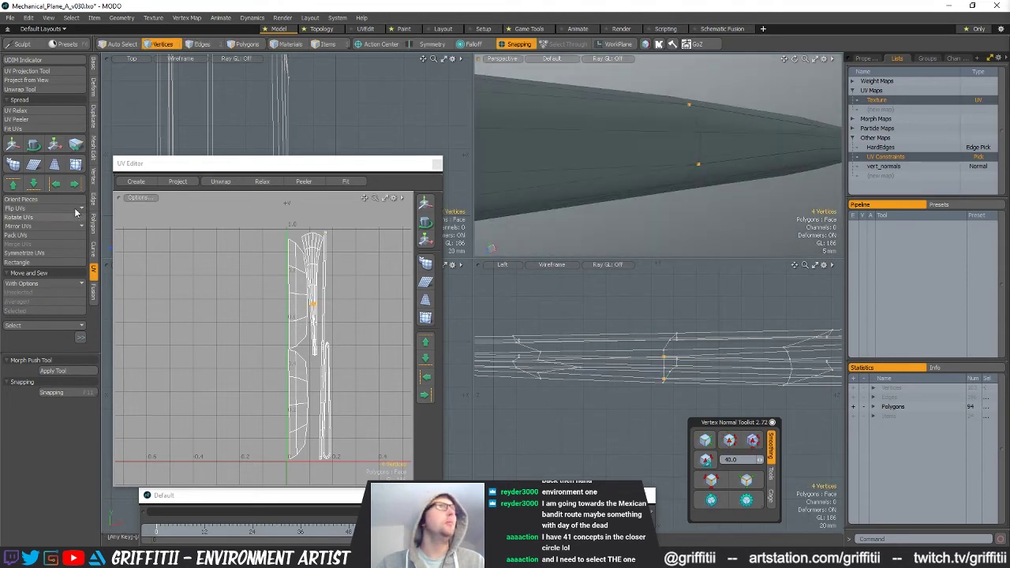
left_click(93, 177)
left_click(35, 118)
key("space")
Select the two vertices of the rim cut and scale them to about 76.5% in Y.
left_click_drag(699, 132, 731, 190, "alt")
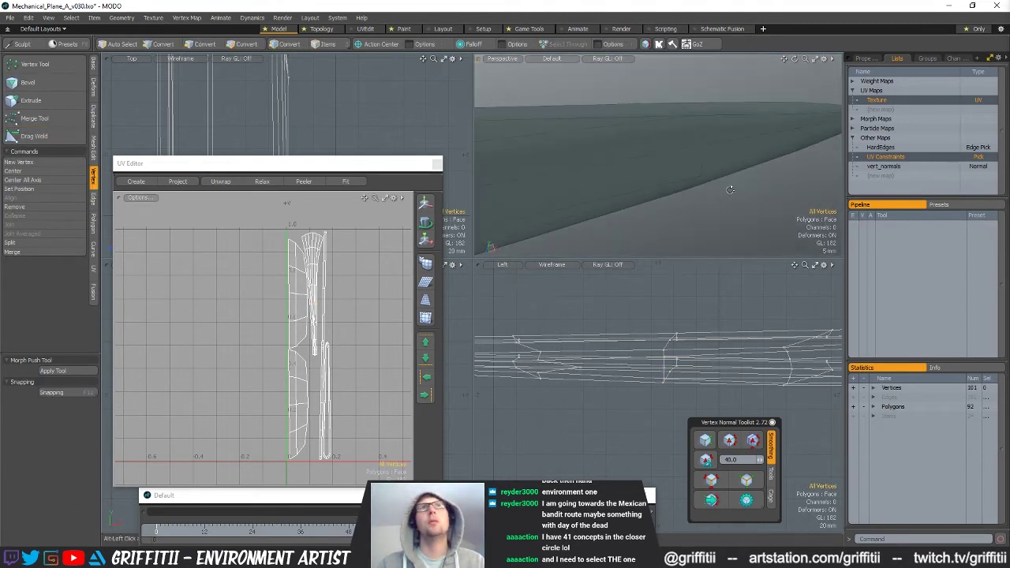
right_click_drag(740, 175, 739, 169, "shift")
mouse_move(739, 169)
left_mouse_down("alt")
mouse_move(705, 130)
mouse_move(710, 109)
left_mouse_up("alt")
key("r")
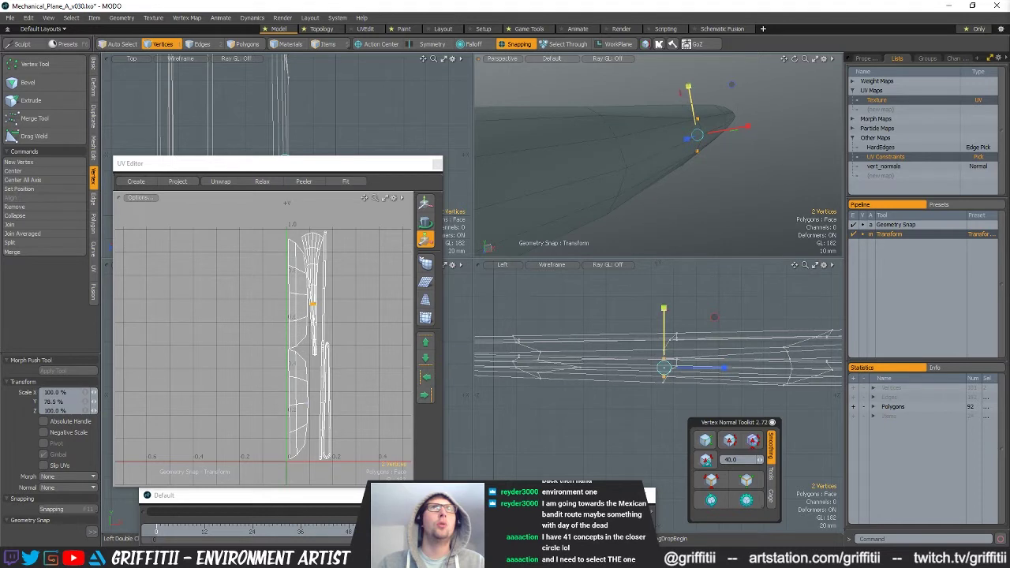
left_click_drag(715, 125, 750, 148, "alt")
Slice the rim edge below the cut at about 27% and collapse the short leftover edge beside it.
key("alt+c")
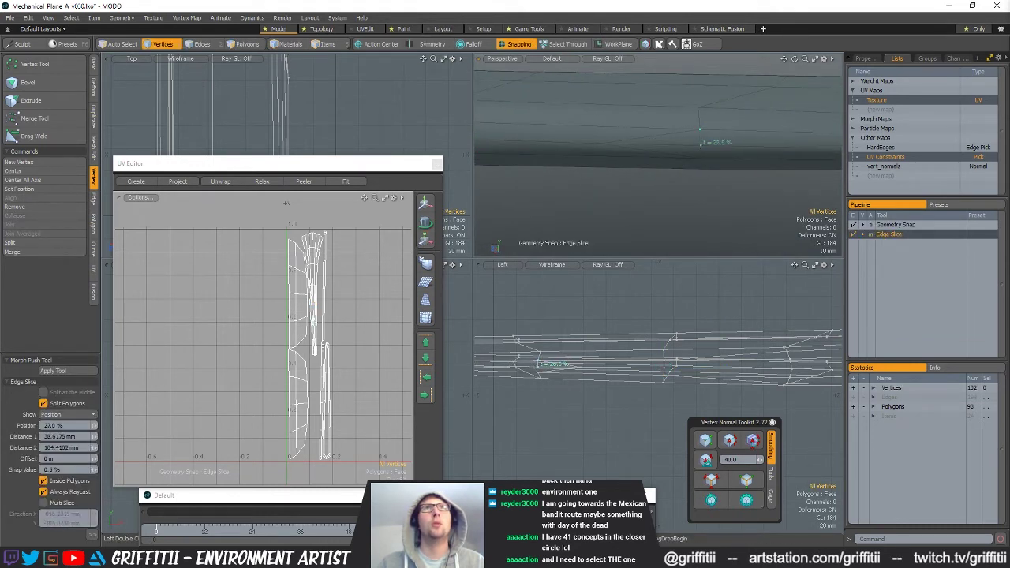
key("space")
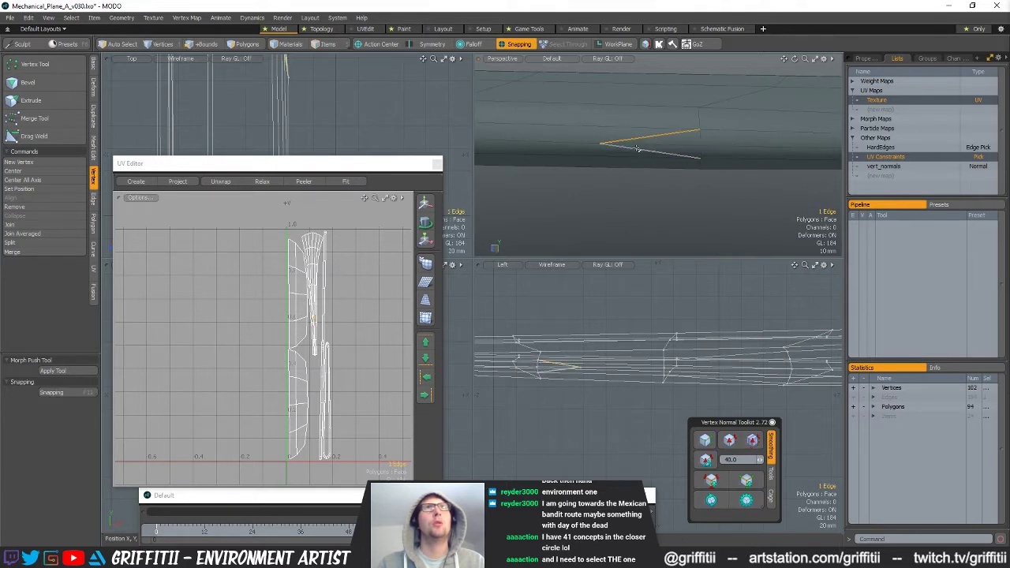
key("Tab")
left_click_drag(743, 145, 712, 137, "alt")
key("Tab")
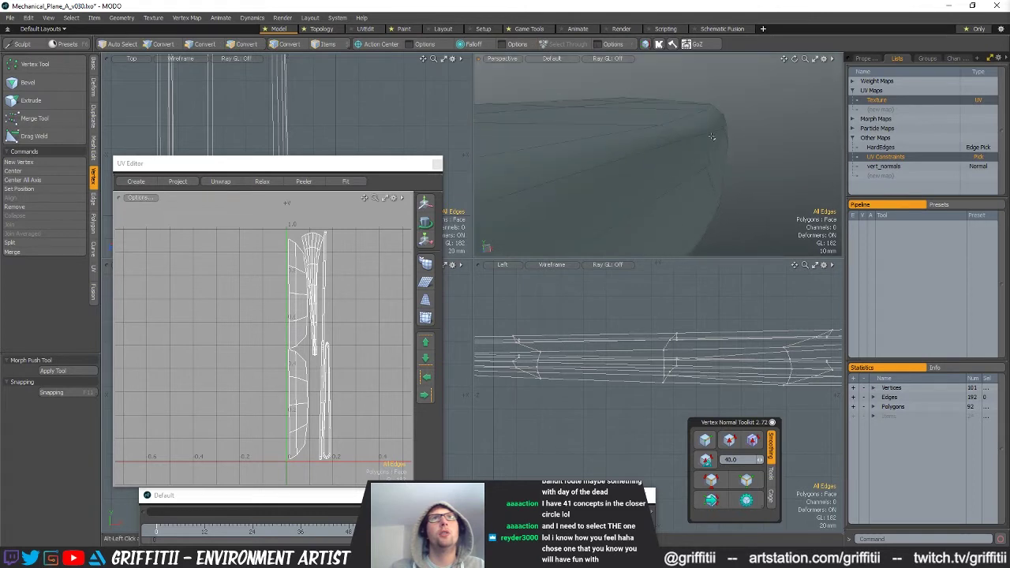
Connect vertices along the rim to split the two remaining many-sided polygons.
left_click_drag(739, 184, 669, 138, "alt")
key("1")
left_click(718, 121)
left_click_drag(749, 169, 723, 180, "alt")
left_click_drag(745, 172, 686, 175, "alt")
key("Tab")
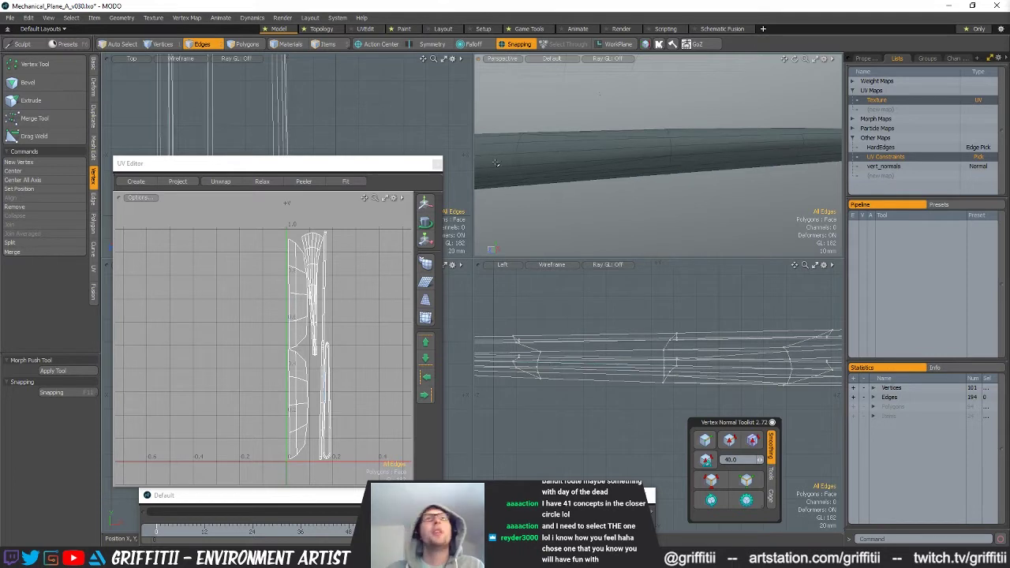
left_click_drag(687, 176, 726, 183, "alt")
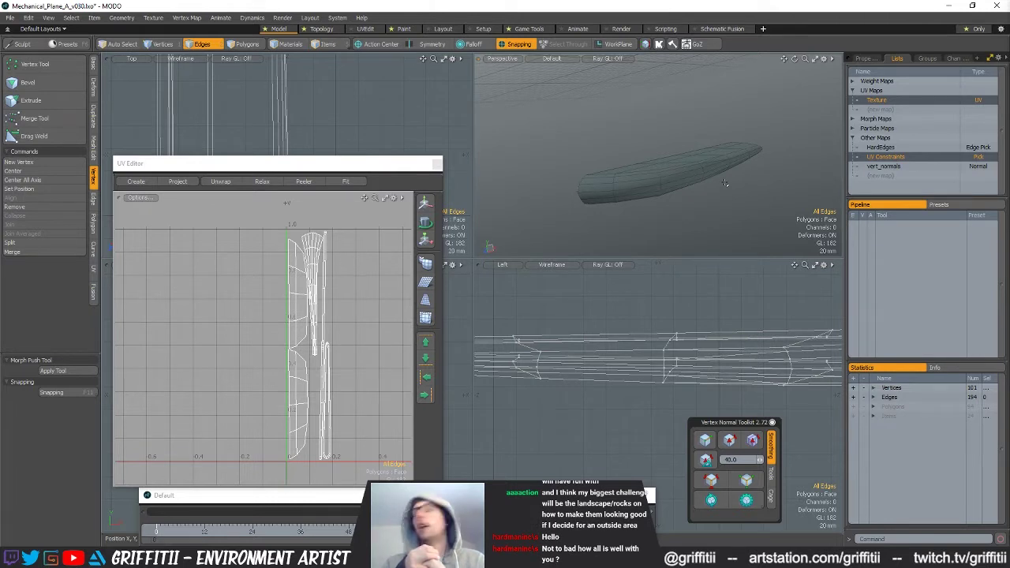
Select the long curved rim island to examine which part of the wing-end section it covers.
left_click_drag(724, 183, 671, 156, "alt")
left_click_drag(627, 147, 645, 174)
left_click(541, 191)
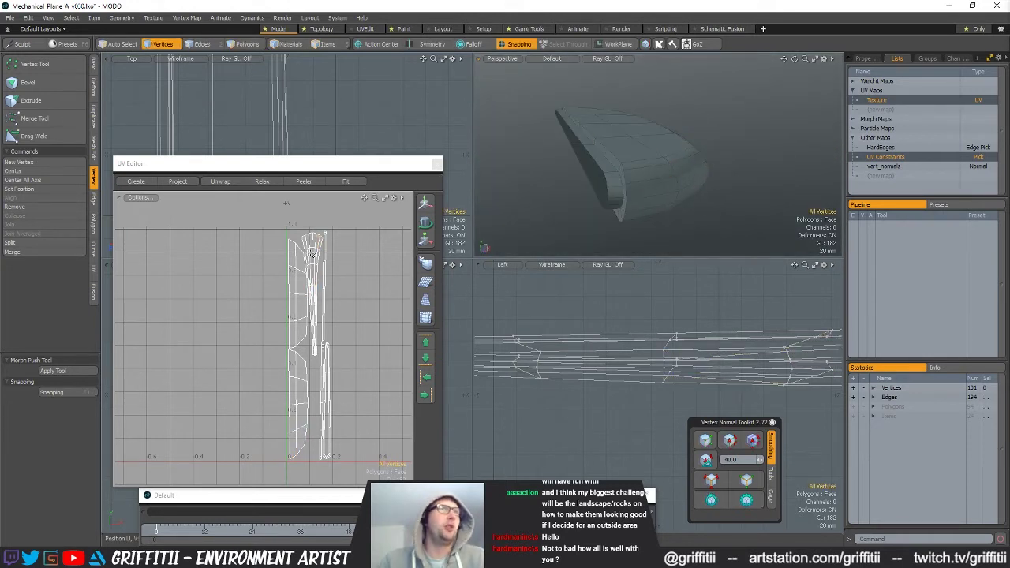
left_click_drag(309, 254, 314, 253)
key("bracketright")
left_click_drag(594, 154, 696, 166, "alt")
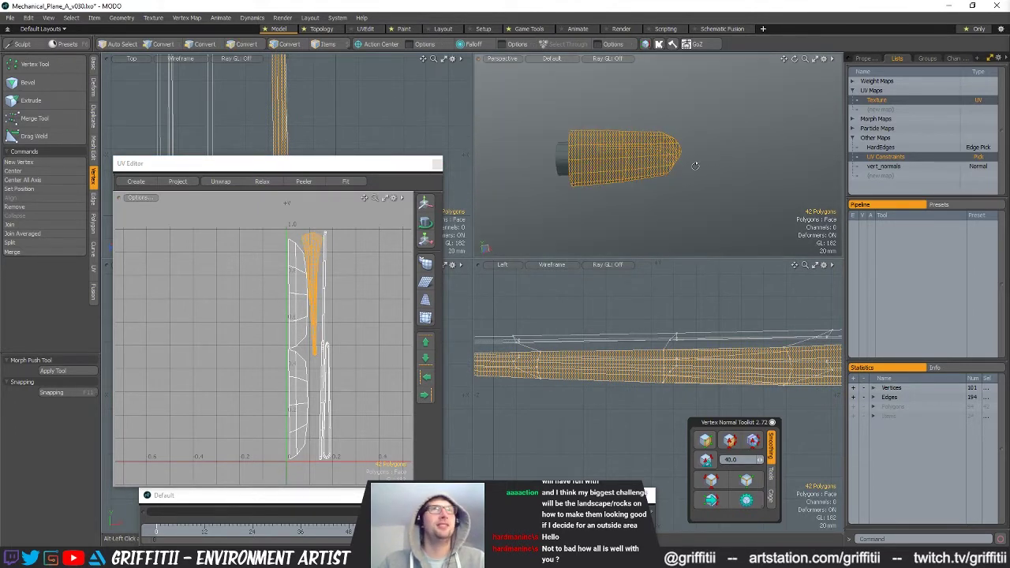
Select one broad face of the wing-end section and grow the selection over the adjoining half of the rim.
left_click_drag(602, 192, 570, 199, "alt")
left_click(621, 108)
left_click(584, 175, "shift")
left_click_drag(632, 124, 570, 202, "alt")
key("shift+Up")
key("shift+Up")
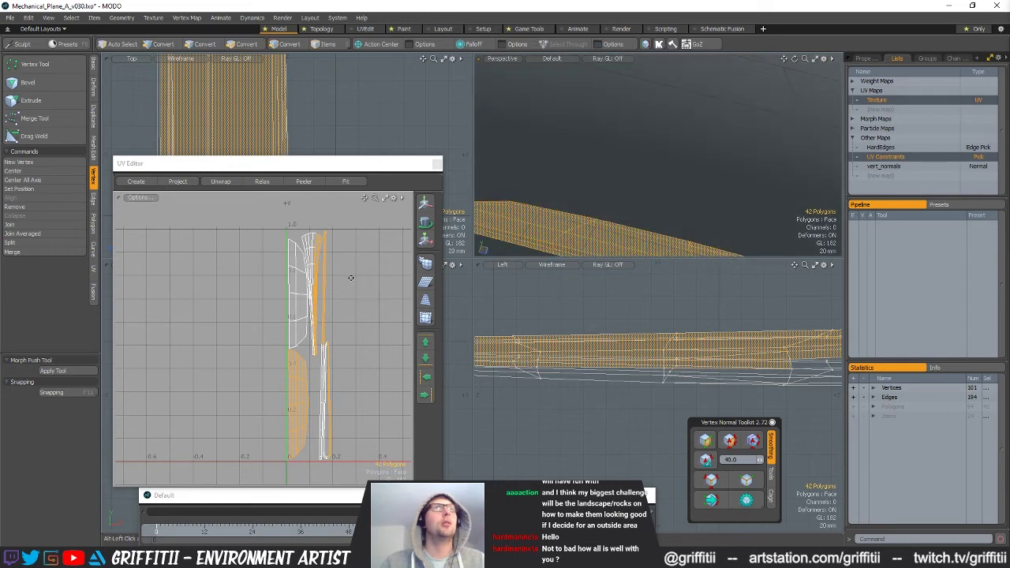
Remove the narrow inner strips from the selection and add the missing polygons of that rim half.
left_click_drag(325, 254, 332, 425, "ctrl")
left_click(334, 239, "ctrl")
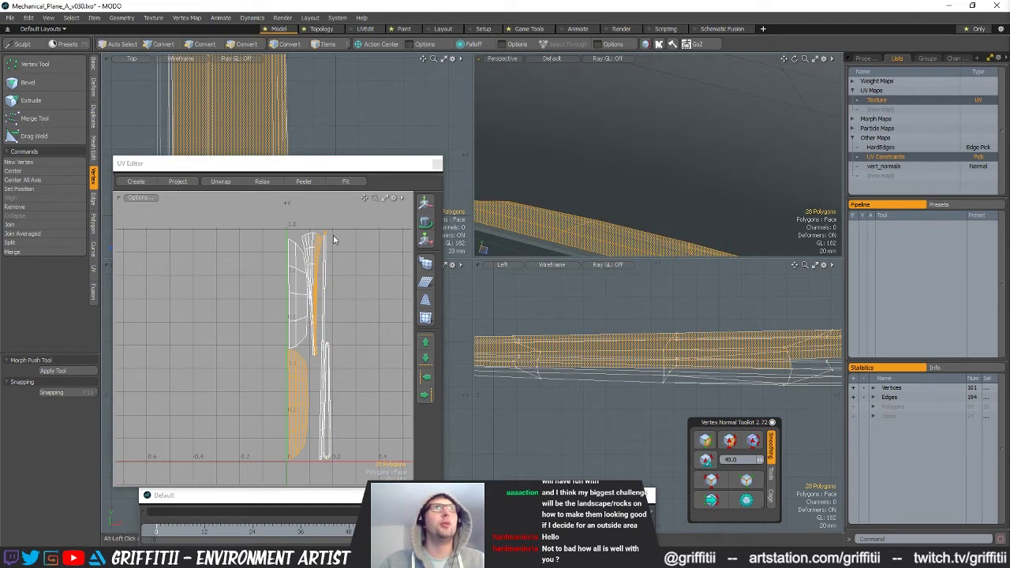
scroll(318, 245, "up", 6)
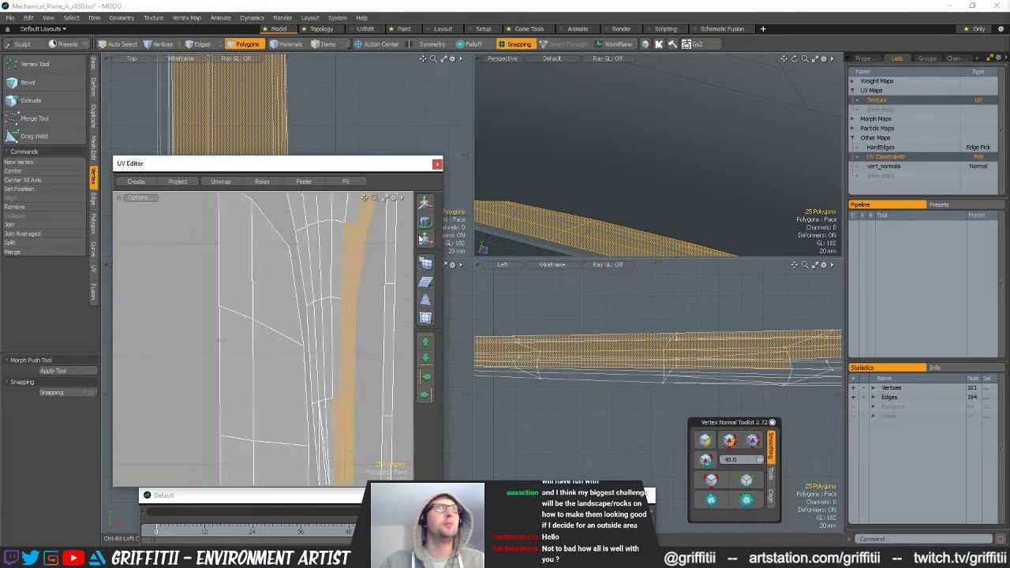
left_click(352, 208, "shift")
left_click(340, 300, "shift")
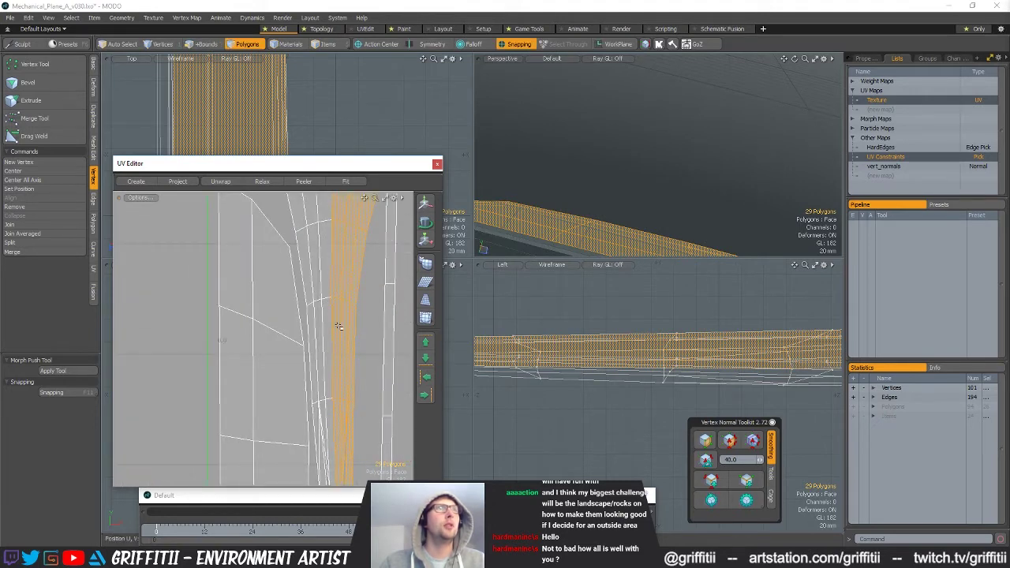
scroll(340, 300, "down", 3)
scroll(335, 215, "down", 3)
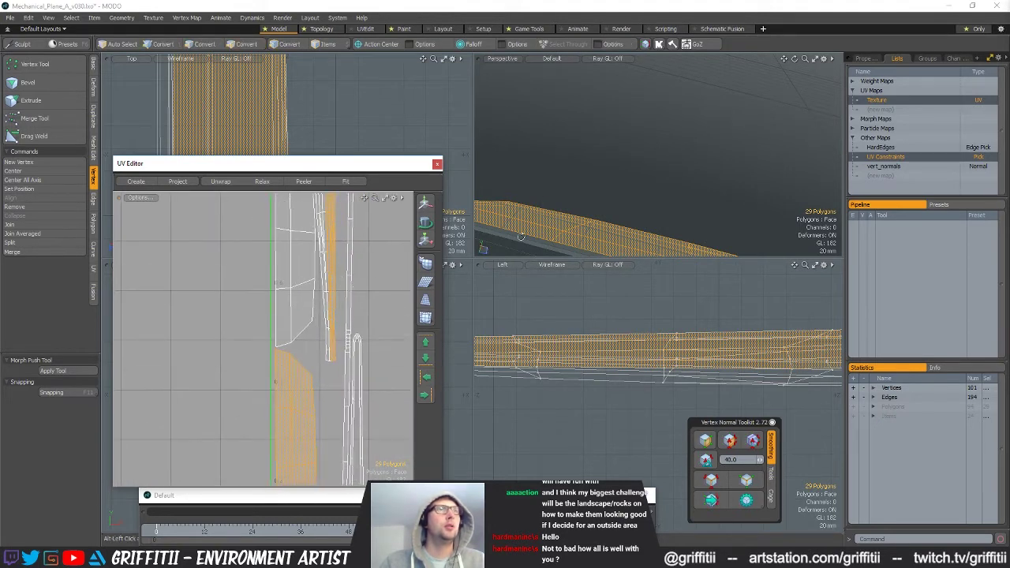
left_click_drag(583, 226, 543, 204, "alt")
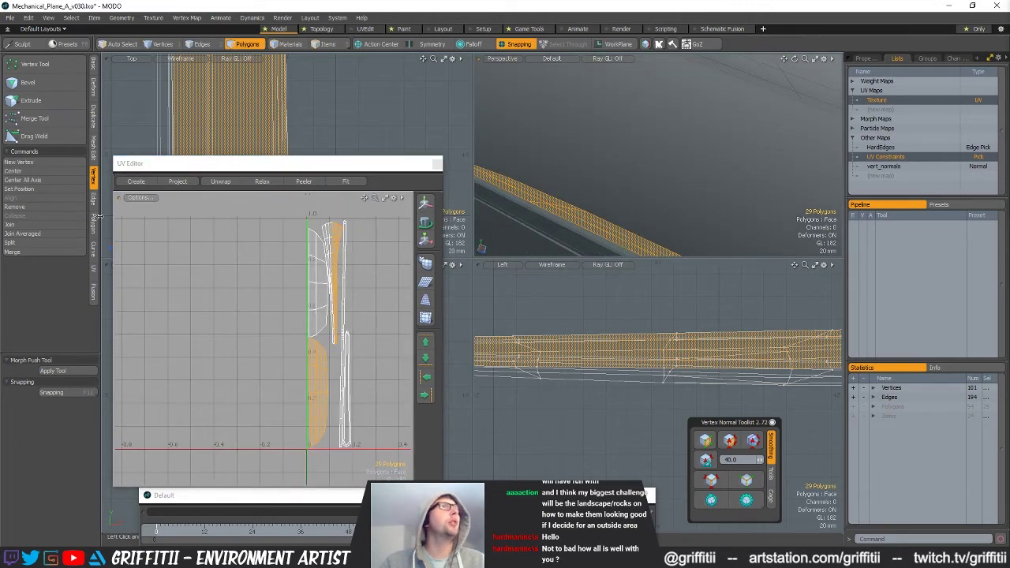
Unwrap the selected face and rim half together as one conformal island and move it below the UV square.
left_click(93, 269)
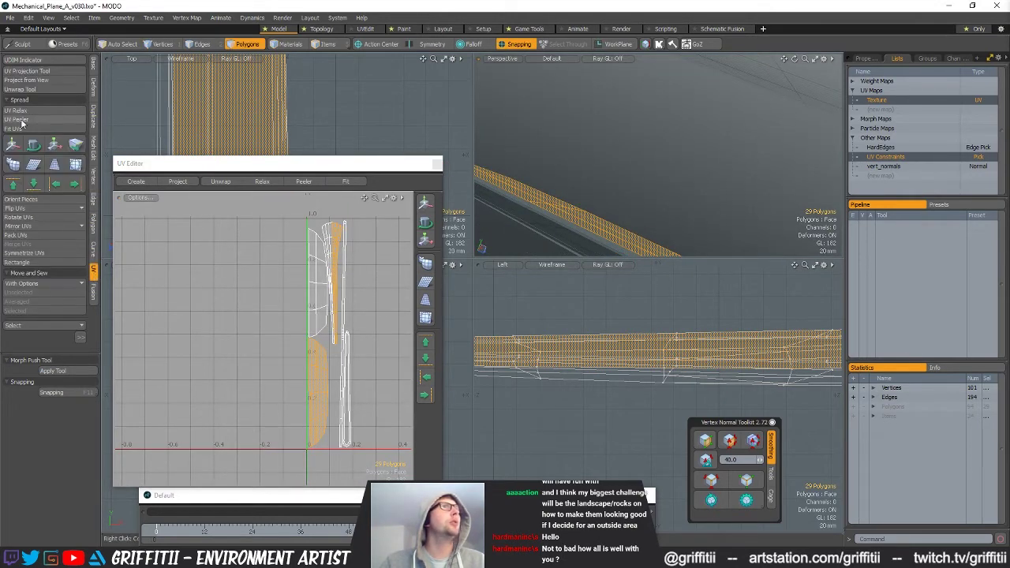
left_click(28, 93)
scroll(312, 311, "down", 3)
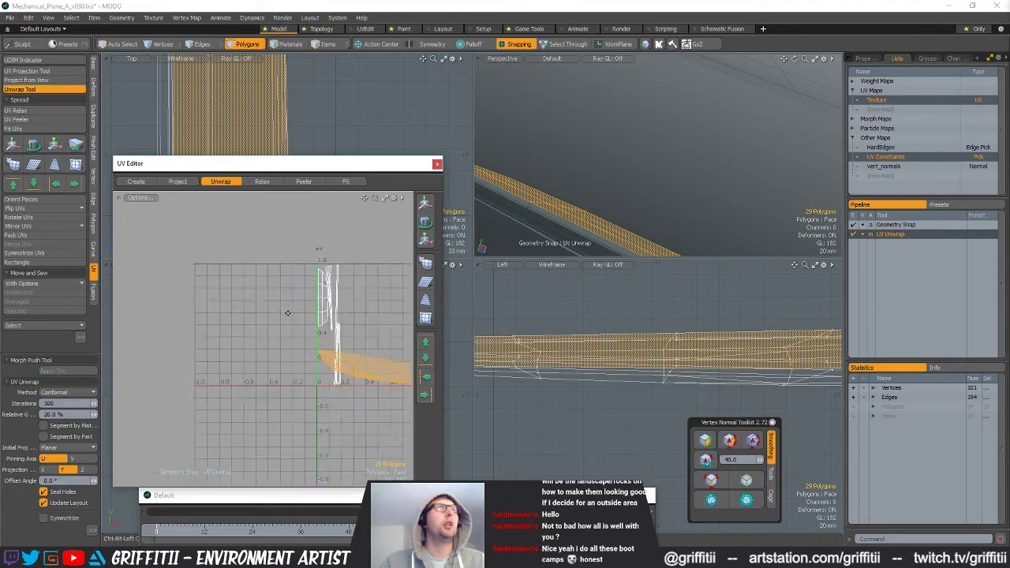
left_click_drag(626, 188, 521, 185, "alt")
key("w")
left_click_drag(335, 303, 337, 379)
key("space")
Select the narrow inner strip islands and move them away from the remaining face and rim islands.
left_click(273, 309)
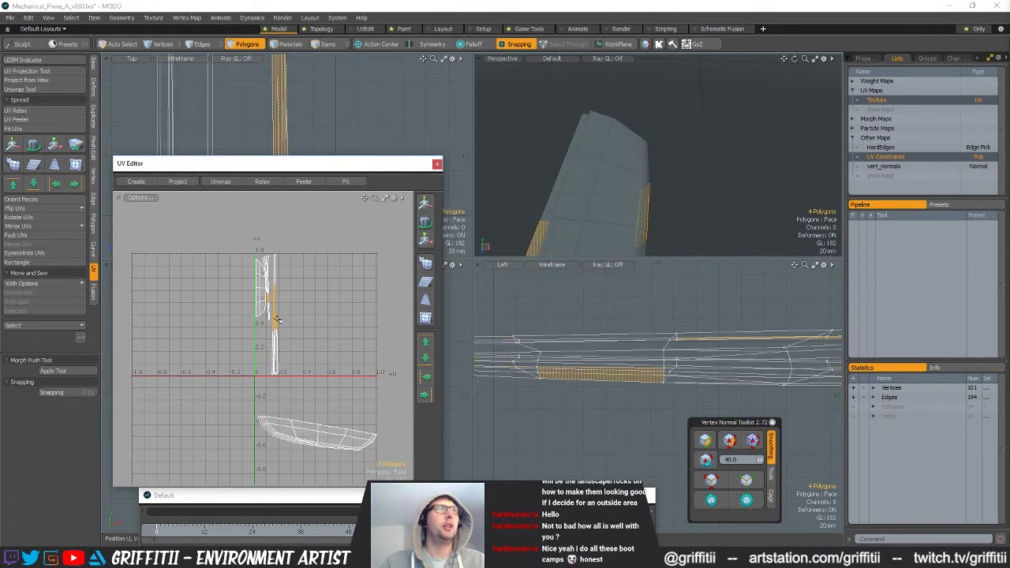
key("]")
key("w")
left_click_drag(316, 279, 361, 266)
key("space")
left_click(360, 268)
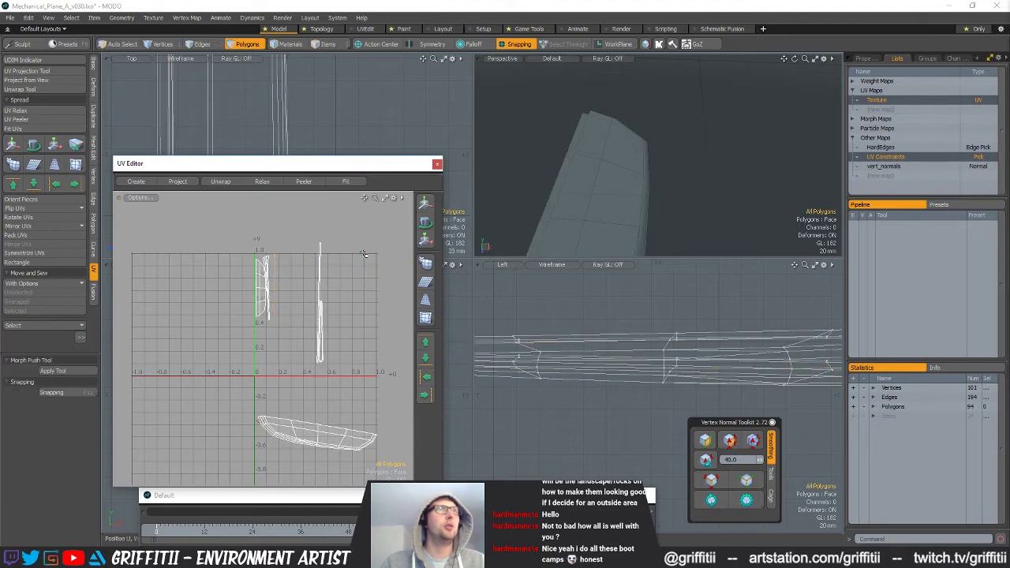
Select the other broad face with its rim half, unwrap them together as one island, and turn off snapping.
mouse_move(330, 391)
right_mouse_down()
mouse_move(512, 299)
mouse_move(545, 256)
right_mouse_up()
key("[")
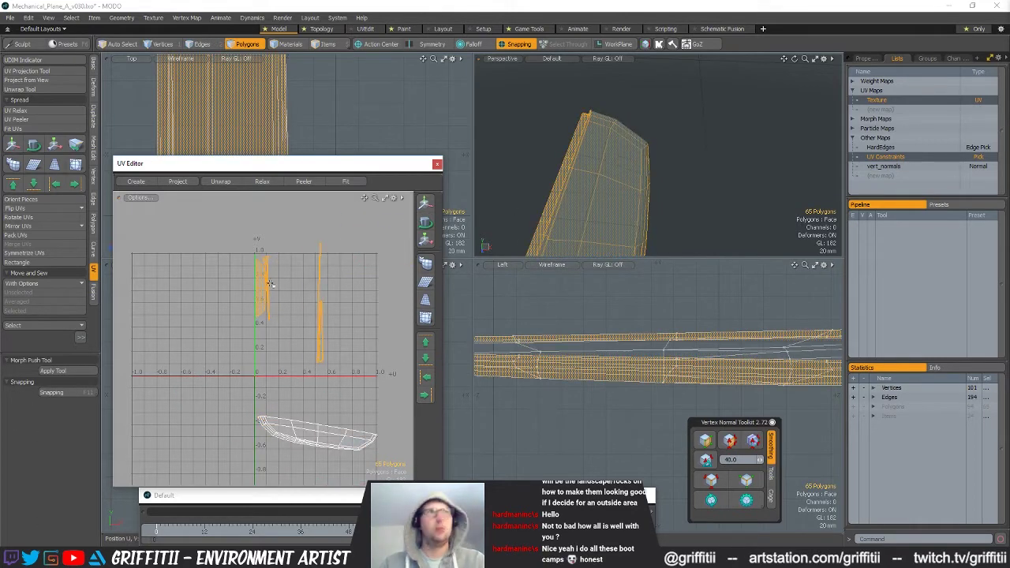
right_click_drag(336, 375, 296, 217, "ctrl")
left_click(37, 89)
left_click(345, 280)
key("space")
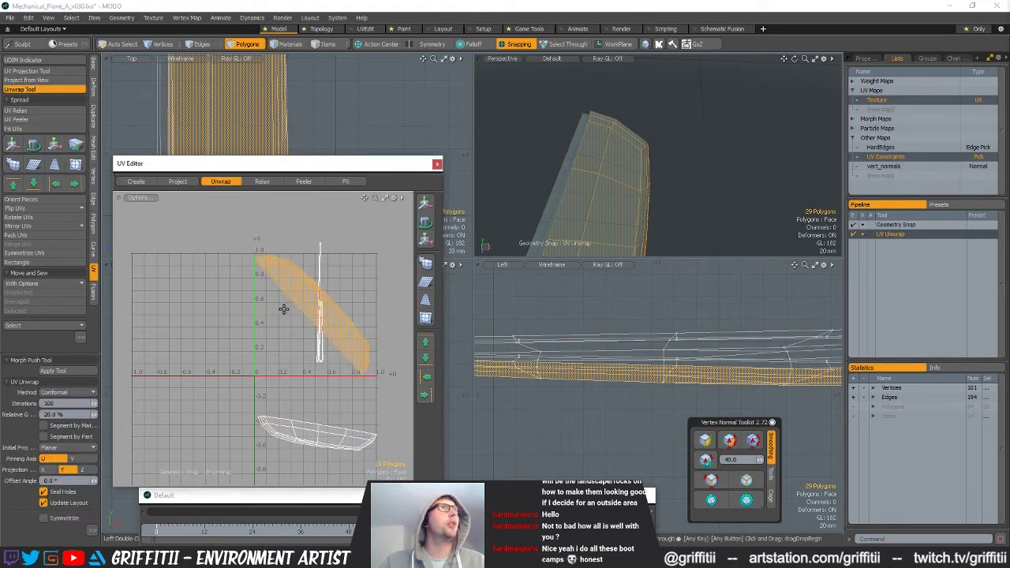
left_click_drag(345, 282, 302, 276, "alt")
key("x")
Relax all UVs of the wing-end section and pack the islands into the UV square.
left_click(345, 251)
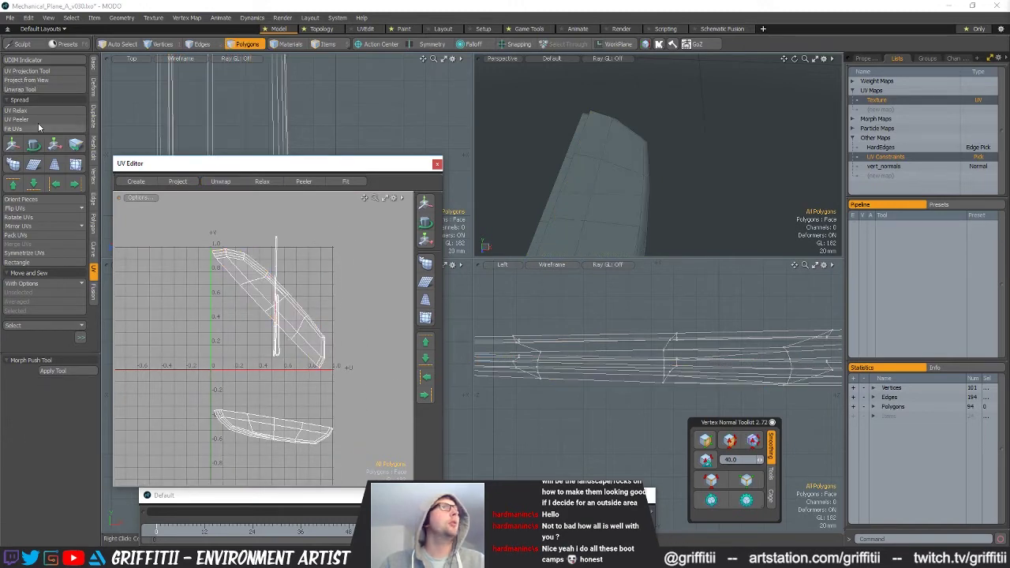
left_click(45, 111)
left_click(313, 265)
key("space")
left_click(24, 235)
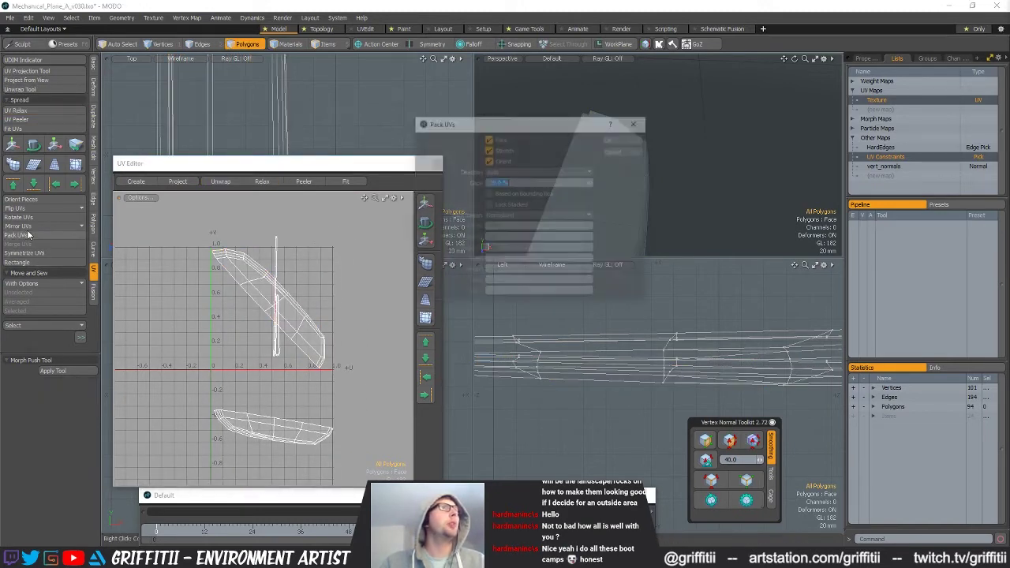
left_click_drag(605, 179, 582, 182, "ctrl+alt")
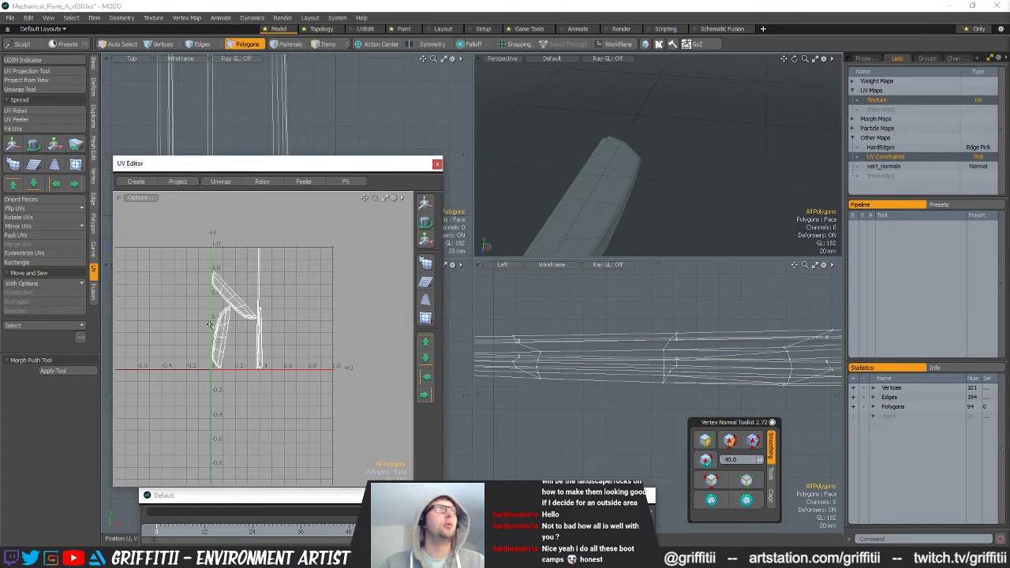
Straighten the two large face islands with Orient Pieces and repack all islands.
left_click_drag(223, 326, 239, 303)
key("]")
left_click(22, 199)
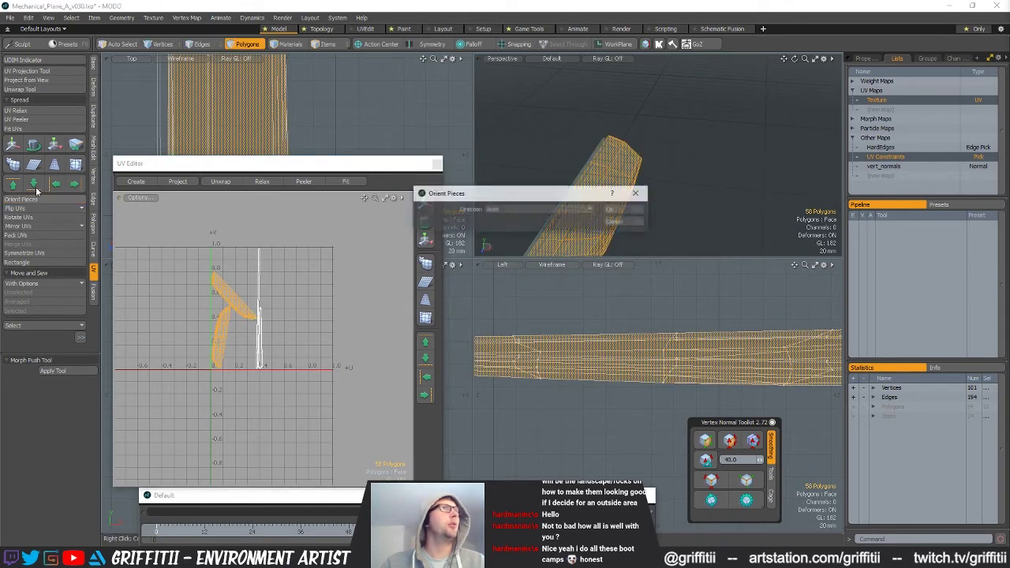
key("1")
left_click(22, 235)
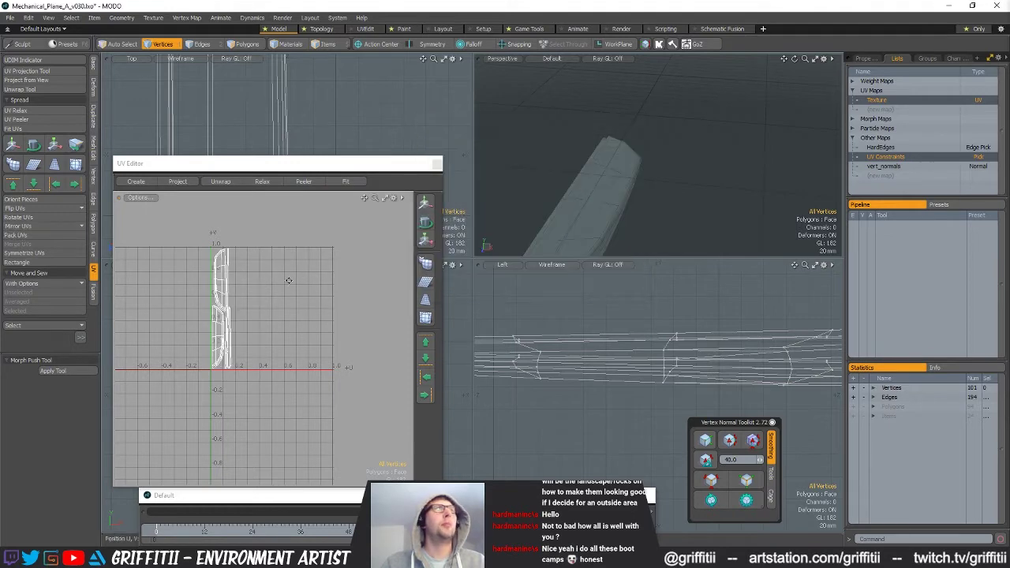
Unhide the whole wing and isolate the two small matching plates on its surface.
key("a")
key("u")
scroll(642, 180, "down", 4)
left_click_drag(642, 180, 588, 195, "alt")
key("3")
key("2")
scroll(592, 203, "up", 5)
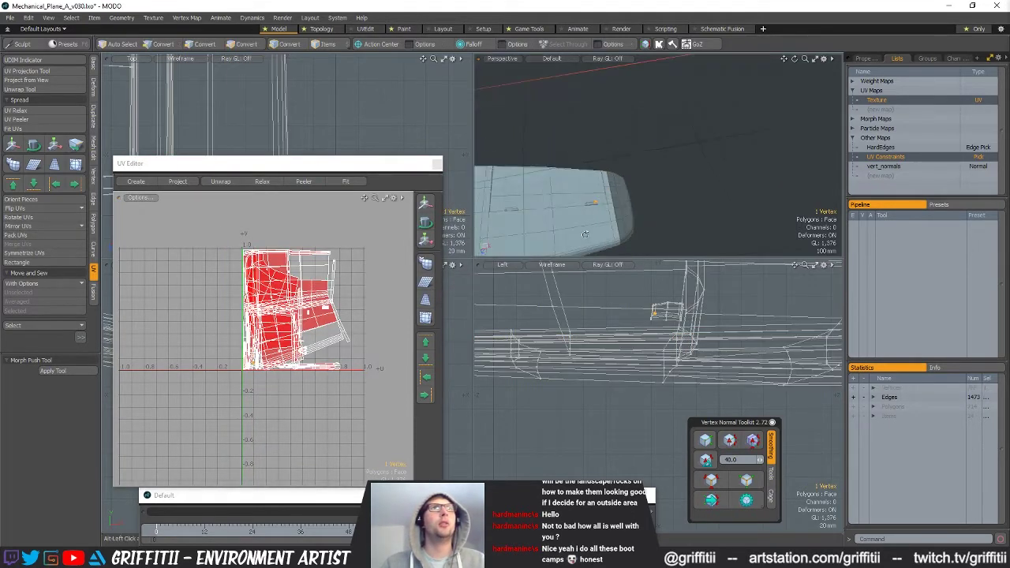
scroll(596, 214, "down", 3)
key("3")
left_click(561, 218)
left_click(759, 199, "shift")
key("bracketright")
key("shift+h")
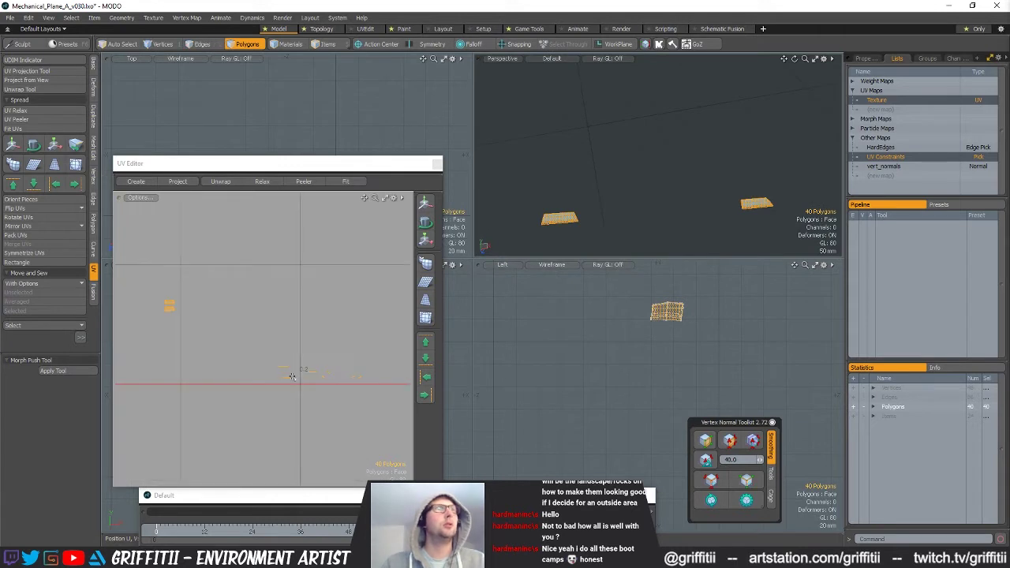
Examine the UV islands and edges of the isolated plates.
left_click_drag(293, 372, 318, 309, "ctrl+alt")
left_click_drag(371, 363, 392, 304, "alt")
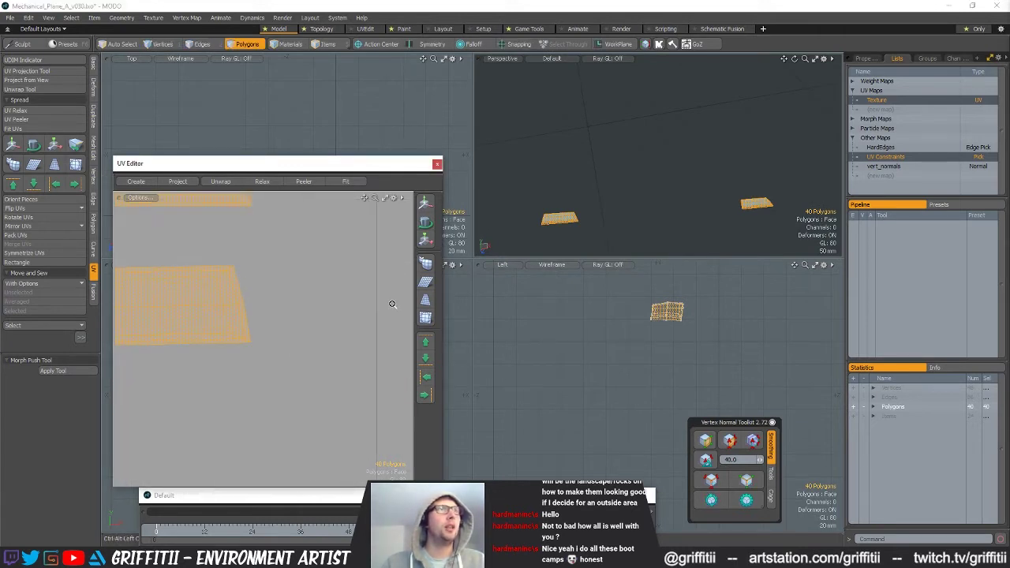
right_click_drag(206, 236, 277, 359)
left_click(536, 296)
left_click(713, 479)
left_click_drag(582, 234, 636, 196, "alt")
scroll(215, 324, "down", 5)
left_click_drag(216, 325, 262, 323, "ctrl+alt")
key("a")
left_click_drag(252, 387, 289, 329, "alt")
scroll(197, 340, "down", 5)
scroll(288, 325, "down", 5)
Pack the UV islands of the plates into the UV square.
key("3")
left_click_drag(286, 271, 226, 270, "ctrl+alt")
left_click(19, 235)
key("Return")
Select all of the plates' islands, relax their UVs, and repack them.
left_click_drag(306, 262, 213, 262, "ctrl+alt")
mouse_move(338, 255)
left_mouse_down("alt")
mouse_move(294, 298)
mouse_move(335, 297)
mouse_move(367, 354)
left_mouse_up("alt")
mouse_move(312, 241)
right_mouse_down()
mouse_move(142, 321)
mouse_move(293, 381)
right_mouse_up()
left_click(32, 113)
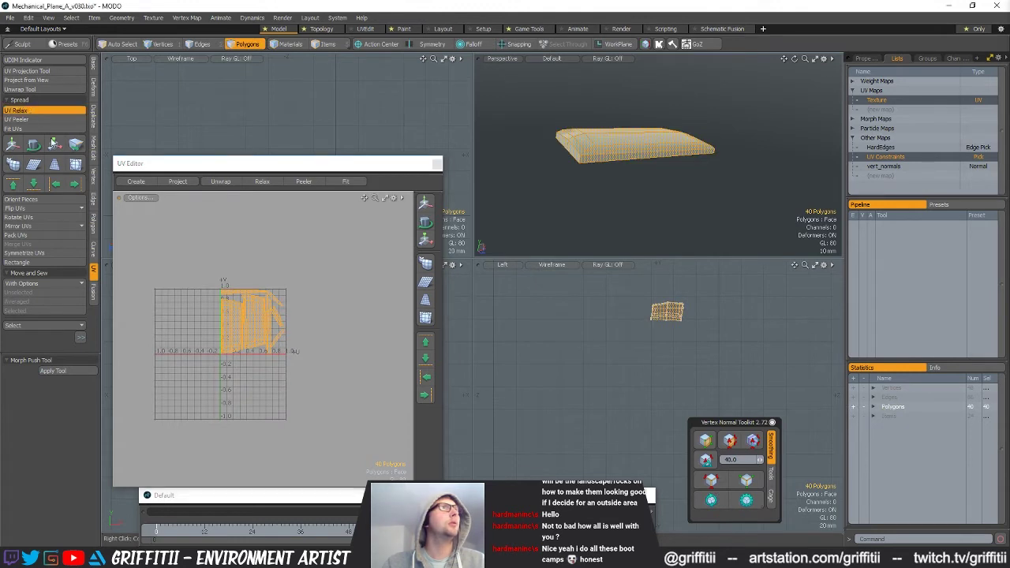
key("space")
left_click(19, 236)
key("Return")
left_click_drag(343, 272, 327, 280, "alt")
Select the slanted narrow strip islands of the plates and straighten them with Orient Pieces.
left_click(327, 280)
left_click_drag(229, 297, 291, 387, "ctrl+alt")
double_click(210, 306)
left_click(285, 319, "shift")
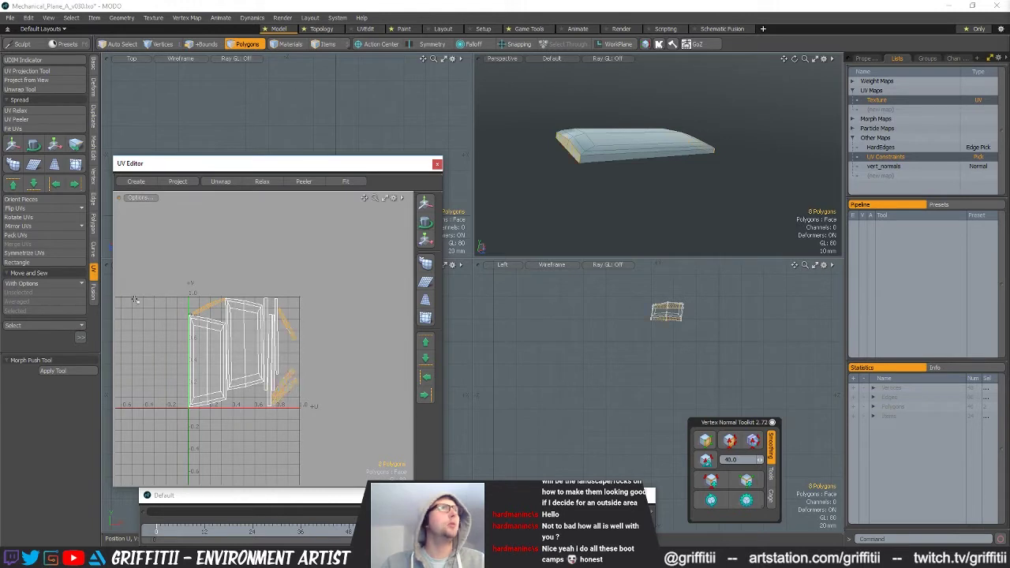
left_click(35, 199)
key("Return")
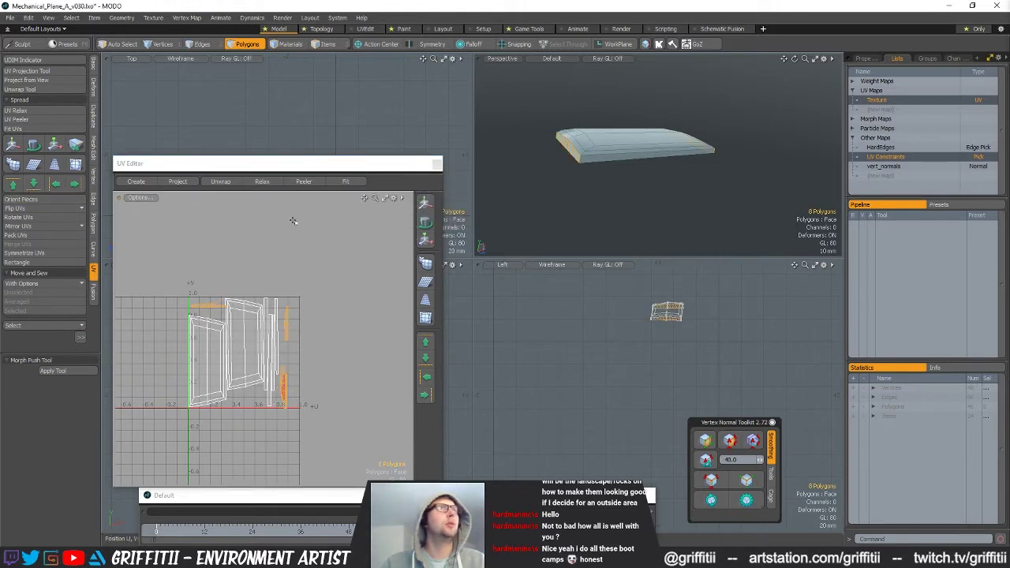
Orient the remaining horizontal strip island with the Vertical direction and repack all islands of the plates.
double_click(213, 308)
left_click(39, 200)
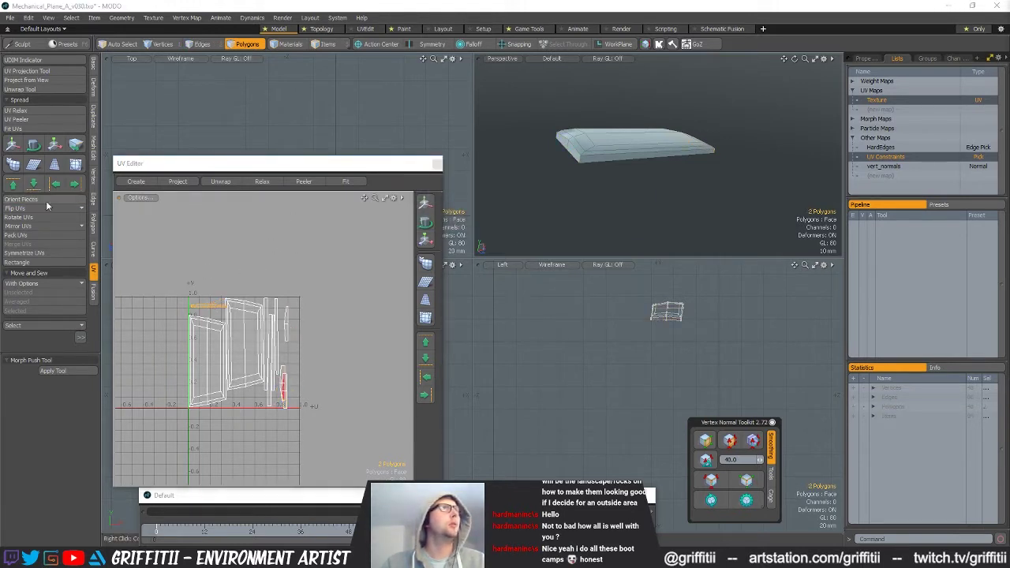
left_click(527, 209)
left_click(531, 197)
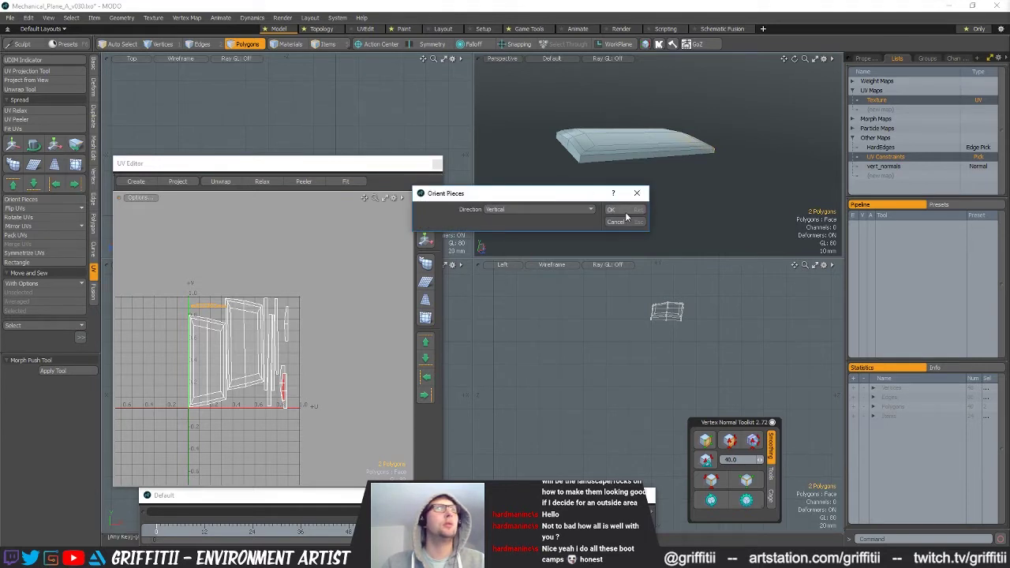
left_click(611, 209)
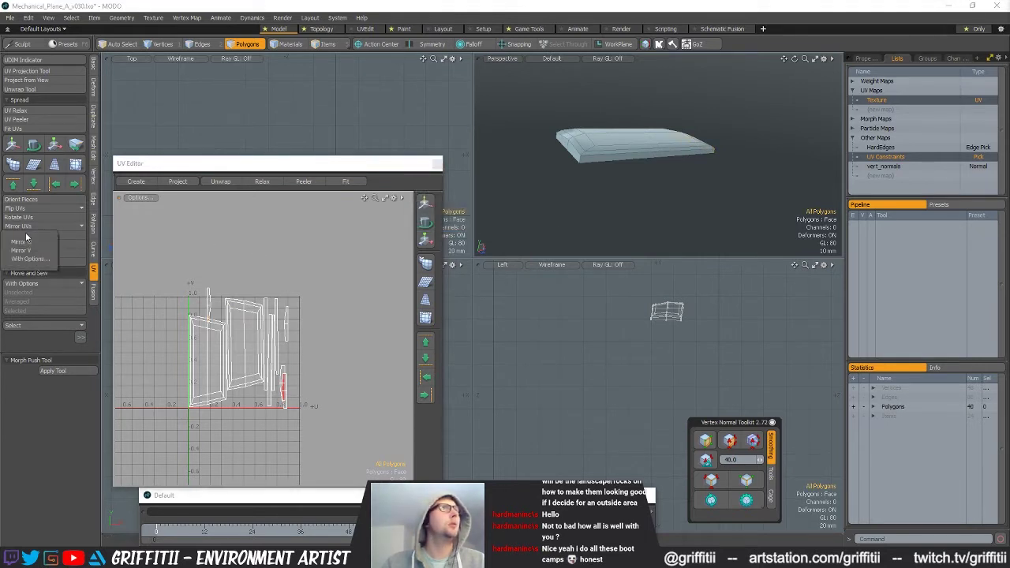
left_click(30, 235)
left_click(609, 139)
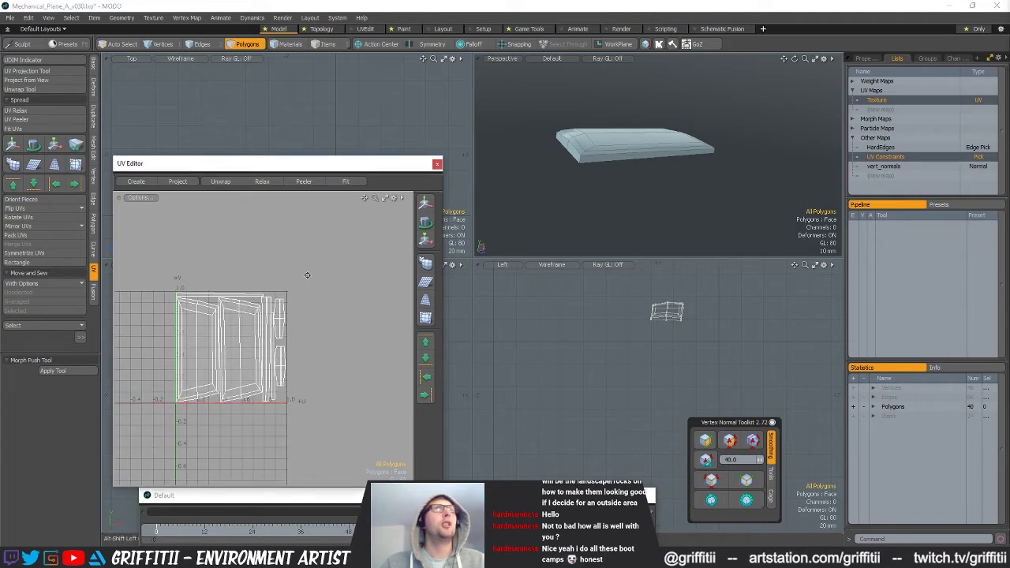
Unhide the wing parts and isolate the rounded U-shaped bracket at the wing root.
key("u")
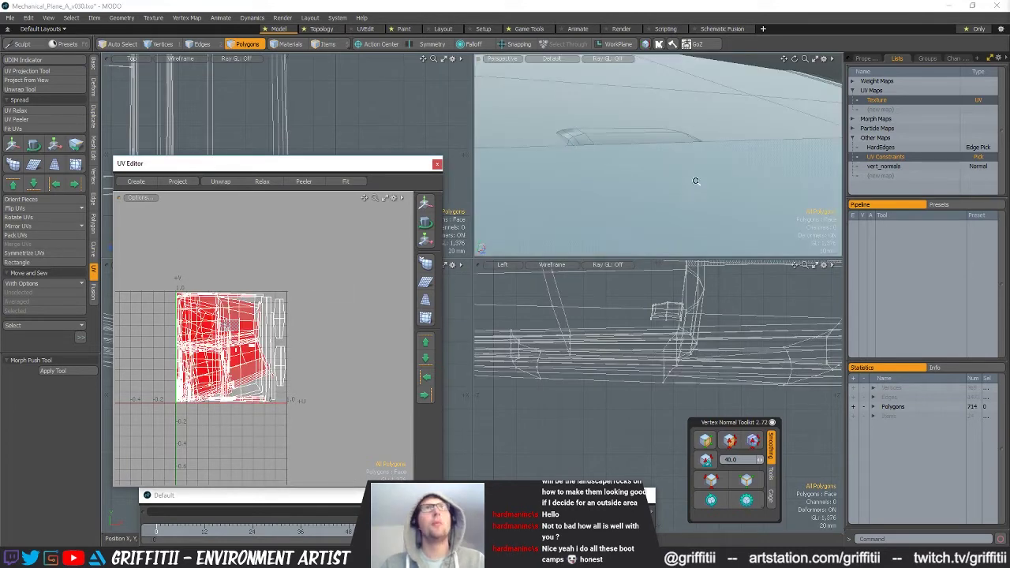
scroll(699, 185, "down", 5)
left_click_drag(703, 184, 624, 178, "alt")
double_click(609, 182)
key("shift+h")
key("shift+a")
key("shift+a")
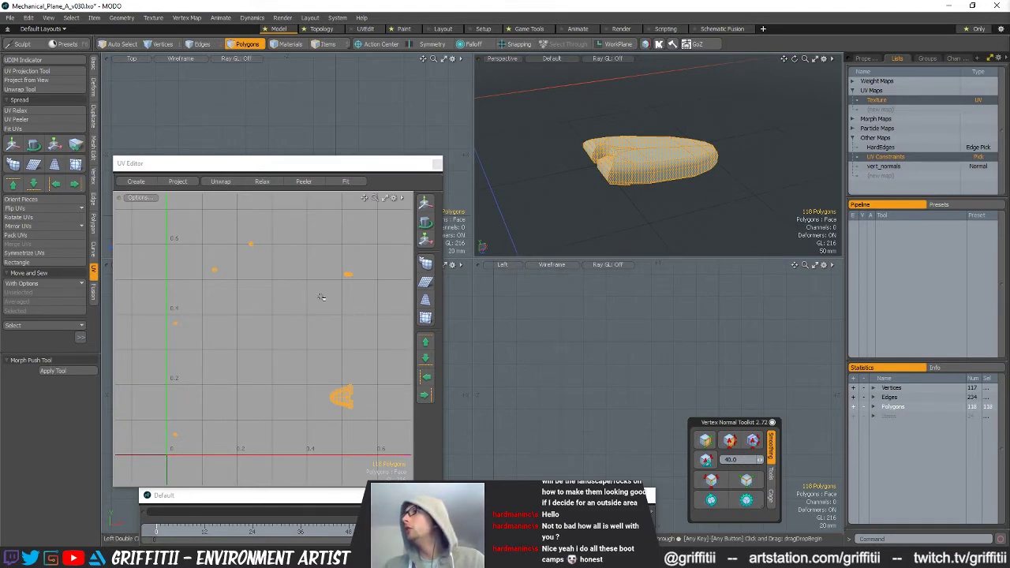
Pack the bracket's UV islands into the UV square.
scroll(296, 318, "up", 4)
scroll(295, 323, "down", 4)
double_click(308, 359)
left_click(221, 275)
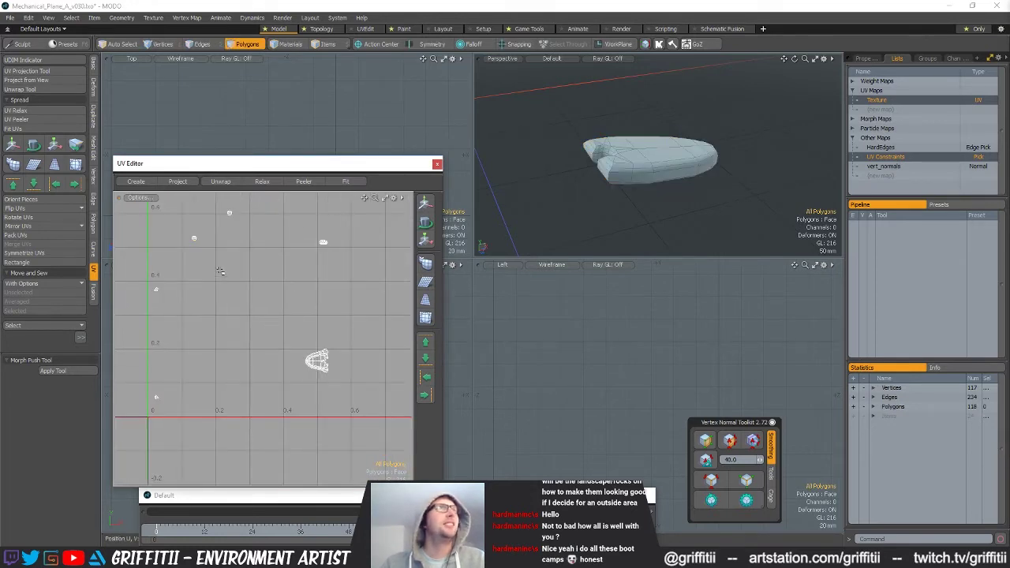
left_click(27, 235)
scroll(259, 317, "down", 5)
left_click(261, 294)
double_click(262, 293)
Select seam edges inside the bracket's recessed prongs and attach the small triangular islands to the main island with Move and Sew.
left_click_drag(647, 181, 614, 66, "alt")
scroll(687, 192, "up", 3)
left_click(705, 482)
scroll(318, 345, "up", 3)
left_click_drag(319, 345, 312, 348, "alt+shift")
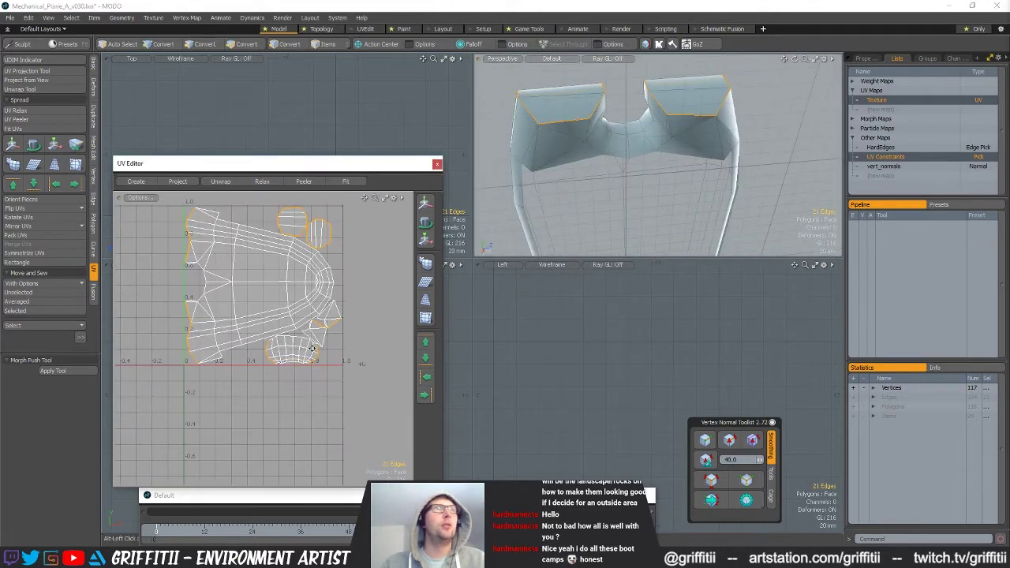
left_click(529, 143)
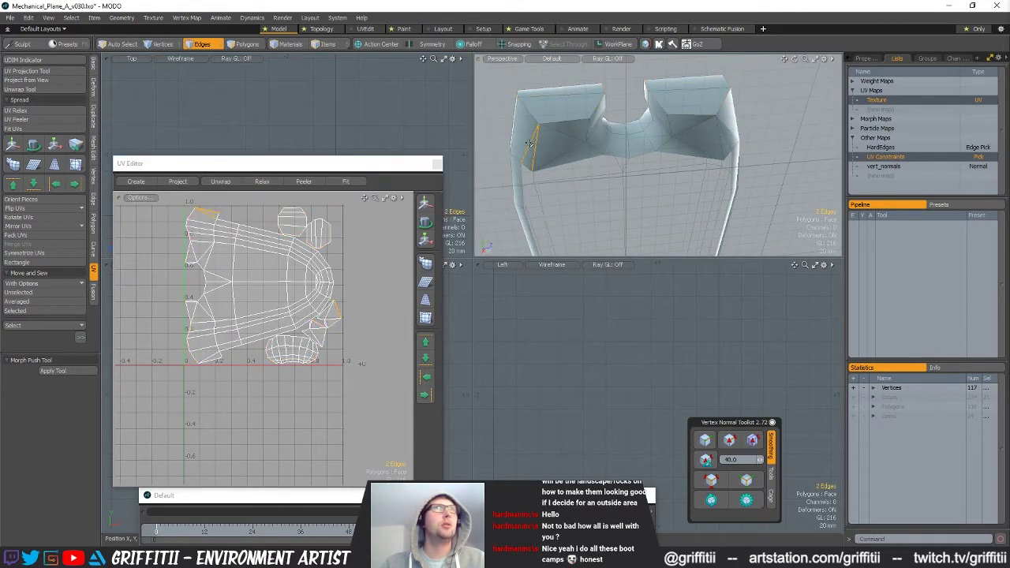
left_click_drag(253, 321, 295, 373, "alt+shift")
left_click(26, 313)
left_click_drag(258, 419, 254, 420)
left_click(27, 313)
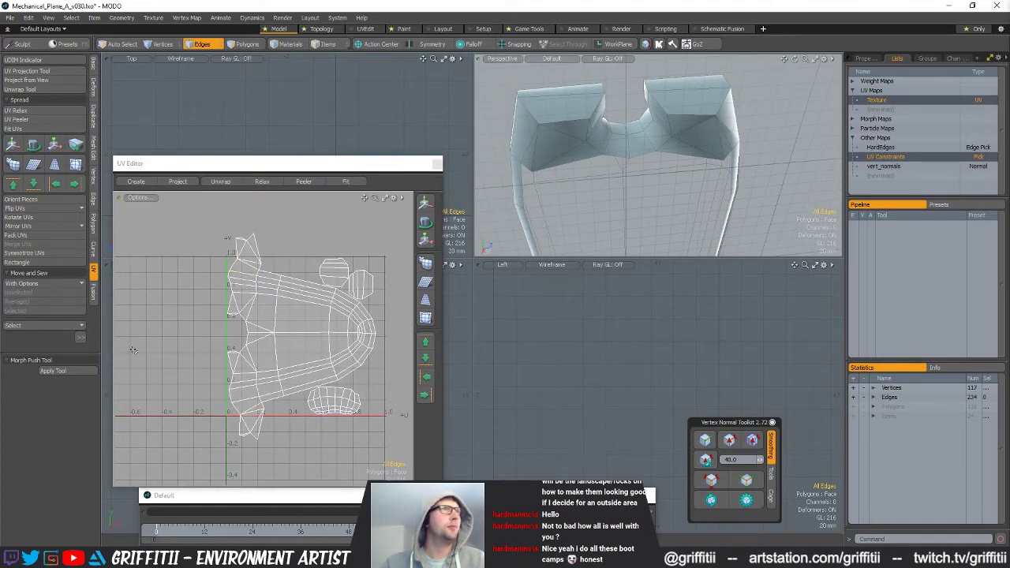
Relax the UVs of the bracket's sewn main island.
key("3")
double_click(362, 333)
left_click(19, 113)
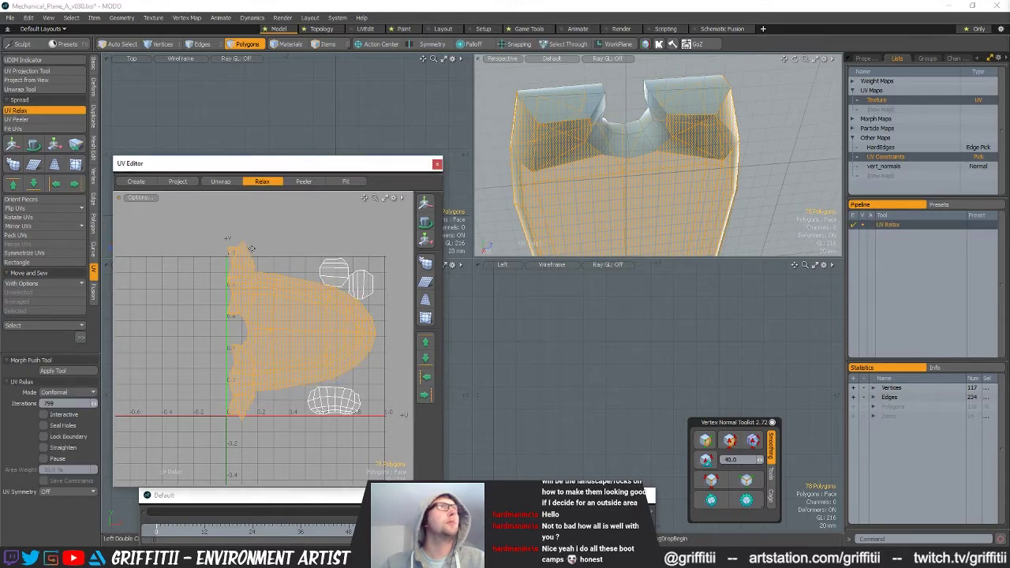
left_click(317, 246)
key("space")
left_click(317, 246)
Relax the UVs of the whole bracket and repack its islands.
key("a")
key("ctrl+z")
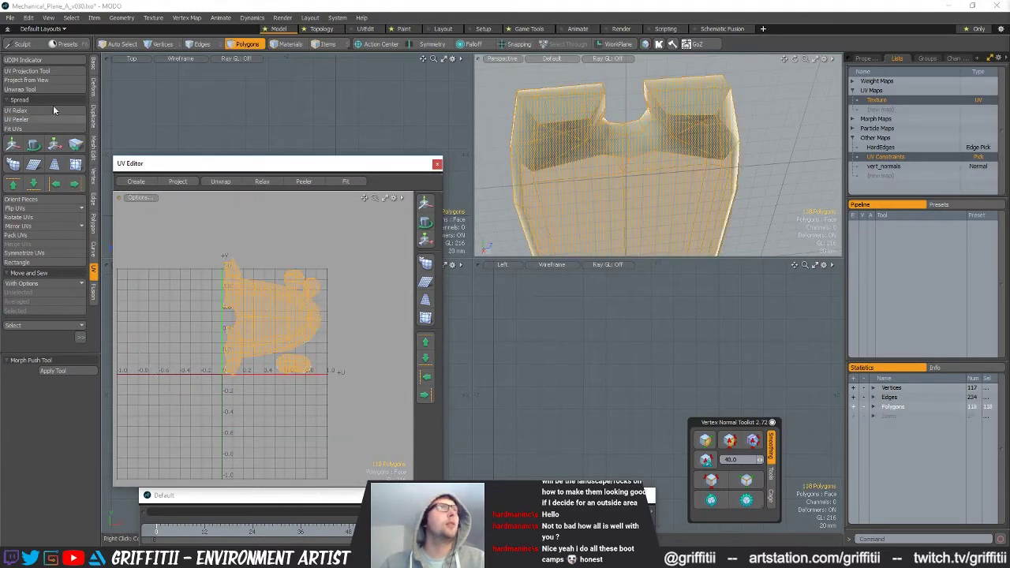
left_click(39, 109)
left_click(324, 255)
key("space")
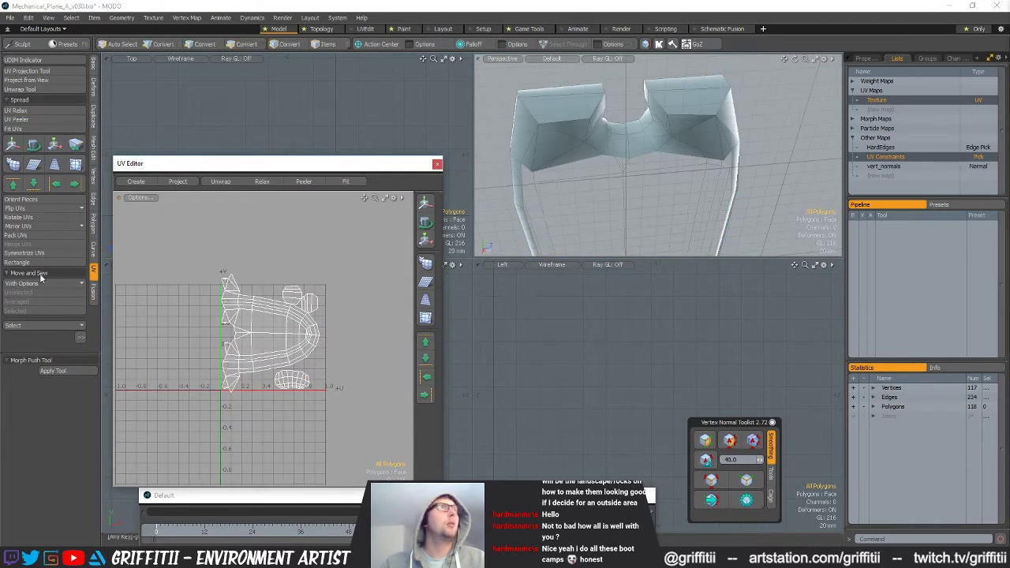
left_click(27, 235)
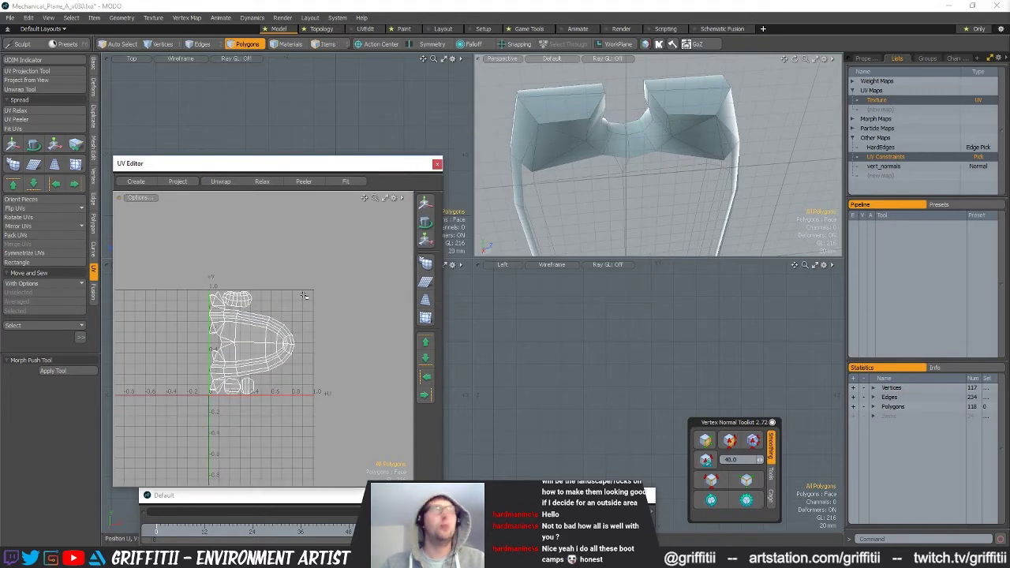
Isolate the cylindrical pin with the round collar and locate its scattered UV islands.
left_click_drag(615, 150, 632, 180, "alt")
key("shift+h")
key("a")
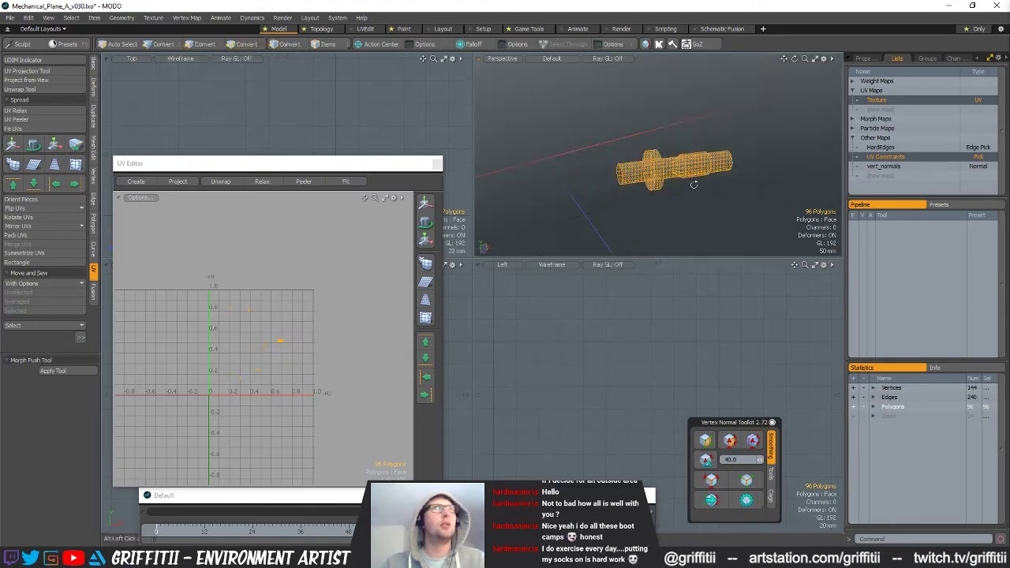
key("3")
key("a")
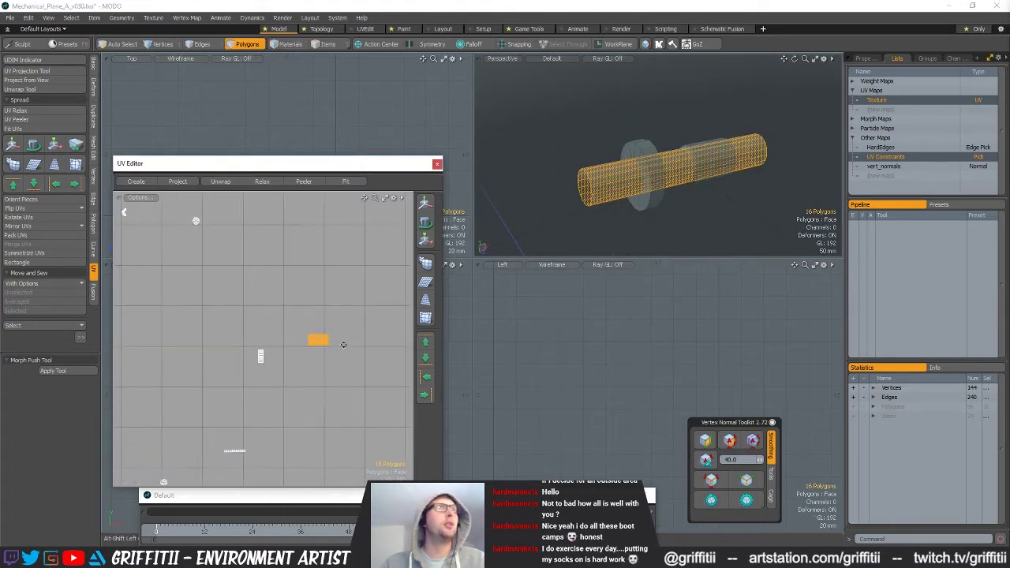
scroll(331, 329, "down", 4)
scroll(337, 304, "down", 2)
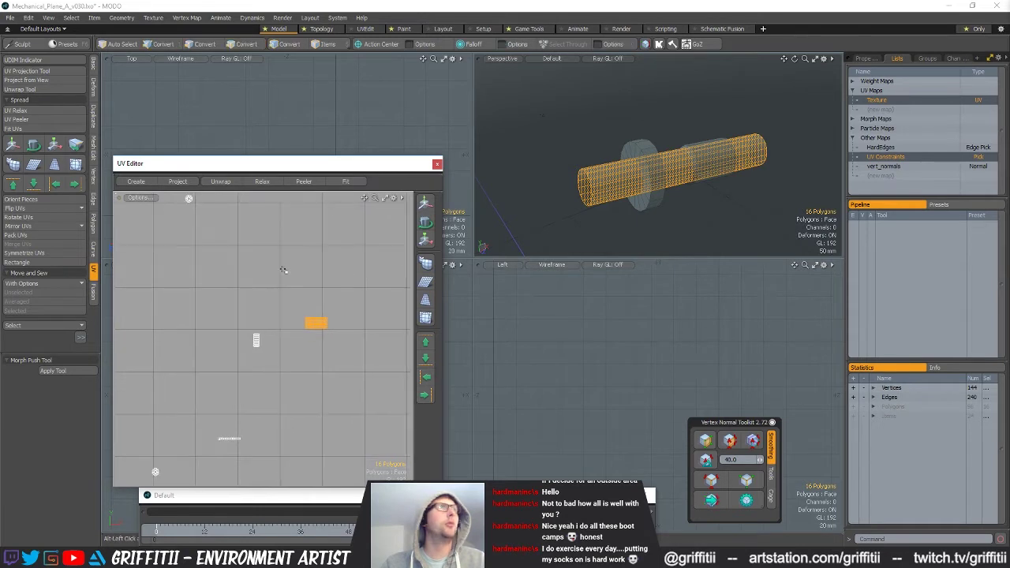
scroll(236, 327, "down", 3)
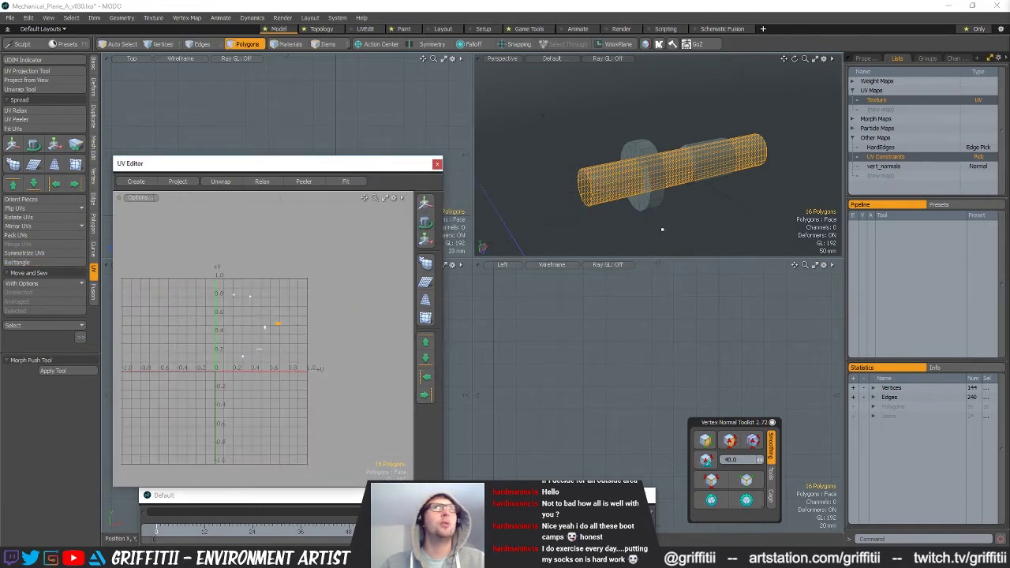
Select the island of the pin's cone-shaped section and move it by about 0.24 in U and -0.315 in V.
scroll(277, 317, "up", 4)
left_click_drag(165, 251, 256, 333, "alt+shift")
right_click_drag(251, 272, 267, 320)
key("w")
left_click_drag(270, 324, 319, 364)
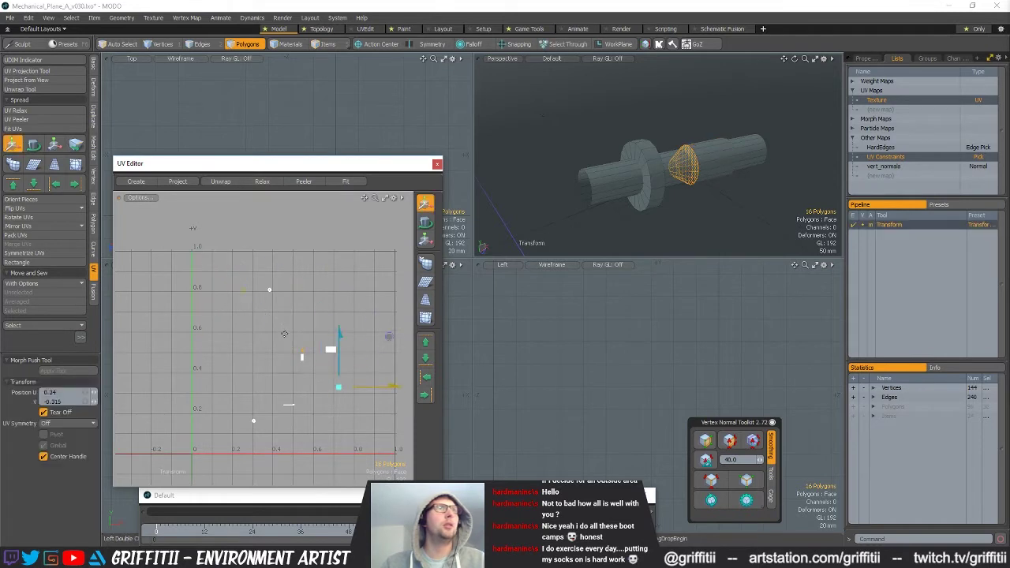
Select an open end edge of the cone section's fan-shaped island and close it with Move and Sew.
key("a")
key("space")
key("space")
left_click(314, 401)
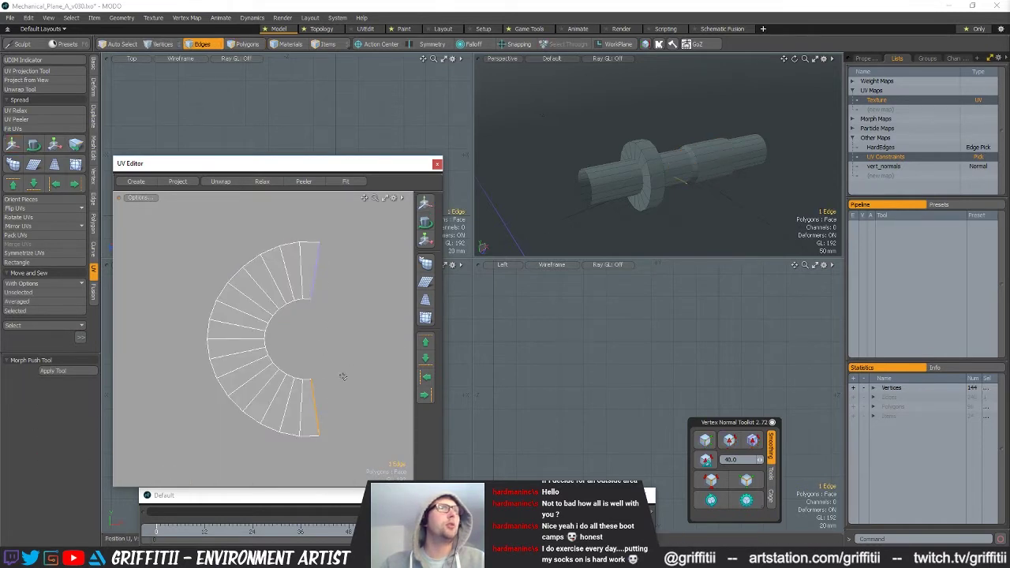
left_click(22, 312)
Select the whole cone-section island and relax its UVs into a round shape.
key("3")
key("bracketright")
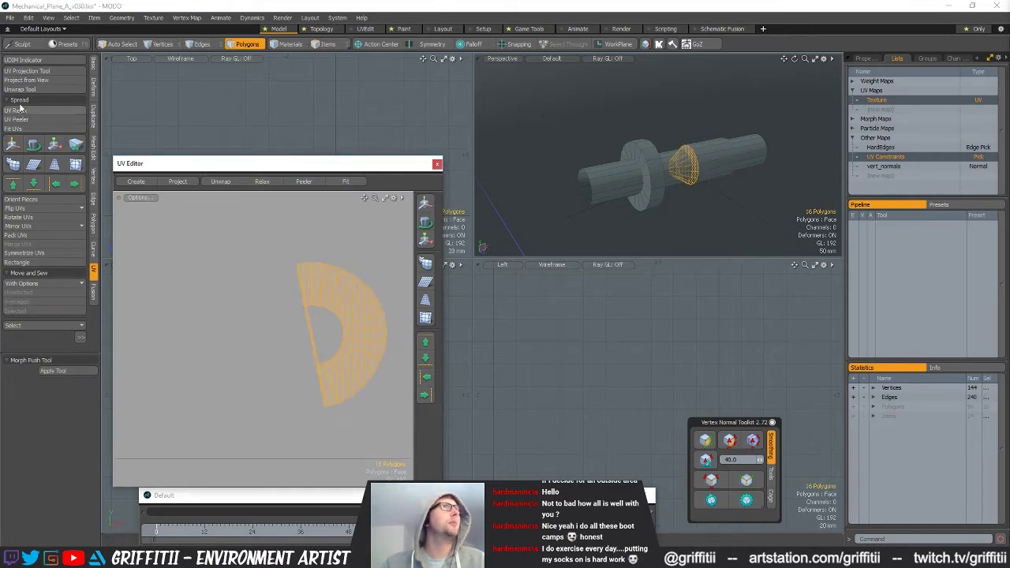
left_click(16, 110)
scroll(271, 300, "down", 3)
key("space")
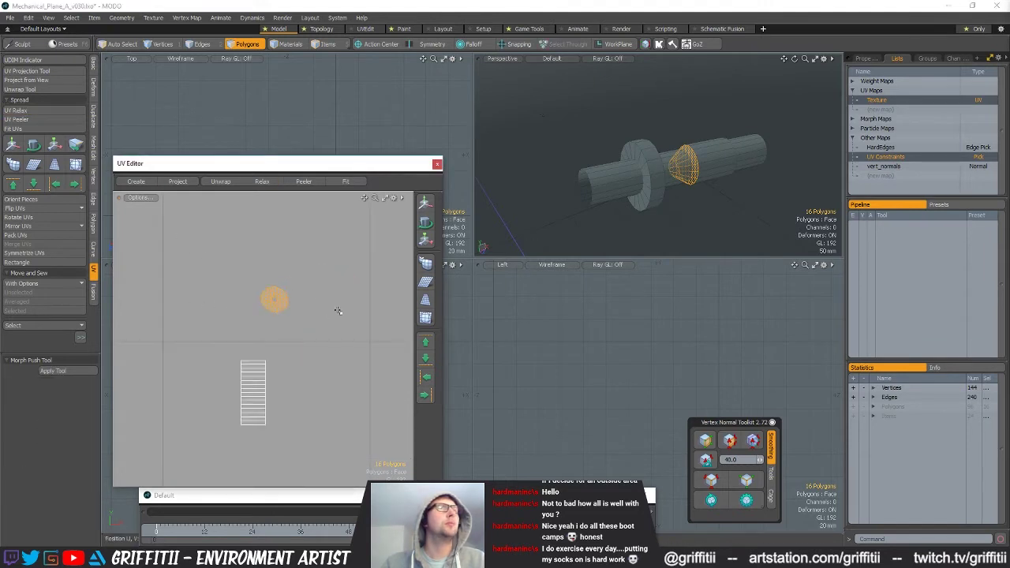
Select the pin's round collar, undo the last selection change, and apply the Rectangle command to its UVs.
double_click(649, 175)
left_click_drag(322, 335, 228, 329, "ctrl+alt")
left_click_drag(301, 373, 280, 277, "alt+shift")
left_click_drag(228, 405, 280, 365, "ctrl+alt")
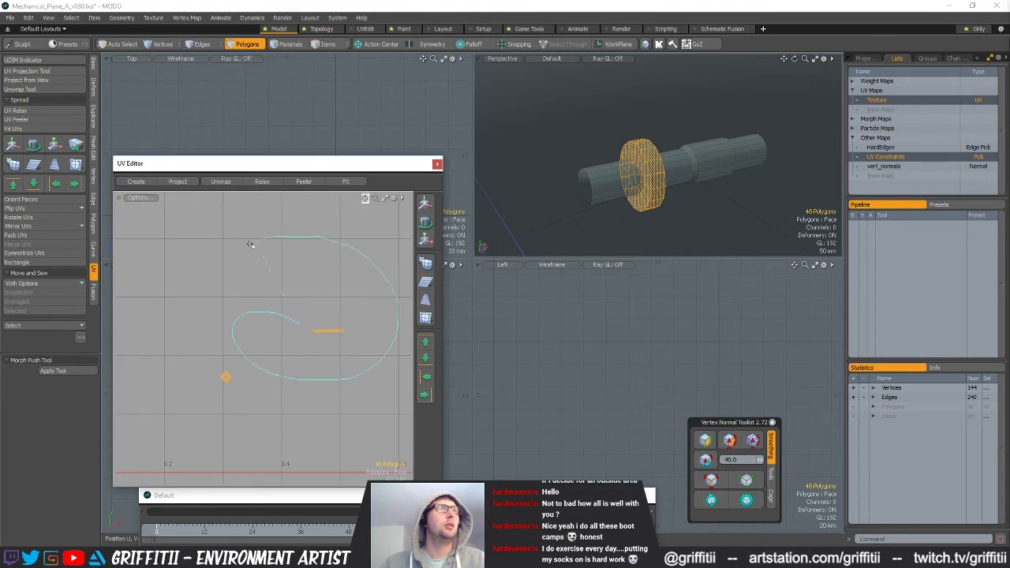
key("ctrl+z")
left_click(25, 265)
Check the collar's flat face island, clear the selection, and pack all of the pin's islands into the UV square.
left_click_drag(327, 331, 237, 329, "ctrl+alt")
left_click_drag(237, 329, 316, 335, "alt+shift")
right_click_drag(207, 279, 332, 312)
left_click_drag(331, 333, 295, 371, "ctrl+alt")
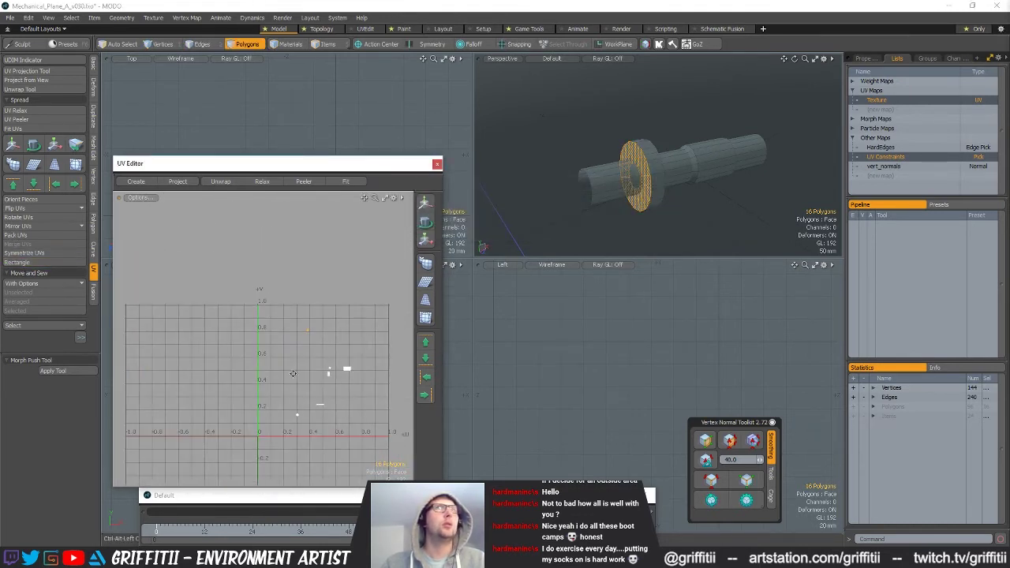
left_click(361, 312)
mouse_move(361, 311)
left_mouse_down("alt+shift")
mouse_move(269, 310)
mouse_move(315, 316)
left_mouse_up("alt+shift")
left_click(29, 240)
key("Return")
Relax the pin's three round islands and repack all of its islands.
left_click_drag(292, 356, 299, 425)
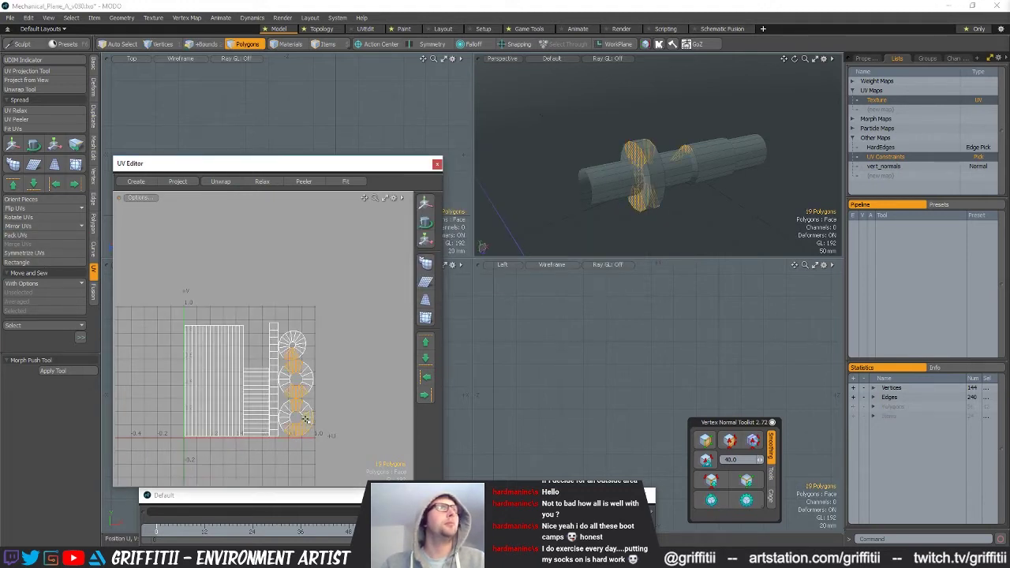
key("bracketright")
left_click(43, 112)
key("space")
left_click(315, 303)
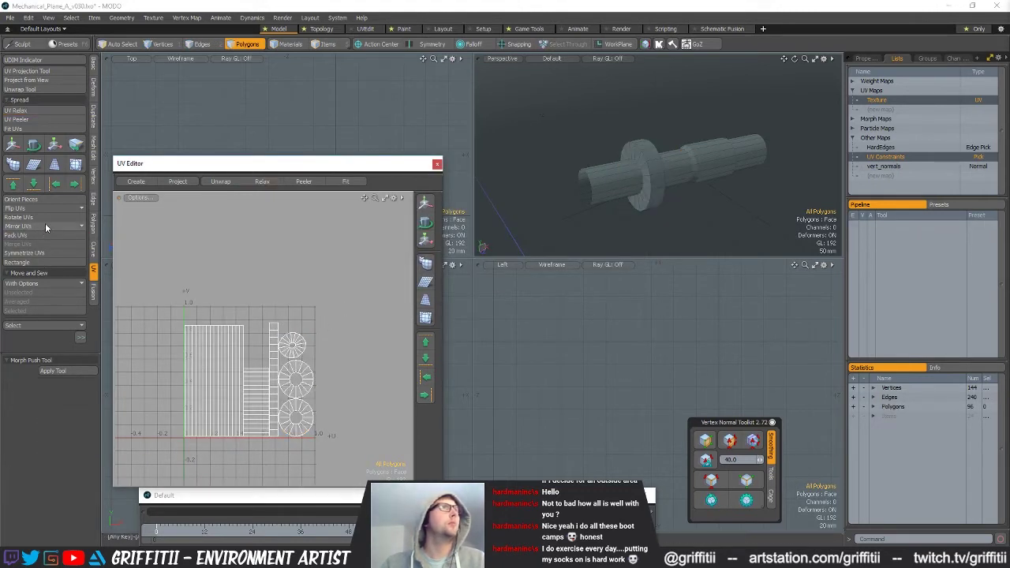
left_click(30, 236)
key("Return")
Unhide the rest of the wing geometry together with the upright fin section.
left_click_drag(484, 177, 586, 175, "alt")
key("u")
scroll(660, 184, "down", 5)
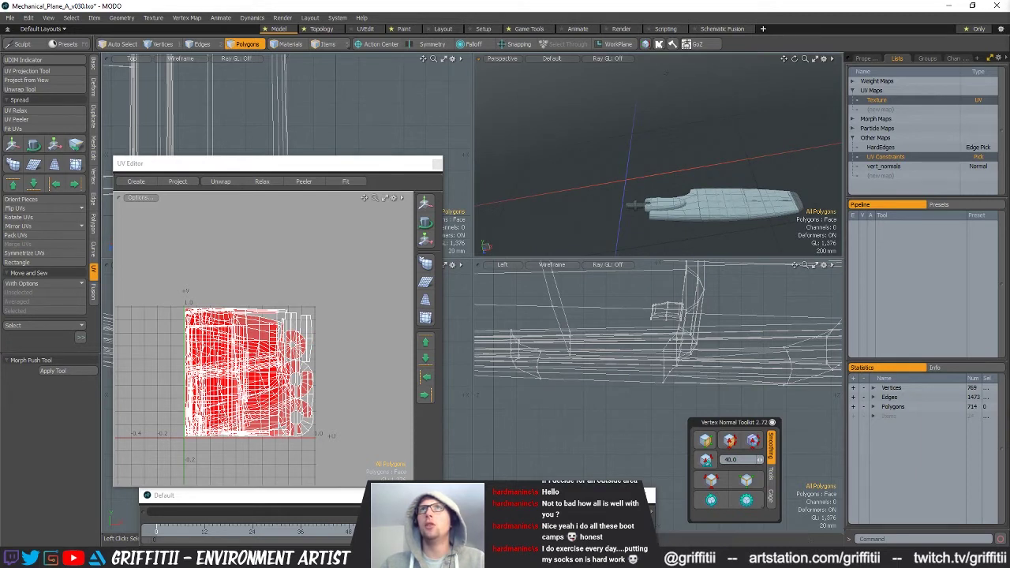
key("u")
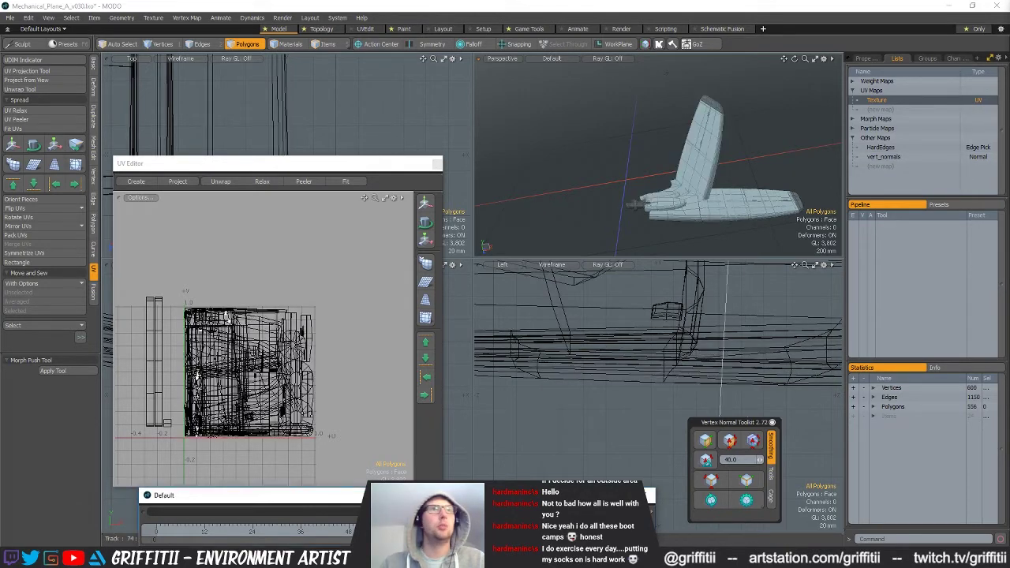
Select the hinge pieces joining the fin to the wing and duplicate their mesh.
scroll(713, 354, "down", 10)
left_click_drag(709, 284, 704, 304, "alt")
mouse_move(702, 284)
right_mouse_down()
mouse_move(842, 356)
mouse_move(701, 302)
right_mouse_up()
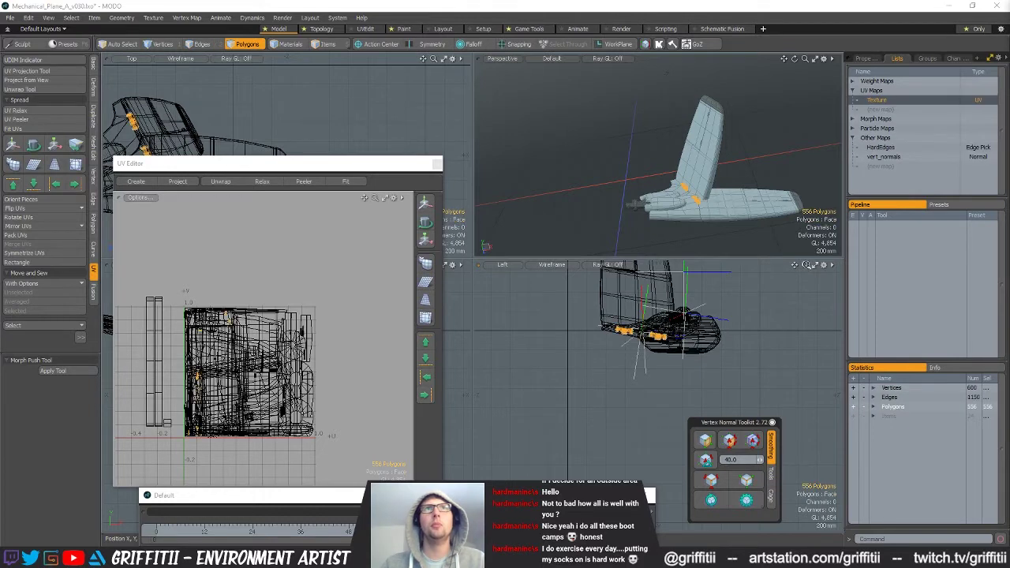
left_click(867, 60)
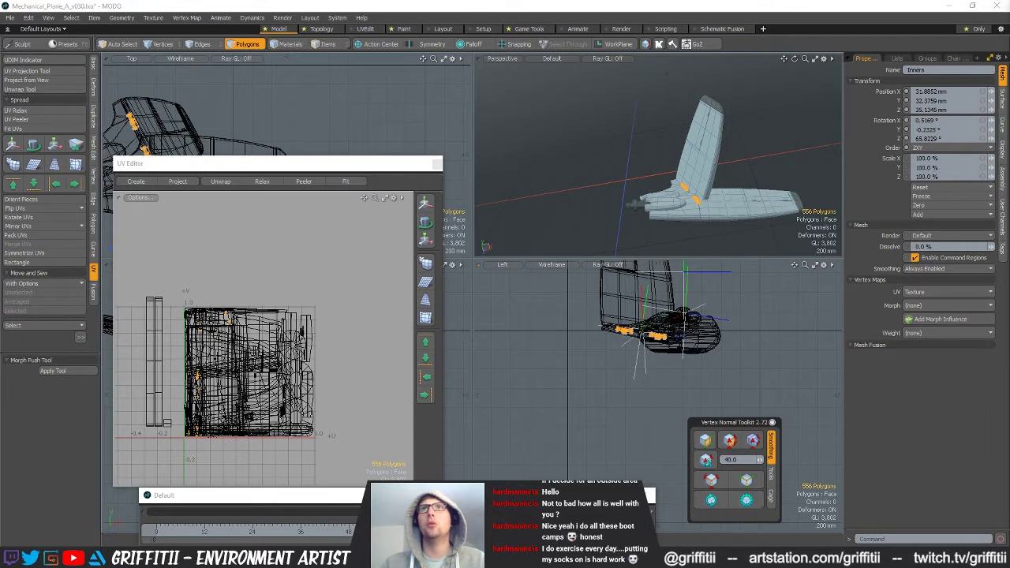
key("ctrl+d")
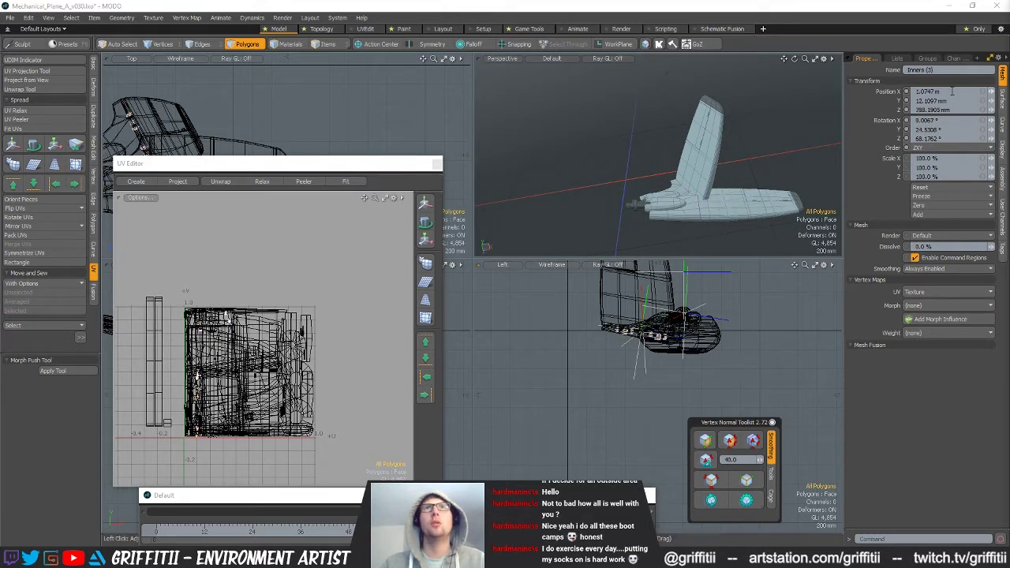
Set the duplicated hinge mesh's X, Y and Z position and rotation to 0.
type("0")
key("Tab")
type("0")
key("Tab")
type("0")
key("Tab")
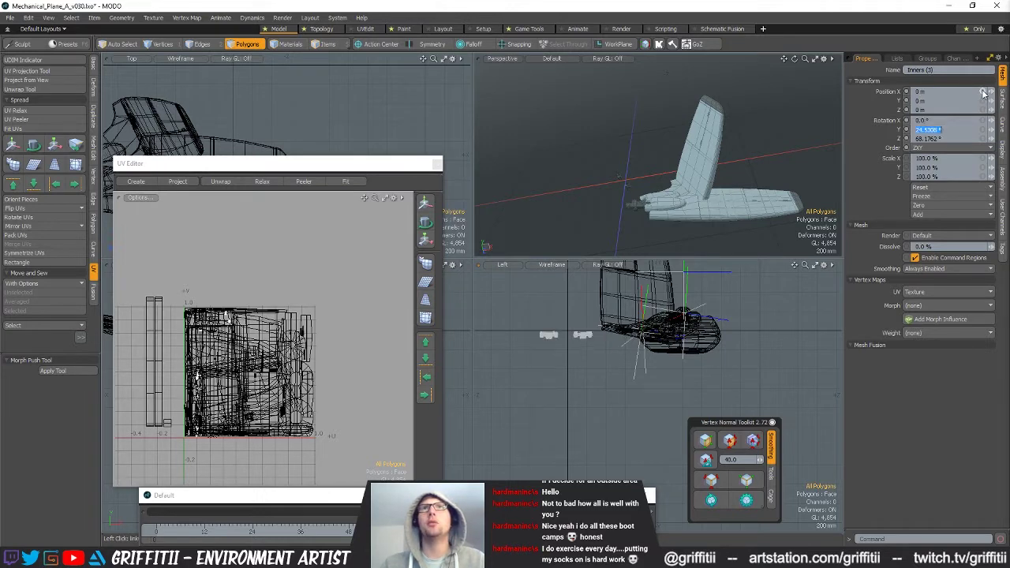
left_click_drag(659, 382, 657, 419, "alt+shift")
left_click_drag(624, 189, 680, 166, "alt")
scroll(645, 189, "up", 6)
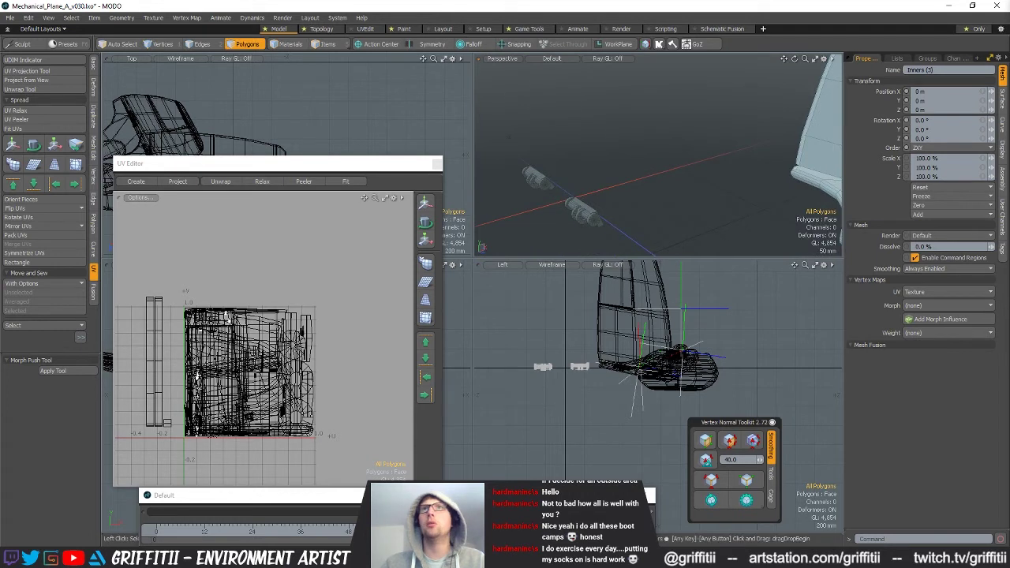
Pack the hinge pieces' UV islands into the UV square and hide the remaining wing geometry.
key("shift+h")
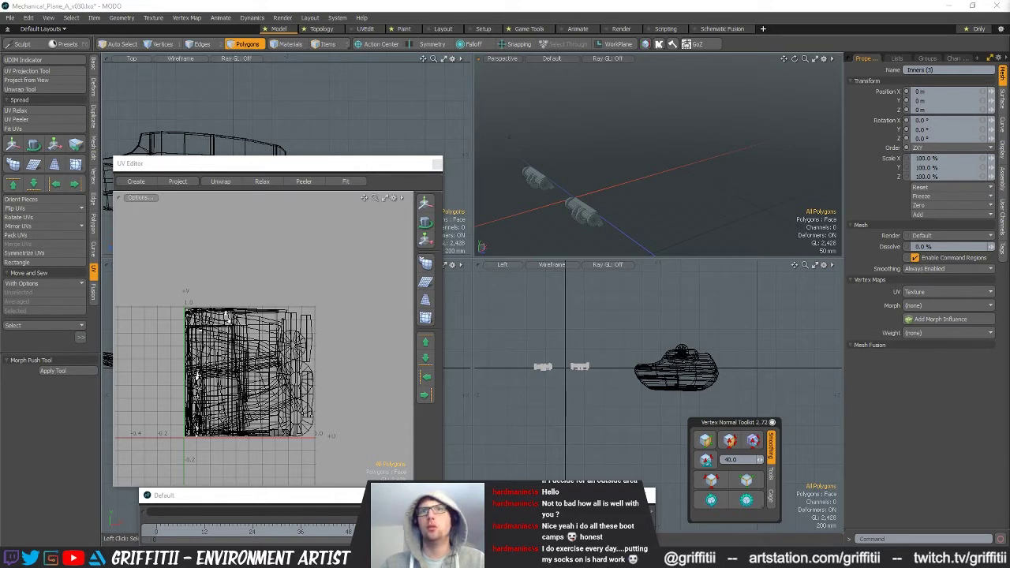
left_click_drag(636, 217, 727, 214, "alt")
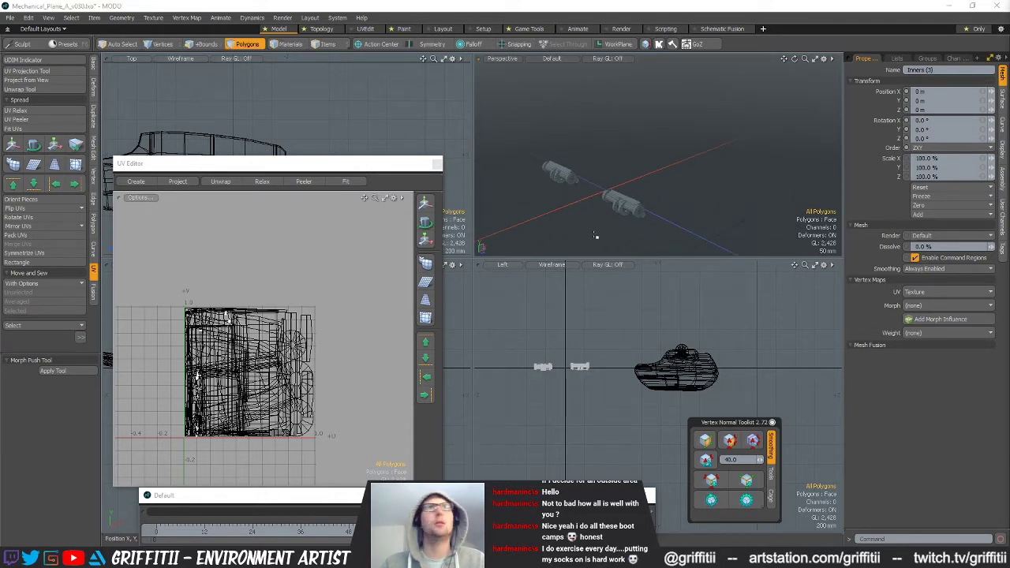
key("shift+a")
left_click_drag(640, 164, 665, 190, "ctrl+alt")
left_click_drag(250, 370, 272, 355, "ctrl+alt")
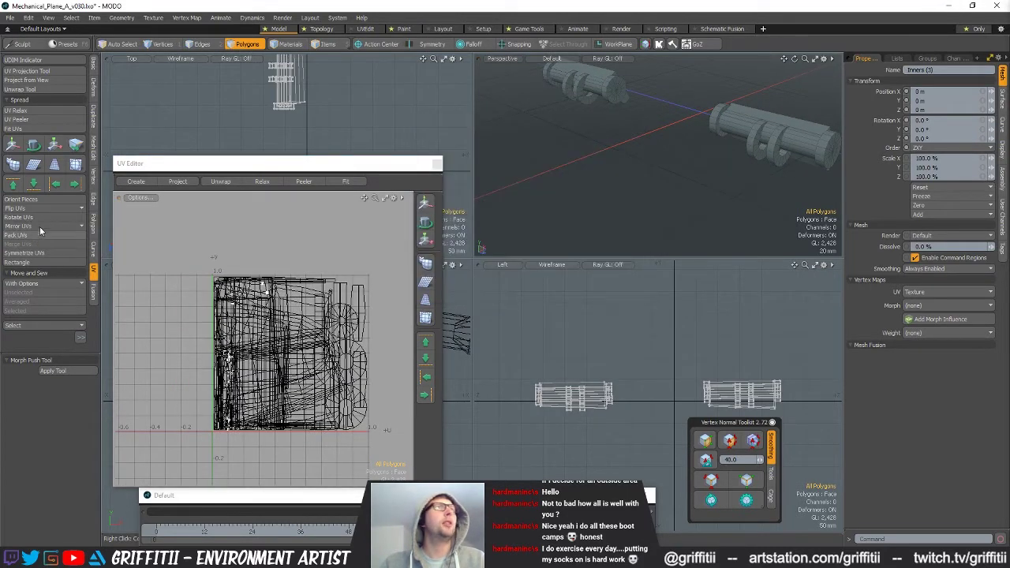
left_click_drag(271, 340, 275, 316, "alt+shift")
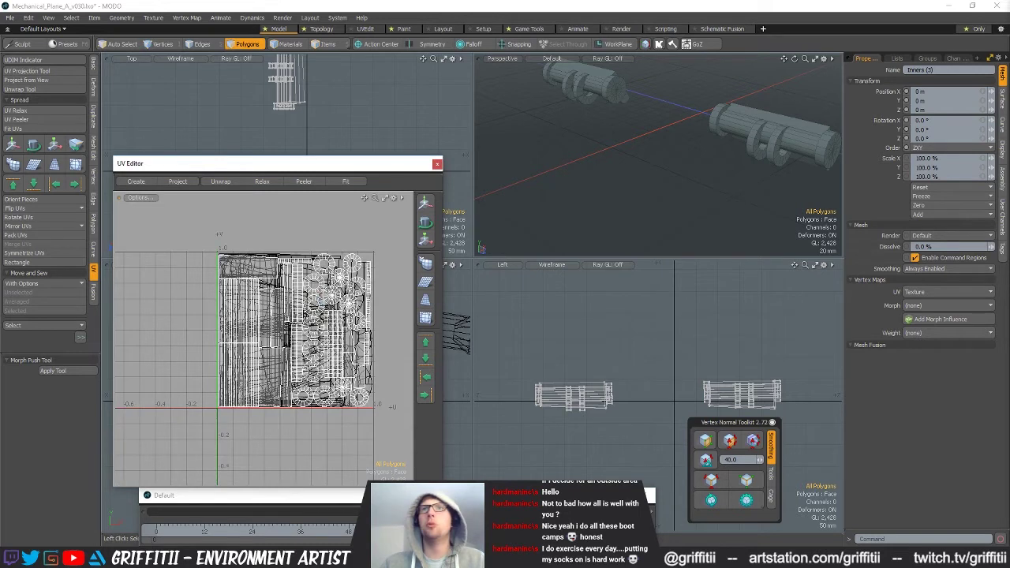
left_click(659, 209)
key("shift+h")
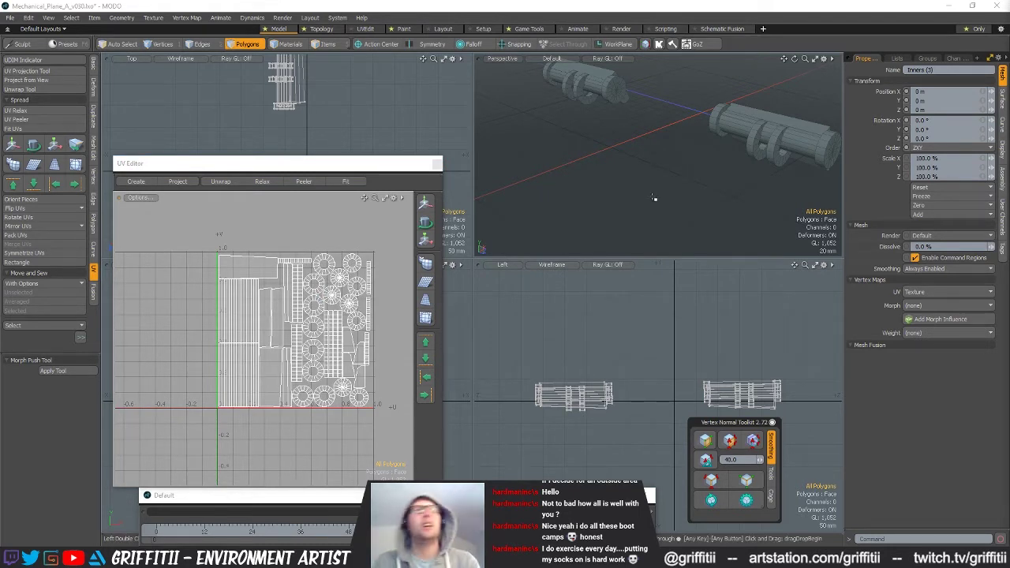
Examine which UV islands belong to the hinge's cylinder, rings and block.
left_click_drag(237, 298, 246, 300)
key("shift+a")
left_click_drag(600, 160, 655, 210, "alt")
scroll(660, 158, "up", 3)
key("3")
left_click(654, 211)
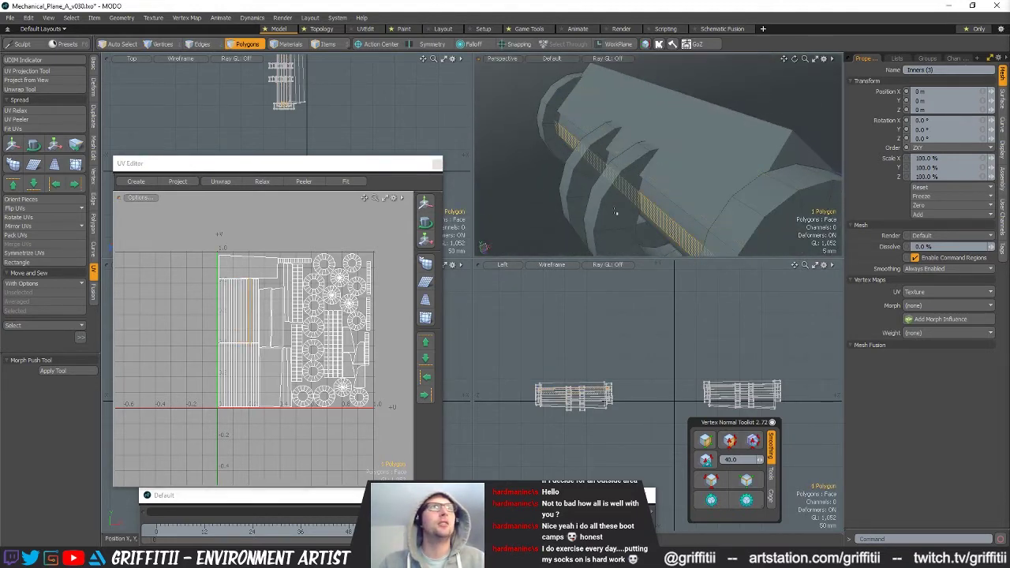
double_click(659, 215)
mouse_move(211, 358)
left_mouse_down("alt")
mouse_move(199, 325)
mouse_move(246, 321)
left_mouse_up("alt")
left_click_drag(241, 267, 209, 252)
left_click(243, 217)
left_click_drag(615, 156, 686, 155, "alt")
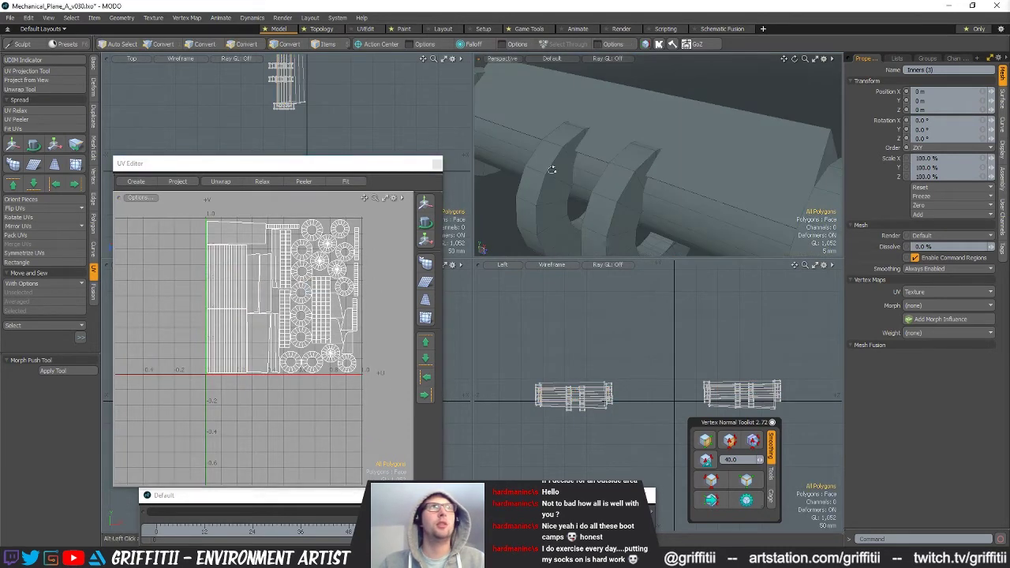
left_click(227, 228)
left_click_drag(624, 181, 695, 179, "alt")
double_click(673, 194)
scroll(397, 308, "up", 2)
left_click(697, 189)
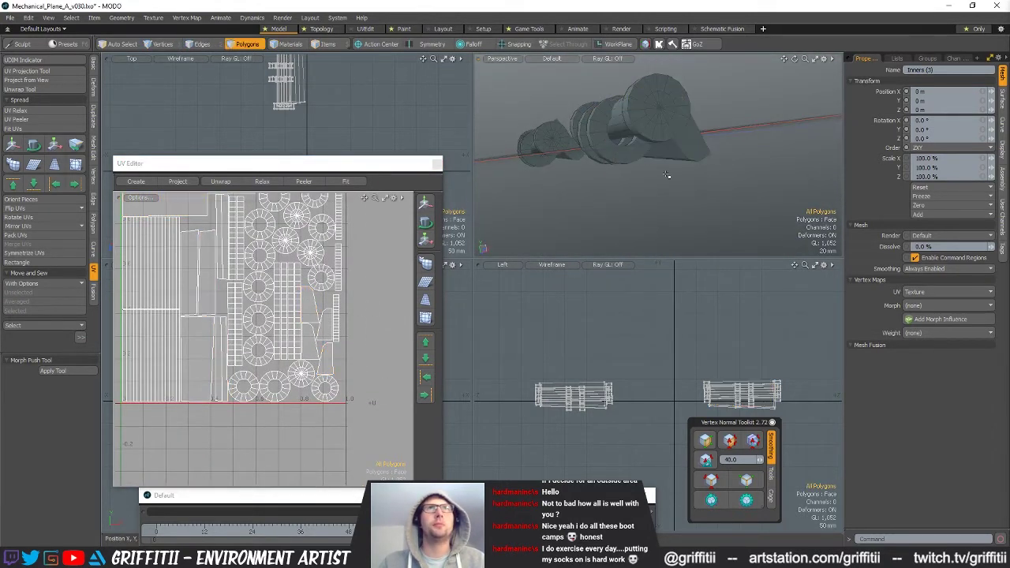
Select the wedge-shaped block of both hinges and isolate the two blocks.
double_click(580, 153, "shift")
key("shift+h")
left_click(669, 180)
left_click_drag(669, 180, 630, 207, "alt")
left_click_drag(628, 101, 608, 122, "alt")
Split the end faces of both hinge blocks into triangles.
left_click(608, 123)
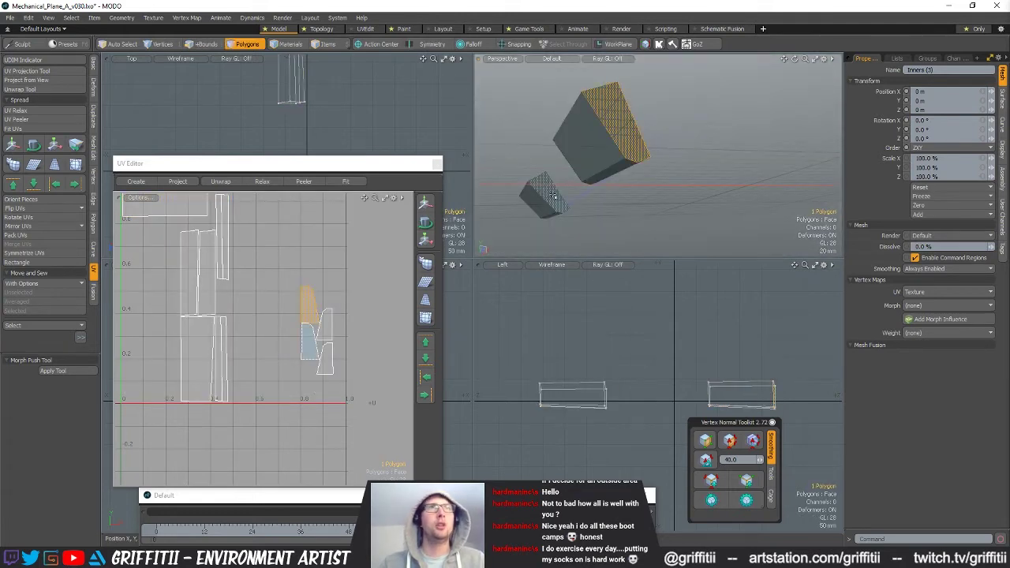
left_click_drag(689, 158, 568, 208, "alt")
key("1")
key("2")
mouse_move(706, 191)
left_mouse_down("alt")
mouse_move(758, 217)
mouse_move(799, 158)
mouse_move(589, 167)
mouse_move(632, 149)
left_mouse_up("alt")
key("3")
left_click(790, 144)
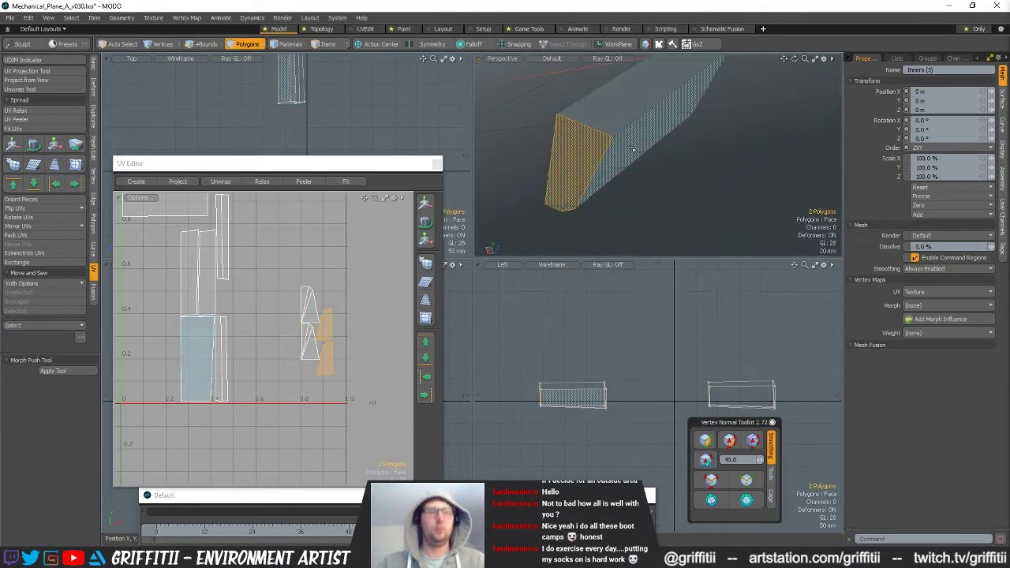
key("1")
left_click_drag(563, 183, 608, 169, "alt")
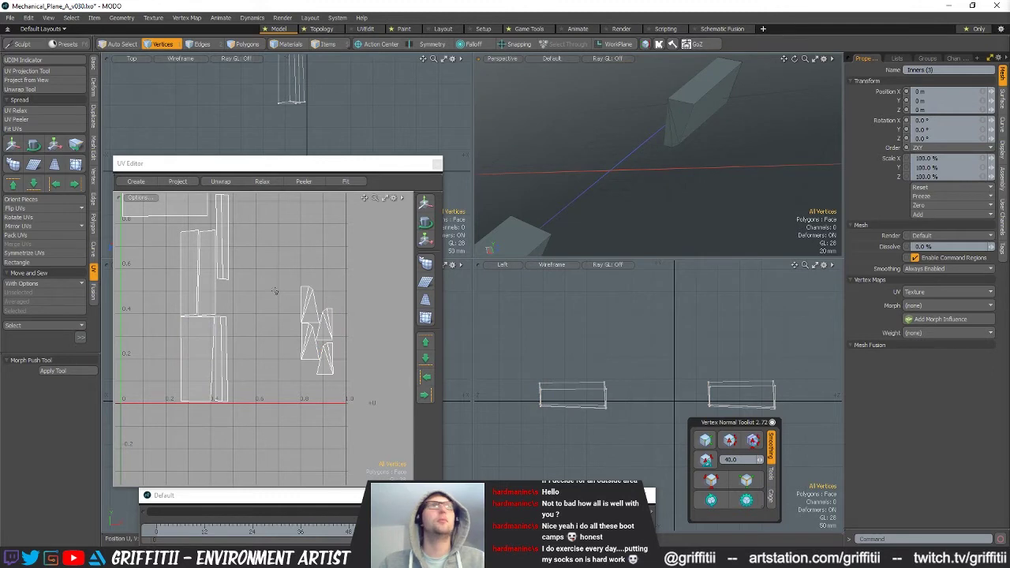
Examine the blocks' long narrow UV islands and the matching underside faces.
scroll(278, 322, "down", 2)
left_click_drag(278, 322, 302, 357, "alt")
key("2")
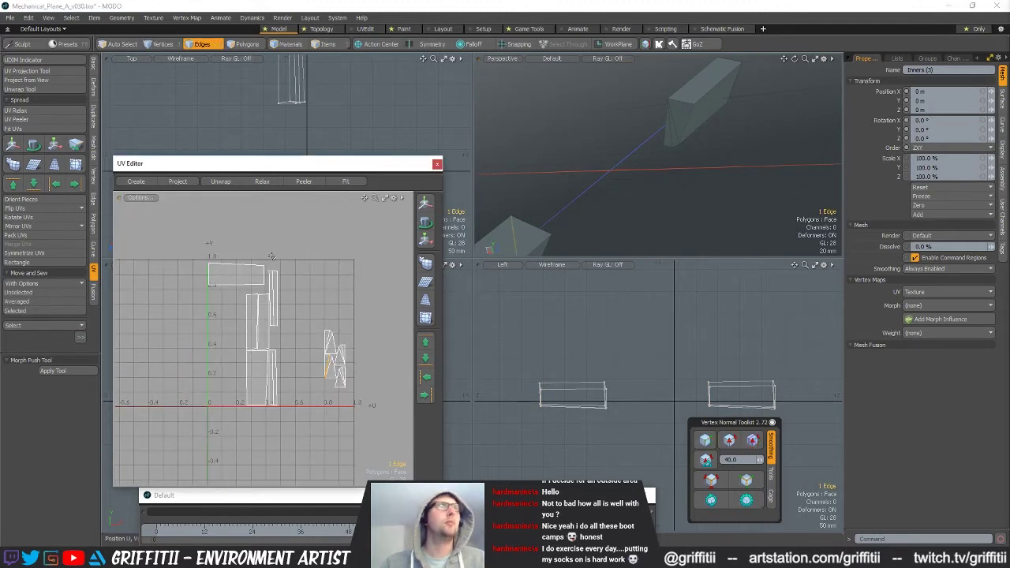
key("3")
left_click(272, 278)
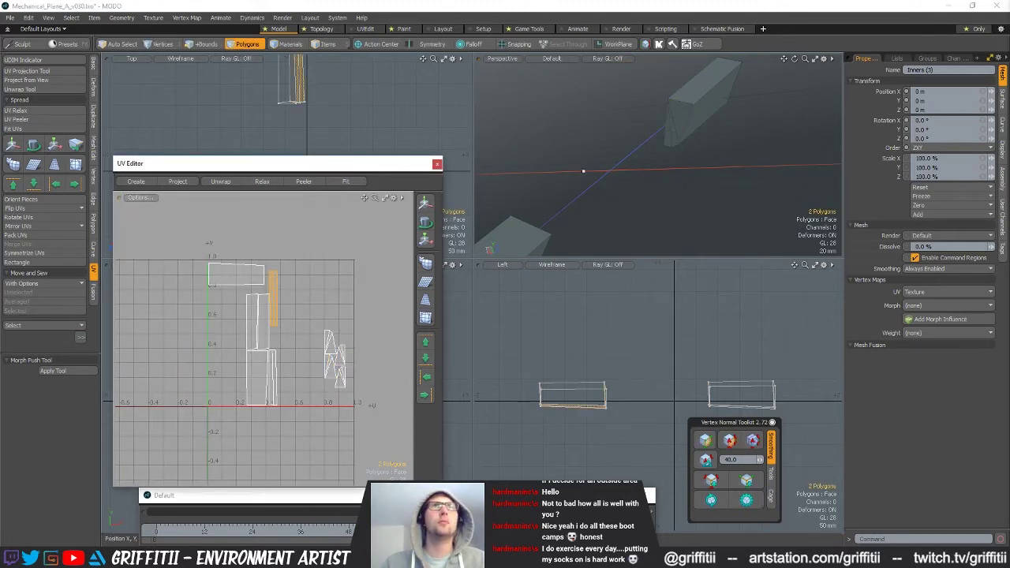
left_click_drag(672, 147, 655, 236, "alt")
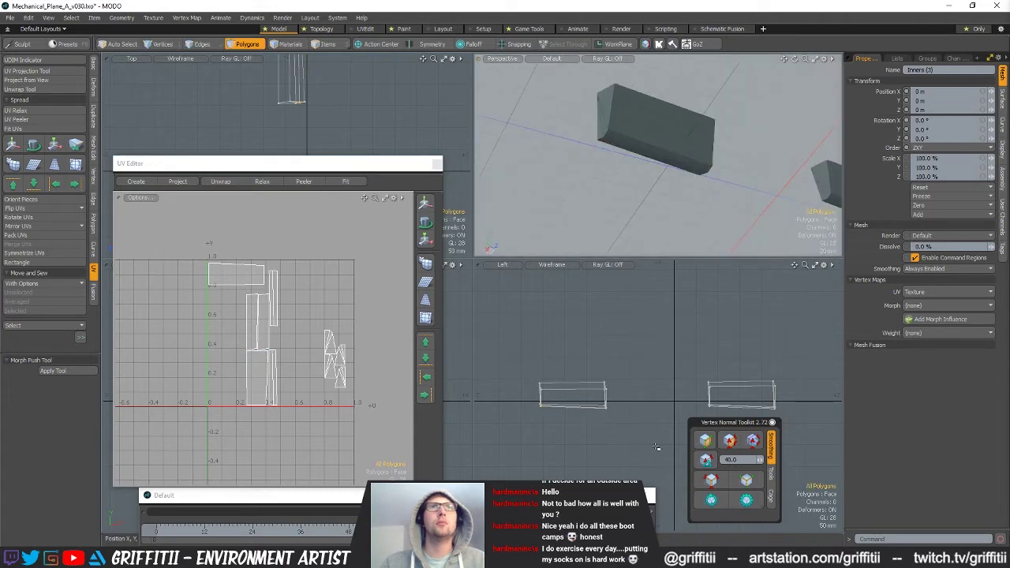
key("1")
left_click_drag(663, 150, 649, 139, "alt")
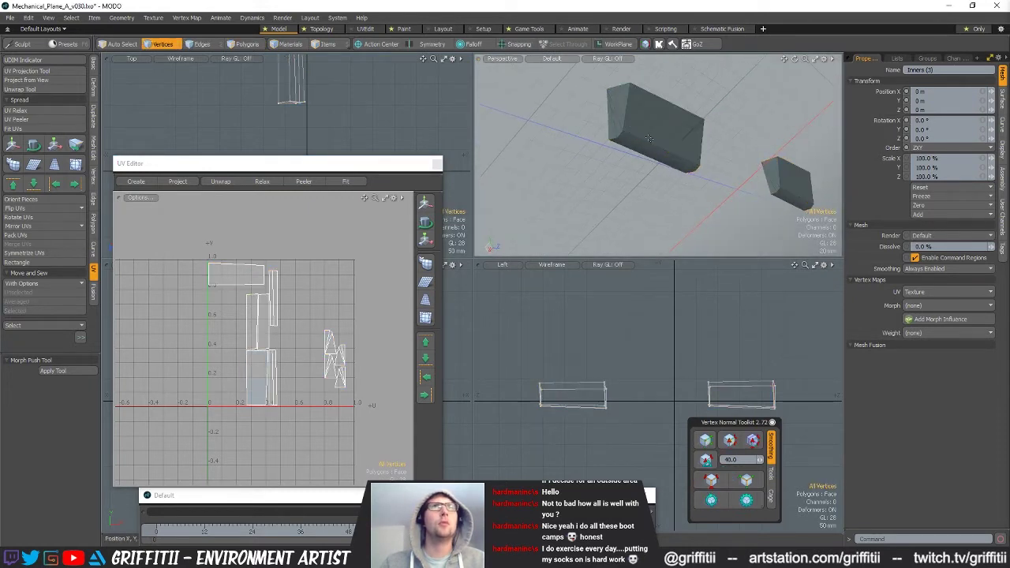
Adjust the edge normals on the blocks' lower long edges and apply the 40.0-degree hard-edge operation.
key("3")
key("2")
left_click(651, 144)
left_click(797, 198, "shift")
left_click(746, 482)
left_click_drag(280, 312, 253, 308, "ctrl+alt")
left_click(703, 367)
left_click(655, 147)
left_click(660, 159, "shift")
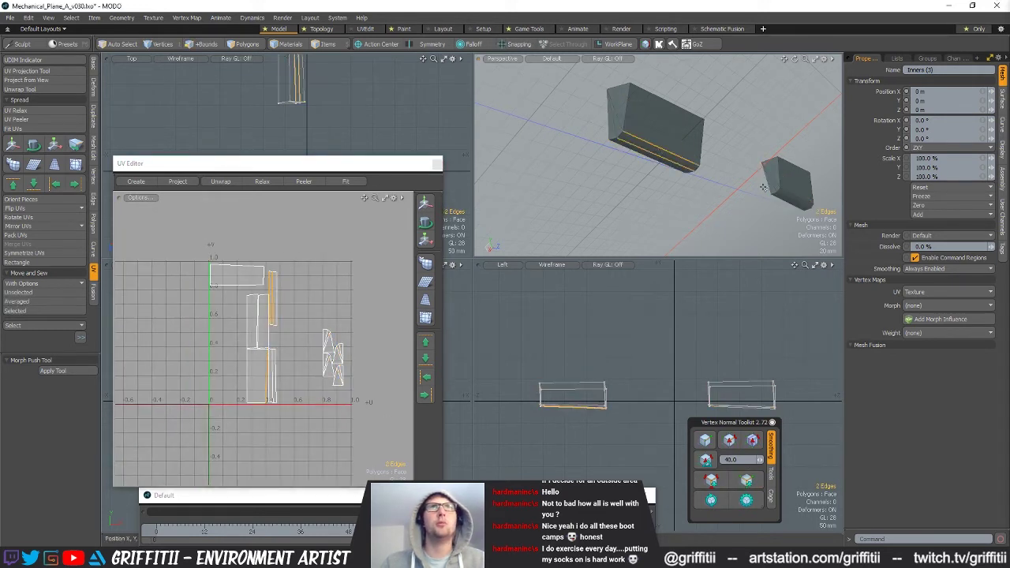
left_click(707, 459)
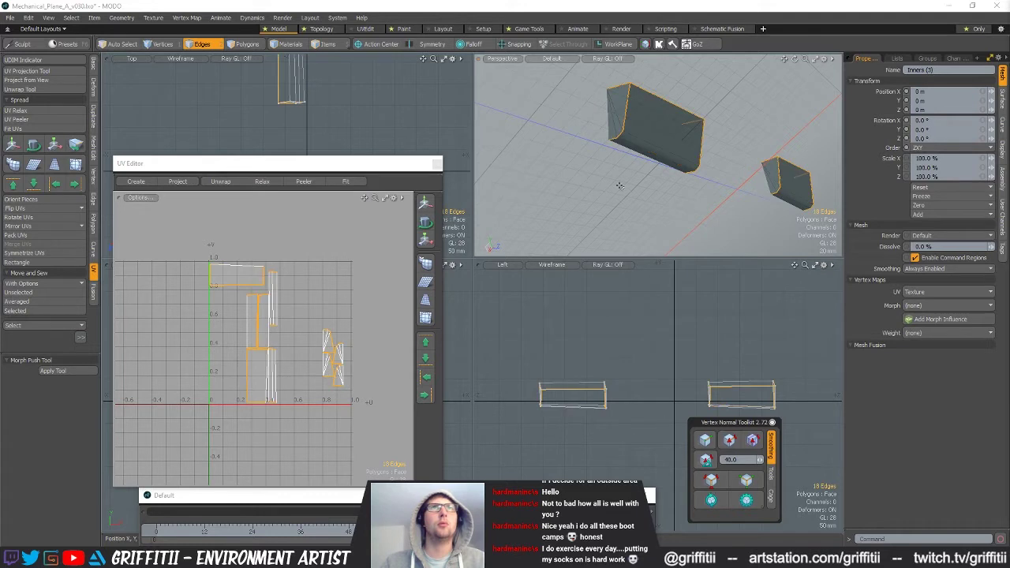
Move and sew the blocks' narrow strip islands onto their wide side islands, and unhide the other hinge parts.
key("3")
scroll(263, 355, "up", 2)
left_click(260, 394)
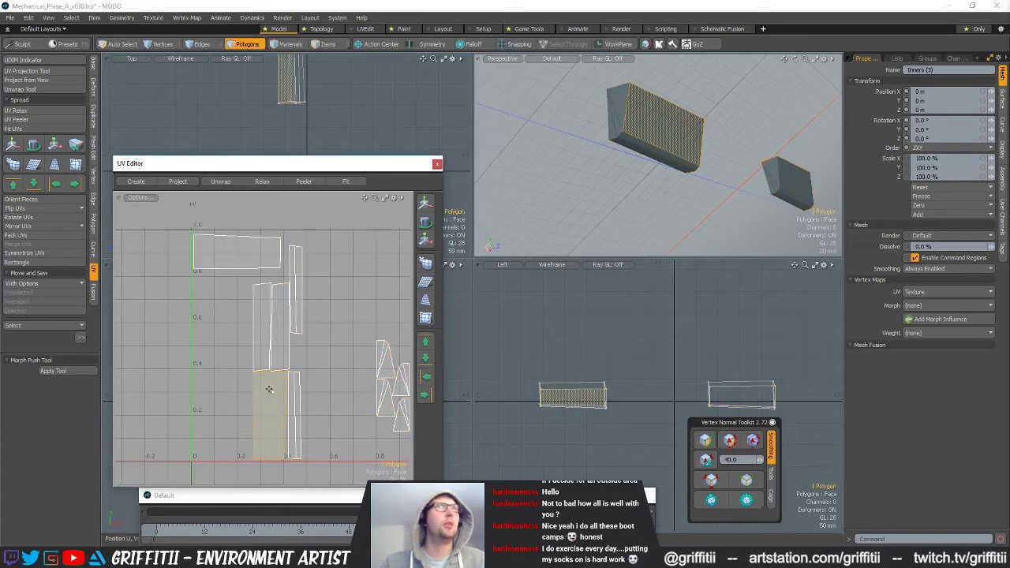
left_click(297, 402)
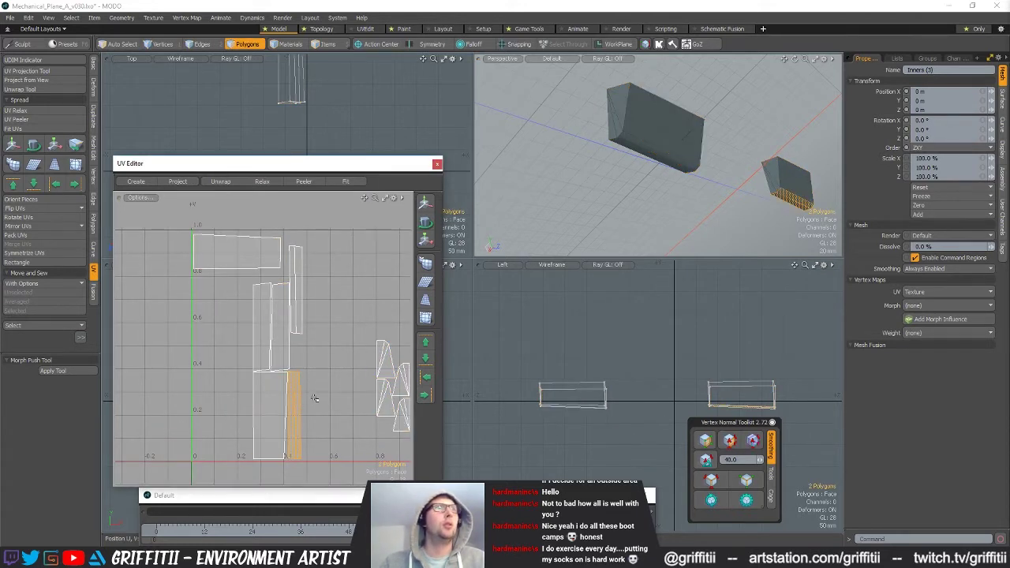
key("2")
left_click(235, 236)
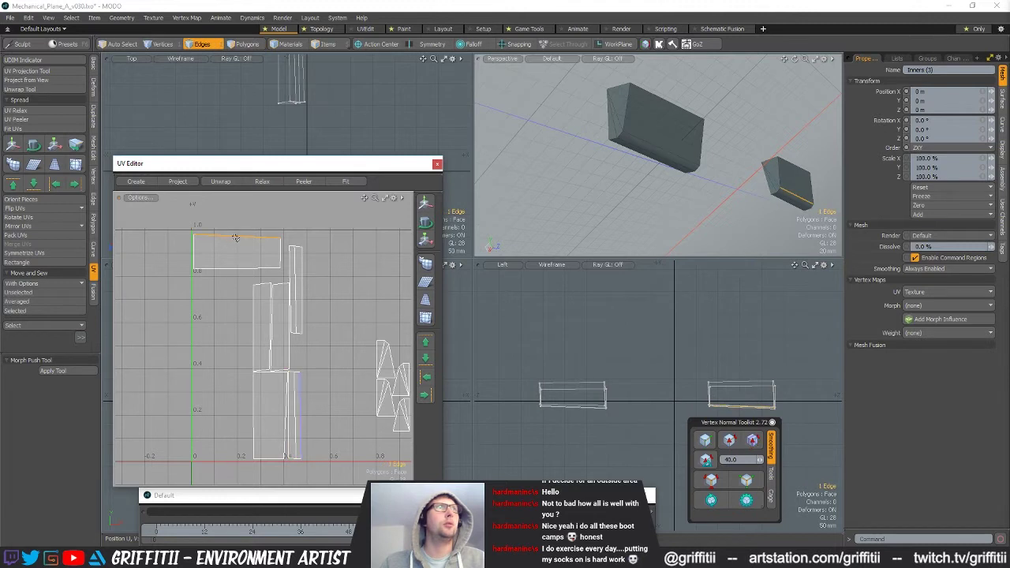
left_click(23, 297)
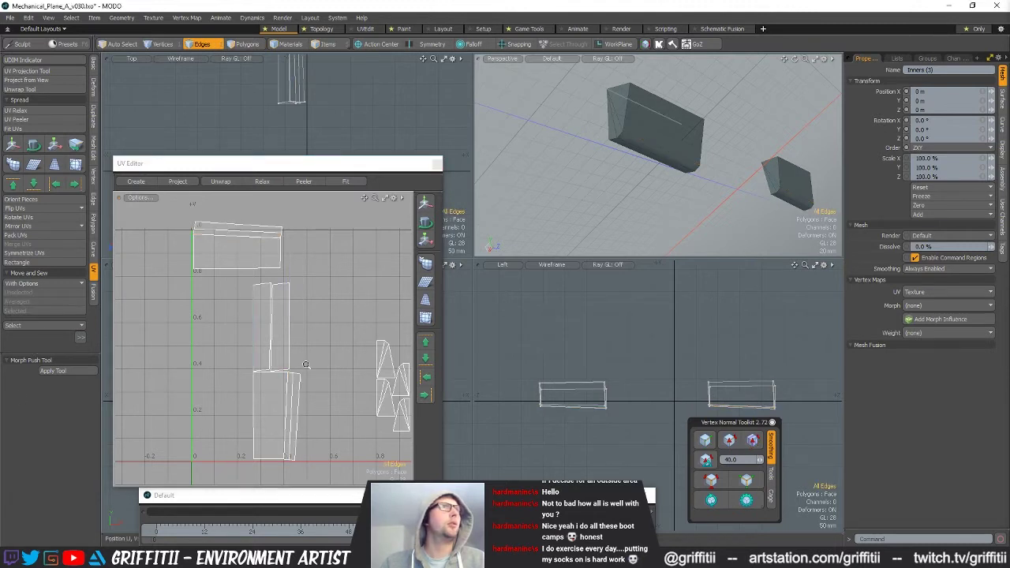
scroll(309, 366, "down", 3)
key("3")
key("u")
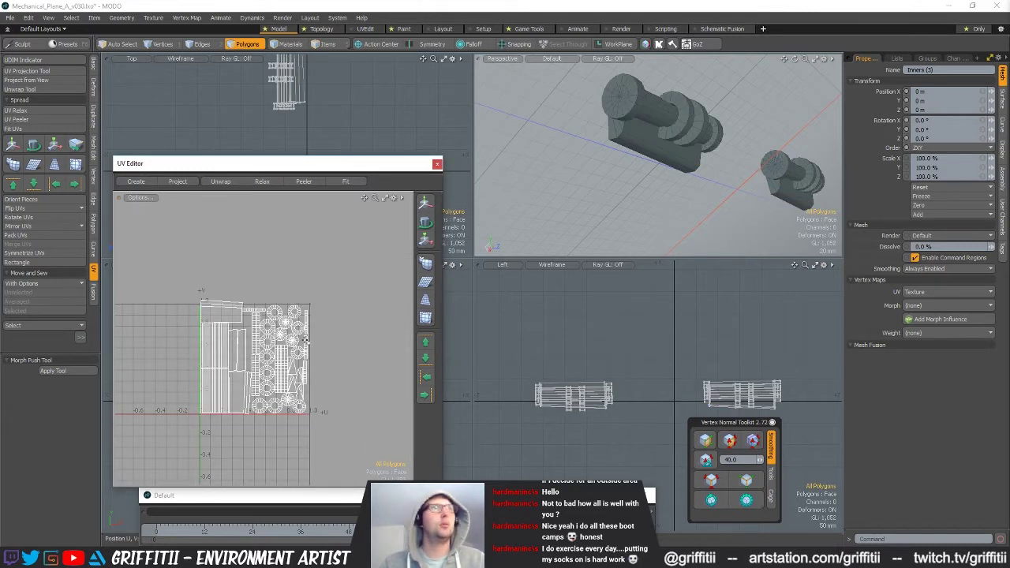
Examine the UV islands of the hinge's middle rings and both end collars, and clear the selection.
left_click_drag(805, 188, 660, 161, "alt")
double_click(662, 109)
double_click(680, 173)
double_click(698, 173, "shift")
left_click_drag(317, 348, 351, 340, "ctrl+alt")
left_click_drag(351, 340, 298, 316, "alt+shift")
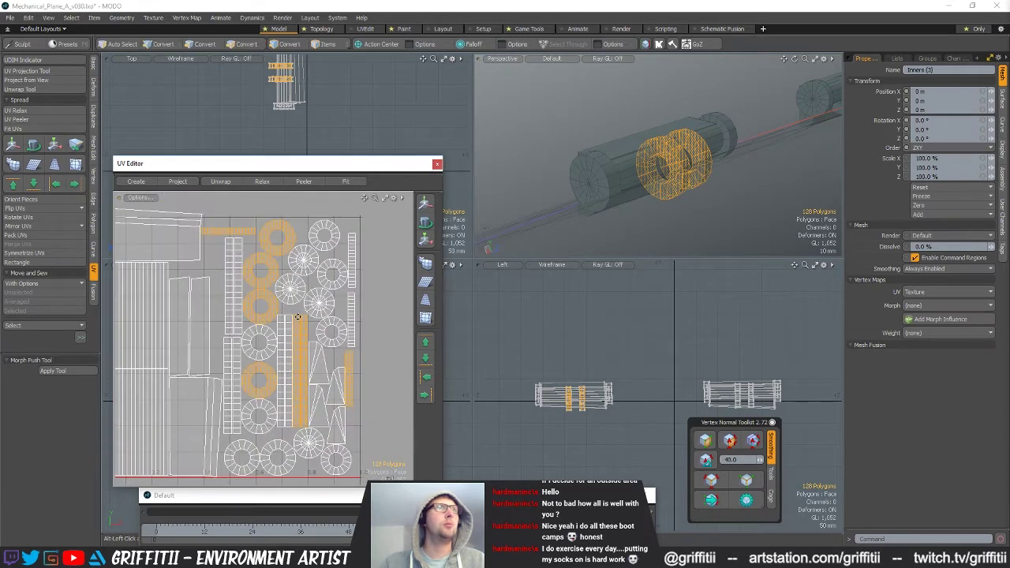
left_click_drag(570, 178, 750, 116, "alt")
double_click(581, 179)
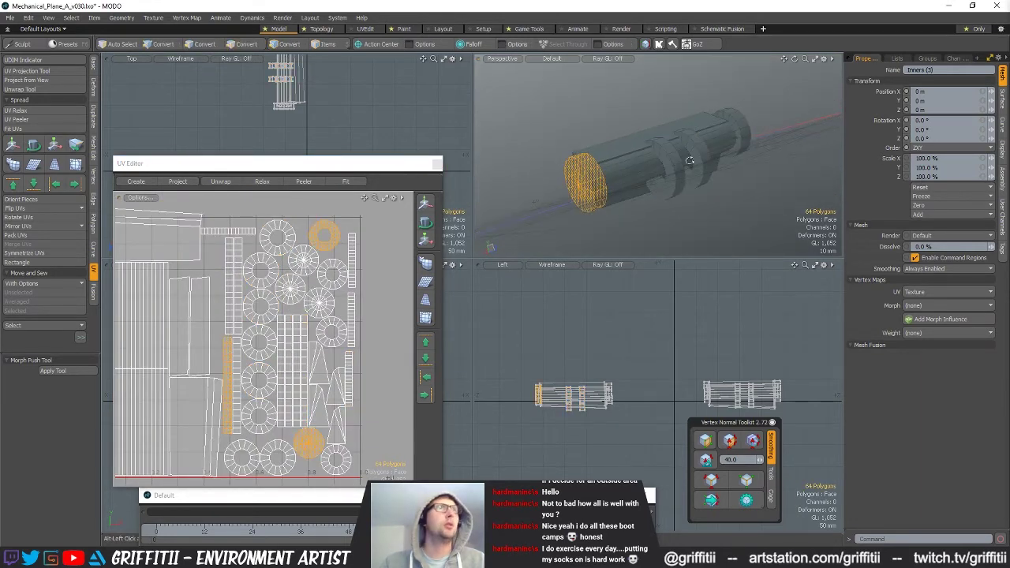
double_click(740, 117, "shift")
left_click_drag(748, 210, 586, 240, "ctrl+alt")
left_click(395, 298)
left_click_drag(394, 297, 284, 279, "ctrl+alt")
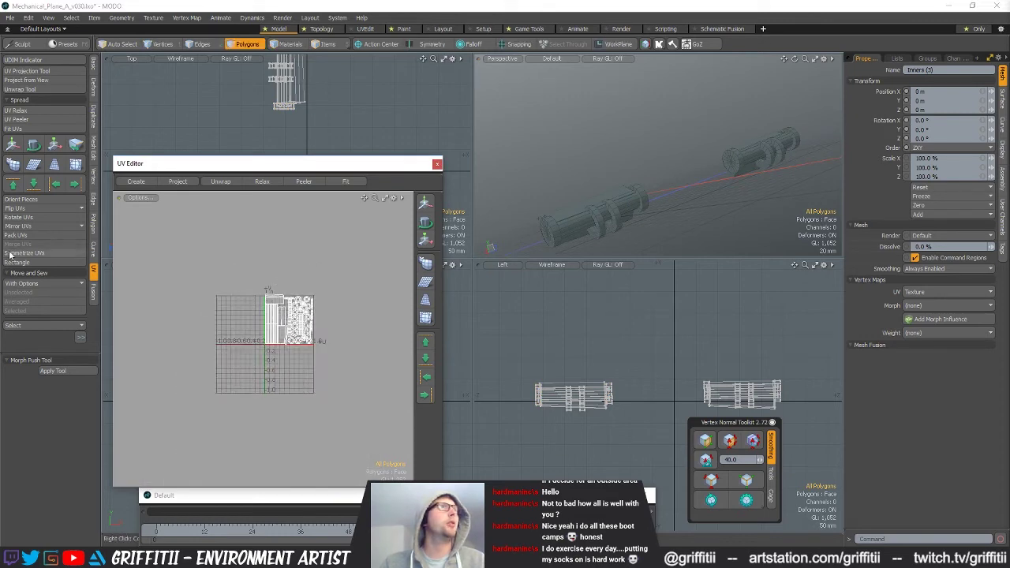
Relax all of the hinge pieces' UV islands and repack them into the UV square.
left_click(16, 111)
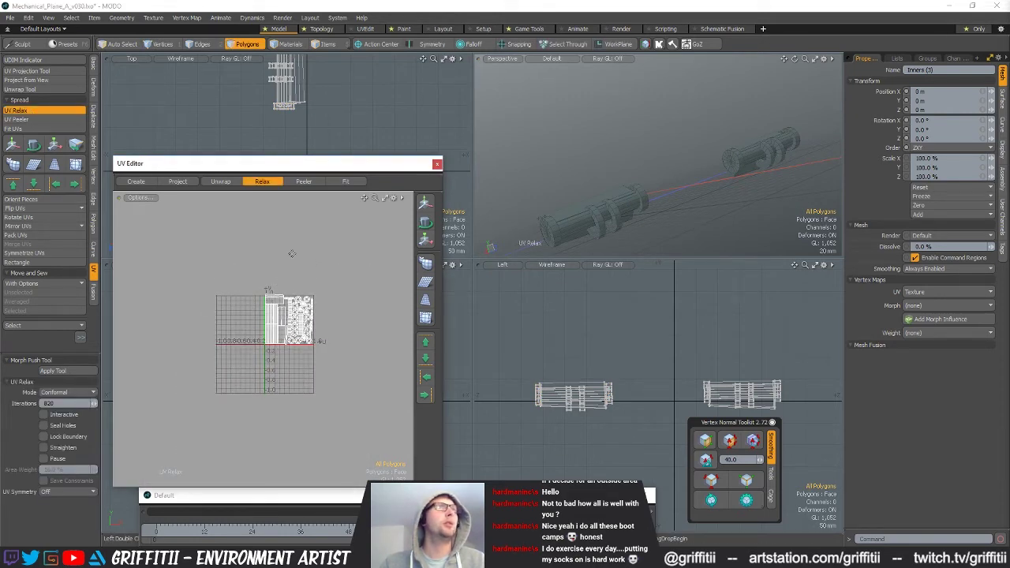
key("space")
left_click(24, 263)
scroll(332, 286, "up", 2)
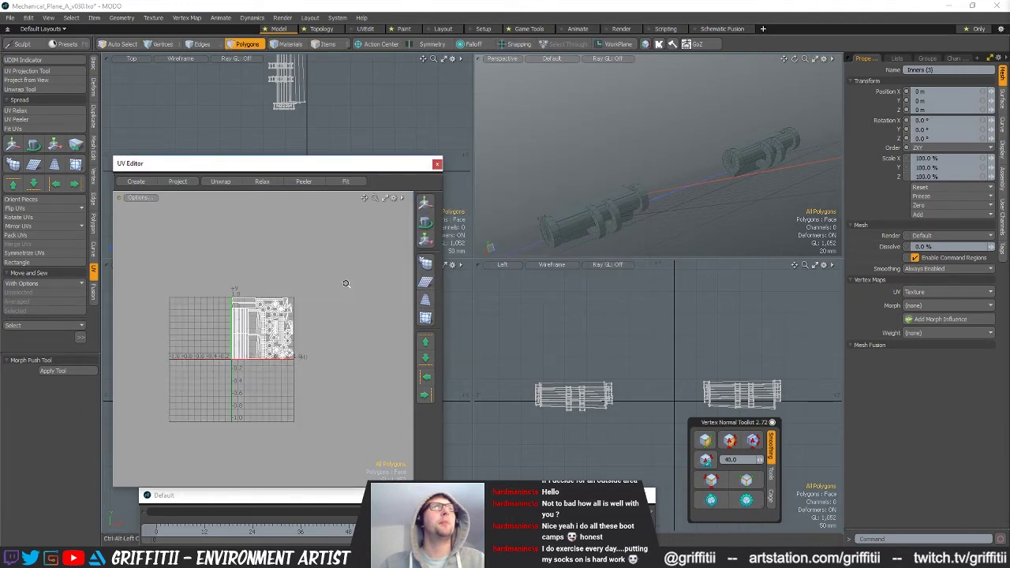
Unhide the wing section and select both hinge pieces at the origin.
scroll(638, 182, "down", 5)
left_click_drag(638, 182, 638, 214, "alt")
scroll(695, 198, "down", 2)
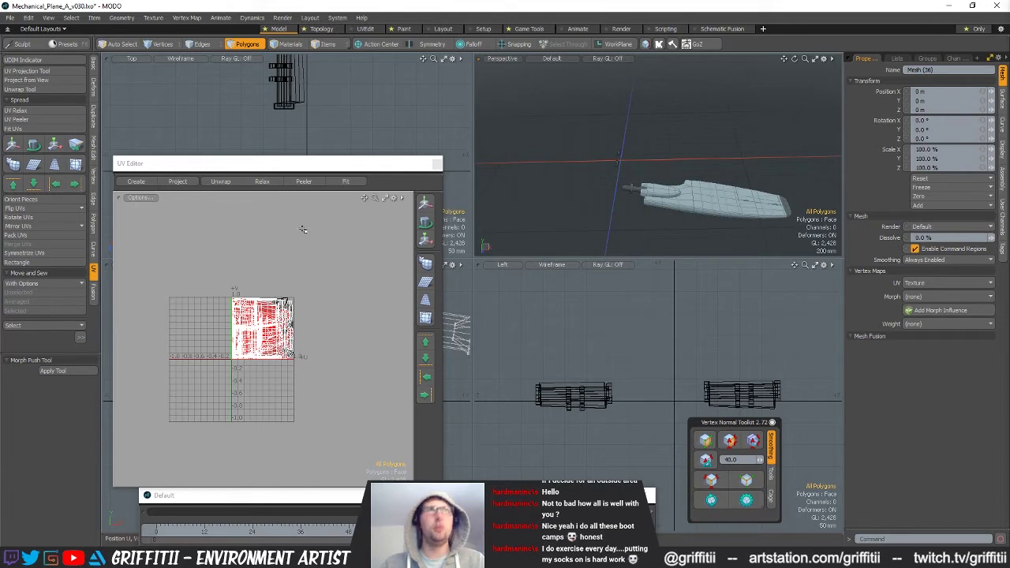
left_click(683, 189, "shift")
scroll(442, 127, "down", 8)
left_click_drag(443, 127, 370, 104, "alt+shift")
mouse_move(377, 127)
right_mouse_down()
mouse_move(404, 76)
mouse_move(402, 113)
mouse_move(289, 44)
right_mouse_up()
Isolate the selected hinge pieces and mirror them across the X axis with the center at 0 m.
key("shift+h")
key("shift+v")
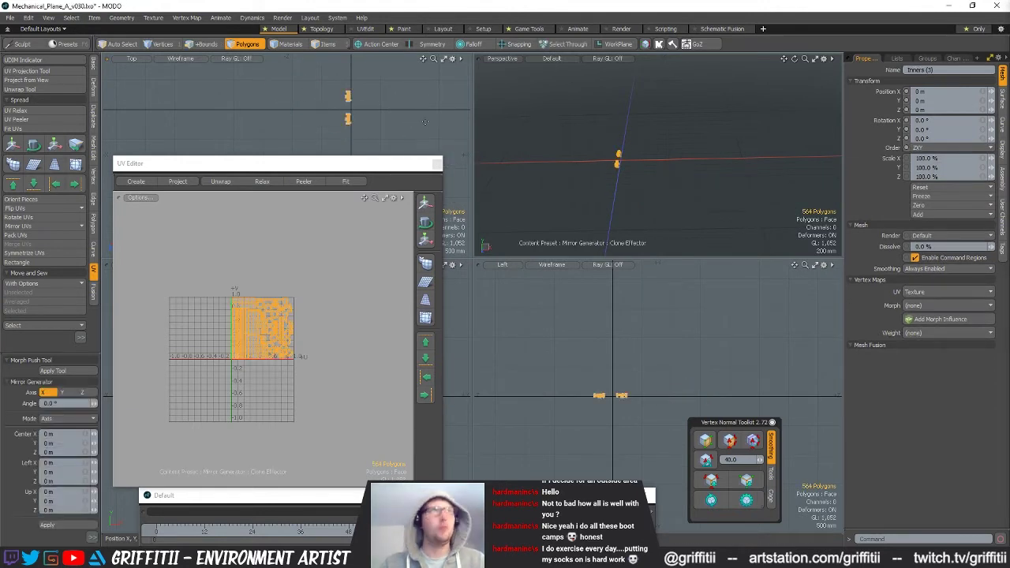
left_click(65, 525)
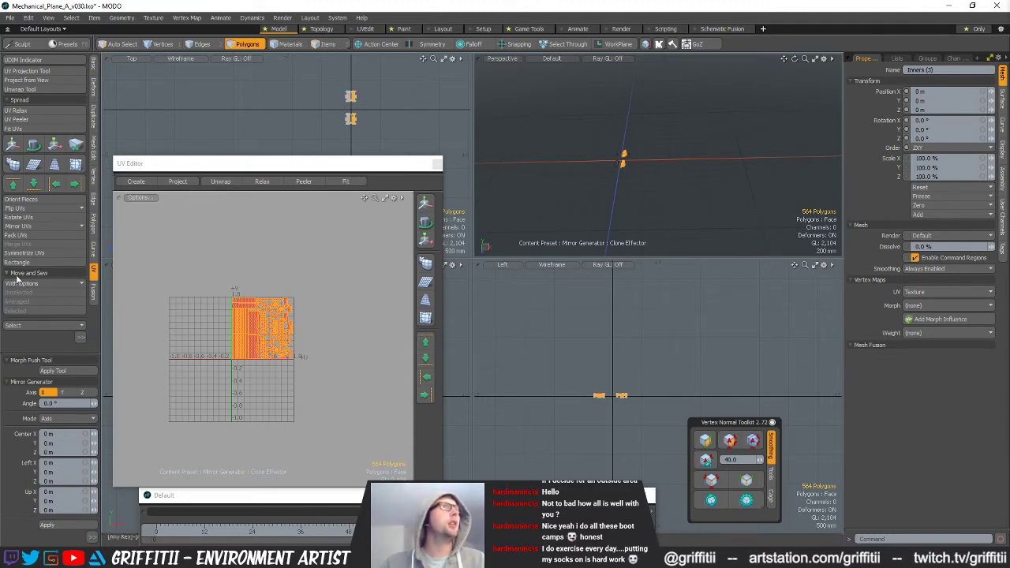
Mirror the selected hinge pieces' UVs along U and clear the selection.
left_click(19, 235)
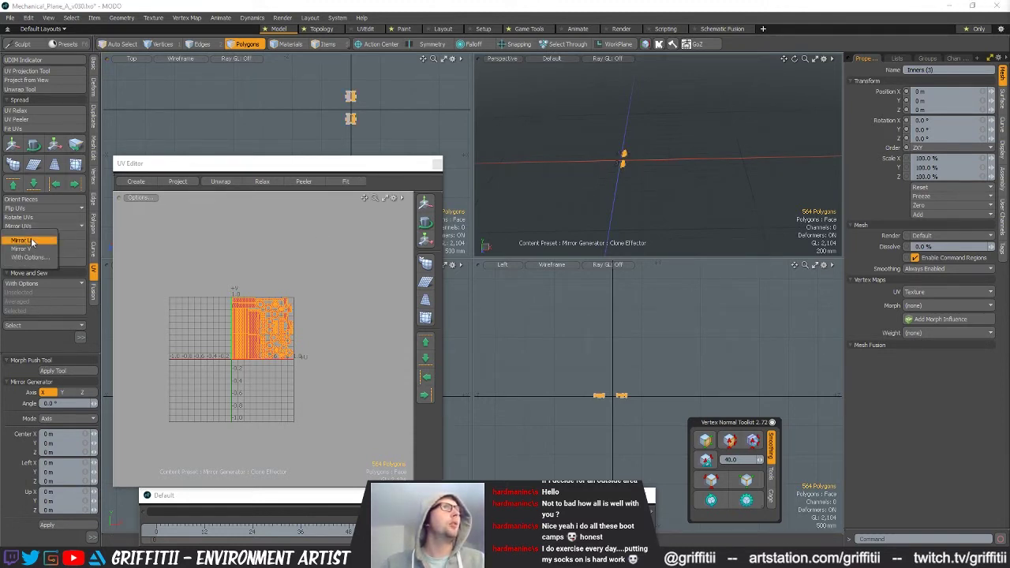
left_click(311, 320)
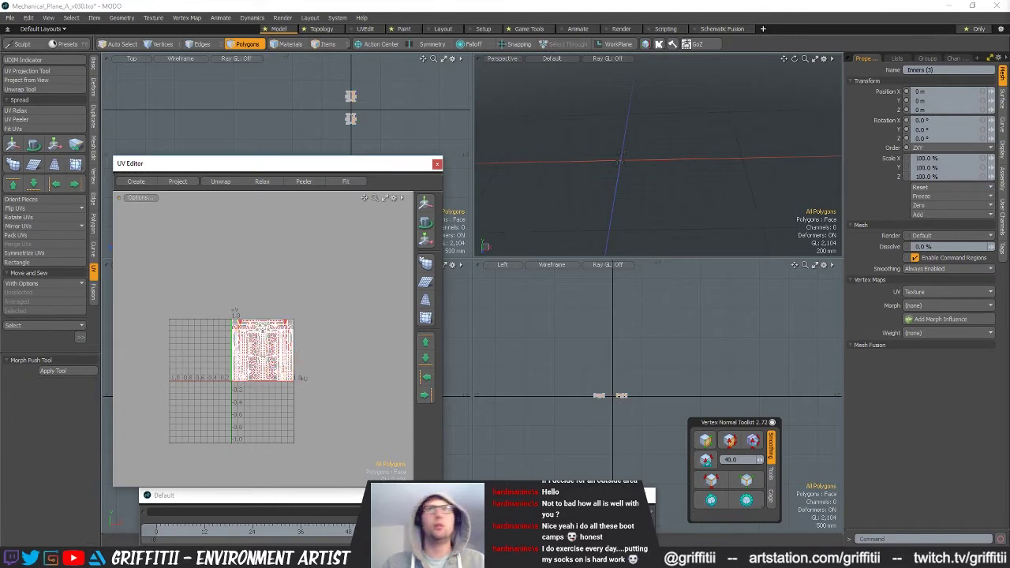
Mirror the wing mesh across the X axis, mirror one wing's UVs along U, and clear the selection.
key("u")
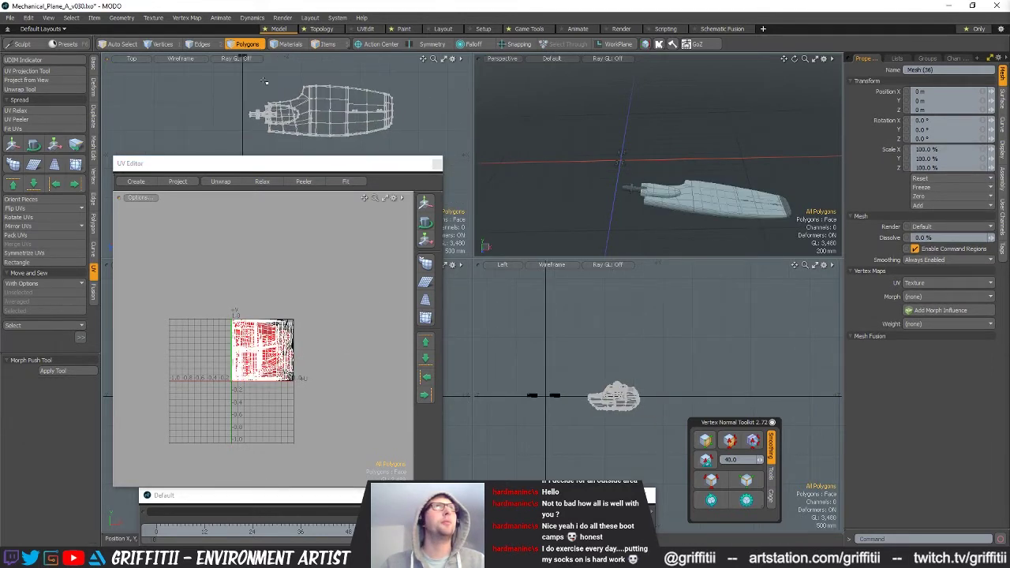
key("bracketleft")
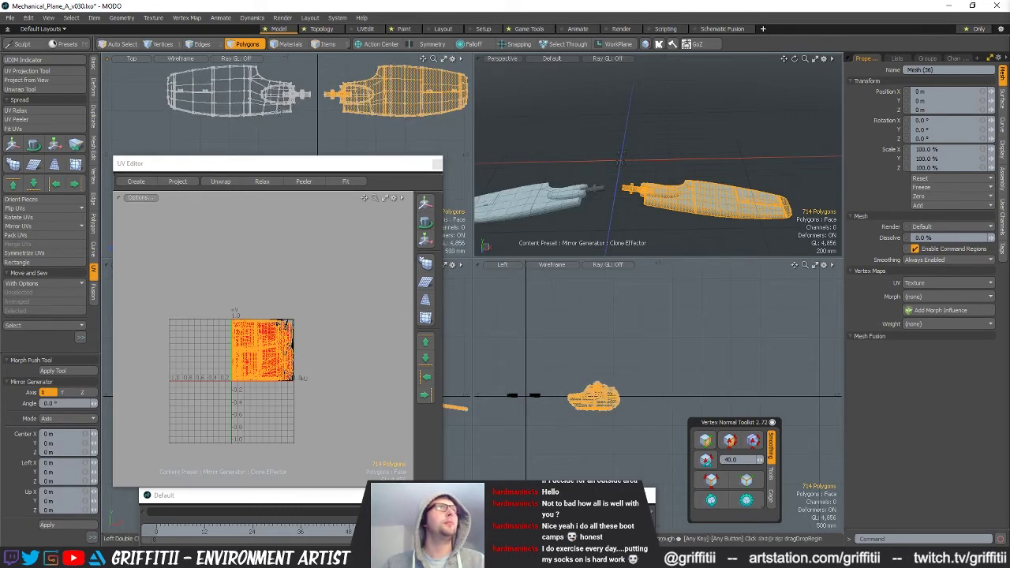
key("bracketleft")
left_click(33, 226)
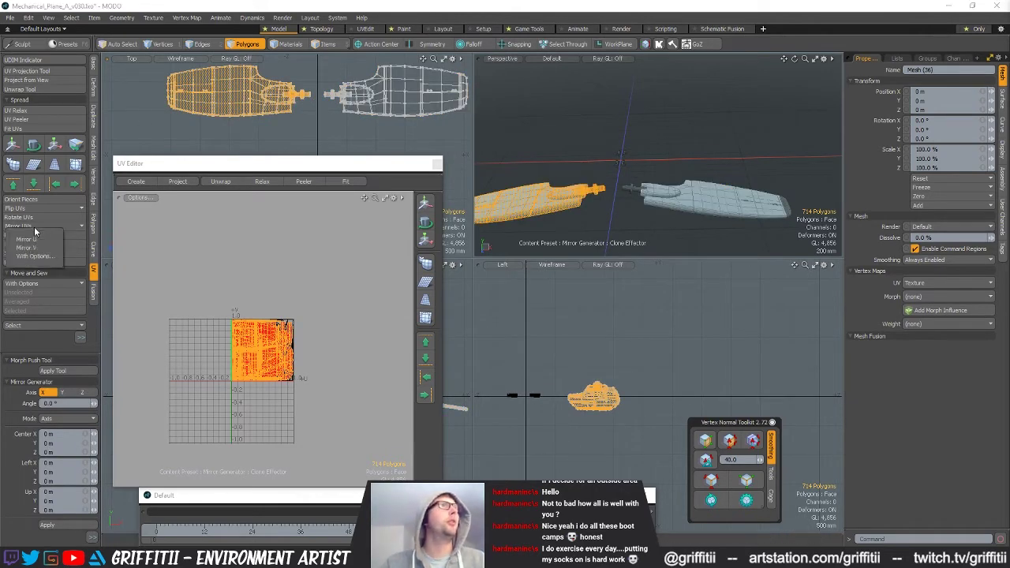
left_click(30, 240)
left_click_drag(315, 270, 318, 293, "alt+shift")
key("space")
left_click(320, 291)
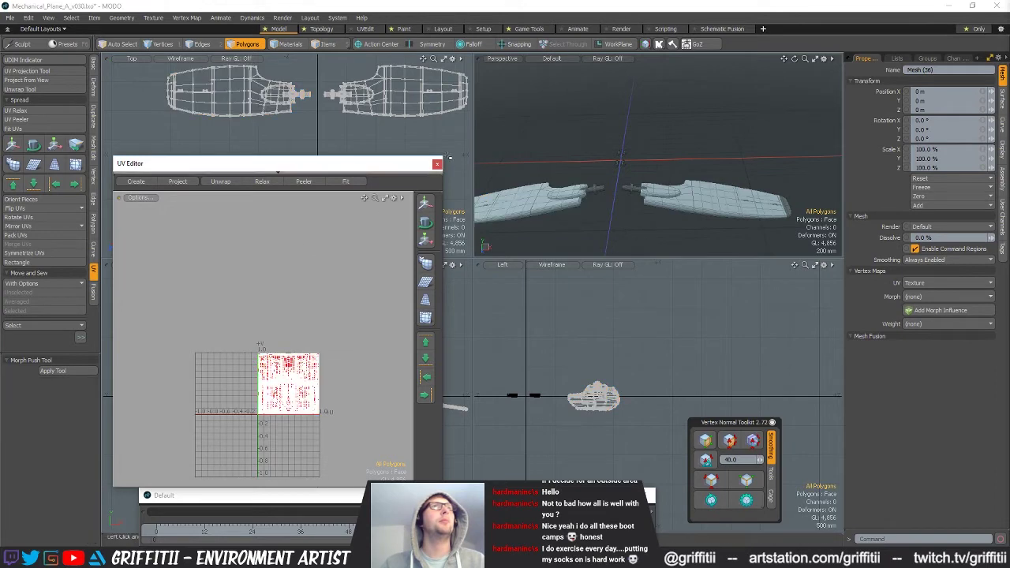
Repack the UV islands of both mirrored wings into the UV square.
left_click_drag(644, 166, 671, 189, "alt")
left_click_drag(671, 189, 632, 190, "ctrl+alt")
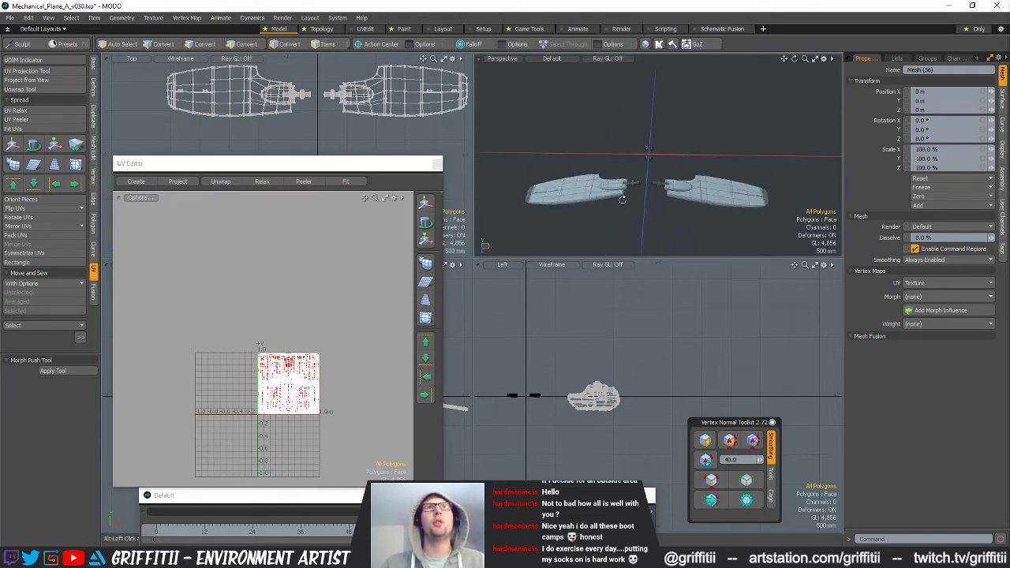
left_click_drag(367, 165, 327, 235)
left_click_drag(661, 217, 684, 374, "alt")
left_click_drag(710, 207, 744, 213, "alt")
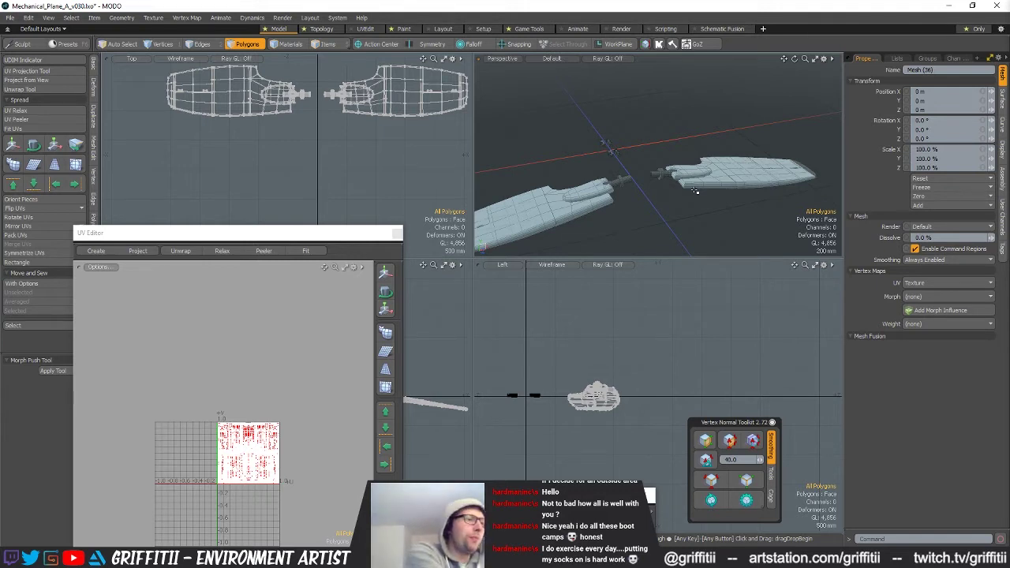
left_click_drag(679, 182, 638, 243, "alt")
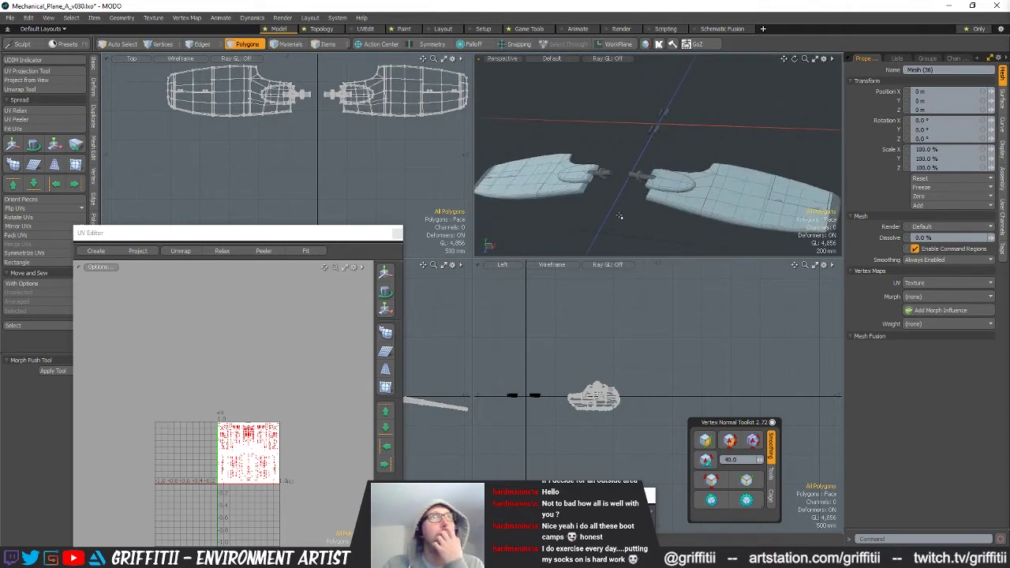
left_click_drag(638, 225, 611, 245, "alt")
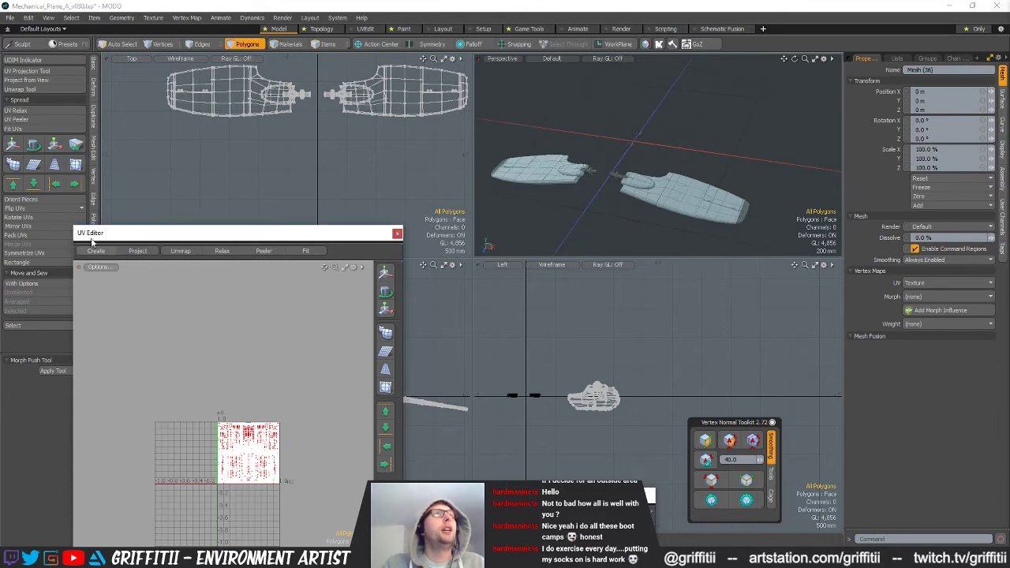
left_click_drag(147, 234, 195, 200)
left_click(31, 234)
key("Return")
Cut the wing panels matching Plane_Wing_Parts_01_HIGH from both wings and paste them into a new mesh.
left_click_drag(636, 184, 624, 207, "alt")
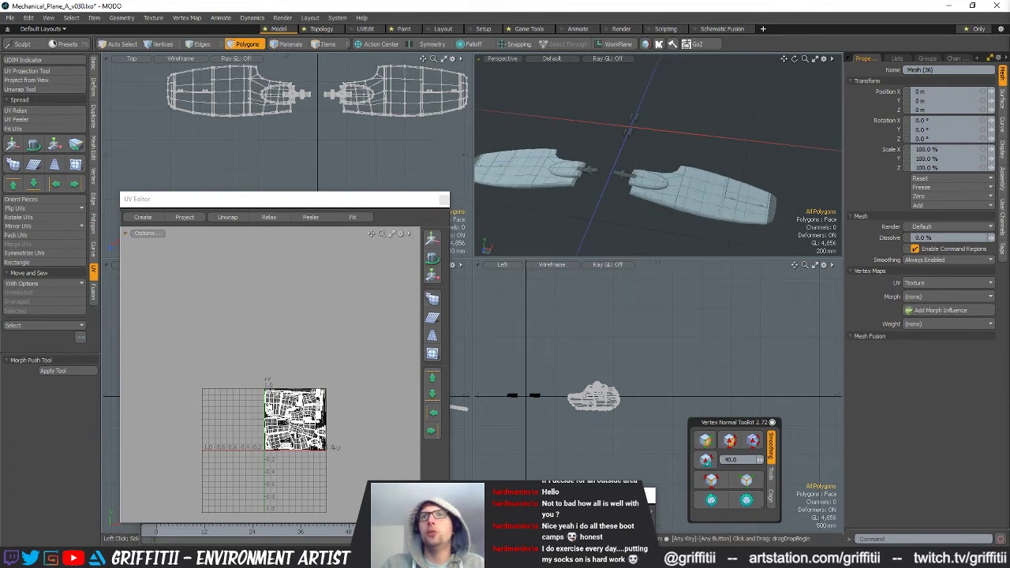
key("u")
left_click_drag(624, 207, 638, 151, "alt")
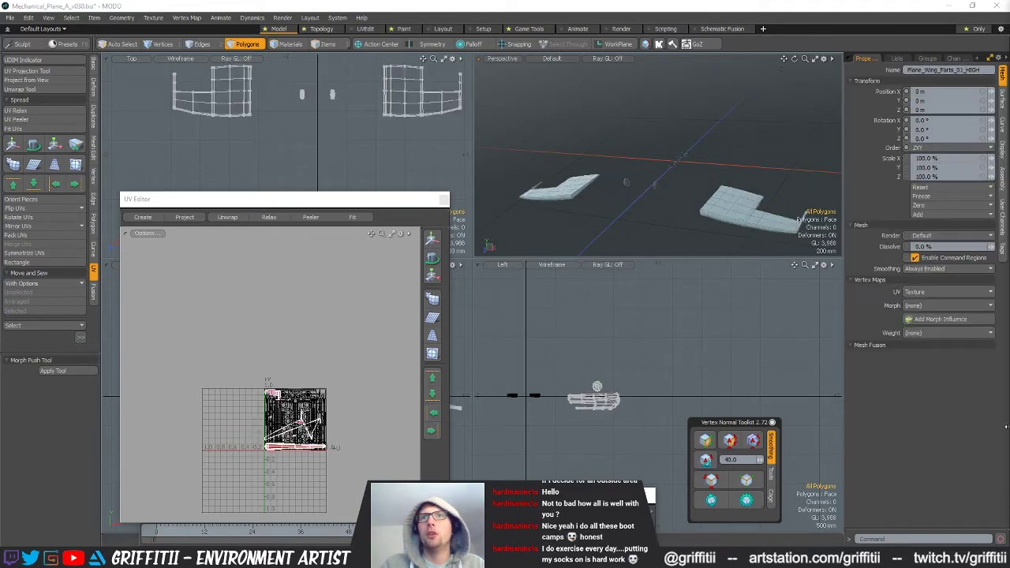
mouse_move(671, 190)
left_mouse_down("alt")
mouse_move(736, 186)
mouse_move(670, 188)
left_mouse_up("alt")
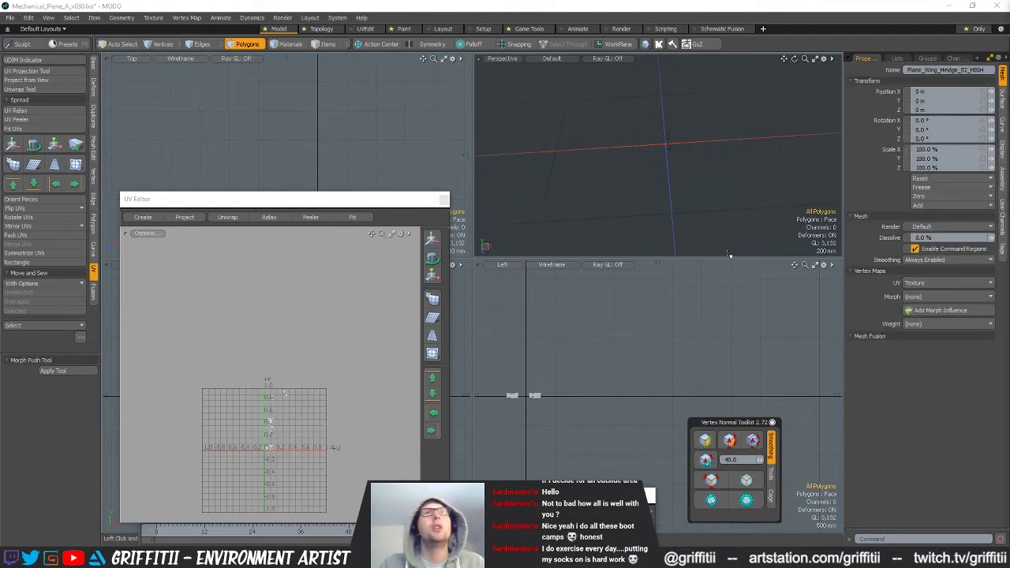
double_click(583, 191)
double_click(766, 186, "shift")
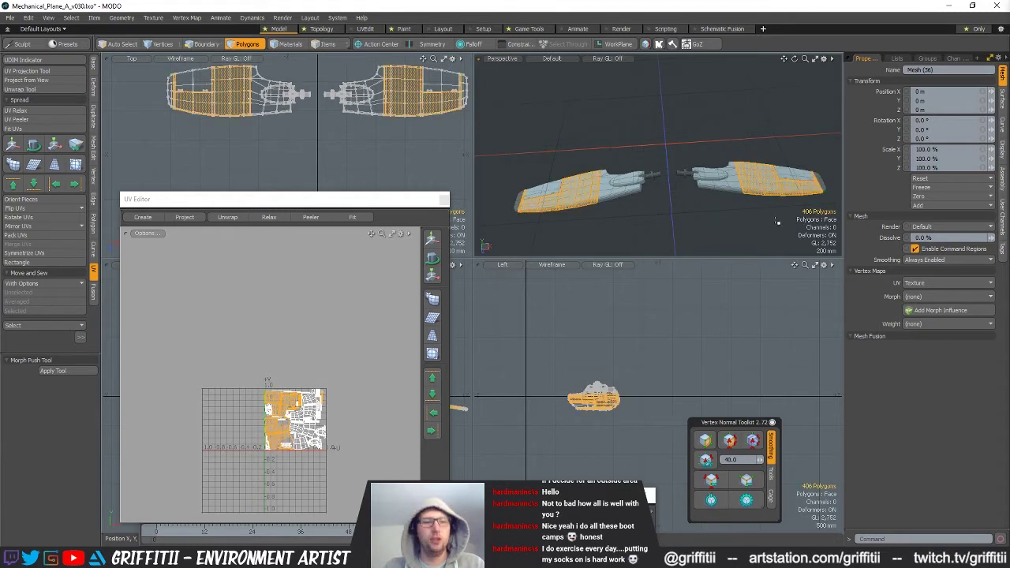
key("ctrl+x")
key("n")
key("ctrl+v")
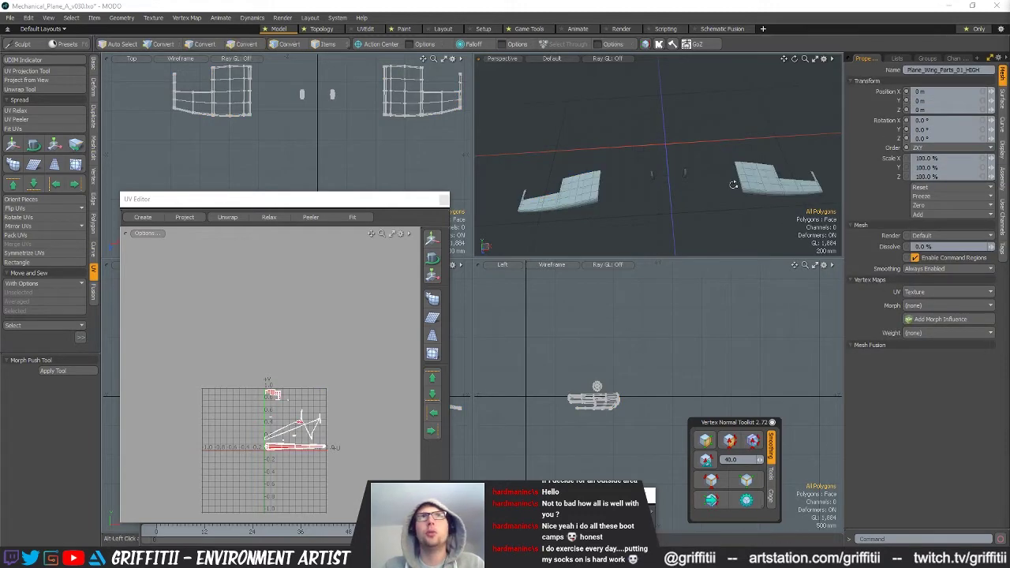
key("ctrl+v")
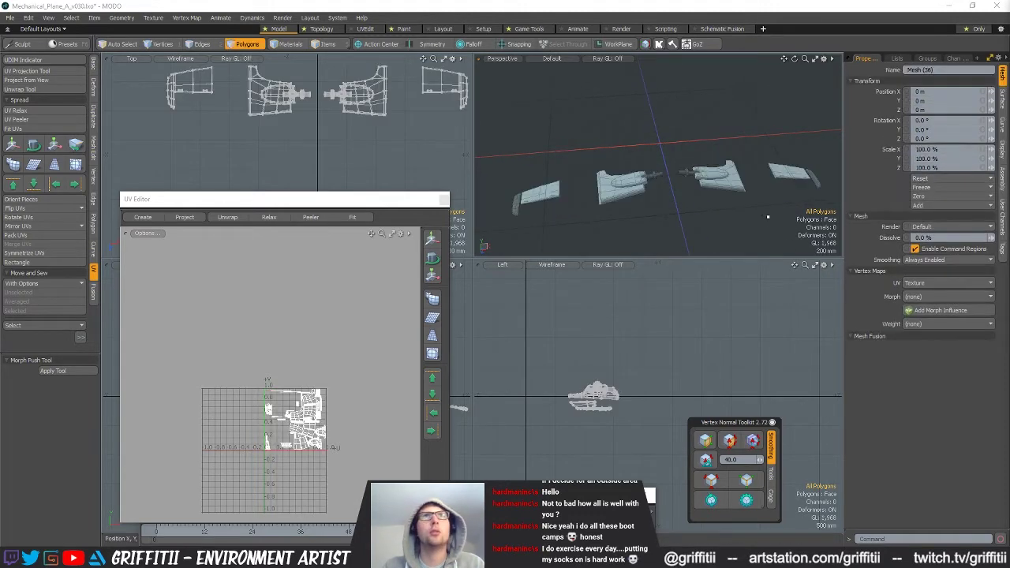
Cut the ring around each wing's connecting rod out of the wing mesh and paste both rings into a separate mesh.
scroll(661, 170, "up", 6)
left_click(603, 172)
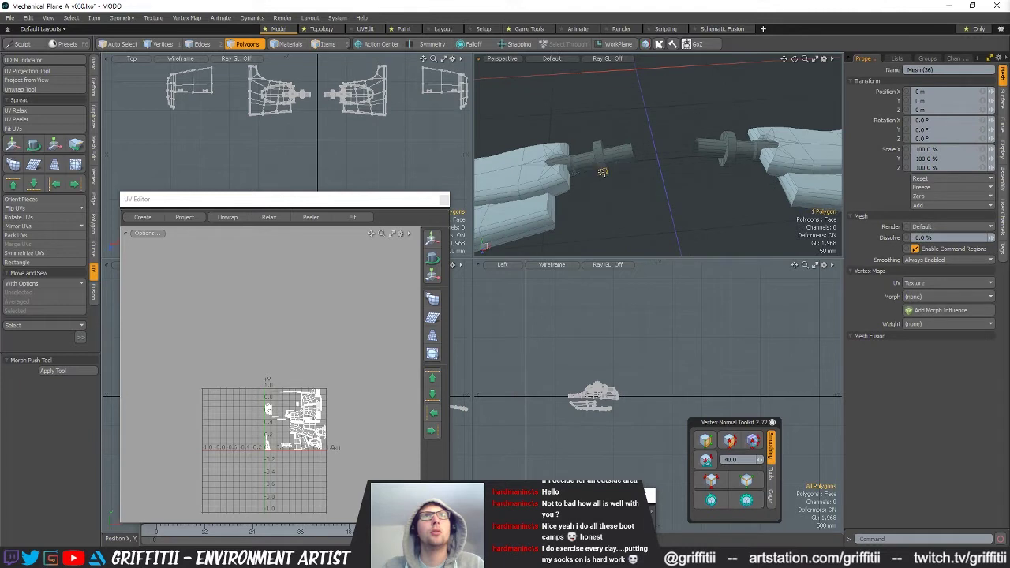
left_click(732, 161, "shift")
key("]")
key("ctrl+x")
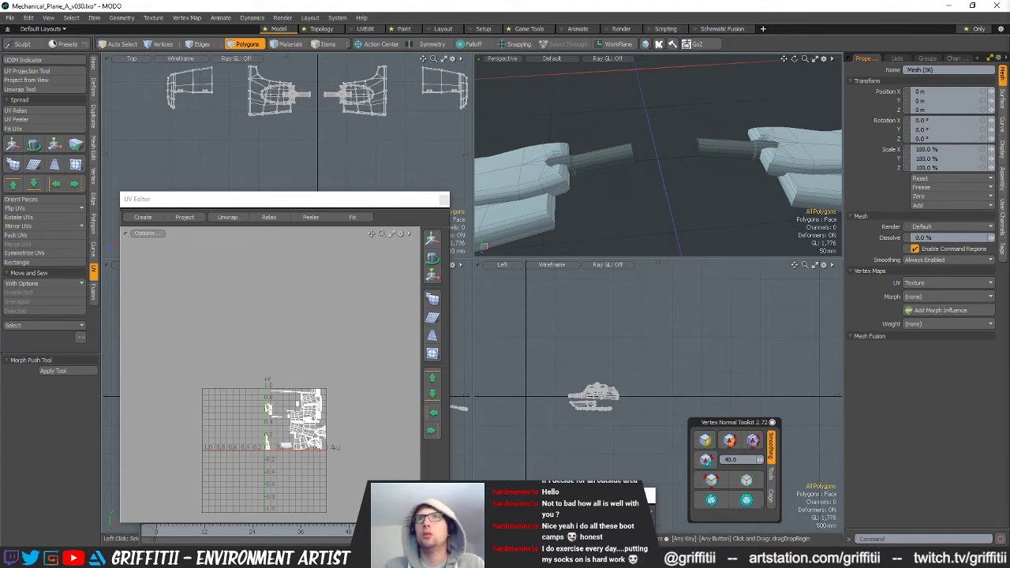
key("n")
key("ctrl+v")
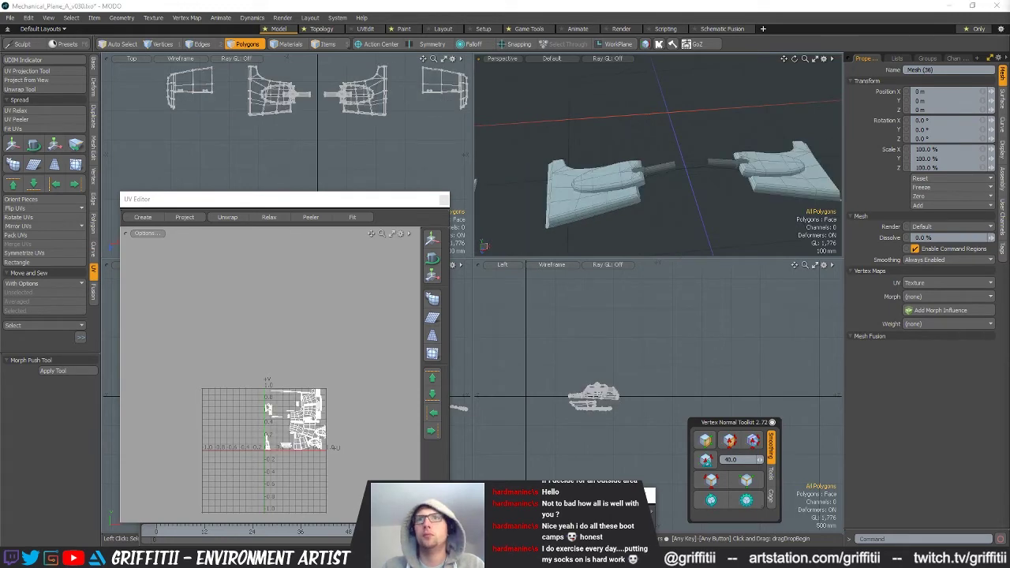
Cut both wings' inner sections and wingtips, matching Plane_Wing_Parts_02_HIGH, and paste them into a new mesh.
scroll(623, 156, "down", 5, "alt")
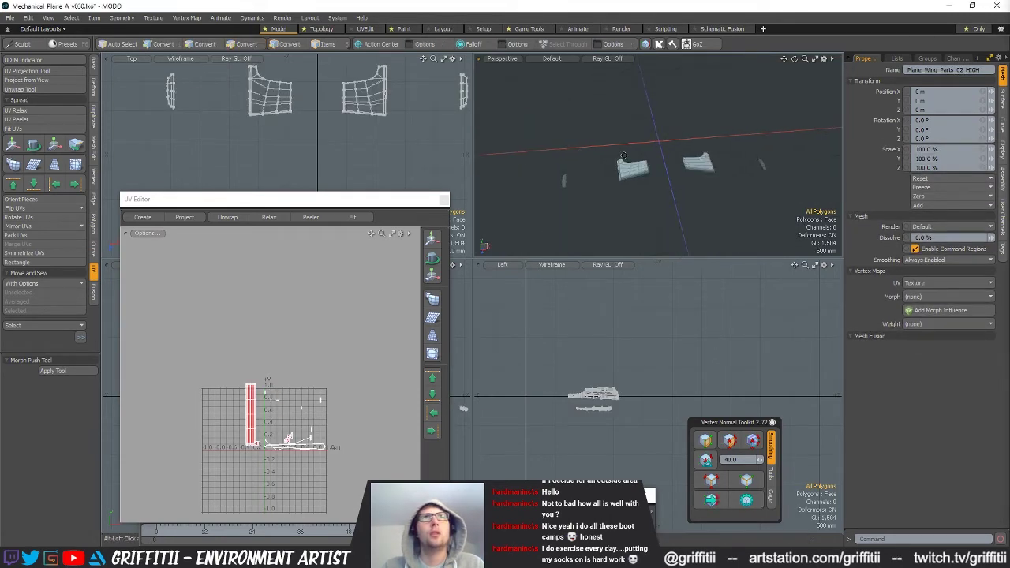
left_click_drag(623, 156, 595, 159, "alt+shift")
left_click(544, 188)
left_click(598, 180, "shift")
left_click(684, 177, "shift")
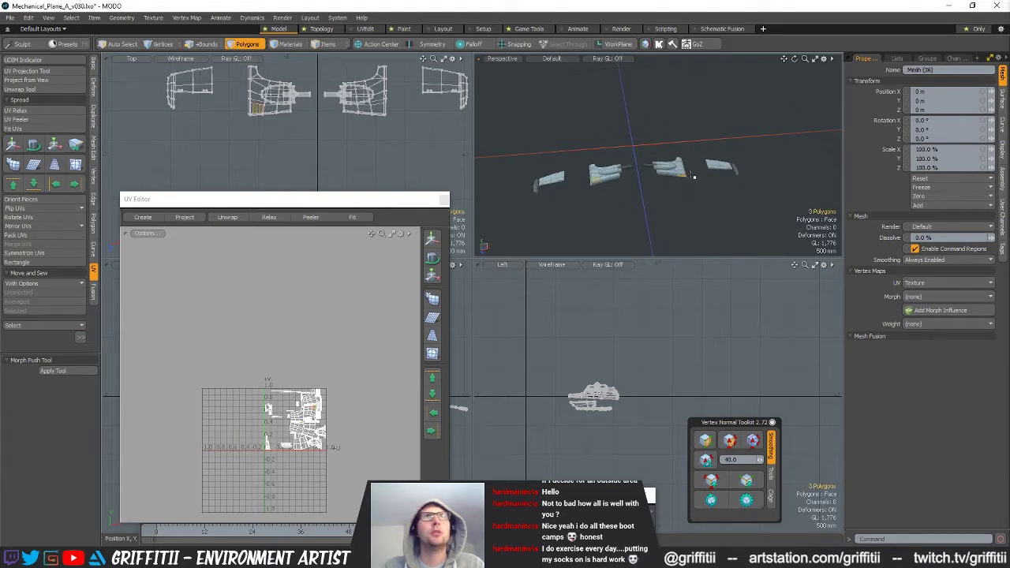
double_click(737, 170, "shift")
key("ctrl+x")
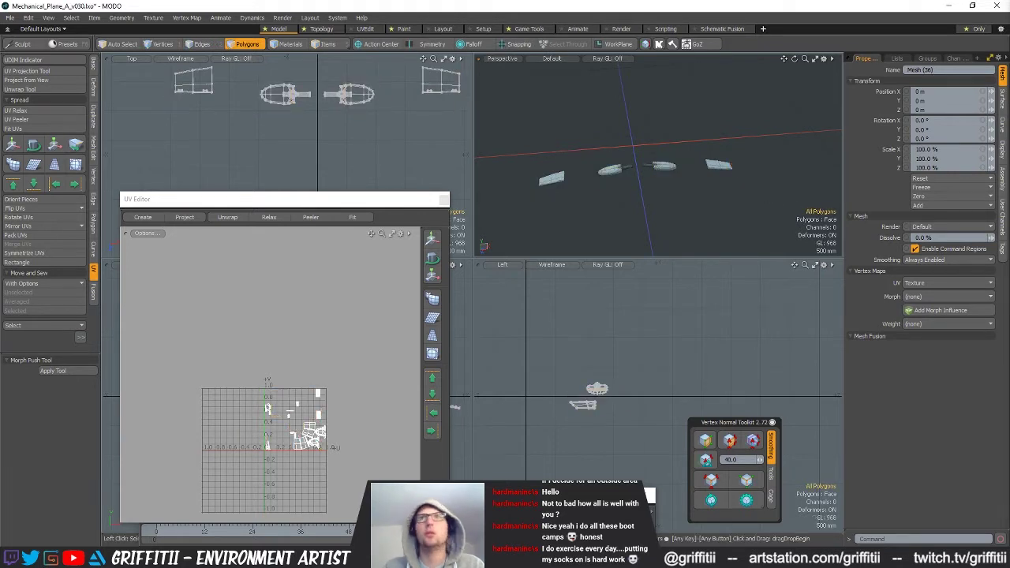
key("n")
key("ctrl+v")
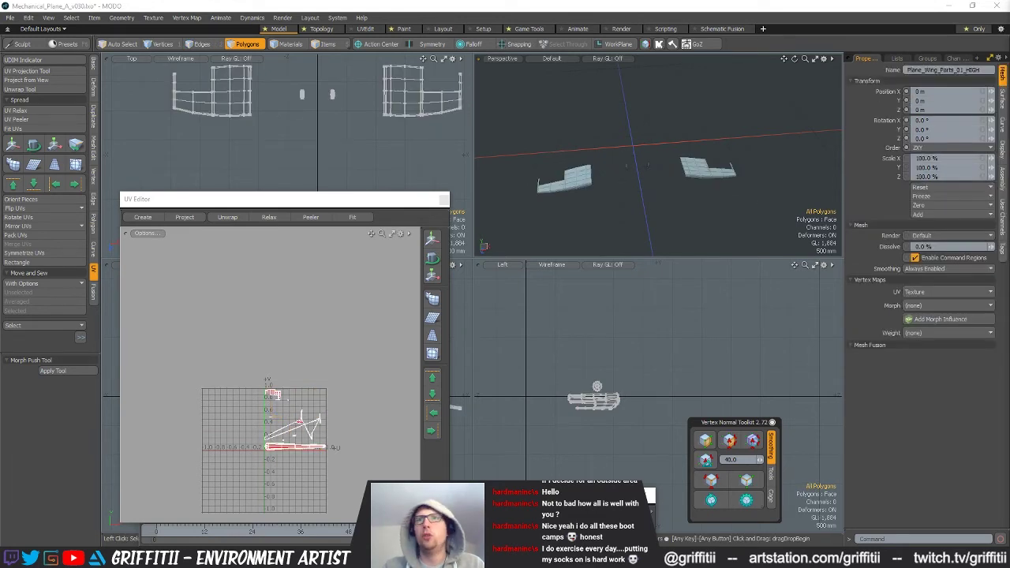
Cut the outer panels and rounded hinge covers, matching Plane_Wing_Parts_03_HIGH, and paste them into a new mesh.
left_click_drag(549, 182, 586, 188, "alt")
scroll(592, 188, "up", 3)
left_click_drag(664, 213, 949, 273, "alt")
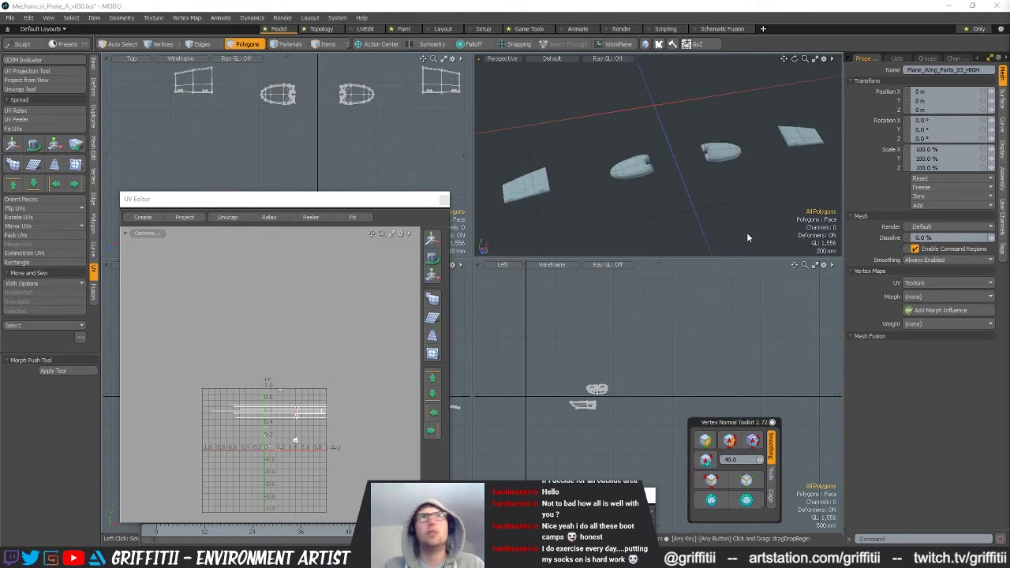
mouse_move(557, 146)
right_mouse_down()
mouse_move(614, 277)
mouse_move(608, 268)
right_mouse_up()
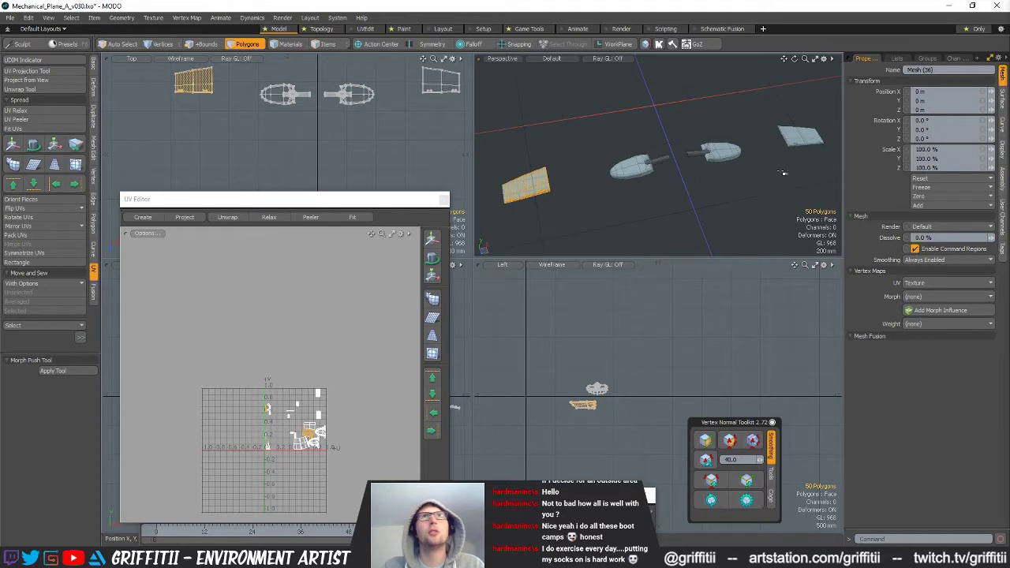
right_click_drag(789, 83, 770, 178, "shift")
key("ctrl+a")
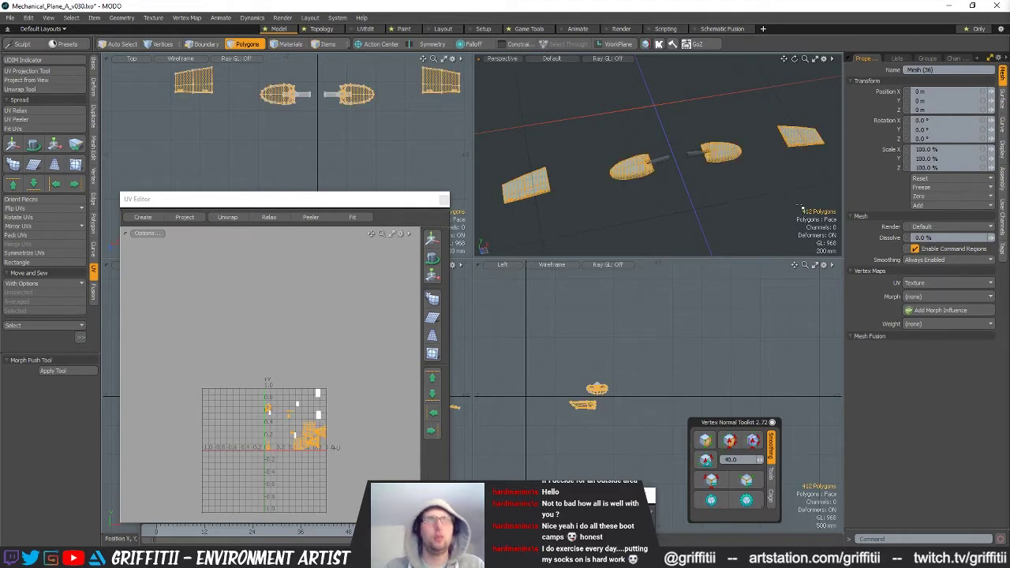
key("h")
key("u")
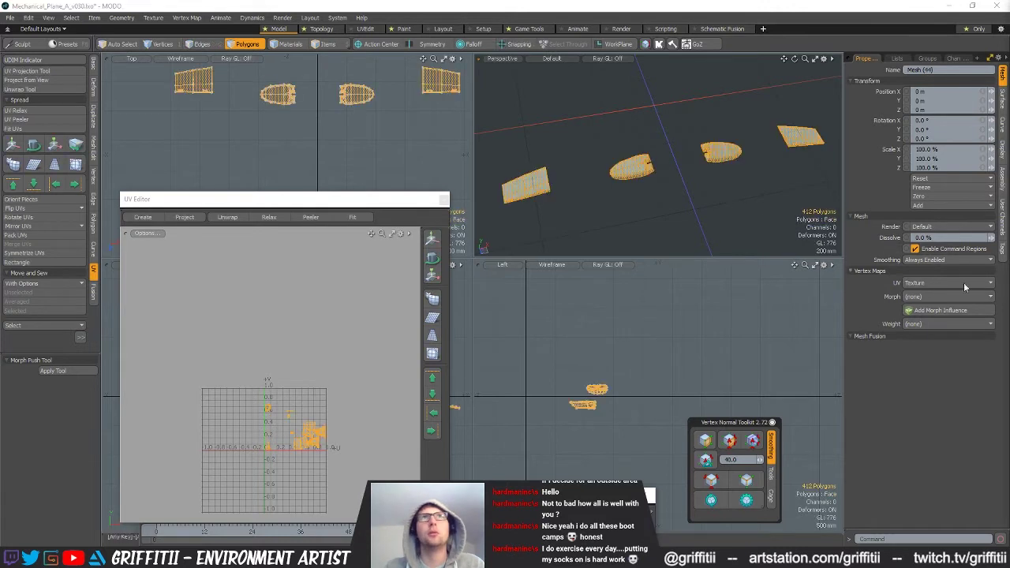
Cut the two long connecting rods, matching Plane_Wing_Detail_01_HIGH, from the wing mesh and paste them into a new mesh.
key("h")
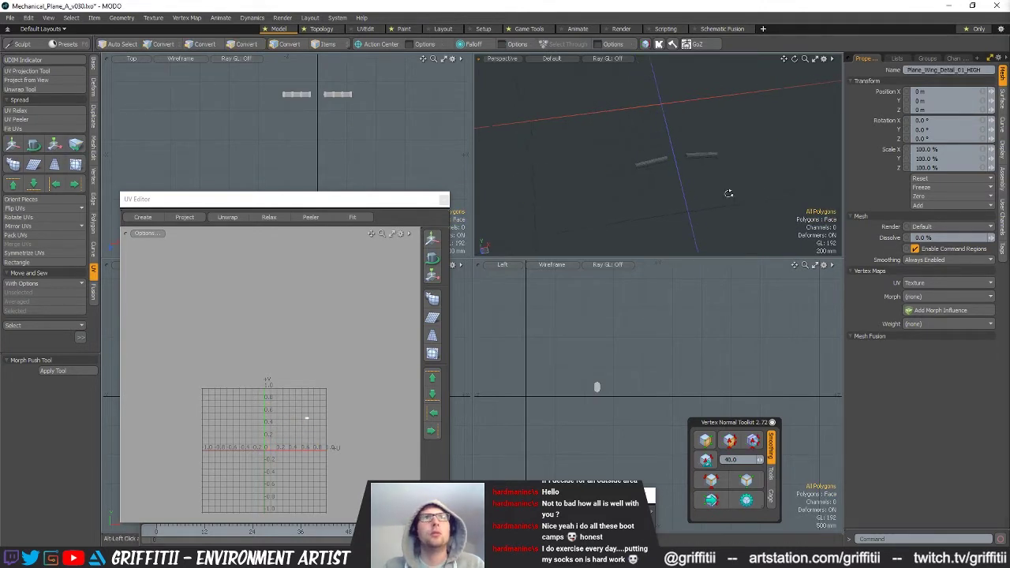
key("shift+a")
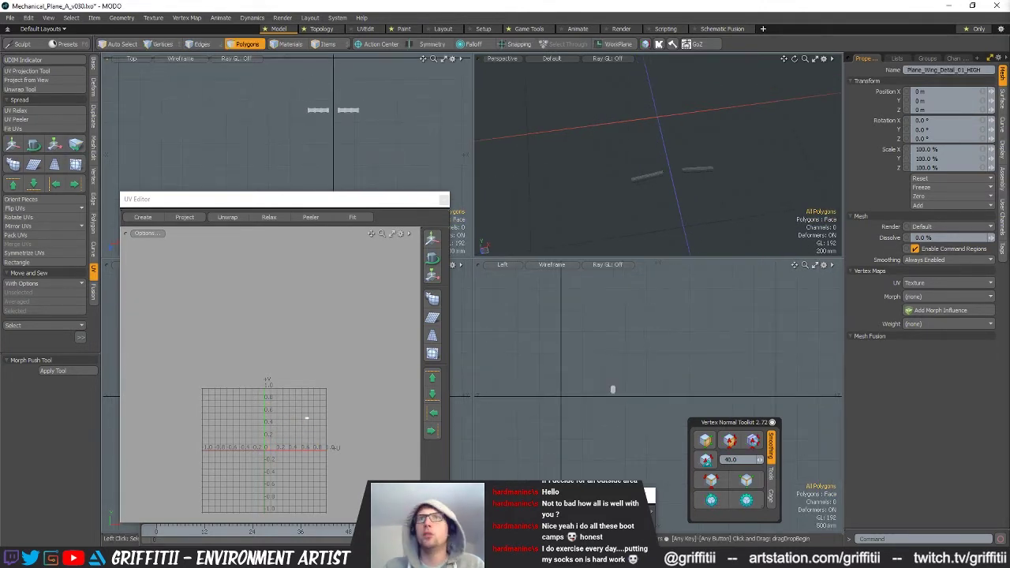
left_click(660, 175)
double_click(691, 170, "shift")
key("ctrl+x")
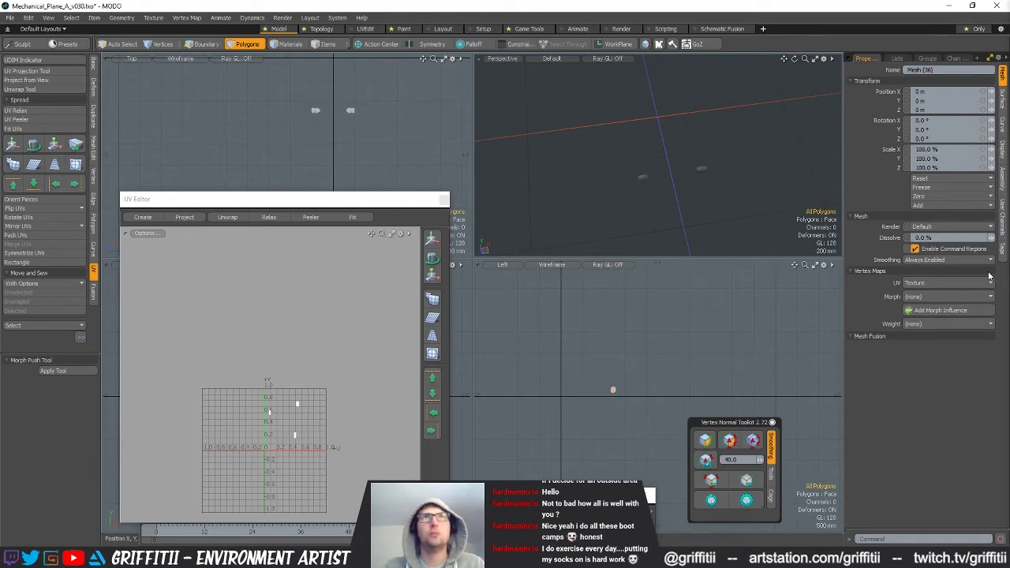
key("n")
key("ctrl+v")
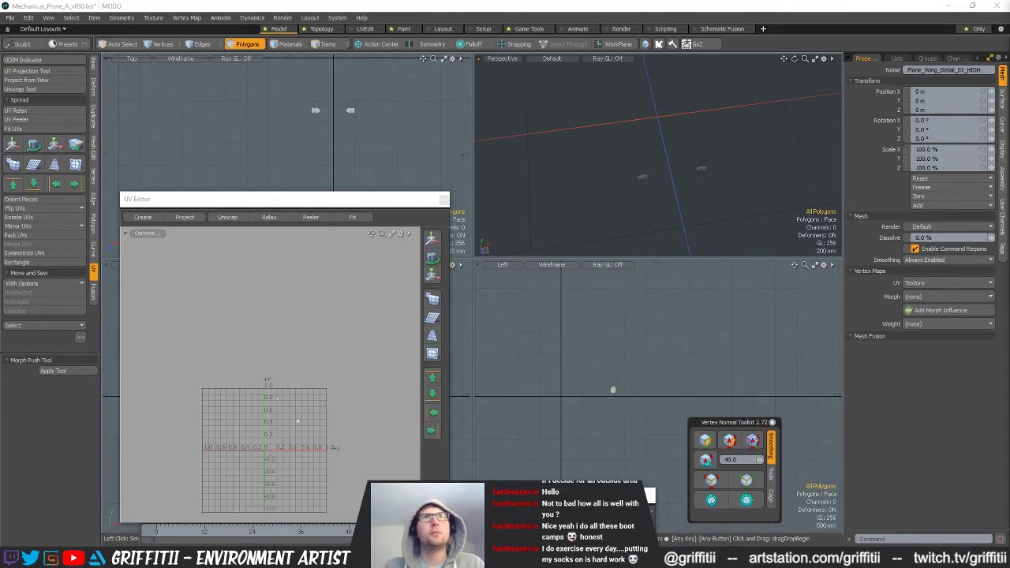
Compare the leftover short rod pieces with the Plane_Wing_Detail_02_HIGH mesh.
left_click(642, 179)
left_click(699, 170, "shift")
key("]")
left_click_drag(758, 185, 708, 190, "alt+shift")
left_click(708, 190)
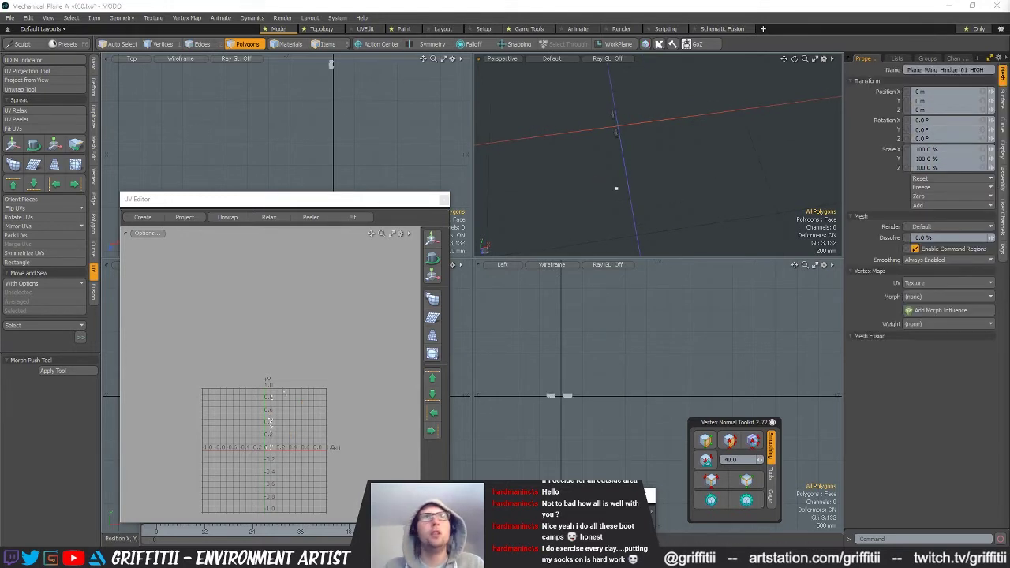
Cut one side of both hinges, matching Plane_Wing_Hinge_01_HIGH, from the Inners (3) mesh and paste it into a new mesh.
key("a")
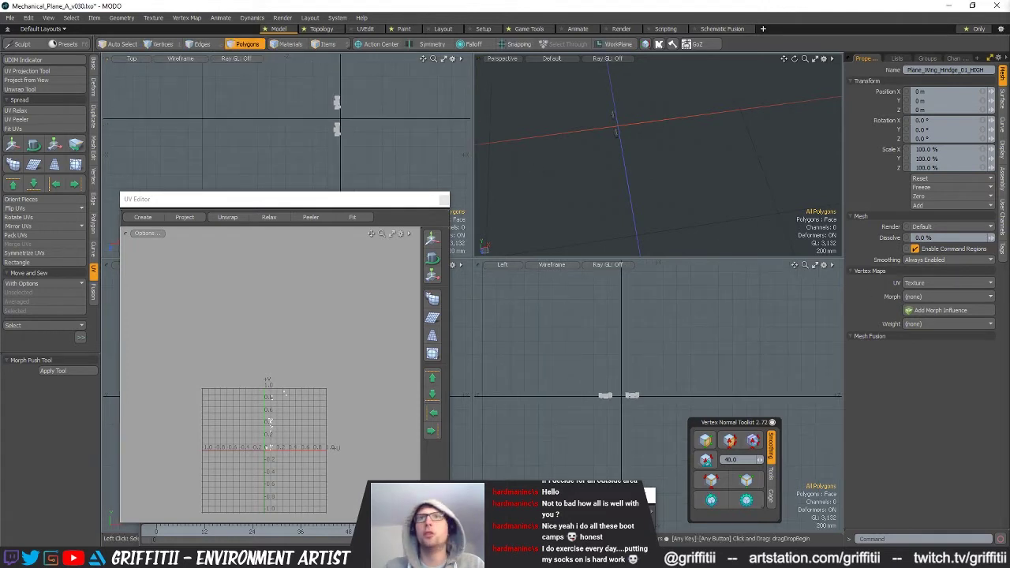
scroll(327, 108, "up", 5)
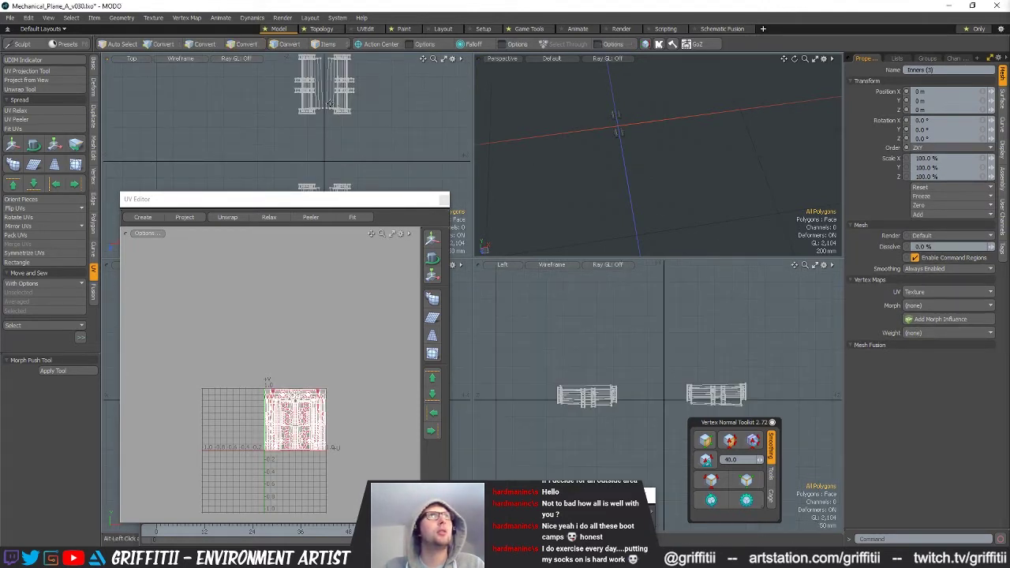
double_click(300, 70)
left_click_drag(313, 96, 312, 41, "alt+shift")
double_click(305, 143, "shift")
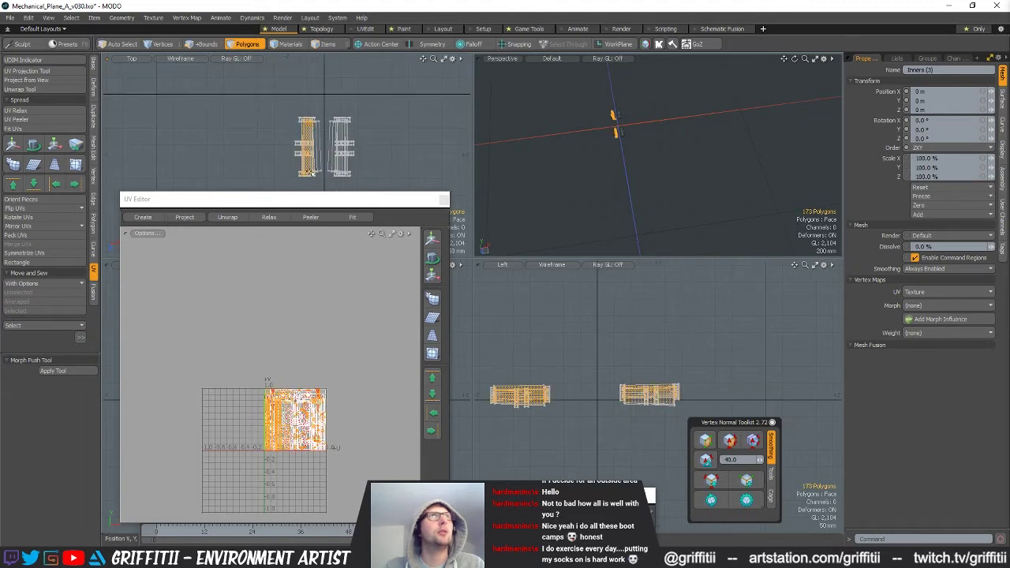
left_click(727, 218)
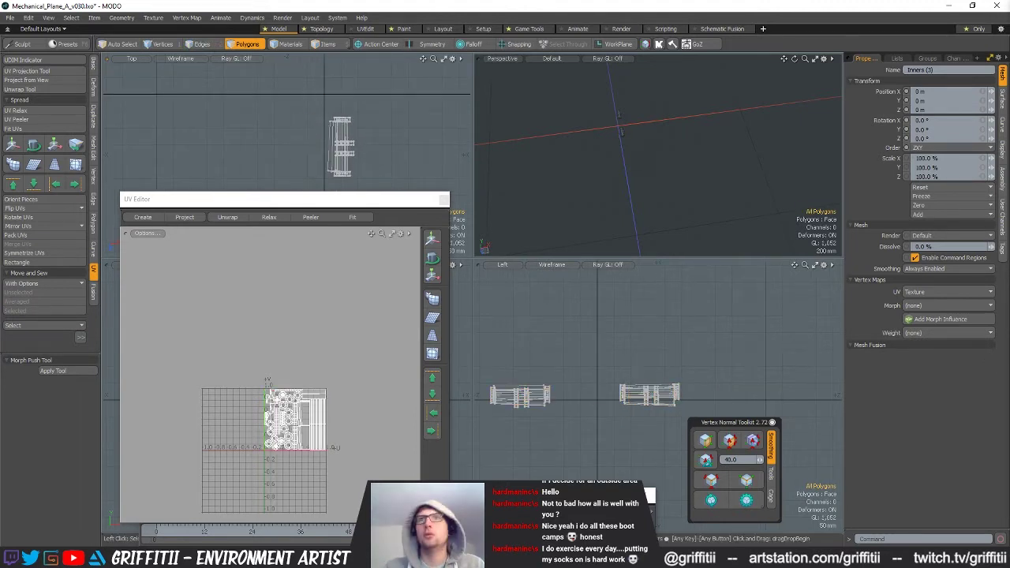
key("n")
key("ctrl+v")
scroll(364, 131, "down", 5)
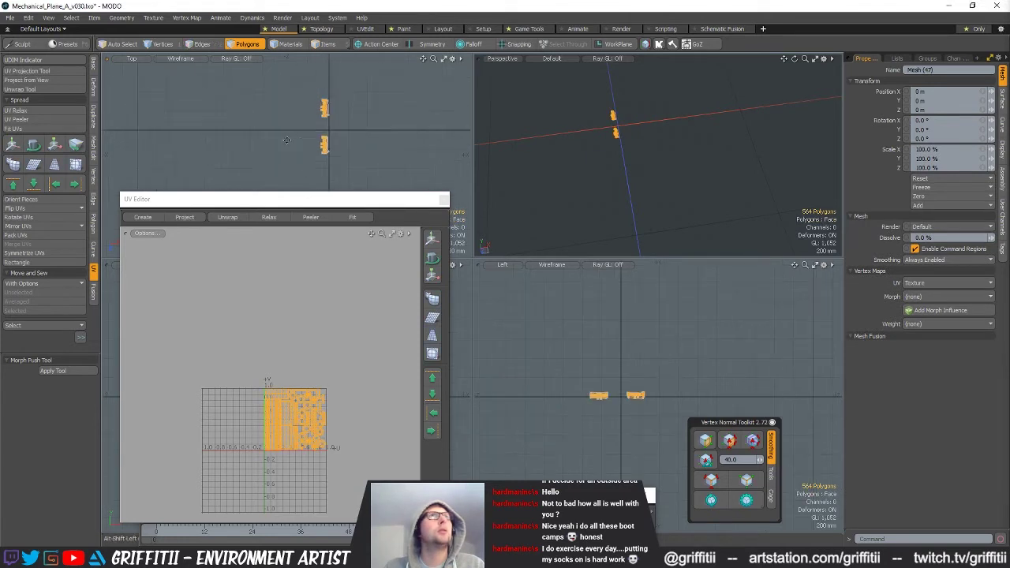
left_click_drag(286, 142, 277, 156, "alt+shift")
Rename the low-poly wing section meshes after their HIGH counterparts, using Plane_Wing_Parts_03_LOW for the outer panels and rounded hinge covers.
left_click(776, 291)
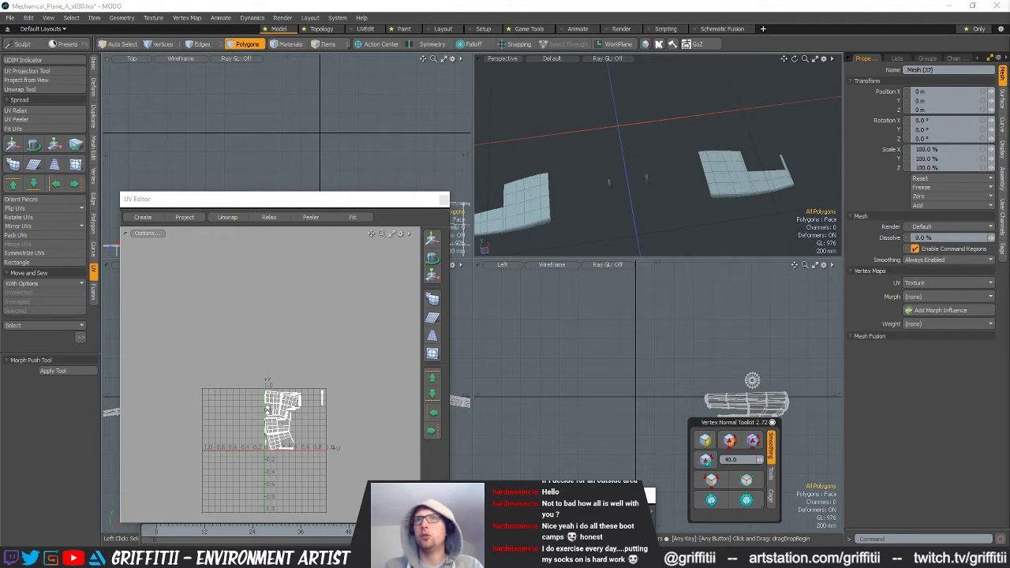
key("Down")
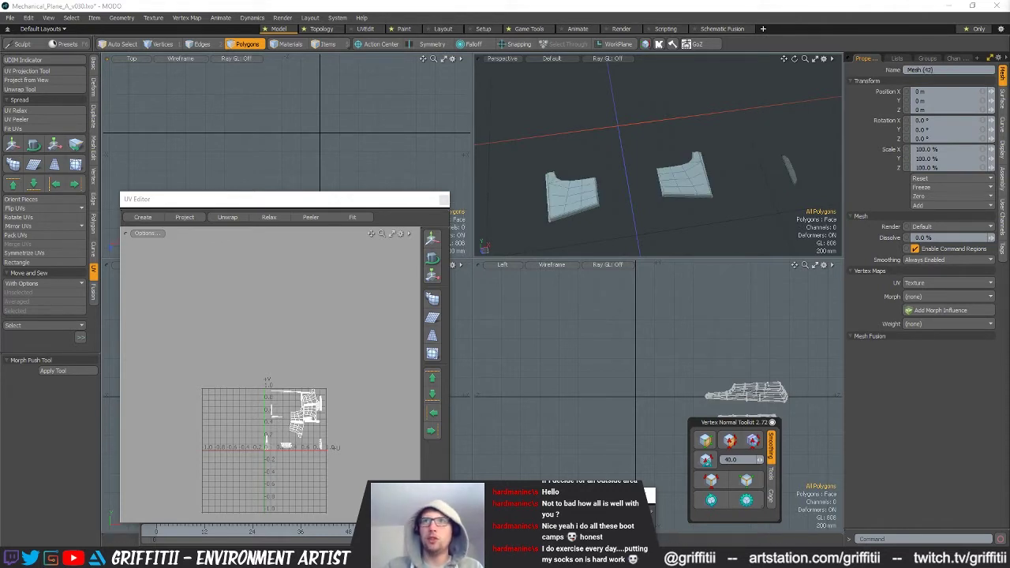
key("Down")
key("Down")
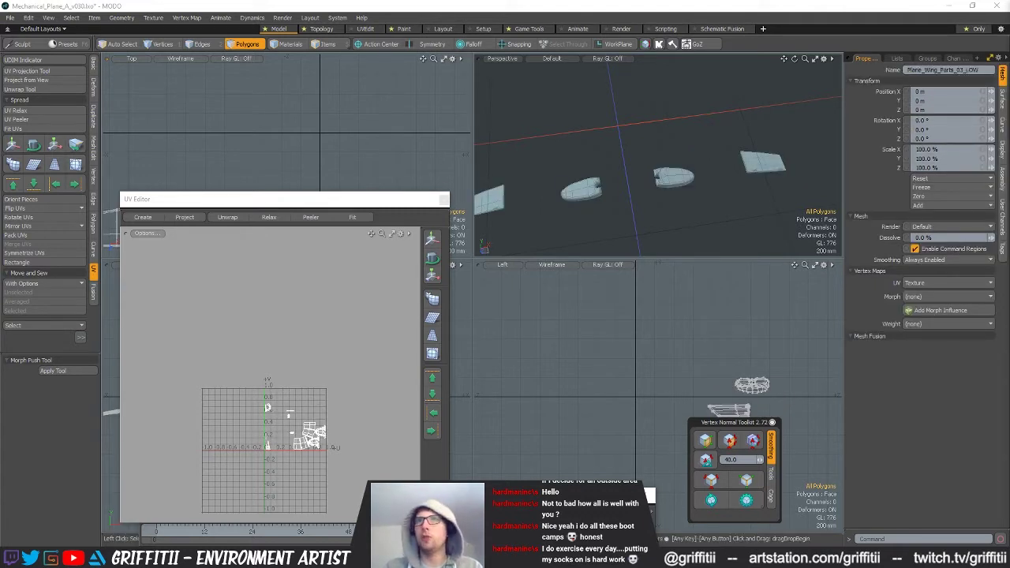
key("Down")
key("Down")
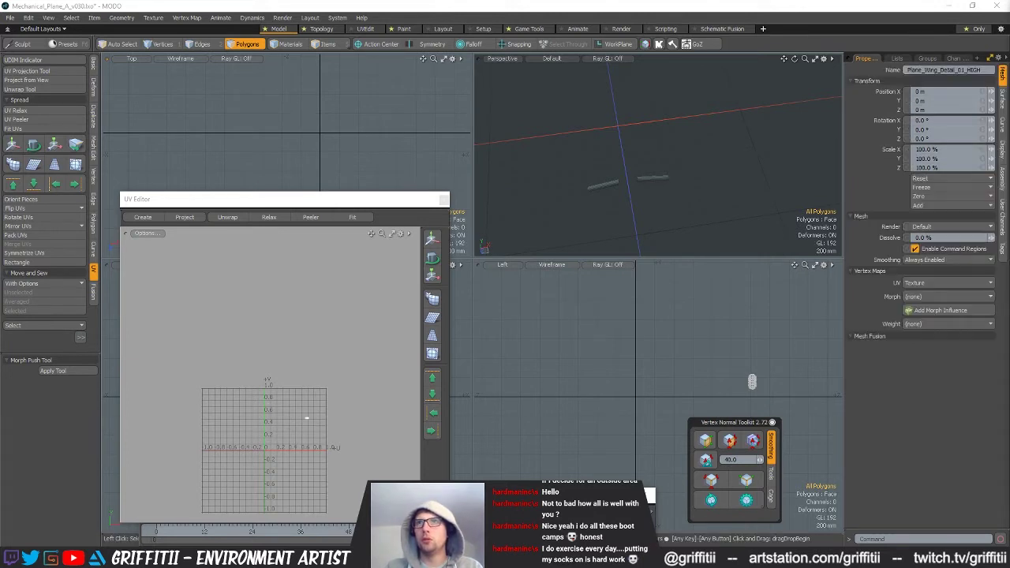
Rename the low-poly mesh of the two long connecting rods as Plane_Wing_Detail_01_LOW.
key("Up")
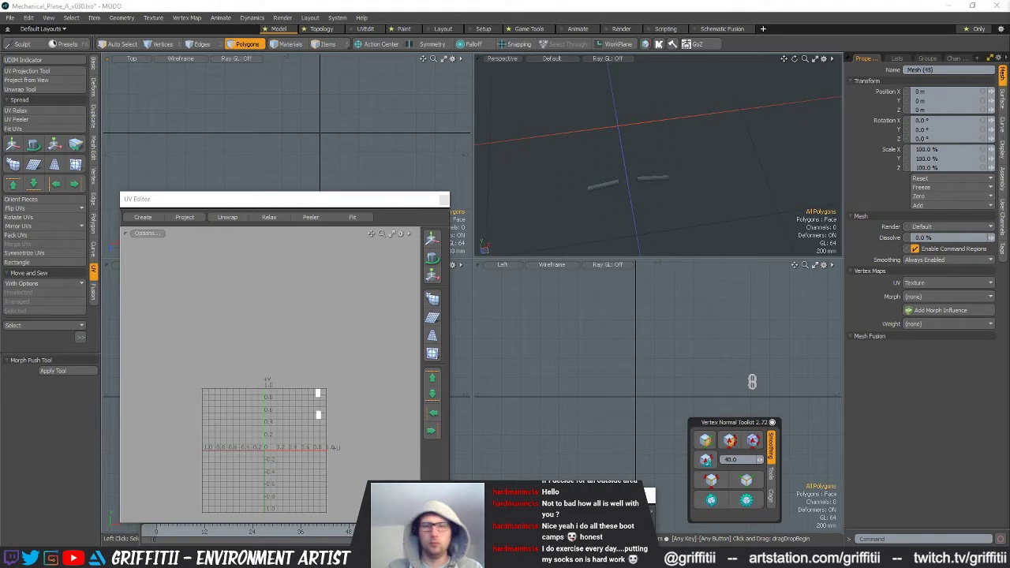
key("Down")
key("Down")
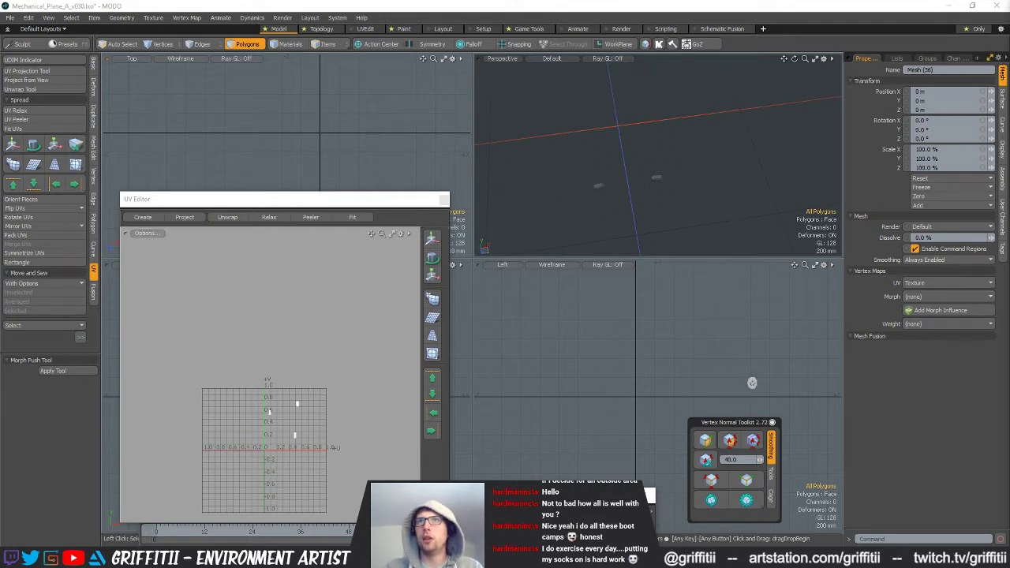
key("Down")
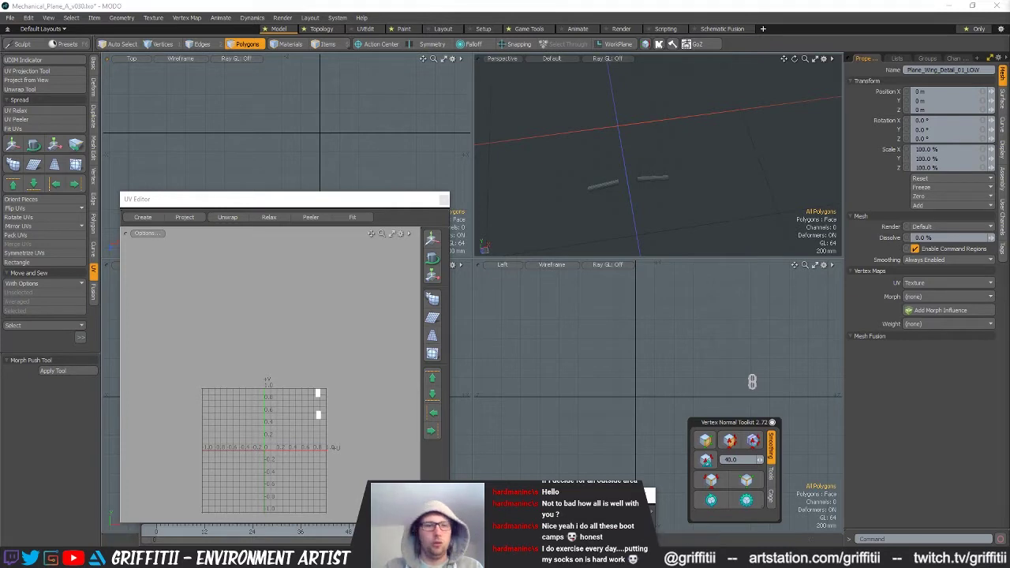
key("Up")
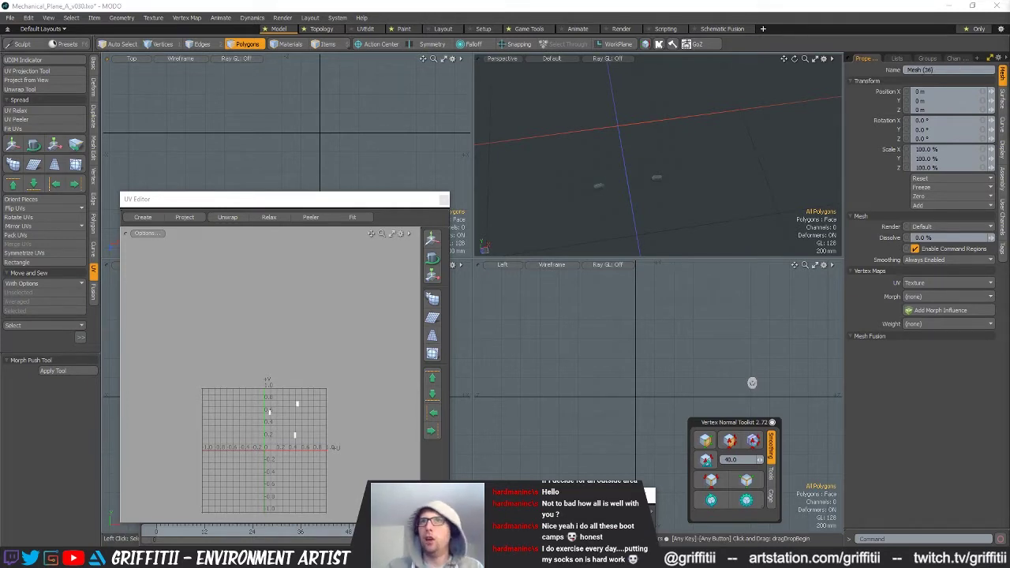
Rename the separated hinge meshes after their HIGH counterparts, using Plane_Wing_Hinge_02_LOW for the half left in the Inners mesh.
key("Down")
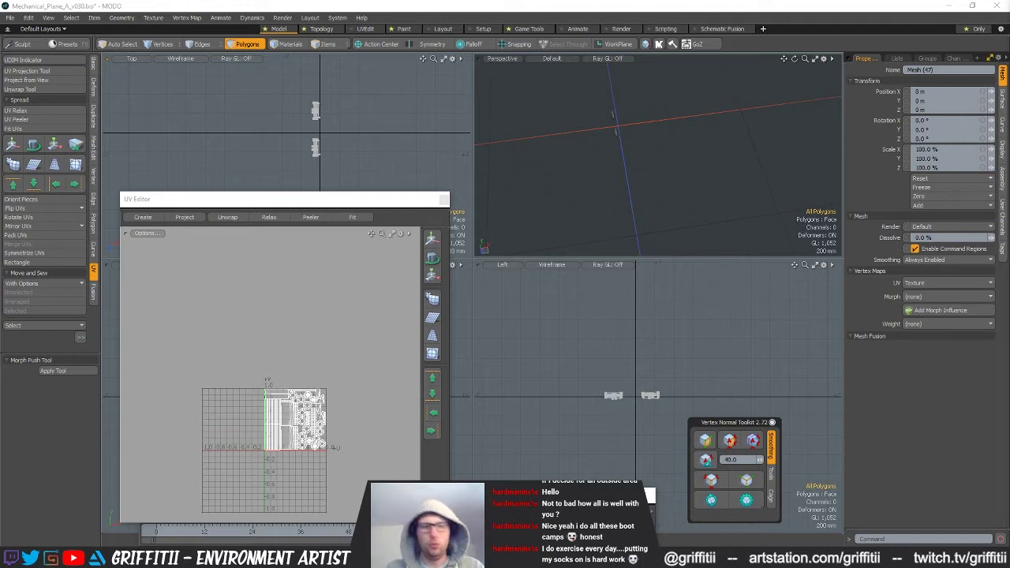
key("Down")
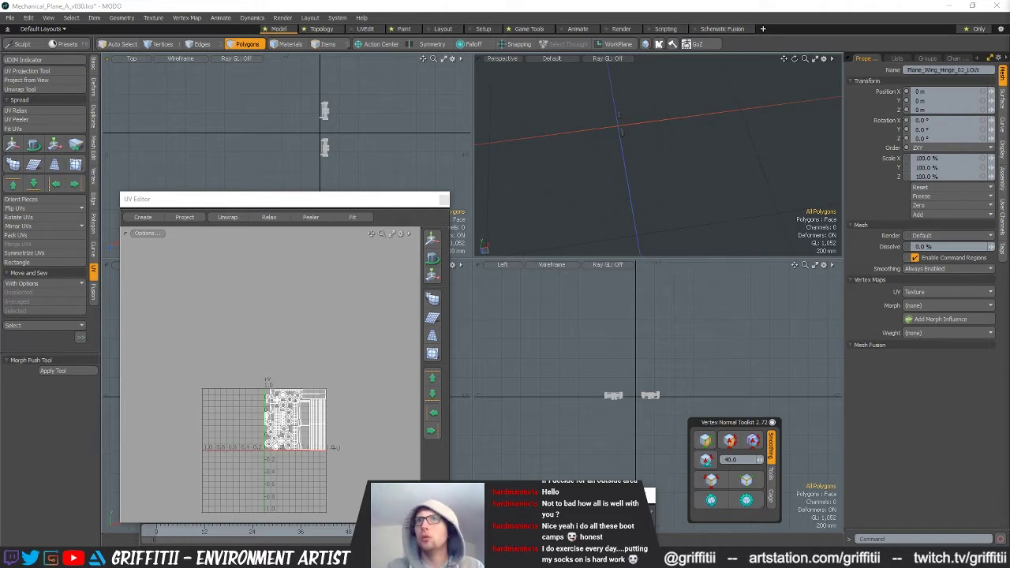
key("Down")
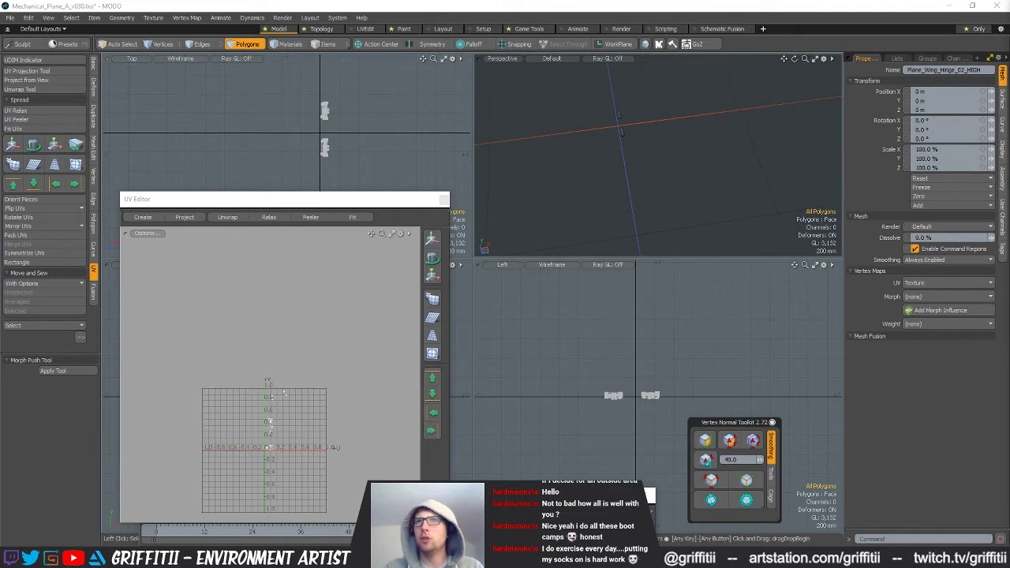
key("Down")
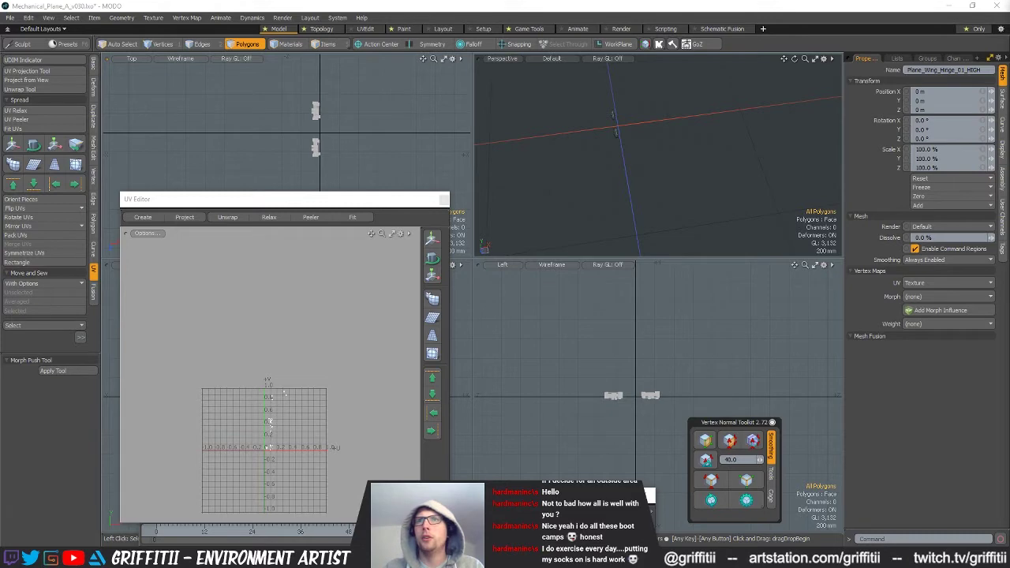
Delete the Edge Pick map, the Texture UV map and the vert_normals map from the high-poly wing and hinge meshes.
left_click_drag(630, 183, 695, 202, "alt")
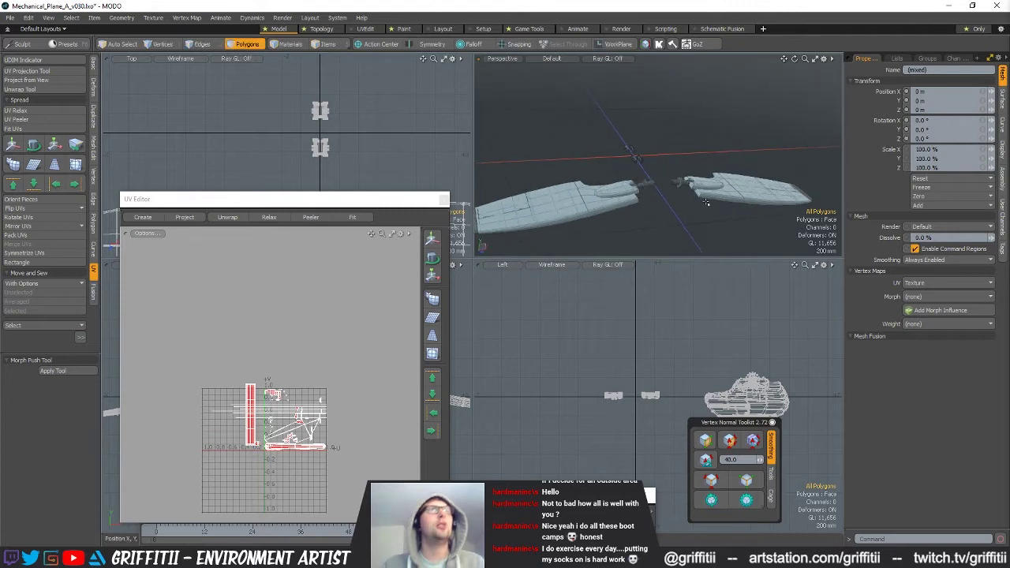
left_click(900, 58)
right_click(868, 148)
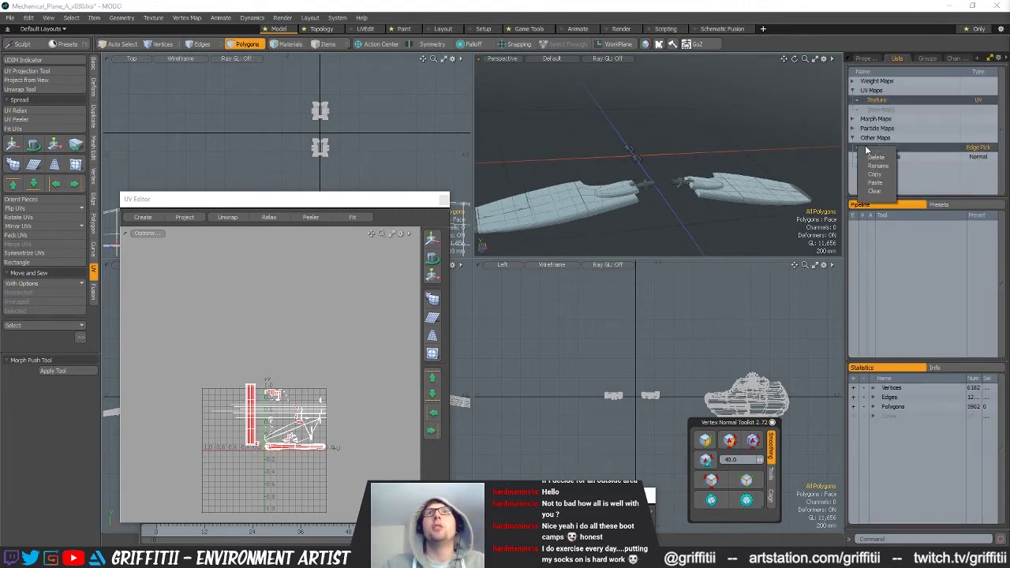
left_click(876, 157)
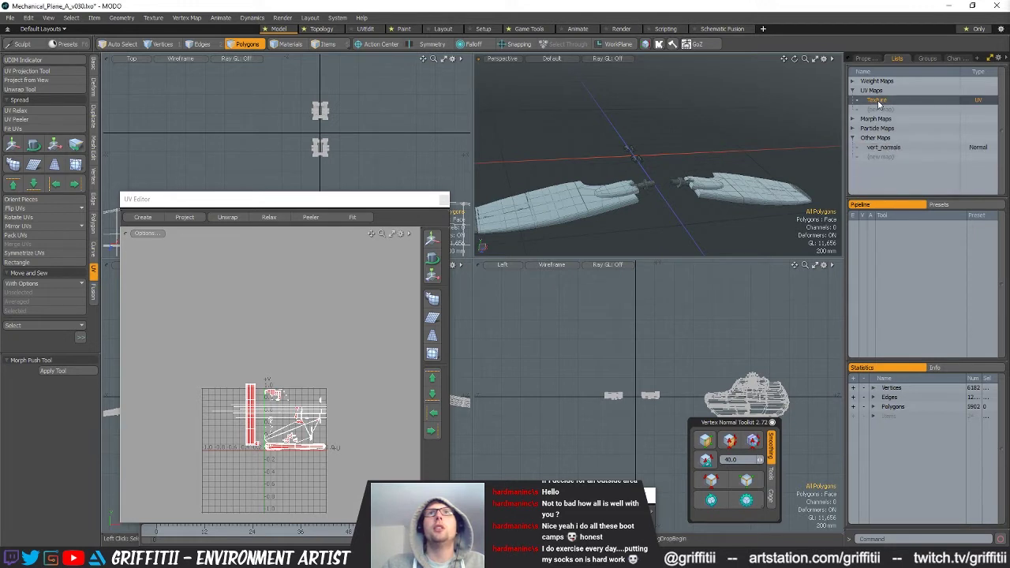
right_click(879, 105)
left_click(884, 114)
left_click(883, 139)
right_click(882, 139)
left_click(886, 150)
Try subdividing the high-poly wing and hinge meshes with the SDS Subdivide method.
left_click_drag(746, 189, 705, 183, "alt")
key("shift+d")
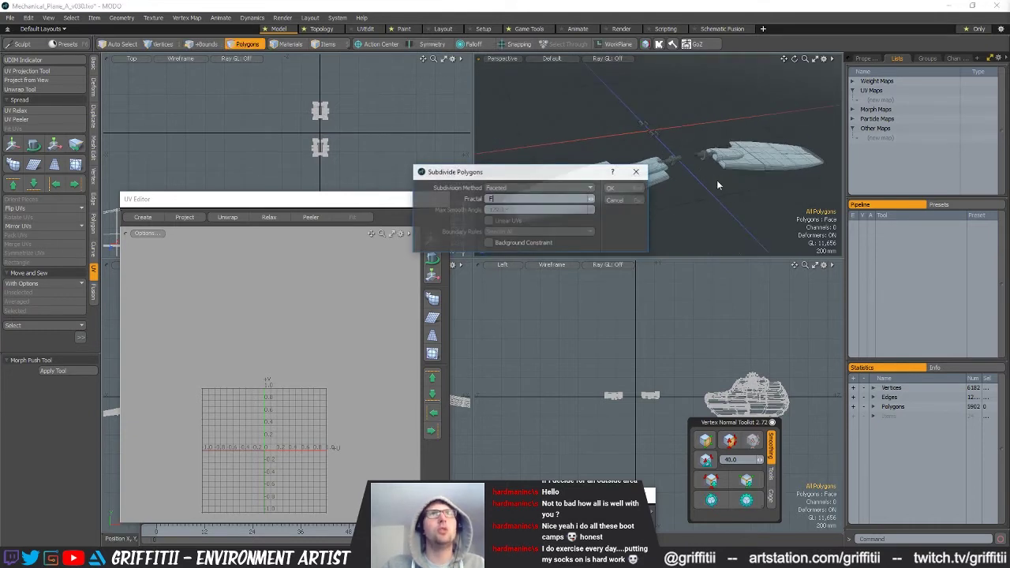
left_click(632, 200)
key("shift+d")
left_click(584, 188)
left_click(577, 198)
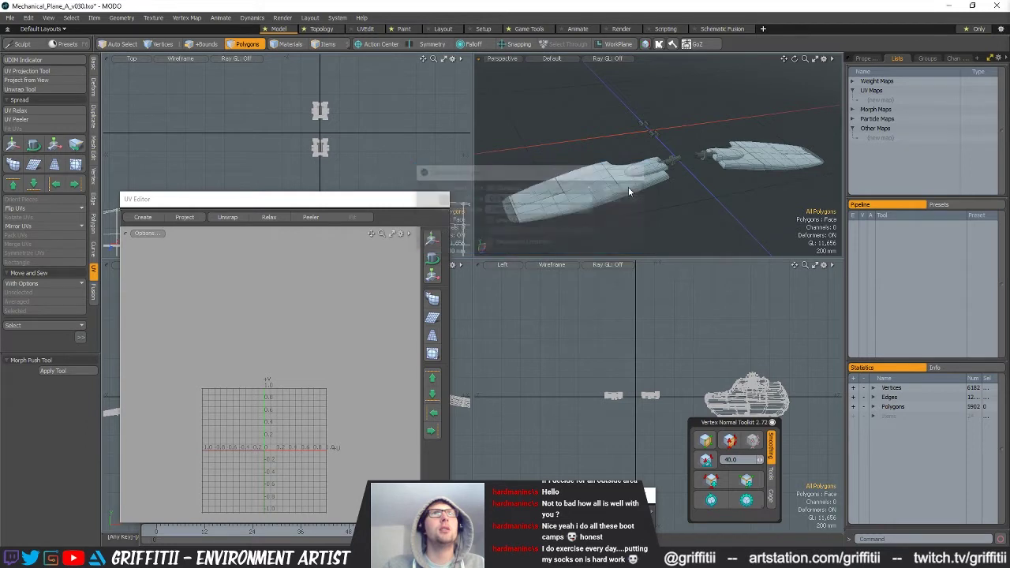
left_click(619, 191)
Try another subdivision of the high-poly meshes with the Smooth method and inspect the wing's edge up close.
key("shift+d")
left_click(591, 200)
left_click(594, 188)
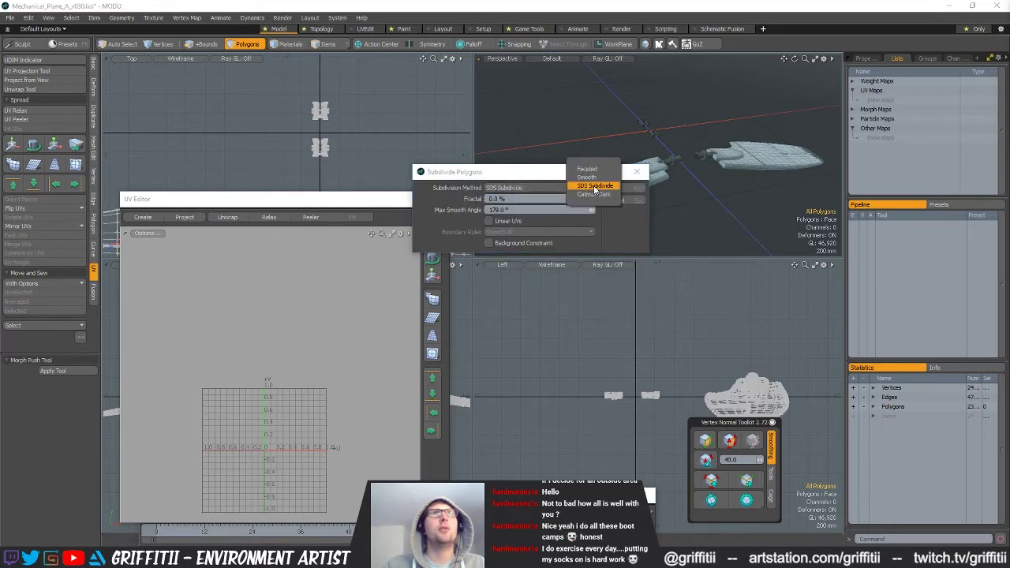
left_click(590, 178)
left_click(637, 188)
key("d")
left_click_drag(670, 172, 697, 171, "alt")
scroll(697, 142, "up", 3)
scroll(699, 138, "up", 5)
key("Page_Down")
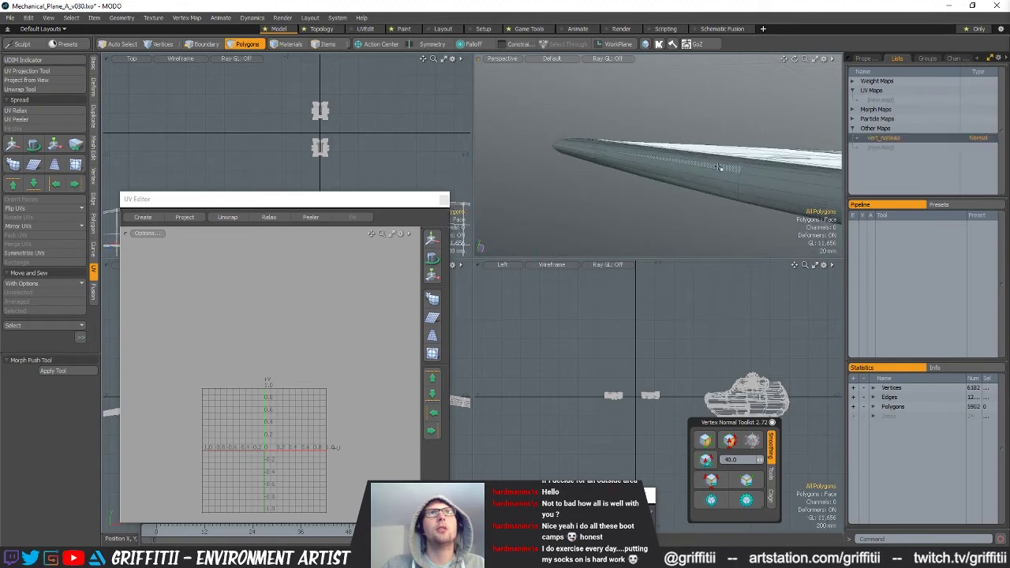
Try slicing new edges into the side face of the high-poly wing with Edge Slice.
mouse_move(624, 192)
left_mouse_down("ctrl+alt")
mouse_move(630, 173)
mouse_move(635, 191)
mouse_move(583, 157)
mouse_move(608, 190)
left_mouse_up("ctrl+alt")
key("1")
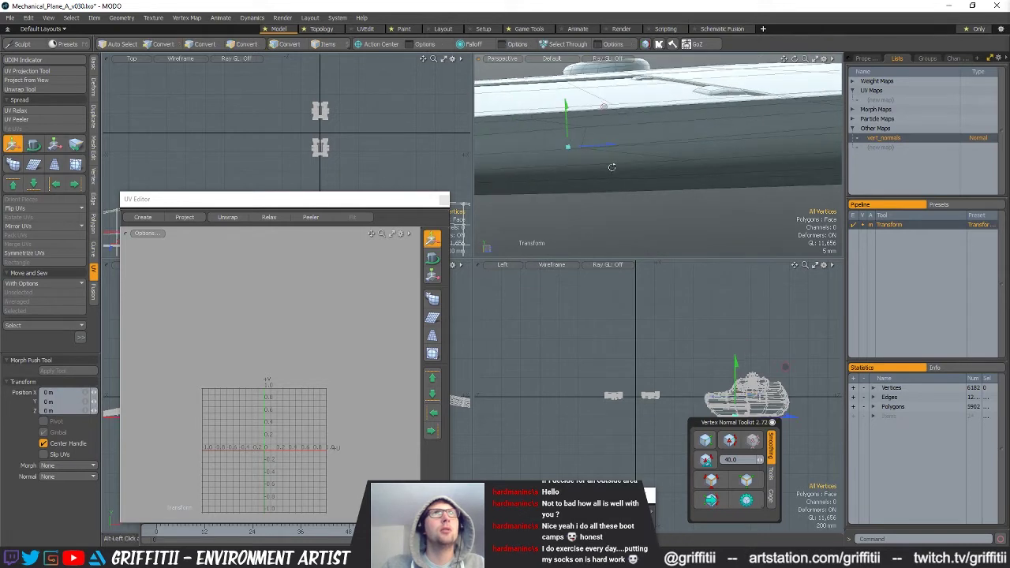
key("x")
key("alt+c")
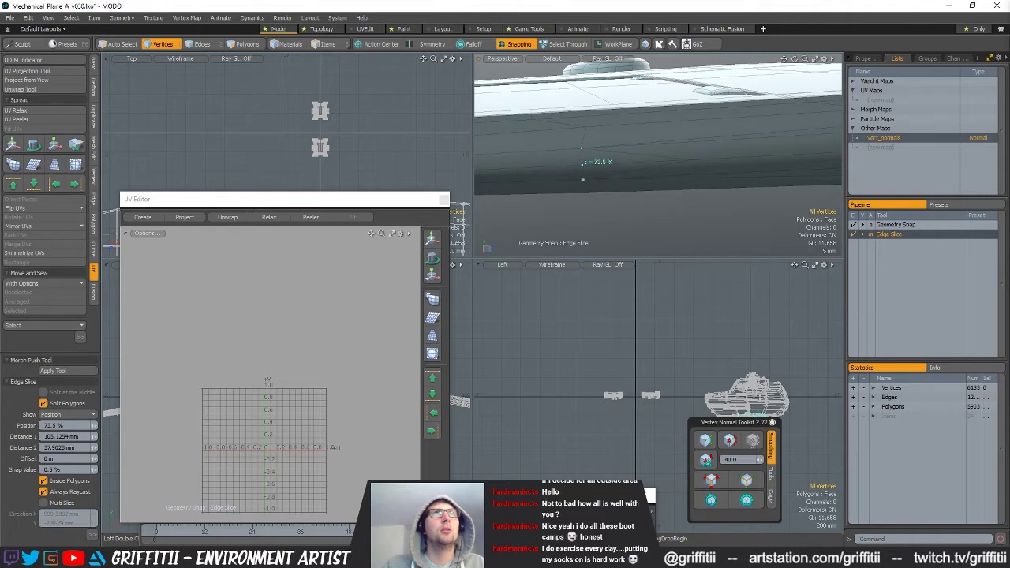
left_click(691, 161)
key("q")
key("2")
left_click(657, 156)
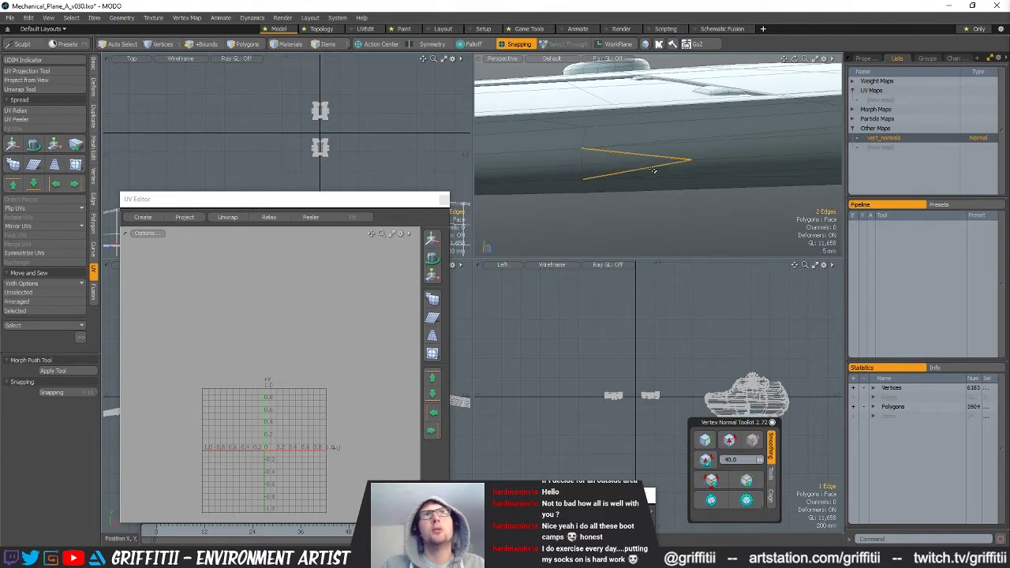
key("a")
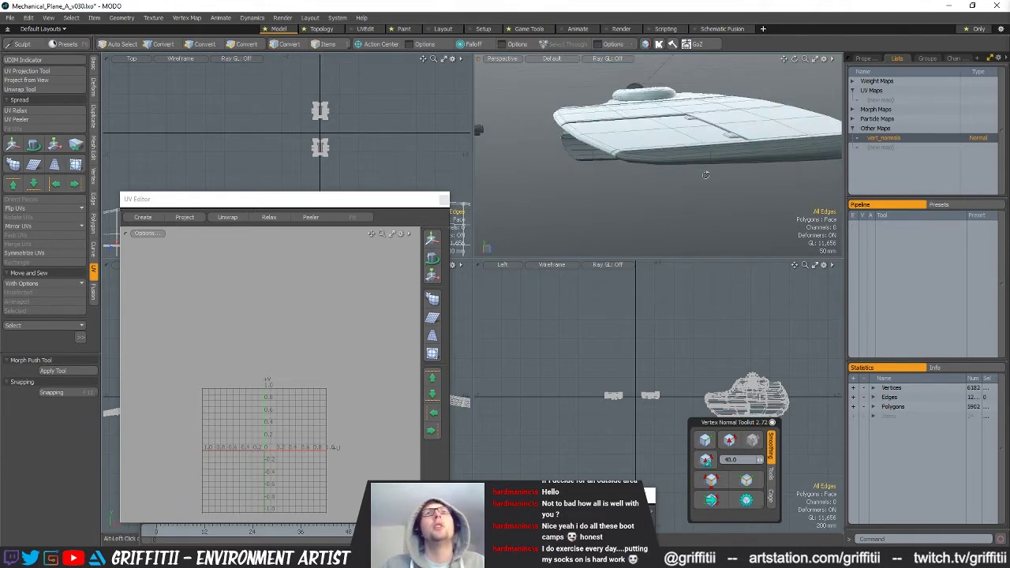
Try deleting one wingtip piece from the high-poly wing.
left_click_drag(698, 167, 643, 203, "alt")
scroll(642, 203, "down", 3)
key("3")
double_click(728, 193)
left_click_drag(728, 192, 633, 166, "alt")
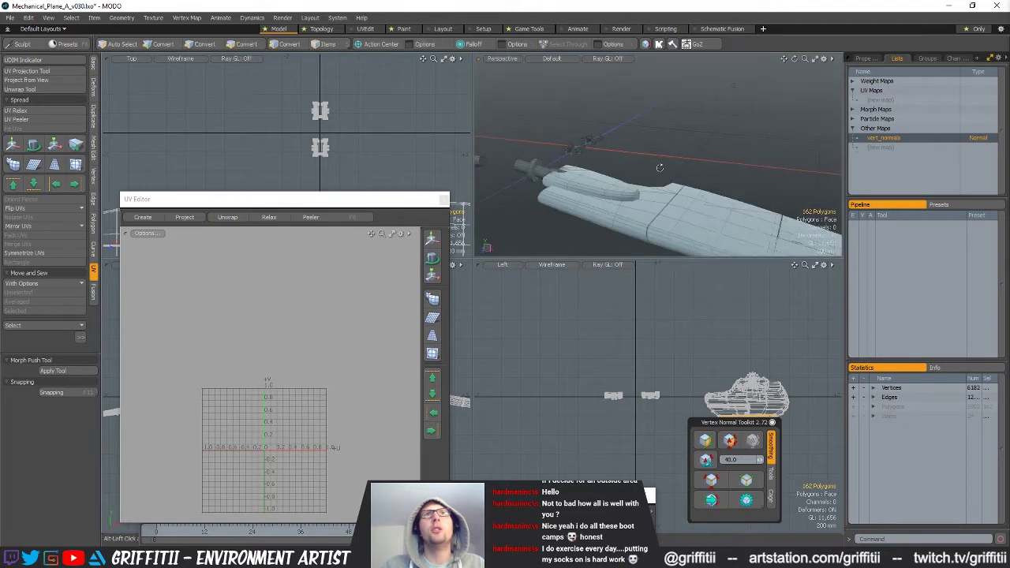
scroll(633, 166, "down", 3)
key("Delete")
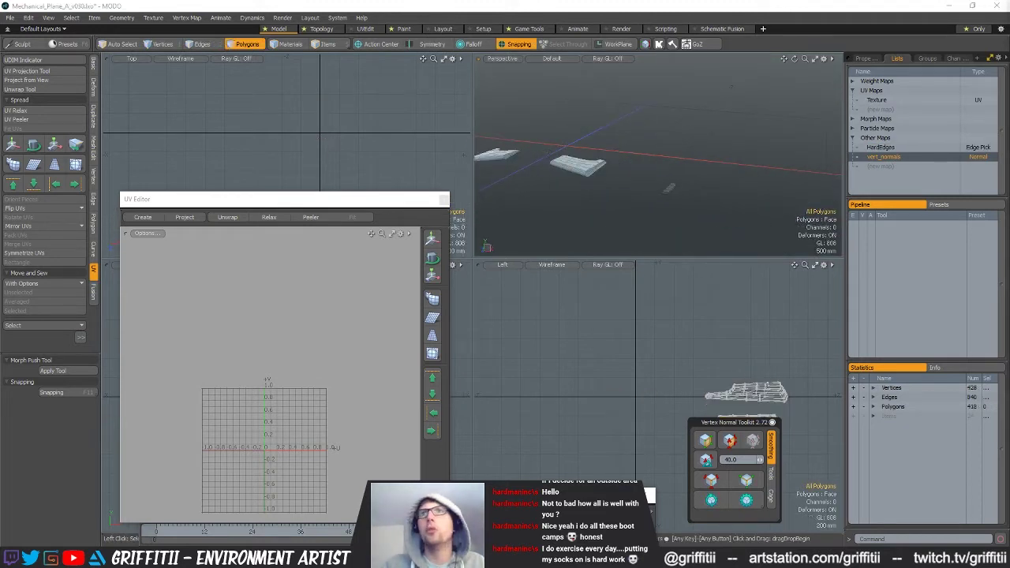
Try deleting the wingtip polygons from the low-poly wing mesh, and undo the wingtip deletions.
right_click_drag(693, 166, 632, 209)
left_click_drag(632, 208, 600, 185, "alt")
right_click_drag(581, 140, 632, 210)
key("Delete")
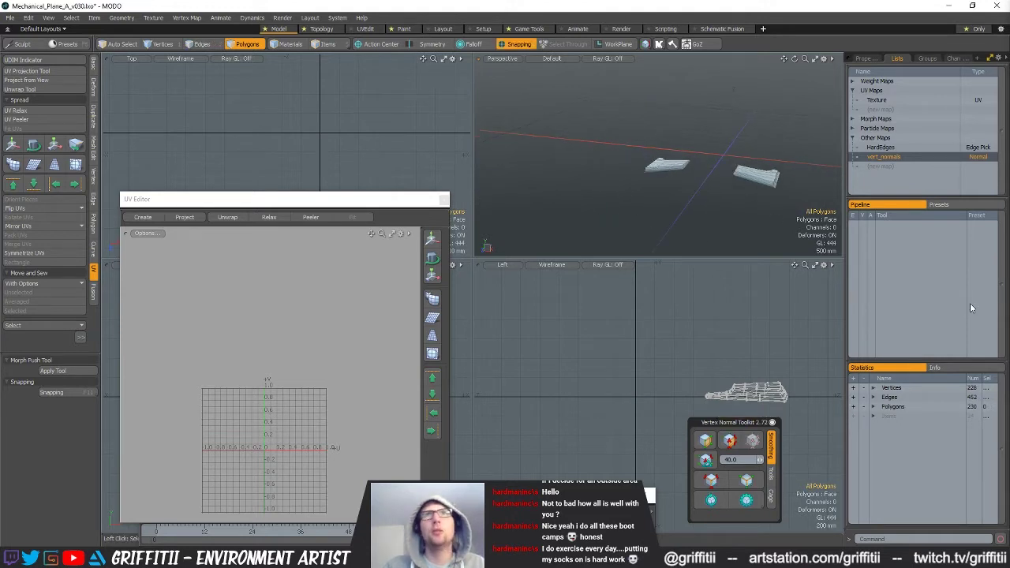
key("ctrl+z")
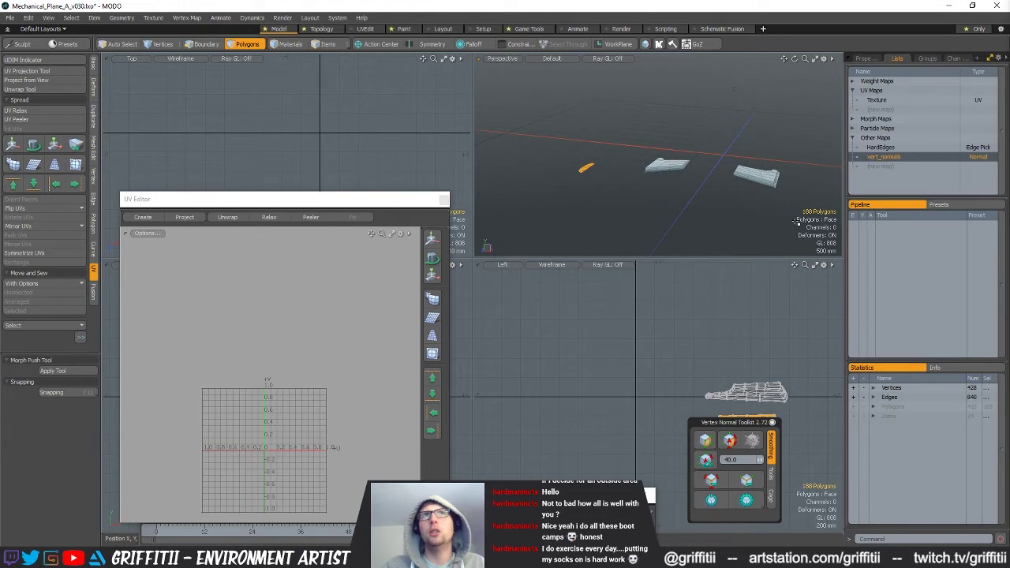
key("ctrl+z")
key("ctrl+z")
key("ctrl+z")
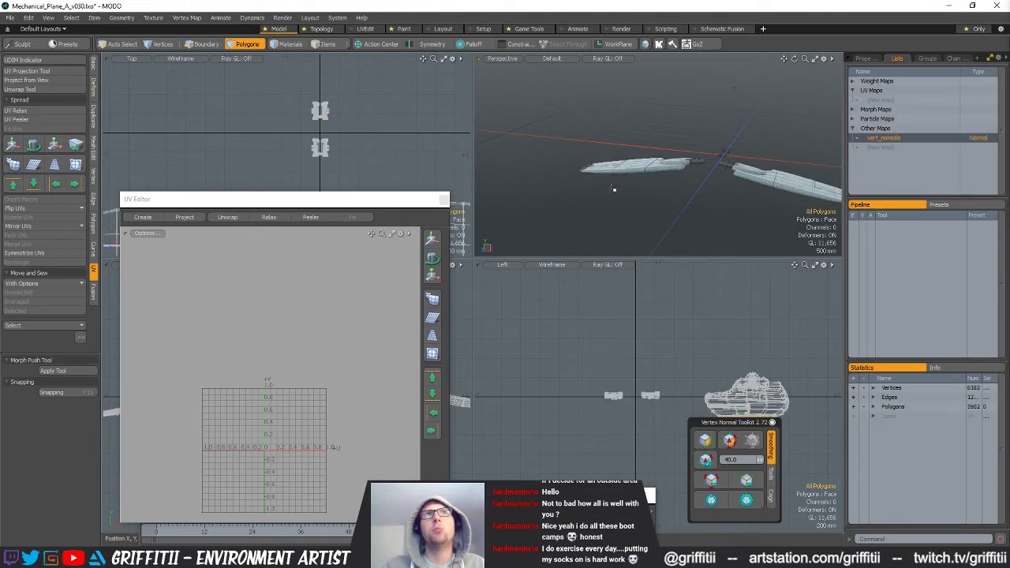
Select one wingtip piece of the high-poly wing, hide everything else and fit the view to it.
scroll(680, 193, "up", 5)
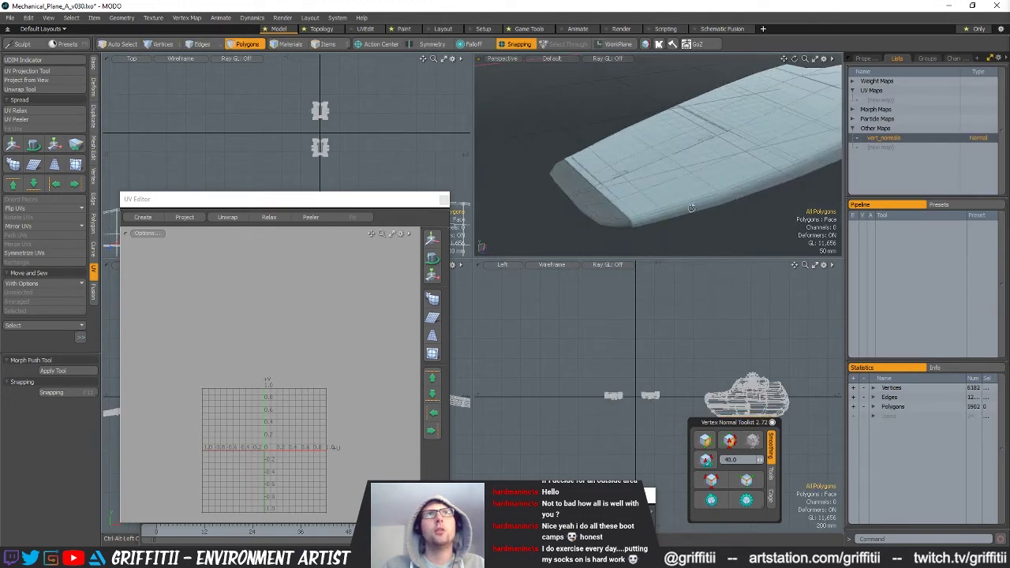
double_click(599, 209)
key("shift+h")
left_click_drag(691, 200, 670, 173, "alt")
key("shift+a")
scroll(767, 157, "up", 5)
scroll(817, 151, "down", 4)
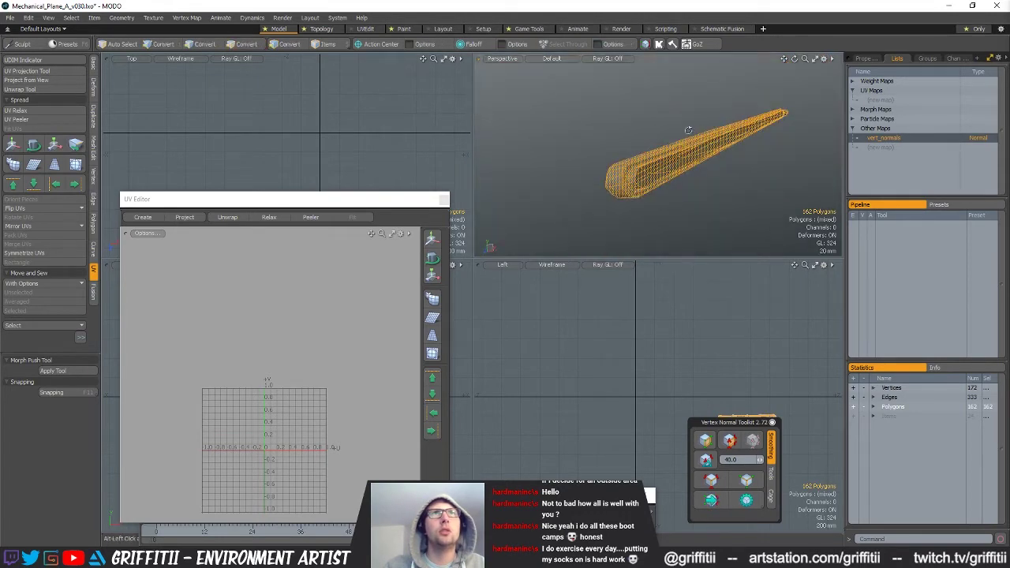
Copy both wingtip pieces from the low-poly wing mesh and paste them into an empty mesh.
scroll(779, 153, "up", 5)
left_click_drag(779, 154, 798, 152, "ctrl+alt")
key("Escape")
left_click_drag(690, 202, 565, 193, "alt")
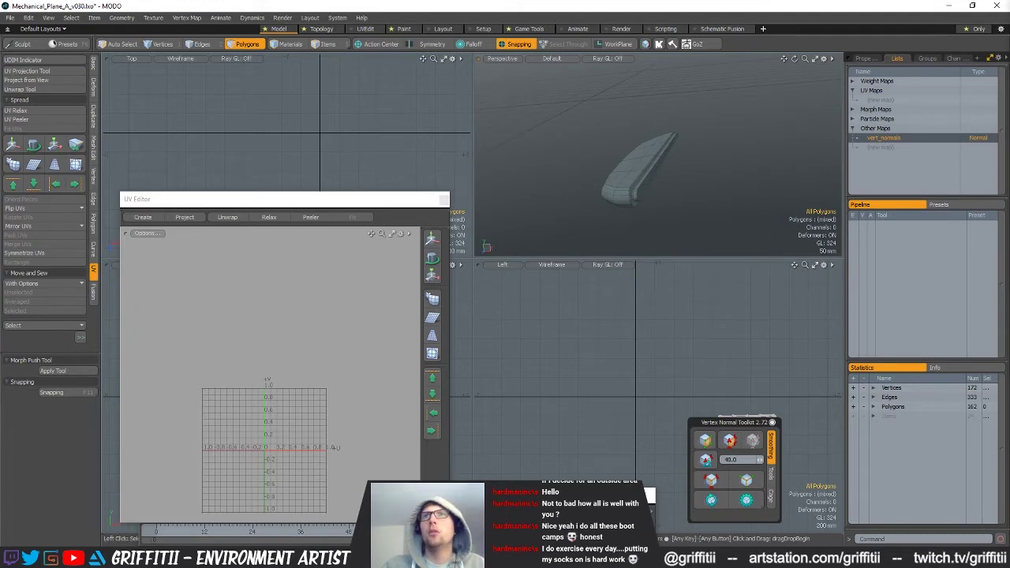
left_click(585, 517)
left_click(584, 517)
double_click(627, 172)
left_click_drag(740, 227, 467, 182, "ctrl+alt")
left_click_drag(749, 415, 697, 385, "alt+shift")
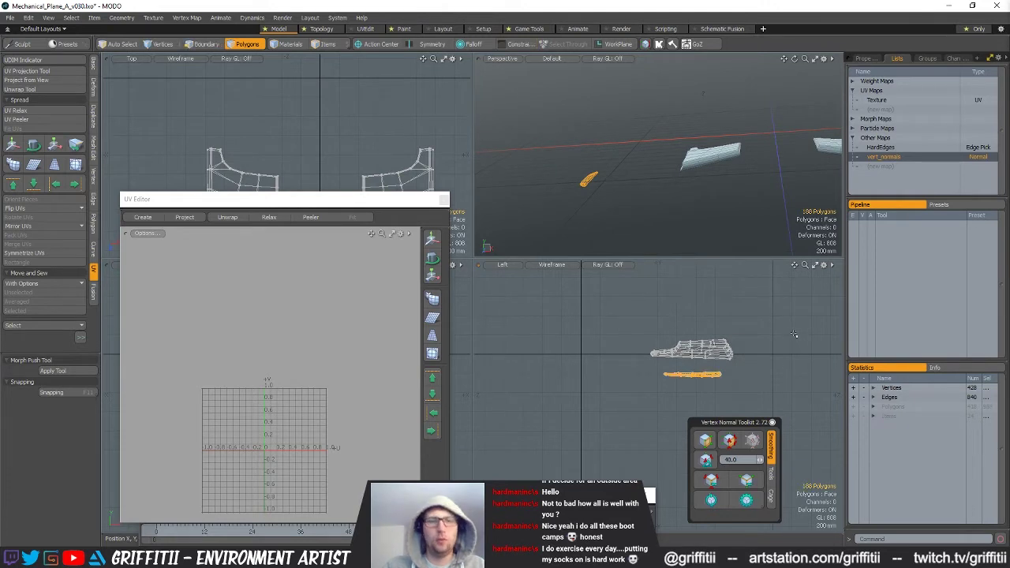
left_click(580, 519)
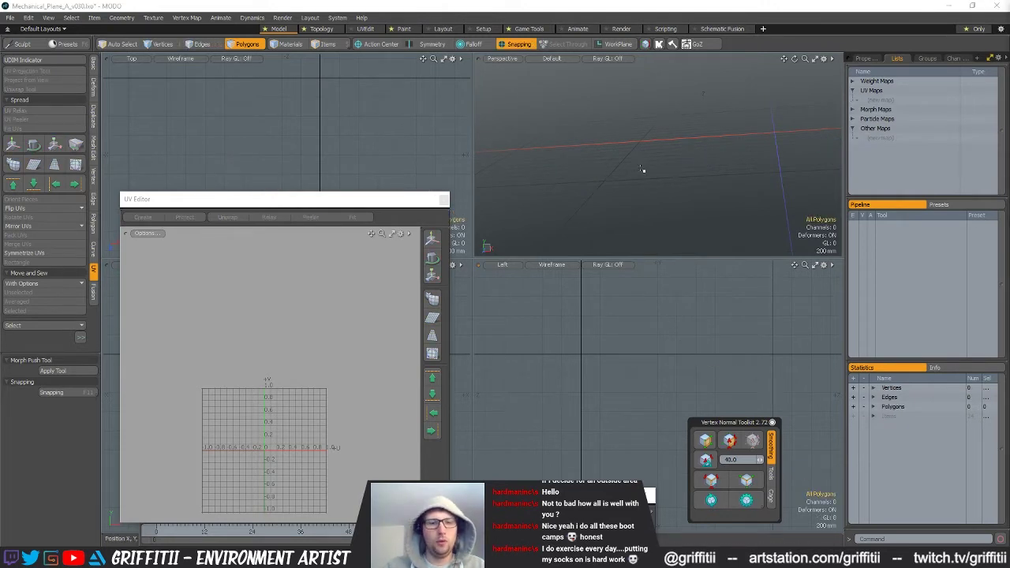
key("ctrl+v")
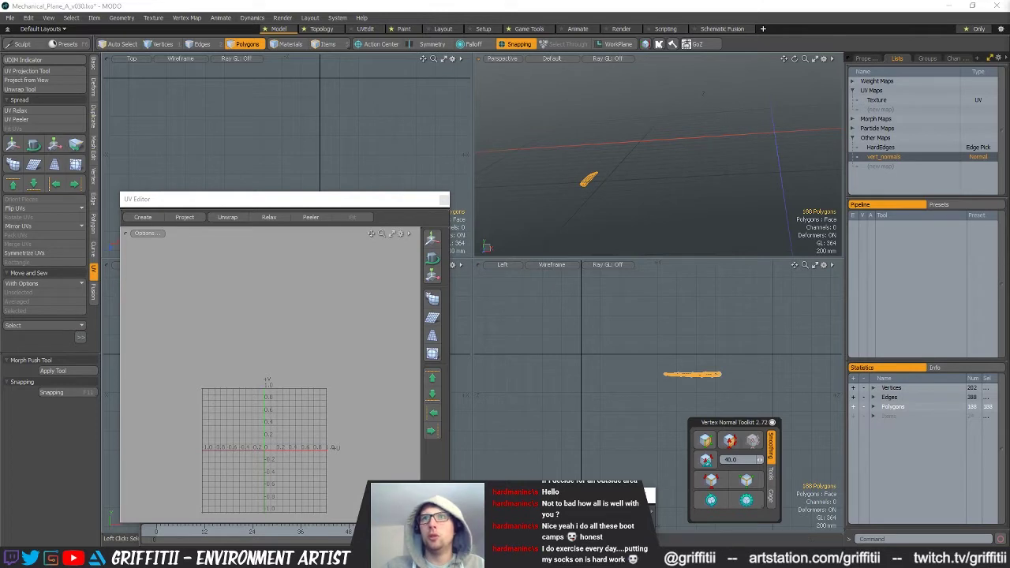
With snapping off, bevel the edge loops around the rim and inner recess of the pasted wingtips.
left_click_drag(734, 152, 675, 180, "alt")
scroll(657, 180, "up", 6)
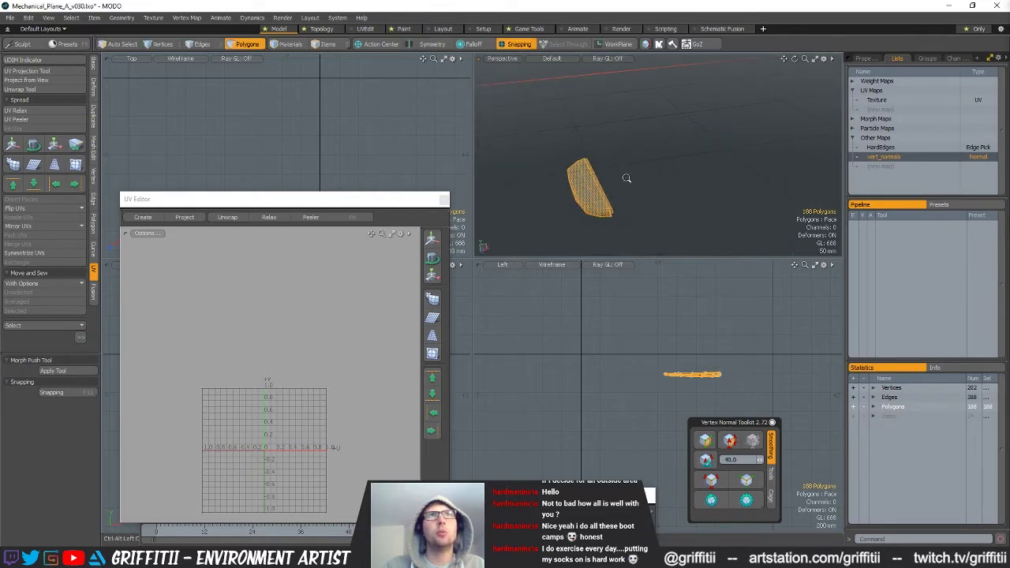
left_click_drag(589, 203, 352, 142, "alt")
key("a")
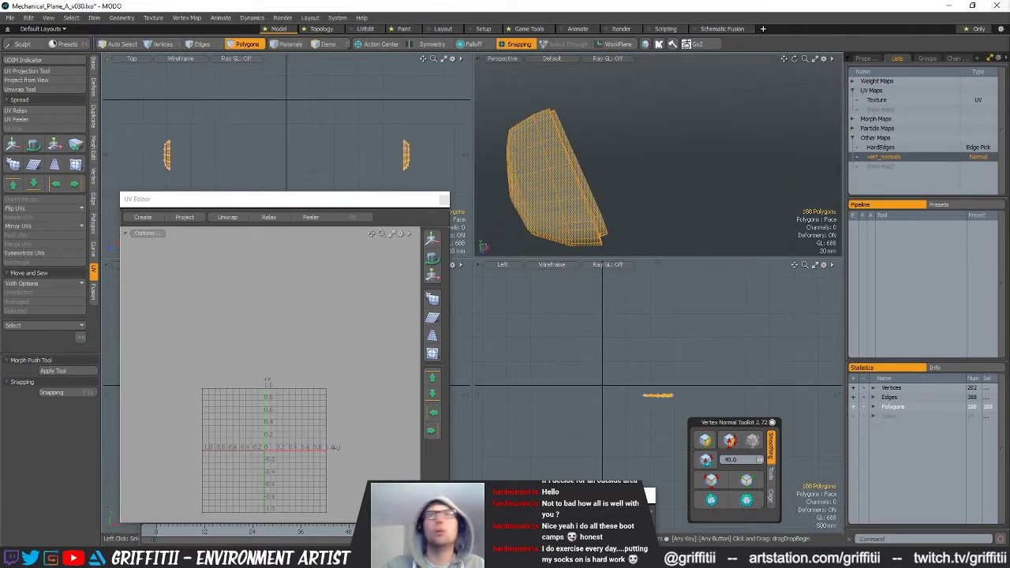
left_click_drag(629, 183, 573, 191, "alt")
left_click_drag(572, 191, 596, 145, "ctrl+alt")
key("2")
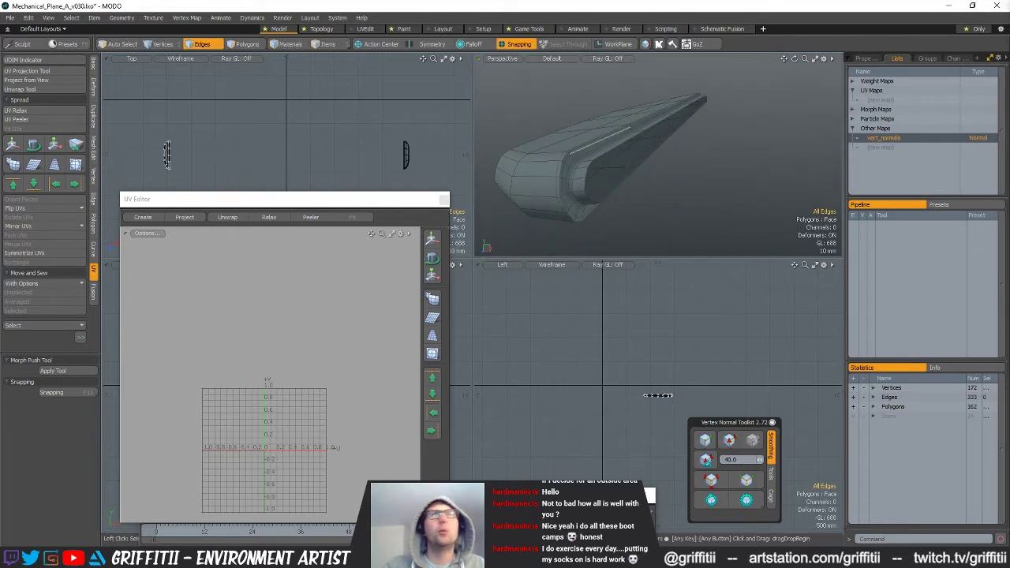
double_click(592, 140)
left_click_drag(676, 189, 655, 195, "alt")
double_click(594, 164, "shift")
left_click_drag(594, 163, 468, 143, "ctrl+alt")
left_click_drag(829, 189, 641, 206, "alt+shift")
left_click_drag(641, 206, 705, 191, "ctrl+alt")
double_click(633, 173, "shift")
double_click(627, 187, "shift")
left_click_drag(792, 129, 691, 165, "ctrl+alt")
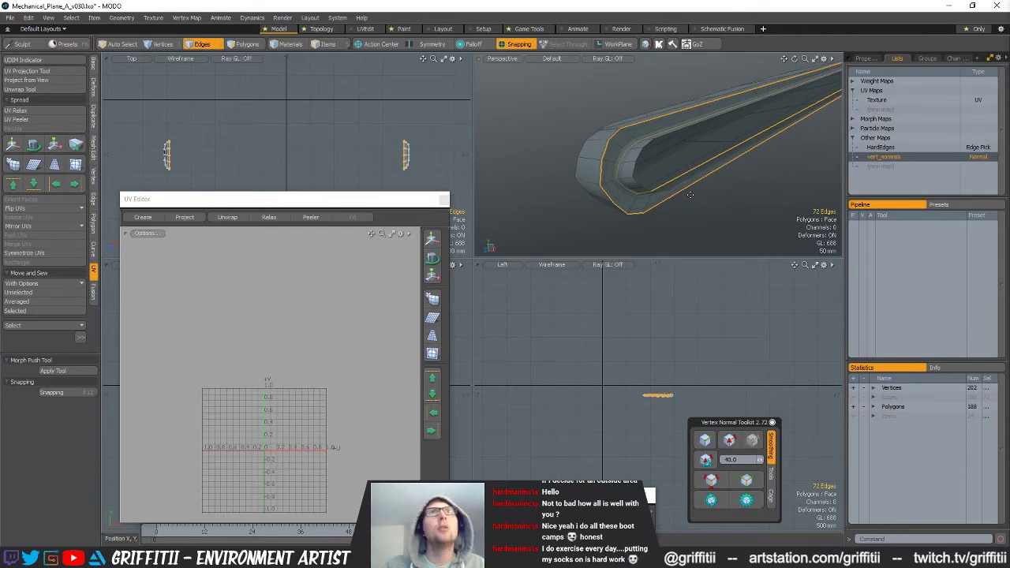
key("b")
key("x")
left_click_drag(662, 178, 628, 185)
key("space")
left_click(772, 216)
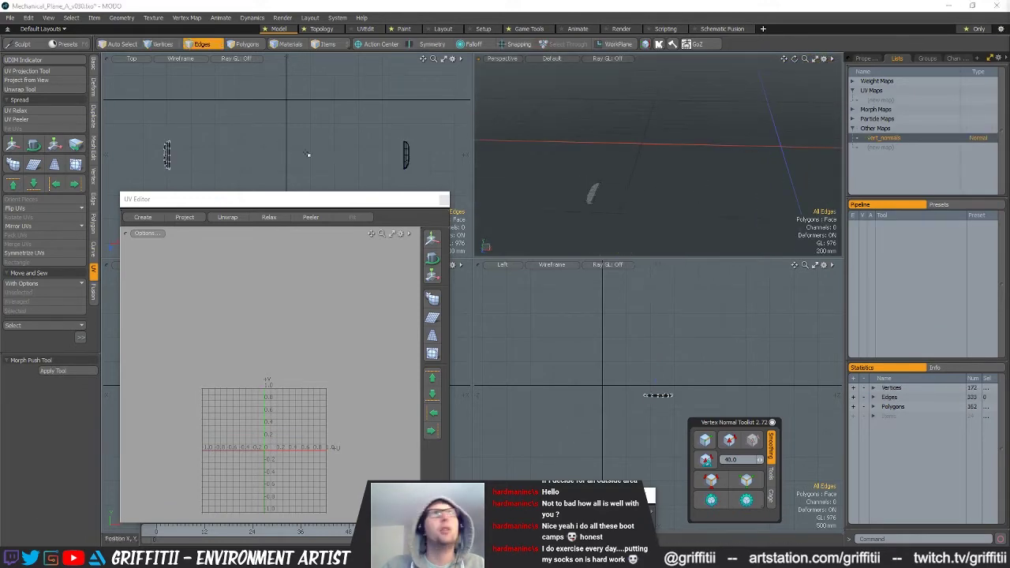
Delete the original wingtip polygons from the high-poly wing mesh and unhide the rest of the wing.
key("3")
key("bracketleft")
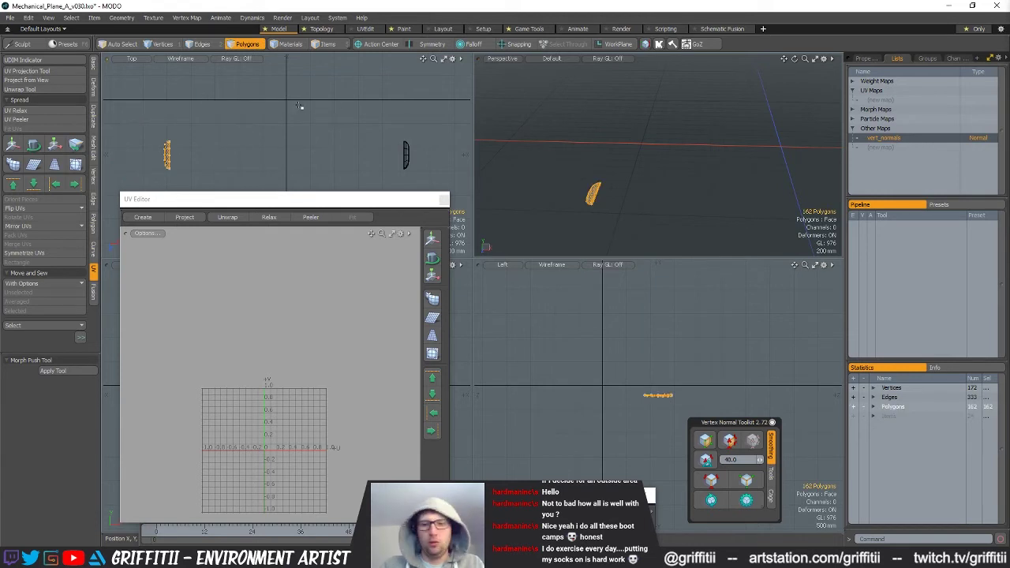
key("u")
mouse_move(404, 122)
right_mouse_down("shift")
mouse_move(532, 160)
mouse_move(466, 120)
right_mouse_up("shift")
left_click(460, 118)
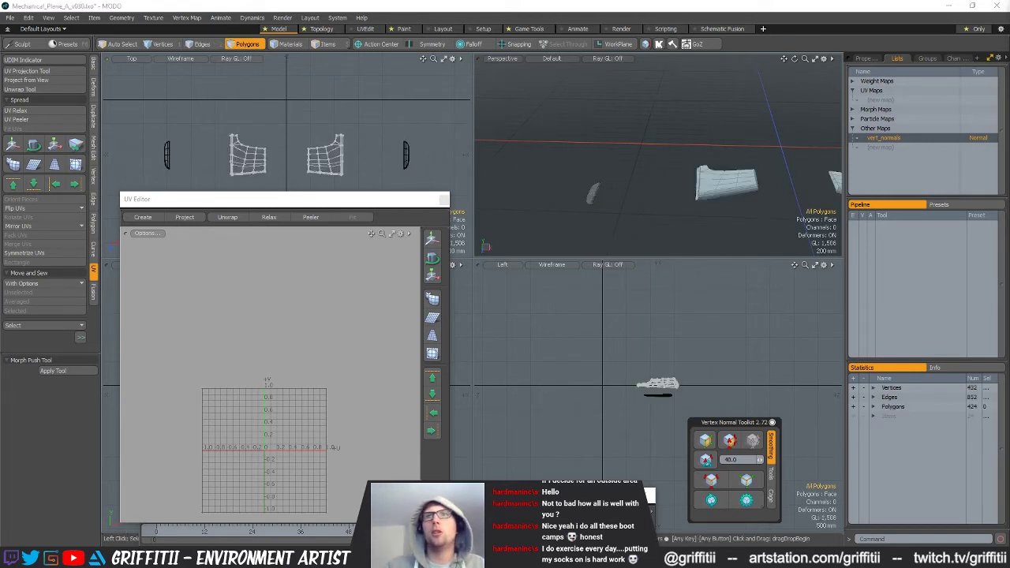
Move the bevelled wingtips out of their temporary mesh into the high-poly wing mesh.
key("Page_Down")
mouse_move(254, 104)
right_mouse_down()
mouse_move(379, 212)
mouse_move(427, 48)
right_mouse_up()
key("Delete")
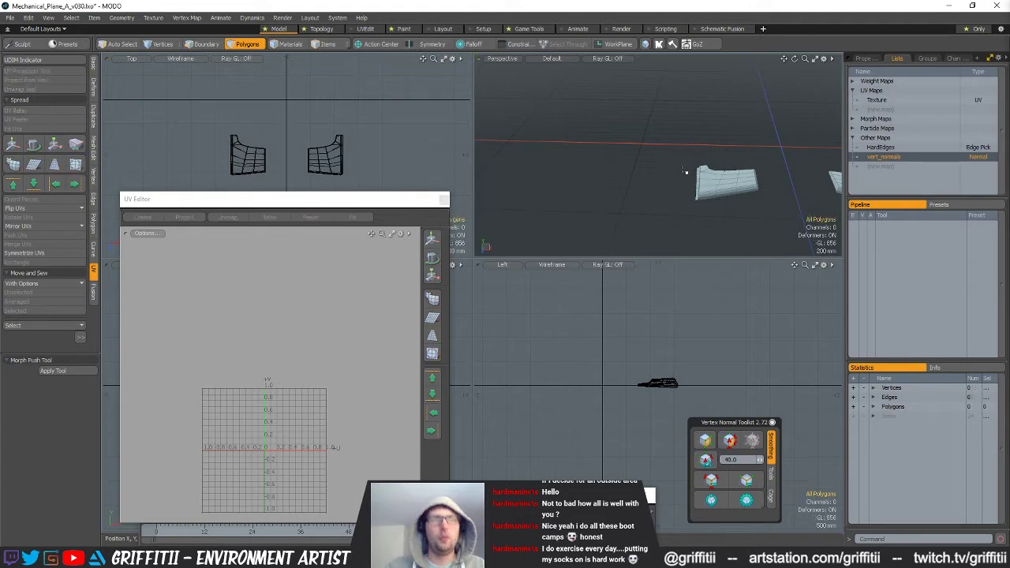
key("Page_Up")
key("ctrl+v")
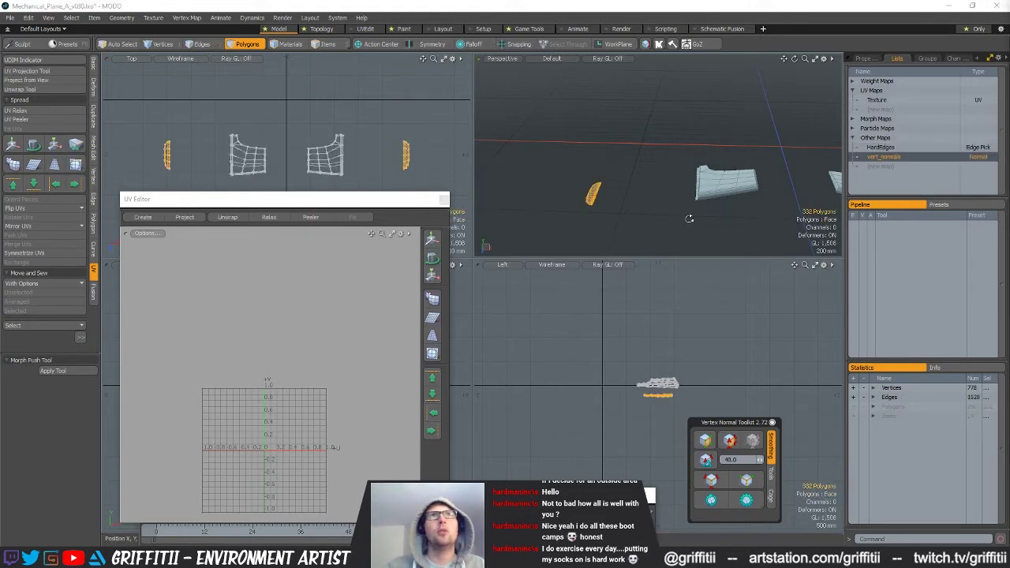
Try subdividing all the wing meshes with the SDS Subdivide method.
left_click(689, 219)
left_click_drag(690, 219, 734, 241, "alt")
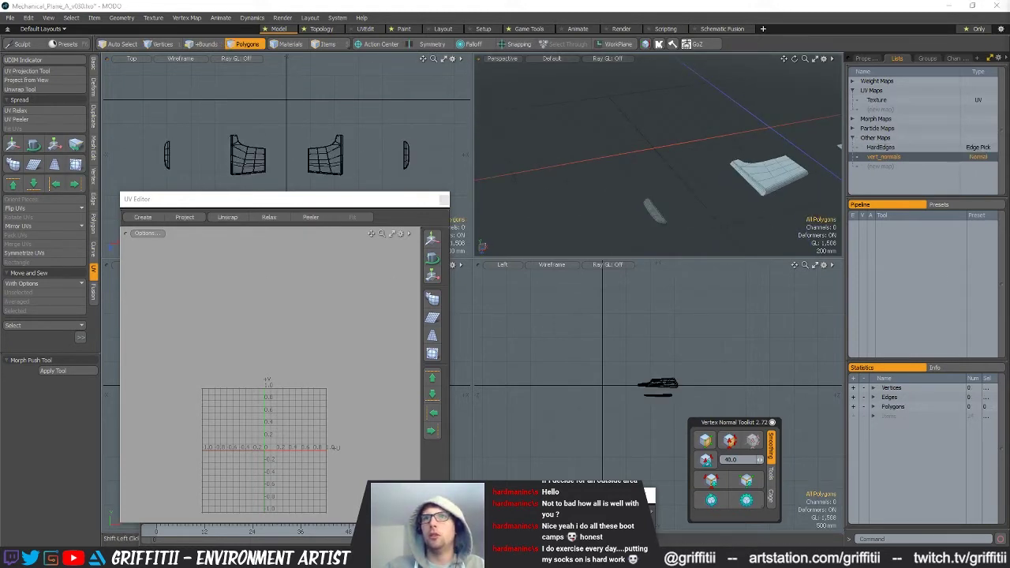
left_click_drag(770, 235, 718, 219, "alt+shift")
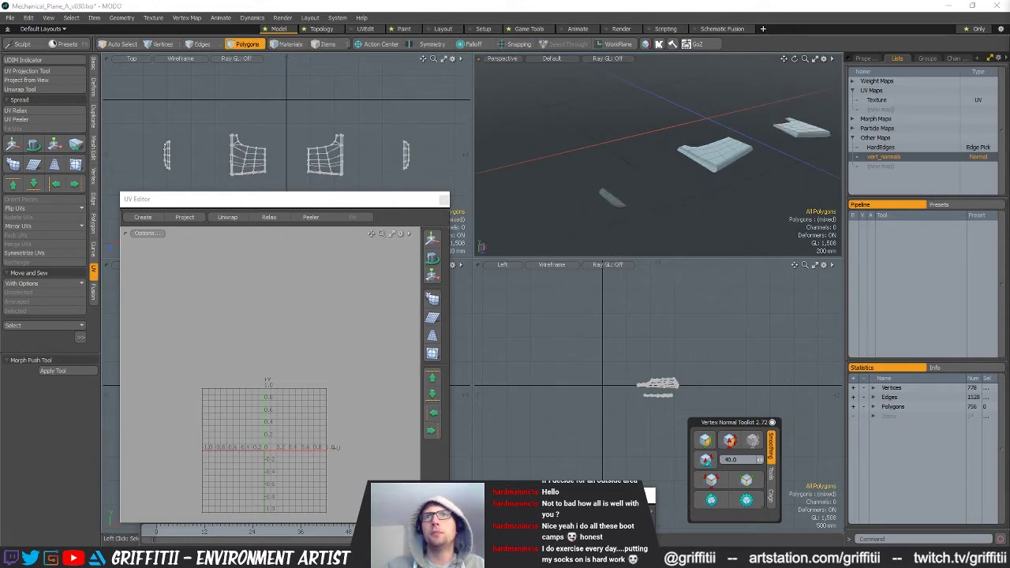
left_click_drag(702, 179, 711, 192, "alt+shift")
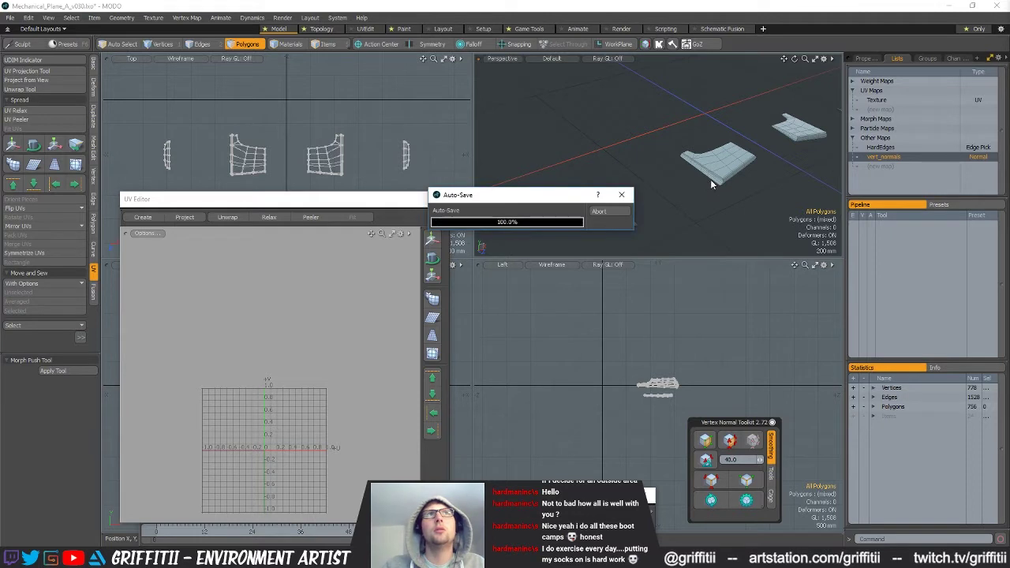
mouse_move(711, 180)
left_mouse_down("alt+shift")
mouse_move(745, 180)
mouse_move(709, 193)
left_mouse_up("alt+shift")
middle_click_drag(740, 170, 760, 167)
key("shift+d")
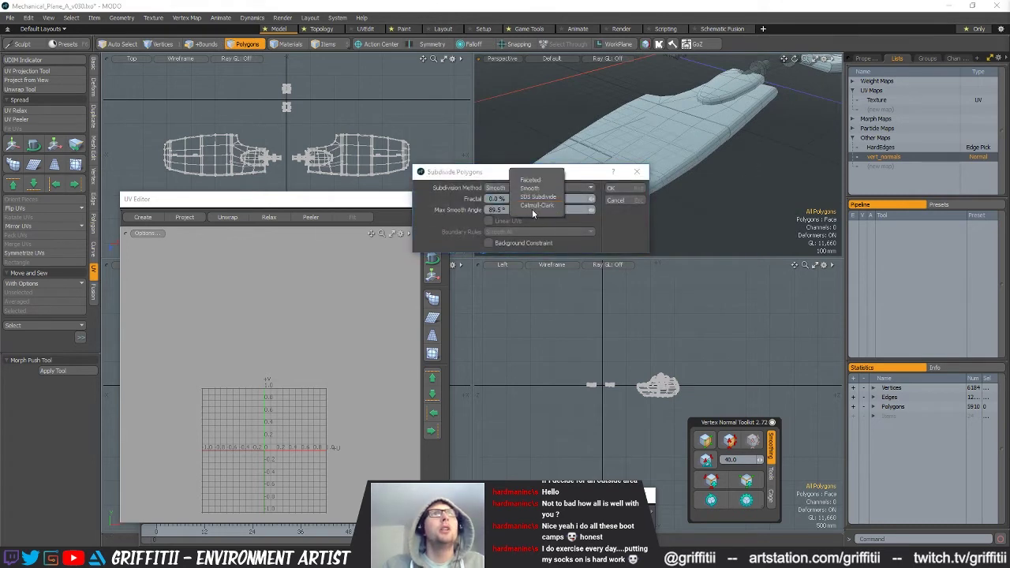
left_click(537, 197)
left_click(613, 189)
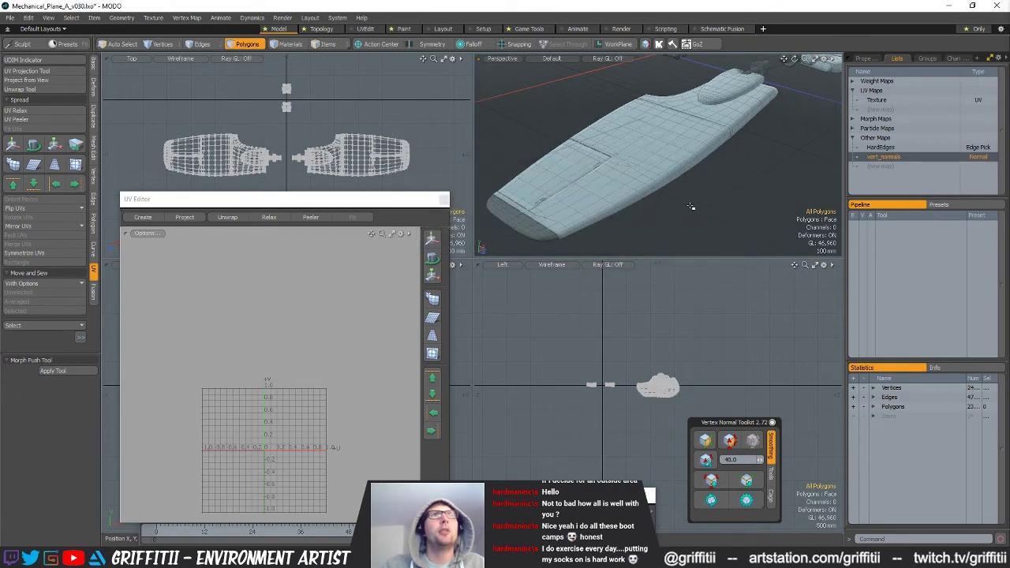
Subdivide the wing meshes again, check the panel seams up close, and undo the subdivisions.
key("shift+d")
left_click(536, 188)
left_click(534, 180)
left_click(612, 188)
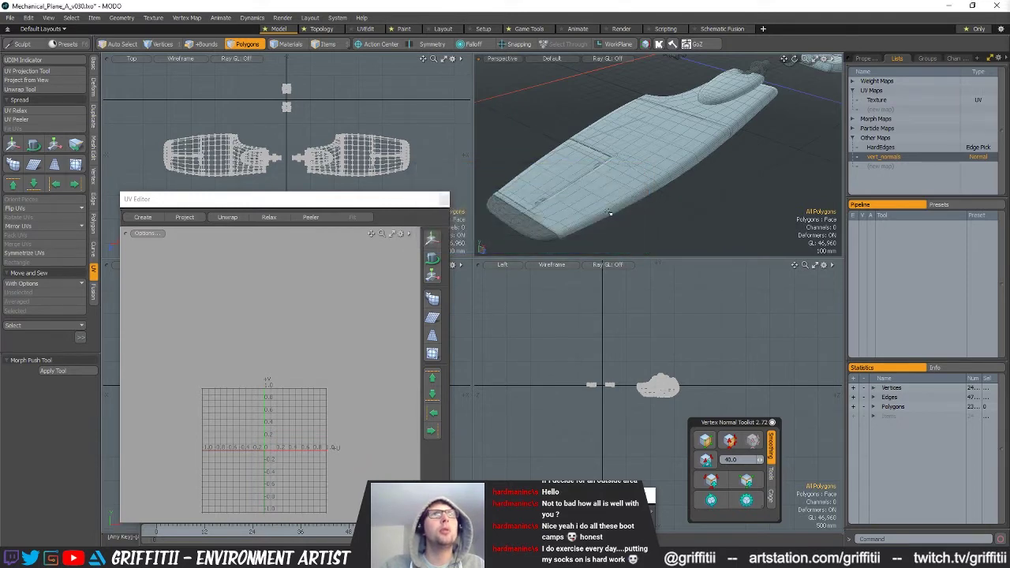
key("d")
left_click_drag(500, 237, 715, 113, "ctrl+alt")
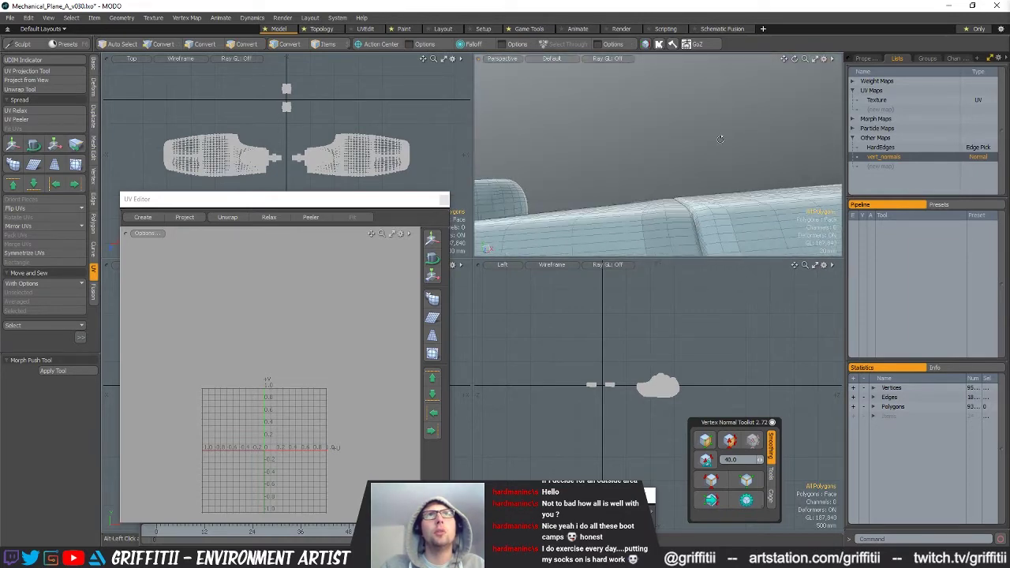
left_click_drag(654, 194, 830, 168, "alt")
left_click_drag(685, 136, 769, 212, "ctrl+alt")
key("Tab")
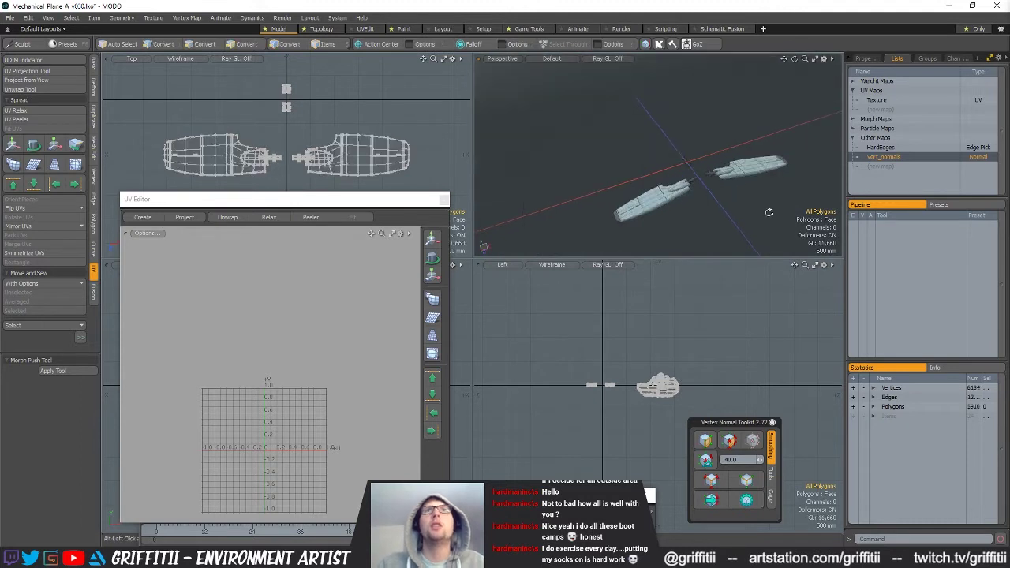
Delete the HardEdges, vert_normals and Texture vertex maps from the wing meshes.
right_click(890, 150)
left_click(887, 156)
right_click(886, 149)
left_click(878, 101)
right_click(878, 100)
left_click(878, 110)
Try subdividing the wing meshes without their vertex maps, check the surface, and undo the subdivision.
left_click_drag(734, 182, 552, 207, "alt")
key("shift+d")
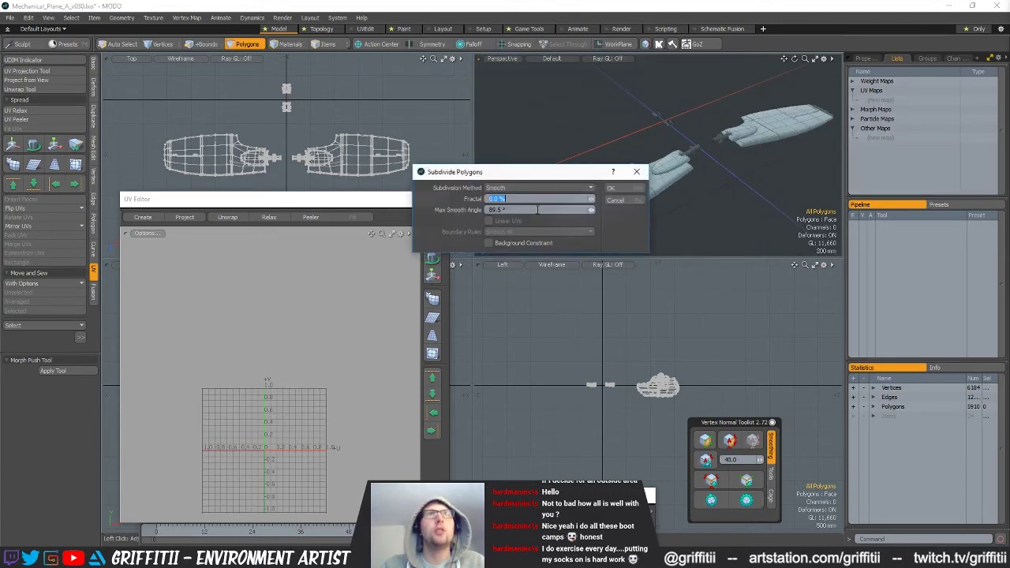
left_click(540, 187)
left_click(551, 193)
left_click(612, 189)
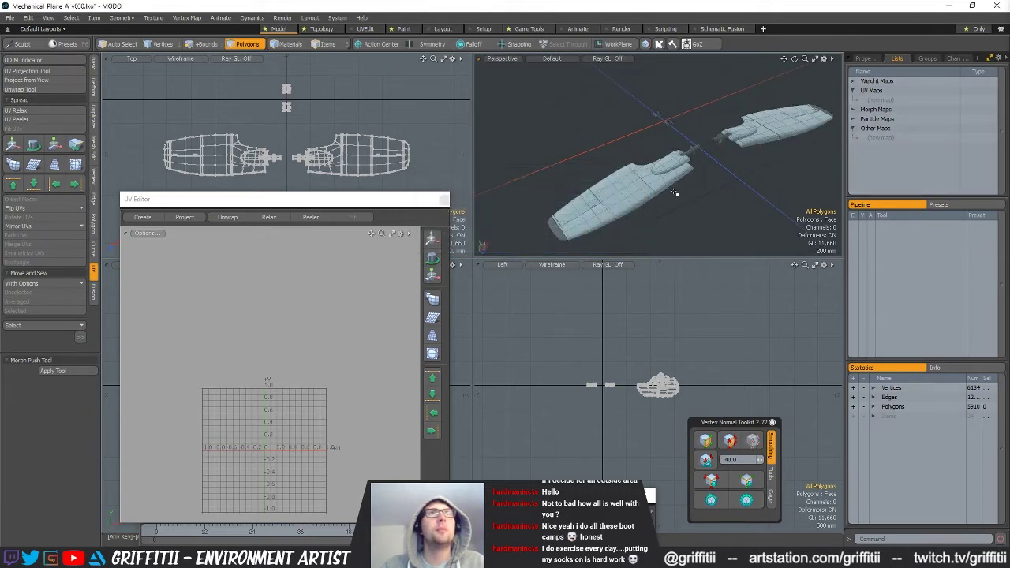
key("shift+d")
left_click(557, 190)
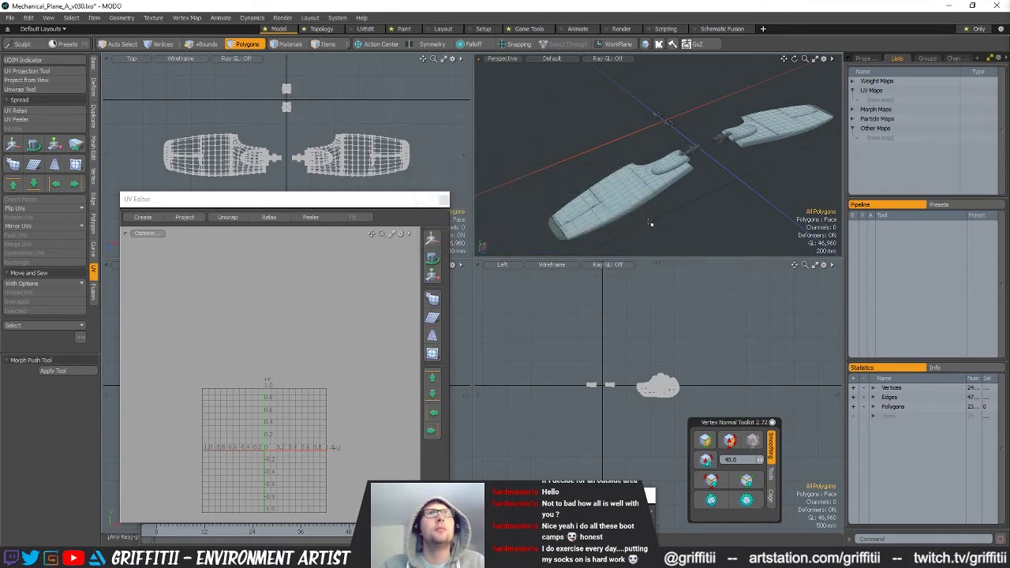
left_click_drag(726, 200, 650, 223, "alt")
key("ctrl+z")
key("ctrl+z")
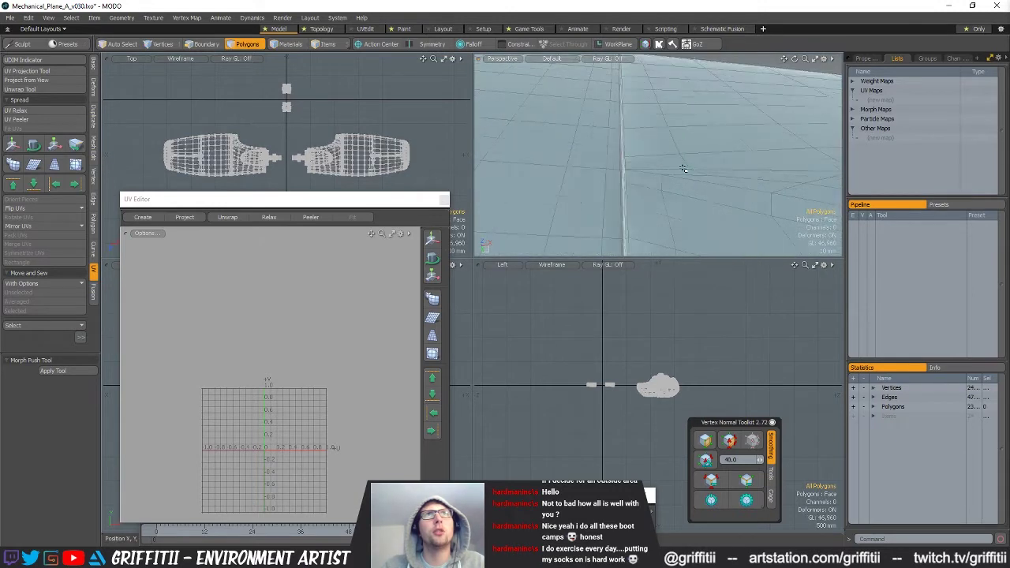
Slice a new edge into the wing surface beside the cutout corner with Edge Slice and remove the redundant edges there.
left_click_drag(656, 165, 685, 195, "alt")
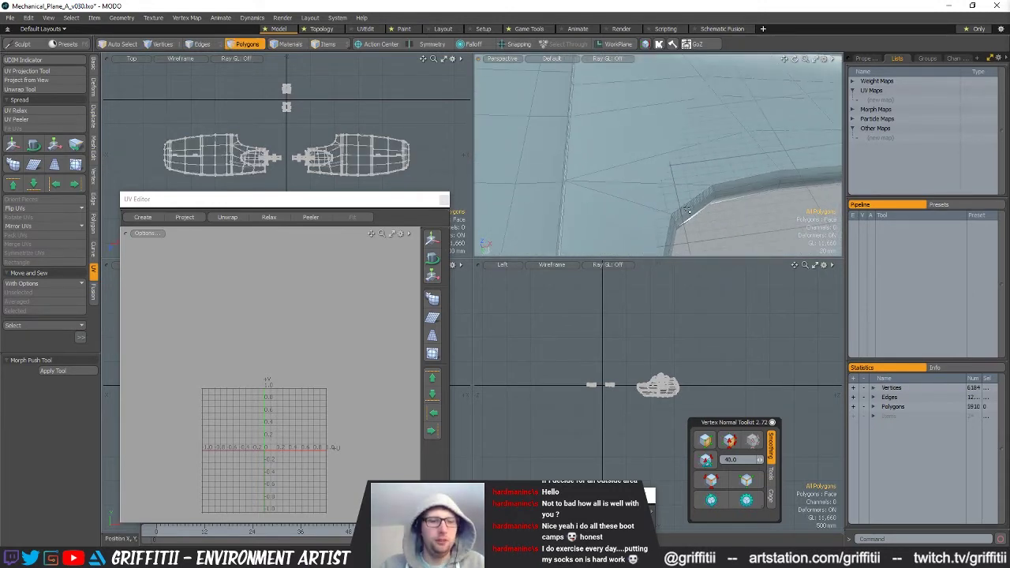
key("alt+c")
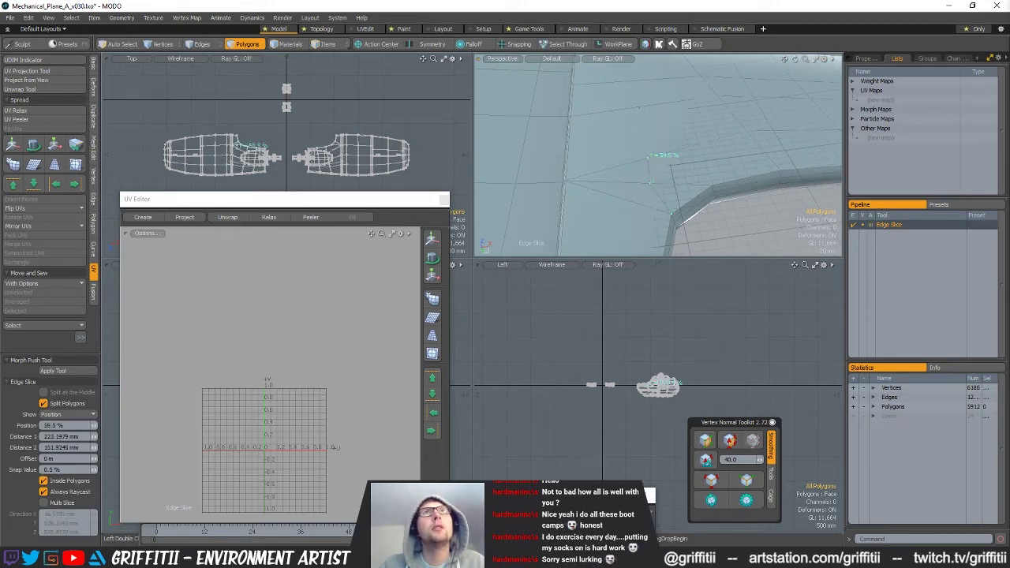
key("space")
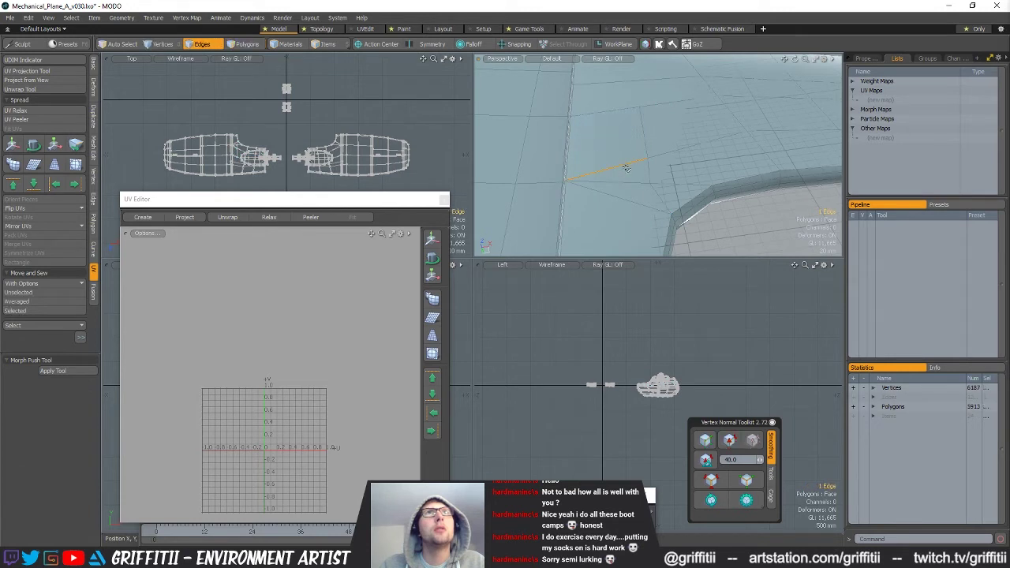
left_click_drag(724, 200, 687, 133, "alt+shift")
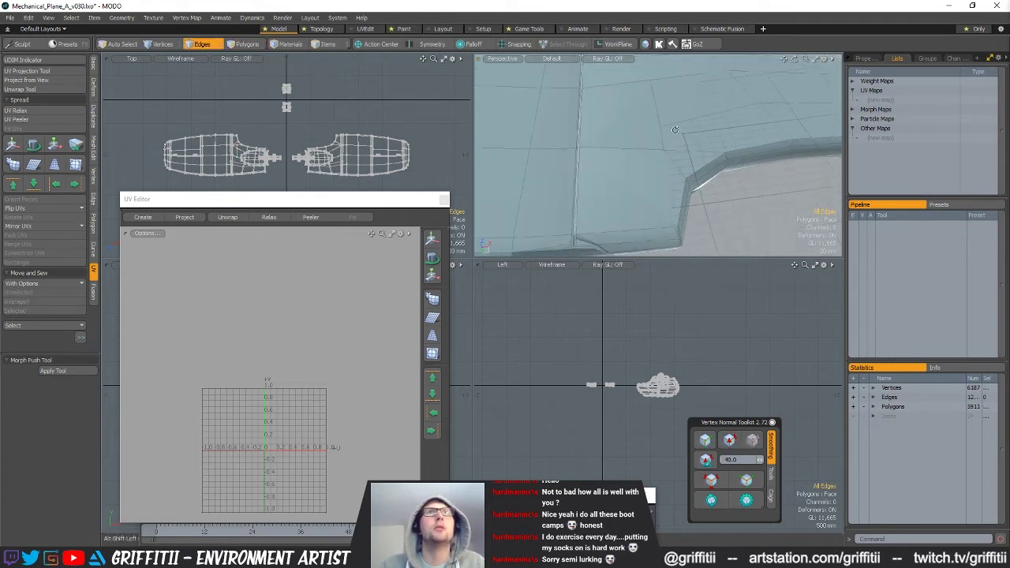
left_click_drag(746, 195, 733, 176, "alt")
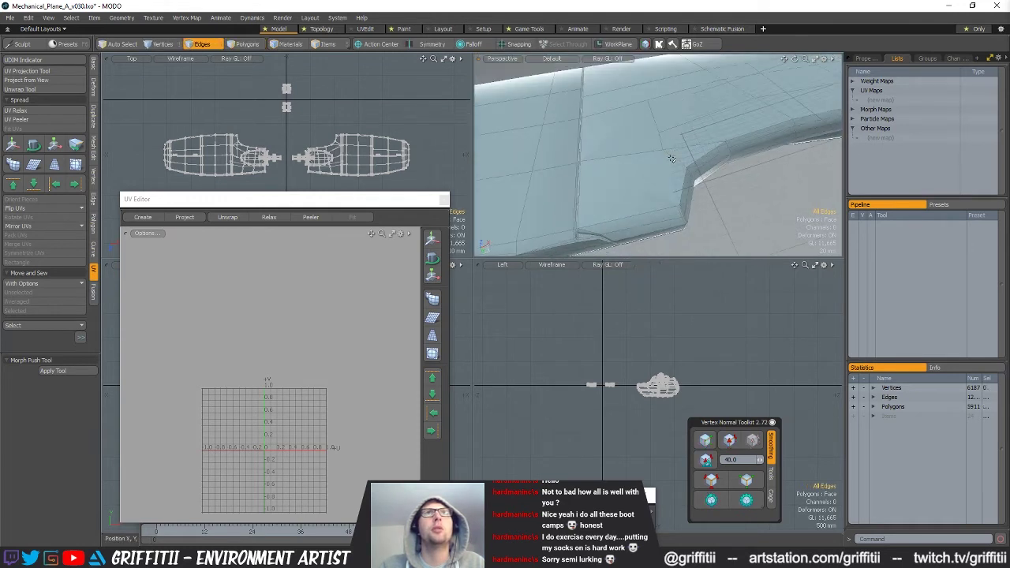
left_click_drag(666, 143, 698, 177, "alt")
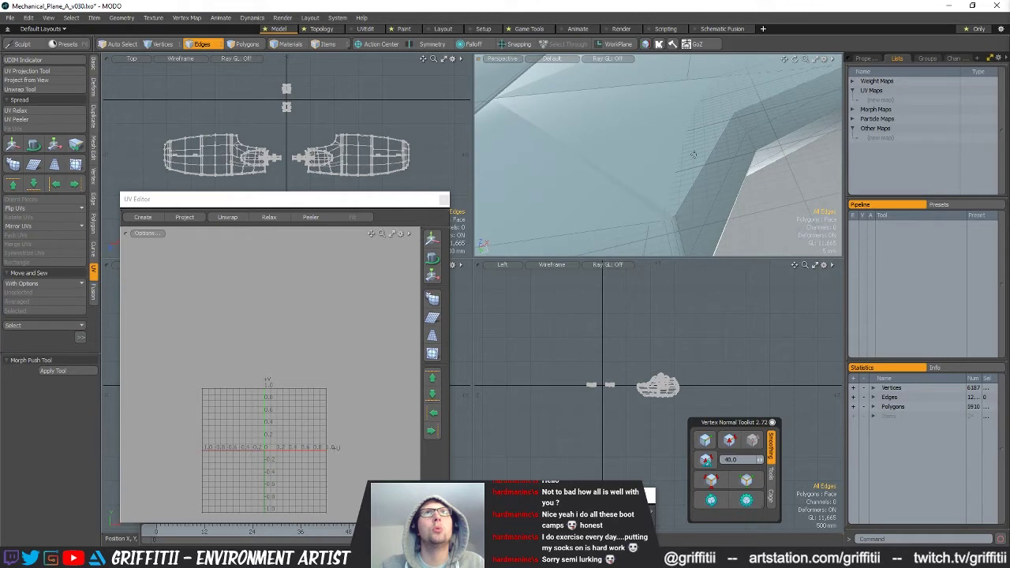
Slice further edges from the cutout's corner vertices into the surrounding wing surface with Edge Slice.
key("alt+c")
left_click(686, 77)
left_click(743, 180)
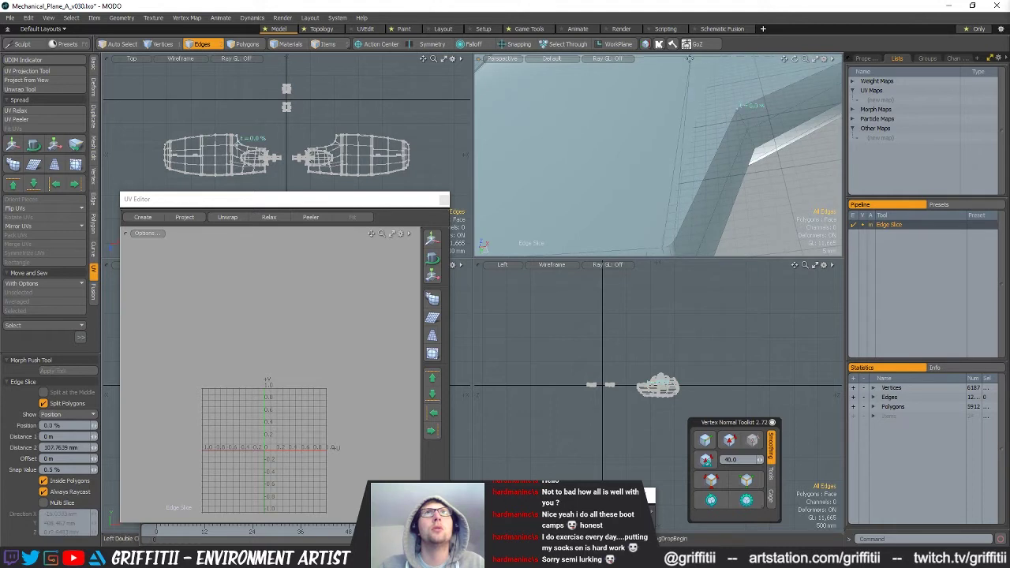
left_click_drag(767, 120, 730, 207, "alt")
key("q")
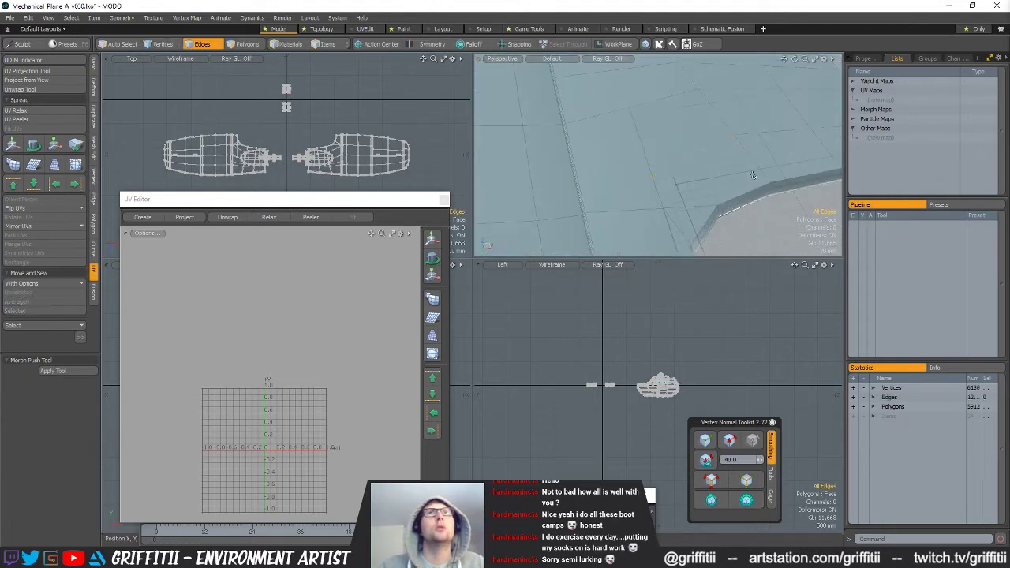
key("alt+c")
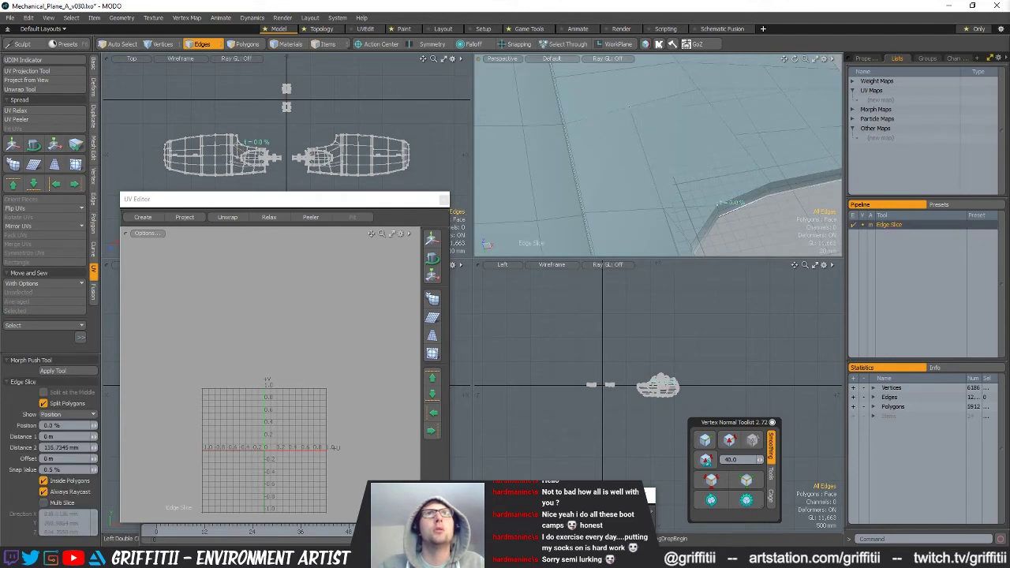
key("q")
left_click_drag(770, 156, 733, 167, "alt")
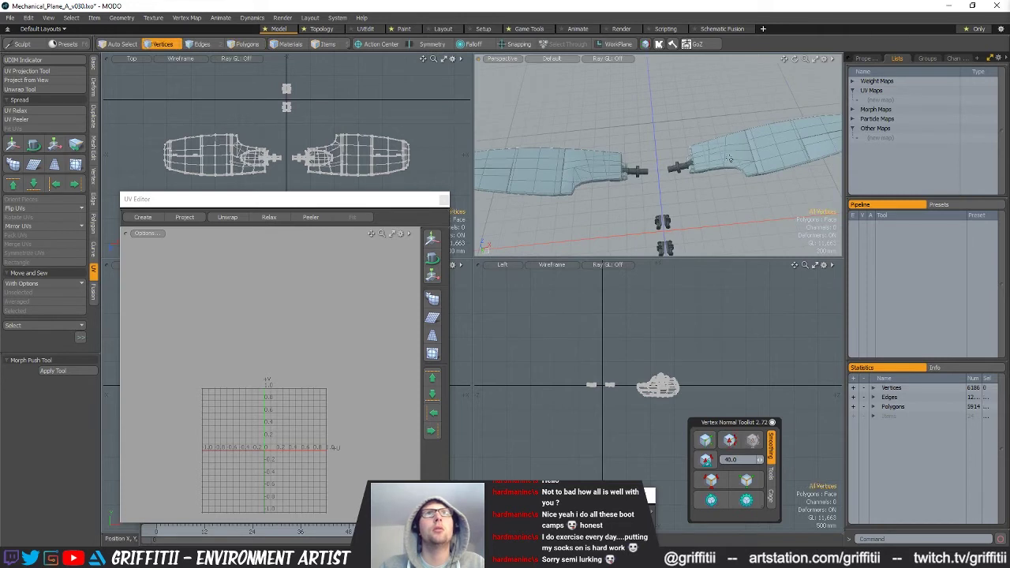
Replace the unedited wing's inner section with a mirrored copy of the opposite, edited section across the X axis.
key("3")
double_click(716, 147)
key("Delete")
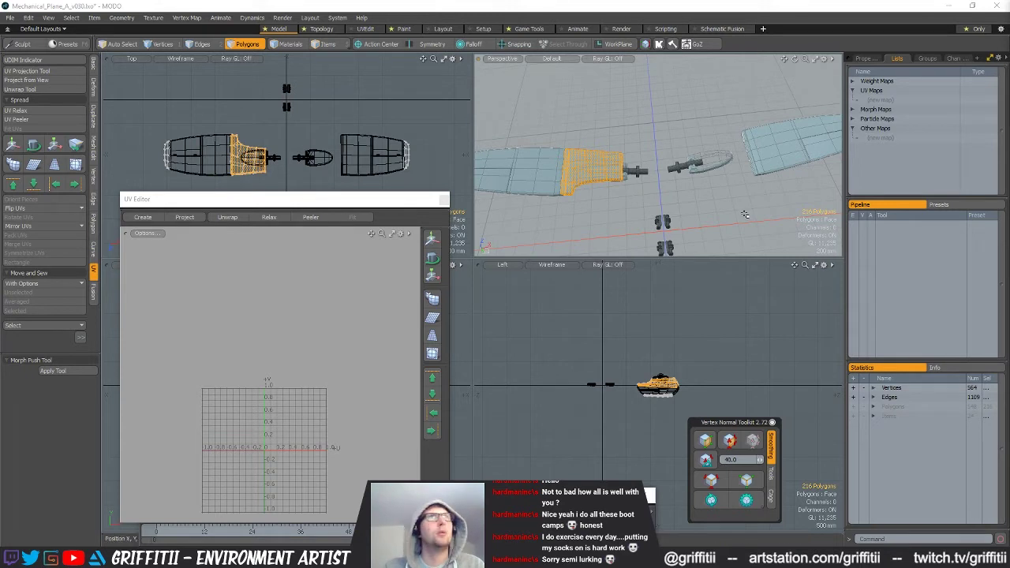
key("shift+v")
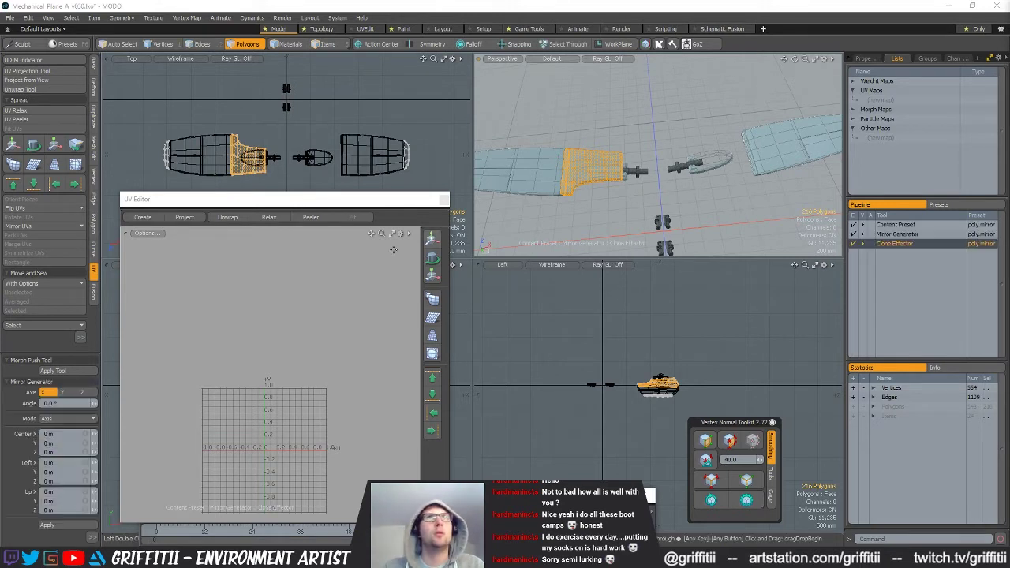
left_click(48, 525)
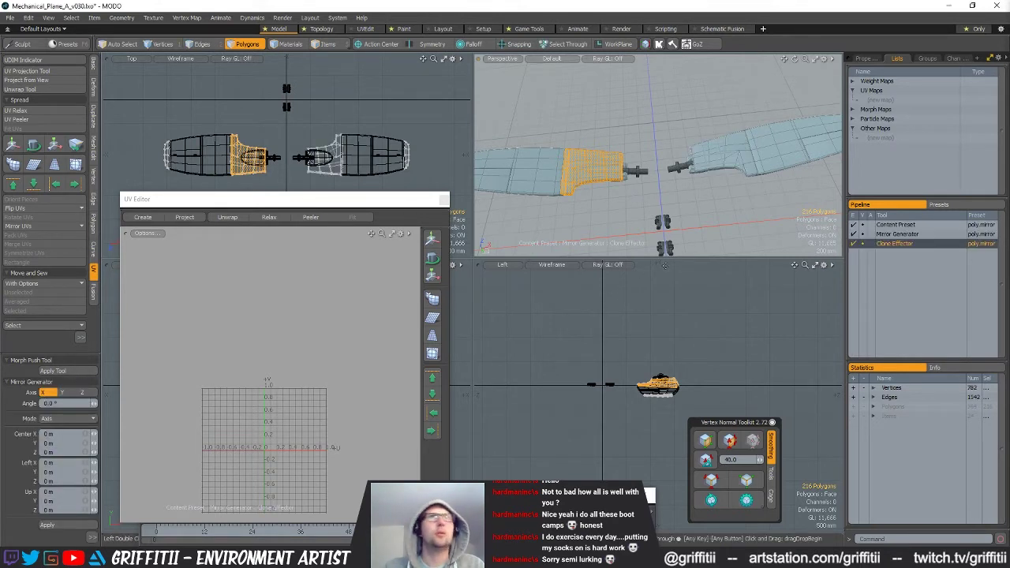
left_click(711, 192)
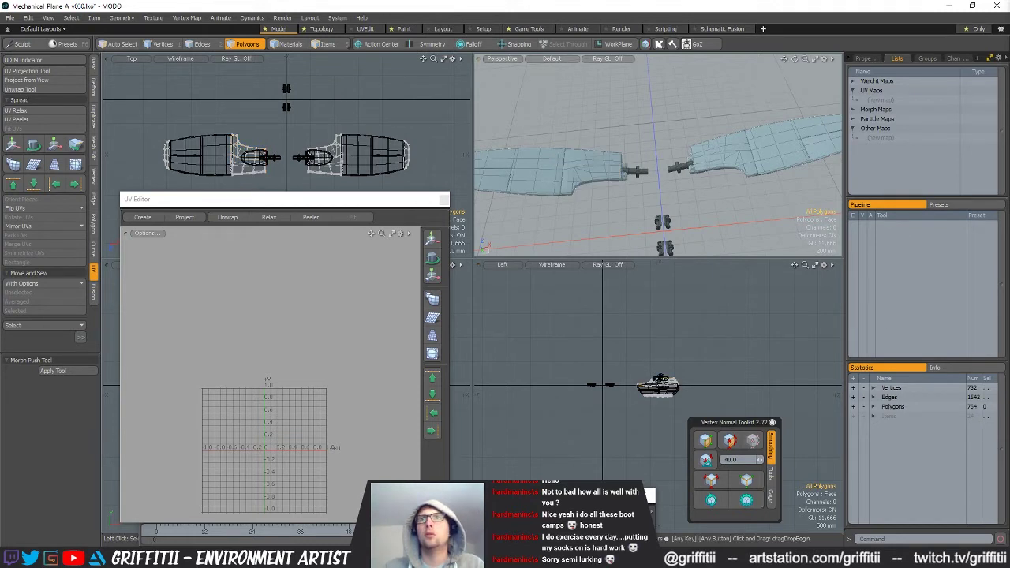
left_click(854, 302, "shift")
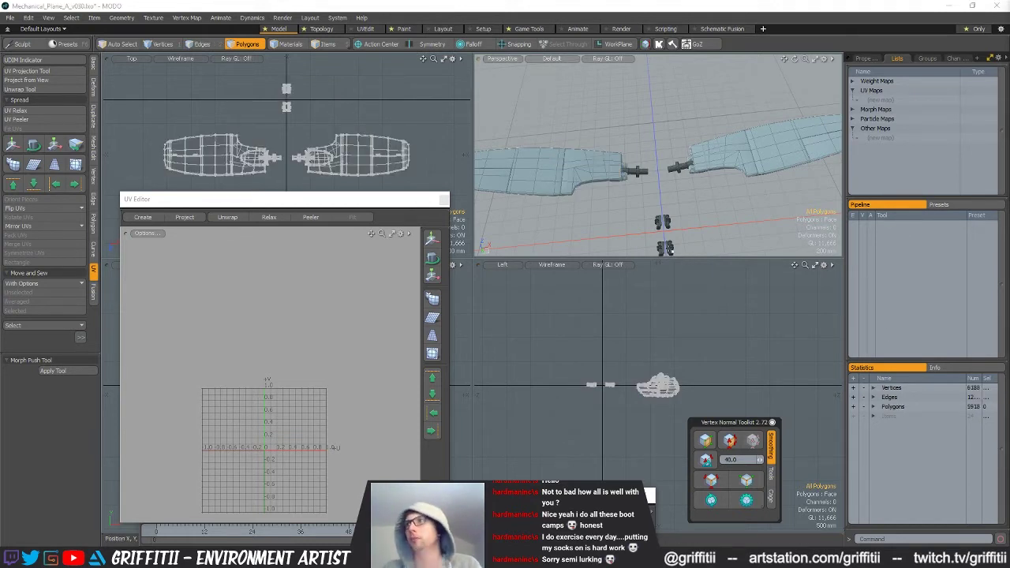
Select the matching corner vertex beside the cutout on both wings and move the pair -1.5 mm in Y.
left_click_drag(699, 154, 705, 202, "alt")
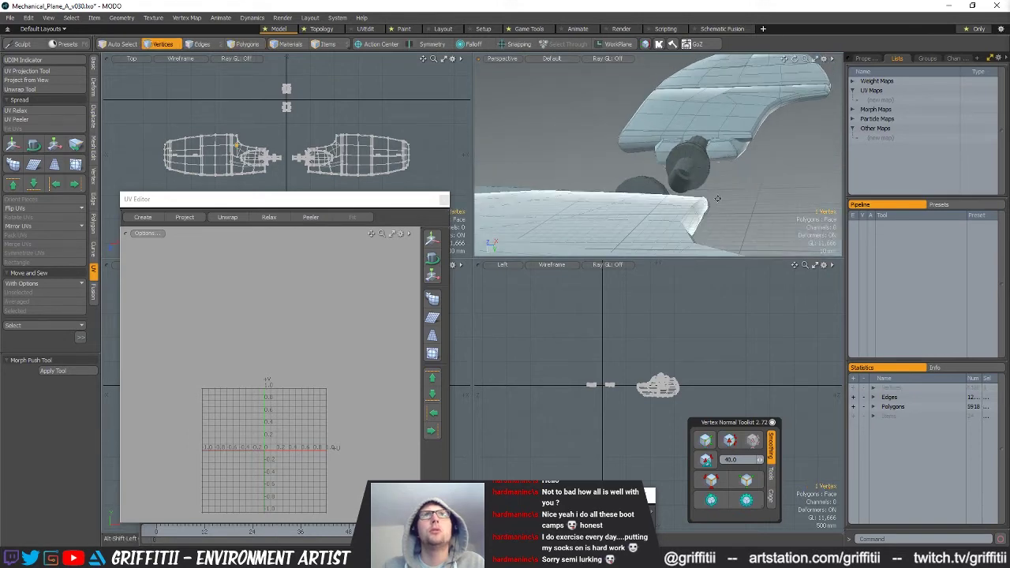
left_click_drag(742, 118, 751, 104, "alt")
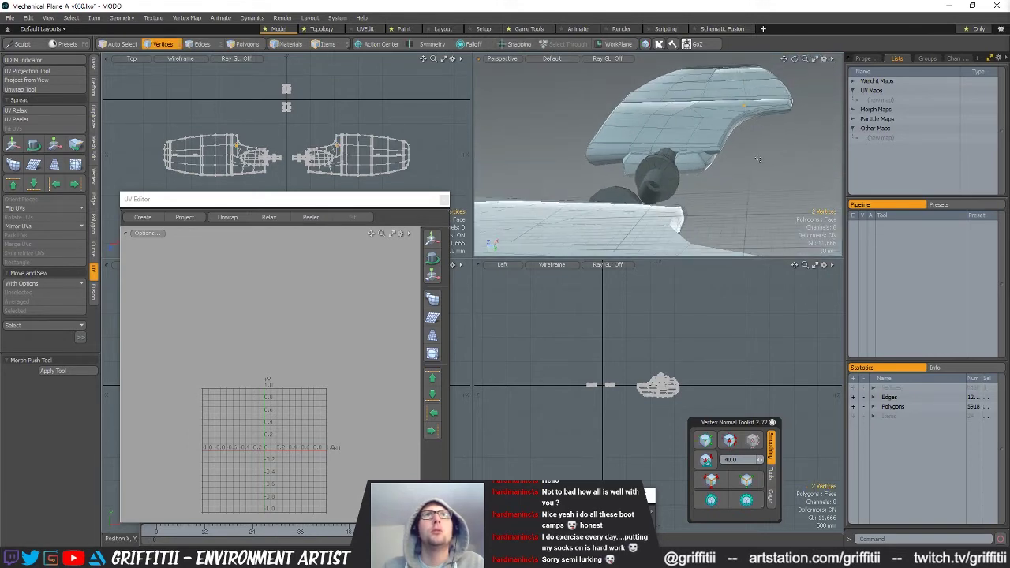
key("w")
left_click_drag(750, 150, 669, 150, "alt")
scroll(714, 150, "up", 5)
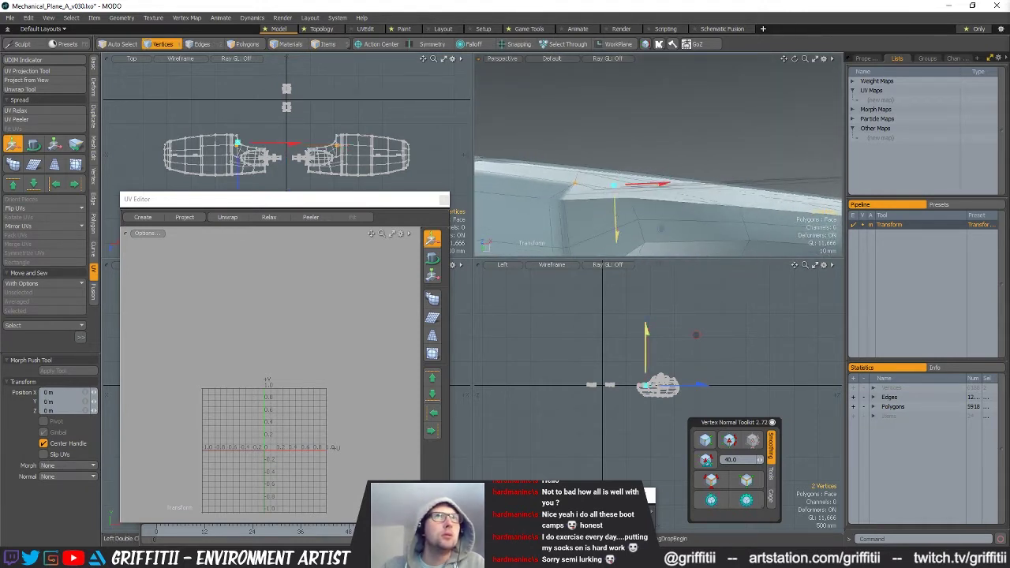
left_click_drag(619, 219, 777, 166, "alt")
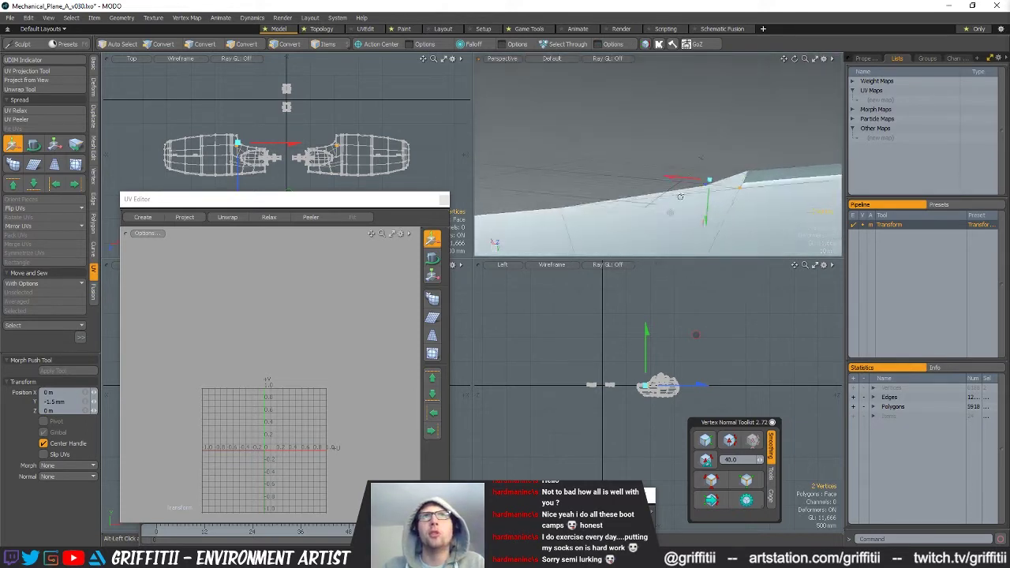
left_click_drag(657, 199, 655, 229, "alt")
scroll(608, 139, "down", 3)
key("q")
left_click(608, 139)
Subdivide the wing meshes twice and inspect the surface around the cutout corners and across both wings.
key("shift+d")
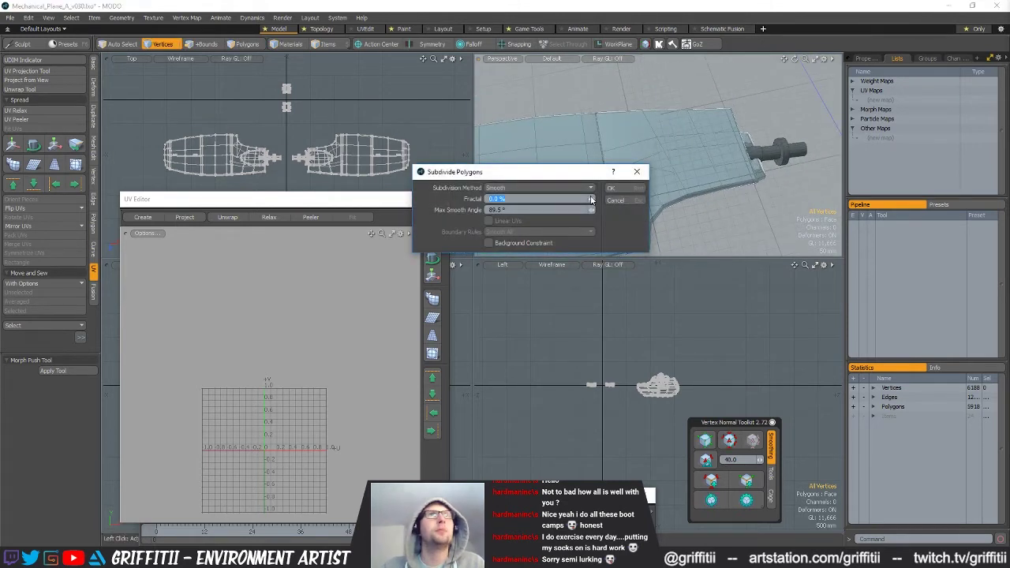
left_click(613, 189)
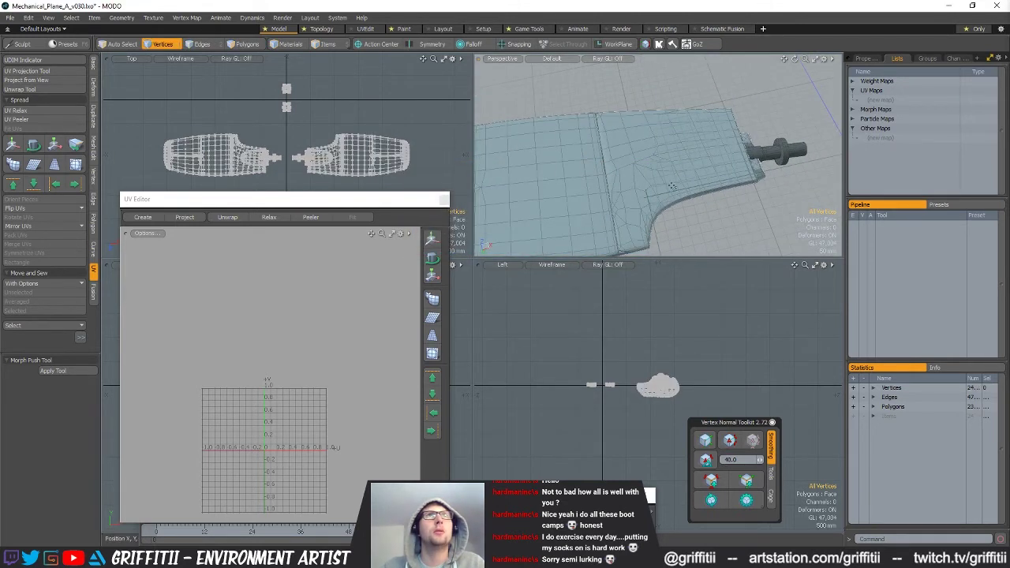
left_click_drag(646, 188, 556, 173, "alt")
key("shift+d")
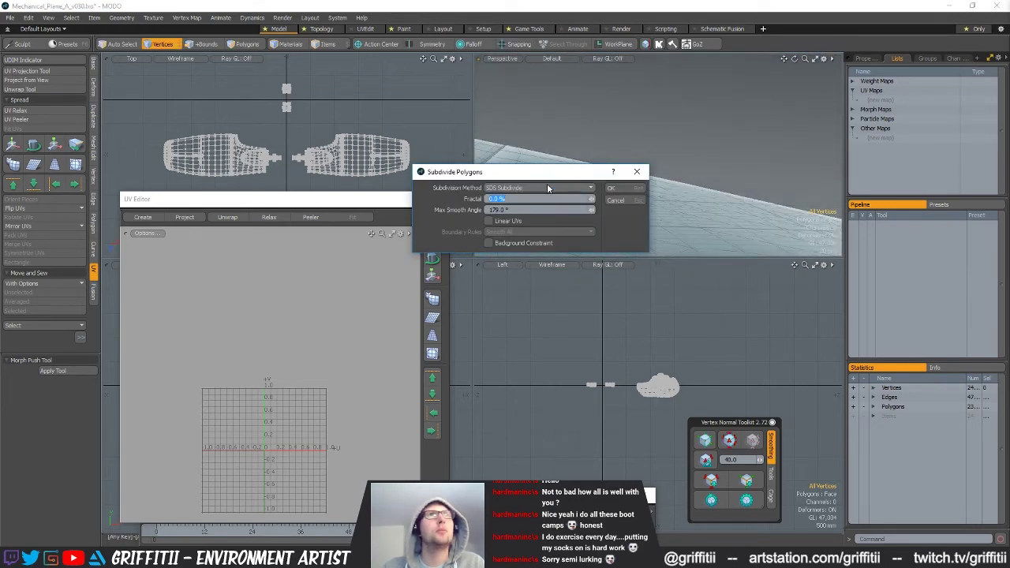
left_click(550, 177)
left_click(611, 188)
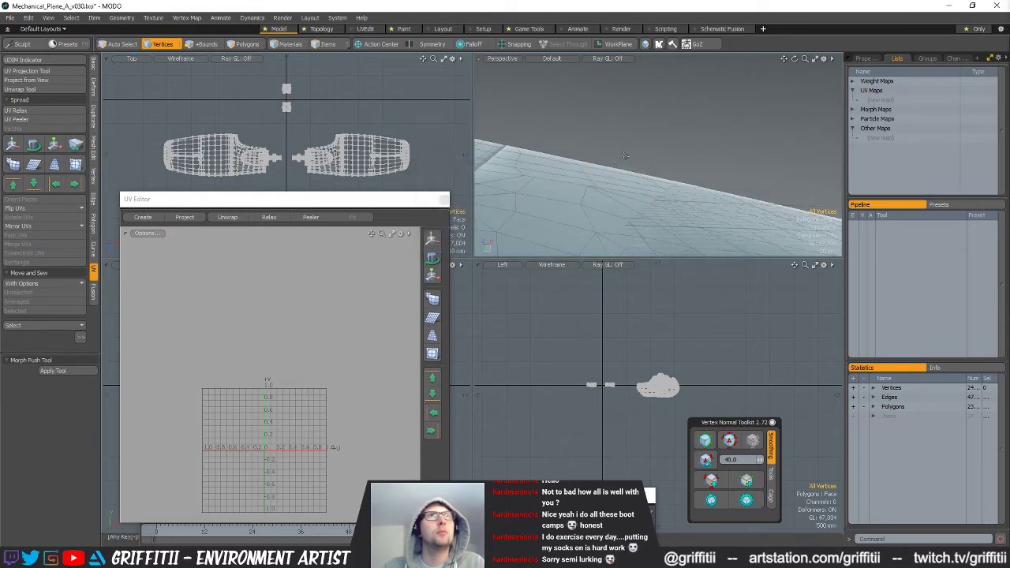
left_click_drag(626, 158, 650, 174, "alt")
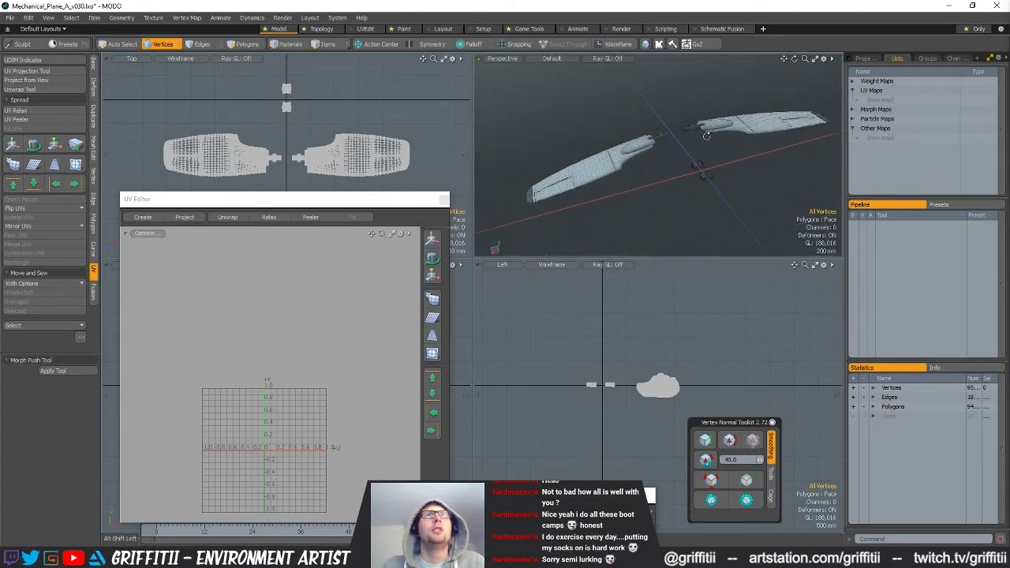
left_click_drag(707, 136, 601, 200, "alt")
left_click_drag(756, 205, 689, 207, "alt")
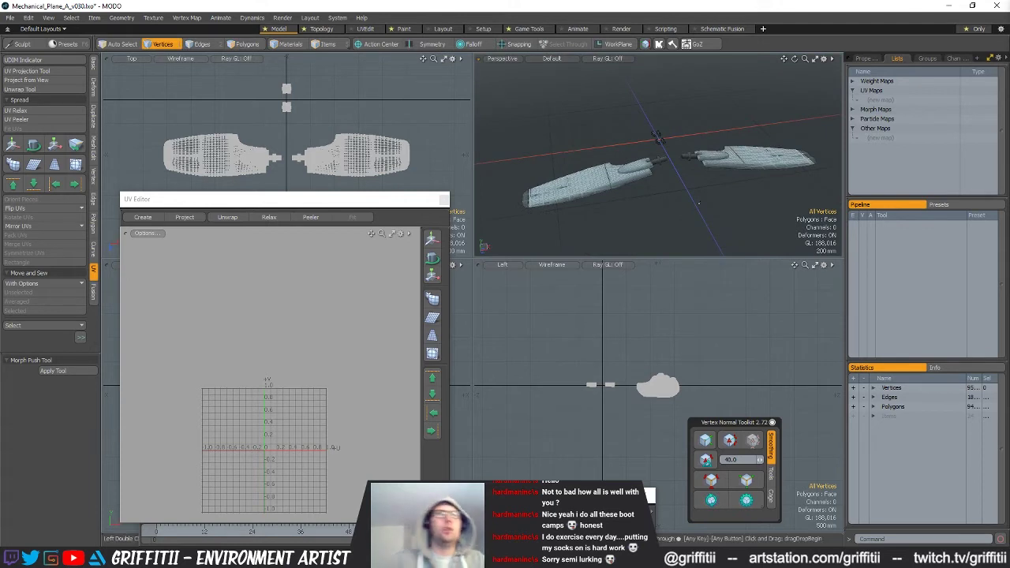
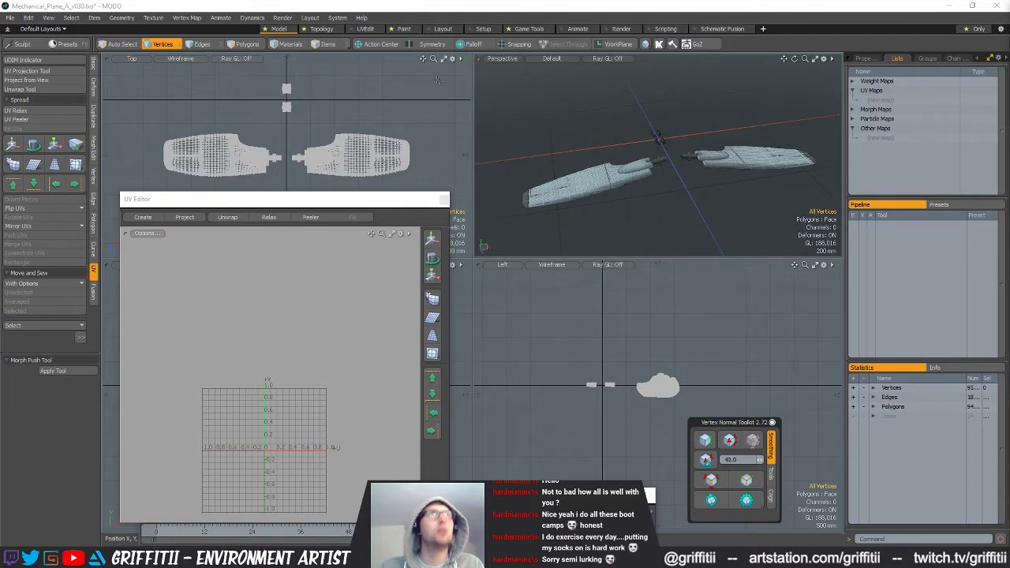
Open a separate data window showing the Item List and resize it to display more of the mesh hierarchy.
left_click(337, 17)
mouse_move(314, 19)
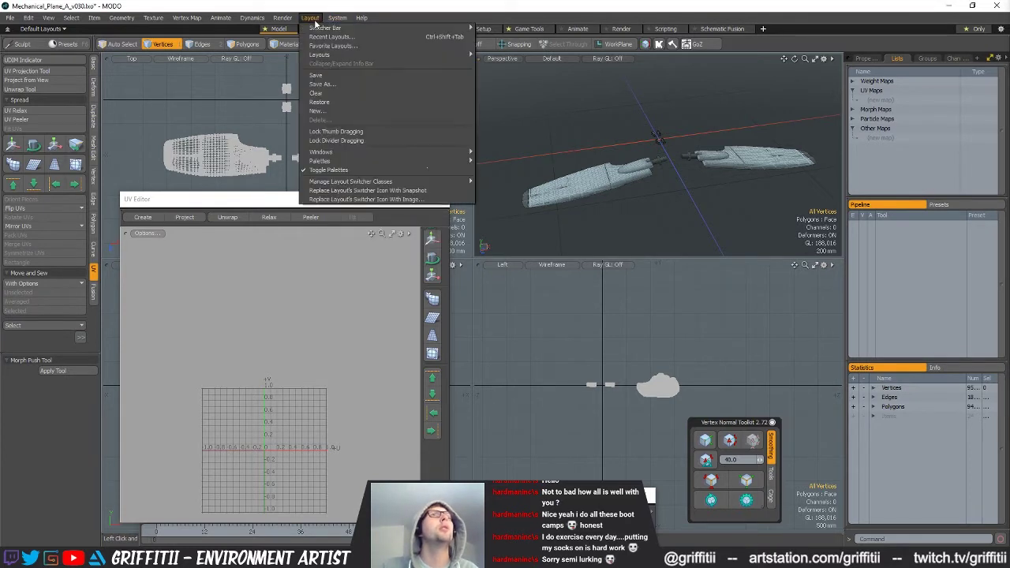
mouse_move(320, 152)
mouse_move(503, 153)
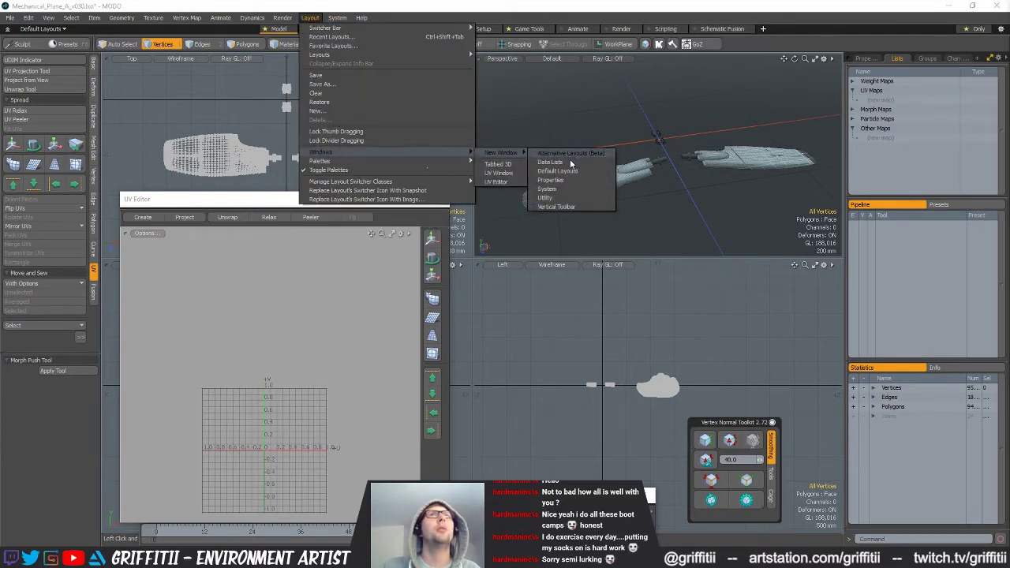
left_click(568, 162)
left_click(655, 178)
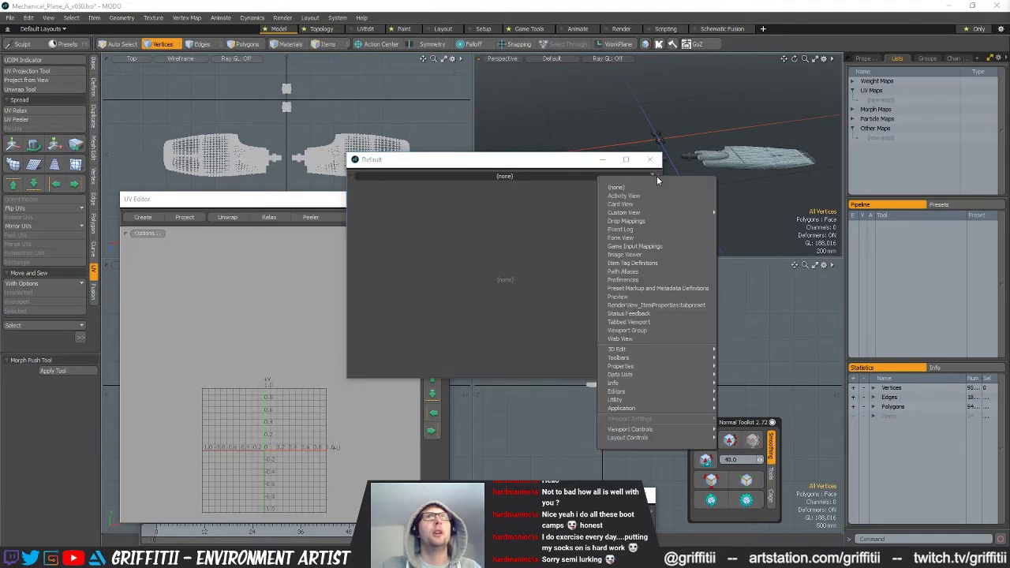
mouse_move(657, 356)
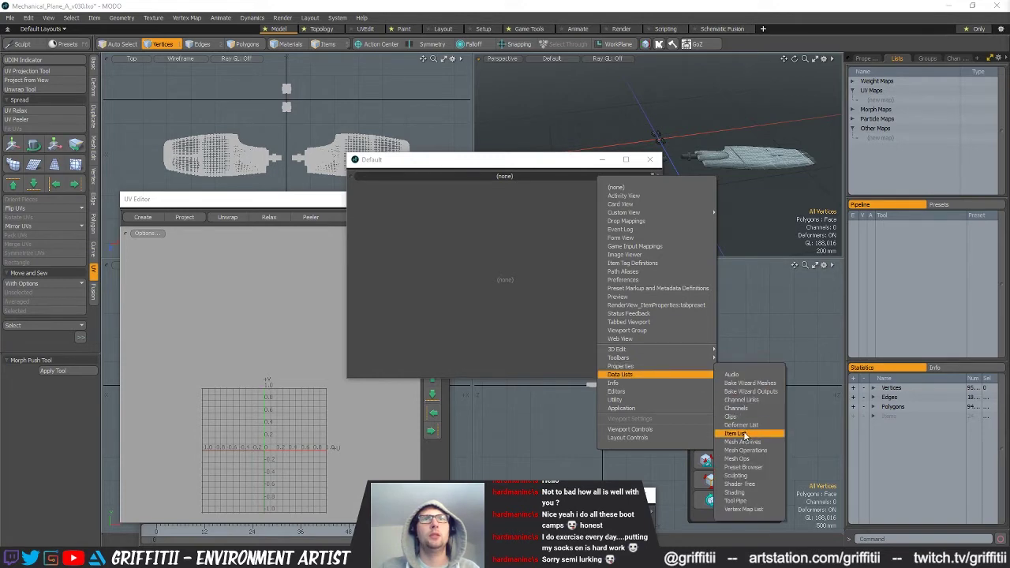
left_click(745, 435)
left_click_drag(506, 159, 271, 72)
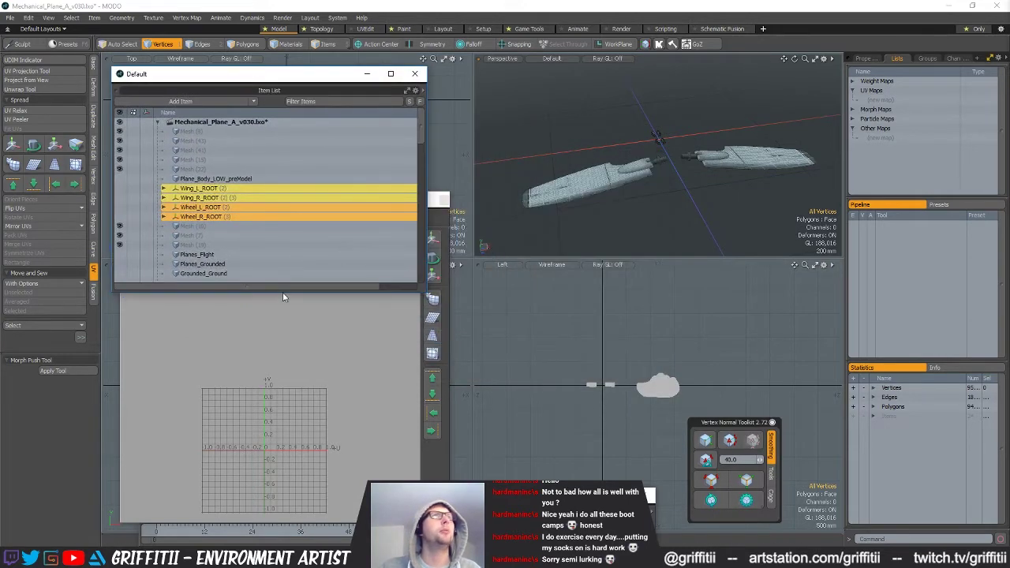
left_click_drag(284, 290, 284, 489)
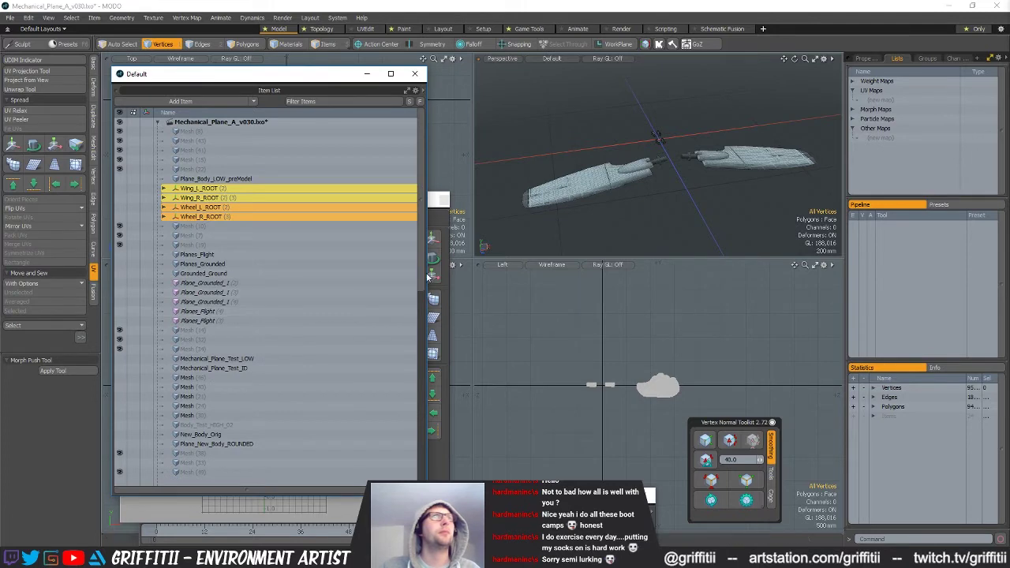
left_click_drag(424, 272, 334, 407)
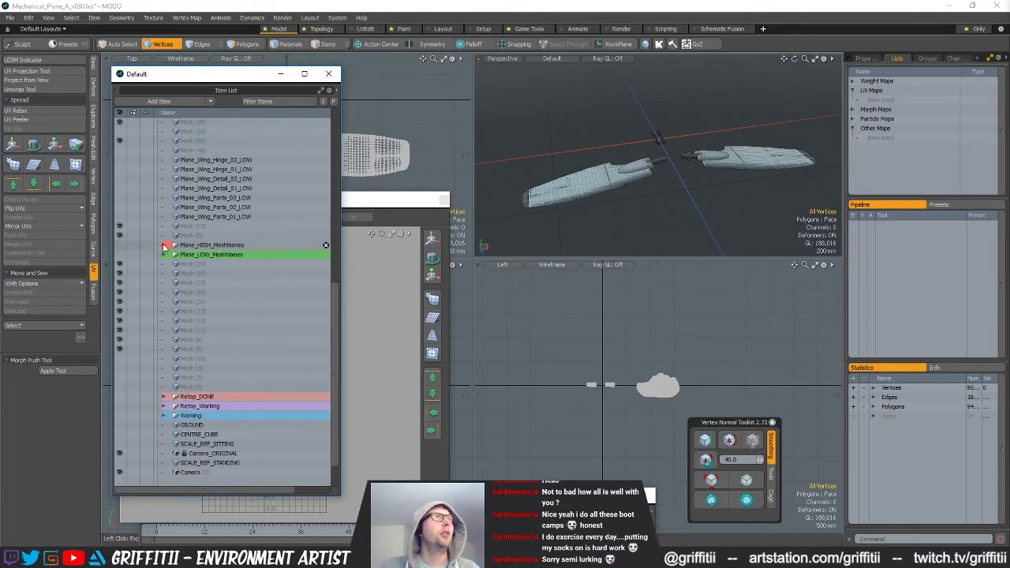
Expand the Plane_HIGH_MeshNames group and look through the high-poly mesh names inside it.
left_click(165, 248)
scroll(236, 253, "down", 5)
left_click(252, 255)
left_click_drag(332, 270, 333, 305)
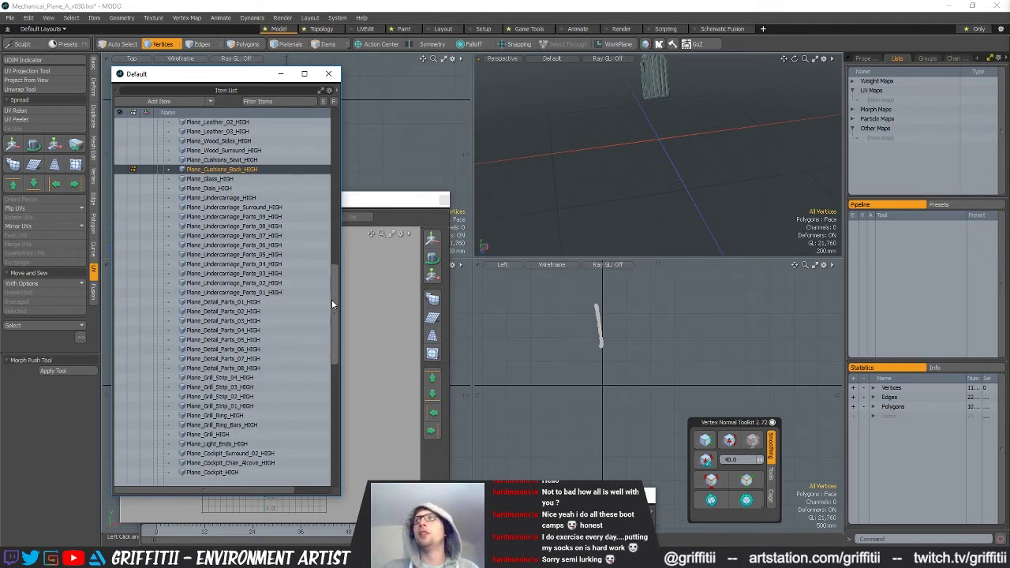
left_click_drag(332, 304, 332, 302)
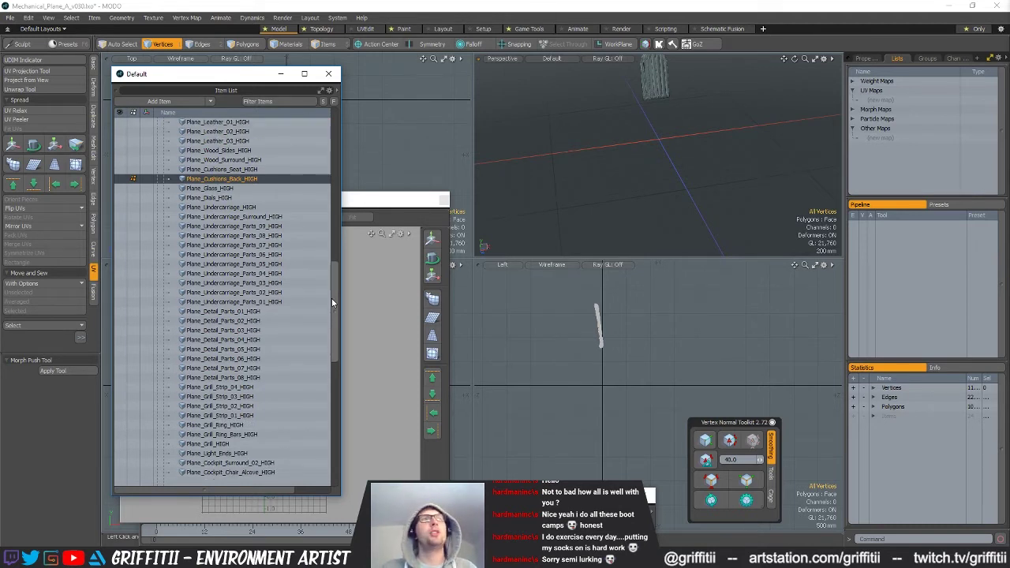
left_click_drag(330, 297, 345, 257)
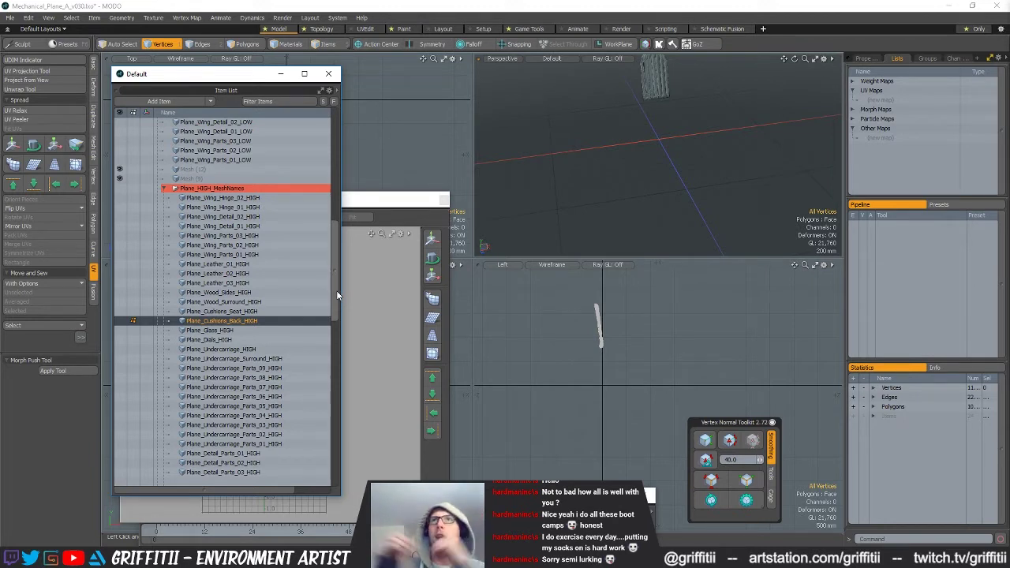
Move the seven Plane_Wing Hinge, Detail and Parts LOW meshes into the top of the Plane_LOW_MeshNames group.
left_click(163, 188)
left_click(164, 227)
scroll(212, 293, "up", 3)
scroll(212, 294, "up", 3)
left_click(217, 282)
left_click(218, 226, "shift")
left_click_drag(233, 266, 234, 330)
key("ctrl+z")
left_click_drag(223, 260, 225, 327)
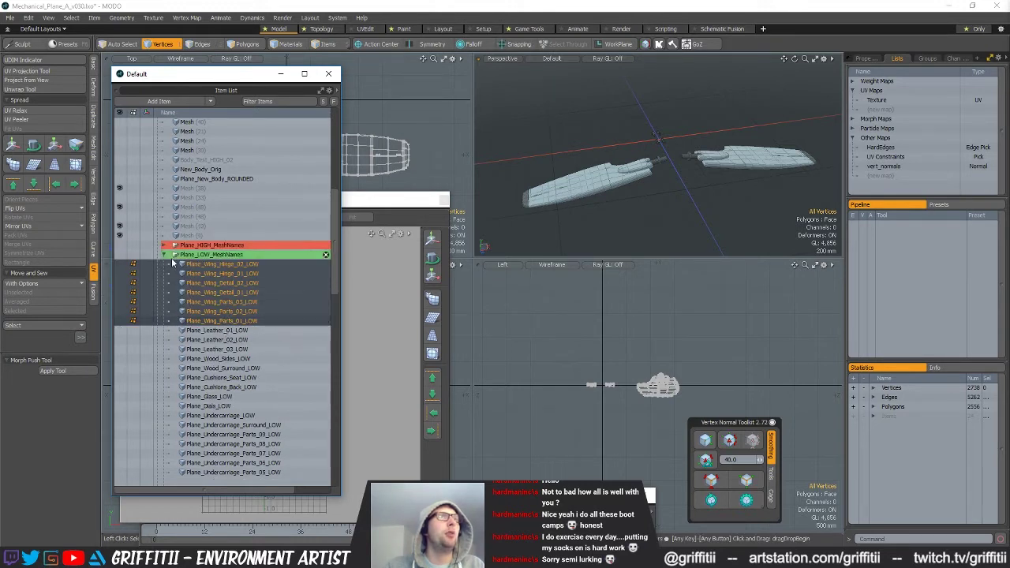
Select all meshes in the Plane_LOW_MeshNames group, from Plane_Wing_Hinge_02_LOW through Plane_Lights_Base_LOW, and view the full low-poly plane.
mouse_move(576, 197)
left_mouse_down("alt")
mouse_move(600, 190)
mouse_move(594, 205)
left_mouse_up("alt")
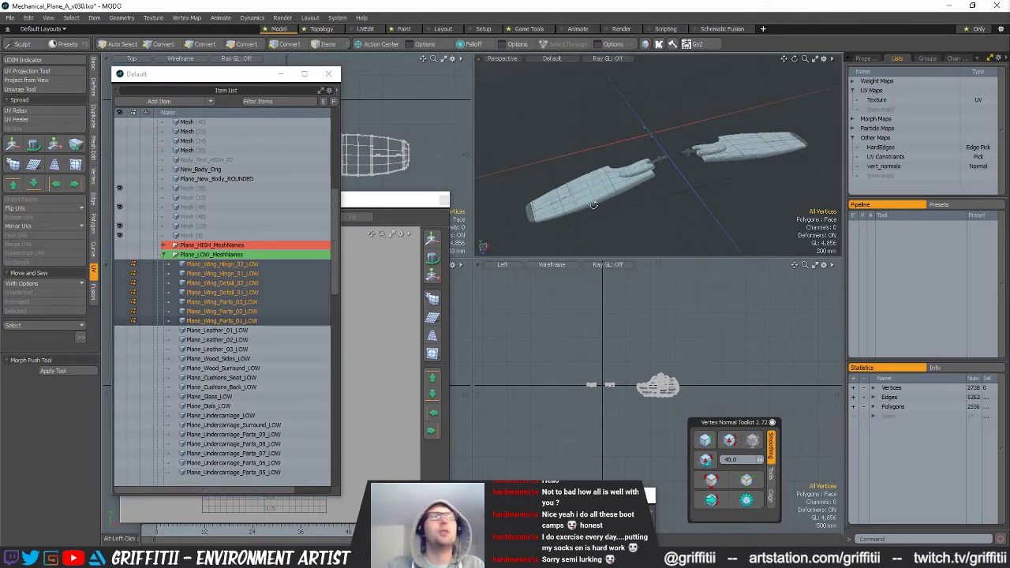
left_click(245, 260)
scroll(237, 389, "down", 5)
scroll(237, 389, "down", 5)
left_click_drag(733, 181, 687, 198, "ctrl+alt")
key("space")
key("space")
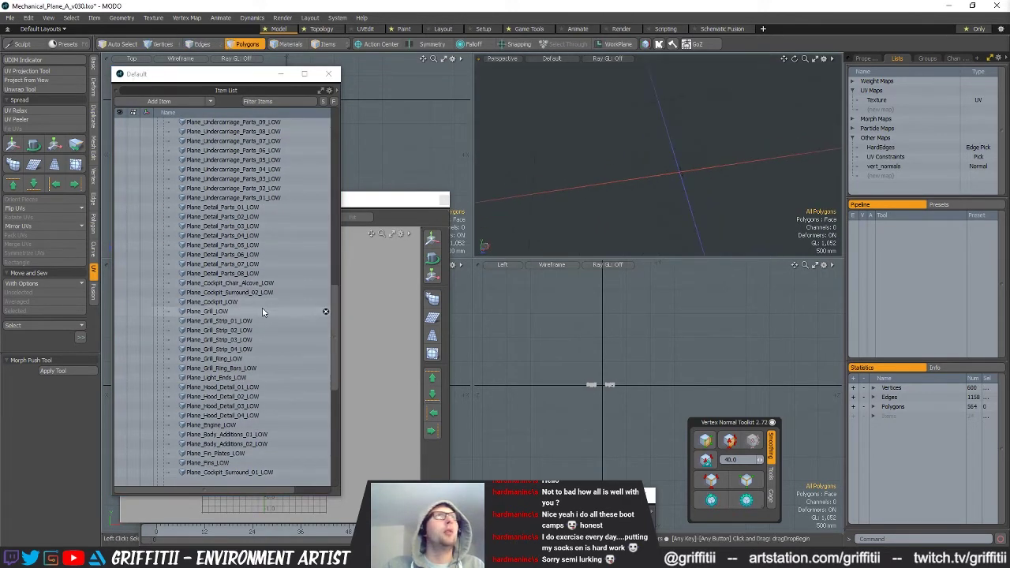
scroll(232, 182, "up", 10)
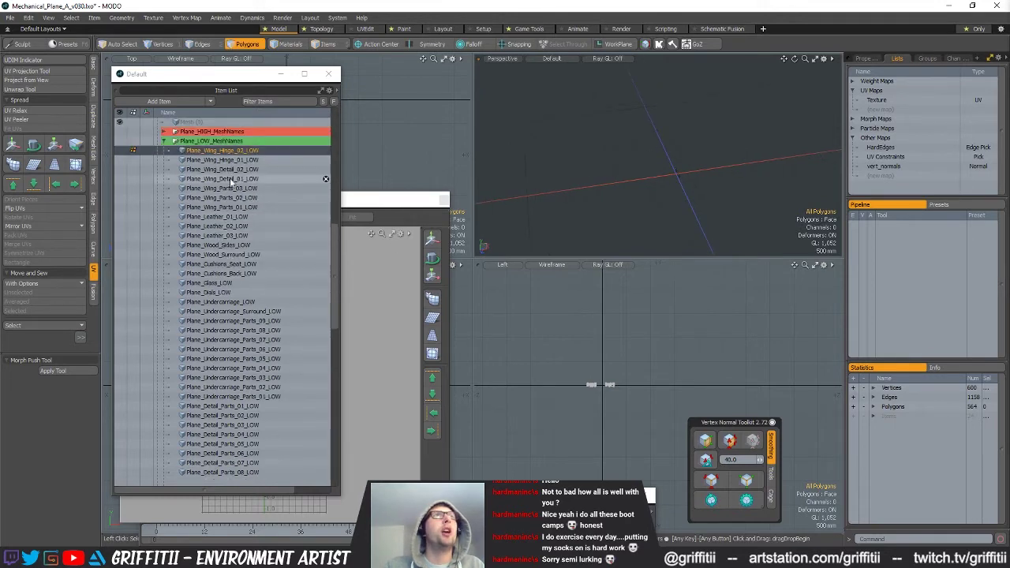
scroll(236, 304, "down", 10)
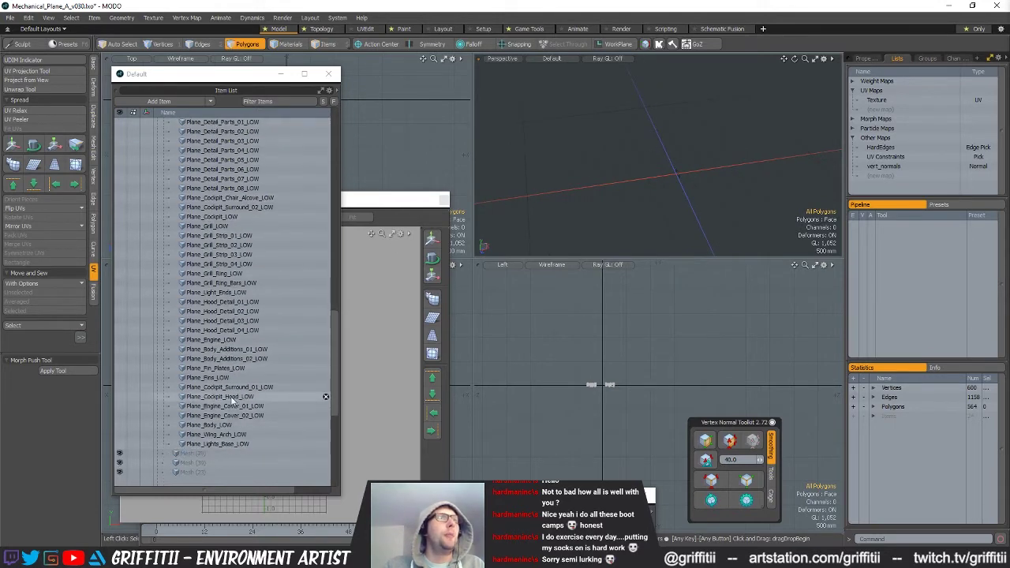
left_click(217, 445, "shift")
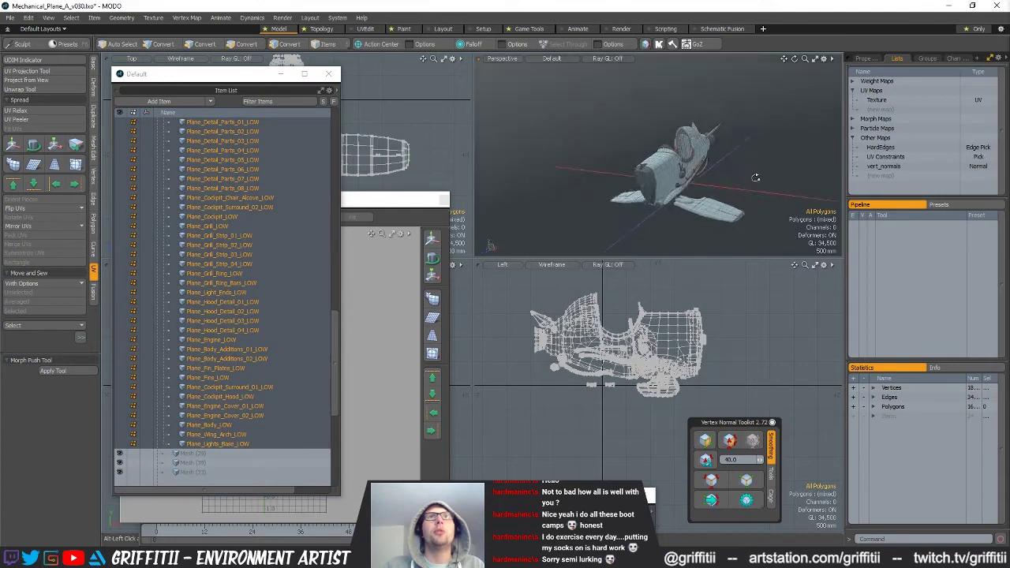
left_click_drag(755, 178, 653, 161, "alt")
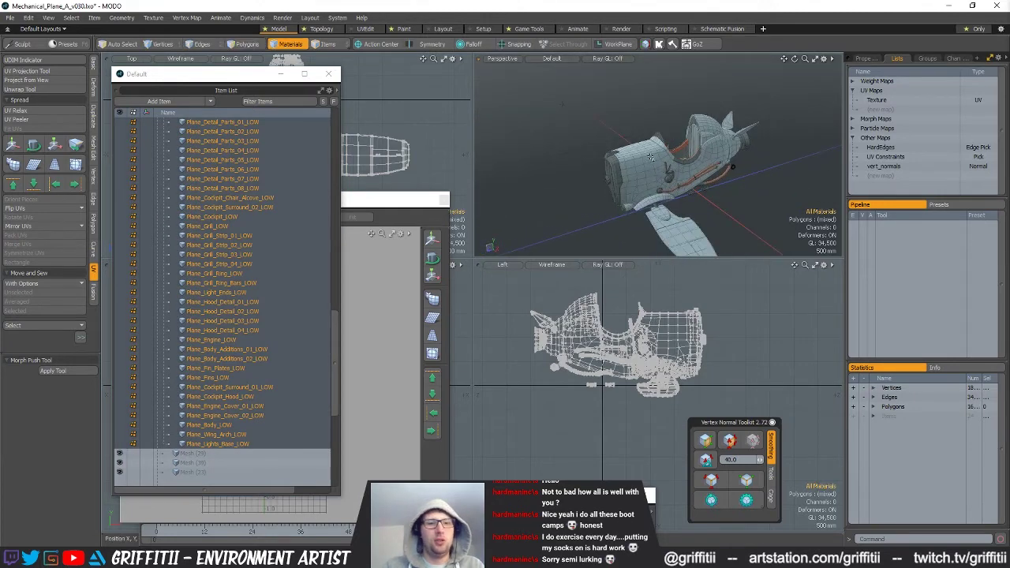
Select the low-poly plane's body and wing polygons by material and show their Texture UV map in the UV Editor.
left_click_drag(747, 225, 784, 188, "alt")
key("alt+3")
left_click(877, 100)
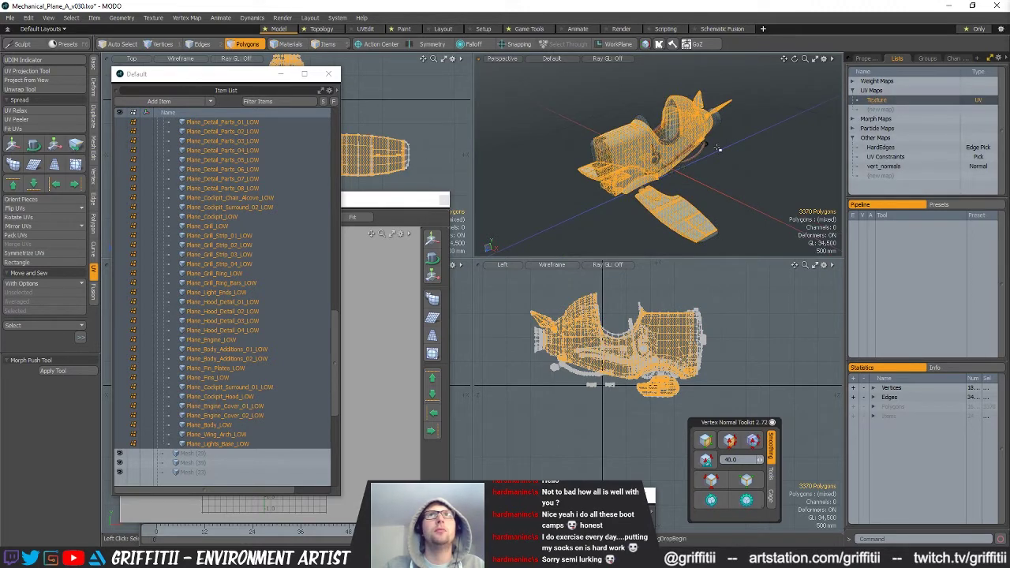
left_click(401, 202)
left_click_drag(315, 398, 287, 391, "alt+shift")
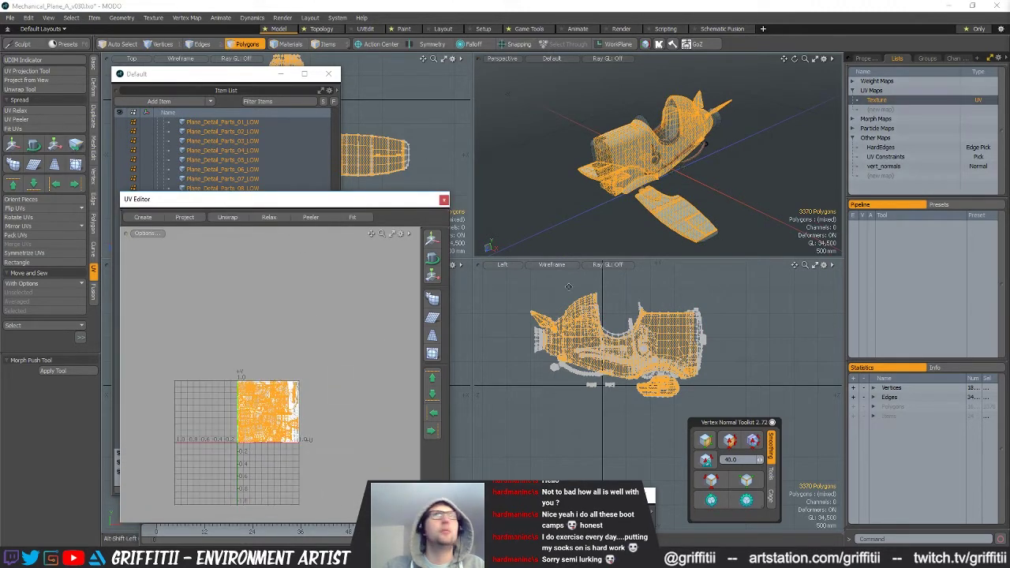
Isolate the selected body and wing polygons and pack their UVs with Pack, Stretch and Orient enabled and the Normalized region.
key("shift+h")
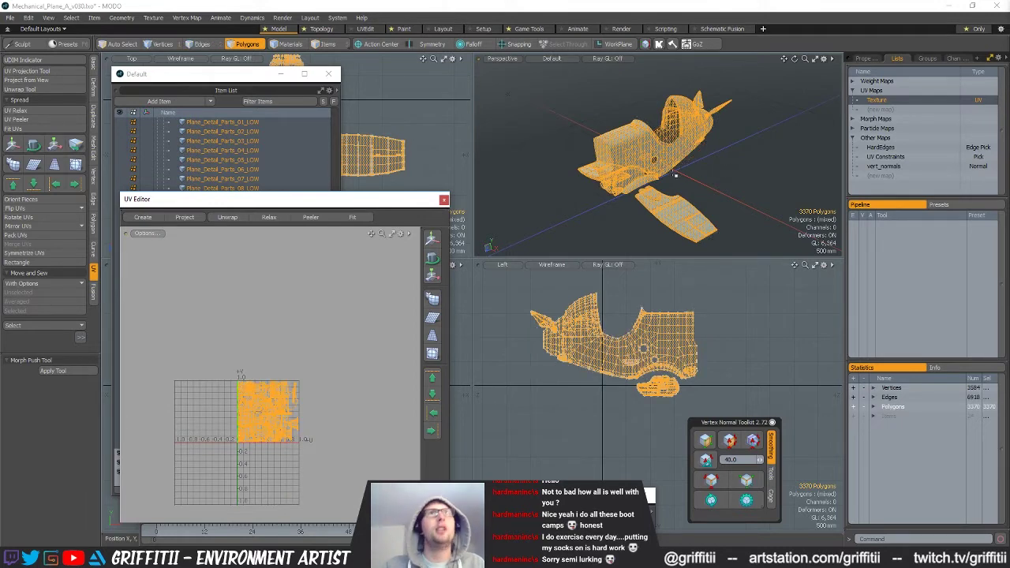
left_click_drag(746, 178, 723, 187, "alt")
scroll(724, 187, "up", 4)
left_click_drag(255, 407, 308, 404, "ctrl+alt")
left_click(17, 235)
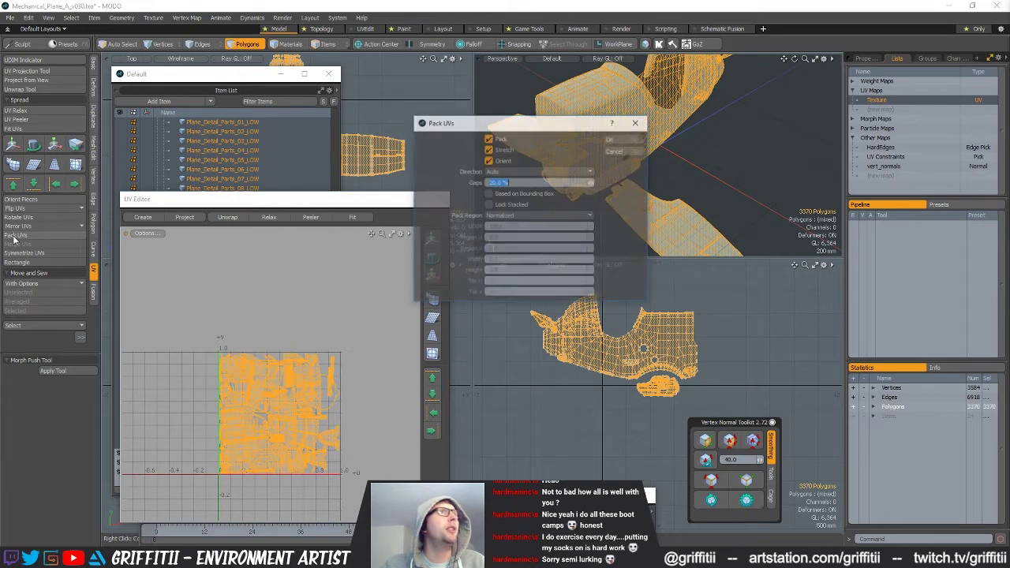
key("Return")
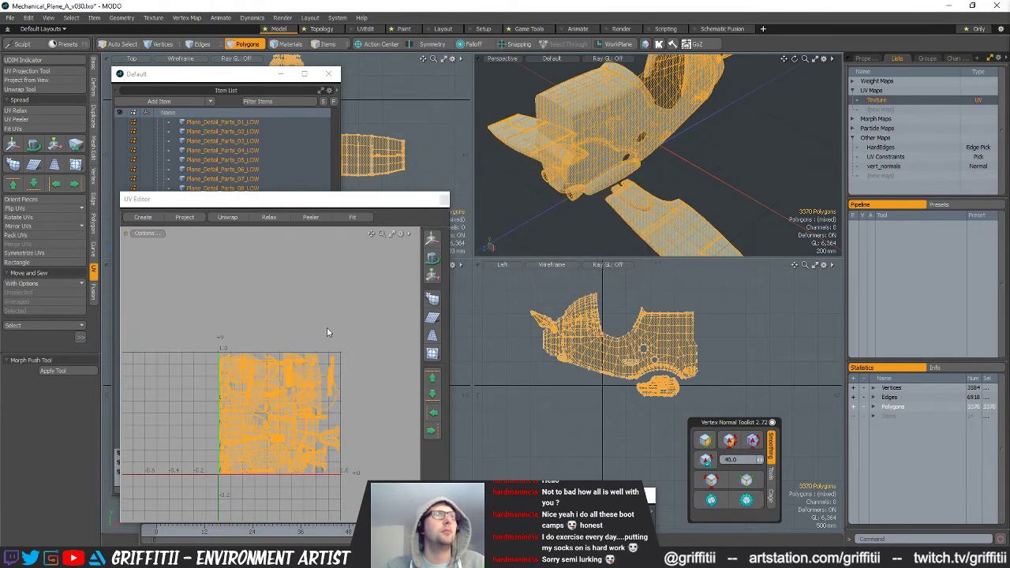
Clear the selection and examine the body and wing meshes alongside their packed UV layout.
left_click_drag(244, 395, 281, 367, "ctrl+alt")
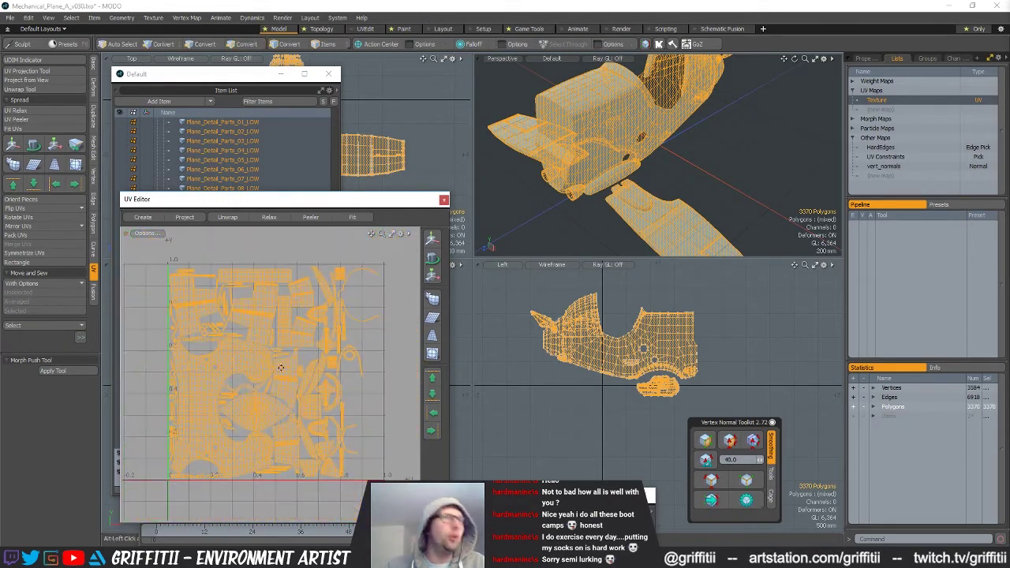
left_click_drag(267, 392, 266, 379, "alt+shift")
left_click(382, 373)
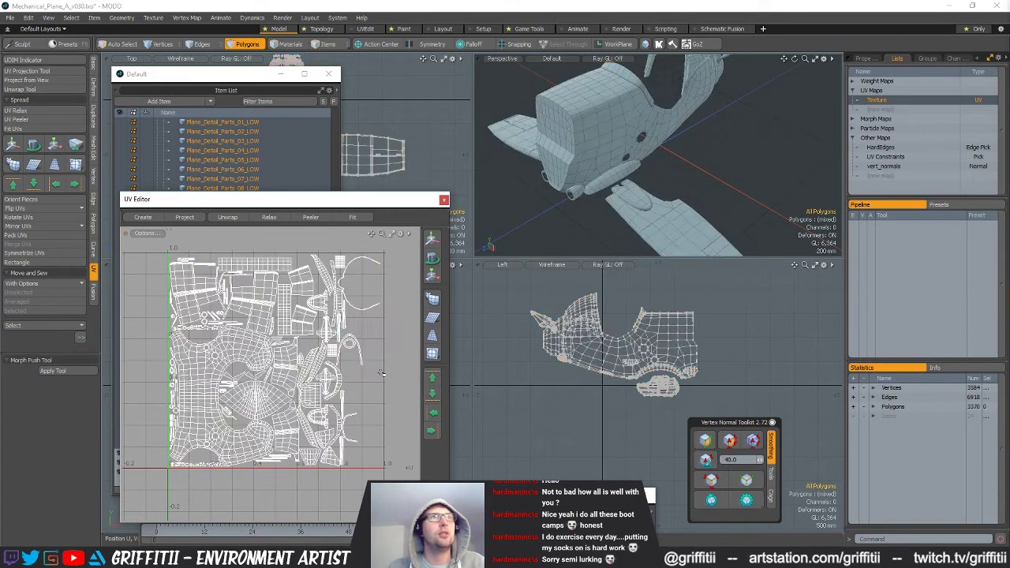
left_click_drag(632, 195, 564, 160, "alt")
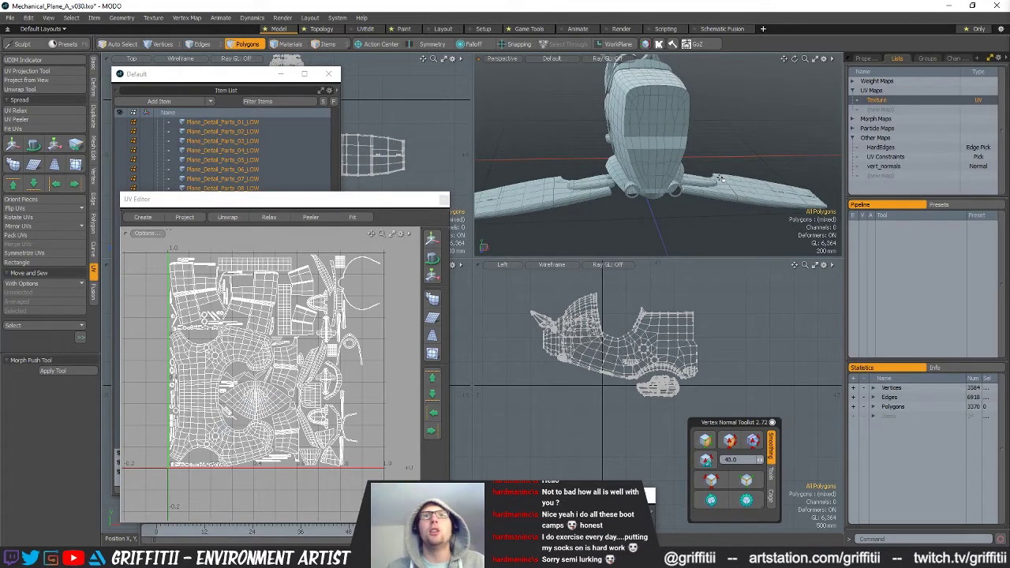
left_click_drag(720, 178, 679, 175, "alt")
left_click_drag(327, 254, 309, 279, "alt+shift")
scroll(329, 277, "down", 1)
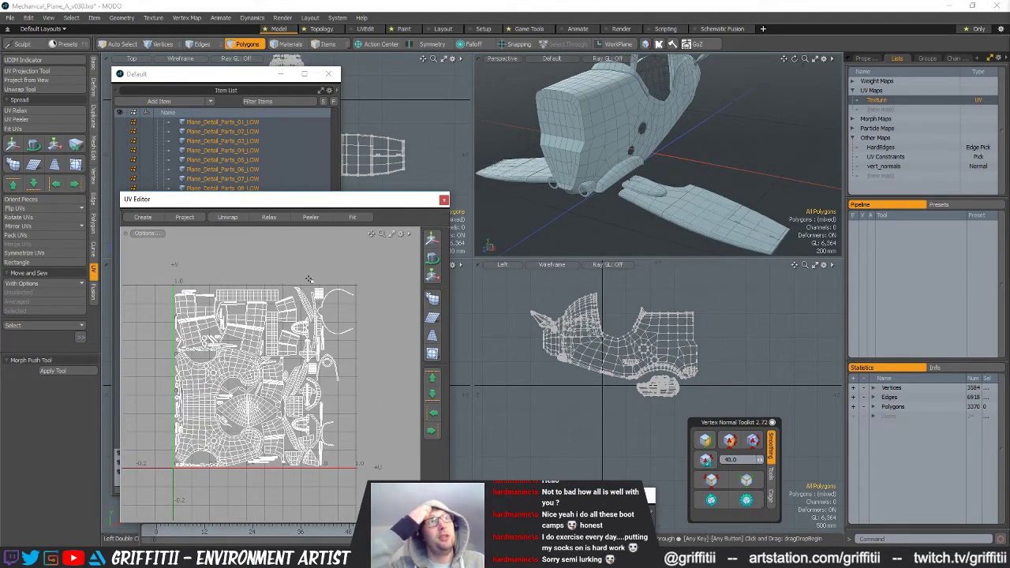
mouse_move(663, 167)
left_mouse_down("alt")
mouse_move(679, 172)
mouse_move(651, 183)
mouse_move(658, 171)
left_mouse_up("alt")
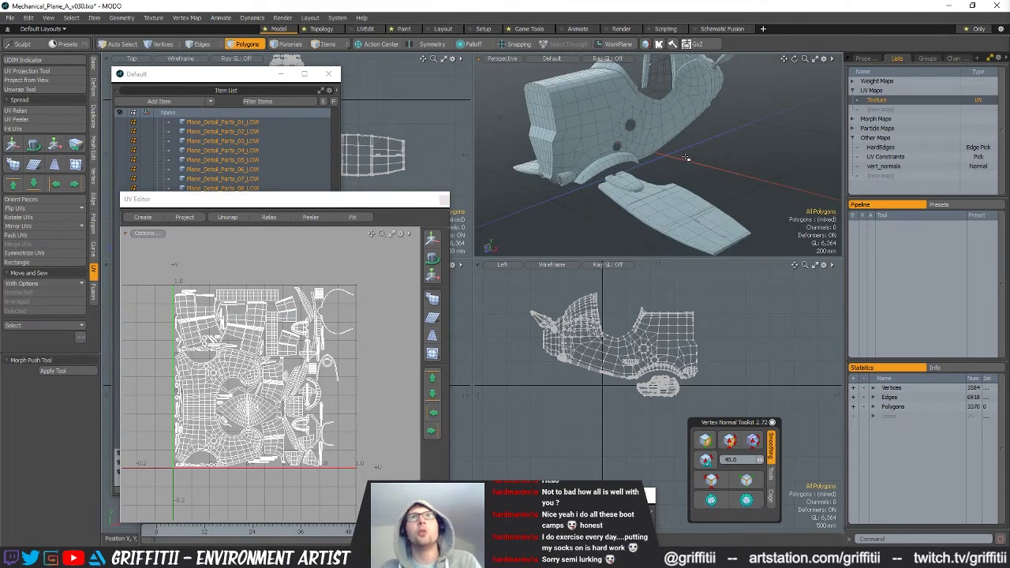
Unhide the full low-poly plane, select the engine, cowl and cockpit detail polygons by material, and isolate them.
key("u")
key("4")
mouse_move(709, 157)
left_mouse_down("alt")
mouse_move(632, 162)
mouse_move(714, 156)
left_mouse_up("alt")
left_click(624, 154)
key("3")
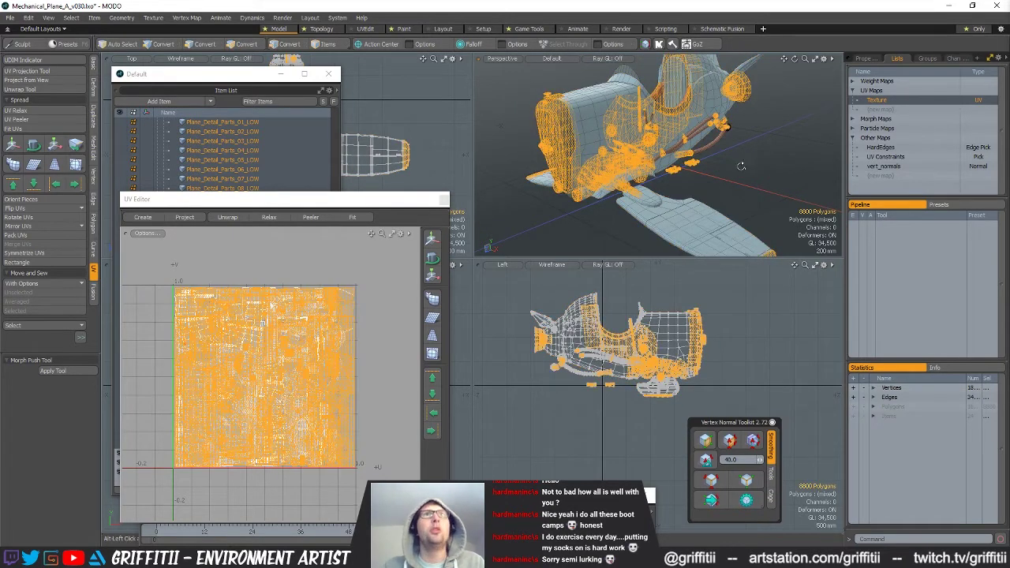
key("shift+h")
scroll(714, 155, "down", 5)
left_click_drag(714, 155, 656, 188, "alt")
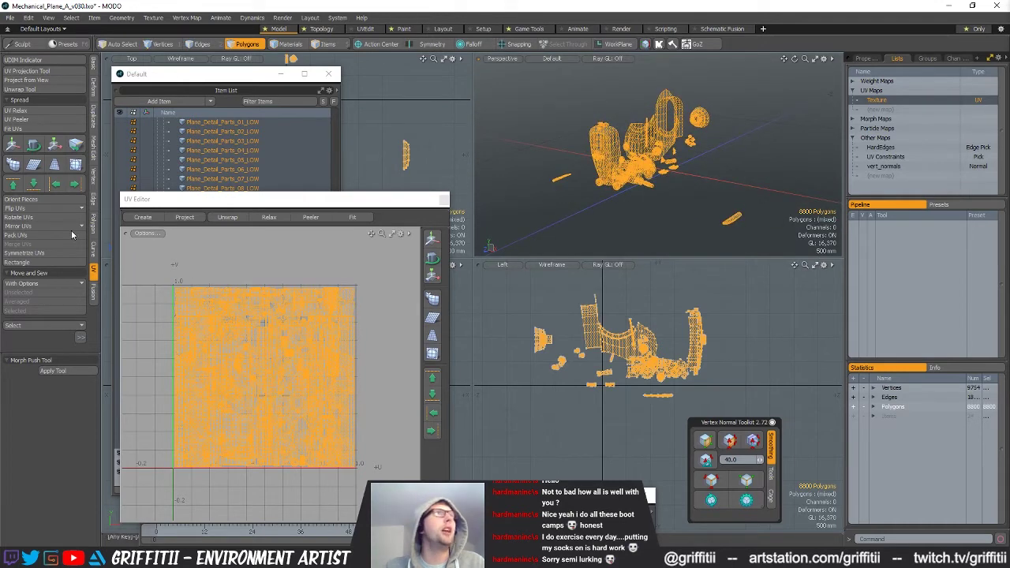
Pack the isolated detail polygons' UVs, clear the selection and check the packed layout against the parts.
left_click(33, 236)
key("Return")
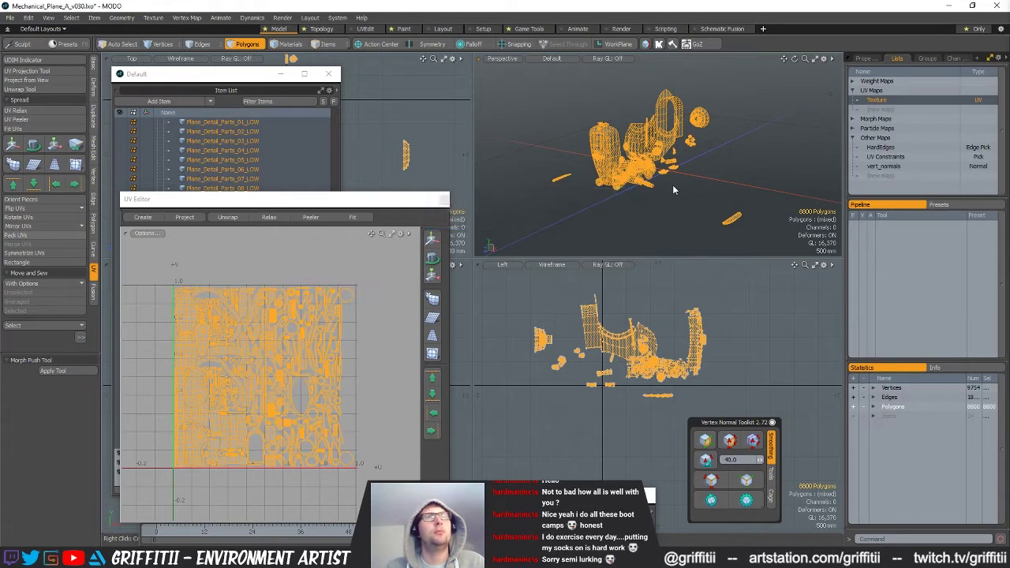
left_click(371, 337)
left_click_drag(662, 189, 616, 207, "alt")
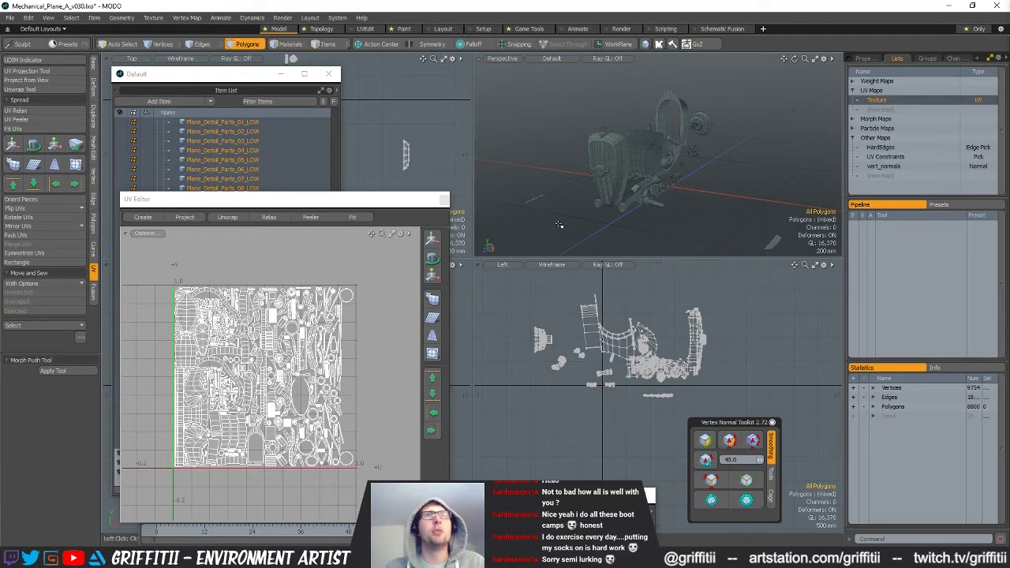
left_click_drag(695, 170, 598, 190, "alt")
Unhide the plane, select the seat, cockpit frame and pipe polygons by material, and isolate them.
key("u")
scroll(667, 185, "up", 3)
key("5")
left_click(679, 191)
key("3")
mouse_move(597, 146)
left_mouse_down()
mouse_move(737, 200)
mouse_move(632, 189)
left_mouse_up()
key("h")
scroll(365, 335, "down", 3)
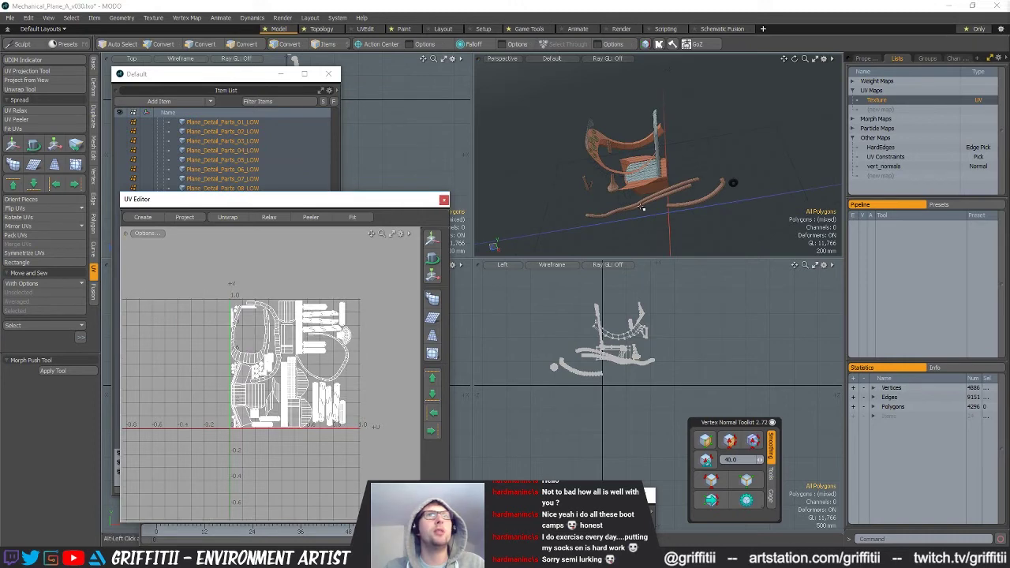
Select all the isolated seat, frame and pipe polygons to inspect them with their UVs, and undo the last two operations.
key("ctrl+a")
left_click_drag(631, 243, 569, 205, "alt")
scroll(533, 190, "up", 4)
left_click_drag(691, 195, 663, 199, "alt")
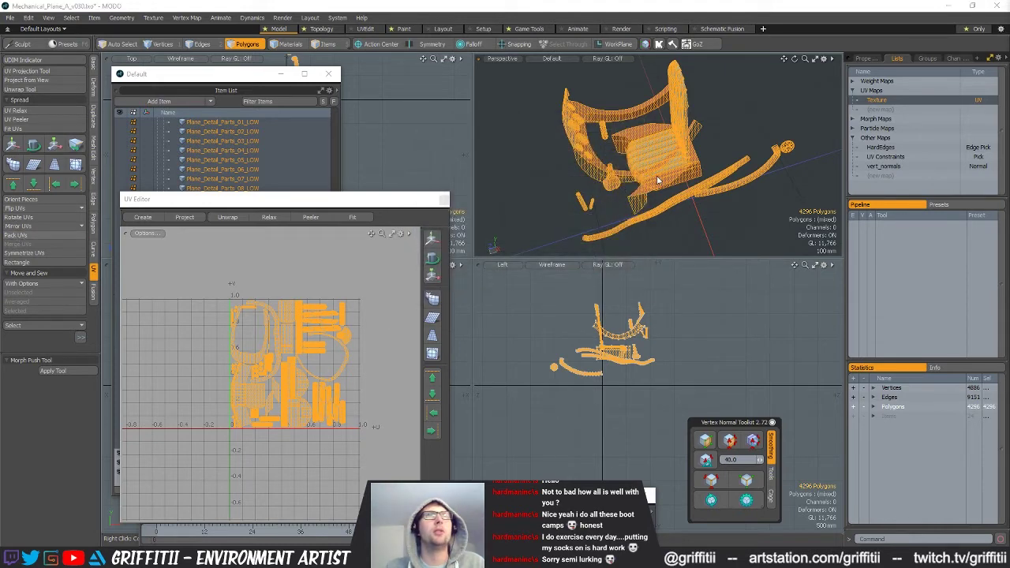
key("ctrl+z")
key("ctrl+z")
left_click_drag(632, 197, 714, 145, "alt")
left_click(723, 195)
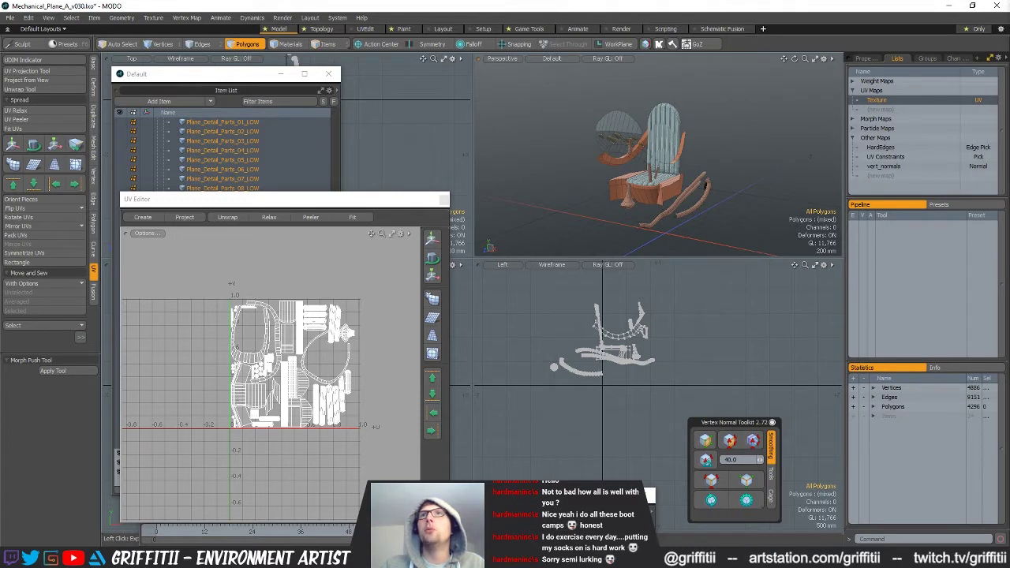
Paste the curved landing gear part, isolate it from the other meshes and frame it in the views.
key("ctrl+v")
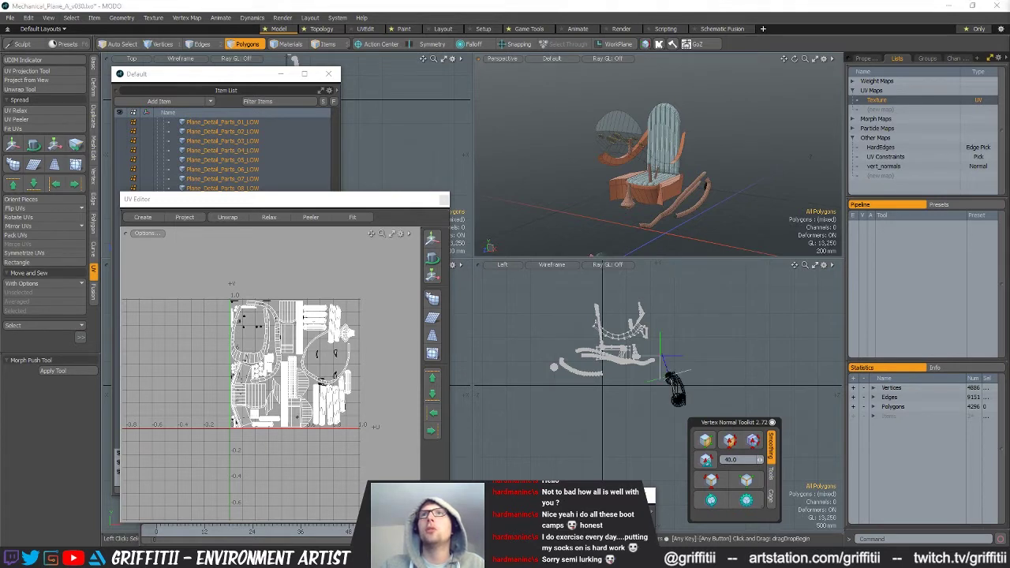
key("shift+h")
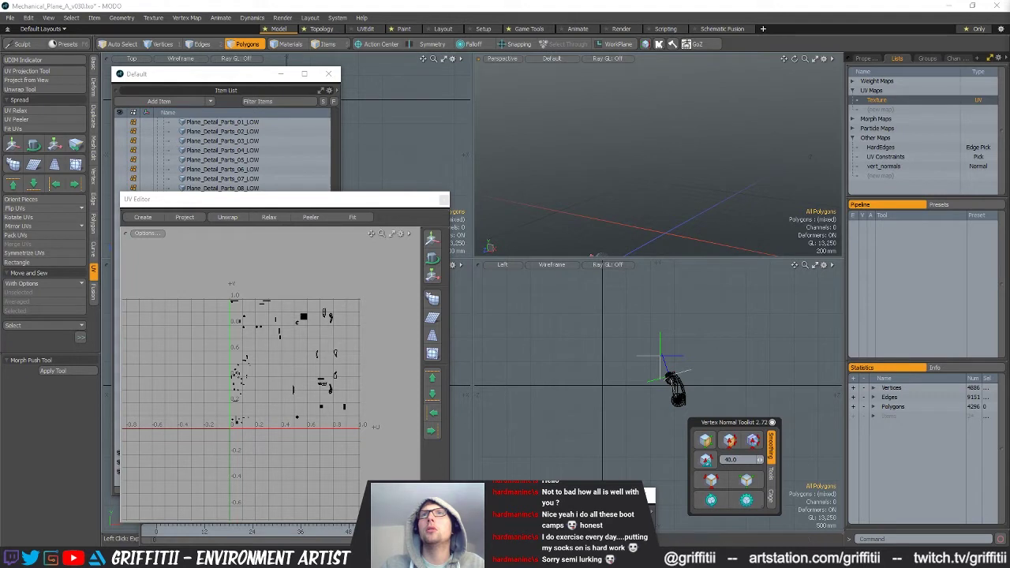
key("a")
left_click_drag(707, 184, 726, 184, "alt")
left_click_drag(679, 347, 736, 306, "alt")
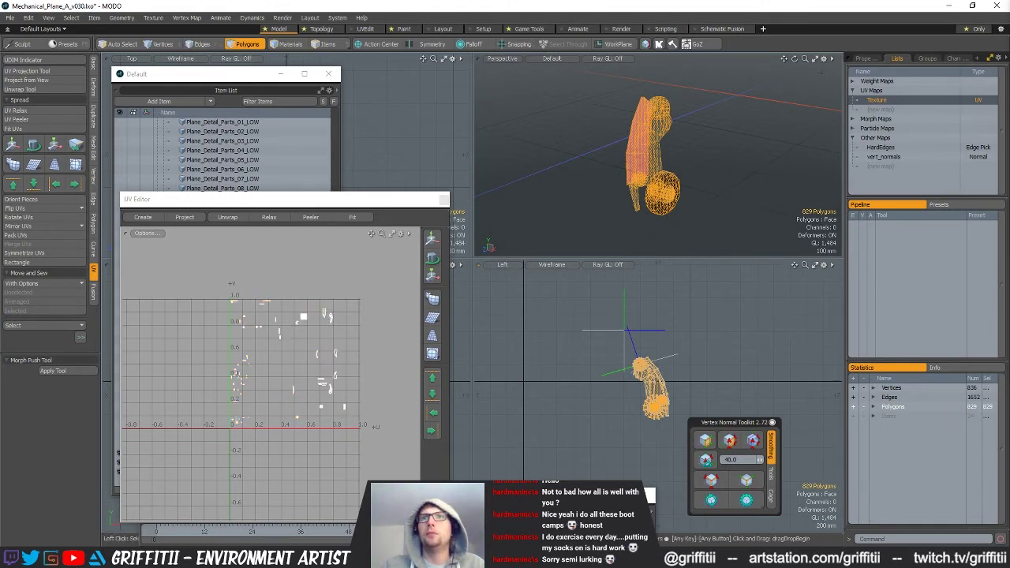
Pack the UVs of the whole landing-gear mesh into the 0–1 UV space.
key("Escape")
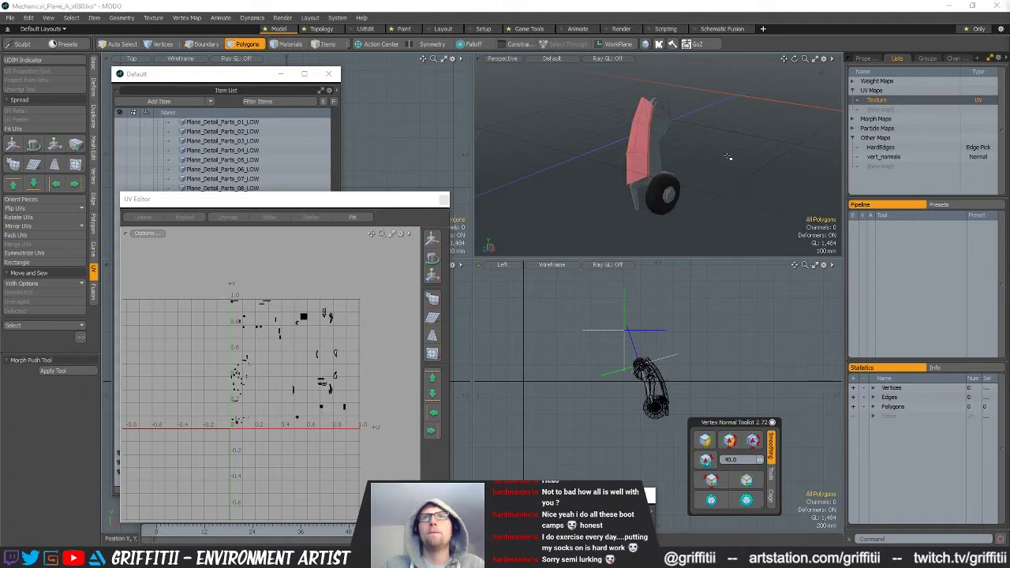
key("ctrl+a")
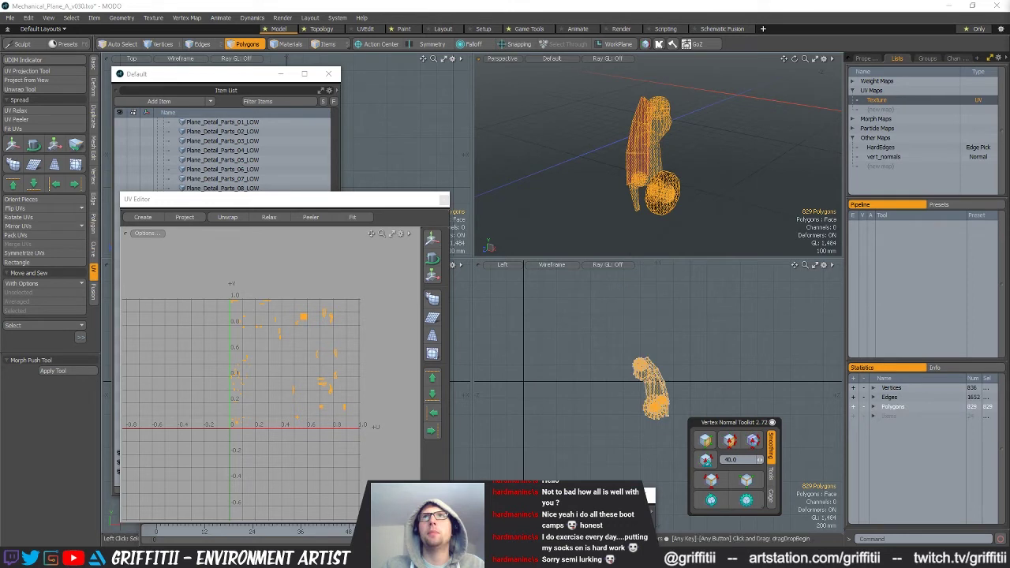
left_click(726, 176)
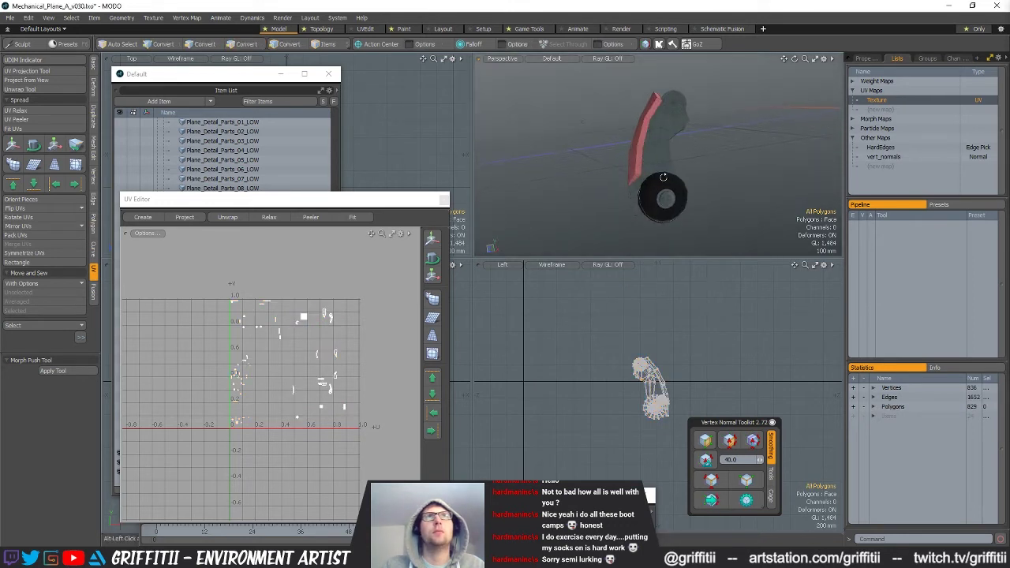
left_click(713, 509)
mouse_move(594, 190)
left_mouse_down("alt")
mouse_move(671, 194)
mouse_move(588, 199)
mouse_move(632, 189)
left_mouse_up("alt")
scroll(592, 199, "up", 3)
key("3")
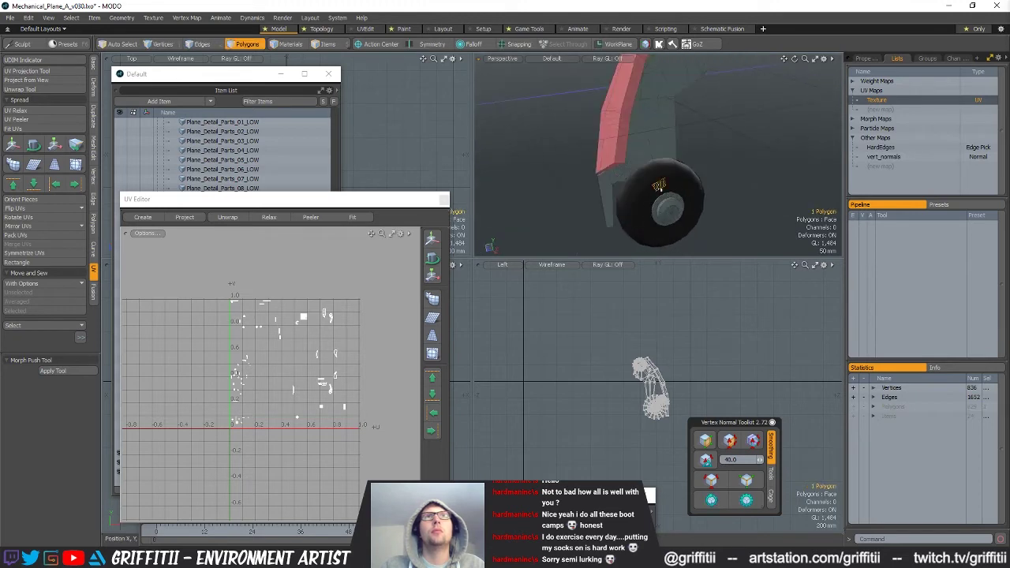
left_click(20, 236)
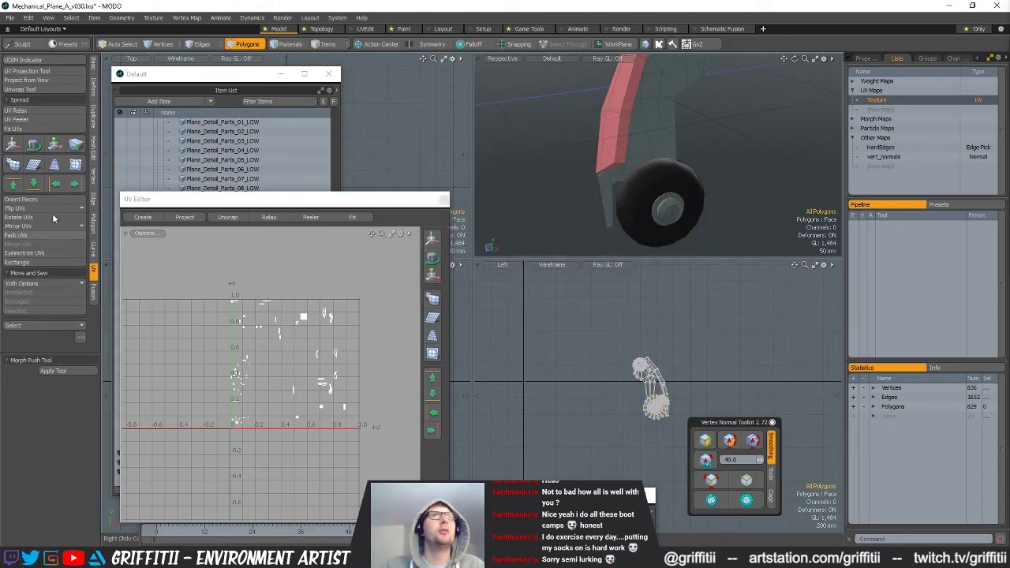
key("a")
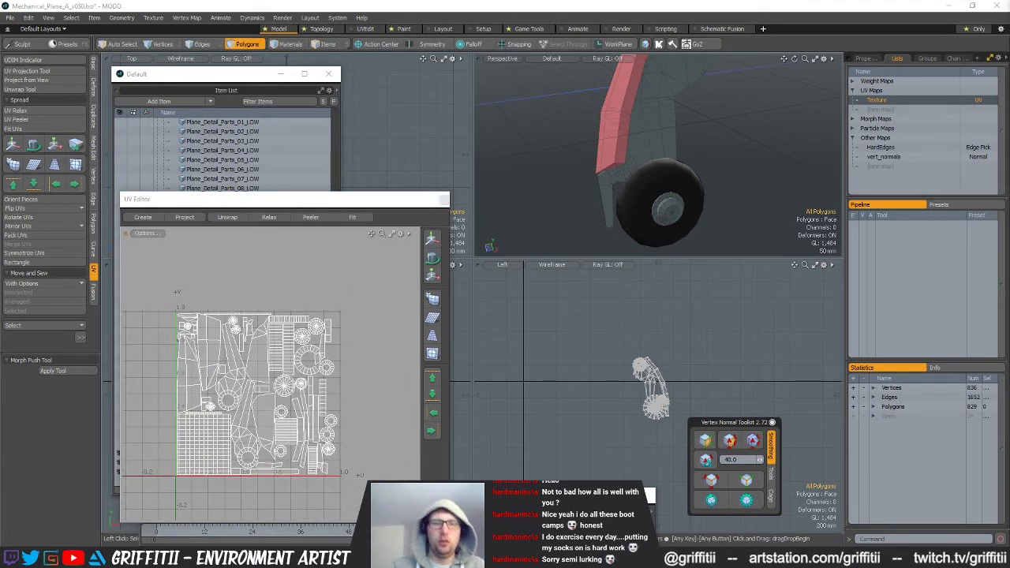
Copy the landing-gear geometry and paste it into a new mesh item.
right_click_drag(752, 471, 771, 355)
key("ctrl+c")
key("n")
key("ctrl+v")
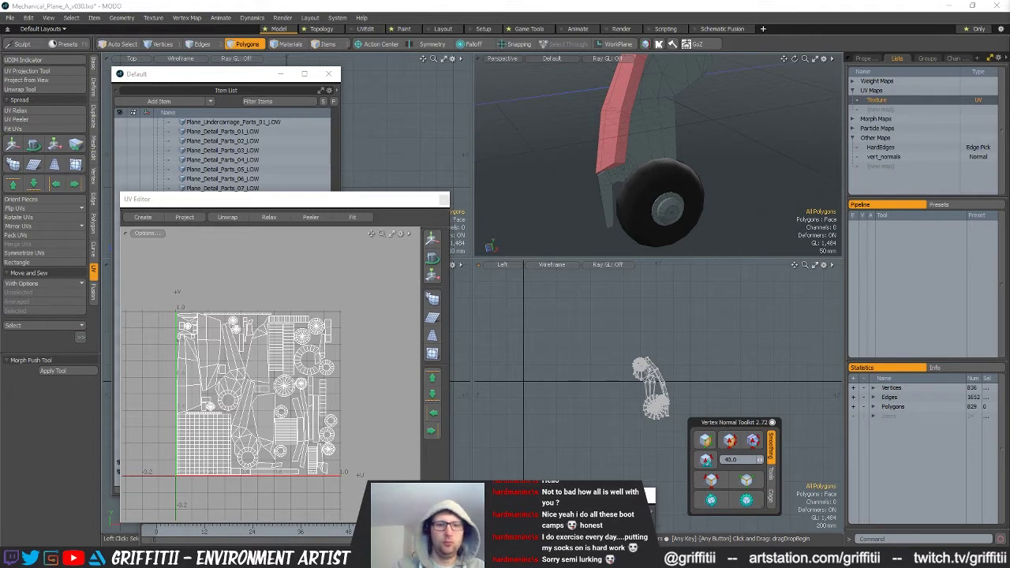
Isolate the curved red cover panel by hiding all other landing-gear parts.
left_click_drag(742, 201, 654, 172, "alt")
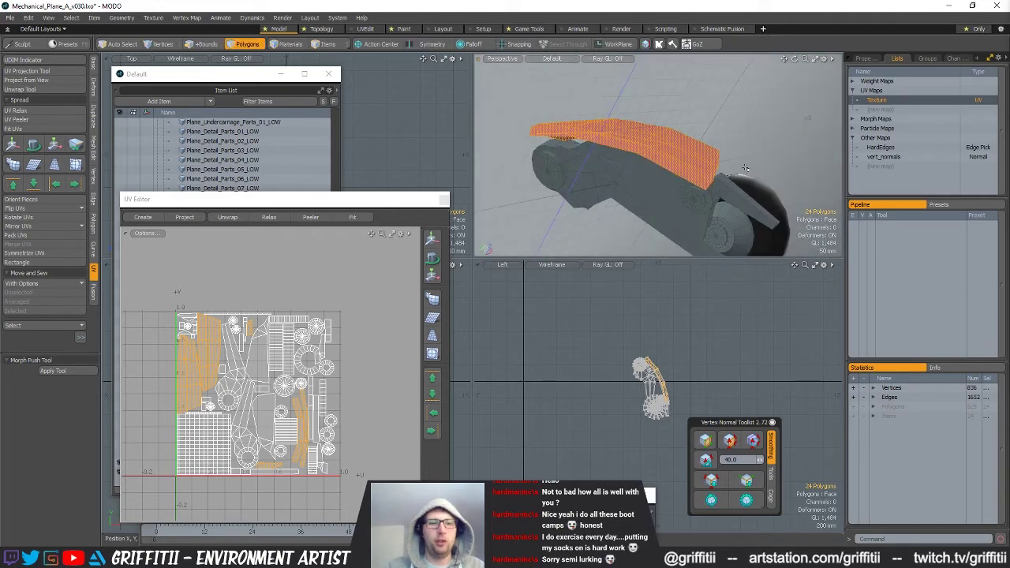
key("shift+h")
key("shift+a")
key("2")
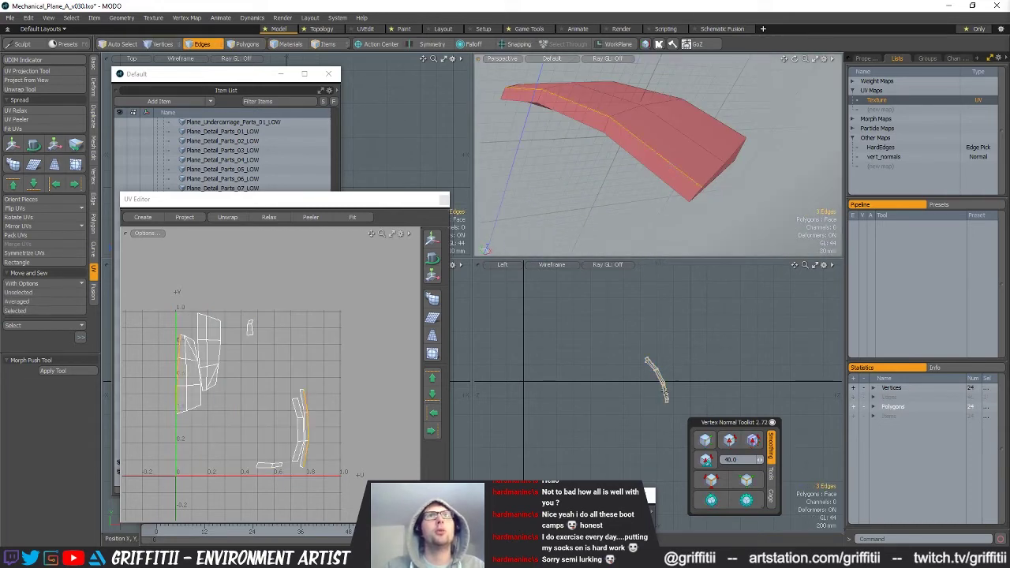
key("shift+a")
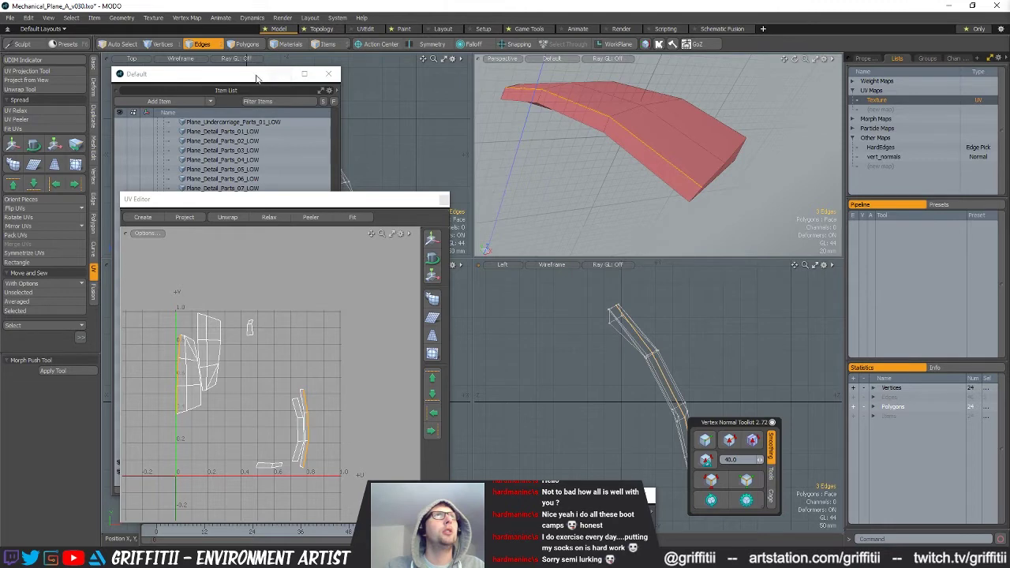
Select the red panel's hard edges, bevel them with Edge Bevel in Inset mode at round level 1, and preview the subdivision.
left_click_drag(655, 204, 626, 204, "alt")
left_click(712, 480)
mouse_move(682, 192)
left_mouse_down("alt")
mouse_move(526, 184)
mouse_move(665, 224)
mouse_move(726, 196)
mouse_move(680, 173)
mouse_move(716, 225)
mouse_move(681, 189)
mouse_move(704, 190)
mouse_move(682, 190)
left_mouse_up("alt")
key("b")
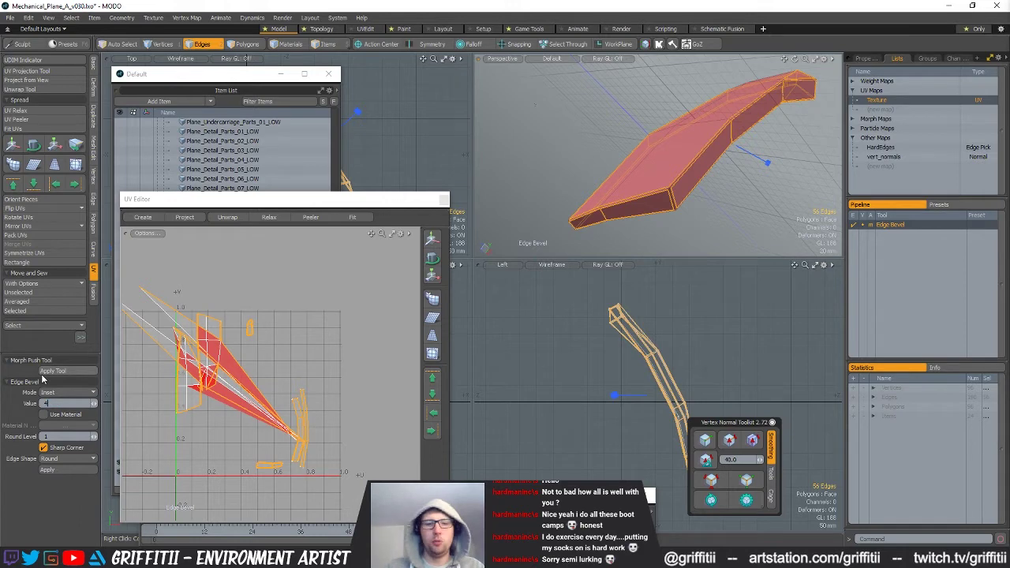
left_click_drag(758, 178, 747, 136, "alt")
key("space")
left_click(778, 189)
key("Tab")
key("Tab")
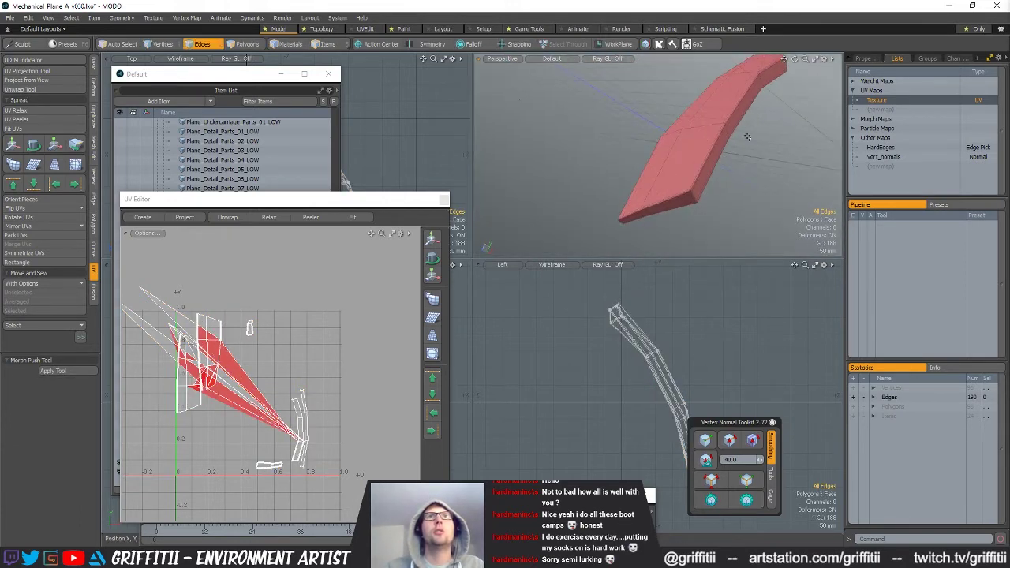
Adjust selected components along the red panel's bevelled edges with the Move tool and check the shape with subdivision toggled.
mouse_move(715, 182)
left_mouse_down("alt")
mouse_move(776, 149)
mouse_move(742, 169)
left_mouse_up("alt")
scroll(787, 178, "up", 4)
key("space")
key("space")
mouse_move(732, 146)
right_mouse_down()
mouse_move(784, 185)
mouse_move(758, 187)
right_mouse_up()
mouse_move(758, 186)
left_mouse_down("alt")
mouse_move(747, 152)
mouse_move(797, 140)
mouse_move(638, 184)
mouse_move(647, 156)
mouse_move(620, 133)
left_mouse_up("alt")
left_click_drag(682, 178, 701, 104, "alt")
left_click(702, 104)
key("w")
left_click_drag(777, 123, 666, 181, "alt")
left_click_drag(693, 140, 676, 155, "alt")
key("space")
key("w")
key("space")
key("Tab")
key("Tab")
Unhide the full landing gear and isolate the thin dark fairing plate.
key("u")
key("3")
double_click(685, 176)
key("shift+h")
scroll(667, 175, "up", 3)
Examine the fairing plate's hard edges, side-face polygons and rim edges by selecting them from several angles.
left_click(663, 176)
key("2")
left_click(714, 485)
key("3")
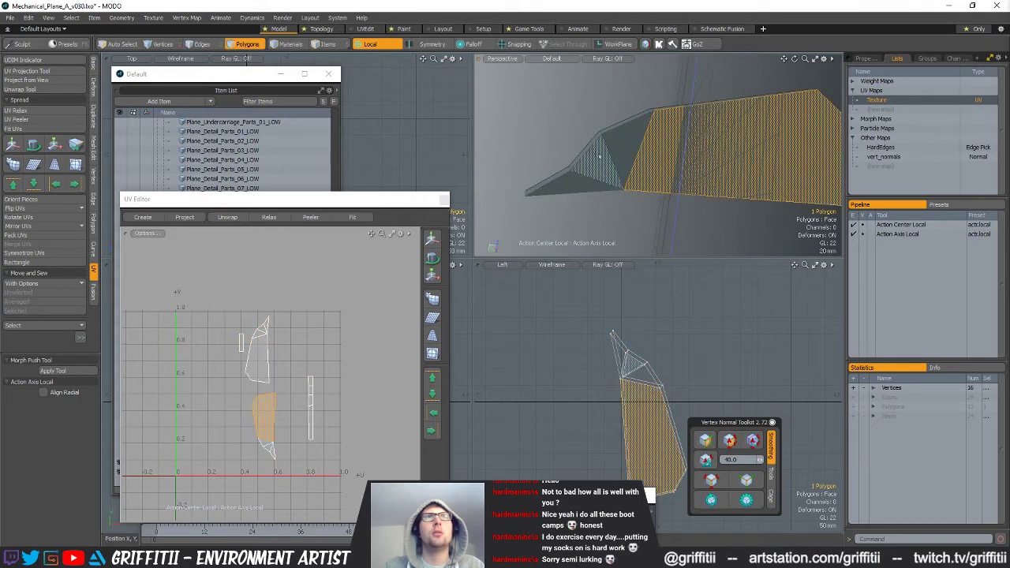
key("space")
key("space")
key("space")
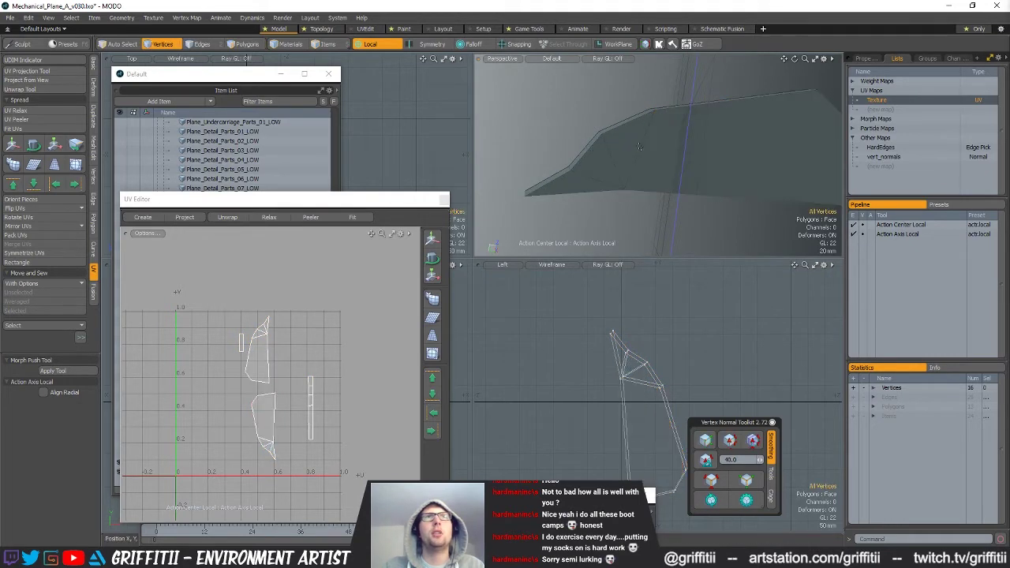
left_click_drag(649, 136, 582, 180)
left_click_drag(666, 183, 673, 194, "alt")
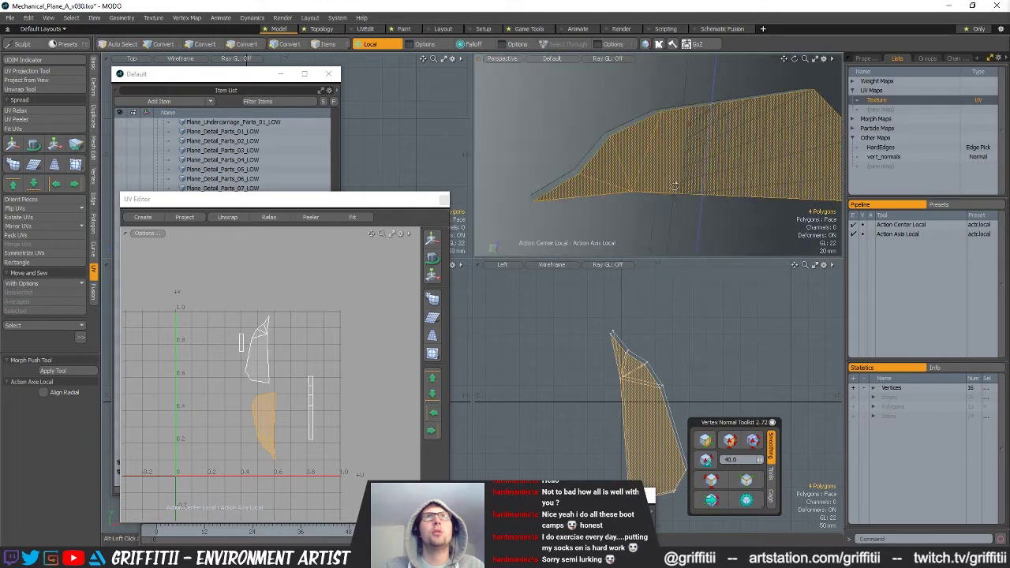
left_click(671, 221)
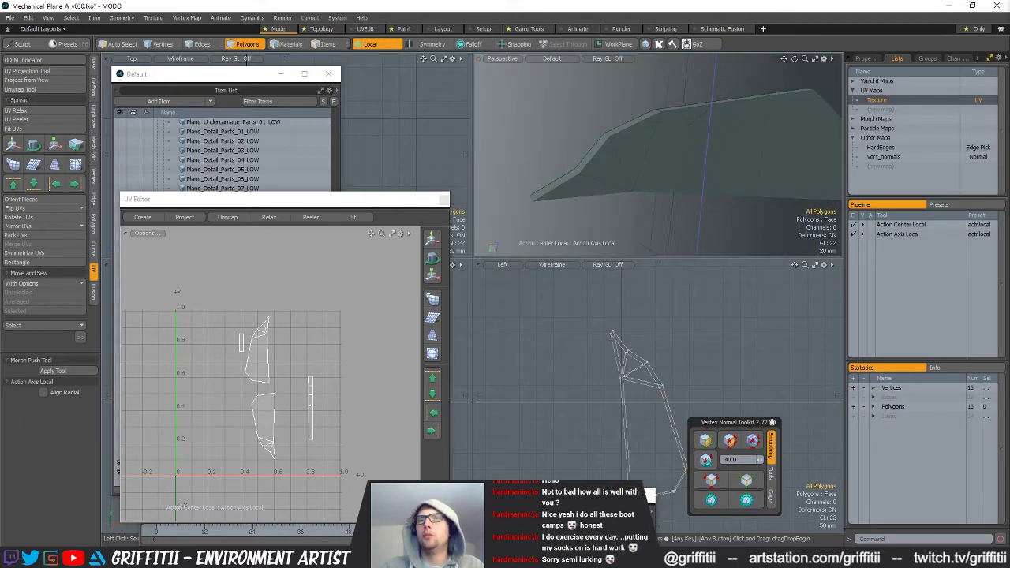
left_click_drag(601, 165, 643, 141, "alt")
left_click(643, 141)
key("space")
key("space")
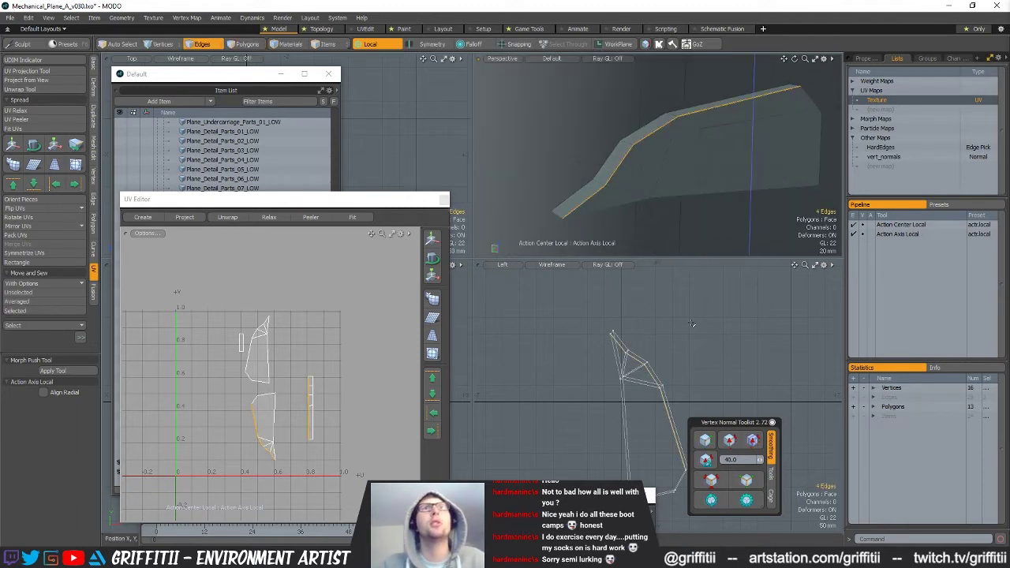
Select the fairing plate's hard edges and bevel them with Edge Bevel.
left_click(713, 480)
left_click_drag(663, 222, 585, 198, "alt")
key("b")
left_click(92, 471)
key("space")
Examine the fairing plate's bevelled rim and its hard-edge selection.
key("1")
key("3")
key("alt+c")
left_click_drag(715, 202, 600, 93, "alt")
left_click(711, 479)
key("space")
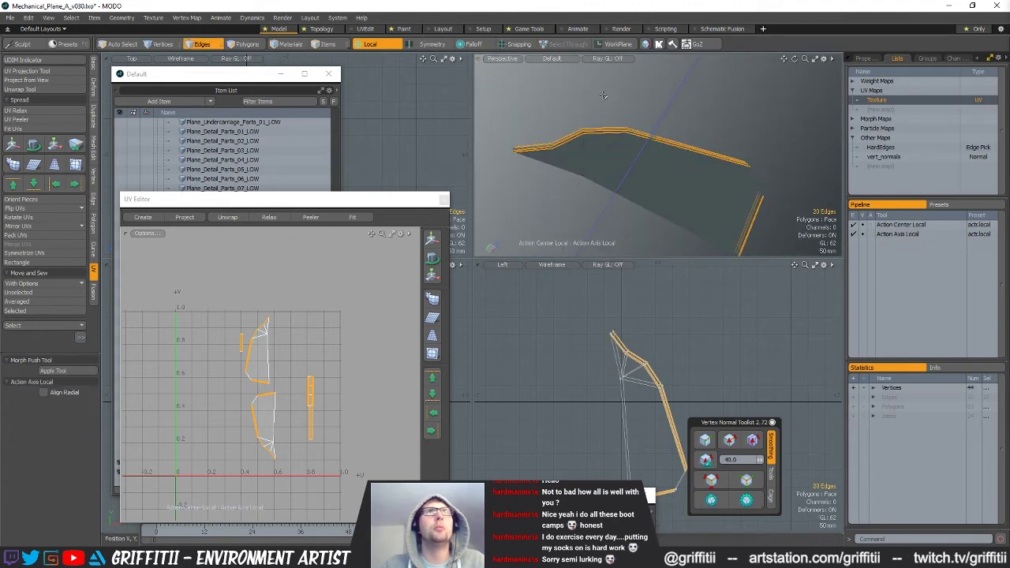
left_click(600, 93)
left_click_drag(657, 169, 730, 195, "alt")
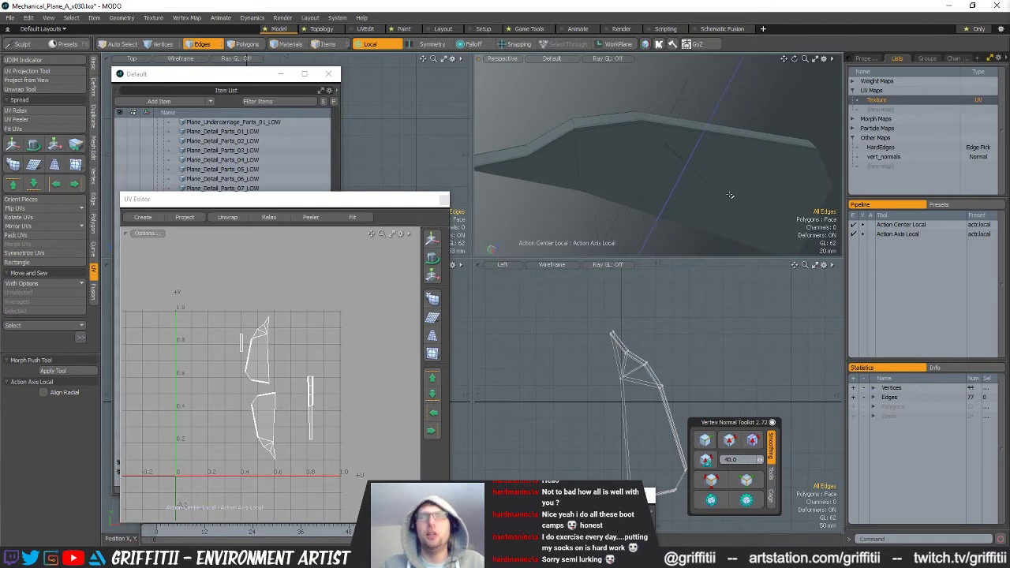
Isolate the link arm with the round pivot hole and select all its hard edges.
key("3")
double_click(599, 184)
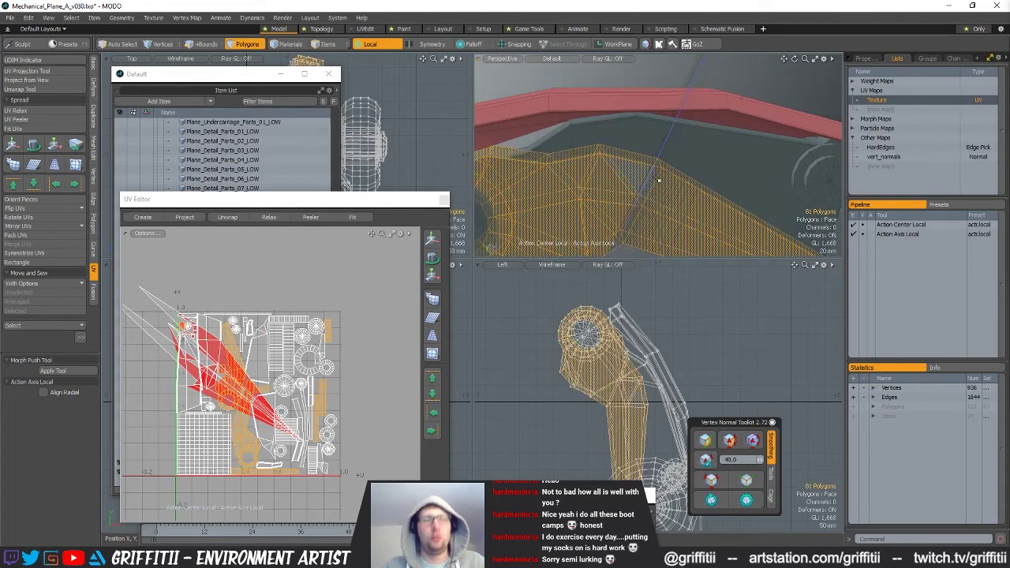
key("shift+h")
key("a")
left_click(709, 489)
left_click_drag(715, 193, 580, 183, "alt")
key("b")
left_click_drag(680, 185, 628, 156)
key("ctrl+z")
key("ctrl+z")
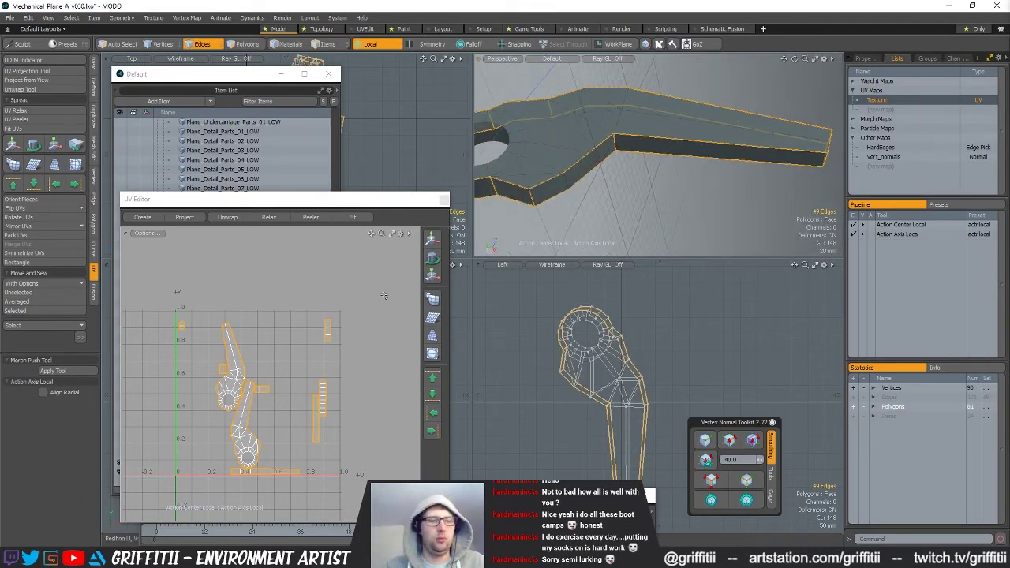
Try a 4 mm Inset edge bevel with round level 1 and sharp corners on the link arm's hard edges.
key("b")
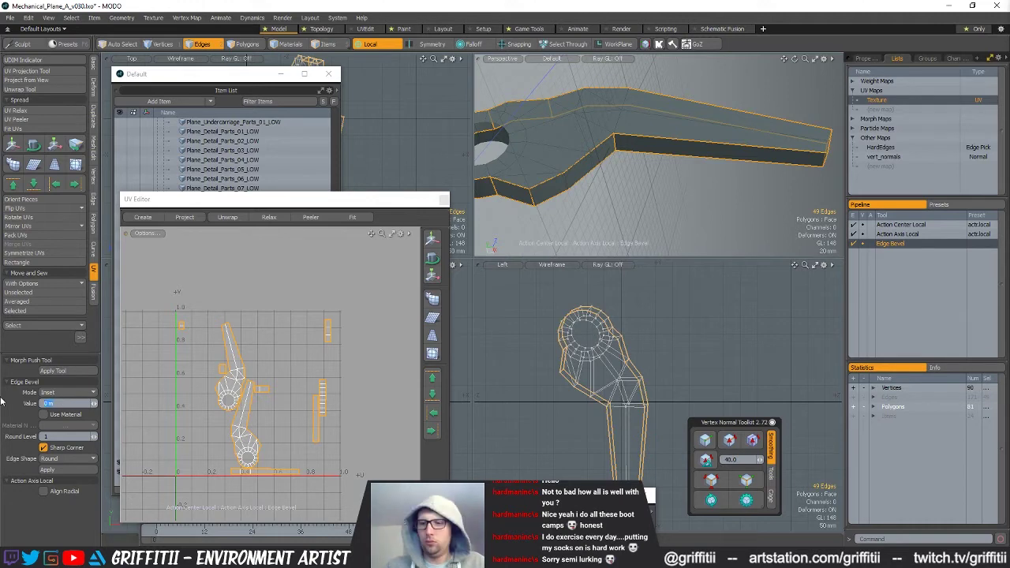
left_click(77, 471)
left_click_drag(600, 182, 612, 182, "alt")
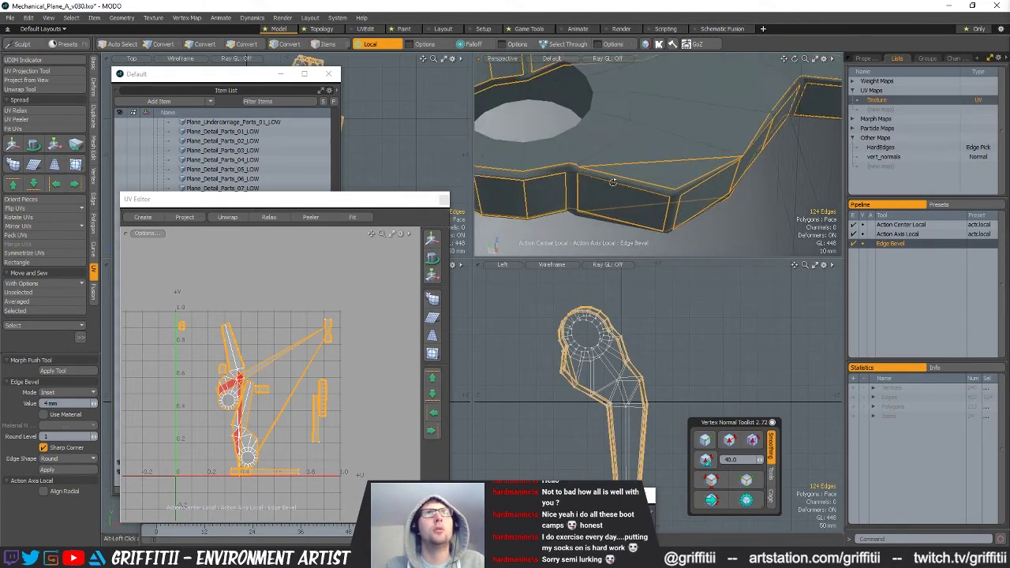
key("space")
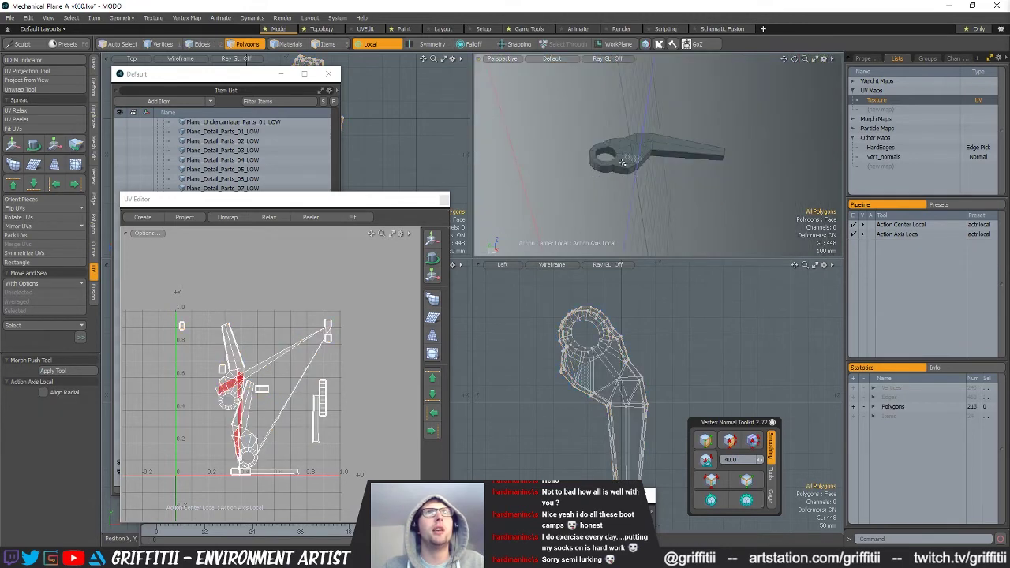
Inspect the bevelled vertices at the inner corner beside the pivot ring, and undo the arm's bevel.
key("1")
left_click_drag(623, 163, 729, 282, "ctrl+alt")
left_click_drag(655, 199, 649, 215, "alt")
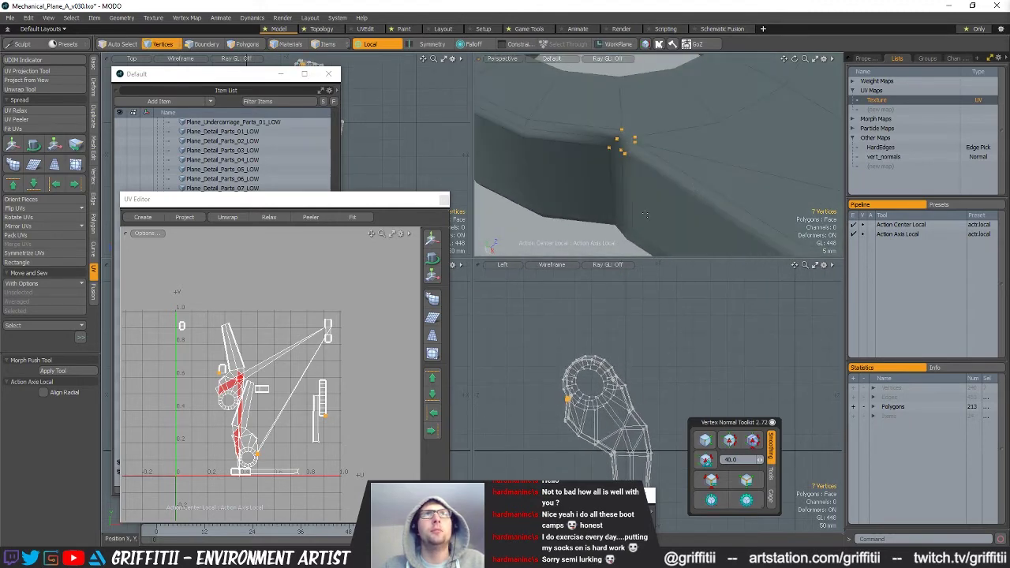
key("3")
key("2")
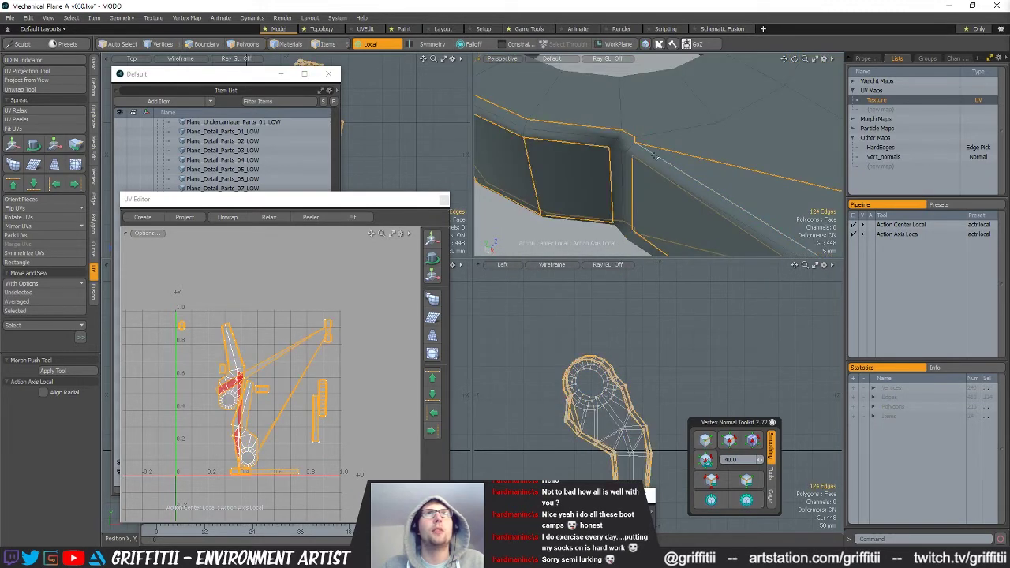
key("b")
left_click_drag(654, 155, 650, 168, "alt")
key("space")
Try splitting the quad face at the inner corner beside the pivot ring on both sides of the arm.
left_click(763, 229)
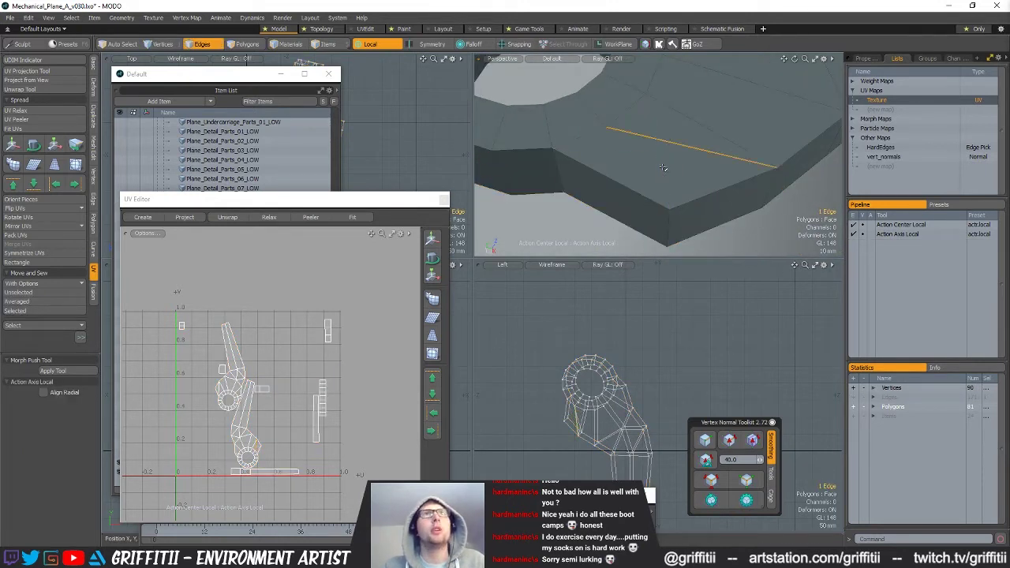
key("3")
left_click(702, 190)
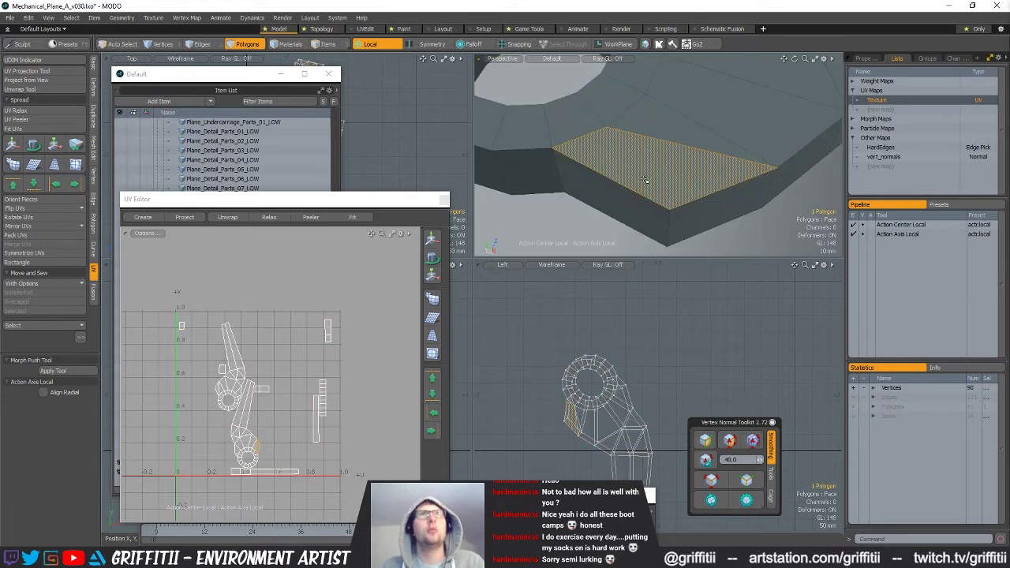
left_click_drag(739, 225, 667, 167, "alt")
left_click(668, 169)
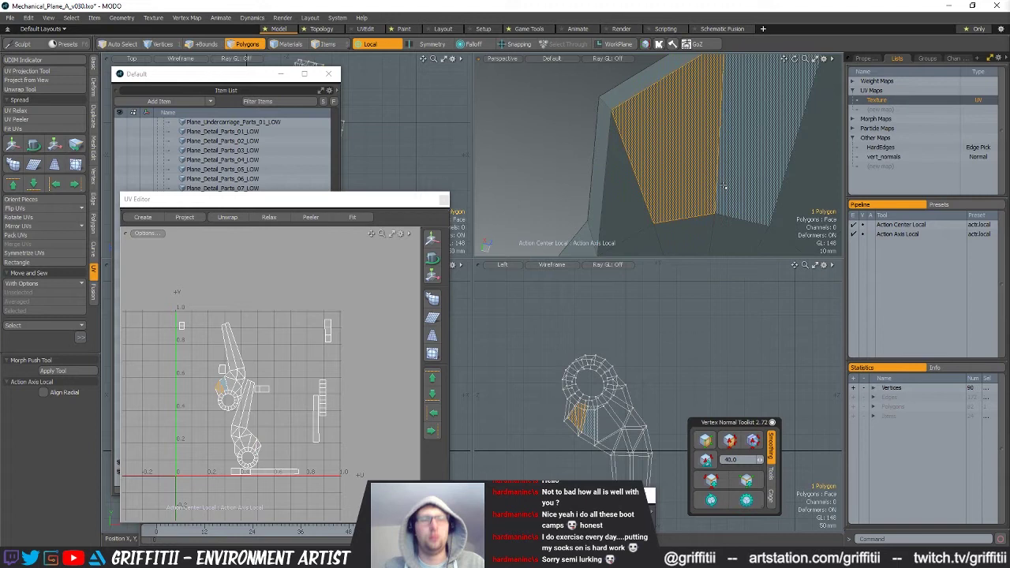
key("2")
left_click(677, 172)
left_click_drag(685, 175, 708, 164, "alt")
key("shift+3")
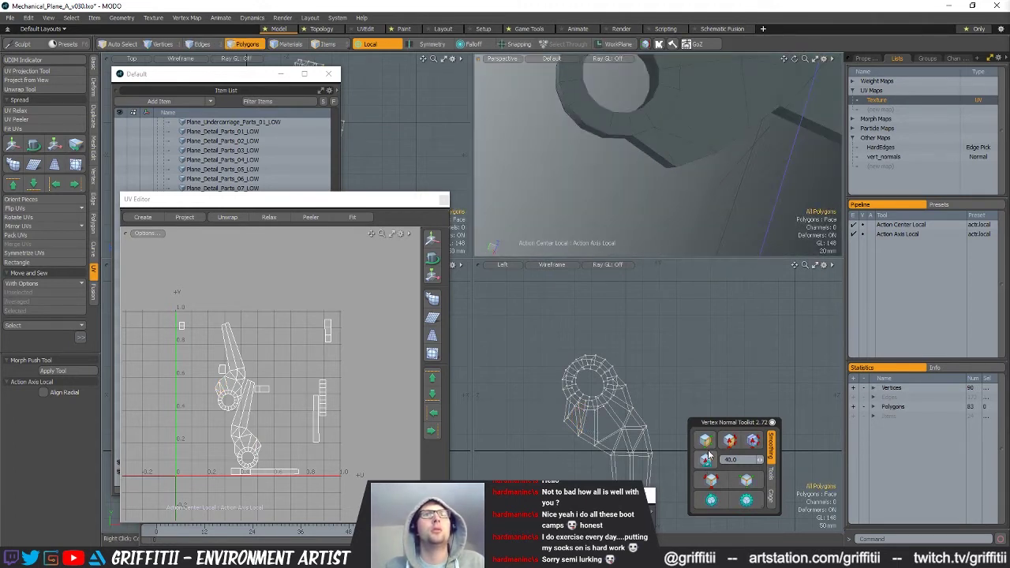
Try the 4 mm edge bevel again on the arm with the split corner faces, and undo it.
left_click(711, 480)
left_click_drag(679, 157, 658, 184, "alt")
key("b")
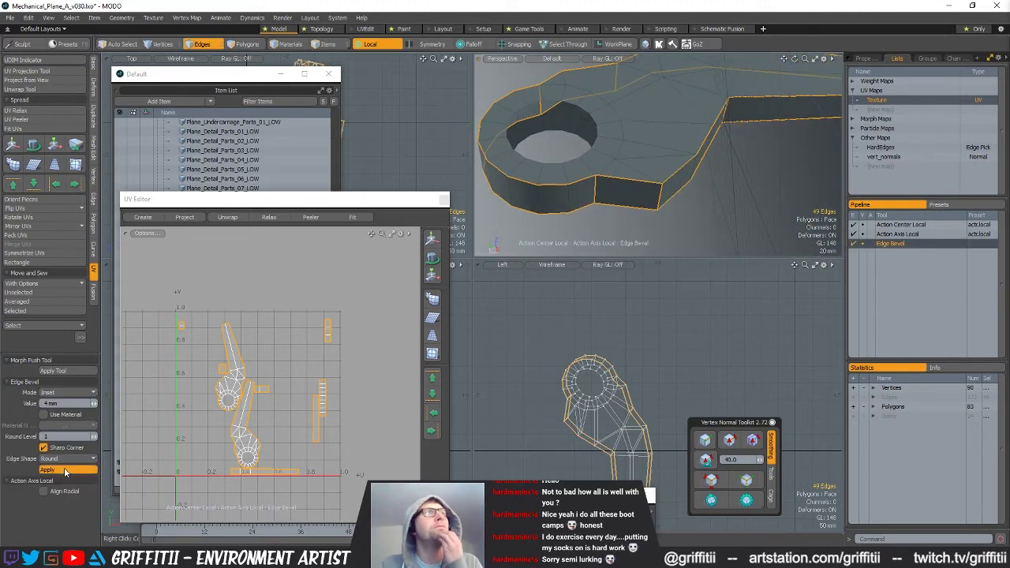
left_click(64, 467)
left_click_drag(698, 175, 755, 244, "alt")
key("space")
key("space")
left_click(710, 483)
left_click_drag(641, 197, 676, 196, "alt")
key("3")
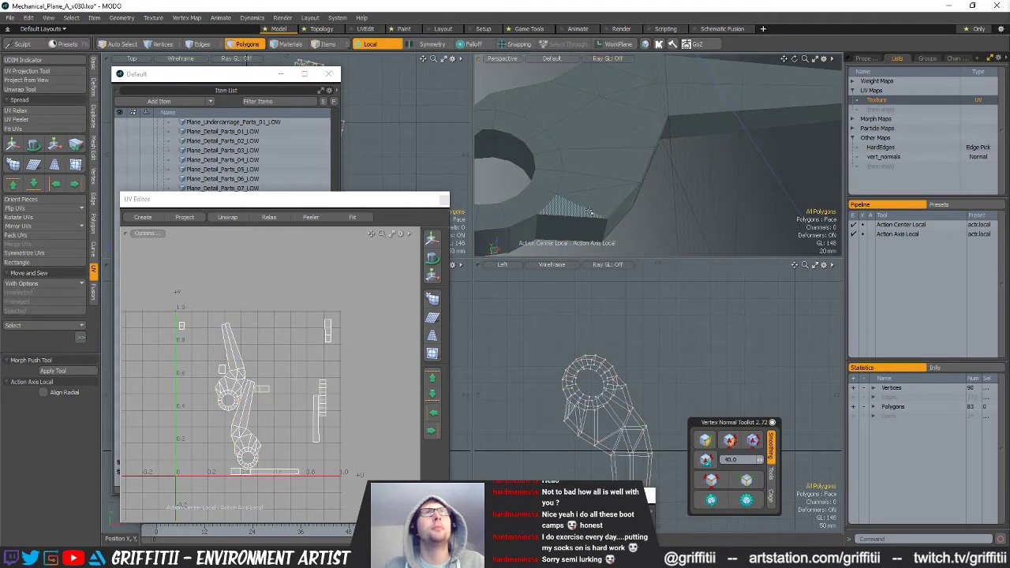
left_click_drag(577, 184, 711, 201, "alt")
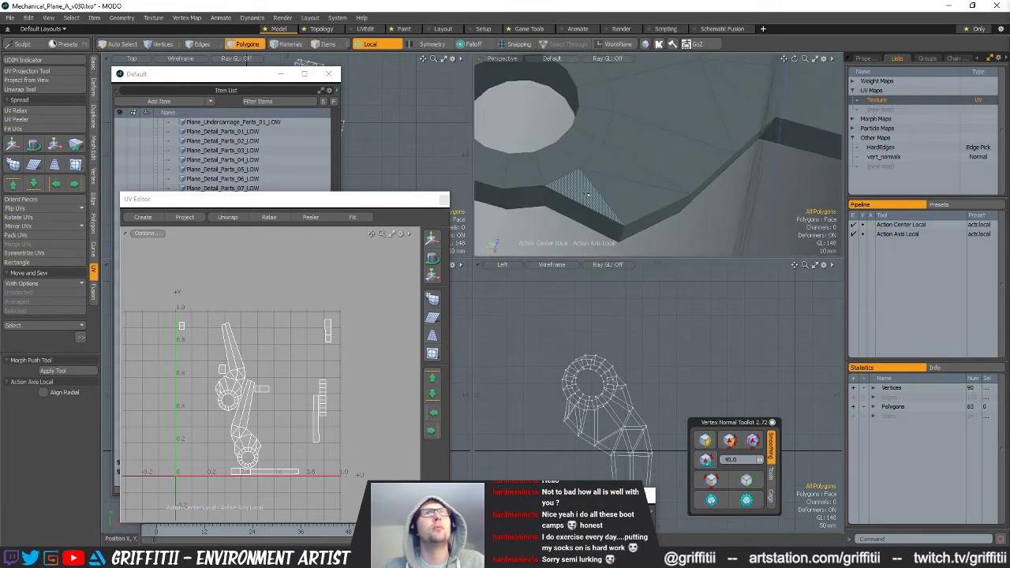
Slice a support edge just inside the arm's lower outline, from the corner beside the pivot ring to the inner elbow, about 5 to 6 % in.
key("2")
mouse_move(629, 178)
left_mouse_down()
mouse_move(633, 195)
mouse_move(708, 141)
mouse_move(717, 195)
mouse_move(725, 178)
left_mouse_up()
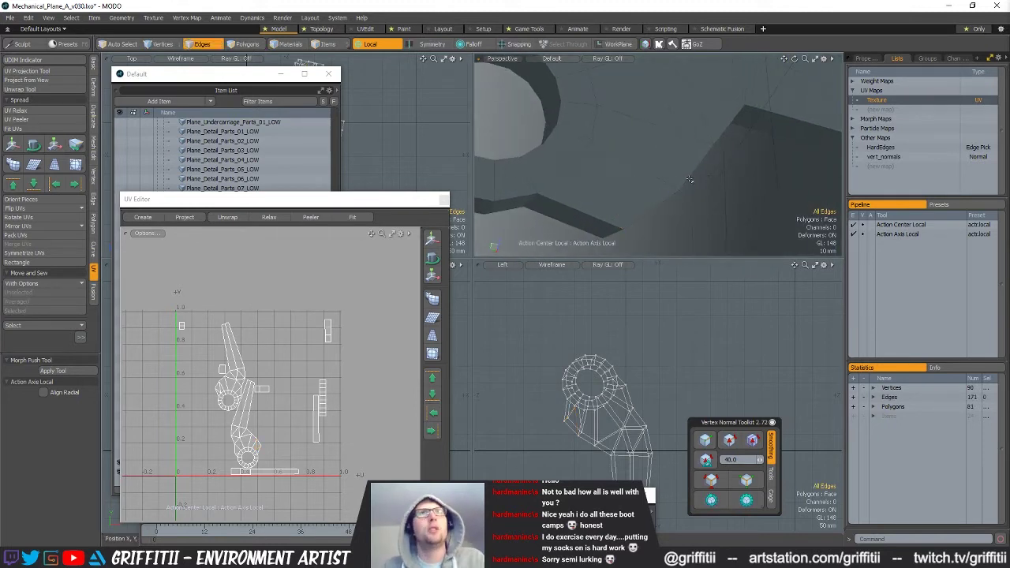
key("alt+c")
left_click_drag(662, 204, 509, 166, "alt")
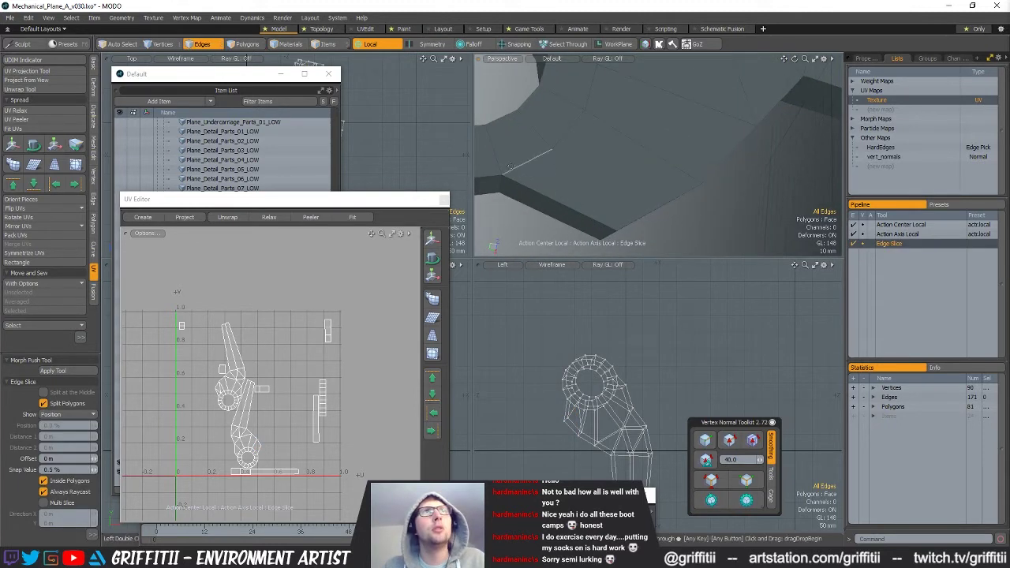
left_click_drag(615, 227, 611, 207)
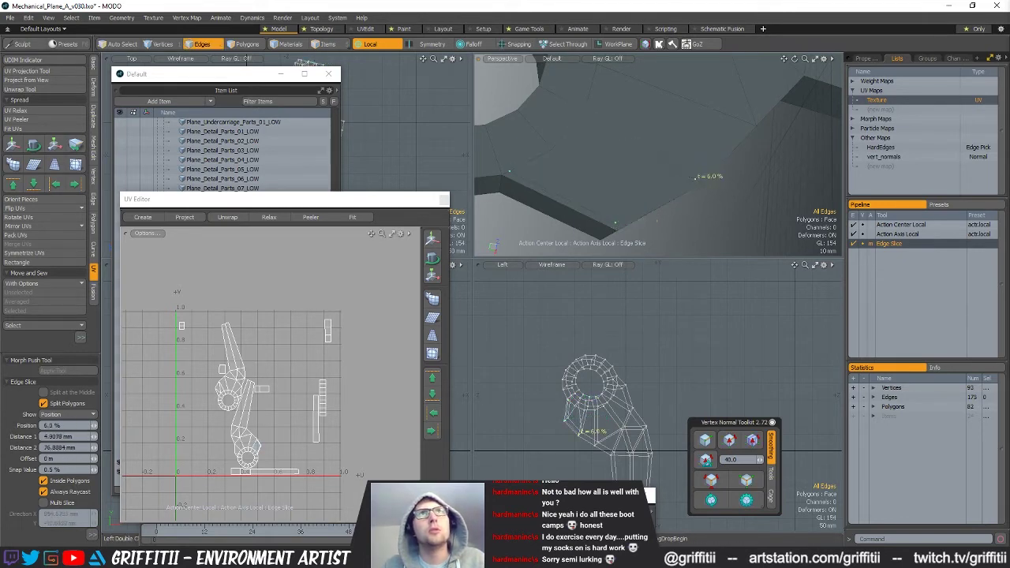
left_click_drag(743, 140, 682, 183, "alt+shift")
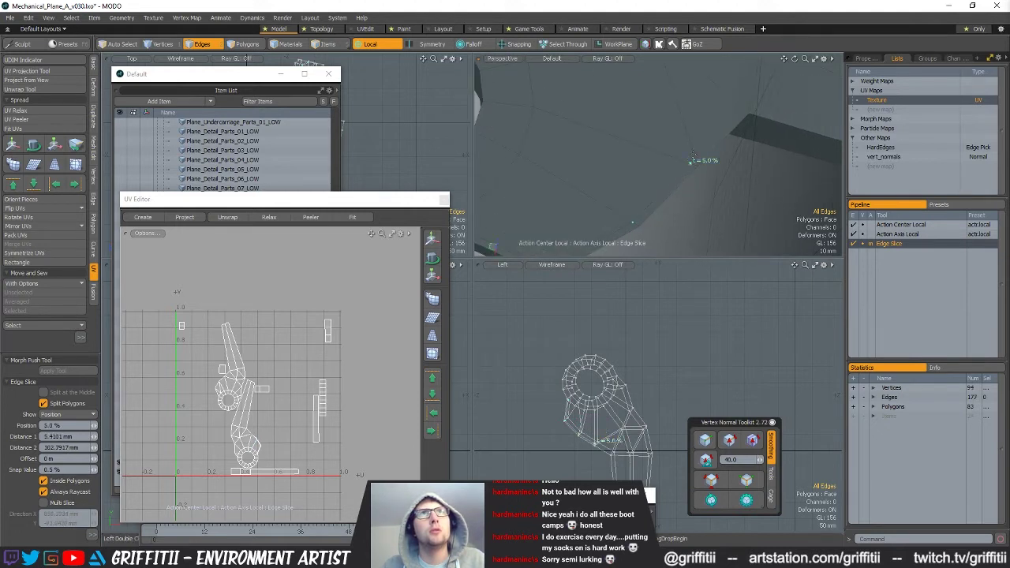
left_click_drag(693, 160, 646, 167, "alt")
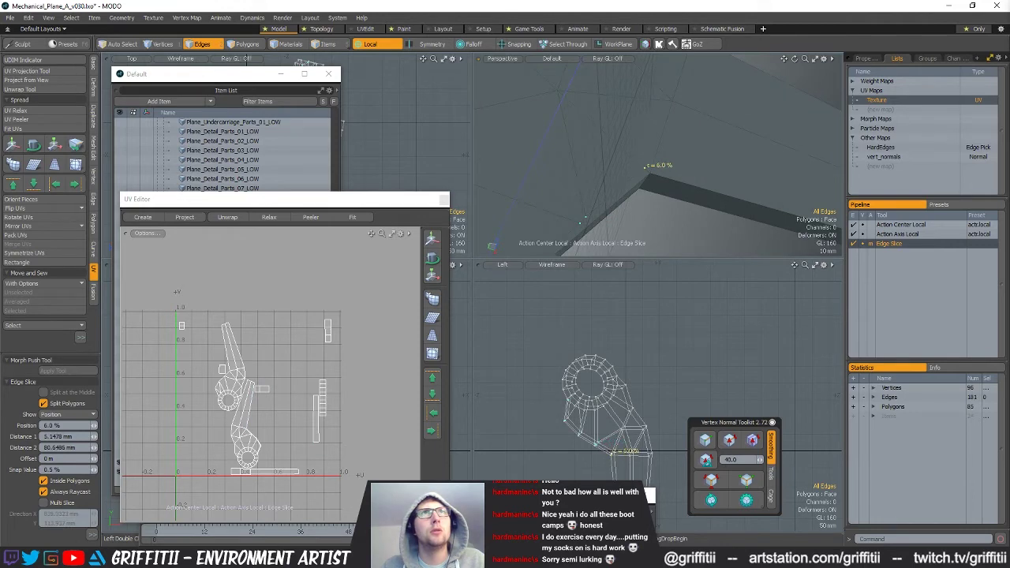
key("space")
Cut an extra edge with Edge Slice from the sliced lower corner to the face's inner vertex near the pivot ring.
left_click_drag(651, 170, 582, 235, "alt")
key("3")
key("alt+c")
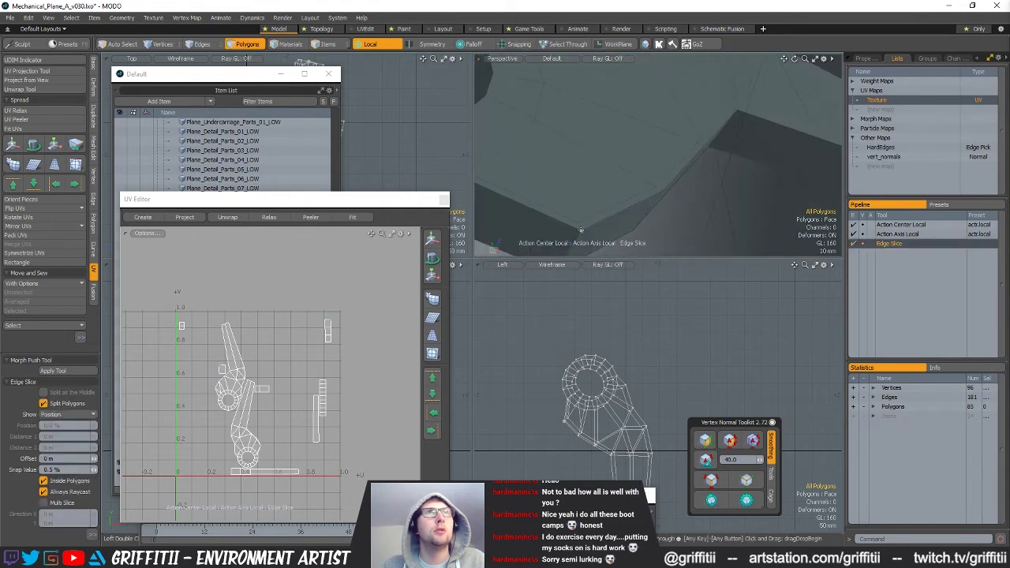
left_click(580, 225)
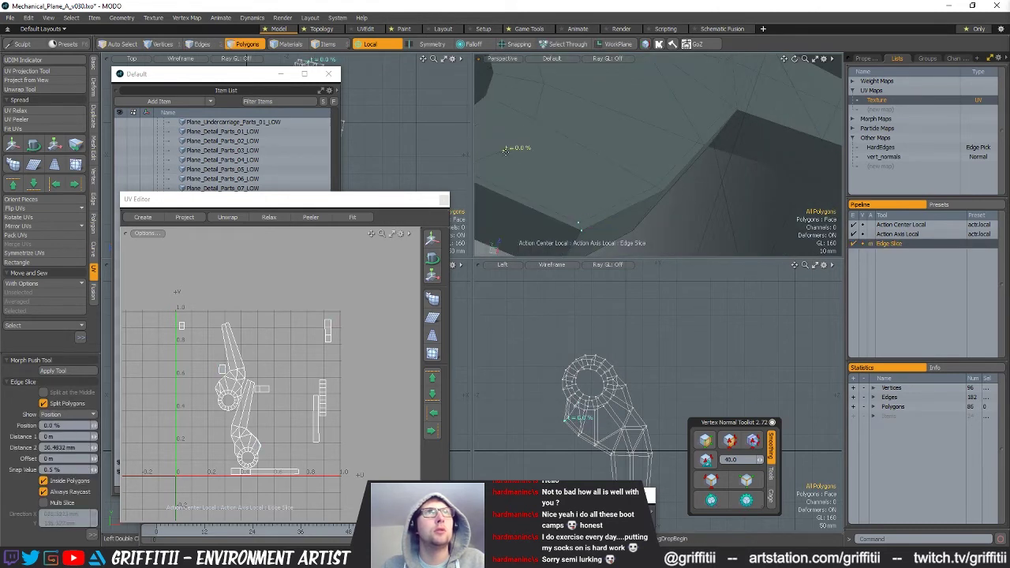
key("space")
Try a 4 mm Inset edge bevel on the three lower outline edges and undo it.
left_click_drag(687, 223, 698, 213, "alt")
key("1")
key("2")
double_click(562, 196)
key("b")
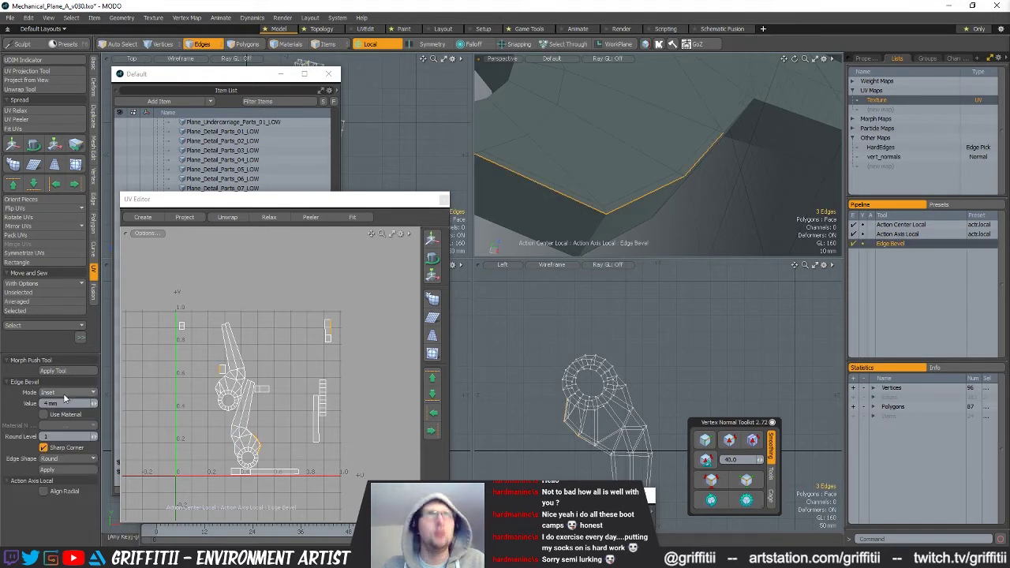
left_click(60, 375)
left_click_drag(667, 158, 572, 169, "alt")
scroll(790, 121, "down", 5)
key("ctrl+z")
Slice matching support edges just inside the arm's upper outline, past the notch and shoulder corners on the same face.
scroll(750, 170, "up", 4)
key("3")
key("alt+c")
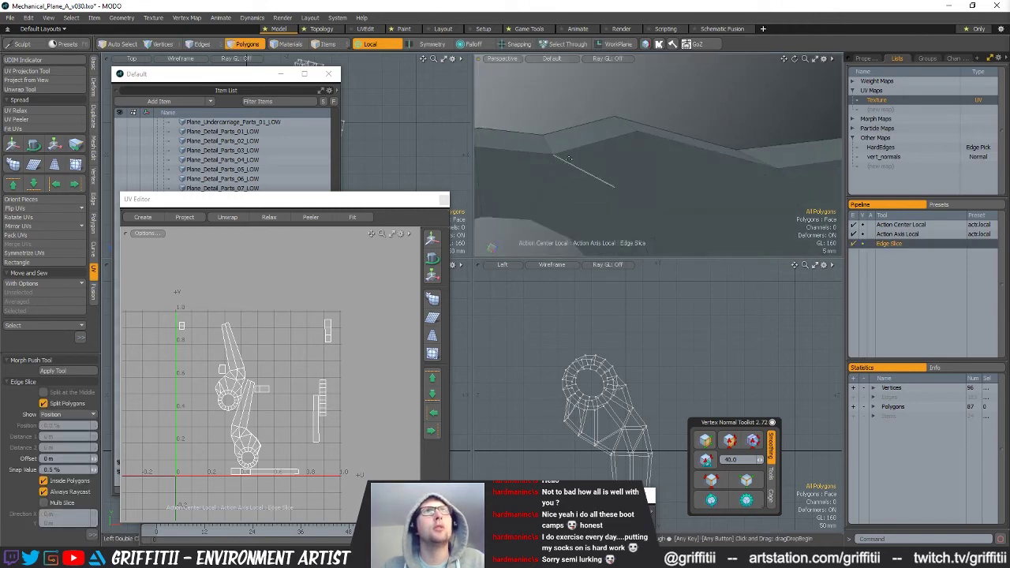
left_click(637, 139)
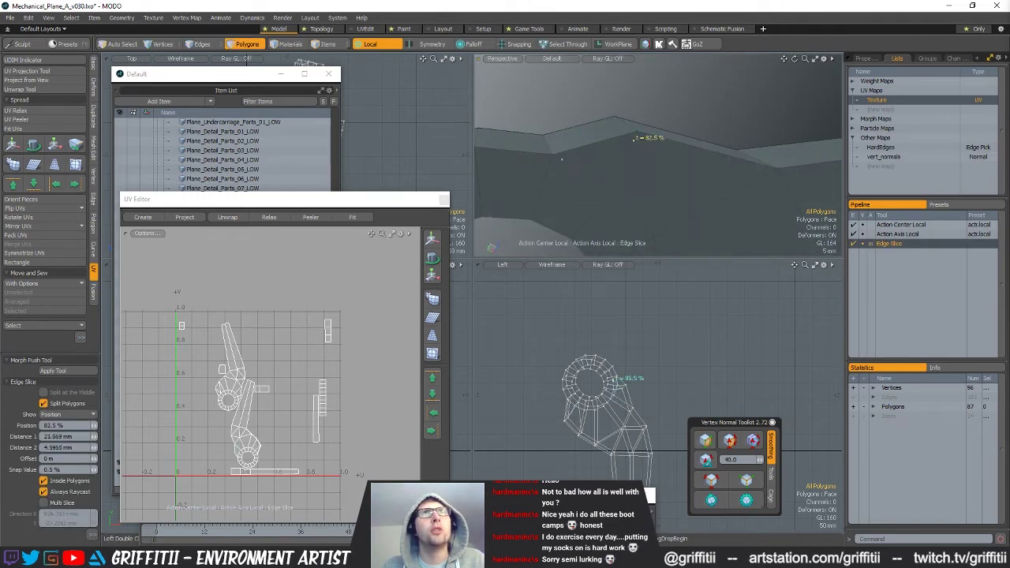
left_click_drag(651, 147, 628, 137, "alt")
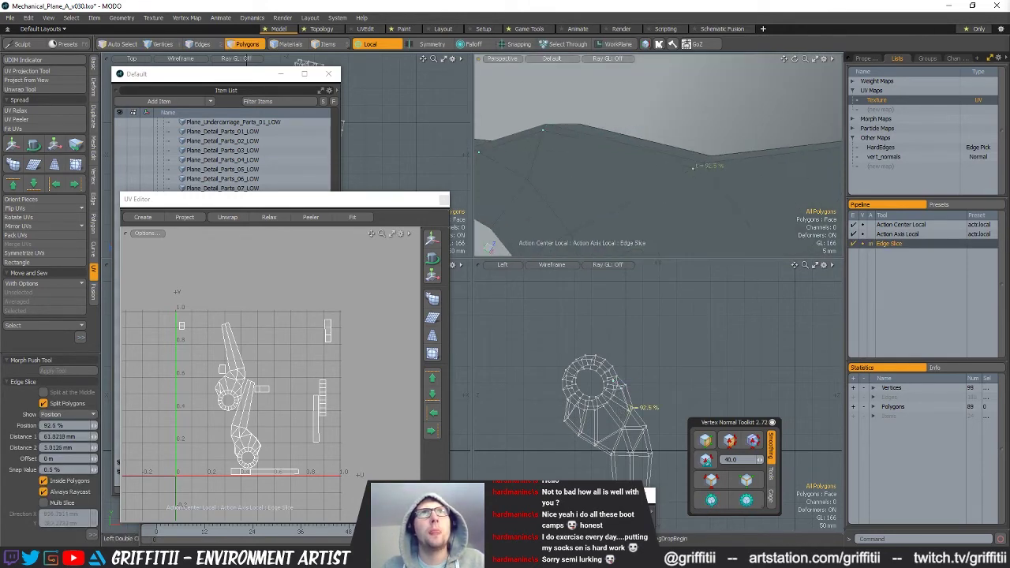
left_click_drag(711, 169, 713, 170)
left_click_drag(713, 170, 697, 178, "alt")
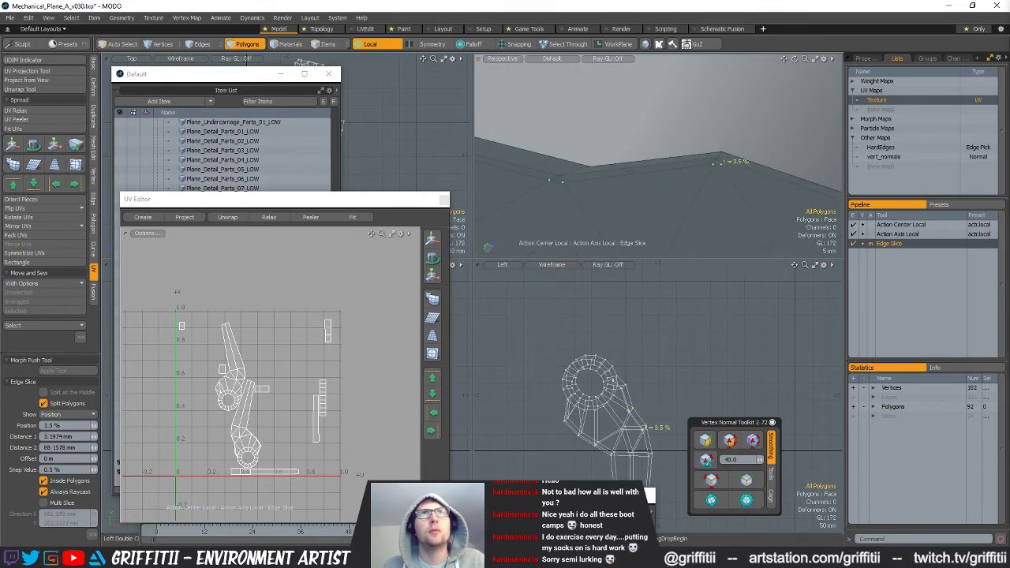
left_click_drag(739, 185, 695, 190, "alt")
key("space")
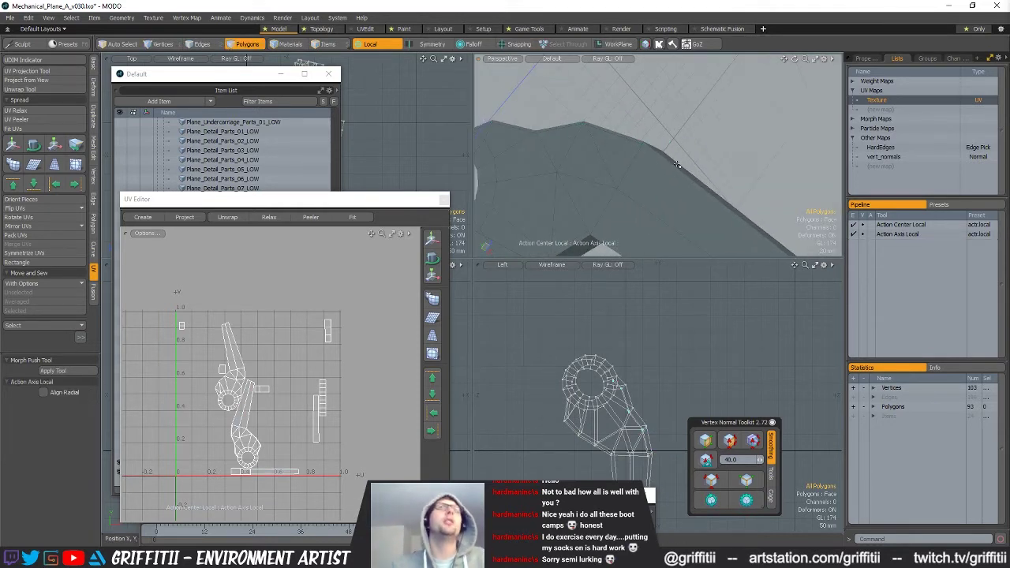
Slice support edges just inside the upper outline on the arm's opposite face, continuing to the notch beside the pivot ring.
left_click_drag(628, 162, 683, 170, "alt")
key("c")
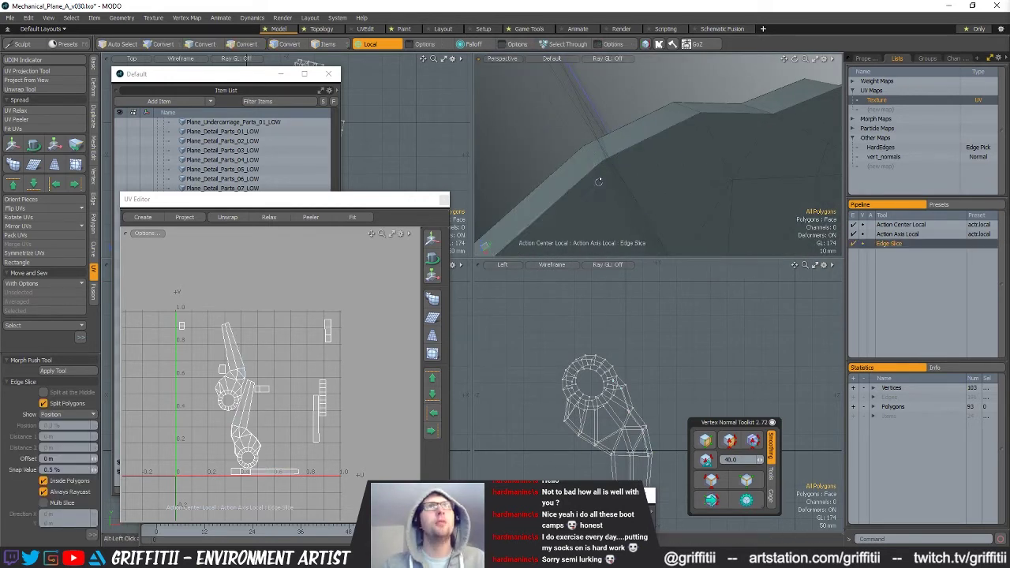
left_click_drag(591, 184, 619, 168, "alt")
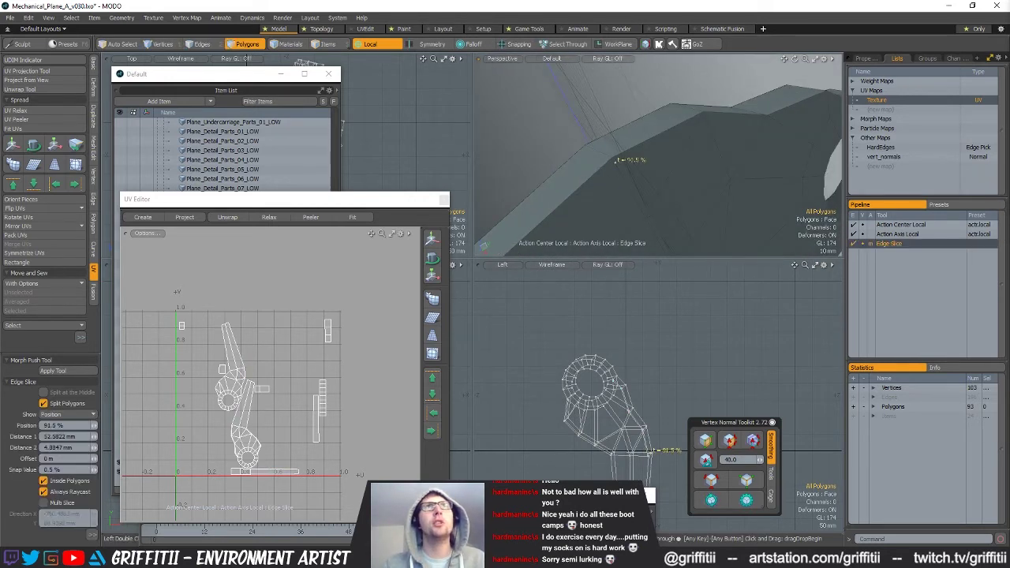
left_click_drag(701, 116, 576, 162, "alt")
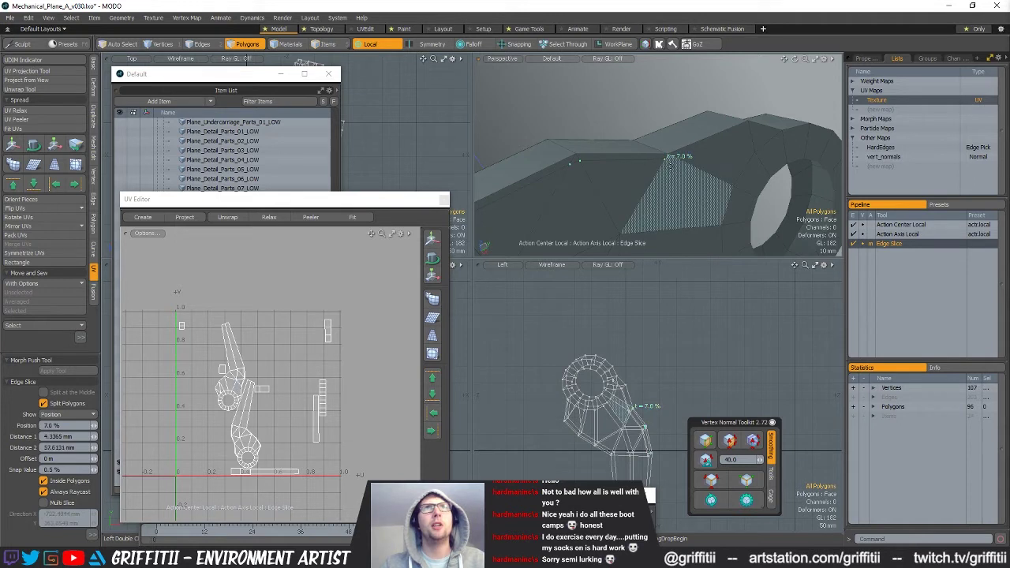
left_click_drag(683, 162, 642, 181, "alt")
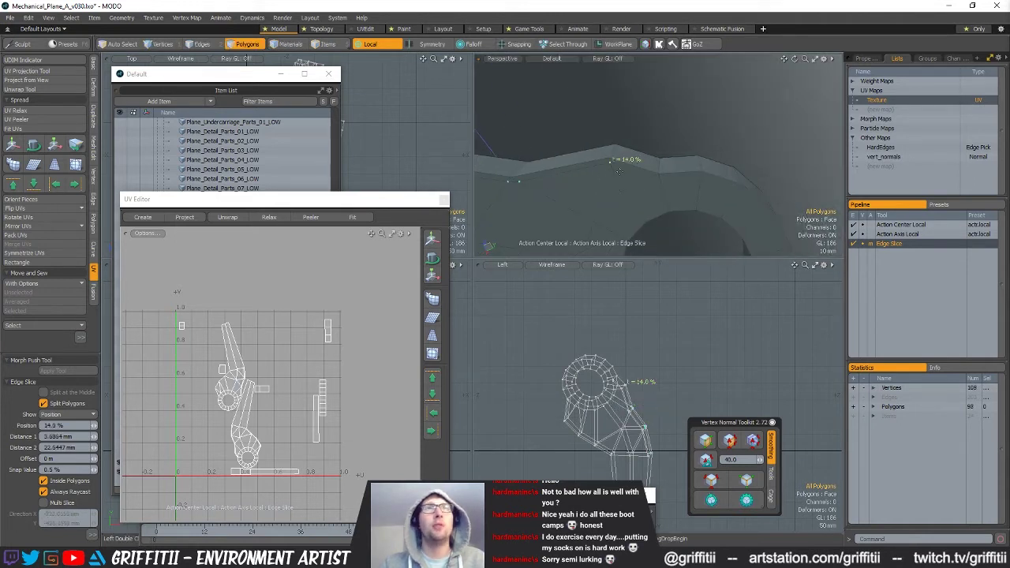
key("q")
Slice support edges just inside the lower outline on the opposite face, from the ring corner to the inner elbow.
scroll(721, 169, "down", 3)
left_click_drag(677, 147, 711, 148, "alt")
scroll(690, 212, "up", 3)
key("c")
left_click(717, 145)
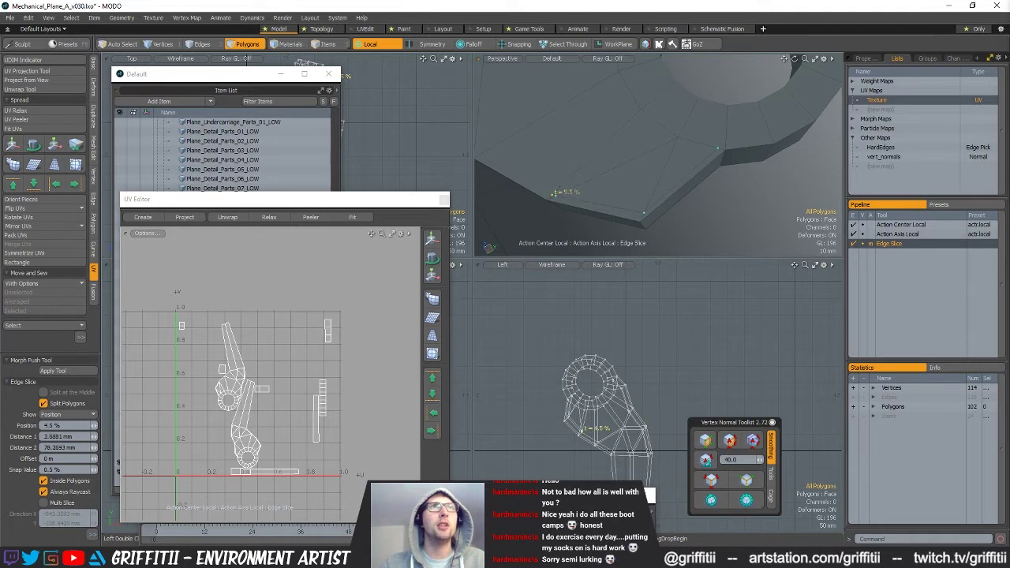
left_click_drag(555, 190, 584, 164, "alt")
left_click(587, 162)
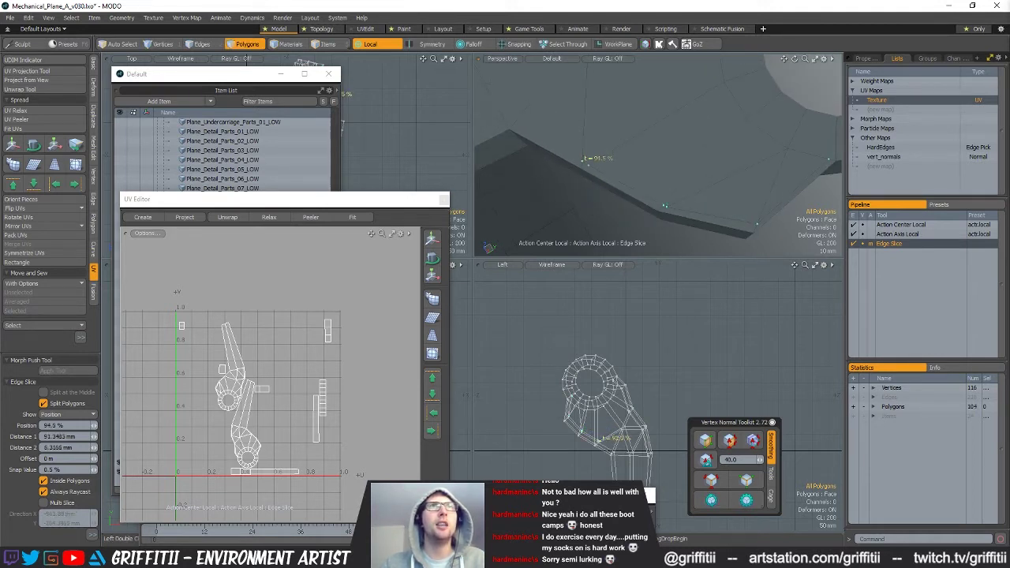
left_click_drag(586, 162, 711, 185, "alt")
key("space")
Try an Edge Slice from the inner elbow corner across the arm's face.
key("c")
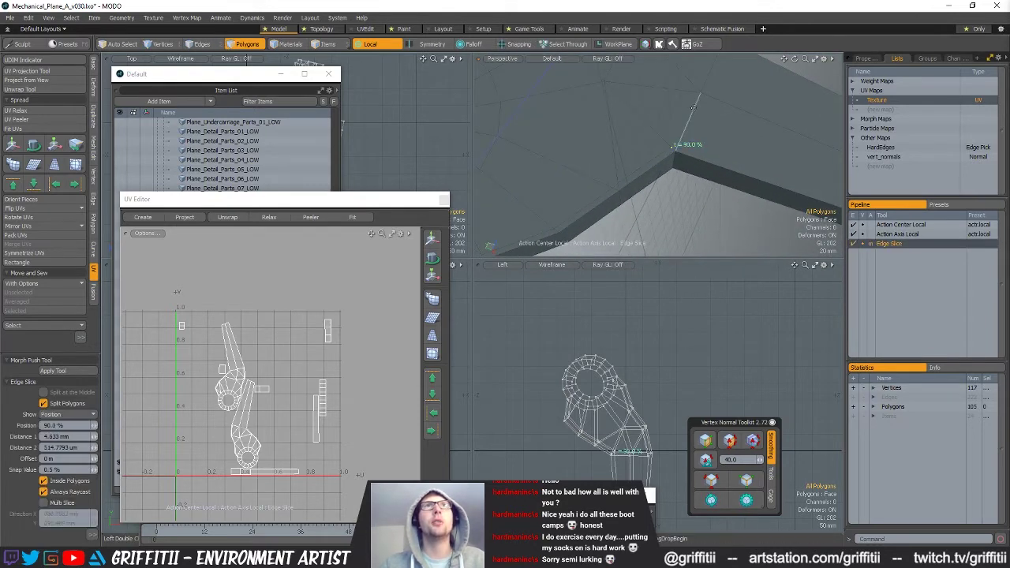
left_click_drag(702, 92, 679, 172, "alt+shift")
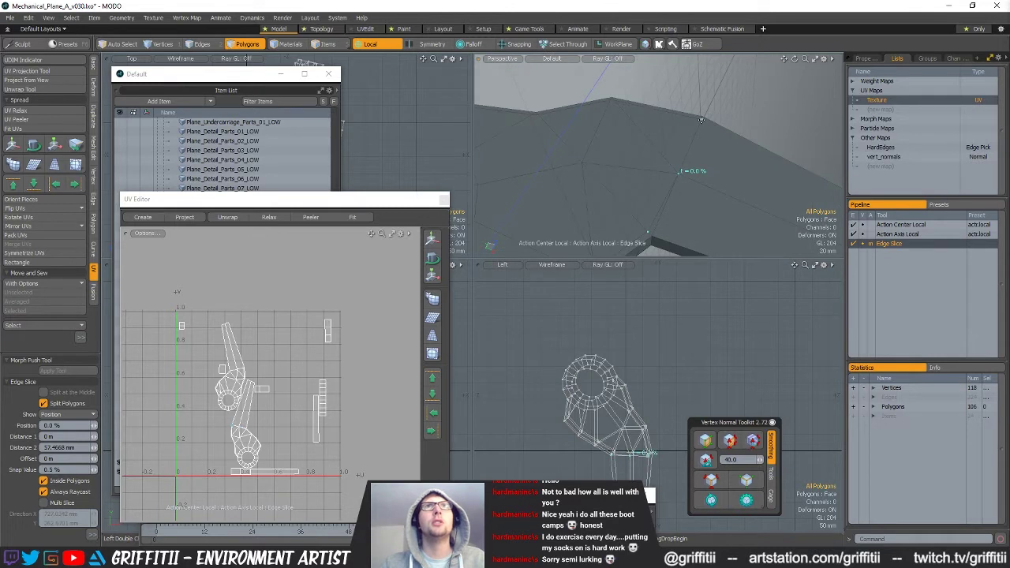
key("space")
left_click_drag(754, 139, 678, 168, "alt")
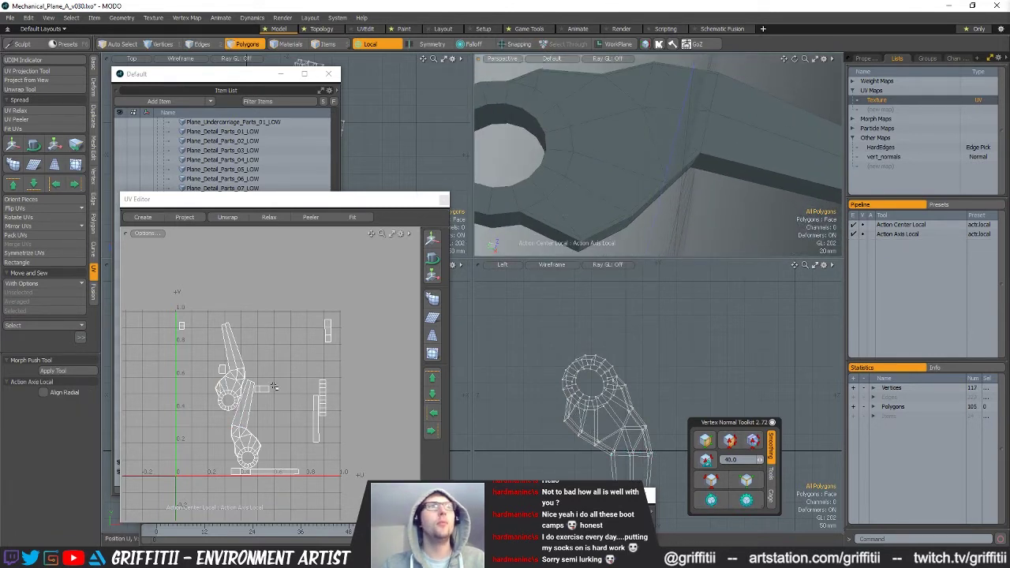
Select the arm's hard edges and bevel them with a 4 mm Inset, round level 1 and sharp corners.
left_click(712, 481)
left_click_drag(654, 214, 617, 179, "alt")
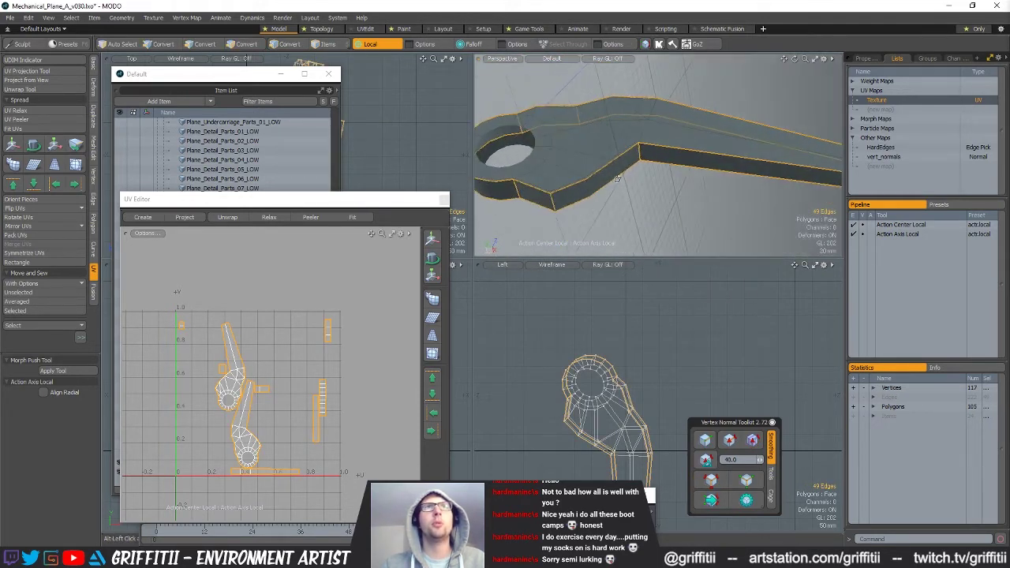
key("b")
left_click(79, 372)
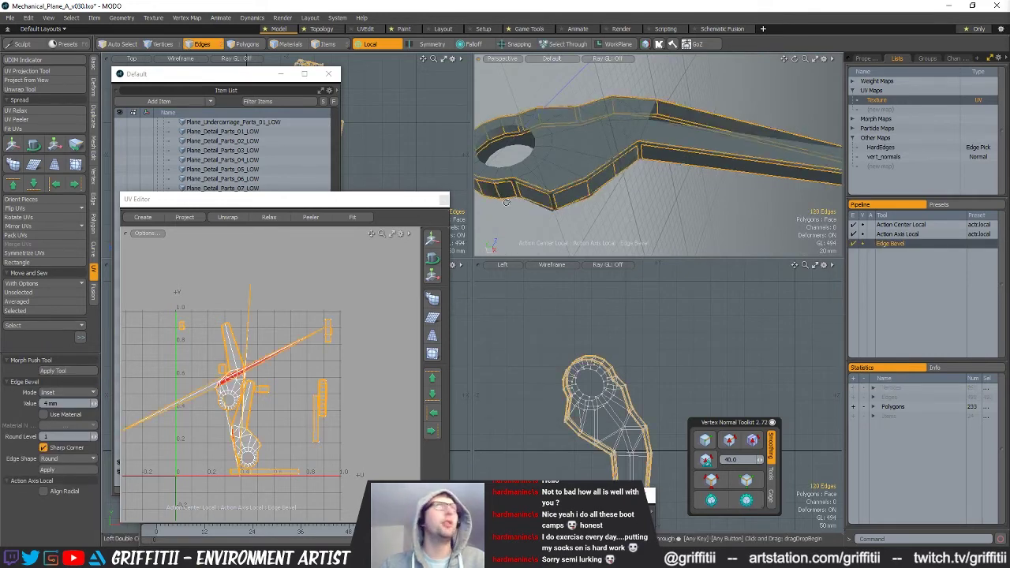
scroll(679, 202, "up", 5)
key("space")
key("space")
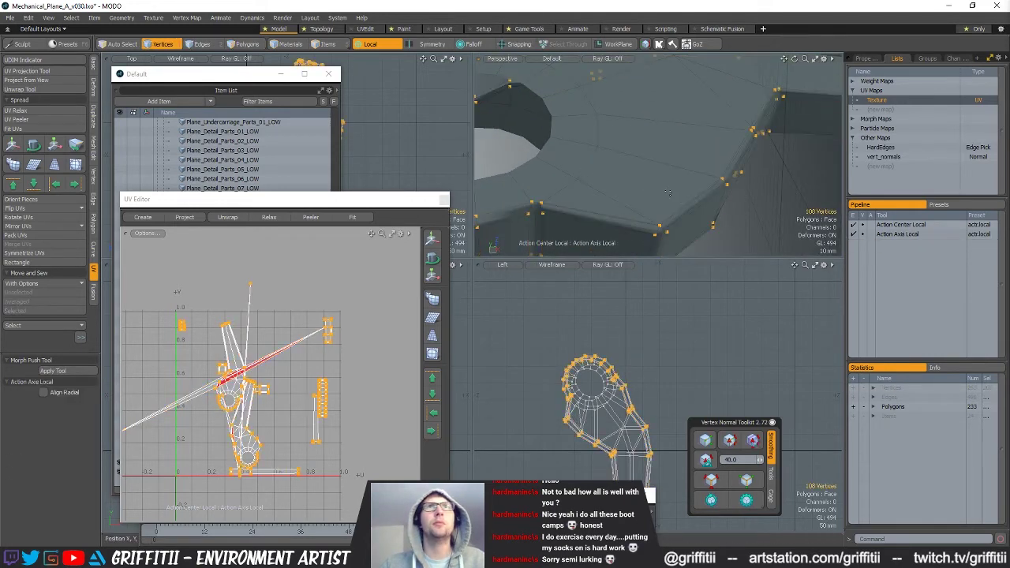
Remove the leftover sliced support edges just inside the arm's bevelled outline.
right_click_drag(679, 207, 654, 233)
key("shift+a")
left_click_drag(664, 198, 639, 143, "alt")
key("2")
left_click_drag(732, 180, 642, 172, "alt")
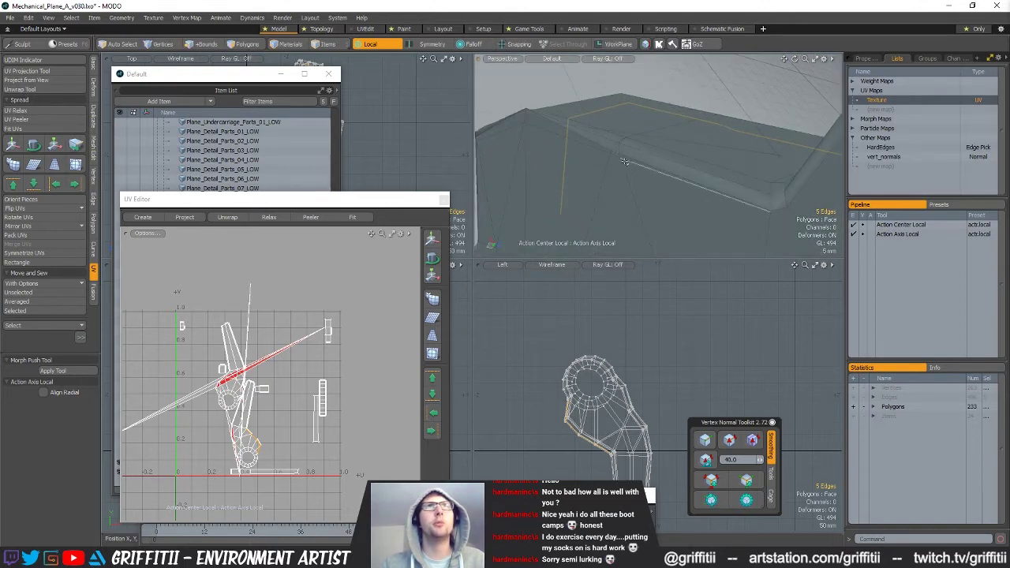
key("Delete")
left_click_drag(675, 227, 688, 118, "alt")
left_click(728, 207)
key("l")
key("BackSpace")
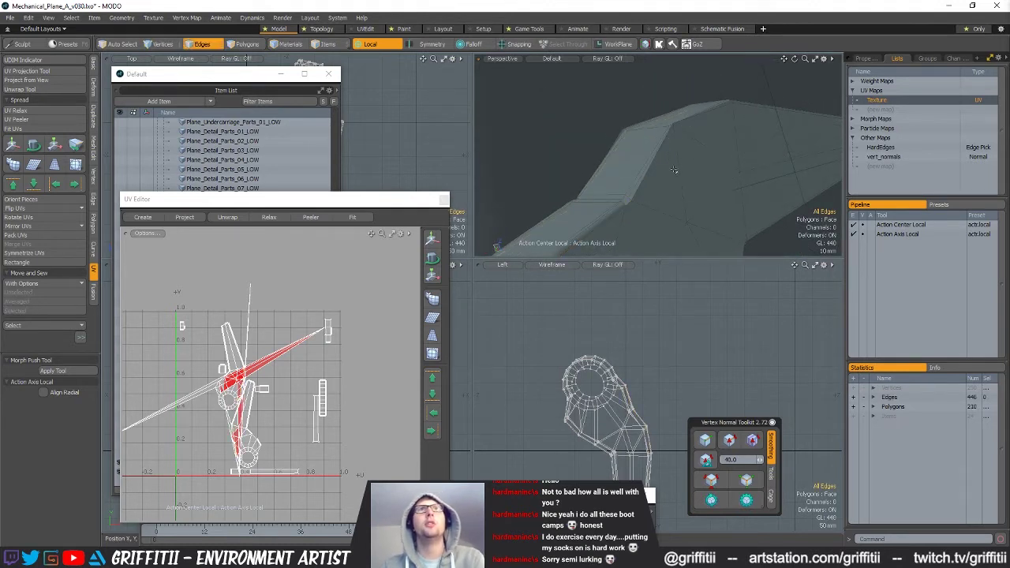
Slice new edges across the bevel corner at the arm's upper notch and on to the neighbouring face vertex.
left_click_drag(715, 194, 642, 228, "alt")
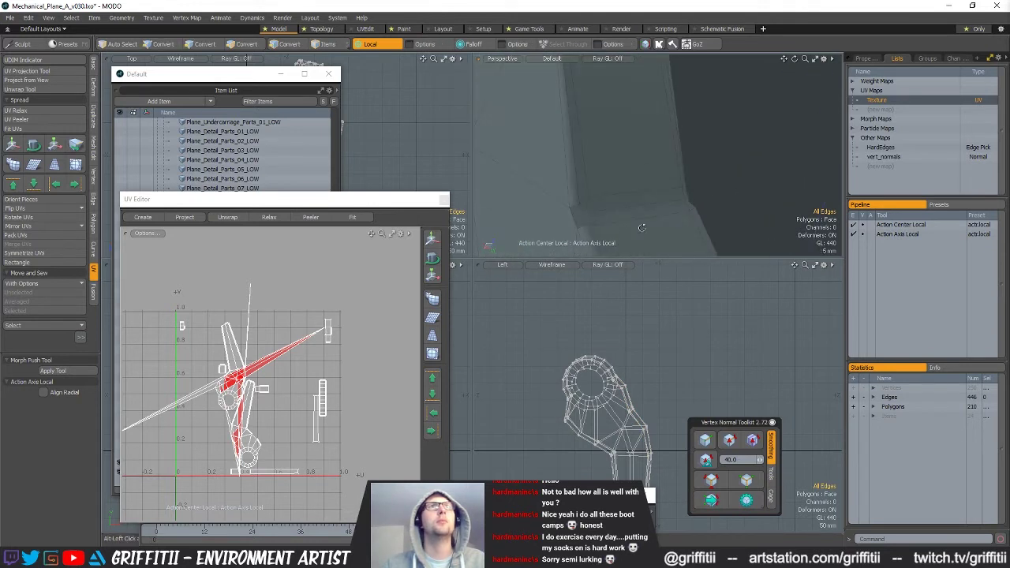
key("alt+c")
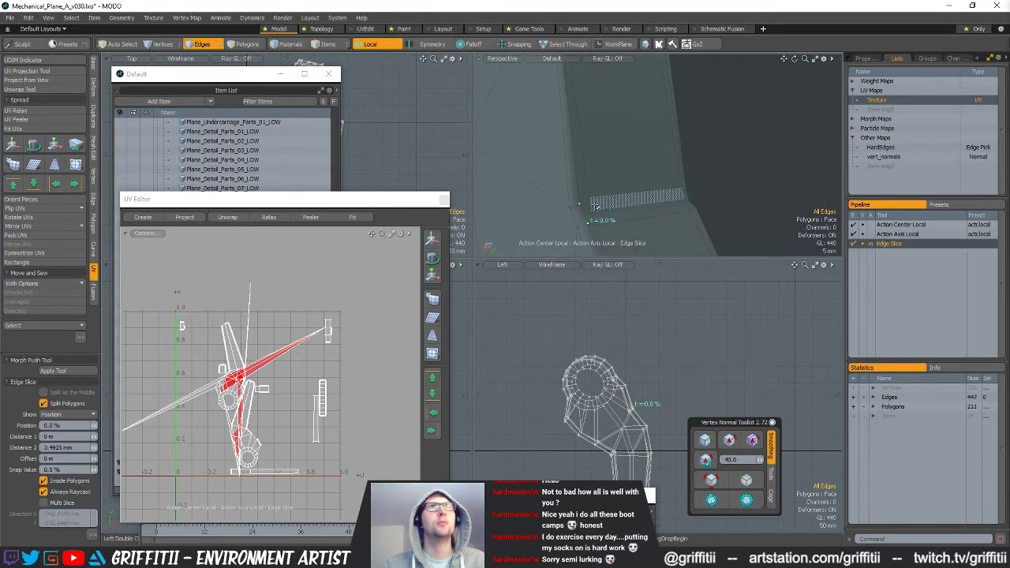
left_click(574, 214)
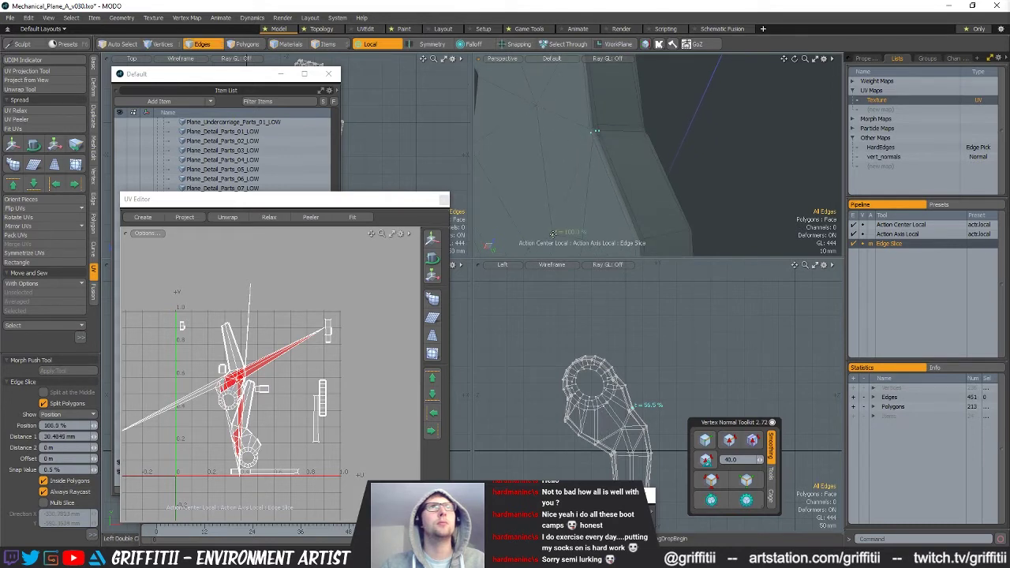
left_click(553, 234)
key("space")
Close the floating item list window and reposition the UV Editor window.
key("3")
left_click_drag(645, 142, 530, 188, "alt")
left_click(329, 73)
mouse_move(340, 199)
left_mouse_down()
mouse_move(349, 239)
mouse_move(332, 196)
left_mouse_up()
Select the two short edges at the notch's bevel corner and move them 800 um in Y and -200 um in Z.
left_click_drag(675, 186, 656, 221, "alt")
key("2")
key("shift+a")
left_click(637, 148, "shift")
key("w")
scroll(724, 178, "down", 5)
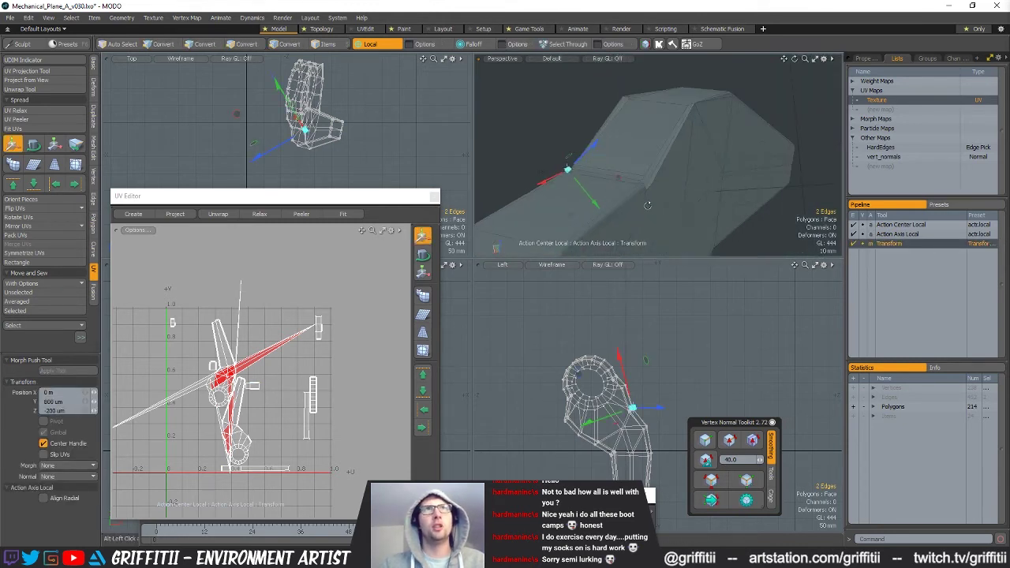
scroll(656, 221, "up", 5)
Cut another edge with Edge Slice through the face beside the notch's bevel corner.
key("Escape")
key("Escape")
key("alt+c")
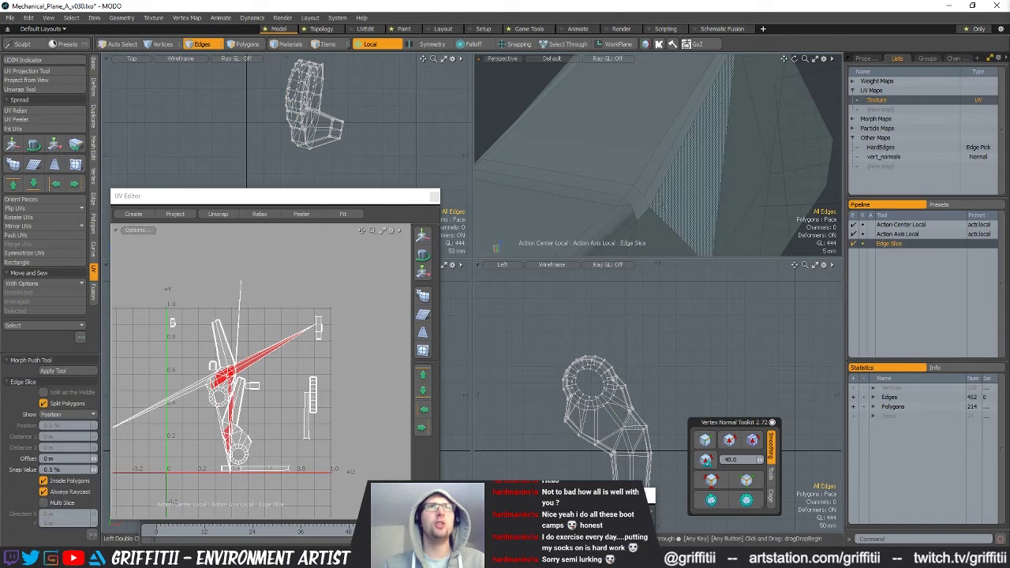
left_click(631, 203)
key("space")
Select the small polygon at the notch's bevel corner and adjust it with the Transform tool.
left_click_drag(631, 203, 789, 109, "alt")
key("w")
key("e")
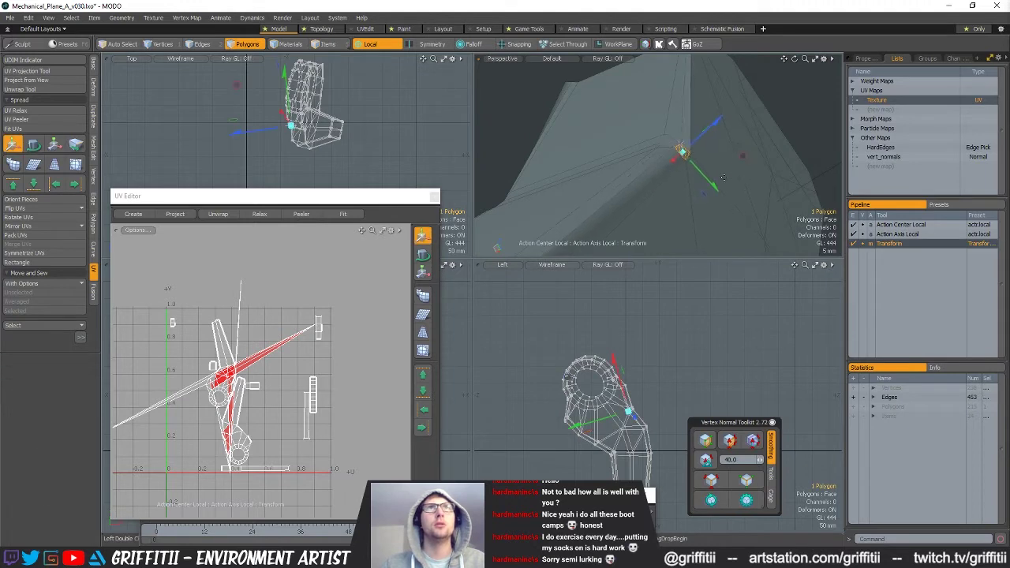
left_click_drag(704, 163, 735, 201, "alt")
key("q")
Select the edge at the notch's bevel corner and adjust its position with the Transform tool.
left_click_drag(687, 178, 586, 140, "alt")
key("space")
key("space")
left_click(656, 161)
key("w")
left_click_drag(660, 163, 639, 194, "alt")
key("q")
Cut an edge with Edge Slice across the face beside the notch's bevel corner.
key("alt+c")
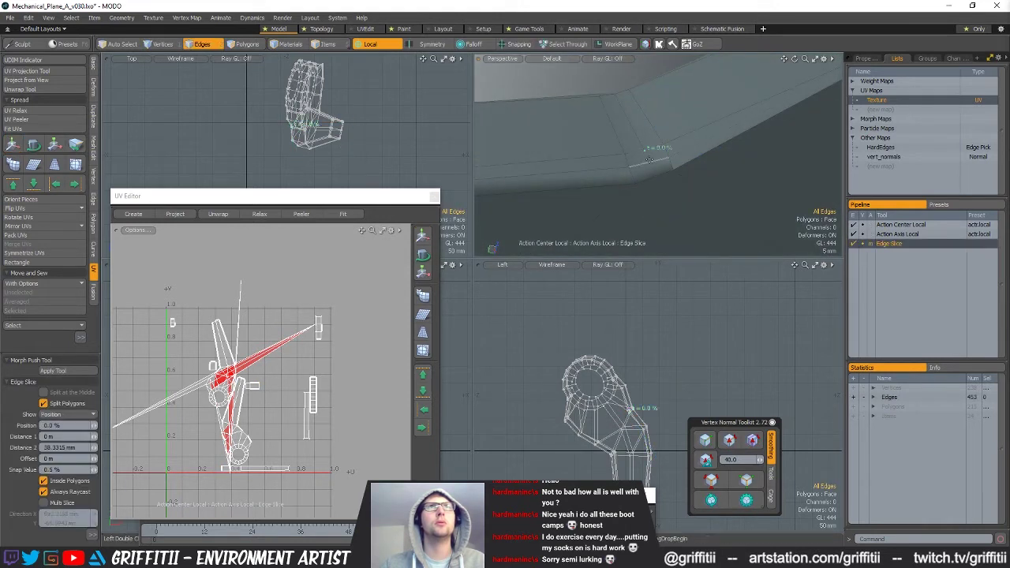
left_click(655, 177)
left_click_drag(655, 176, 686, 143, "alt")
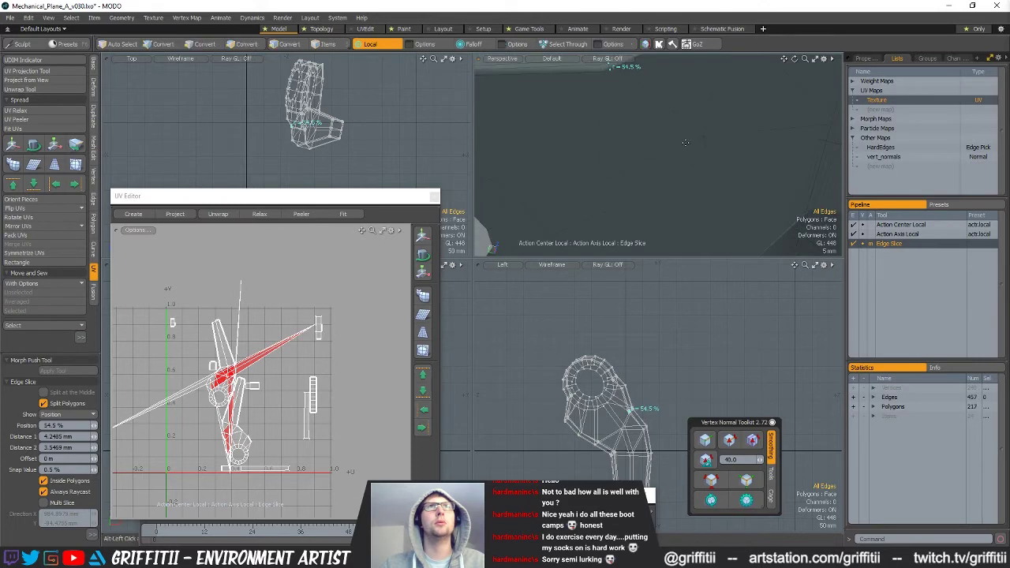
left_click(545, 205)
key("q")
Select the two small polygons on the notch's bevel strip and rotate them slightly with the Transform tool.
left_click_drag(641, 176, 668, 140, "alt")
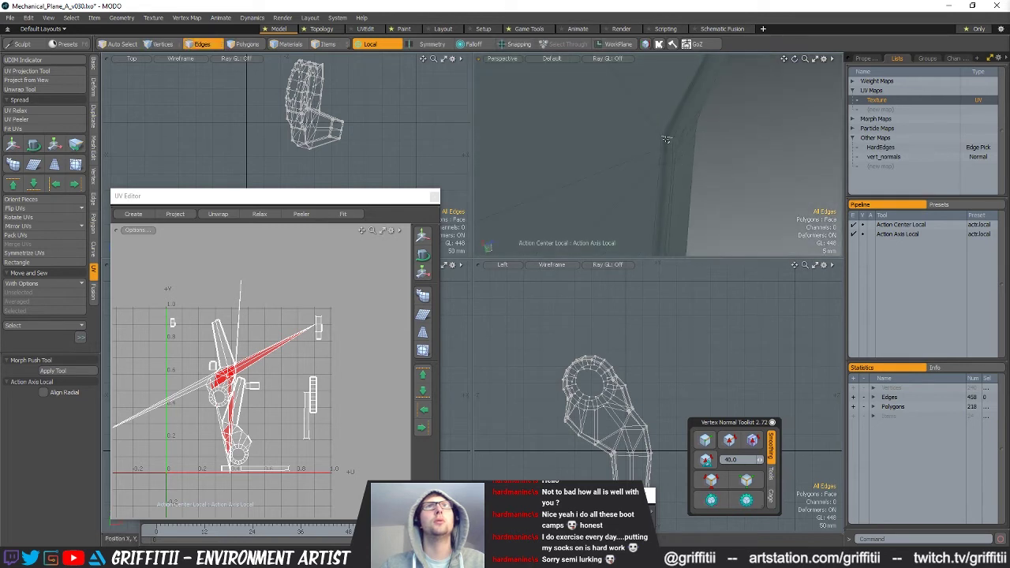
left_click(667, 143)
key("w")
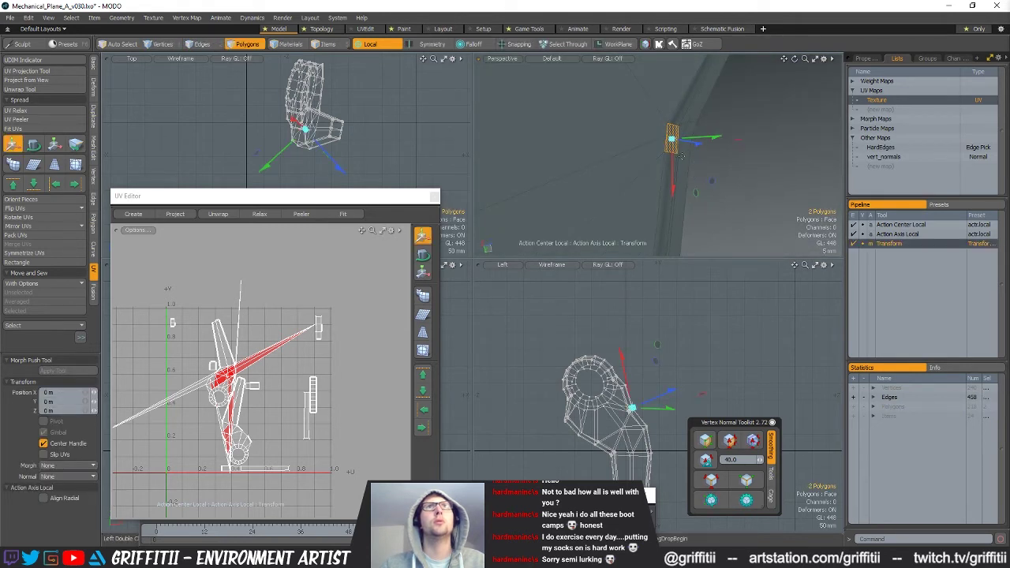
key("e")
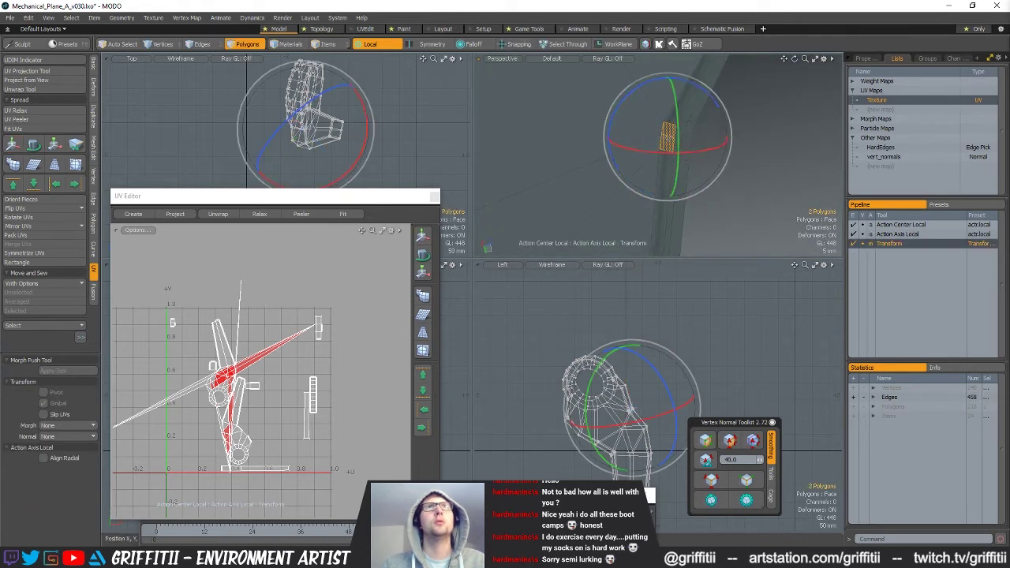
left_click_drag(667, 142, 671, 191, "alt")
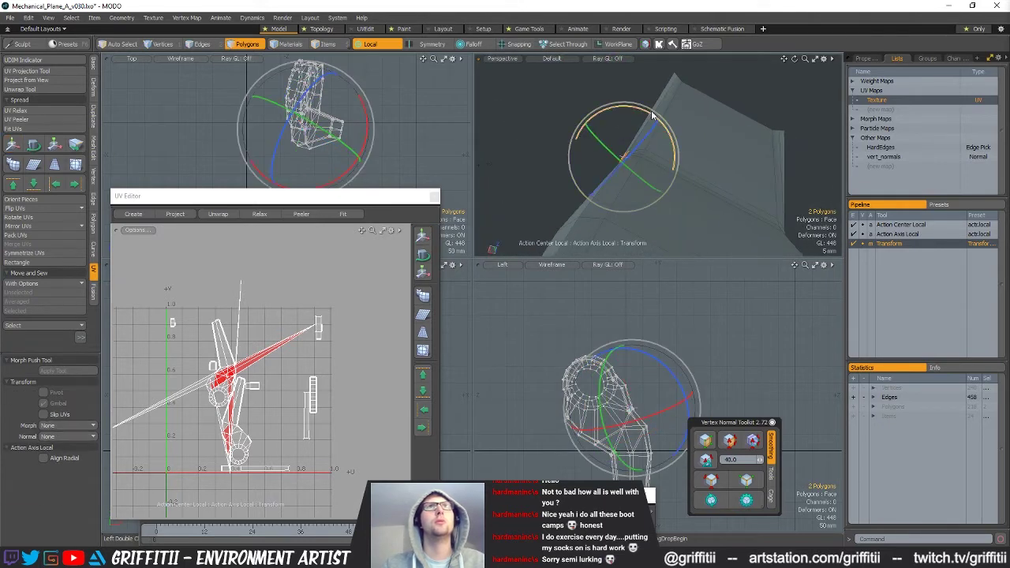
left_click_drag(656, 122, 660, 128)
key("shift+a")
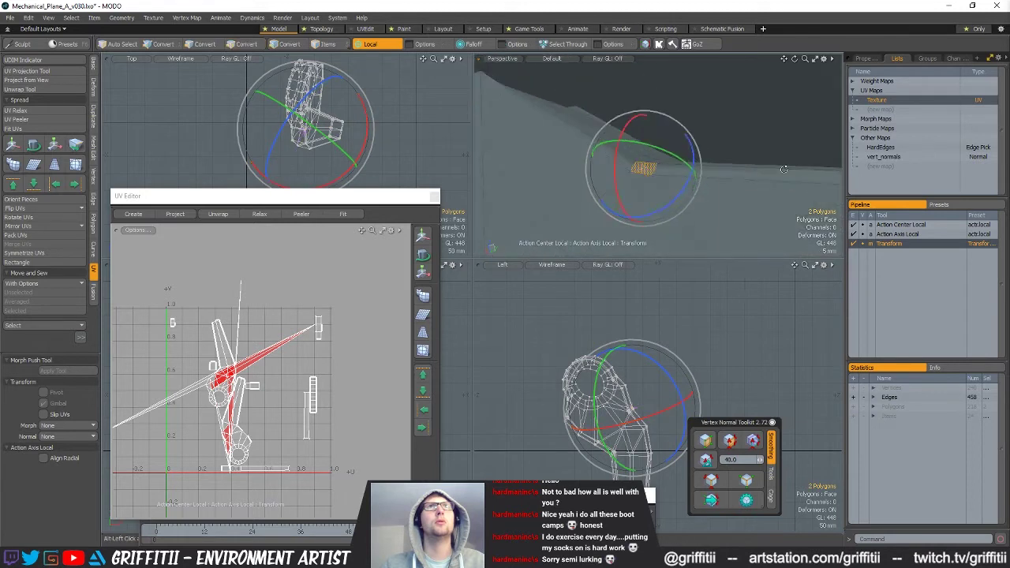
Select the short edge at the peak of the bevel corner and adjust its position with the Transform tool.
left_click_drag(678, 195, 710, 135, "alt")
key("w")
key("space")
key("2")
left_click_drag(727, 181, 726, 190, "ctrl+alt")
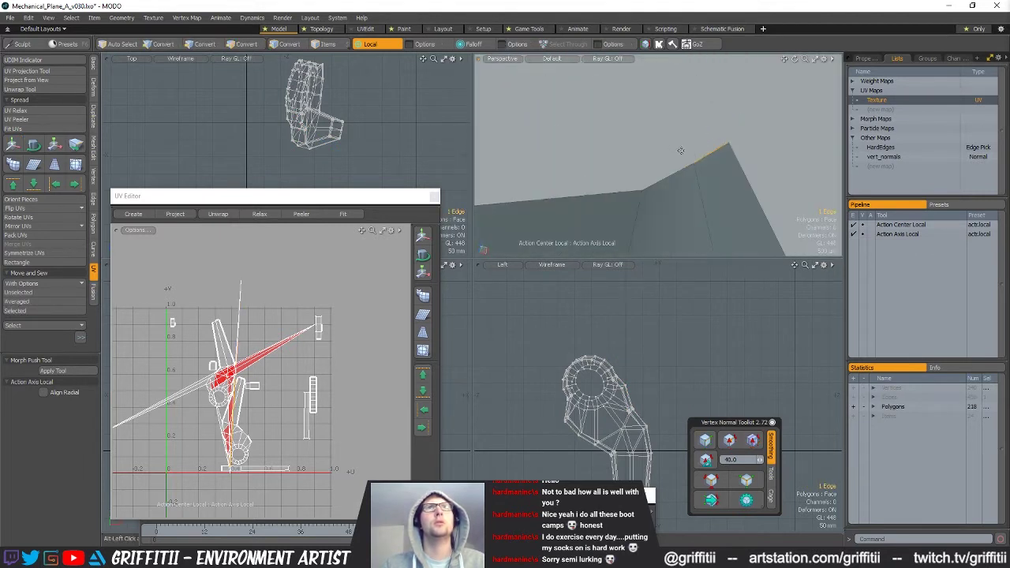
key("w")
left_click_drag(726, 189, 631, 218, "alt")
Try to move the corner vertex -1.26 mm in Y and 600 um in Z, and undo the last two changes.
key("1")
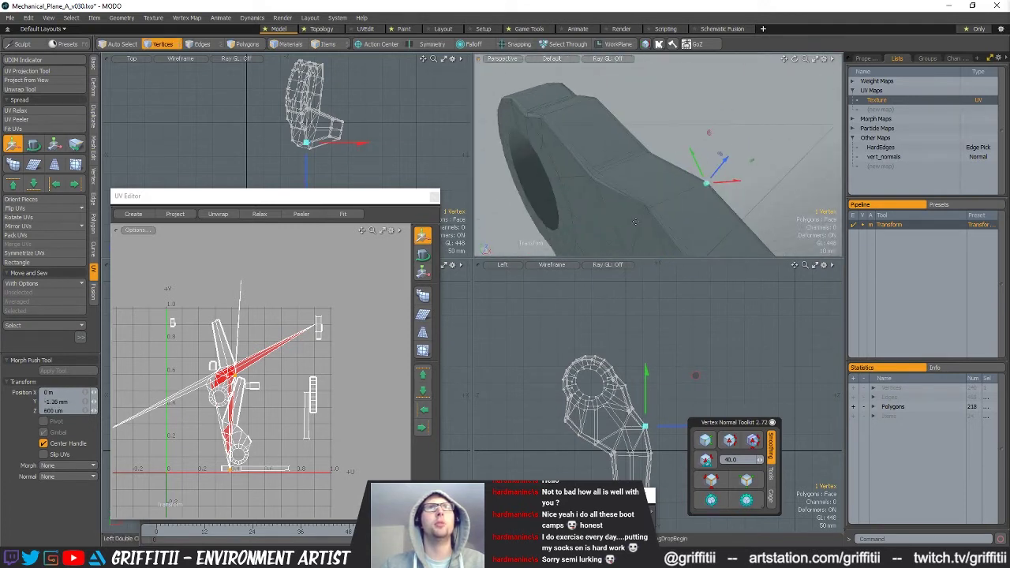
key("ctrl+z")
key("ctrl+z")
Move the vertex beside the bevel corner's peak 400 um in X and -1.1 mm in Z.
key("shift+a")
left_click_drag(638, 157, 653, 150, "alt")
left_click_drag(672, 191, 652, 174, "alt")
key("y")
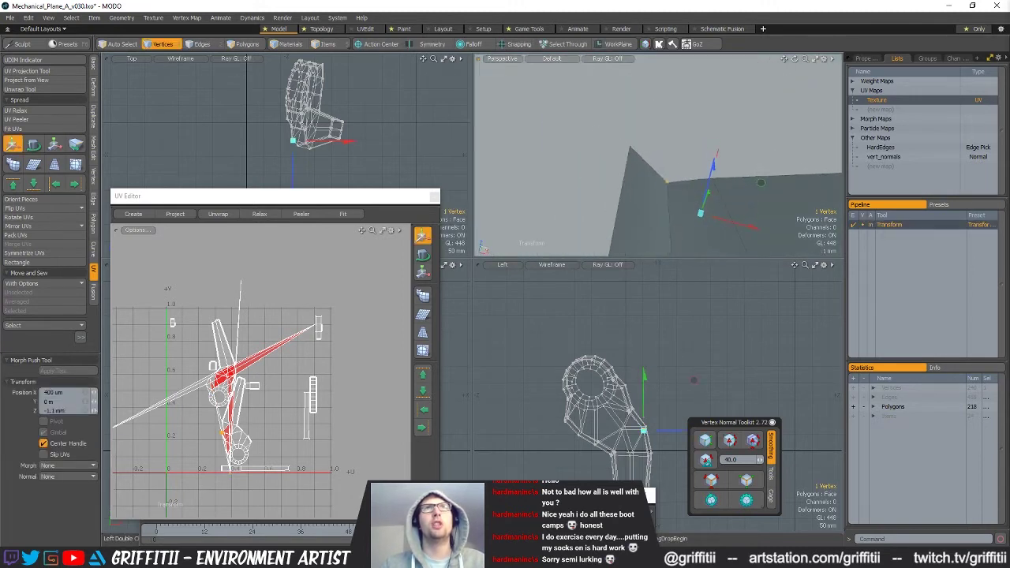
key("space")
Select the bevel corner's peak vertex and move it 1.05 mm in X and -3.8 mm in Z.
left_click(630, 147)
key("y")
left_click_drag(672, 120, 655, 138)
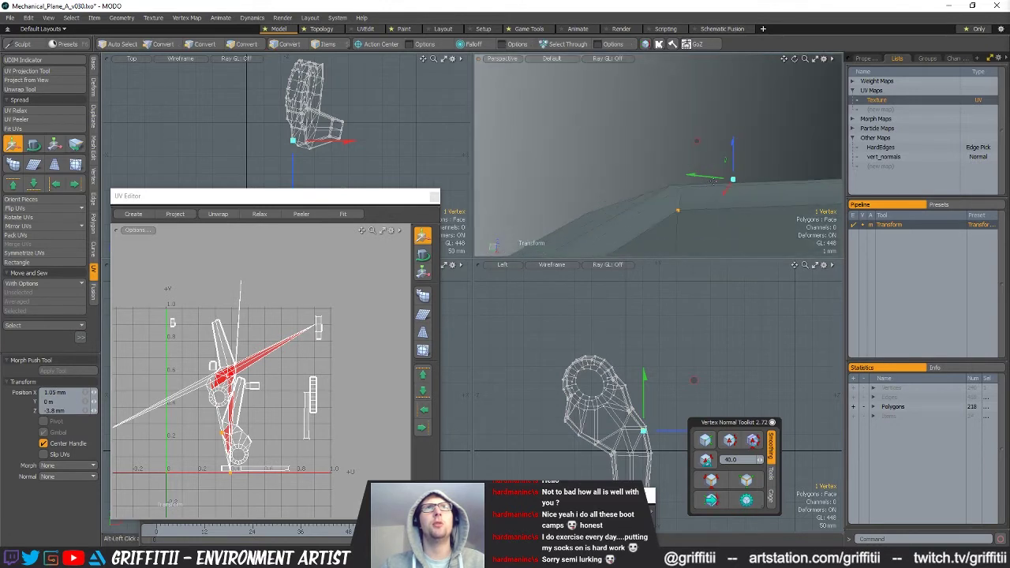
key("space")
Select the vertices around the link arm's opposite bevel corners and examine the geometry there.
left_click(721, 174)
mouse_move(721, 175)
left_mouse_down("alt")
mouse_move(720, 152)
mouse_move(644, 152)
mouse_move(660, 49)
left_mouse_up("alt")
mouse_move(730, 99)
right_mouse_down()
mouse_move(720, 160)
mouse_move(778, 170)
right_mouse_up()
key("shift+a")
left_click_drag(742, 166, 695, 127, "alt")
right_click_drag(687, 125, 707, 172)
key("shift+a")
left_click_drag(711, 173, 573, 97, "alt")
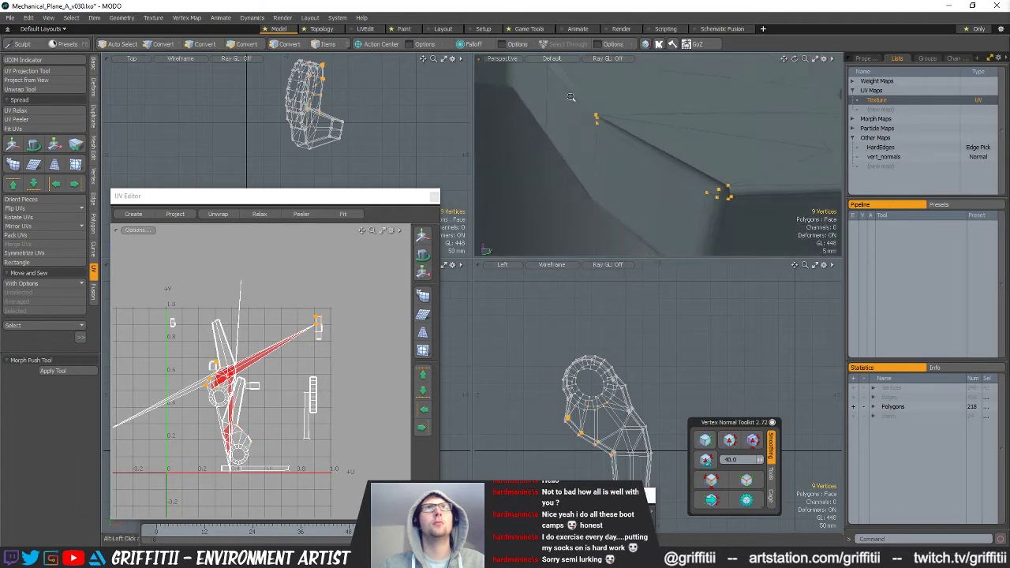
Select the single vertex on the opposite bevel corner and move it -300 um in X and 400 um in Y.
scroll(575, 97, "up", 4)
left_click_drag(656, 140, 652, 101, "alt")
key("w")
key("q")
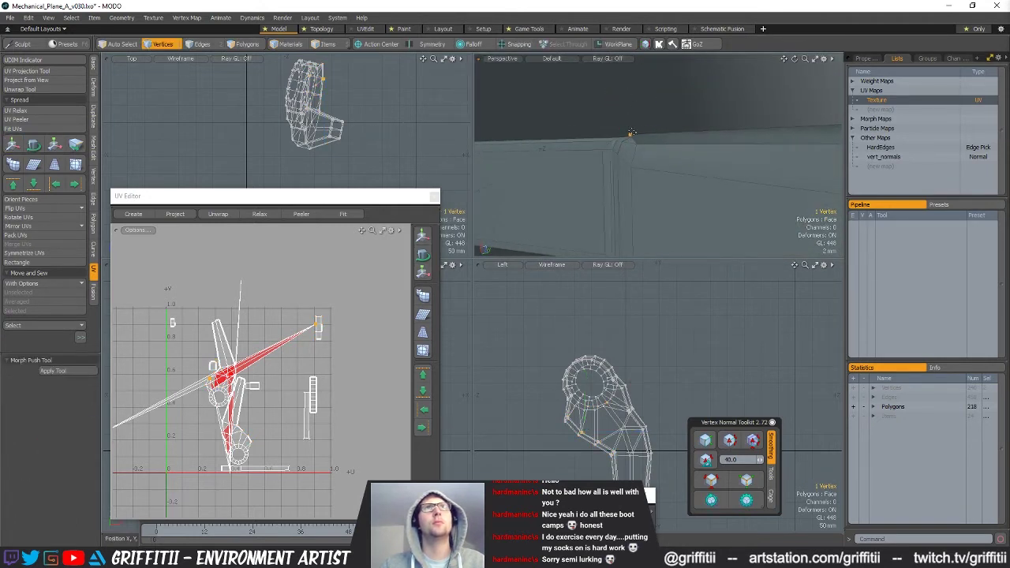
key("w")
left_click_drag(662, 124, 626, 155, "alt")
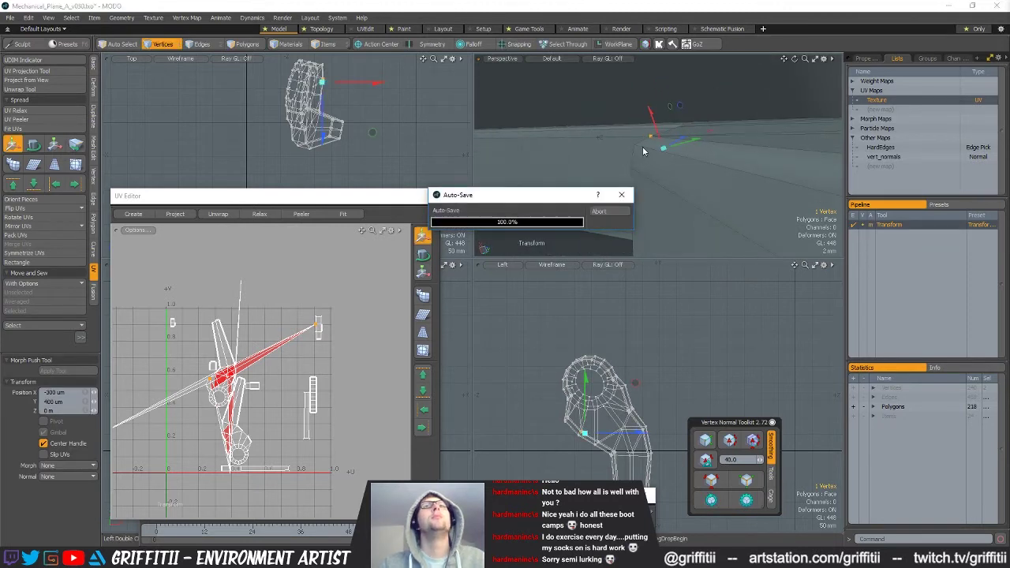
key("q")
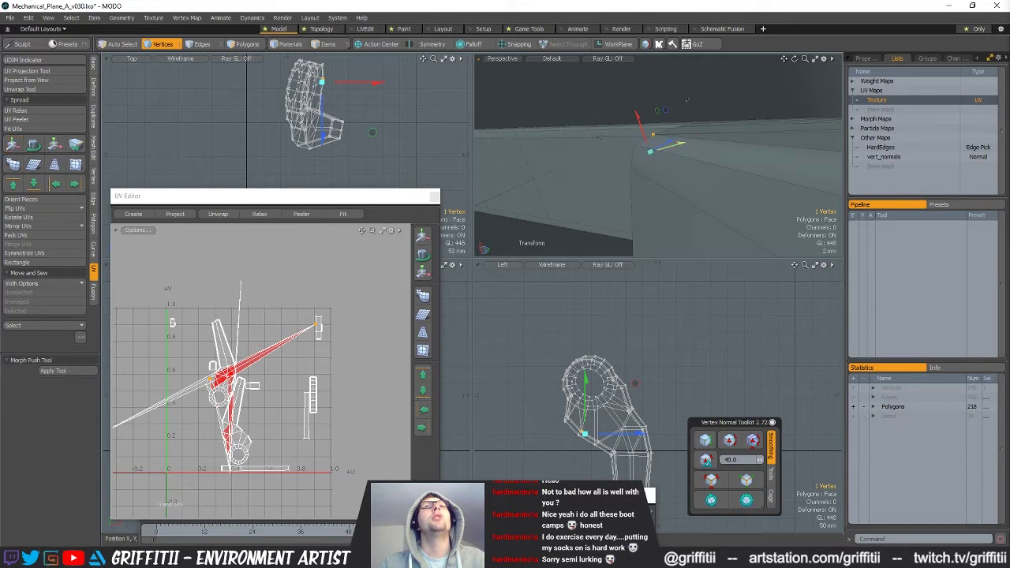
Save the scene as a new version named Mechanical_Plane_A_v031.
key("ctrl+shift+s")
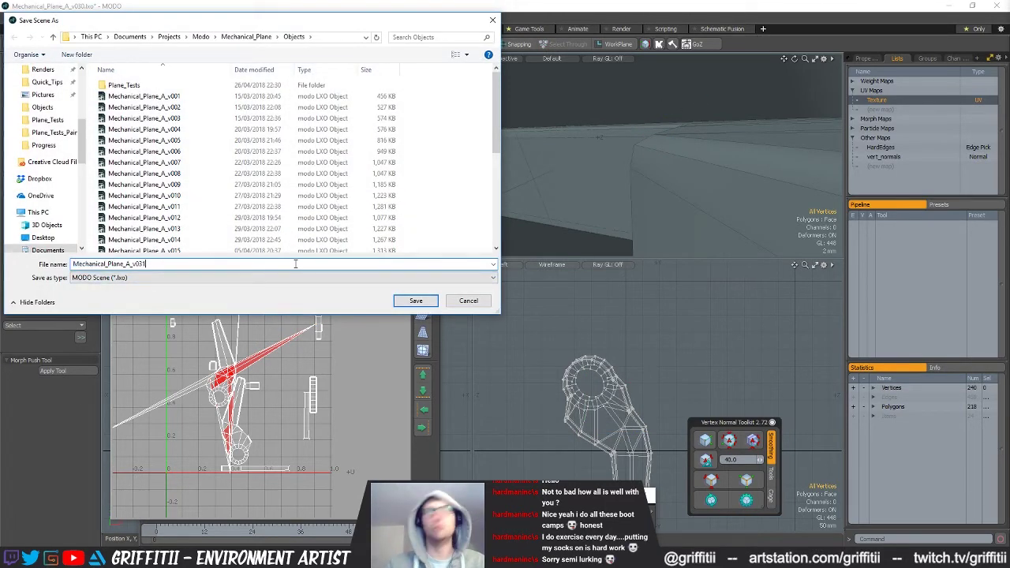
type("1")
key("Return")
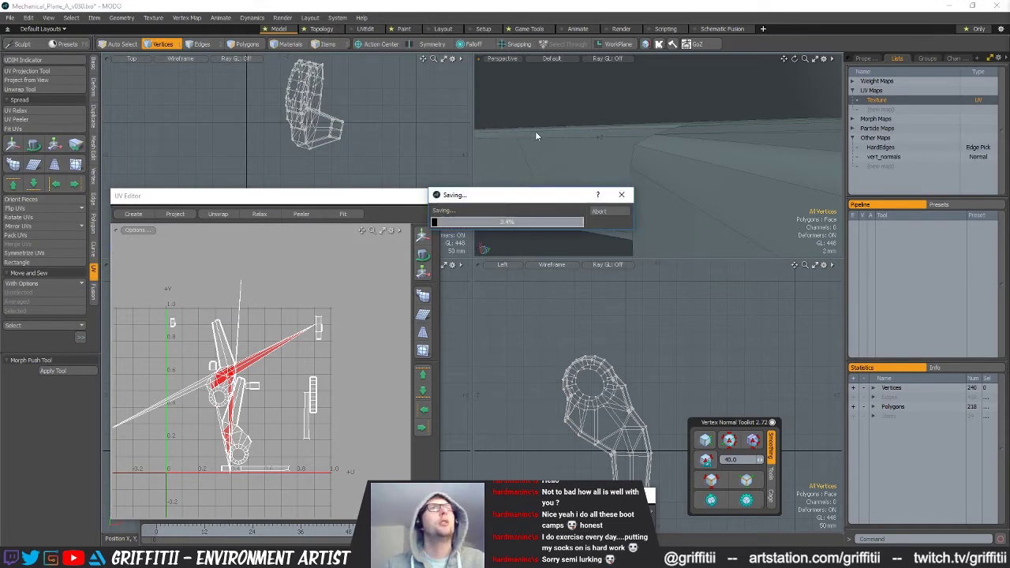
Examine the next bevel corner by selecting its short edge and the three adjoining bevel polygons.
left_click_drag(695, 148, 657, 203, "alt")
left_click(713, 196)
key("shift+a")
key("shift+t")
left_click_drag(657, 203, 685, 208, "ctrl+alt")
key("2")
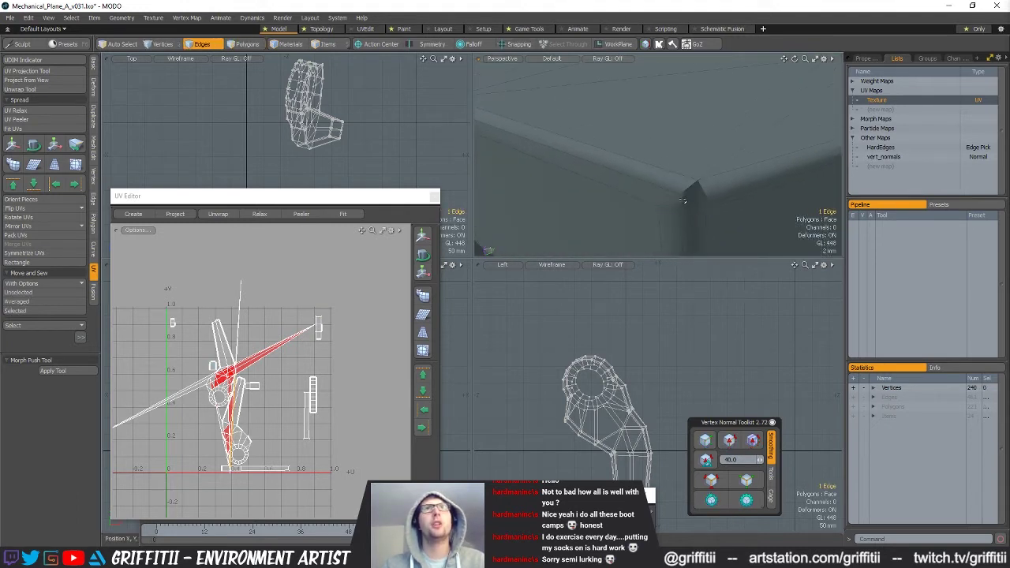
key("3")
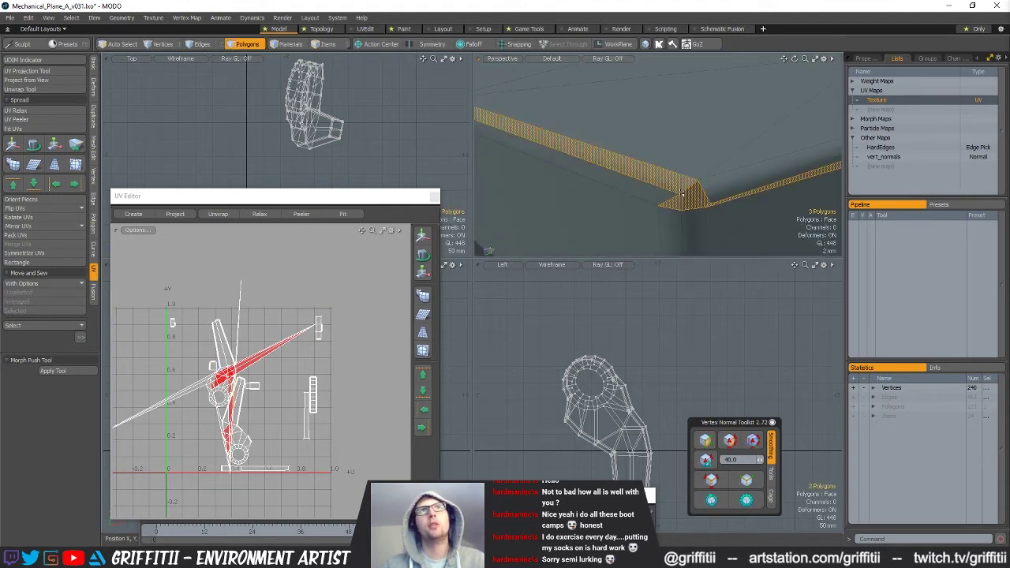
Reposition the vertices at this bevel corner, moving the rim vertex -200 um in X and 200 um in Y.
key("1")
left_click(711, 203)
key("w")
left_click_drag(688, 196, 625, 169, "alt")
key("q")
right_click_drag(651, 116, 650, 128, "ctrl")
mouse_move(650, 128)
left_mouse_down("alt")
mouse_move(697, 161)
mouse_move(644, 166)
left_mouse_up("alt")
key("w")
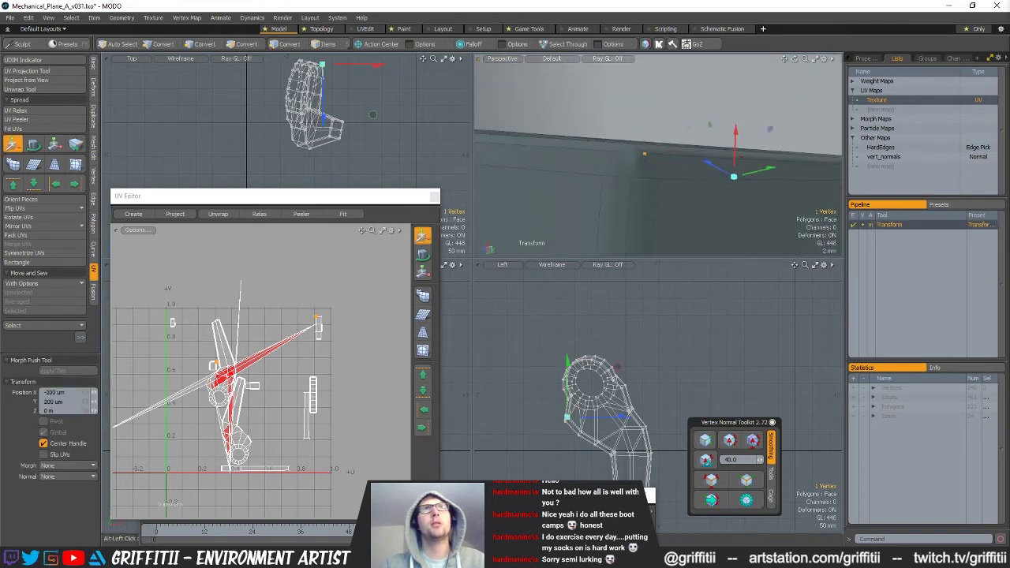
Select the short vertical edge at the bevel corner and adjust its position with the Transform tool.
key("q")
key("2")
key("space")
key("w")
key("space")
key("space")
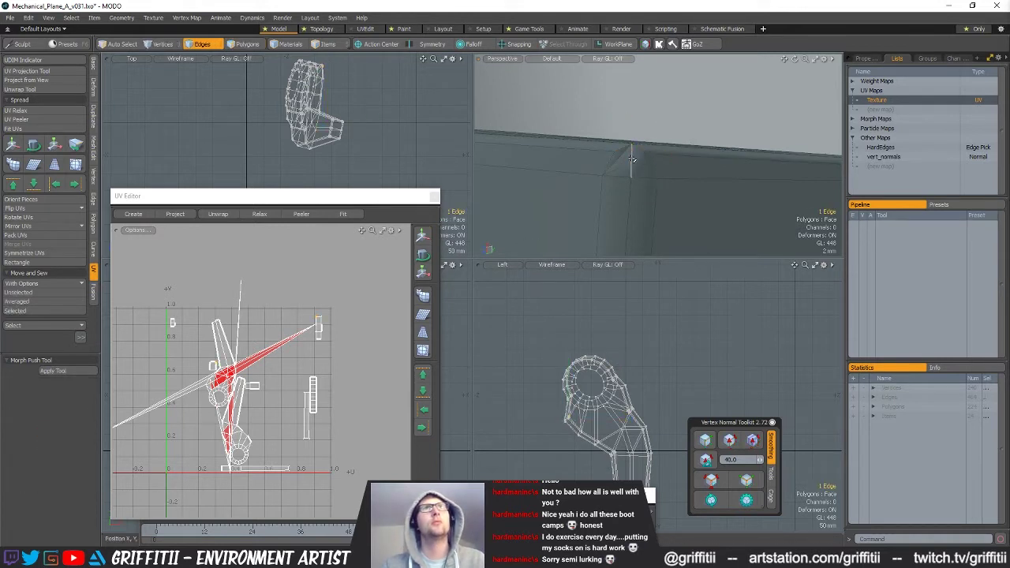
Cut an edge with Edge Slice through the side face next to the bevel corner.
key("v")
mouse_move(680, 166)
left_mouse_down("alt")
mouse_move(650, 181)
mouse_move(688, 187)
mouse_move(715, 214)
mouse_move(669, 171)
left_mouse_up("alt")
scroll(688, 187, "down", 4)
left_click(710, 208)
key("space")
left_click(682, 117)
key("shift+a")
key("space")
key("c")
left_click(622, 163)
key("space")
Continue slicing edges from the bevel corner across the side face towards the round hole.
key("c")
left_click(673, 190)
left_click(661, 153)
left_click(645, 99)
left_click_drag(644, 99, 568, 171, "alt")
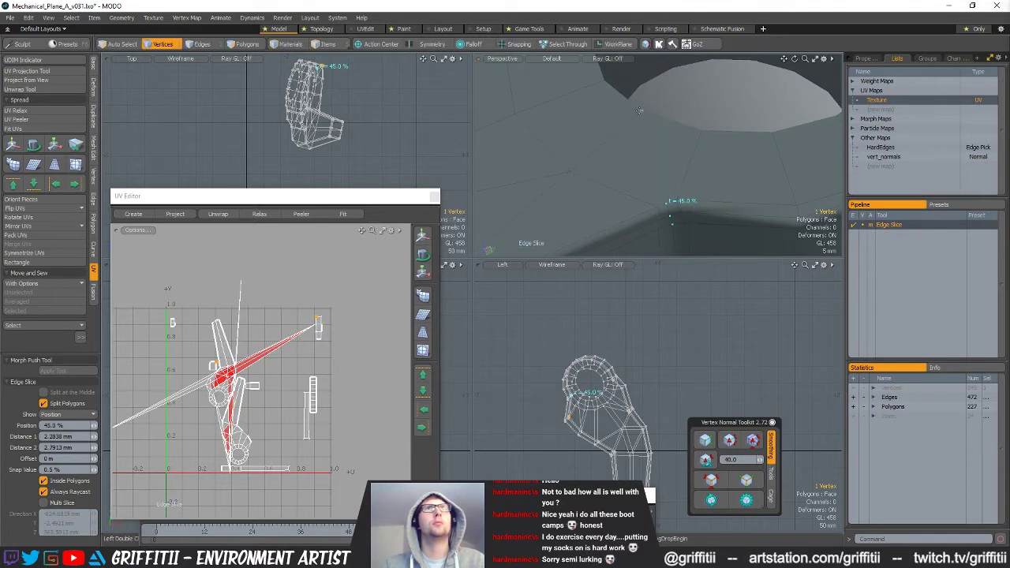
Cut another edge with Edge Slice from just above the bevel corner to the vertex near the hole's rim.
key("space")
key("c")
left_click(668, 200)
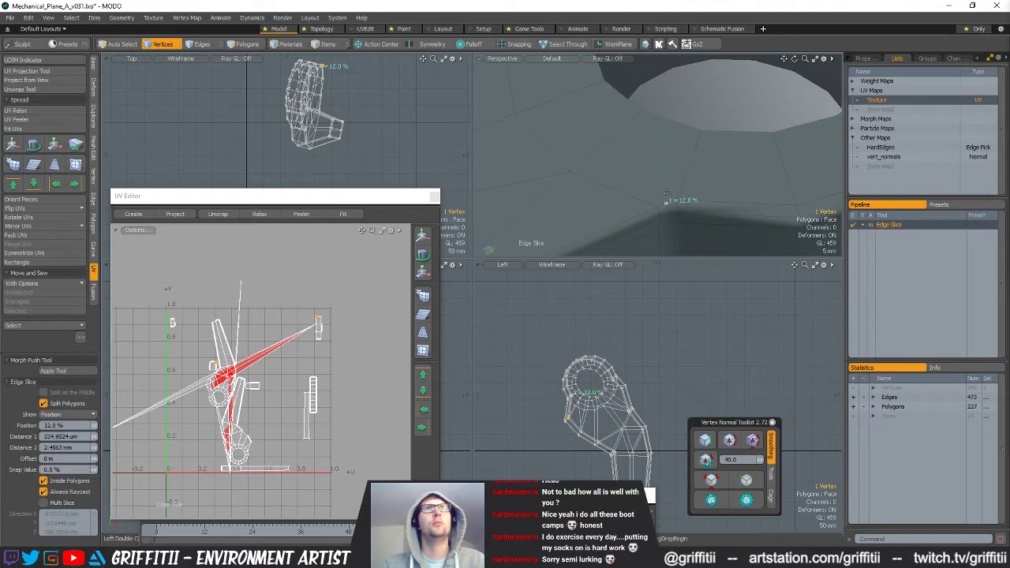
left_click(643, 111)
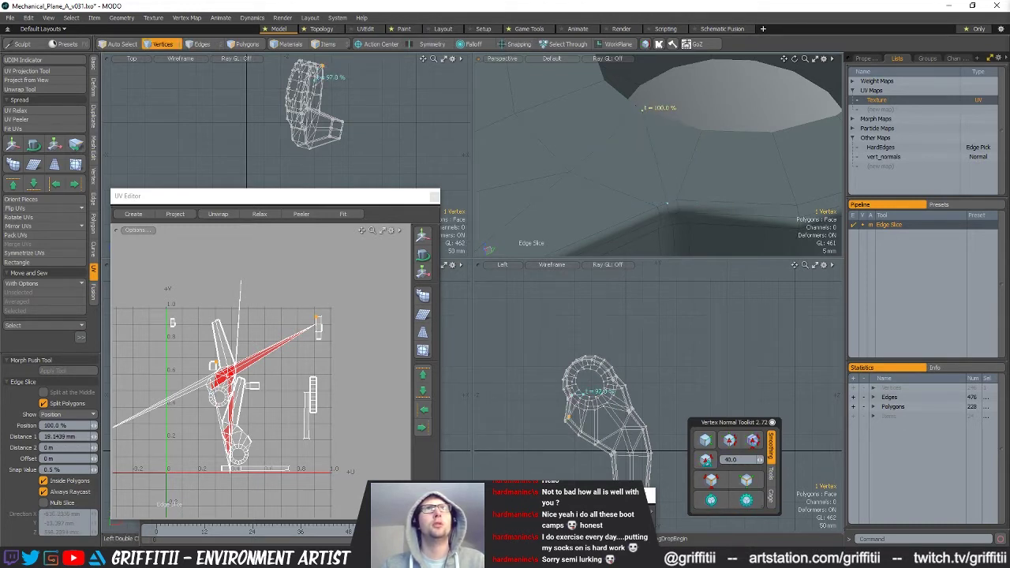
key("space")
Select the short edge above the bevel corner and move it -400 um in X and 800 um in Z.
left_click_drag(644, 111, 766, 83, "alt")
left_click(640, 172)
scroll(656, 194, "up", 3)
key("w")
left_click(708, 167)
left_click_drag(704, 167, 661, 212, "alt")
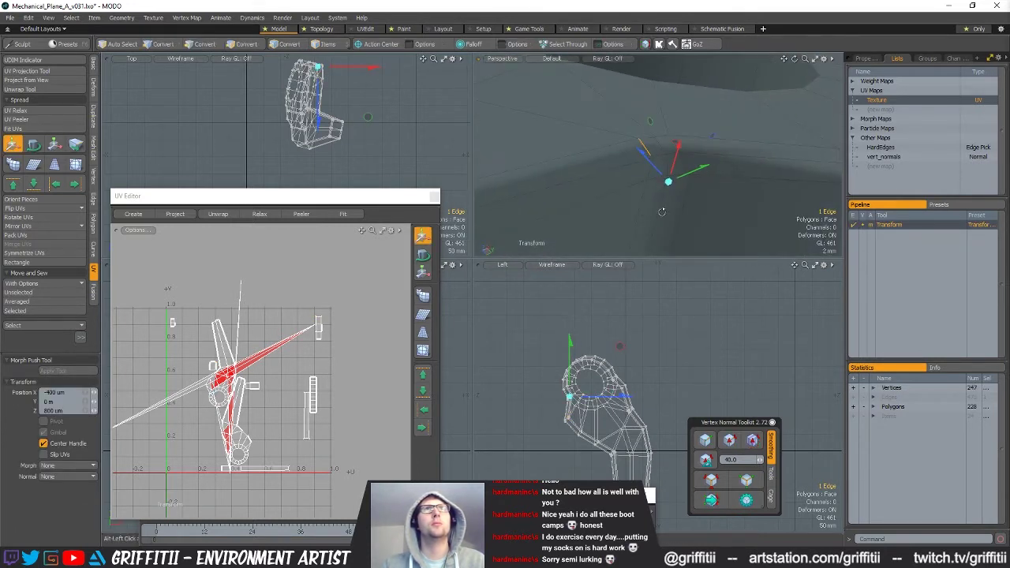
Select the two close vertices above the bevel corner with the Transform tool set to scaling.
left_click_drag(658, 164, 671, 134, "alt")
key("space")
key("space")
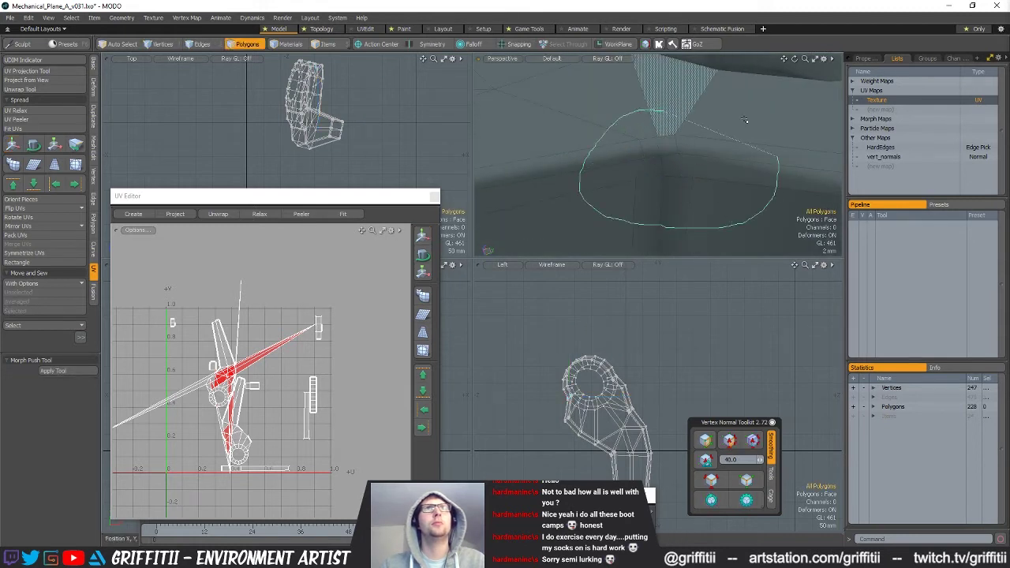
key("space")
key("y")
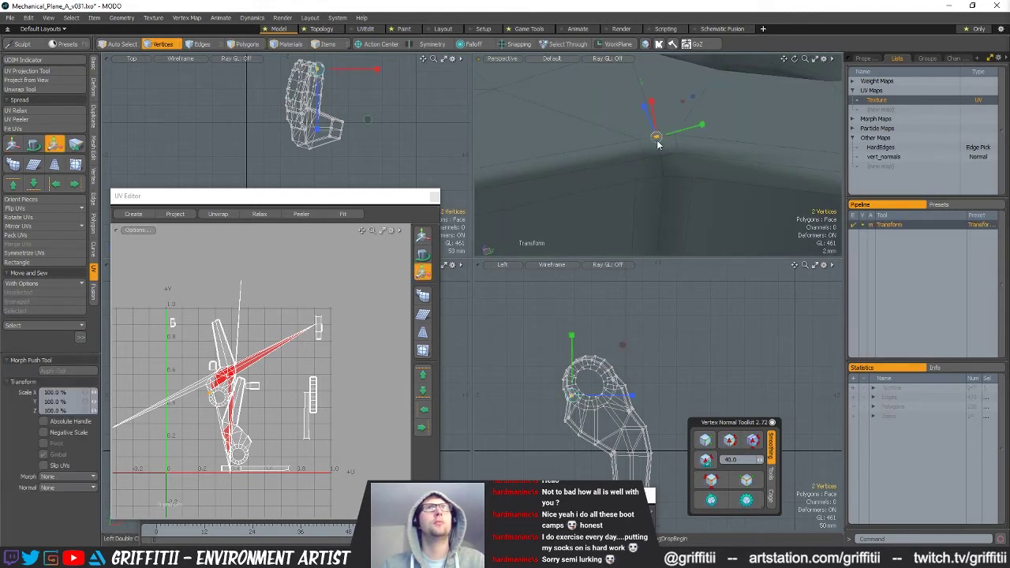
key("q")
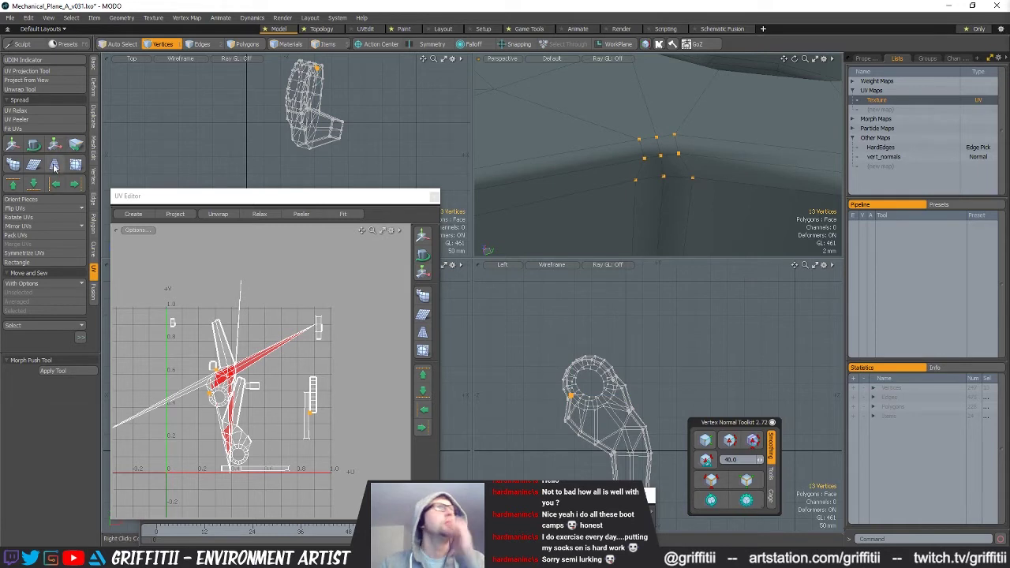
Merge the close vertices selected around the bevel corner with the Merge Tool.
left_click(94, 174)
left_click(35, 119)
key("space")
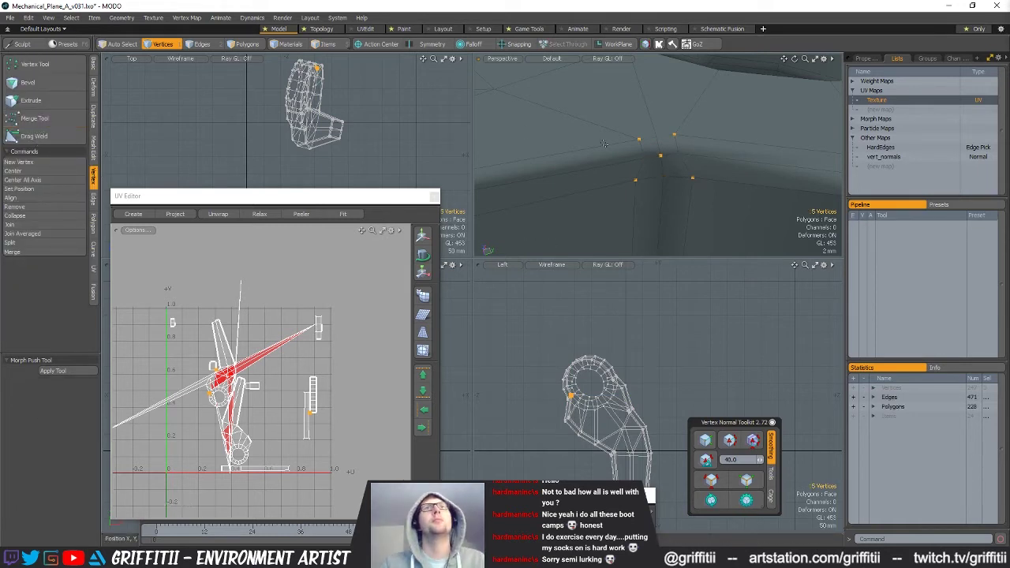
Add the neighbouring corner vertex to the selection and move the vertices into line with the bevel.
left_click(643, 159, "shift")
left_click_drag(689, 192, 739, 150, "alt")
key("w")
mouse_move(734, 152)
left_mouse_down()
mouse_move(727, 159)
mouse_move(680, 139)
mouse_move(705, 154)
mouse_move(667, 165)
mouse_move(716, 148)
mouse_move(702, 186)
mouse_move(677, 181)
mouse_move(686, 169)
left_mouse_up()
key("space")
Adjust the remaining points around the merged bevel corner individually with the Transform tool.
key("w")
key("2")
key("q")
key("y")
key("q")
key("y")
key("q")
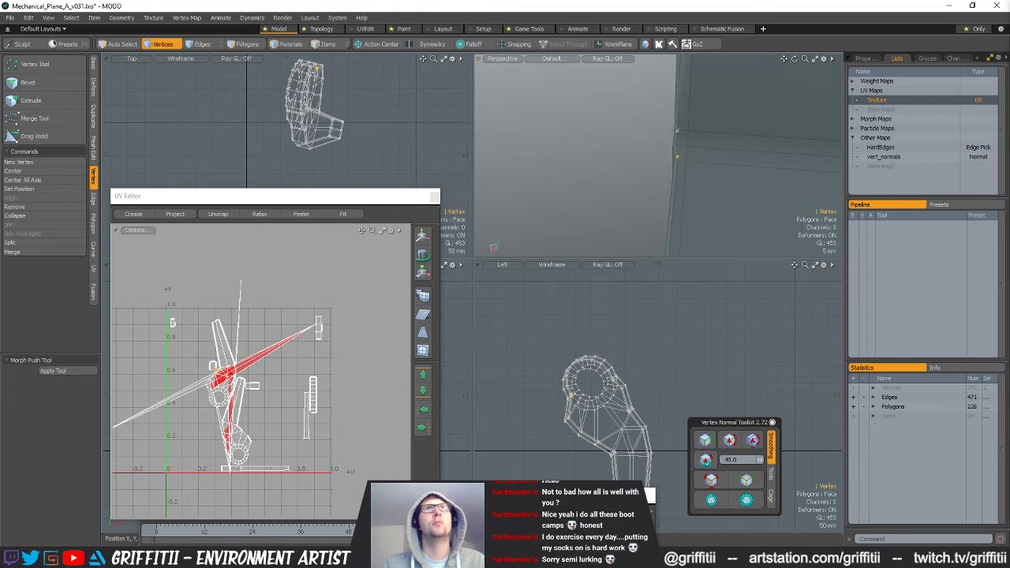
Move the two vertices on the outer bevel edge 400 um in X, plus another 200 um in both X and Y.
key("y")
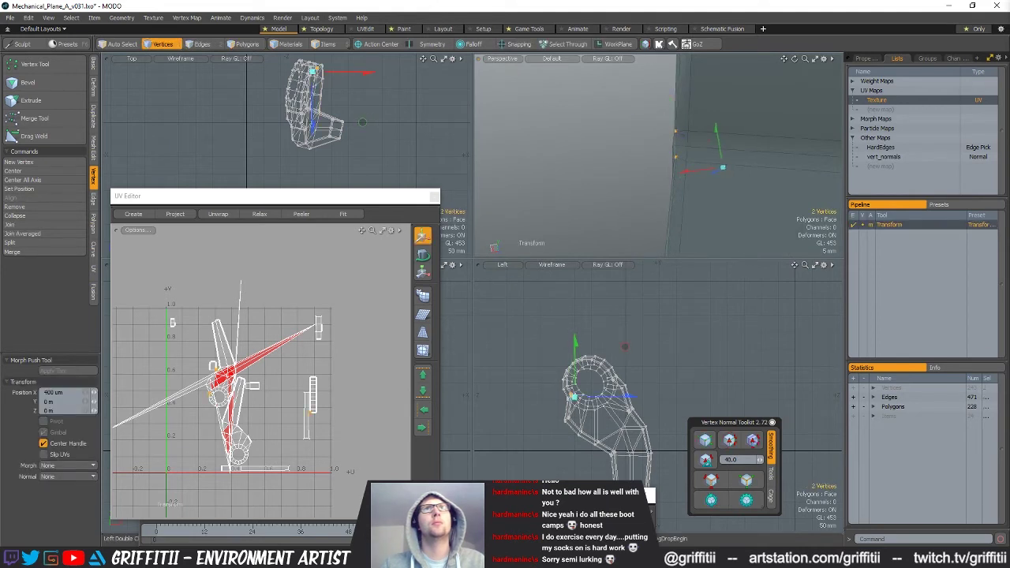
key("q")
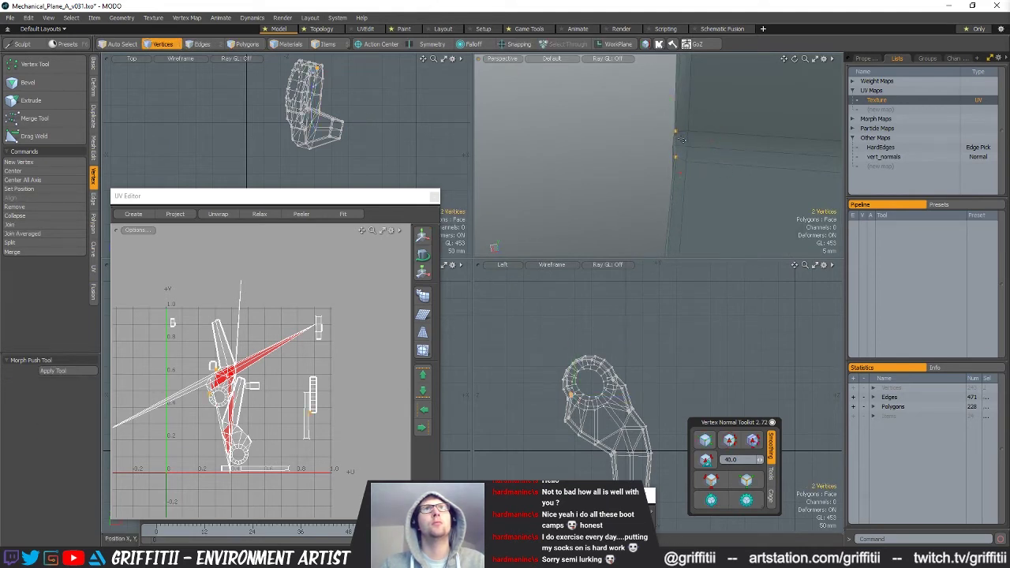
left_click_drag(680, 150, 671, 144, "alt")
left_click_drag(714, 168, 729, 175, "alt")
key("y")
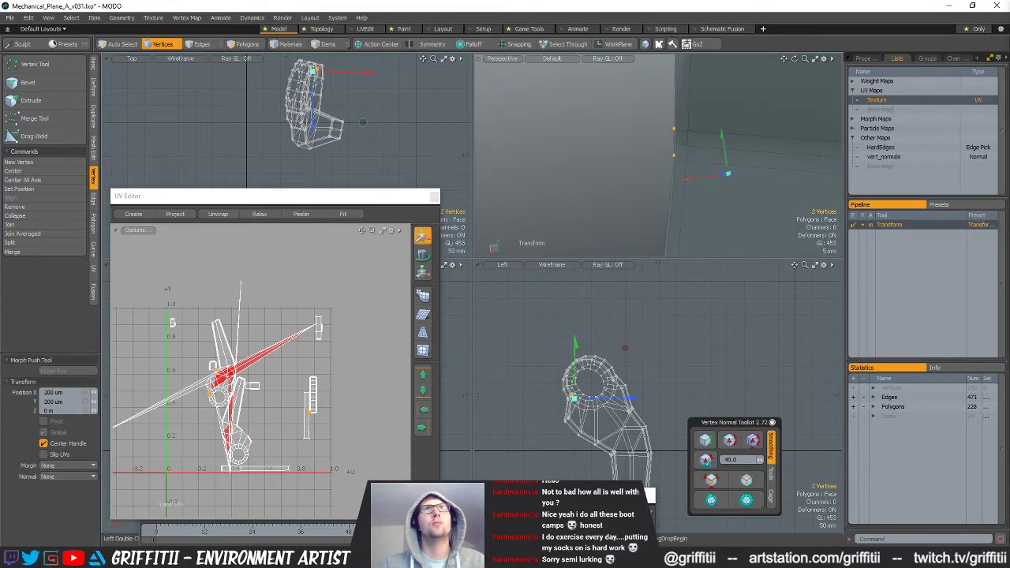
left_click_drag(758, 176, 680, 142, "alt")
key("q")
Cut a snapped edge with Edge Slice between the two lower vertices of the open bevel corner.
right_click_drag(668, 123, 710, 162)
left_click_drag(710, 161, 690, 188, "alt")
key("shift+a")
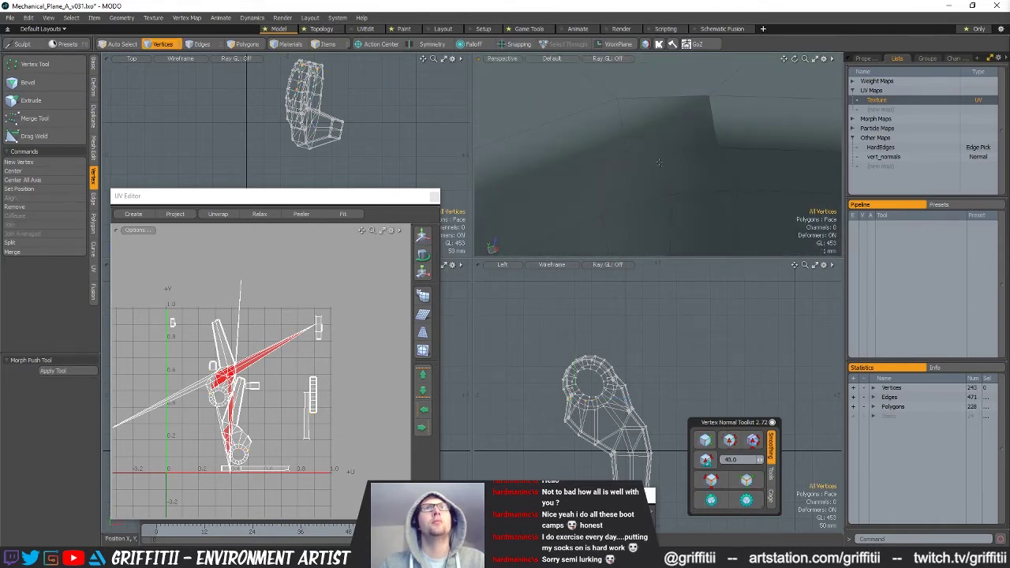
key("alt+c")
left_click(718, 149)
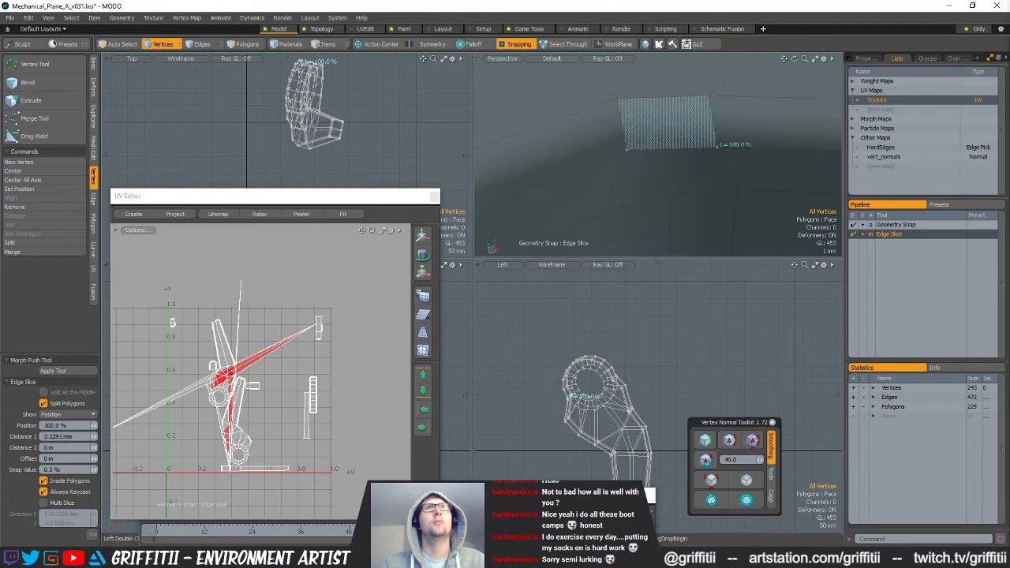
Cut additional edges across the link arm's bevel corner with Edge Slice.
key("space")
key("c")
key("Escape")
key("c")
left_click(669, 194)
left_click(672, 148)
scroll(672, 148, "down", 3)
left_click_drag(670, 150, 686, 251, "alt+shift")
left_click(668, 156)
scroll(669, 156, "down", 3)
key("Escape")
scroll(677, 210, "up", 3)
Move the short edge beside the bevel corner 1.3 mm in Y and -450 um in Z.
key("2")
left_click(653, 162)
key("w")
left_click(690, 171)
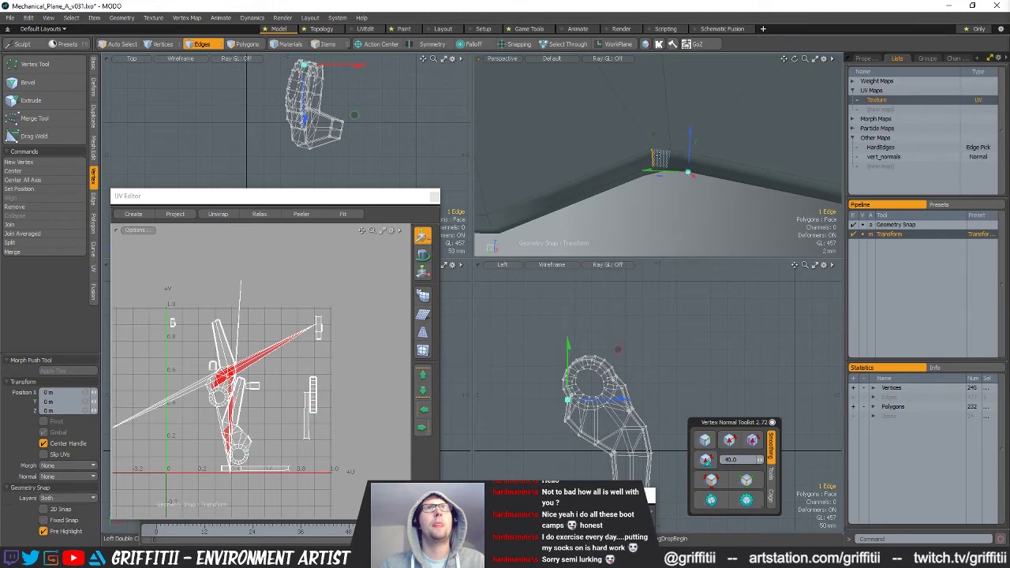
key("space")
key("w")
left_click(710, 151)
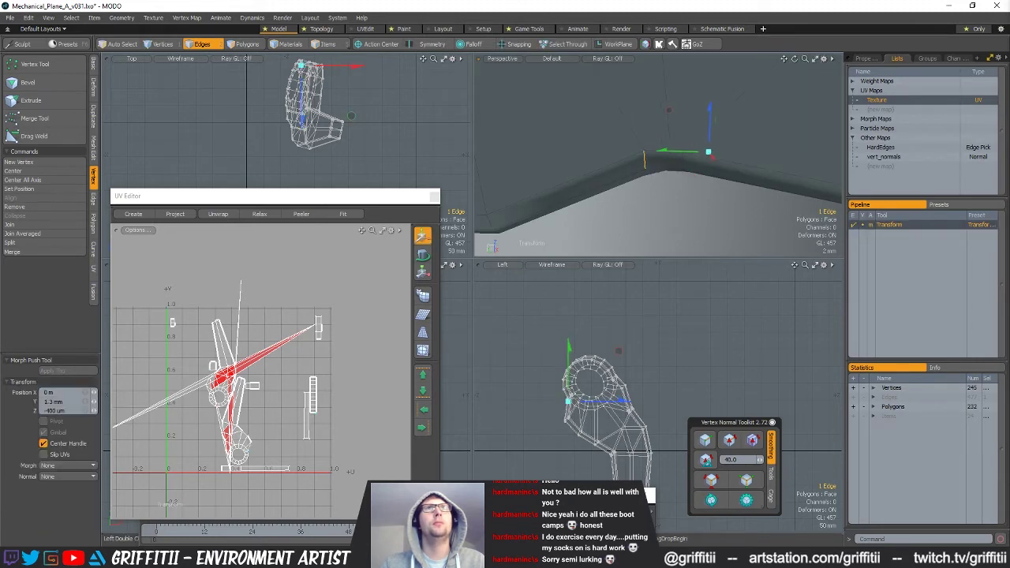
Move the short edge on the other side of the bevel corner into line with the bevel.
key("space")
key("space")
key("space")
left_click(636, 154)
key("w")
left_click(671, 169)
key("space")
key("w")
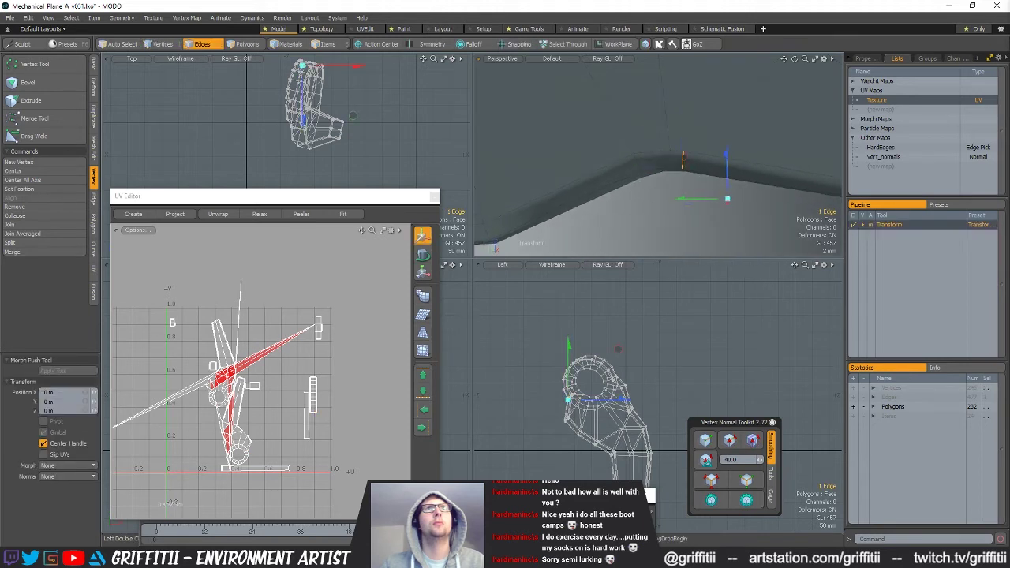
Reposition the single vertex above the bevel corner so that it follows the bevel's upper line.
key("space")
key("space")
key("space")
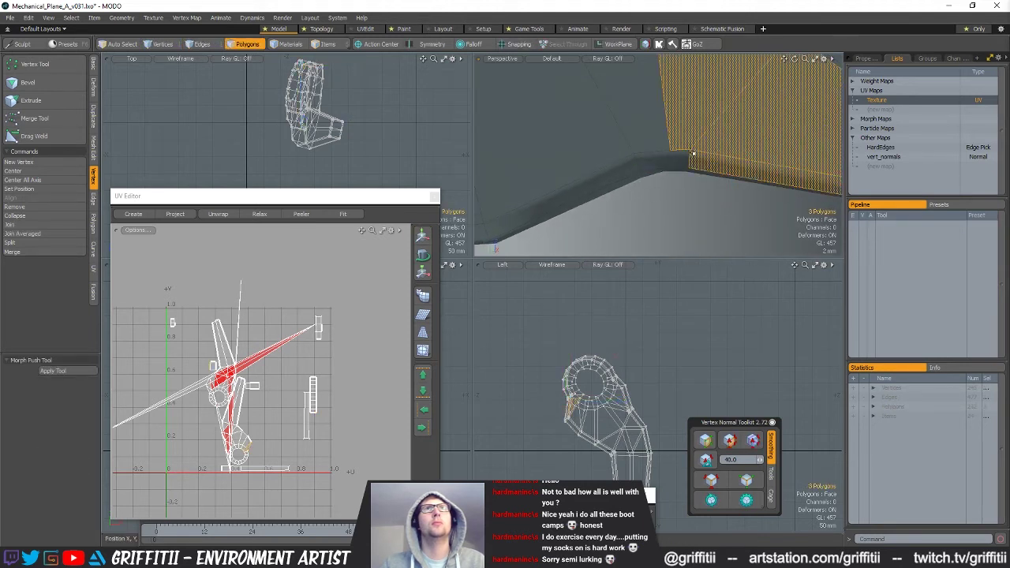
left_click(691, 149)
key("w")
left_click_drag(708, 173, 711, 171)
key("space")
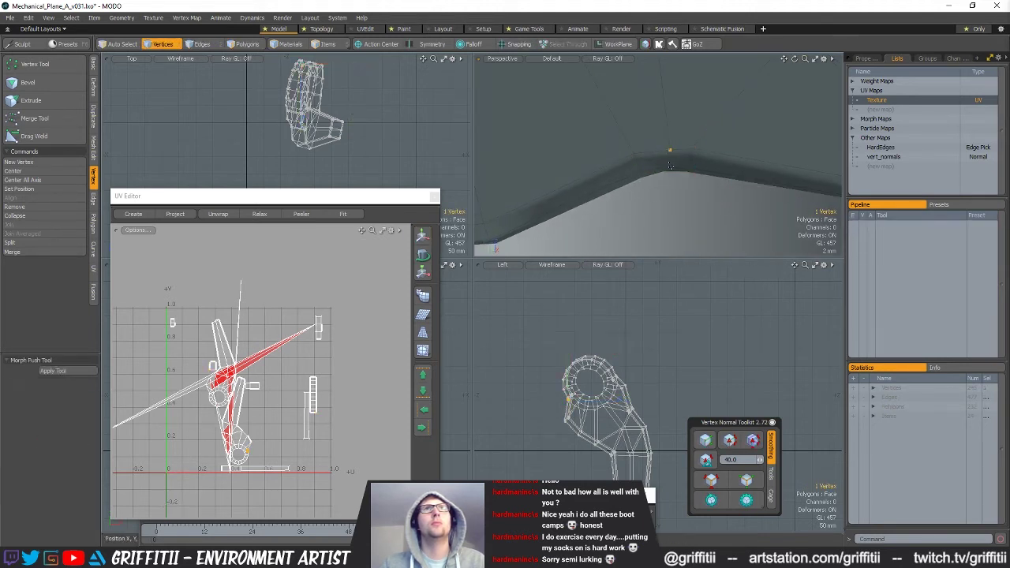
Select the middle edge of the bevel corner and adjust its position with the Transform tool.
key("space")
key("space")
key("space")
left_click(662, 161)
key("w")
key("w")
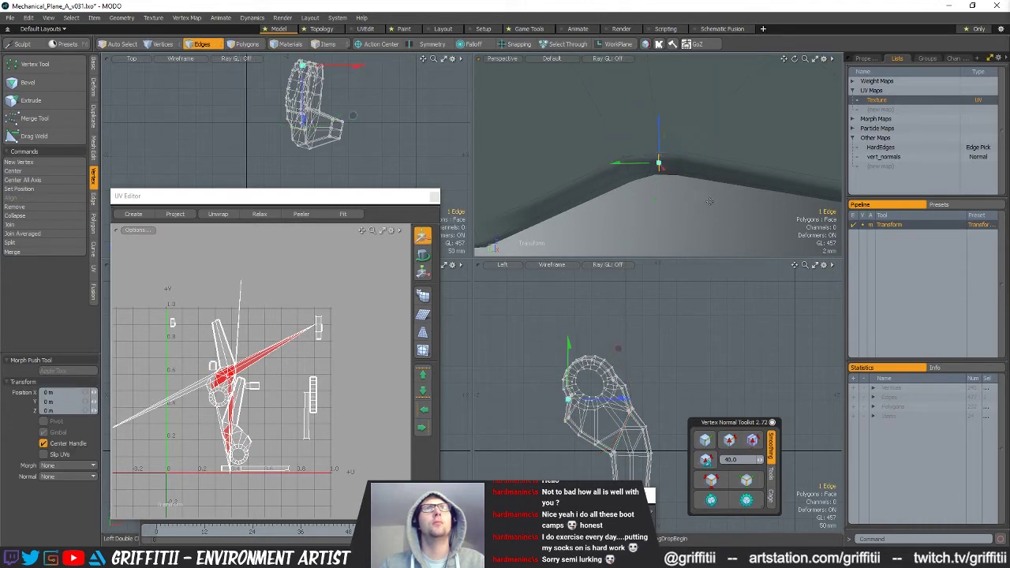
key("space")
left_click_drag(706, 217, 671, 175, "alt")
key("w")
mouse_move(705, 187)
left_mouse_down()
mouse_move(717, 233)
mouse_move(686, 169)
mouse_move(702, 147)
mouse_move(675, 150)
left_mouse_up()
key("space")
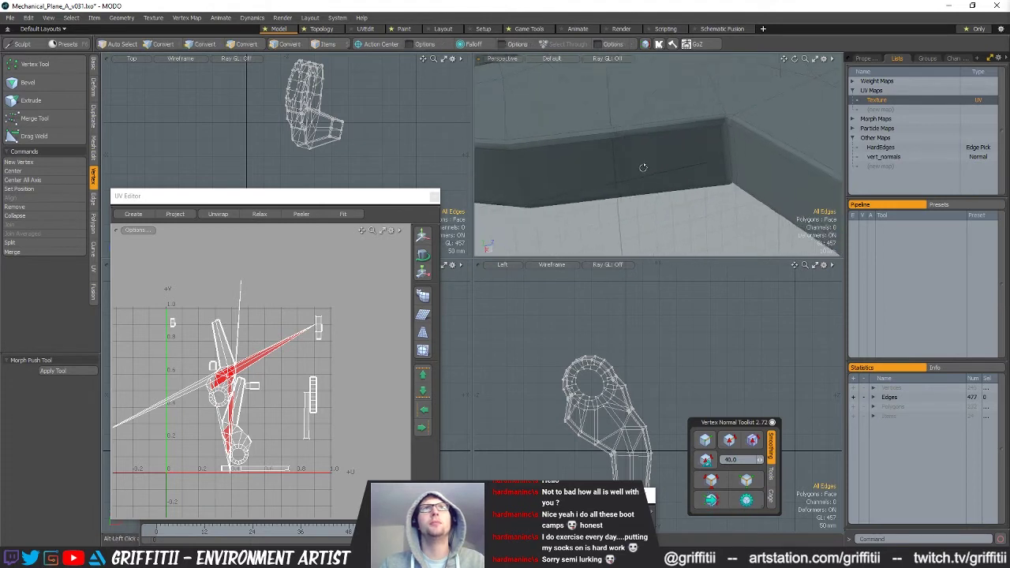
Scale each row of three vertices across the straight bevel down to a point and merge the stacked vertices.
key("3")
left_click(669, 150)
key("1")
key("w")
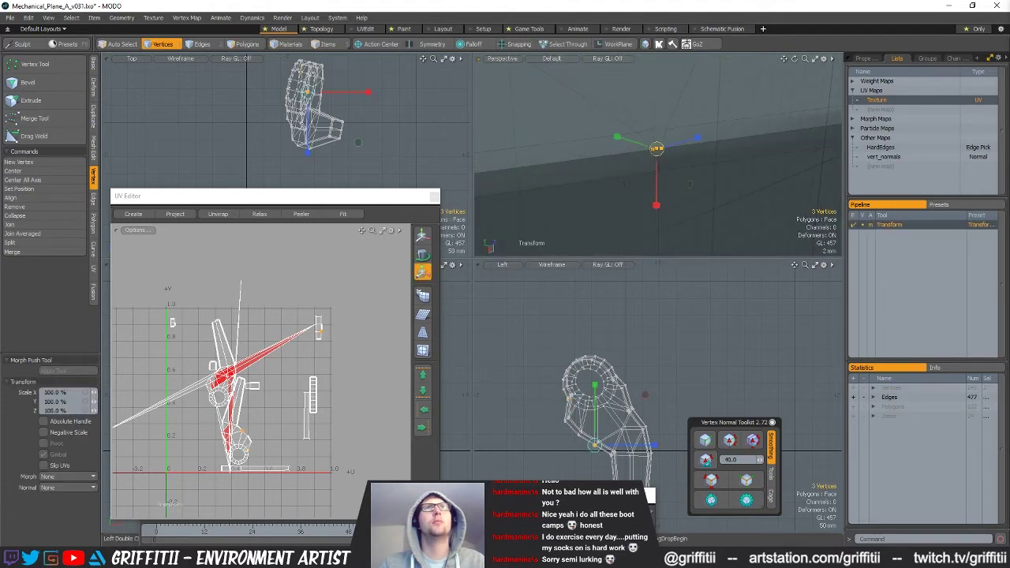
key("space")
key("r")
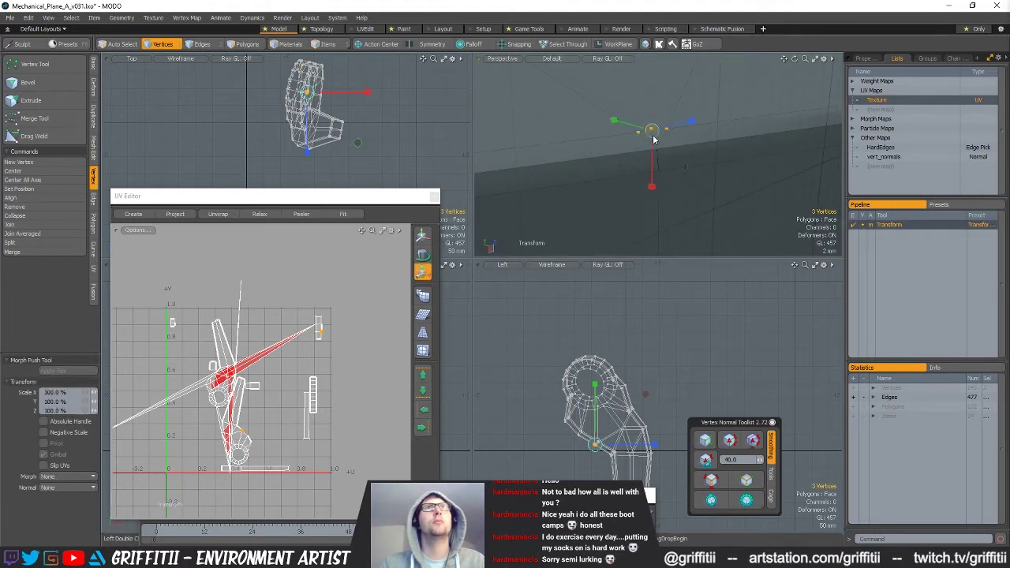
key("space")
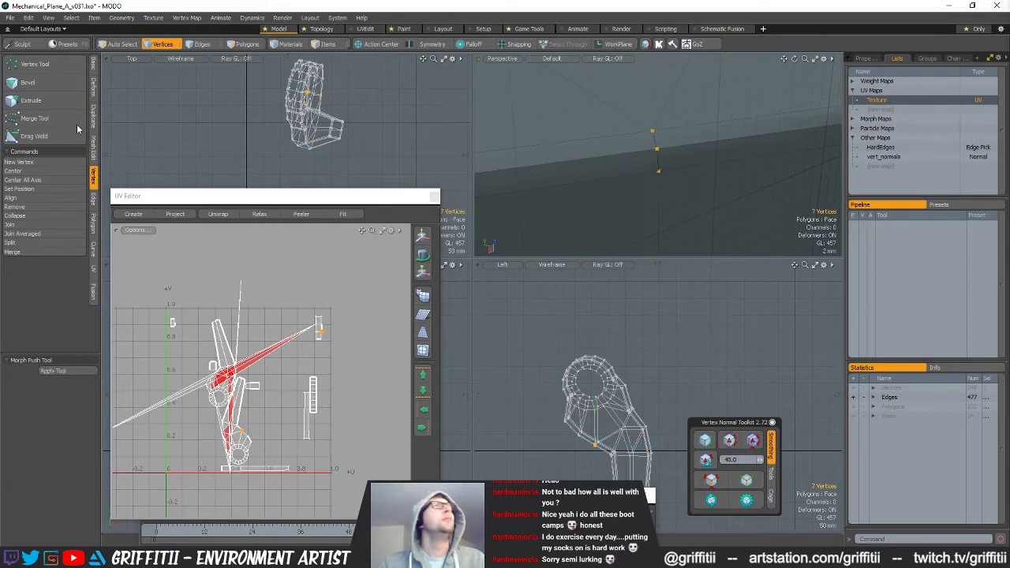
left_click(57, 127)
key("space")
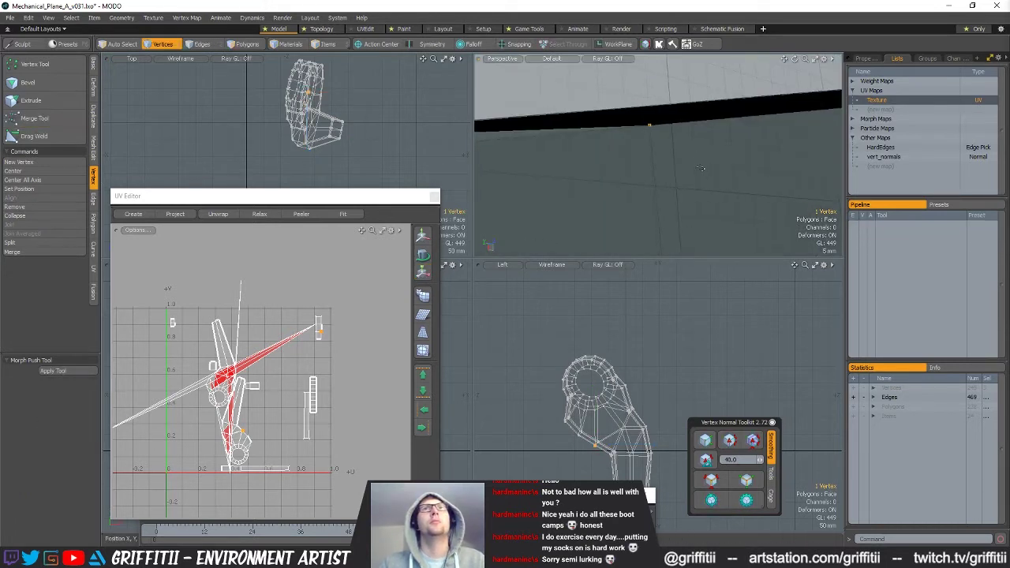
Gather the three vertices on the opposite bevel edge into one point and merge them.
left_click_drag(714, 229, 710, 194, "alt")
right_click_drag(652, 163, 652, 163)
key("w")
key("space")
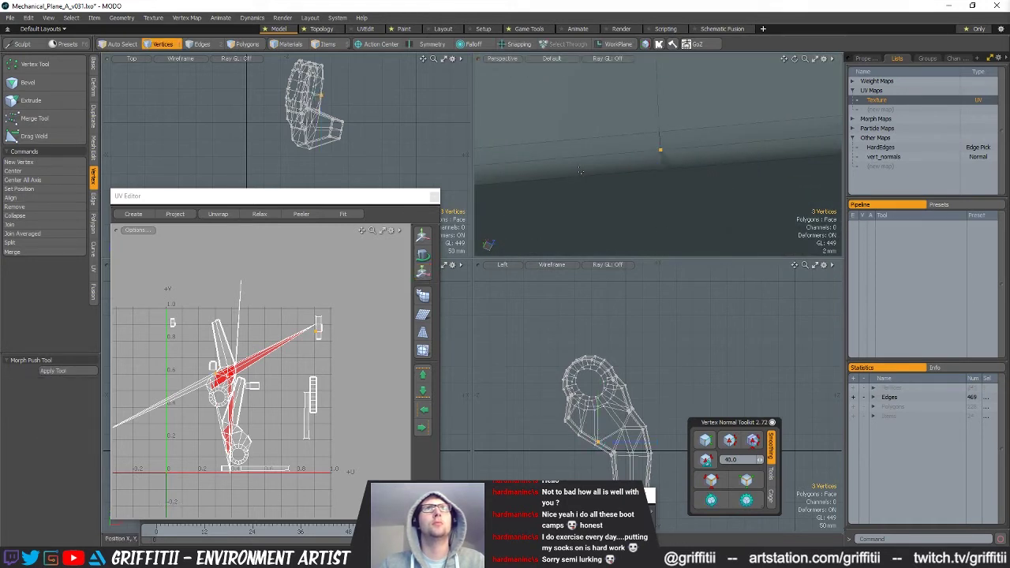
key("y")
key("space")
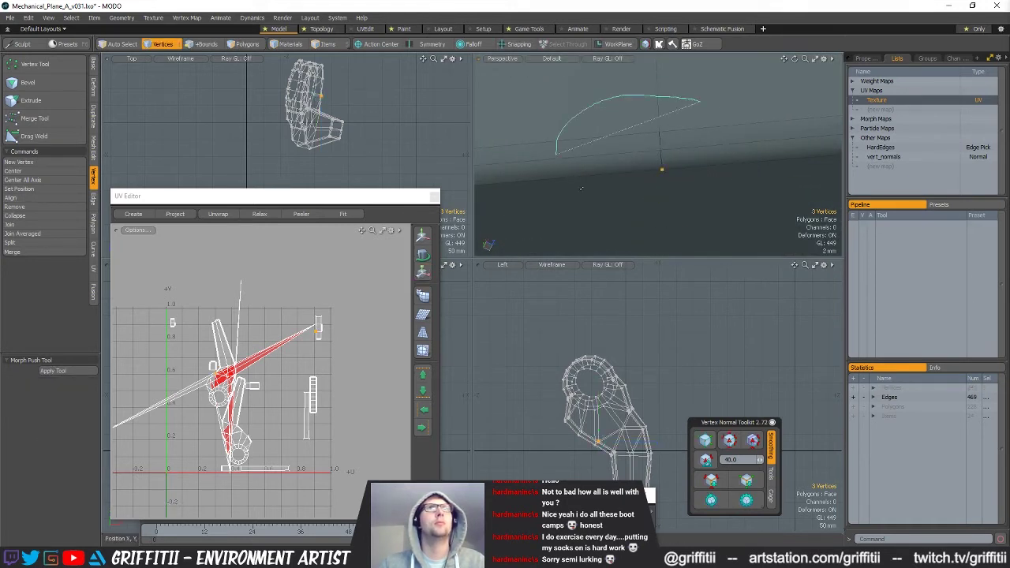
left_click(34, 117)
key("space")
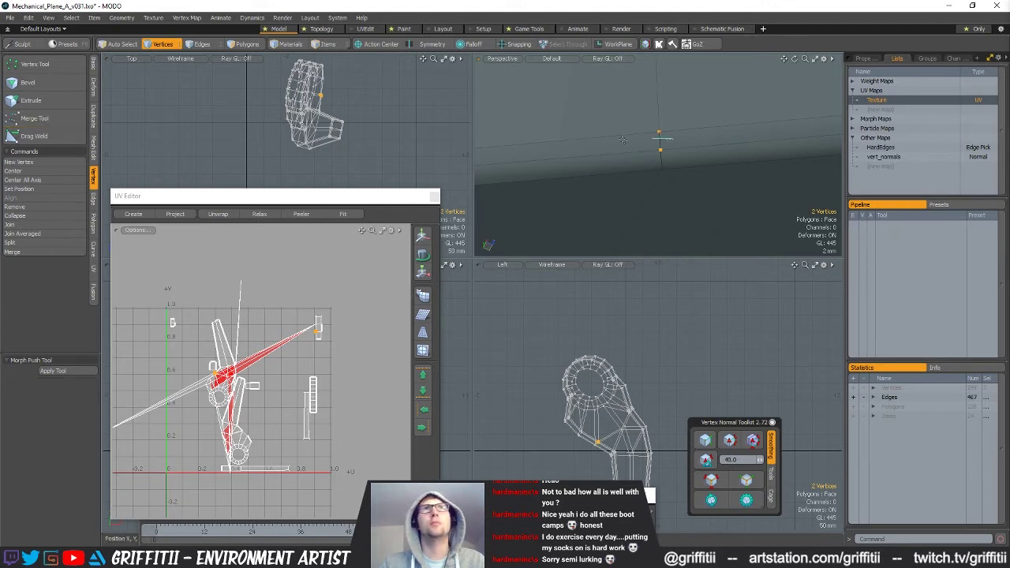
Merge the remaining doubled vertices along the adjacent bevel edges.
left_click_drag(749, 150, 522, 175, "alt")
left_click_drag(662, 158, 645, 189, "alt")
left_click(59, 121)
left_click(540, 158)
key("space")
mouse_move(733, 222)
left_mouse_down("alt")
mouse_move(600, 108)
mouse_move(711, 168)
mouse_move(702, 175)
mouse_move(744, 230)
left_mouse_up("alt")
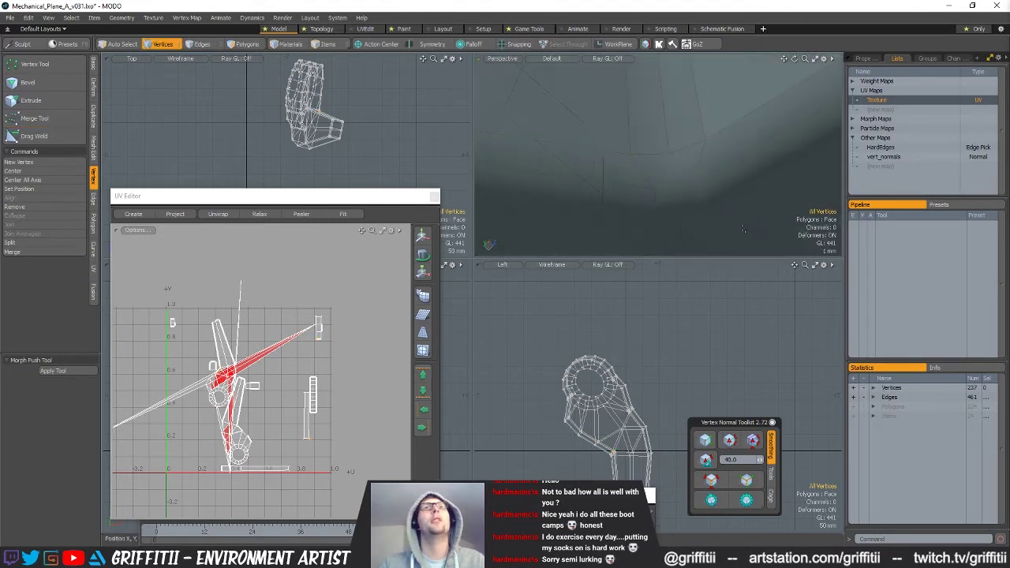
Cut an edge across the inner bevel corner with Edge Slice, from vertex to vertex.
key("alt+c")
left_click(652, 189)
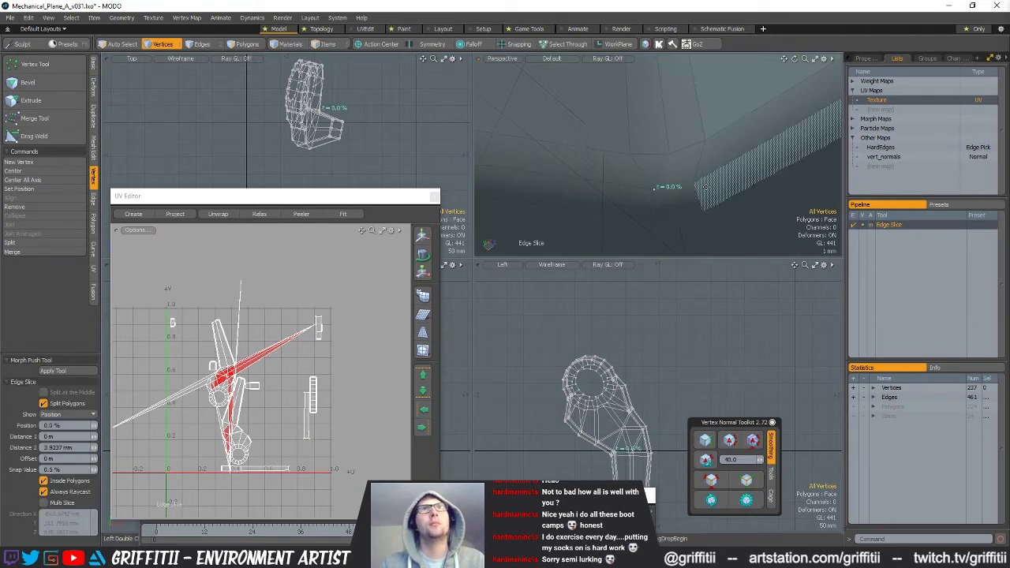
left_click(699, 186)
left_click_drag(698, 186, 679, 221, "alt")
Scale the small polygon at the inner bevel corner to 201.5% in X using the local action center.
key("q")
key("3")
left_click(668, 189)
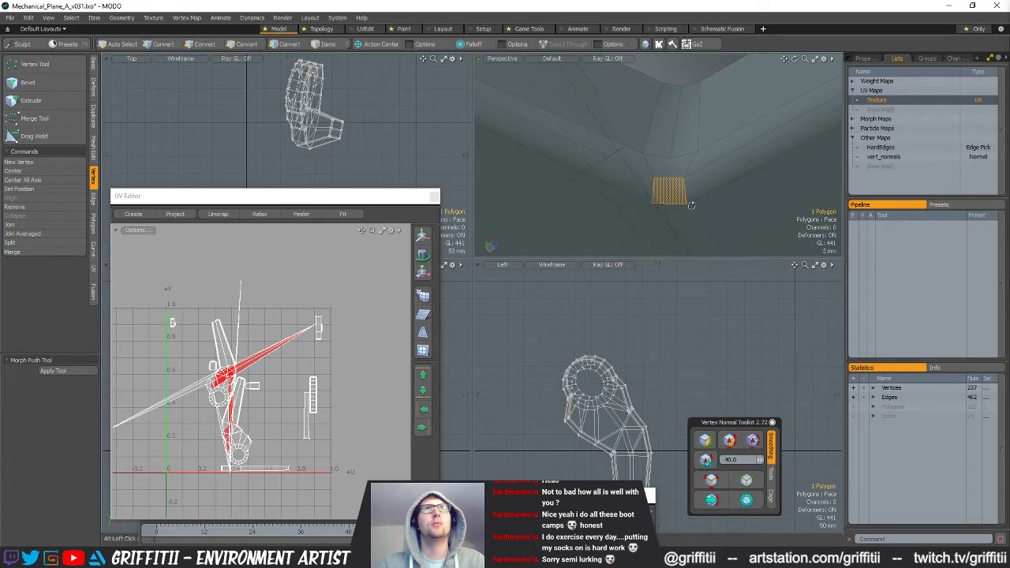
key("y")
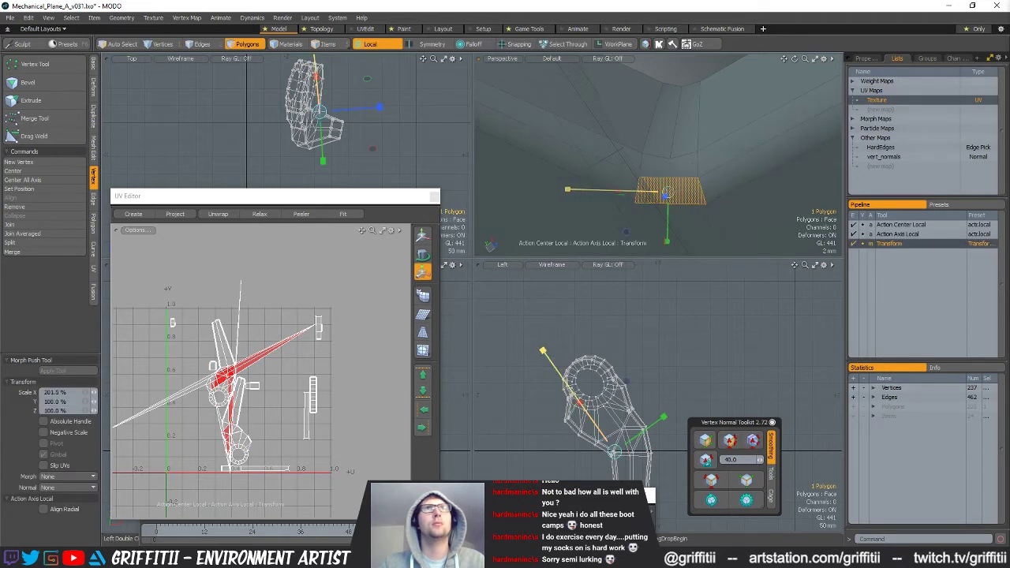
Slice connecting edges from the bevel corner through the widened corner polygon.
key("2")
left_click_drag(667, 192, 671, 173, "alt")
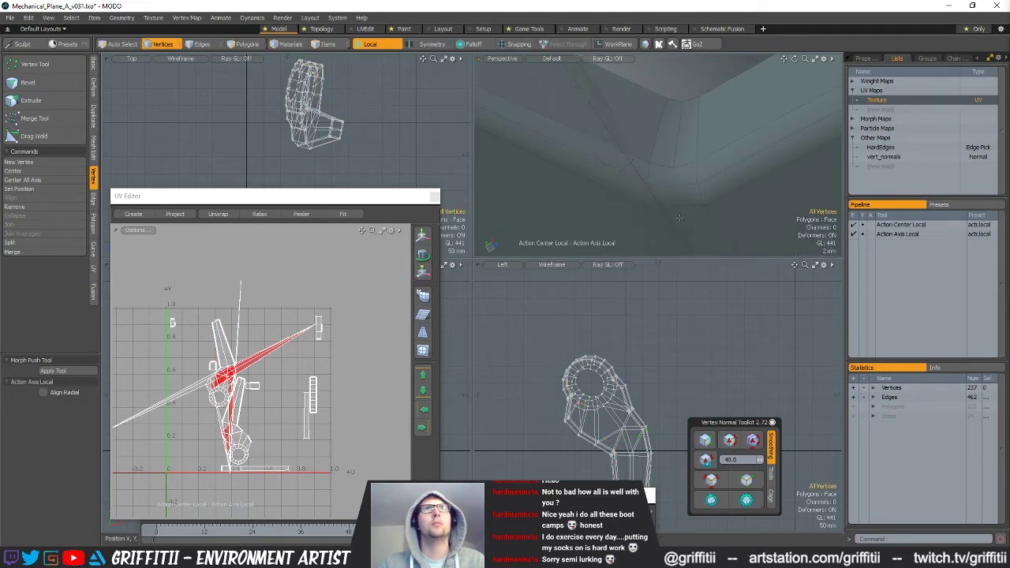
key("alt+c")
mouse_move(701, 207)
left_mouse_down("alt+shift")
mouse_move(605, 171)
mouse_move(679, 162)
mouse_move(678, 136)
mouse_move(746, 137)
left_mouse_up("alt+shift")
key("space")
Slice across the bevel corner on the opposite side and widen the small corner polygon along its local X axis.
key("c")
left_click(656, 138)
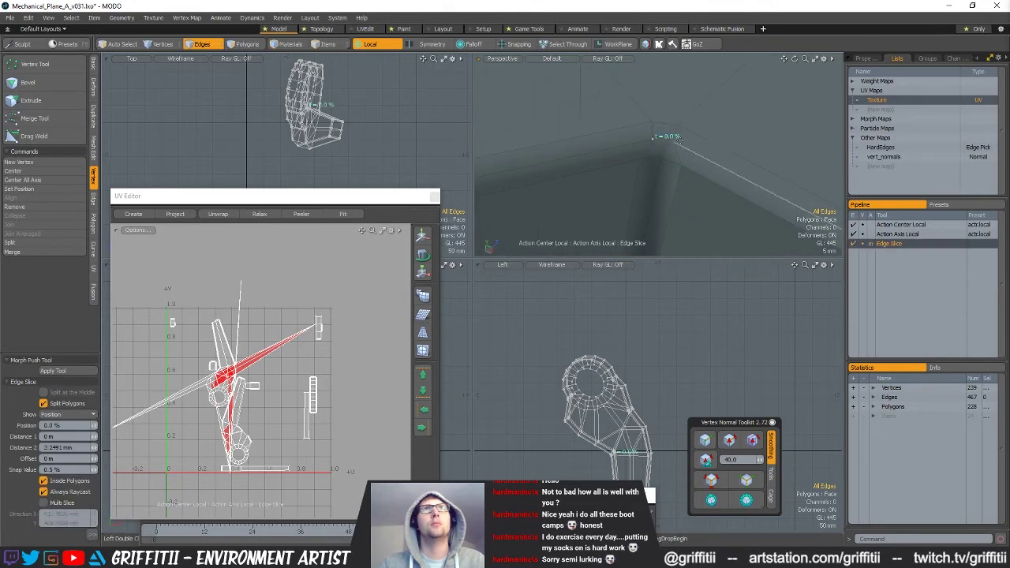
key("space")
key("y")
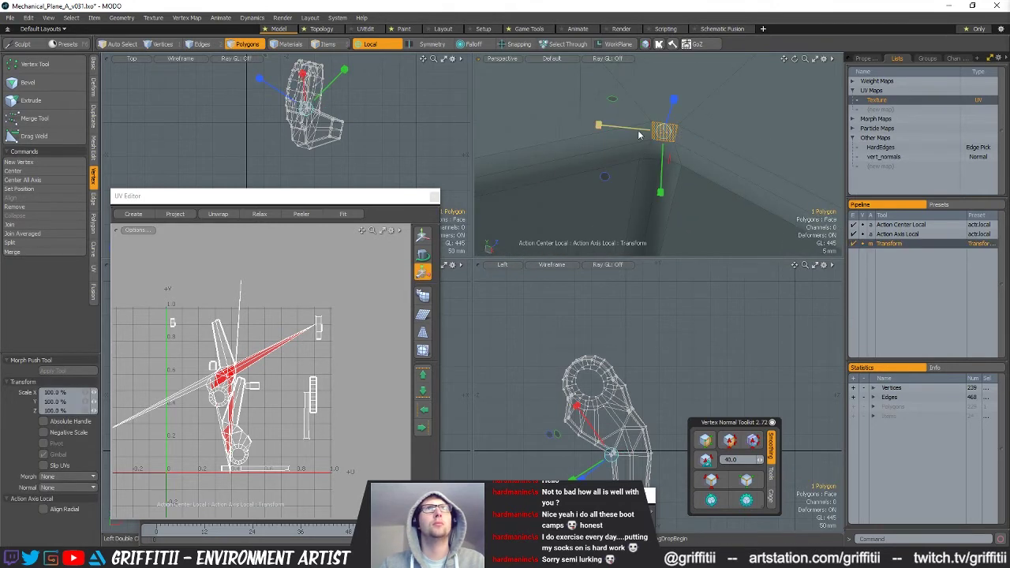
key("space")
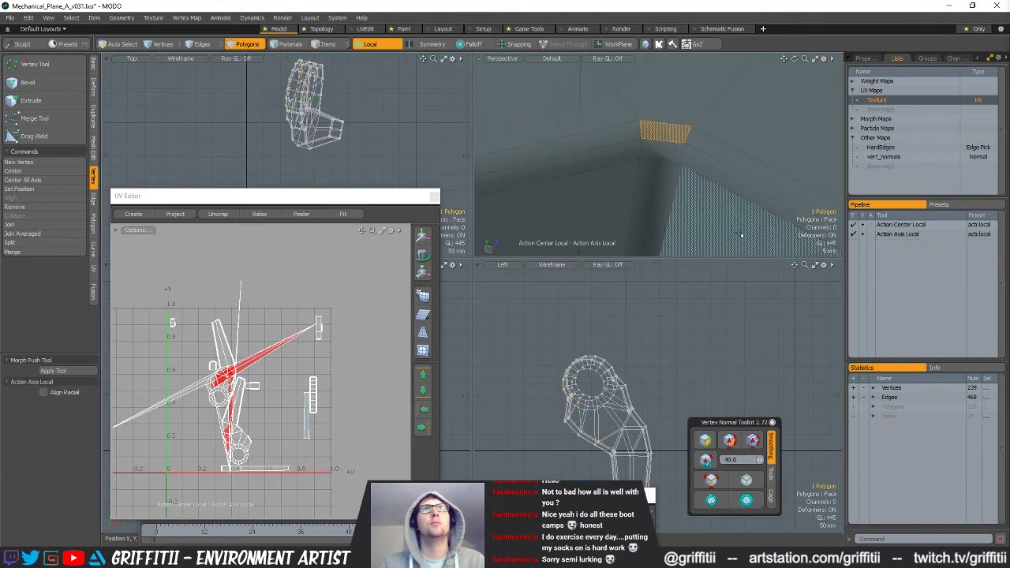
Cut edges with Edge Slice through the middle of the widened polygon and onward from the bevel corner.
key("1")
key("c")
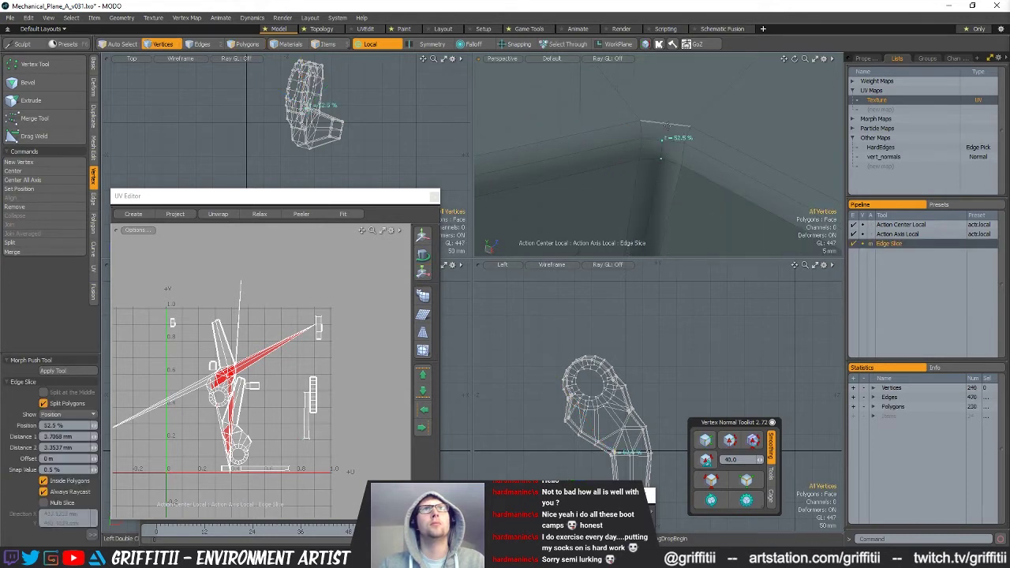
left_click_drag(690, 129, 677, 225, "alt+shift")
scroll(656, 208, "down", 4)
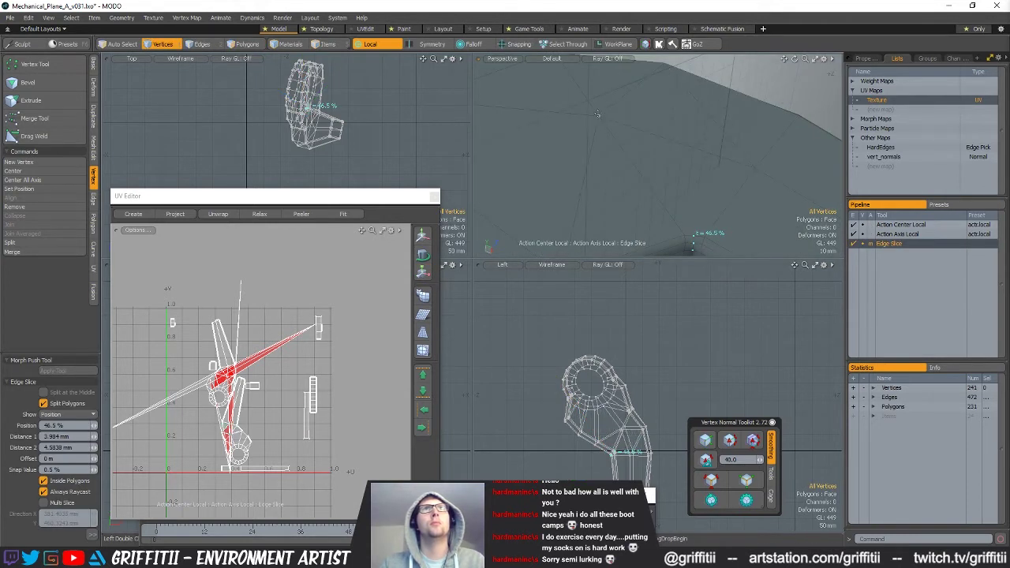
key("space")
Cut an edge with Edge Slice across the bevel corner where the arm meets the ring.
left_click_drag(796, 131, 673, 193, "alt")
left_click_drag(658, 226, 641, 173, "alt")
key("alt+c")
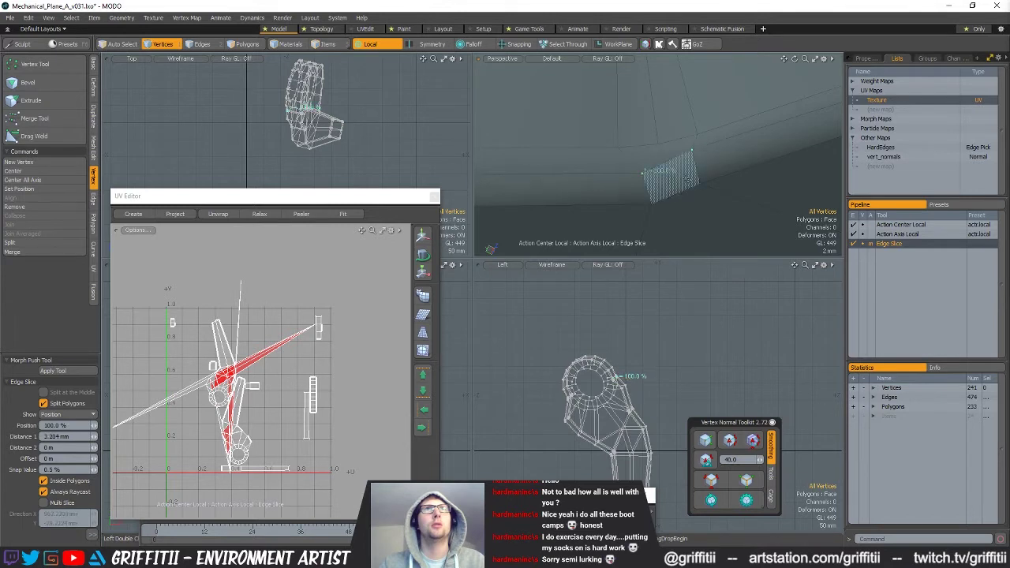
Move the new corner polygon about 1.15 mm in local X and 681 um in local Y, and adjust its scale.
key("space")
key("y")
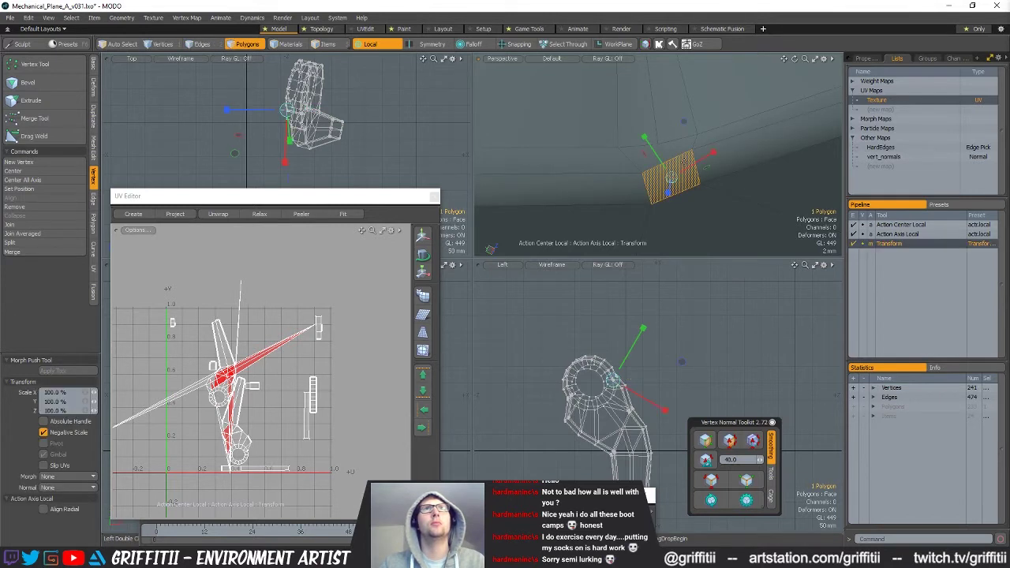
left_click_drag(726, 145, 698, 144, "alt")
key("e")
key("w")
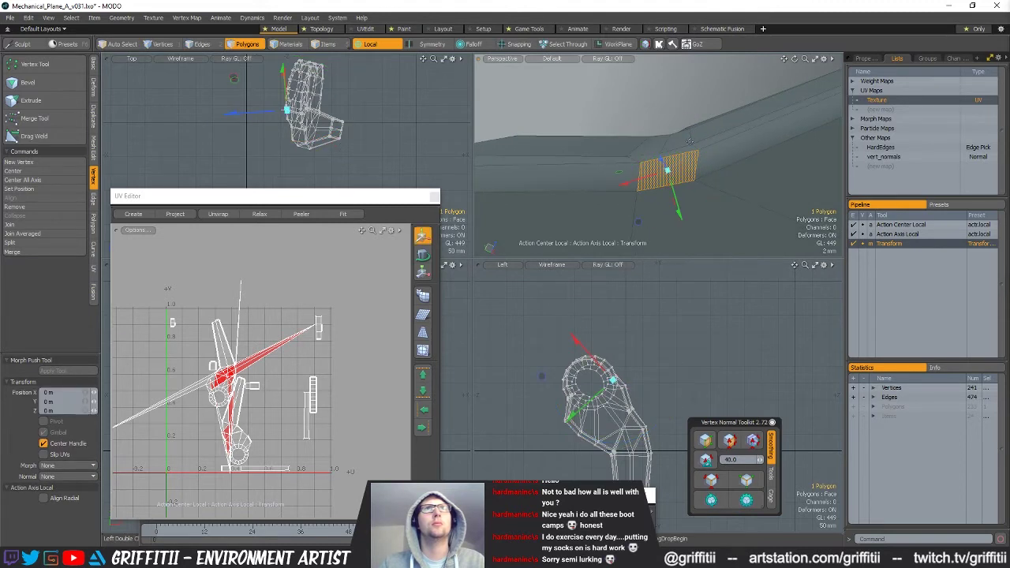
left_click_drag(632, 197, 625, 190, "alt")
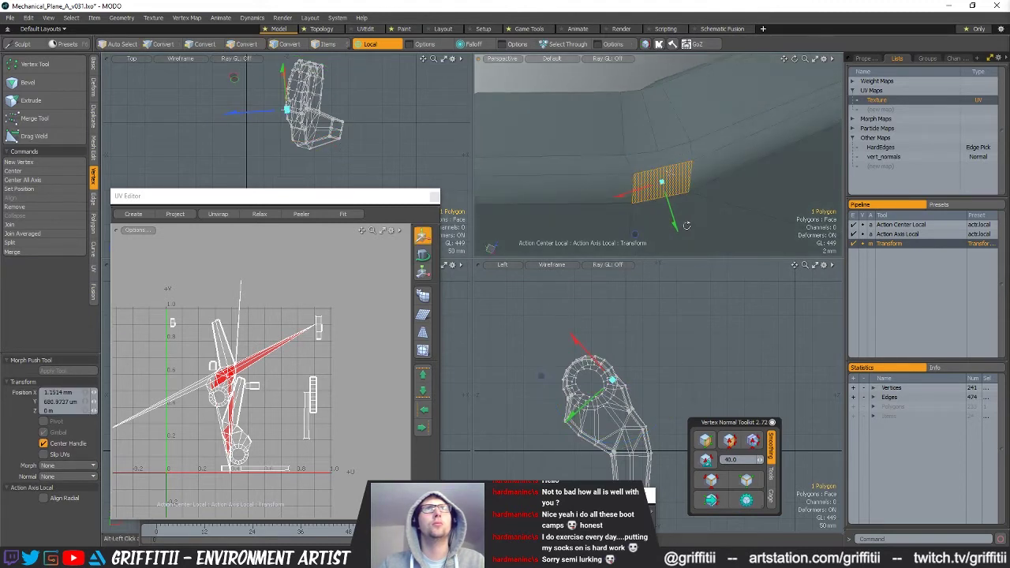
key("r")
left_click_drag(772, 206, 710, 213, "alt")
key("q")
Slice connecting edges from the ring-side corner vertex through the middle of the adjusted polygon.
left_click(730, 236)
key("alt+c")
key("1")
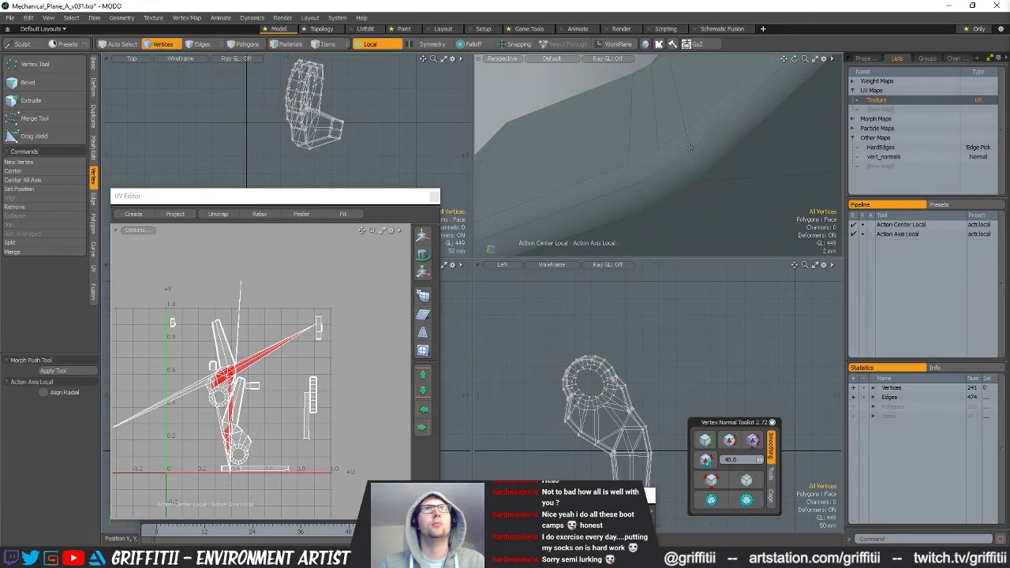
key("alt+c")
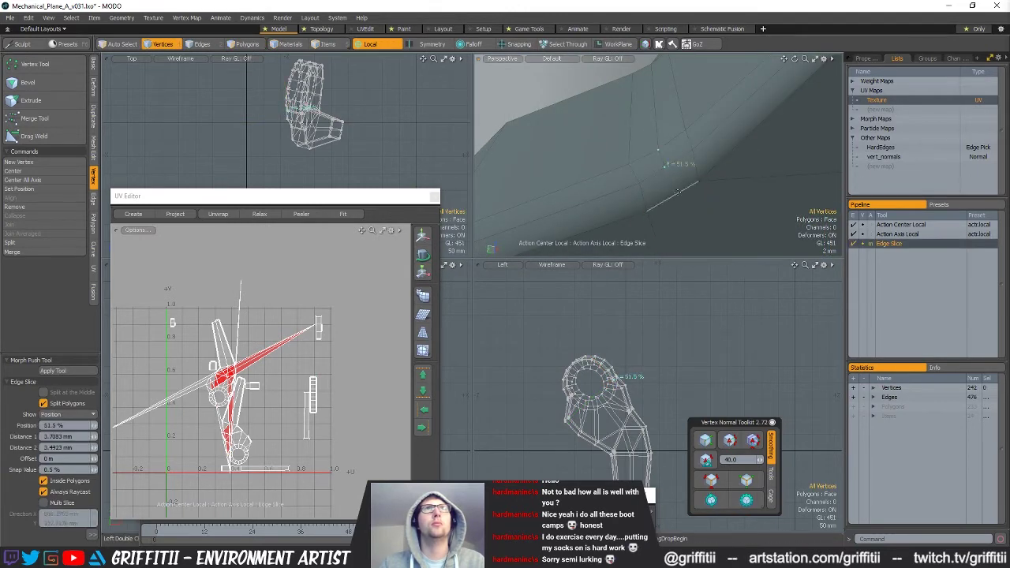
left_click_drag(702, 196, 731, 175, "alt+shift")
key("q")
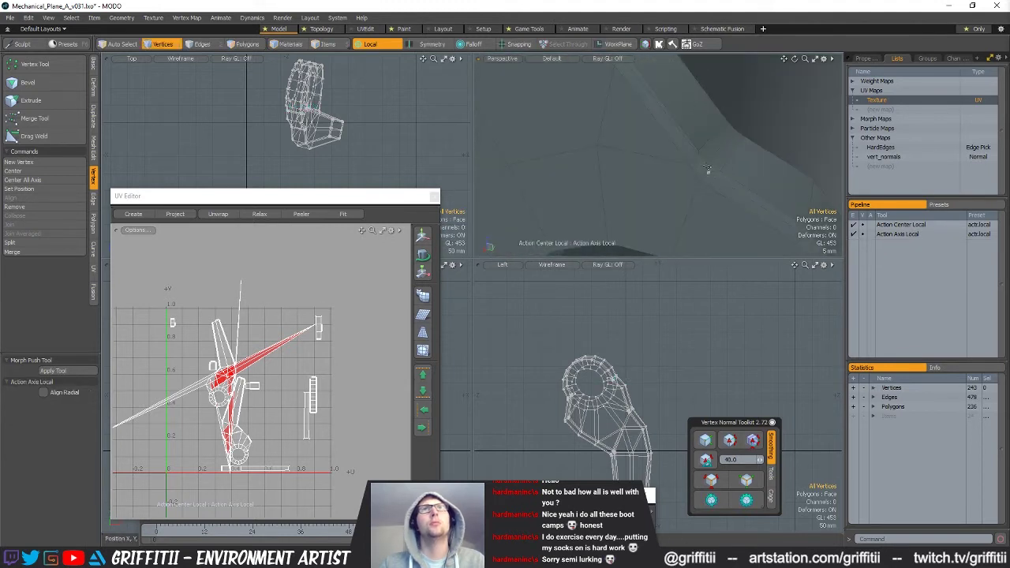
Cut a vertex-to-vertex edge with Edge Slice across the matching bevel corner on the arm's other side.
key("alt+c")
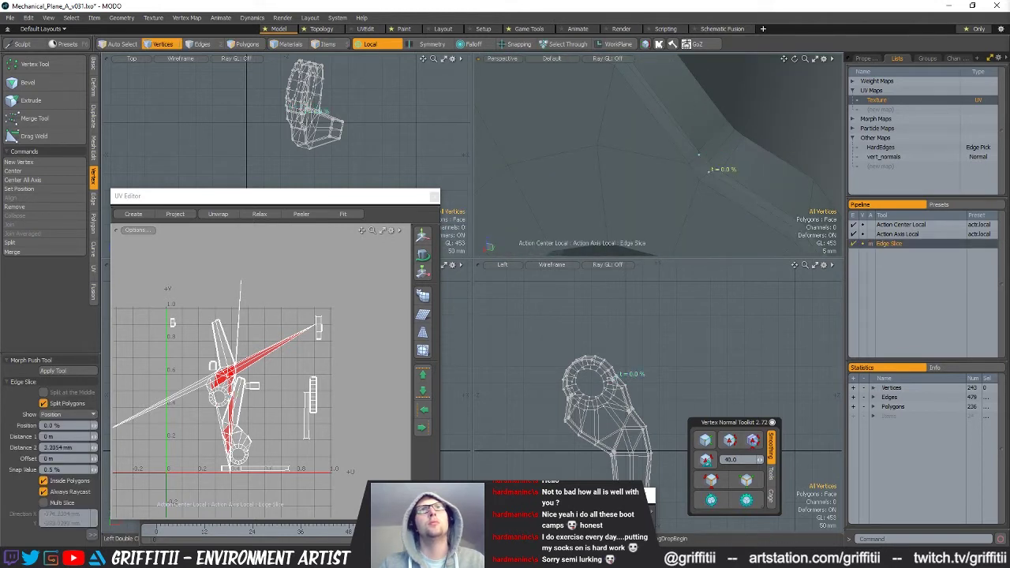
left_click(708, 172)
key("q")
Move the matching corner polygon about -650 um in local X and 422 um in local Y, and widen it.
left_click_drag(691, 155, 714, 120, "alt")
key("space")
key("space")
left_click(665, 183)
left_click_drag(690, 226, 701, 221, "alt")
left_click_drag(701, 221, 681, 138, "ctrl+alt")
key("w")
key("e")
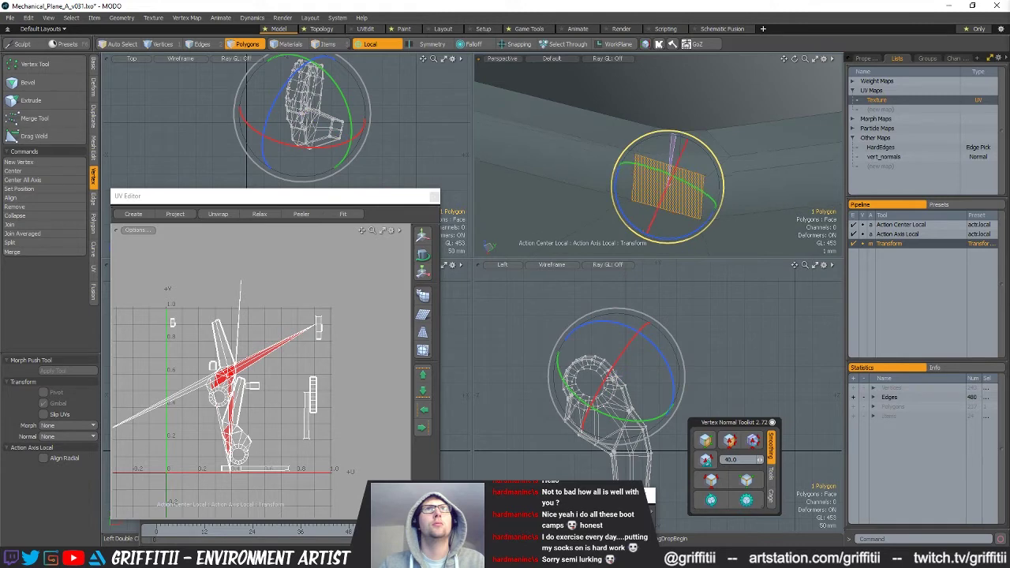
key("w")
left_click_drag(667, 183, 677, 193)
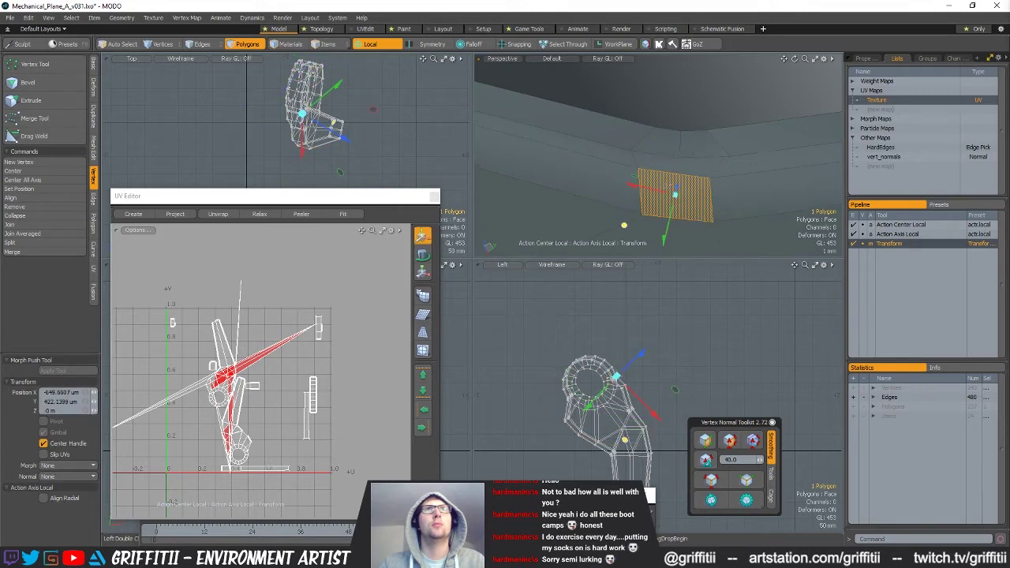
key("r")
key("space")
key("e")
key("space")
left_click_drag(738, 125, 716, 163, "alt")
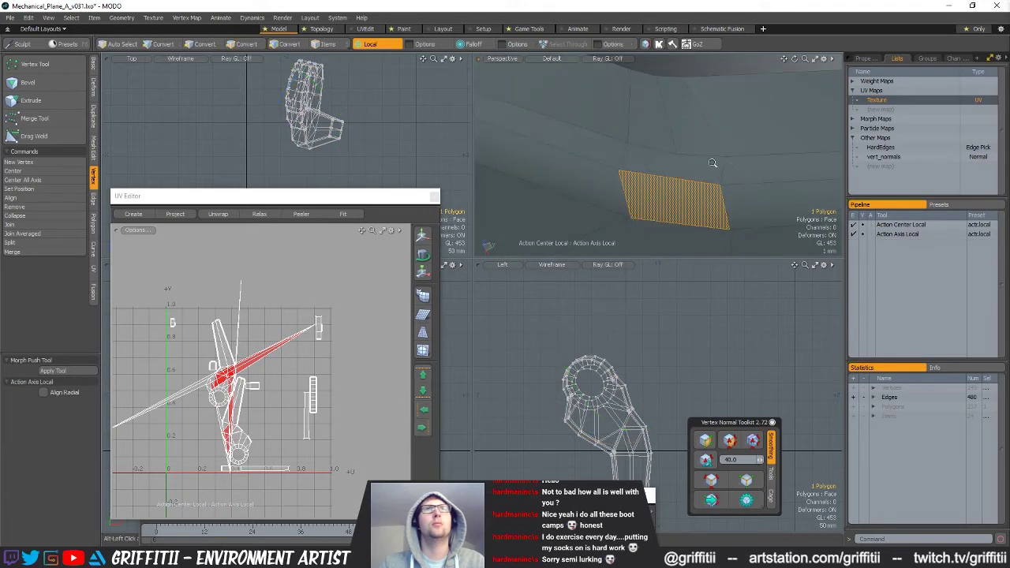
Move the edge at the arm's bevel corner 100 um in local X and -200 um in local Y.
scroll(715, 163, "down", 3)
key("2")
left_click(692, 195)
key("w")
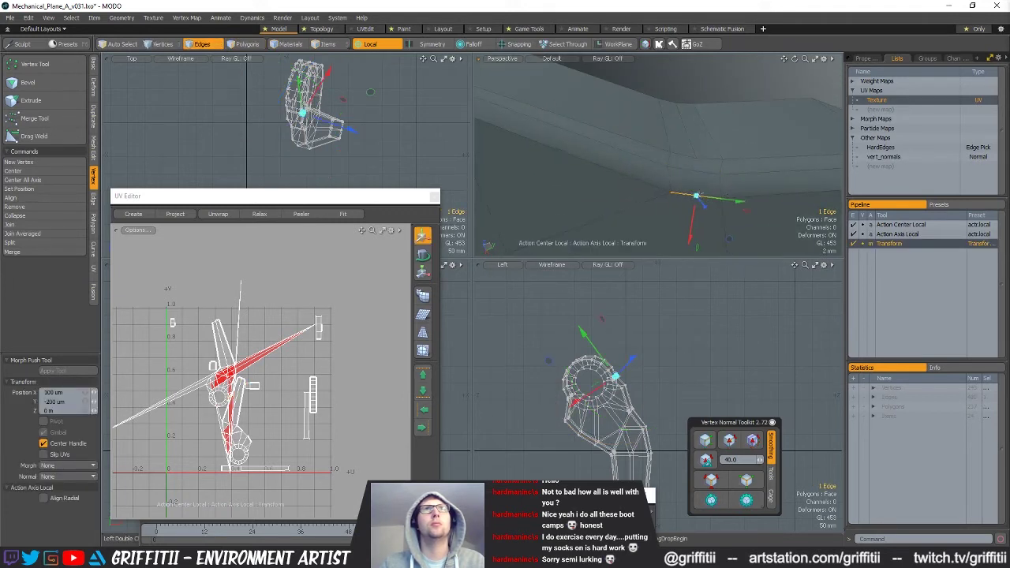
key("space")
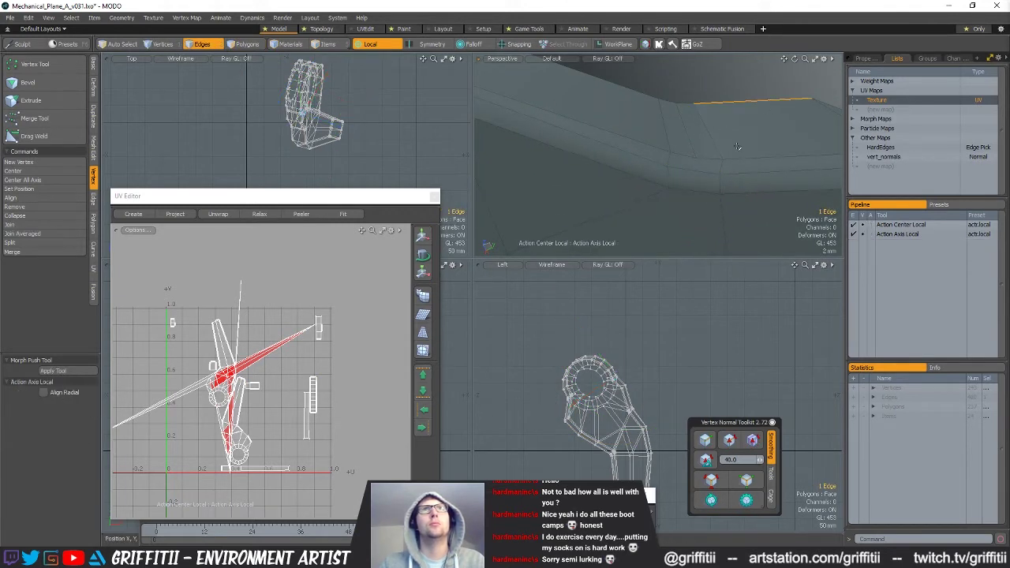
Edge-slice across the bevel corner at about 54.5%, and move the resulting corner edges 400 um in local Y and 100 um in local Z.
key("alt+c")
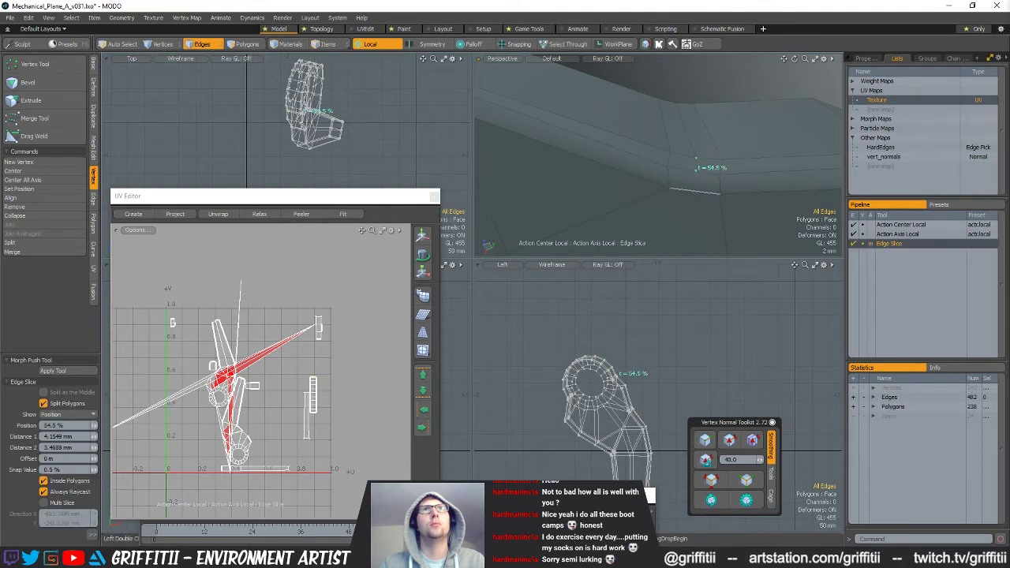
left_click(696, 166)
left_click_drag(696, 166, 752, 123, "alt")
key("space")
left_click(726, 194)
key("w")
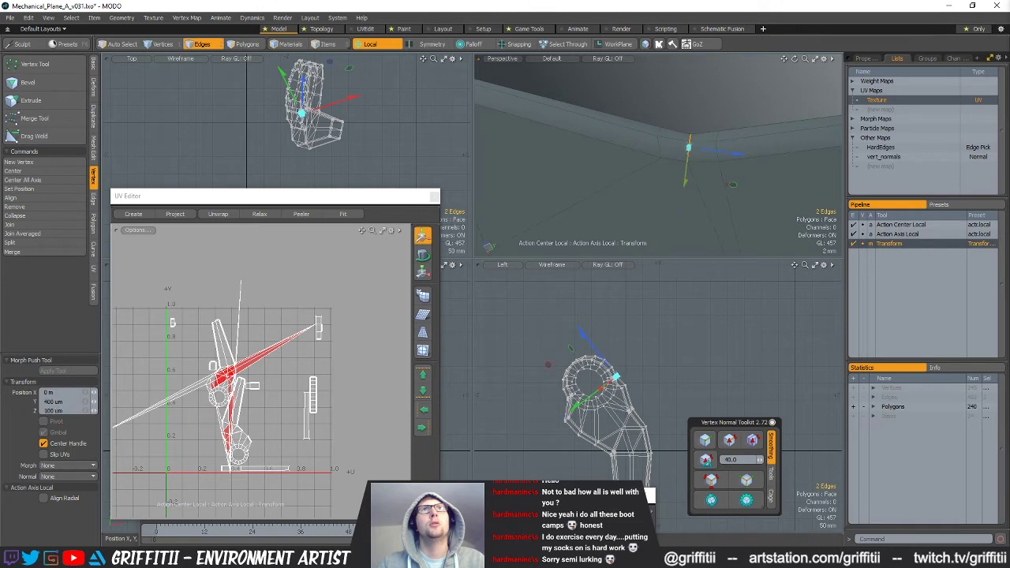
Preview the cleaned-up link arm as a subdivision surface and unhide the rest of the landing gear.
key("space")
left_click(747, 104)
left_click_drag(750, 146, 591, 72, "ctrl+alt")
key("Tab")
key("Tab")
key("u")
key("3")
left_click_drag(719, 139, 730, 156, "alt")
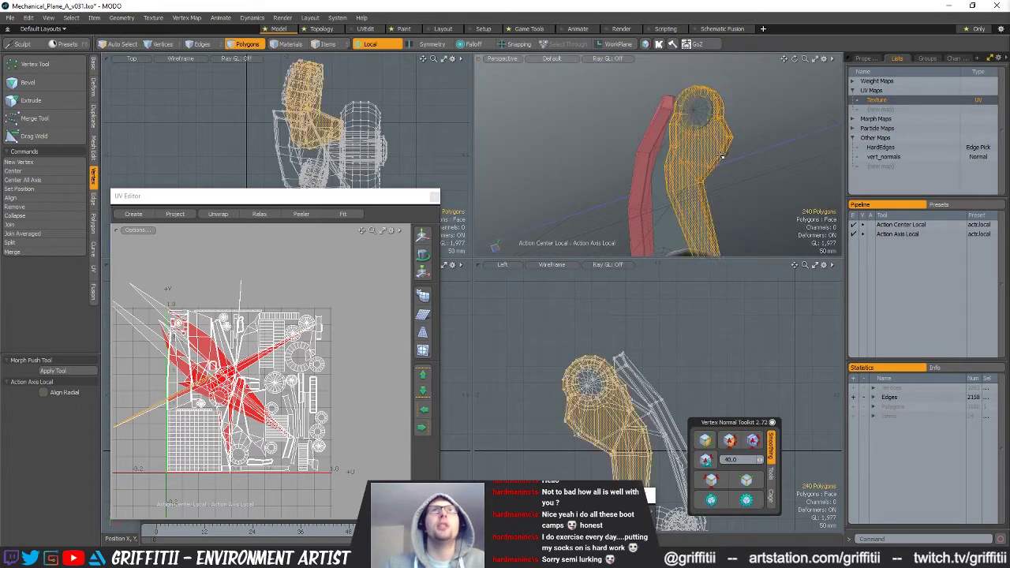
Isolate the small wedge-shaped piece and select only its two triangular side polygons.
key("shift+h")
key("a")
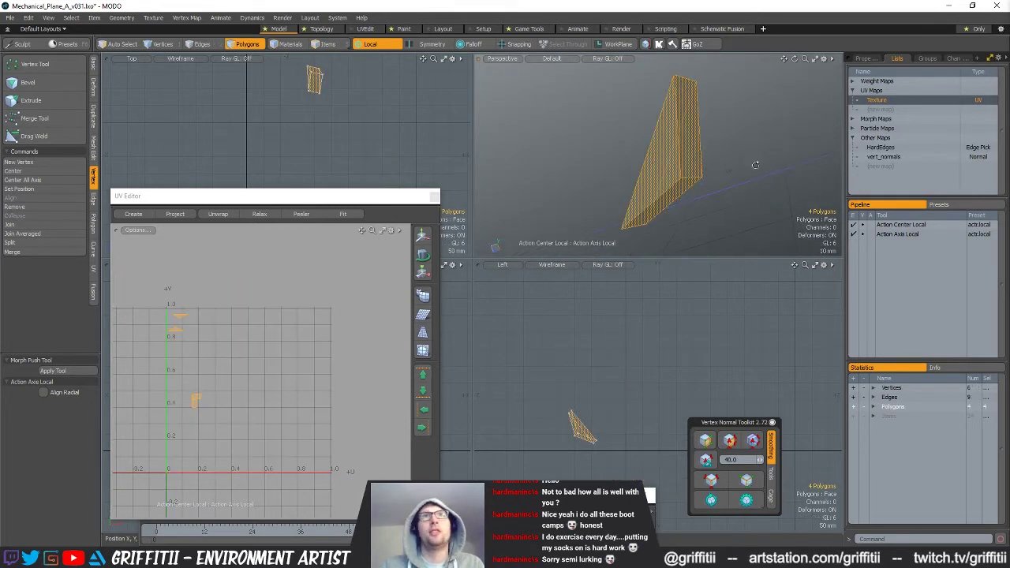
left_click(652, 148, "ctrl")
left_click_drag(652, 148, 555, 138, "alt")
left_click(635, 137, "ctrl")
left_click(636, 146, "ctrl")
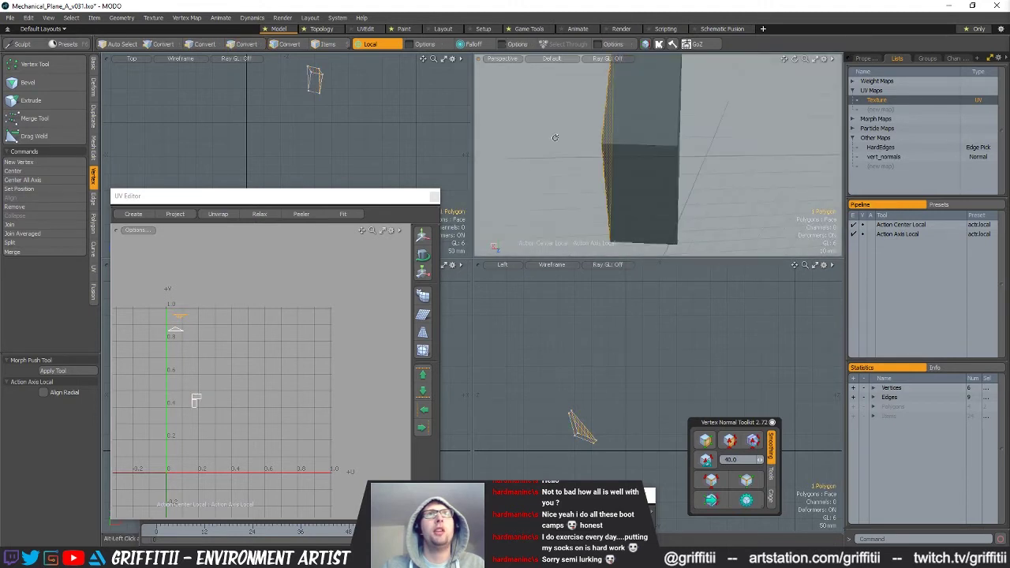
left_click_drag(708, 152, 677, 155, "alt")
left_click(676, 158, "shift")
key("Escape")
Extrude the wedge's two triangular side polygons and scale them to 69% in local X and Y.
key("r")
left_click_drag(747, 167, 726, 188, "alt")
key("alt+a")
key("ctrl+3")
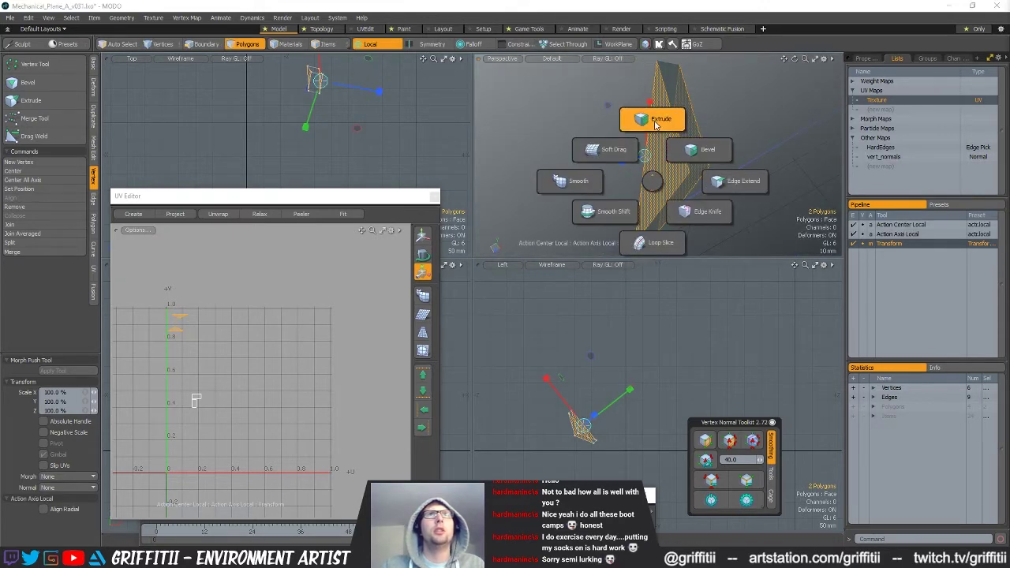
left_click(653, 120)
left_click(655, 138)
key("r")
left_click_drag(660, 155, 728, 161, "alt")
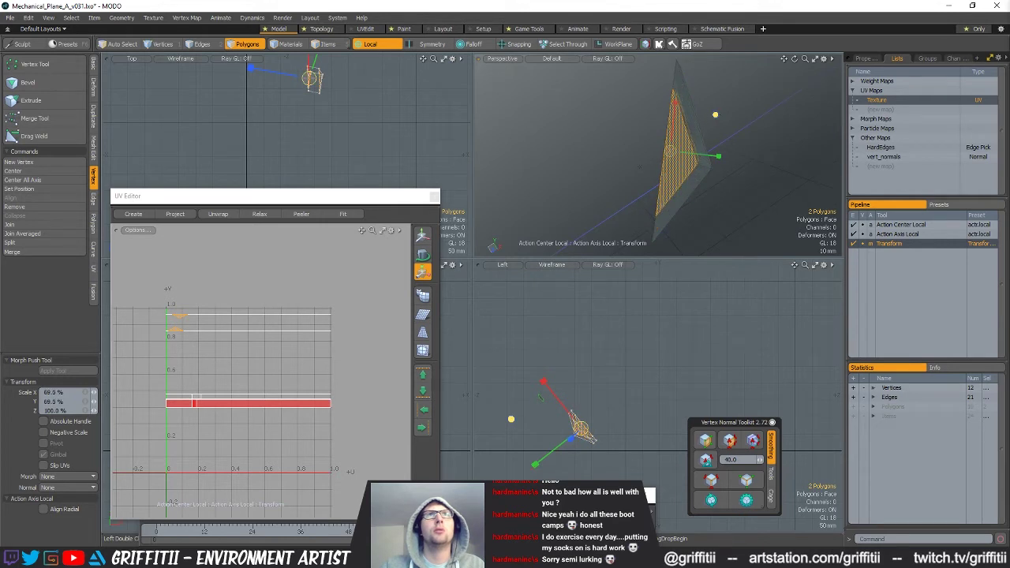
Bevel the wedge's hard outer edges with Edge Bevel in Inset mode, round level 1 and sharp corners.
left_click_drag(735, 146, 647, 139, "alt")
key("q")
key("2")
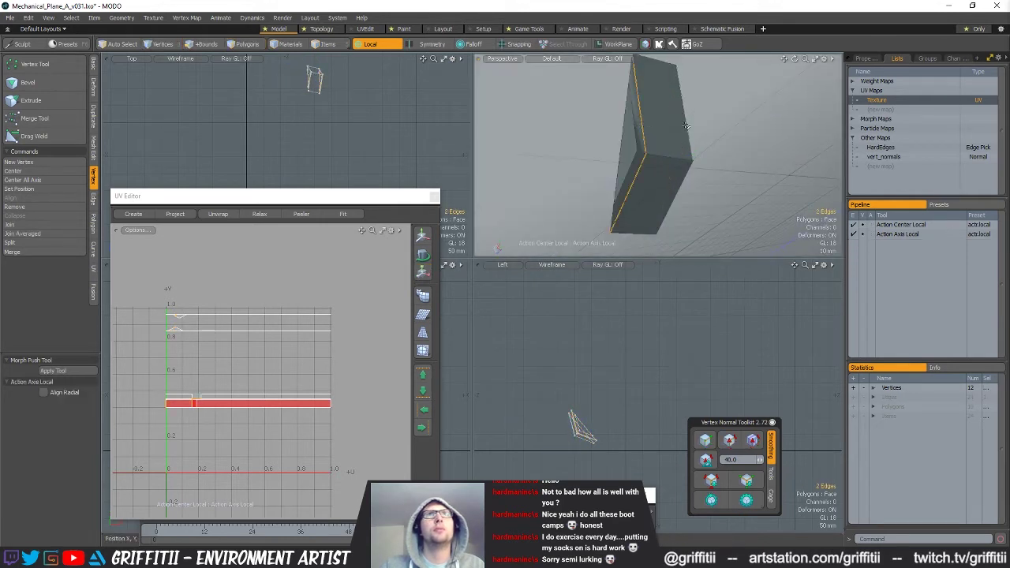
key("b")
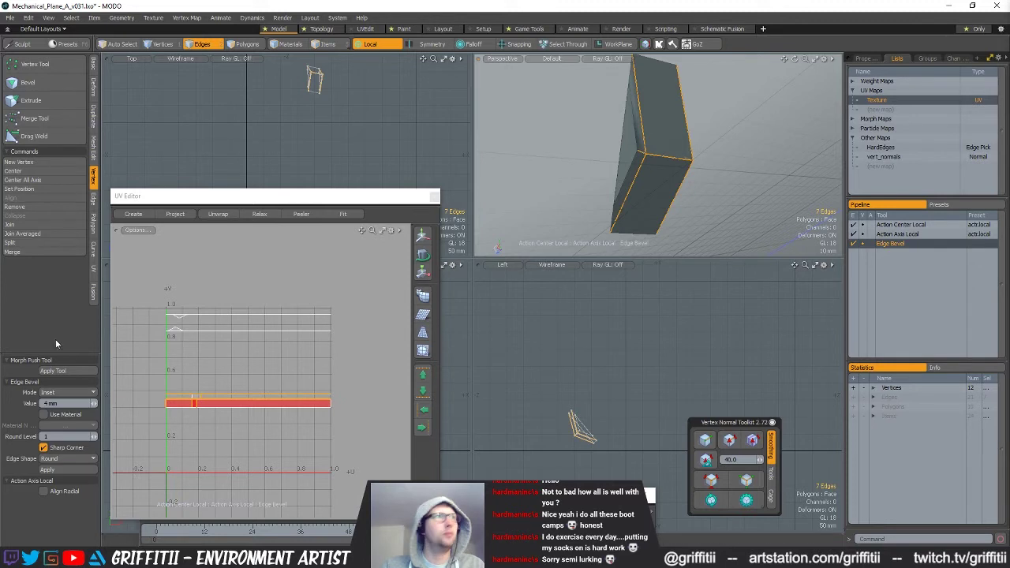
left_click(98, 372)
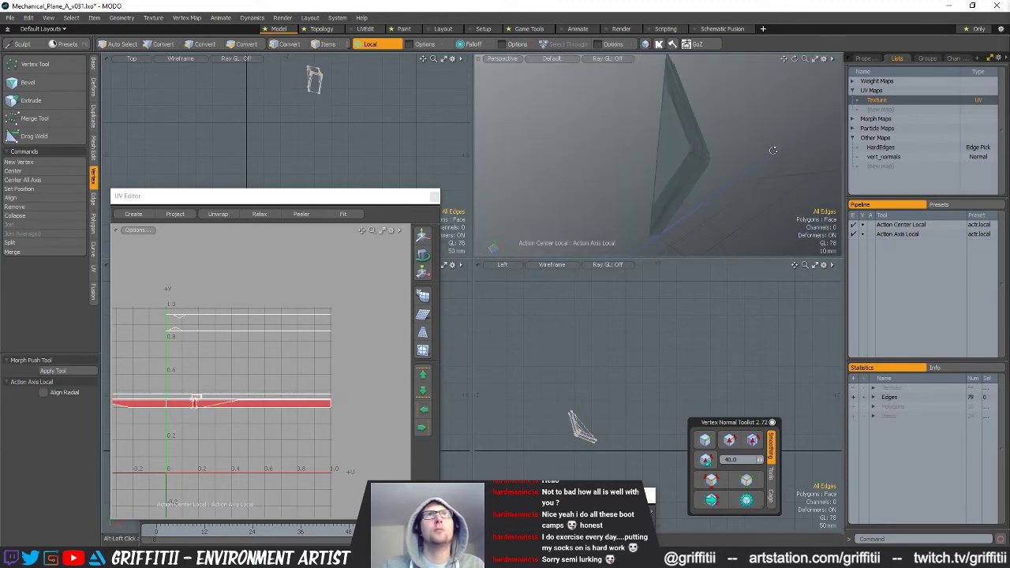
mouse_move(726, 164)
left_mouse_down("alt")
mouse_move(676, 201)
mouse_move(687, 190)
mouse_move(682, 173)
mouse_move(594, 180)
mouse_move(607, 163)
left_mouse_up("alt")
Preview the bevelled wedge as a subdivision surface and unhide the surrounding landing gear parts.
key("3")
scroll(698, 172, "up", 3)
left_click_drag(536, 201, 705, 202, "alt")
mouse_move(557, 204)
right_mouse_down("shift")
mouse_move(483, 197)
mouse_move(507, 211)
right_mouse_up("shift")
left_click_drag(507, 204, 543, 189, "alt")
mouse_move(638, 189)
left_mouse_down("alt")
mouse_move(672, 181)
mouse_move(708, 206)
mouse_move(730, 196)
left_mouse_up("alt")
key("Tab")
key("Tab")
key("u")
Isolate the cylinder at the arm's upper ring and loop-slice its side wall with two cuts at 3% and 97%.
left_click_drag(762, 135, 636, 140, "alt")
double_click(695, 191)
key("shift+h")
left_click(635, 140)
key("alt+c")
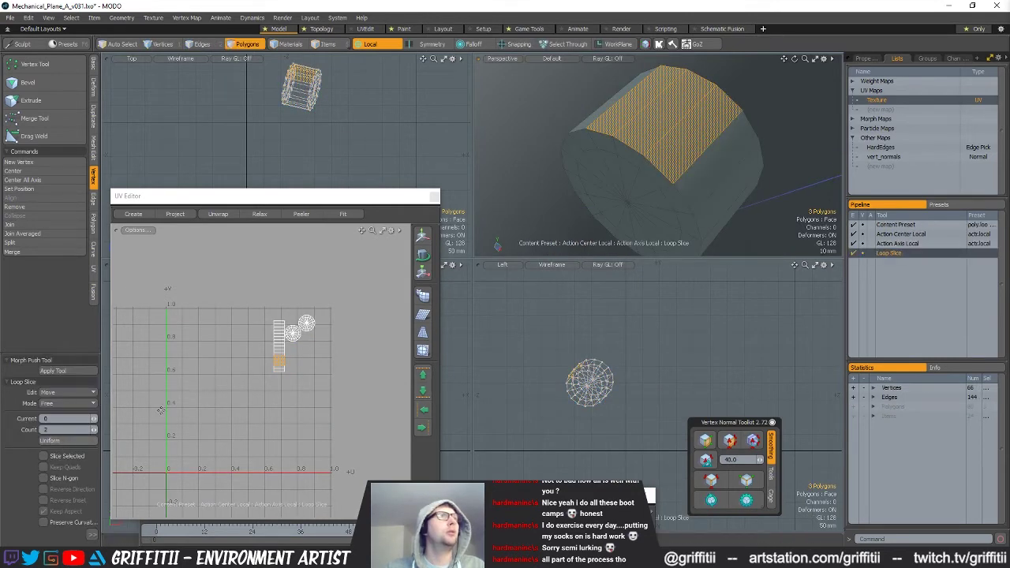
left_click(671, 186)
left_click_drag(671, 186, 689, 219, "alt")
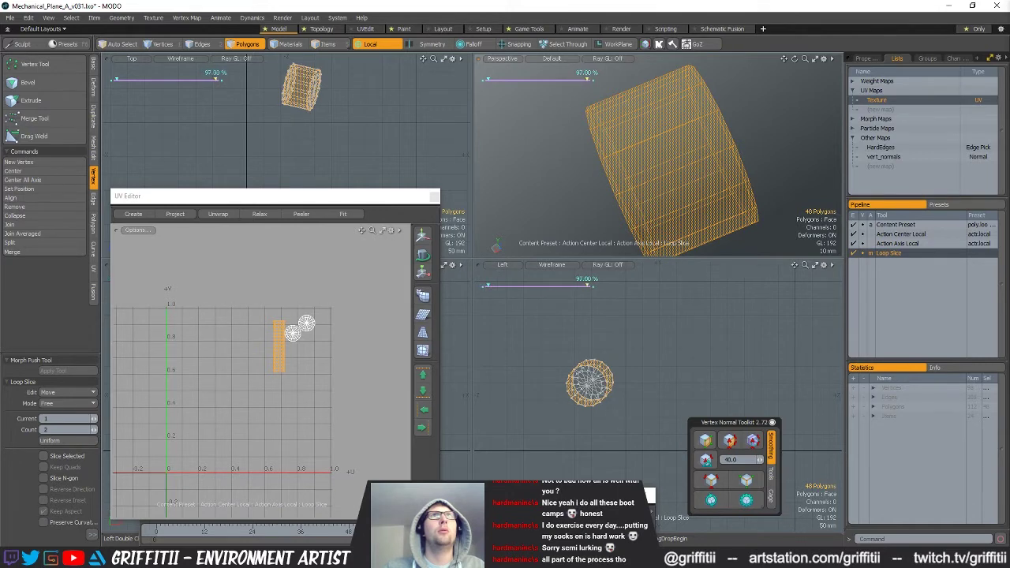
Loop-slice the ring polygons around the cylinder's end caps with two cuts, the first at 3%.
left_click_drag(610, 156, 672, 154, "alt")
left_click(716, 153)
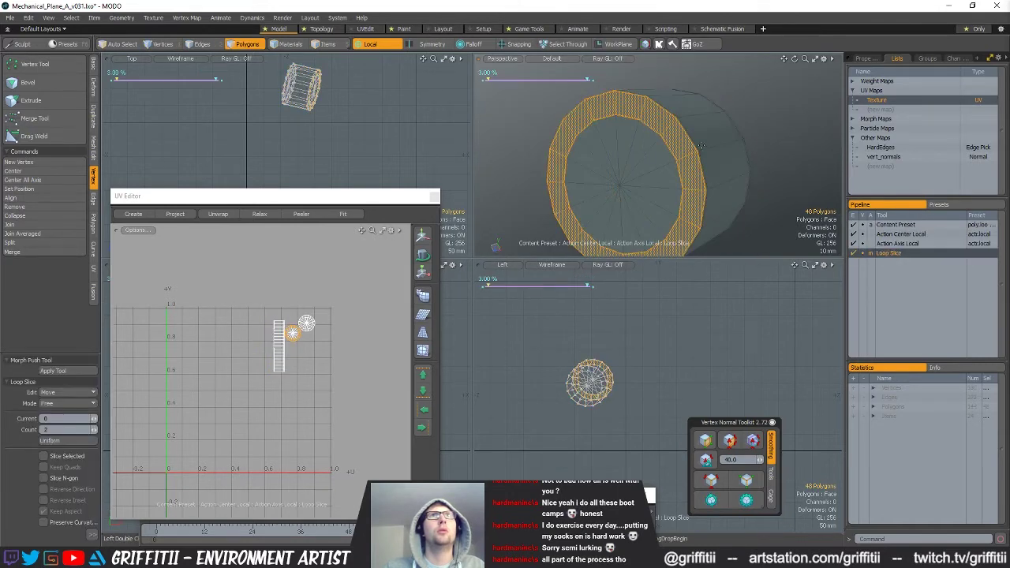
scroll(716, 153, "up", 3)
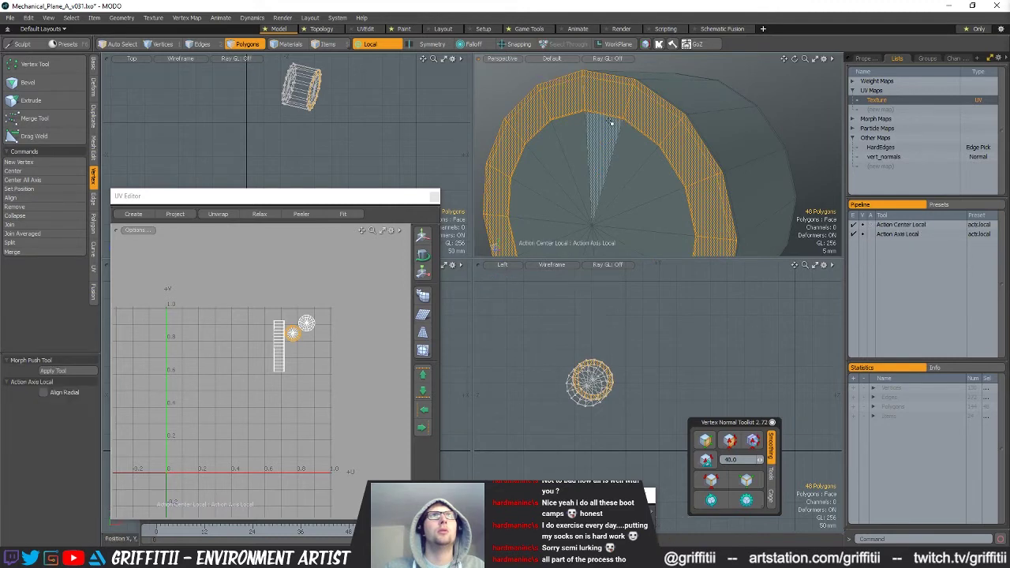
key("space")
key("2")
left_click_drag(751, 152, 711, 158, "alt")
key("3")
mouse_move(710, 229)
left_mouse_down()
mouse_move(707, 158)
mouse_move(726, 146)
left_mouse_up()
left_click(485, 139)
left_click_drag(485, 139, 723, 160, "alt")
Select the cylinder's circular edge loops and unhide the rest of the landing gear.
key("2")
double_click(715, 154)
mouse_move(586, 177)
left_mouse_down("alt")
mouse_move(731, 188)
mouse_move(674, 199)
mouse_move(659, 143)
mouse_move(584, 189)
left_mouse_up("alt")
key("u")
scroll(732, 189, "down", 3)
key("1")
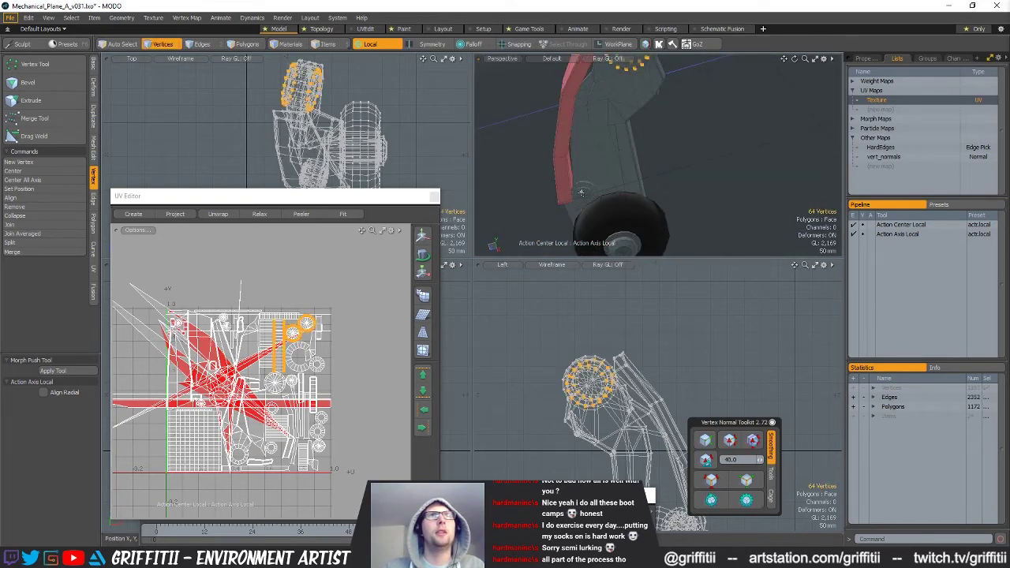
Select the wheel's hub and axle parts together with the lower joint cylinder, and isolate them.
key("3")
left_click(586, 189)
key("shift+a")
scroll(688, 169, "down", 5)
left_click_drag(688, 169, 653, 183, "alt")
key("]")
key("shift+a")
double_click(552, 191, "shift")
double_click(599, 154, "shift")
left_click_drag(598, 154, 669, 179, "alt")
double_click(673, 182, "shift")
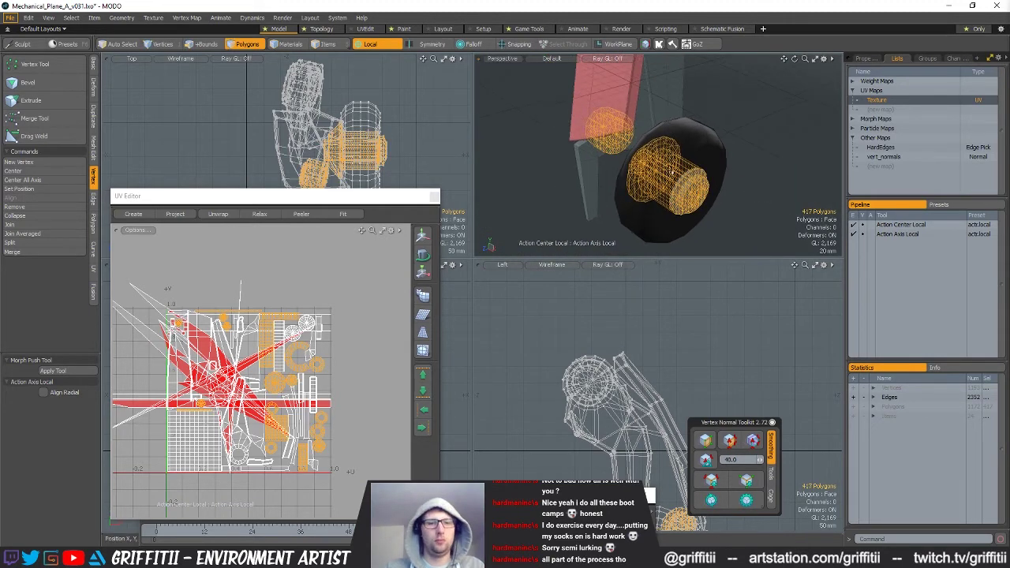
key("shift+h")
Loop-slice the lower joint cylinder's side wall with two cuts at 4.5% and 95%.
left_click_drag(596, 189, 639, 178, "alt")
left_click_drag(557, 134, 557, 172)
key("shift+a")
left_click_drag(598, 143, 654, 190, "alt")
scroll(653, 121, "up", 3)
key("alt+c")
left_click(655, 154)
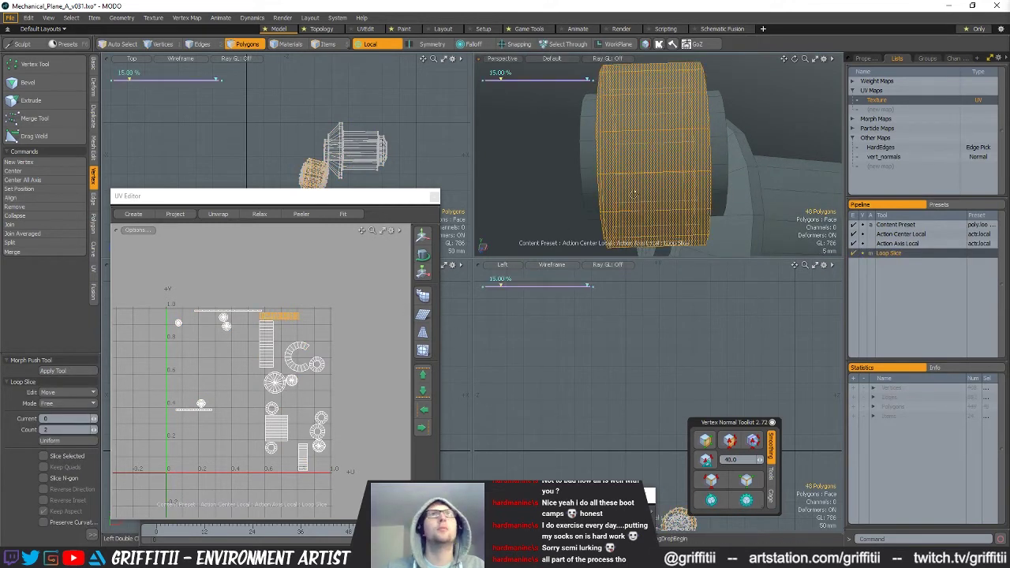
left_click_drag(655, 154, 653, 142, "alt")
left_click_drag(499, 79, 496, 79)
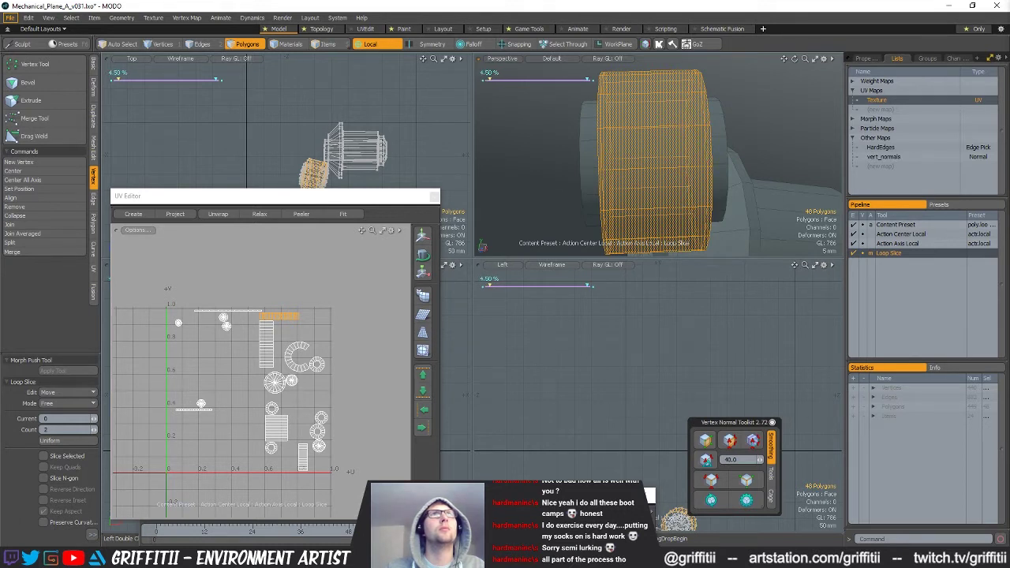
left_click_drag(587, 79, 581, 80)
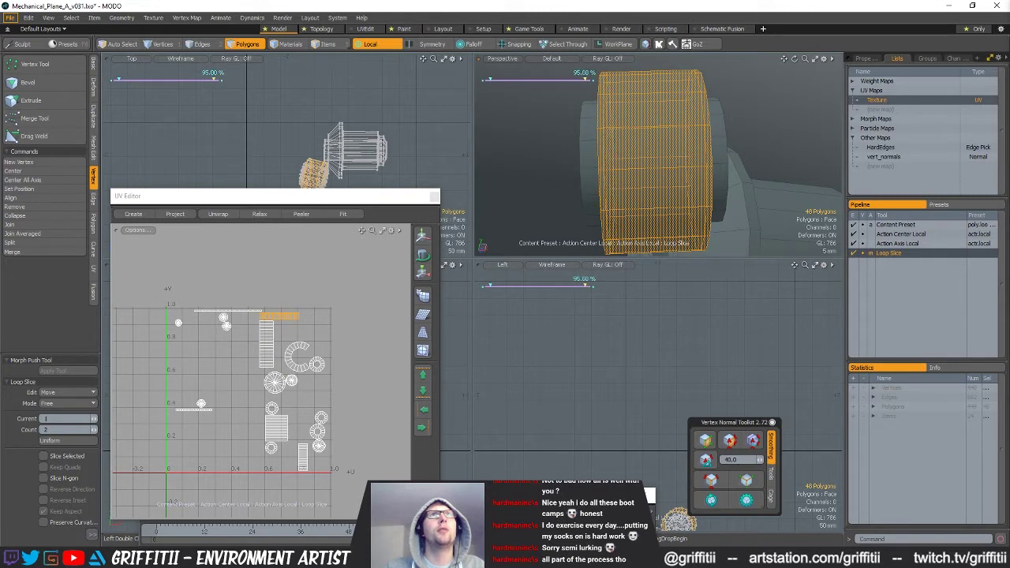
Loop-slice the side wall of the next cylinder in the isolated hub and joint assembly.
scroll(637, 113, "down", 2)
left_click_drag(637, 113, 552, 131, "alt")
key("space")
mouse_move(744, 170)
left_mouse_down()
mouse_move(762, 223)
mouse_move(777, 229)
left_mouse_up()
key("l")
key("alt+c")
key("space")
Loop-slice the side walls of the two remaining cylinders in the hub and joint assembly.
left_click_drag(580, 142, 582, 156)
key("l")
key("alt+c")
left_click_drag(683, 183, 714, 158, "alt+shift")
key("space")
left_click(524, 170, "shift")
key("alt+c")
left_click(537, 170)
key("space")
Select the edge loop at the inner end of the hub's axle and adjust it with the Transform tool.
key("2")
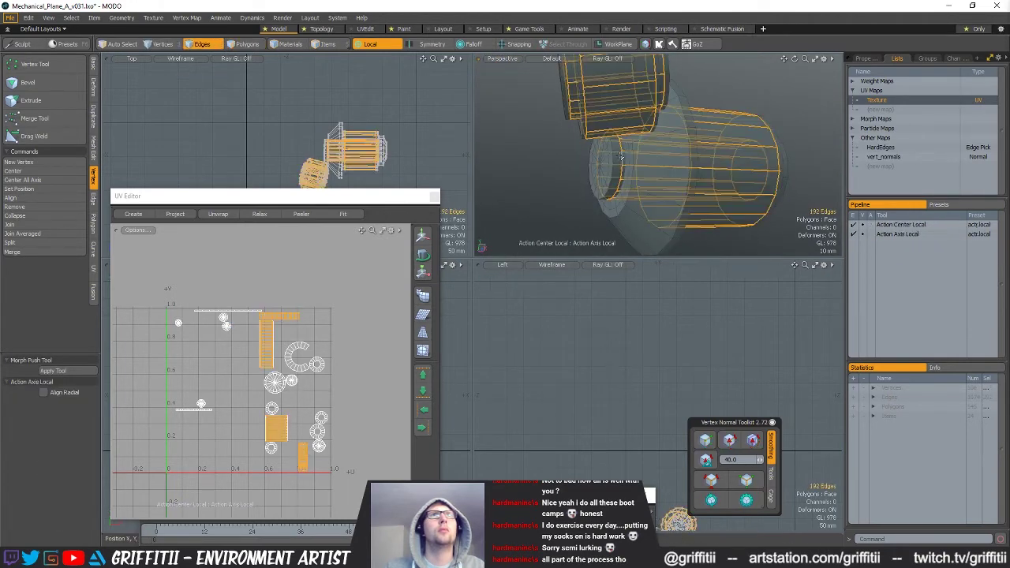
double_click(621, 156)
left_click_drag(621, 156, 599, 161, "ctrl+alt")
key("y")
left_click_drag(528, 166, 508, 165)
key("q")
left_click_drag(580, 148, 671, 148, "alt")
mouse_move(671, 148)
left_mouse_down("ctrl+alt")
mouse_move(644, 148)
mouse_move(696, 150)
mouse_move(670, 135)
left_mouse_up("ctrl+alt")
Try to loop-slice the joint cylinder's outer end-face ring with two cuts, and undo the slices.
key("3")
key("alt+c")
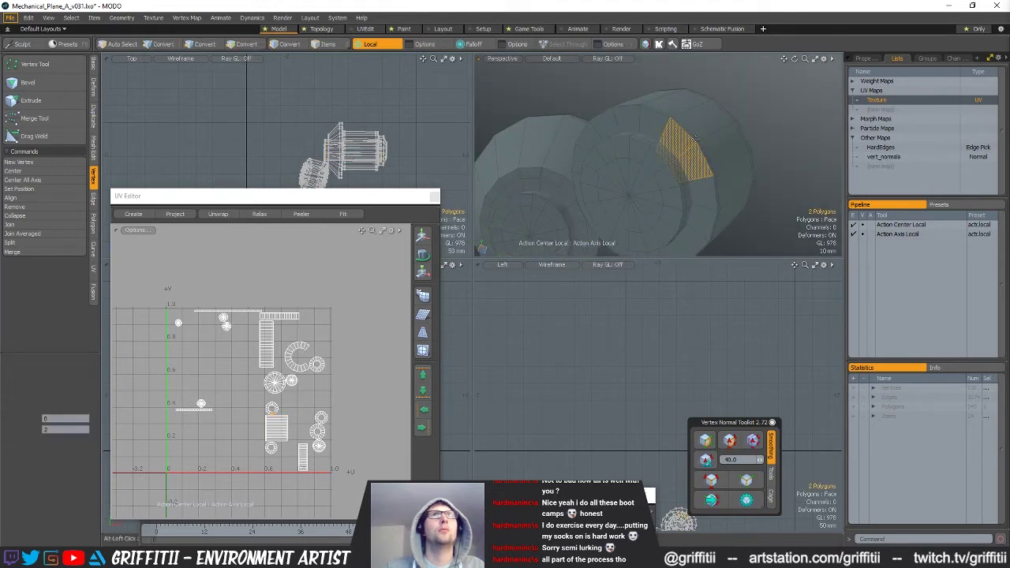
left_click(620, 166)
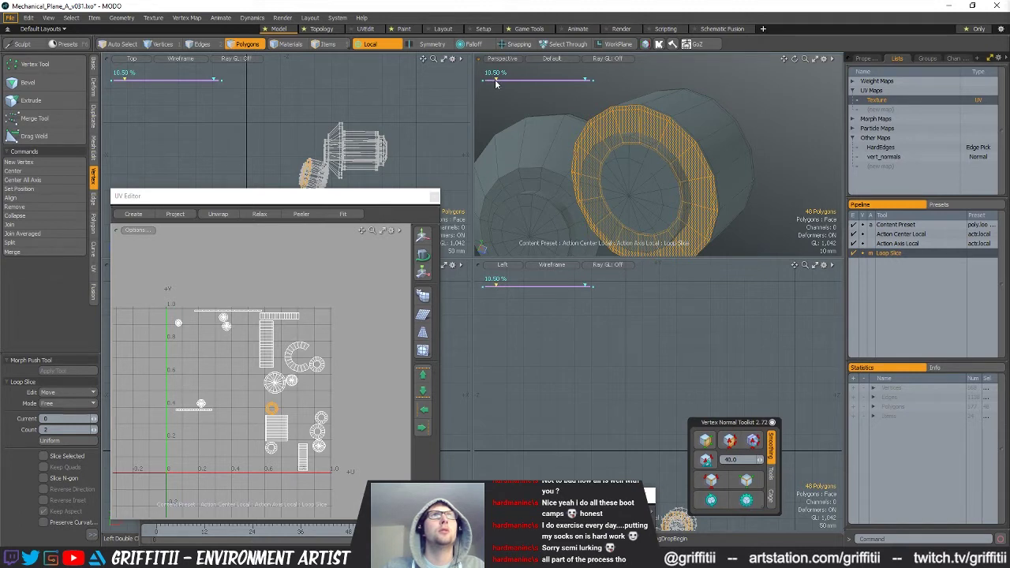
key("space")
left_click(622, 78)
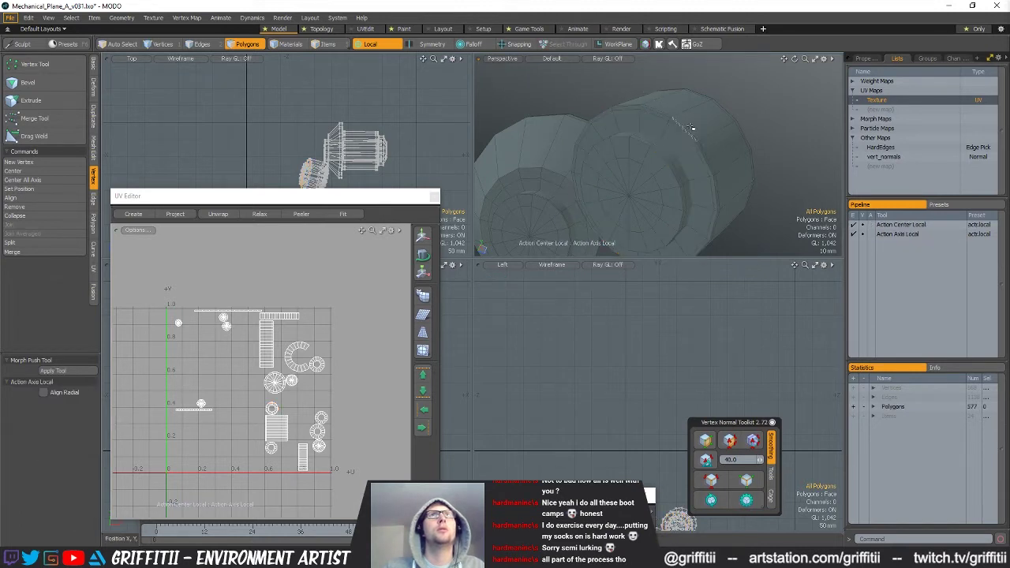
key("ctrl+z")
key("ctrl+z")
key("ctrl+z")
Loop-slice the joint cylinder's outer end-face ring with a single cut at 10%.
left_click(695, 183, "shift")
key("alt+c")
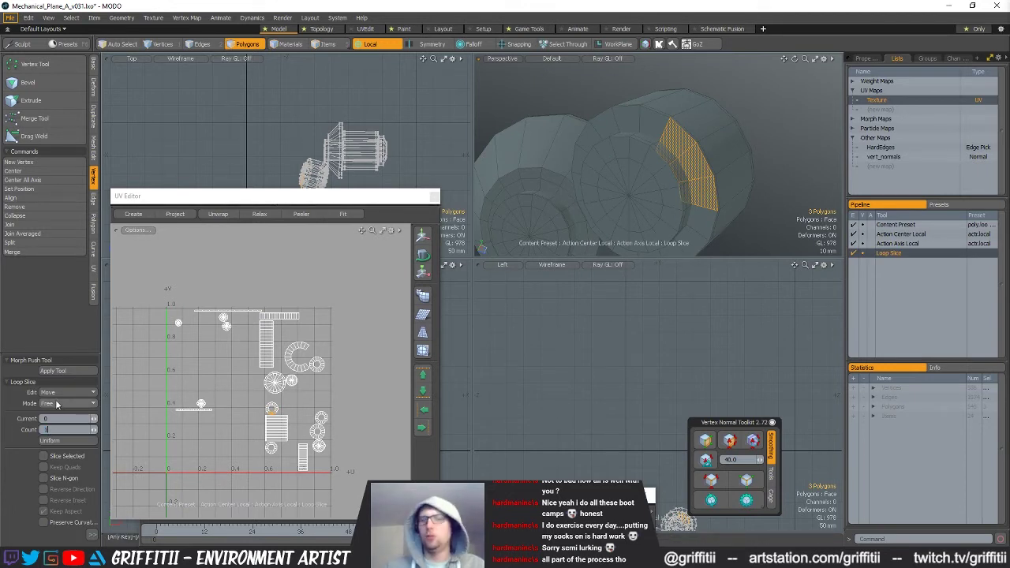
left_click(642, 233)
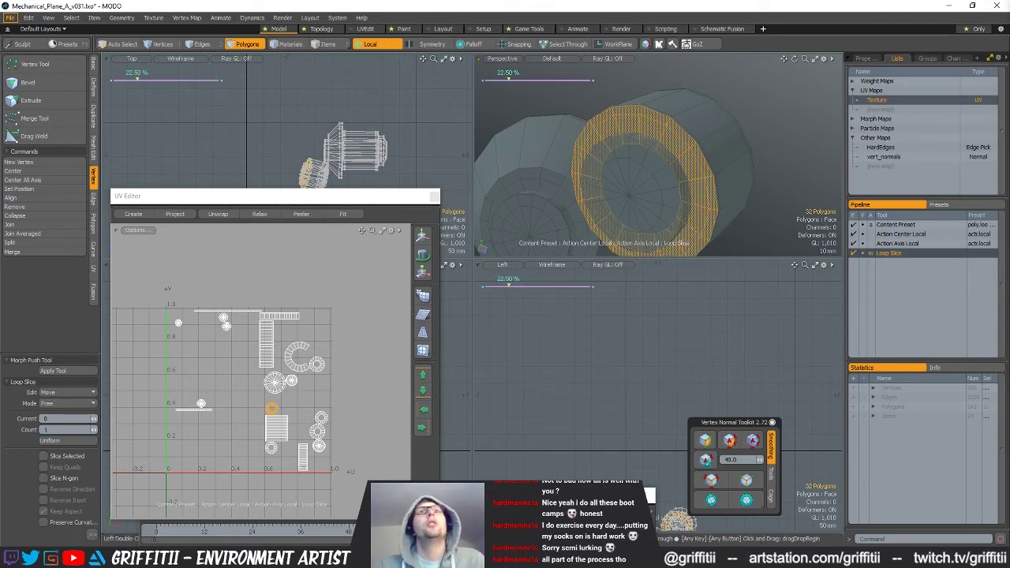
key("q")
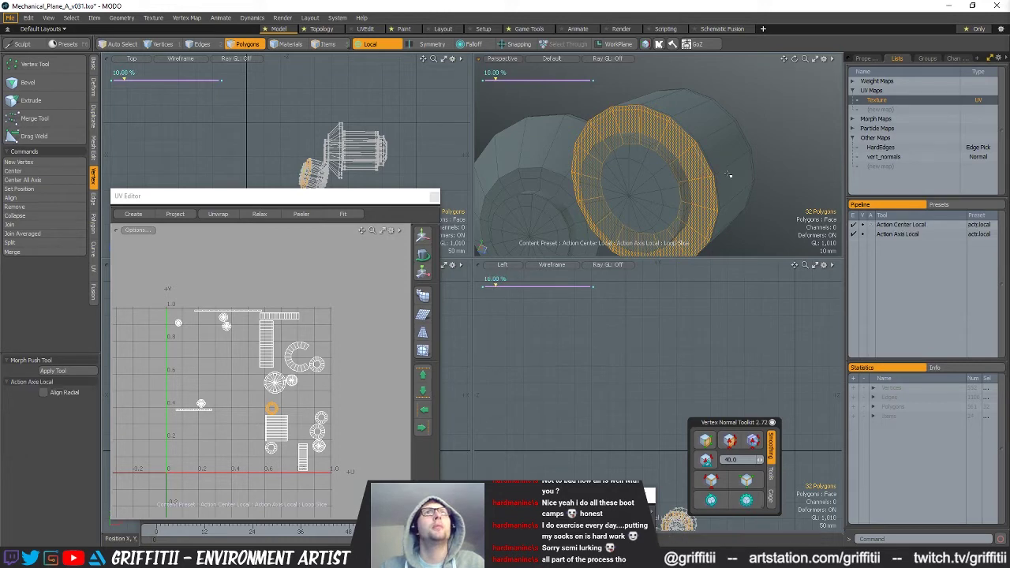
Loop-slice the ring of polygons on the joint cylinder's raised inner boss with a single cut.
left_click_drag(678, 190, 660, 162)
key("alt+c")
left_click(678, 192)
key("ctrl+z")
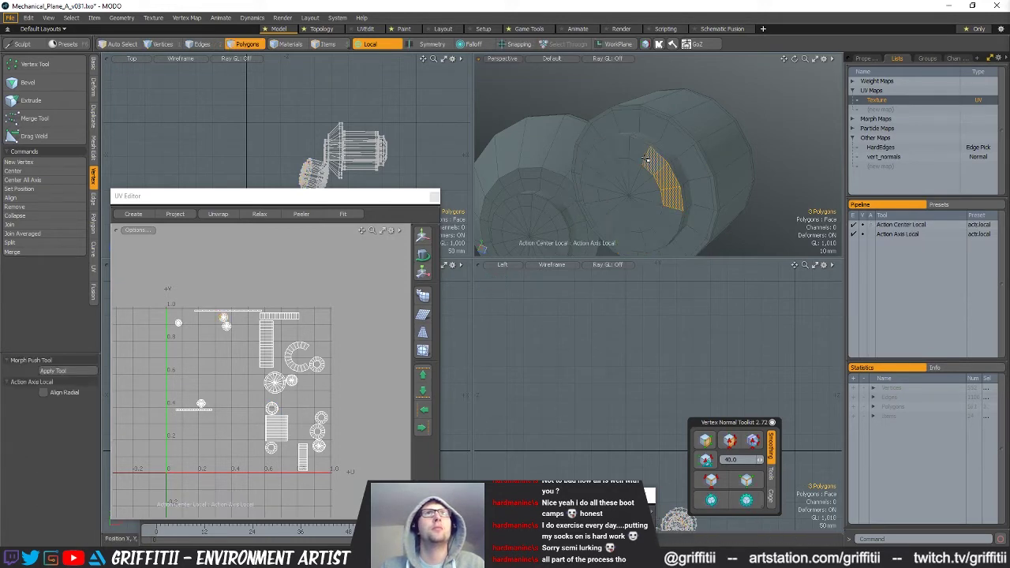
key("alt+c")
left_click(670, 184)
left_click_drag(670, 184, 703, 175, "alt")
key("q")
Add single loop slices to the remaining ring faces on this side of the hub and joint cylinders.
mouse_move(566, 181)
left_mouse_down()
mouse_move(588, 188)
mouse_move(567, 181)
left_mouse_up()
key("alt+c")
key("q")
key("alt+c")
left_click(676, 188)
left_click_drag(677, 187, 631, 167, "alt")
key("q")
Loop-slice the outer ring on the joint cylinder's opposite end face with a single cut.
left_click_drag(564, 132, 574, 110)
key("alt+c")
left_click(581, 120)
key("ctrl+z")
key("alt+c")
left_click(578, 105)
key("q")
Loop-slice the C-shaped ring of polygons on the opposite end's inner boss with a single cut at 10%.
mouse_move(592, 155)
left_mouse_down()
mouse_move(601, 129)
mouse_move(592, 175)
left_mouse_up()
key("alt+c")
left_click(606, 127)
key("q")
key("alt+c")
scroll(600, 154, "up", 5)
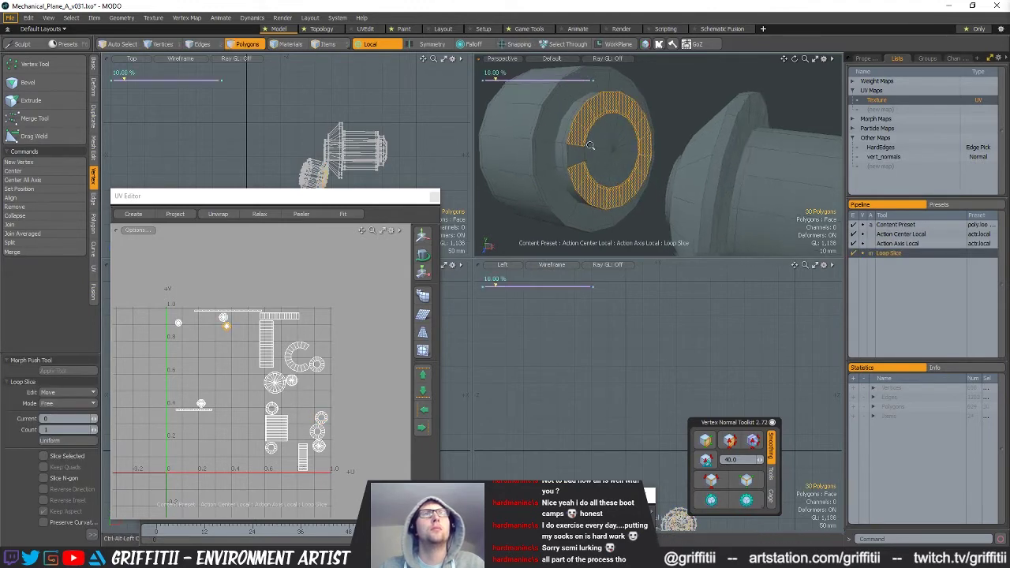
Undo the loop slices on the inner boss's C-shaped ring and merge the duplicate vertices at its gap within 1 mm.
key("ctrl+z")
key("ctrl+z")
key("ctrl+z")
key("ctrl+z")
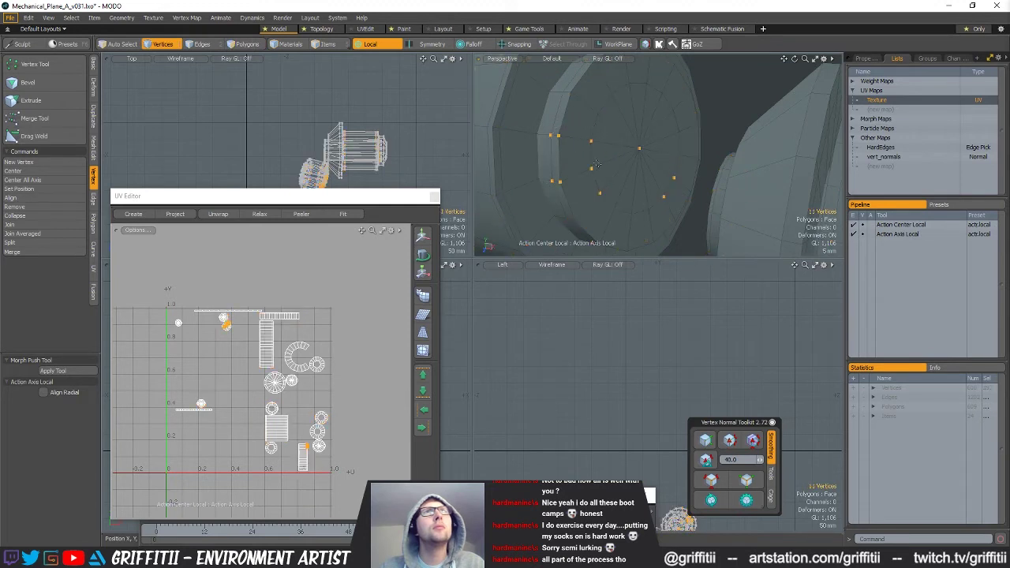
left_click(47, 119)
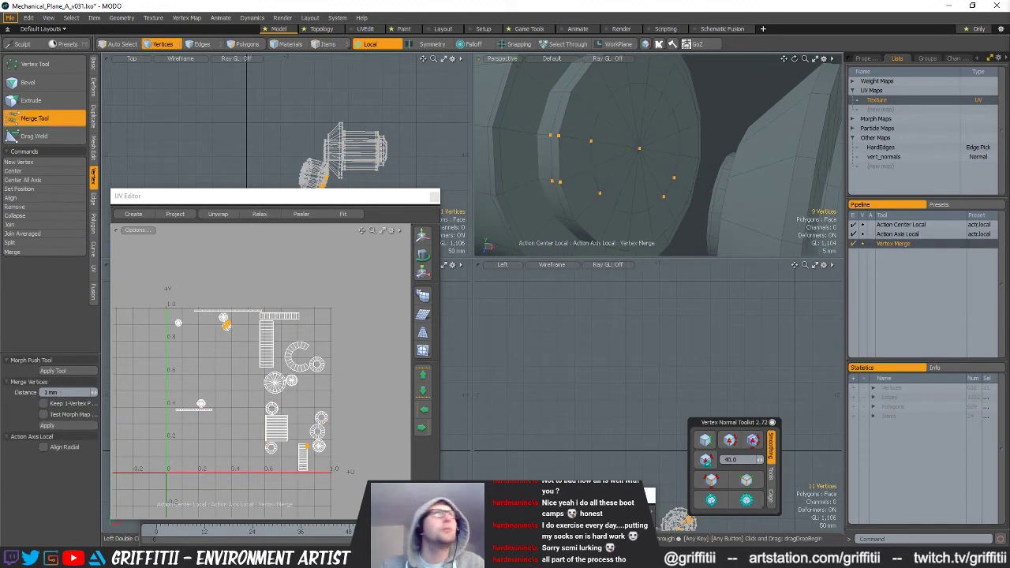
key("space")
key("space")
key("space")
Loop-slice the closed ring of polygons on the joint cylinder's end boss with a single cut.
left_click_drag(584, 194, 577, 160)
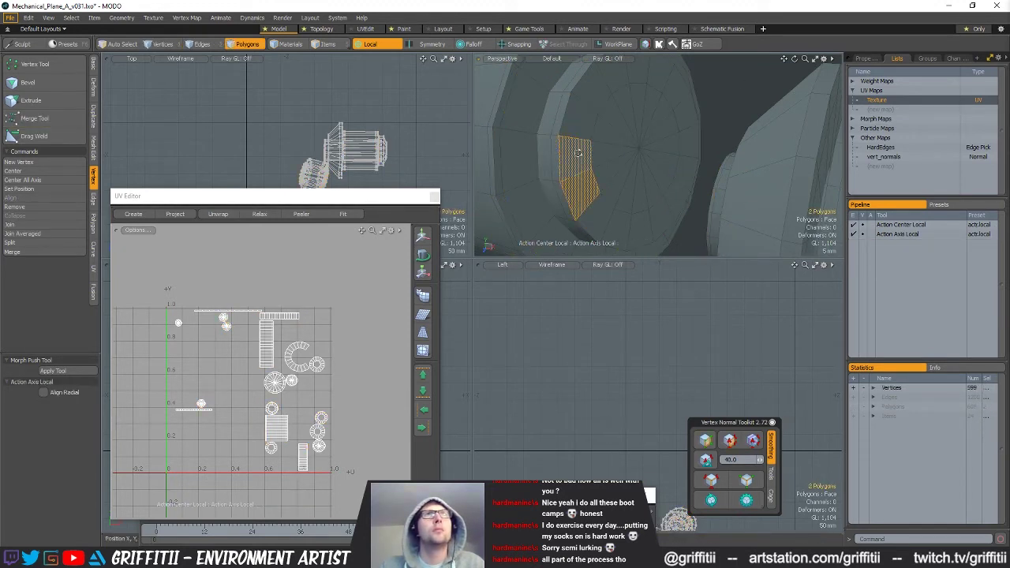
key("alt+c")
scroll(606, 160, "down", 5)
key("space")
Check the subdivision smoothing and loop-slice the next ring face on the joint part with a single cut.
left_click(672, 151)
key("Tab")
left_click_drag(672, 151, 661, 109, "alt")
key("Tab")
scroll(733, 165, "up", 5)
key("Tab")
key("3")
key("Tab")
key("l")
key("alt+c")
key("space")
Loop-slice the ring of polygons on the back face of the large flange with a single cut.
left_click(663, 111)
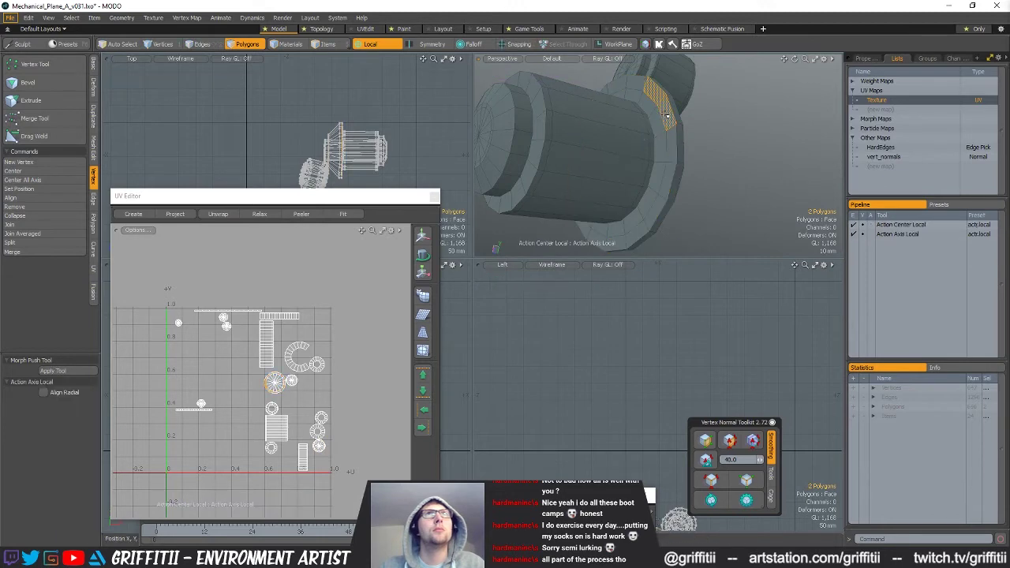
key("l")
key("alt+c")
key("space")
Add single loop slices to the cylinder's end-shoulder ring and the narrow ring face beside it.
left_click(726, 153)
left_click_drag(547, 129, 711, 148, "alt")
key("l")
key("alt+c")
scroll(755, 113, "up", 5)
left_click_drag(756, 113, 709, 81, "alt")
key("space")
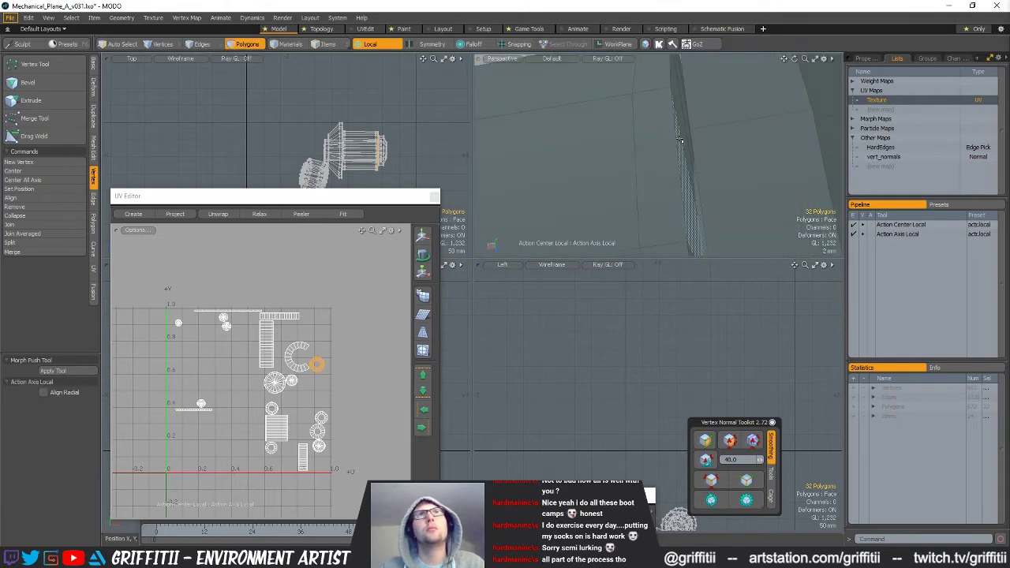
key("alt+c")
left_click(689, 144)
key("space")
Loop-slice the thin ring face between the raised end boss and the cylinder with a single cut.
scroll(623, 152, "down", 6)
left_click(627, 106)
left_click_drag(596, 169, 729, 161, "alt")
scroll(661, 157, "down", 4)
left_click_drag(671, 194, 618, 192, "alt")
scroll(623, 182, "up", 8)
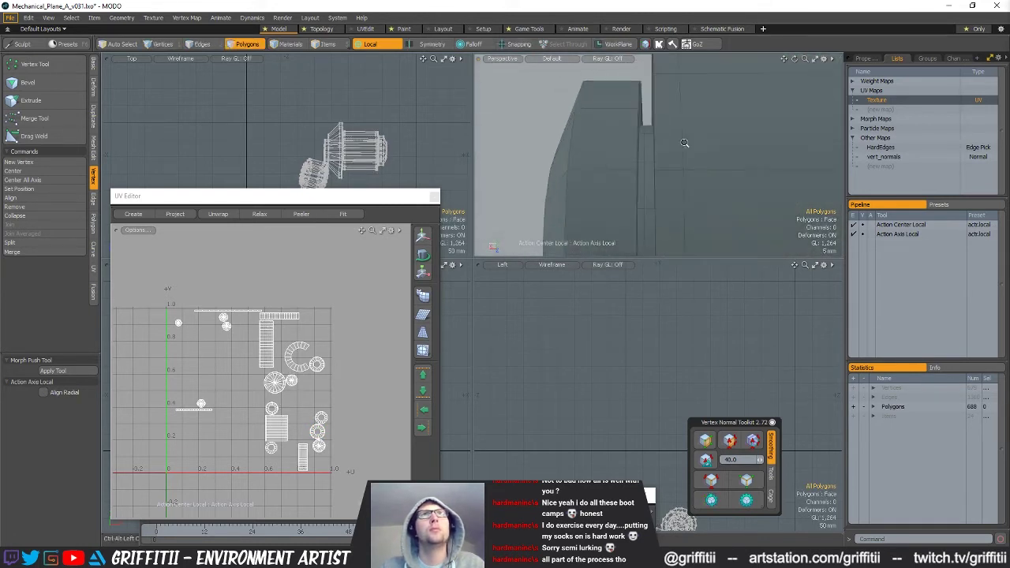
key("3")
left_click(640, 118)
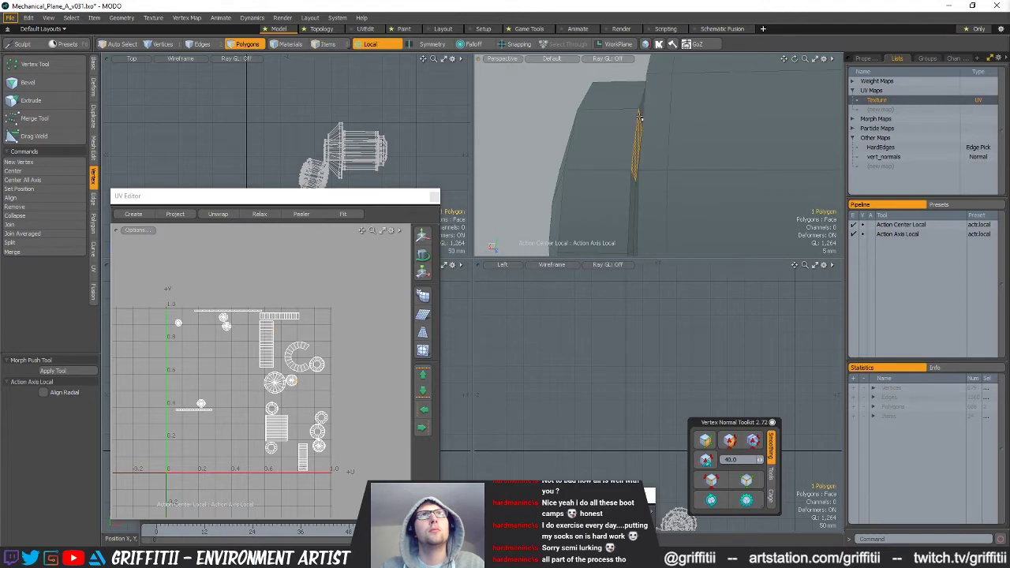
left_click(642, 111, "shift")
key("l")
left_click_drag(615, 136, 668, 175, "ctrl+alt")
left_click(571, 149)
Loop-slice the side band of the raised end boss with two cuts near its edges, placing the second at 90%.
left_click_drag(668, 175, 653, 204, "ctrl+alt")
key("alt+c")
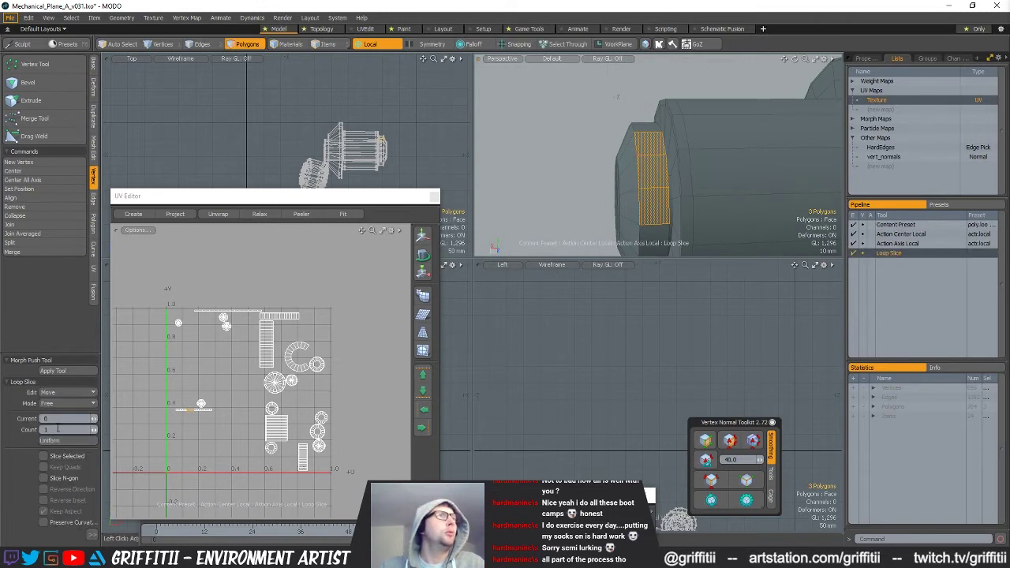
left_click(712, 221)
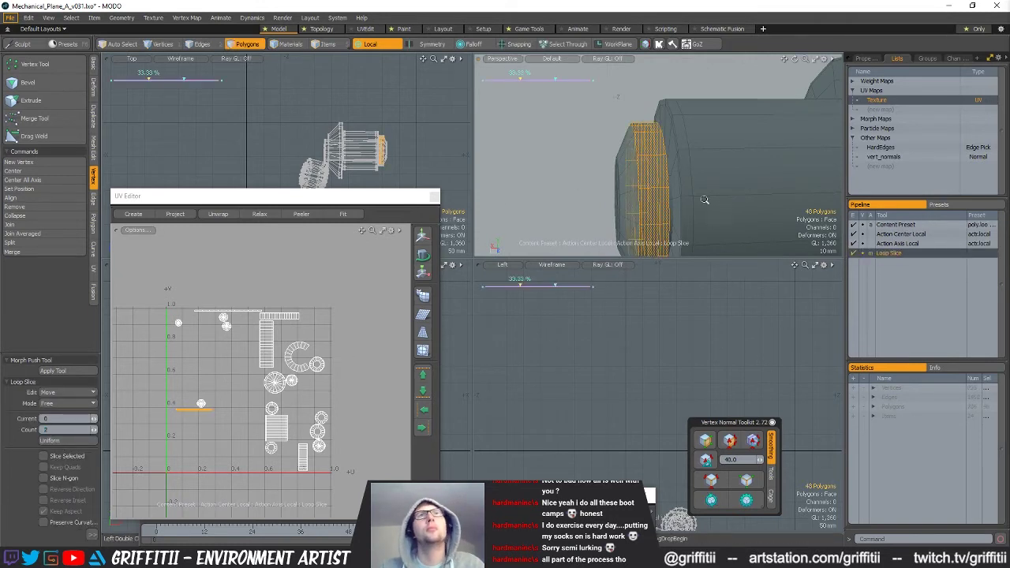
left_click_drag(713, 221, 758, 215, "ctrl+alt")
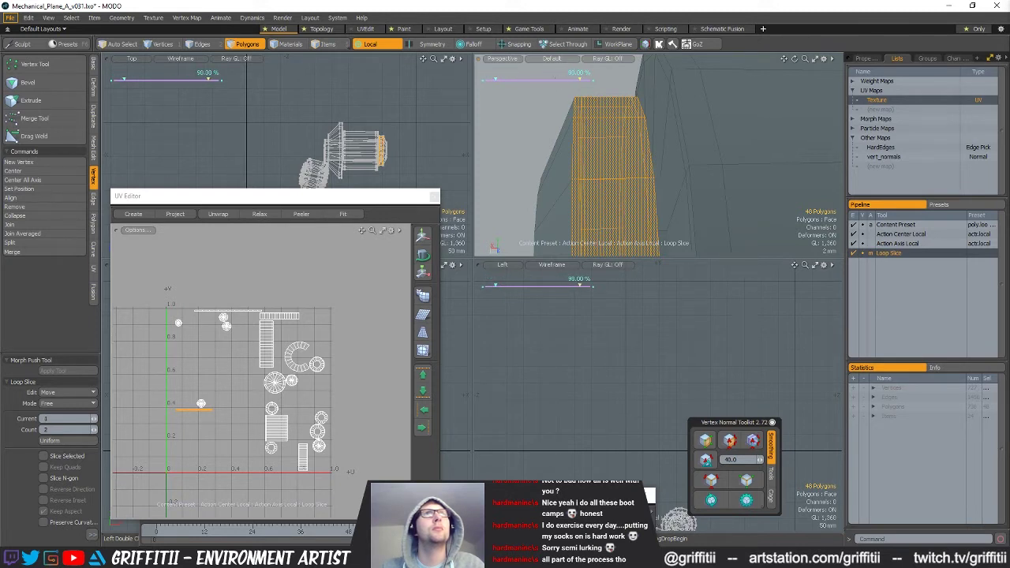
left_click_drag(586, 142, 655, 175, "alt")
key("space")
Loop-slice the next band of the joint part with two cuts near its edges.
mouse_move(602, 162)
left_mouse_down()
mouse_move(630, 215)
mouse_move(551, 181)
mouse_move(623, 205)
mouse_move(627, 181)
mouse_move(600, 175)
mouse_move(613, 169)
left_mouse_up()
key("alt+c")
left_click(630, 209)
left_click_drag(613, 169, 641, 162, "ctrl+alt")
key("space")
Loop-slice the flange's conical face with two cuts near its edges, placing the second at 96.5%.
mouse_move(681, 124)
left_mouse_down()
mouse_move(678, 164)
mouse_move(572, 139)
left_mouse_up()
key("alt+c")
left_click(678, 162)
key("space")
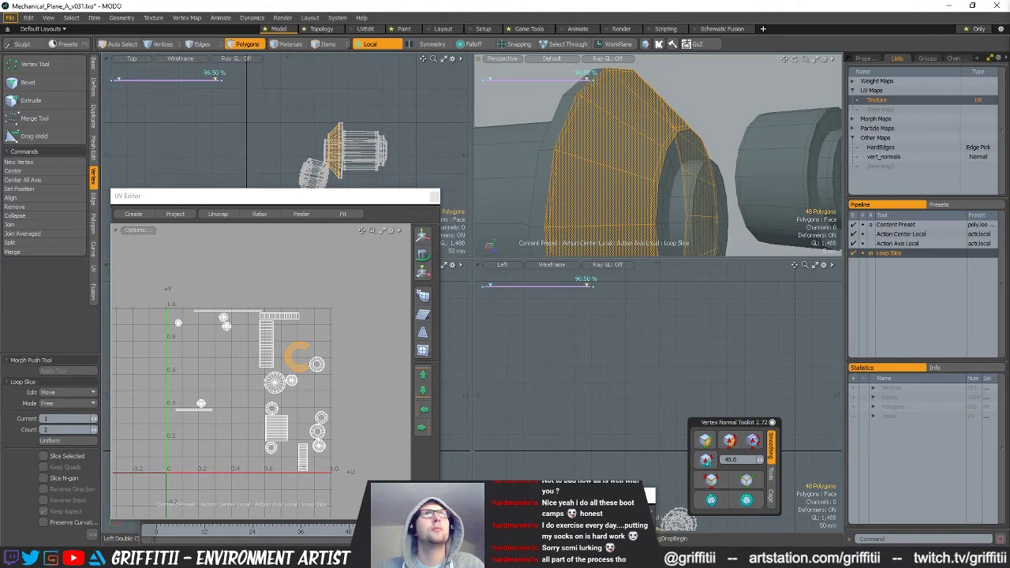
key("space")
Loop-slice the flange's outer rim with two cuts near its edges, placing the second at 85.5%.
left_click_drag(561, 156, 619, 148, "alt")
mouse_move(530, 169)
left_mouse_down()
mouse_move(517, 106)
mouse_move(492, 77)
left_mouse_up()
key("alt+c")
left_click(545, 141)
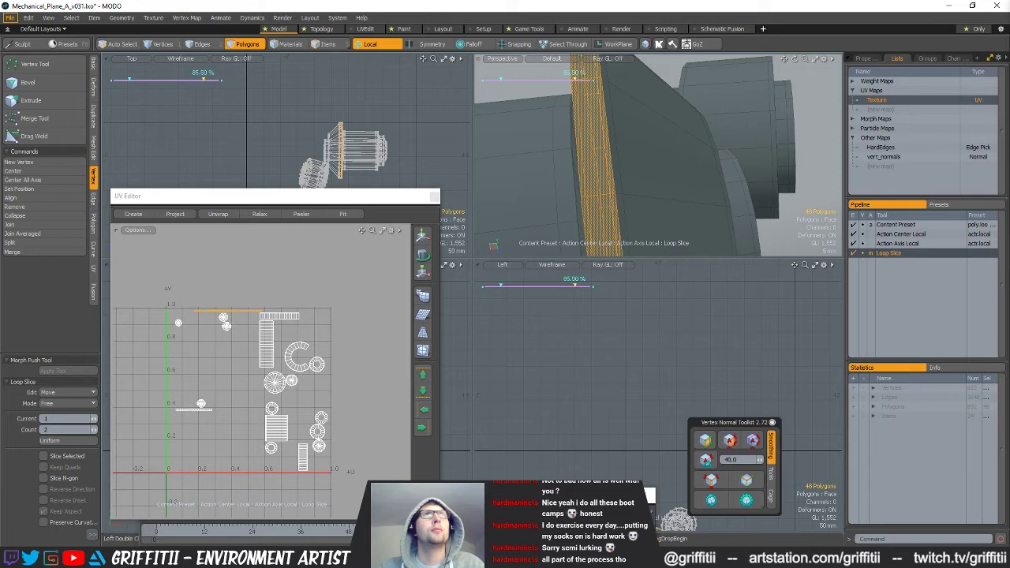
key("space")
key("Escape")
Loop-slice the long side faces of the joint's main cylinder.
left_click_drag(629, 104, 721, 181, "alt")
left_click_drag(715, 220, 698, 173)
scroll(631, 174, "down", 5)
left_click_drag(564, 181, 622, 140, "alt")
key("Escape")
key("Tab")
key("Tab")
left_click(622, 139)
key("alt+c")
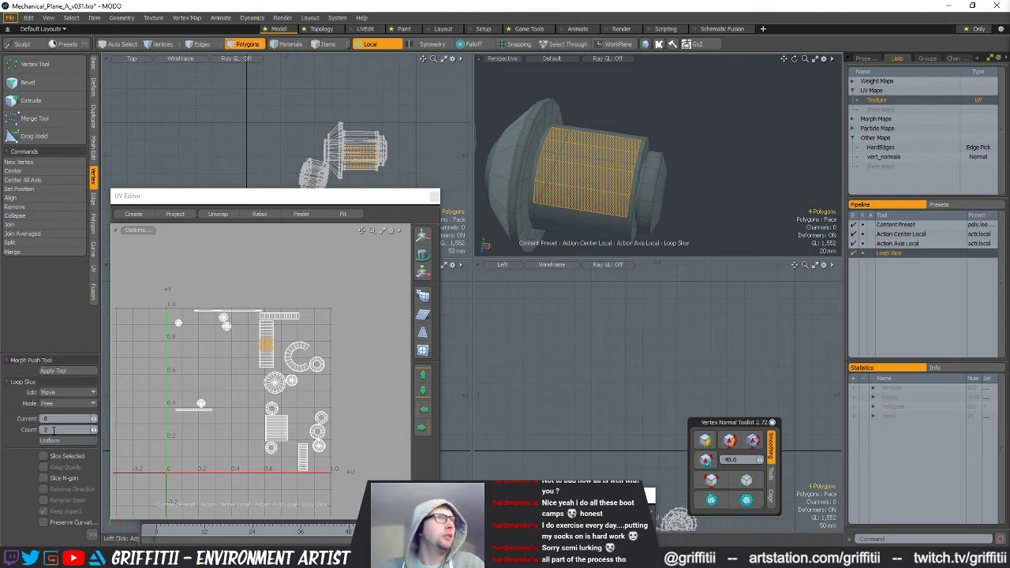
left_click(624, 181)
Examine the sliced joint part with subdivision smoothing switched on and off.
key("q")
left_click(670, 147)
key("Tab")
left_click_drag(670, 148, 696, 192, "alt")
left_click_drag(585, 178, 671, 174, "alt")
key("Tab")
double_click(601, 207)
key("Tab")
key("5")
left_click_drag(691, 172, 654, 187, "alt")
key("Tab")
Unhide all landing gear parts and isolate the angled strut together with the tyre.
key("u")
left_click(656, 183)
double_click(584, 178)
left_click_drag(584, 178, 618, 191, "alt")
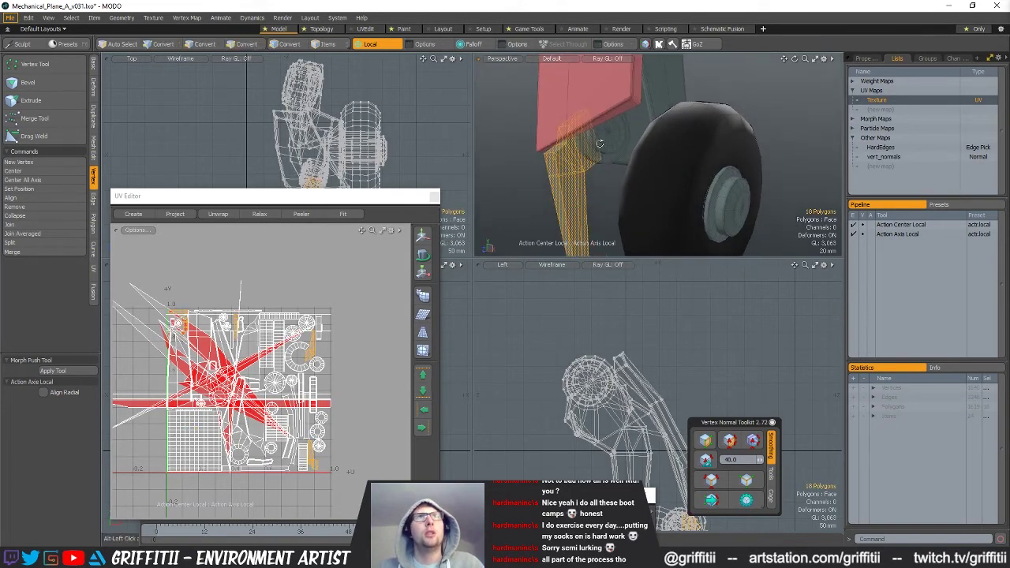
double_click(664, 174, "shift")
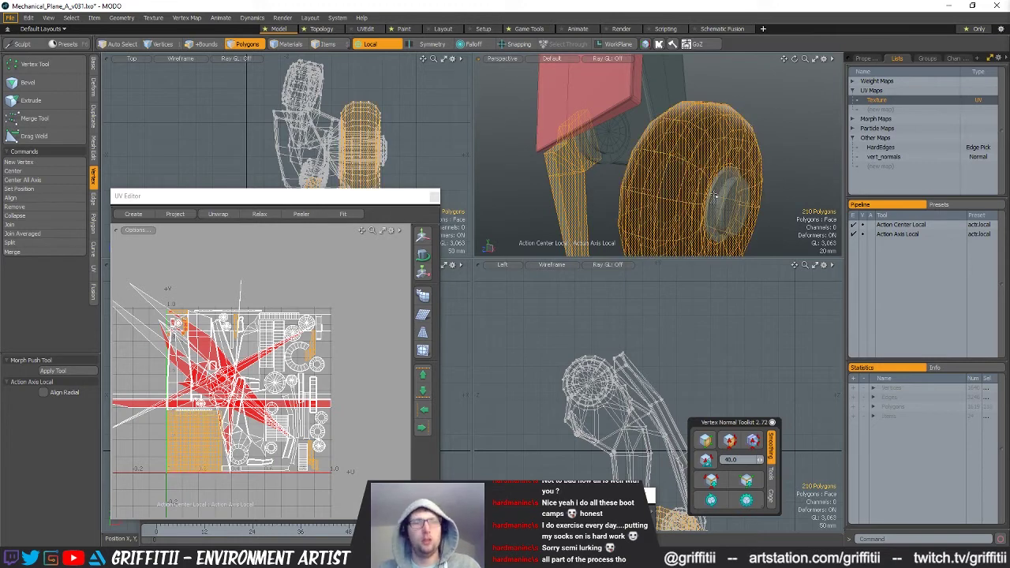
key("shift+h")
Check the tyre's shape with subdivision smoothing toggled.
key("Tab")
double_click(682, 175)
left_click_drag(682, 174, 757, 134, "alt")
left_click(758, 134)
double_click(699, 166)
key("Tab")
Select the angled strut and hide every other part.
left_click(630, 127)
double_click(584, 142)
left_click_drag(584, 143, 639, 152, "alt")
key("shift+h")
Bevel the strut's hard edges by 4 mm with round level 1 and sharp corners.
key("2")
key("b")
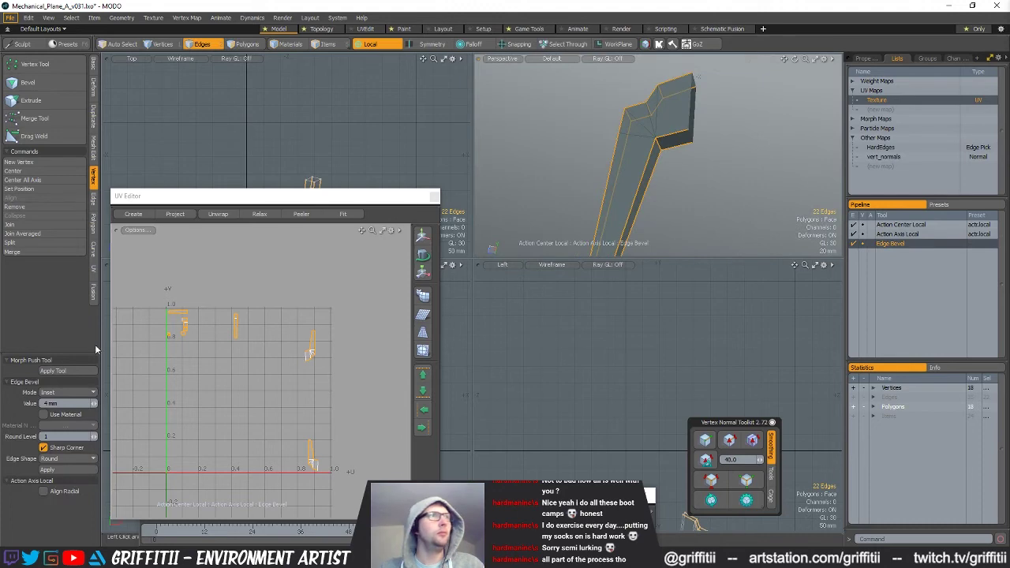
left_click(47, 469)
Examine the small polygons and edges at the strut's beveled corners.
mouse_move(663, 156)
left_mouse_down("alt")
mouse_move(671, 162)
mouse_move(651, 150)
left_mouse_up("alt")
key("3")
left_click(641, 144)
key("2")
left_click_drag(627, 135, 655, 108, "alt")
key("3")
left_click(670, 113)
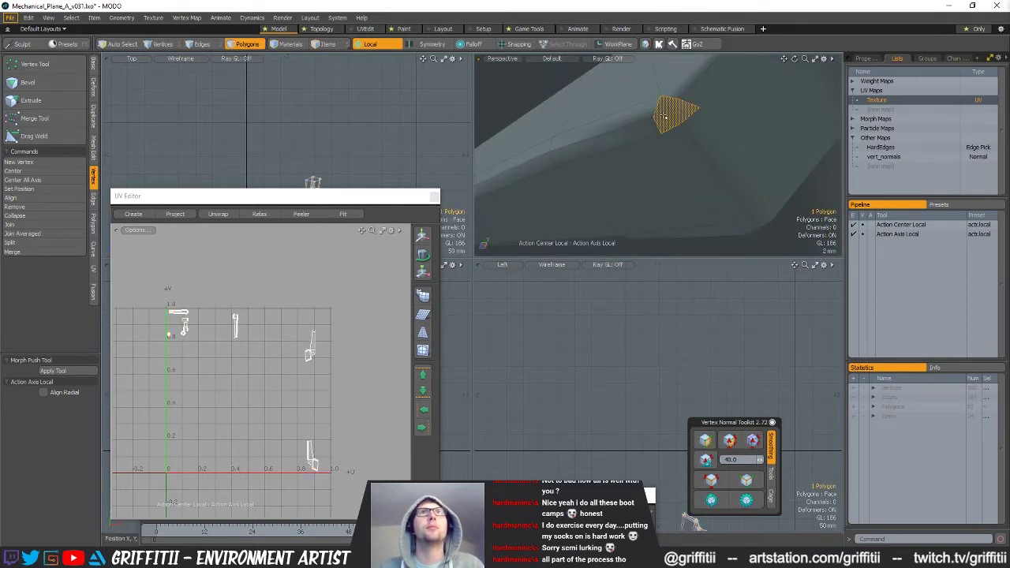
key("2")
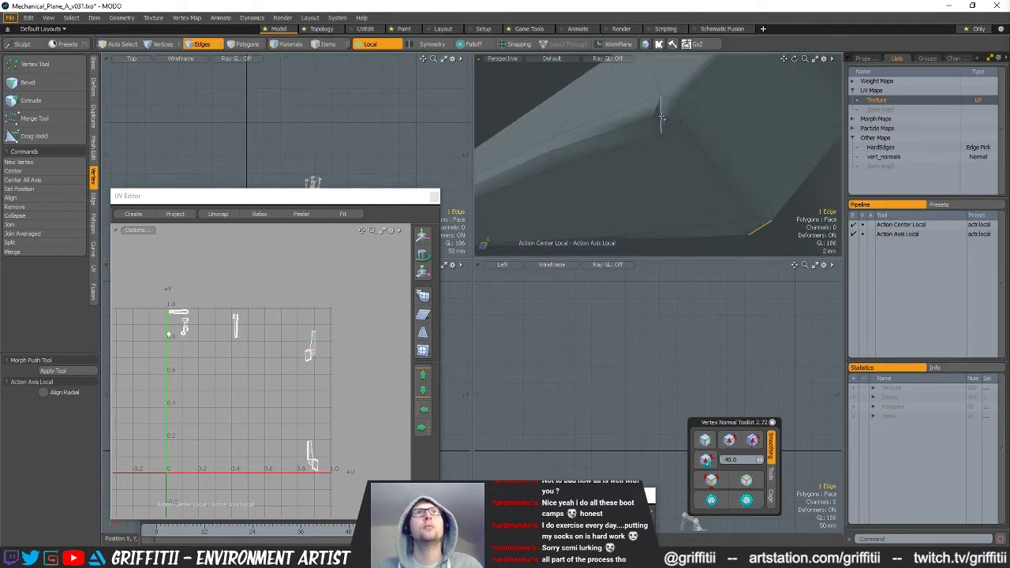
double_click(684, 115)
left_click_drag(683, 115, 450, 167, "alt")
double_click(718, 131)
key("shift+a")
left_click_drag(717, 131, 669, 148, "alt")
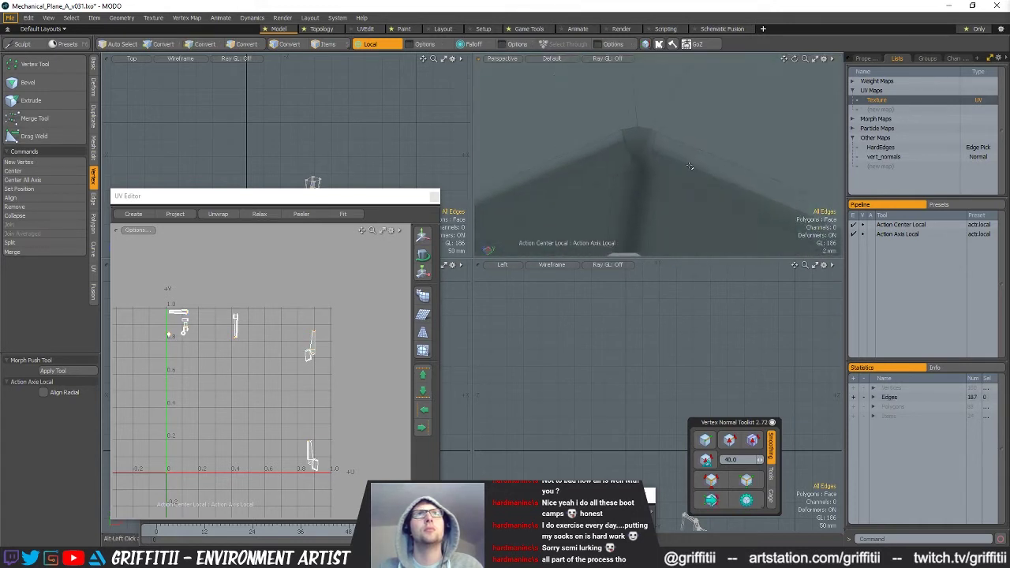
Cut a new edge across the small beveled corner of the strut with Edge Slice.
key("3")
key("1")
key("alt+c")
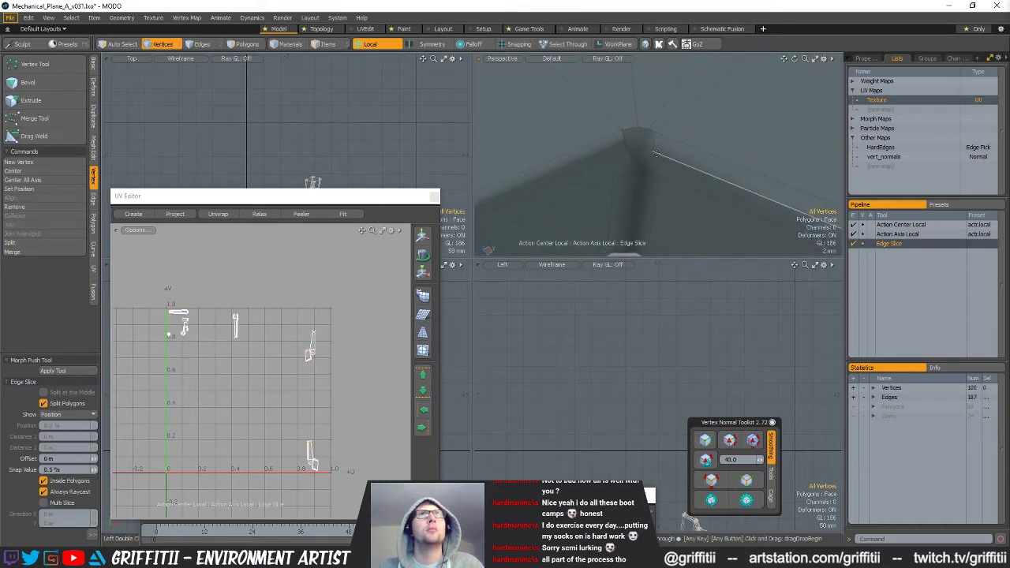
left_click(643, 128)
key("space")
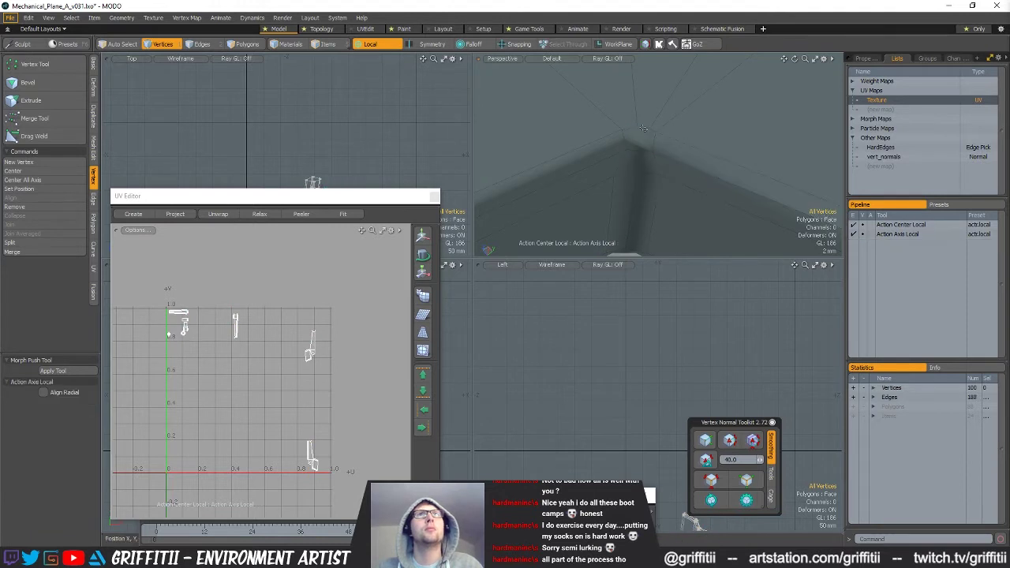
Move the strut's corner vertex onto its neighbouring vertex with snapping enabled.
left_click_drag(663, 132, 669, 164, "alt")
key("w")
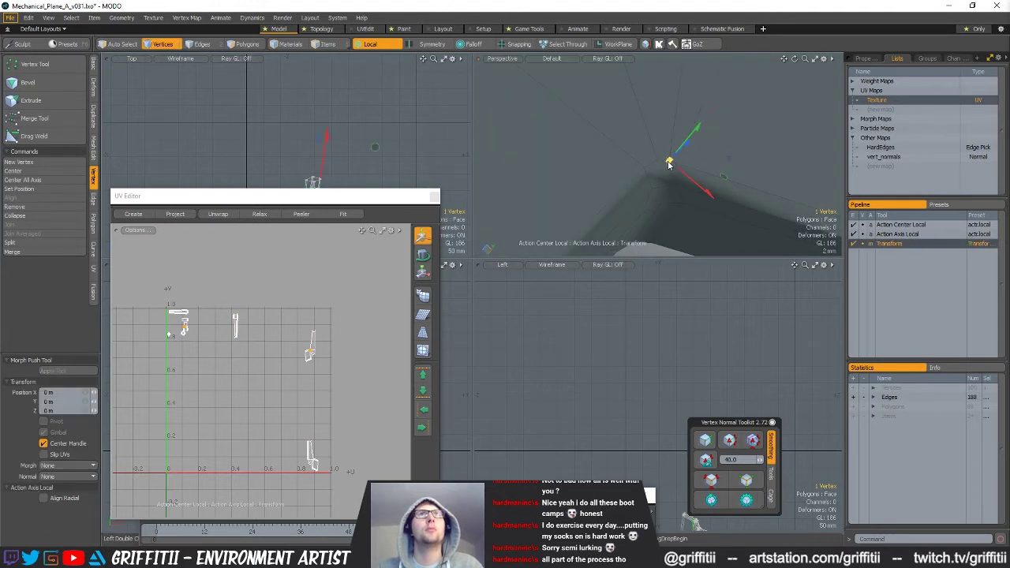
key("alt+c")
key("w")
key("x")
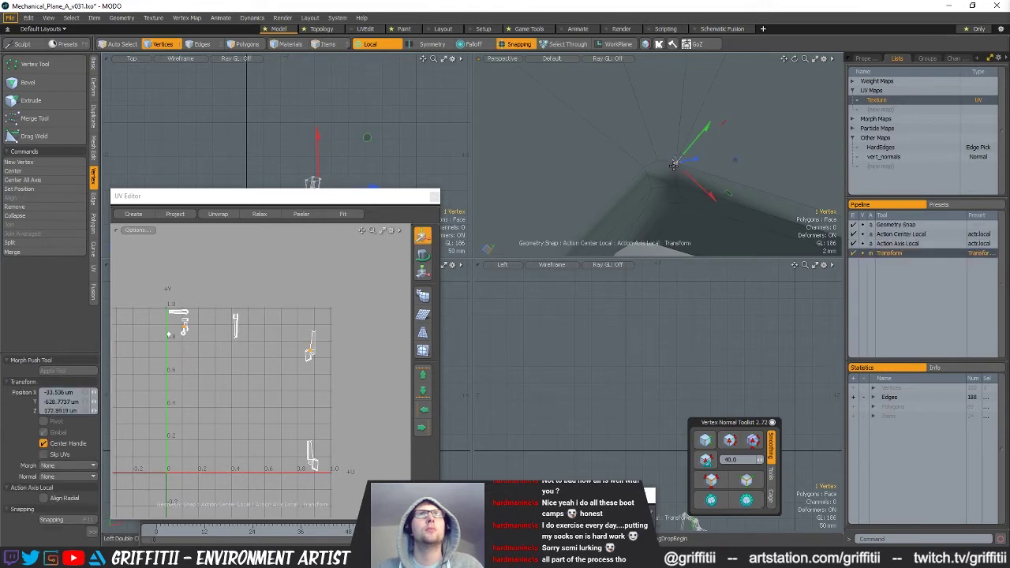
key("space")
Snap the matching vertex at the strut's other corner onto its neighbour and merge the overlapping vertices.
left_click_drag(673, 164, 649, 192, "alt")
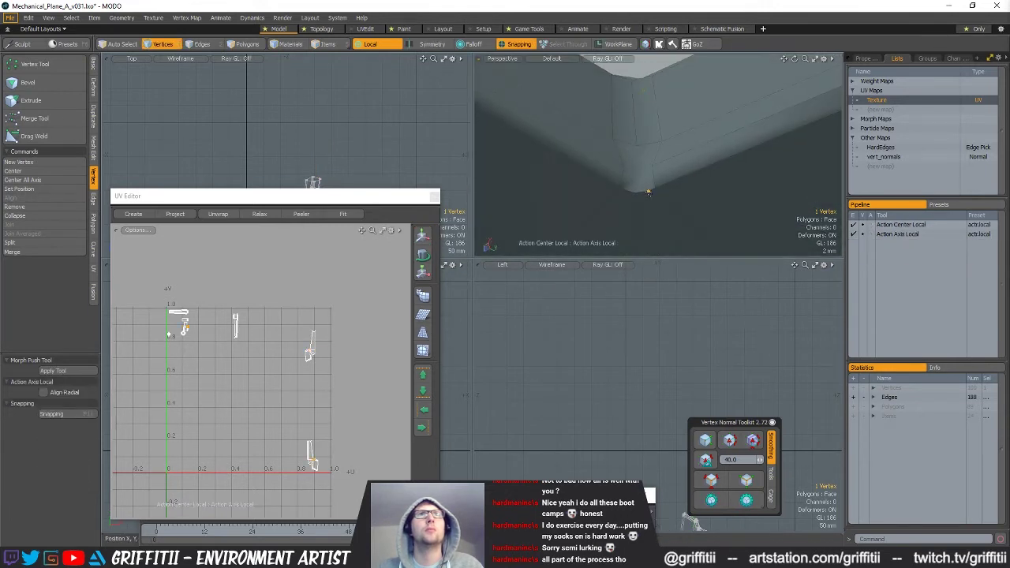
key("w")
key("space")
left_click_drag(649, 192, 667, 142, "alt")
left_click(45, 124)
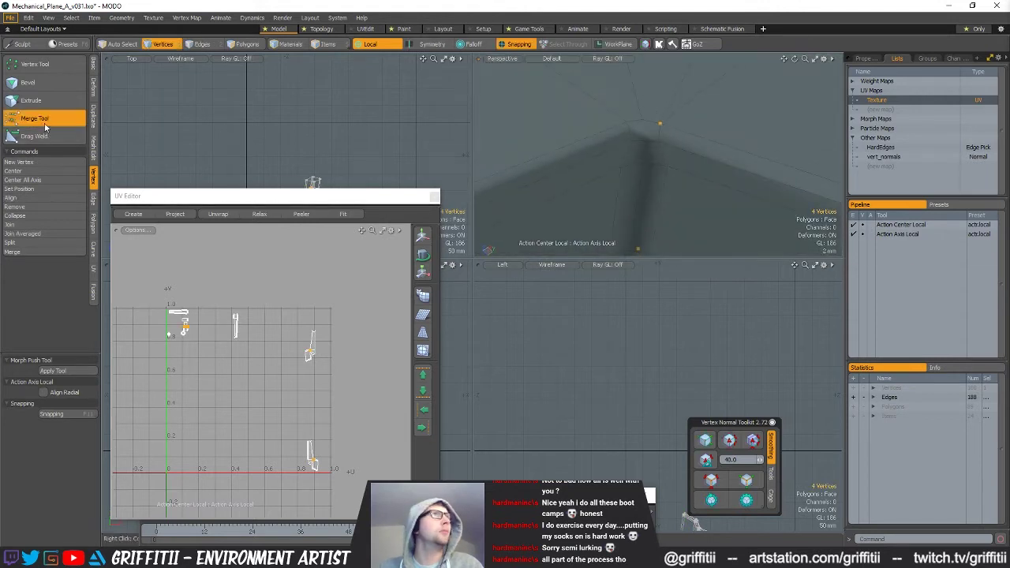
key("space")
left_click(708, 506)
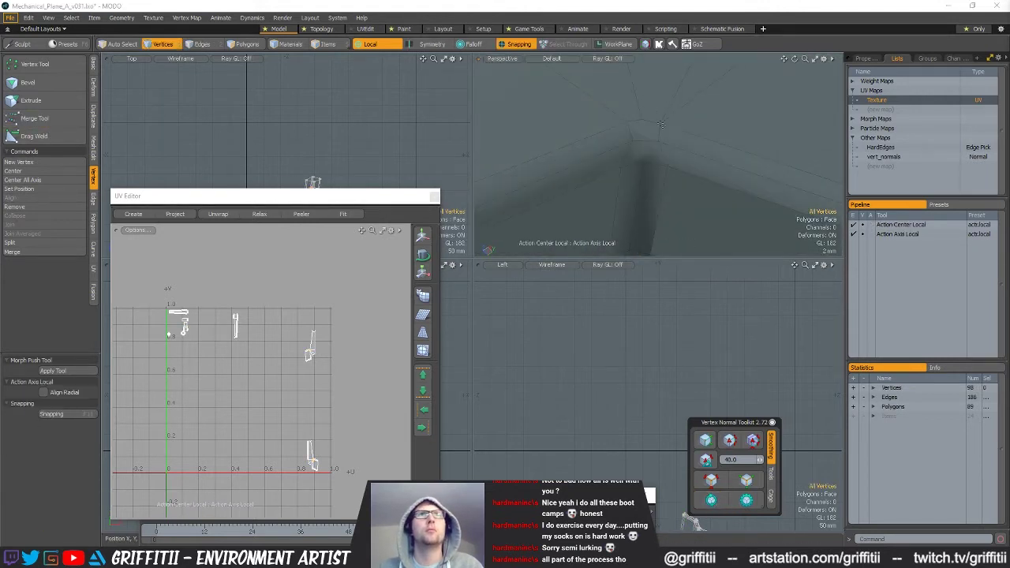
Try to scale the small polygon at the strut's inner corner along its local axis.
scroll(661, 124, "down", 3)
key("space")
key("space")
left_click(645, 154)
key("r")
left_click_drag(673, 157, 660, 158, "alt")
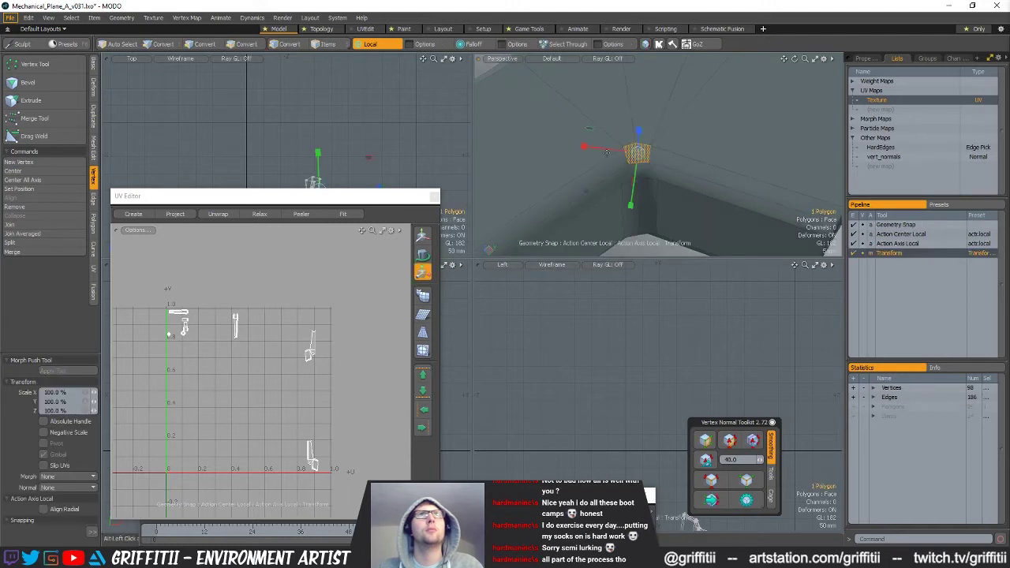
left_click_drag(555, 143, 554, 144)
key("ctrl+z")
Move the short edge at the strut's inner corner about -1.7 mm in Y and 900 um in Z.
left_click_drag(665, 175, 656, 199, "alt")
key("w")
key("space")
key("space")
left_click(628, 173)
key("w")
left_click_drag(671, 163, 668, 168)
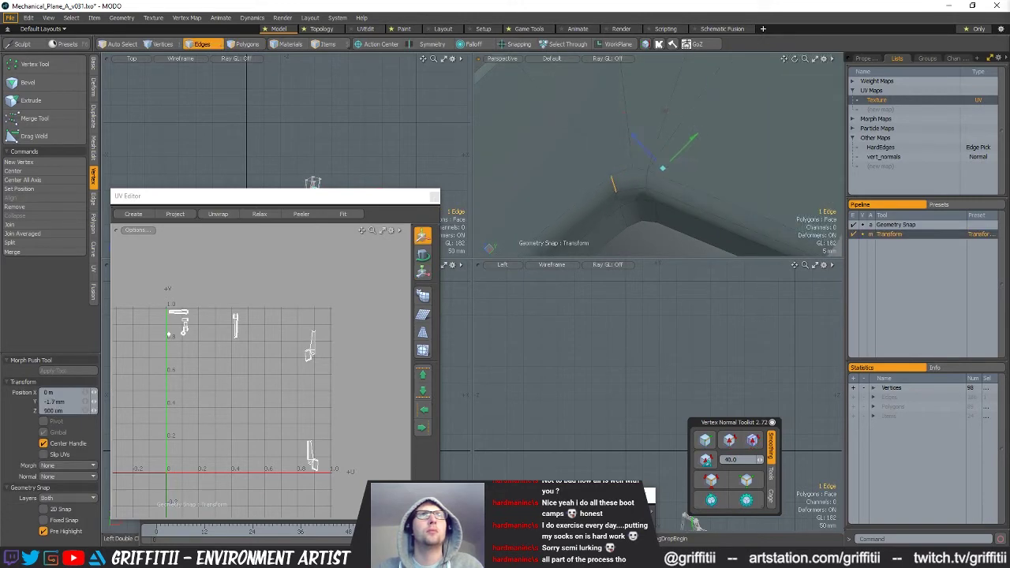
Select the neighbouring short edge at the same inner corner and reposition it to follow the bevel.
key("space")
left_click(649, 180)
key("w")
key("space")
Cut a connecting edge at the underside of the strut's beveled corner with Edge Slice.
left_click_drag(689, 134, 712, 196, "alt")
left_click(712, 197)
key("alt+c")
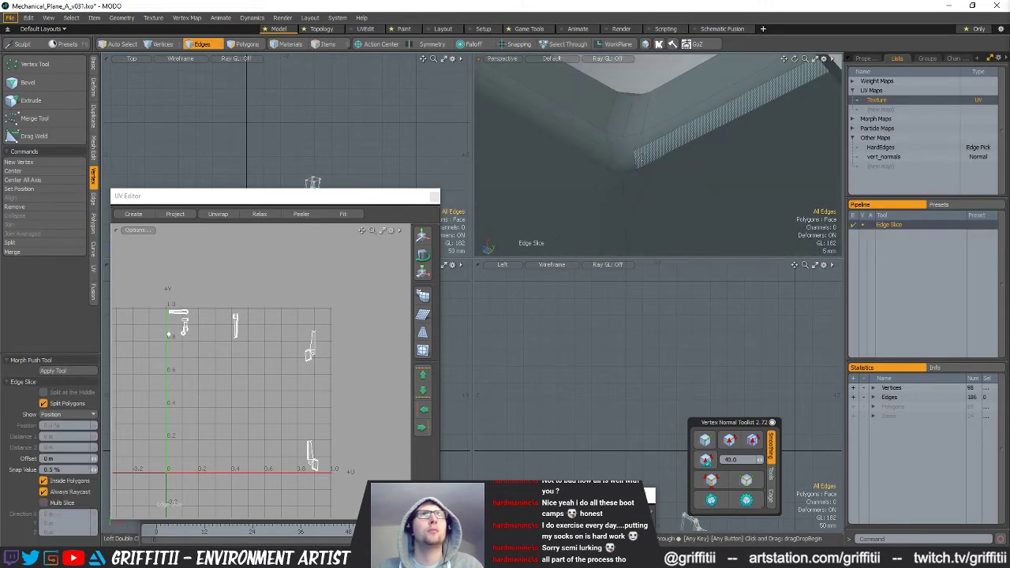
key("space")
Reposition the short edge on the underside of the beveled corner and clear the selection.
left_click(610, 166)
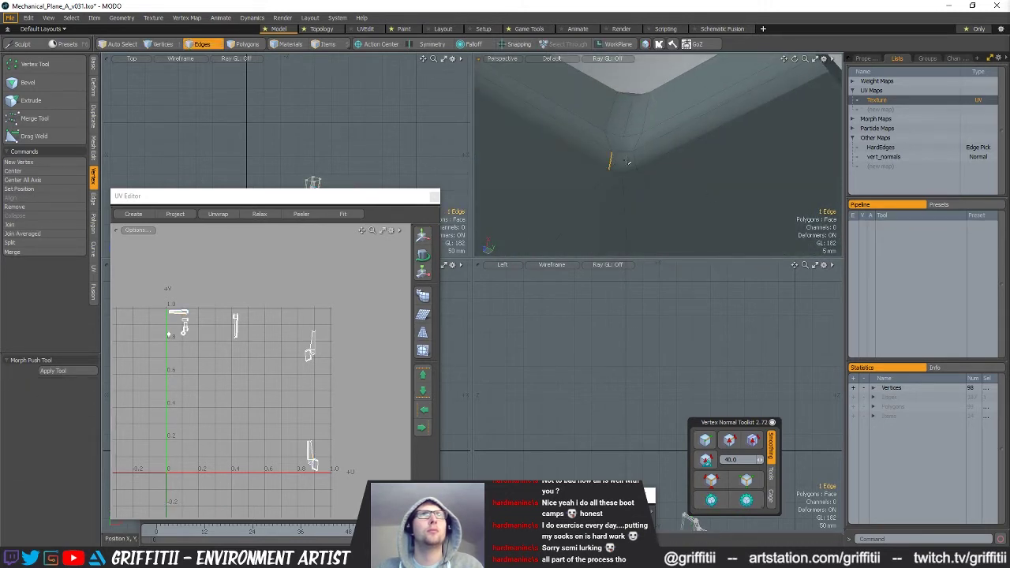
left_click_drag(628, 161, 703, 143, "alt")
key("w")
key("space")
left_click(672, 178)
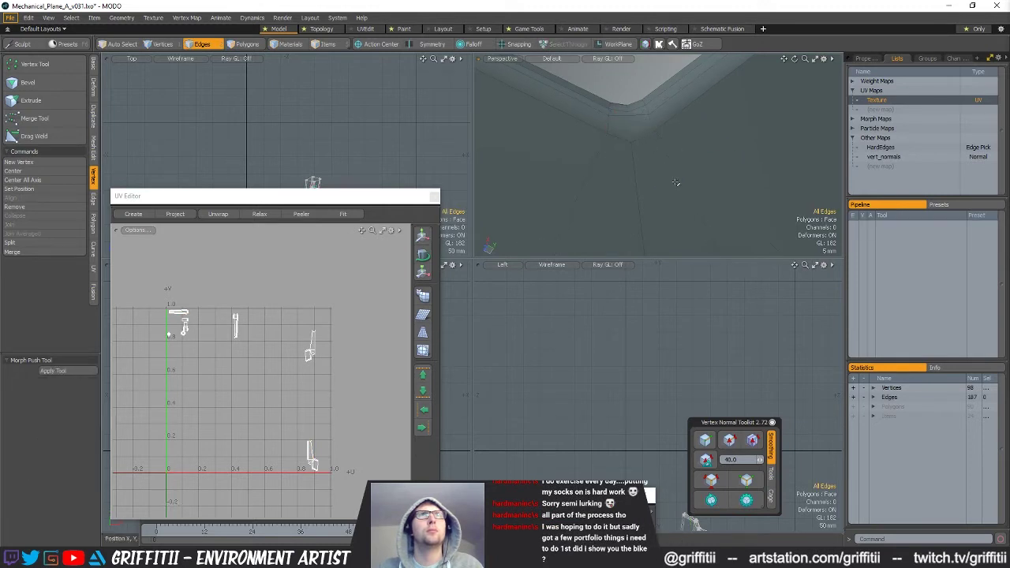
Slice across the corner's bevel polygons with Edge Slice, placing the cut point at 46.5 %.
left_click_drag(672, 178, 661, 167, "alt")
key("c")
left_click(629, 125)
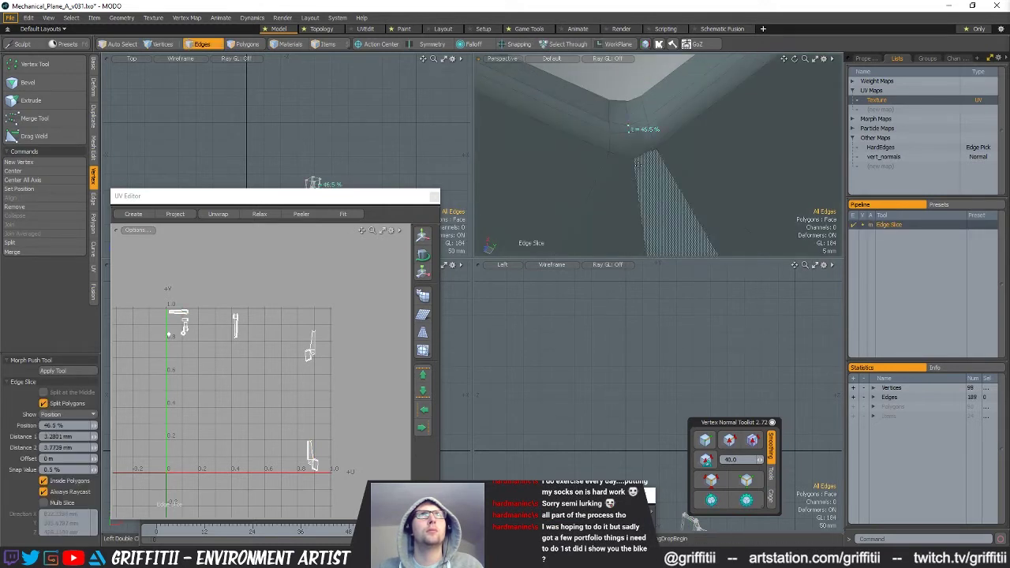
key("space")
Move the vertex in the middle of the beveled corner and clear the selection.
key("1")
left_click(628, 133)
left_click_drag(649, 136, 689, 179, "alt")
key("w")
key("space")
left_click(695, 114)
Slice the other side of the beveled corner with Edge Slice at 47.0 %.
key("alt+c")
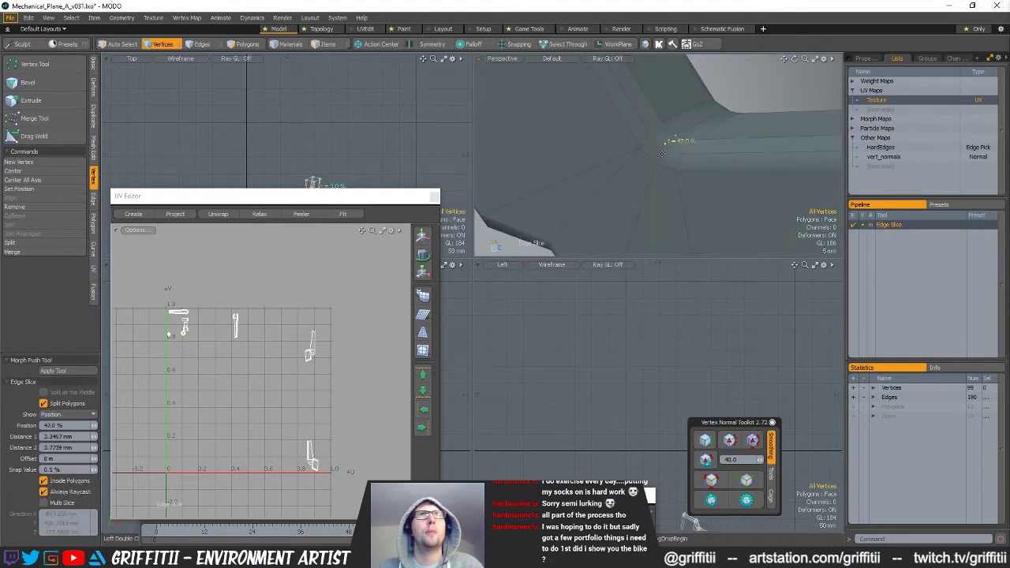
key("space")
key("space")
Select the slice's vertex on that other side of the corner and adjust its position.
mouse_move(661, 151)
left_mouse_down("alt")
mouse_move(651, 133)
mouse_move(682, 183)
mouse_move(747, 113)
mouse_move(686, 172)
left_mouse_up("alt")
key("space")
key("space")
left_click(653, 142)
key("w")
key("space")
Examine the polygons and edges around the strut's outer corner from several angles.
mouse_move(642, 142)
right_mouse_down()
mouse_move(636, 159)
mouse_move(641, 150)
right_mouse_up()
key("shift+a")
mouse_move(705, 142)
left_mouse_down("alt")
mouse_move(764, 131)
mouse_move(679, 158)
left_mouse_up("alt")
key("space")
key("space")
left_click(619, 178)
left_click(641, 162, "shift")
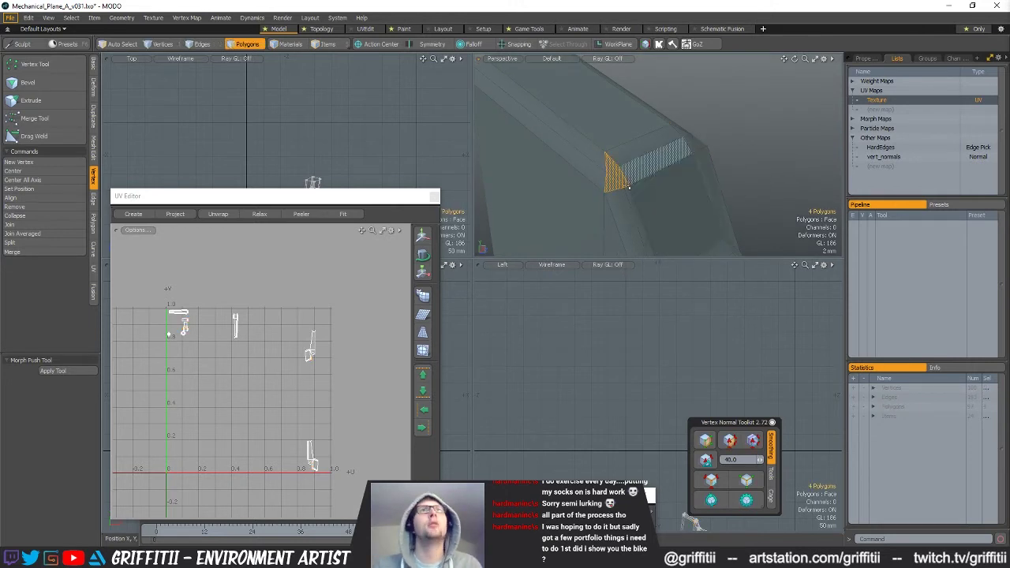
scroll(635, 164, "up", 3)
key("2")
left_click(607, 179)
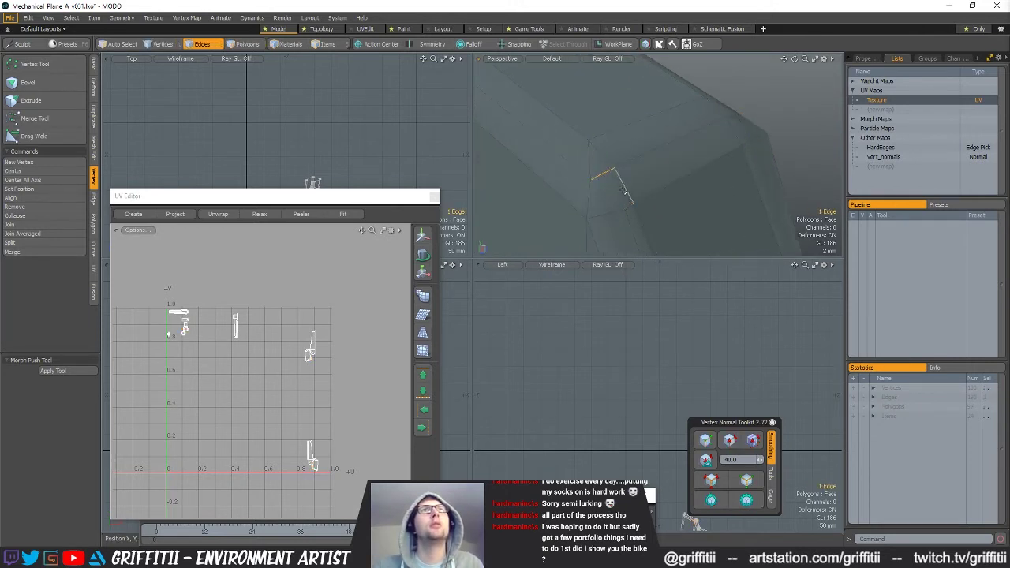
key("v")
left_click_drag(668, 207, 717, 147, "alt")
key("3")
left_click(676, 191)
Move two vertices at the strut's outer corner -1.2 mm in Y and -900 um in Z.
key("1")
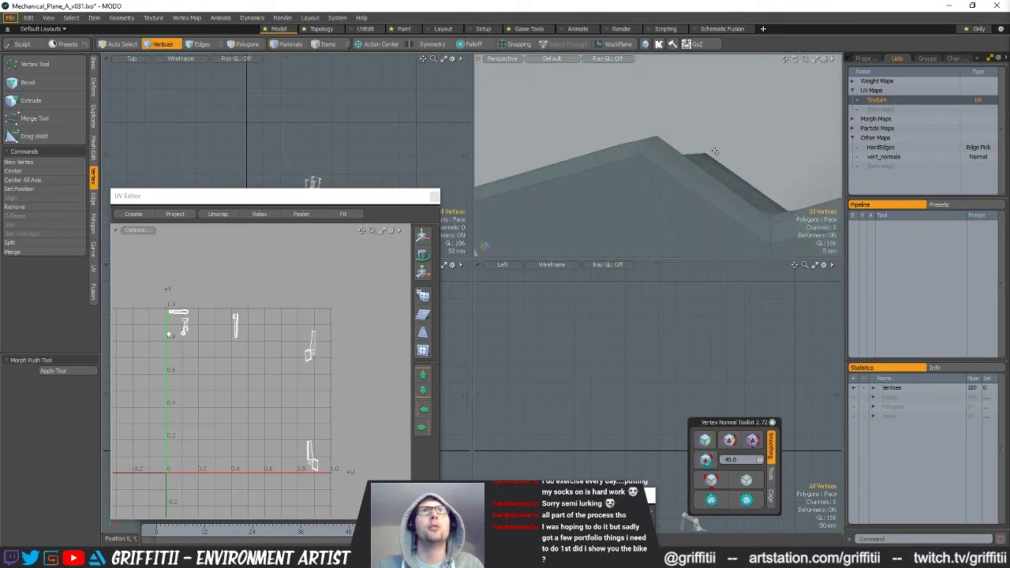
left_click_drag(655, 136, 679, 146, "alt")
key("y")
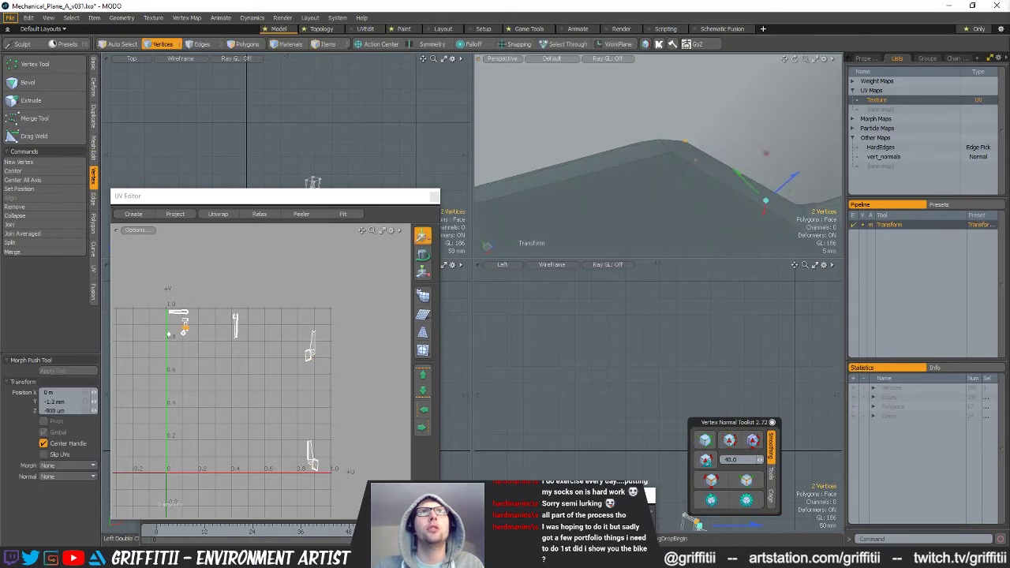
Move one vertex beside the strut's inner corner about 2.4 mm in Y and -2.65 mm in Z.
mouse_move(694, 182)
left_mouse_down("alt")
mouse_move(590, 216)
mouse_move(687, 186)
mouse_move(695, 174)
mouse_move(682, 172)
left_mouse_up("alt")
key("3")
key("2")
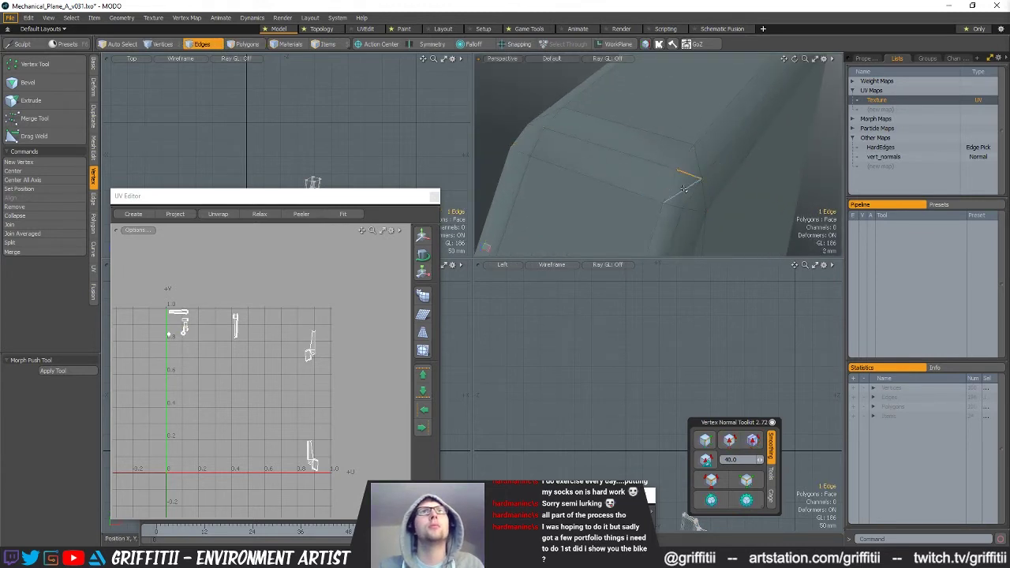
left_click_drag(728, 216, 707, 153, "alt")
key("3")
key("1")
key("w")
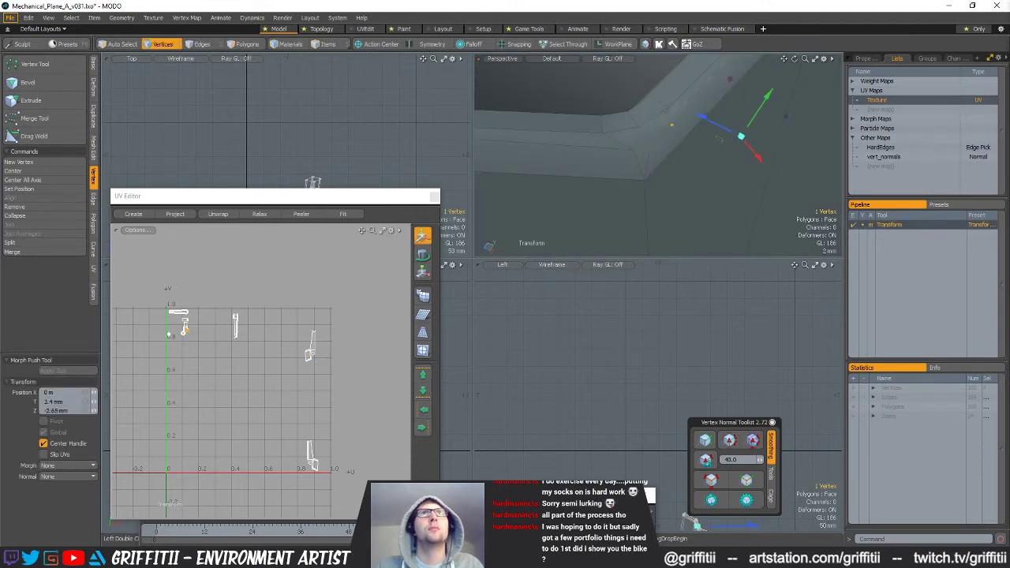
key("q")
Adjust the adjacent inner-corner vertex and check the small triangular polygon there.
left_click(634, 149)
left_click_drag(644, 157, 688, 176, "alt")
key("w")
key("space")
key("space")
key("space")
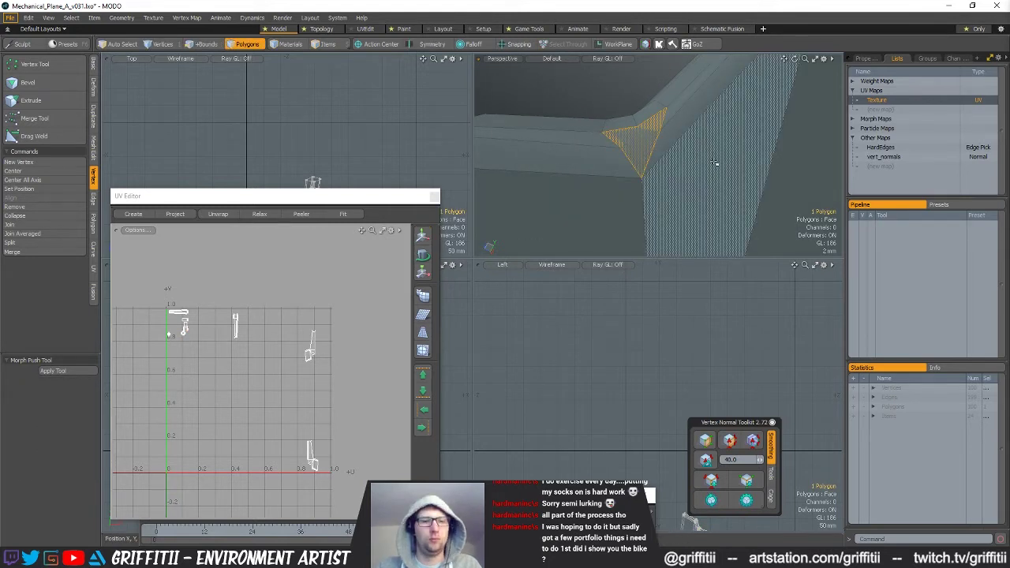
Select a single vertex at the next side of the corner and reposition it.
mouse_move(705, 150)
left_mouse_down("alt")
mouse_move(677, 168)
mouse_move(689, 146)
left_mouse_up("alt")
key("space")
key("space")
key("1")
left_click(677, 181)
mouse_move(680, 204)
left_mouse_down("alt")
mouse_move(691, 195)
mouse_move(703, 213)
mouse_move(685, 199)
left_mouse_up("alt")
key("w")
key("q")
Lasso the vertices at the beveled corner and shift them along the surface.
mouse_move(677, 153)
right_mouse_down()
mouse_move(657, 164)
mouse_move(668, 167)
right_mouse_up()
left_click_drag(668, 163, 675, 147, "alt")
key("w")
left_click_drag(713, 185, 739, 186)
mouse_move(676, 204)
left_mouse_down("alt")
mouse_move(661, 210)
mouse_move(706, 211)
mouse_move(645, 214)
mouse_move(684, 162)
mouse_move(758, 159)
mouse_move(644, 83)
mouse_move(642, 166)
mouse_move(591, 205)
mouse_move(664, 146)
left_mouse_up("alt")
key("space")
key("space")
key("space")
Unhide the rest of the landing gear and toggle the subdivision preview on and off.
key("2")
left_click(568, 204)
key("u")
scroll(645, 167, "down", 5)
scroll(663, 145, "up", 6)
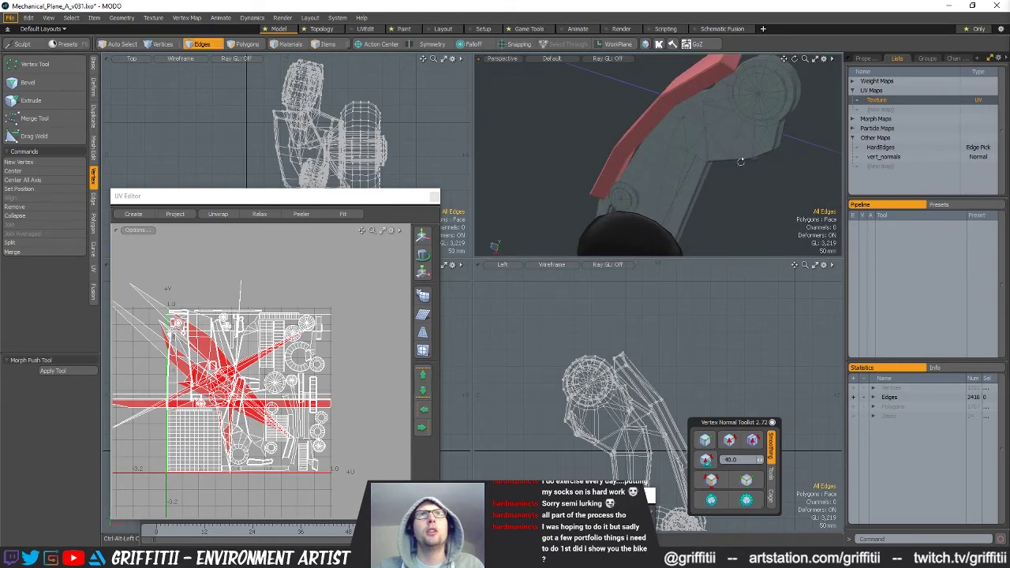
left_click_drag(636, 183, 733, 175, "alt")
key("Tab")
key("Tab")
Mirror the whole landing gear across the X axis about the origin.
key("3")
scroll(415, 133, "down", 5)
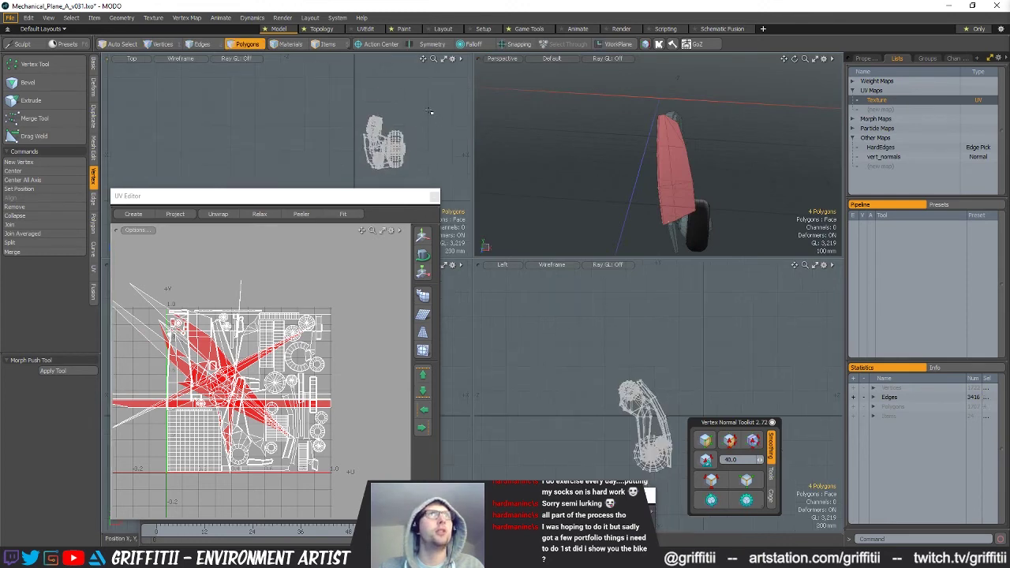
key("shift+v")
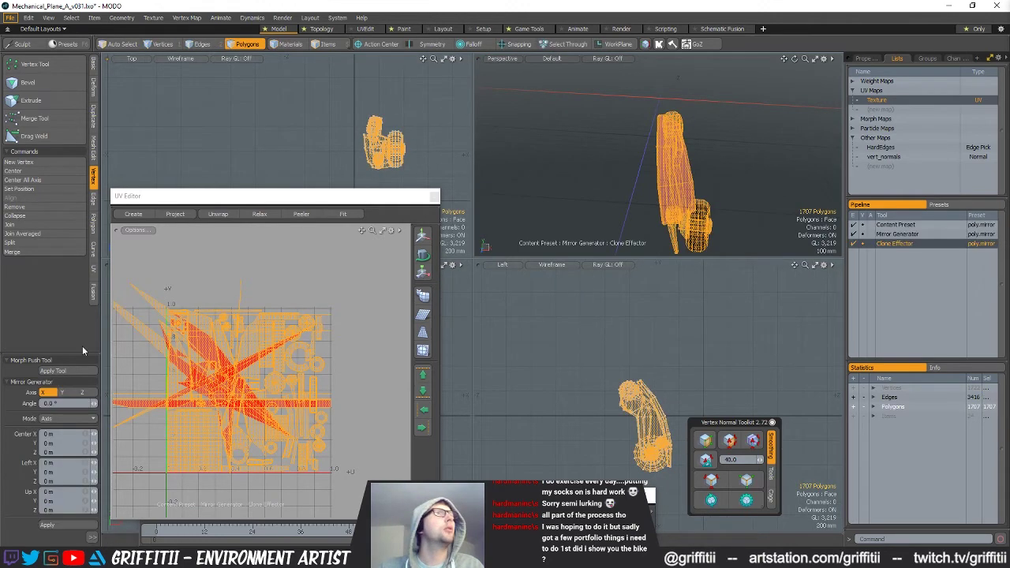
left_click(77, 529)
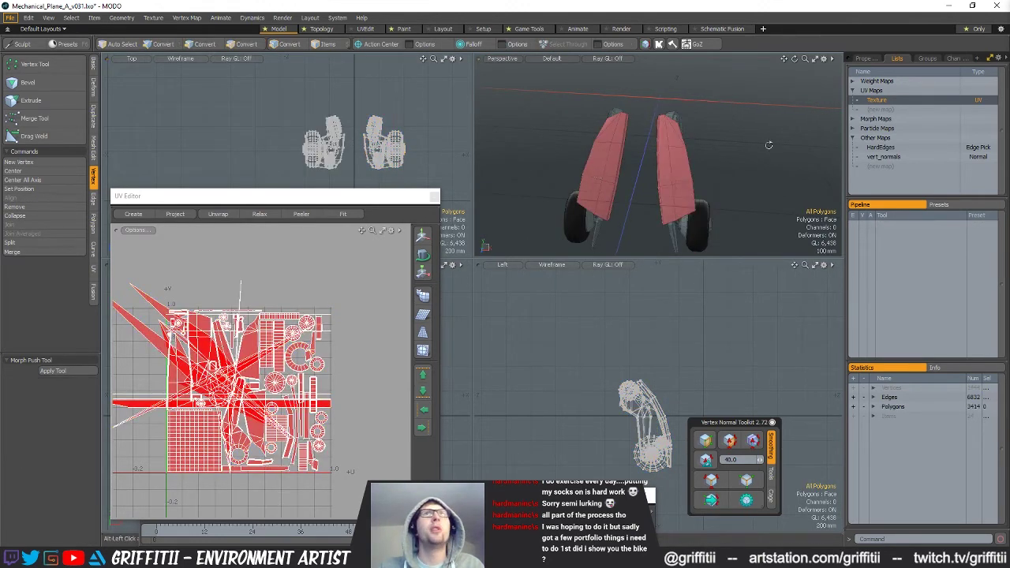
left_click_drag(637, 162, 659, 158, "alt")
Delete the vert_normals and HardEdges vertex maps.
right_click(883, 157)
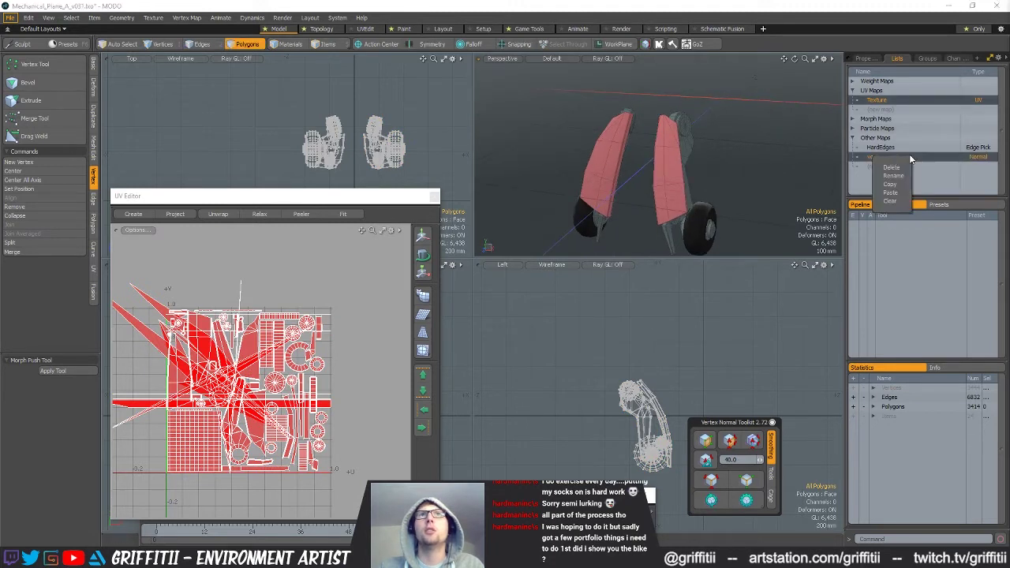
left_click(895, 169)
right_click(886, 147)
left_click(892, 157)
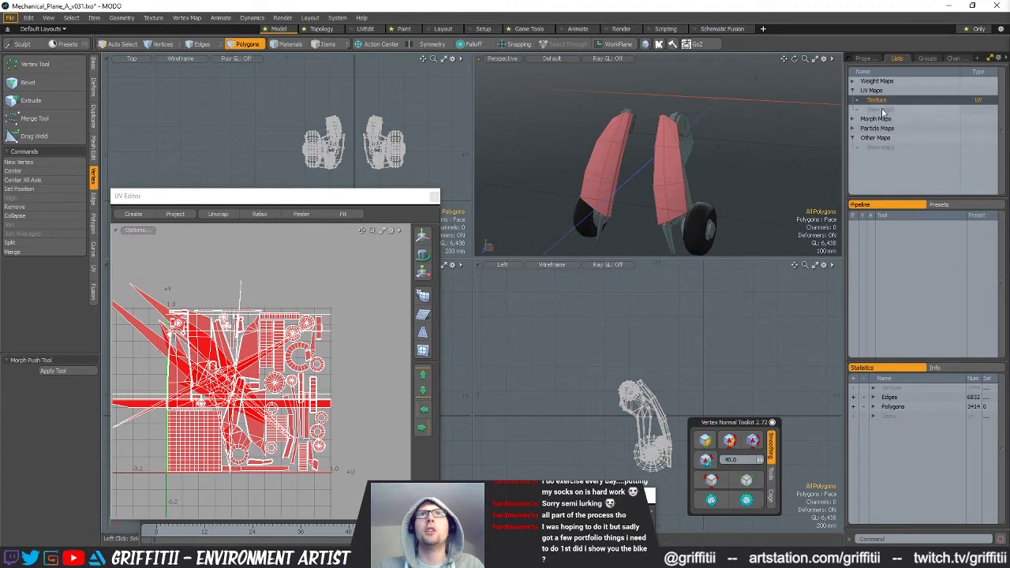
Try to delete the Texture UV map.
right_click(886, 100)
left_click(873, 124)
right_click(886, 98)
mouse_move(879, 110)
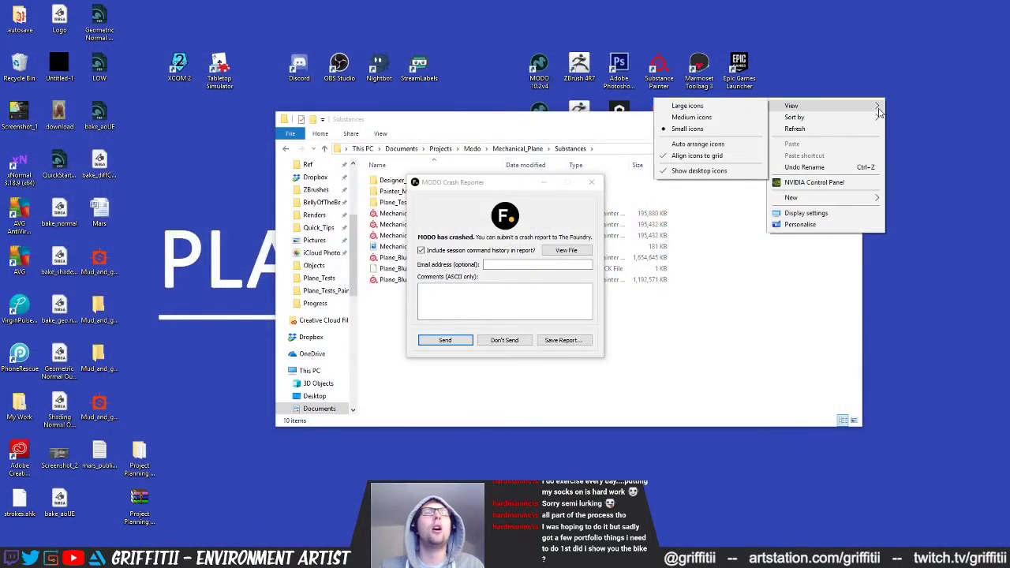
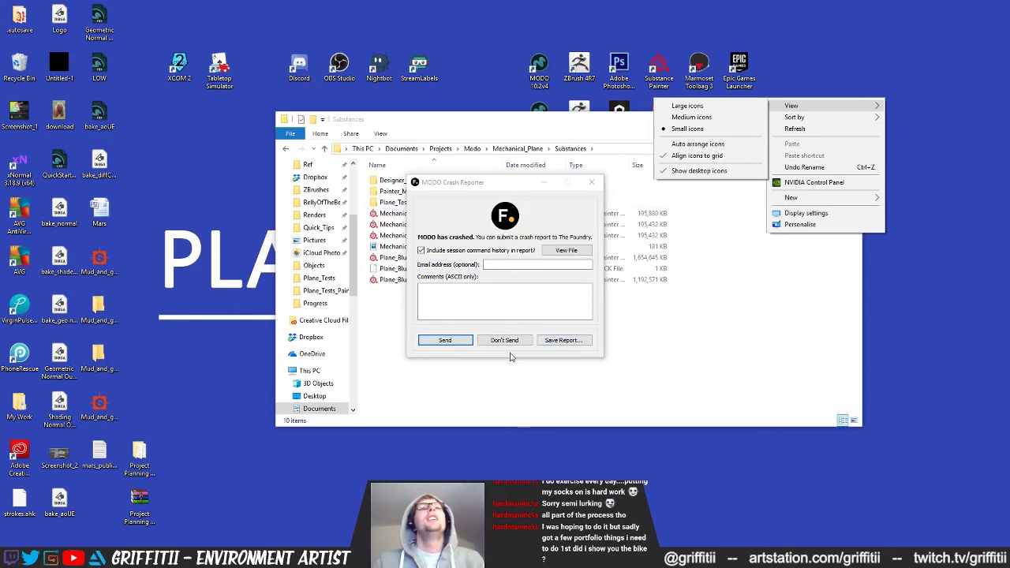
Dismiss the crash report without sending it and restart MODO without reloading auto-saves, keeping the UV Editor clear of the perspective view.
left_click(505, 345)
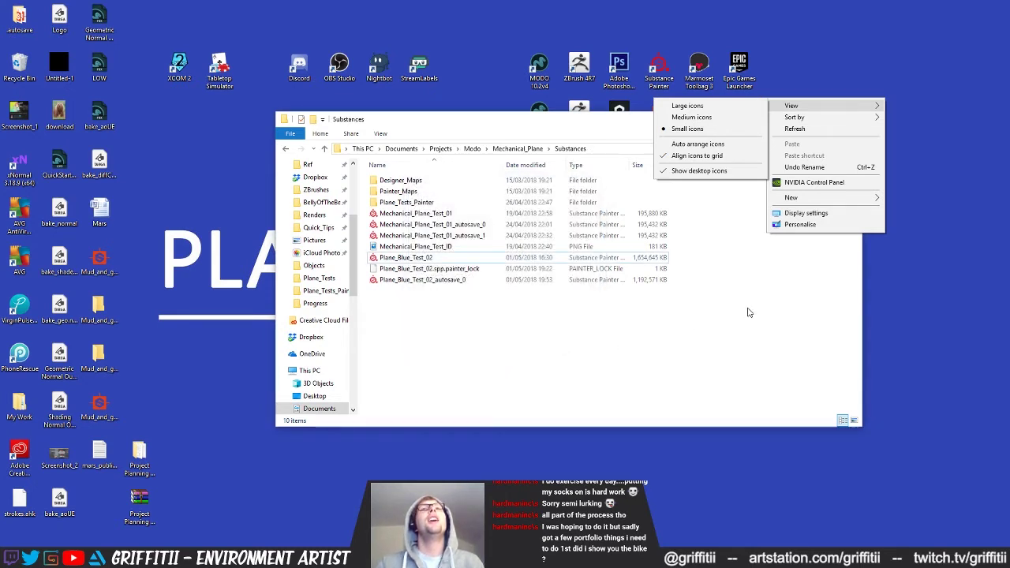
left_click(944, 251)
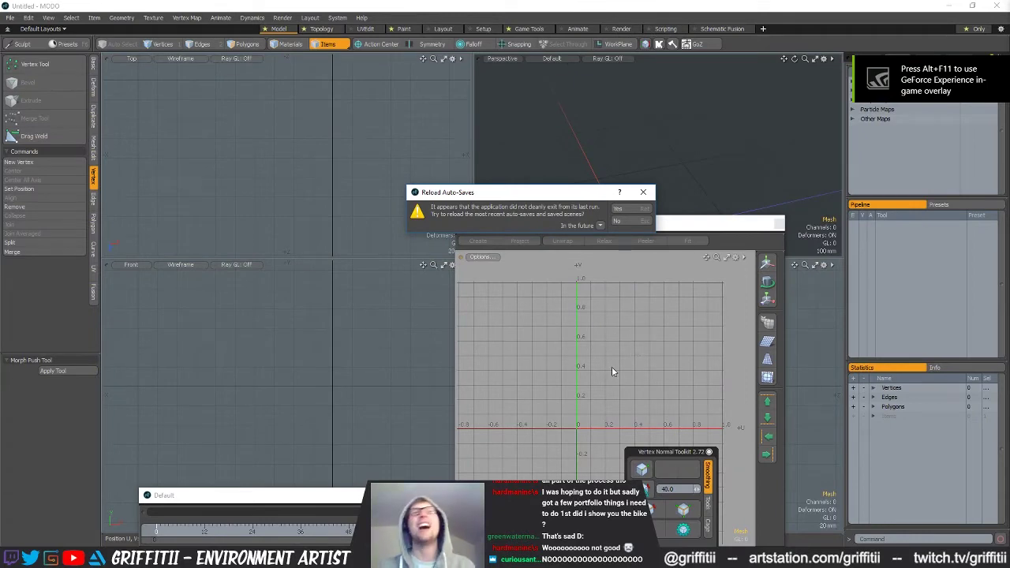
left_click(623, 221)
left_click_drag(673, 225, 325, 192)
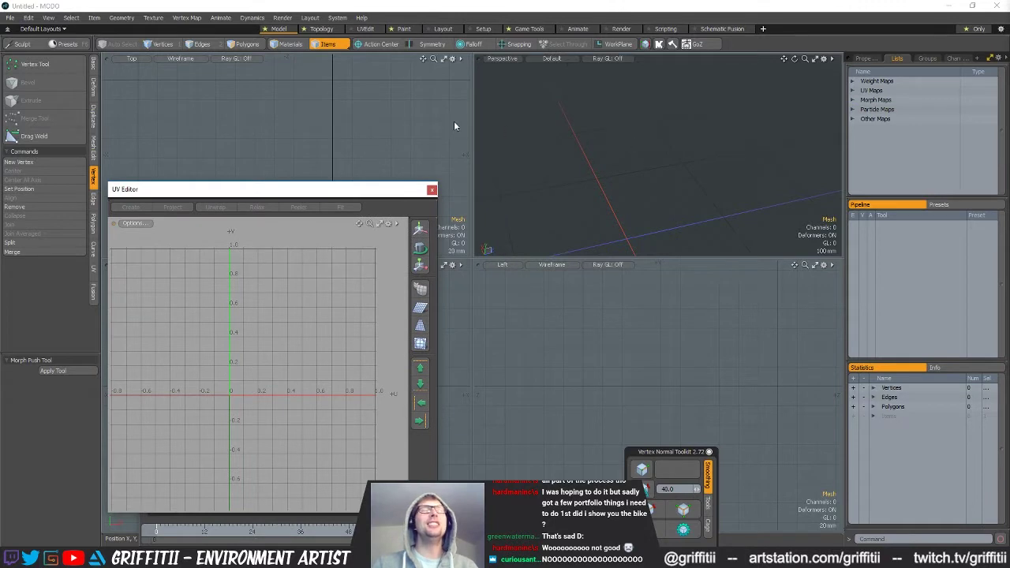
Open the saved scene Mechanical_Plane_A_v031.lxo, declining an alternate file for the missing UV_checker_01.jpg.
left_click(9, 17)
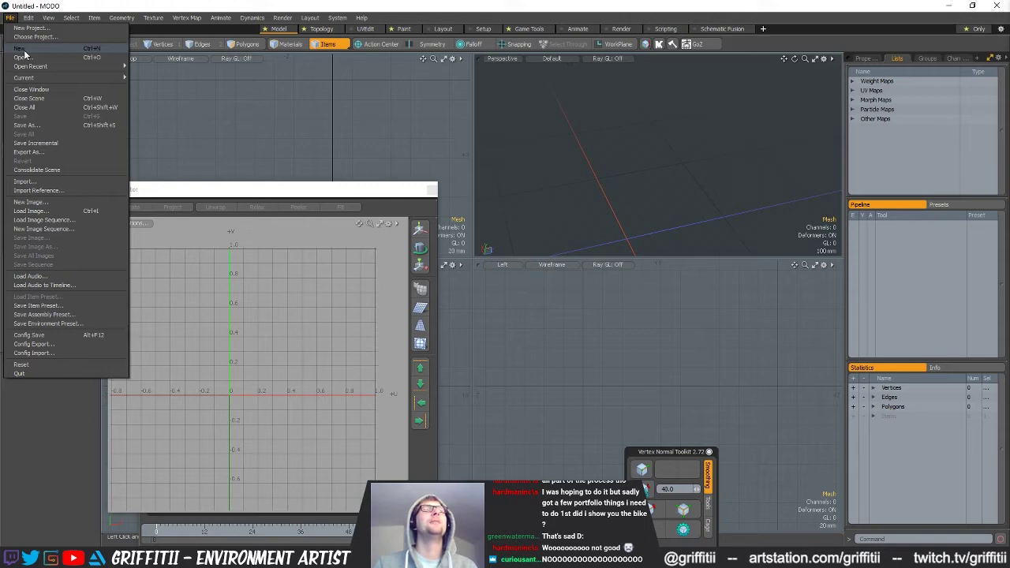
mouse_move(47, 66)
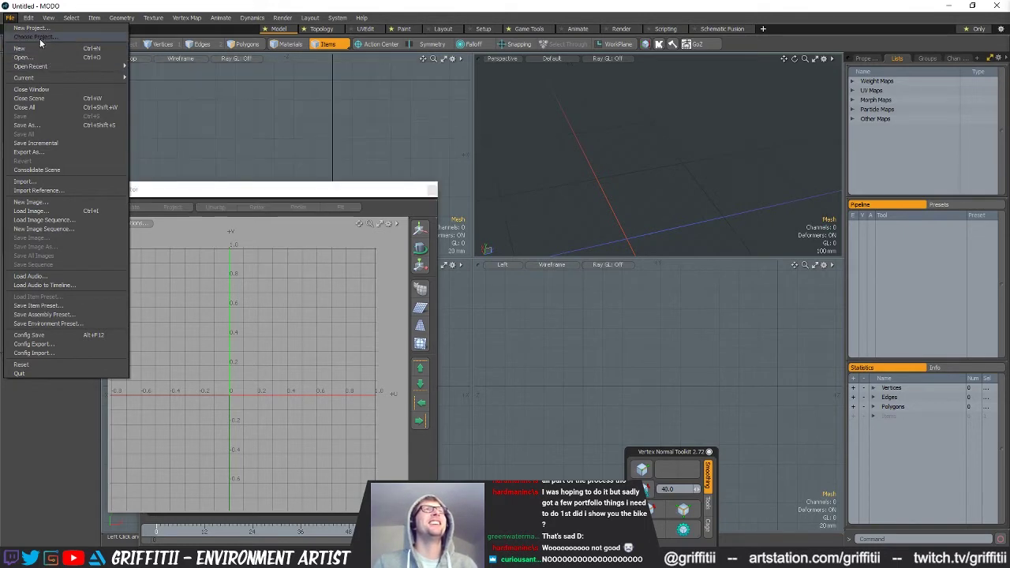
left_click(41, 57)
scroll(395, 99, "down", 8)
left_click(145, 224)
left_click(416, 301)
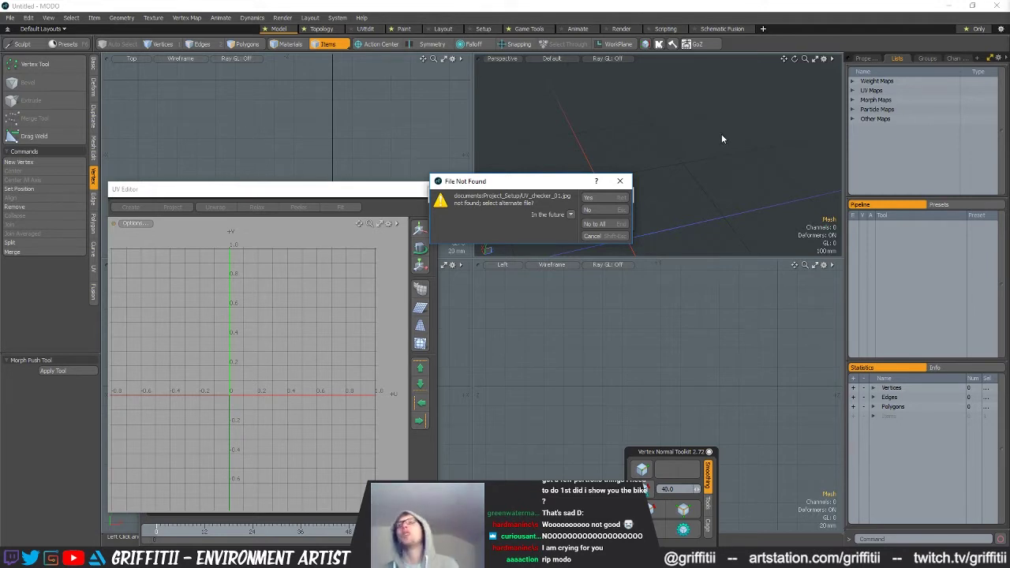
left_click(613, 210)
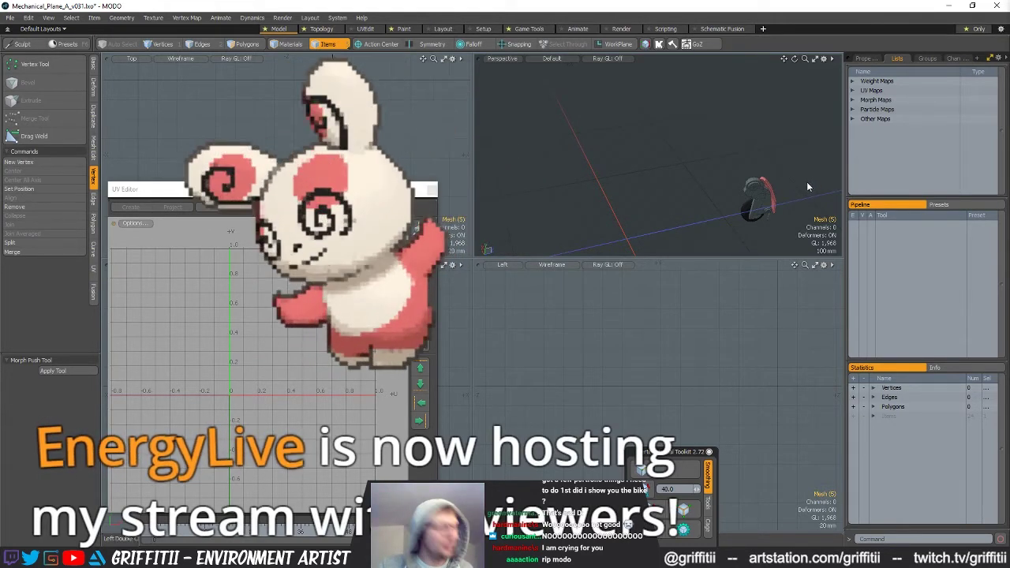
Isolate the landing gear's strut part for editing.
left_click_drag(743, 198, 738, 159, "alt")
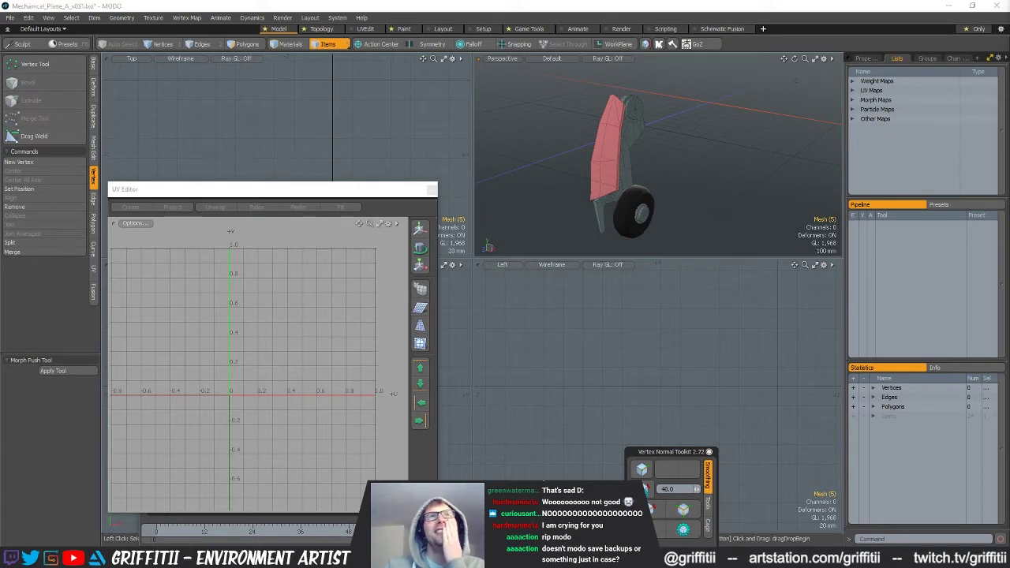
scroll(572, 124, "up", 8)
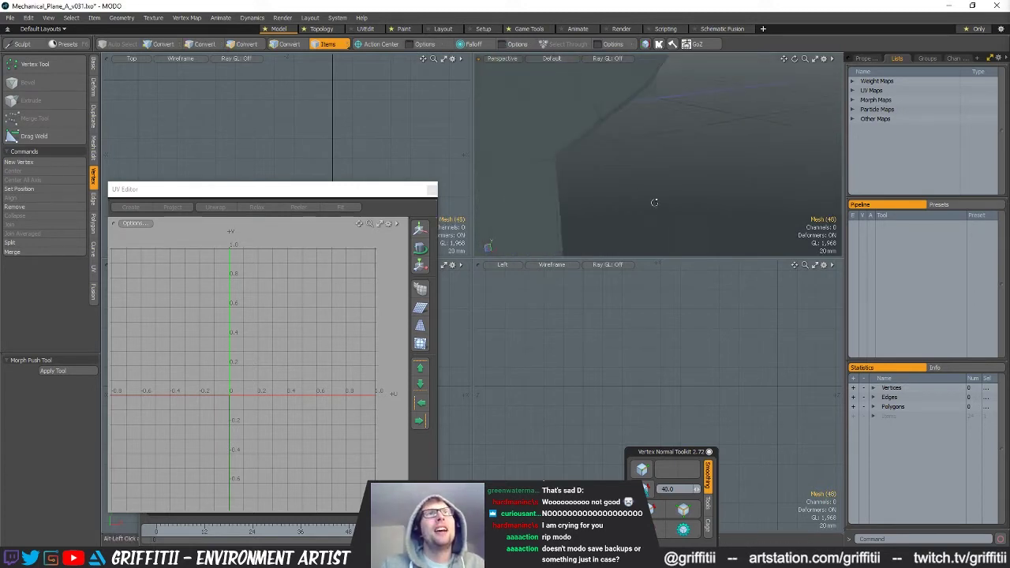
left_click(530, 139)
left_click_drag(530, 139, 590, 99, "alt")
key("3")
left_click_drag(688, 113, 680, 58, "alt")
key("2")
left_click_drag(658, 229, 734, 93, "alt")
Select two vertices at the strut's corner and move them with the Selection action center.
key("space")
key("space")
left_click_drag(740, 140, 530, 108, "alt")
left_click(547, 94, "shift")
key("w")
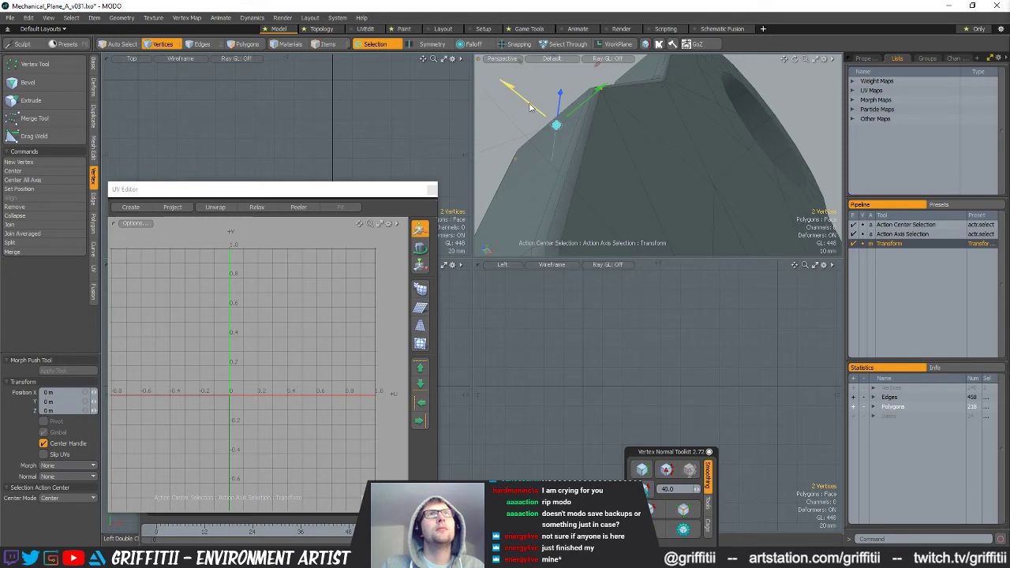
key("space")
Adjust the next pair of corner vertices on the strut with move and scale, and clear the selection.
left_click(602, 90)
mouse_move(602, 92)
left_mouse_down("alt")
mouse_move(645, 143)
mouse_move(687, 114)
mouse_move(739, 101)
mouse_move(652, 163)
mouse_move(639, 207)
mouse_move(689, 100)
mouse_move(766, 176)
mouse_move(698, 156)
left_mouse_up("alt")
left_click(677, 141, "shift")
key("w")
key("r")
key("space")
left_click(750, 90)
Cut a supporting edge across the strut's small beveled corner with Edge Slice.
mouse_move(698, 156)
right_mouse_down()
mouse_move(667, 179)
mouse_move(698, 175)
right_mouse_up()
key("shift+a")
left_click_drag(691, 173, 657, 176, "ctrl+alt")
left_click_drag(657, 175, 637, 181, "alt")
key("alt+c")
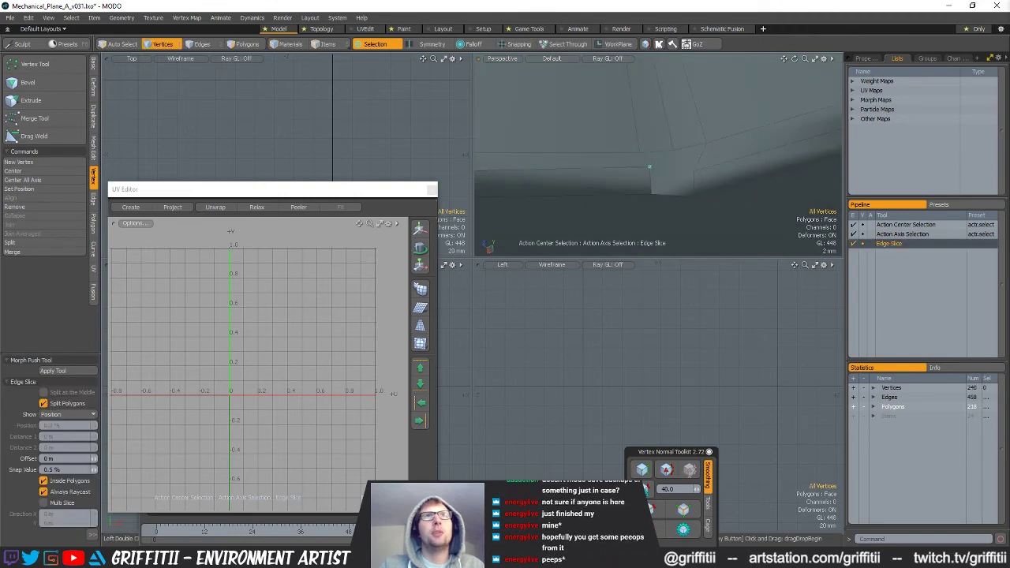
mouse_move(694, 168)
left_mouse_down("alt")
mouse_move(653, 178)
mouse_move(679, 169)
left_mouse_up("alt")
key("space")
Move the short edge at the beveled corner about 2.6 mm in Y and -1.25 mm in Z.
key("2")
left_click(651, 178)
key("w")
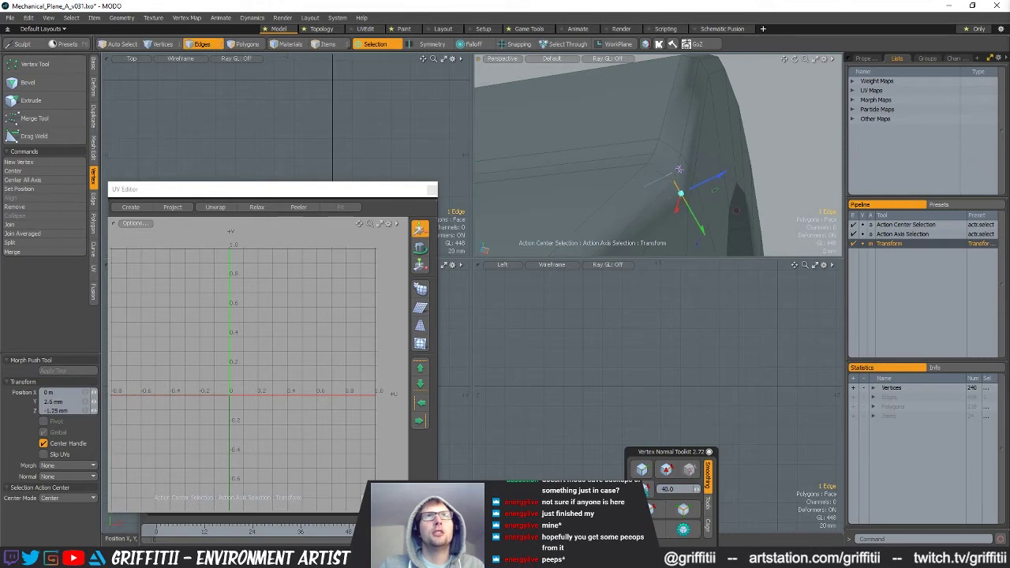
key("space")
Slide the selected short corner edge about -1.3 mm in X along its selection axis.
left_click_drag(747, 175, 676, 179, "alt")
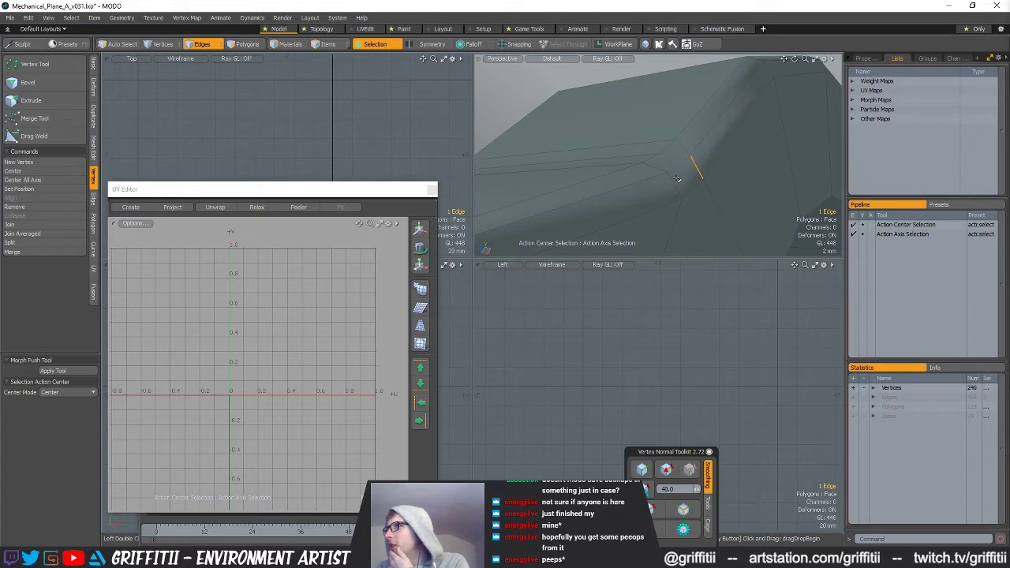
mouse_move(677, 179)
left_mouse_down("alt")
mouse_move(650, 200)
mouse_move(682, 185)
mouse_move(658, 182)
left_mouse_up("alt")
key("w")
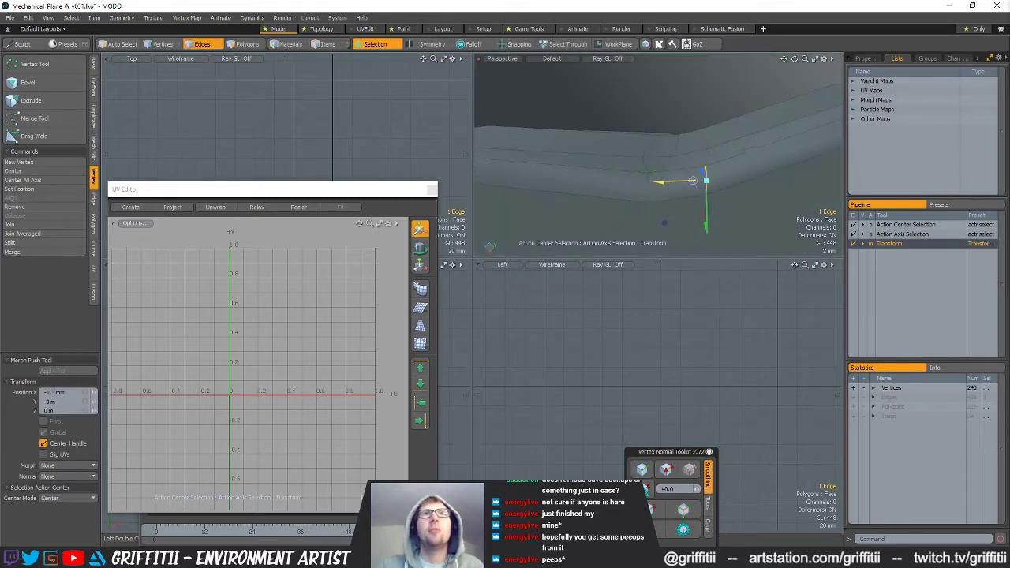
Fine-tune the rotation and position of the selected short corner edge, and clear the selection.
key("e")
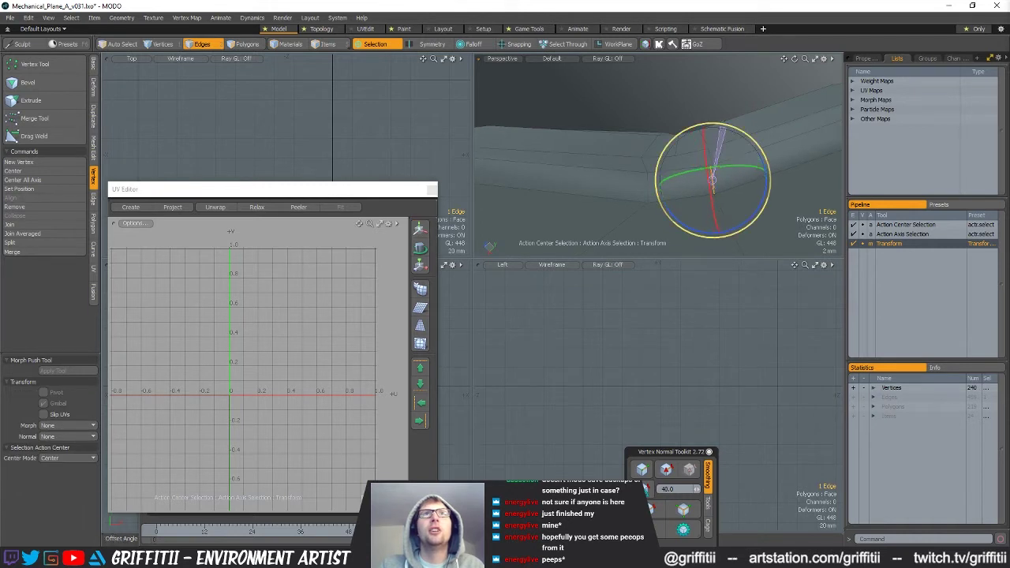
left_click_drag(656, 186, 629, 184, "alt")
key("w")
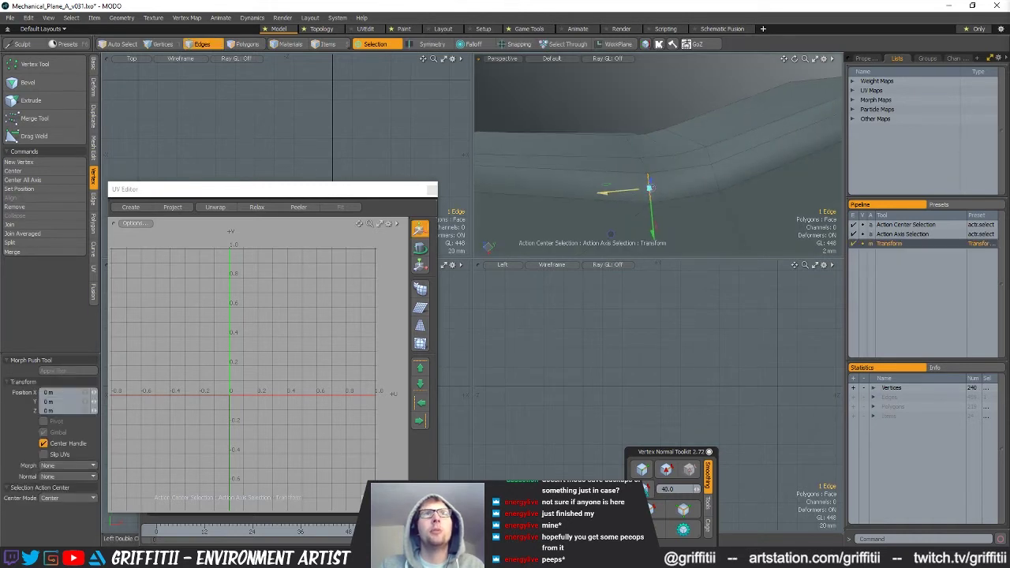
left_click_drag(721, 201, 742, 204, "alt")
key("q")
left_click(766, 208)
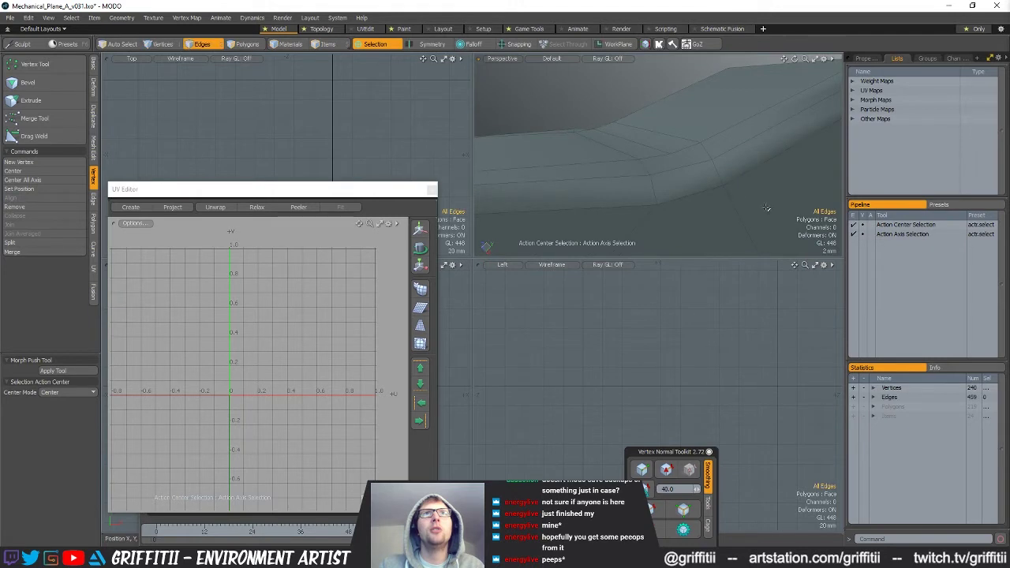
Cut another supporting edge from the strut's beveled bend into the side face with Edge Slice.
key("c")
left_click(689, 197)
left_click_drag(689, 197, 717, 196, "alt")
scroll(717, 196, "down", 3)
key("q")
Move the short edge on the bend's bevel about -2.2 mm in X and 900 um in Y along its selection axes.
left_click_drag(673, 239, 666, 150, "alt")
left_click(685, 161)
key("w")
key("q")
key("w")
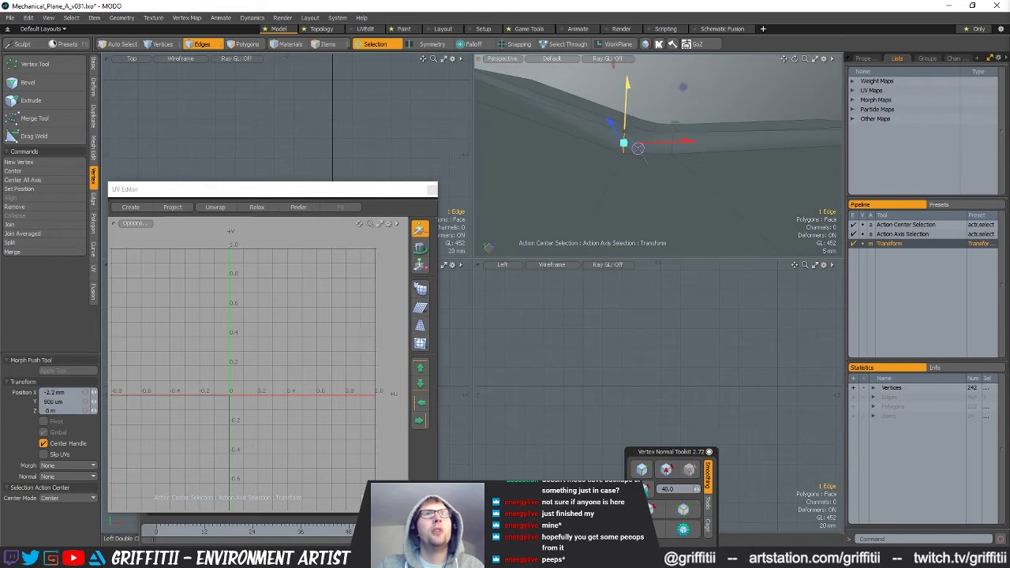
key("e")
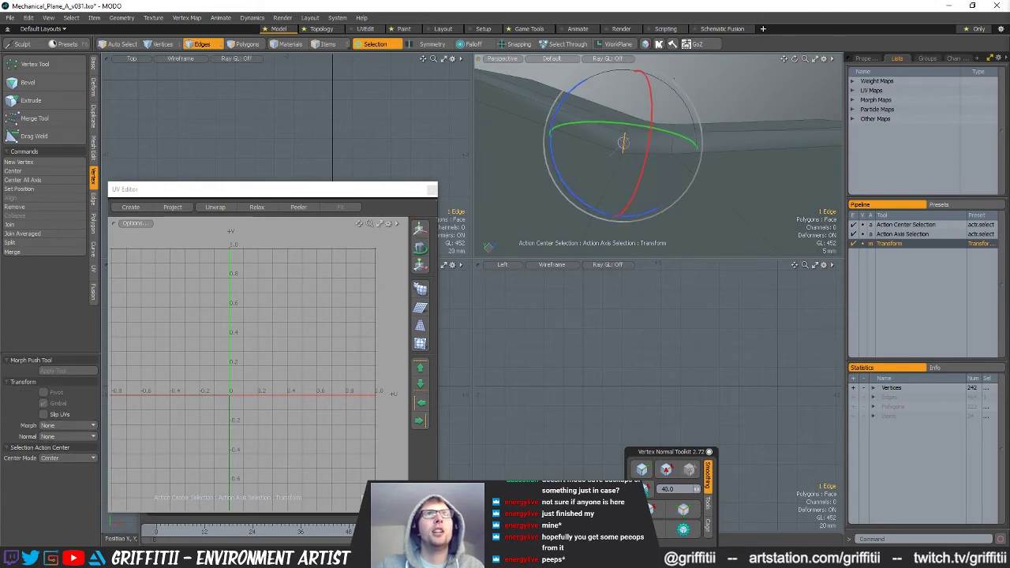
key("q")
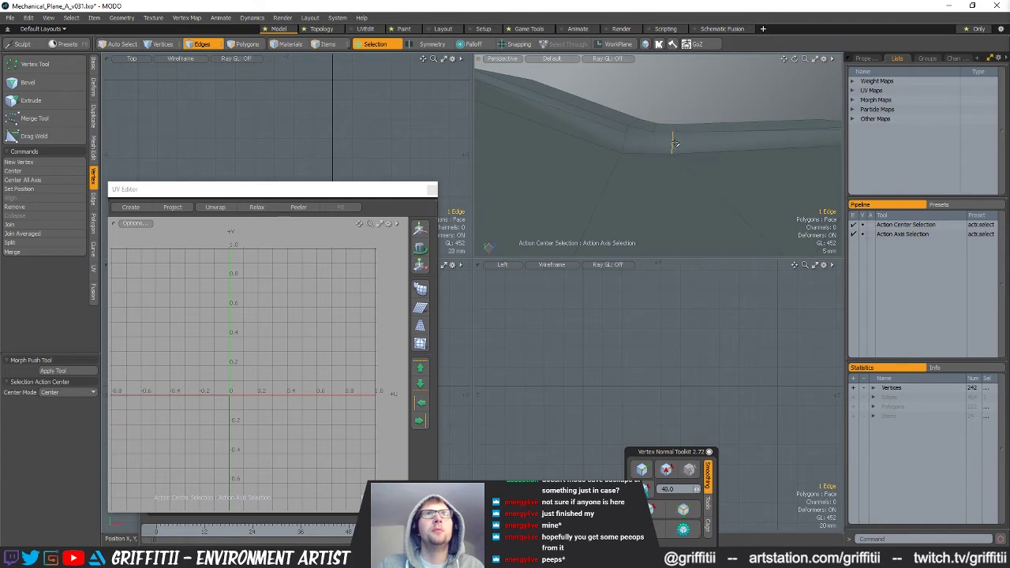
Slide the neighbouring short bevel edge at the bend about 500 um in X.
key("w")
mouse_move(702, 153)
left_mouse_down("alt")
mouse_move(671, 169)
mouse_move(685, 162)
left_mouse_up("alt")
key("q")
key("w")
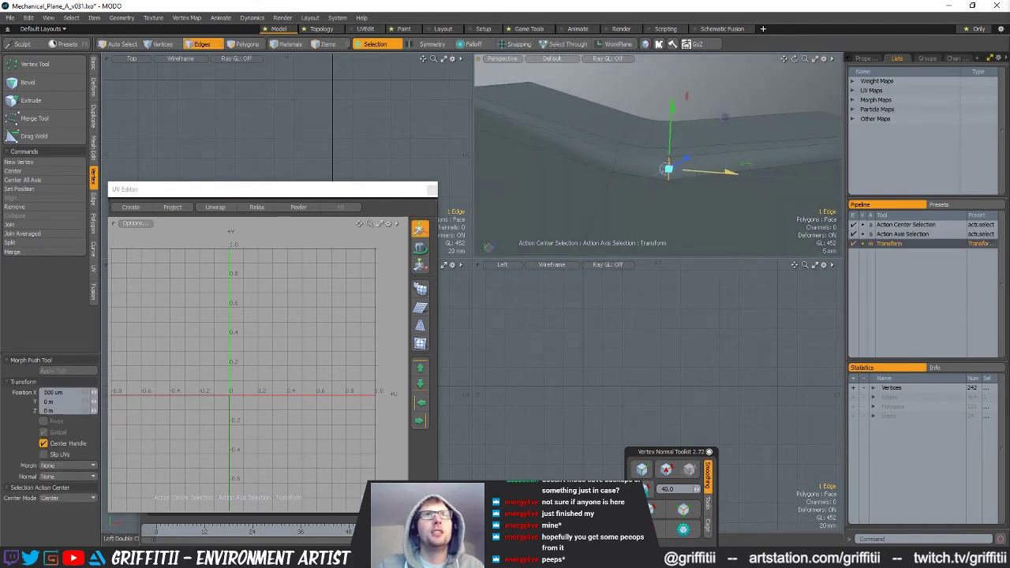
key("q")
Connect the vertices across the bend and cut a further supporting edge into the side face with Edge Slice.
key("alt+c")
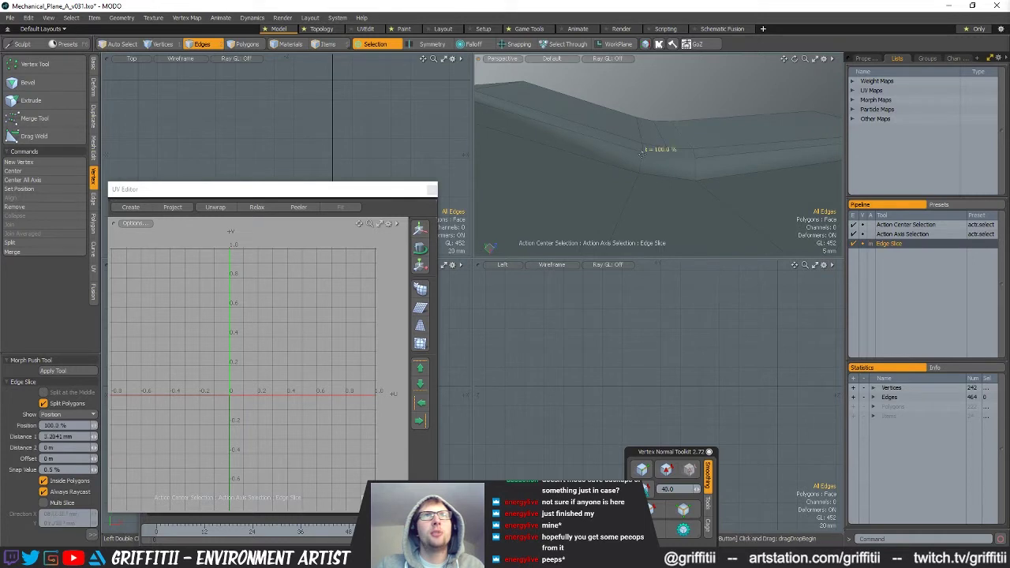
left_click(667, 148)
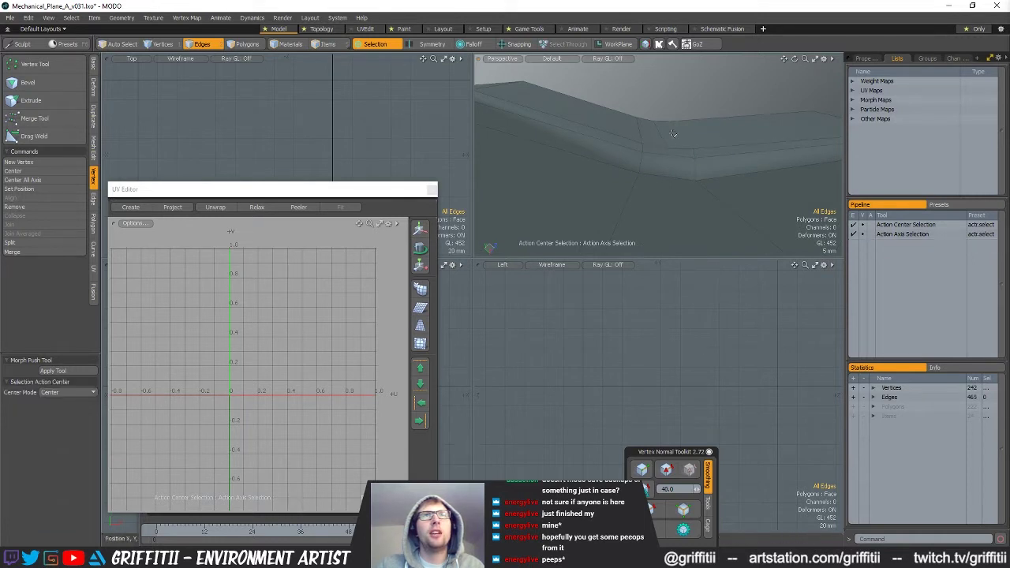
left_click(668, 176)
scroll(631, 188, "down", 3)
left_click_drag(620, 192, 629, 135, "alt")
left_click(682, 187)
scroll(675, 170, "up", 3)
key("q")
Reposition the new short edges at the bend with the move tool and clear the selection.
left_click(624, 118)
key("w")
key("q")
left_click(639, 148)
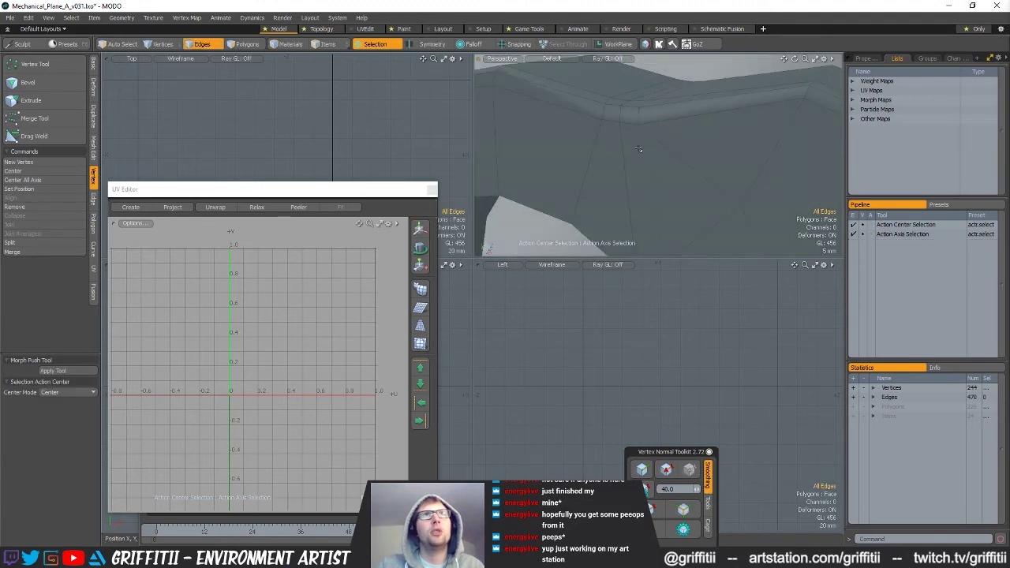
key("w")
key("q")
left_click(668, 135)
Connect two bevel vertices at the strut's next bend with an Edge Slice cut.
mouse_move(668, 135)
left_mouse_down("alt")
mouse_move(568, 179)
mouse_move(681, 159)
mouse_move(661, 176)
mouse_move(579, 132)
left_mouse_up("alt")
scroll(584, 175, "down", 4)
left_click_drag(614, 185, 639, 156, "alt")
mouse_move(640, 156)
right_mouse_down()
mouse_move(633, 207)
mouse_move(644, 190)
right_mouse_up()
key("shift+a")
left_click_drag(676, 225, 692, 135, "alt")
scroll(692, 135, "up", 4)
left_click(692, 188)
left_click_drag(692, 189, 688, 176, "alt")
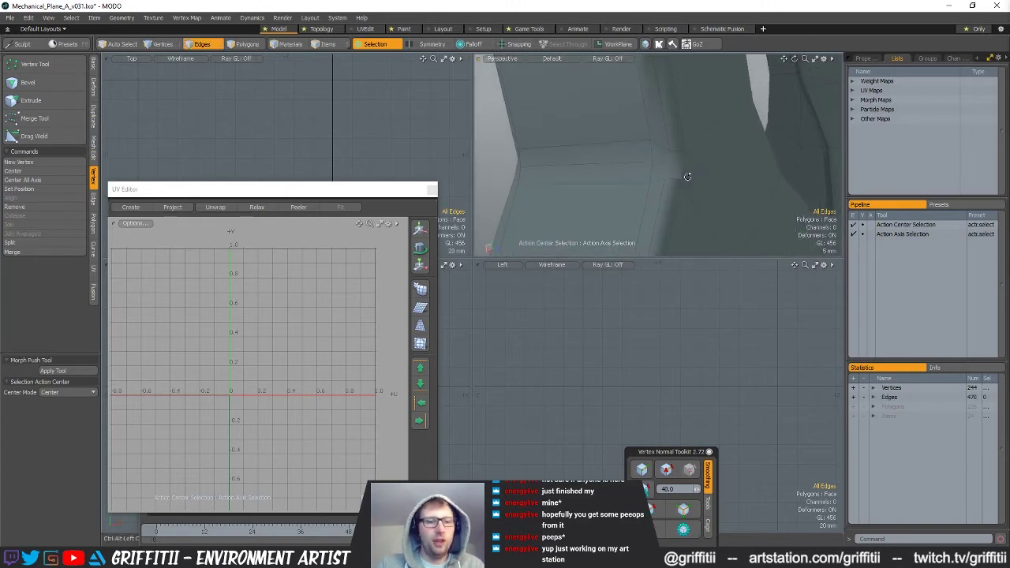
key("c")
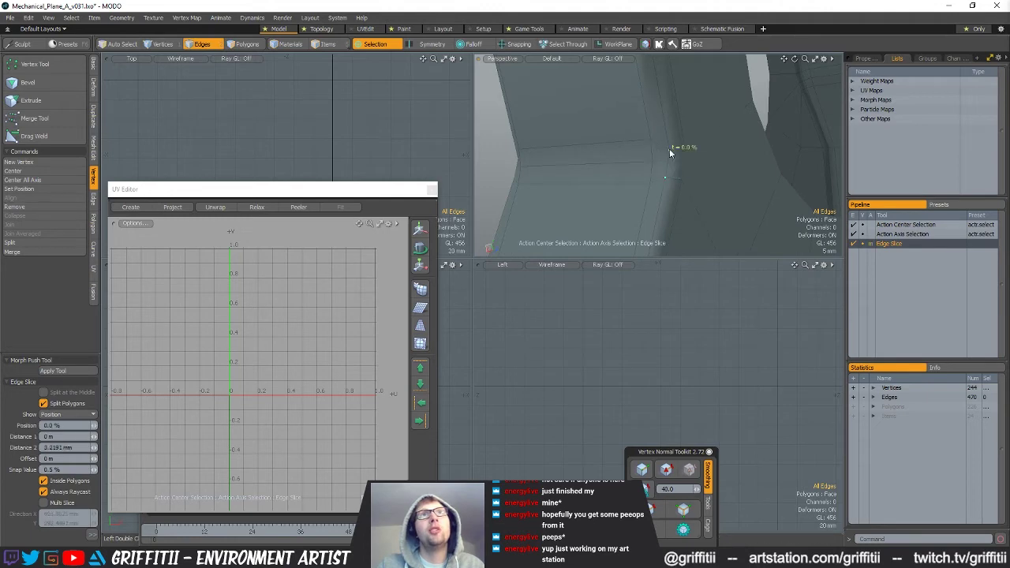
left_click(670, 152)
key("space")
Adjust the small bevel polygon at this bend with scale and rotate, and move it about -373 um, 203 um and -263 um.
key("3")
left_click(678, 164)
left_click_drag(705, 194, 561, 150, "alt")
key("r")
left_click_drag(642, 165, 635, 127, "alt")
key("e")
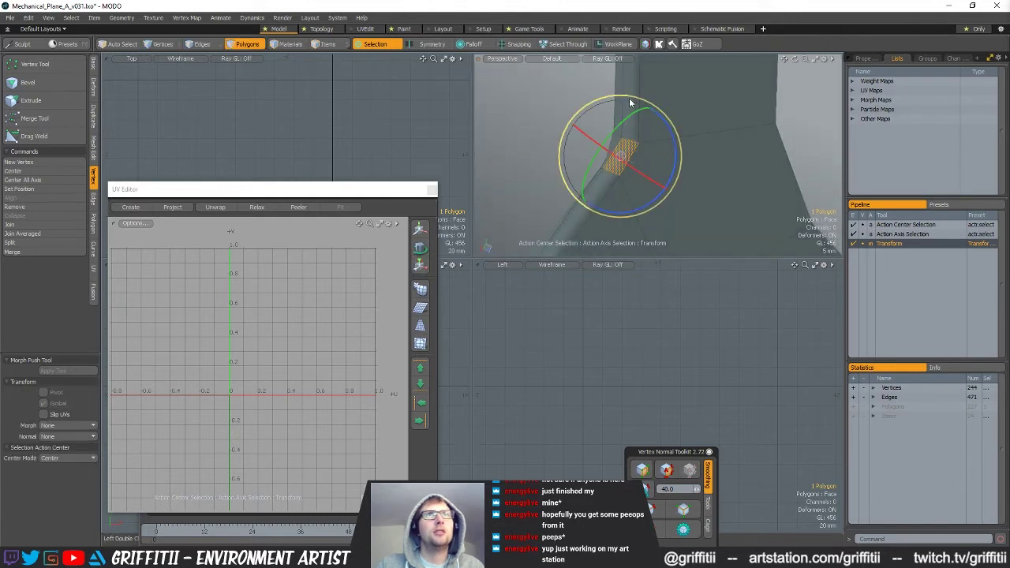
key("w")
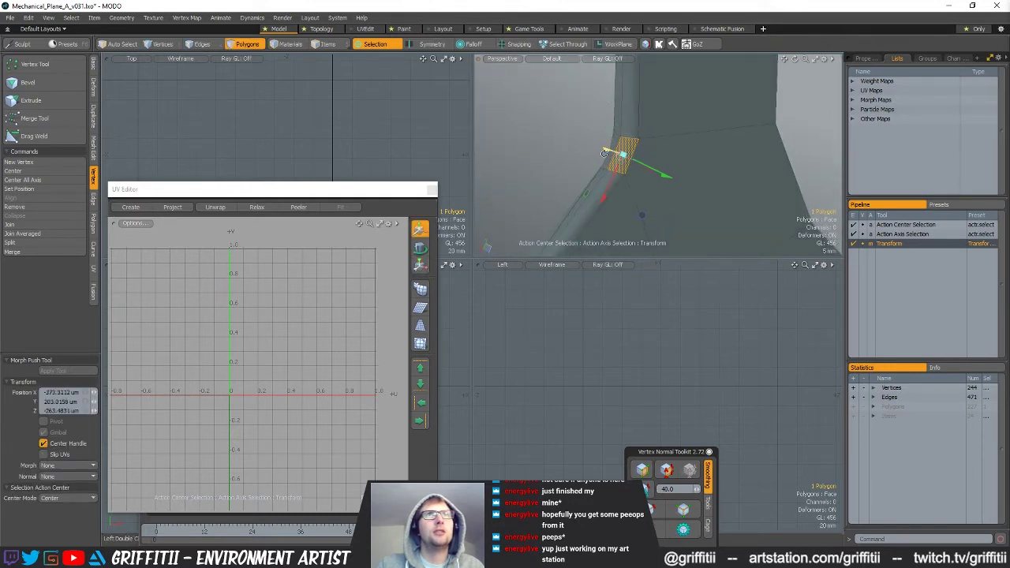
left_click_drag(605, 153, 659, 162, "alt")
key("space")
Slice a supporting cut from the inner face across the bevel into the large side polygon.
left_click(720, 174)
key("c")
key("space")
left_click(787, 153)
key("c")
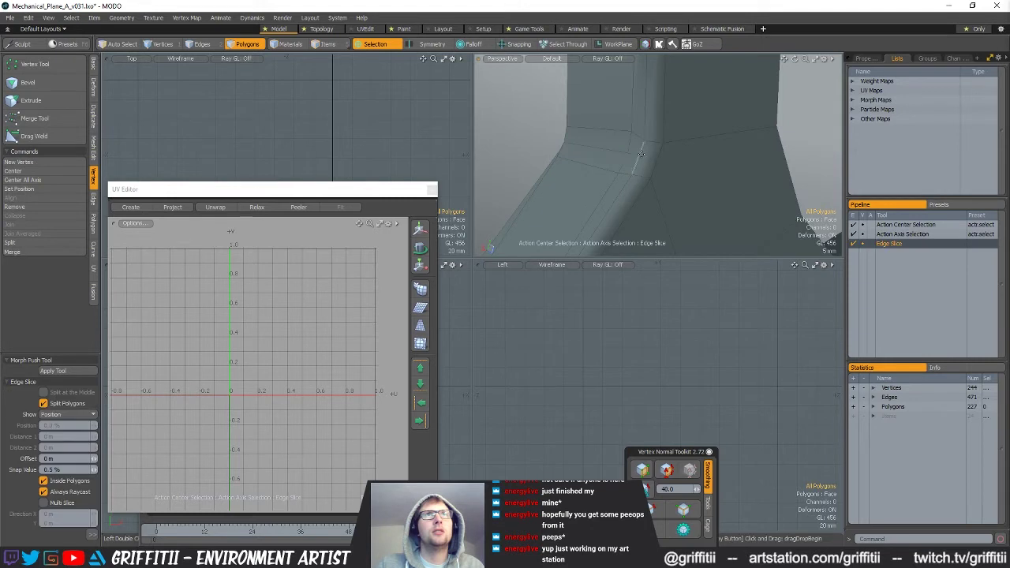
left_click(655, 163)
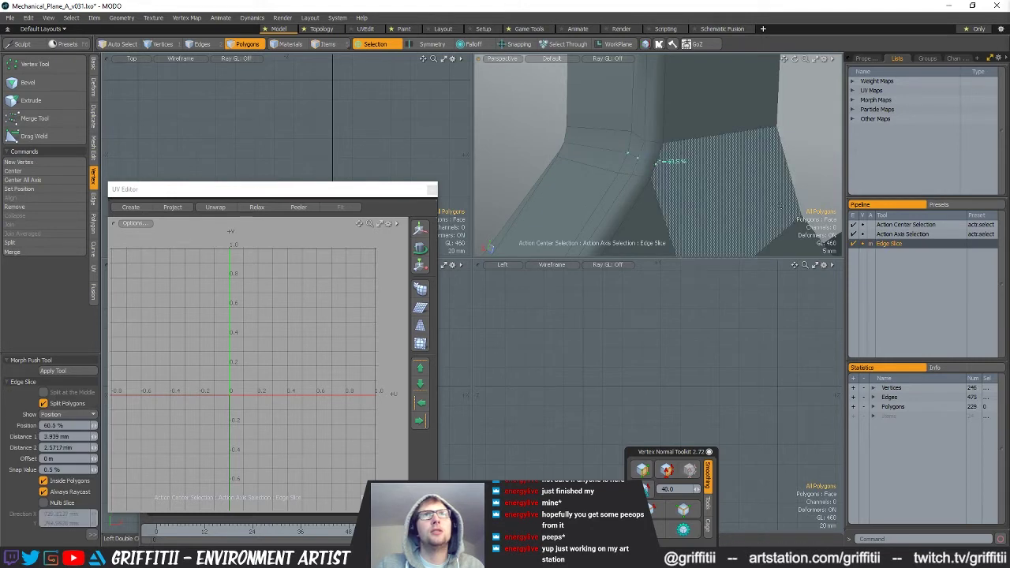
key("space")
Adjust the position of the new edge where the slice meets the side face, and clear the selection.
left_click_drag(803, 211, 640, 163, "alt")
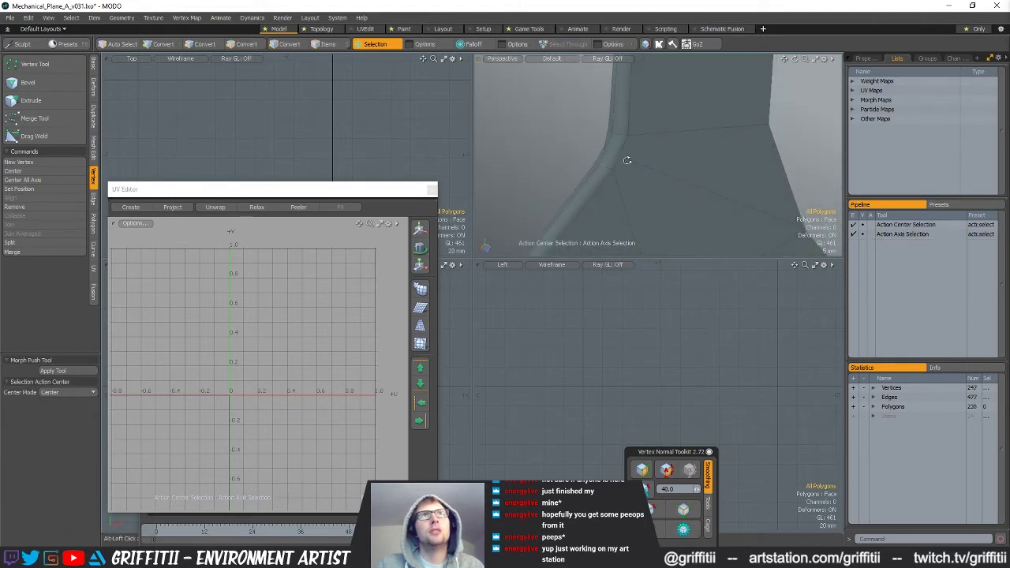
key("2")
key("w")
key("space")
left_click(685, 165)
left_click_drag(685, 164, 729, 162, "alt")
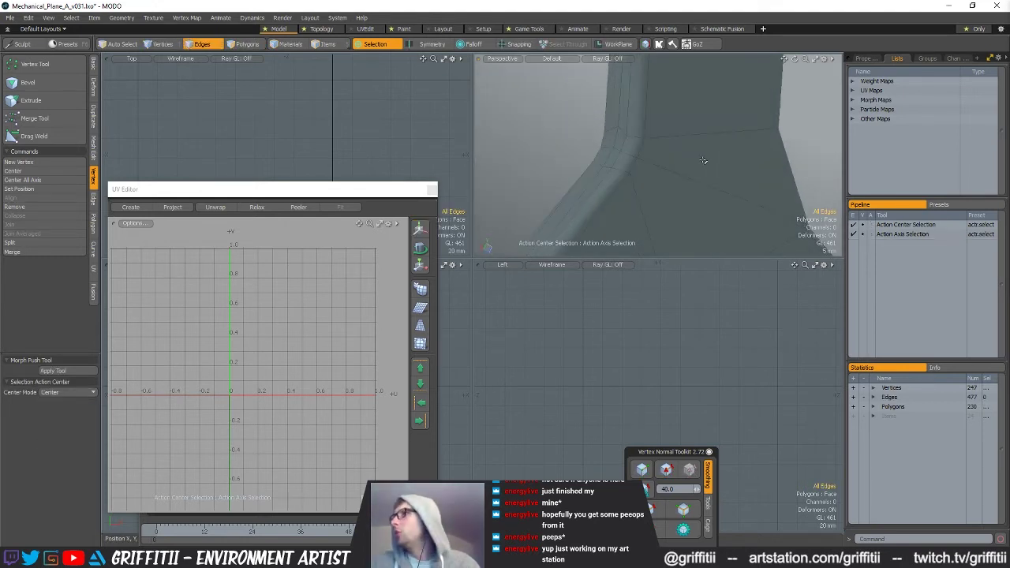
Connect the bend's vertices on the opposite side of the bevel with an Edge Slice cut.
left_click_drag(591, 153, 652, 153, "alt")
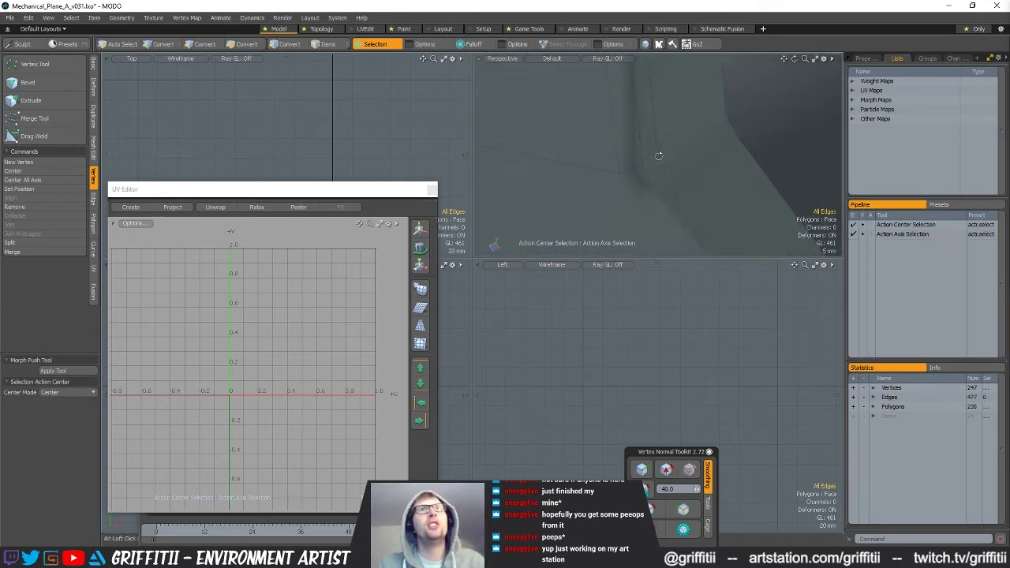
key("alt+c")
left_click(643, 163)
left_click(663, 194)
key("space")
Select the small bevel polygon at the bend and adjust its rotation, position and scale.
mouse_move(665, 197)
left_mouse_down("alt")
mouse_move(694, 232)
mouse_move(679, 151)
mouse_move(645, 140)
left_mouse_up("alt")
key("3")
left_click(647, 153)
key("shift+a")
left_click_drag(703, 232, 714, 100, "alt")
key("y")
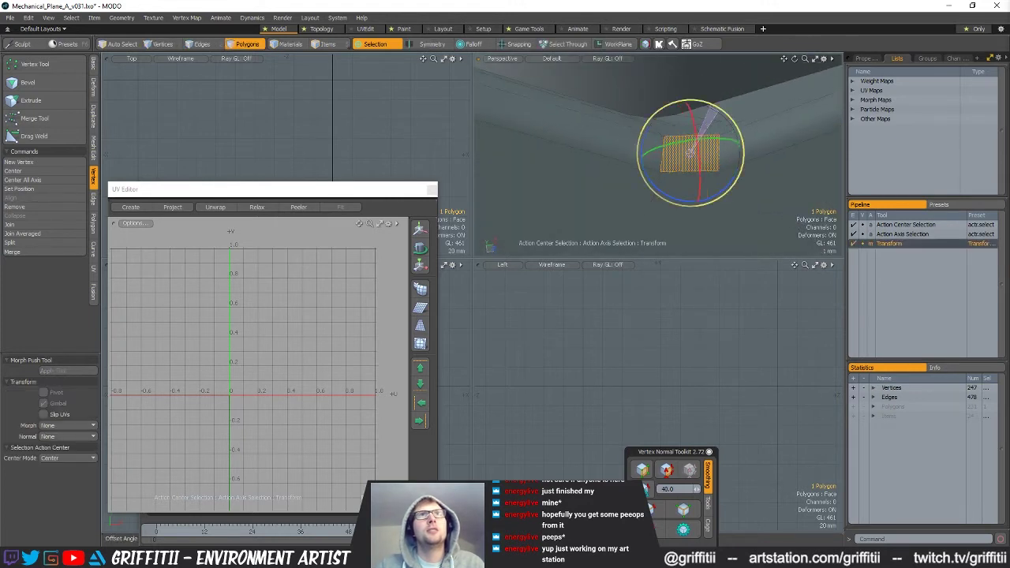
key("w")
key("r")
left_click_drag(649, 157, 699, 189)
key("q")
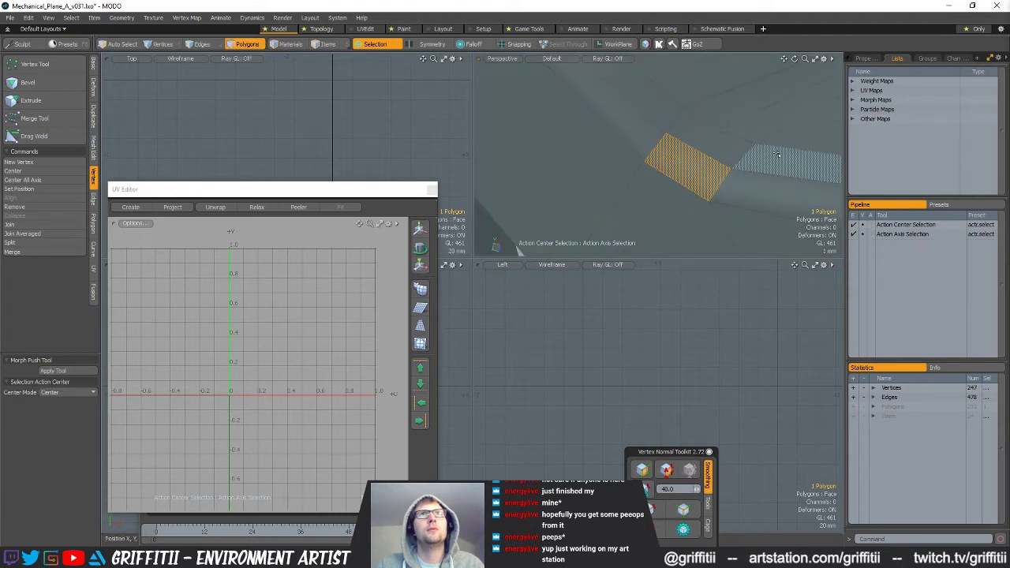
Slice an edge from the beveled bend across the side face to the rim of the round opening.
key("1")
left_click_drag(722, 145, 615, 163, "alt")
key("alt+c")
left_click(698, 148)
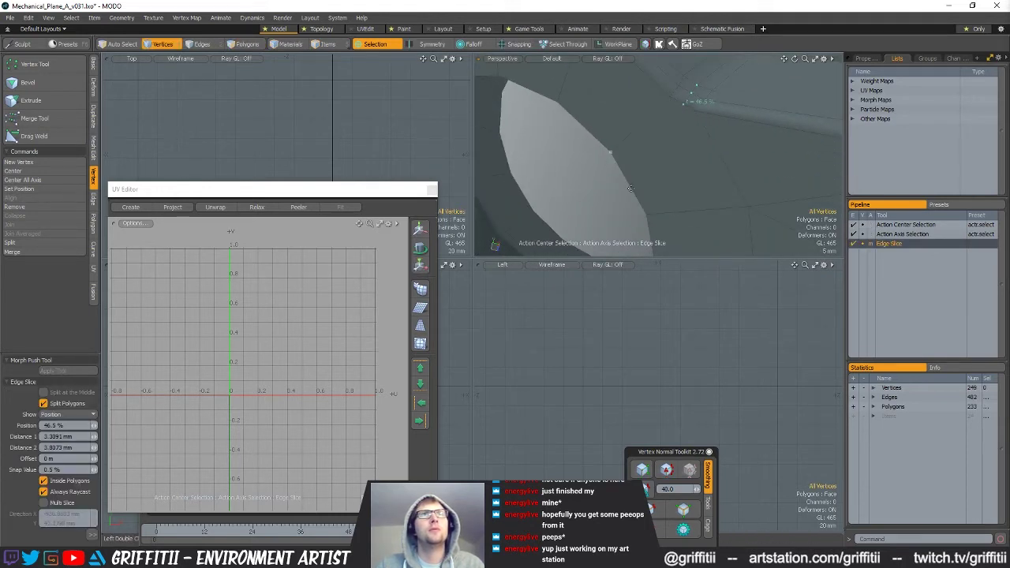
left_click(645, 213)
key("q")
Select the two vertices at the stepped end's bevel corner and adjust them with the Transform tool.
left_click_drag(645, 214, 597, 181, "alt")
left_click_drag(600, 175, 663, 162, "alt")
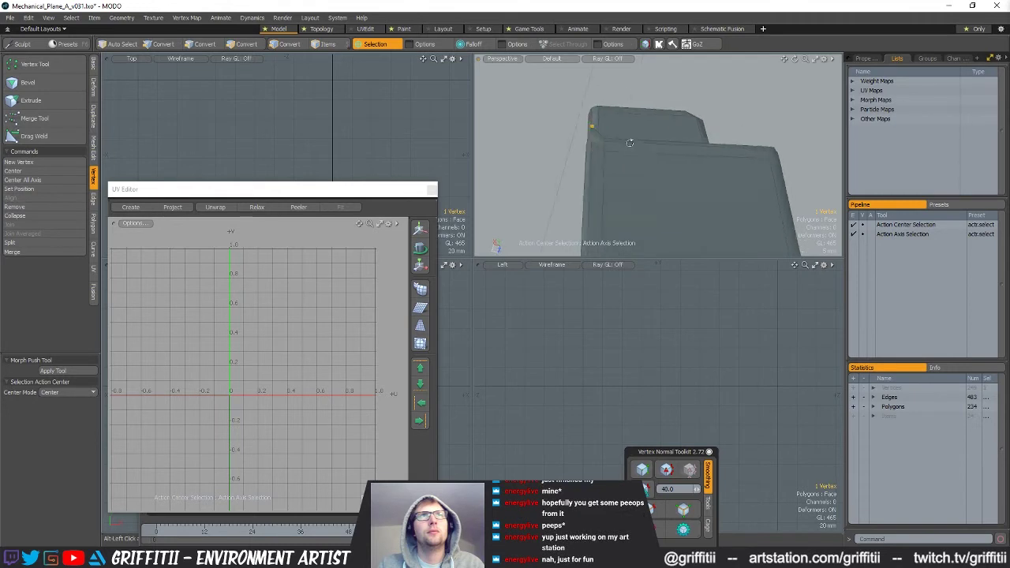
left_click_drag(623, 125, 625, 143)
key("shift+a")
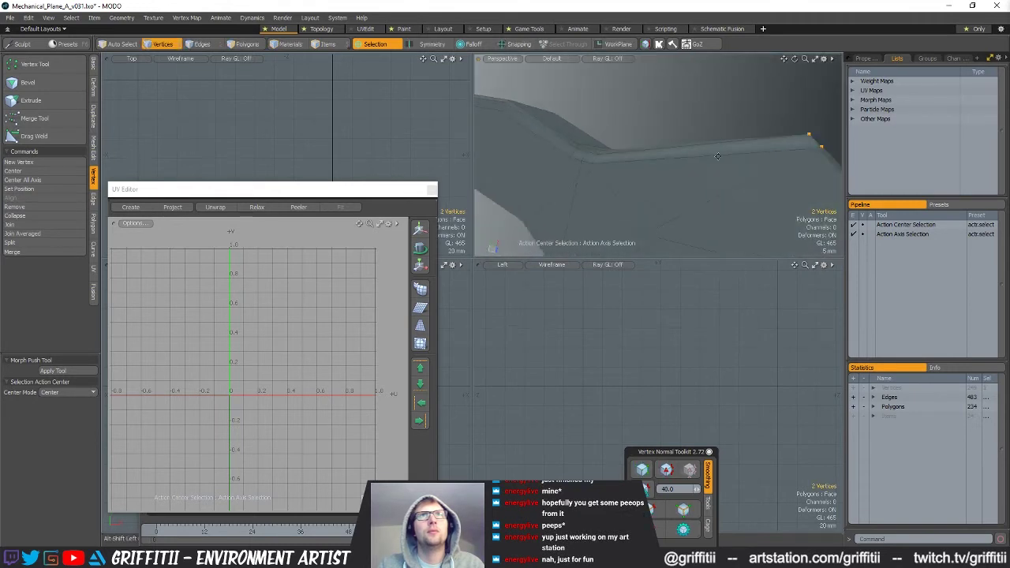
key("y")
key("space")
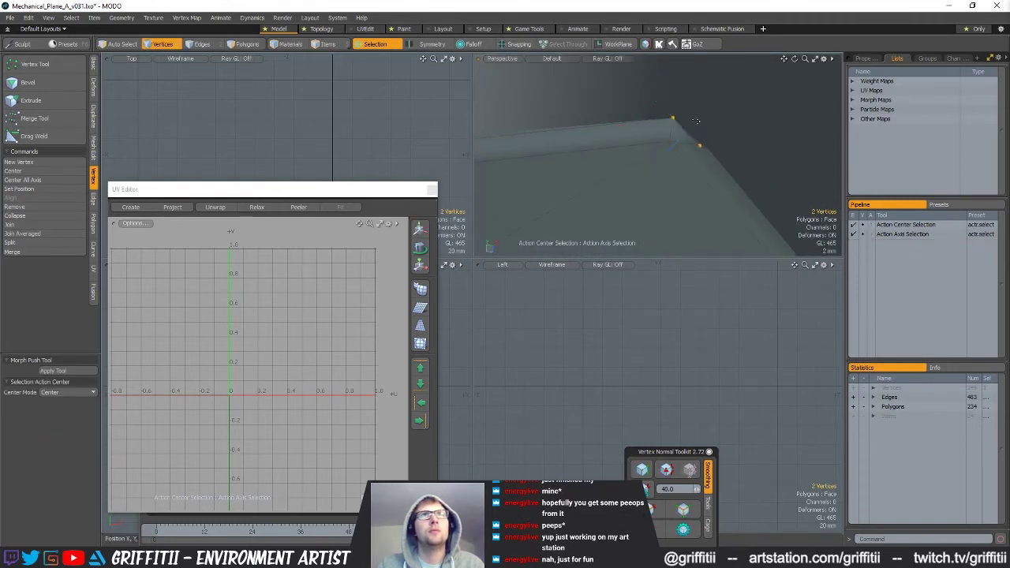
key("y")
left_click_drag(703, 99, 588, 133, "alt")
key("space")
Move the single vertex at the step's corner about -700 um in X and -300 um in Z.
key("3")
key("space")
key("space")
key("space")
key("space")
left_click(571, 142)
key("w")
left_click_drag(572, 135, 572, 131)
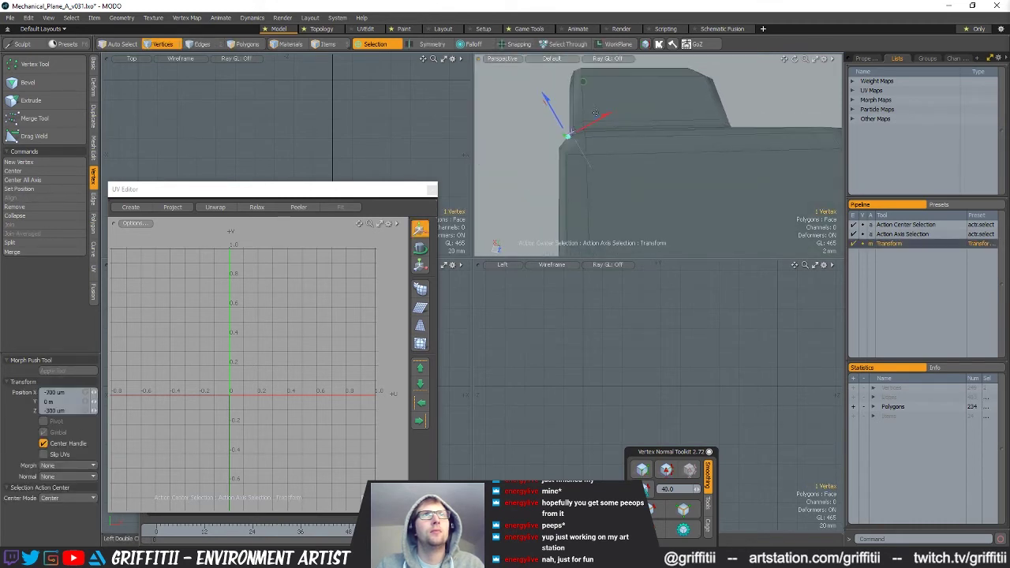
key("space")
Select the short edge at the strut's inner corner and adjust it with the Transform tool.
key("space")
key("space")
left_click_drag(649, 123, 617, 188, "alt")
key("2")
left_click(568, 150)
left_click_drag(597, 158, 644, 82, "alt")
key("space")
key("space")
left_click(642, 81)
key("y")
left_click_drag(631, 116, 643, 103, "alt")
left_click_drag(701, 122, 679, 183, "alt")
key("space")
key("space")
key("space")
key("2")
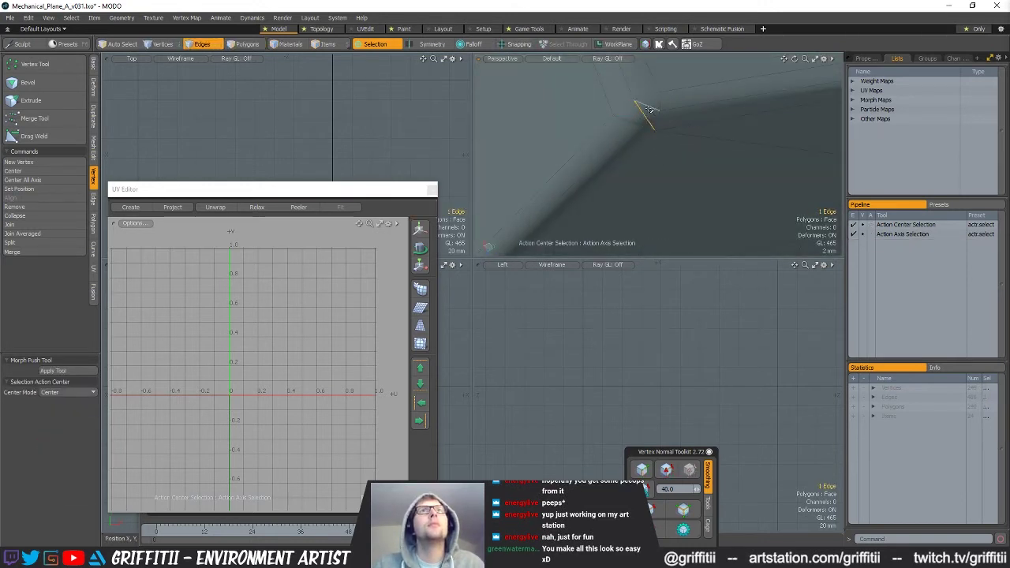
Cut a small connecting edge across the beveled corner beside the opening with Edge Slice.
left_click_drag(706, 141, 656, 152, "ctrl+alt")
key("3")
left_click(570, 214)
key("shift+a")
left_click_drag(600, 231, 676, 193, "alt")
key("1")
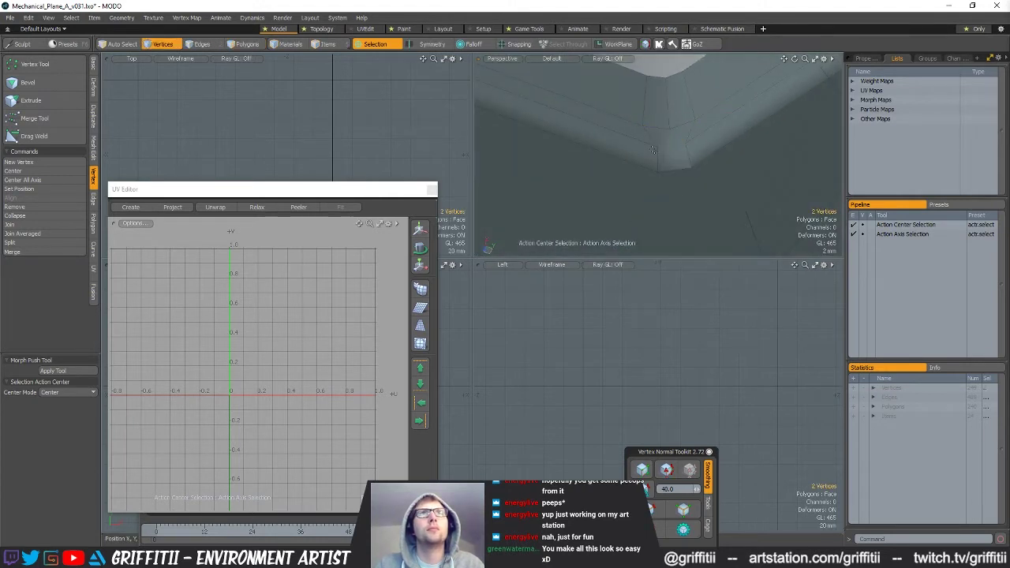
key("alt+c")
key("space")
key("space")
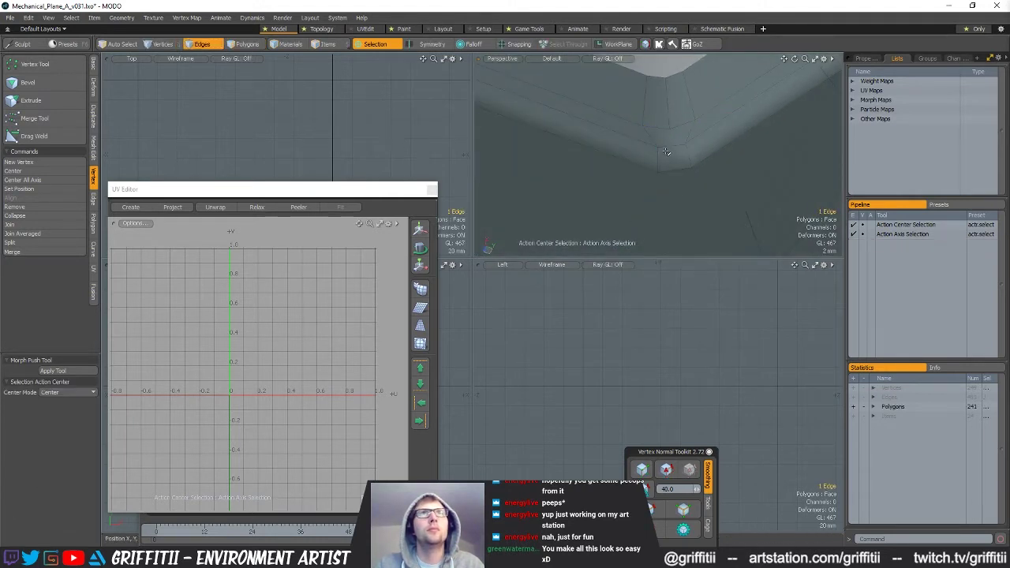
key("space")
Bring the two close vertices at the beveled corner together with scaling and snapping, and merge them.
left_click(678, 161)
key("r")
mouse_move(679, 161)
left_mouse_down("alt")
mouse_move(646, 168)
mouse_move(695, 142)
mouse_move(687, 148)
left_mouse_up("alt")
key("space")
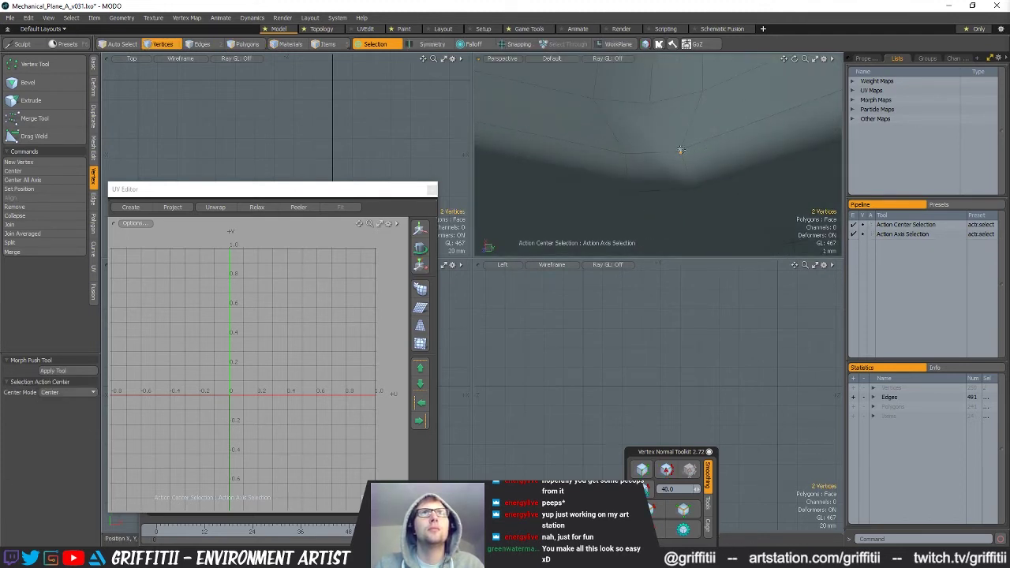
key("w")
key("x")
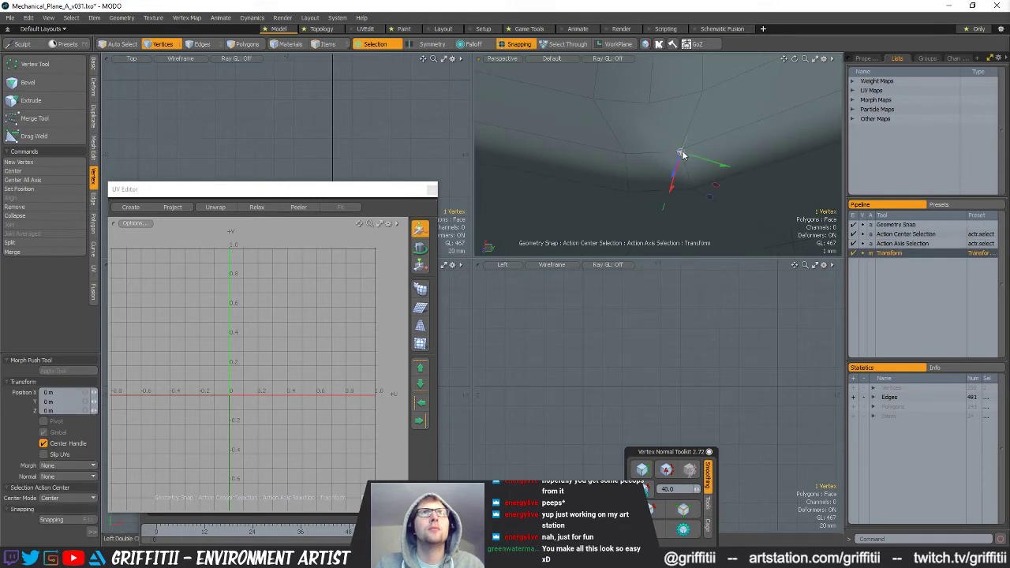
key("q")
left_click(681, 152, "shift")
left_click(40, 119)
key("q")
Turn snapping off and scale the small bevel polygon at the corner to 172% in X.
key("space")
key("space")
left_click_drag(659, 178, 683, 133, "alt")
left_click(664, 176)
key("x")
key("r")
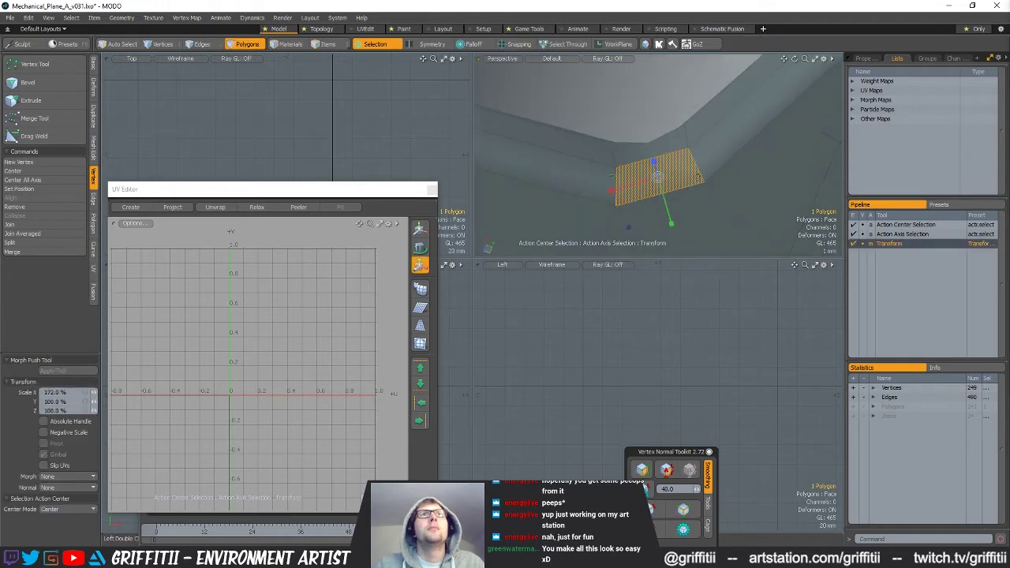
Rotate and reposition the widened bevel polygon so it lines up with the adjoining bevel strips.
key("e")
key("w")
key("q")
left_click_drag(622, 198, 615, 226, "alt")
key("w")
key("q")
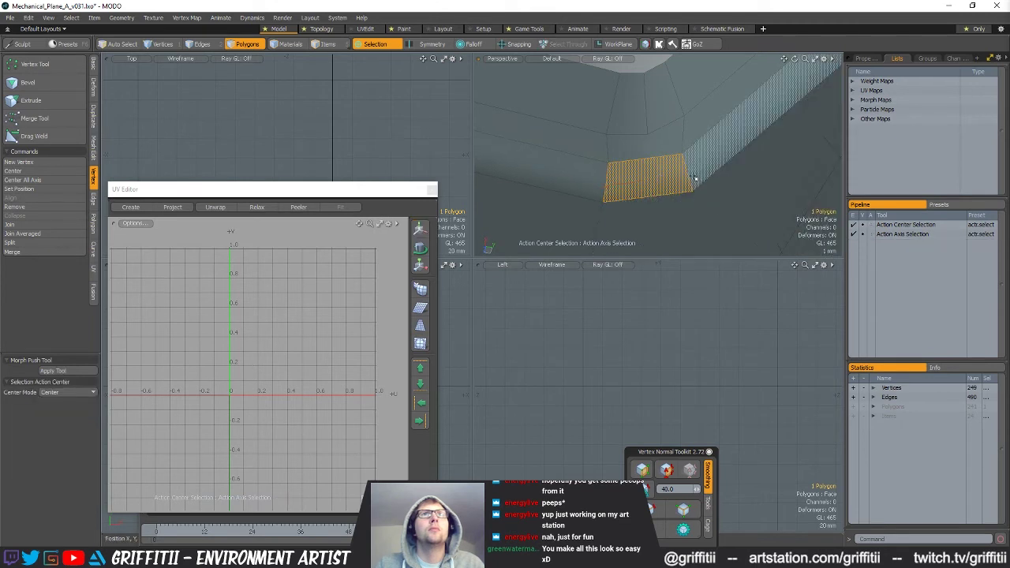
Move the short end edge of the widened bevel polygon at the corner into better alignment.
key("2")
left_click(690, 175)
key("w")
key("q")
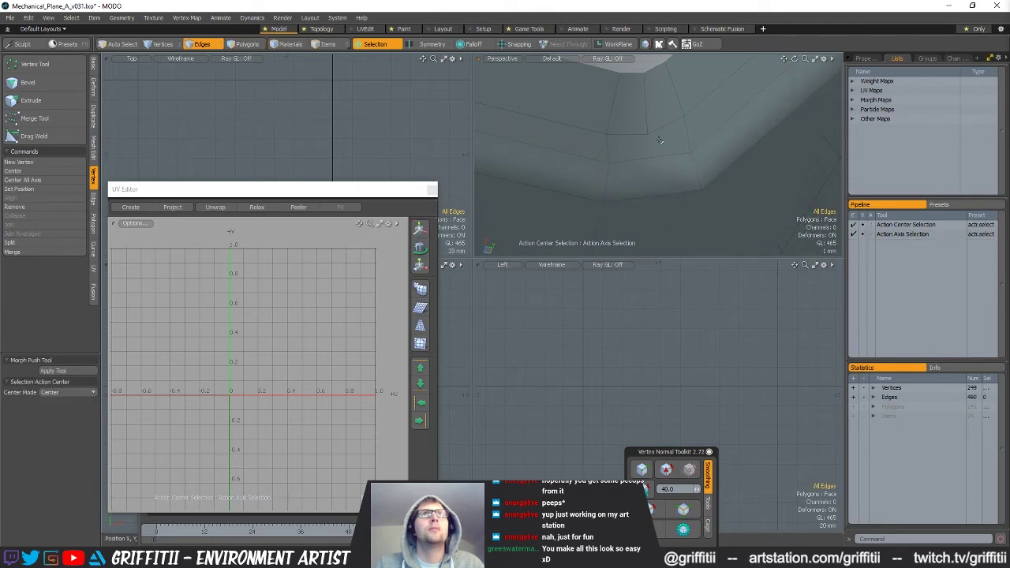
Cut across the middle of the corner's bevel strips with Edge Slice, at about 48.5% along the edges.
key("alt+c")
left_click(650, 156)
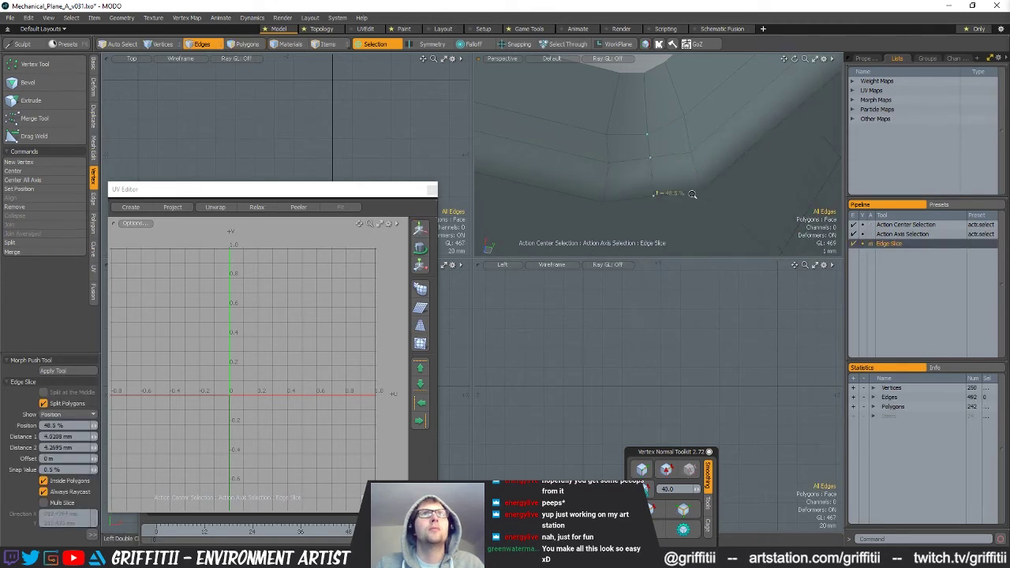
left_click_drag(688, 192, 606, 230, "alt")
left_click(674, 119)
key("q")
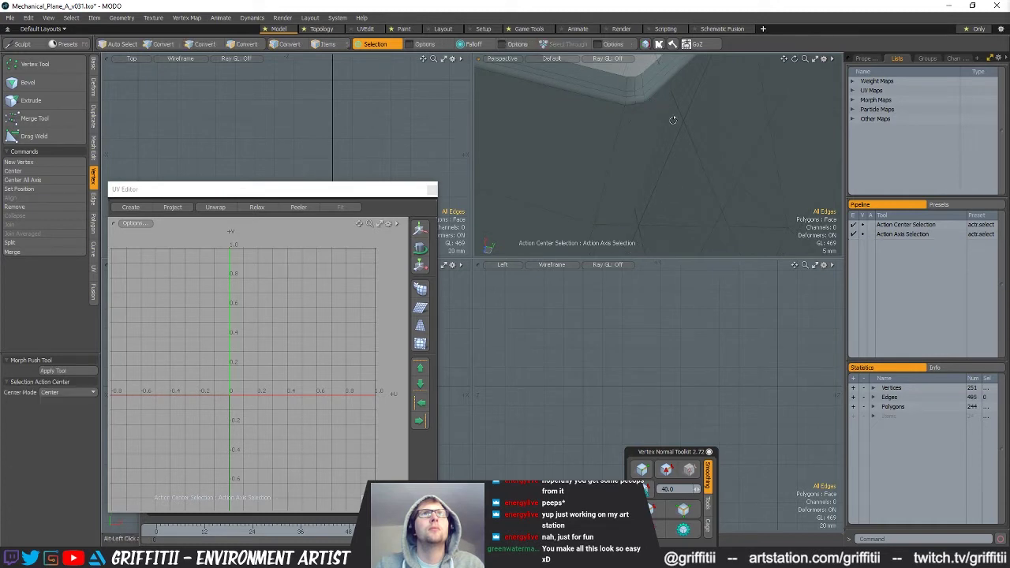
Select the short edge at the opening's beveled corner and move it 400 µm in Y.
key("3")
key("2")
left_click_drag(644, 104, 636, 96)
key("shift+a")
mouse_move(711, 170)
left_mouse_down("alt")
mouse_move(739, 185)
mouse_move(711, 168)
left_mouse_up("alt")
mouse_move(710, 168)
left_mouse_down("ctrl+alt")
mouse_move(682, 155)
mouse_move(703, 185)
left_mouse_up("ctrl+alt")
left_click(686, 150)
key("w")
left_click_drag(689, 150, 607, 152, "ctrl+alt")
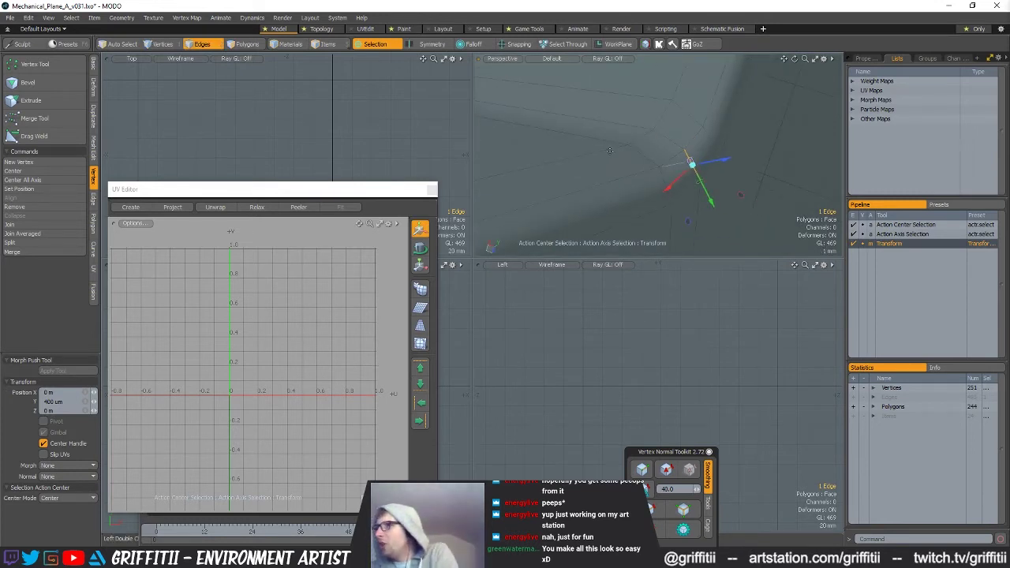
left_click_drag(636, 154, 671, 153, "alt")
key("space")
Select the small bevel polygon beside the corner edge and adjust its scale.
left_click(612, 160)
key("c")
left_click(632, 143)
key("3")
left_click(642, 167)
left_click_drag(644, 168, 726, 199, "alt")
key("r")
key("space")
Slice through the opposite corner's bevel strips with Edge Slice, placing the last cut point at 56%.
key("1")
key("c")
left_click(657, 152)
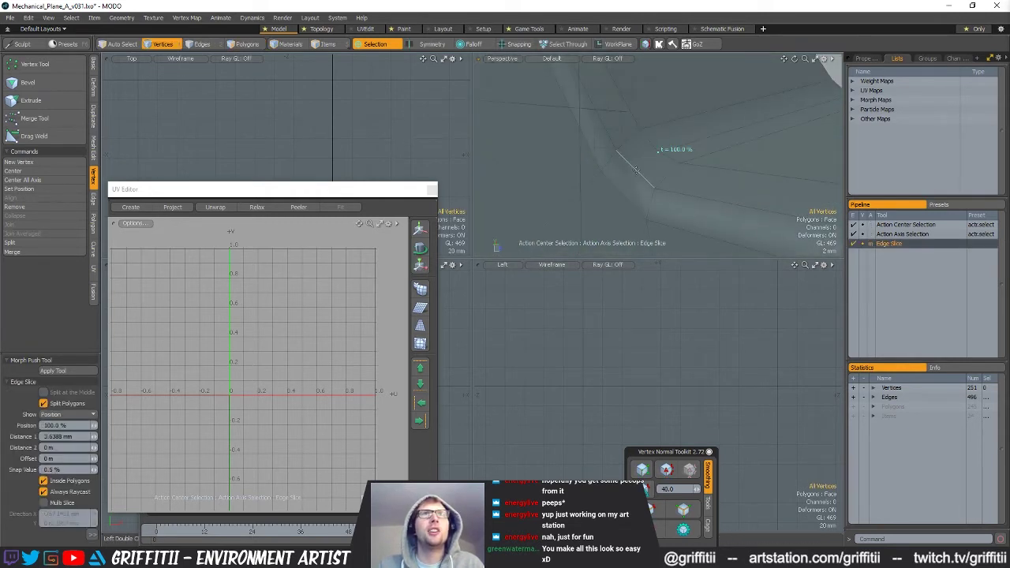
mouse_move(702, 198)
left_mouse_down("ctrl+alt")
mouse_move(680, 186)
mouse_move(710, 155)
mouse_move(700, 180)
mouse_move(713, 207)
left_mouse_up("ctrl+alt")
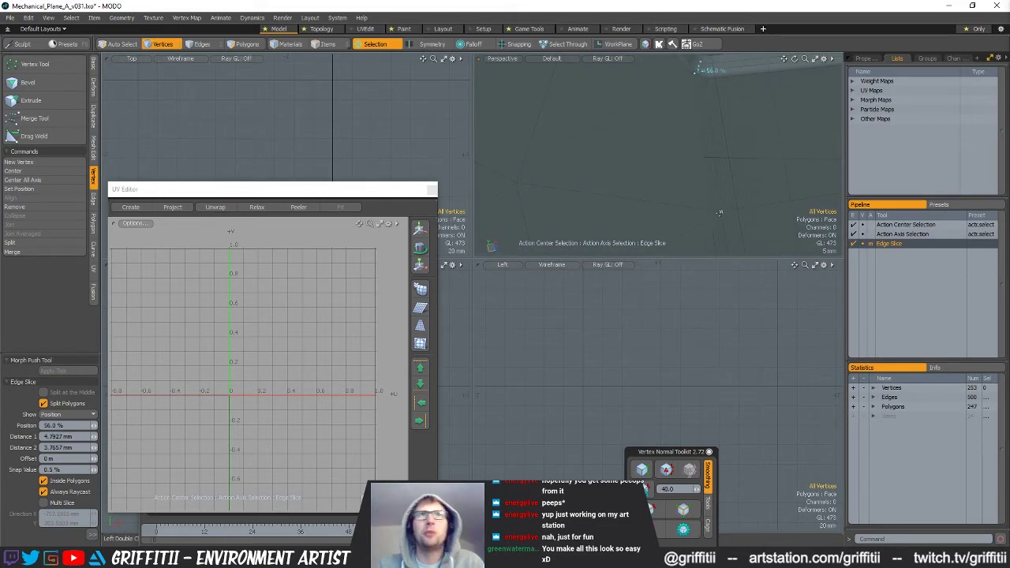
Isolate the tiny corner polygon in the view and reposition its adjoining edge with the move transform.
key("space")
key("space")
key("space")
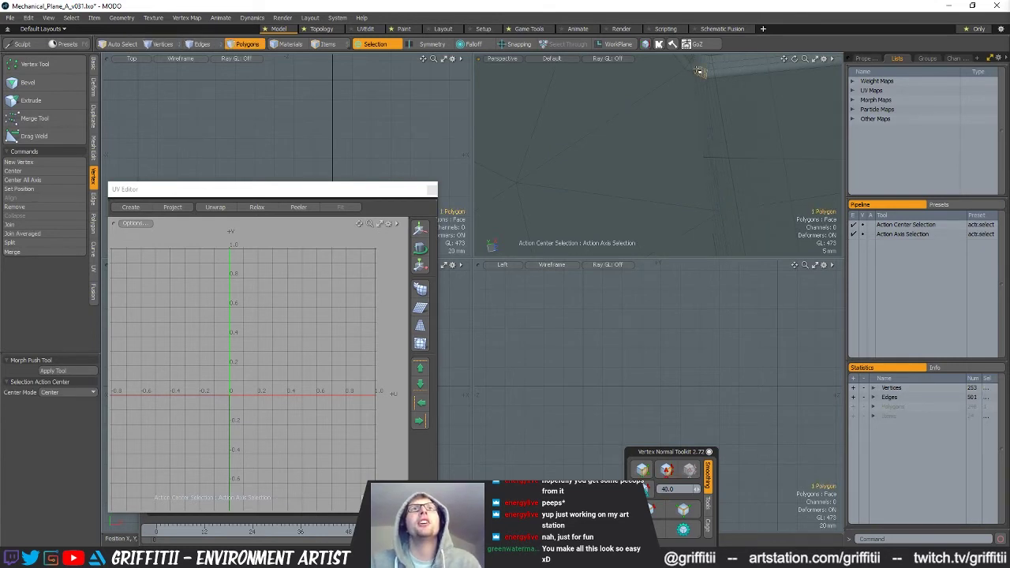
key("shift+a")
key("space")
key("space")
left_click_drag(696, 79, 679, 120, "alt")
key("w")
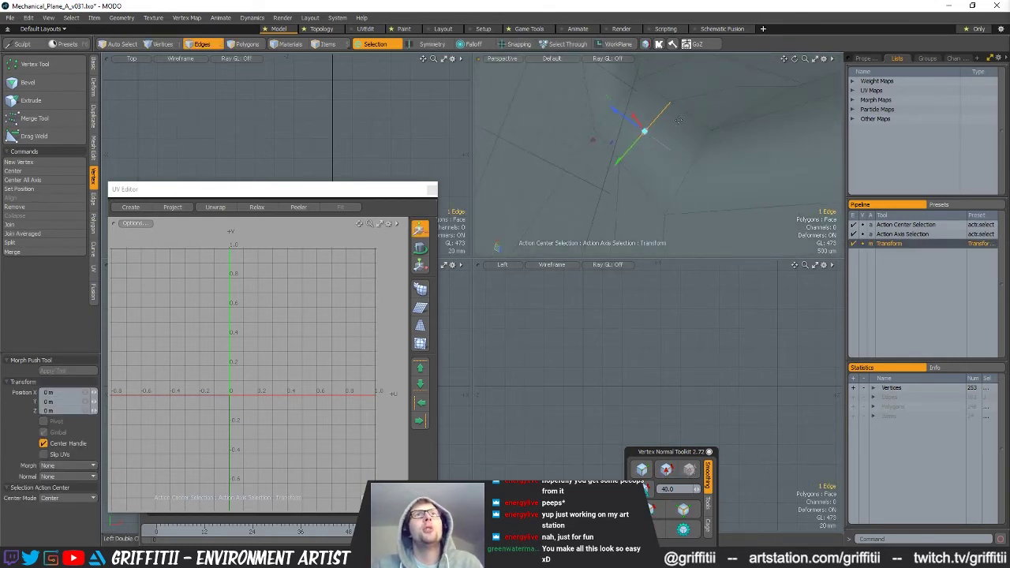
key("space")
Select the closely spaced vertices across the bevel at the strut corner and scale and move them together.
scroll(634, 150, "down", 5)
left_click_drag(679, 192, 698, 150, "alt")
left_click(648, 223)
scroll(705, 169, "down", 3)
scroll(705, 169, "up", 3)
scroll(645, 126, "down", 3)
scroll(611, 144, "up", 3)
key("1")
key("r")
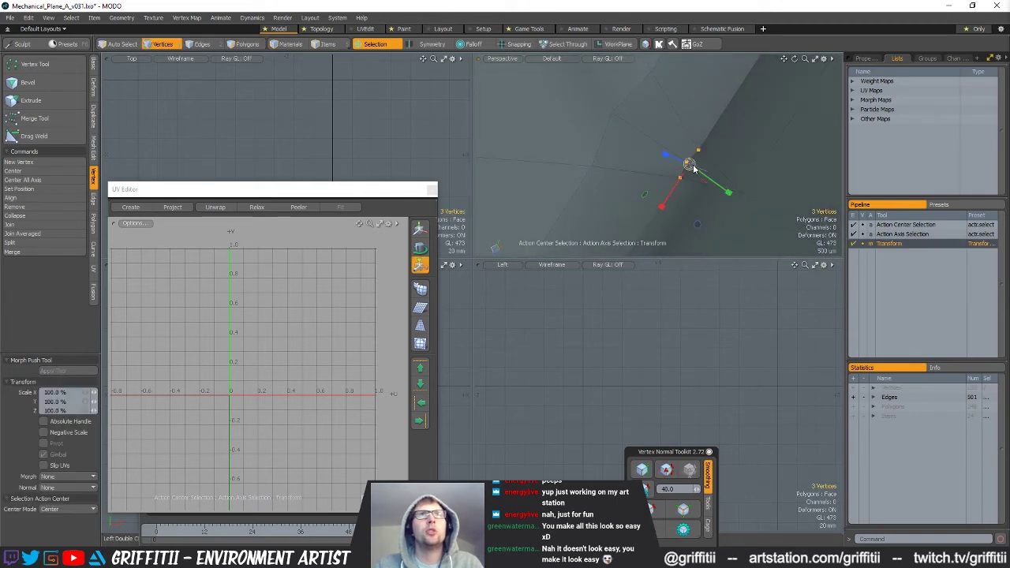
left_click(598, 172, "shift")
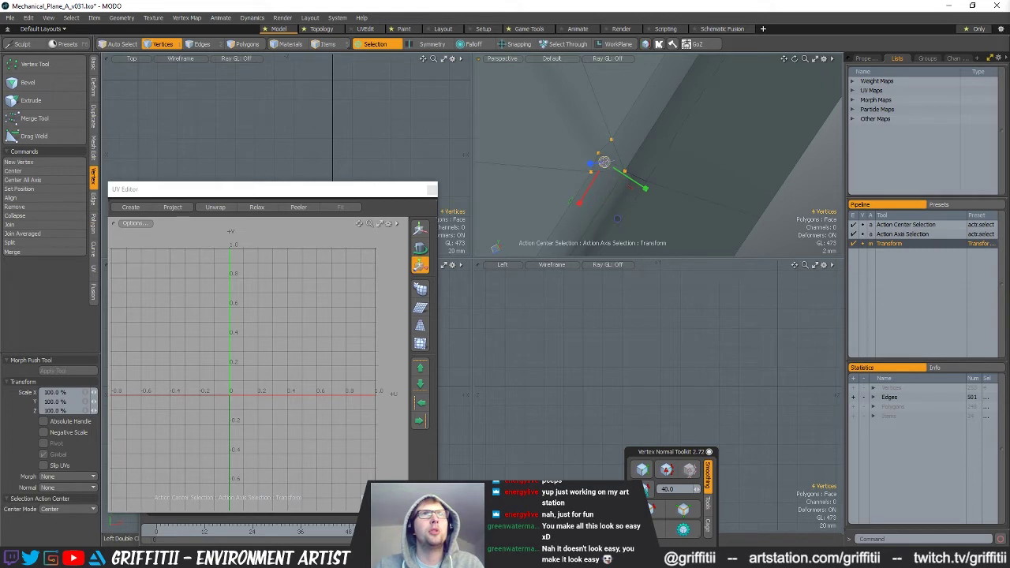
key("space")
key("space")
key("space")
key("space")
key("w")
key("space")
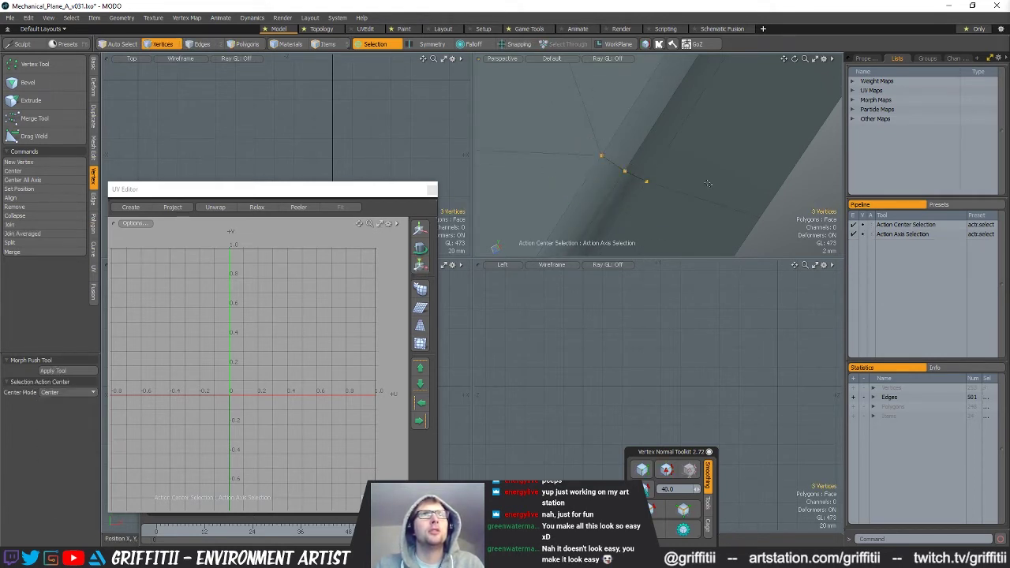
Lasso the gathered bevel vertices and weld them with the Merge Tool at a distance of 1 mm.
mouse_move(727, 206)
left_mouse_down("alt")
mouse_move(664, 200)
mouse_move(670, 183)
left_mouse_up("alt")
right_click_drag(719, 112, 610, 168, "ctrl")
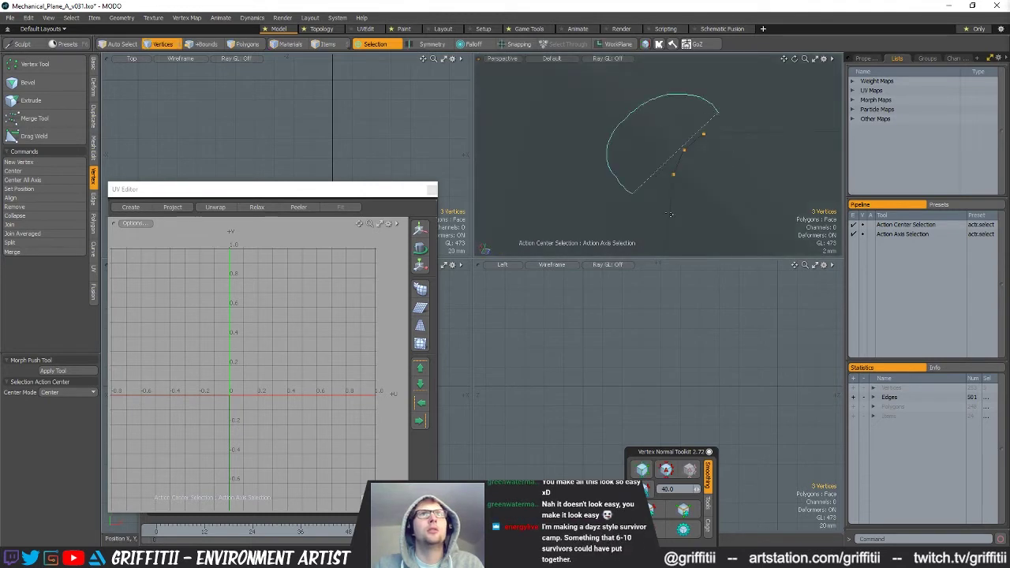
left_click(34, 117)
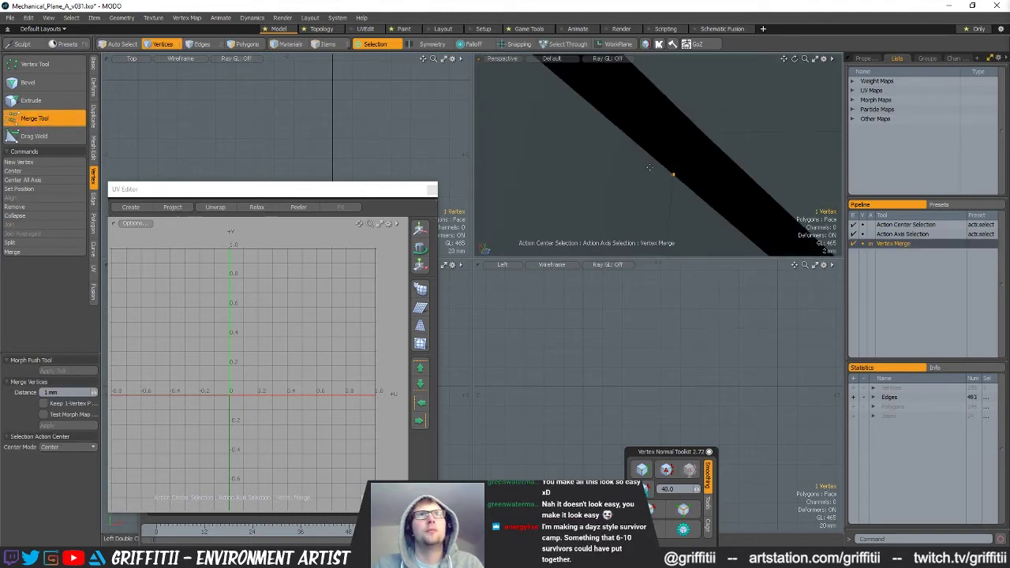
key("space")
Bring the remaining vertices at the bevel ends together, select both groups and weld them with the Merge Tool.
left_click_drag(679, 158, 642, 158, "alt")
key("y")
key("space")
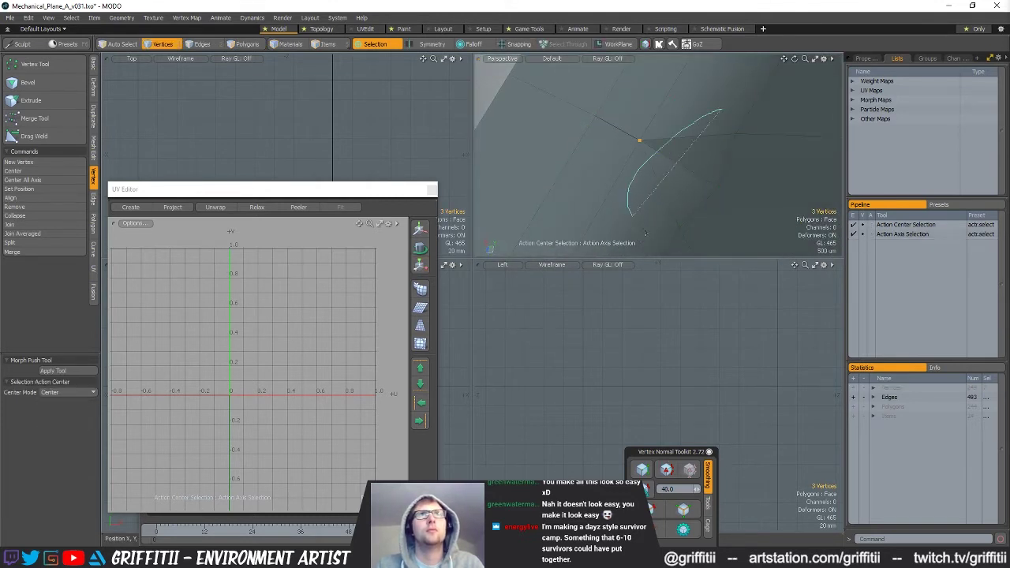
key("y")
key("space")
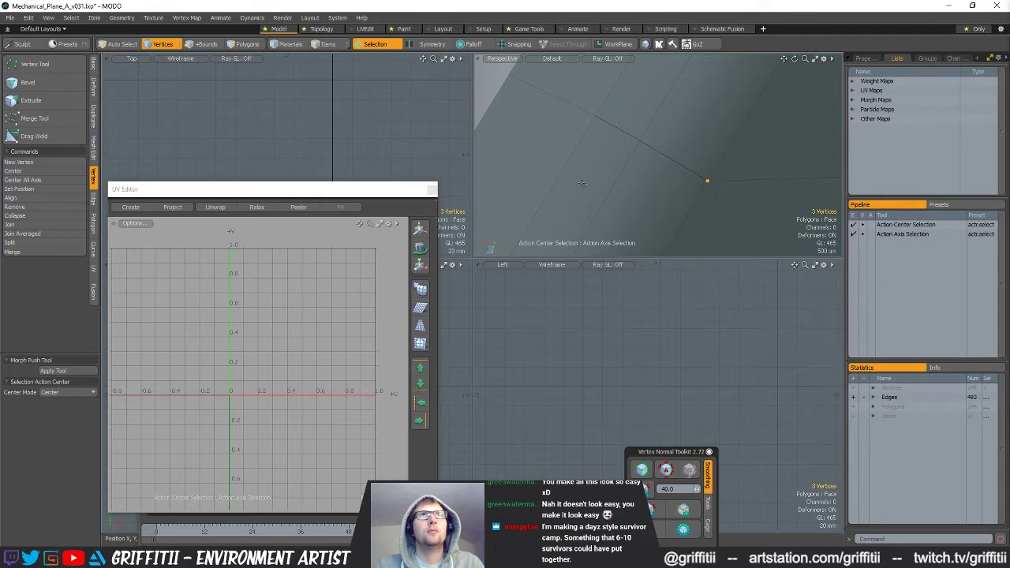
right_click_drag(622, 122, 623, 126, "shift")
left_click_drag(623, 126, 474, 135, "alt")
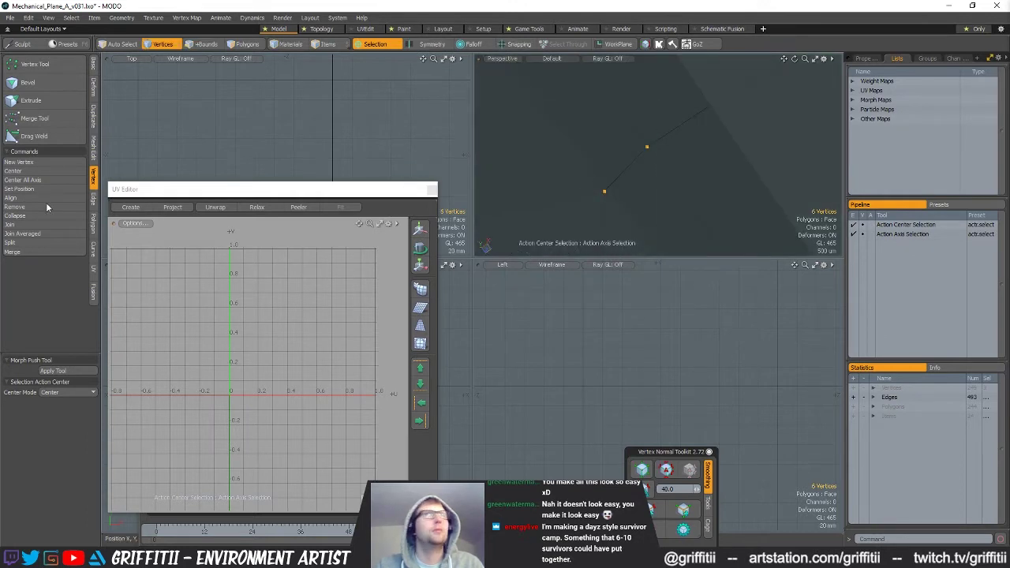
left_click(35, 117)
Check the strut with subdivision smoothing switched on, switch it off again and save the scene.
left_click_drag(588, 162, 583, 183, "alt")
key("Tab")
scroll(655, 169, "down", 8)
left_click_drag(734, 162, 667, 166, "alt")
scroll(754, 142, "up", 6)
key("Tab")
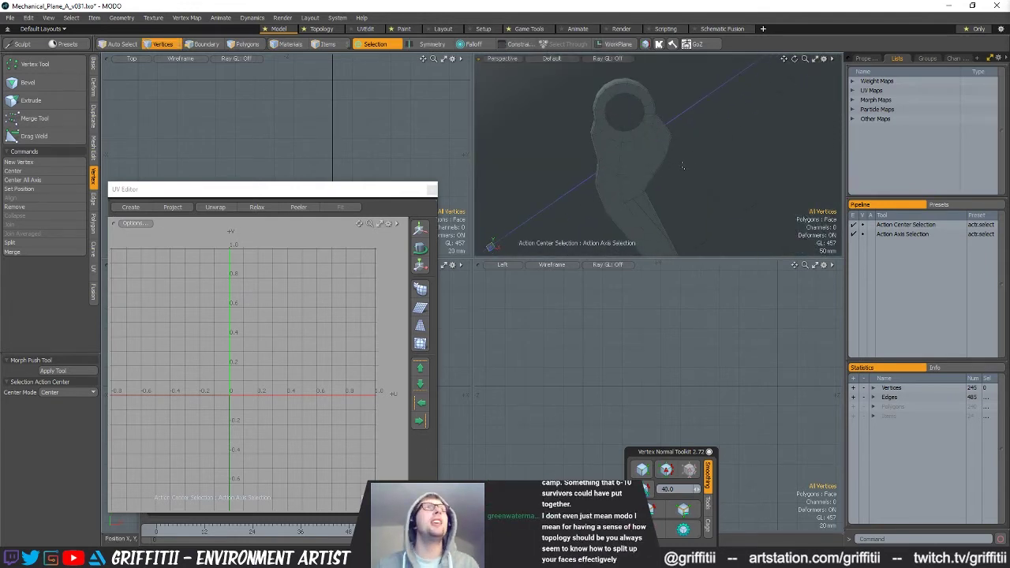
key("ctrl+s")
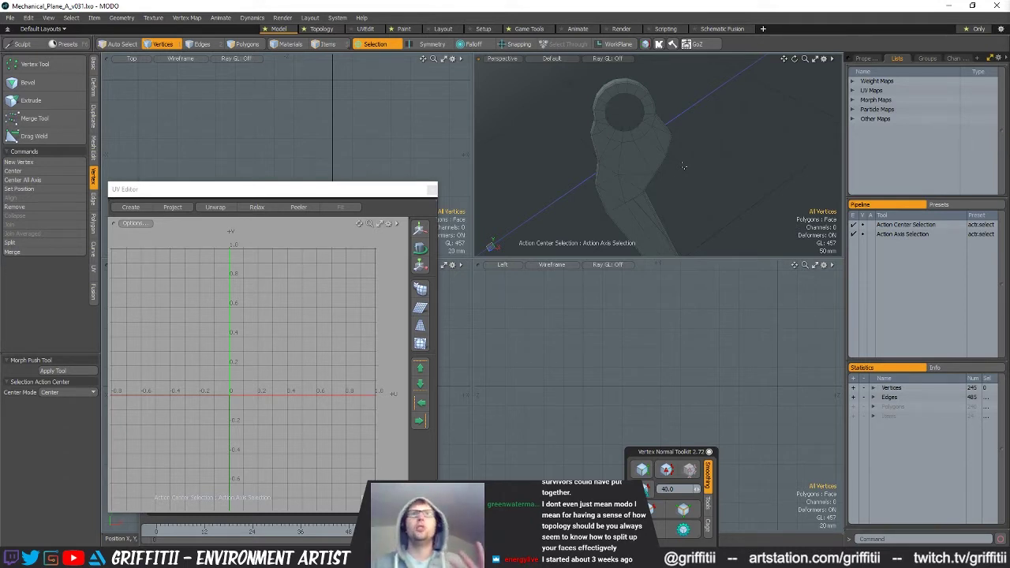
Unhide the landing gear, select its cylindrical pins, shaft and round hub parts, and hide everything else.
left_click_drag(668, 185, 661, 188, "alt")
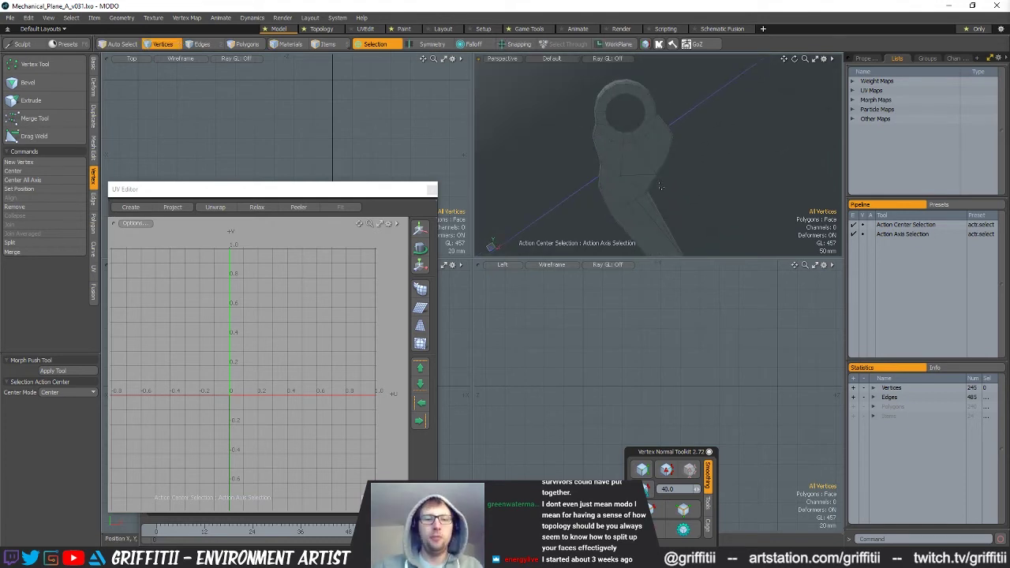
key("u")
left_click_drag(613, 161, 711, 188, "alt")
key("space")
key("space")
left_click(706, 170, "shift")
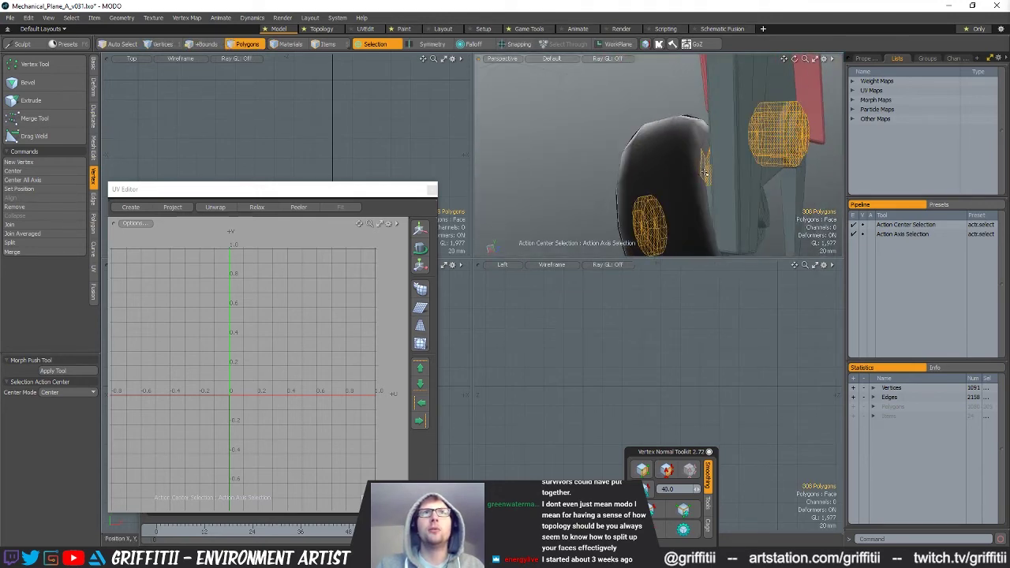
double_click(708, 188)
double_click(782, 137, "shift")
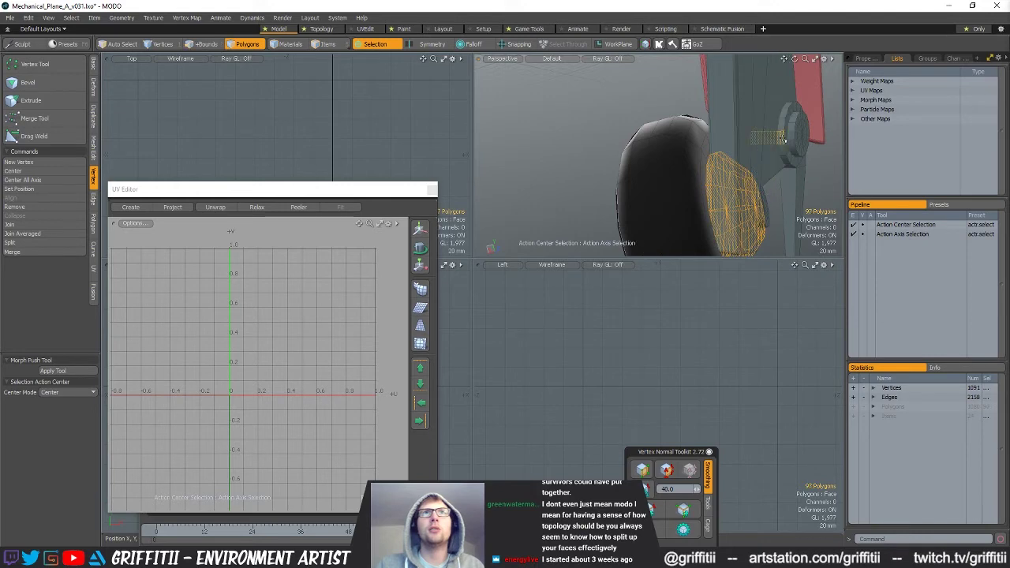
double_click(799, 134, "shift")
double_click(766, 218, "shift")
left_click_drag(766, 219, 696, 199, "alt")
double_click(623, 215, "shift")
key("shift+h")
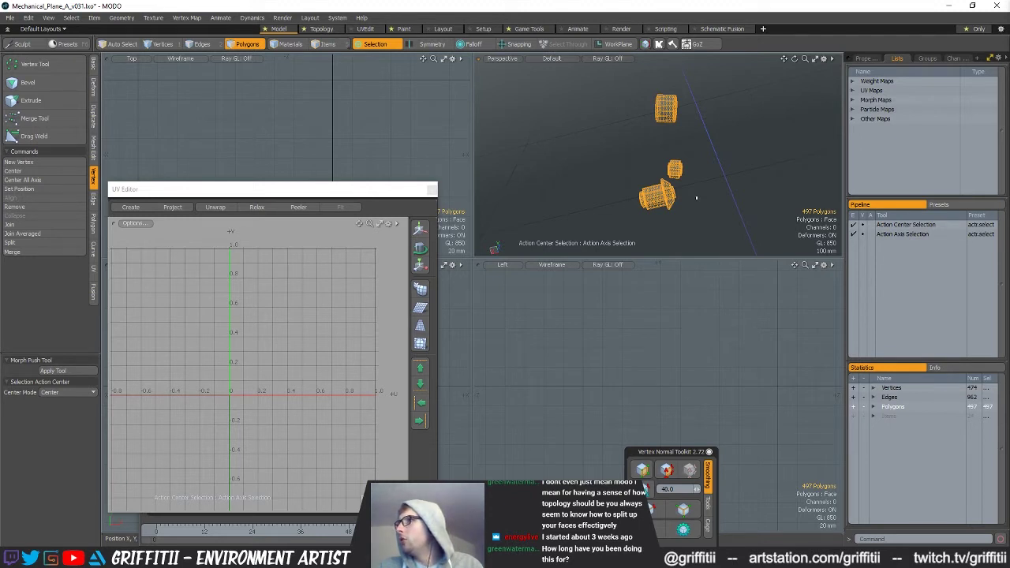
Add two loop slices around the large cylinder's side, one near each end, with the far slice at 95%.
left_click_drag(652, 186, 657, 208)
key("shift+a")
scroll(687, 176, "up", 3)
mouse_move(687, 176)
left_mouse_down("alt")
mouse_move(670, 187)
mouse_move(697, 174)
mouse_move(632, 190)
mouse_move(671, 165)
left_mouse_up("alt")
key("alt+c")
scroll(671, 166, "down", 1)
left_click(671, 166)
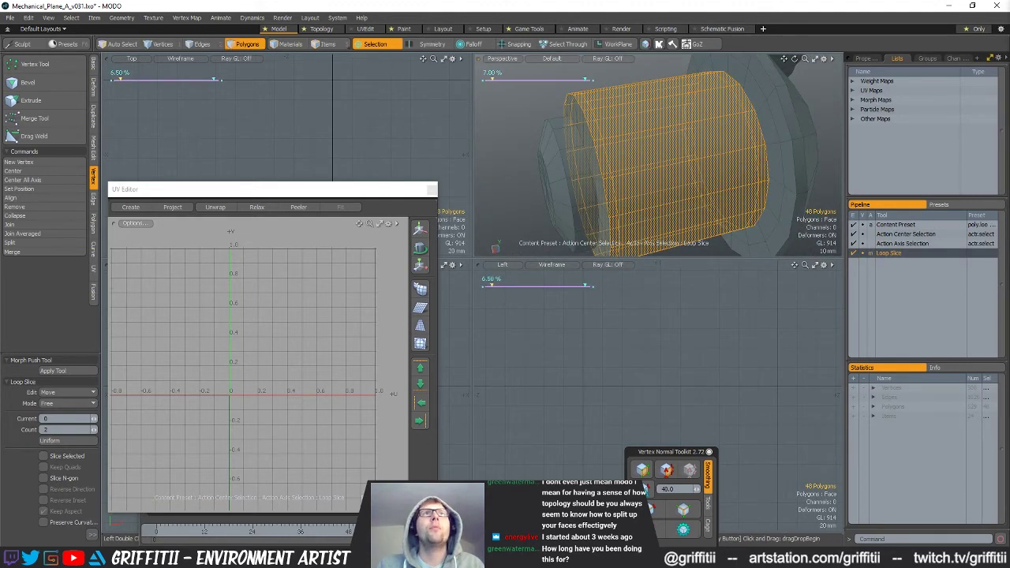
left_click_drag(492, 79, 491, 79)
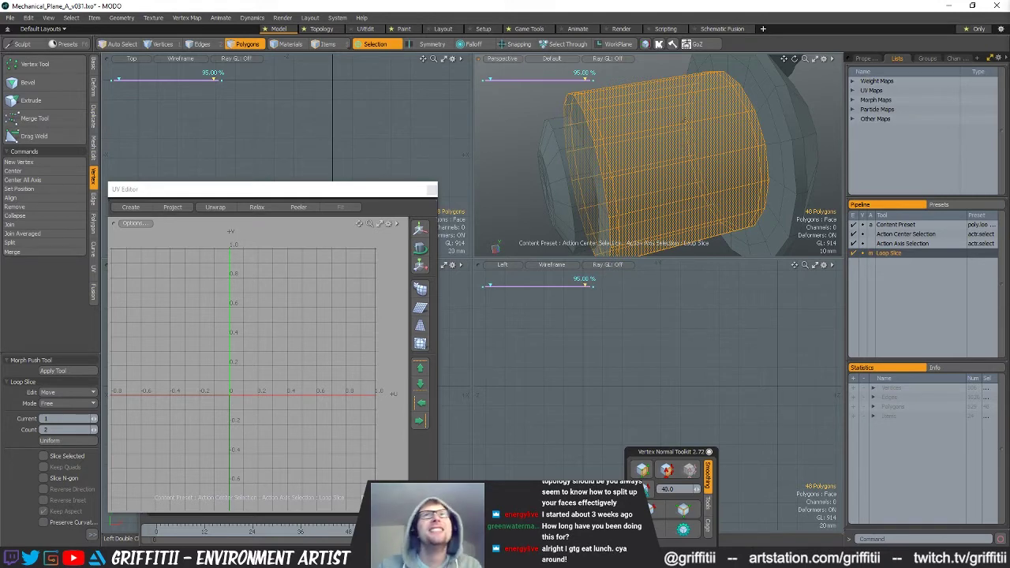
Select the narrow polygon ring at the cylinder's end and add two loop slices near its edges, the first at 10%.
mouse_move(646, 147)
left_mouse_down("alt")
mouse_move(695, 148)
mouse_move(660, 153)
left_mouse_up("alt")
key("space")
mouse_move(578, 147)
left_mouse_down()
mouse_move(588, 177)
mouse_move(620, 154)
left_mouse_up()
key("l")
key("alt+c")
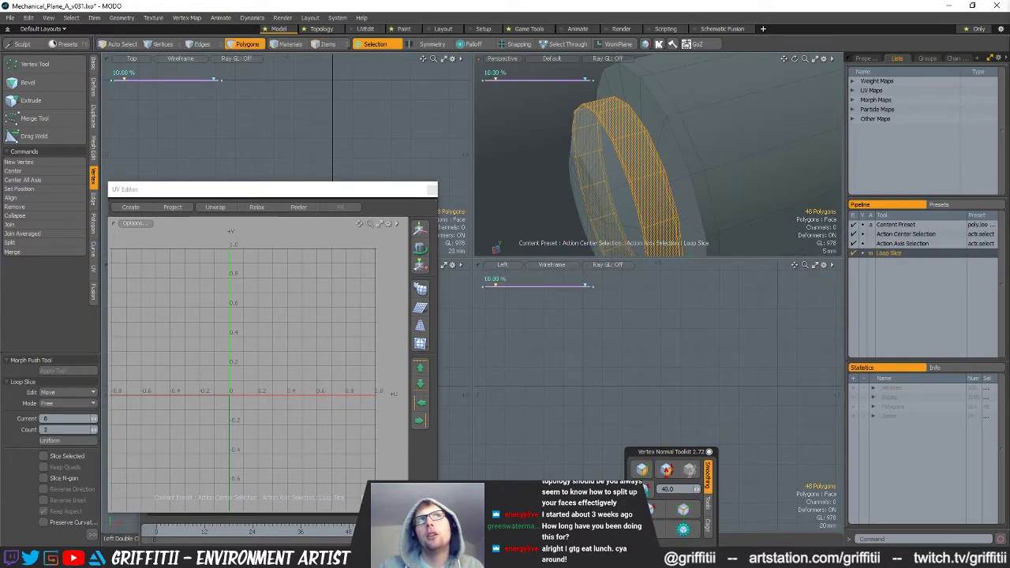
left_click_drag(585, 78, 579, 79)
left_click_drag(647, 150, 719, 148, "alt")
key("space")
Add two loop slices near the ends of the long inner shaft, the far one at about 98%.
key("alt+c")
key("space")
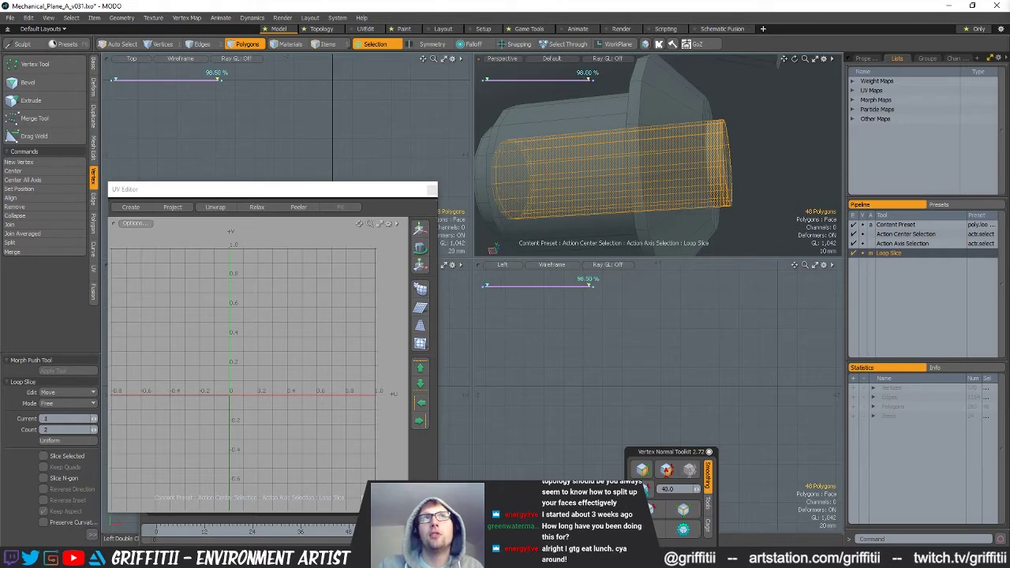
left_click_drag(605, 98, 720, 200, "alt")
key("q")
Add two loop slices to the flat ring on the cylinder's end face, at 10% and 90%.
left_click_drag(636, 206, 577, 161, "ctrl+alt")
key("3")
key("alt+c")
scroll(618, 160, "up", 3)
left_click(620, 158)
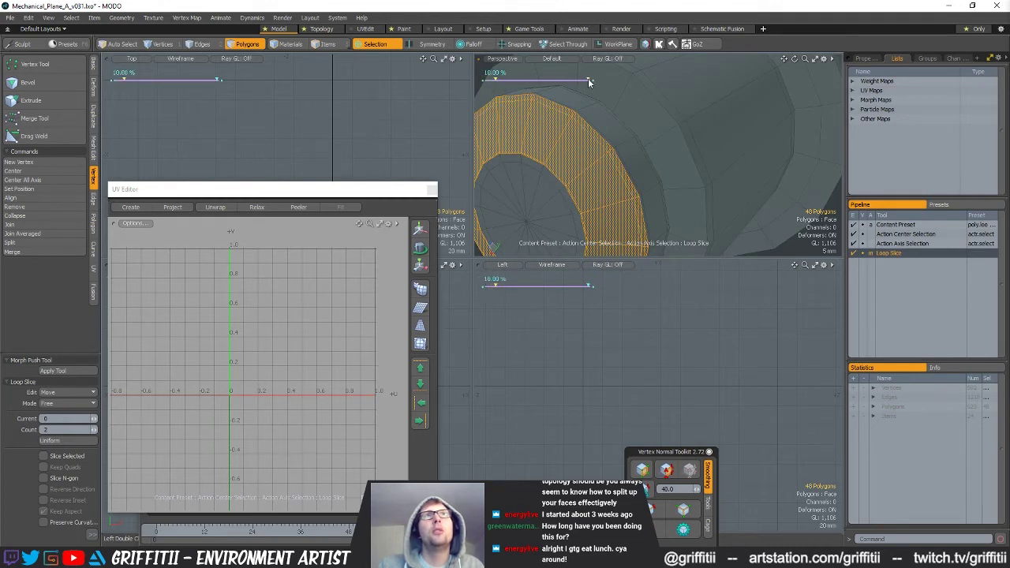
scroll(574, 108, "down", 3)
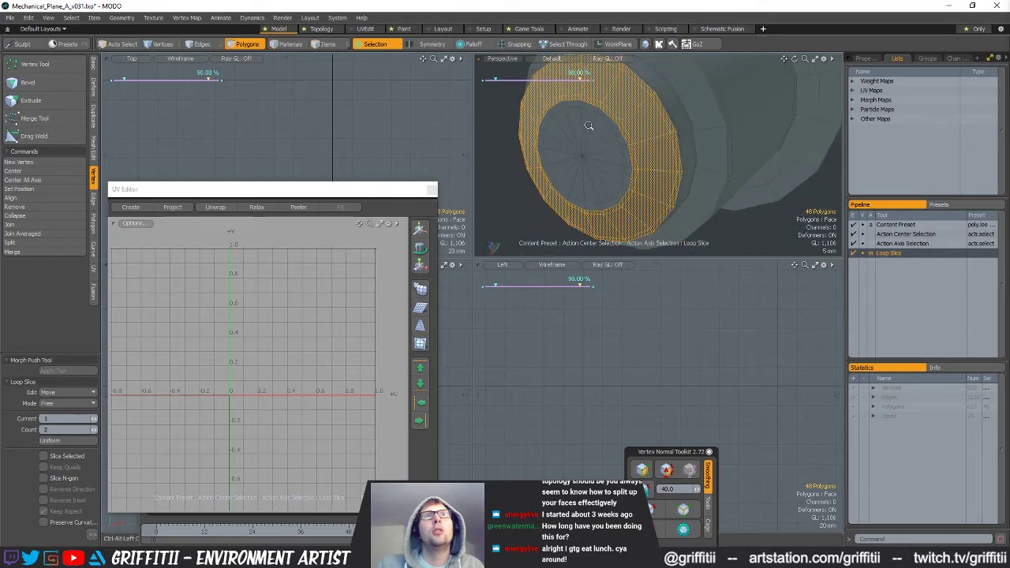
key("space")
Select two adjacent polygons on the disc's narrow edge strip and loop slice the strip with a count of 1.
left_click_drag(574, 108, 633, 154, "alt")
left_click(632, 171)
left_click(626, 154, "shift")
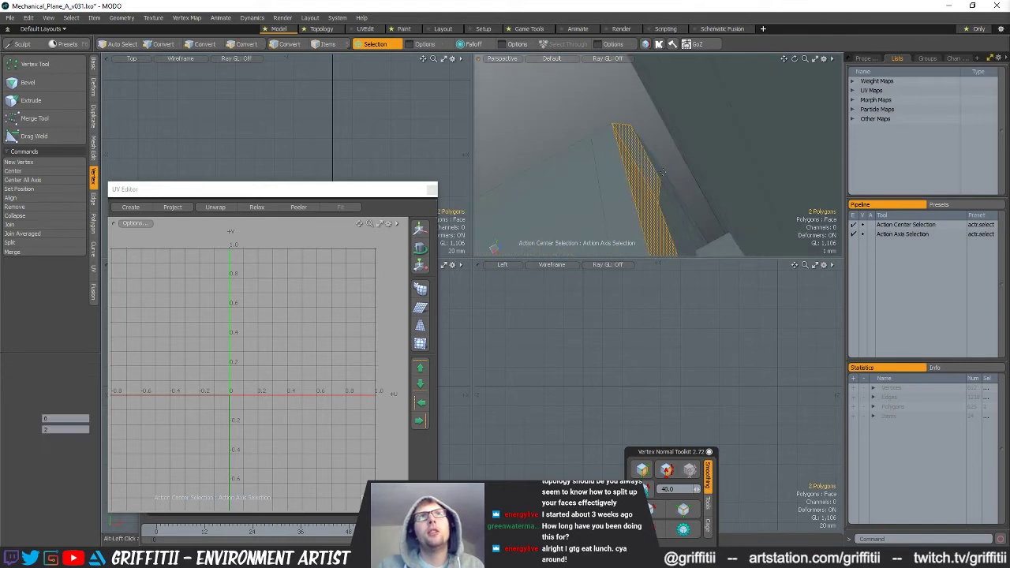
key("alt+c")
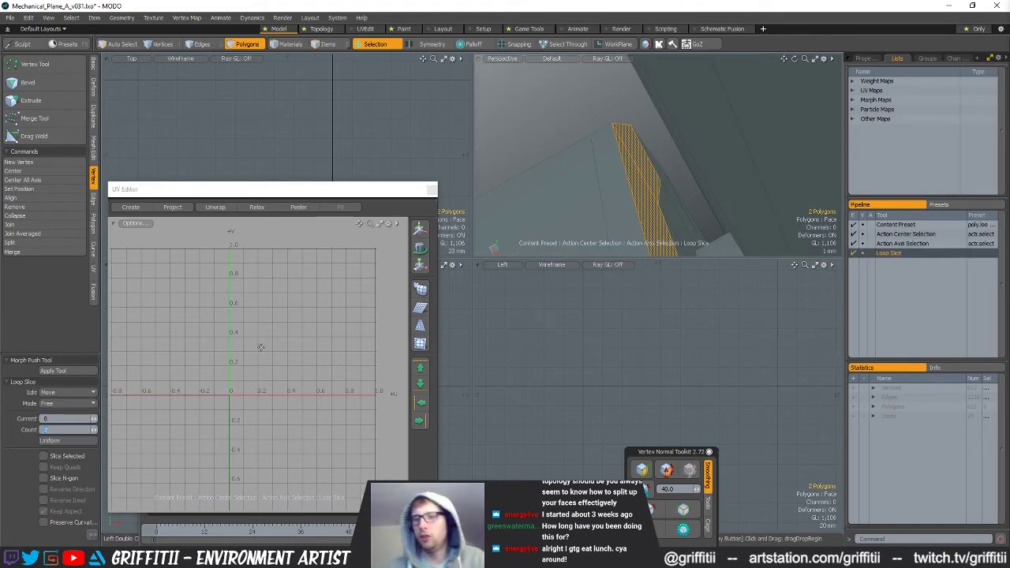
left_click(629, 155)
left_click_drag(628, 155, 624, 155)
left_click_drag(771, 200, 715, 174, "alt")
Add another single loop slice at 10% to the neighbouring ring on the disc.
key("ctrl+z")
key("alt+c")
left_click(697, 158)
scroll(661, 180, "down", 3)
scroll(751, 219, "up", 3)
scroll(729, 185, "up", 3)
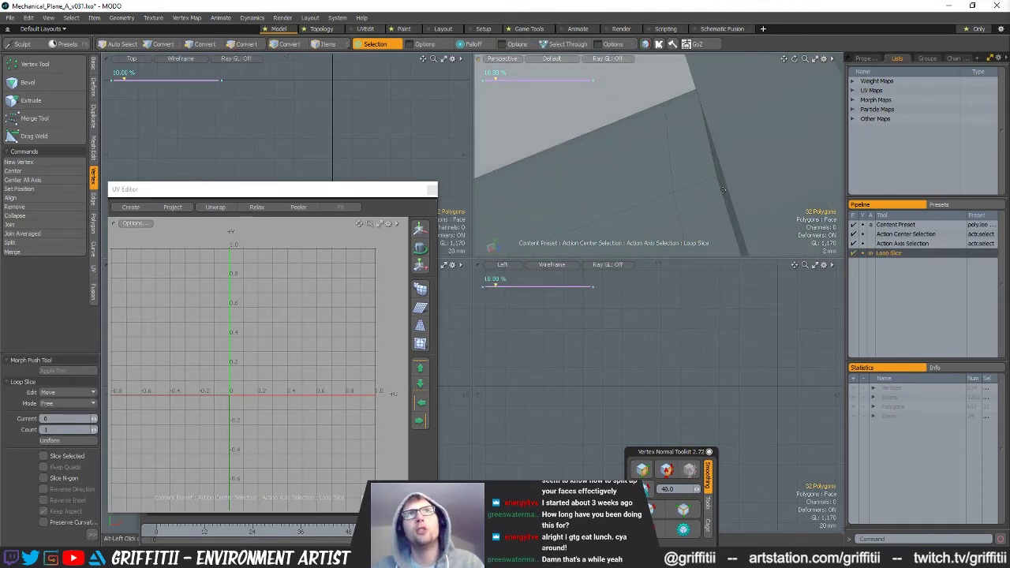
Add one more single loop slice to the adjoining band of the disc and restore the two-polygon selection.
key("ctrl+z")
key("alt+c")
left_click(741, 202)
left_click_drag(740, 202, 725, 166, "alt")
scroll(697, 210, "down", 3)
scroll(733, 168, "up", 3)
key("space")
key("ctrl+z")
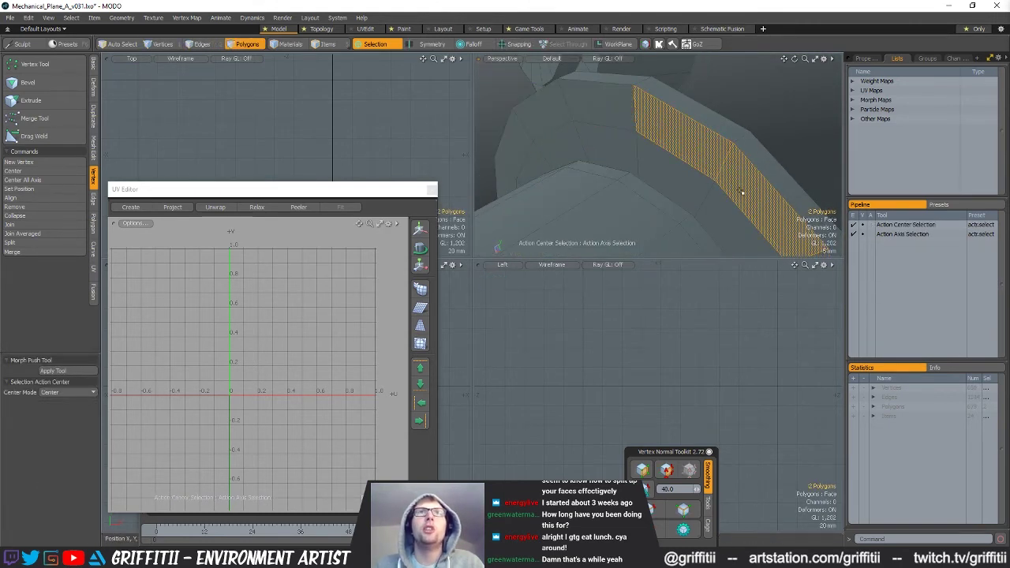
Loop slice the disc's outer rim ring once at 10%.
key("alt+c")
left_click(745, 191)
scroll(743, 190, "down", 5)
left_click_drag(738, 188, 674, 199, "alt")
scroll(673, 200, "up", 5)
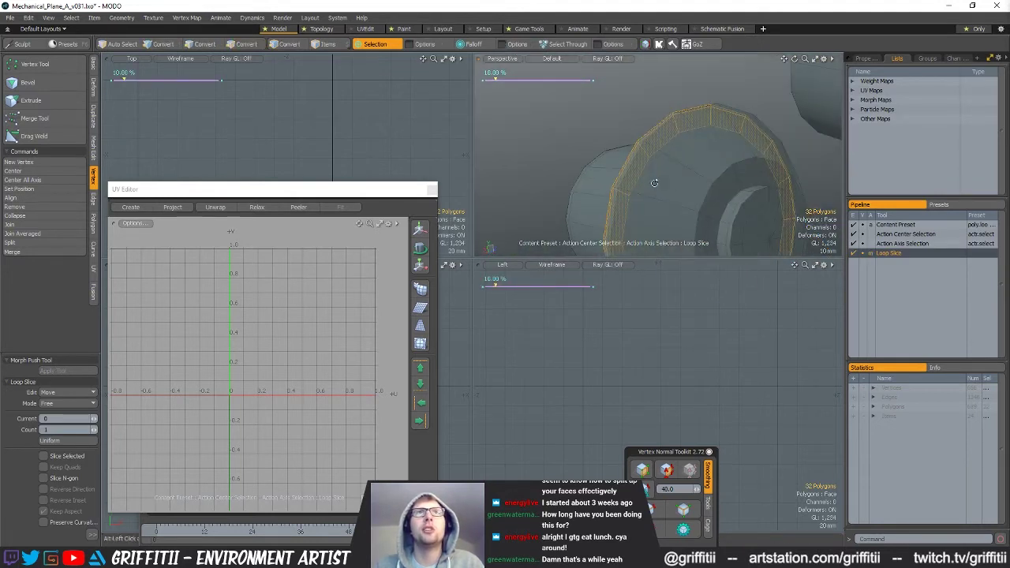
Add a single loop slice at 10% to the inner ring around the disc's central recess.
mouse_move(743, 178)
left_mouse_down("ctrl")
mouse_move(733, 176)
mouse_move(751, 164)
left_mouse_up("ctrl")
key("space")
key("alt+c")
left_click(748, 167)
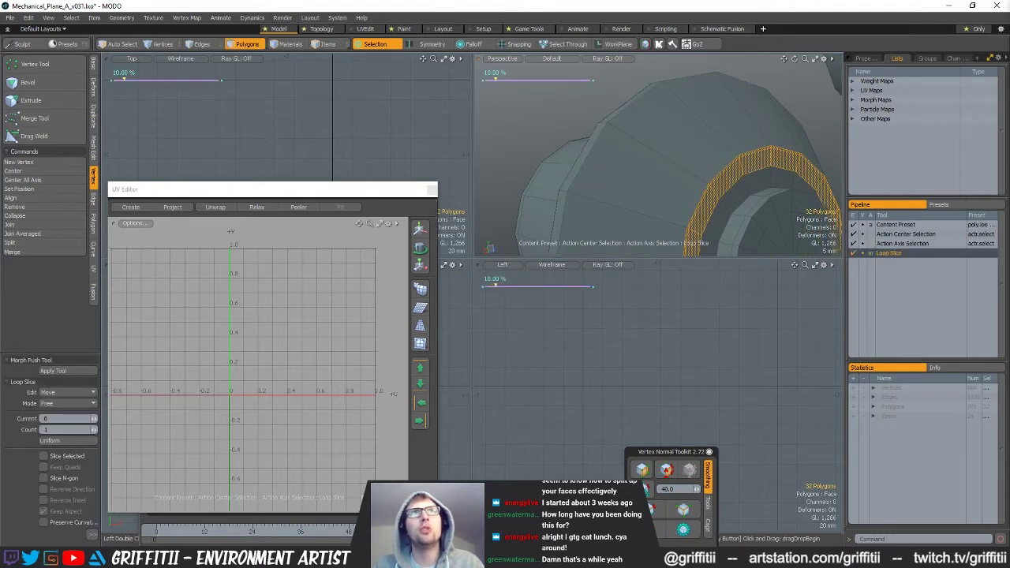
left_click_drag(753, 160, 582, 162, "alt")
scroll(715, 174, "down", 3)
key("space")
Loop slice the disc's sloped face ring twice, with the first slice at 5% and the second at 94.5%.
left_click_drag(582, 162, 564, 213)
left_click_drag(624, 189, 699, 172, "alt")
scroll(655, 176, "up", 3)
key("alt+c")
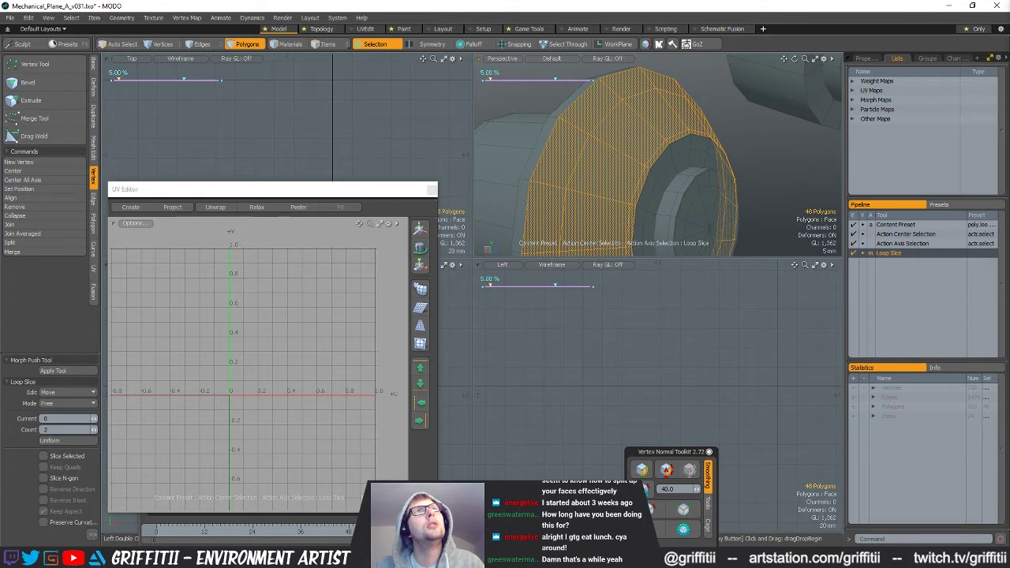
left_click_drag(559, 79, 584, 79)
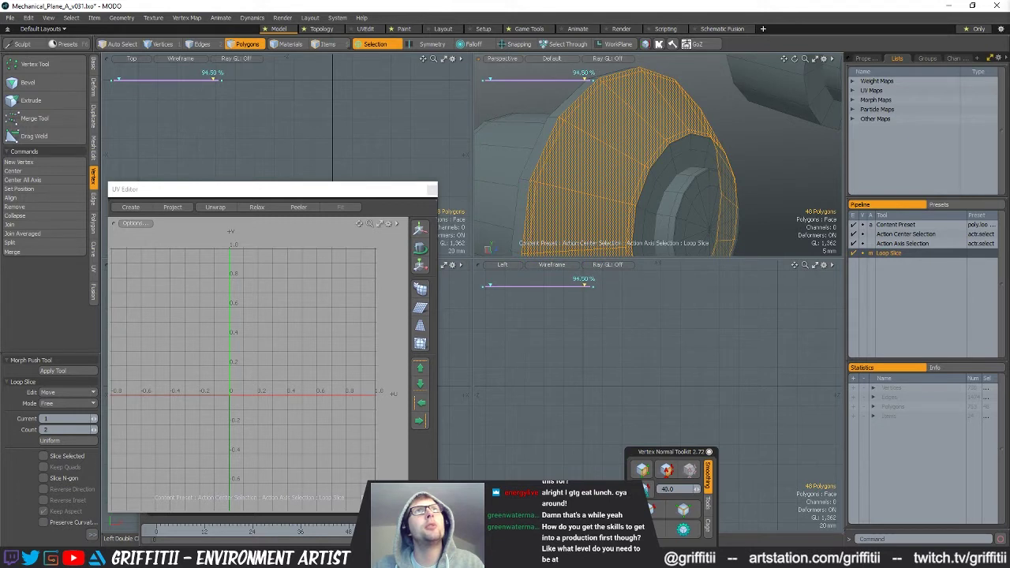
Loop slice the disc's thin outer edge band twice, at 10% and 90%.
left_click_drag(594, 89, 615, 160, "alt")
double_click(615, 160)
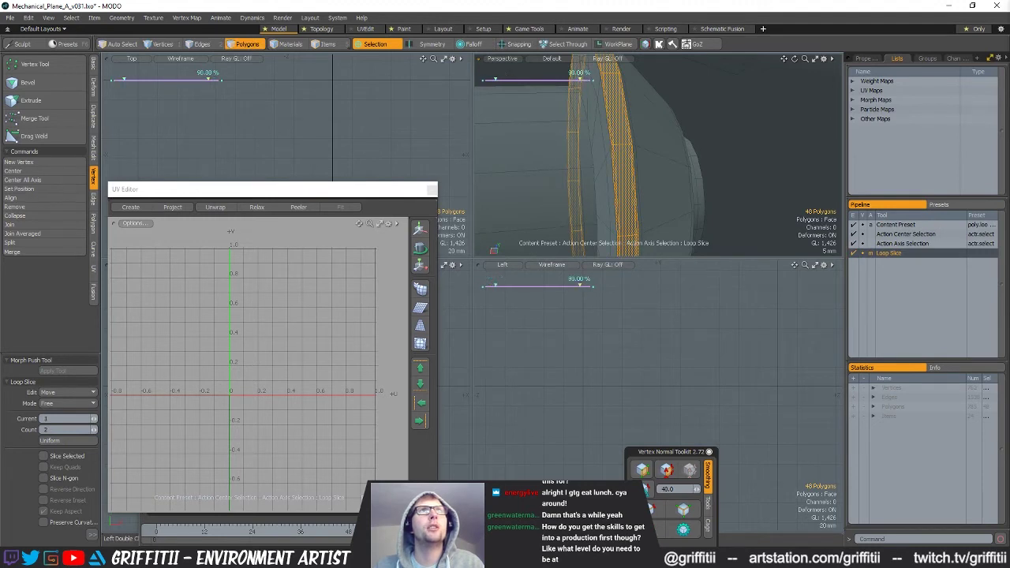
key("space")
Add supporting loop slices to the remaining neighbouring rings around the disc and its hub.
left_click_drag(661, 129, 746, 76, "alt")
mouse_move(622, 75)
left_mouse_down()
mouse_move(583, 95)
mouse_move(674, 140)
mouse_move(651, 167)
mouse_move(672, 163)
mouse_move(532, 169)
left_mouse_up()
key("alt+c")
key("space")
key("alt+c")
key("space")
key("alt+c")
key("space")
key("alt+c")
key("space")
Merge the selected vertices on the pin's end with a distance of 1 mm.
key("1")
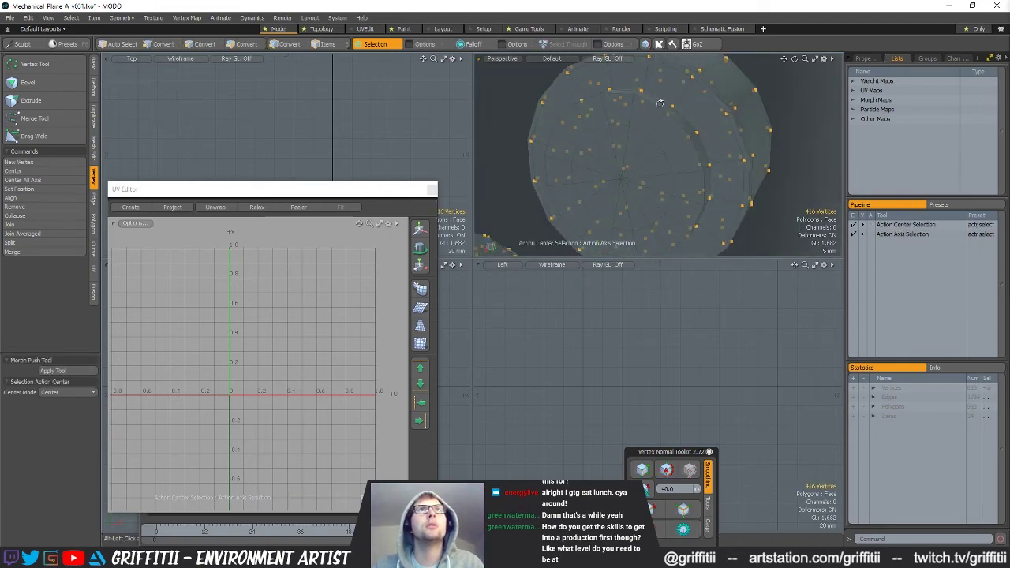
left_click(49, 135)
left_click(52, 119)
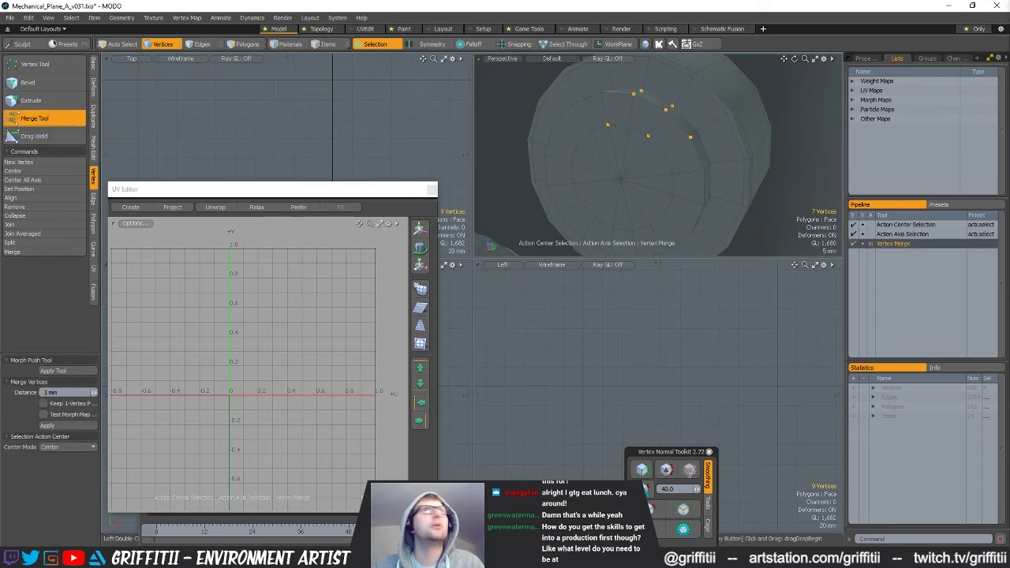
key("space")
left_click(838, 113)
Loop slice the next two unsupported rings around the pin's end and collar.
key("3")
key("alt+c")
mouse_move(668, 136)
left_mouse_down()
mouse_move(681, 154)
mouse_move(627, 158)
mouse_move(747, 205)
left_mouse_up()
key("space")
key("alt+c")
mouse_move(764, 163)
left_mouse_down()
mouse_move(768, 180)
mouse_move(808, 190)
mouse_move(789, 201)
left_mouse_up()
scroll(720, 191, "up", 4)
key("space")
key("space")
key("space")
Remove the two redundant edge loops on the pin ends and check the result with a subdivision preview.
double_click(715, 172)
left_click_drag(714, 172, 521, 165, "alt")
left_click(518, 164, "shift")
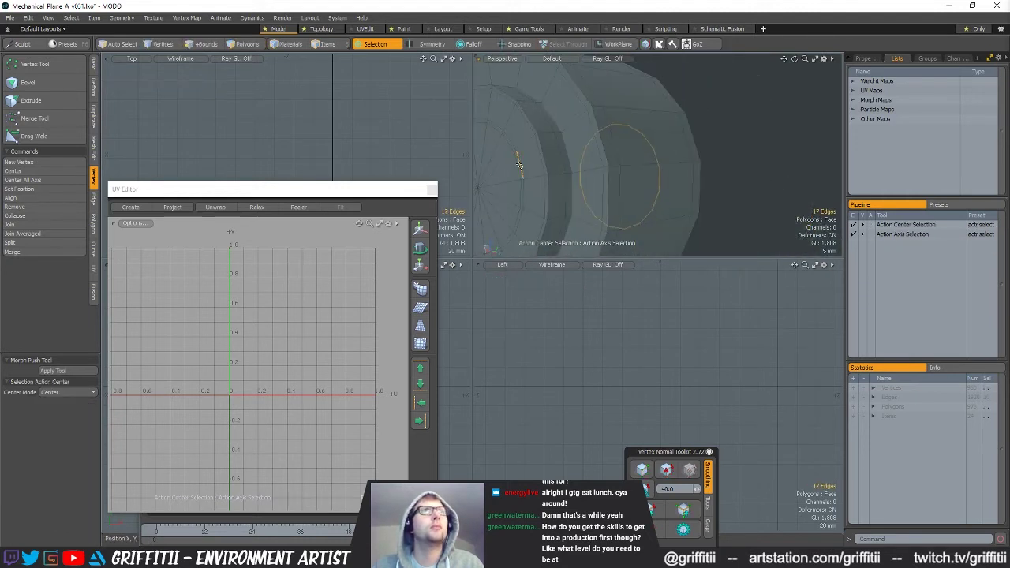
left_click(692, 172)
scroll(690, 172, "down", 4)
key("Tab")
left_click_drag(713, 189, 623, 170, "alt")
key("Tab")
Add uniform loop slices through the selected polygons along the shaft beside the disc.
key("3")
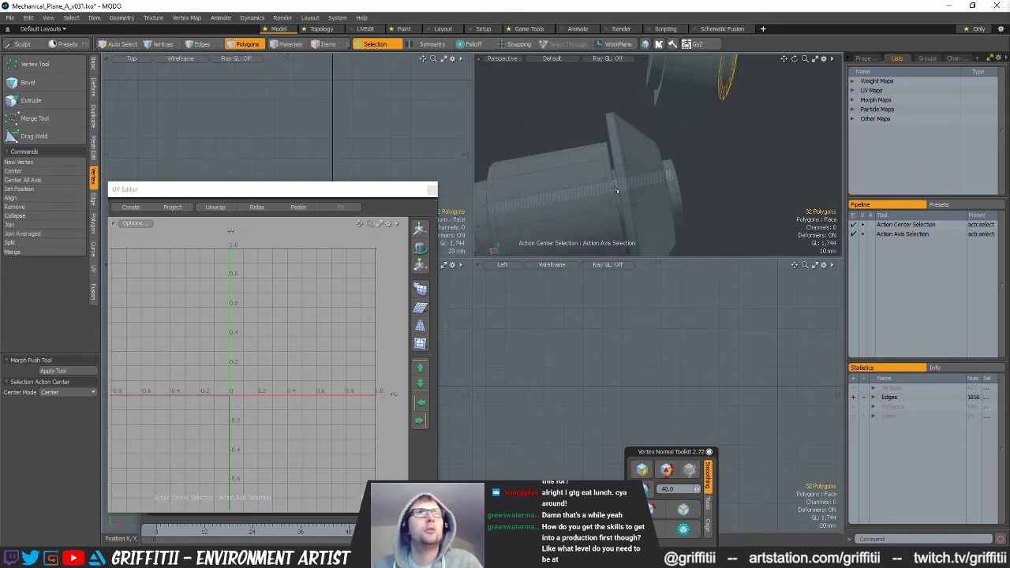
key("alt+c")
scroll(634, 180, "up", 3)
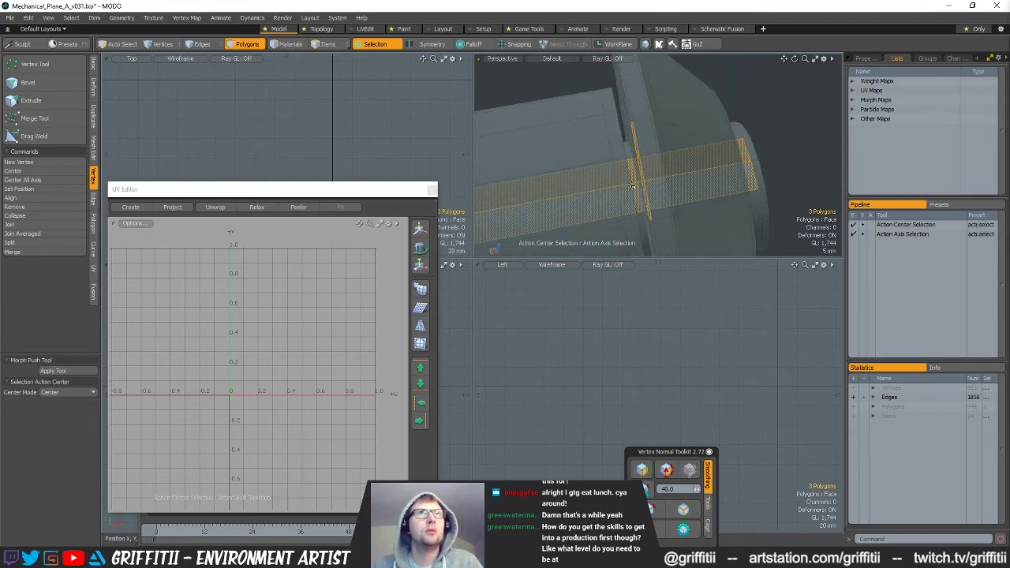
left_click(49, 441)
scroll(629, 208, "down", 4)
key("q")
key("Escape")
Turn on subdivision and add one uniform loop slice around the middle of the shaft.
key("Tab")
left_click_drag(648, 216, 700, 203, "alt")
left_click_drag(605, 195, 610, 215)
key("alt+c")
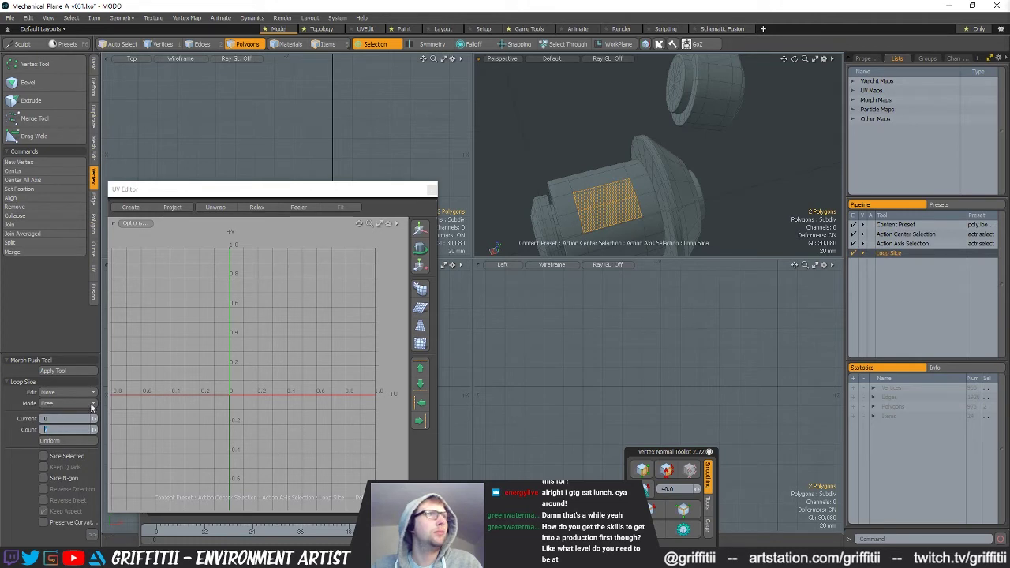
left_click(60, 441)
key("q")
key("Escape")
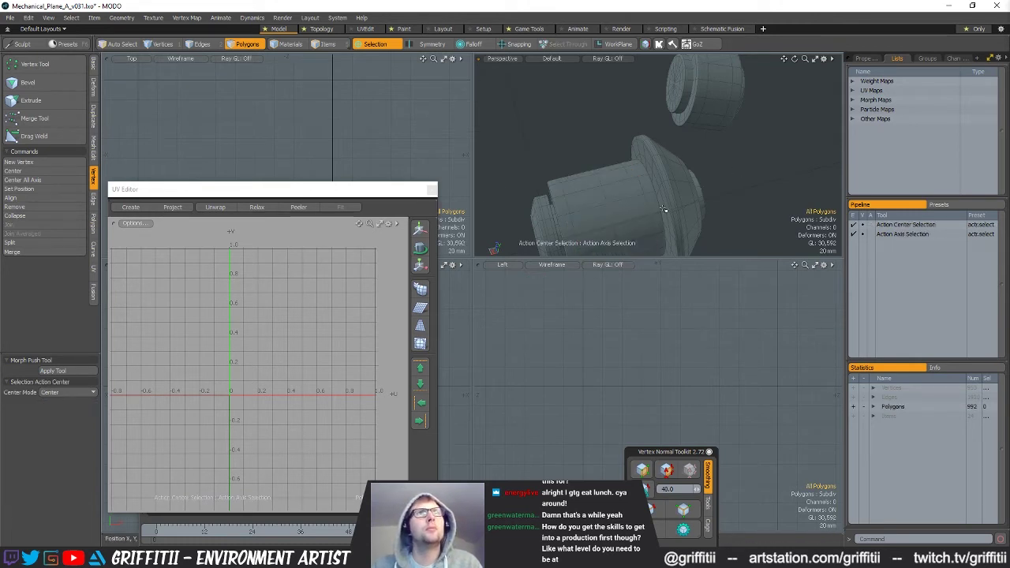
Turn off the subdivision preview and isolate the four polygons of the small triangular bracket.
left_click_drag(665, 210, 623, 126, "alt+shift")
scroll(571, 170, "up", 4)
scroll(571, 169, "down", 5)
key("Tab")
left_click_drag(571, 169, 632, 181, "alt")
left_click_drag(515, 166, 695, 175, "alt")
key("3")
left_click(710, 174)
key("shift+h")
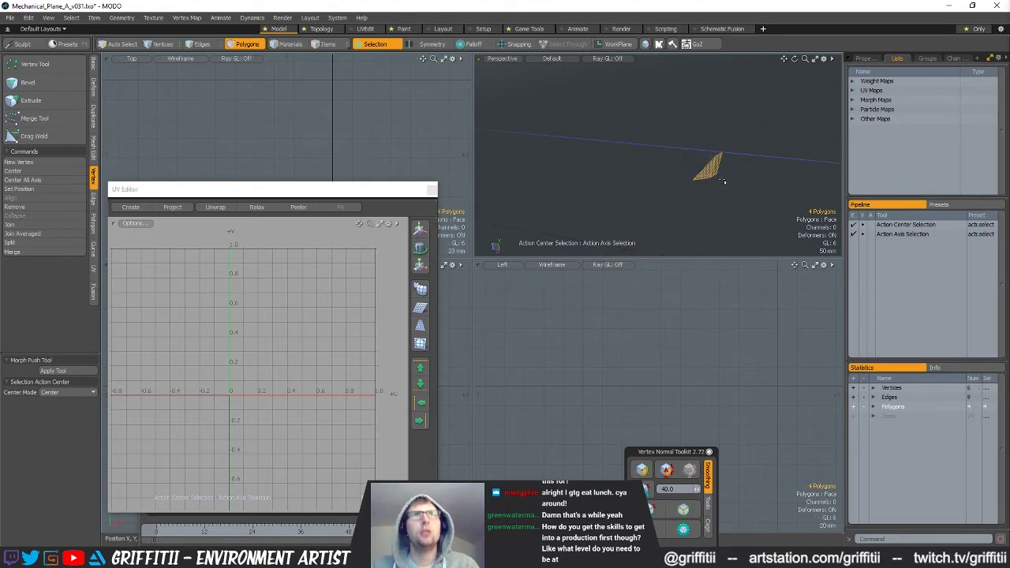
key("a")
Inset the bracket's two triangular faces, scaling them to about 71.5% in local X and Y.
key("2")
key("3")
left_click_drag(647, 184, 675, 174, "alt")
key("alt+c")
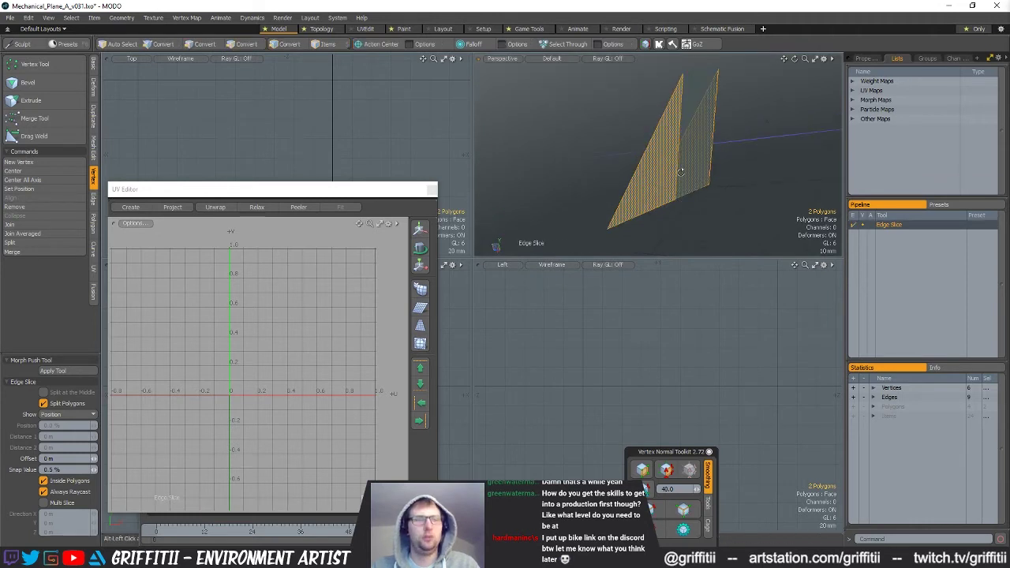
key("alt+a")
left_click(671, 162)
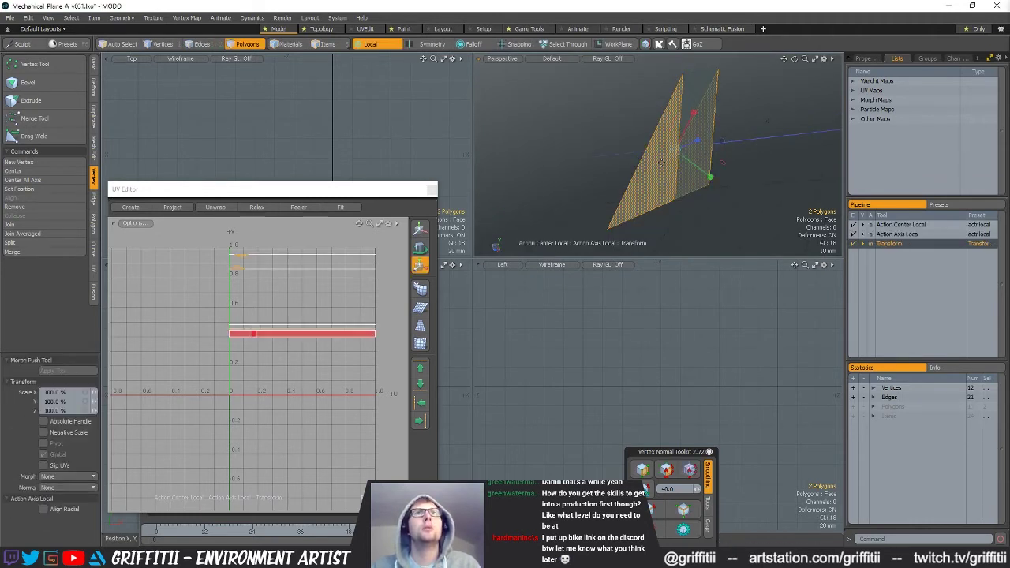
left_click_drag(654, 158, 670, 154)
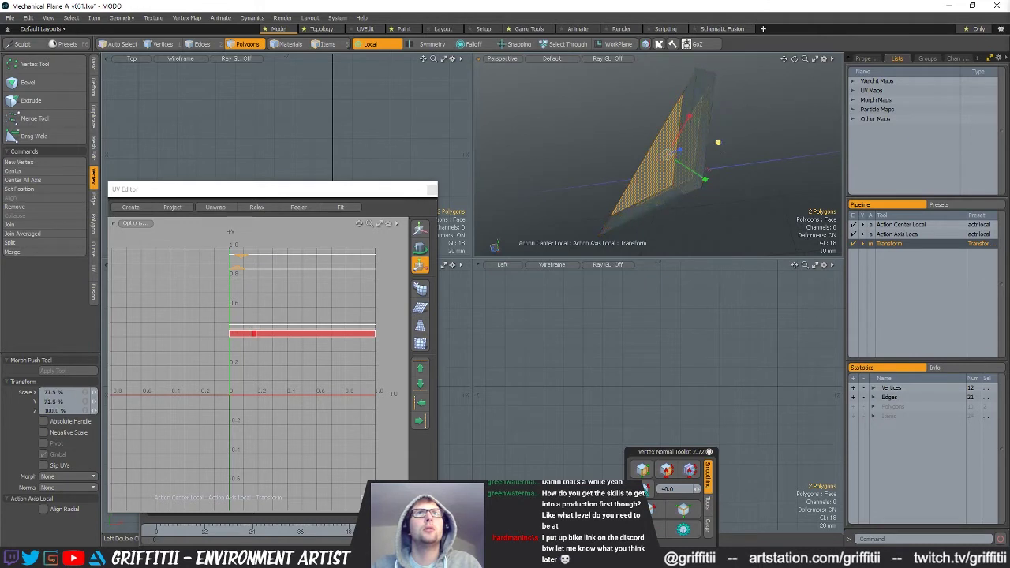
key("space")
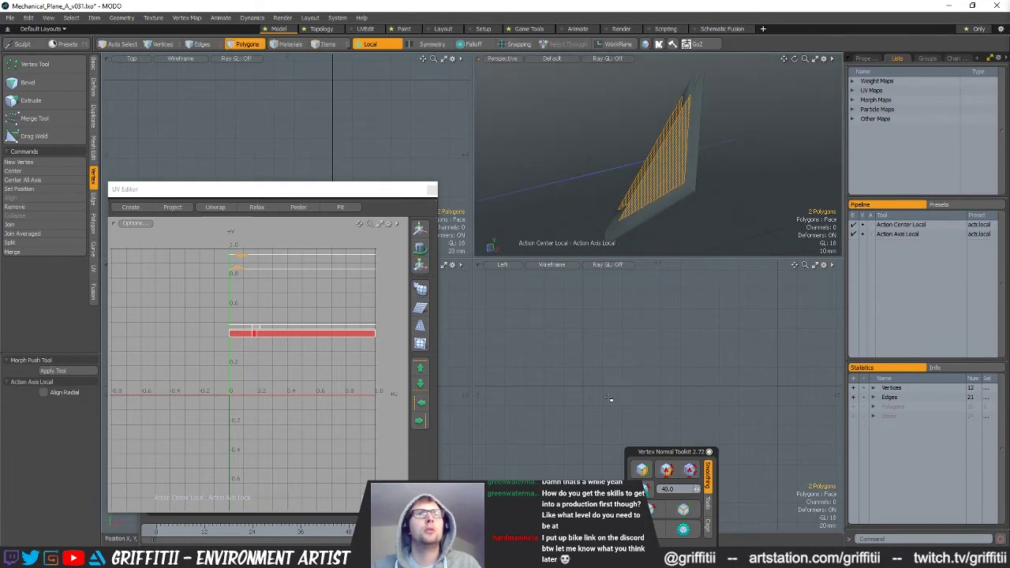
Delete the narrow polygons along the open long side of the triangular bracket.
key("a")
right_click_drag(752, 543, 753, 533)
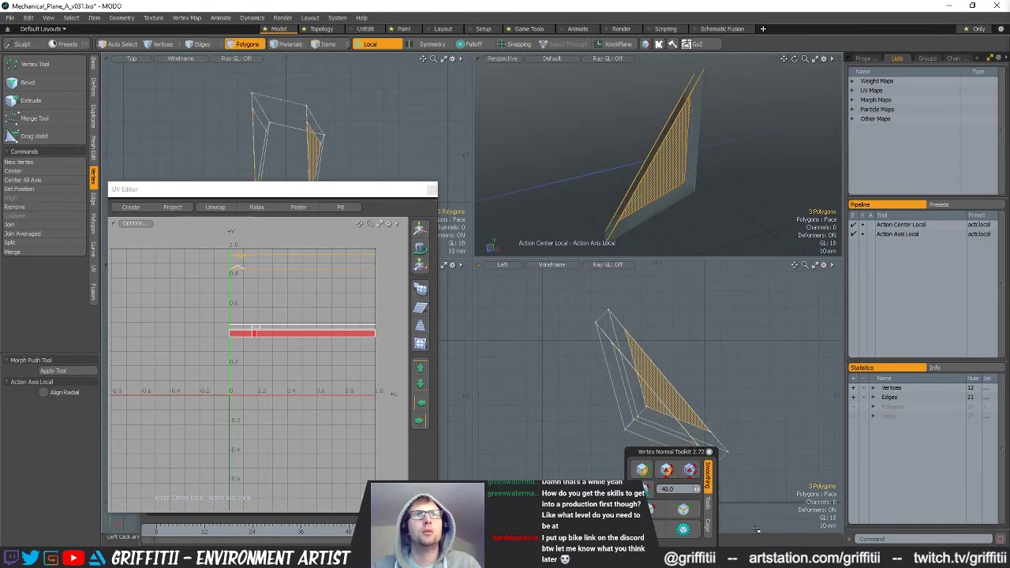
left_click_drag(707, 161, 737, 199, "alt")
left_click(680, 179, "ctrl")
key("Delete")
left_click_drag(680, 179, 637, 168, "alt")
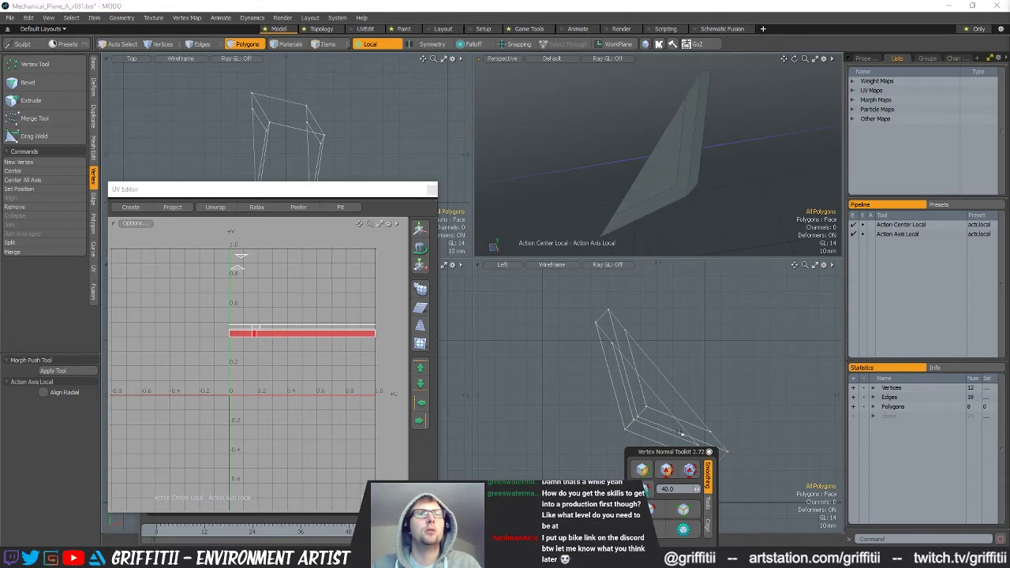
Bevel the bracket's five outer edges with a 4 mm inset, round level 1 and sharp corners.
left_click_drag(735, 130, 692, 203, "alt")
left_click(692, 203)
key("2")
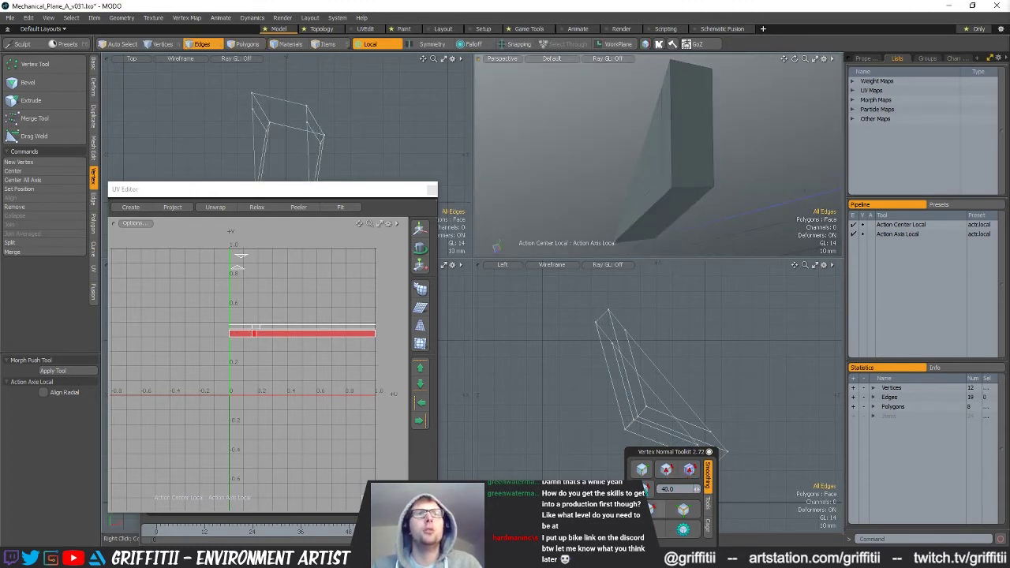
right_click_drag(724, 190, 643, 160)
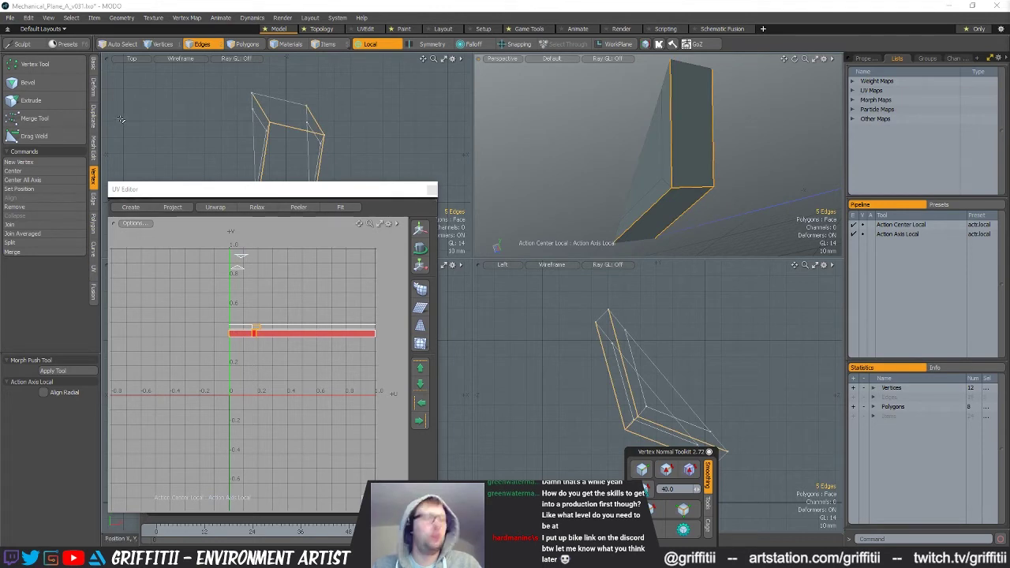
key("b")
left_click(67, 372)
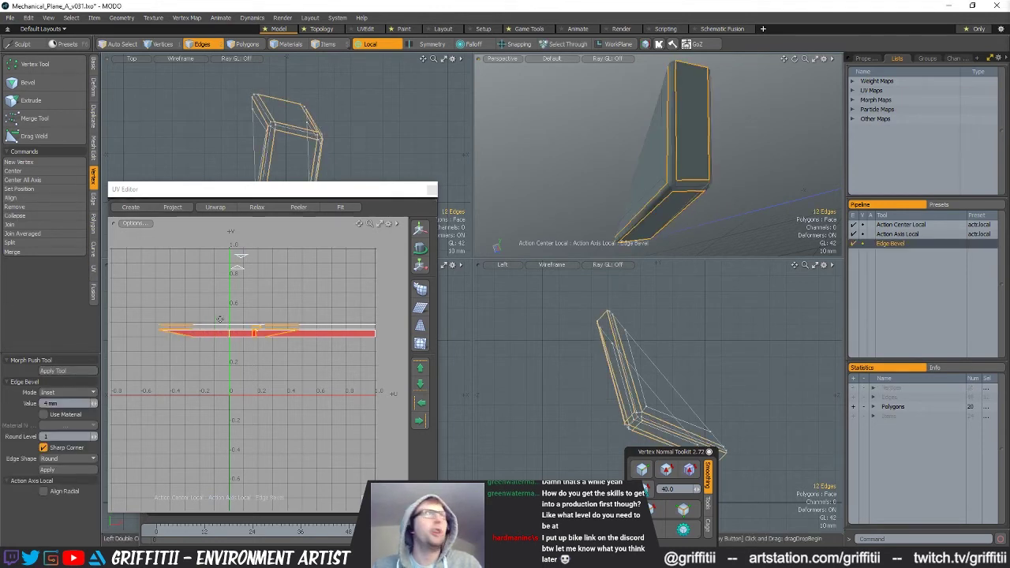
left_click_drag(749, 106, 734, 136, "alt")
key("space")
Examine the polygons and edges at the bracket's beveled corners from several sides.
scroll(711, 206, "up", 5)
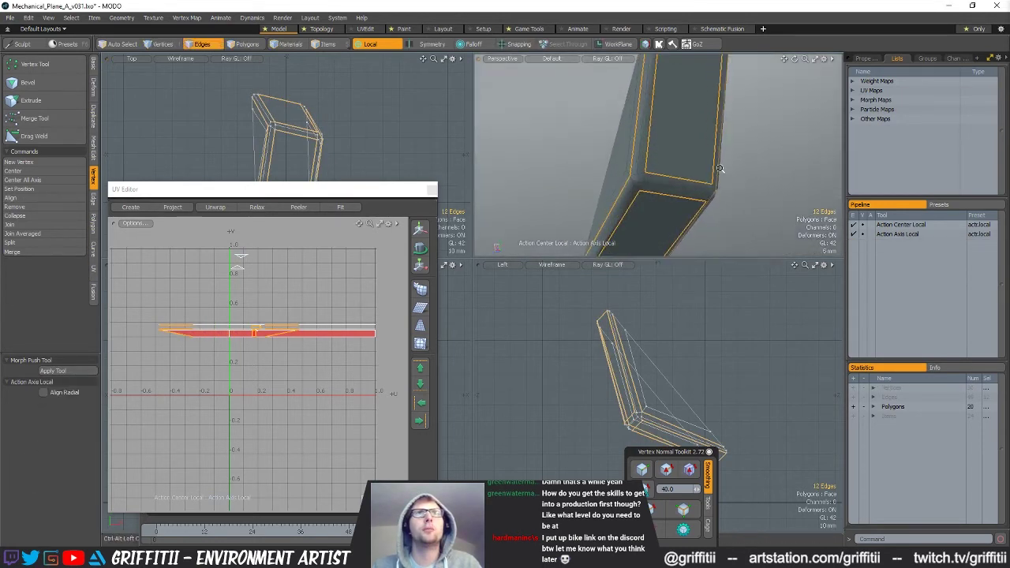
key("3")
left_click(638, 181)
left_click_drag(792, 194, 754, 199, "alt")
key("shift+Up")
key("2")
left_click(754, 197)
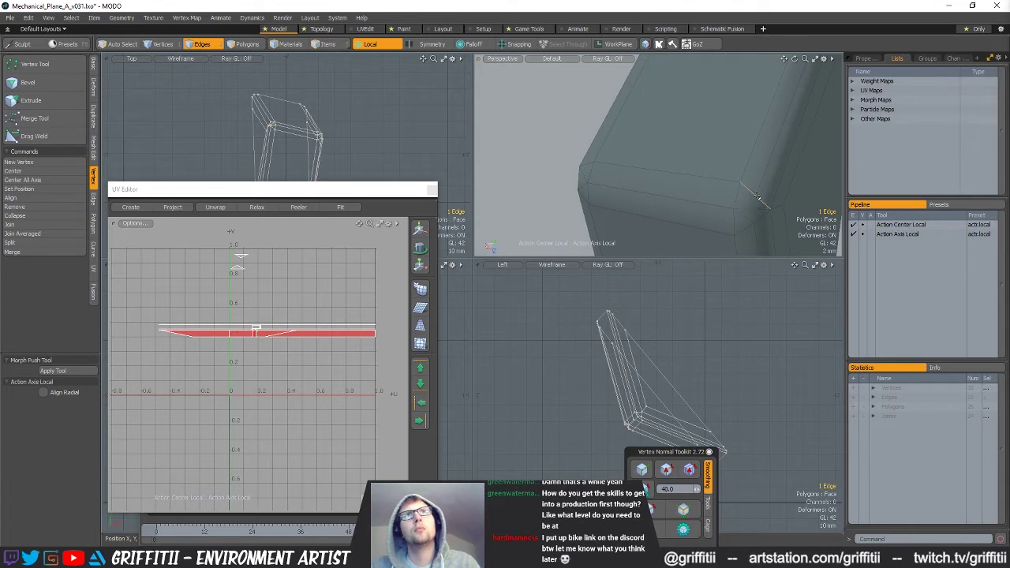
scroll(797, 204, "down", 5)
left_click_drag(794, 182, 755, 148, "alt")
key("3")
left_click_drag(584, 182, 742, 197, "alt")
Unhide the rest of the mesh and isolate the short cylinder.
key("u")
double_click(720, 167)
key("shift+h")
Loop slice the short cylinder's side twice near its two ends, placing the second slice at 94%.
key("alt+c")
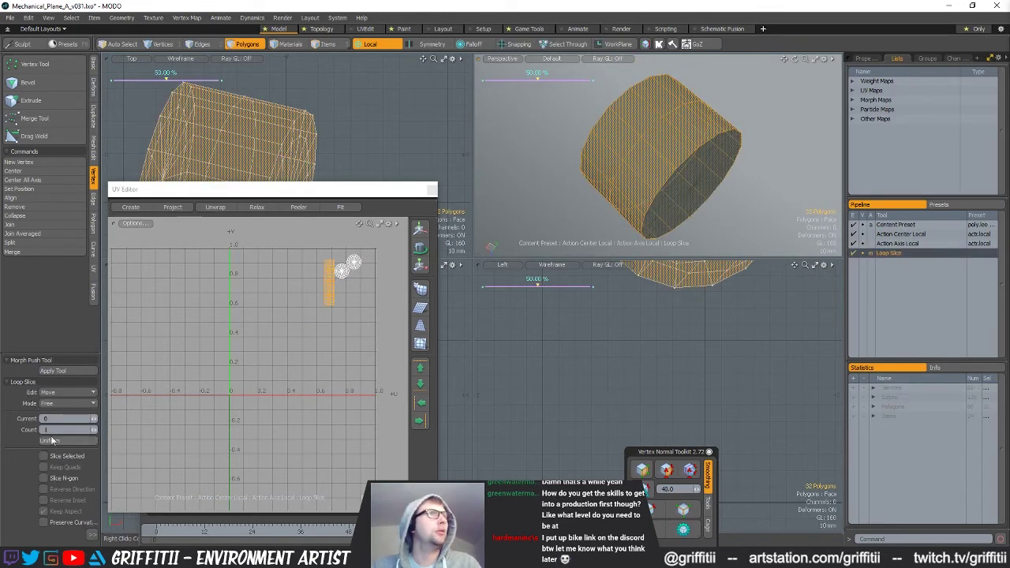
key("Return")
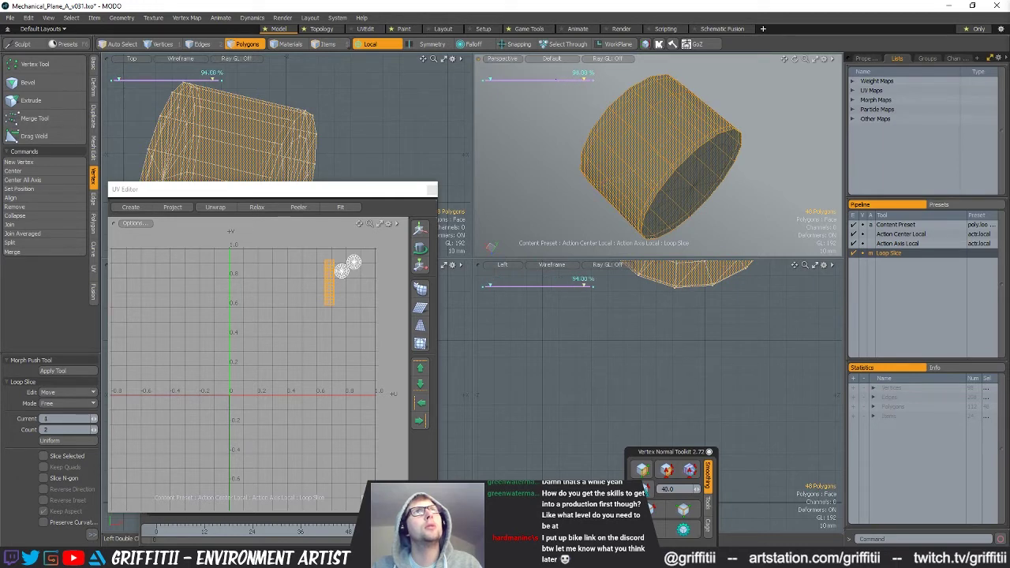
left_click_drag(699, 158, 650, 155, "alt")
scroll(657, 124, "up", 2)
key("q")
Add a single loop slice around each end cap of the short cylinder and toggle the subdivision preview.
key("alt+c")
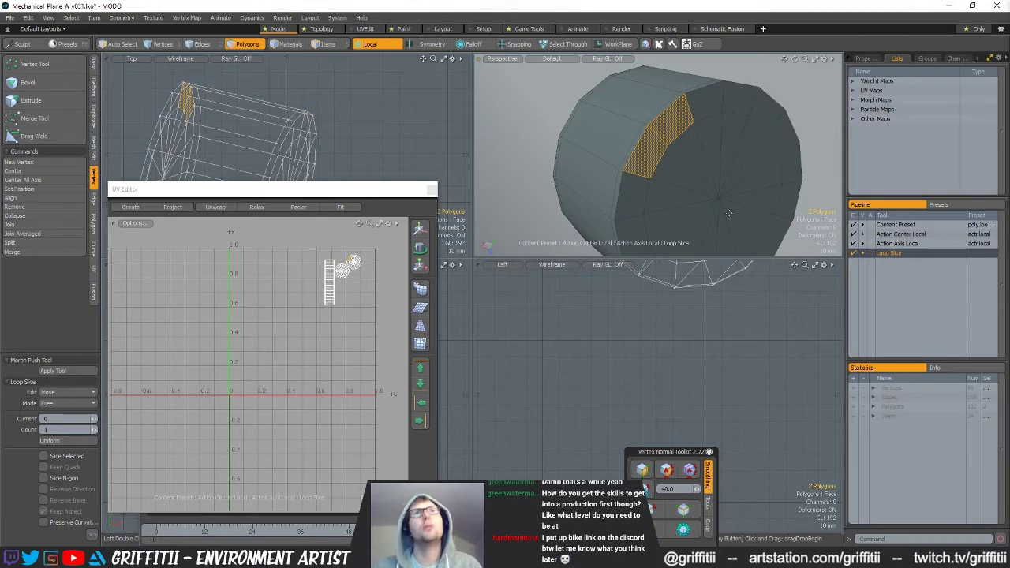
key("l")
left_click_drag(751, 147, 581, 176, "alt")
key("q")
left_click(763, 140)
key("Tab")
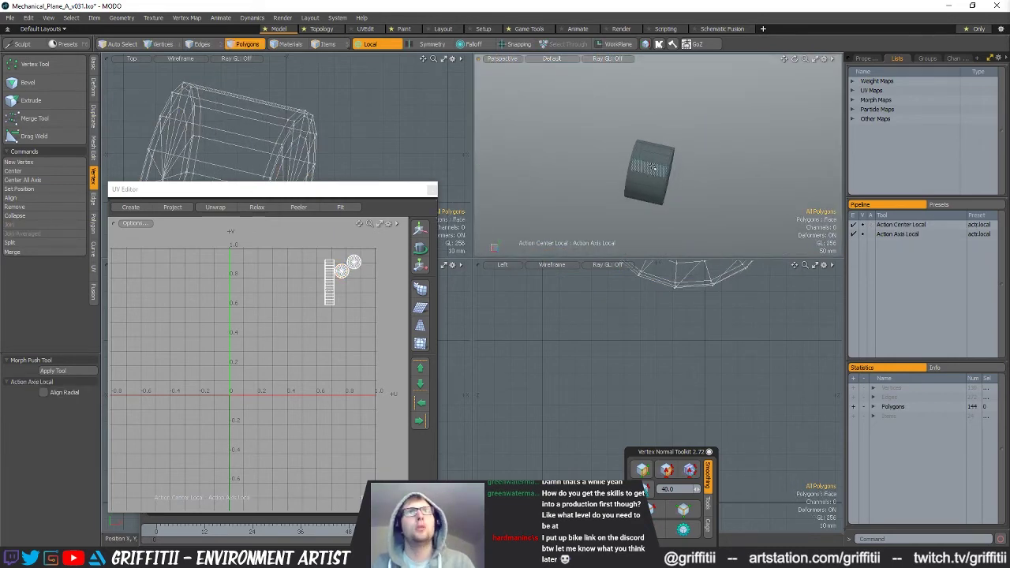
Unhide the mesh and move two vertices at the red panel's corner by 1 mm in X and 1.2 mm in Y.
key("u")
left_click_drag(655, 166, 632, 143, "ctrl+alt")
scroll(643, 84, "up", 3)
key("1")
key("w")
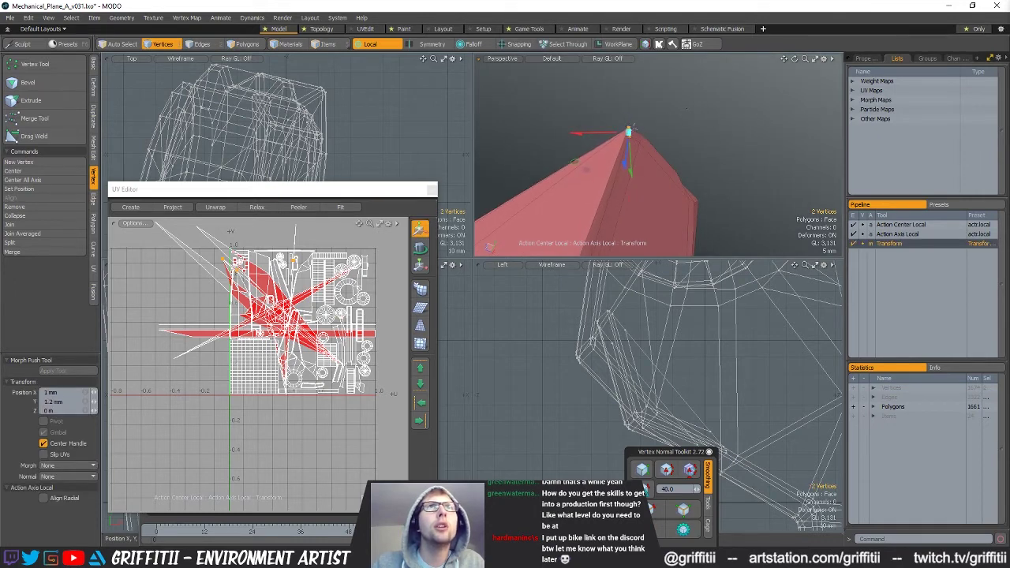
key("space")
Nudge further vertices at the red panel's beveled corners to even out the bevel.
left_click_drag(672, 138, 688, 142, "alt")
key("w")
left_click_drag(574, 92, 564, 100)
left_click_drag(681, 136, 654, 118, "alt")
key("space")
left_click(650, 124)
key("w")
left_click_drag(636, 182, 632, 197)
key("space")
Adjust the vertex pair at the red panel's remaining corner and save the scene.
left_click(650, 125, "shift")
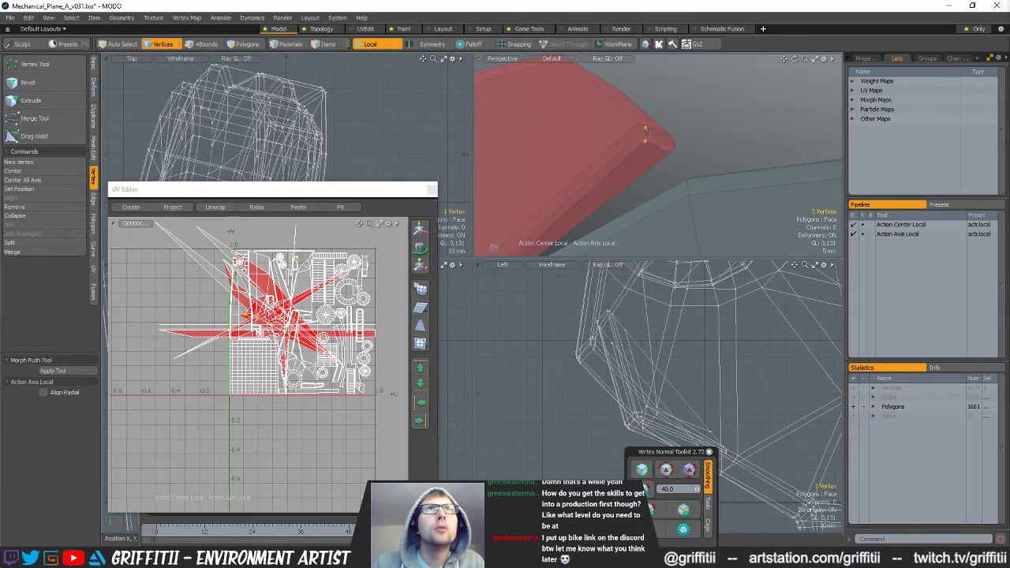
left_click_drag(662, 122, 709, 124, "alt")
key("w")
key("space")
left_click_drag(645, 136, 742, 148, "alt")
key("2")
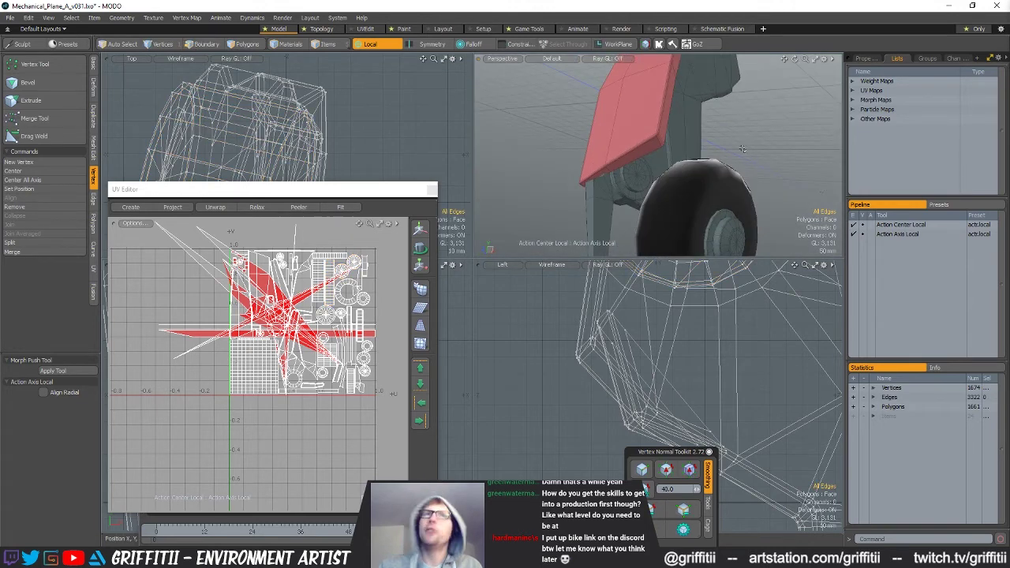
key("ctrl+s")
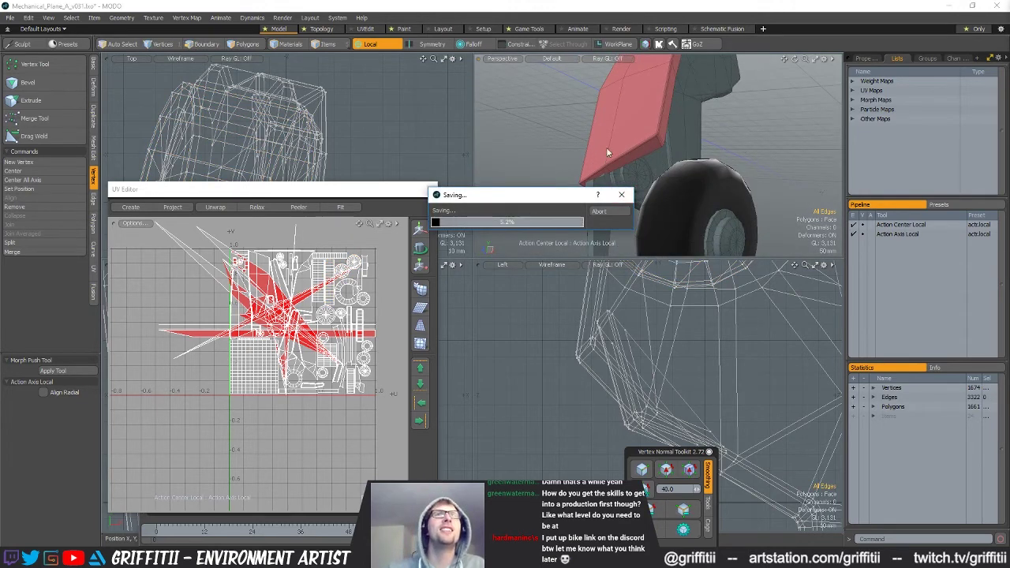
Select the stepped strut piece beneath the red panel and isolate its 18 polygons.
key("3")
left_click_drag(600, 184, 606, 204)
key("shift+h")
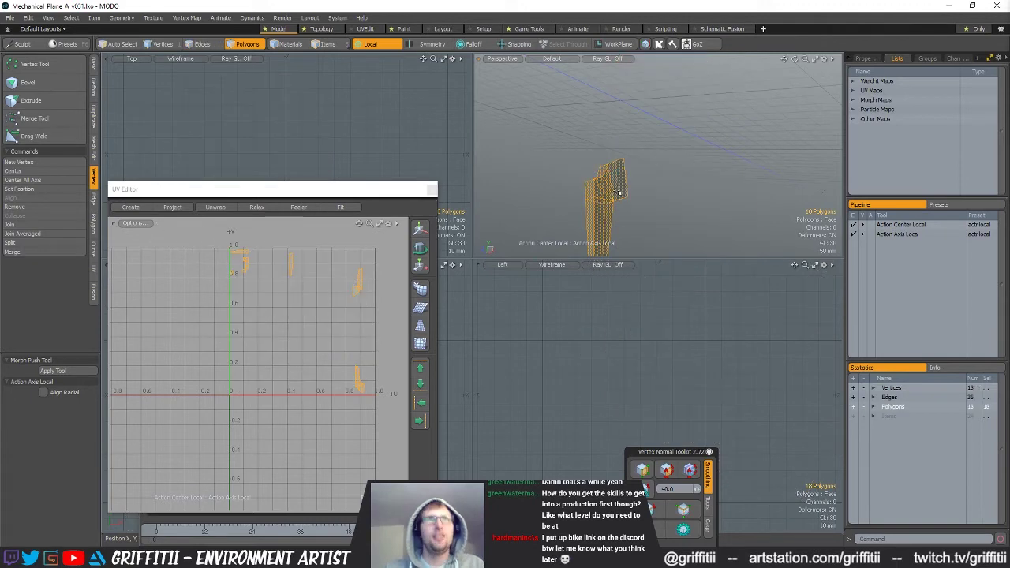
key("a")
Bevel the stepped strut's 22 hard edges with a 4 mm inset, round level 1 and sharp corners.
left_click_drag(641, 158, 699, 187, "alt")
scroll(703, 176, "up", 3)
key("1")
key("2")
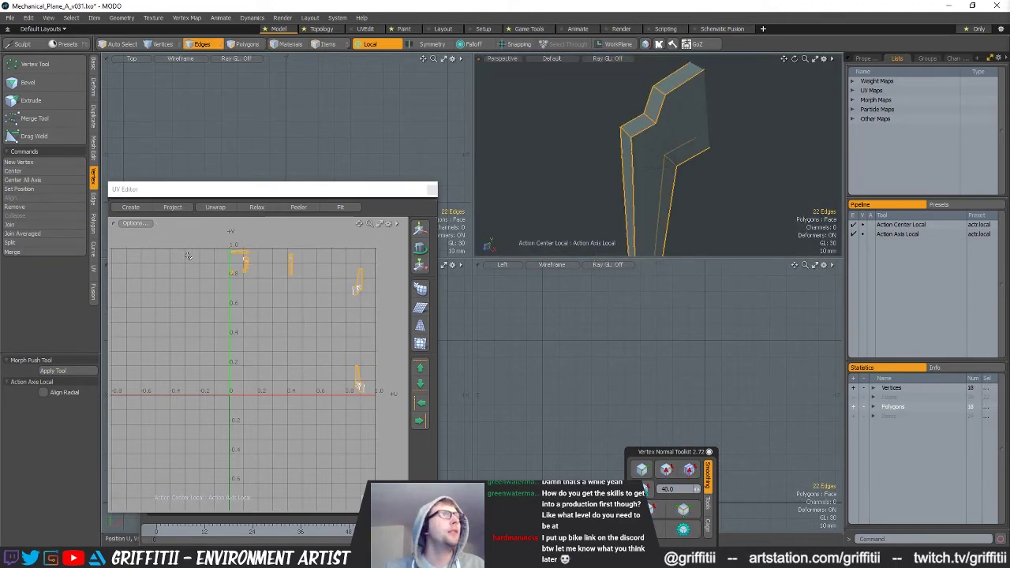
key("b")
left_click(687, 181)
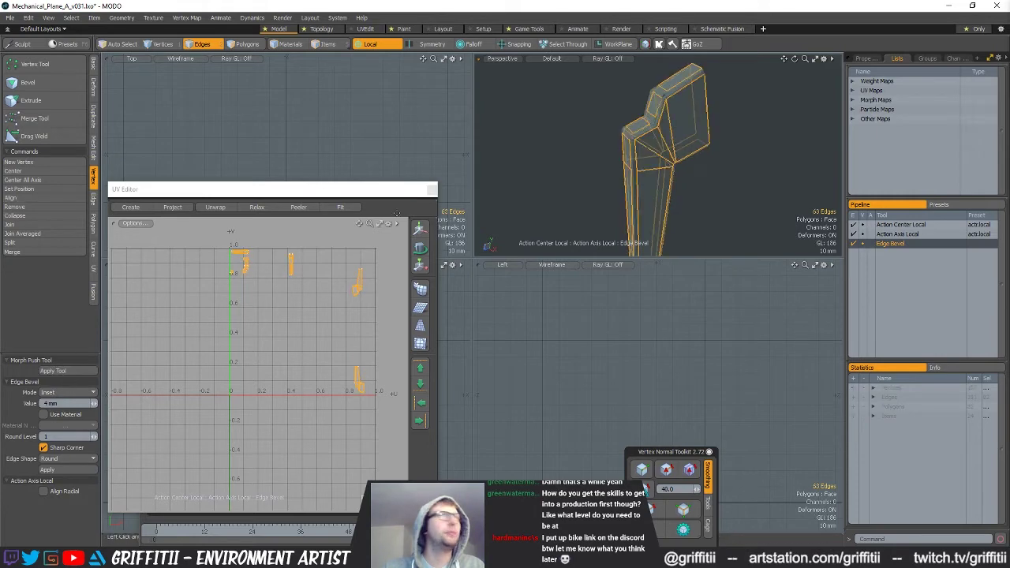
left_click_drag(687, 181, 773, 162, "alt")
scroll(667, 169, "up", 3)
key("space")
Select the corner polygon at the stepped strut's beveled inner bend.
left_click(773, 162)
key("3")
left_click_drag(679, 171, 636, 124, "alt")
scroll(636, 125, "up", 3)
left_click(635, 122)
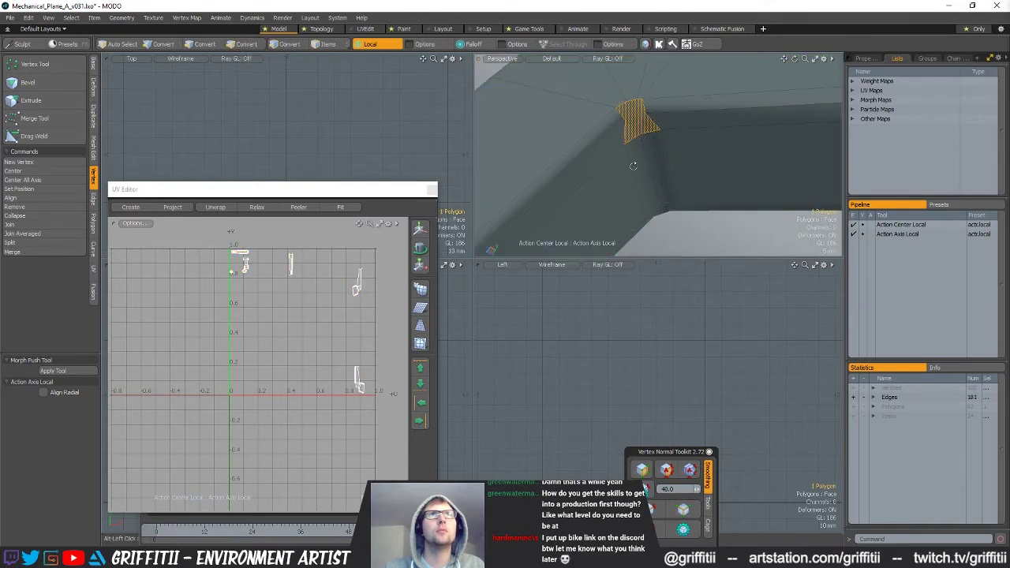
Cut a new edge across the polygon at the arm's inner corner with Edge Slice.
key("shift+a")
key("1")
key("alt+c")
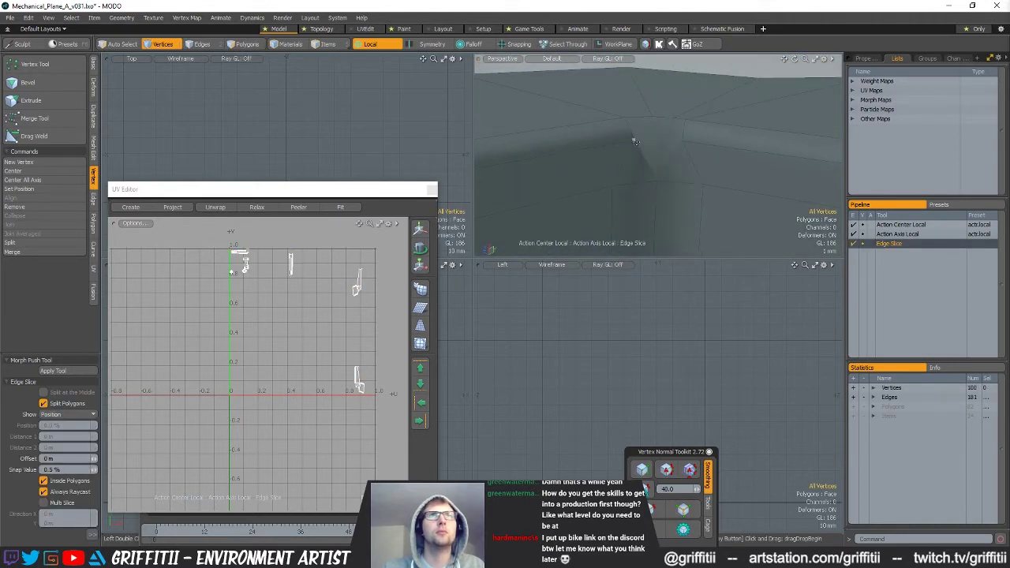
key("space")
key("2")
Move the stray corner vertices onto their neighbouring vertices with snapping enabled.
left_click_drag(624, 128, 654, 156, "alt")
key("1")
left_click(673, 108)
key("w")
key("x")
key("space")
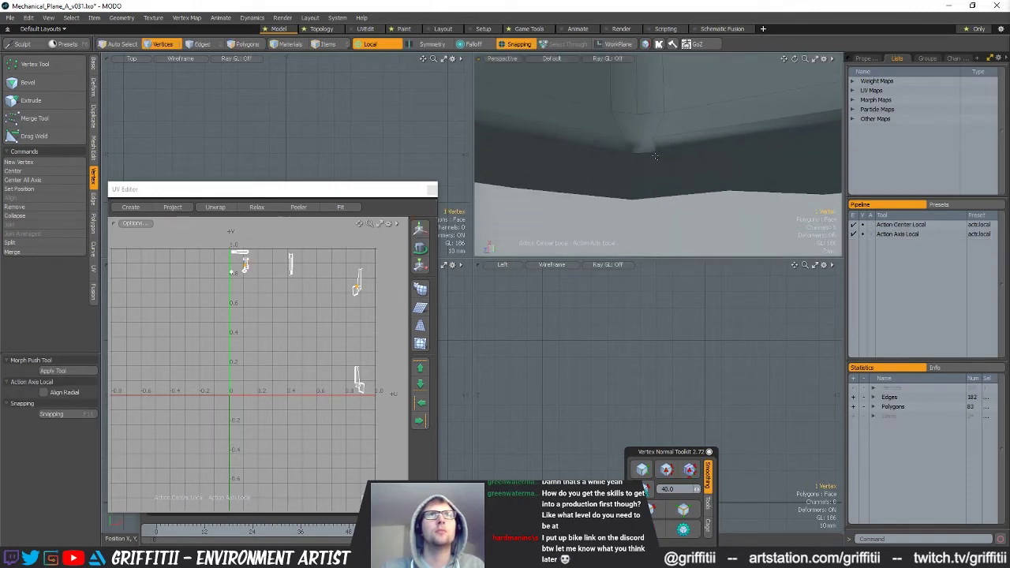
left_click(649, 154, "shift")
key("w")
key("space")
Select the six vertices around the inner corner and merge the overlapping ones.
mouse_move(687, 171)
left_mouse_down("alt")
mouse_move(711, 233)
mouse_move(678, 119)
left_mouse_up("alt")
right_click_drag(676, 111, 639, 148)
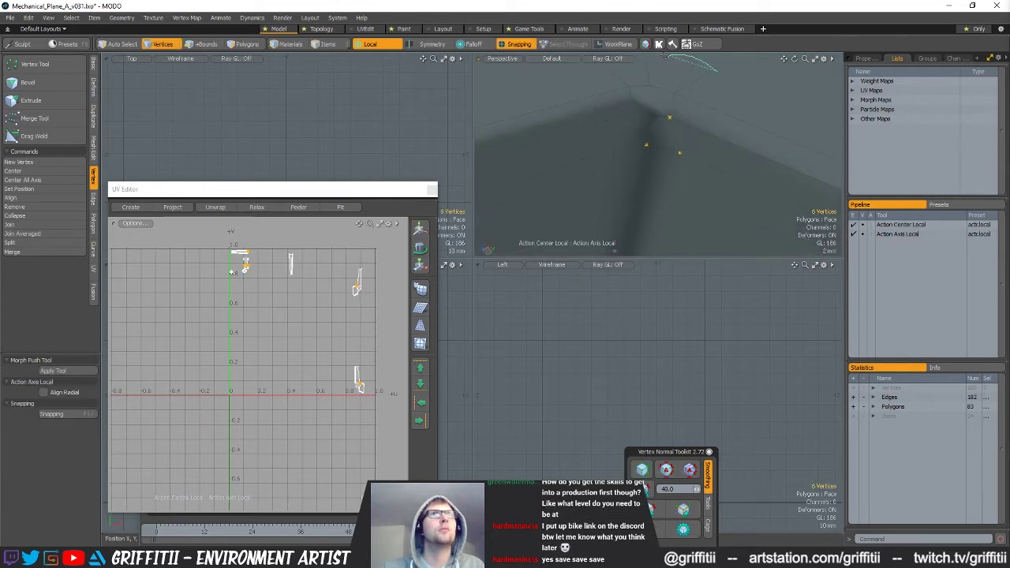
left_click(34, 118)
key("space")
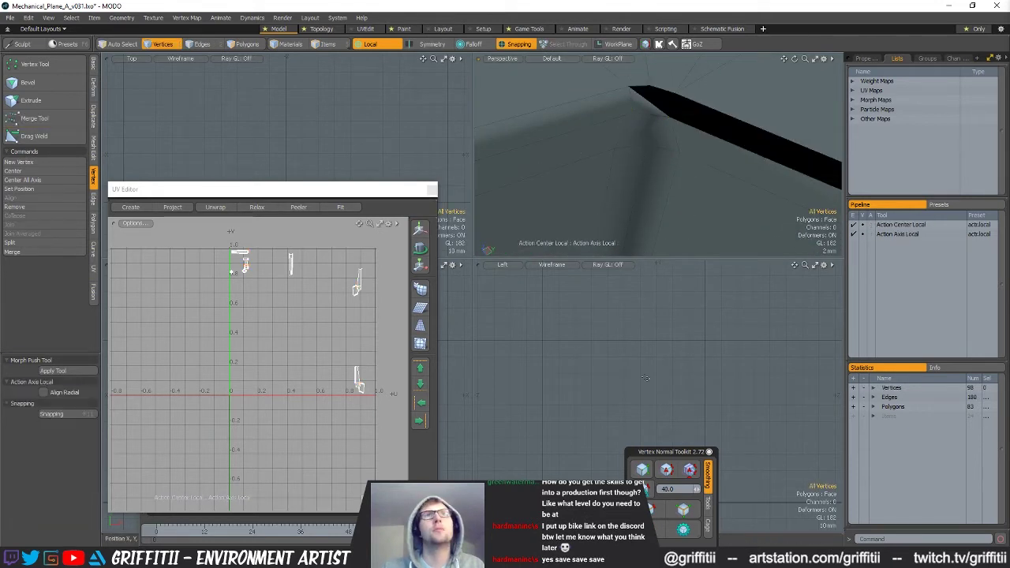
Turn off snapping and adjust the short bevel edges beside the inner corner with the Move tool.
left_click_drag(639, 150, 599, 79, "alt")
key("space")
key("space")
left_click(636, 153)
key("r")
key("space")
key("2")
left_click(611, 126)
key("w")
key("space")
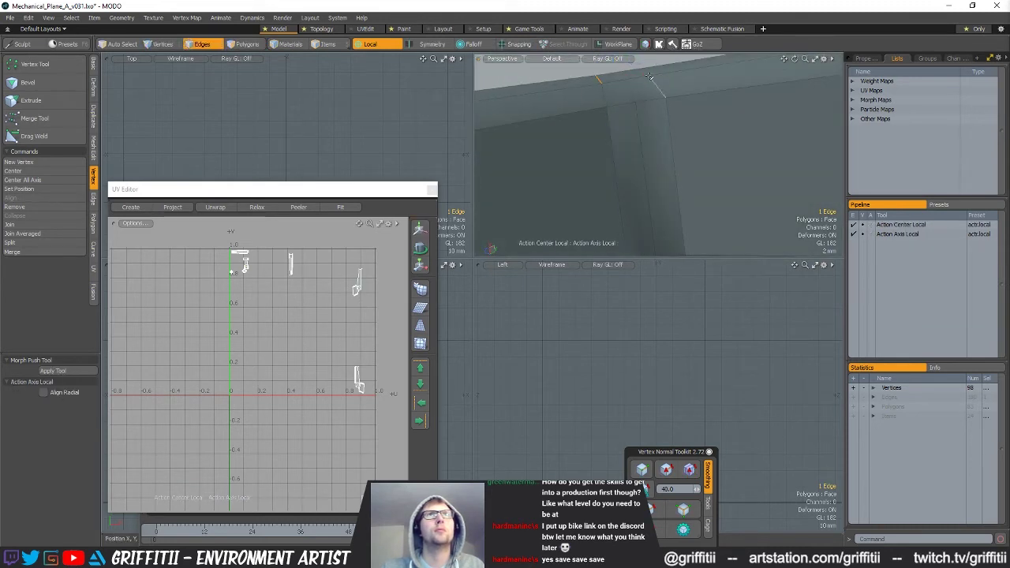
key("w")
left_click_drag(667, 105, 695, 207, "alt")
Slice a new edge across the inner corner's bevel, with a cut point at about 50.5 % along the edge.
key("space")
key("3")
left_click(719, 232)
key("c")
key("space")
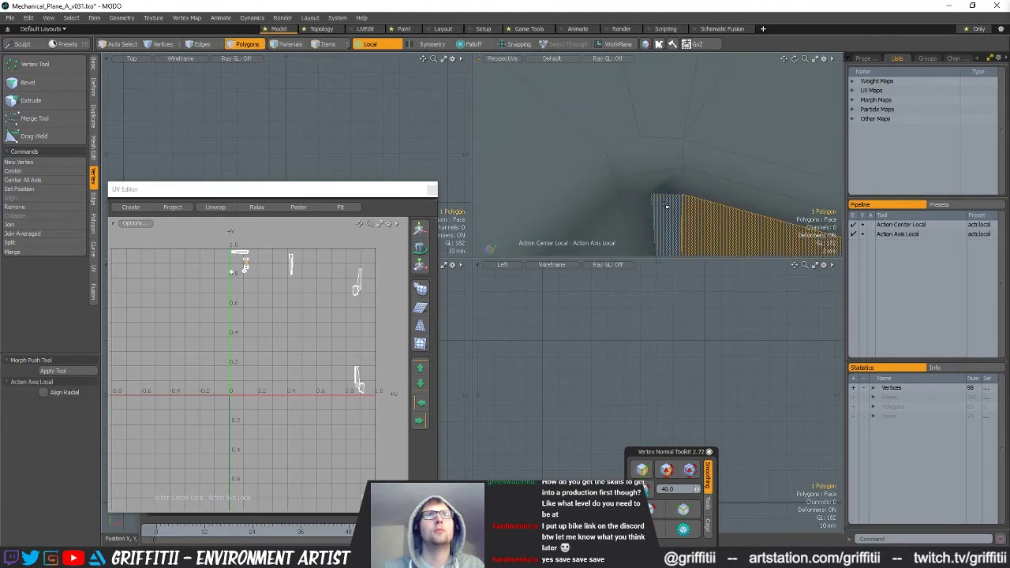
key("1")
key("c")
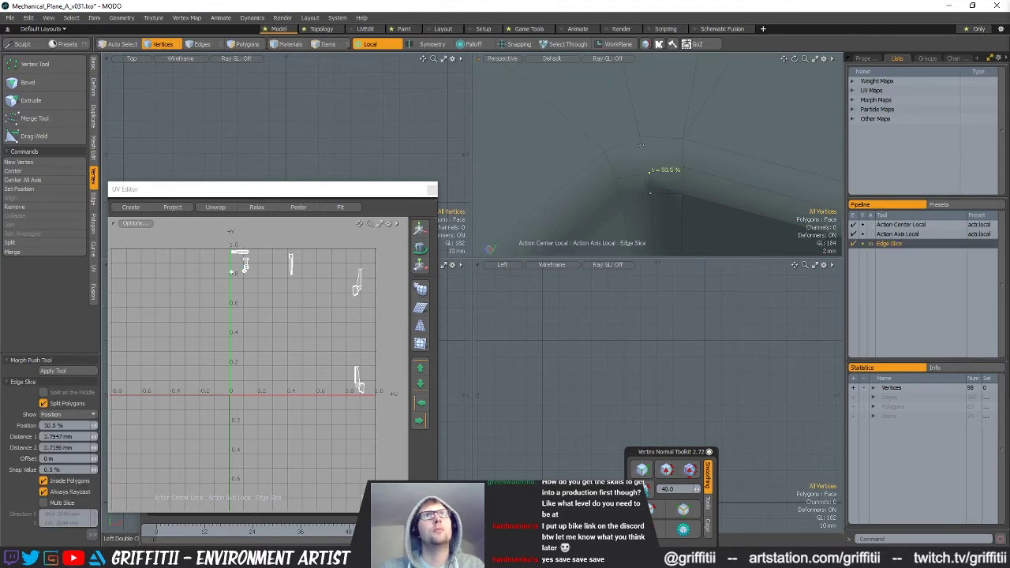
key("space")
Move the newly cut vertex to round out the inner corner.
left_click(650, 173)
left_click_drag(650, 174, 655, 146, "alt")
key("w")
key("space")
key("shift+Up")
Move the short upright edge on one side of the rounded corner.
key("c")
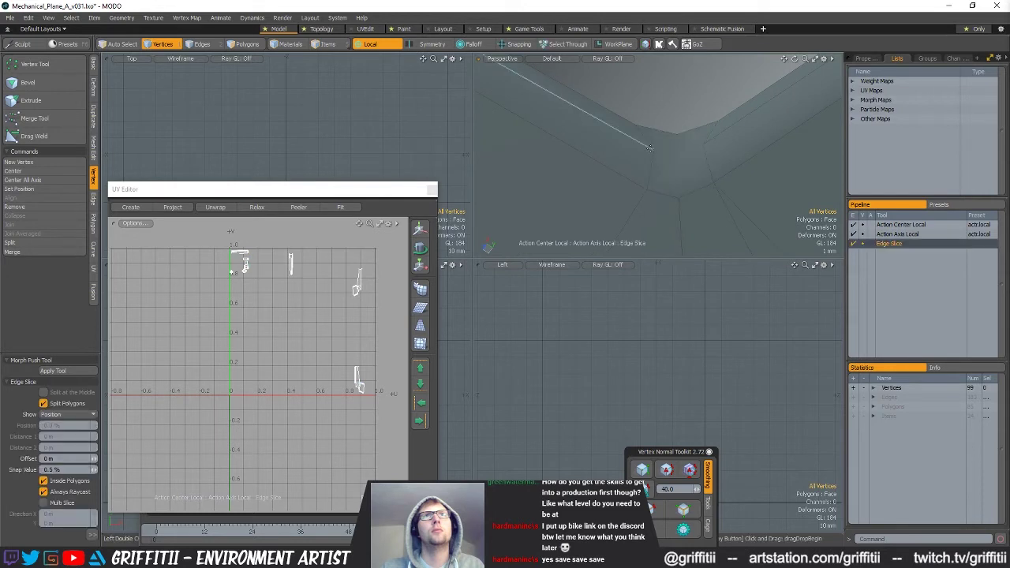
key("space")
mouse_move(709, 190)
left_mouse_down("alt")
mouse_move(725, 198)
mouse_move(714, 194)
left_mouse_up("alt")
key("2")
left_click(641, 197)
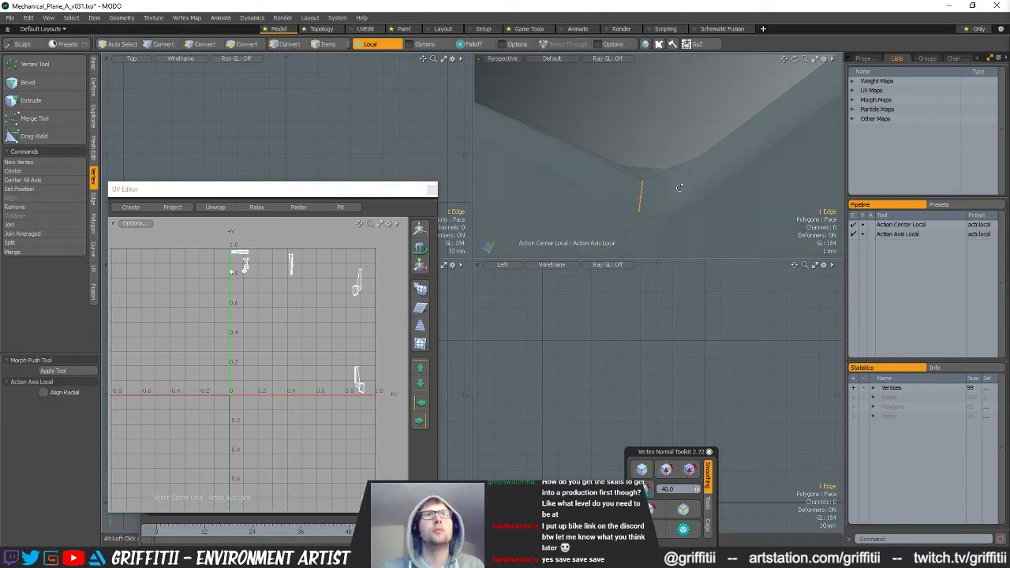
key("w")
Move the matching edge on the other side of the corner, undo the first move and reposition the edge.
left_click_drag(694, 237, 740, 208, "alt")
key("q")
left_click(699, 210)
key("w")
key("ctrl+z")
key("q")
left_click(700, 208)
key("w")
key("q")
left_click(739, 208)
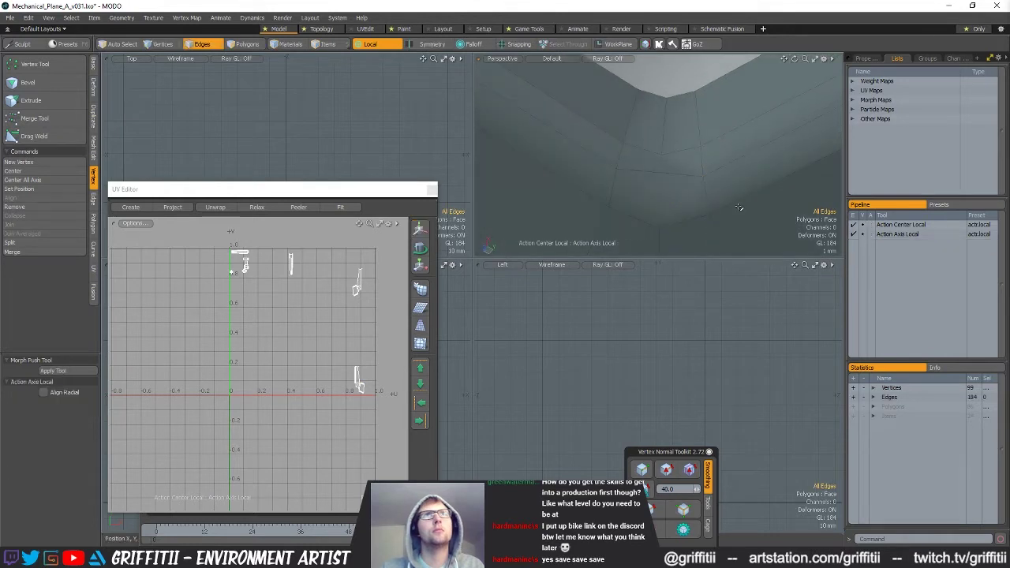
Slice another edge through the middle of the corner bevel with Edge Slice.
key("c")
left_click(663, 154)
key("space")
key("space")
key("space")
Move the new middle vertex of the corner bevel by 1.1 mm in X and -100 um in Z.
left_click(661, 172)
left_click_drag(662, 171, 797, 164, "alt")
key("w")
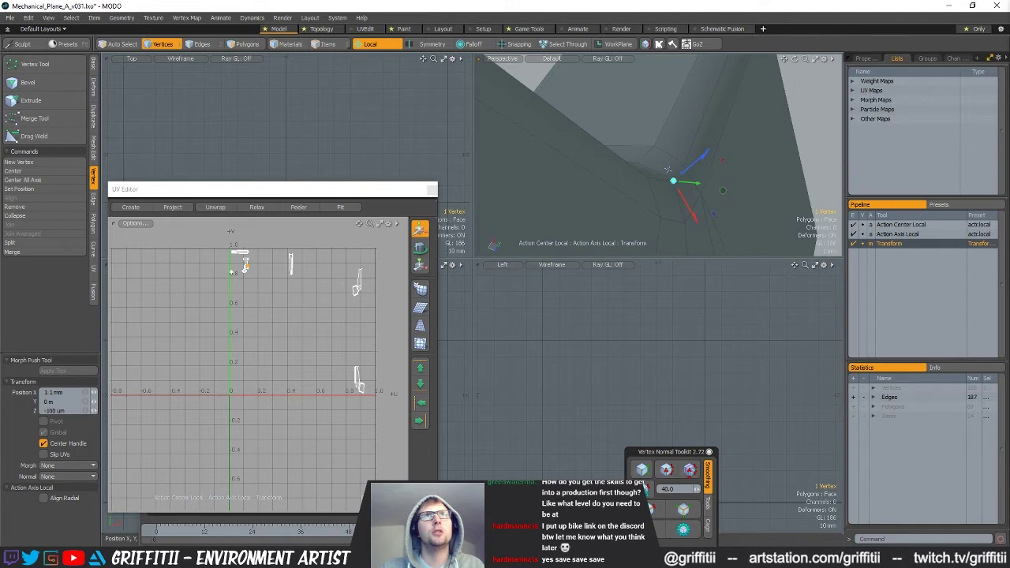
key("q")
Examine the bent end of the arm and its corner polygons from both sides.
left_click_drag(629, 197, 550, 196, "ctrl+alt")
left_click(733, 176)
left_click_drag(733, 176, 649, 150, "ctrl+alt")
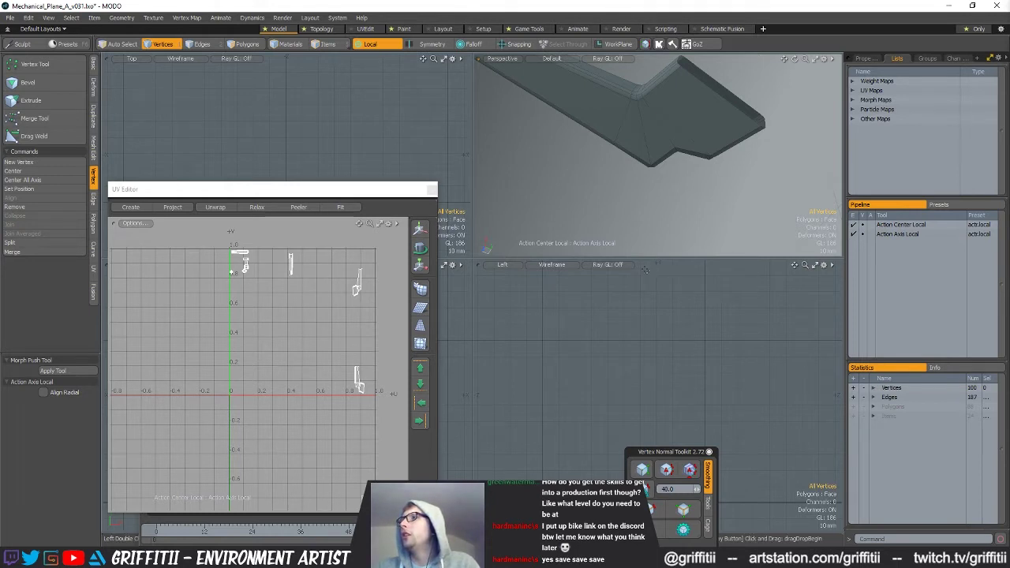
middle_click_drag(665, 143, 681, 153)
key("2")
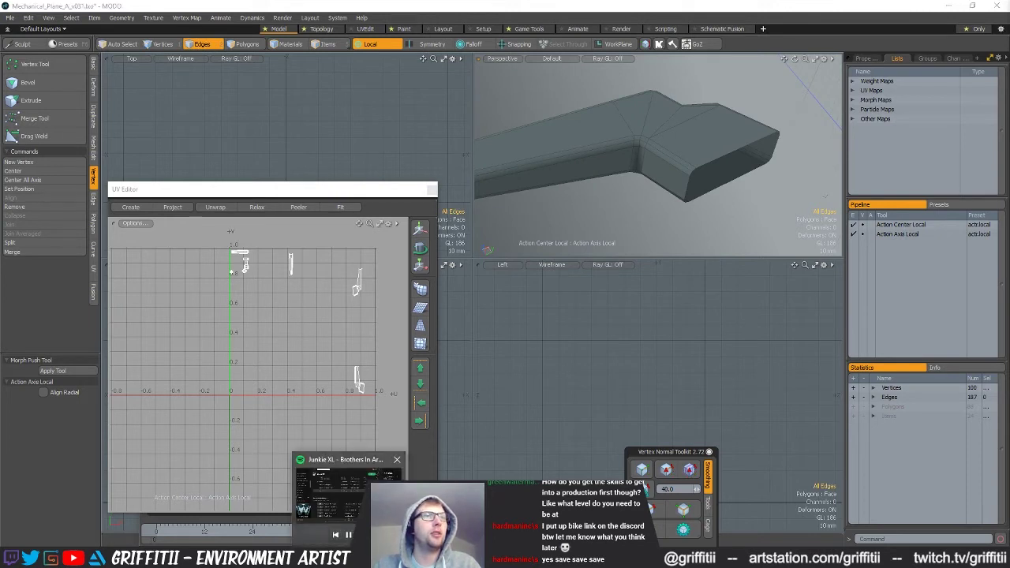
left_click_drag(670, 166, 638, 186, "alt")
key("3")
left_click(649, 220)
scroll(635, 190, "up", 3)
left_click(631, 194)
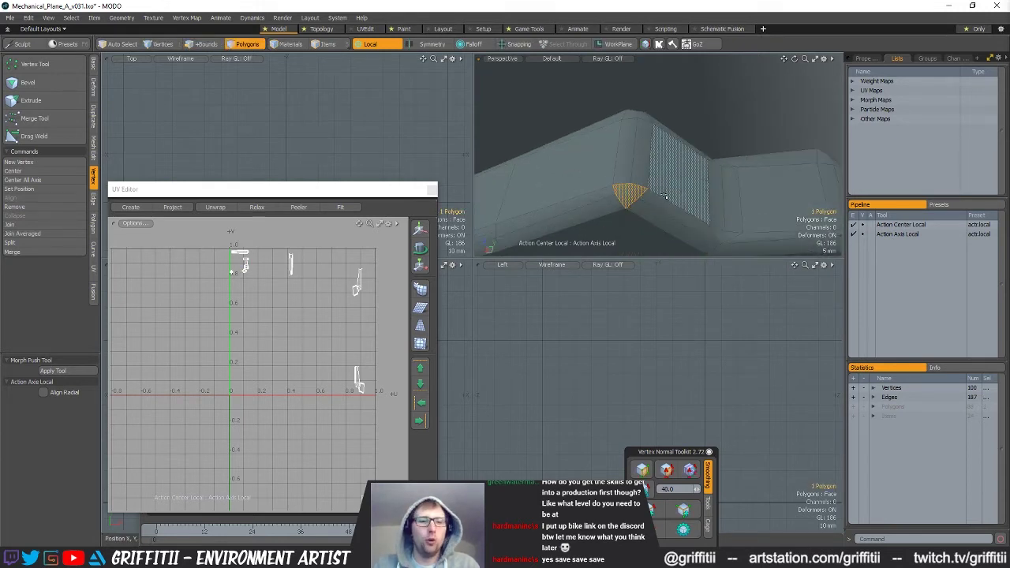
Undo the last four actions.
scroll(621, 190, "up", 4)
key("ctrl+z")
key("ctrl+z")
key("ctrl+z")
key("ctrl+z")
Select the short edge at the bend's bevelled corner and reposition it with the Transform and Move tools.
mouse_move(710, 204)
left_mouse_down("alt")
mouse_move(760, 208)
mouse_move(717, 187)
mouse_move(723, 204)
mouse_move(705, 211)
left_mouse_up("alt")
key("3")
left_click(703, 203)
key("2")
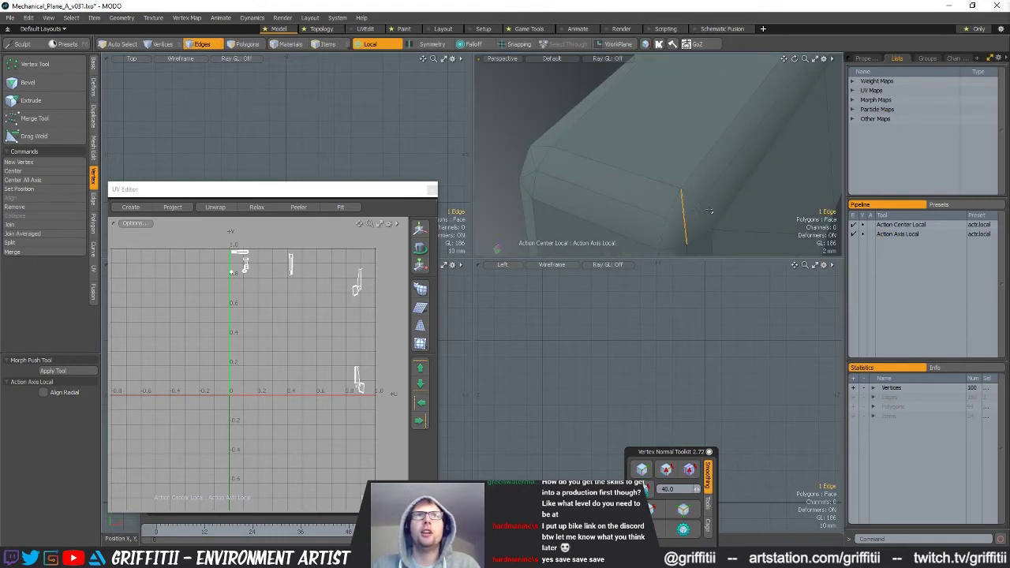
left_click_drag(754, 224, 732, 162, "alt")
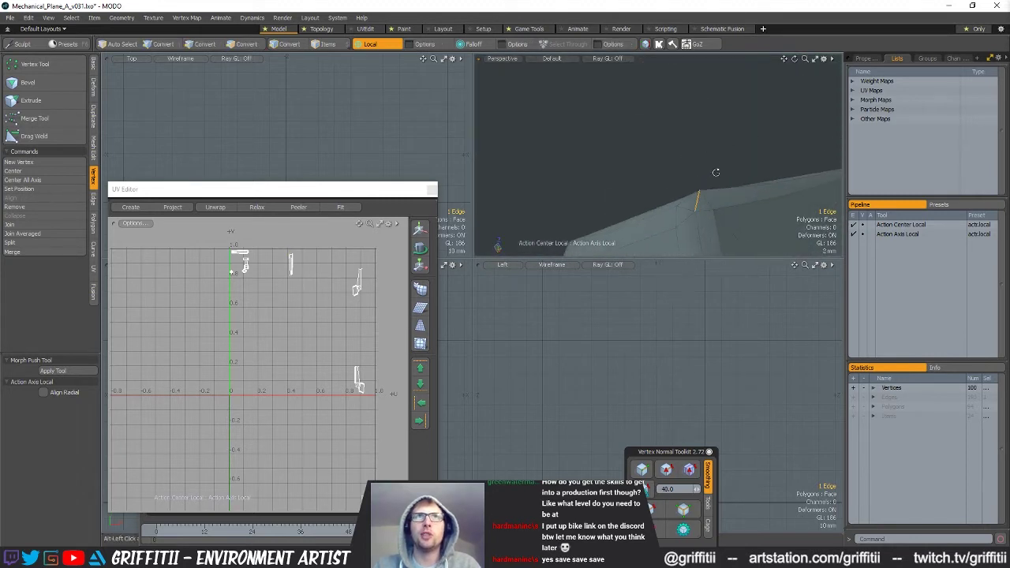
left_click_drag(699, 207, 631, 183, "alt")
key("y")
key("space")
key("w")
mouse_move(662, 153)
left_mouse_down("alt")
mouse_move(581, 131)
mouse_move(631, 135)
mouse_move(674, 112)
mouse_move(697, 168)
mouse_move(684, 165)
mouse_move(655, 198)
mouse_move(729, 192)
mouse_move(725, 158)
mouse_move(643, 172)
mouse_move(660, 155)
left_mouse_up("alt")
key("space")
key("space")
Move the bevel edge at the bend's inner corner to reshape the transition.
key("2")
key("1")
key("2")
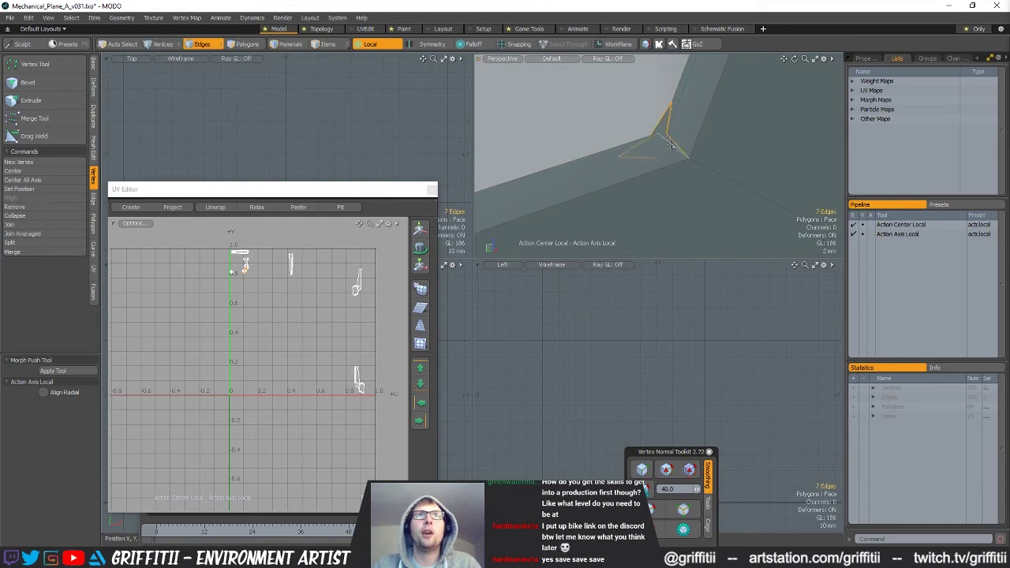
left_click(660, 140)
key("w")
mouse_move(686, 117)
left_mouse_down()
mouse_move(657, 153)
mouse_move(677, 161)
mouse_move(711, 148)
mouse_move(640, 165)
mouse_move(685, 147)
mouse_move(671, 107)
left_mouse_up()
key("space")
Move the bend's corner vertex by 800 um in X and -900 um in Y, and refine the vertex placement.
key("1")
key("w")
key("space")
key("w")
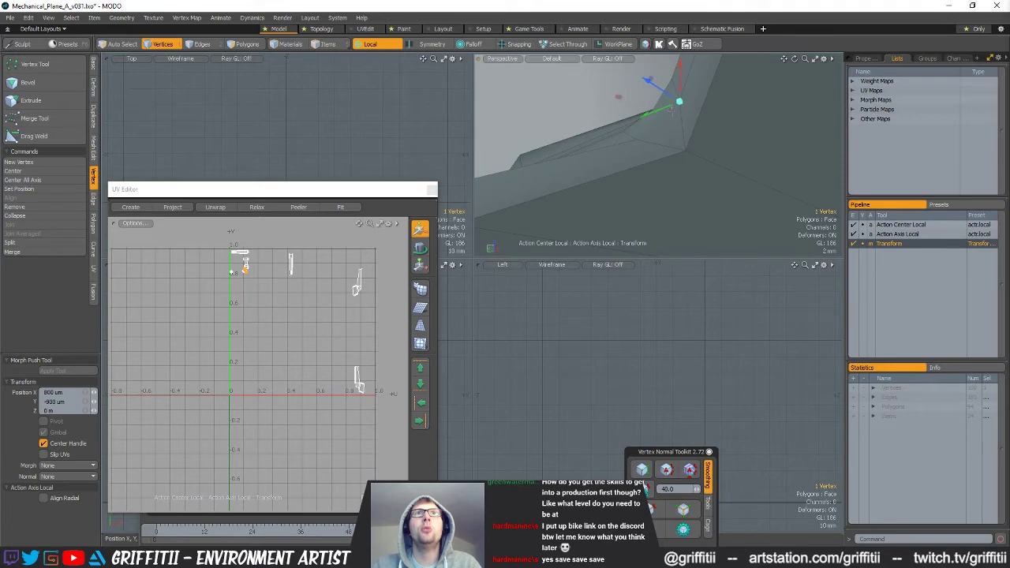
key("space")
key("w")
left_click_drag(666, 162, 653, 152, "alt")
key("space")
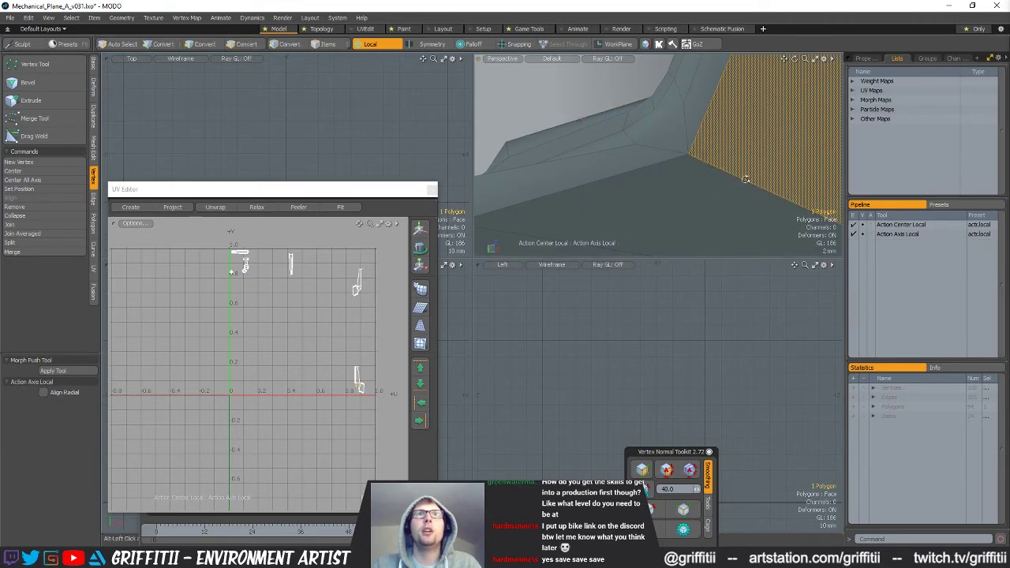
Slice the corner polygon starting from its end vertex at 0.0 % with Edge Slice.
left_click_drag(690, 178, 687, 135, "alt")
key("w")
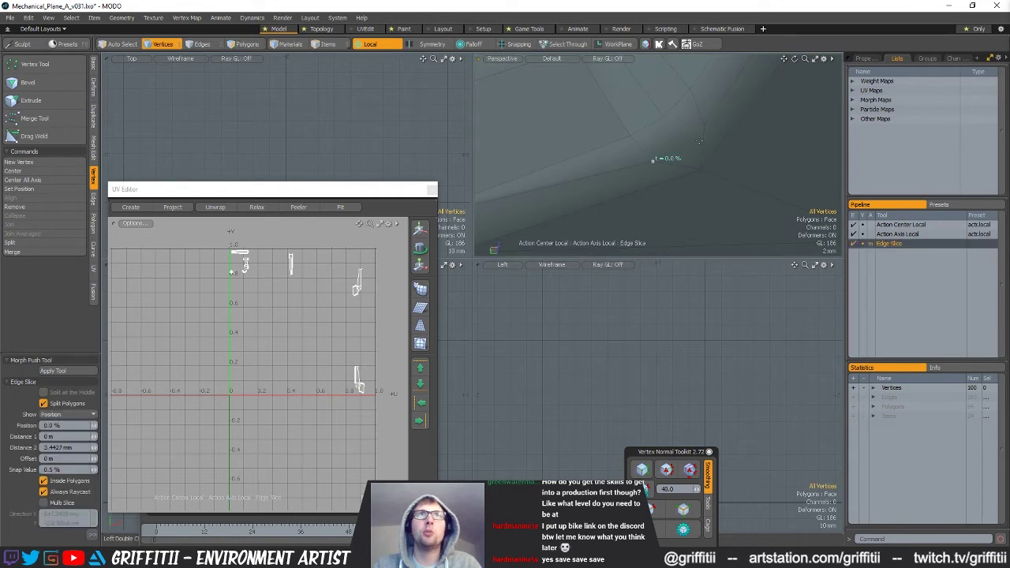
key("space")
key("alt+c")
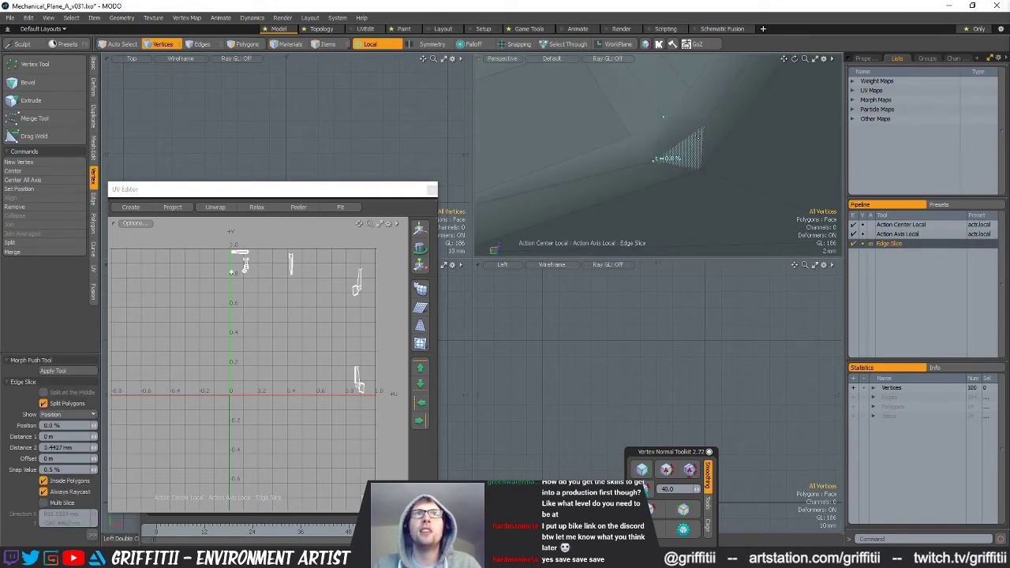
key("space")
key("space")
key("space")
Examine the vertices, edges and polygons around the freshly sliced corner by selecting them individually.
left_click(678, 121)
left_click(703, 135, "shift")
left_click_drag(683, 128, 677, 182, "alt")
key("space")
key("space")
left_click(676, 126)
key("space")
key("space")
left_click(647, 211)
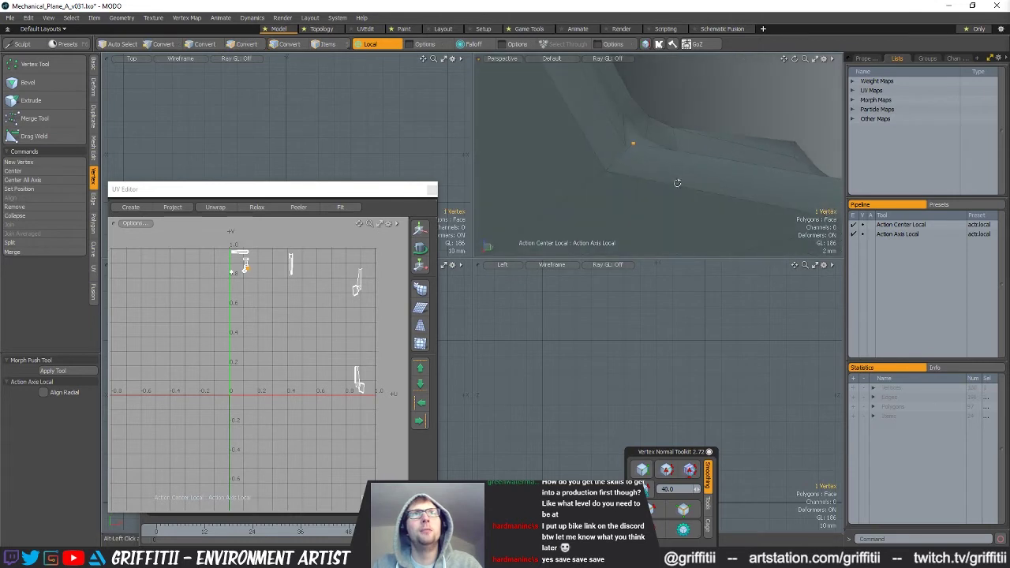
Move the diagonal corner edge about 2.4 mm in Y and -2.3 mm in Z, and rotate it about -22.4° around X.
left_click_drag(625, 160, 692, 172, "alt")
key("w")
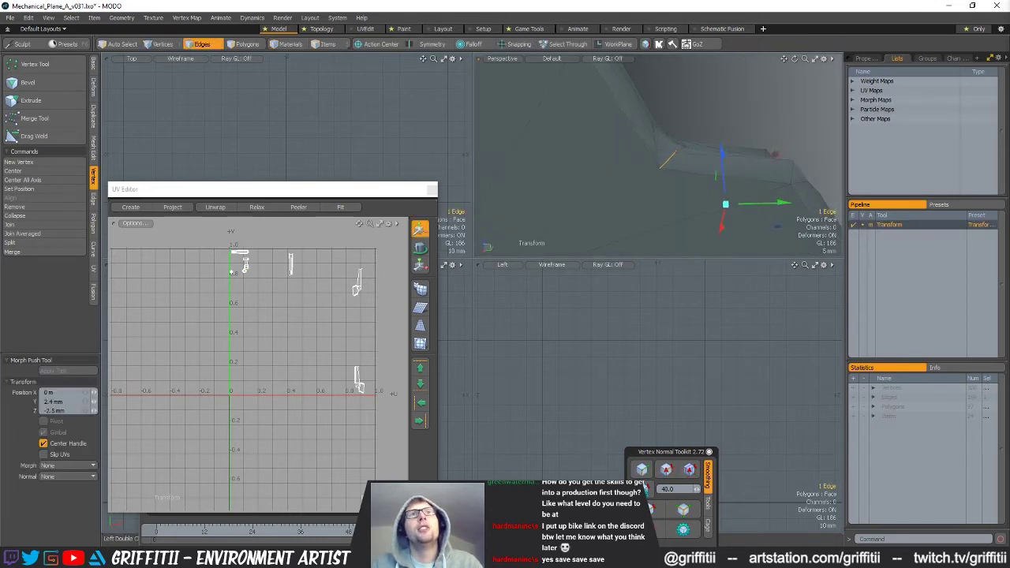
key("e")
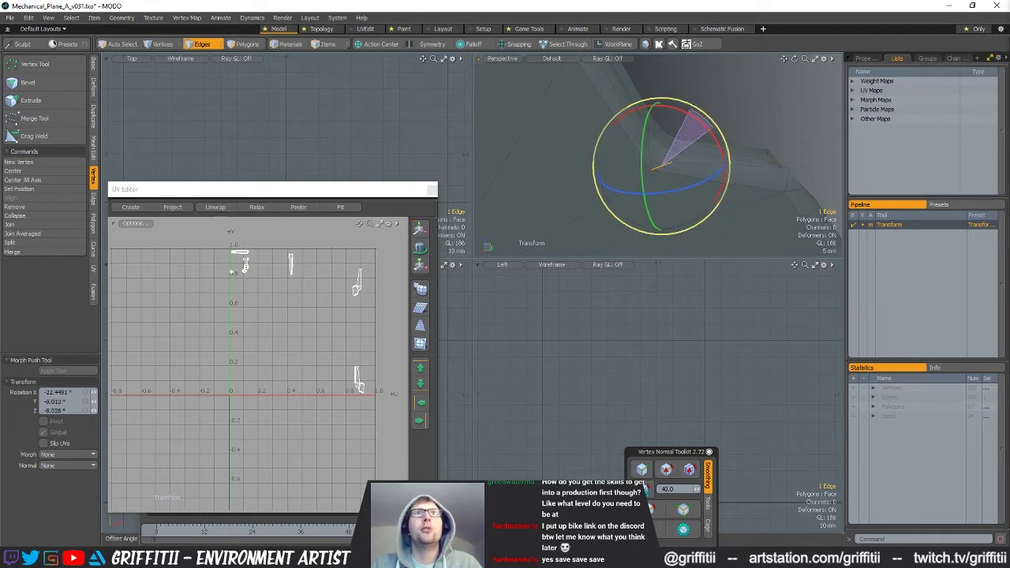
key("space")
Move the vertex at the corner edge's end by 200 um in X and 200 um in Y, and clear the selection.
key("space")
key("space")
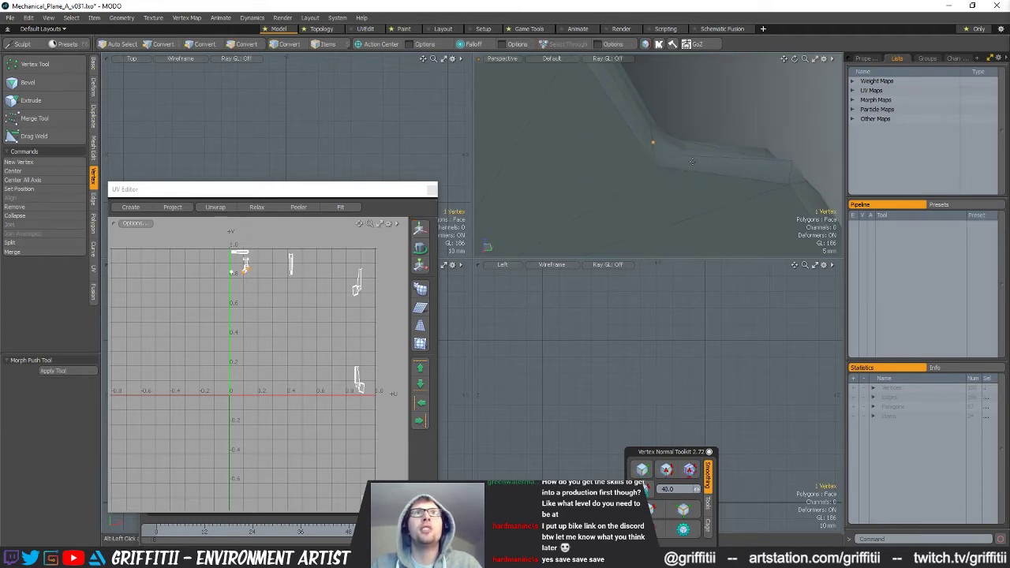
key("w")
left_click_drag(648, 150, 701, 229, "alt")
scroll(636, 194, "up", 3)
key("space")
key("y")
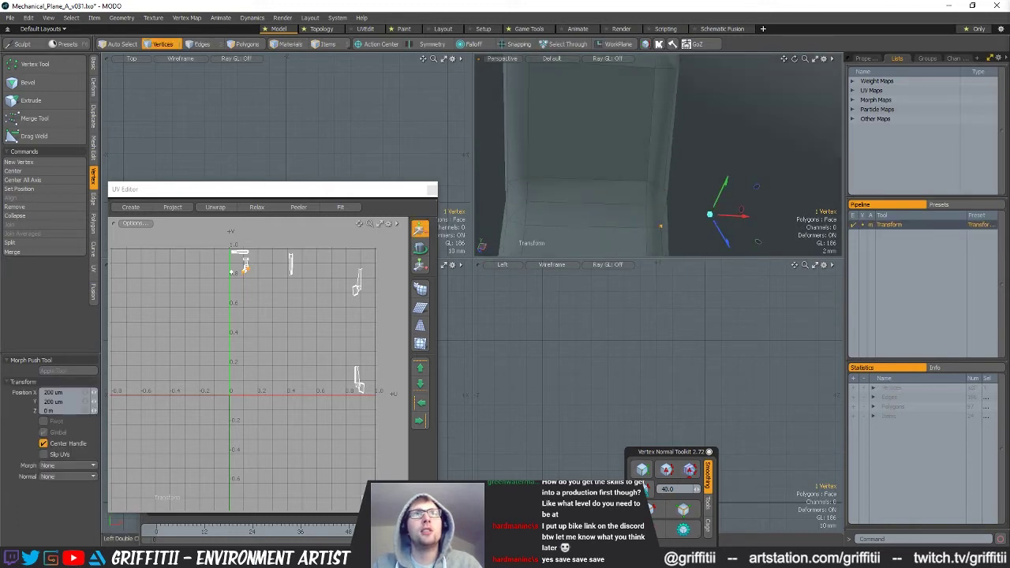
key("space")
left_click(707, 214)
Examine the edges and side polygons along the inside of the bend.
left_click_drag(627, 196, 564, 163, "alt")
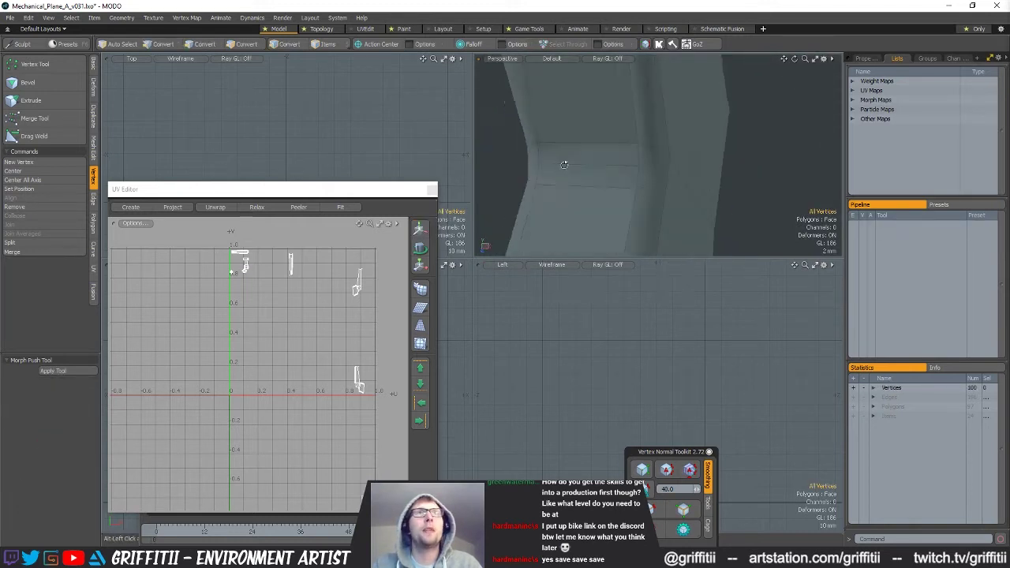
scroll(671, 170, "up", 3)
left_click_drag(673, 169, 641, 157, "alt")
key("2")
left_click(643, 158)
mouse_move(699, 200)
left_mouse_down("alt")
mouse_move(710, 163)
mouse_move(676, 177)
mouse_move(692, 178)
left_mouse_up("alt")
key("3")
left_click(698, 156)
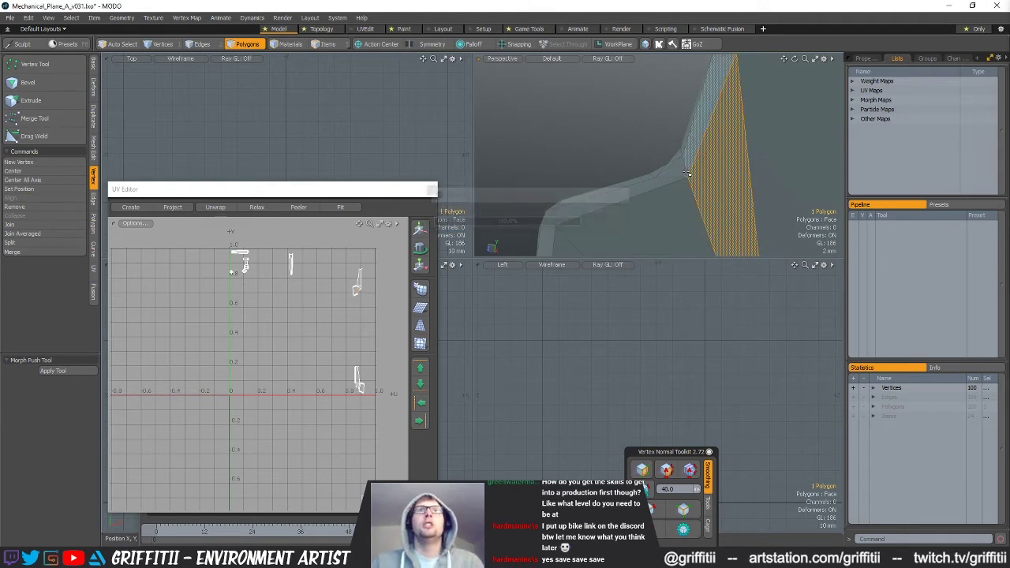
Move the vertex where the side face meets the bend's inner bevel.
key("1")
left_click(687, 176)
key("w")
key("space")
Frame the side polygon at the bend corner and move the short edge beside it about -1.3 mm in Y and -3.1 mm in Z.
left_click_drag(687, 158, 595, 151, "alt")
key("3")
left_click(685, 151)
key("shift+a")
key("1")
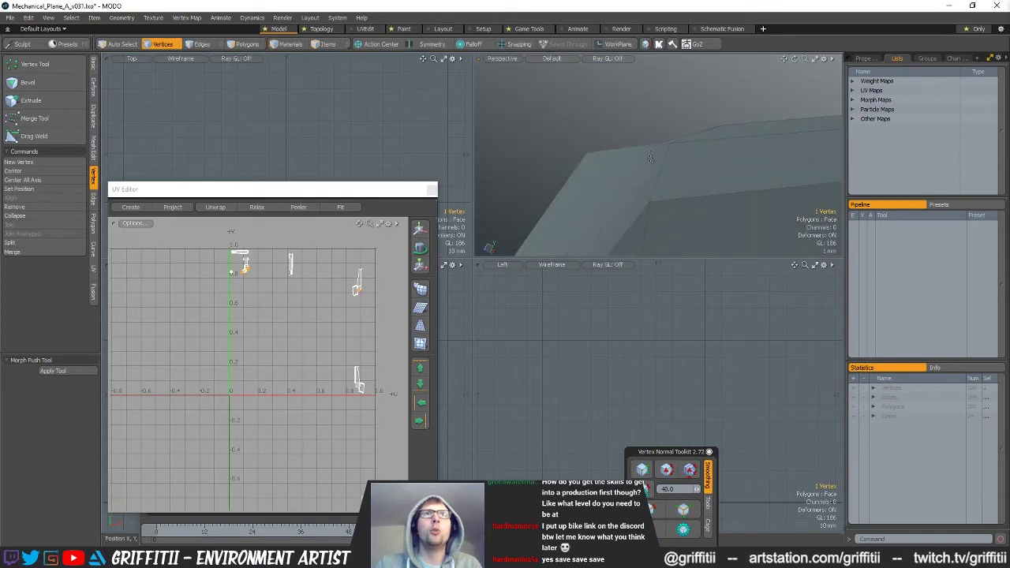
key("3")
left_click_drag(639, 157, 668, 126, "alt")
key("2")
key("w")
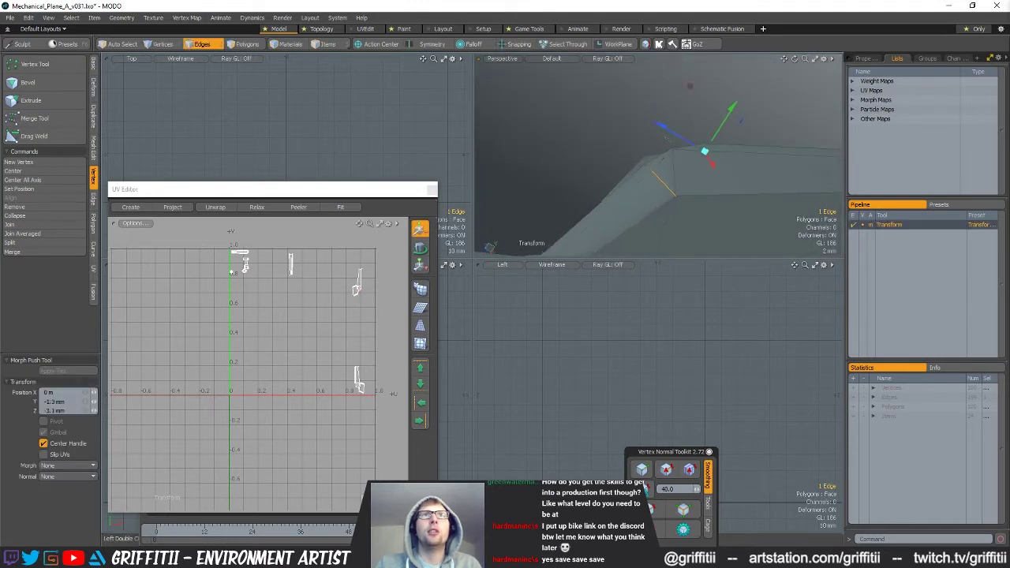
Move the corner vertex next to the edited edge about 1.1 mm in Y and -2.8 mm in Z.
key("1")
left_click(698, 153)
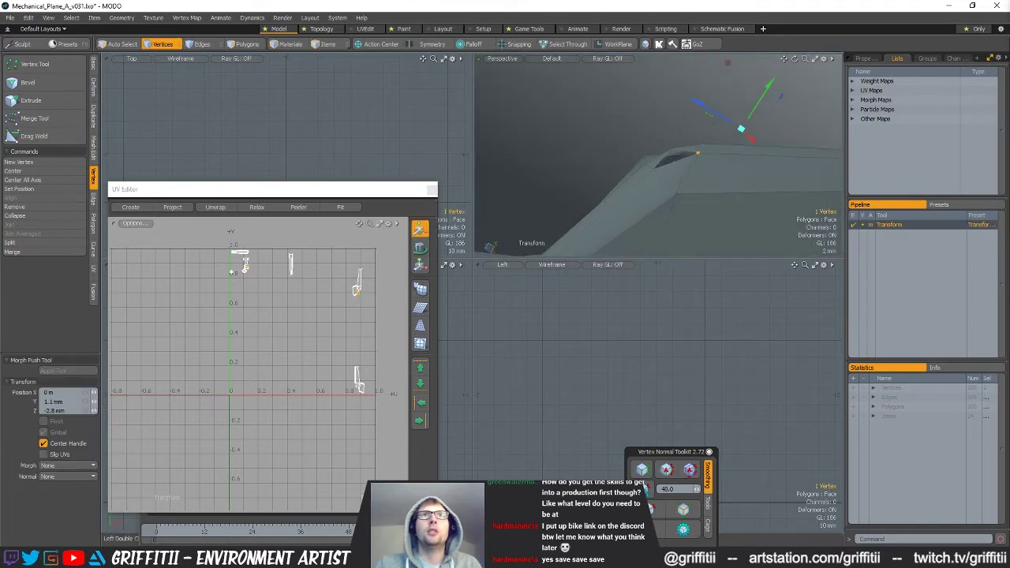
mouse_move(698, 155)
left_mouse_down("alt")
mouse_move(685, 173)
mouse_move(694, 168)
left_mouse_up("alt")
key("space")
Rotate the two connected edges at the inner bevel corner about 4.4° in X, 0.8° in Y and 0.5° in Z.
key("space")
key("space")
left_click(685, 174)
key("1")
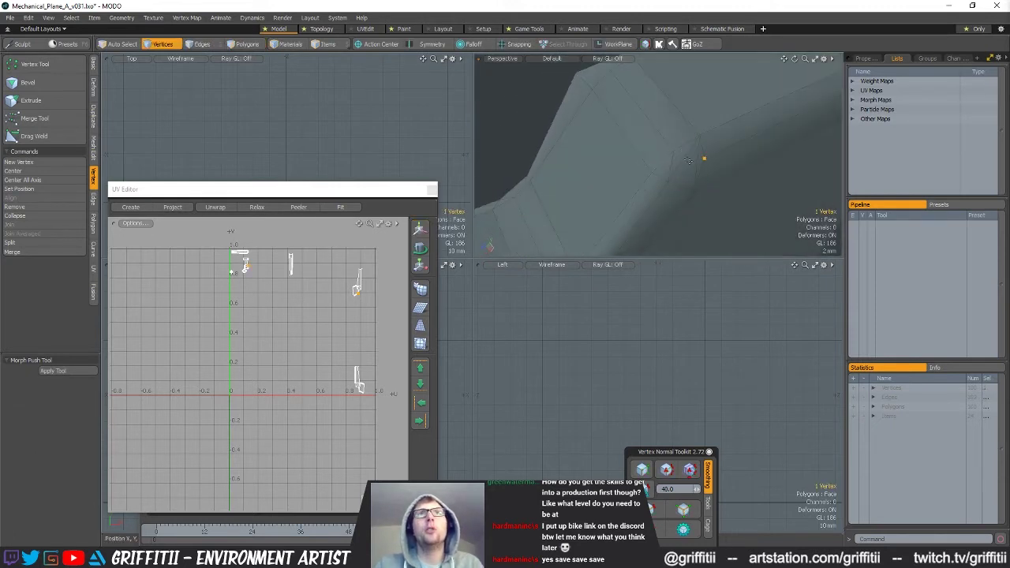
left_click_drag(752, 184, 738, 153, "ctrl+alt")
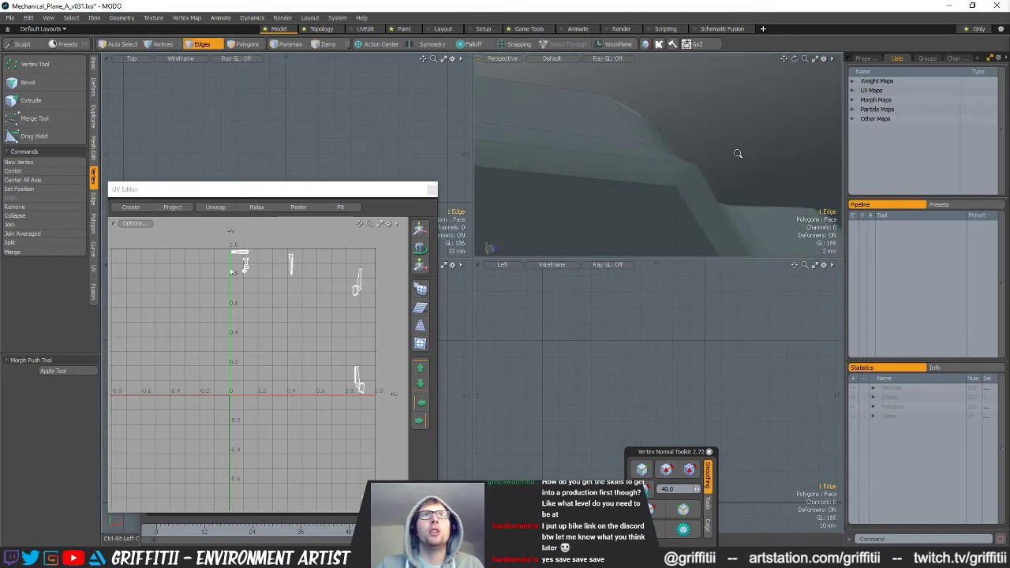
left_click(685, 173, "shift")
left_click_drag(697, 185, 701, 129, "alt")
key("w")
key("e")
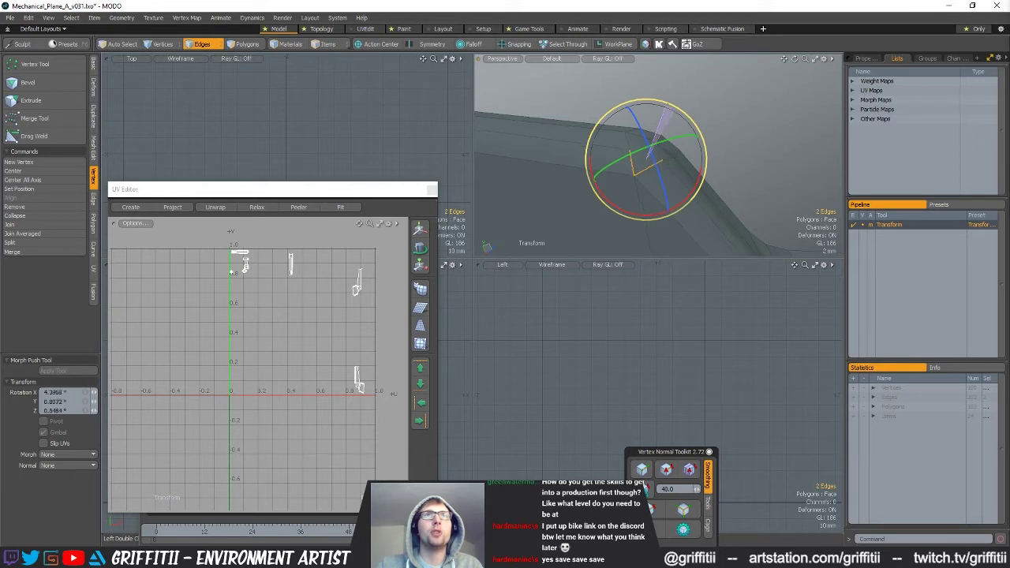
key("w")
key("space")
Move the vertex on the bevel's upper side of the bend by 400 um in Y and -700 um in Z.
key("space")
key("space")
left_click(631, 146)
left_click_drag(662, 168, 685, 143, "alt")
key("w")
left_click_drag(689, 129, 683, 130)
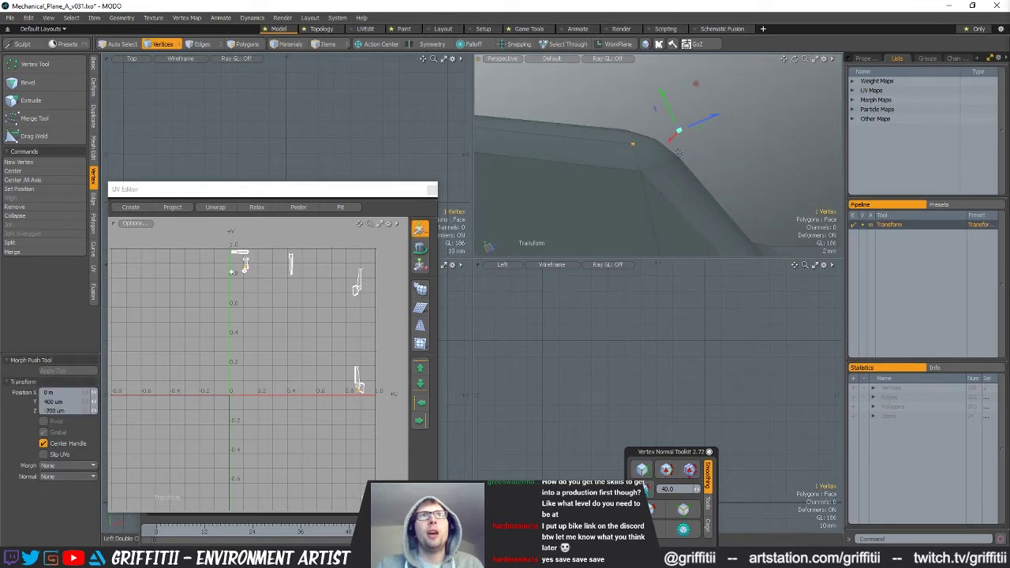
key("space")
Examine the vertex, polygon and edge around the reshaped bevel corner from several angles.
left_click(675, 163)
key("space")
key("space")
key("space")
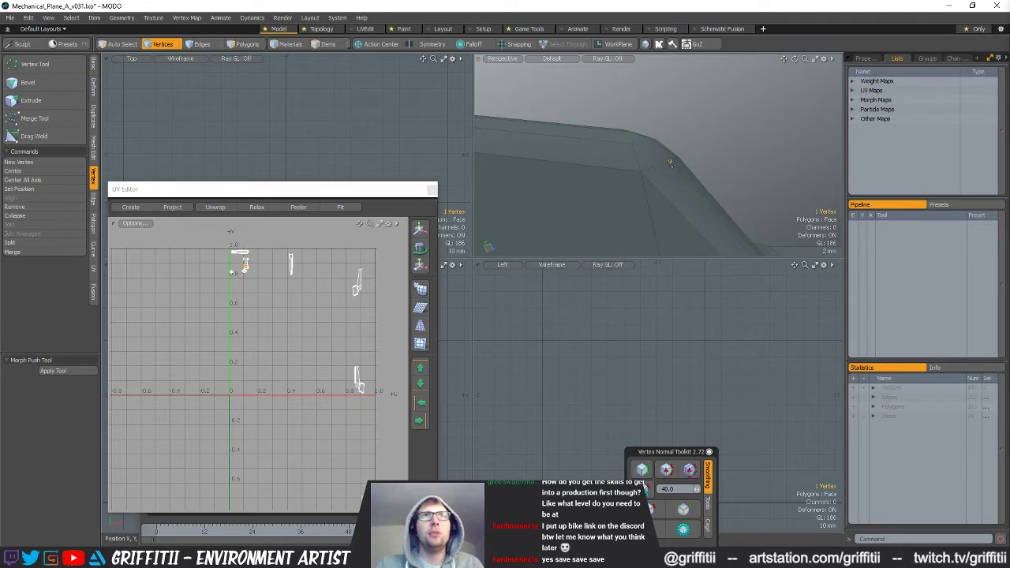
left_click(672, 162)
key("w")
left_click_drag(671, 163, 634, 206, "alt")
key("space")
key("space")
key("space")
left_click(644, 166)
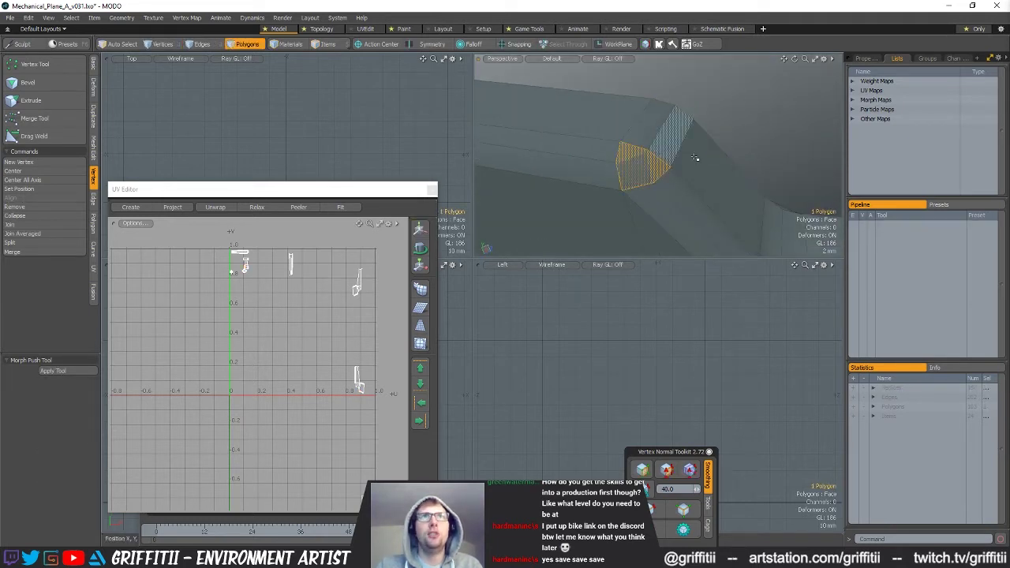
left_click_drag(743, 131, 555, 165, "alt")
key("space")
key("space")
left_click(635, 167)
scroll(557, 165, "down", 3)
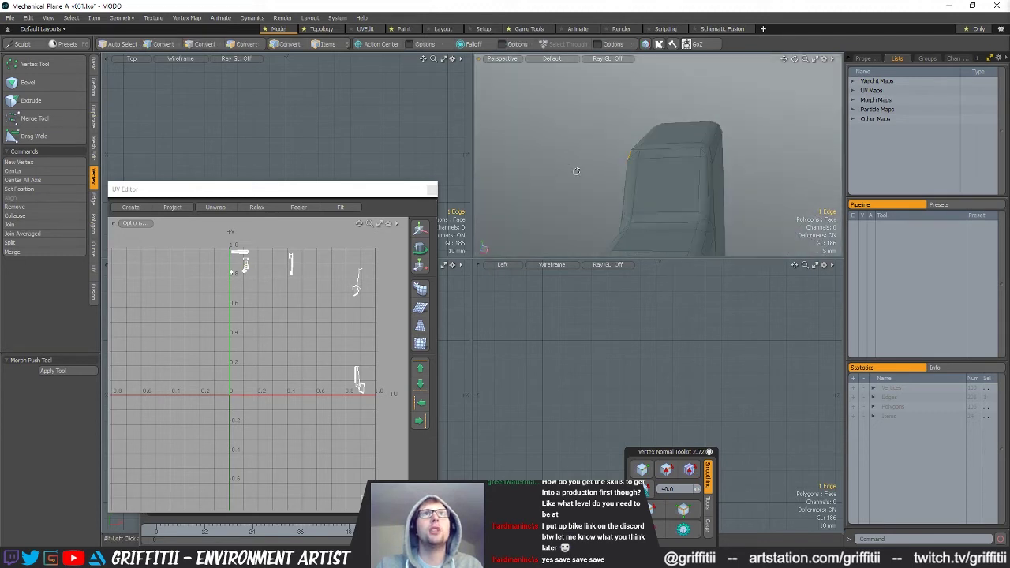
Clear the edge selection and unhide the rest of the landing gear assembly.
left_click(562, 170)
scroll(600, 154, "down", 3)
left_click_drag(634, 146, 670, 179, "alt+shift")
key("Tab")
key("Tab")
key("u")
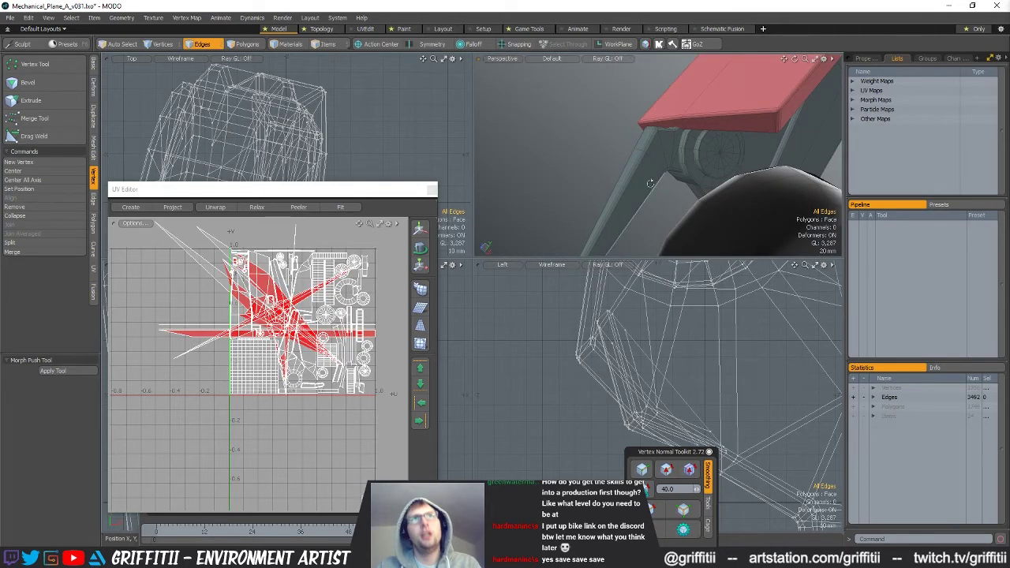
Examine the full landing gear assembly with its red cover, arm and wheel from several sides.
left_click_drag(727, 142, 719, 123, "alt")
scroll(719, 124, "down", 2)
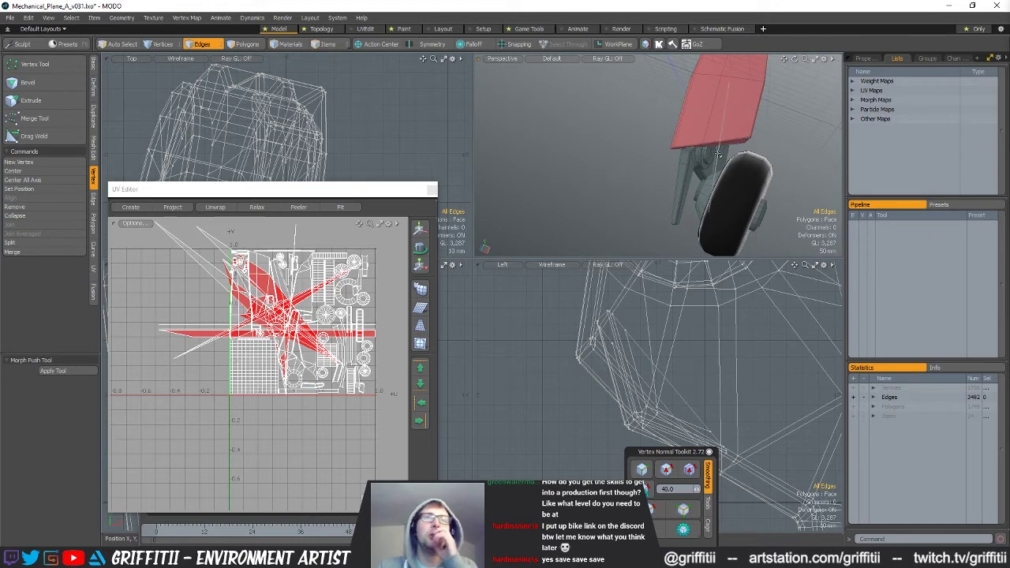
mouse_move(788, 168)
left_mouse_down("alt")
mouse_move(723, 177)
mouse_move(777, 151)
left_mouse_up("alt")
key("1")
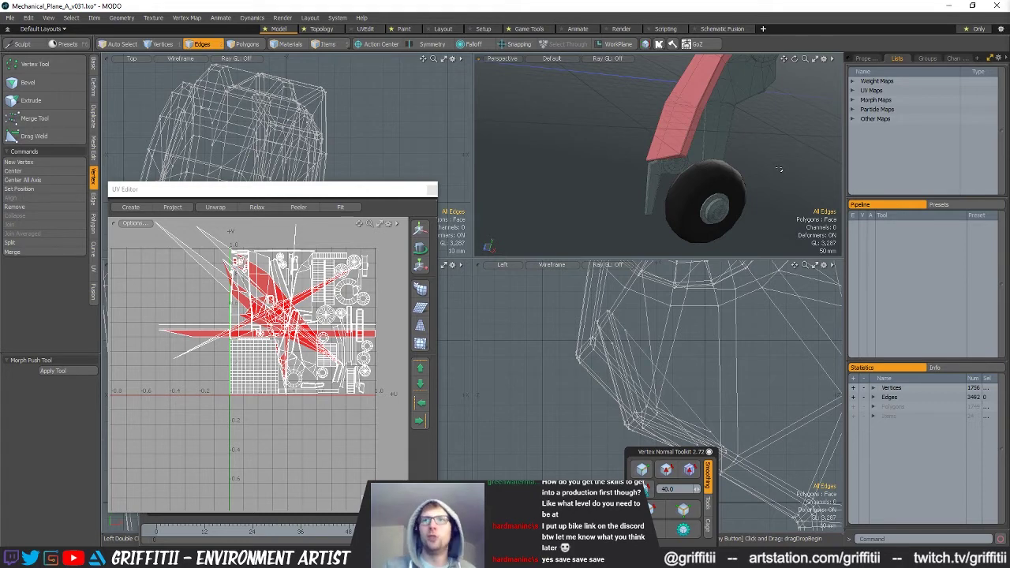
mouse_move(705, 147)
left_mouse_down("alt")
mouse_move(639, 174)
mouse_move(761, 150)
mouse_move(667, 187)
mouse_move(637, 158)
mouse_move(641, 135)
mouse_move(652, 145)
mouse_move(628, 177)
left_mouse_up("alt")
key("Tab")
key("Tab")
key("Tab")
key("Tab")
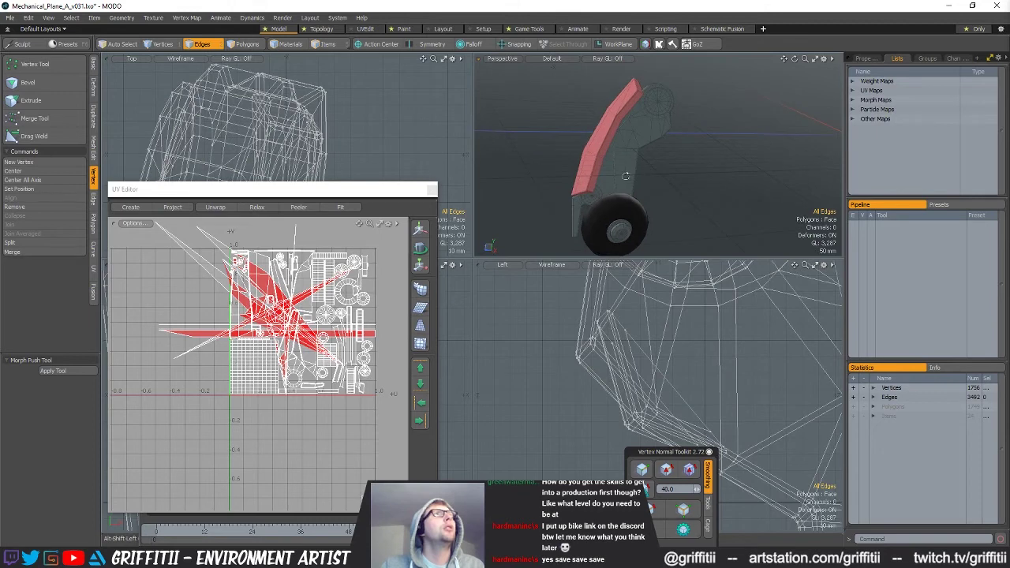
Save the scene and delete the mesh's UV map.
key("ctrl+s")
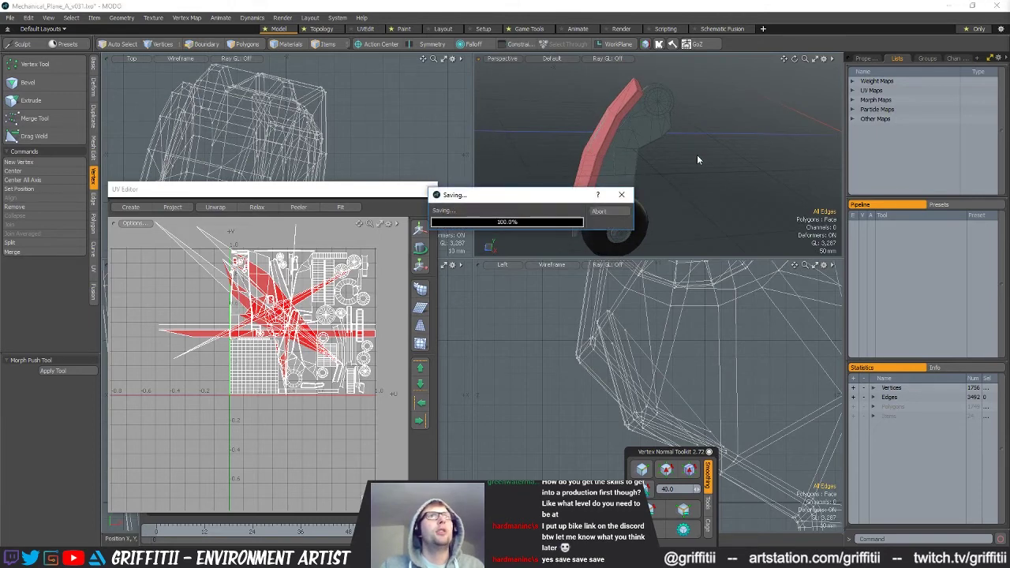
left_click_drag(427, 146, 302, 105, "ctrl+alt")
key("3")
left_click(876, 91)
right_click(892, 100)
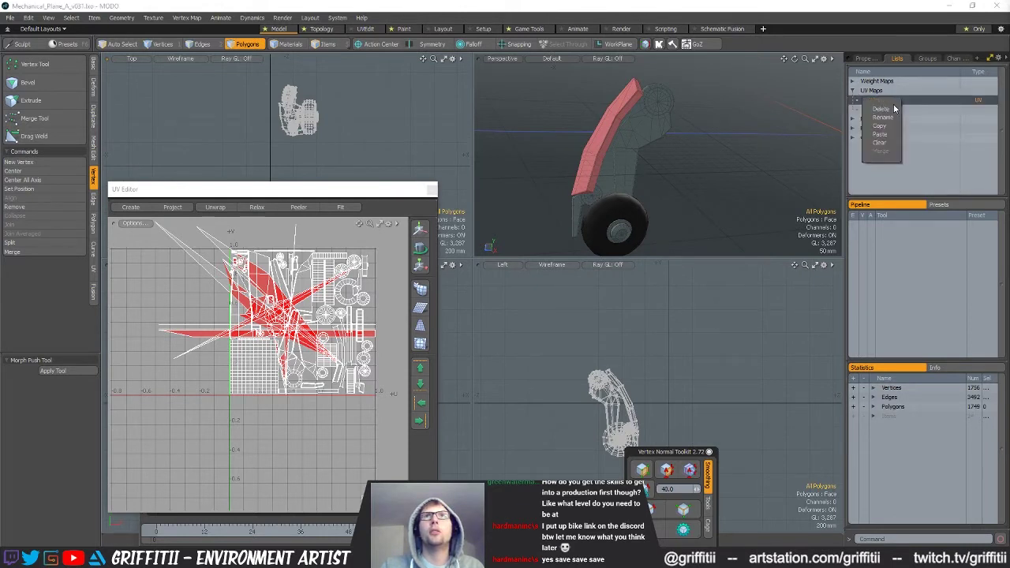
left_click(882, 109)
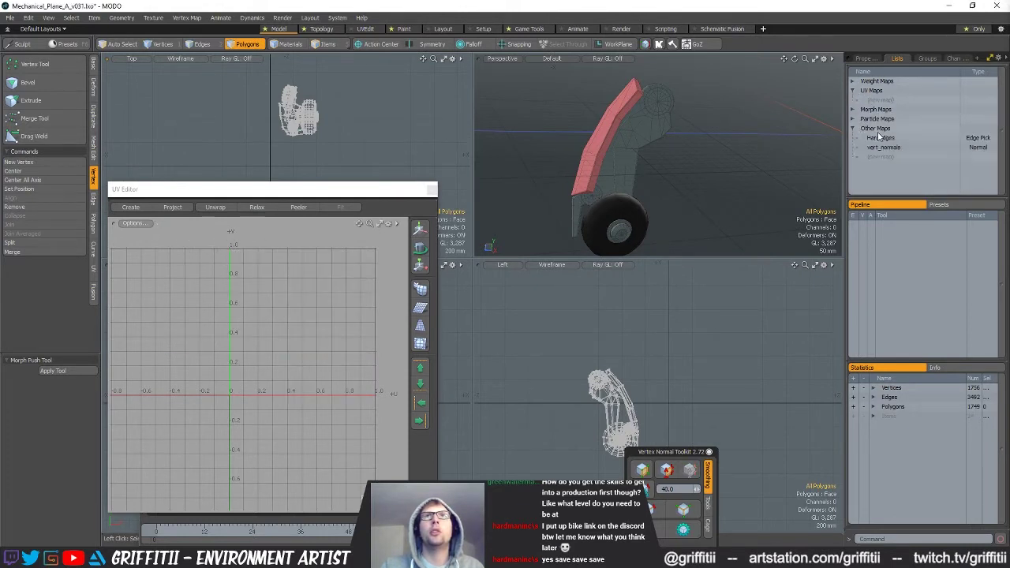
Delete the hard-edge map and the vert_normals map from the mesh's other vertex maps.
right_click(881, 139)
left_click(883, 149)
right_click(890, 139)
left_click(889, 148)
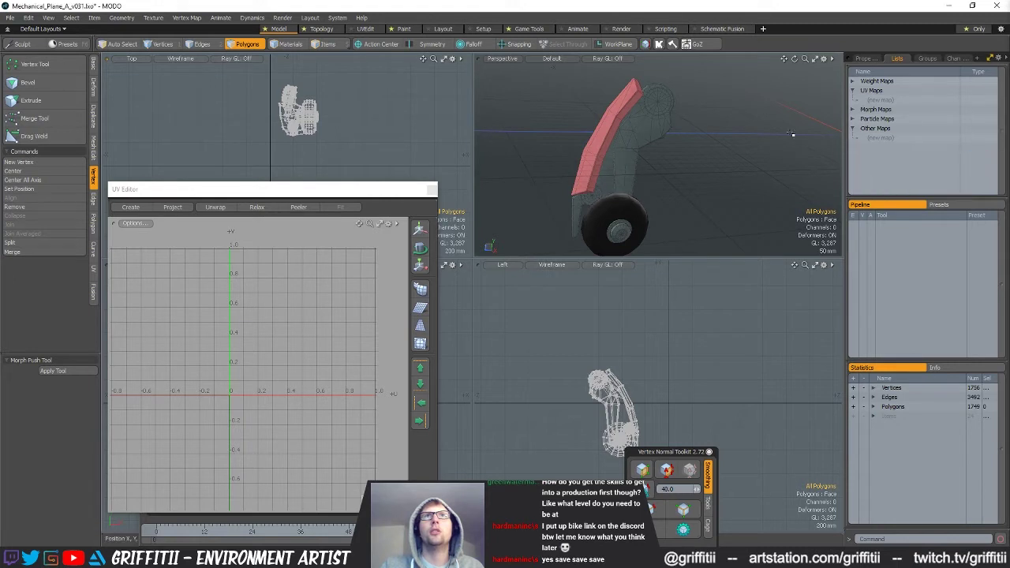
Mirror the whole landing gear assembly across the X axis to create the opposite leg.
key("shift+v")
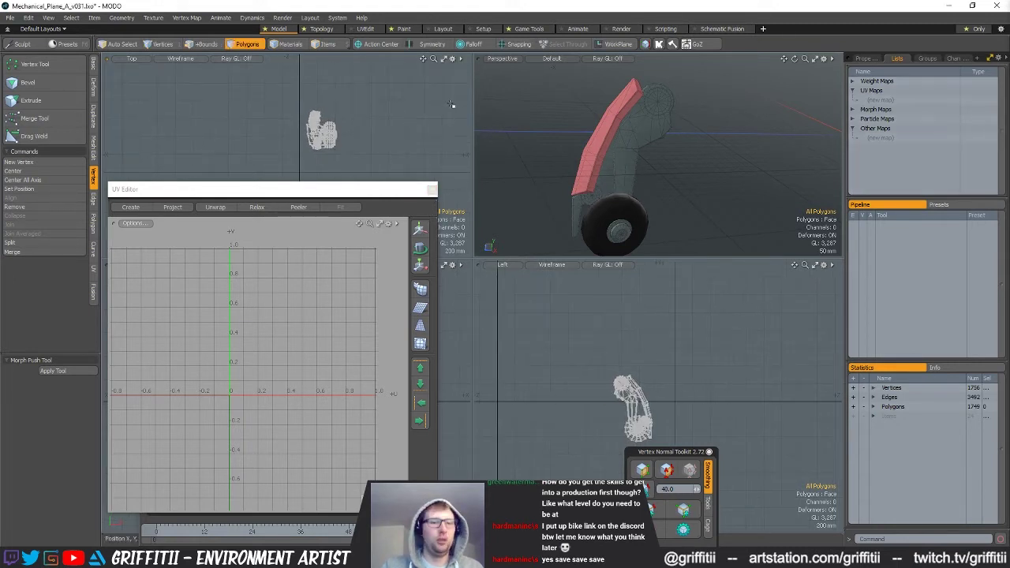
left_click(72, 526)
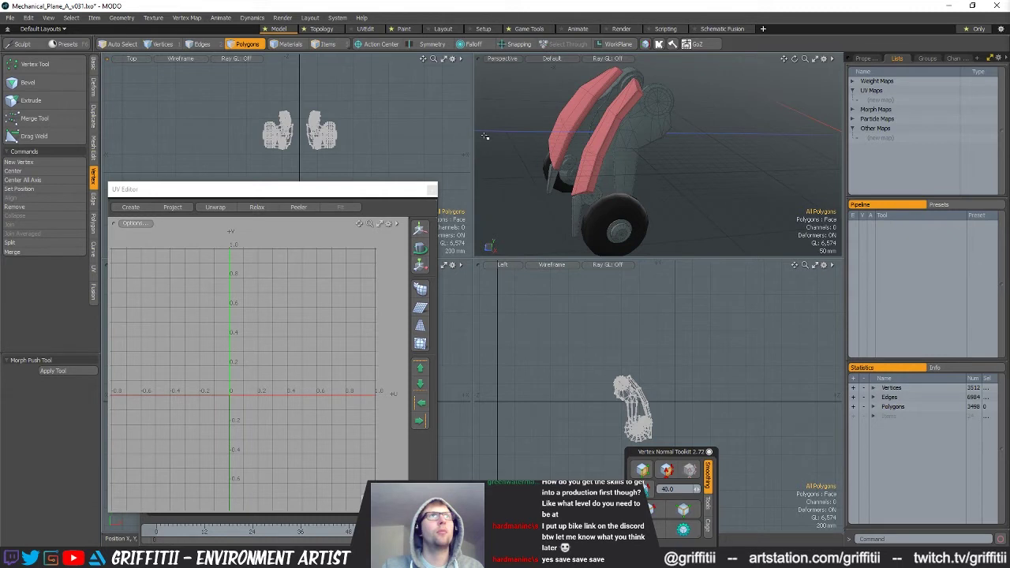
left_click_drag(552, 150, 599, 137, "alt")
Separate the two red cover panels from the working mesh and hide them.
left_click_drag(689, 153, 737, 181, "alt")
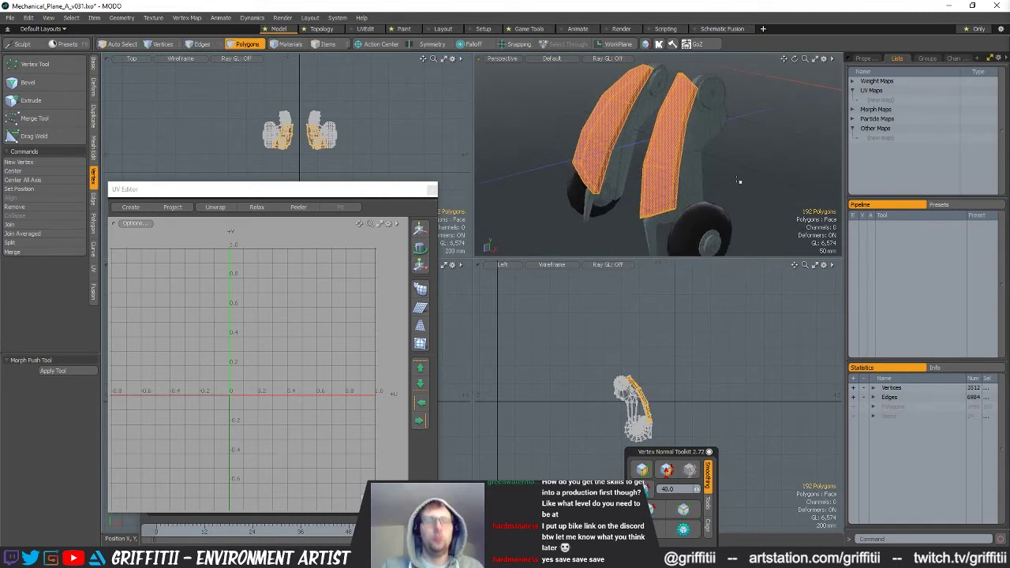
left_click(748, 176)
key("ctrl+z")
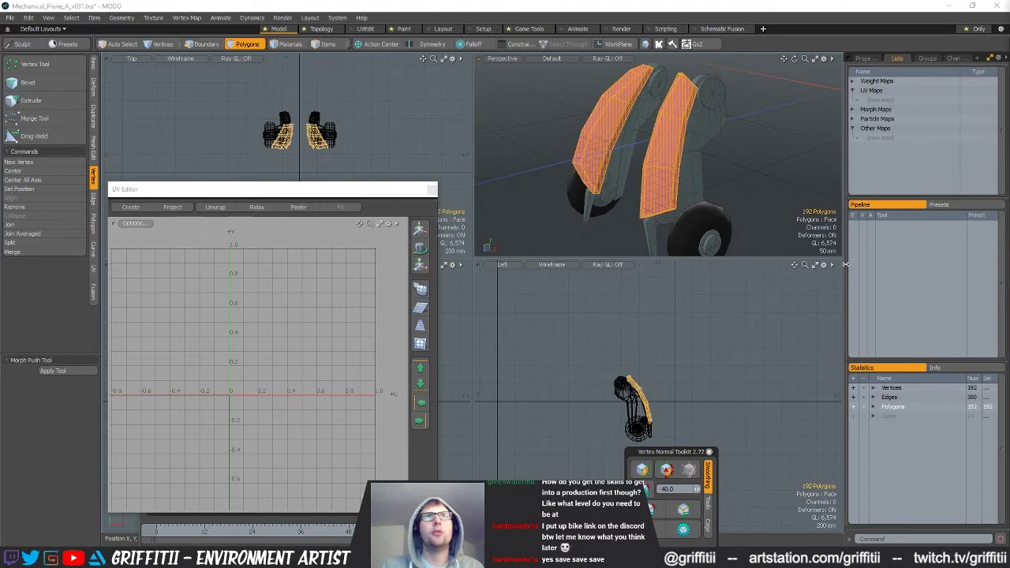
key("Delete")
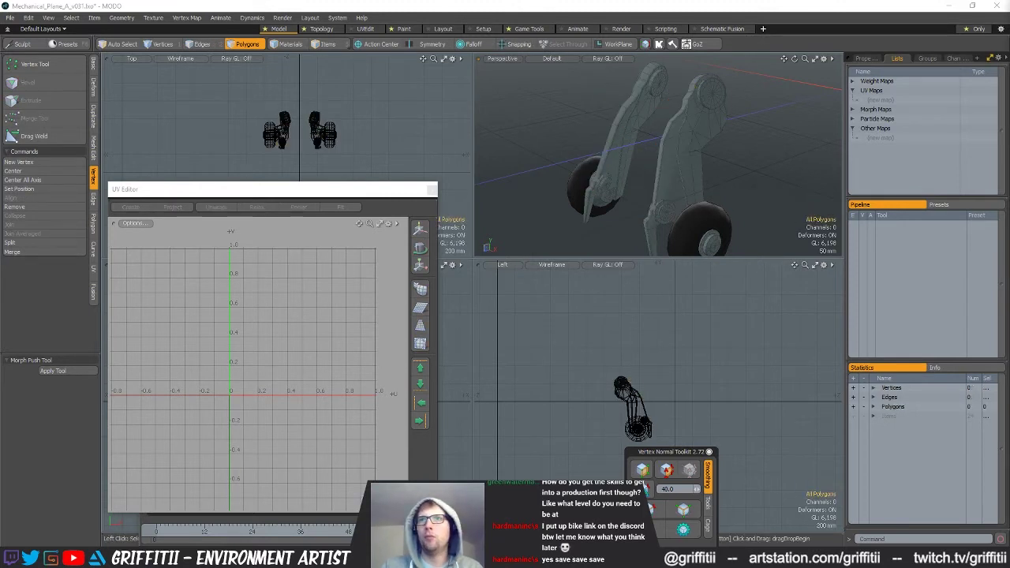
Select the long flat struts on both legs with their connected polygons, separate them from the working mesh and hide them.
left_click_drag(688, 210, 711, 159, "alt")
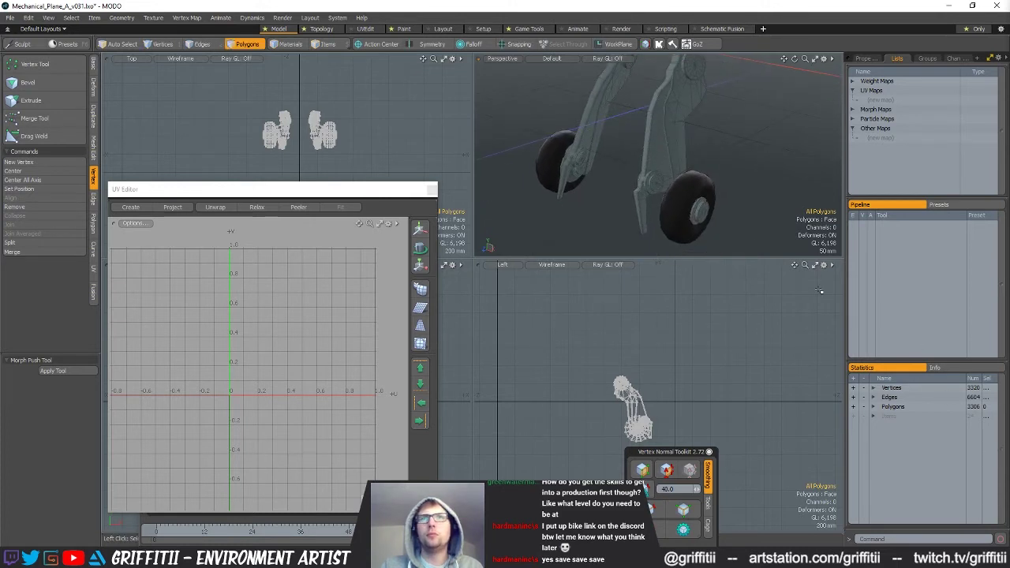
left_click_drag(711, 224, 641, 208, "alt")
left_click(660, 172)
left_click(589, 139, "shift")
key("]")
left_click_drag(590, 139, 685, 174, "alt")
key("Delete")
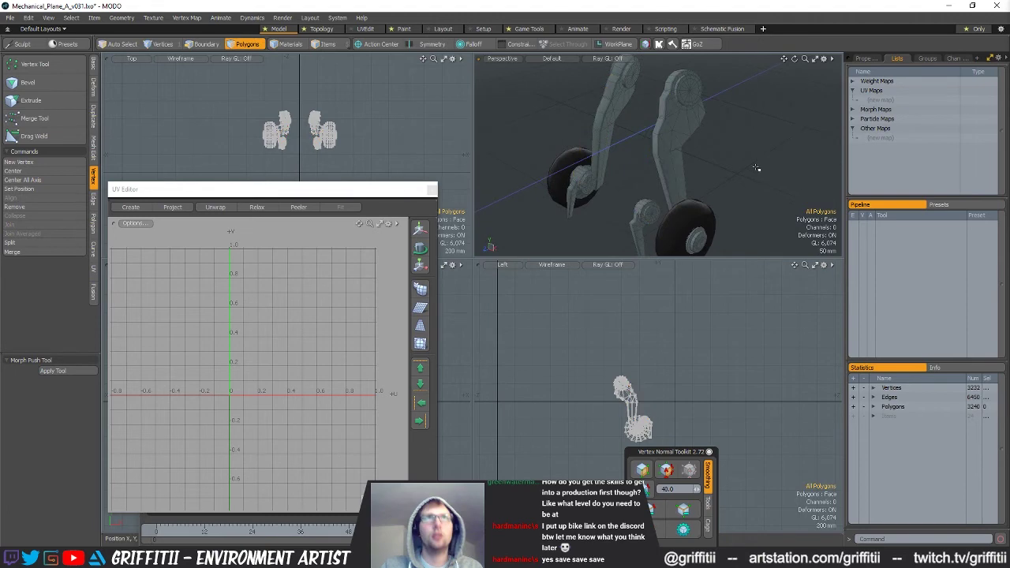
key("ctrl+z")
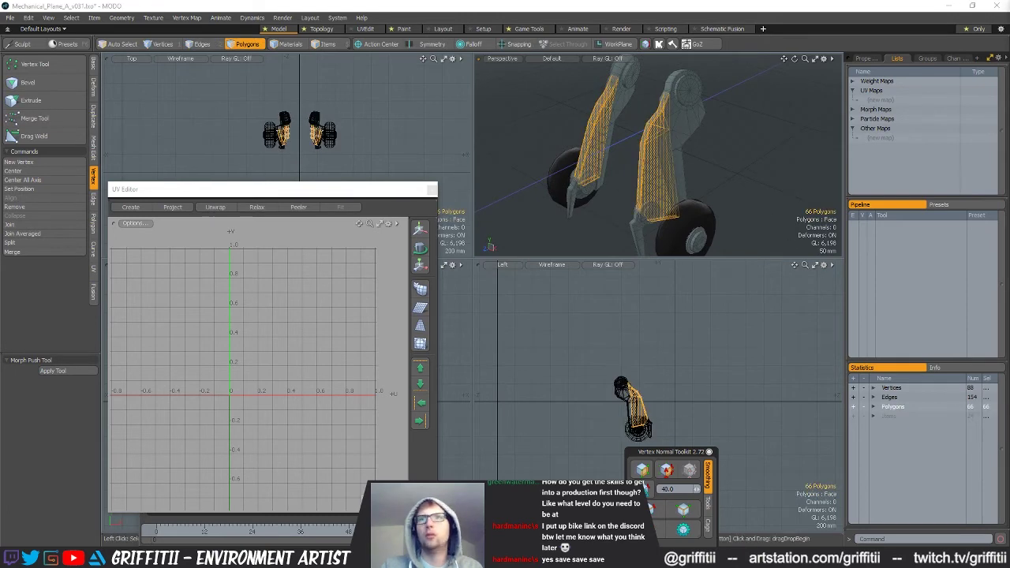
key("h")
Select the large bent main arms of both legs and cut them out of the working mesh.
key("5")
left_click(673, 146)
key("3")
double_click(675, 140)
double_click(613, 101, "shift")
left_click_drag(614, 106, 698, 166, "alt")
key("ctrl+x")
key("n")
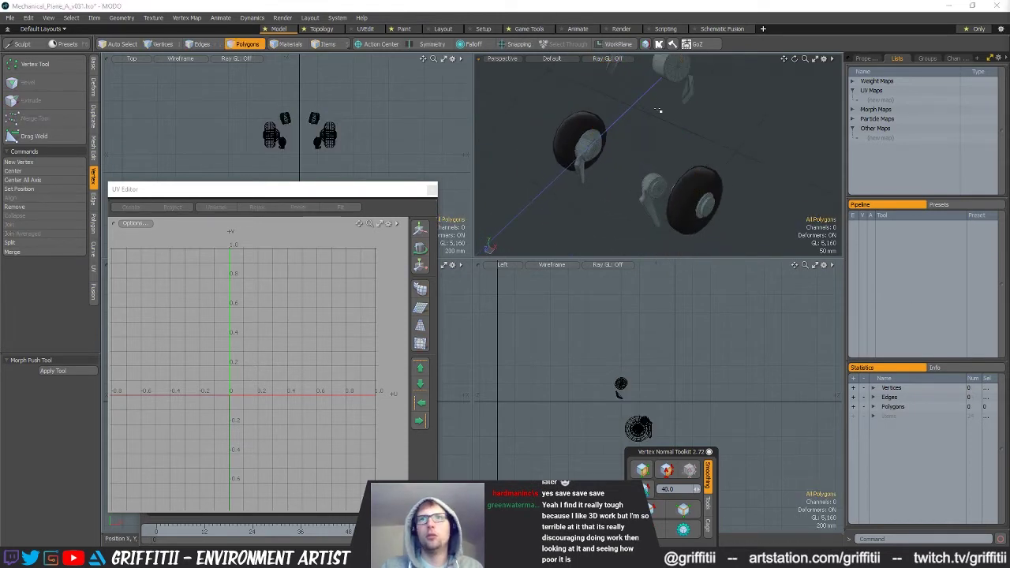
key("ctrl+v")
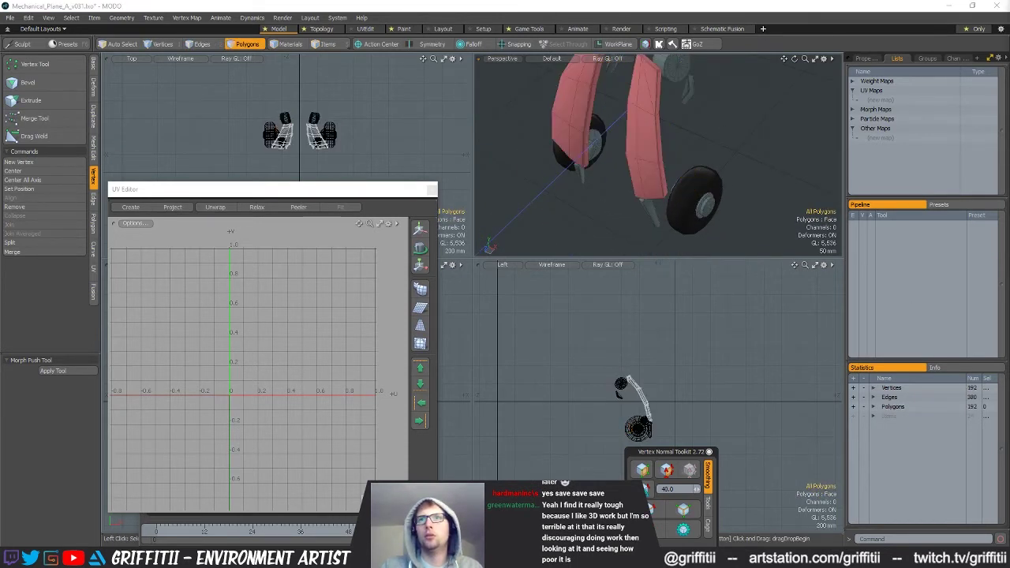
key("Page_Up")
Select the upper joint cylinders and the inner cones and outer caps of both wheel hubs, and cut them out of the mesh.
left_click_drag(695, 156, 701, 135, "alt")
left_click(661, 103)
left_click(622, 104, "shift")
key("bracketright")
left_click_drag(631, 158, 703, 194, "alt")
scroll(708, 203, "up", 2)
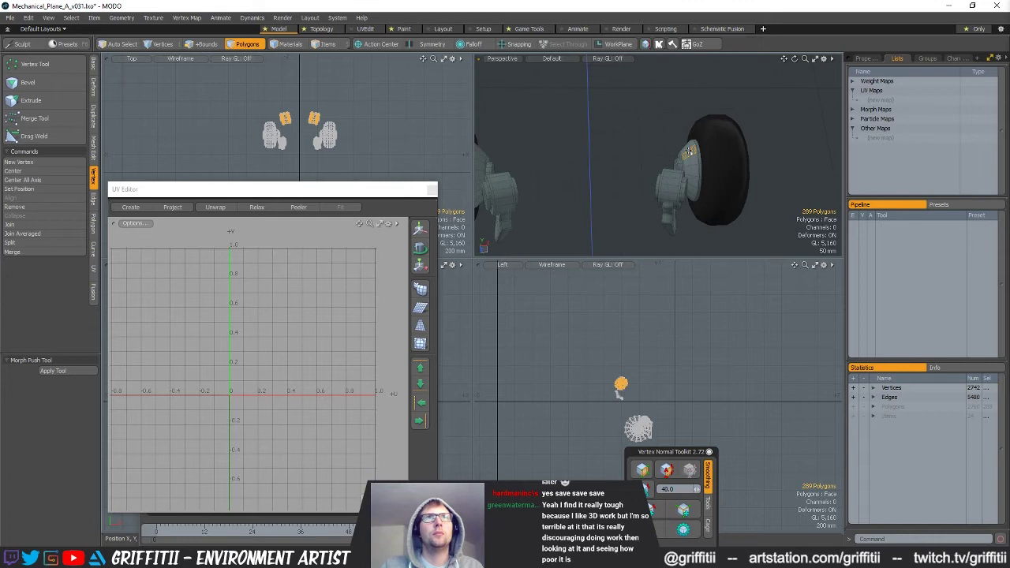
double_click(689, 151, "shift")
left_click_drag(689, 151, 600, 166, "alt")
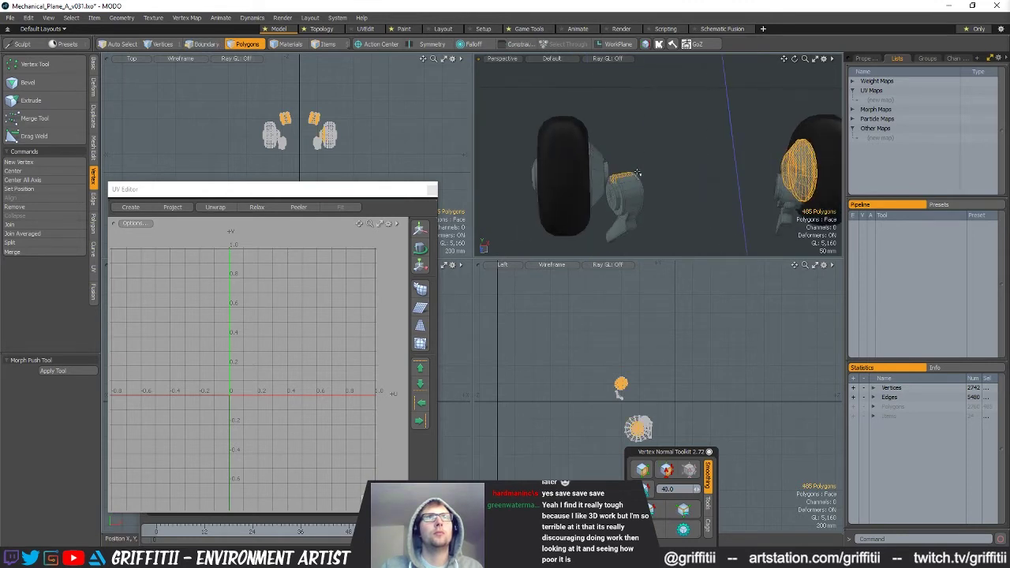
double_click(604, 164, "shift")
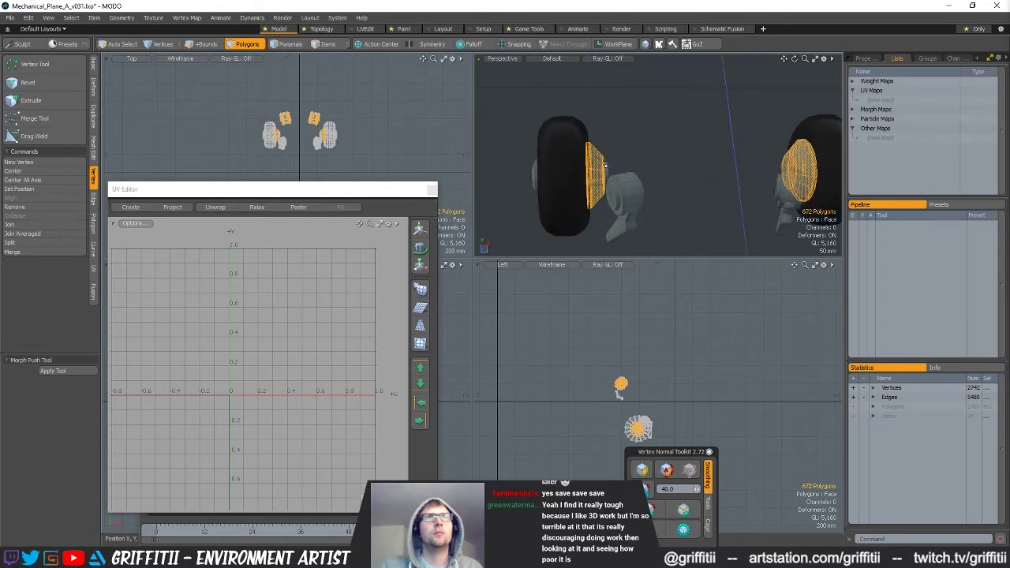
left_click_drag(639, 156, 589, 162, "alt")
double_click(543, 195, "shift")
left_click_drag(543, 195, 712, 183, "alt")
double_click(702, 165, "shift")
scroll(701, 162, "down", 4)
left_click_drag(700, 148, 695, 158, "alt")
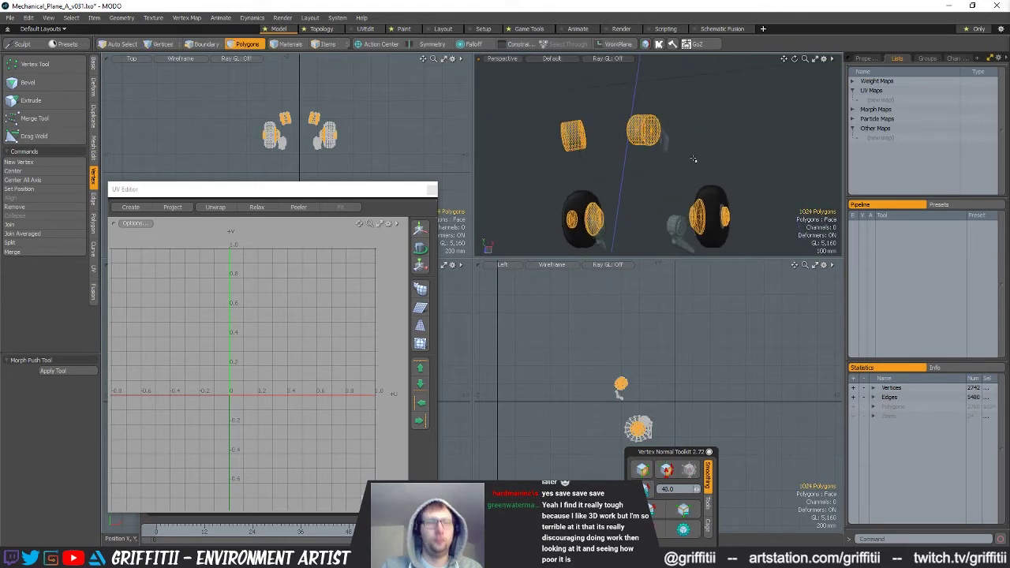
key("Delete")
key("ctrl+z")
key("ctrl+x")
Select the wheel axle cylinders and the small bent upper pieces on both sides, separate them from the mesh and hide them.
left_click_drag(671, 165, 609, 184, "alt")
scroll(624, 190, "up", 3)
double_click(624, 190)
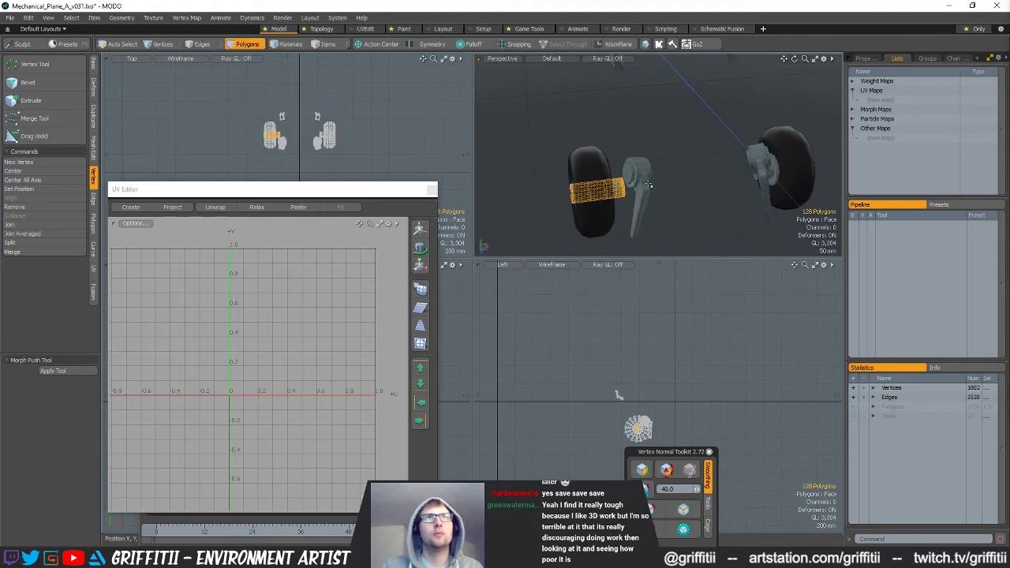
left_click_drag(756, 177, 638, 113, "alt")
double_click(746, 183, "shift")
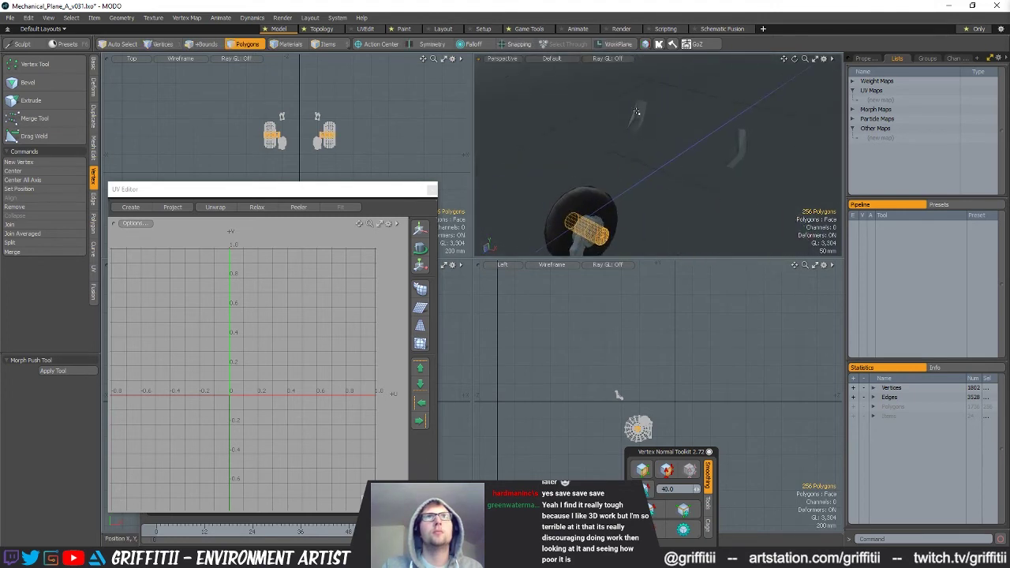
key("bracketright")
left_click_drag(741, 153, 744, 159, "alt")
key("h")
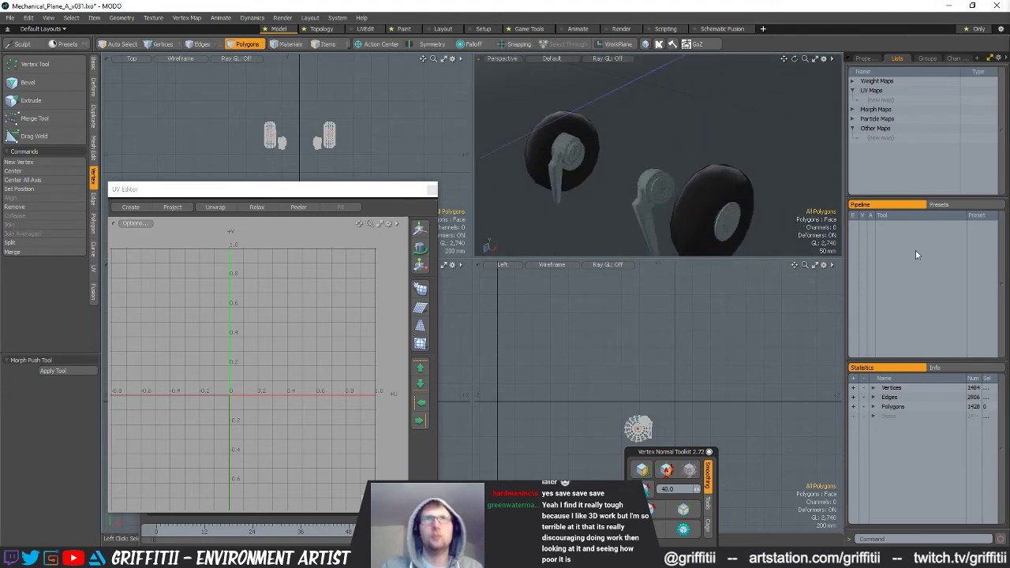
Select the lower tapered struts and the joint caps around the cylinders on both sides, and separate them into their own mesh.
key("u")
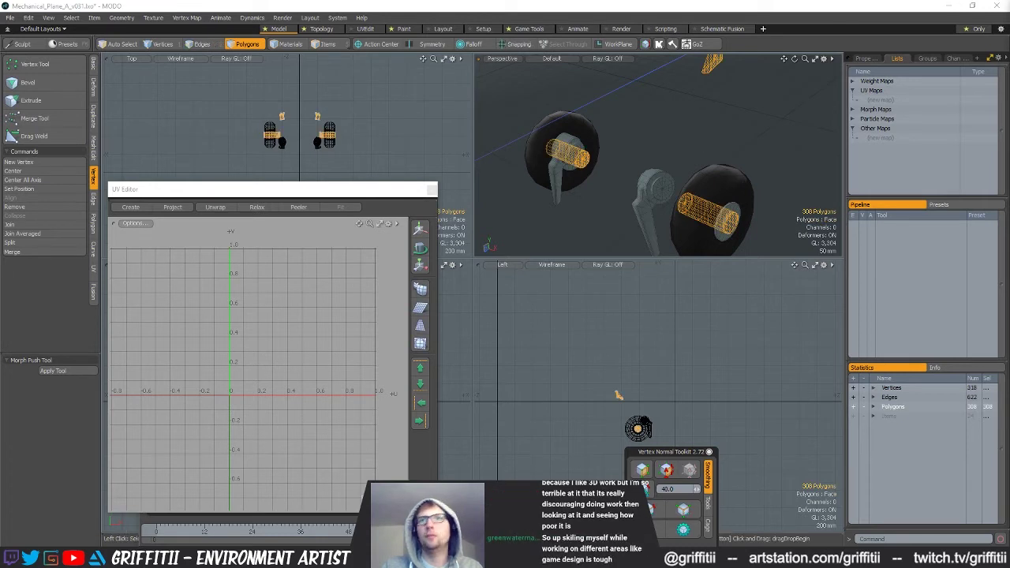
left_click_drag(676, 213, 727, 207, "alt")
double_click(725, 208)
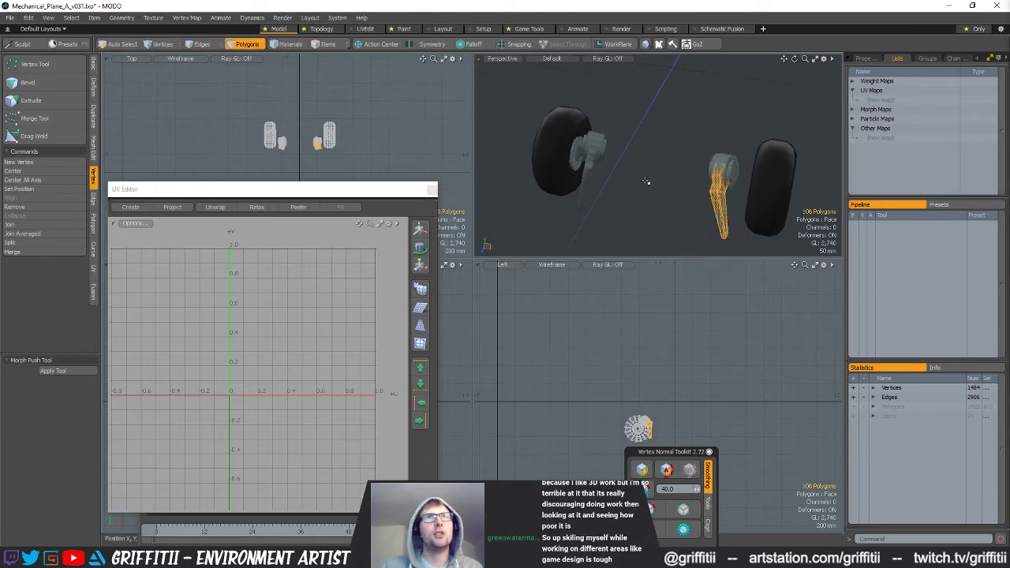
double_click(591, 175, "shift")
double_click(721, 155, "shift")
left_click_drag(720, 157, 702, 181, "alt")
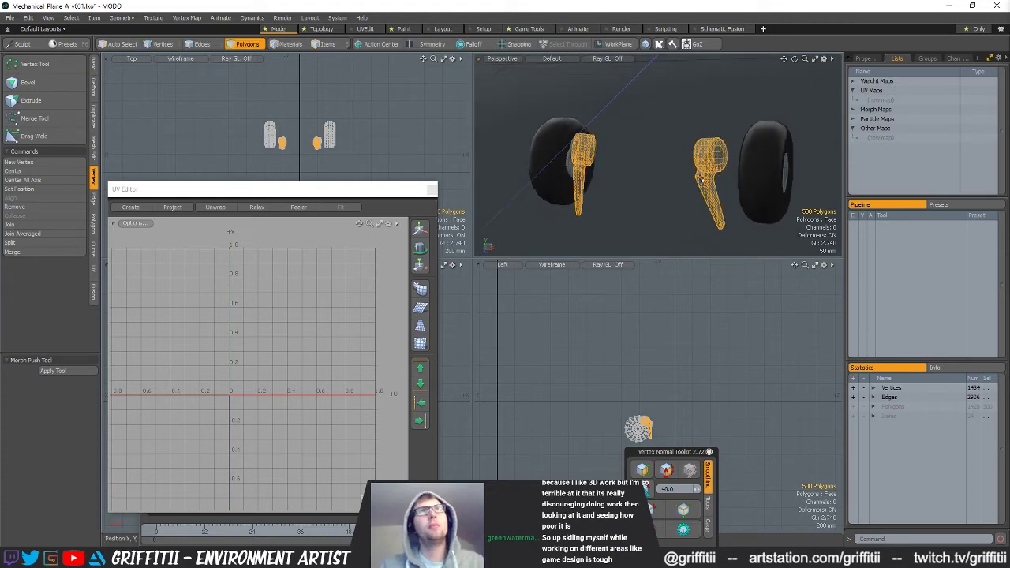
key("Delete")
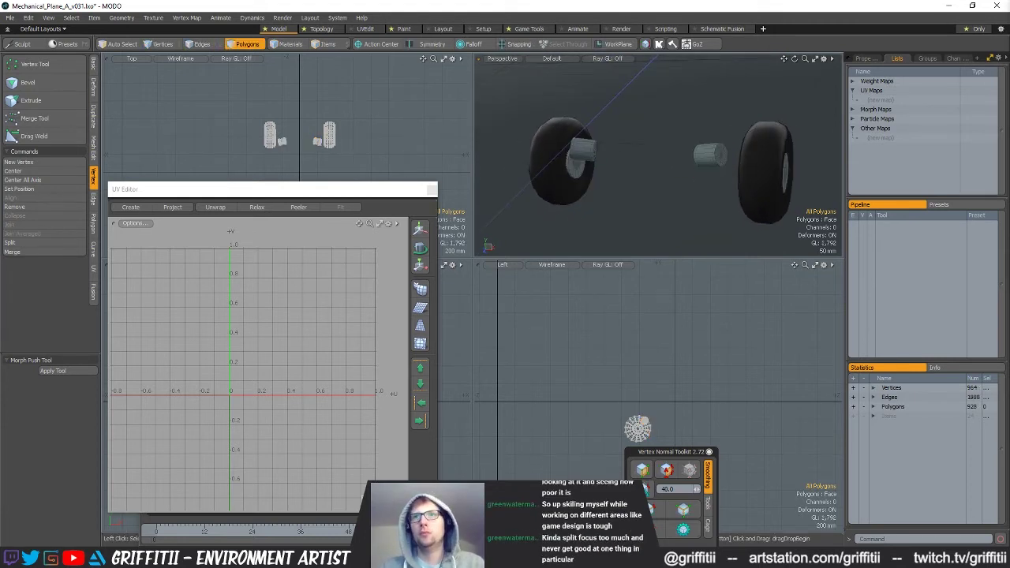
key("ctrl+z")
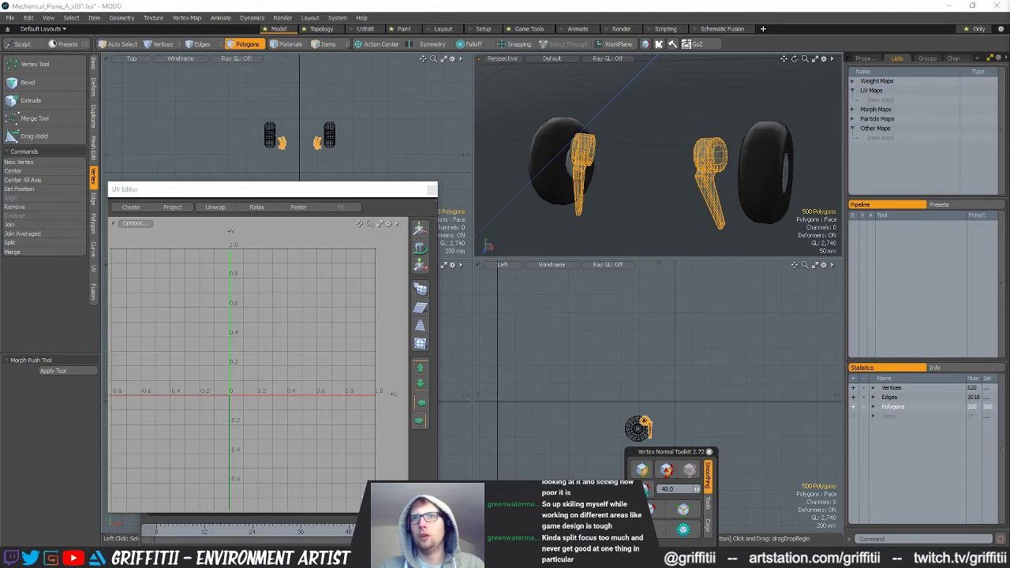
Separate the remaining joint cylinders on the inner side of both wheels from the mesh.
key("Delete")
key("Delete")
key("ctrl+z")
key("ctrl+z")
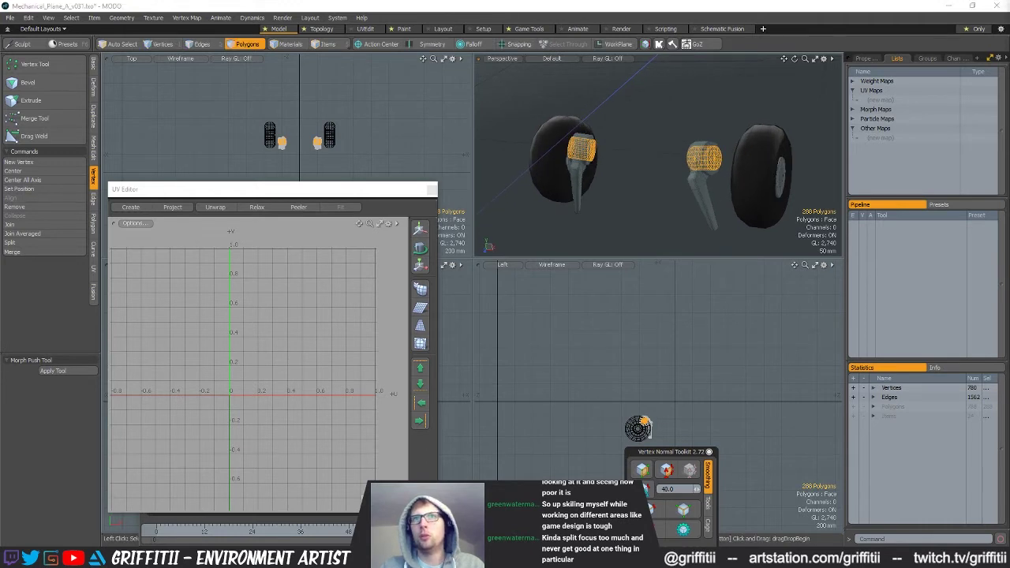
key("ctrl+z")
key("ctrl+shift+z")
Select the hub cylinders inside both tyres and separate them into their own mesh, leaving the tyres on their own.
double_click(779, 176)
left_click_drag(779, 176, 618, 178, "alt")
double_click(579, 167, "shift")
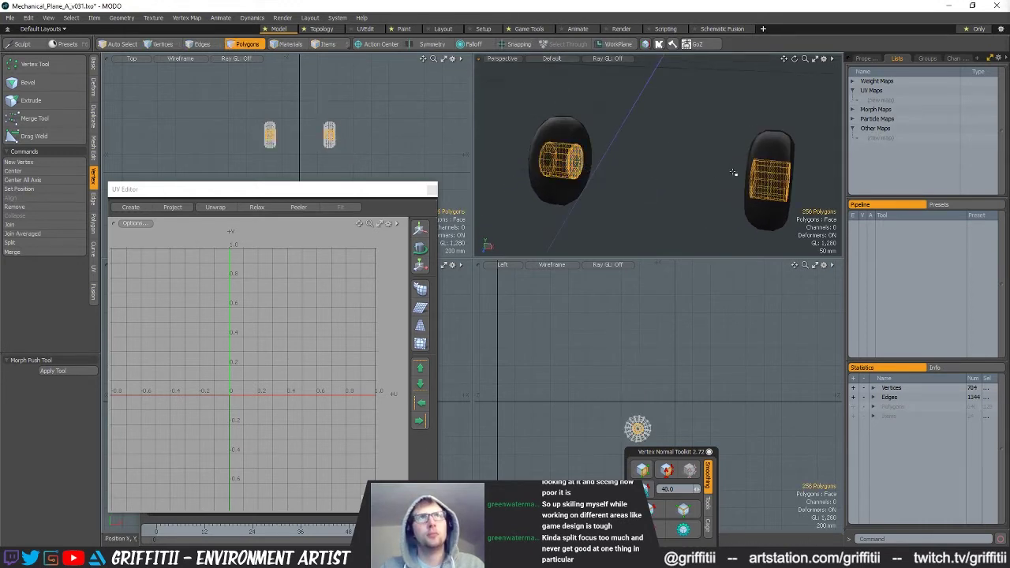
key("Delete")
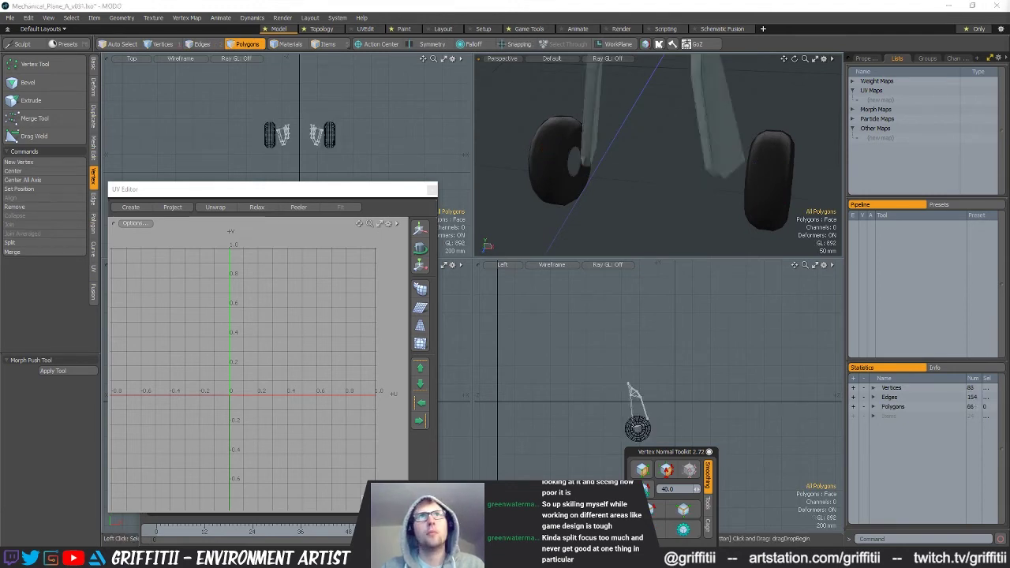
key("ctrl+z")
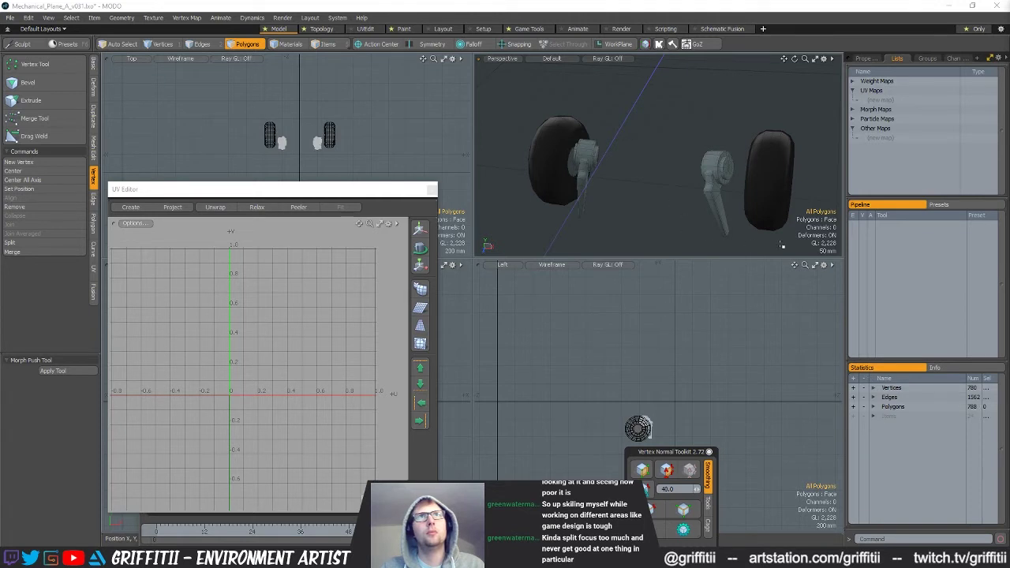
key("ctrl+z")
key("ctrl+z")
left_click_drag(749, 245, 647, 103, "alt")
scroll(569, 189, "down", 3, "alt")
left_click(647, 103)
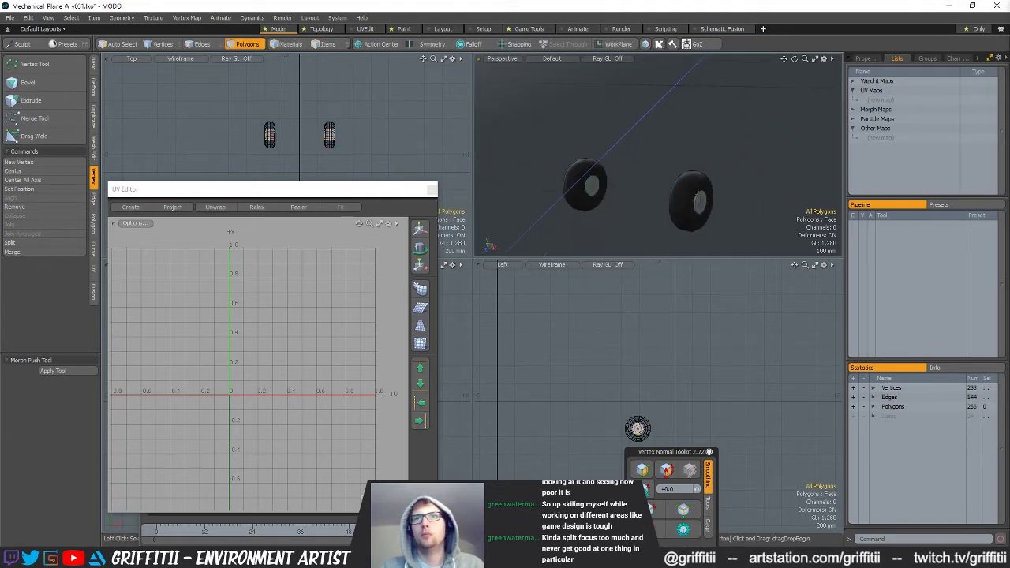
key("Page_Down")
left_click_drag(575, 185, 644, 180, "alt")
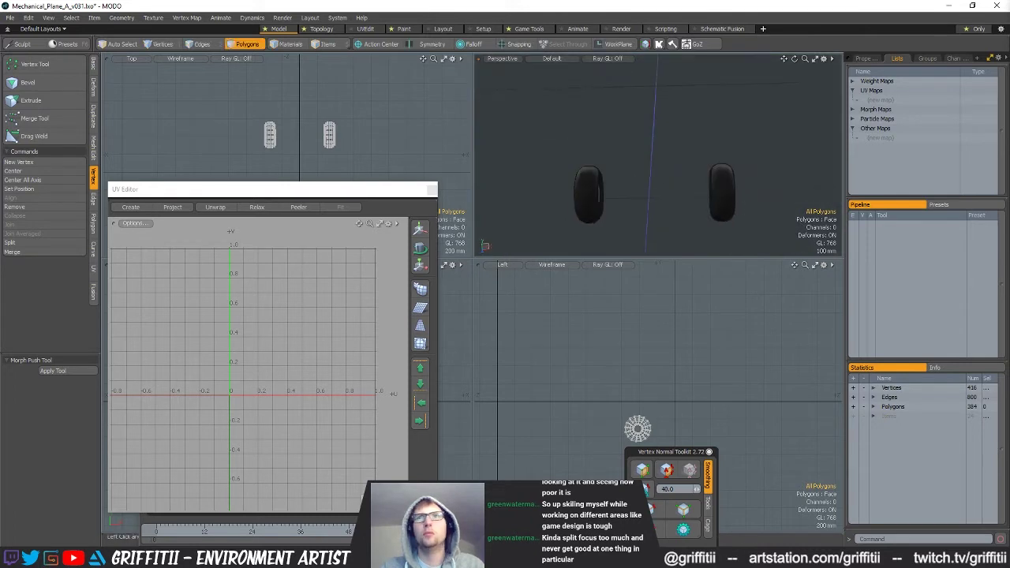
Select the main arm on the complete single-leg mesh and display the Texture UV map.
left_click_drag(698, 185, 645, 101, "alt")
scroll(609, 153, "up", 3, "alt")
double_click(606, 154)
double_click(617, 163)
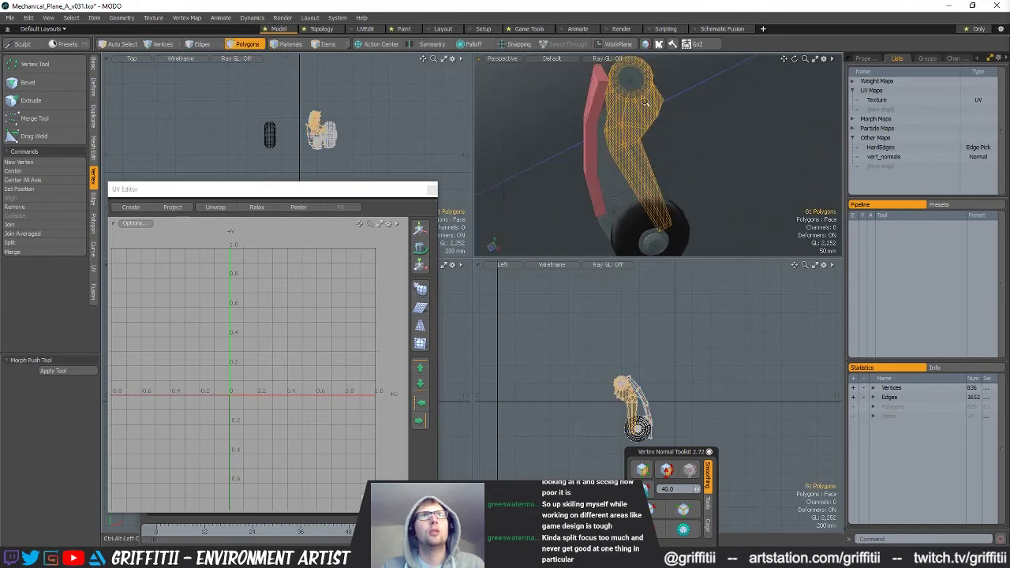
left_click(876, 100)
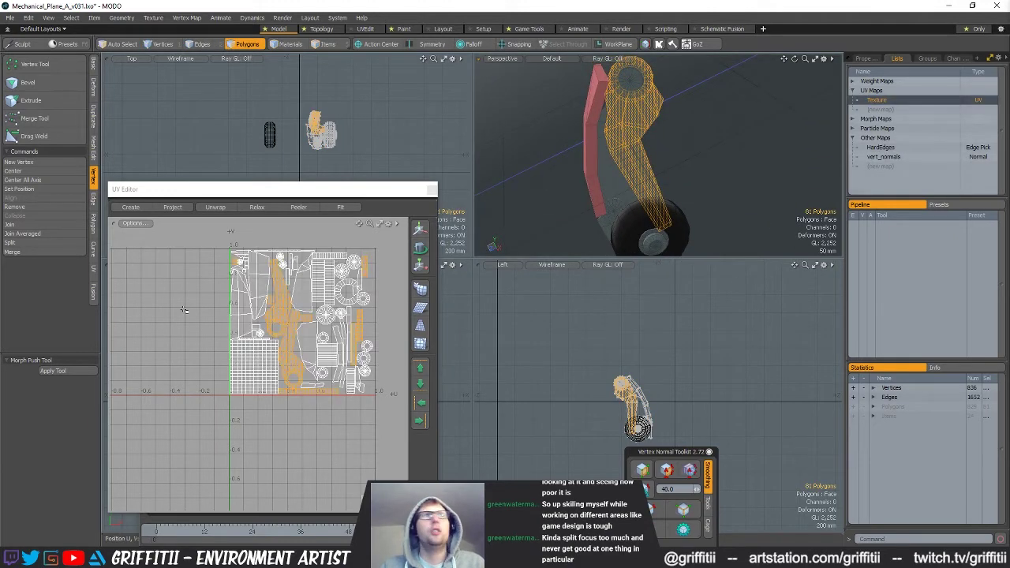
scroll(377, 267, "down", 1)
left_click(377, 267)
Examine the leg's UV islands against the model, checking the tyre's island, its edges and the neighbouring cover and struts.
left_click_drag(588, 190, 798, 170, "alt")
scroll(342, 321, "up", 2)
key("2")
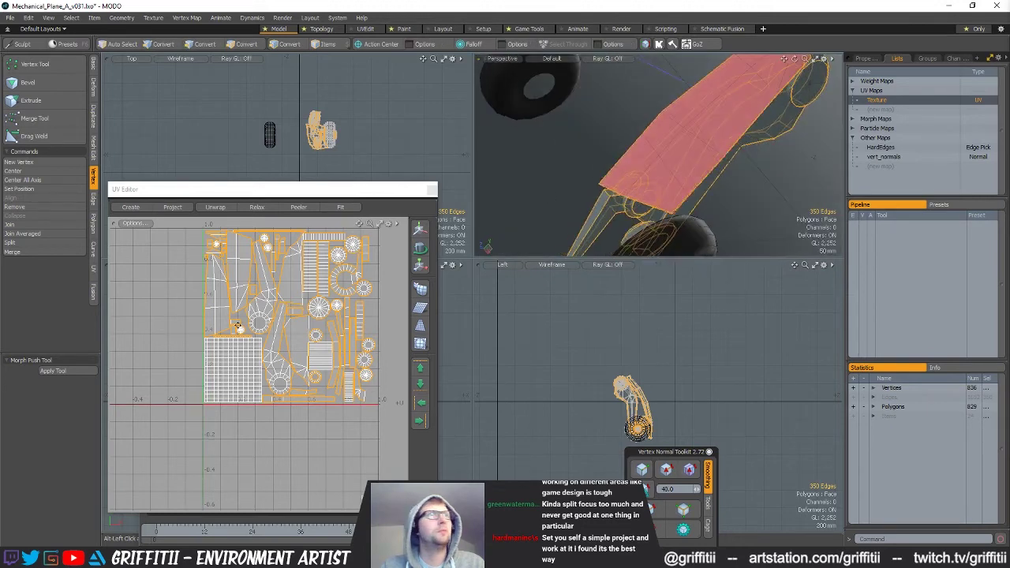
scroll(249, 367, "up", 3)
key("3")
double_click(241, 369)
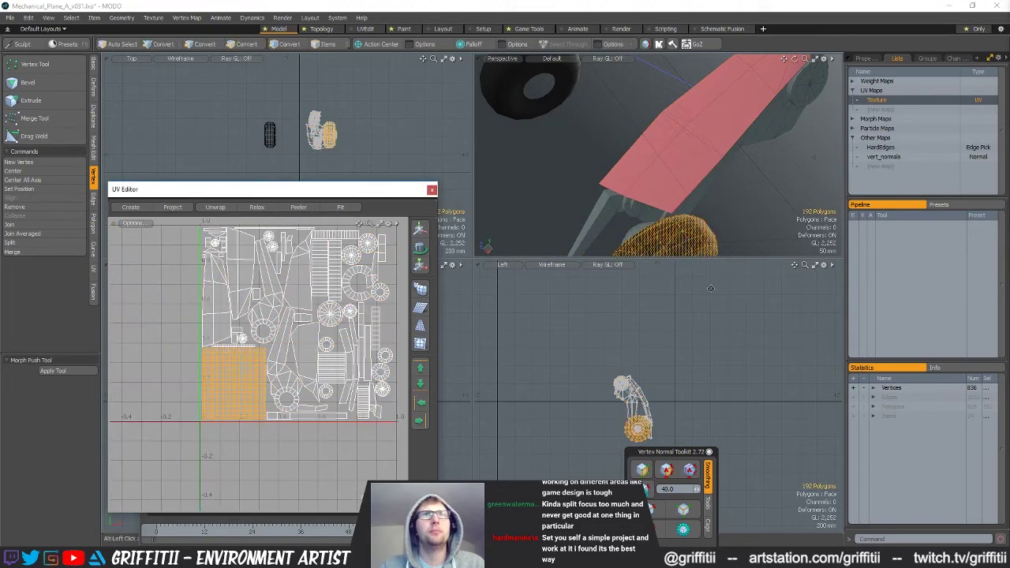
left_click_drag(681, 311, 767, 307, "alt")
left_click_drag(758, 229, 679, 212, "alt")
key("2")
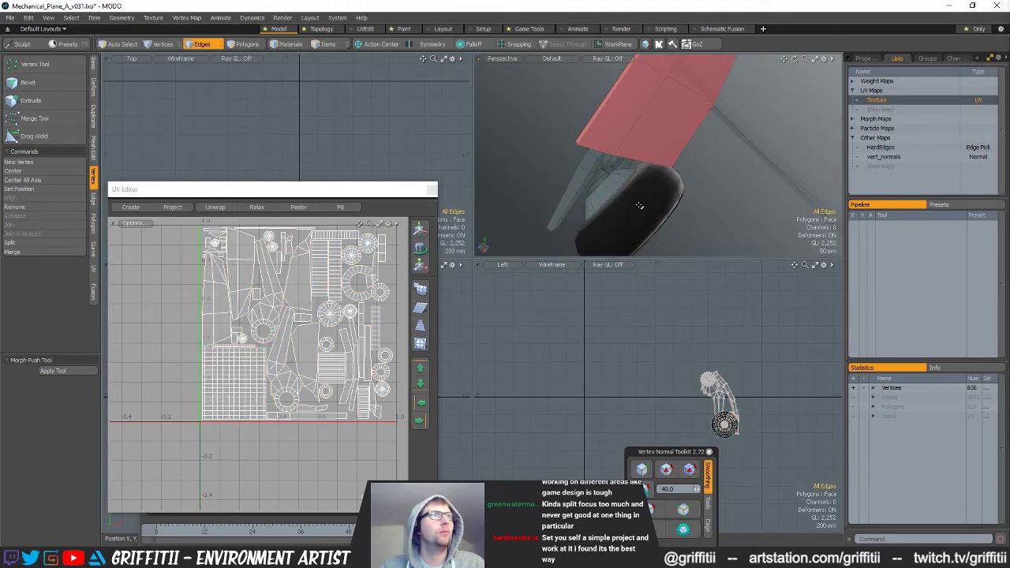
double_click(642, 207)
key("3")
left_click_drag(642, 207, 685, 158, "alt")
Select all polygons of the complete landing gear leg and mirror them across the X axis.
left_click_drag(361, 192, 360, 182)
left_click_drag(311, 152, 197, 133, "ctrl+alt")
right_click_drag(273, 87, 322, 165)
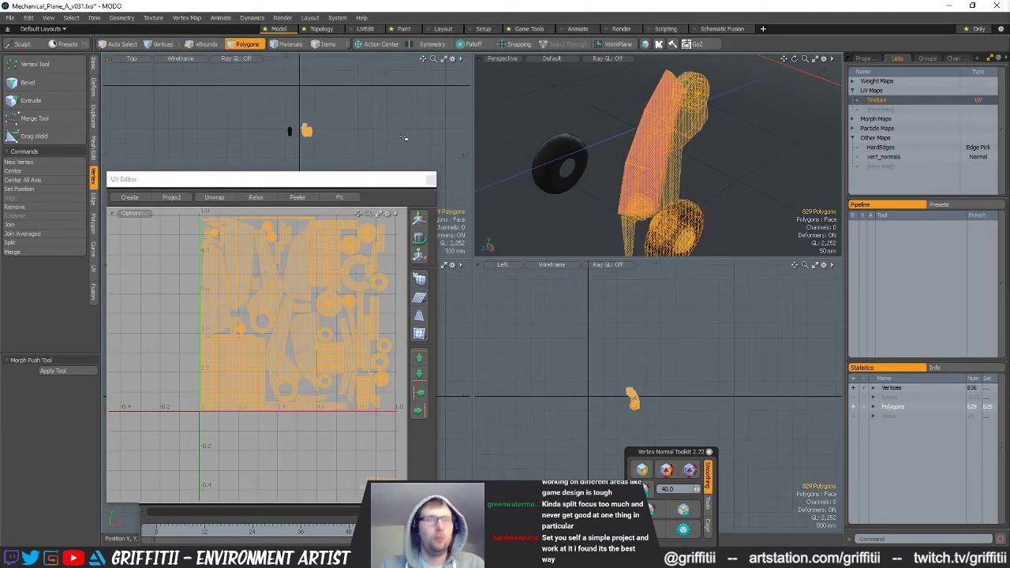
key("shift+v")
left_click(225, 315)
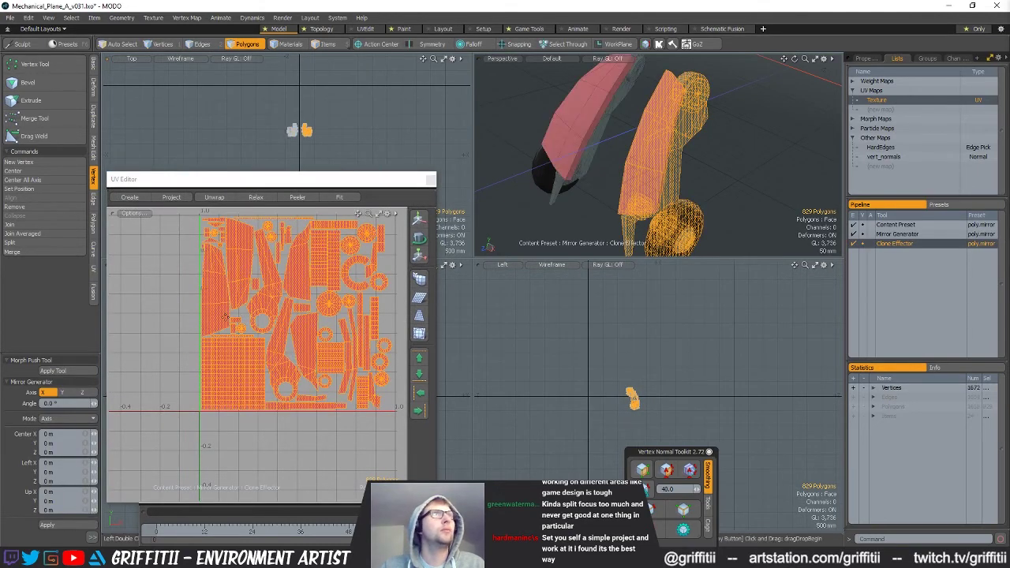
key("space")
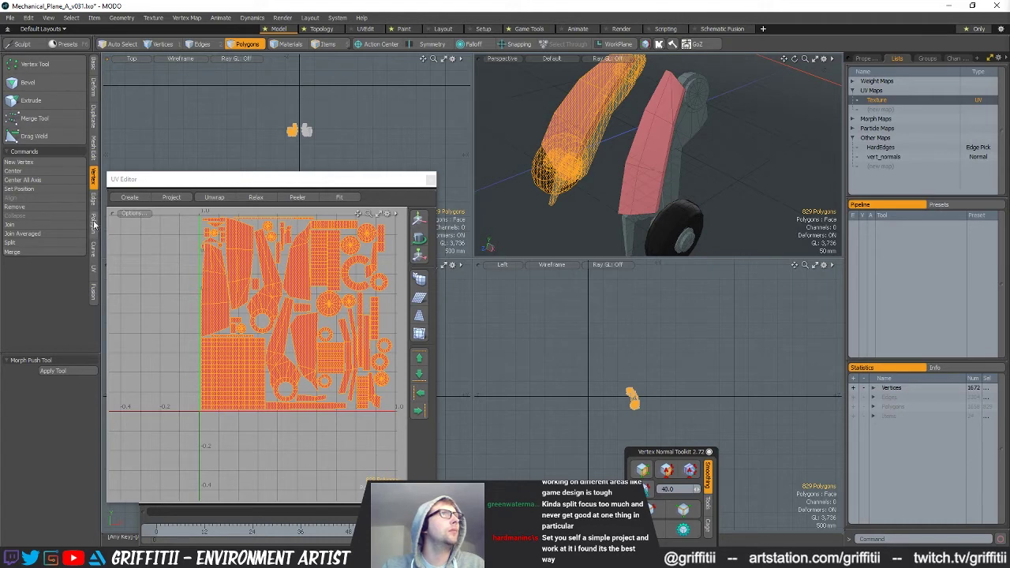
Flip the mirrored leg's UVs with Mirror U, check both legs with the UV layout, and save the scene.
left_click(94, 269)
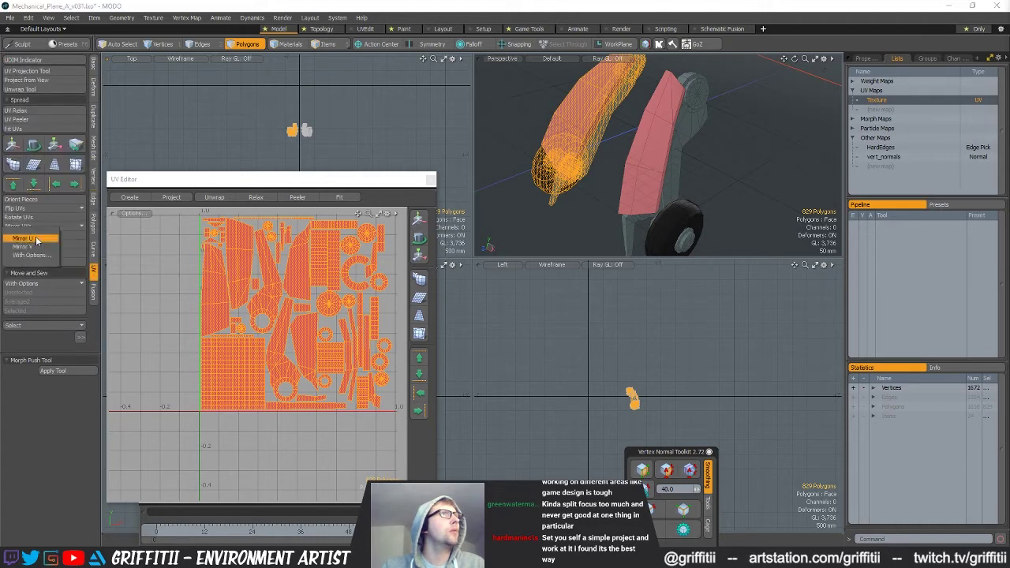
left_click(31, 236)
key("1")
left_click_drag(374, 182, 375, 287)
left_click_drag(726, 150, 665, 174, "alt")
key("3")
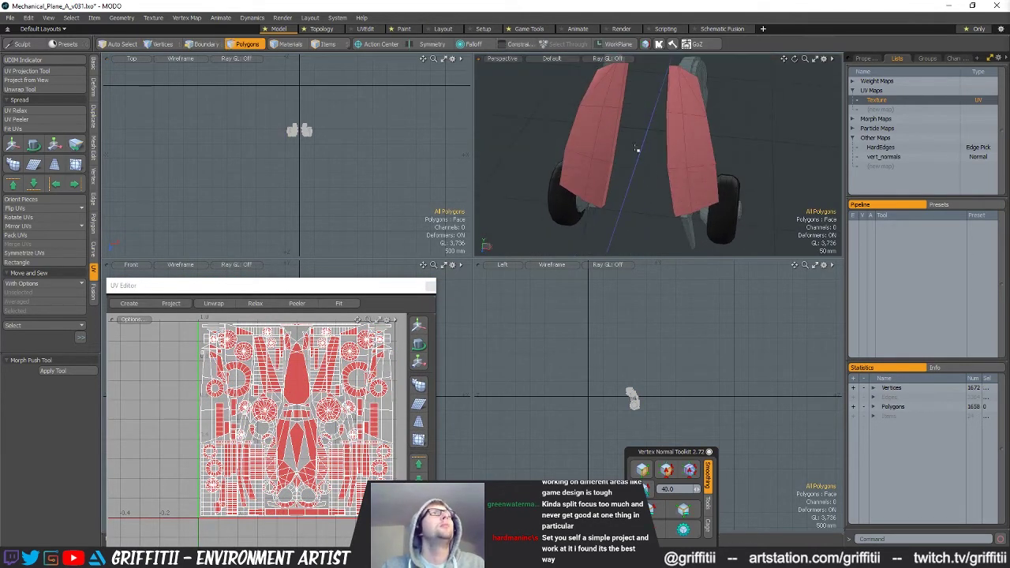
key("ctrl+s")
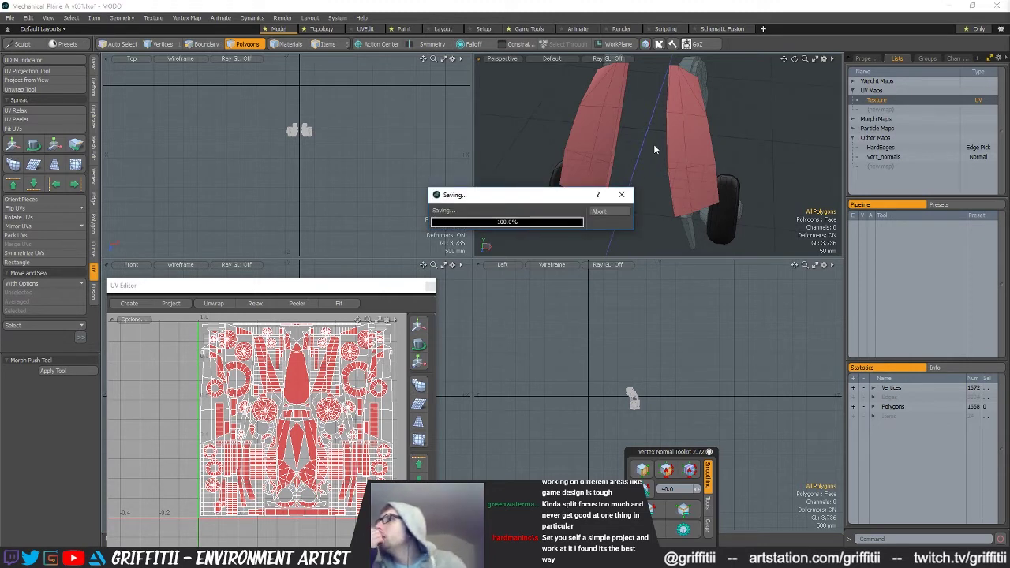
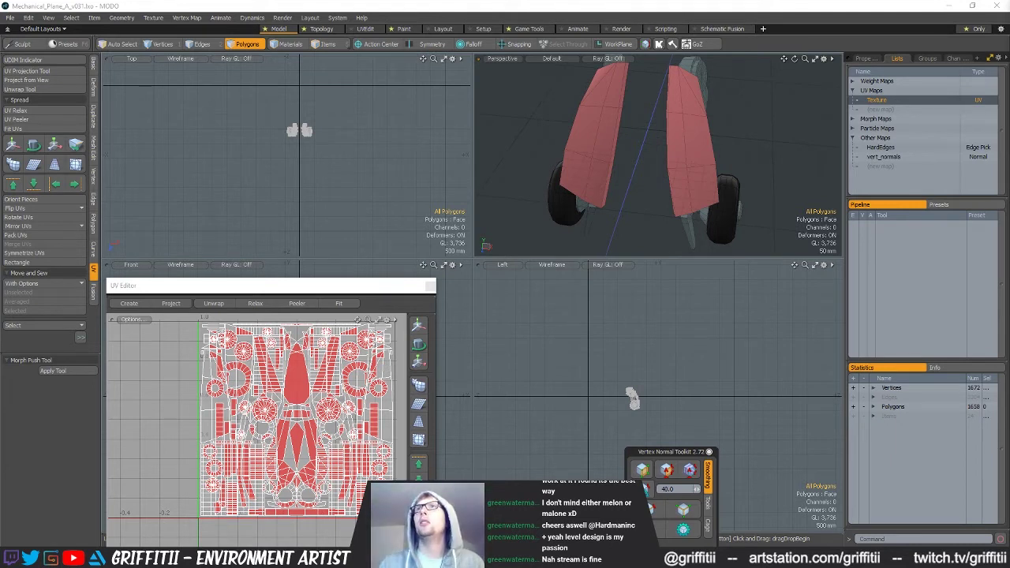
Switch to the browser showing the Blogtober post and share its web address in the stream chat.
left_click_drag(1009, 87, 1009, 47)
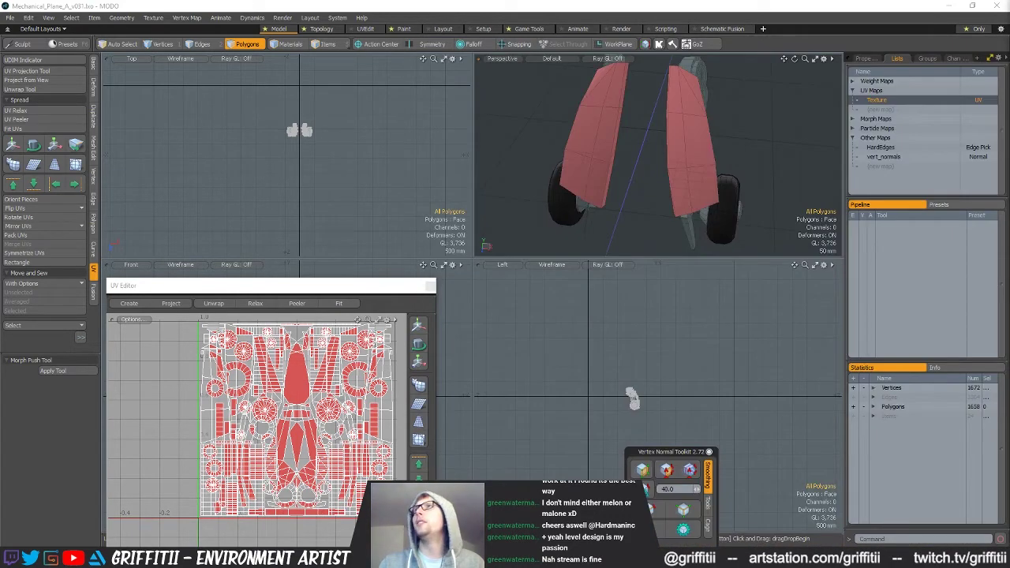
left_click_drag(1009, 41, 684, 50)
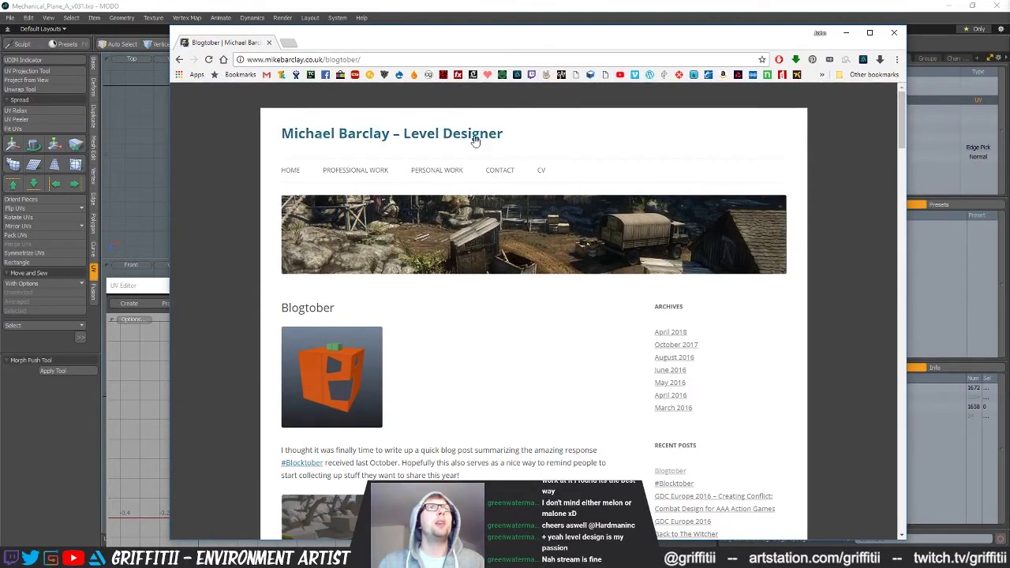
left_click(322, 57)
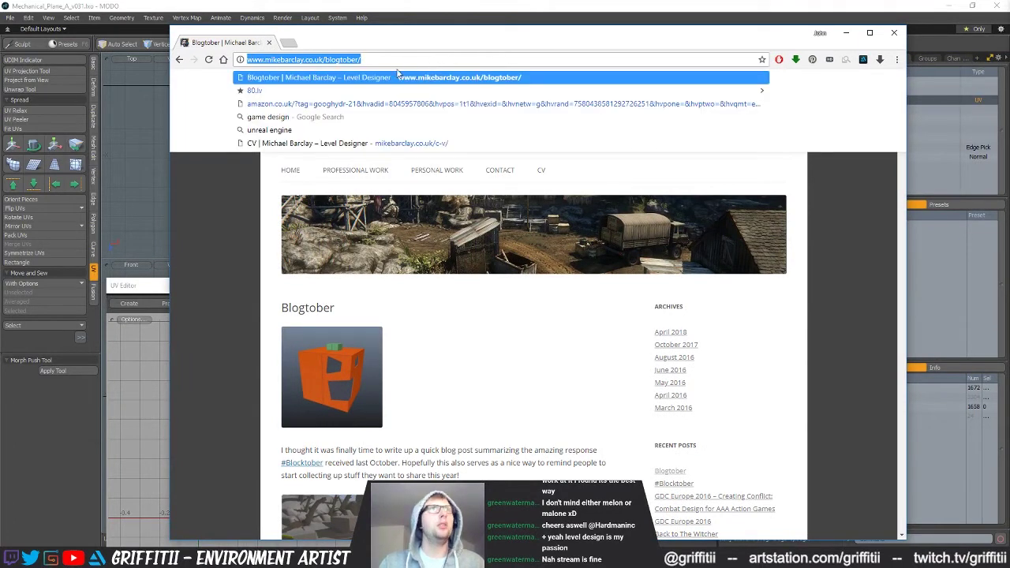
left_click(209, 235)
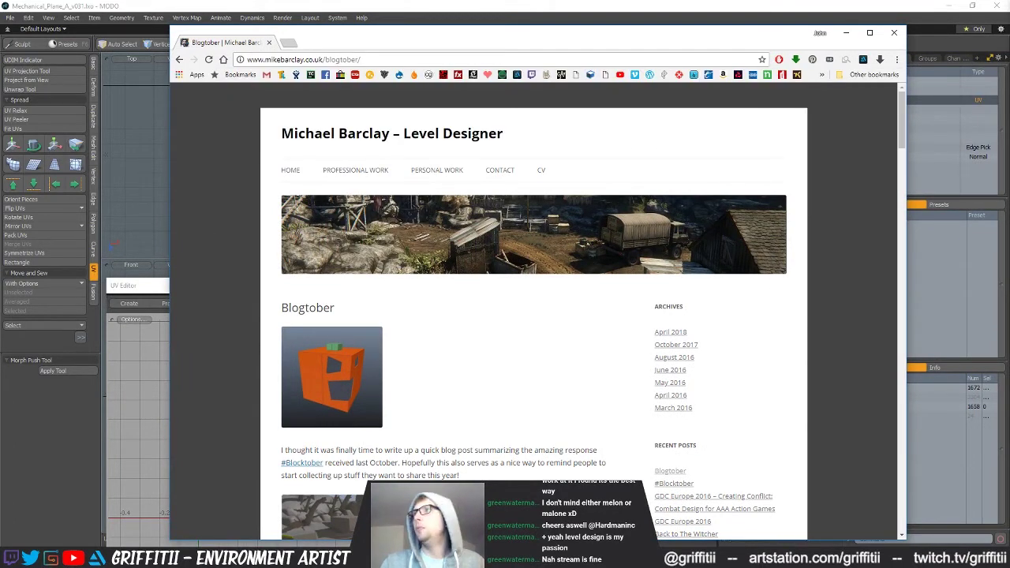
Read through the Blogtober post, examining its level blockout images, press quotes and embedded tweets.
left_click(834, 379)
scroll(837, 420, "down", 3)
scroll(837, 426, "down", 1)
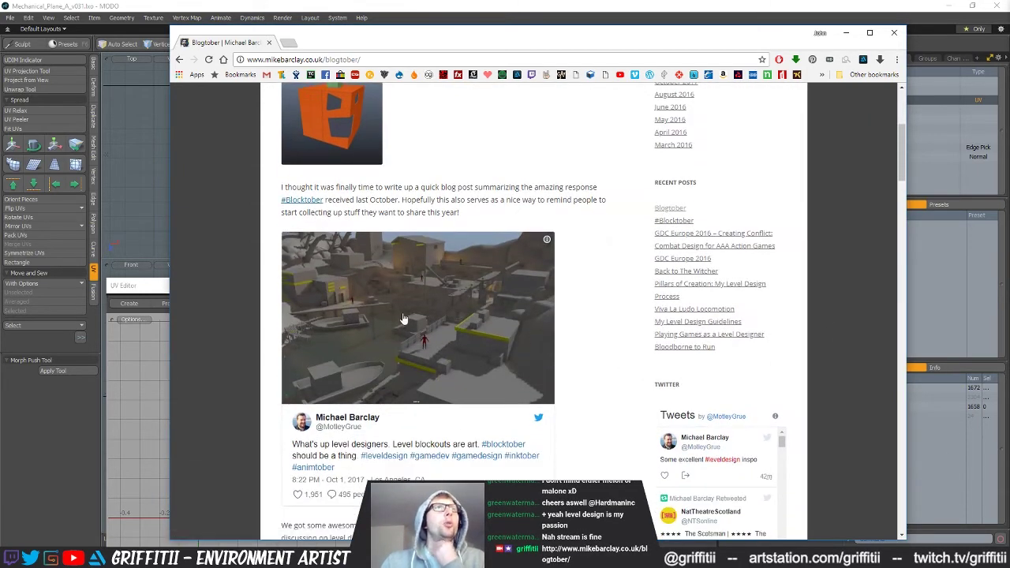
scroll(583, 390, "up", 1)
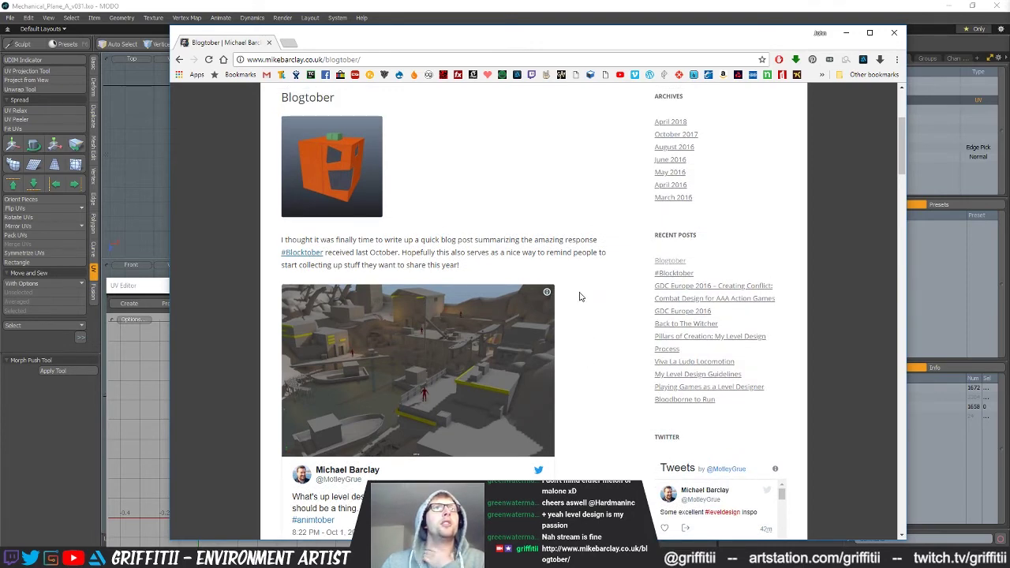
scroll(599, 321, "up", 2)
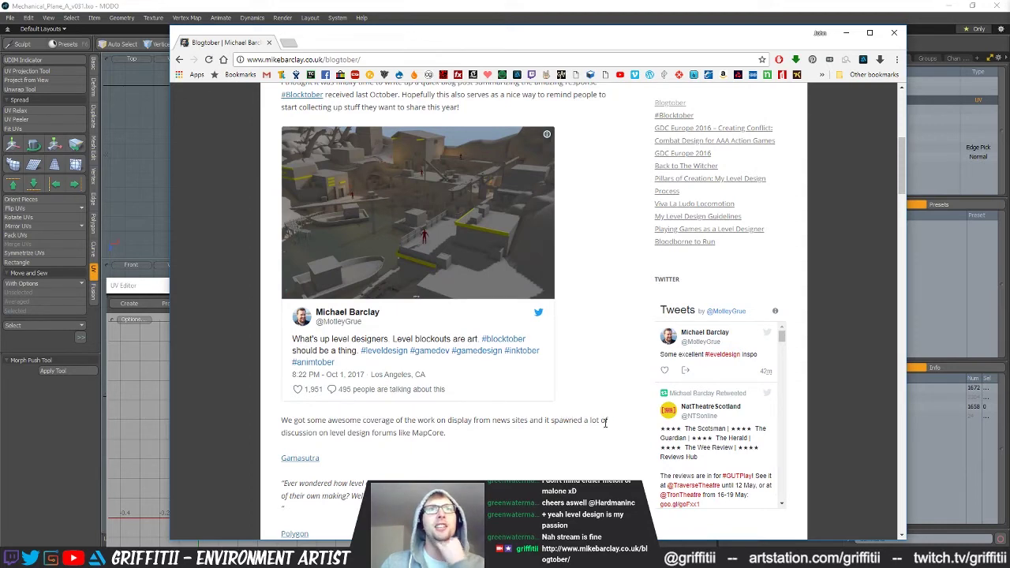
scroll(595, 421, "down", 2)
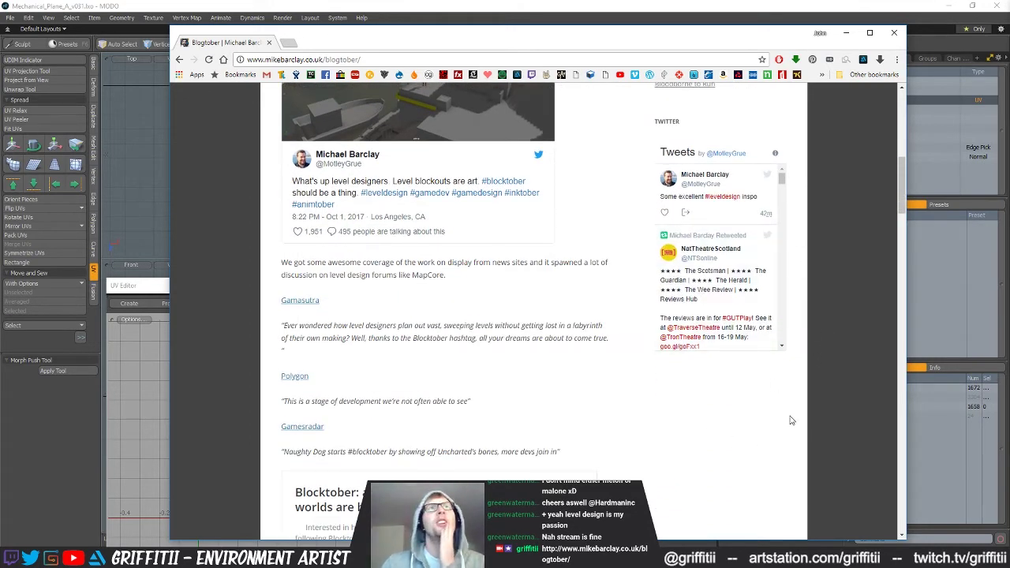
left_click_drag(902, 212, 884, 396)
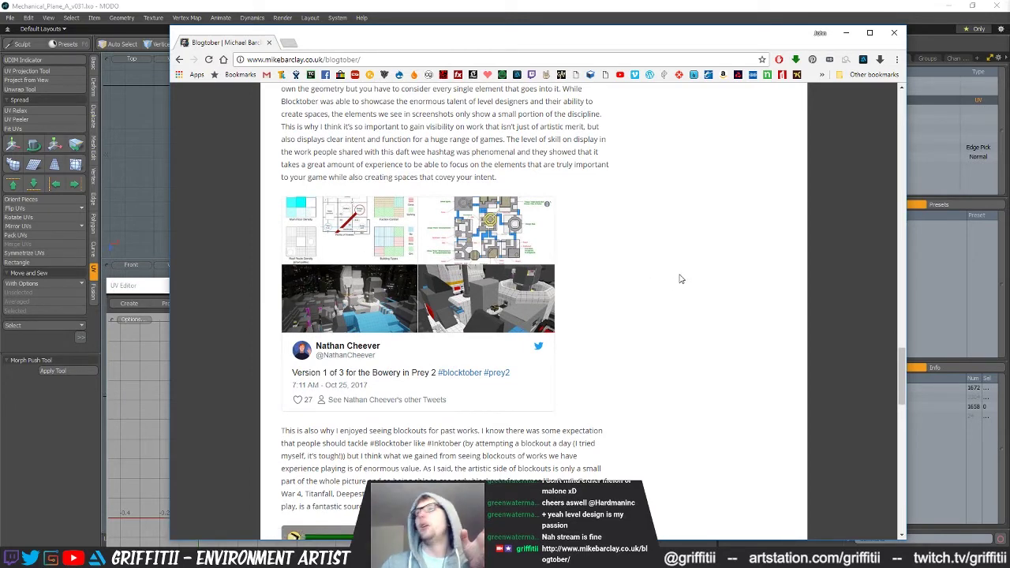
left_click_drag(901, 393, 898, 133)
Open the level designer's Personal Work page and bring up the list of professional projects.
left_click(432, 176)
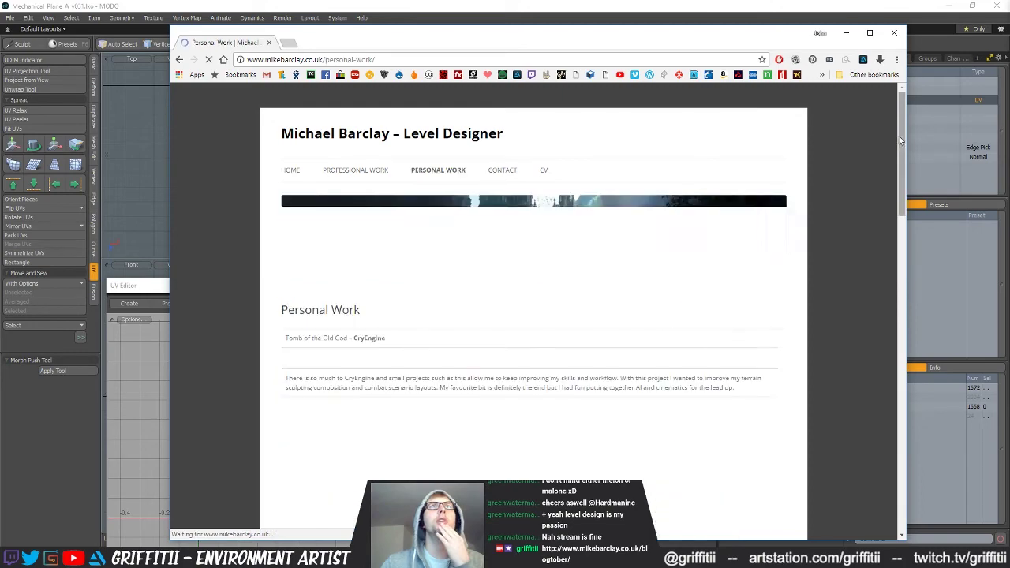
left_click_drag(902, 117, 902, 88)
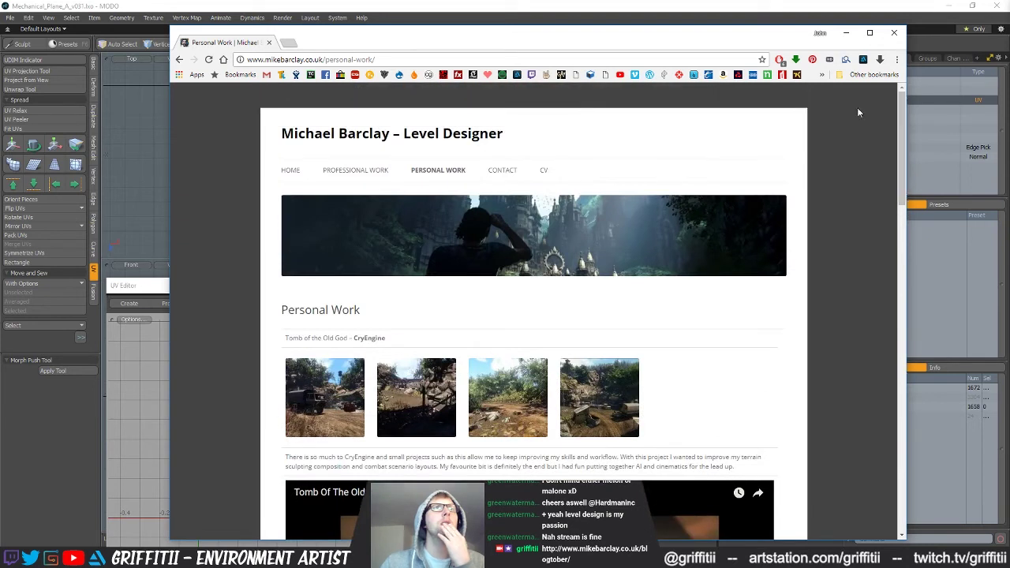
mouse_move(342, 174)
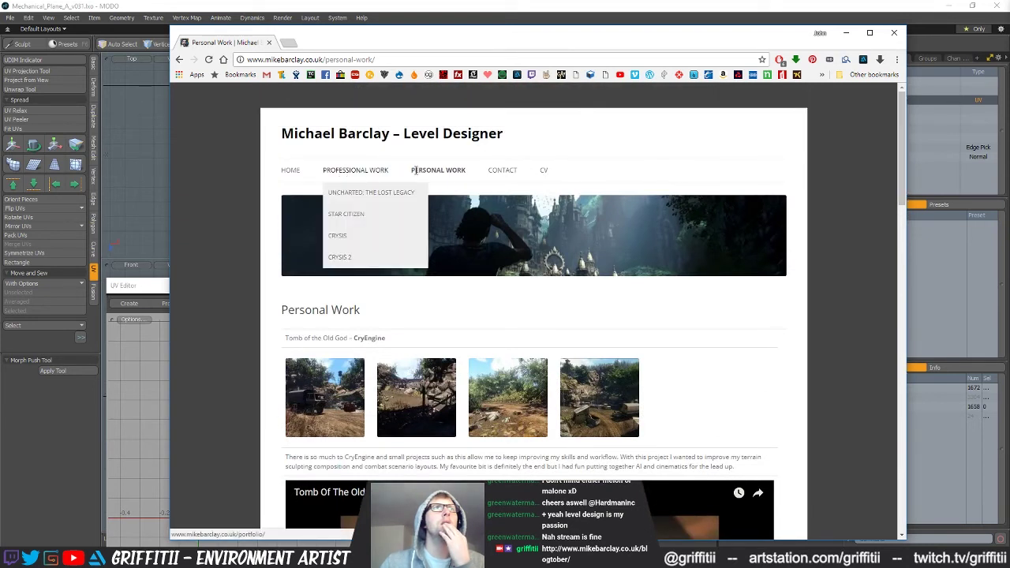
left_click_drag(895, 129, 889, 235)
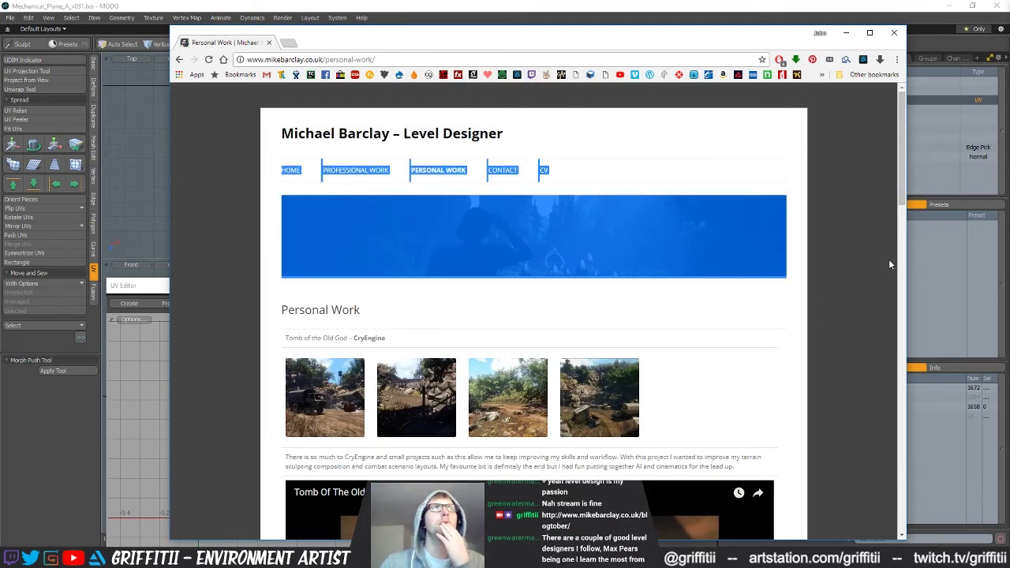
left_click(857, 194)
left_click_drag(901, 153, 555, 142)
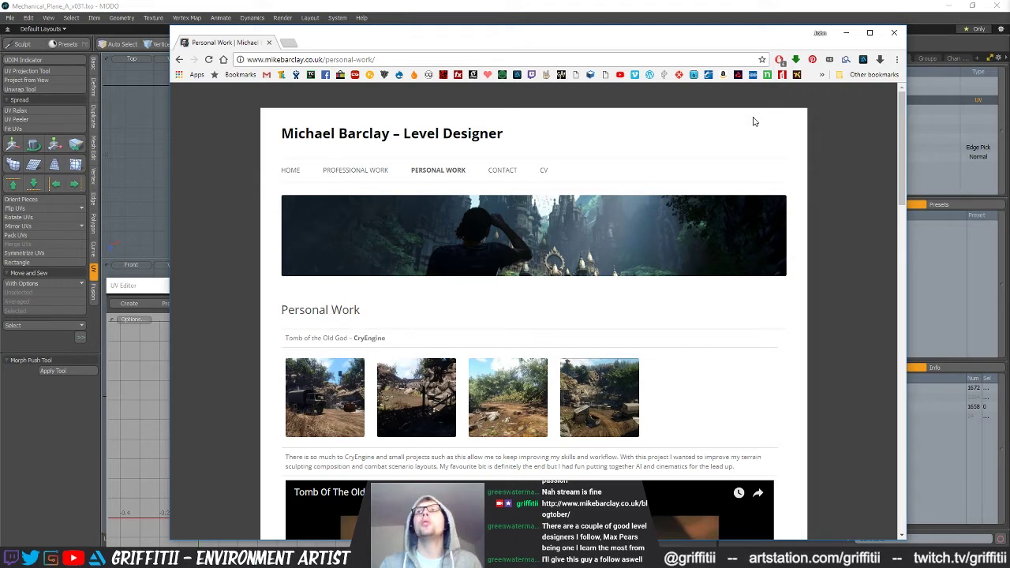
Search the web in a new tab for the "game maker's toolkit" creator and open the YouTube channel.
left_click(289, 43)
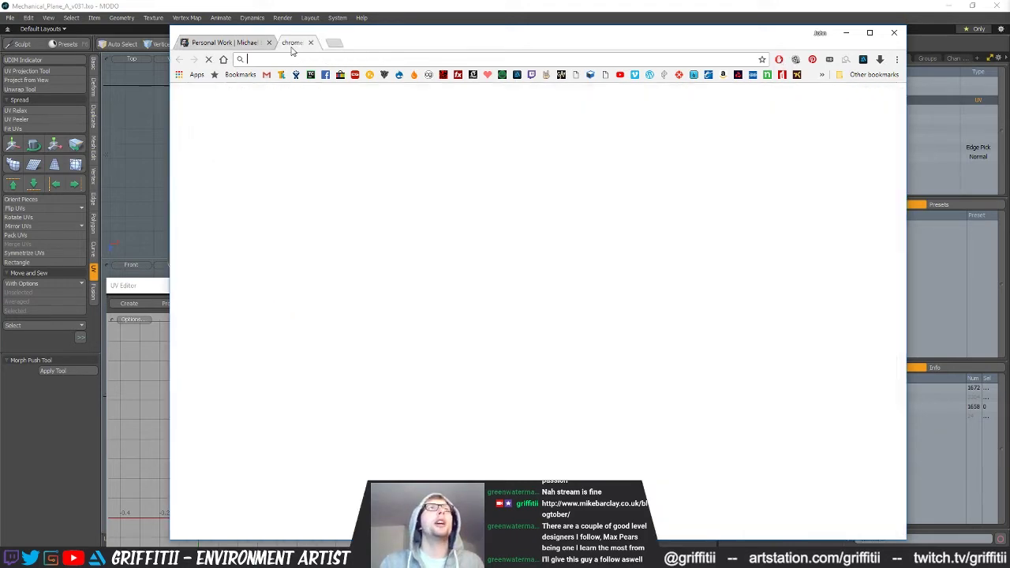
type("ma")
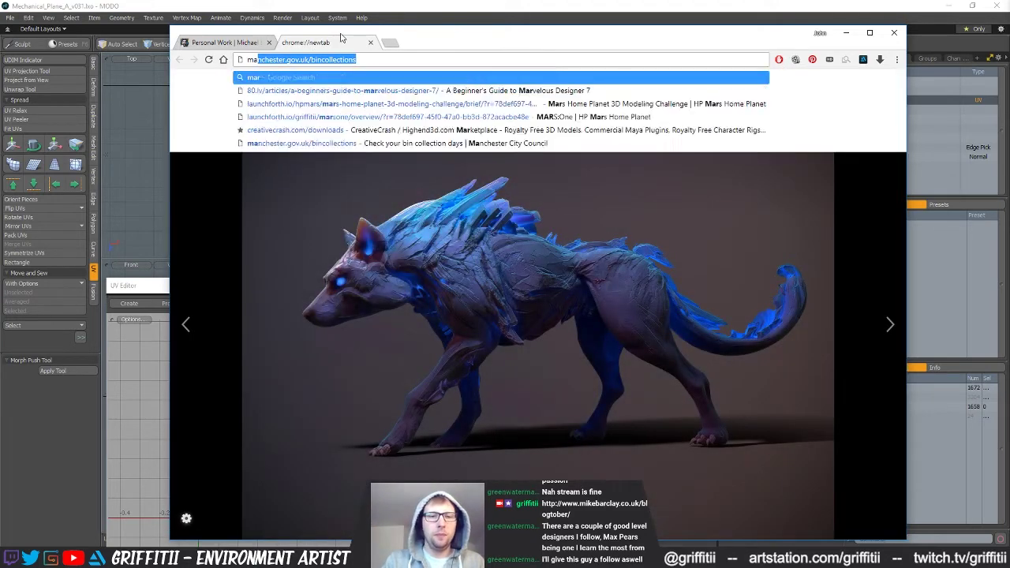
type("rk brown")
key("Down")
key("Down")
key("Down")
key("Return")
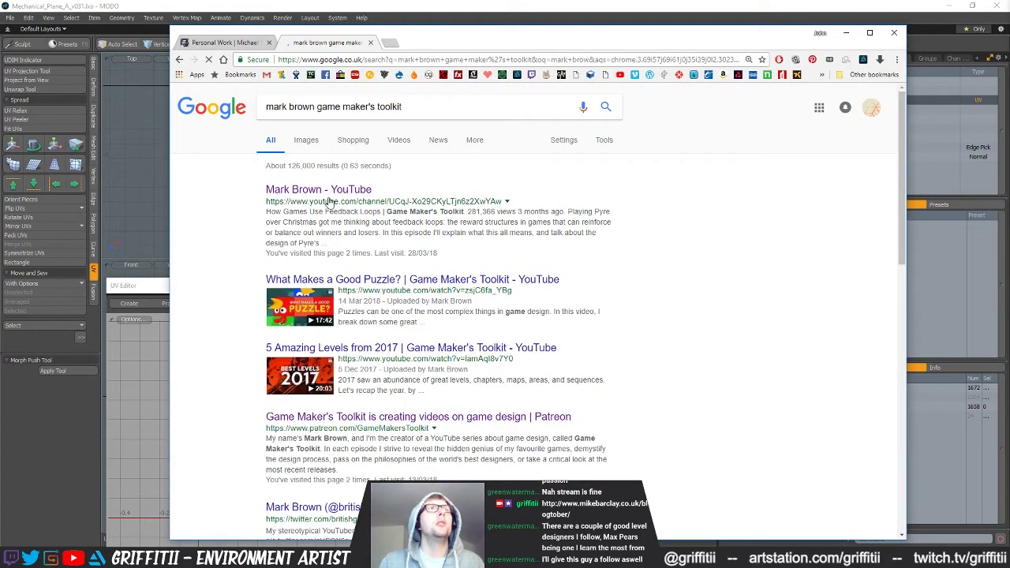
left_click(338, 191)
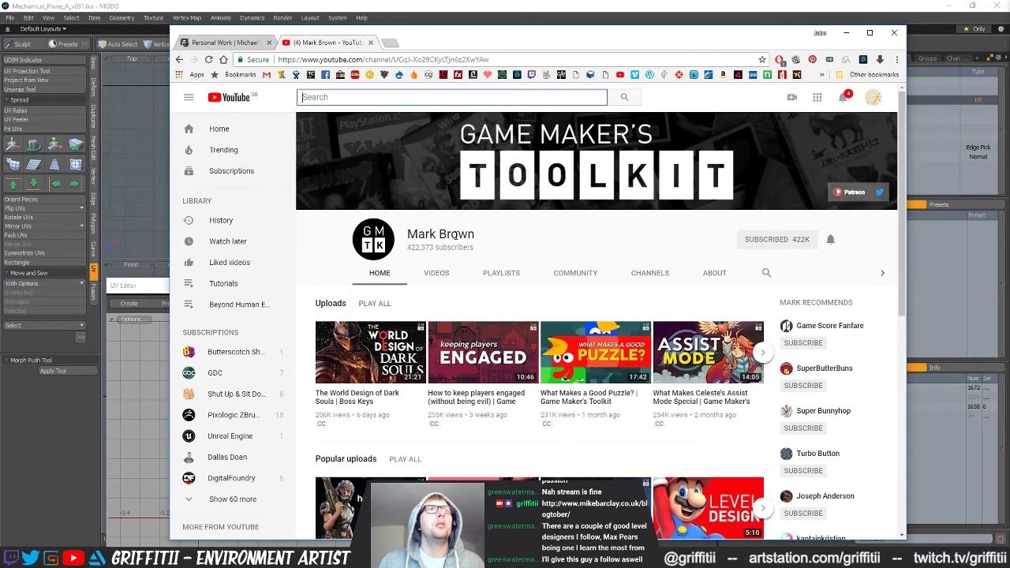
Share the YouTube channel's web address in the stream chat and close the browser to return to MODO.
left_click(517, 61)
key("ctrl+c")
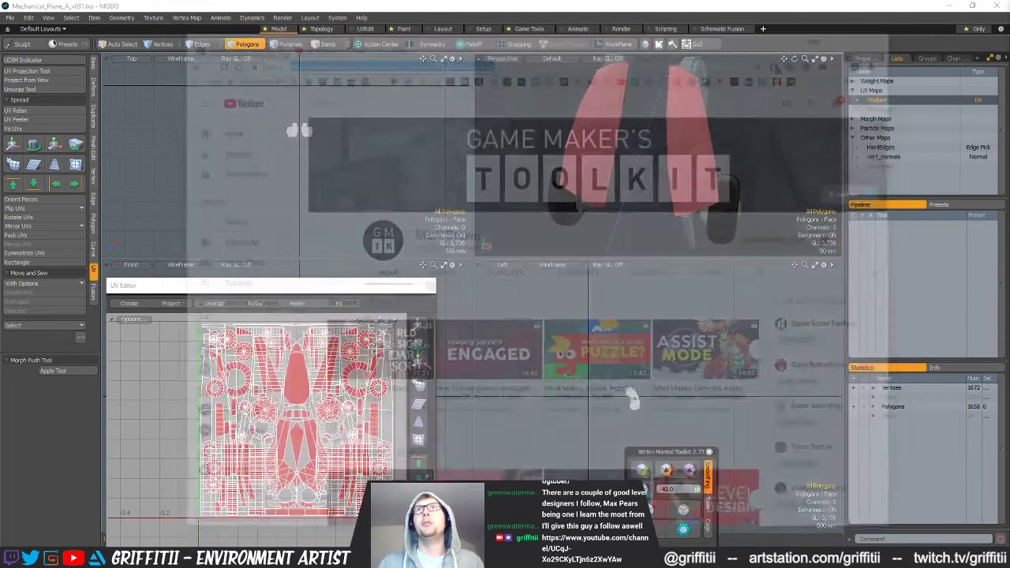
left_click(895, 35)
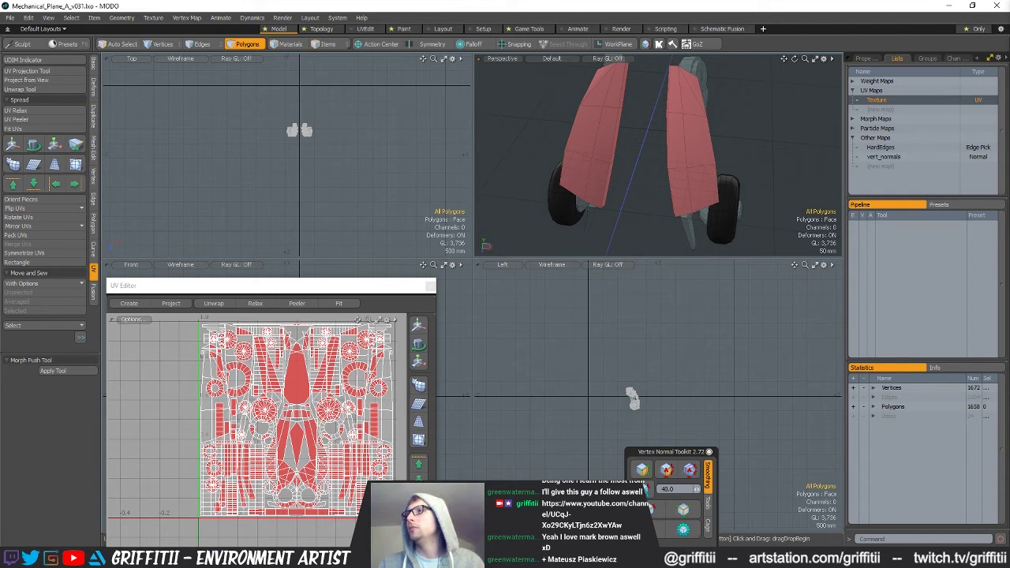
Cut both tyres out of the combined landing gear mesh and paste them into their own mesh.
middle_click_drag(722, 202, 739, 198)
left_click_drag(739, 197, 692, 178, "alt")
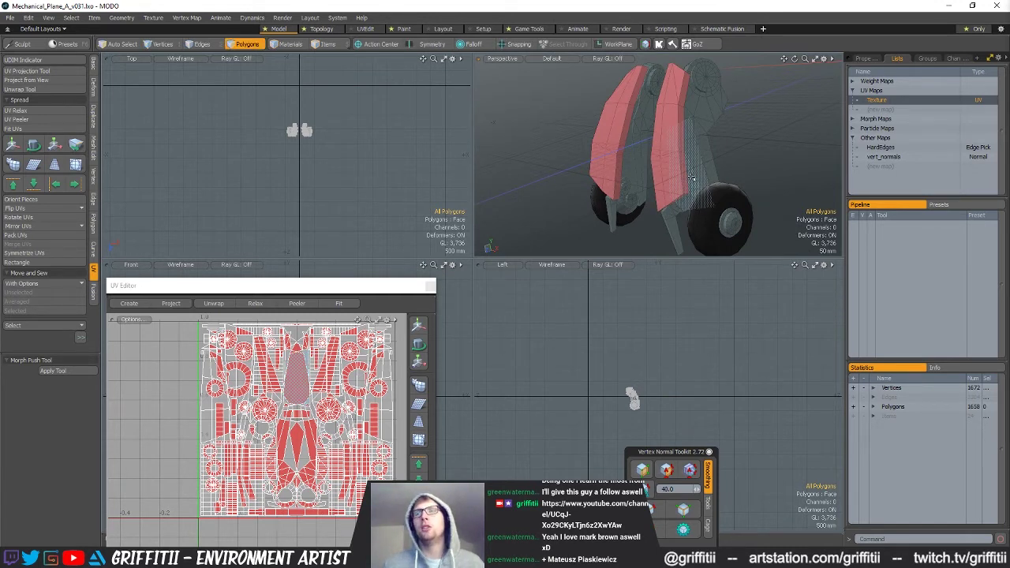
mouse_move(692, 178)
left_mouse_down("alt")
mouse_move(712, 195)
mouse_move(685, 191)
left_mouse_up("alt")
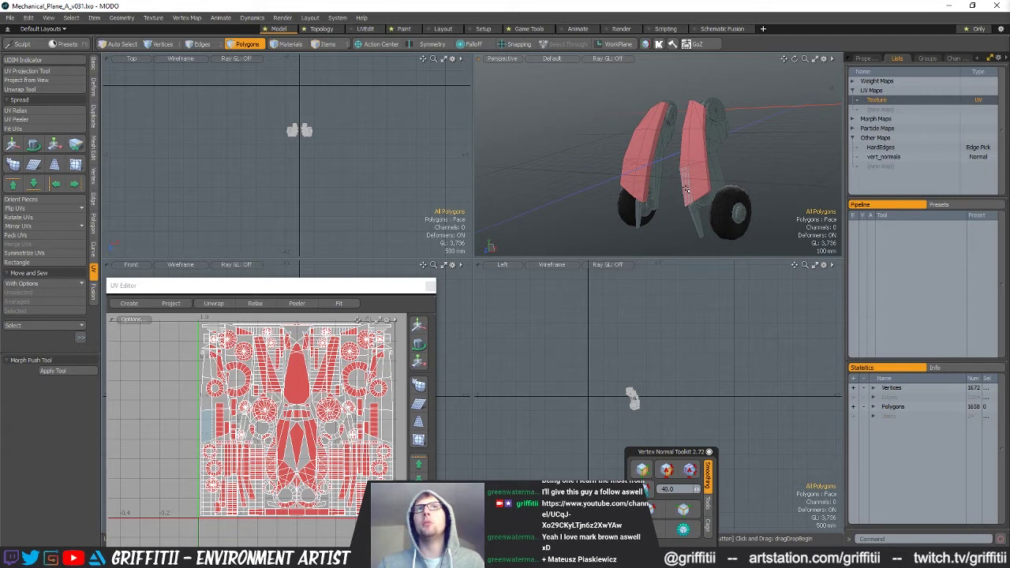
left_click_drag(687, 191, 762, 203, "alt")
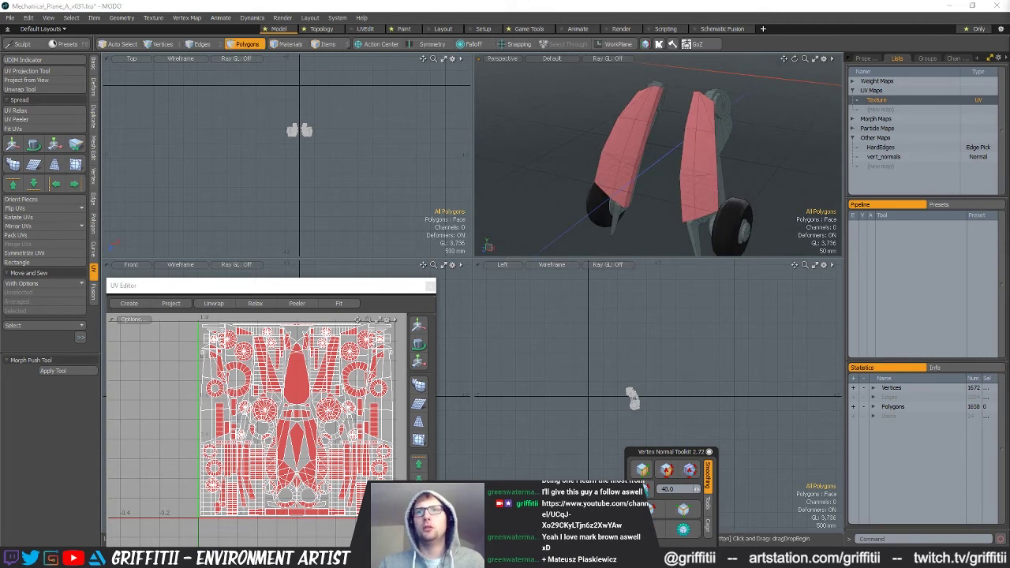
key("Delete")
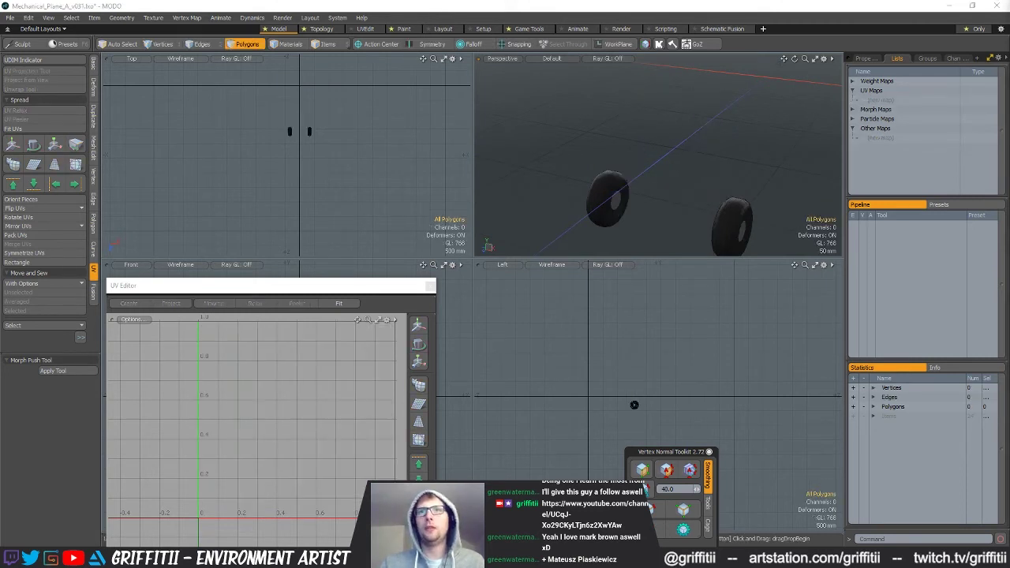
key("ctrl+z")
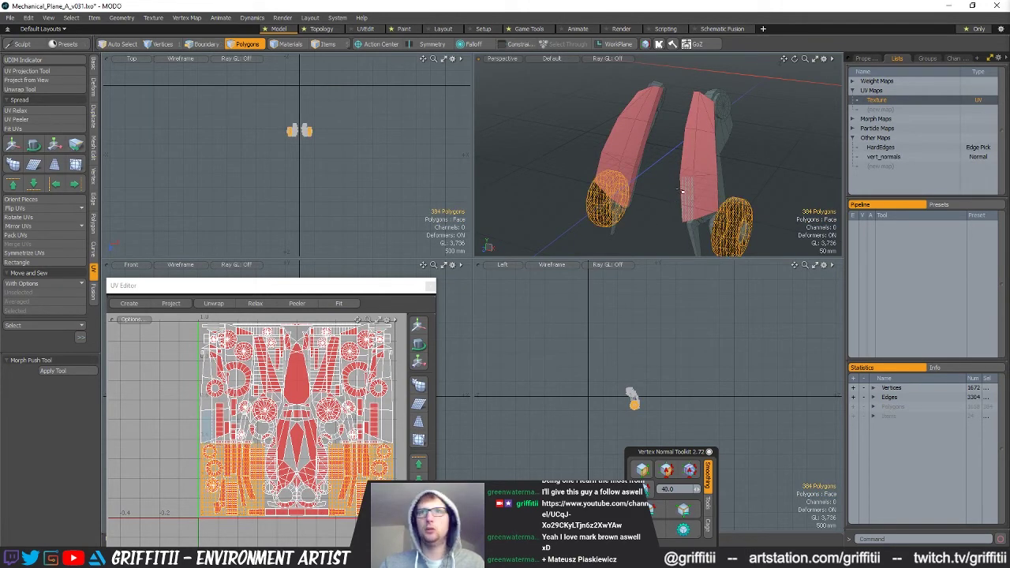
key("Escape")
key("Delete")
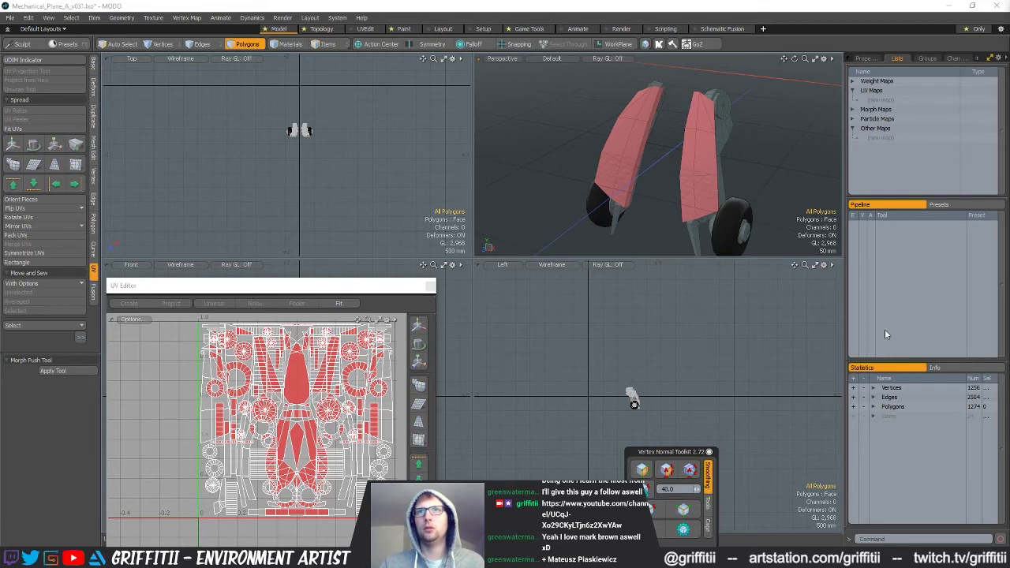
Move both red gear covers from the combined mesh into a separate mesh, comparing them with the existing cover mesh.
key("ctrl+v")
key("ctrl+z")
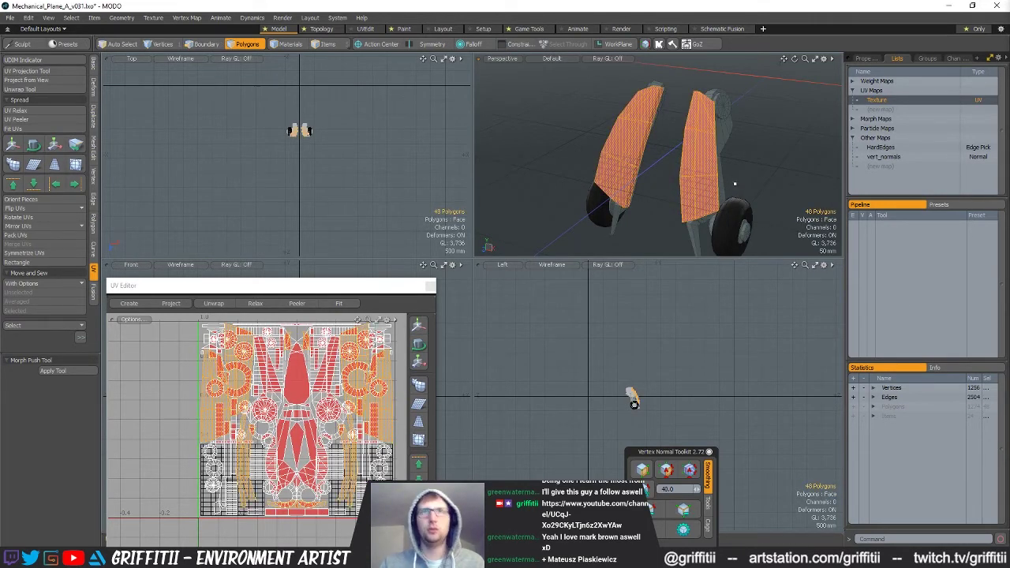
key("ctrl+z")
key("ctrl+z")
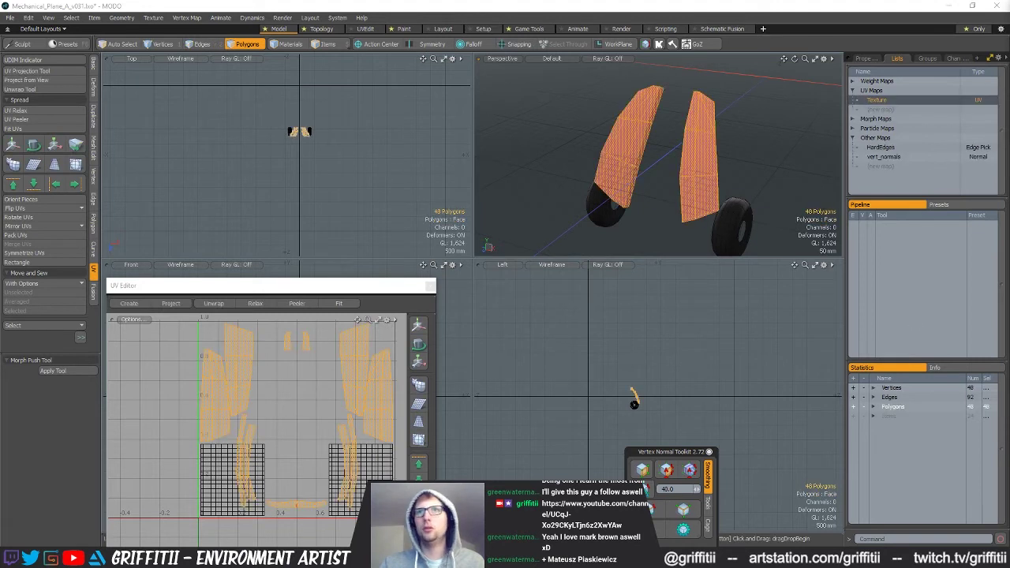
key("ctrl+z")
key("ctrl+z")
key("ctrl+z")
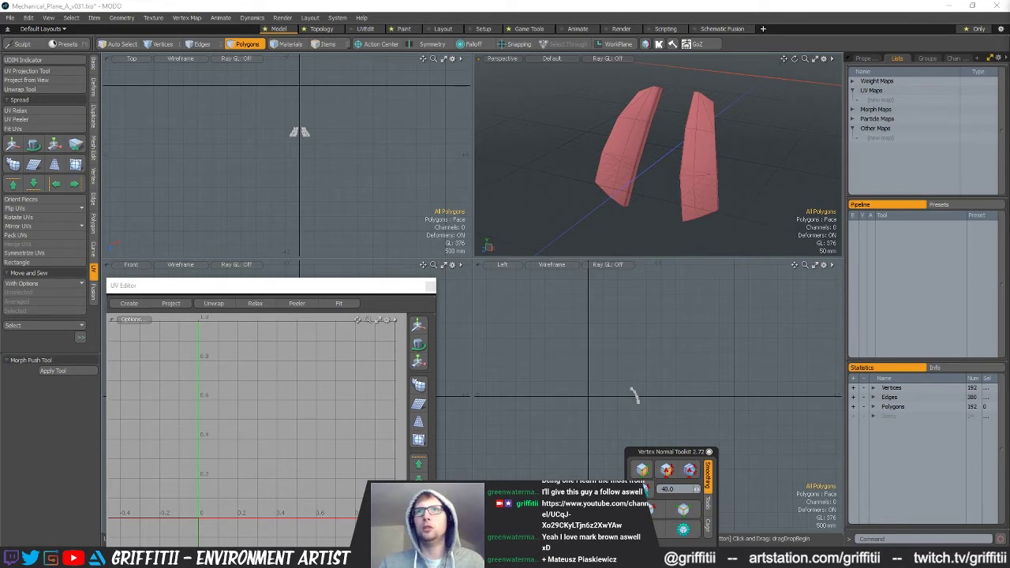
key("ctrl+z")
key("ctrl+z")
key("ctrl+z")
key("ctrl+z")
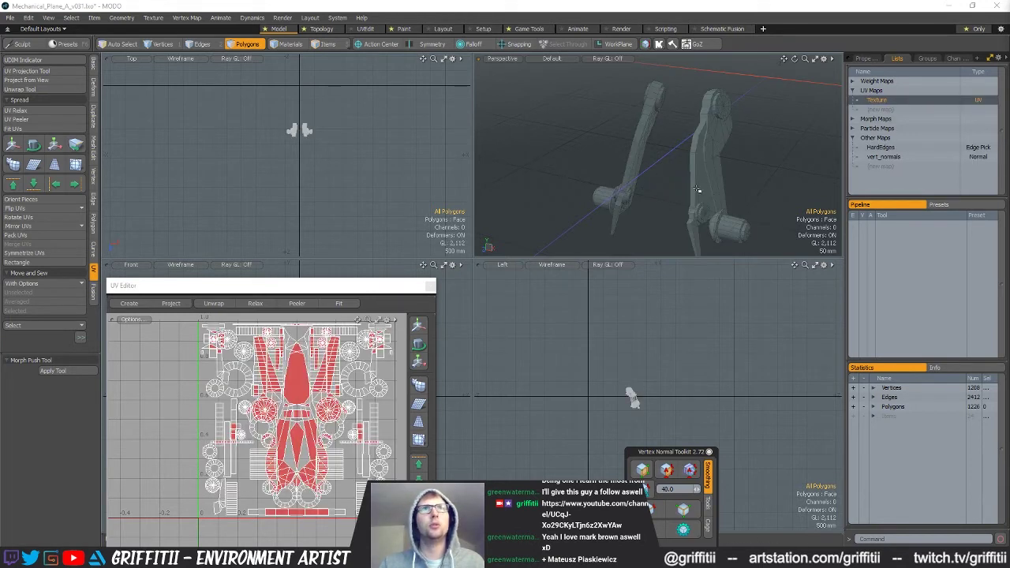
Select the flat panels beside the struts on both legs and cut them out of the combined mesh.
double_click(703, 173)
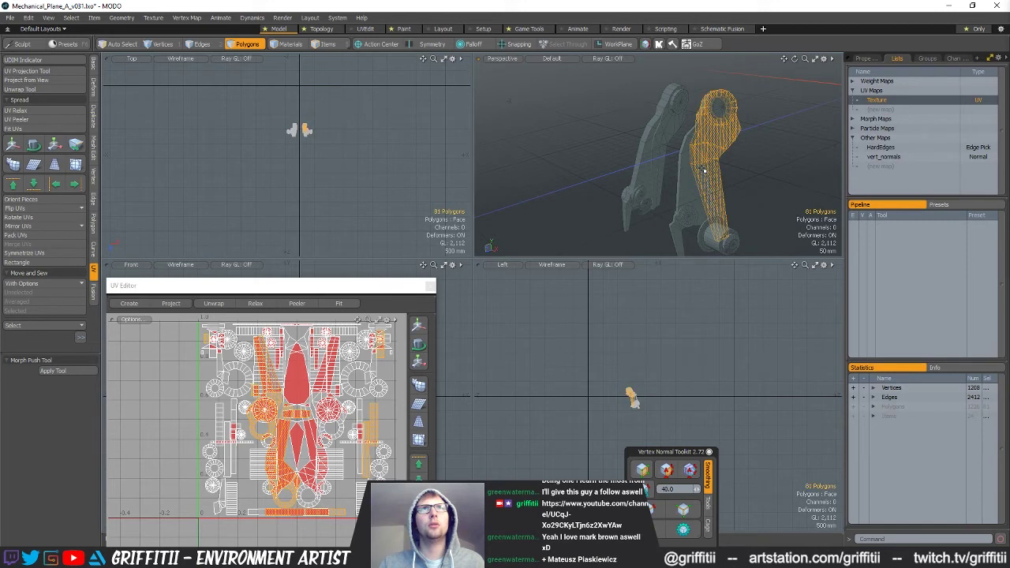
double_click(688, 170)
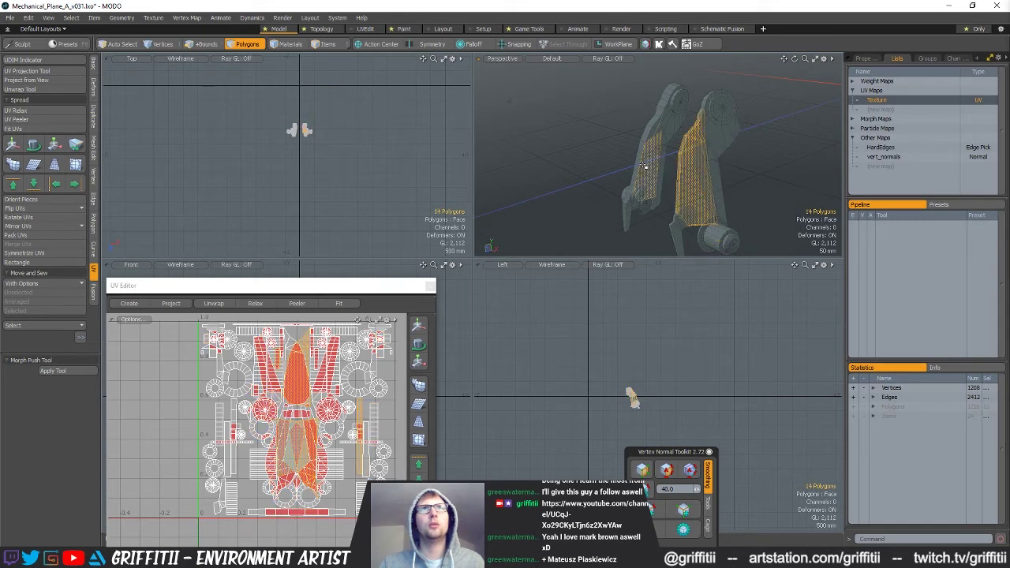
double_click(663, 166, "shift")
key("Delete")
key("ctrl+z")
key("ctrl+z")
key("ctrl+z")
key("ctrl+z")
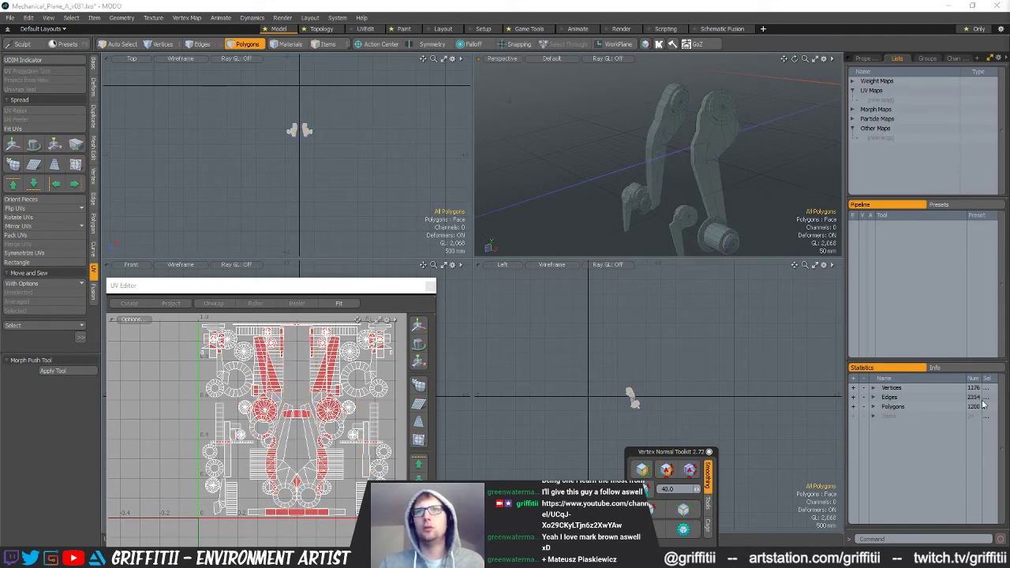
Check how the existing cover and strut meshes are grouped, and move both main leg struts into their own mesh.
key("ctrl+shift+z")
key("ctrl+shift+z")
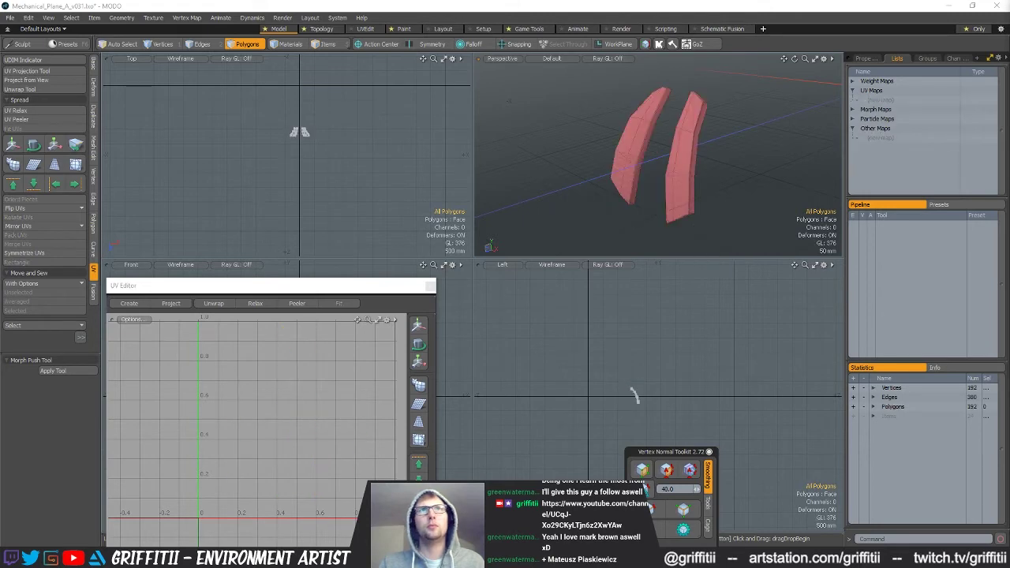
key("ctrl+shift+z")
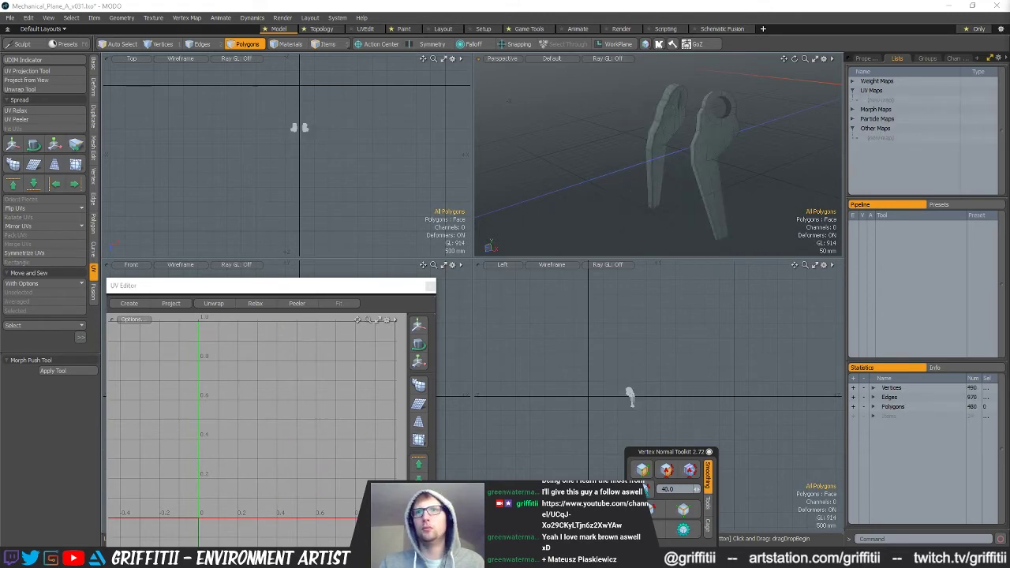
key("ctrl+shift+z")
key("ctrl+shift+z")
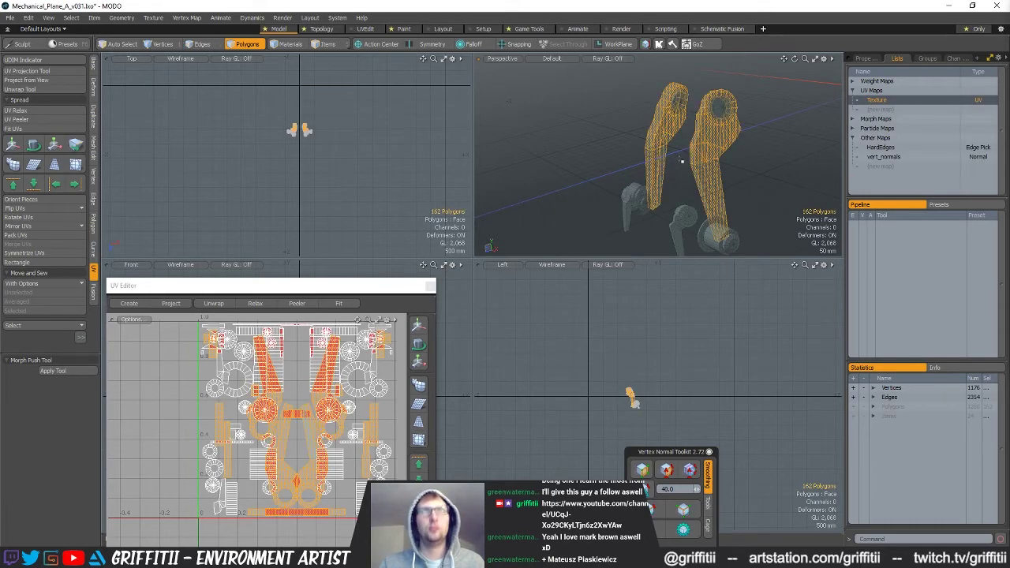
key("ctrl+z")
key("ctrl+z")
key("ctrl+z")
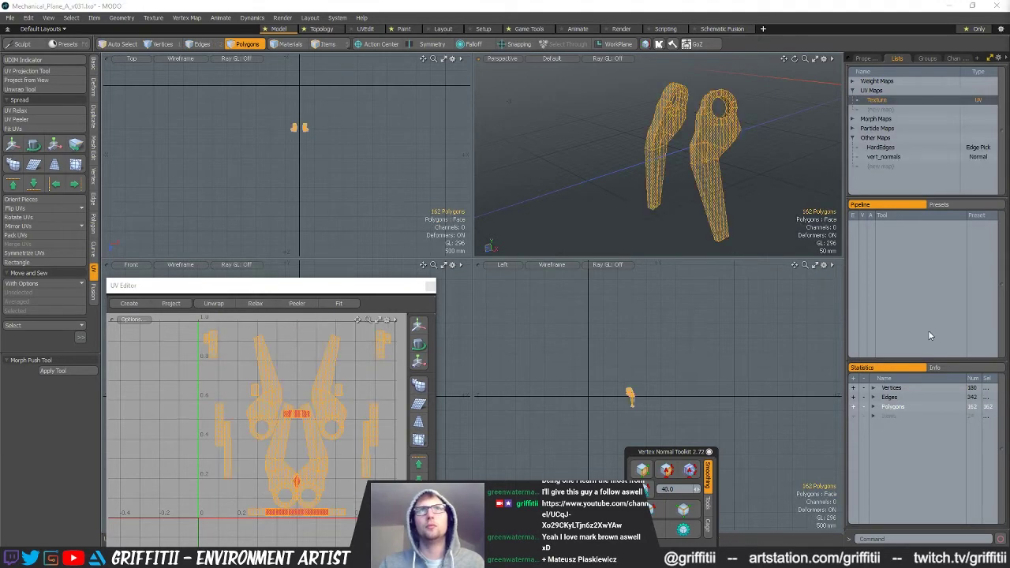
key("ctrl+shift+z")
Move the small angled brackets below both upper cylinders into a separate mesh, checking the existing part grouping.
mouse_move(697, 160)
left_mouse_down("alt")
mouse_move(708, 167)
mouse_move(681, 154)
left_mouse_up("alt")
left_click(704, 125)
left_click(638, 108, "shift")
key("shift+Up")
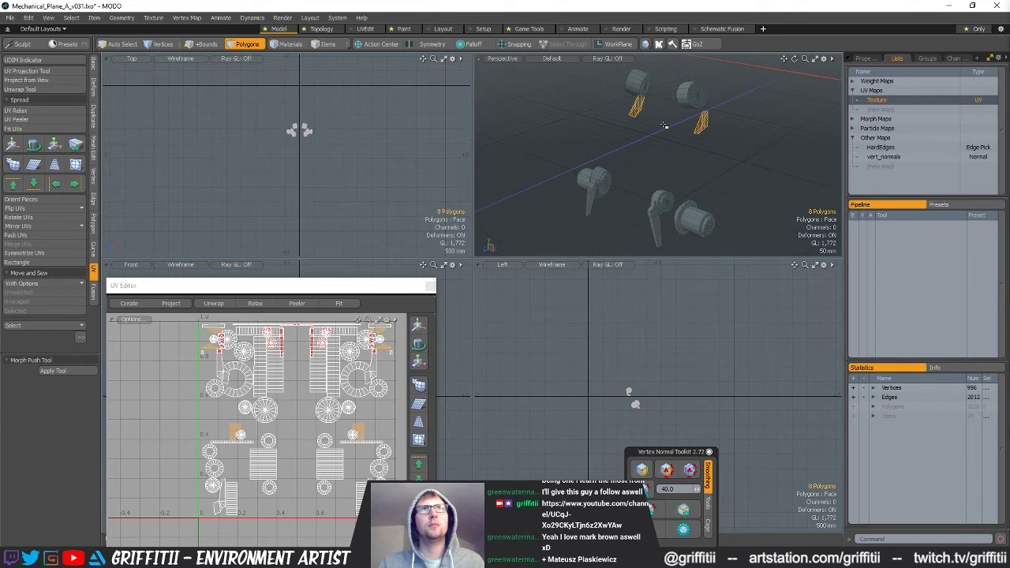
left_click(726, 163)
key("ctrl+z")
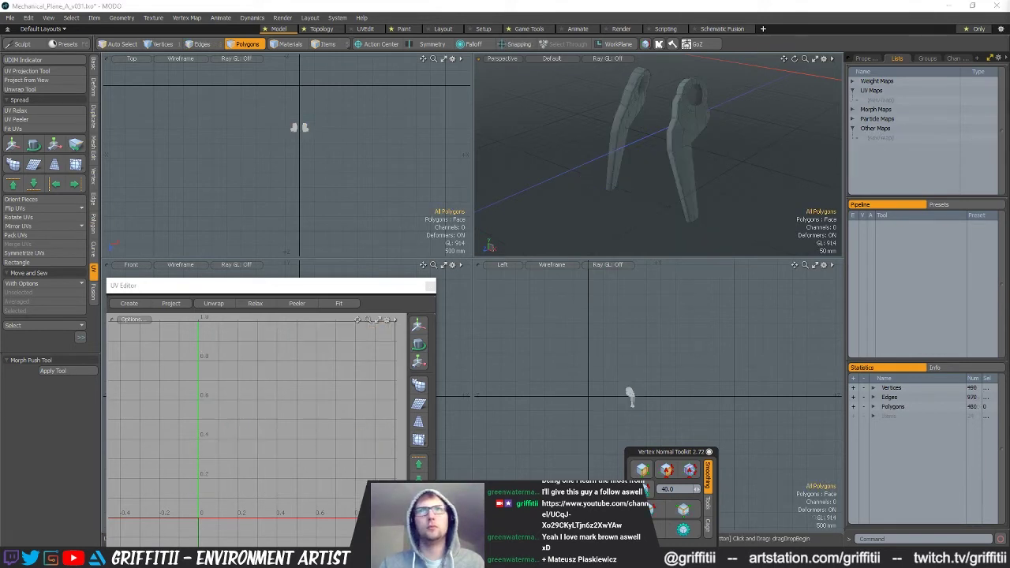
key("ctrl+z")
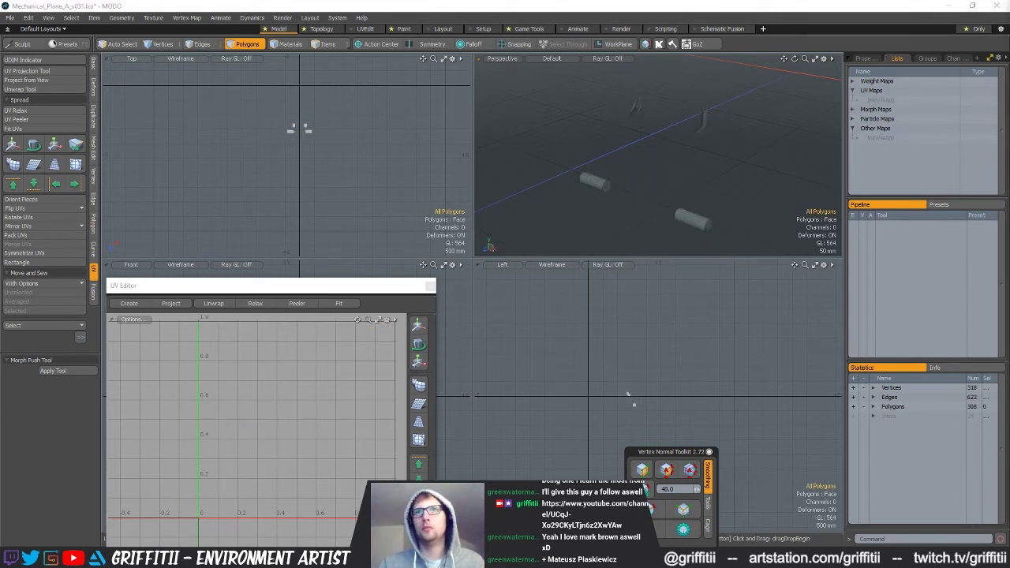
key("ctrl+z")
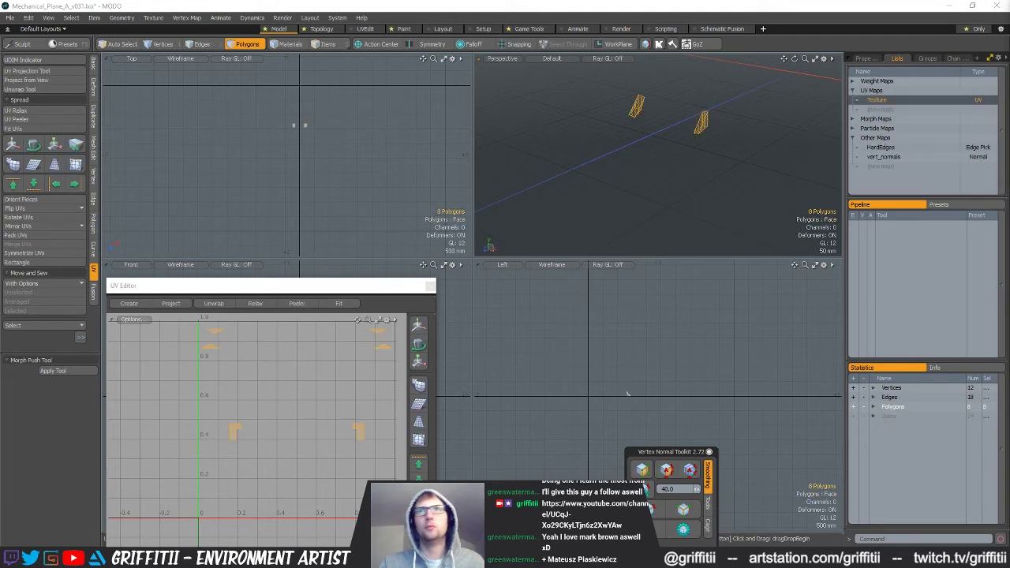
Cut both axle cylinders out of the combined mesh and paste them into the mesh holding the small brackets.
left_click(584, 179)
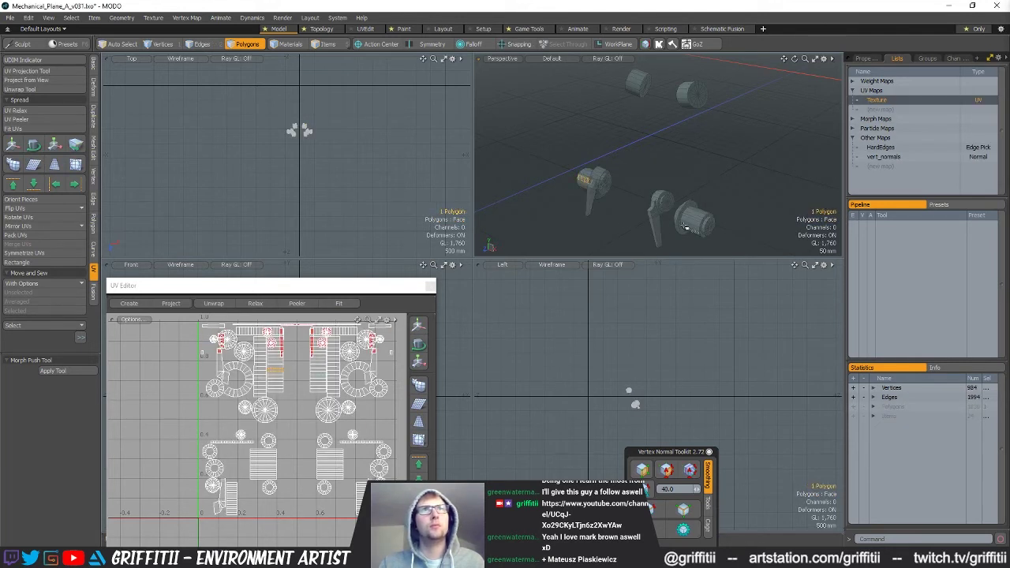
left_click_drag(693, 224, 716, 218, "alt")
scroll(533, 188, "up", 5)
left_click_drag(579, 210, 577, 189, "alt")
scroll(632, 198, "up", 4)
double_click(665, 180)
double_click(628, 172, "shift")
key("Delete")
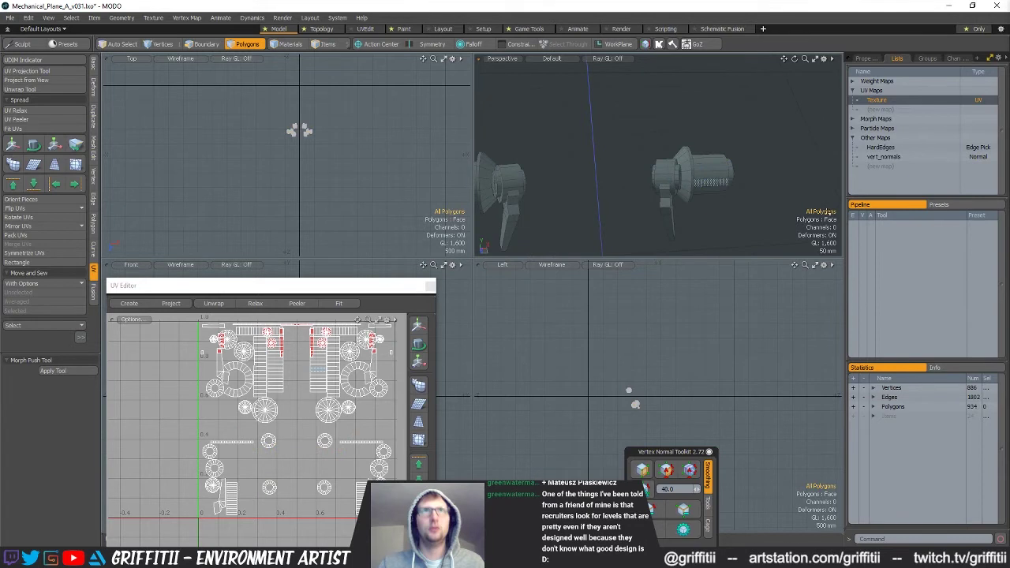
key("n")
key("ctrl+v")
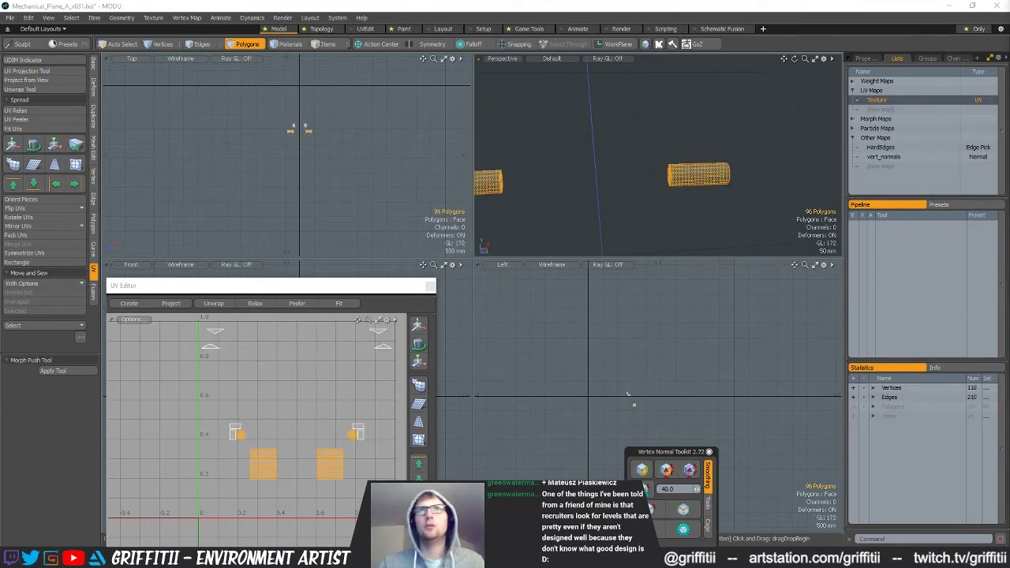
Check the existing part grouping, then move the upper cylinders and wheel-side discs of both legs into their own mesh.
key("Page_Down")
key("Page_Down")
scroll(615, 157, "down", 3)
left_click_drag(616, 158, 763, 223, "alt")
key("Page_Up")
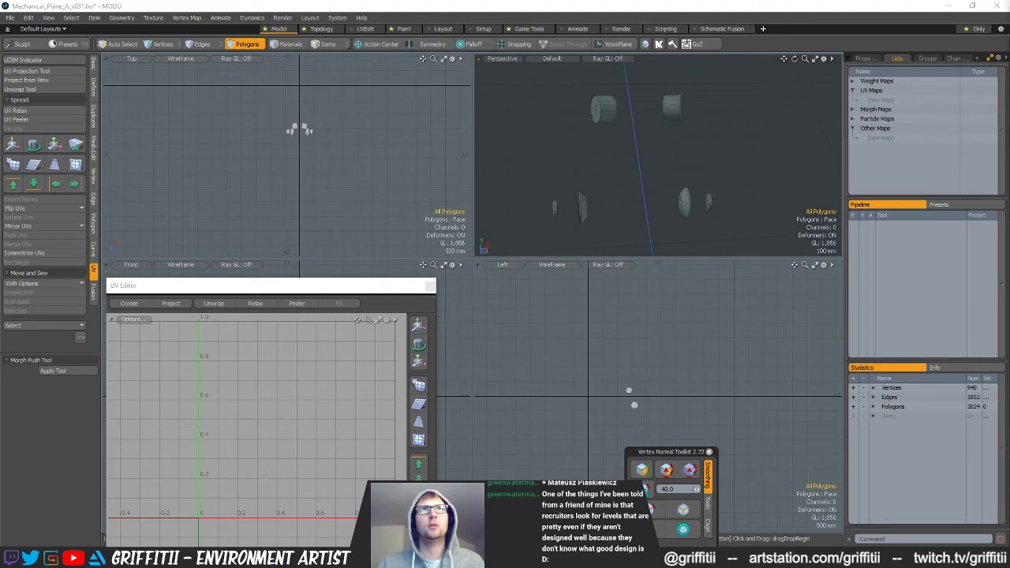
key("Page_Up")
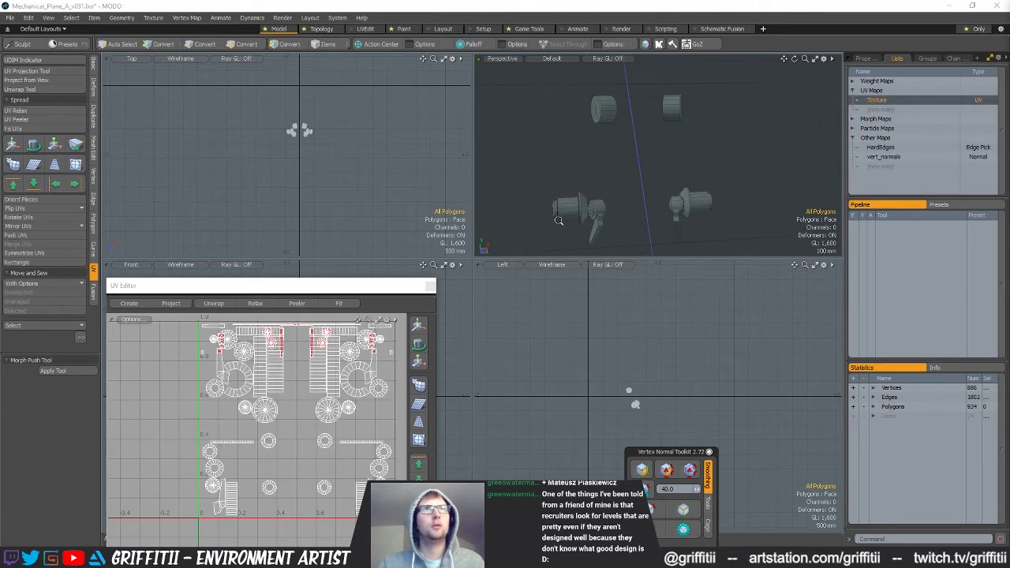
scroll(554, 205, "up", 2)
left_click(554, 211)
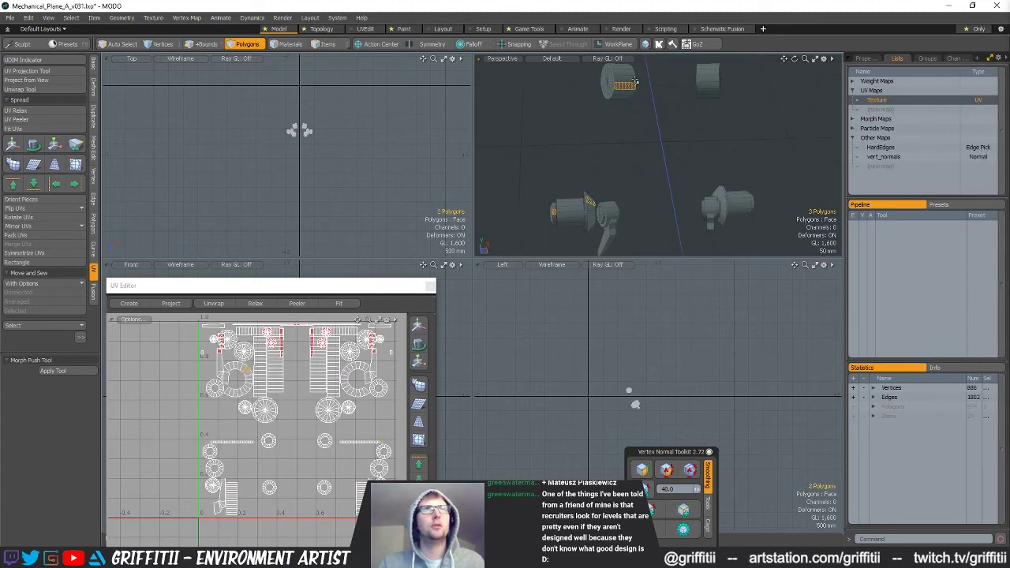
left_click(723, 193, "shift")
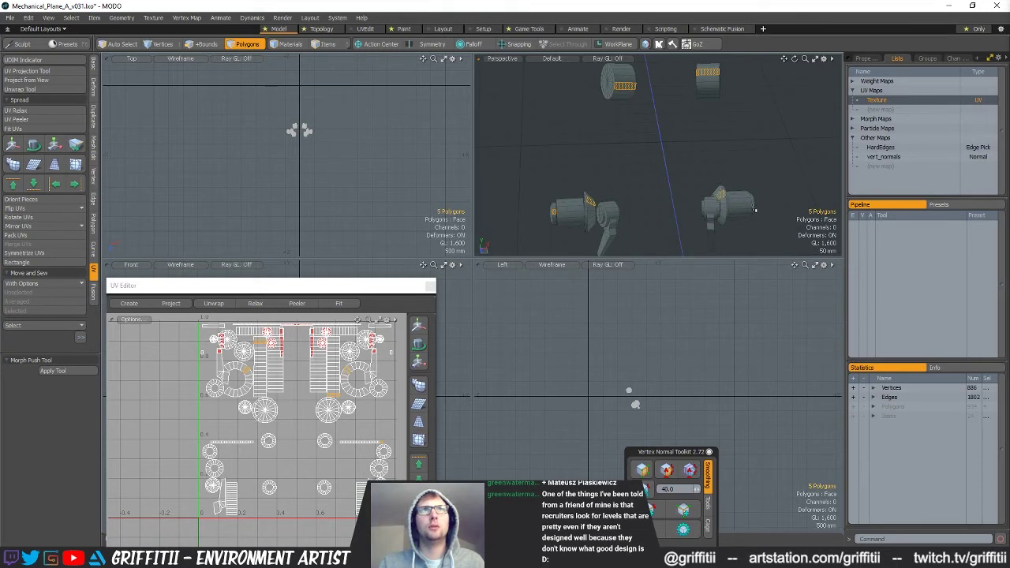
key("bracketright")
key("bracketleft")
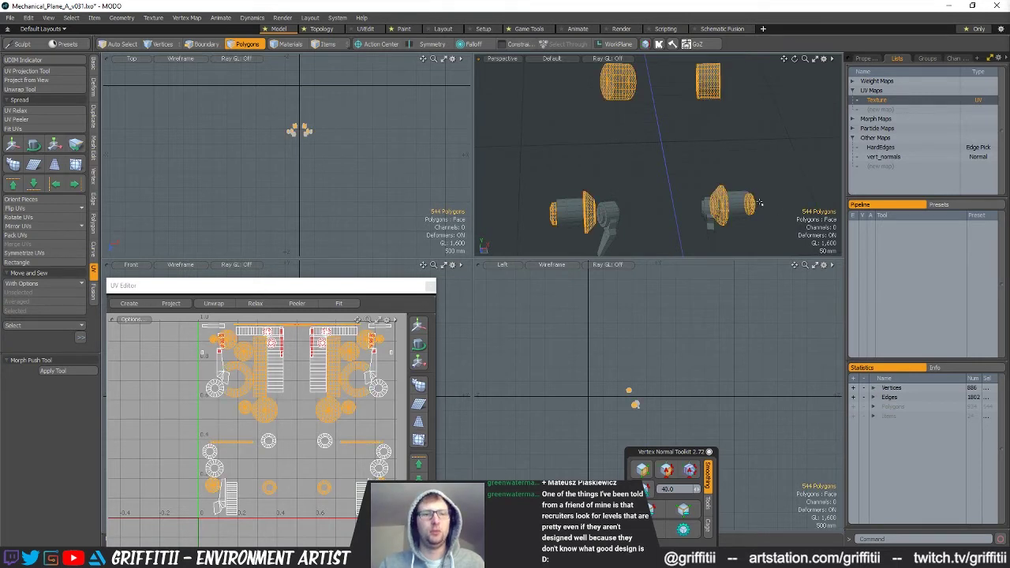
key("Delete")
key("n")
key("ctrl+v")
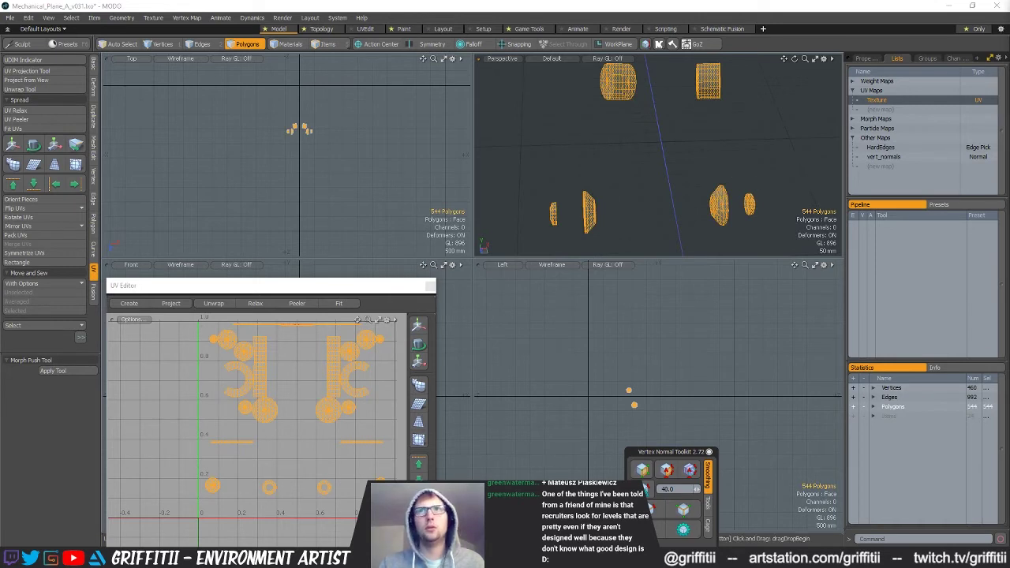
Check how the original brackets and axles are grouped, and move both inner wheel cylinders out of the combined mesh into their own mesh.
key("n")
key("Down")
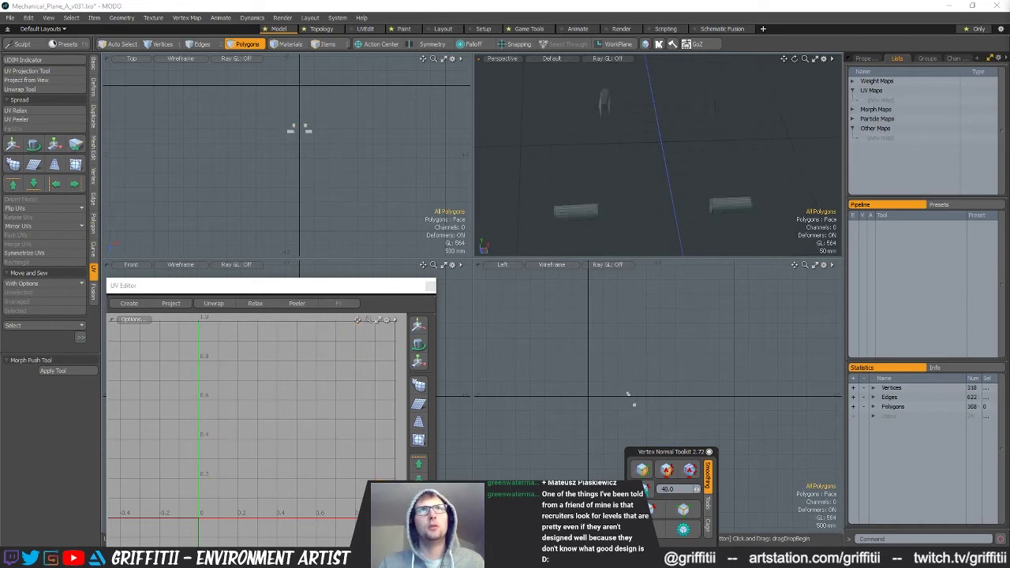
key("Down")
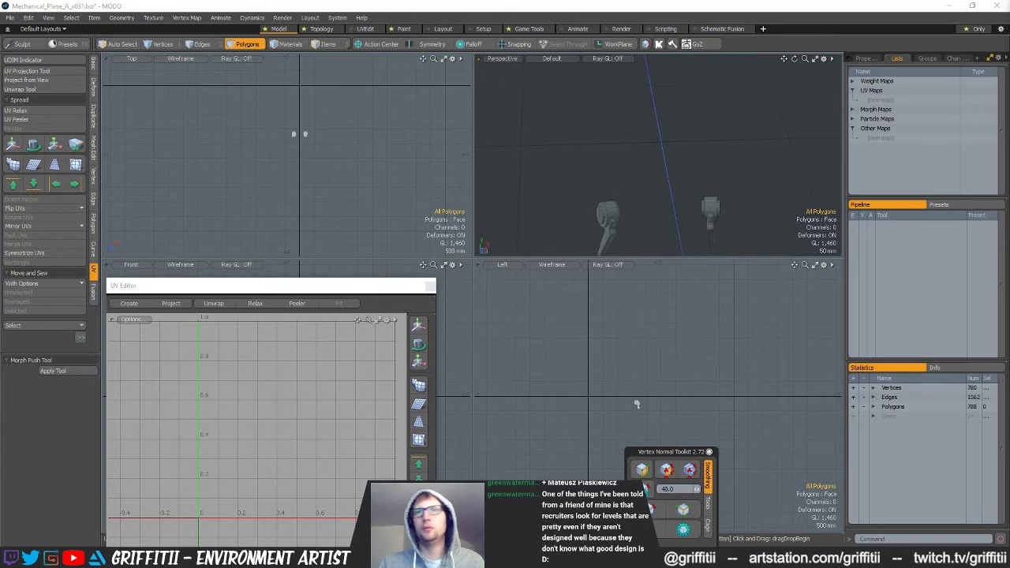
key("Down")
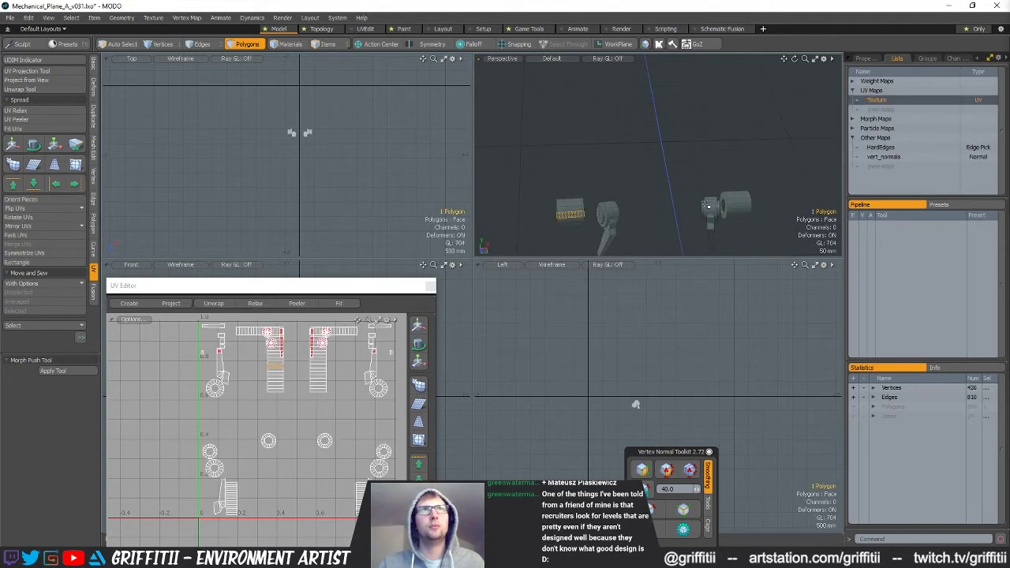
key("Down")
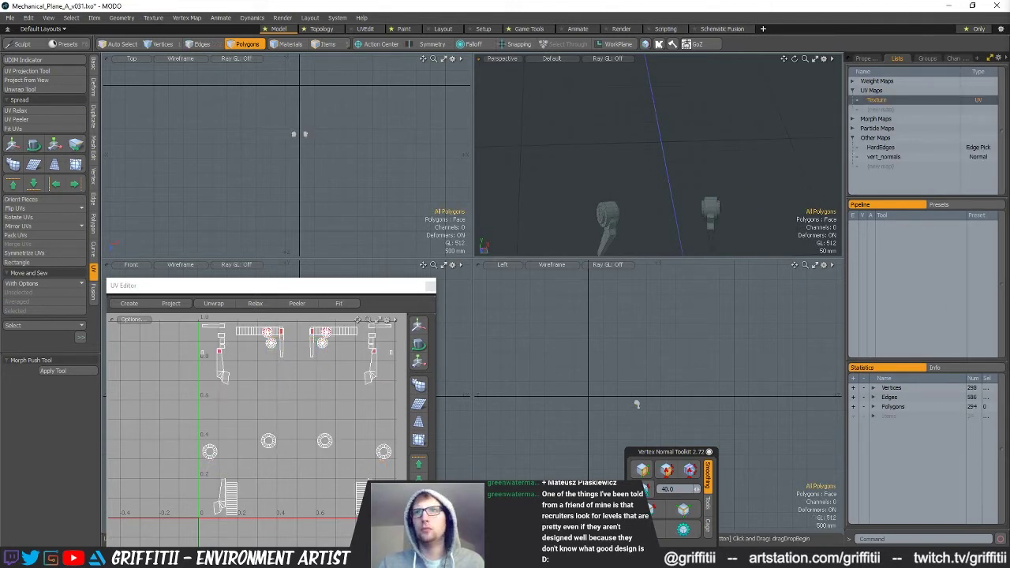
key("Down")
key("Up")
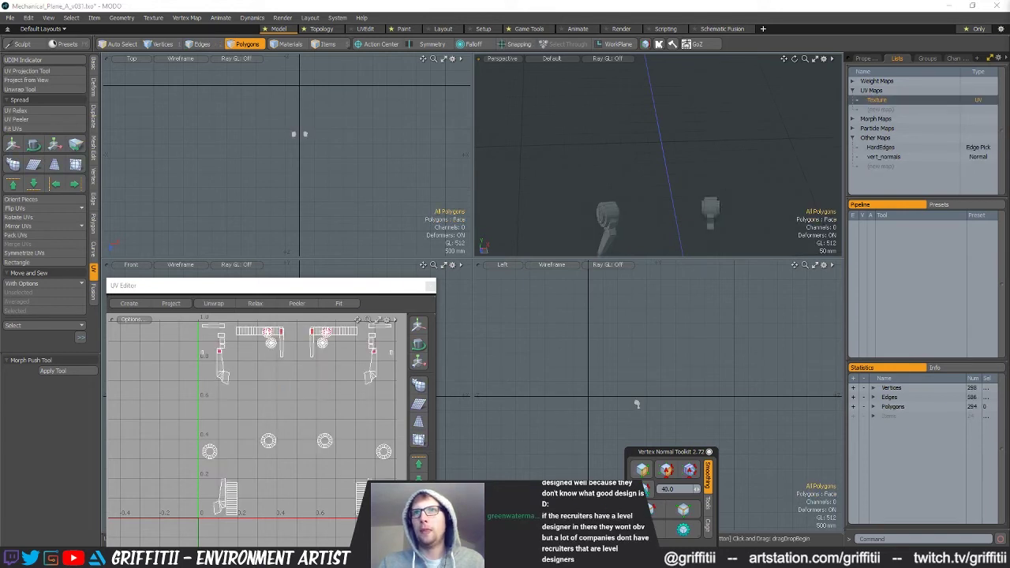
Go through the separated UV-mapped landing gear meshes one by one to check which parts each contains.
key("Down")
key("Down")
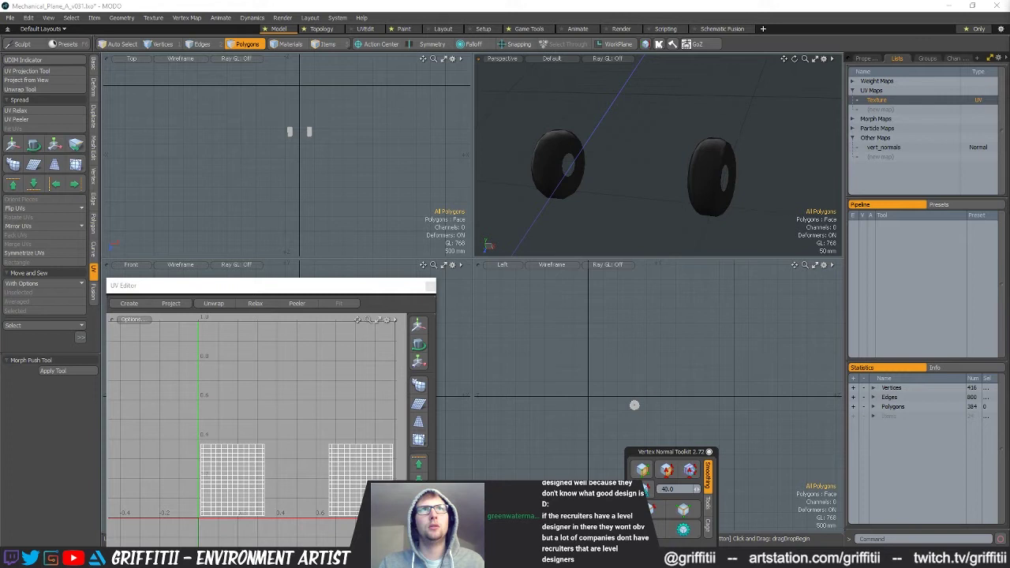
left_click_drag(711, 174, 746, 194, "alt")
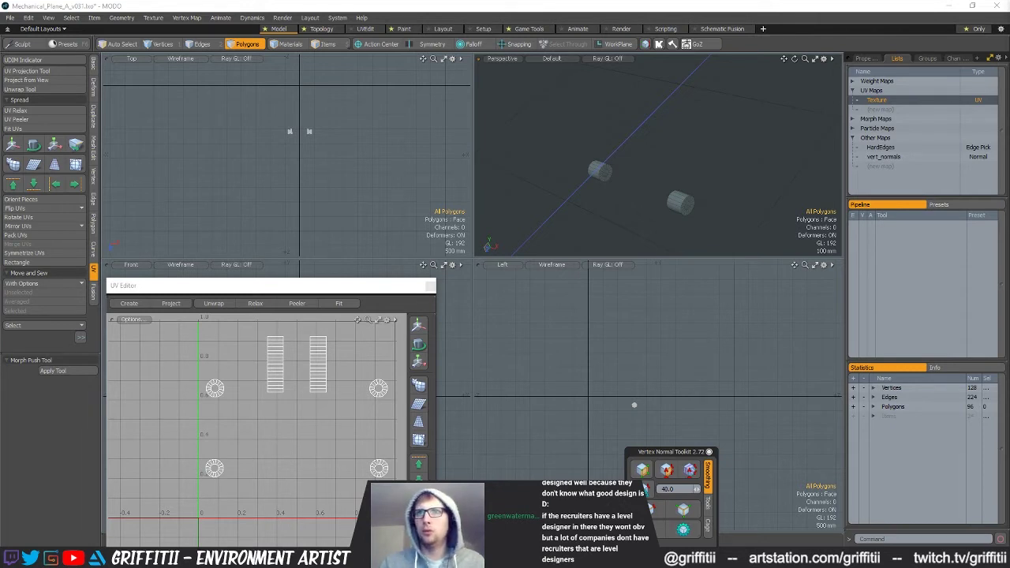
key("Down")
key("Down")
key("Down")
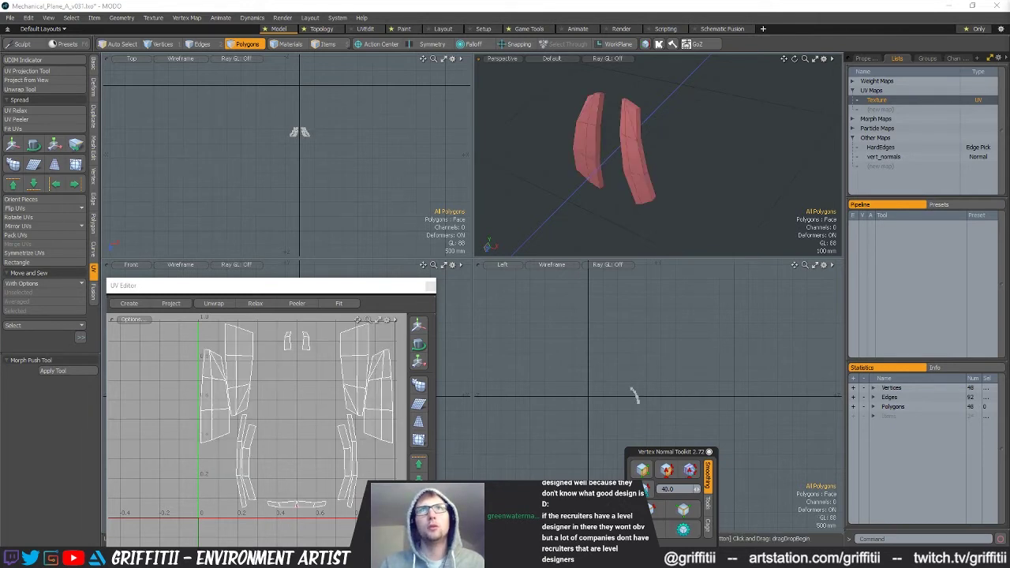
key("Down")
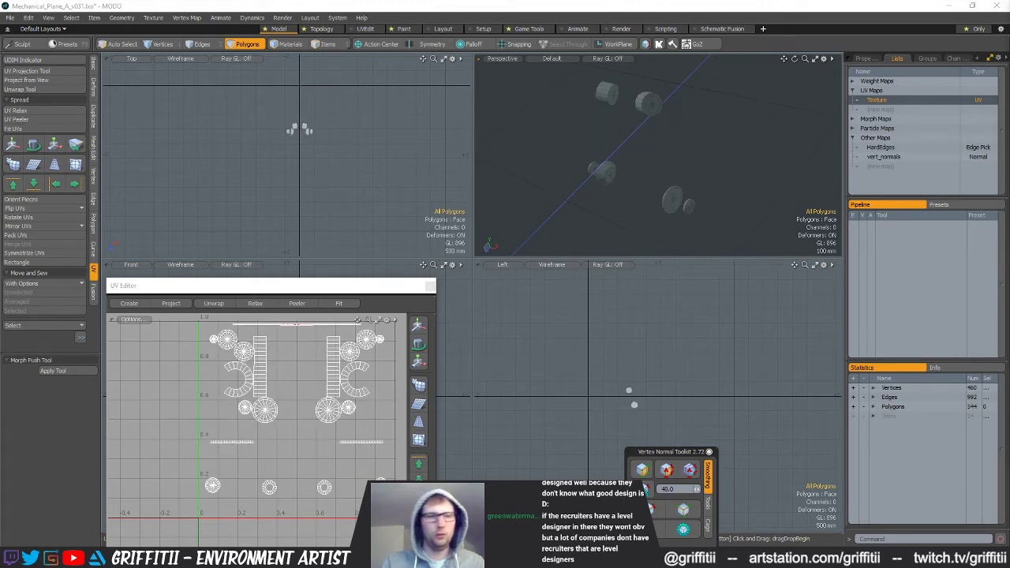
key("Down")
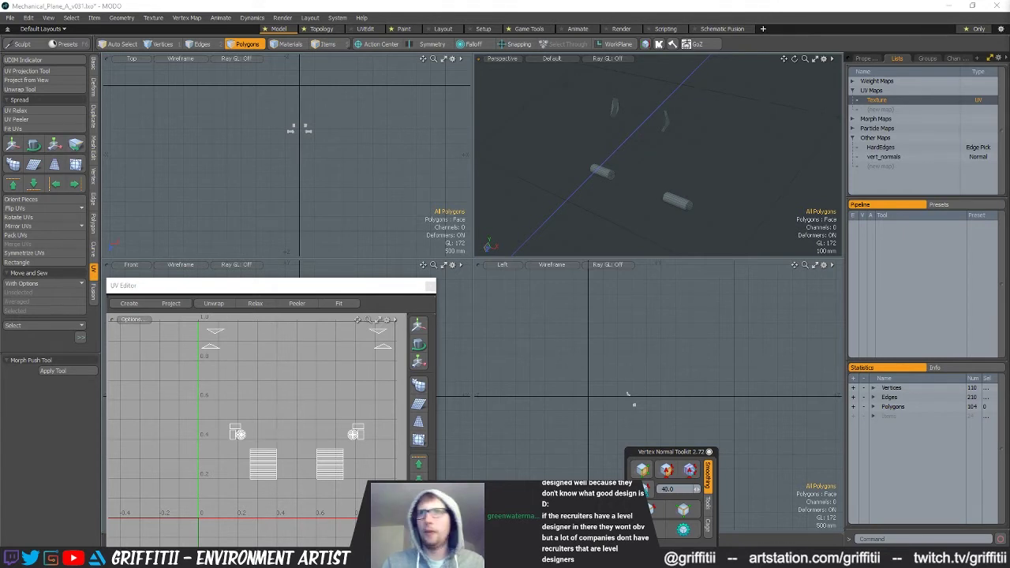
key("Down")
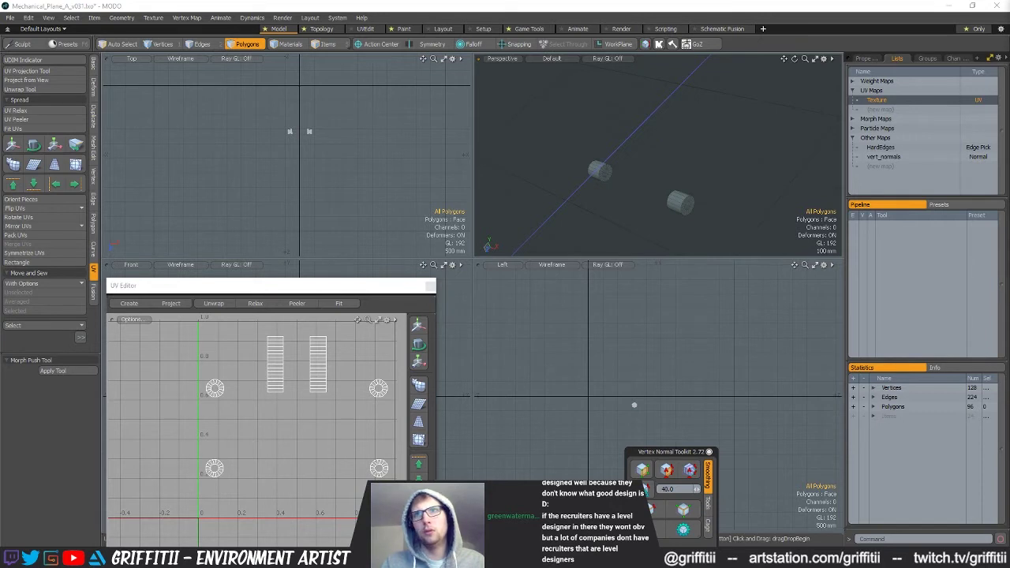
key("Down")
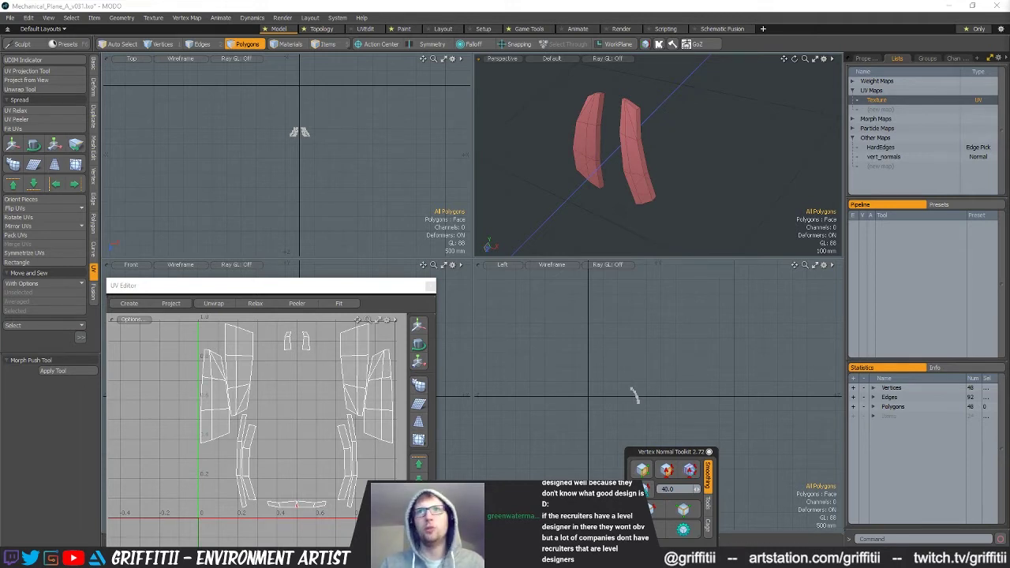
key("ctrl+s")
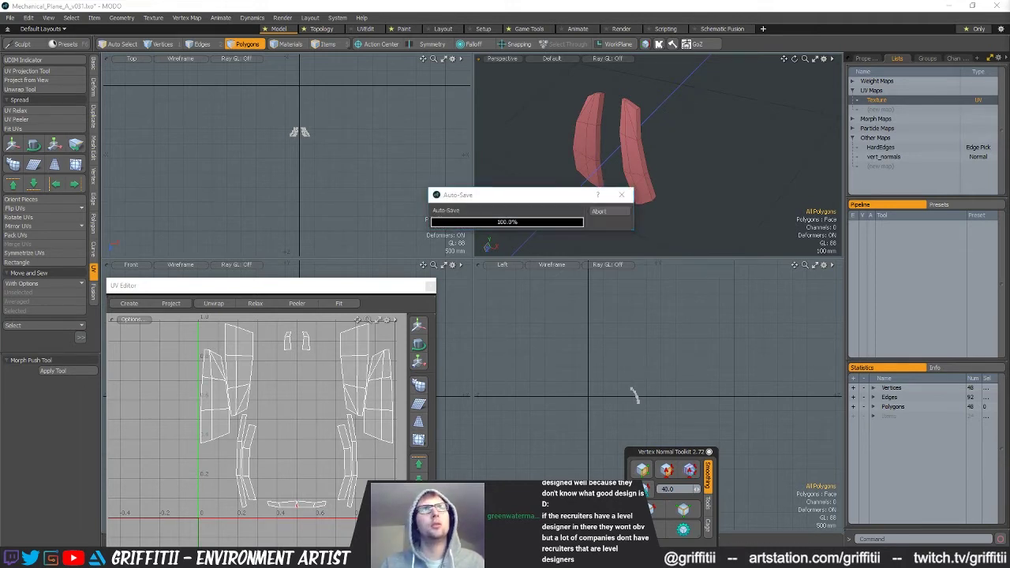
Compare the denser original landing gear meshes with their matching UV-mapped parts, from covers and side panels to wheels, brackets and axles.
key("ctrl+z")
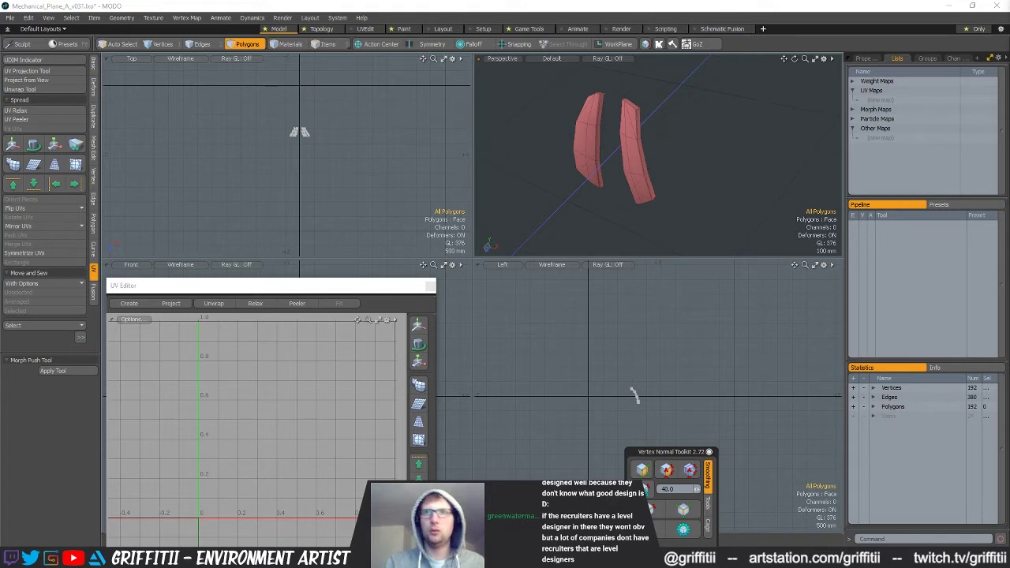
left_click_drag(634, 395, 634, 405)
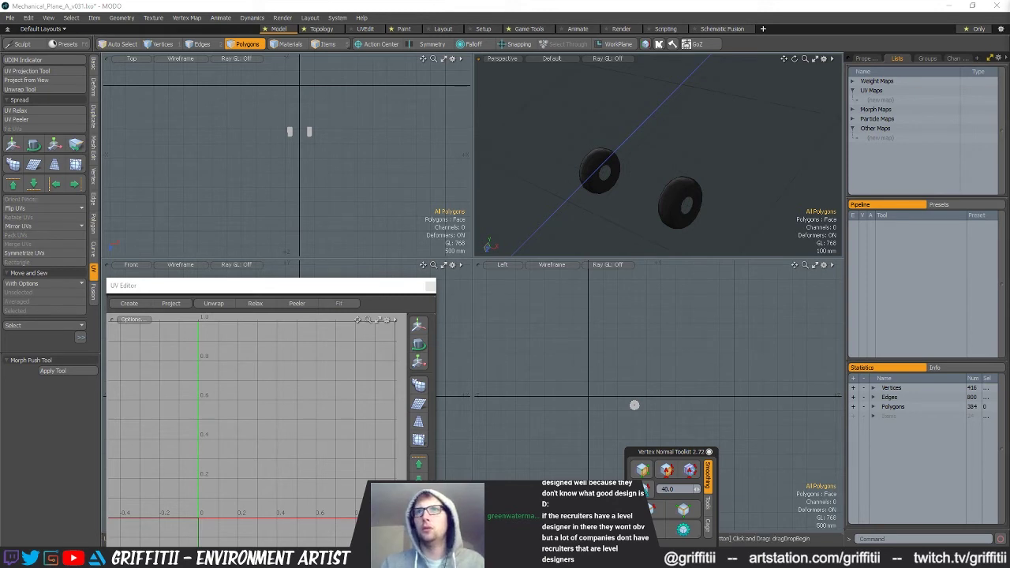
key("ctrl+z")
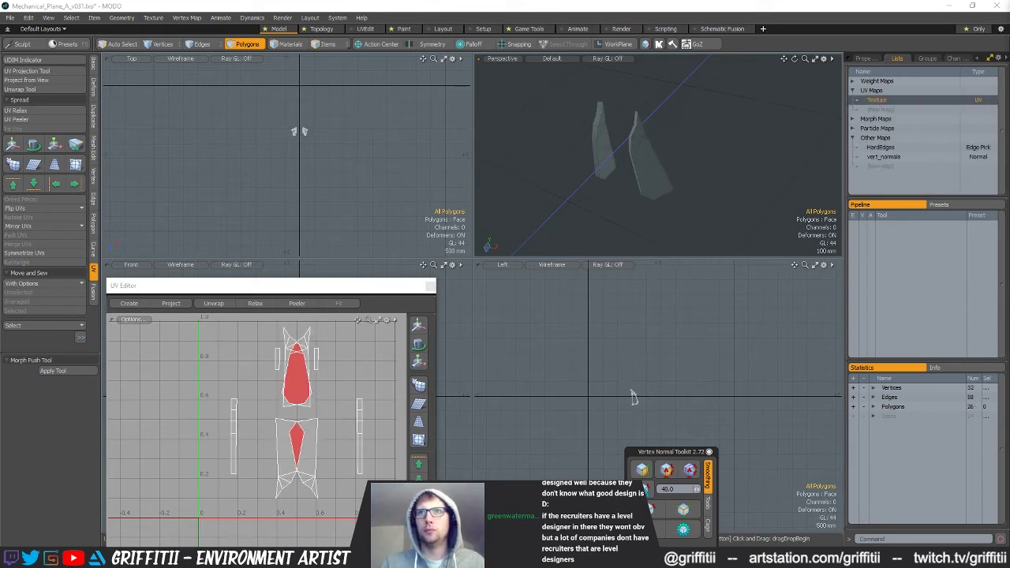
key("ctrl+z")
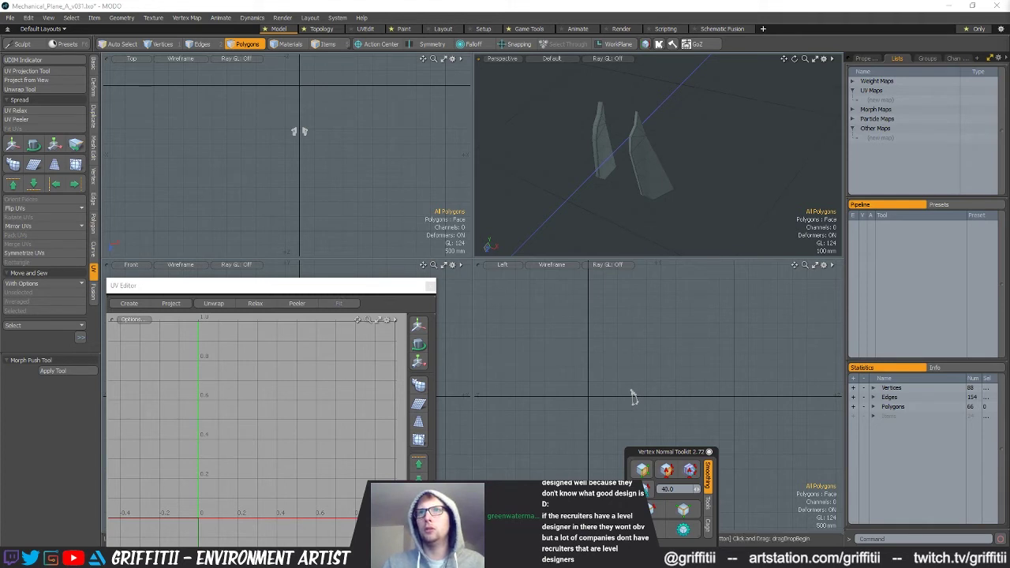
key("ctrl+z")
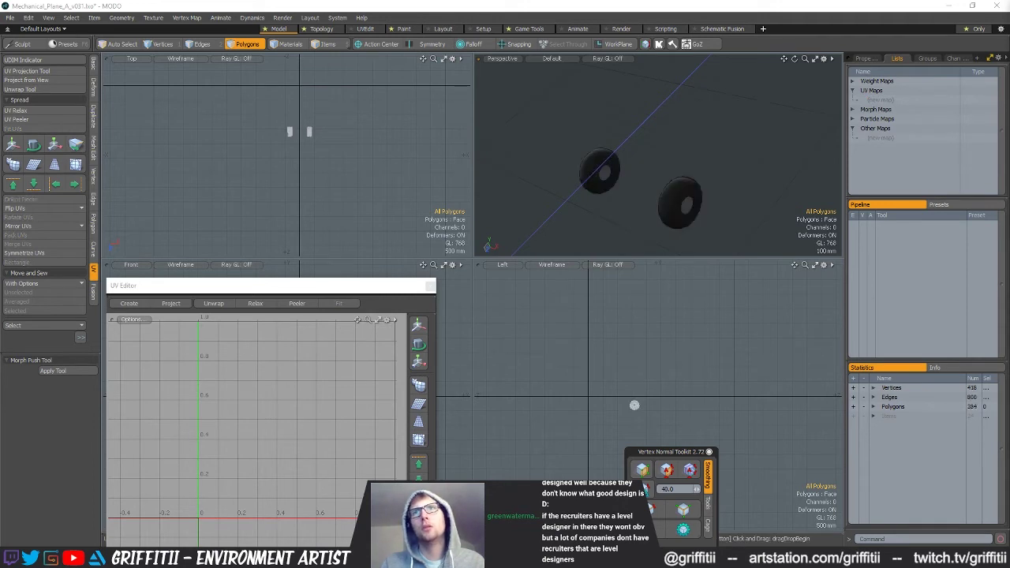
key("Down")
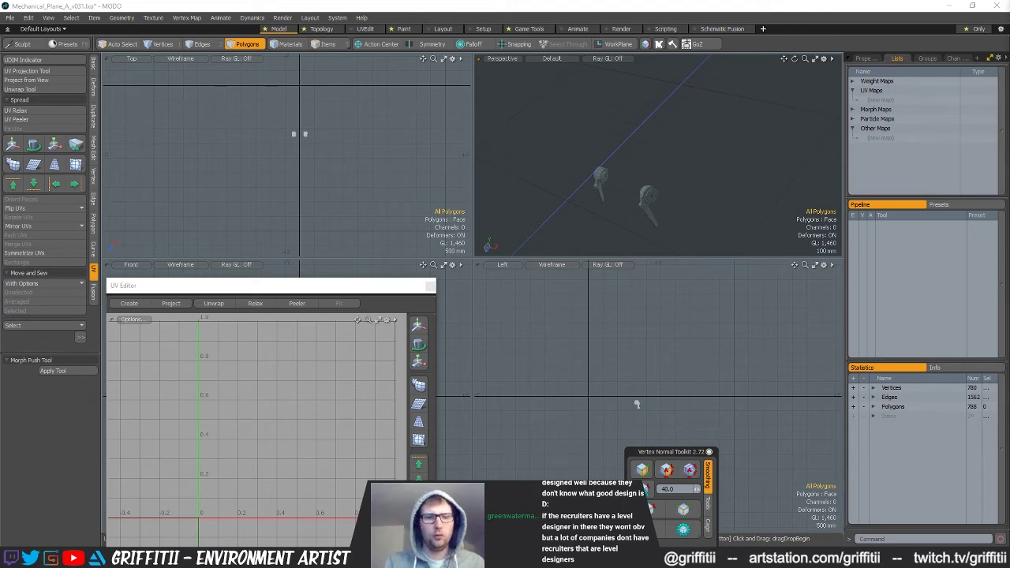
key("Down")
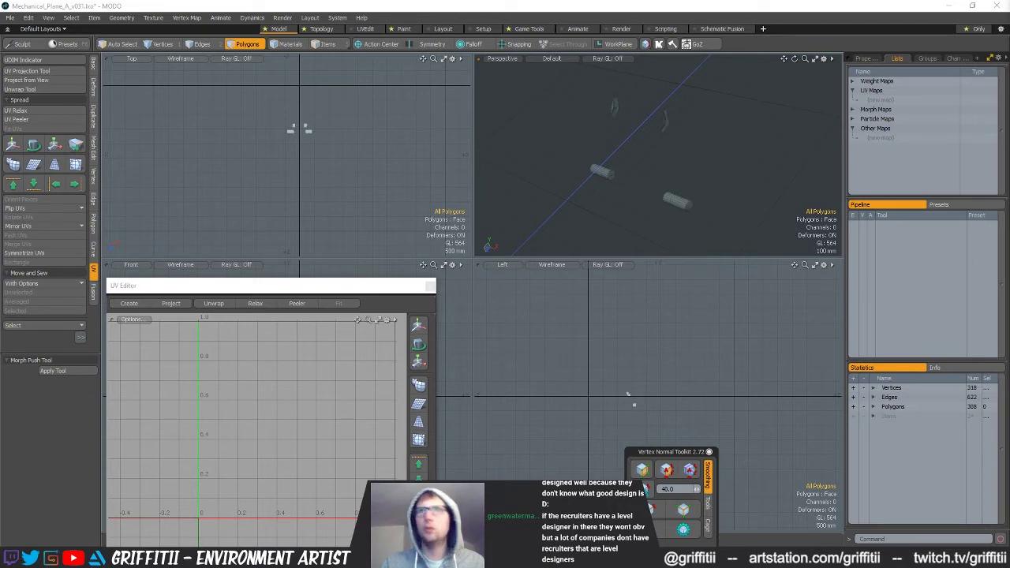
key("Down")
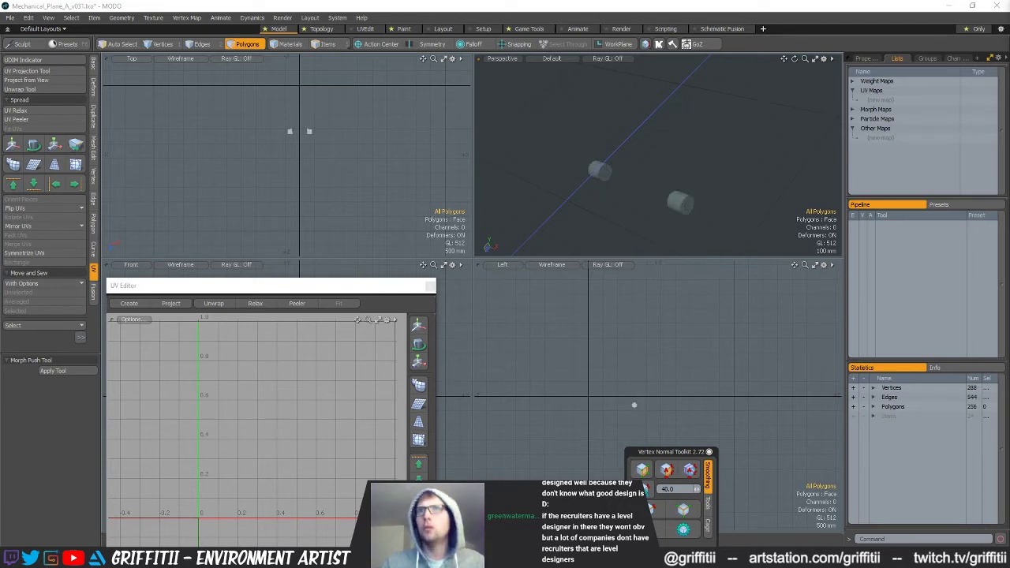
key("Down")
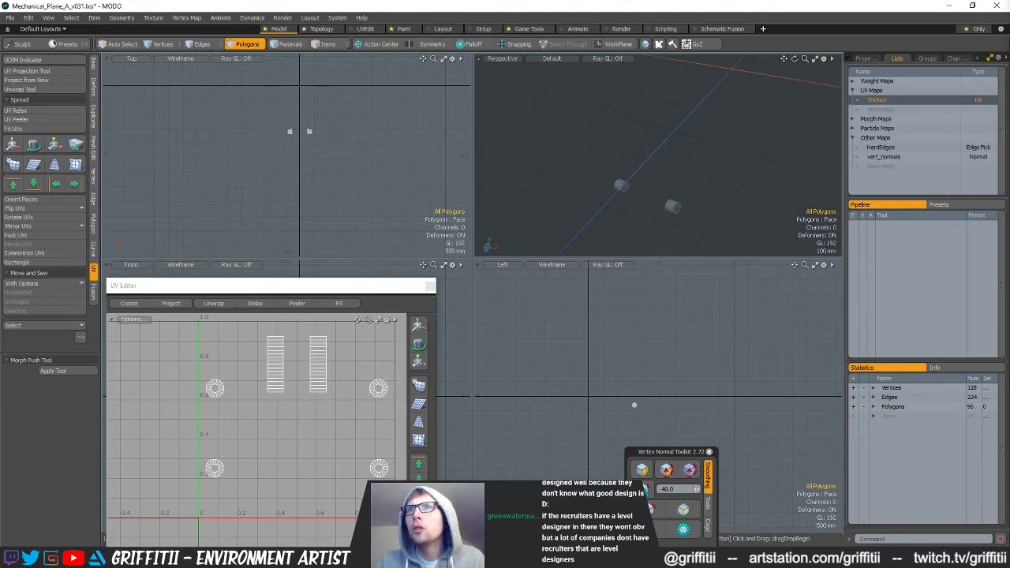
key("Down")
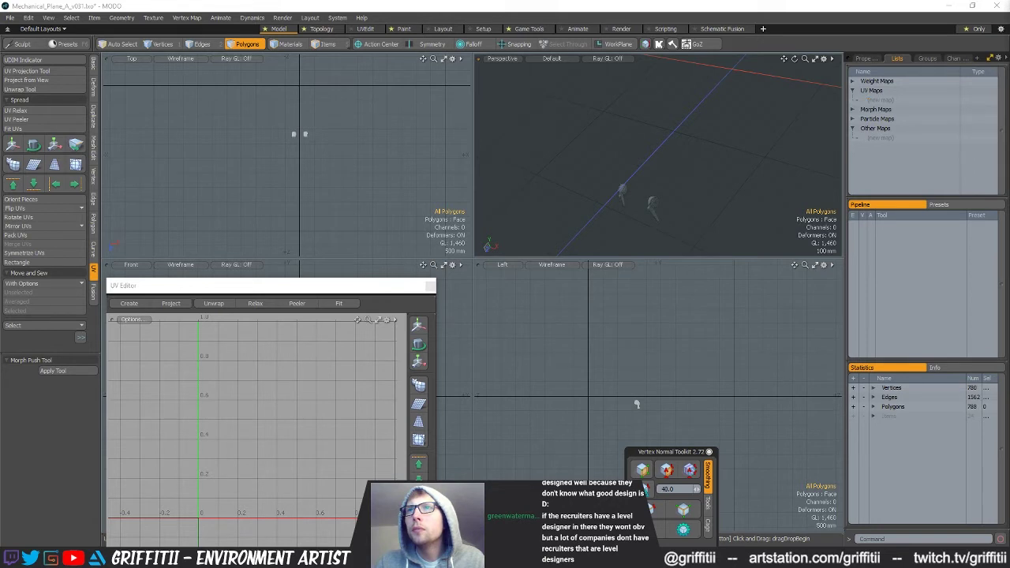
Show all the original high-detail landing gear meshes together and save the scene.
left_click_drag(668, 194, 683, 189, "alt")
key("ctrl+s")
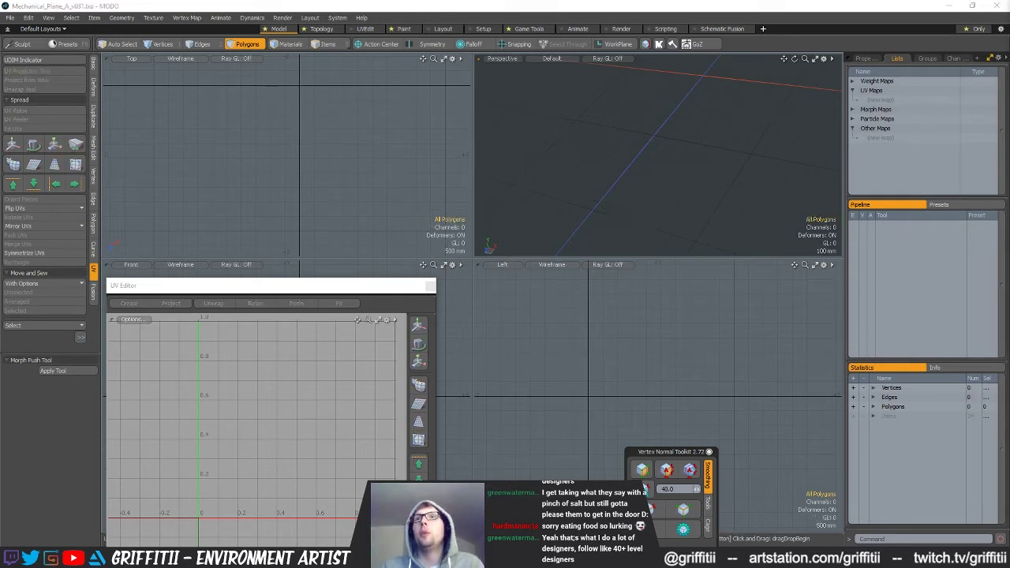
left_click_drag(632, 189, 754, 232, "alt")
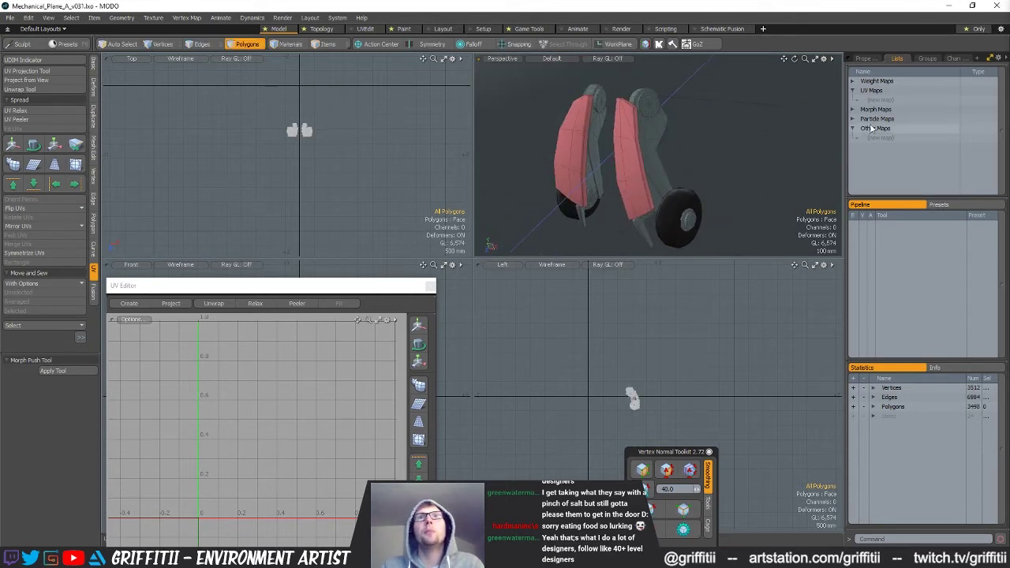
left_click_drag(782, 197, 747, 165, "alt")
key("ctrl+s")
Subdivide the polygons of all displayed landing gear meshes once with the SDS Subdivide method.
left_click(595, 210)
left_click_drag(638, 197, 695, 187, "alt")
scroll(677, 186, "up", 3)
key("shift+d")
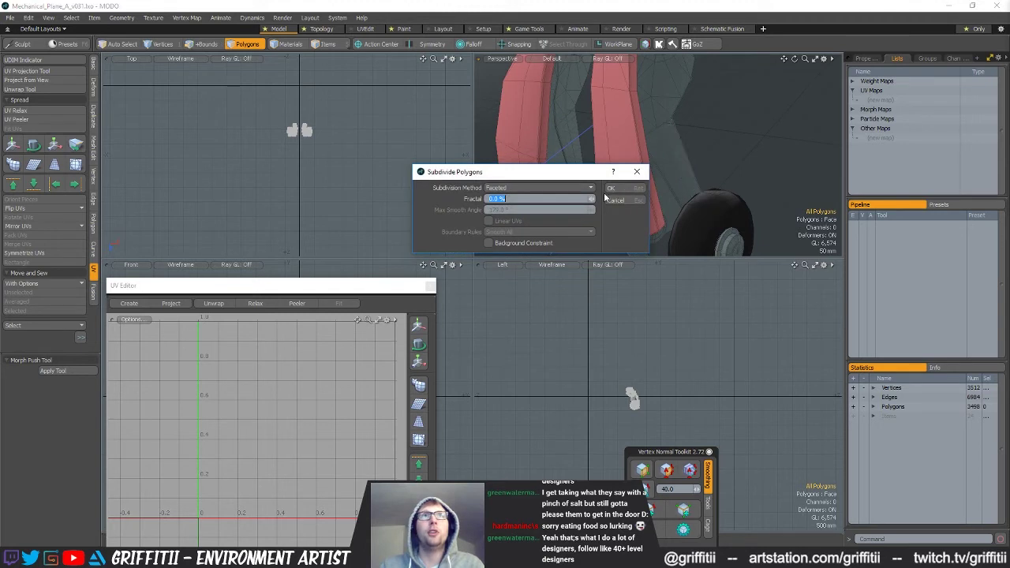
left_click(612, 190)
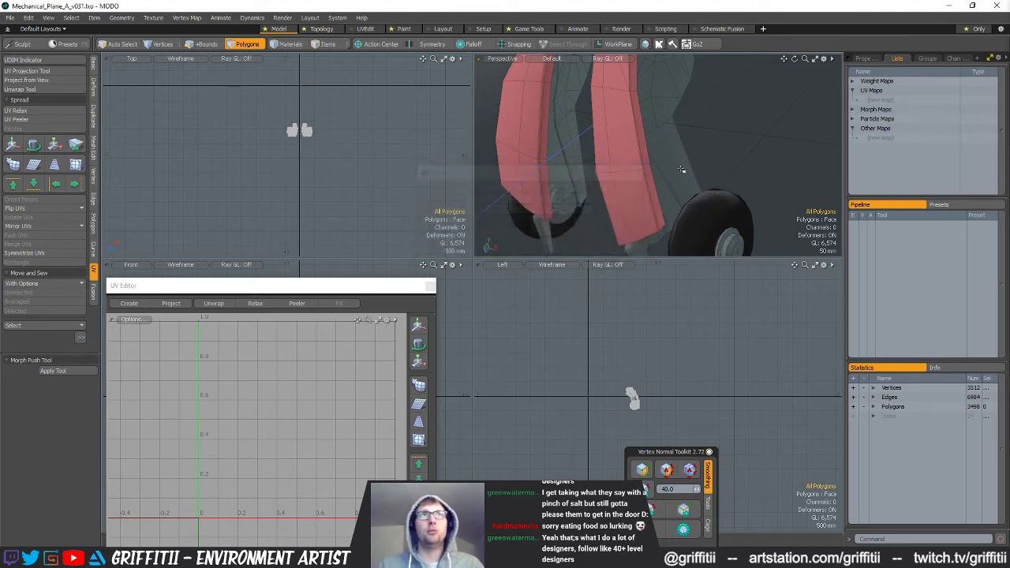
Subdivide all displayed high-detail landing gear meshes again, this time with the Smooth subdivision method.
key("shift+d")
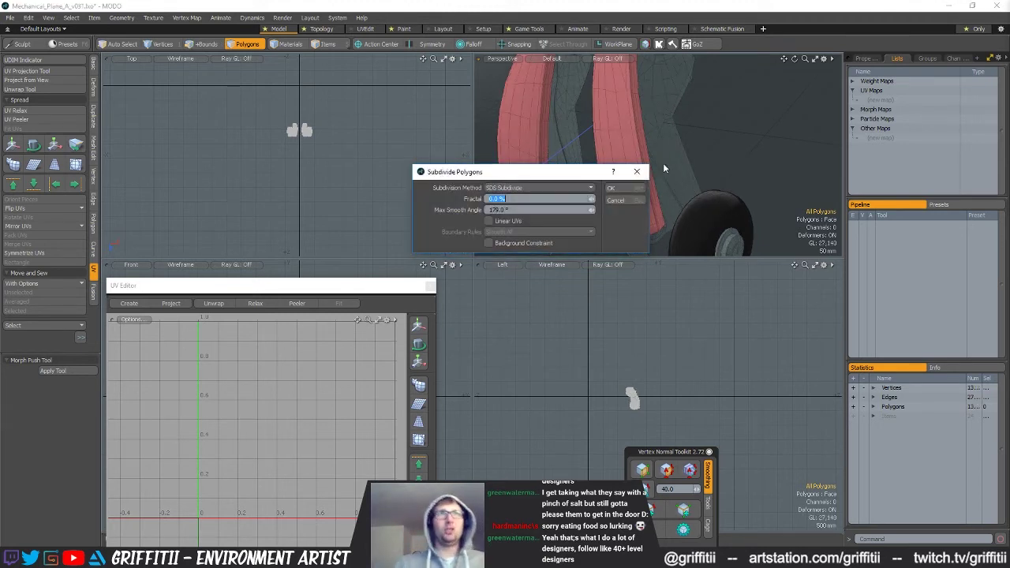
left_click(565, 188)
left_click(564, 182)
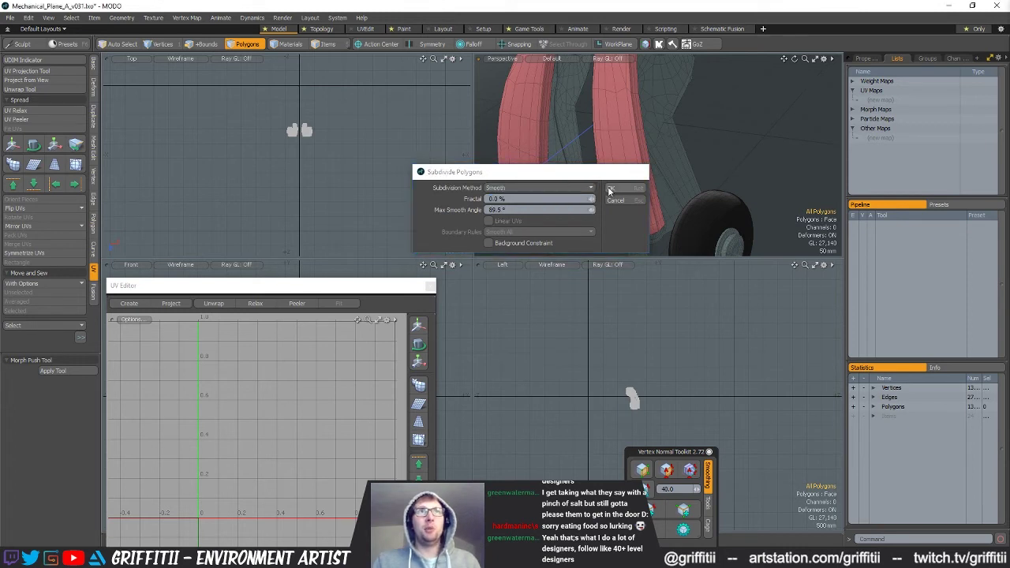
left_click(611, 188)
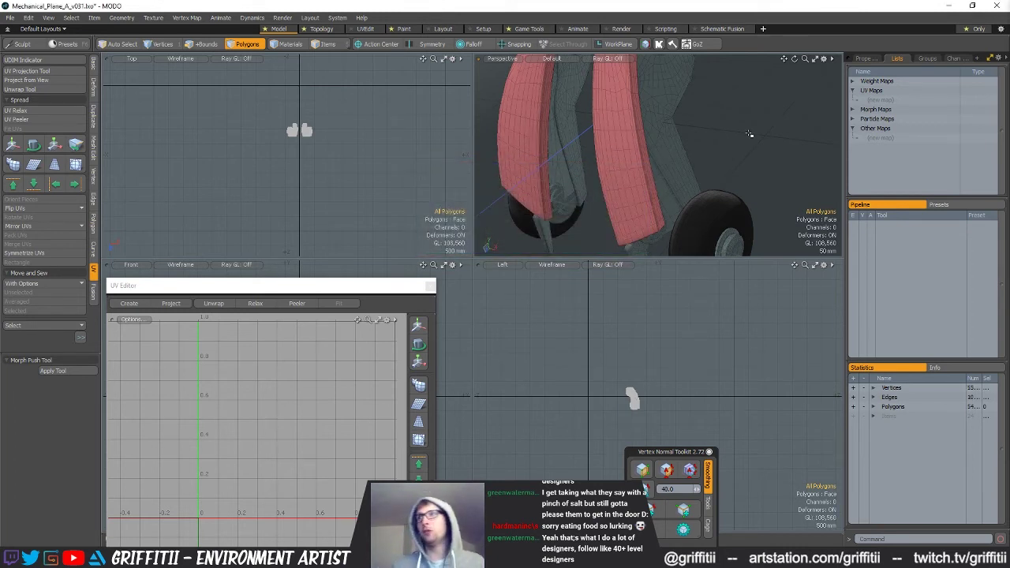
left_click_drag(666, 174, 628, 196, "ctrl+alt")
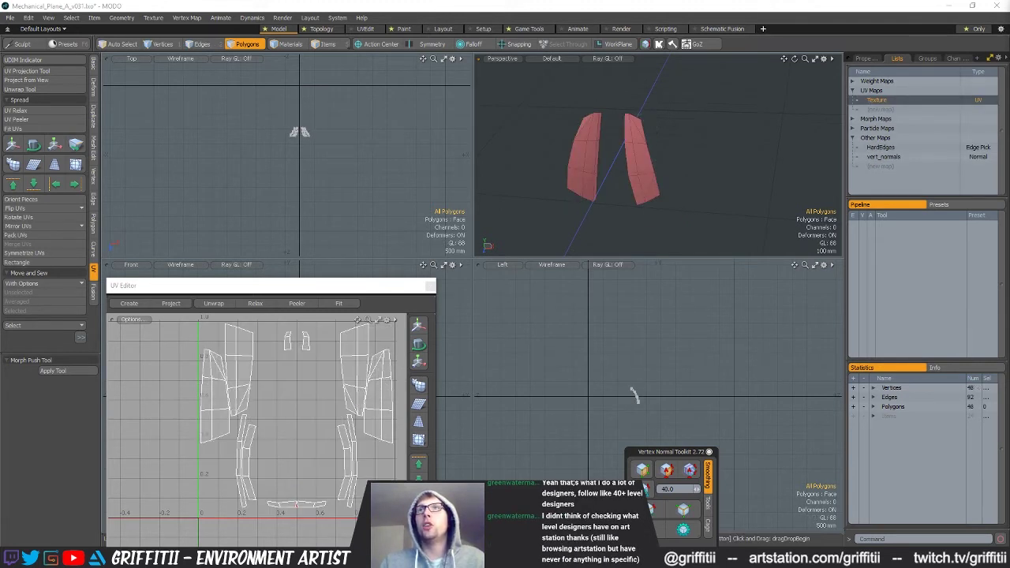
Assign the existing Metal_Blue material to the UV-mapped landing gear cover mesh.
key("m")
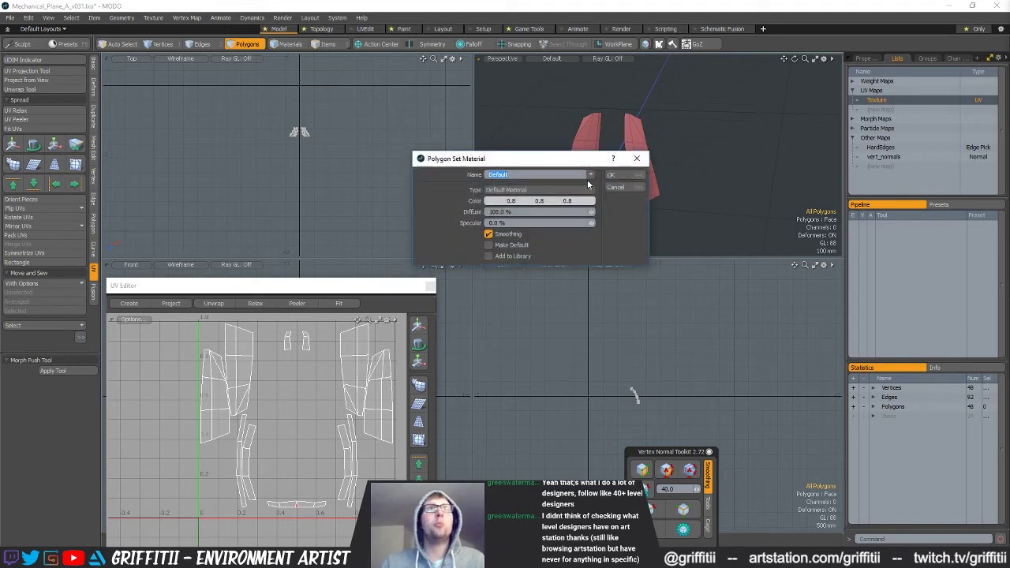
left_click(591, 175)
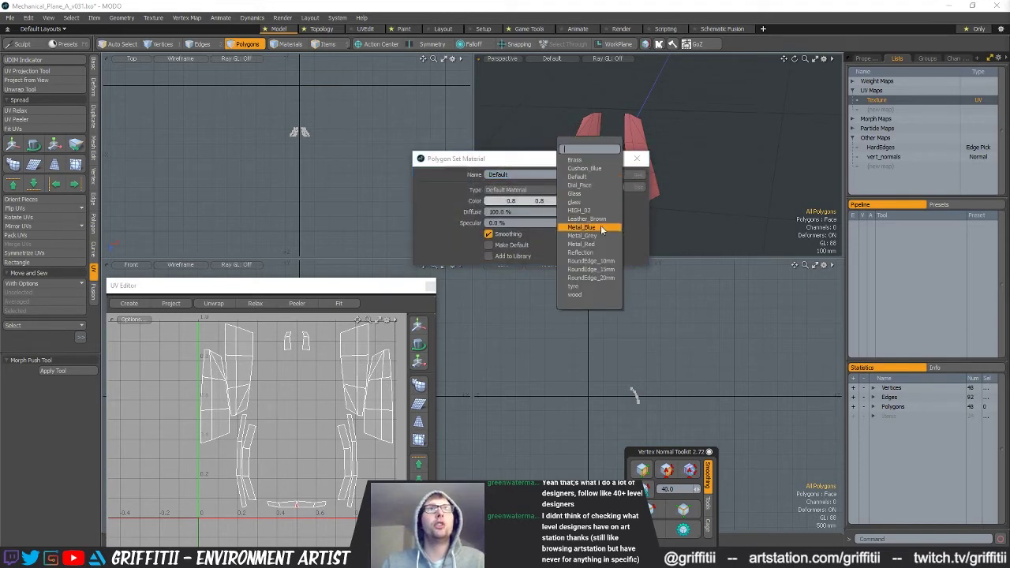
left_click(599, 228)
left_click(613, 175)
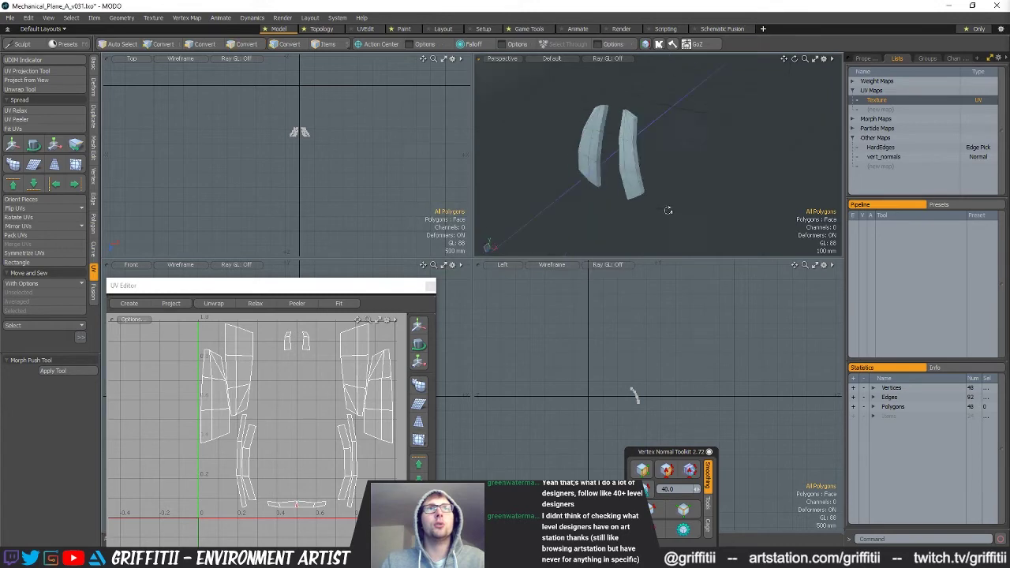
key("Page_Down")
left_click_drag(704, 135, 737, 145, "alt")
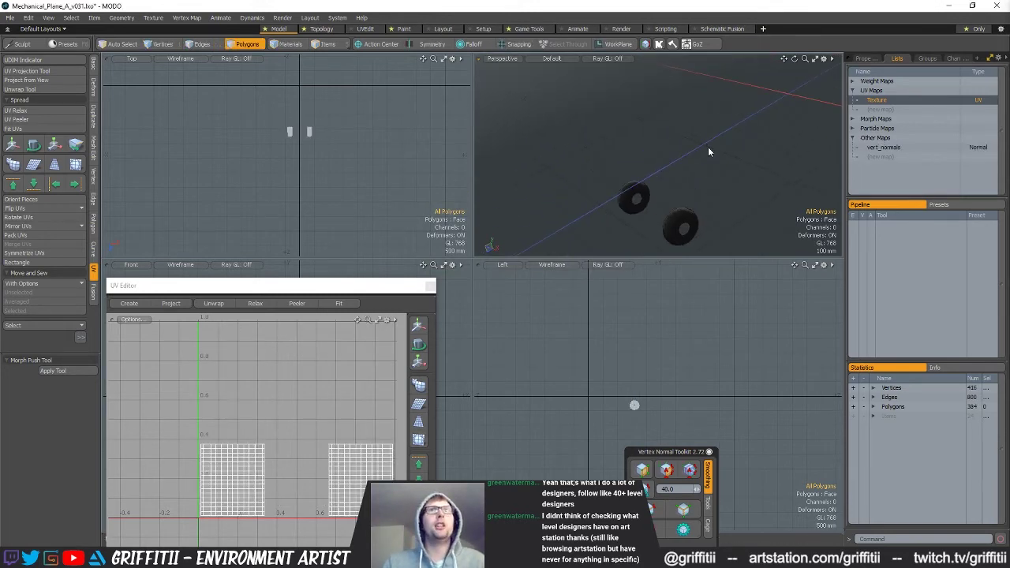
Save the scene as a new version named Mechanical_Plane_A_v032.lxo.
key("ctrl+shift+s")
key("End")
key("BackSpace")
type("2")
key("Return")
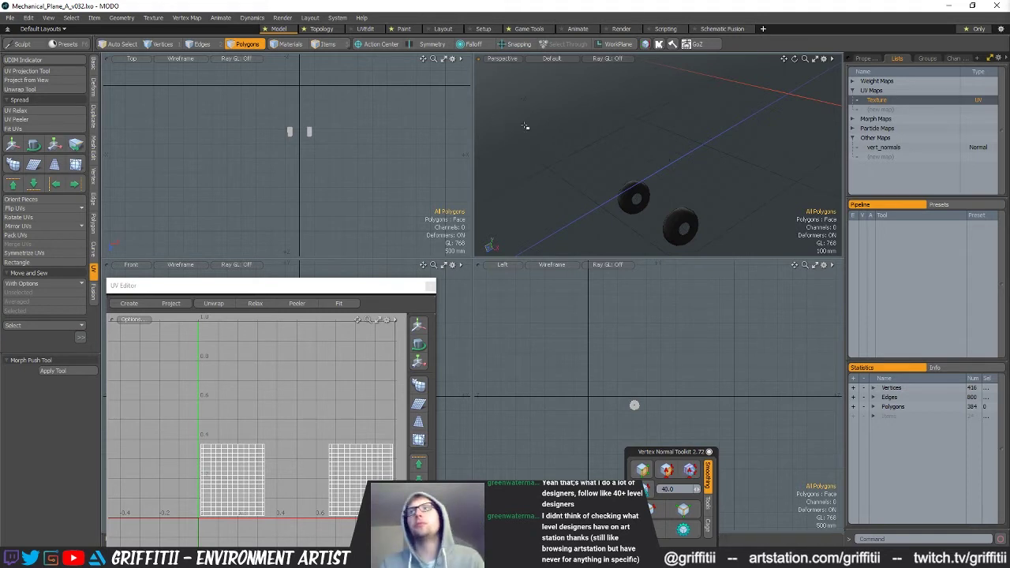
Display the complete UV-mapped plane, select every polygon using the fuselage's blue metal material, and hide the rest.
left_click_drag(659, 206, 695, 192, "alt")
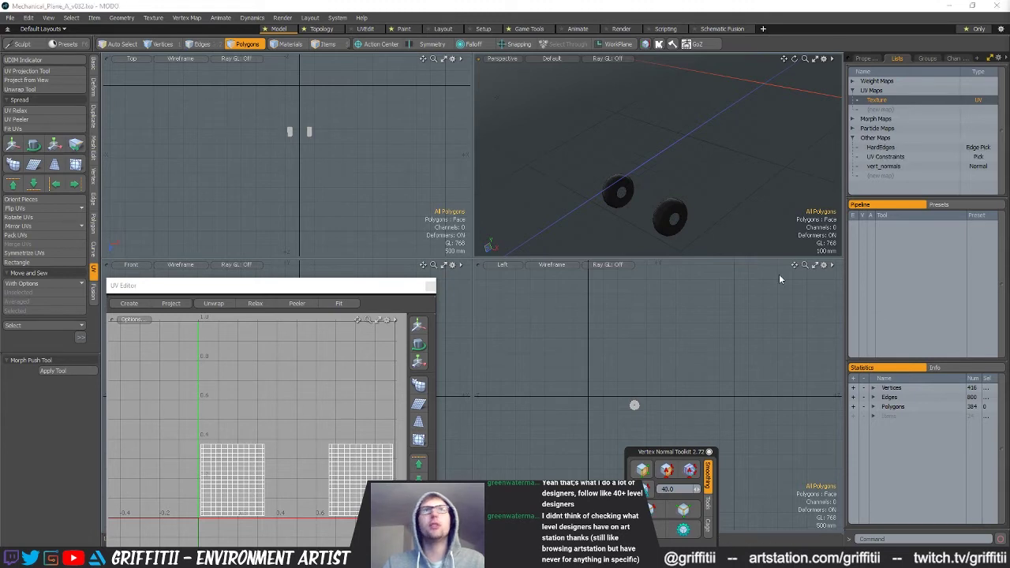
scroll(713, 198, "down", 5)
scroll(684, 192, "up", 5)
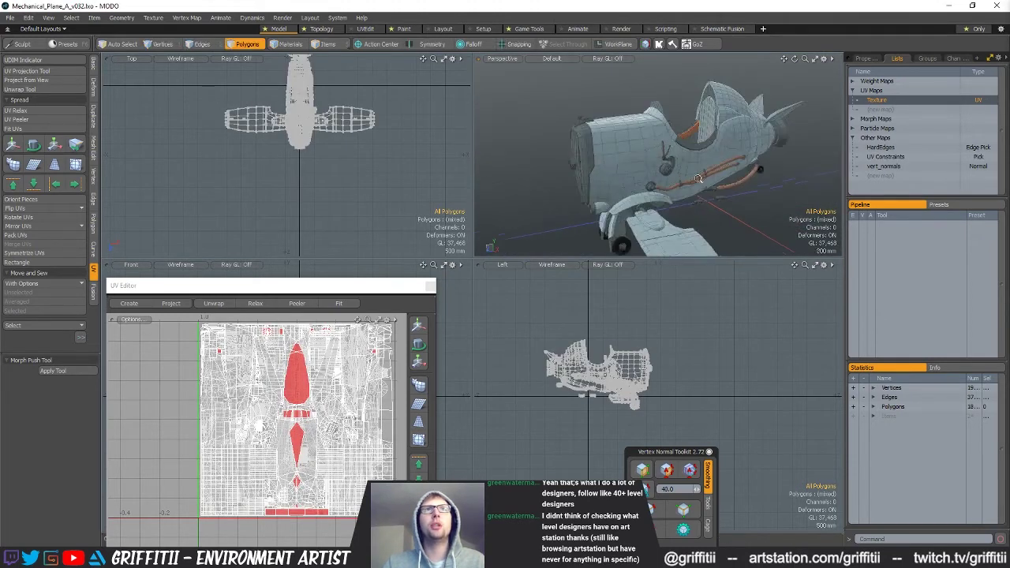
key("4")
left_click(612, 159)
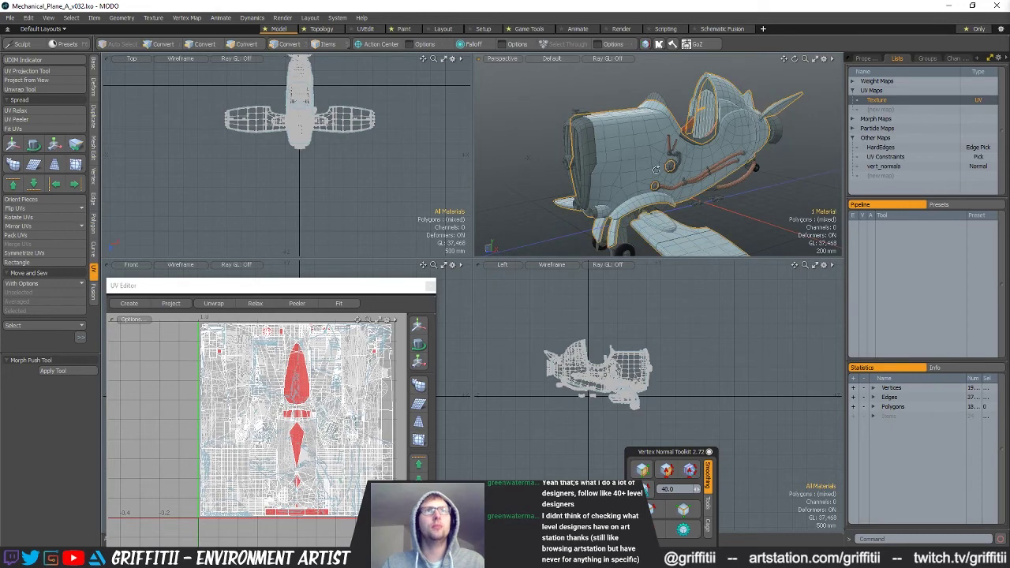
key("alt+3")
left_click_drag(654, 171, 671, 193, "alt")
key("shift+h")
scroll(690, 132, "up", 5)
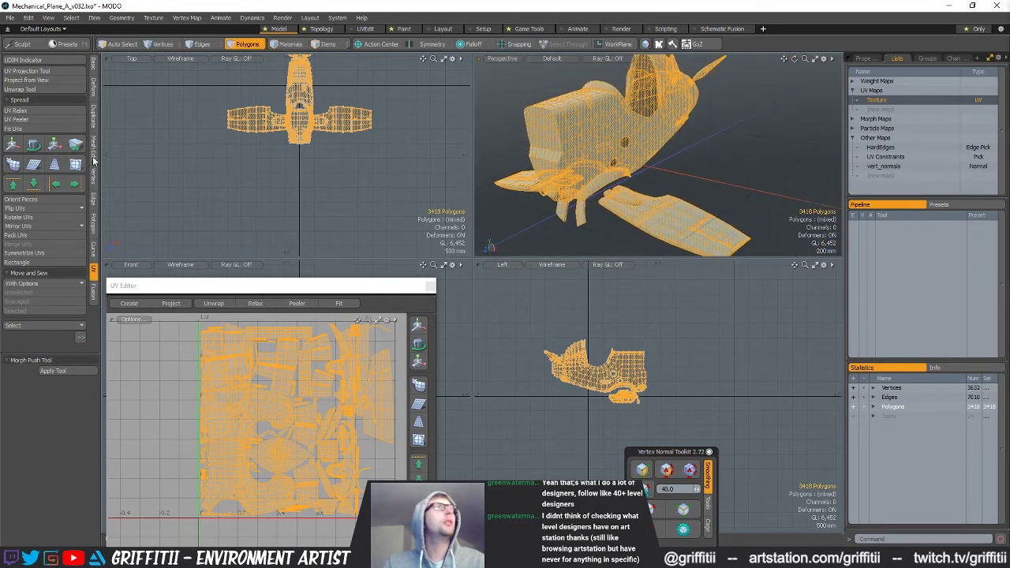
Pack the UVs of the isolated blue metal polygons and inspect the new island layout.
left_click(22, 235)
key("Return")
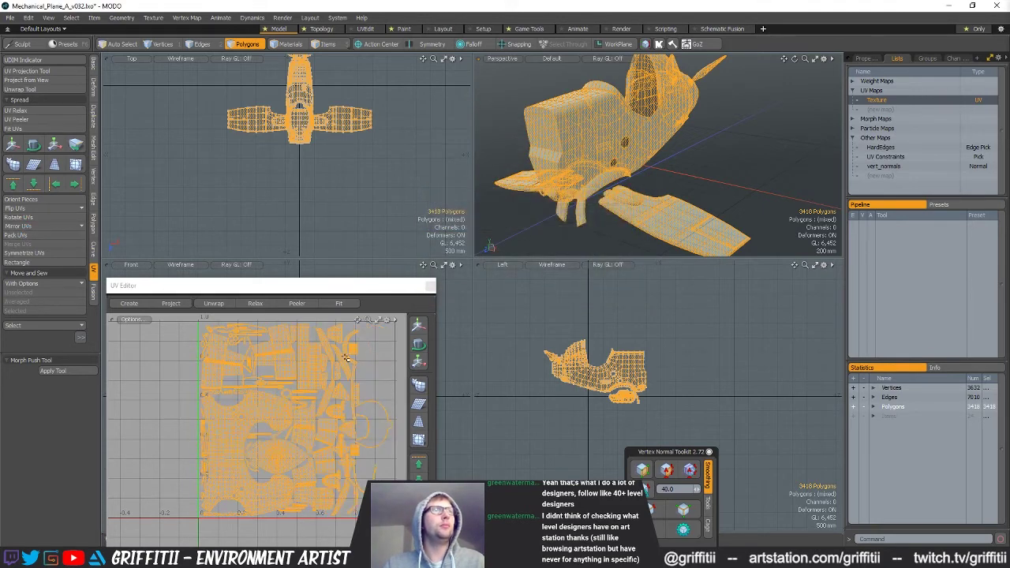
left_click_drag(644, 201, 604, 190, "alt")
scroll(240, 363, "up", 3)
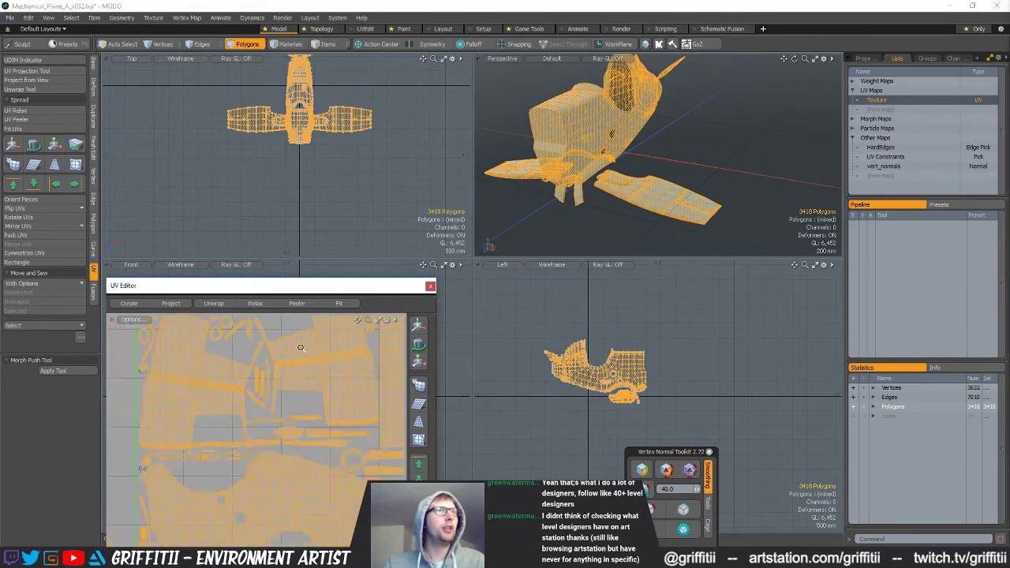
scroll(244, 387, "up", 2)
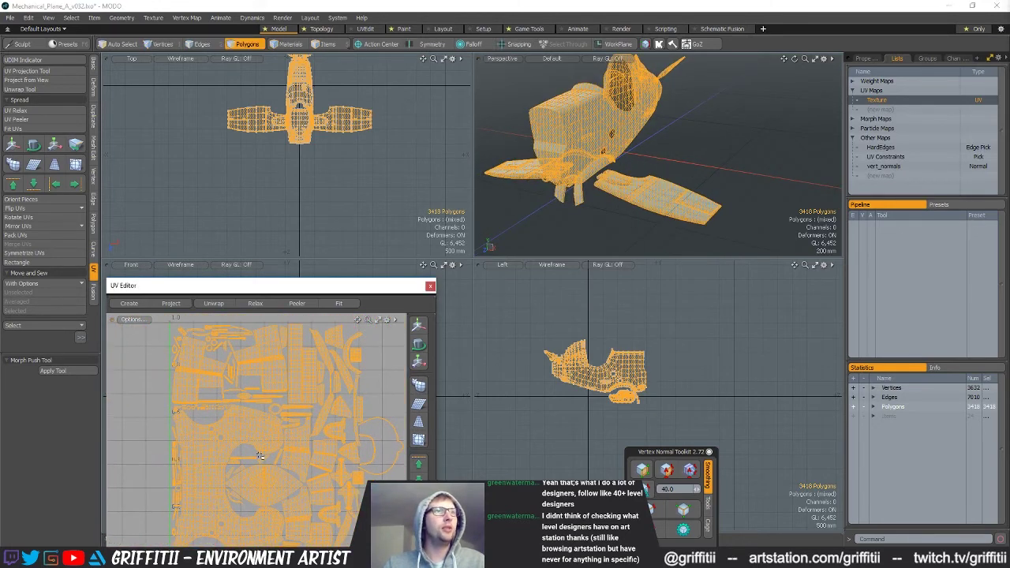
scroll(225, 362, "up", 1)
Select the large outer panel island of one wing in the UV layout and rotate it straight.
left_click_drag(225, 362, 242, 366, "ctrl+alt")
double_click(197, 380)
left_click_drag(188, 384, 244, 376, "ctrl+alt")
key("shift+a")
left_click_drag(593, 210, 628, 231, "alt")
mouse_move(681, 136)
left_mouse_down()
mouse_move(677, 159)
mouse_move(702, 146)
left_mouse_up()
double_click(224, 389)
left_click_drag(223, 389, 258, 407, "ctrl+alt")
key("e")
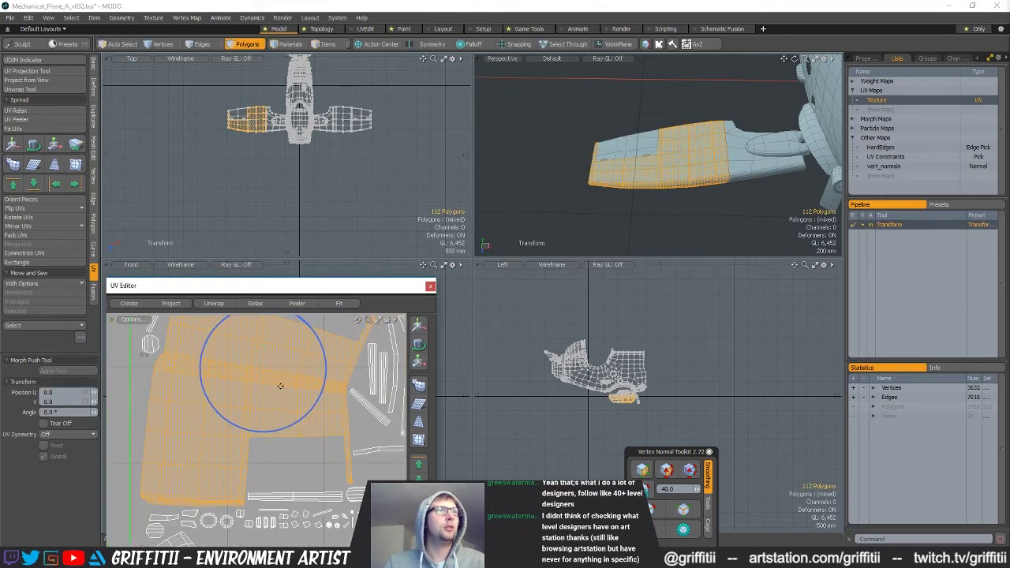
left_click_drag(325, 347, 317, 342)
left_click_drag(315, 421, 159, 430, "alt")
key("space")
Select the other large wing island in the UV layout and rotate it into line.
double_click(309, 413)
left_click_drag(309, 412, 315, 358, "ctrl+alt")
key("e")
left_click_drag(345, 420, 253, 426, "alt")
left_click_drag(252, 427, 276, 418, "ctrl+alt")
key("space")
Select the UV island of one wing's root section and rotate it about 7.5° to straighten it.
left_click(285, 363)
double_click(285, 364)
left_click_drag(276, 418, 307, 415, "ctrl+alt")
key("e")
left_click_drag(344, 360, 338, 352)
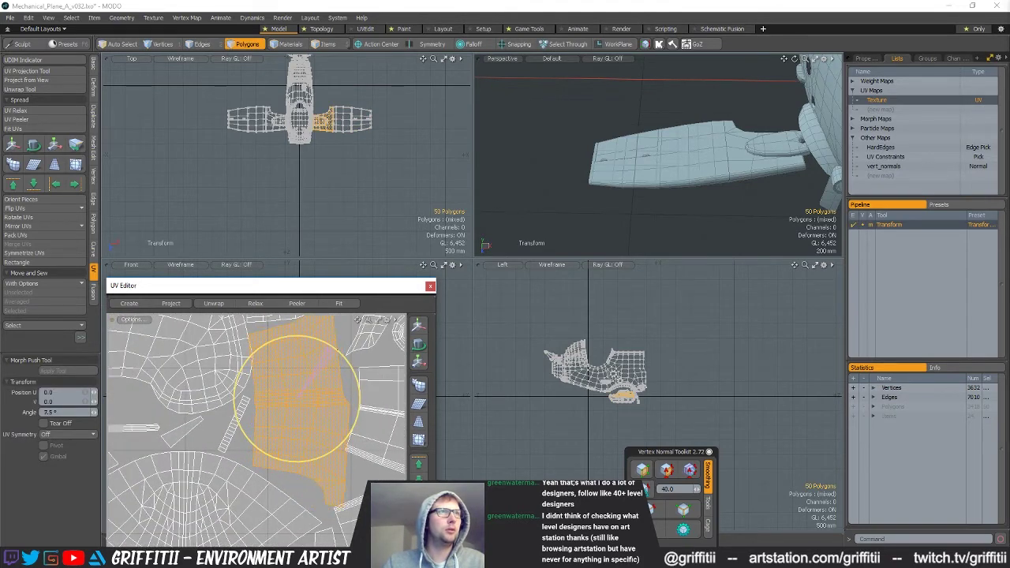
key("space")
Select the opposite wing's root section island and rotate it about -6.5° to straighten it.
left_click_drag(338, 353, 310, 399, "alt")
left_click(284, 460)
double_click(284, 460)
key("e")
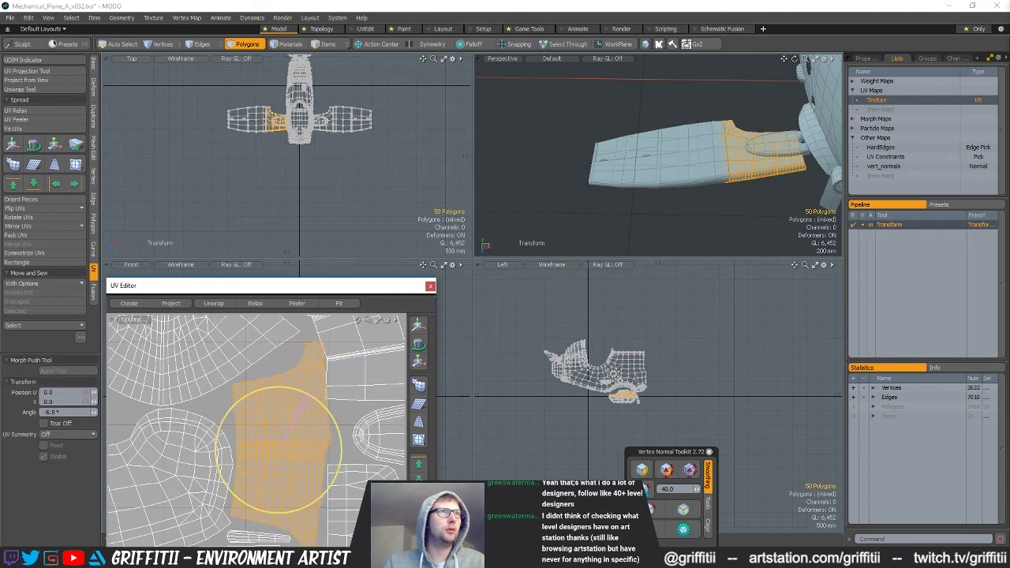
left_click_drag(315, 404, 281, 412, "alt")
Select the small outer panel island at one wing tip and rotate it about -8.5° in the UV layout.
double_click(253, 378)
left_click_drag(253, 379, 276, 417, "alt")
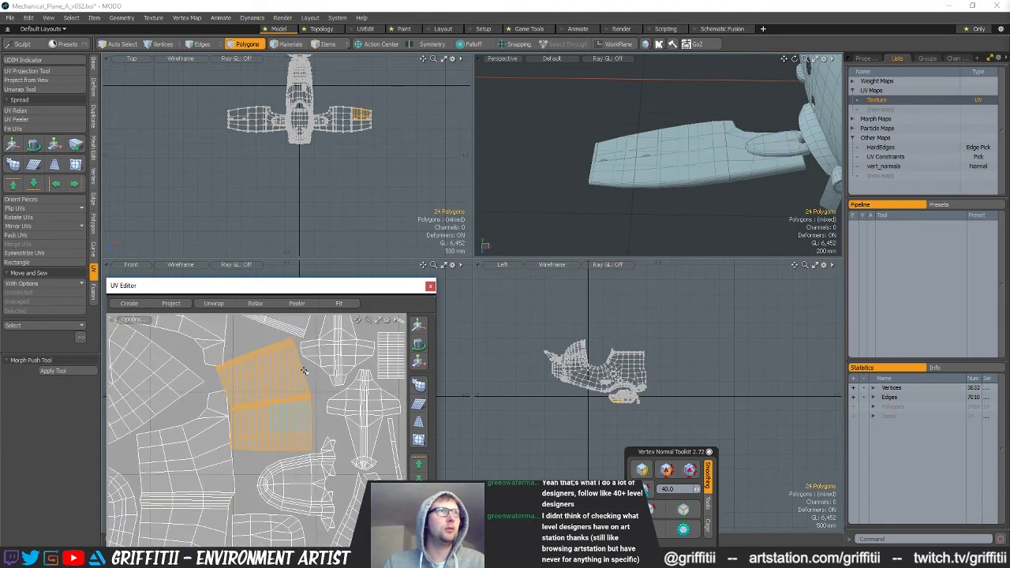
key("e")
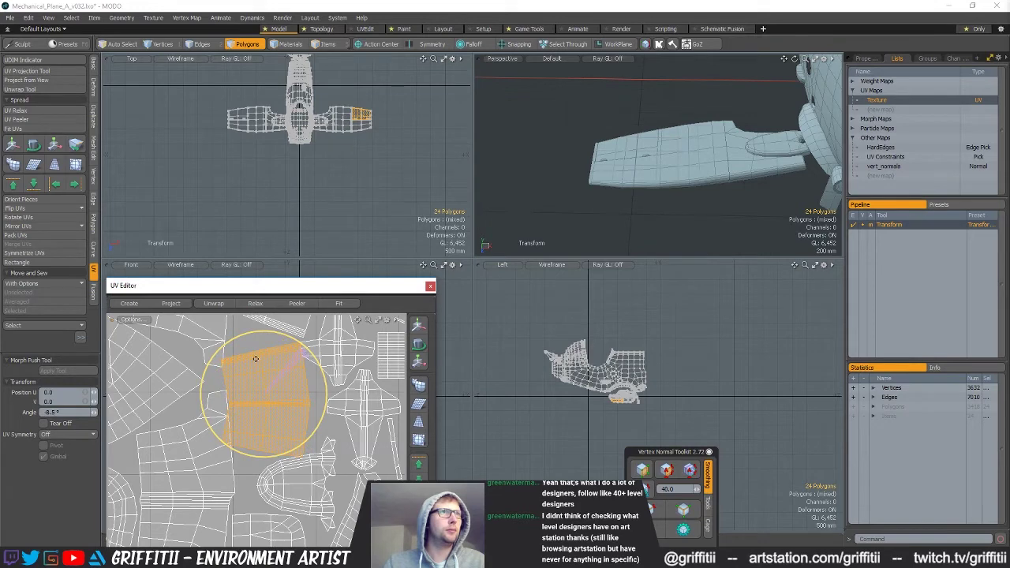
left_click_drag(256, 360, 311, 469, "alt")
Rotate the matching outer panel island of the opposite wing tip about 9° and clear the selection.
key("q")
double_click(336, 401)
key("e")
left_click_drag(356, 338, 345, 335)
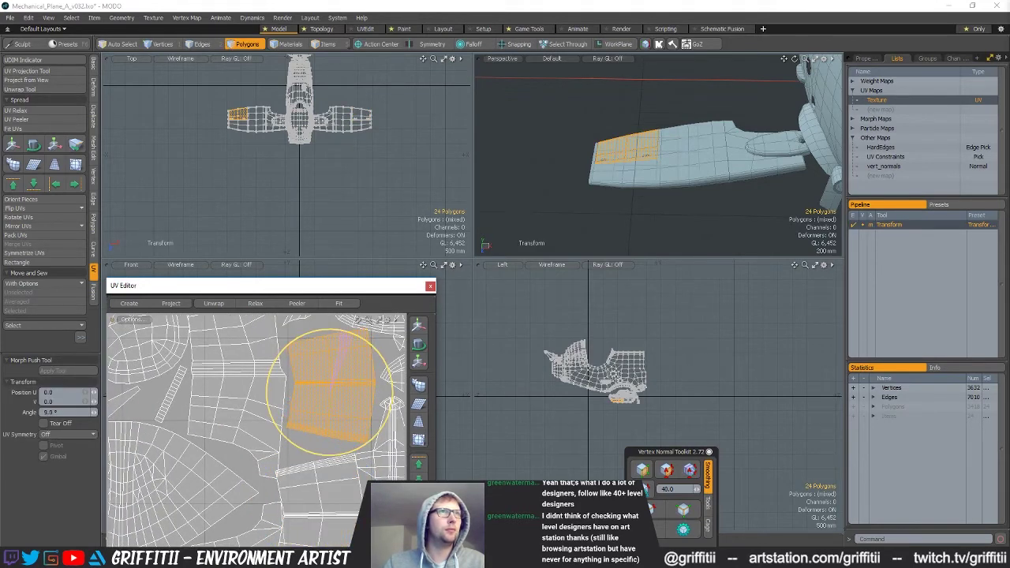
key("q")
scroll(263, 441, "down", 5)
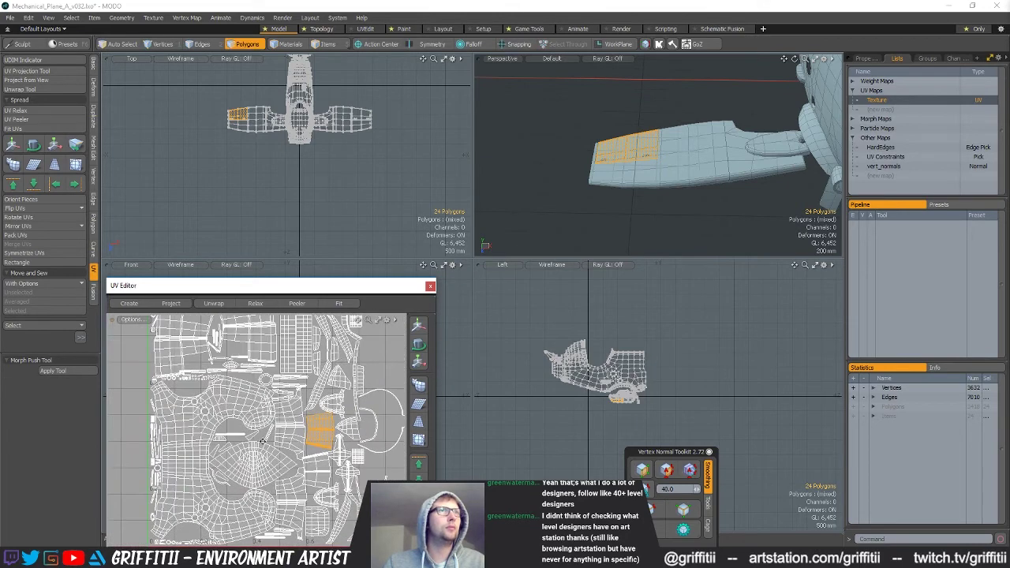
scroll(304, 390, "down", 3)
left_click(355, 395)
Select the small tilted strip and wedge islands between the large fuselage islands and orient them with the Auto direction.
scroll(339, 376, "up", 1)
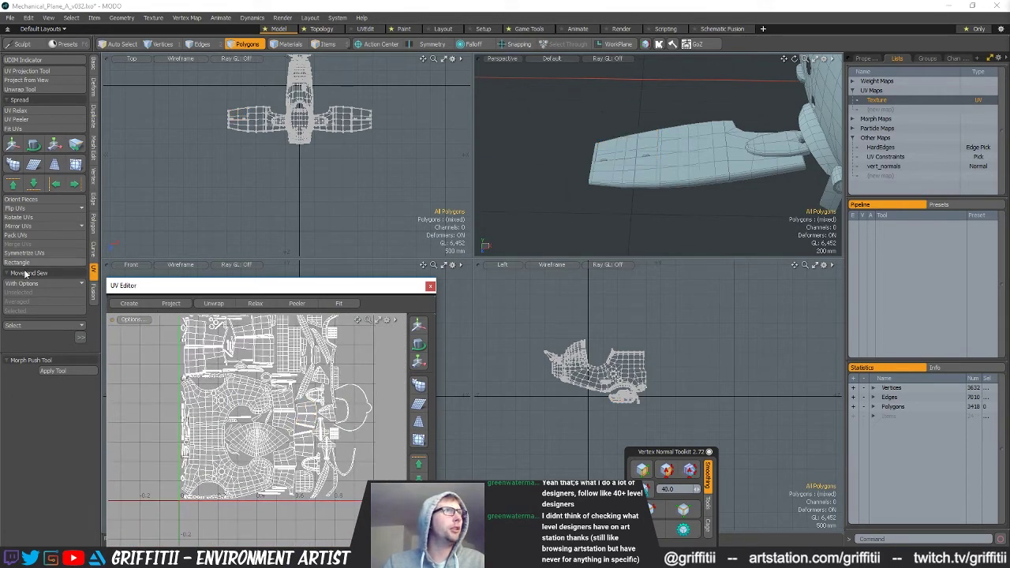
scroll(256, 409, "up", 3)
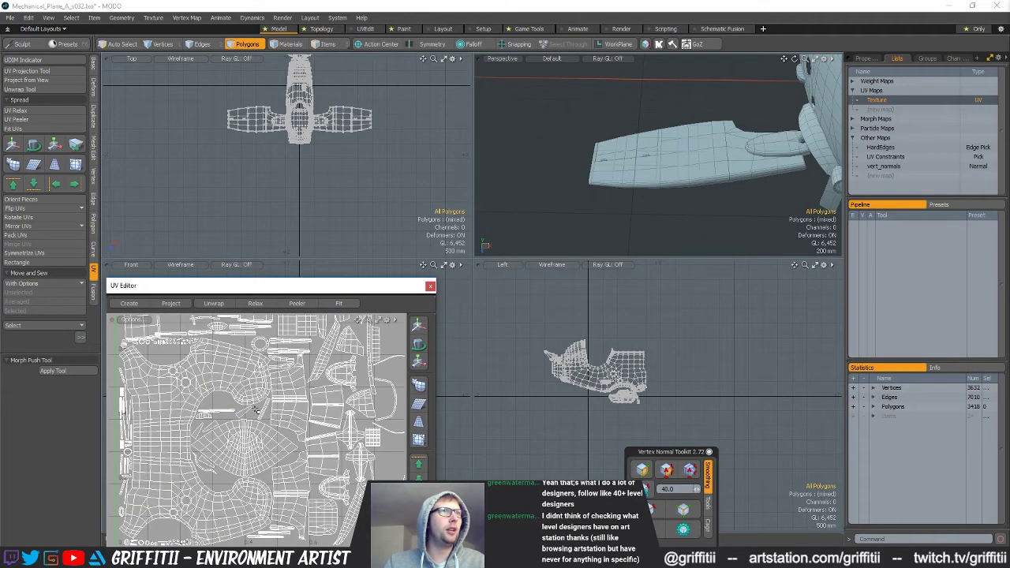
scroll(264, 410, "up", 4)
left_click(294, 411)
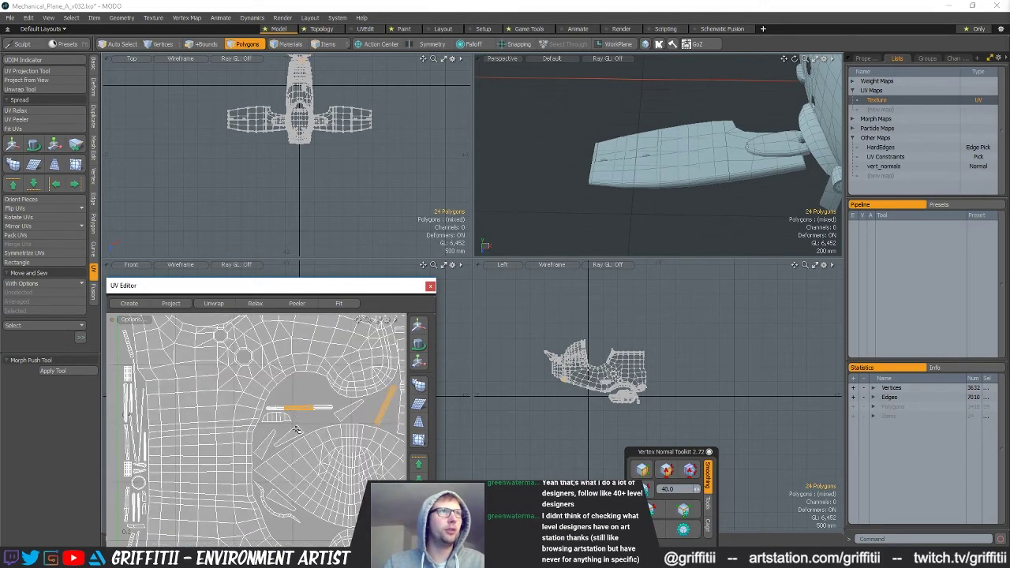
left_click(348, 409, "shift")
middle_click_drag(348, 410, 324, 414)
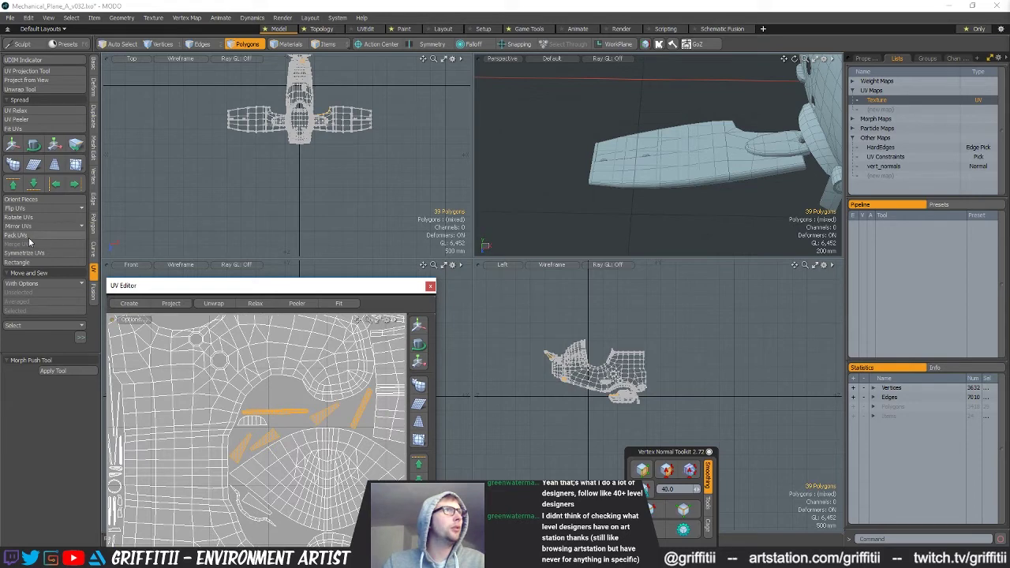
left_click(22, 199)
left_click(516, 208)
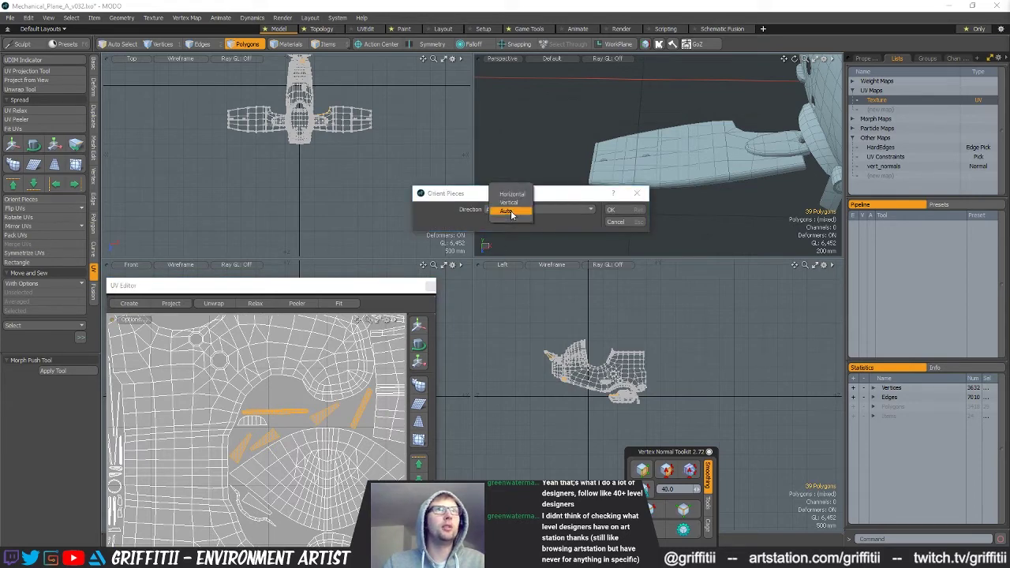
left_click(511, 213)
left_click(613, 210)
Orient the small tilted islands beside the large eye-shaped island with the Orient Pieces command.
scroll(260, 418, "down", 3)
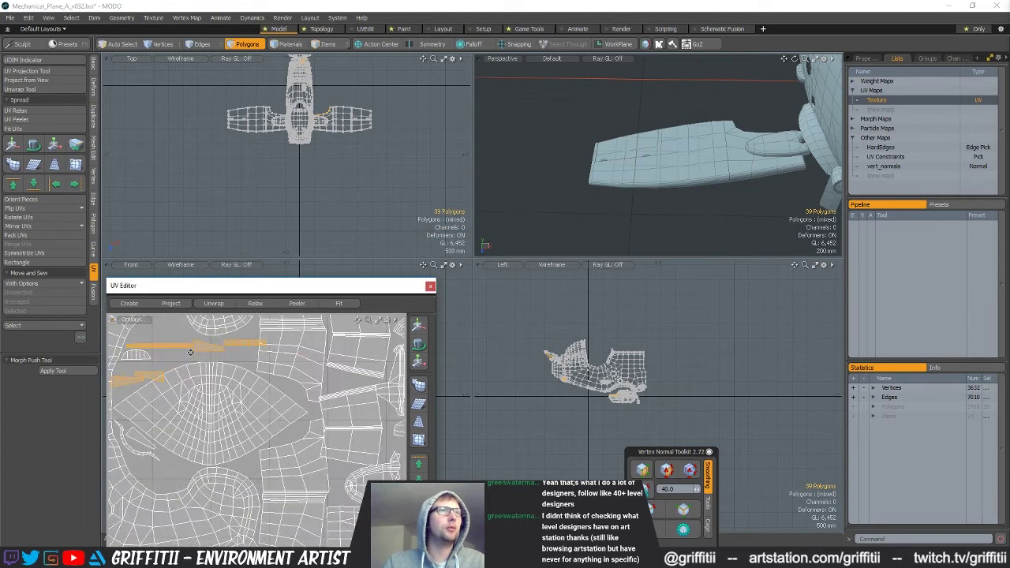
middle_click_drag(276, 437, 222, 425)
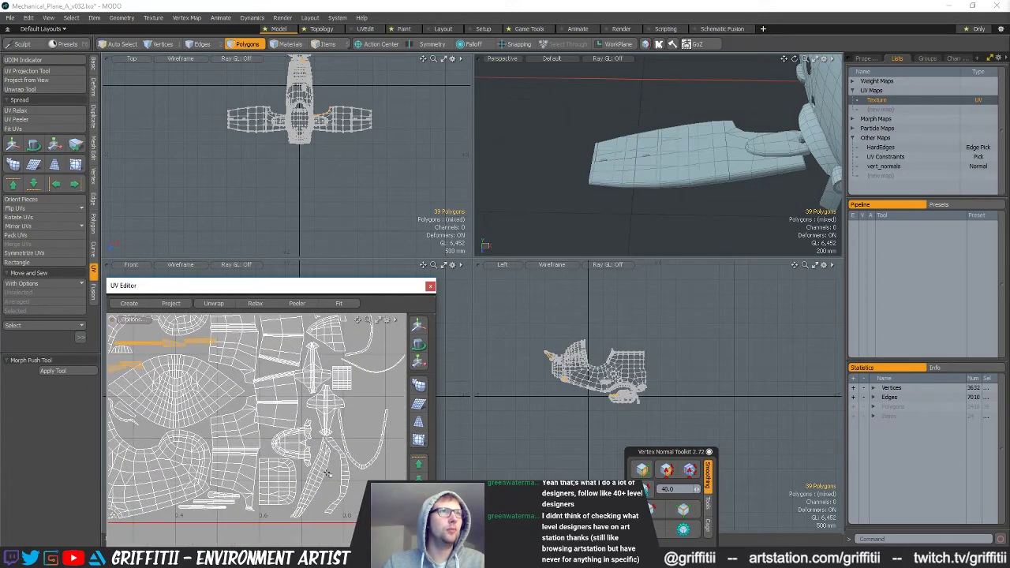
middle_click_drag(313, 472, 379, 407)
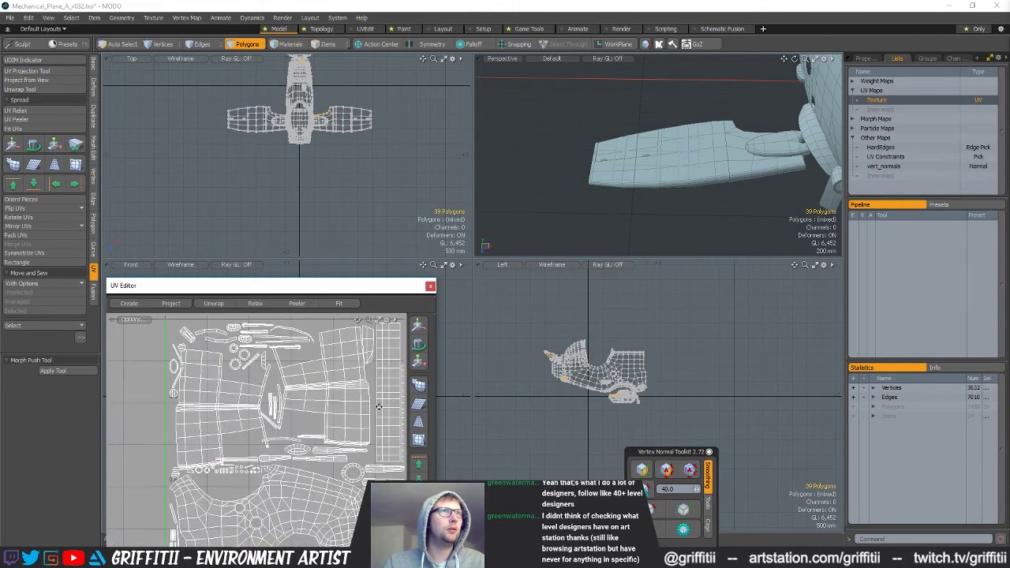
scroll(319, 434, "up", 3)
middle_click_drag(319, 434, 250, 385)
left_click(238, 399)
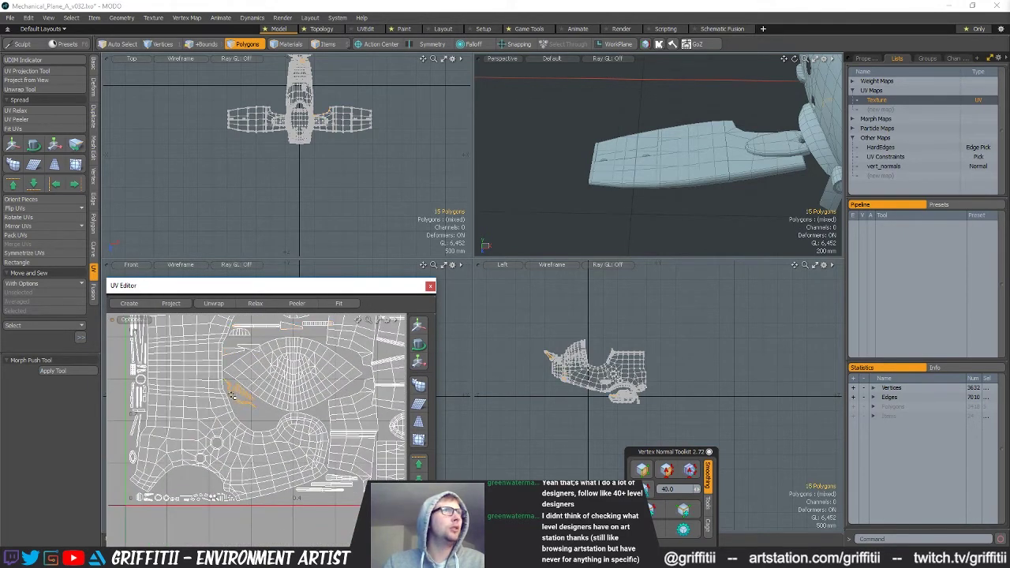
left_click(22, 200)
key("Return")
Select the two long curved islands near the lower edge of the UV layout and orient them with Orient Pieces.
middle_click_drag(379, 466, 248, 457)
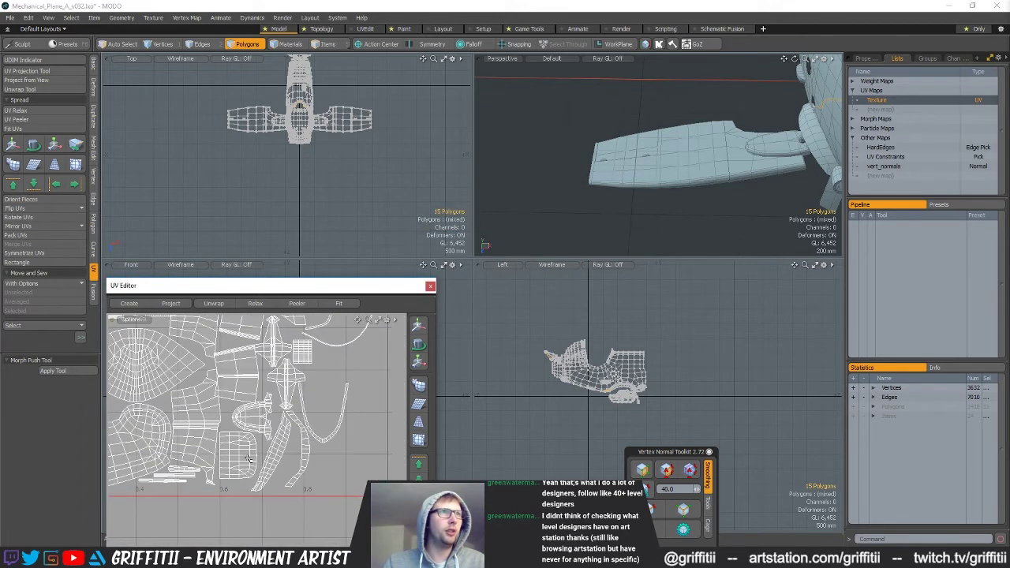
left_click(272, 446)
left_click(304, 450, "shift")
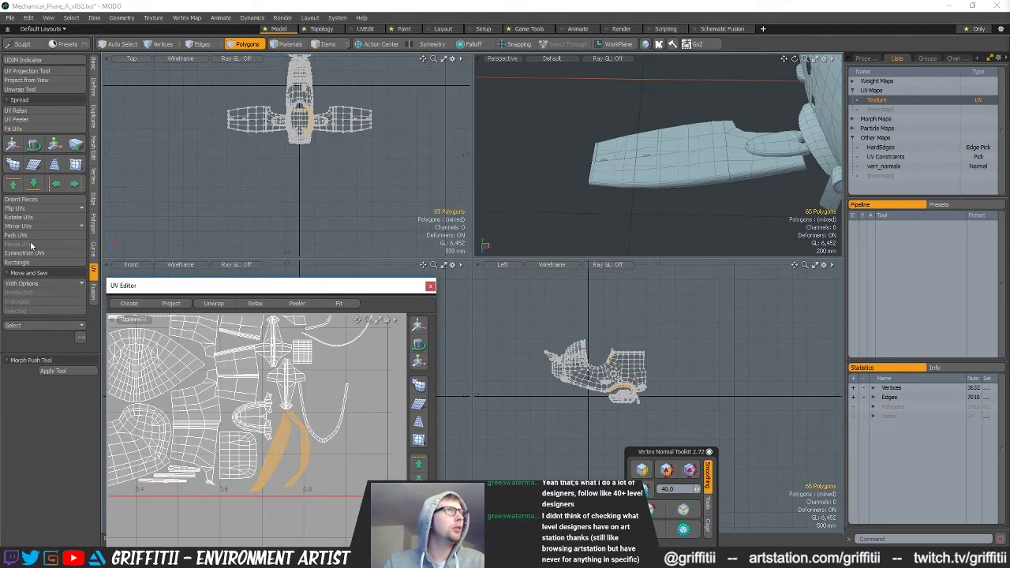
left_click(22, 200)
key("Return")
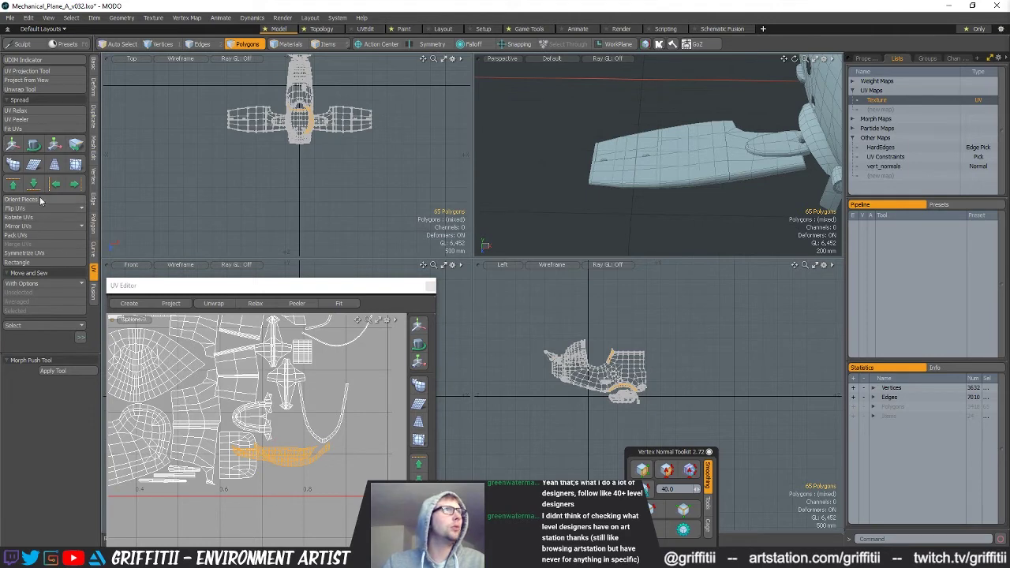
Orient the two selected long curved islands vertically with Orient Pieces.
left_click(23, 200)
left_click(550, 207)
left_click(560, 217)
left_click(613, 209)
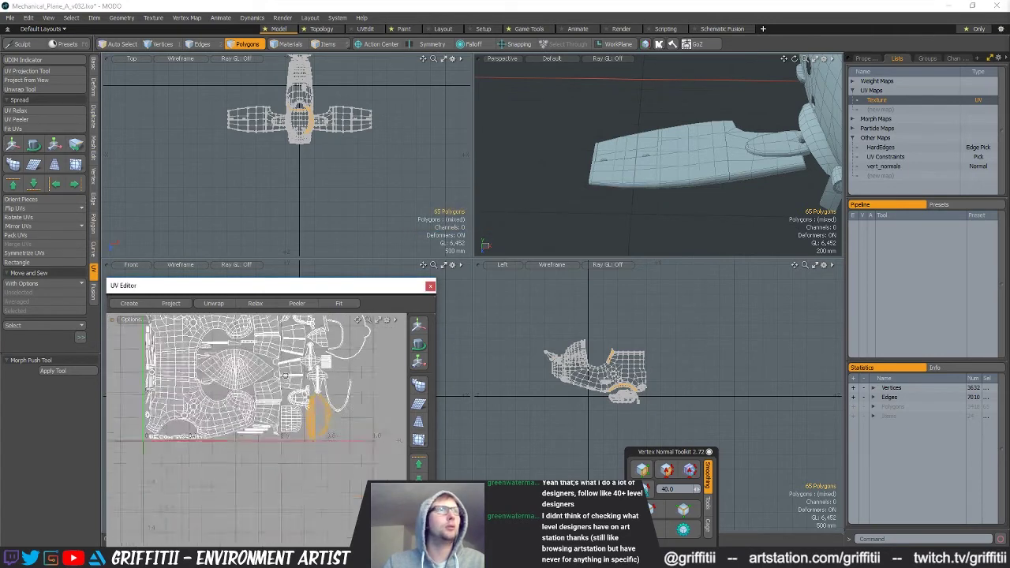
Pack all visible UVs into the Normalized region with Pack and Stretch enabled, Orient disabled and 20% gaps.
left_click(18, 235)
left_click(492, 162)
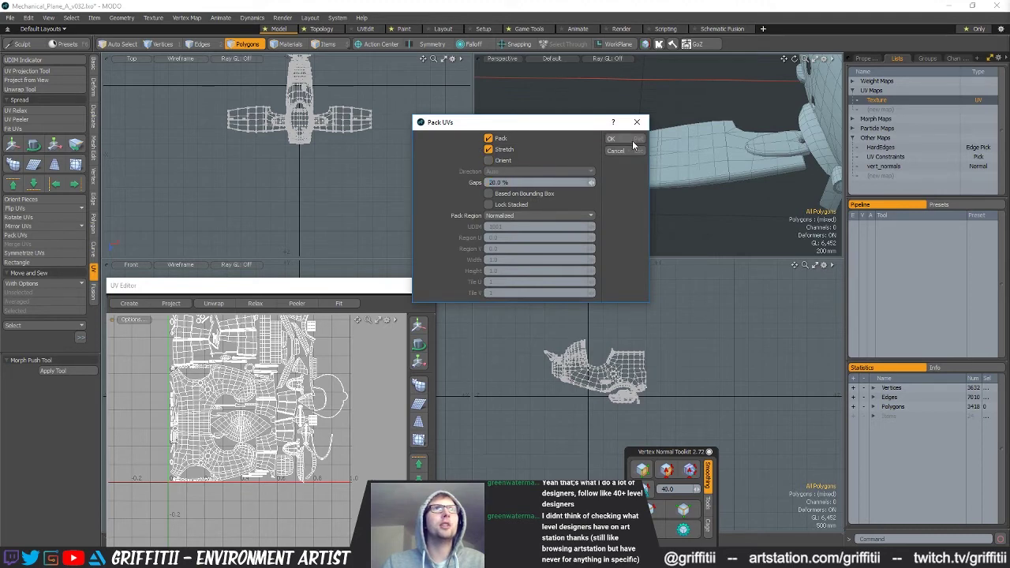
left_click(628, 140)
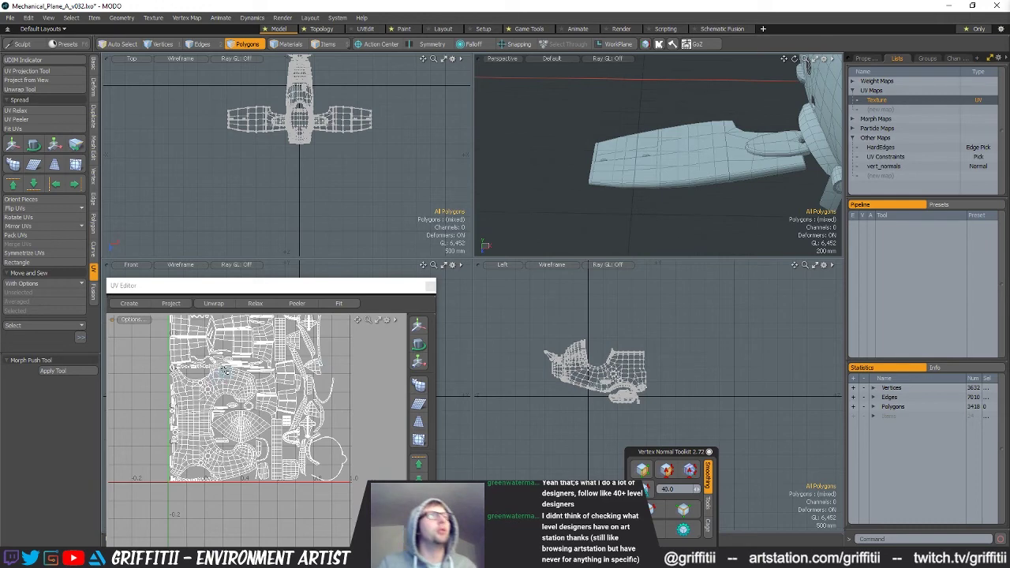
Close the UV Editor, unhide the whole plane and isolate the polygons of its dark metal material.
left_click_drag(284, 386, 254, 408, "alt")
left_click(429, 288)
left_click_drag(608, 189, 638, 206, "alt")
key("u")
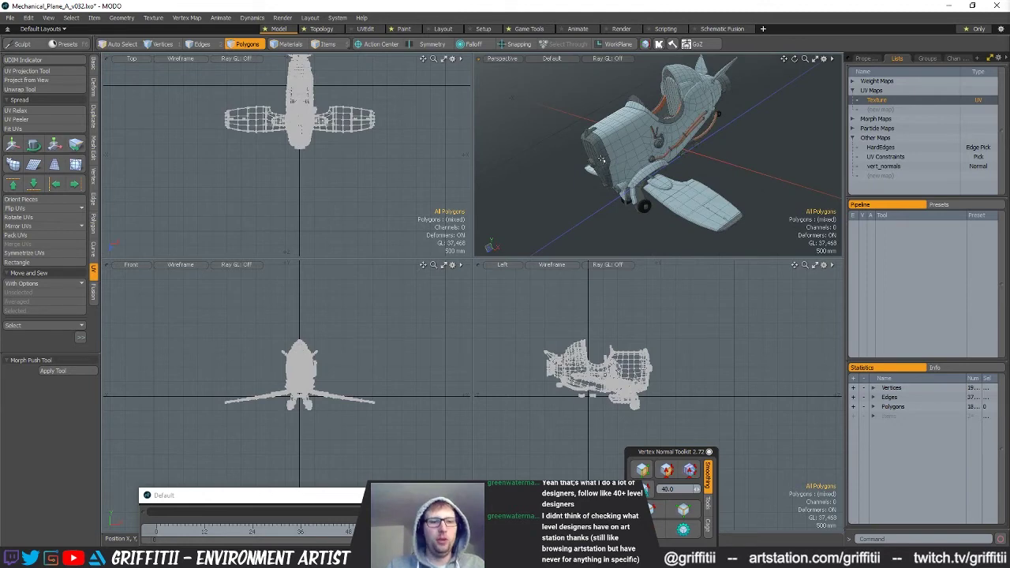
key("4")
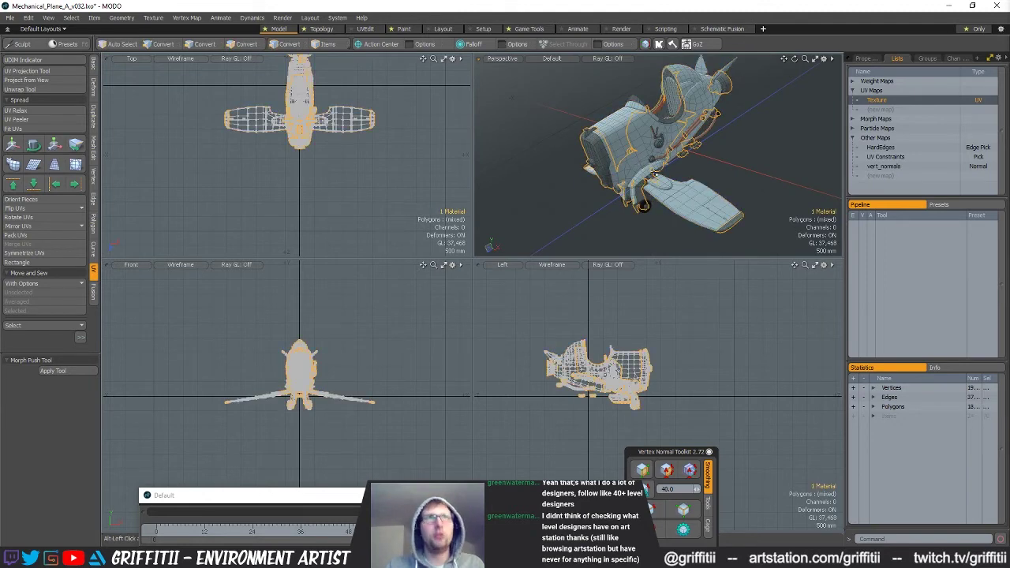
key("3")
key("shift+h")
left_click_drag(725, 189, 694, 203, "alt")
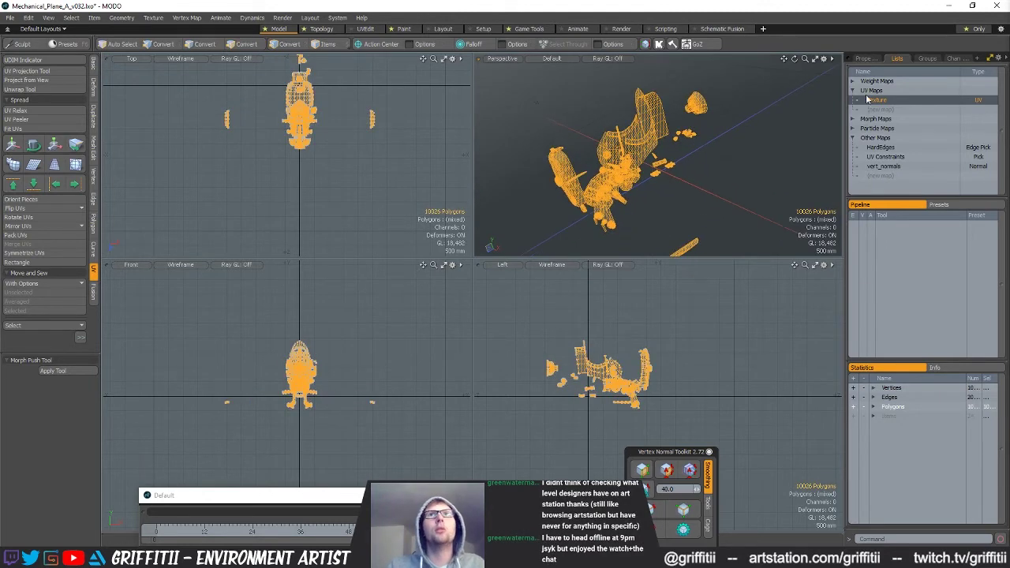
Open the Texture UV map, pack the UVs of the isolated dark metal parts and clear the selection.
double_click(876, 100)
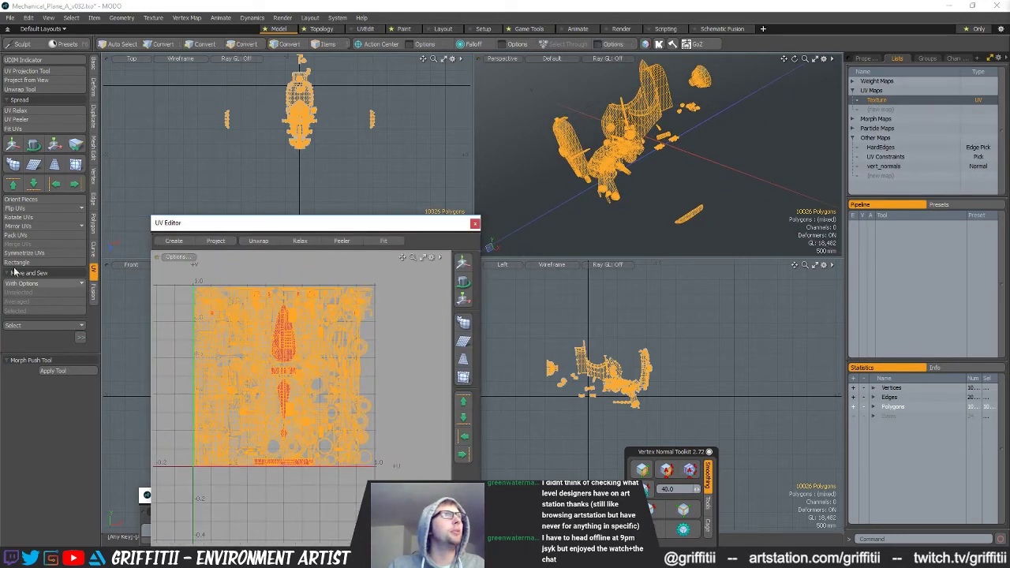
left_click(34, 236)
key("Return")
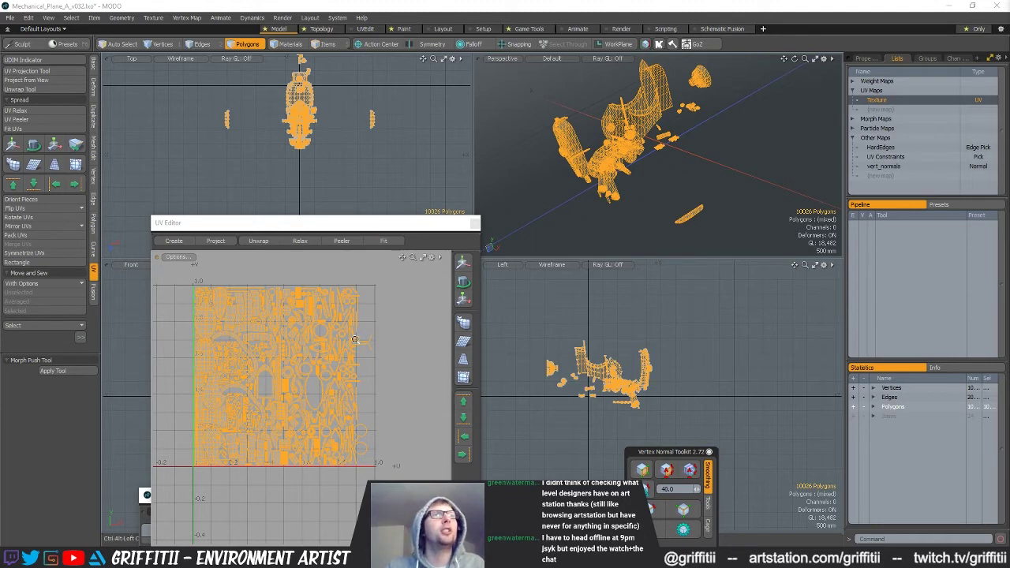
scroll(354, 340, "up", 4)
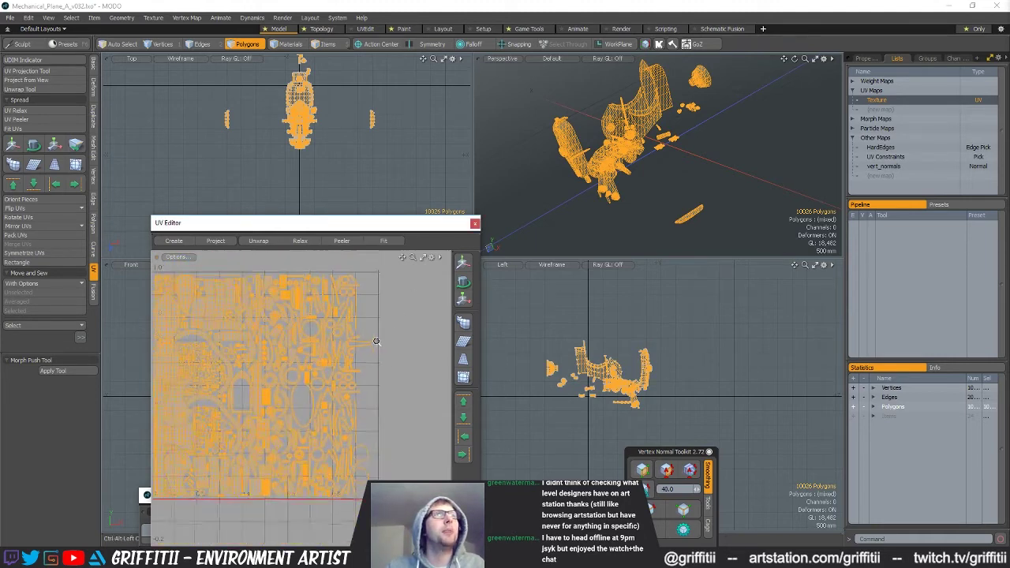
left_click(401, 295)
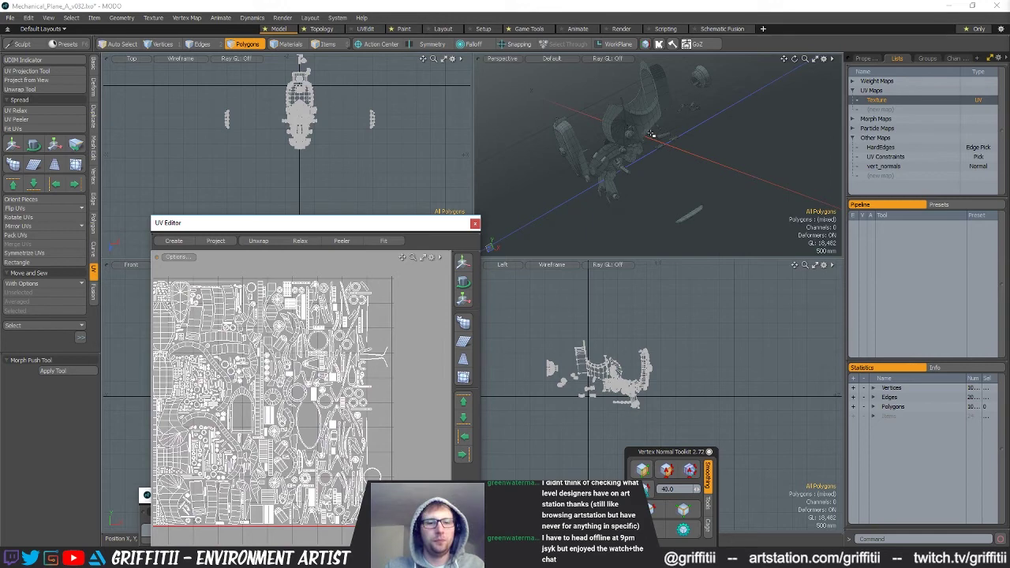
Unhide the whole plane and hide the polygons of the blue metal and dark metal materials.
key("u")
left_click_drag(652, 134, 622, 155, "alt")
key("4")
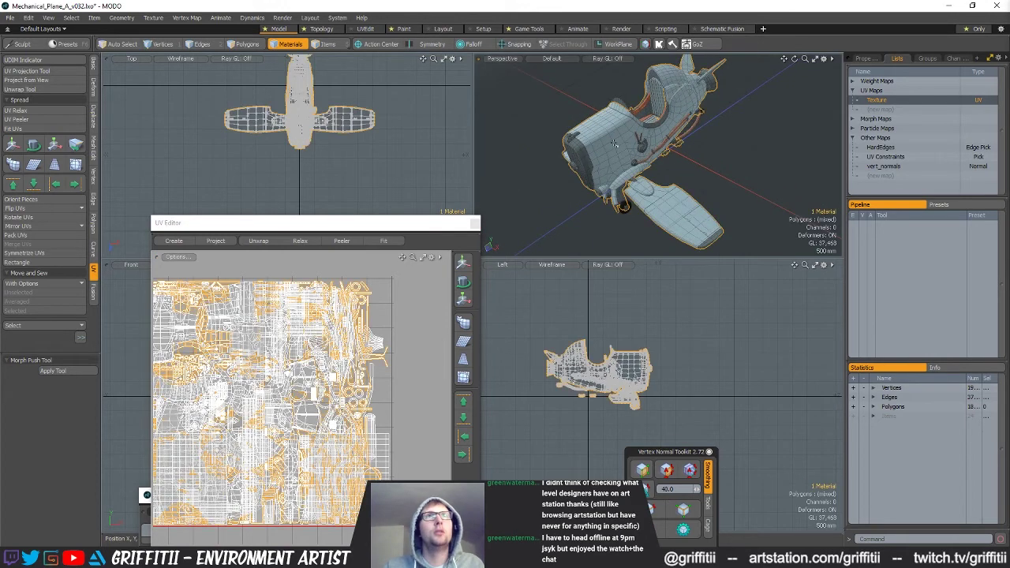
key("3")
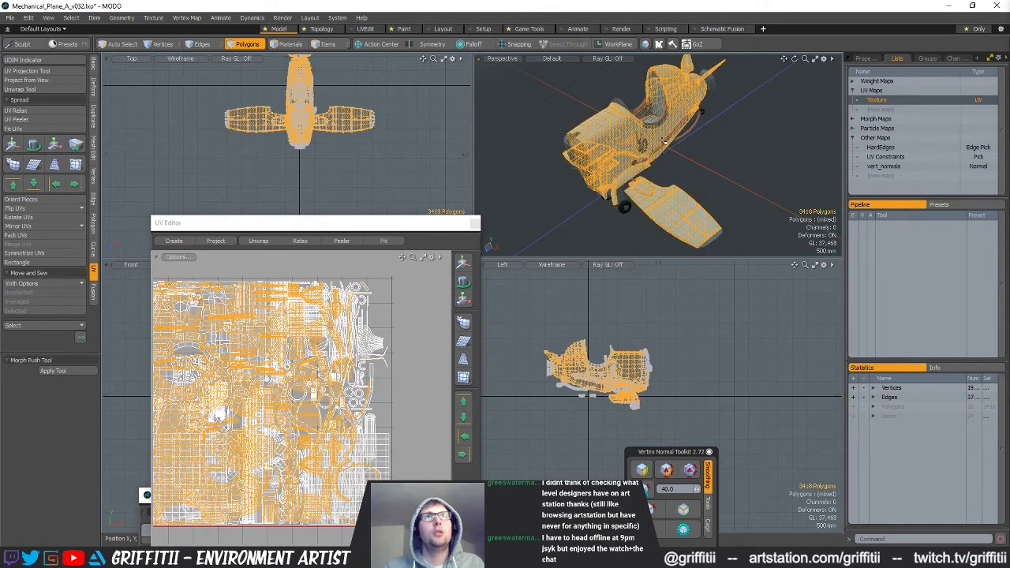
key("h")
key("4")
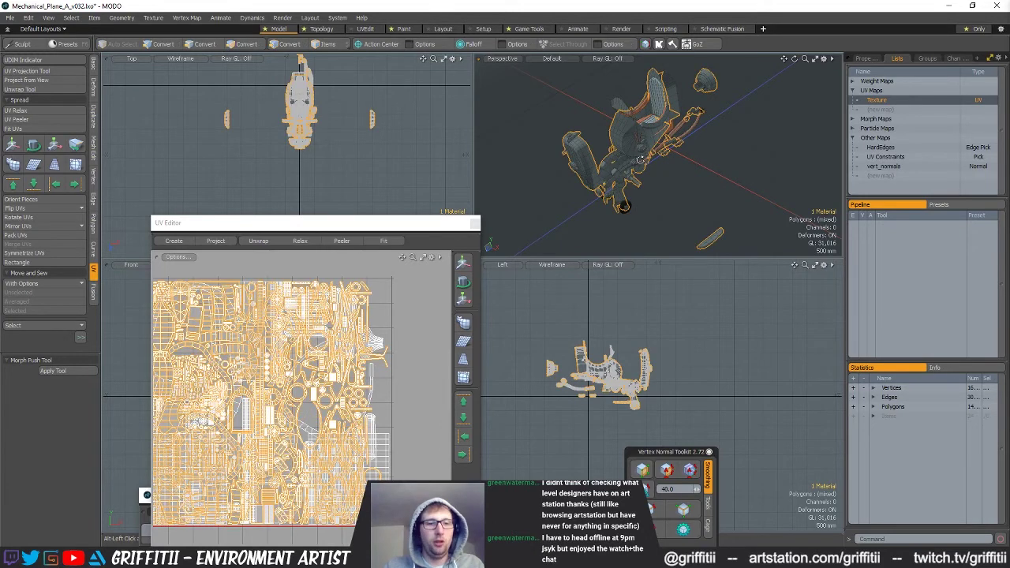
key("alt+3")
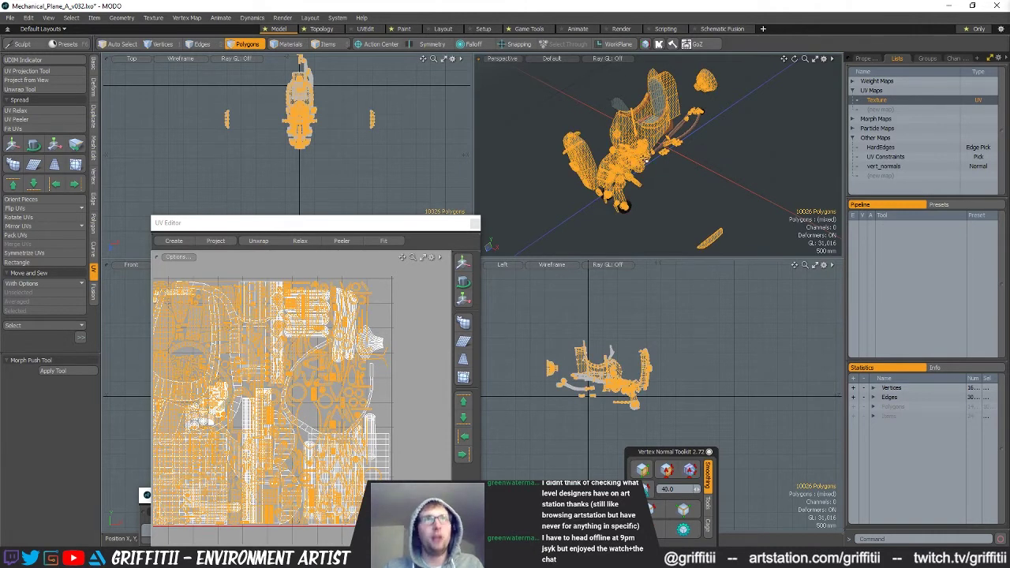
key("h")
Pack the UVs of the remaining seat, trim and wheel parts and clear the selection.
left_click_drag(699, 187, 668, 170, "alt")
left_click_drag(696, 371, 657, 372, "ctrl+alt")
mouse_move(781, 371)
right_mouse_down()
mouse_move(789, 446)
mouse_move(786, 386)
right_mouse_up()
mouse_move(668, 177)
left_mouse_down("alt")
mouse_move(650, 203)
mouse_move(681, 181)
left_mouse_up("alt")
left_click_drag(320, 388, 298, 380, "ctrl+alt")
left_click_drag(297, 380, 316, 377, "alt+shift")
left_click_drag(662, 176, 673, 164, "alt")
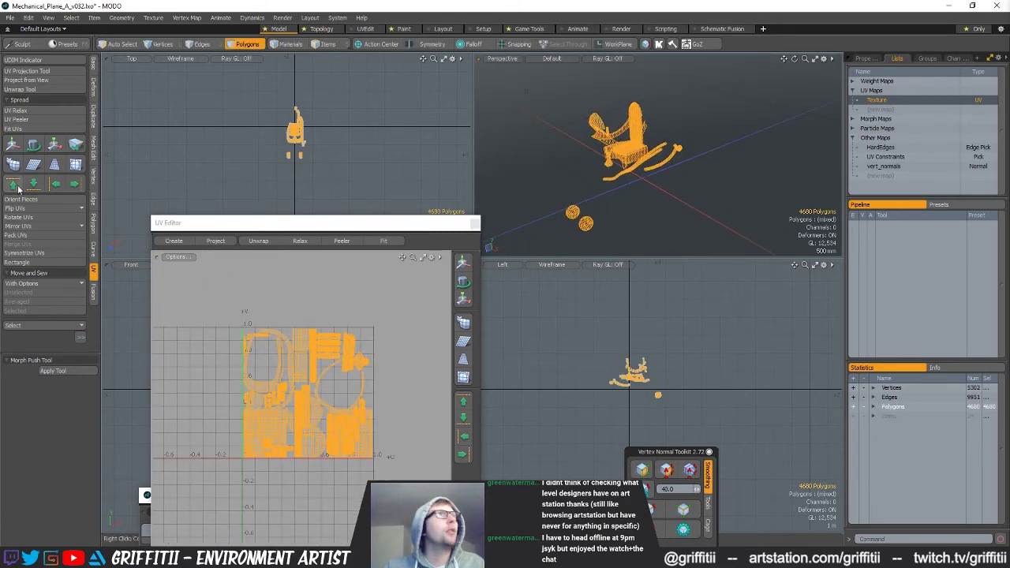
left_click(16, 235)
key("Return")
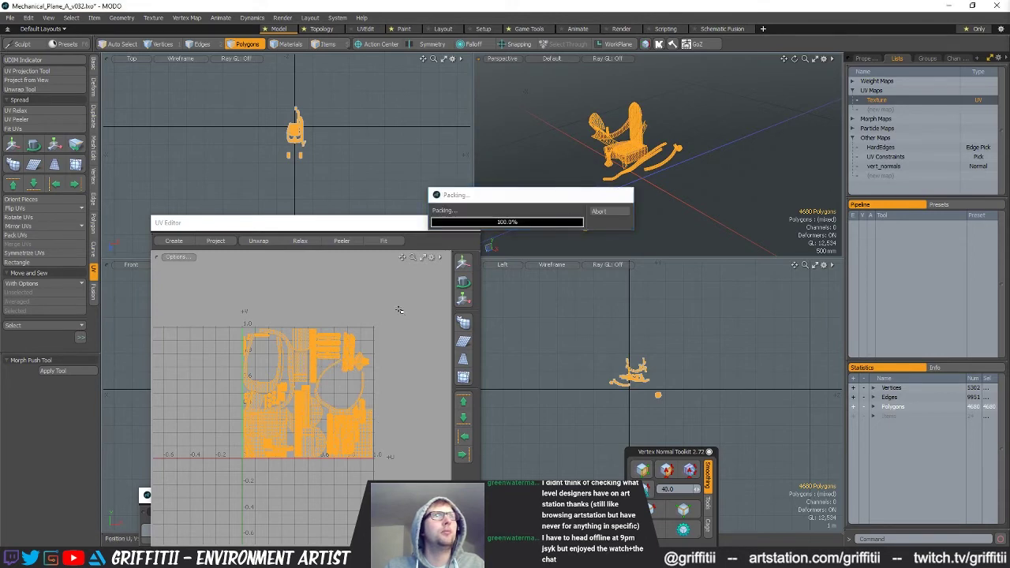
left_click_drag(355, 358, 381, 335, "ctrl+alt")
left_click(428, 329)
Select all slats of the seat's backrest and move their UV islands outside the packed UV square.
left_click_drag(624, 158, 703, 165, "alt")
scroll(695, 158, "up", 5)
left_click_drag(653, 99, 683, 104)
double_click(332, 335, "shift")
left_click_drag(398, 333, 452, 310, "alt+shift")
key("w")
key("space")
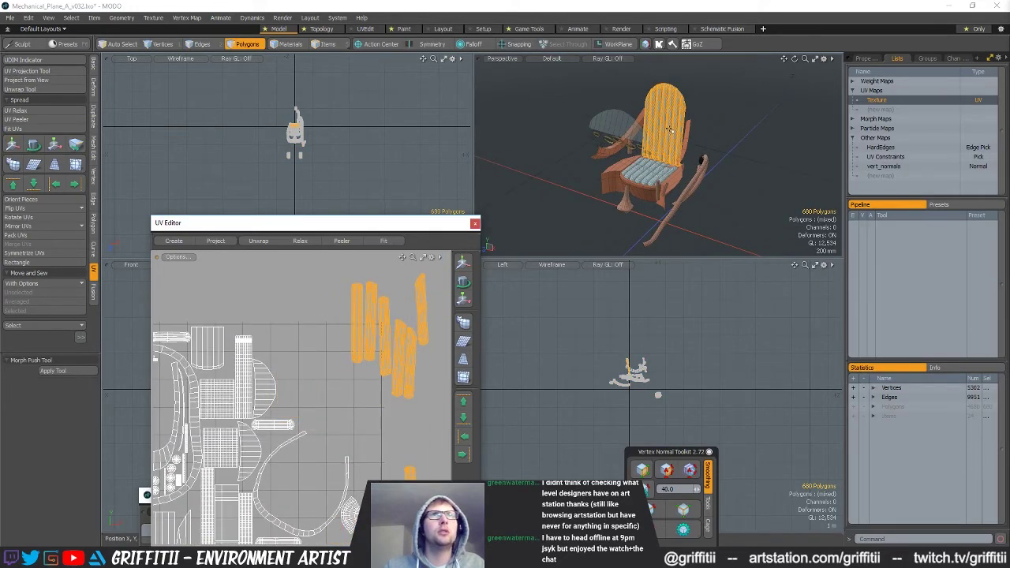
Select the backrest slat just left of centre and move its UV island to the left end of the slat islands.
double_click(665, 93)
left_click_drag(347, 355, 323, 393, "alt+shift")
key("w")
scroll(624, 150, "up", 5)
left_click_drag(592, 131, 632, 119, "alt")
left_click_drag(632, 118, 624, 140, "alt+shift")
key("space")
double_click(636, 140)
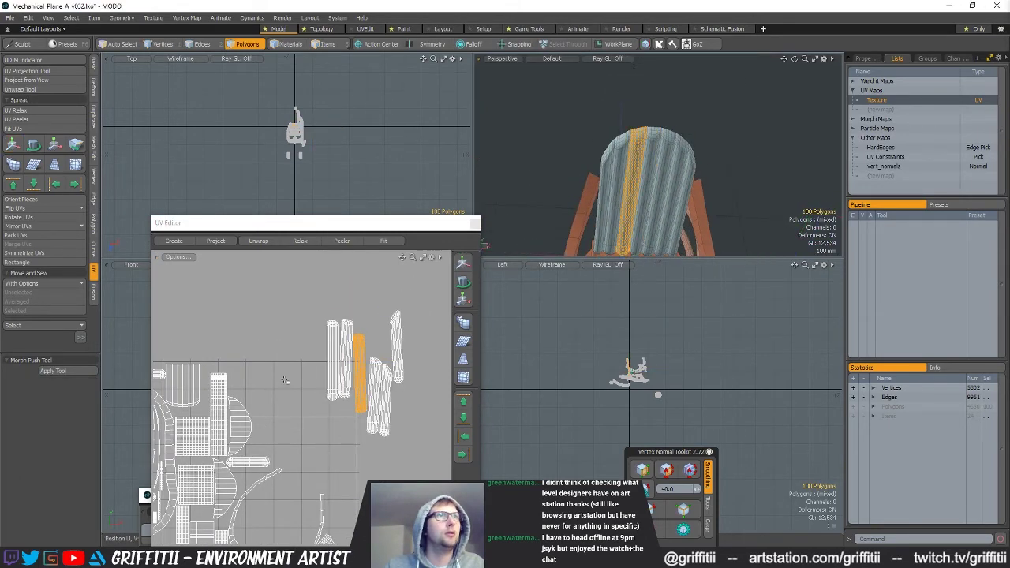
scroll(367, 333, "up", 4)
key("w")
left_click_drag(405, 347, 262, 313)
key("space")
Mark the tops of the backrest slats and rotate the upside-down leftmost slat island upright beside its neighbours.
left_click_drag(606, 155, 691, 135)
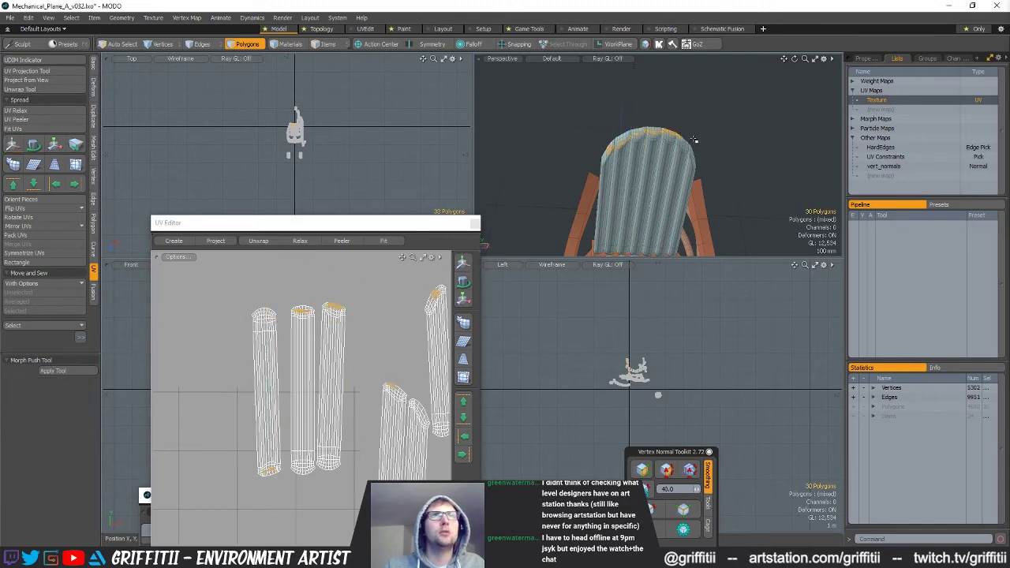
left_click_drag(337, 375, 262, 362, "alt")
scroll(264, 363, "down", 2)
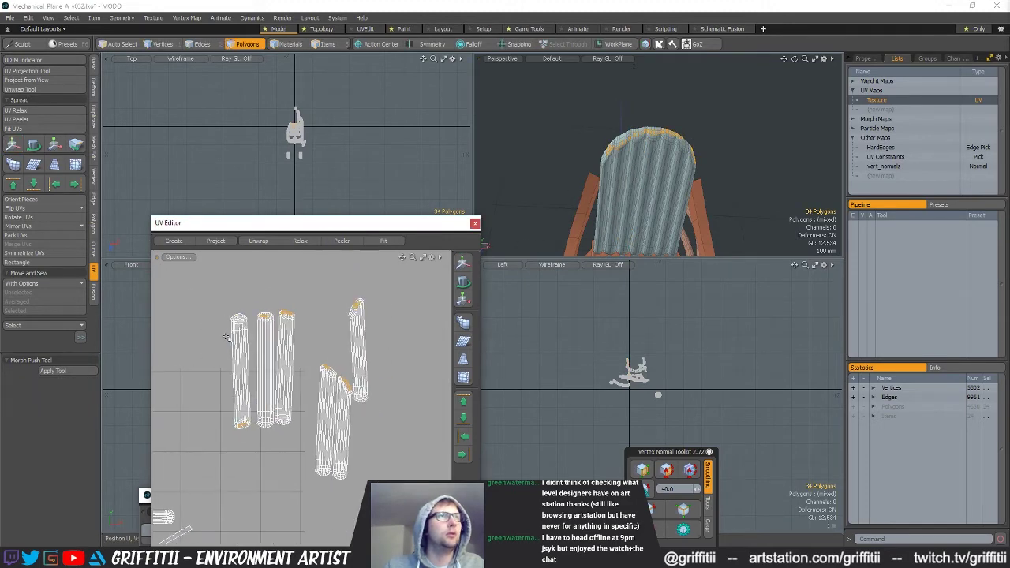
left_click_drag(313, 431, 341, 346, "alt")
scroll(318, 422, "down", 3)
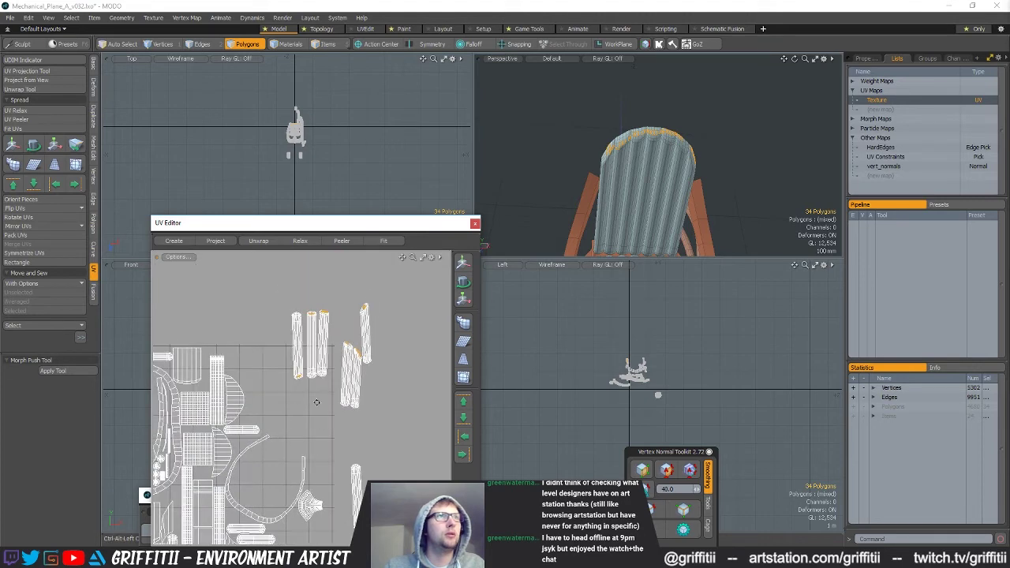
key("y")
left_click_drag(318, 285, 300, 407)
left_click_drag(283, 440, 284, 440, "ctrl")
Select the right island of the three aligned backrest slats and move it close to the middle one.
scroll(304, 334, "up", 3)
left_click_drag(313, 305, 339, 346)
key("w")
key("q")
double_click(353, 315)
key("w")
mouse_move(410, 296)
left_mouse_down()
mouse_move(395, 309)
mouse_move(400, 295)
left_mouse_up()
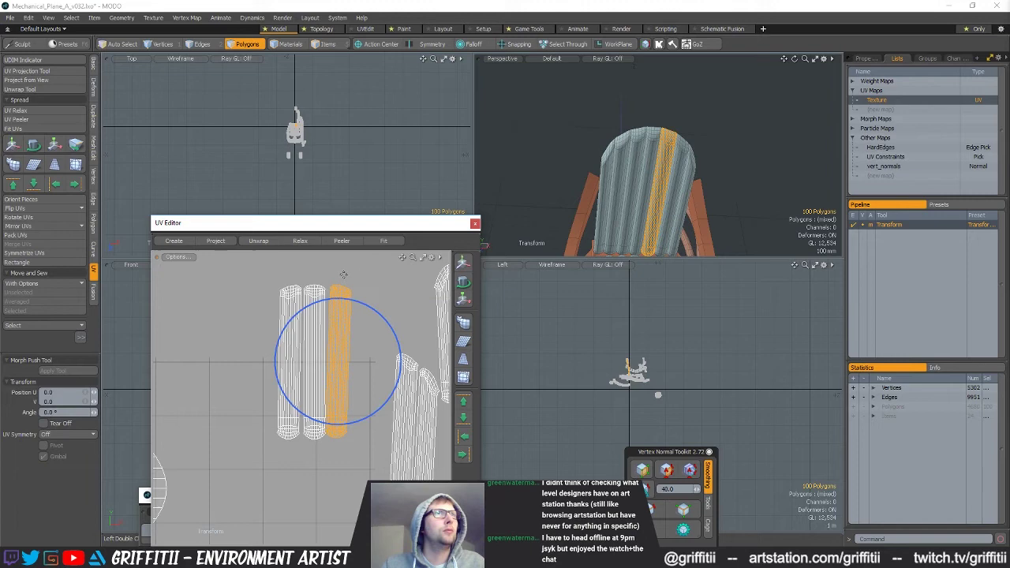
key("q")
Select all backrest slat islands and orient them with Orient Pieces.
scroll(378, 303, "down", 3)
double_click(380, 451, "shift")
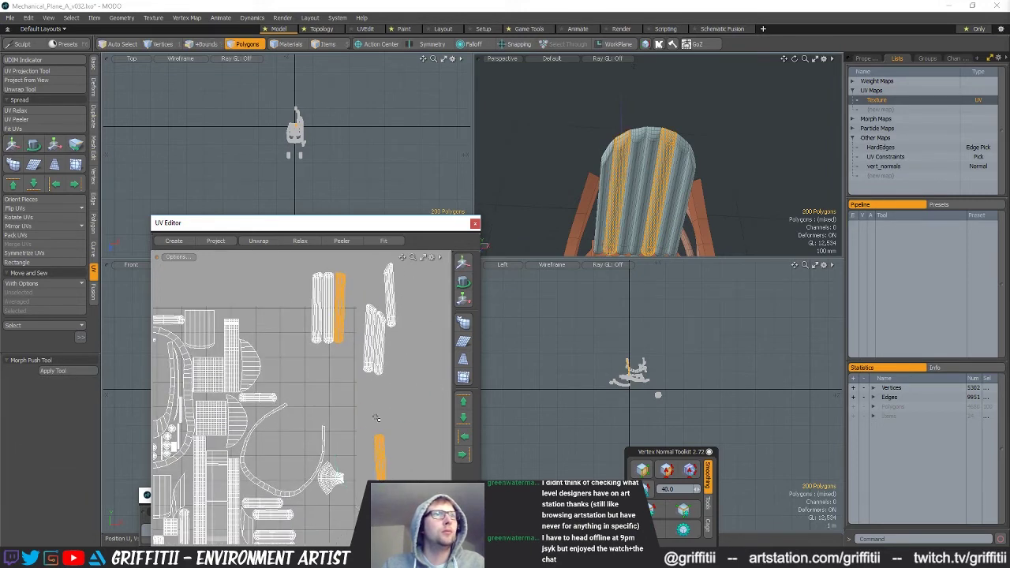
right_click_drag(498, 461, 483, 439)
left_click_drag(354, 410, 356, 459, "alt")
right_click_drag(356, 459, 418, 430, "shift")
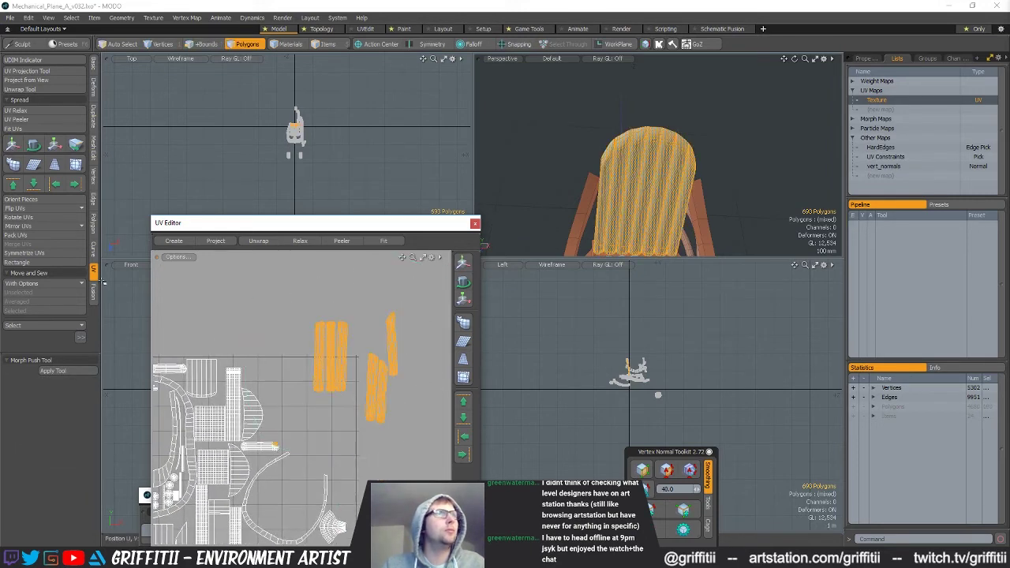
left_click(46, 200)
key("Return")
Shift the right island of the three aligned backrest slats to adjust its gap to the middle one.
scroll(329, 349, "up", 6)
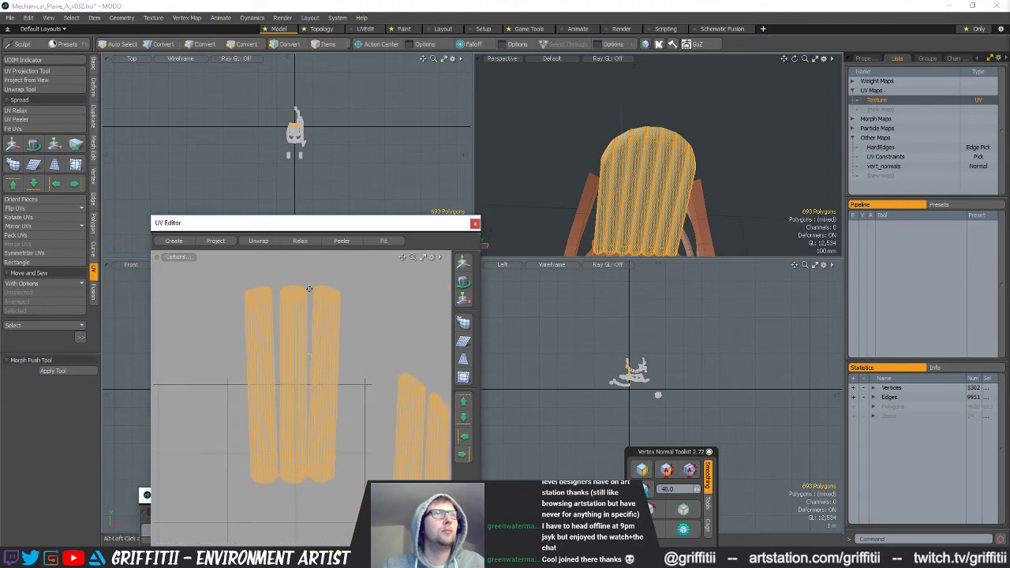
left_click(329, 350)
scroll(332, 347, "down", 4)
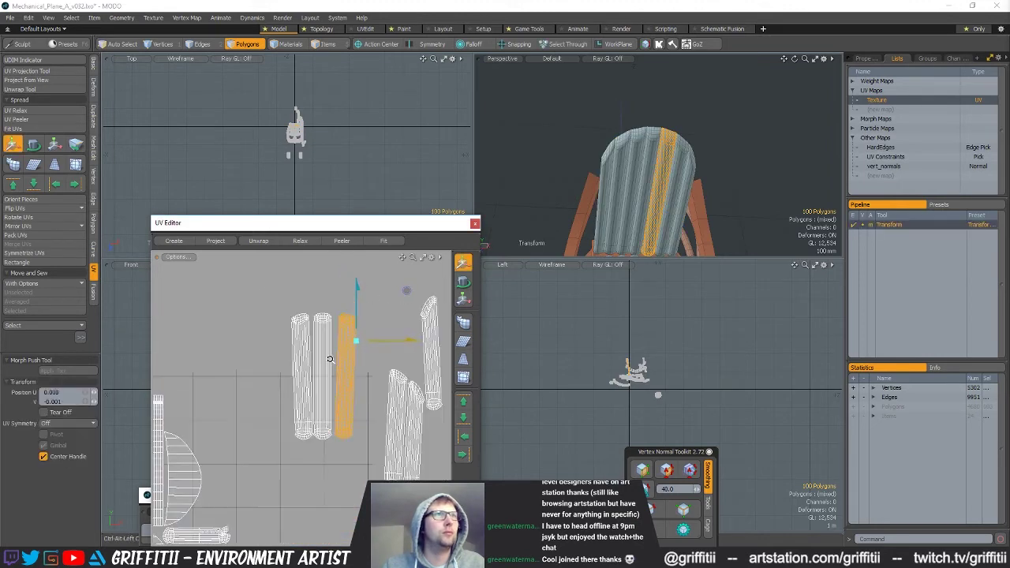
Select the backrest's second slat from the left and move its UV island to the left end of the aligned row.
double_click(614, 167)
scroll(378, 394, "down", 2)
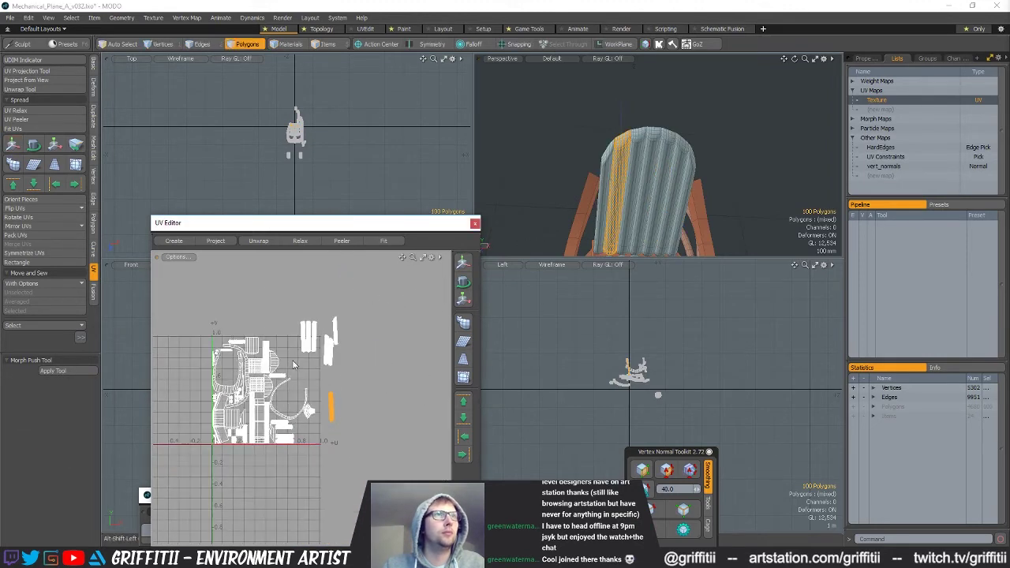
key("y")
scroll(377, 347, "up", 3)
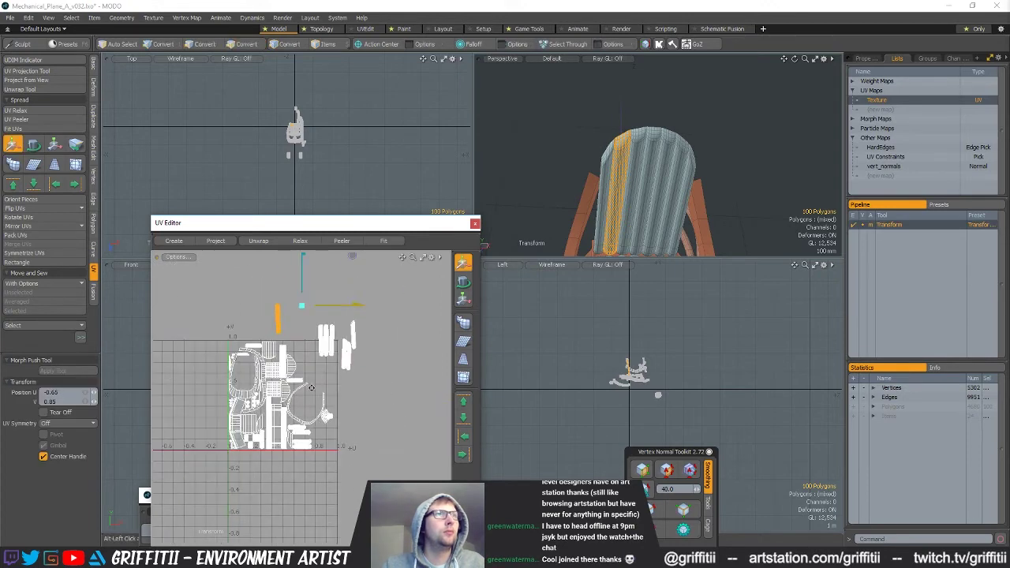
left_click_drag(377, 341, 462, 399)
scroll(365, 469, "up", 2)
left_click_drag(333, 468, 282, 484)
key("q")
left_click_drag(391, 448, 355, 438, "alt")
Mark one side of the newly placed slat island and rotate the whole island upright to match the backrest.
left_click_drag(238, 371, 247, 339)
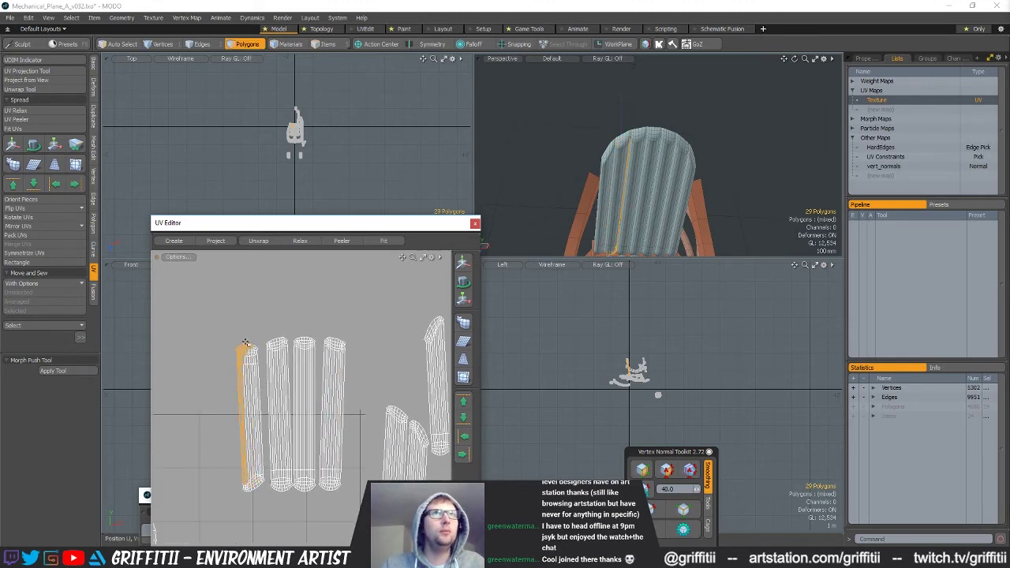
double_click(246, 344)
key("y")
left_click_drag(261, 356, 239, 478)
key("space")
Select the UV islands of the two outer right backrest slats and move them to the right end of the row.
left_click_drag(383, 462, 396, 431, "alt")
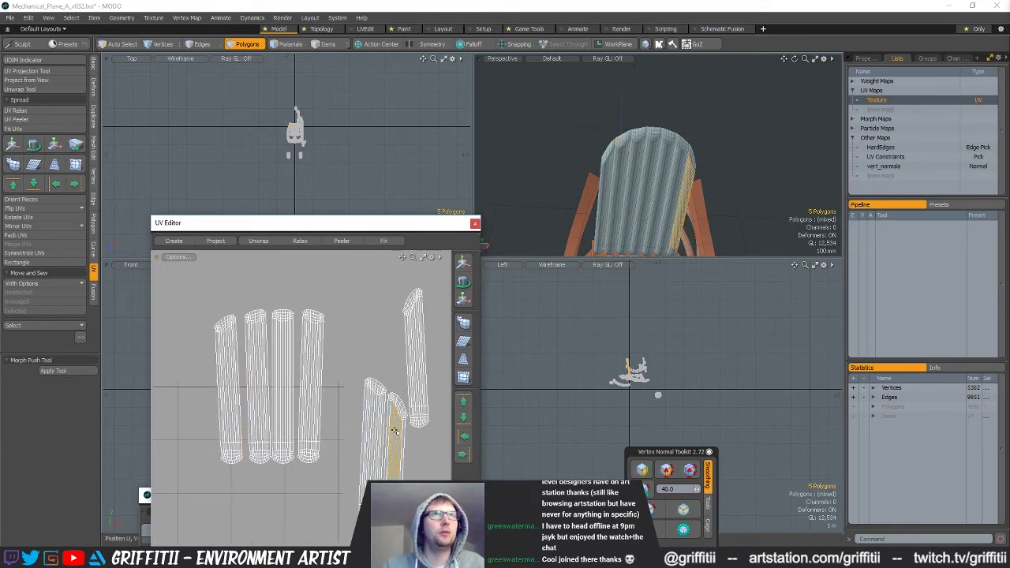
double_click(374, 422)
left_click_drag(380, 372, 397, 422)
key("bracketright")
key("w")
left_click_drag(421, 463, 205, 416)
key("space")
Move the UV island of the outermost left backrest slat to the left end of the row.
double_click(418, 359)
key("w")
scroll(410, 332, "down", 6)
key("space")
Select all the seat-bottom slats, move their UV islands outside the UV square and orient them vertically.
mouse_move(645, 215)
left_mouse_down("alt")
mouse_move(604, 201)
mouse_move(638, 200)
left_mouse_up("alt")
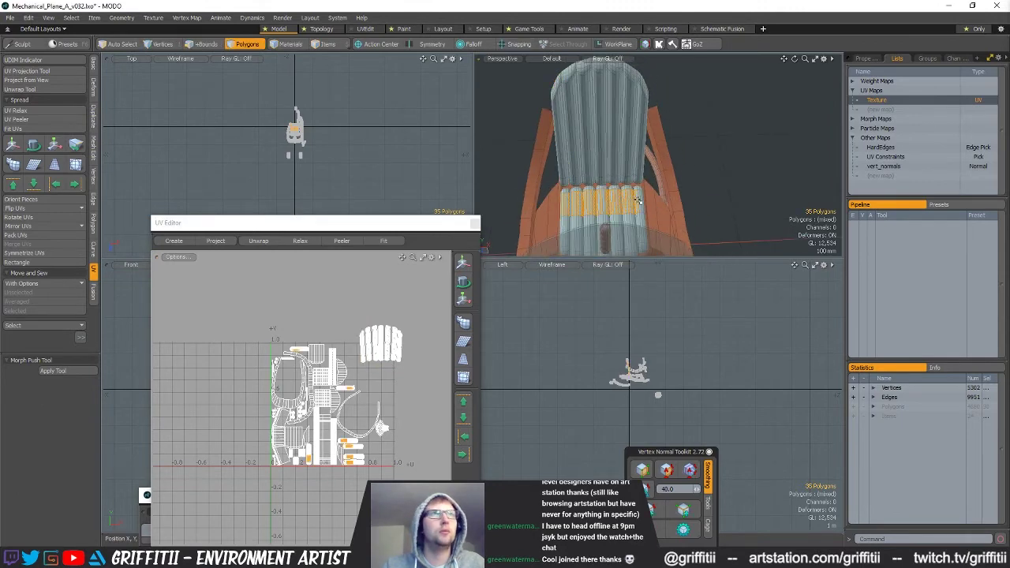
key("bracketright")
key("w")
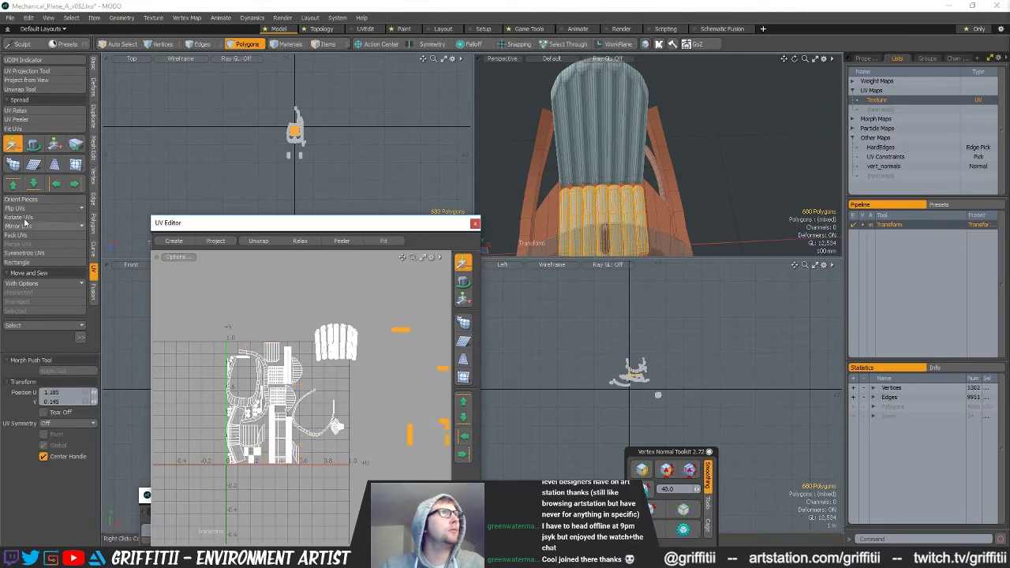
left_click(132, 276)
Select the middle seat-bottom slat and move its UV island directly below the middle of the backrest slat row.
left_click_drag(388, 350, 403, 338, "ctrl+alt")
left_click_drag(403, 338, 323, 362, "alt+shift")
key("q")
double_click(605, 212)
key("w")
left_click_drag(390, 368, 303, 284)
key("q")
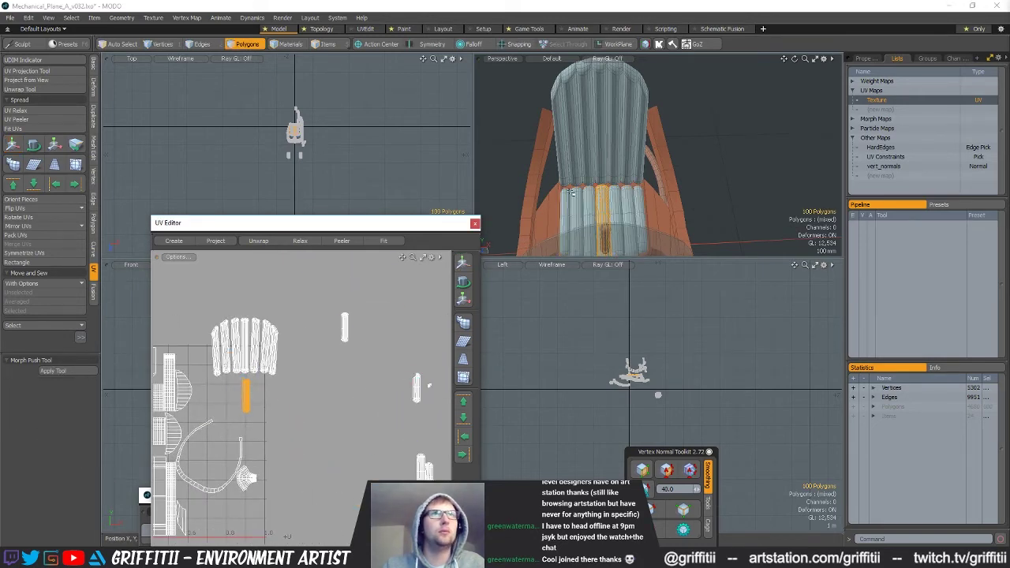
Select the outermost right seat-bottom slat, rotate its UV island upright and move it down beside the layout.
left_click_drag(571, 192, 644, 190)
left_click_drag(277, 419, 245, 387, "alt+shift")
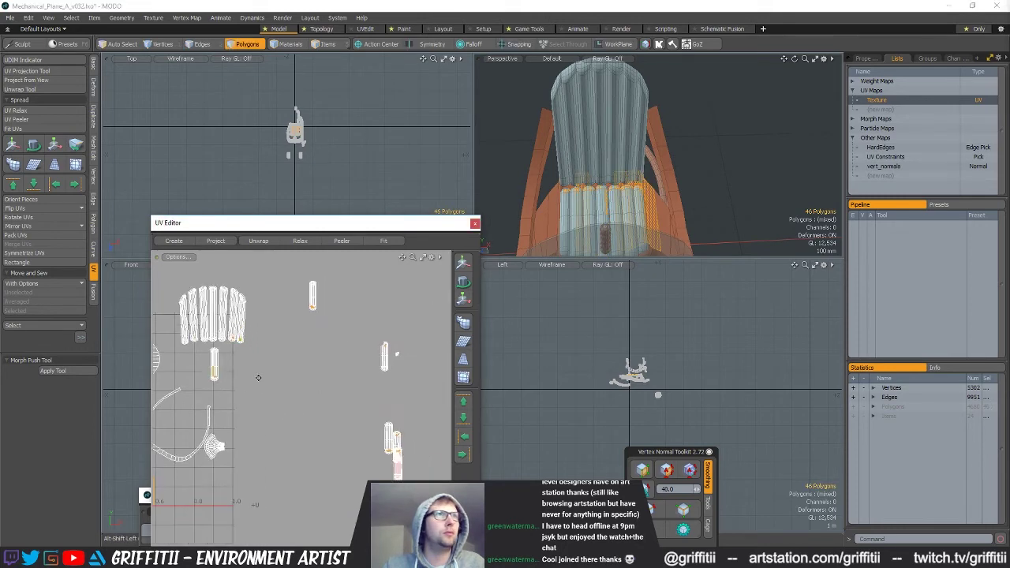
left_click_drag(566, 204, 641, 201)
left_click_drag(361, 393, 350, 390, "alt+shift")
double_click(303, 296)
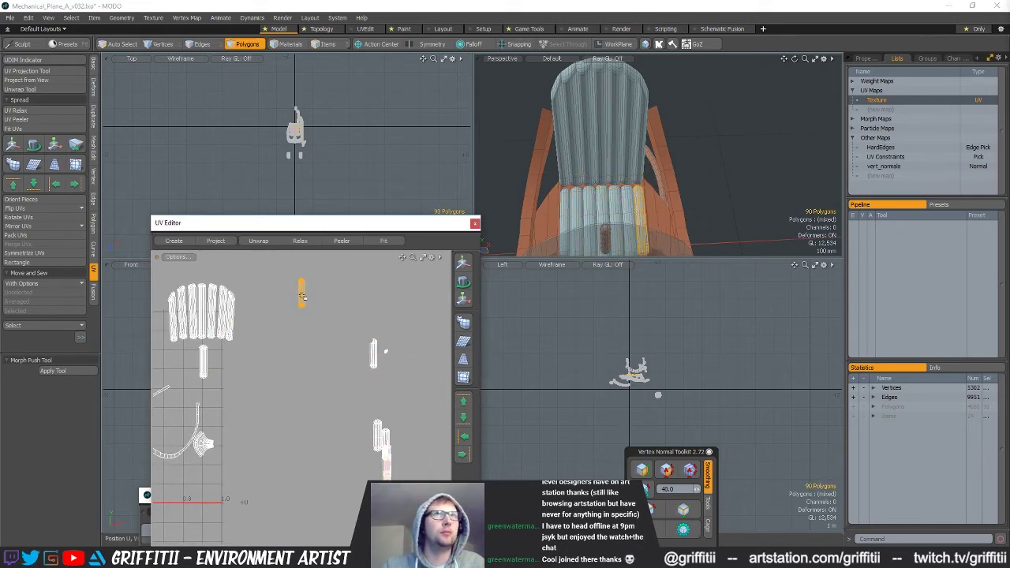
key("e")
left_click_drag(326, 300, 345, 269)
key("w")
left_click_drag(300, 350, 305, 396)
key("space")
Select the UV island of the outermost left seat-bottom slat and move it closer to the slat rows.
right_click_drag(365, 339, 368, 346)
double_click(374, 358)
key("w")
left_click_drag(411, 334, 382, 384)
key("space")
Select the stacked UV islands of the four remaining seat-bottom slats and move them together closer to the backrest row.
key("1")
double_click(423, 377)
key("2")
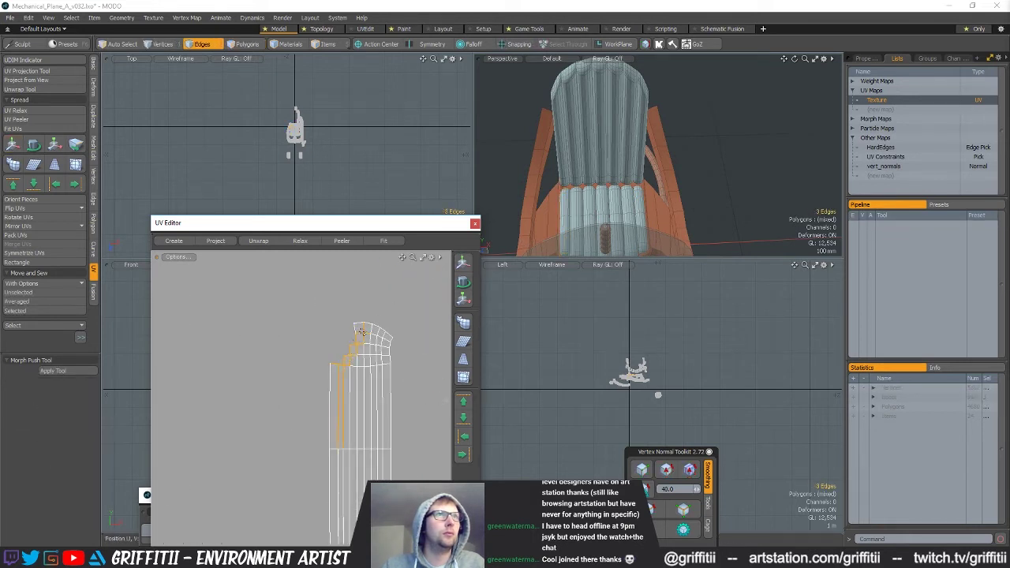
left_click(340, 316)
left_click_drag(339, 316, 320, 296, "ctrl+alt")
key("3")
left_click(387, 418)
key("w")
left_click_drag(458, 454, 374, 394)
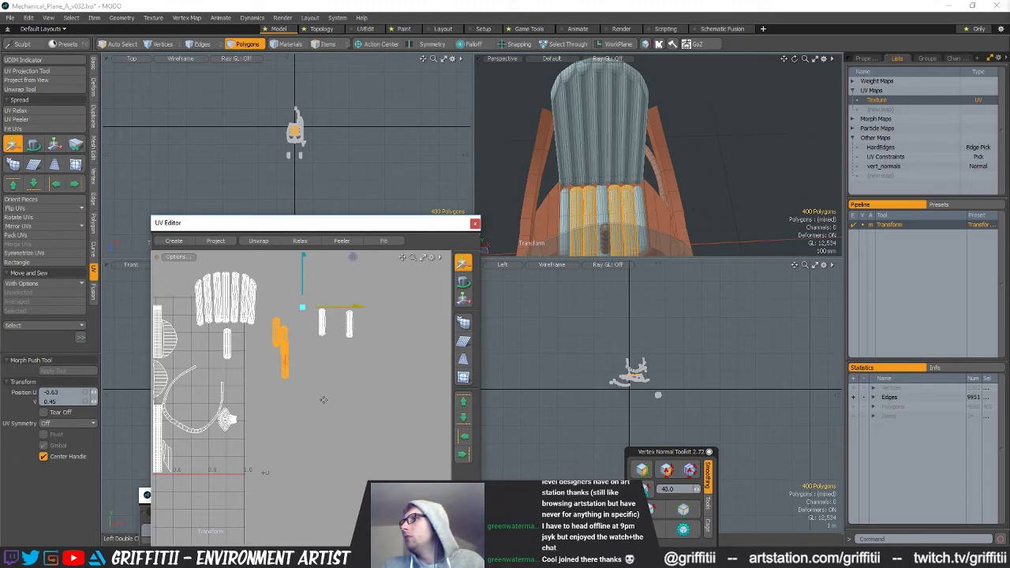
Turn the UV island of the second-from-right seat slat half a turn and place it with a gap beside the middle slat.
scroll(317, 407, "up", 5)
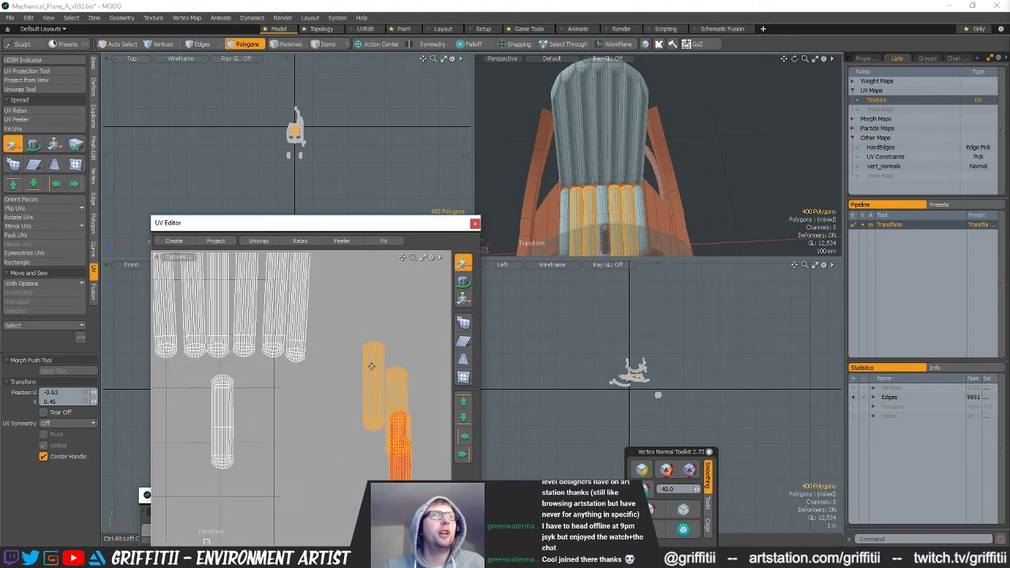
key("space")
key("space")
left_click(368, 348)
key("3")
left_click(371, 348)
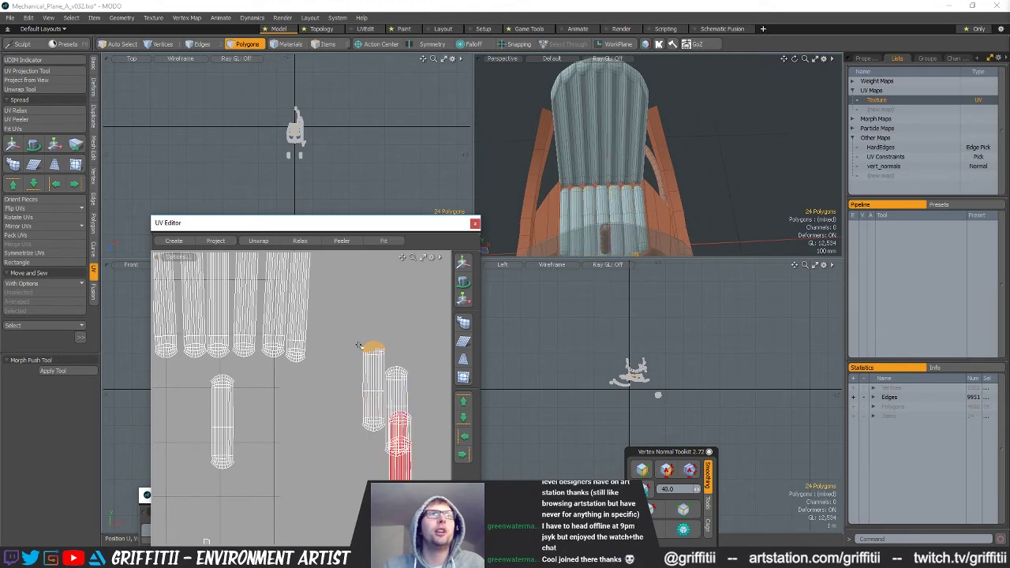
double_click(368, 347)
scroll(367, 348, "down", 2)
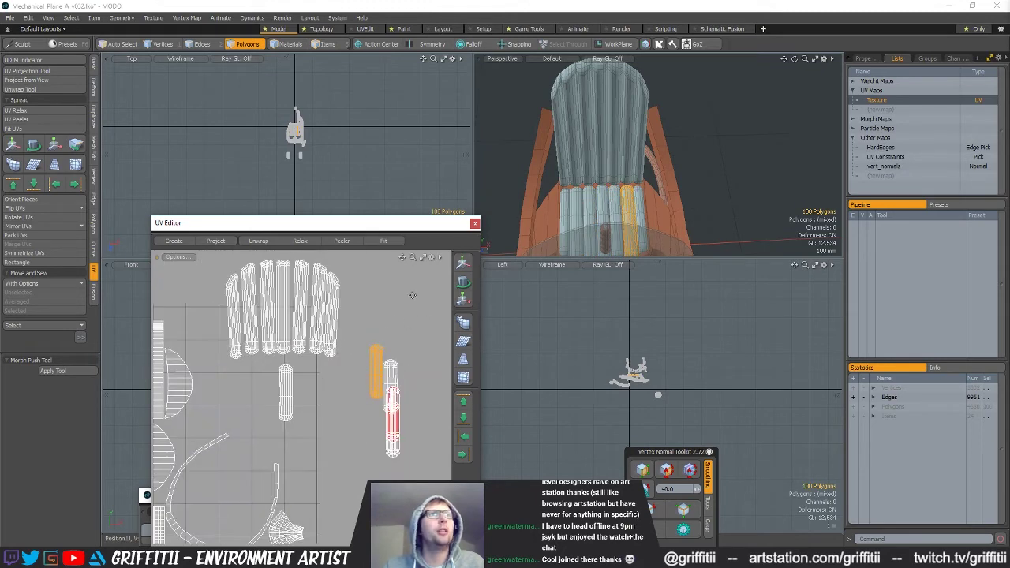
key("y")
left_click_drag(382, 313, 348, 423)
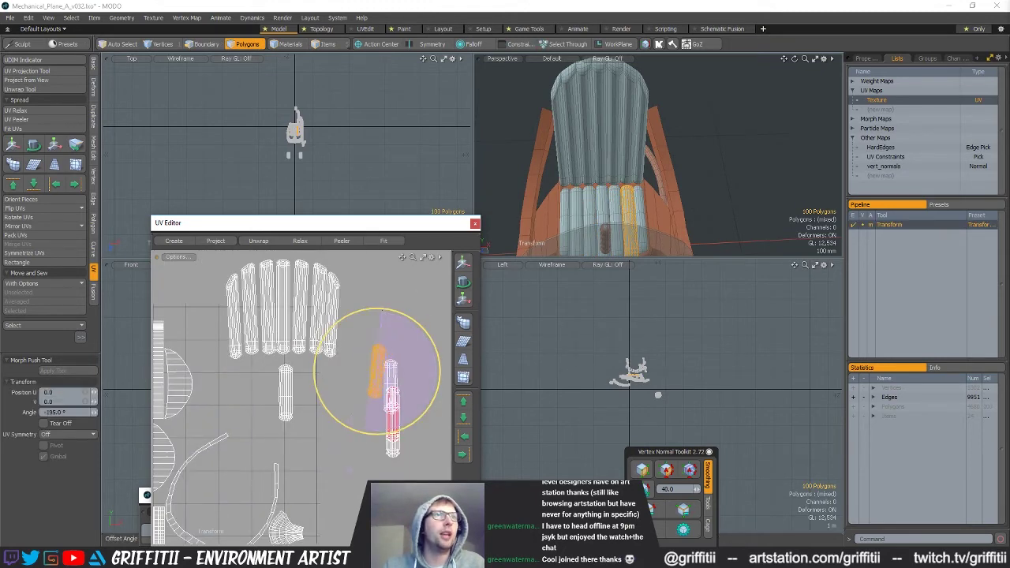
key("w")
left_click_drag(377, 371, 319, 399)
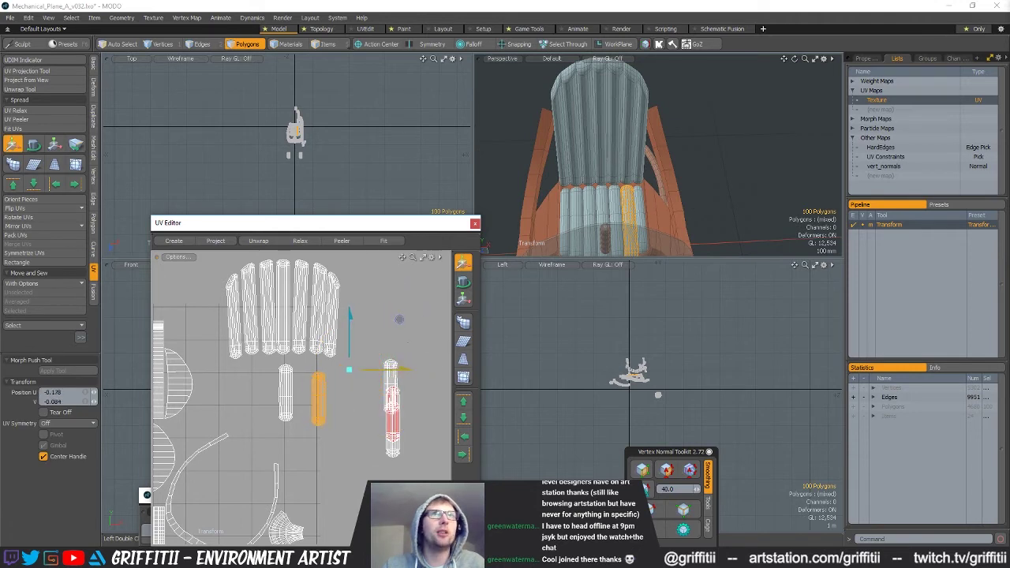
key("space")
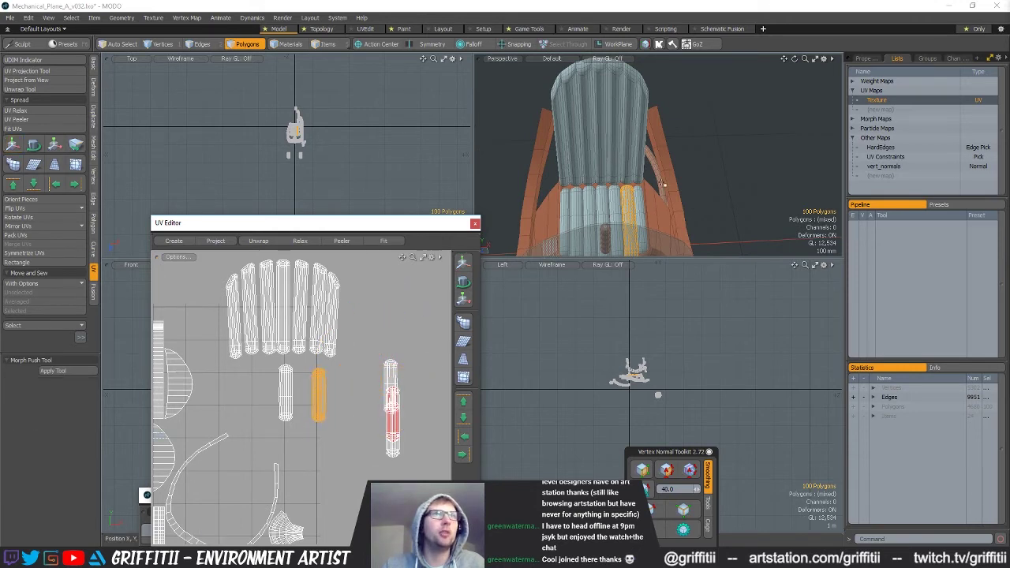
Pull the lowest UV island out of the overlapping seat slat stack and place it nearer the new row.
left_click(618, 195)
double_click(393, 450)
key("w")
left_click_drag(394, 433, 336, 434)
key("space")
Turn the UV island of the slat just right of the middle half a turn and fit it into the row's gap.
left_click(618, 192)
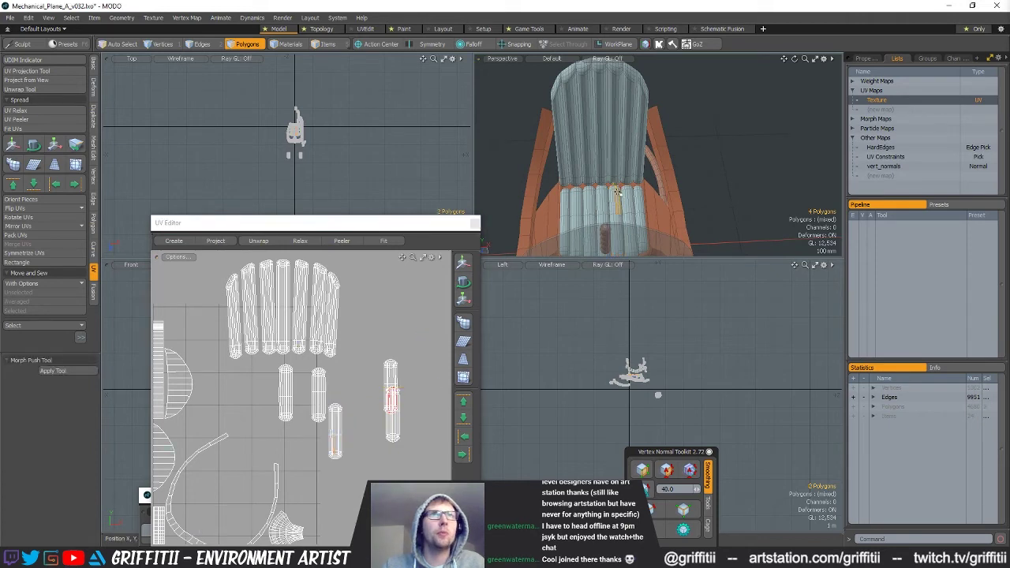
double_click(335, 427)
key("e")
left_click_drag(360, 377, 313, 486)
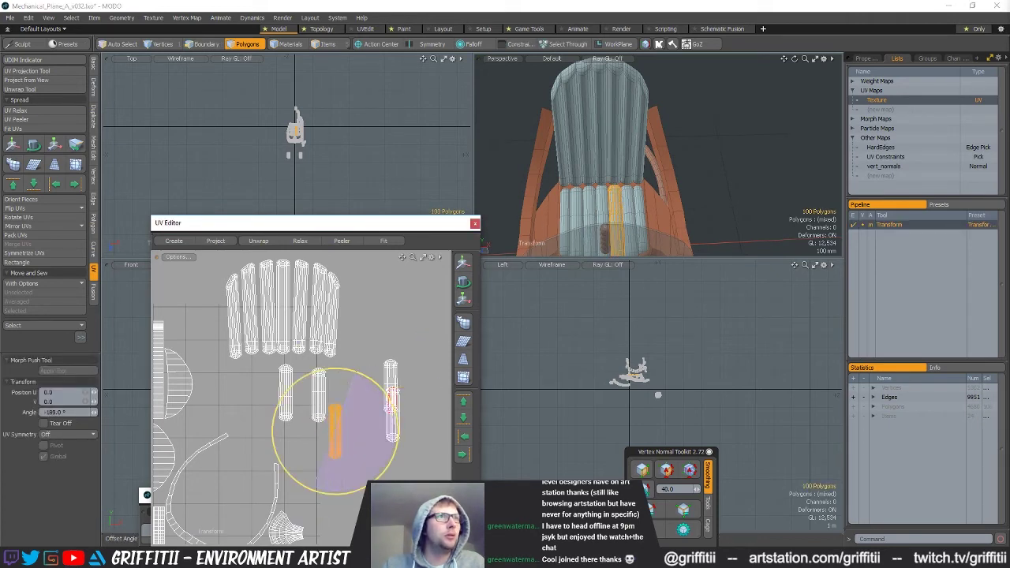
key("w")
scroll(331, 411, "up", 3)
left_click_drag(406, 419, 337, 357)
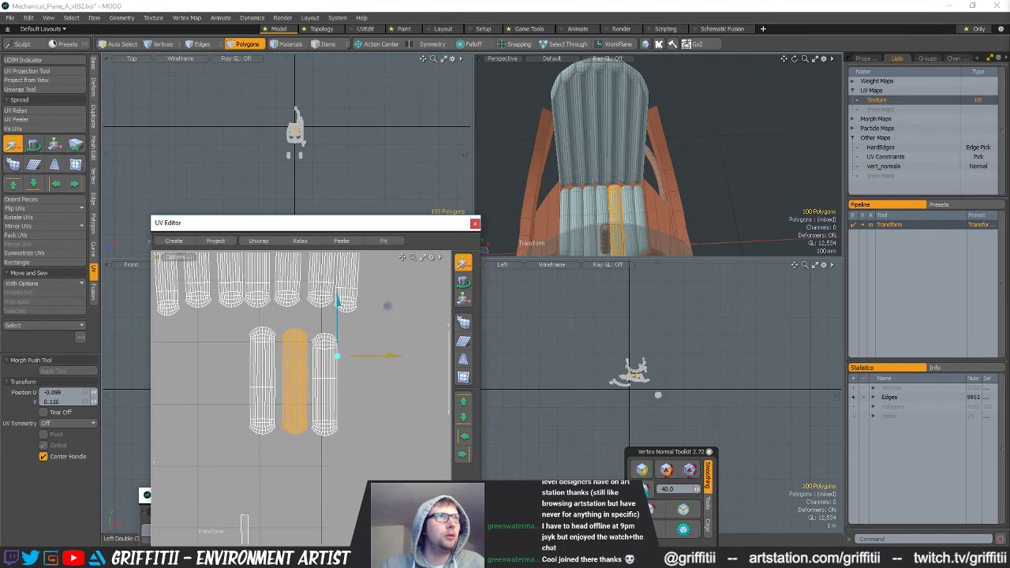
scroll(337, 358, "down", 5)
key("space")
Move the UV island of the outermost right seat-bottom slat to the right end of the lower row.
left_click(636, 204)
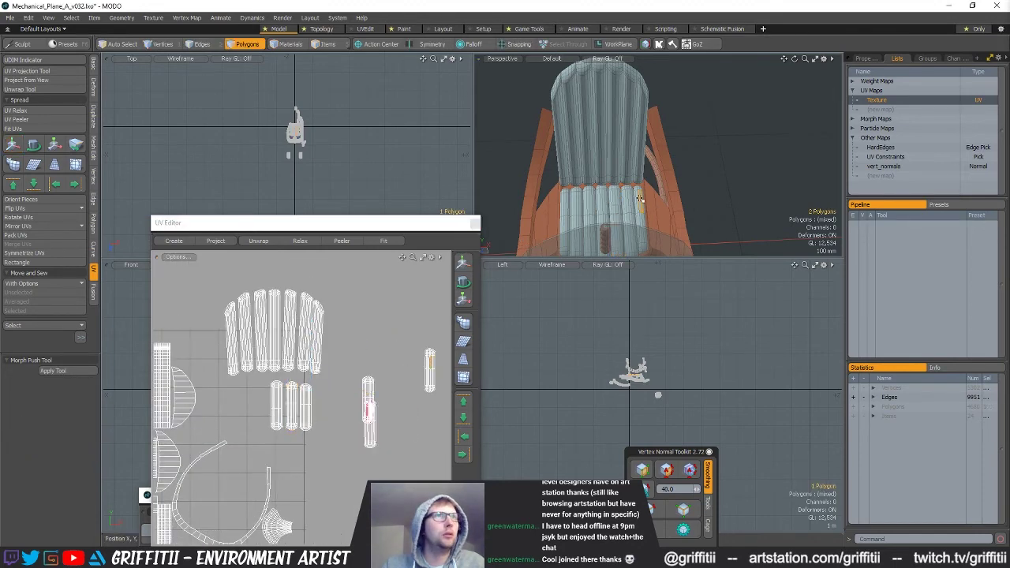
double_click(421, 360)
key("w")
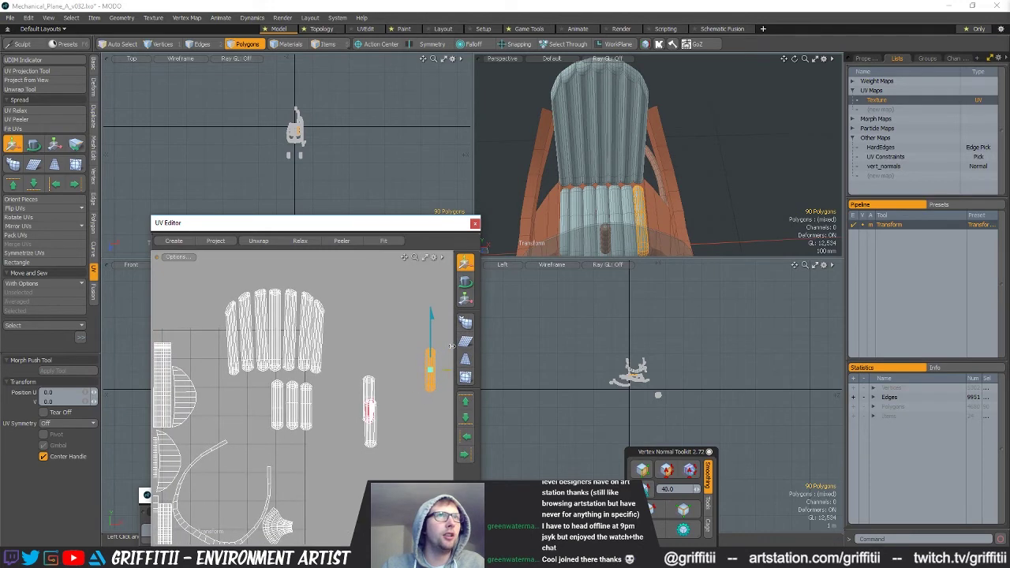
left_click_drag(426, 365, 406, 379)
key("q")
left_click(384, 395)
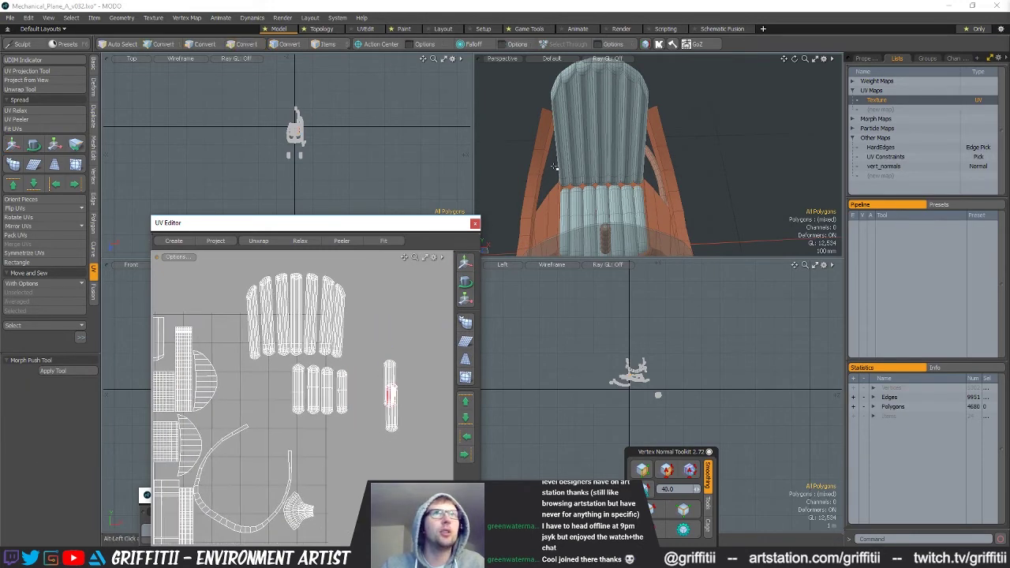
Separate the two overlapping left seat slat UV islands by shifting the second-from-left slat's island sideways.
left_click(589, 200)
scroll(453, 320, "down", 3)
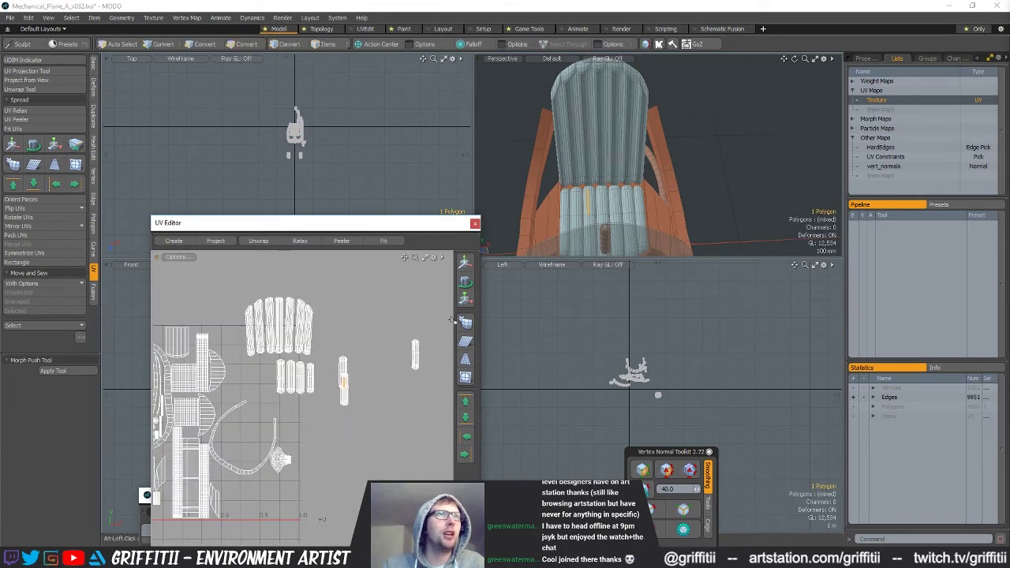
scroll(347, 378, "up", 5)
left_click_drag(593, 200, 588, 199)
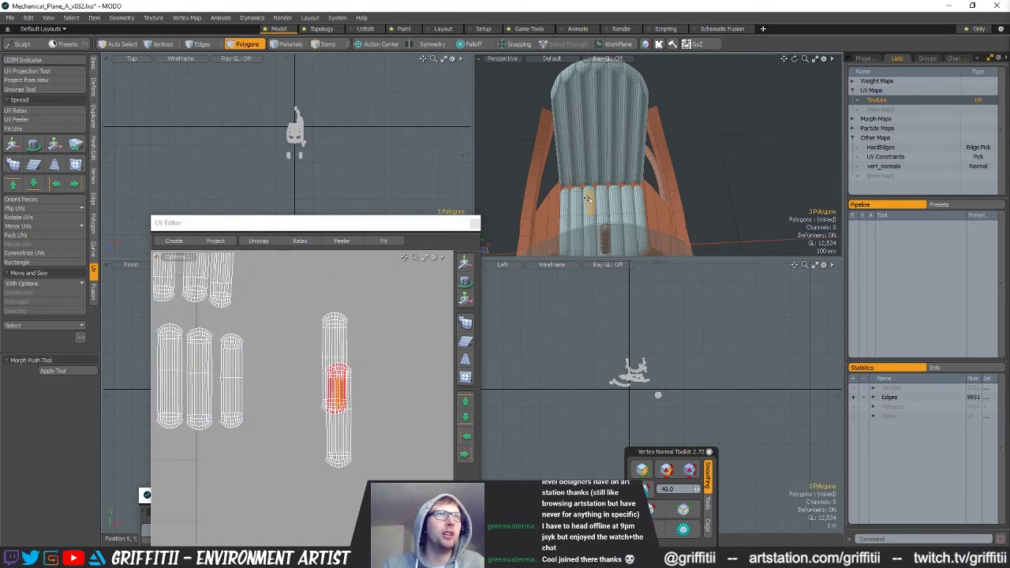
double_click(337, 401)
key("y")
left_click_drag(395, 324, 368, 324)
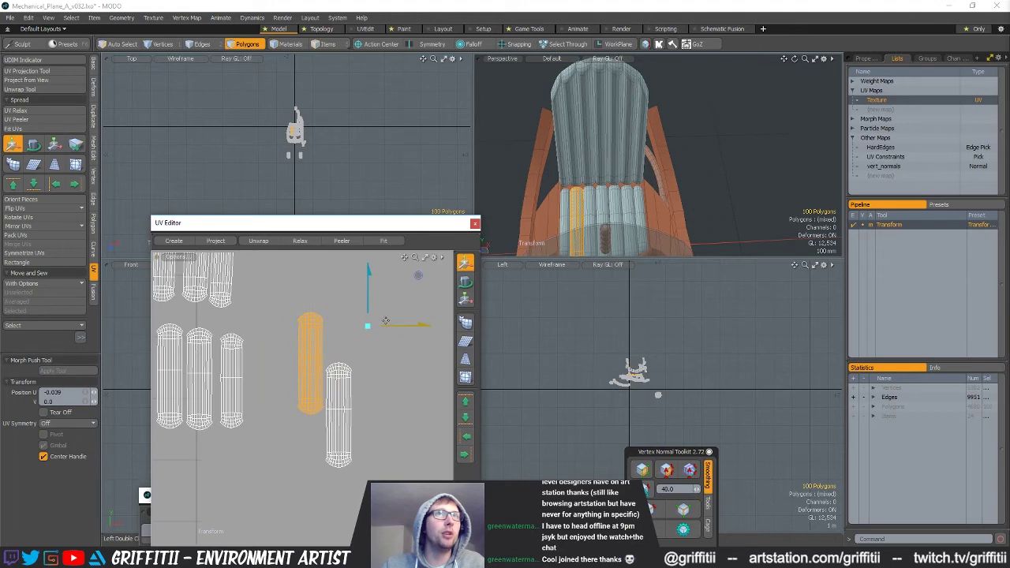
key("space")
Move the UV island of the slat just left of the middle next to the middle slat in the lower row.
left_click_drag(338, 379, 338, 408)
double_click(333, 379)
left_click_drag(324, 326, 168, 274, "alt+shift")
key("w")
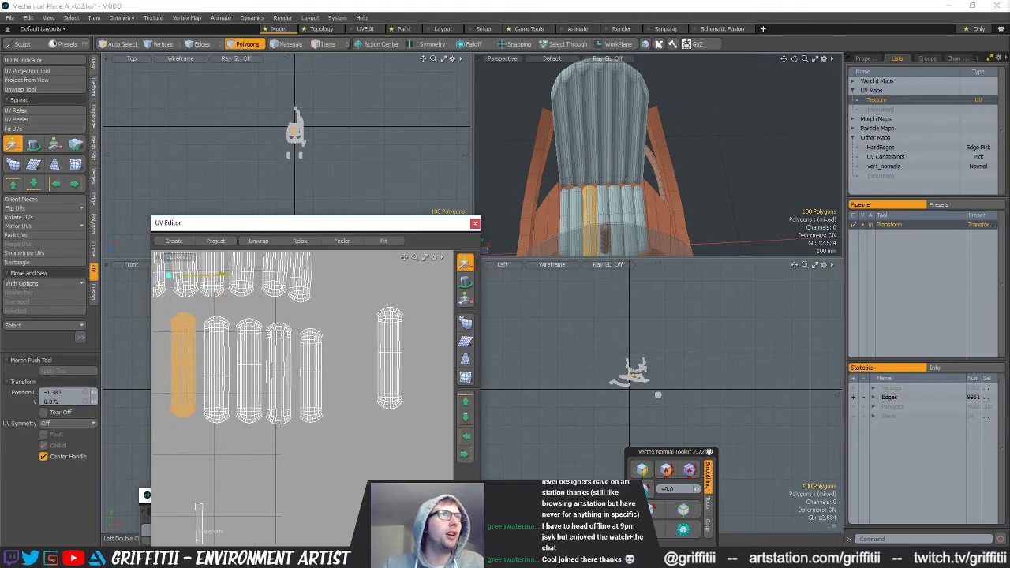
scroll(402, 371, "down", 3)
key("space")
Move the UV island of the second-from-left seat-bottom slat to the left end of the lower row.
left_click(403, 348)
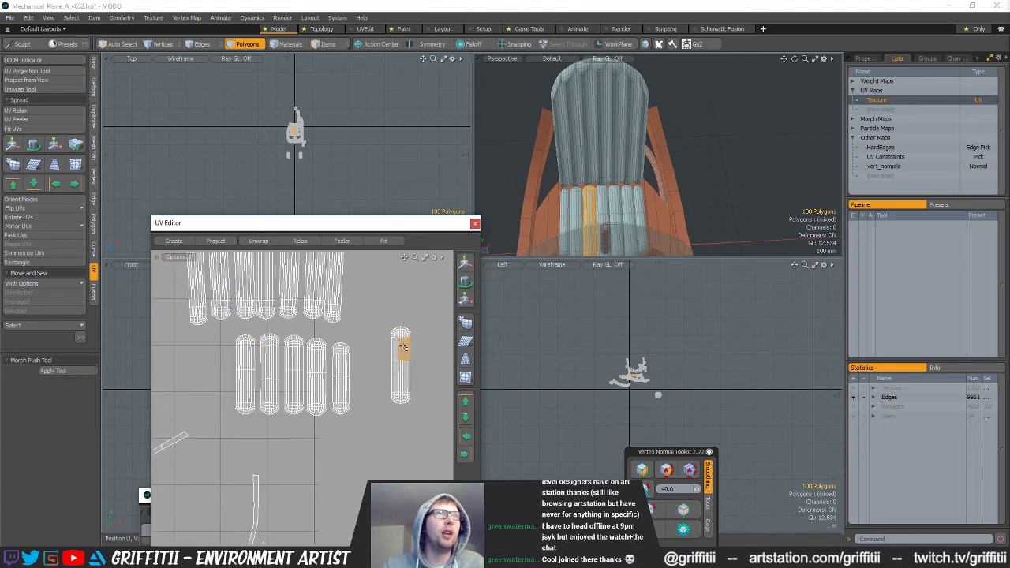
double_click(402, 347)
key("w")
left_click_drag(403, 347, 226, 360)
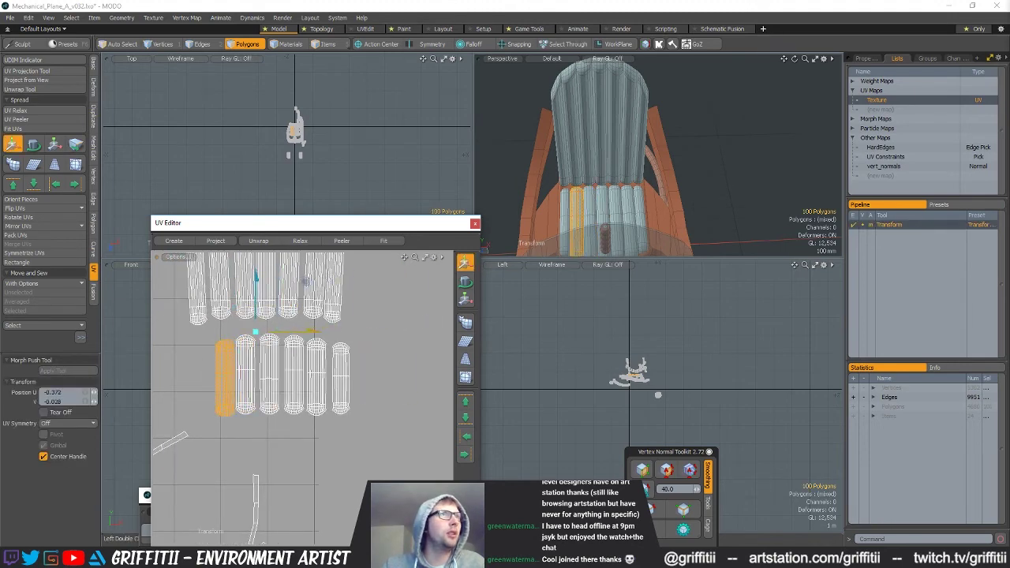
scroll(418, 327, "down", 3)
key("space")
Move the UV island of the outermost left seat-bottom slat to the left end, completing the lower row.
left_click(442, 344)
double_click(442, 351)
key("w")
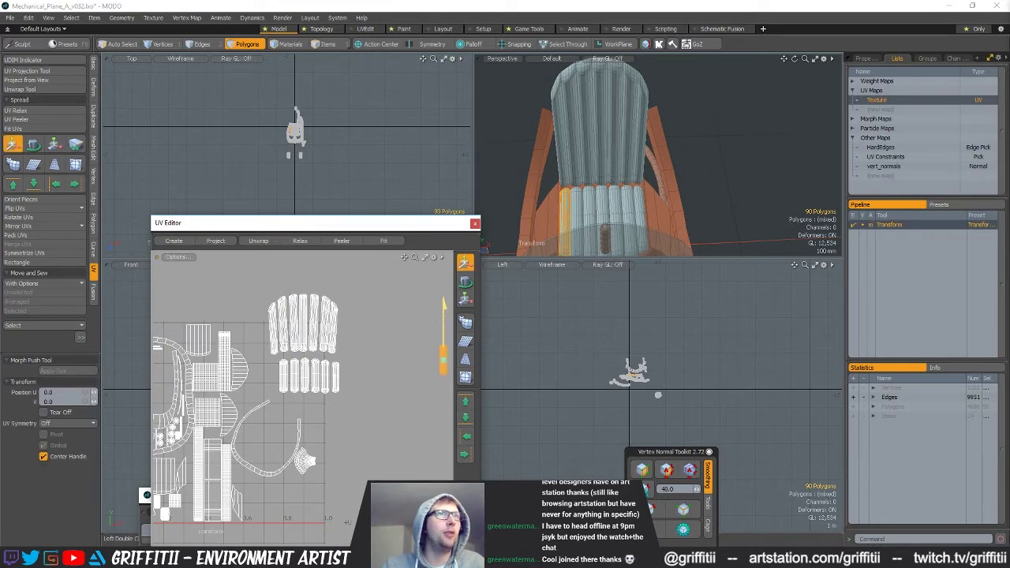
left_click_drag(444, 347, 261, 356)
left_click_drag(276, 293, 290, 293)
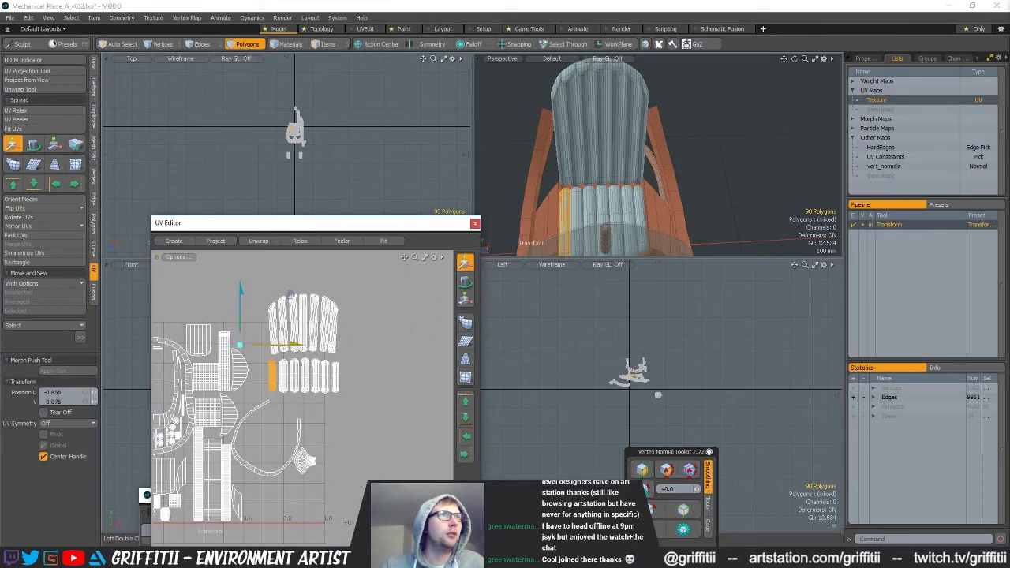
key("q")
left_click(388, 368)
Select the thin curved UV strip beneath the slat rows and straighten its orientation with Orient Pieces.
scroll(387, 368, "down", 3)
left_click_drag(386, 368, 458, 367, "alt+shift")
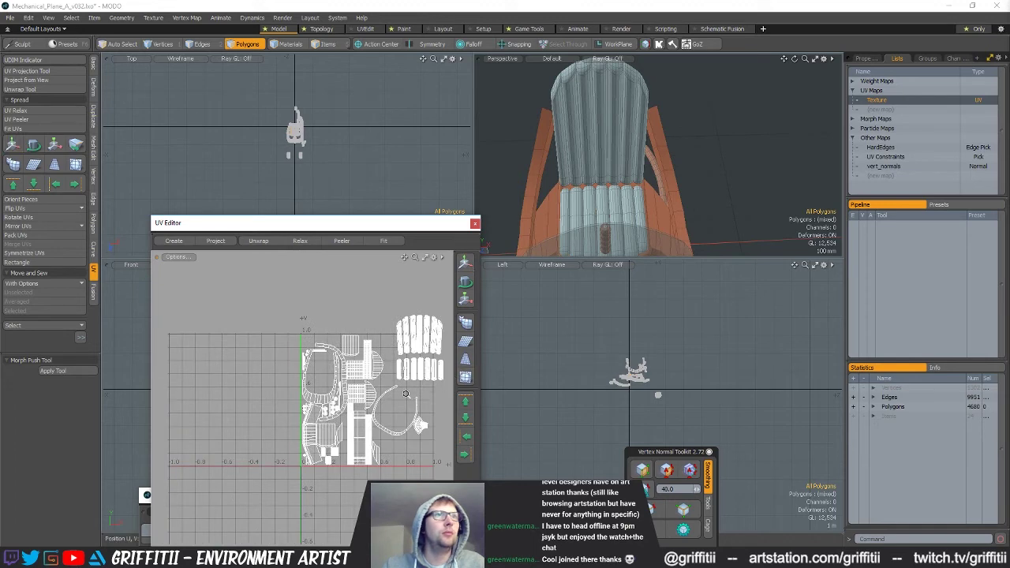
scroll(431, 367, "up", 4)
double_click(361, 393)
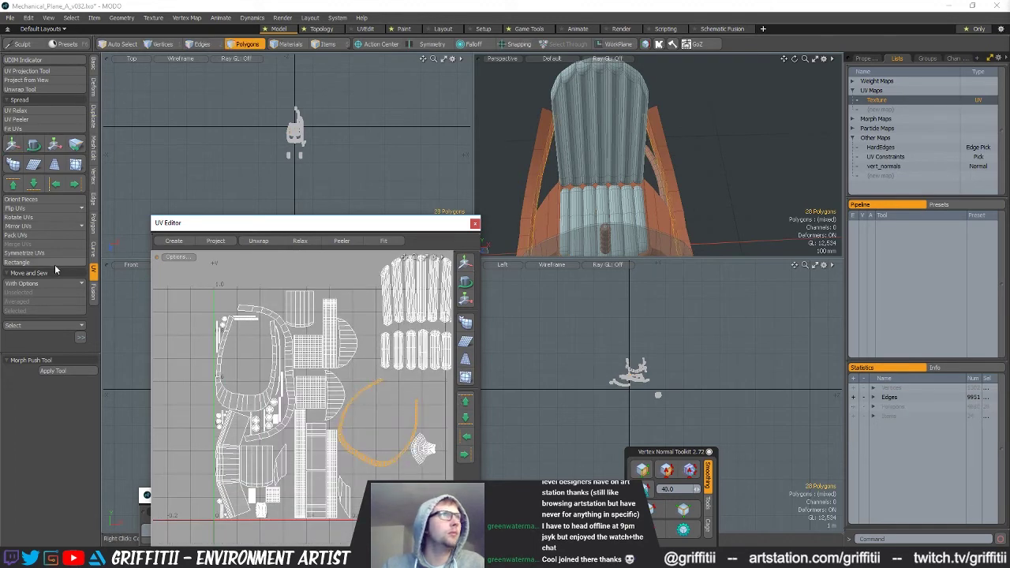
left_click(24, 199)
key("Return")
left_click_drag(381, 363, 367, 343, "alt")
key("1")
key("3")
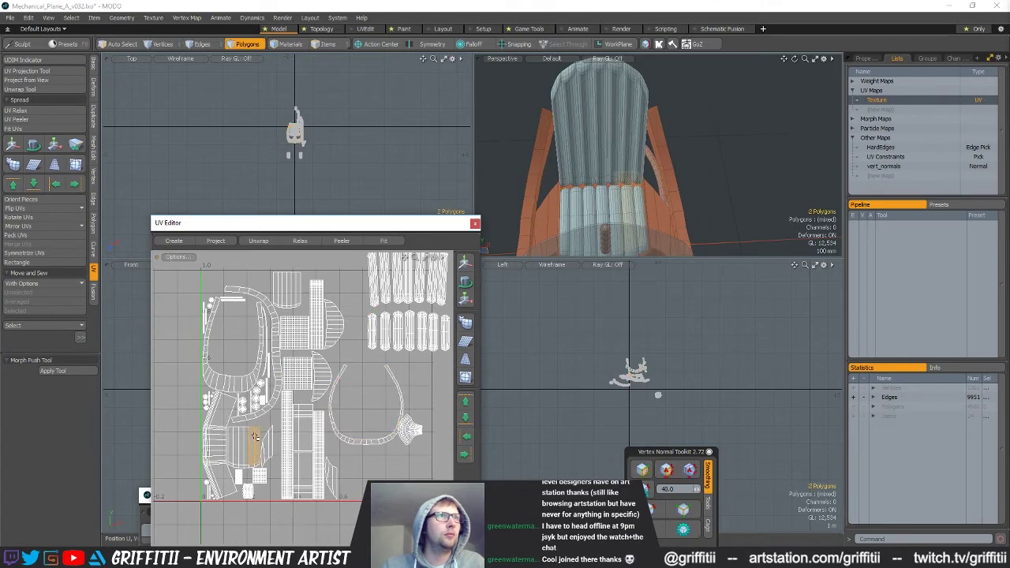
Clear the selection and run Pack UVs on all islands so the slats fit inside the UV square.
scroll(315, 355, "down", 3)
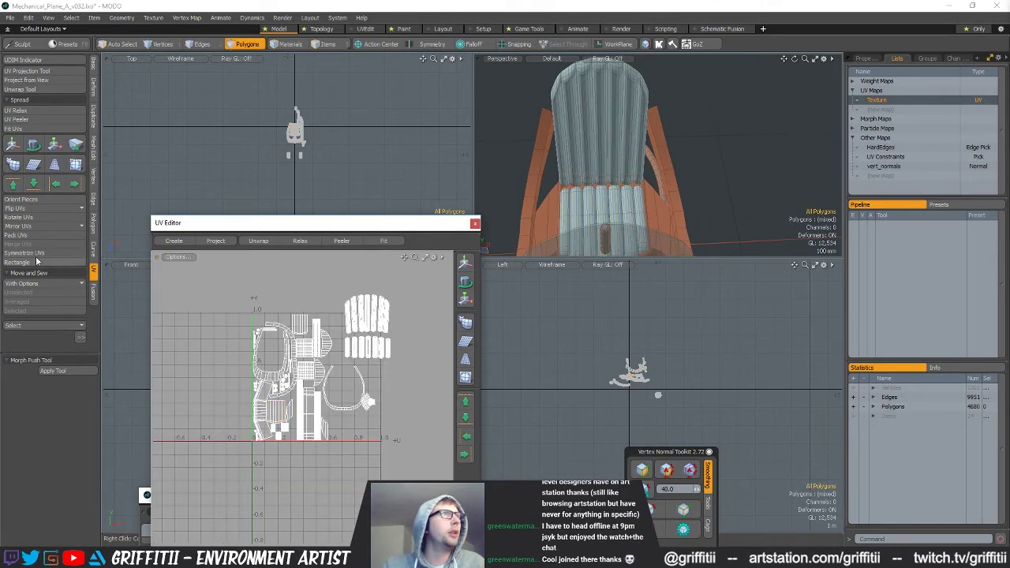
left_click(22, 236)
left_click(611, 139)
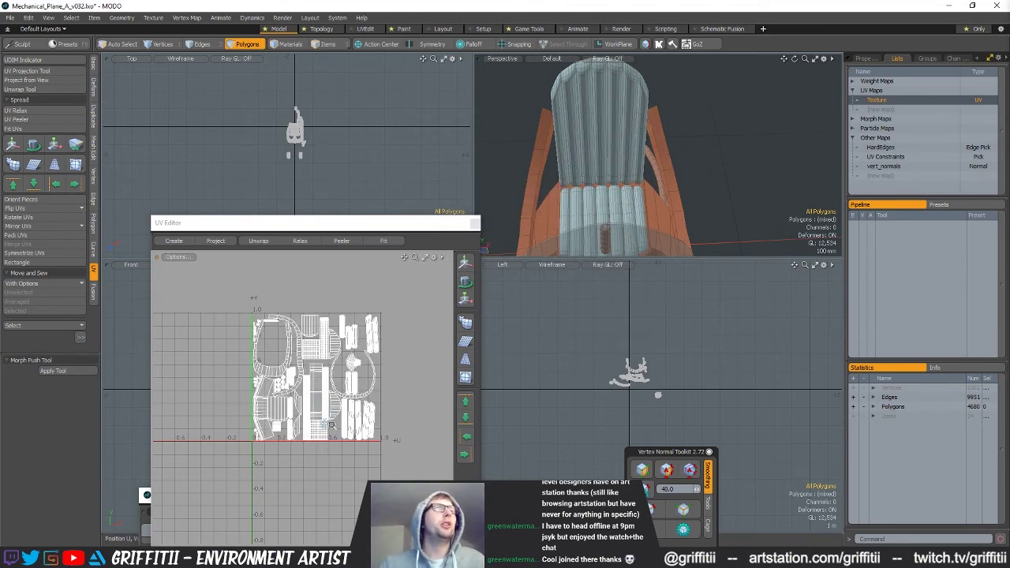
scroll(331, 425, "up", 3)
scroll(332, 425, "down", 1)
scroll(422, 339, "up", 2)
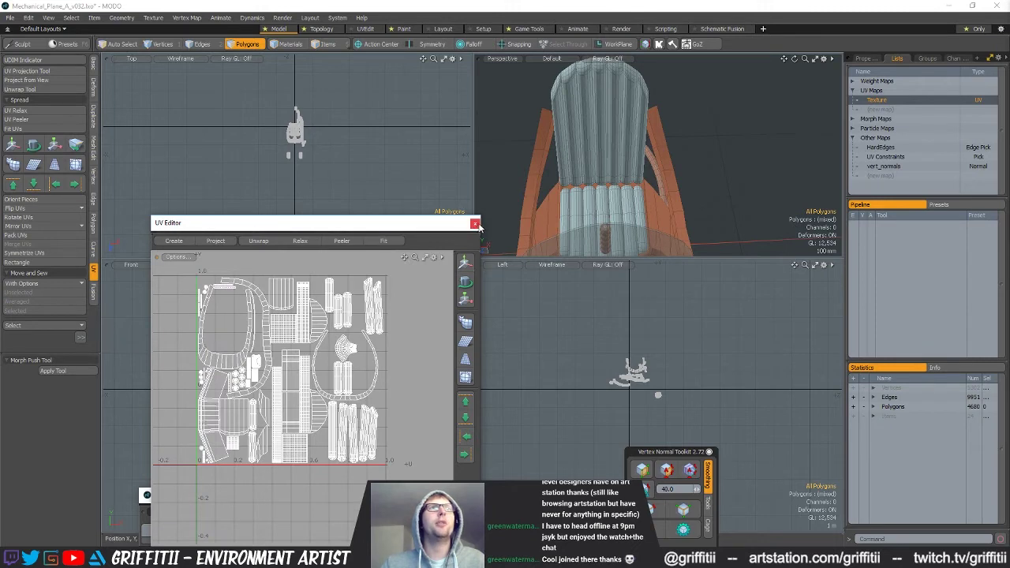
Close the UV Editor, view the whole rocking-chair plane in perspective and save the scene.
left_click(475, 224)
left_click_drag(600, 158, 716, 150, "alt")
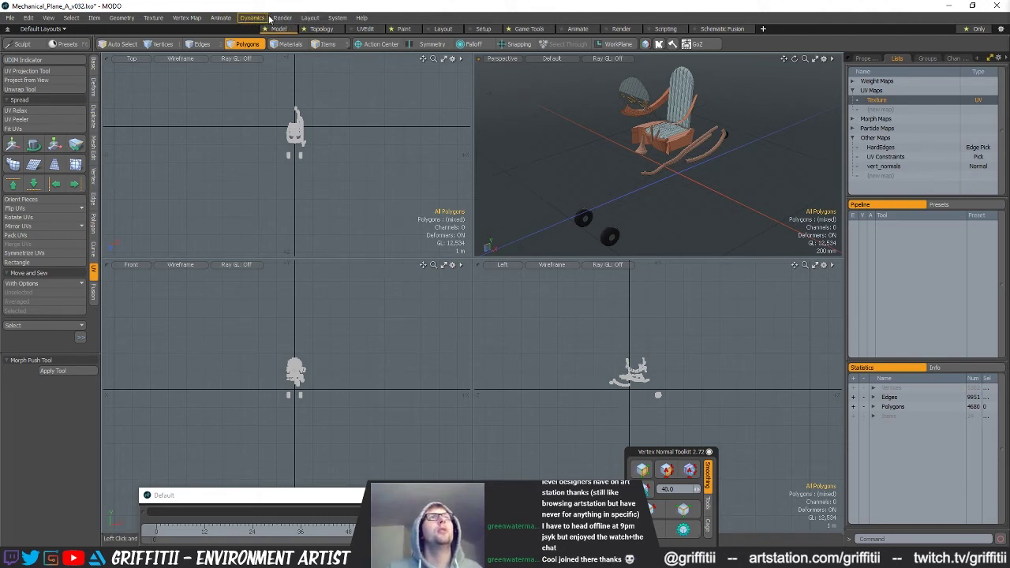
left_click(8, 19)
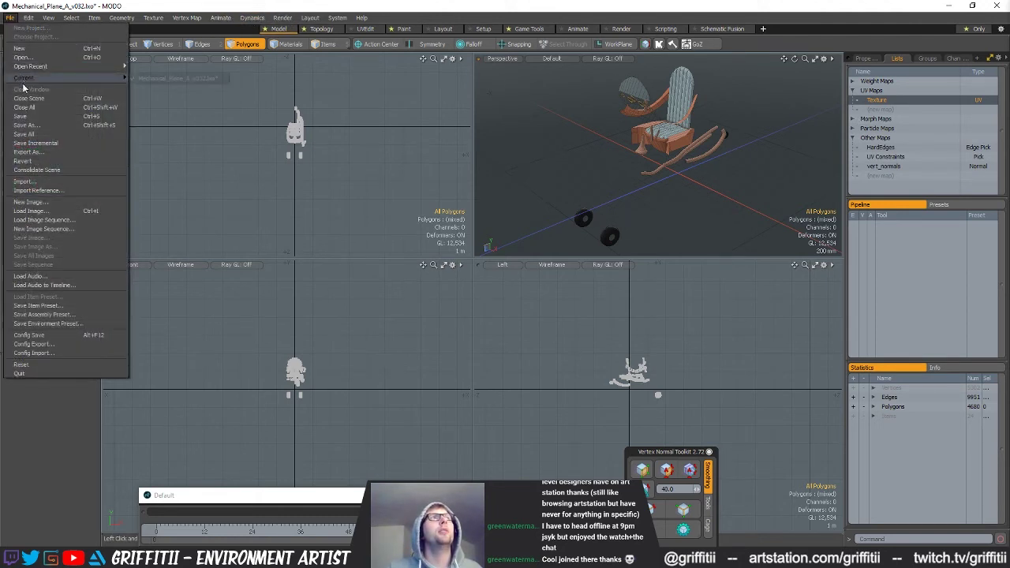
key("Escape")
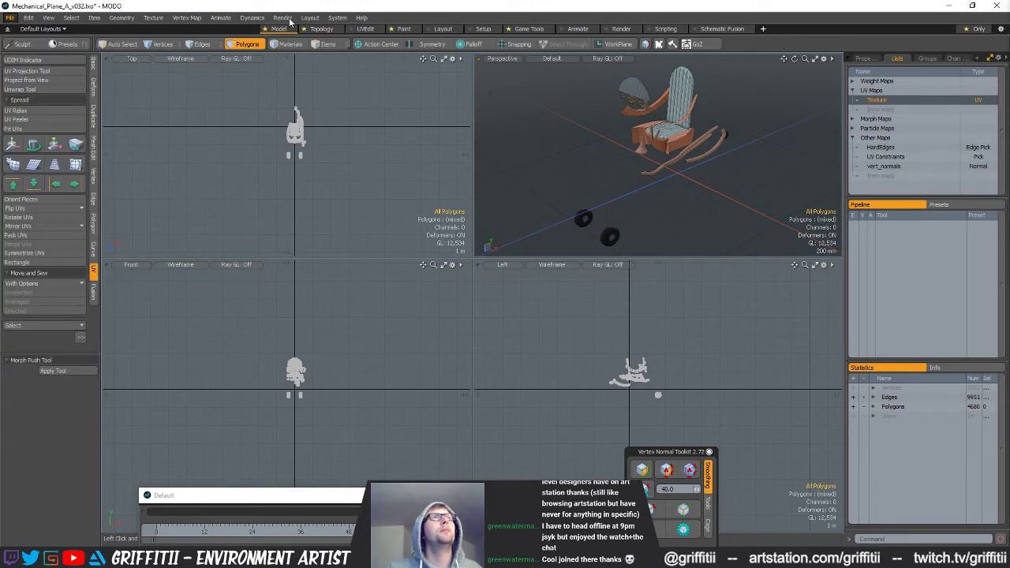
key("ctrl+s")
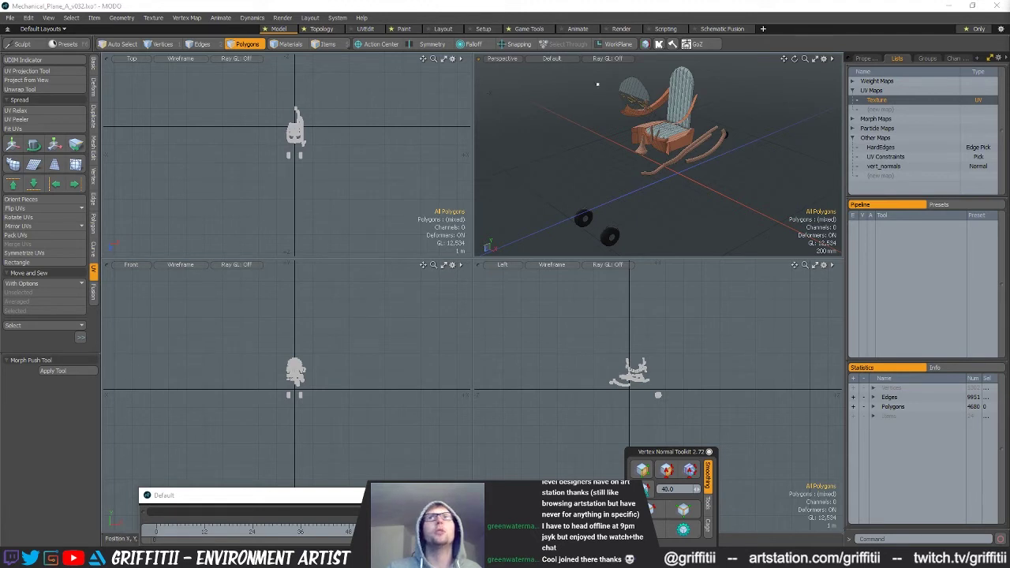
left_click(125, 19)
left_click(124, 19)
left_click(283, 18)
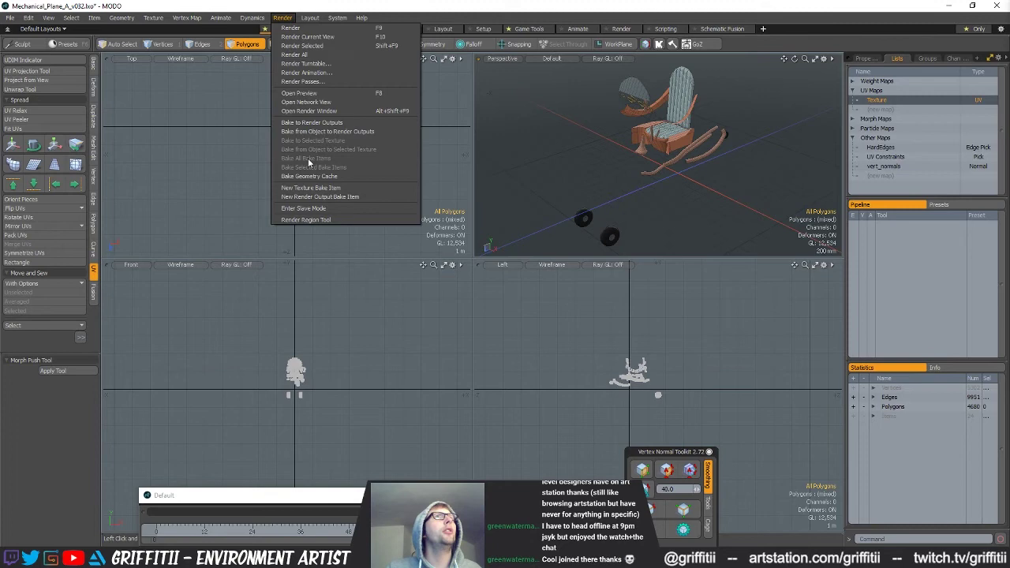
Try baking from object to render outputs with only the chair parts and wheels showing, and close the render window.
left_click(340, 131)
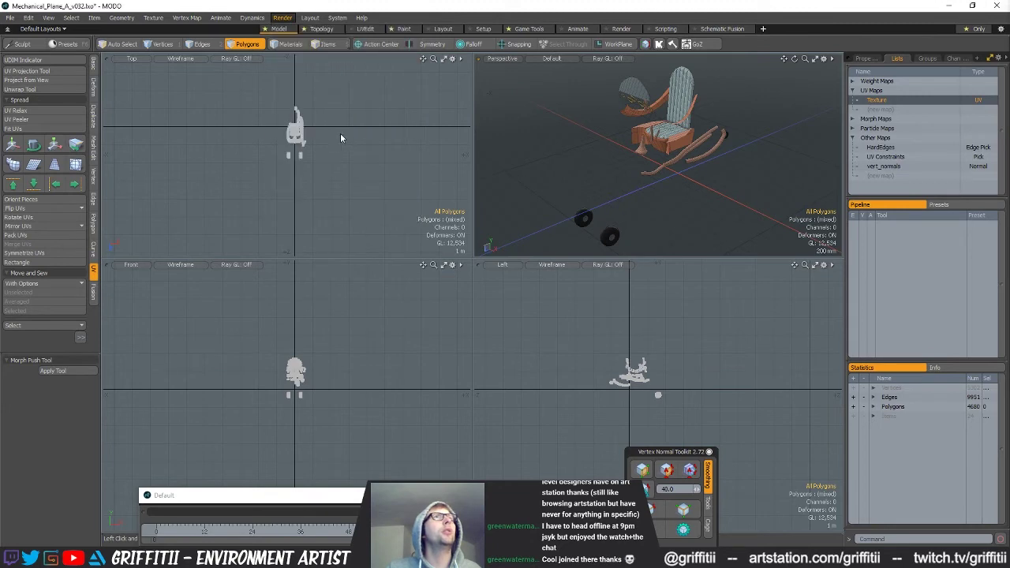
left_click(628, 209)
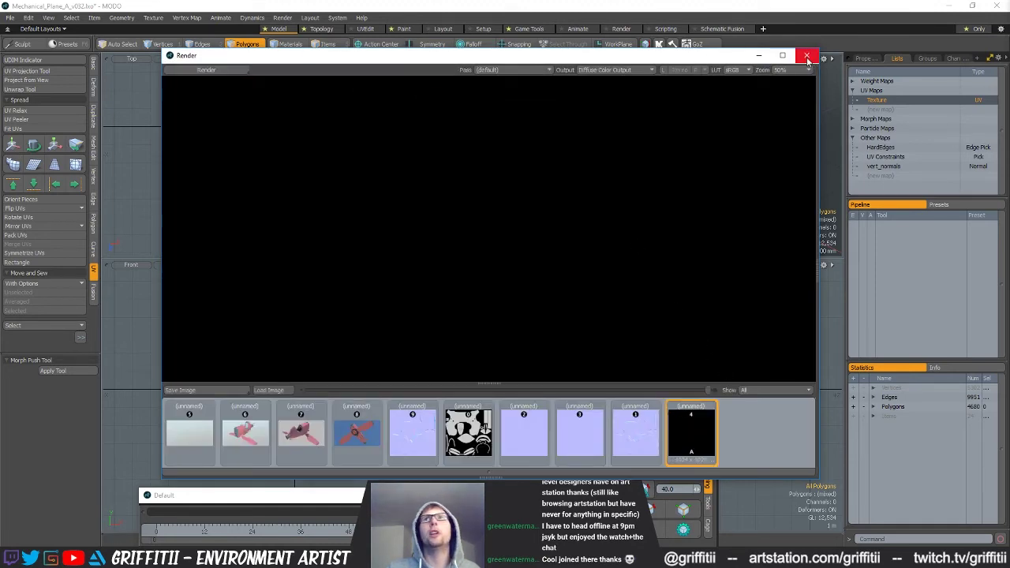
left_click(807, 57)
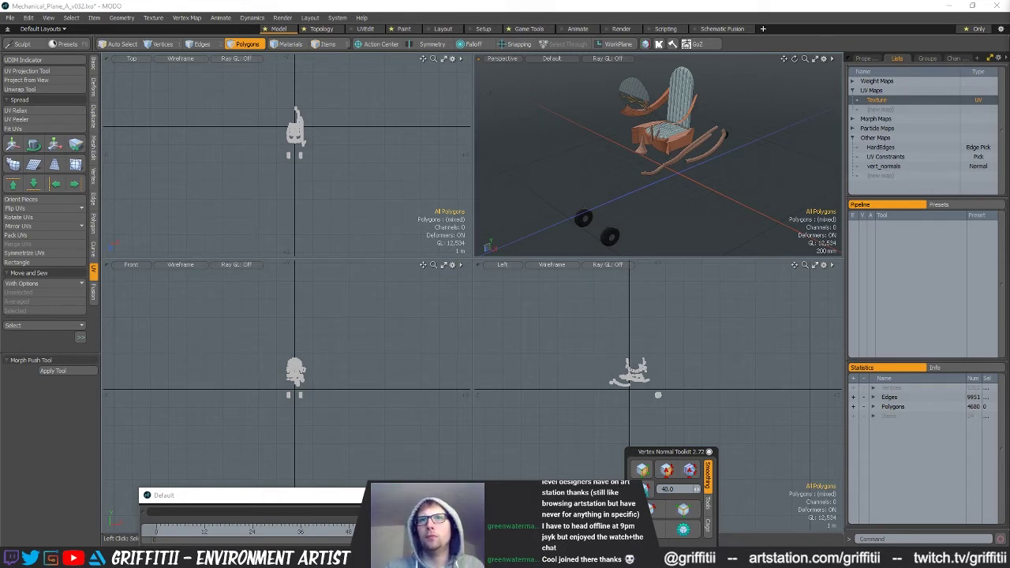
Unhide the whole plane, select the pale body and wing surfaces by material and hide their polygons.
key("u")
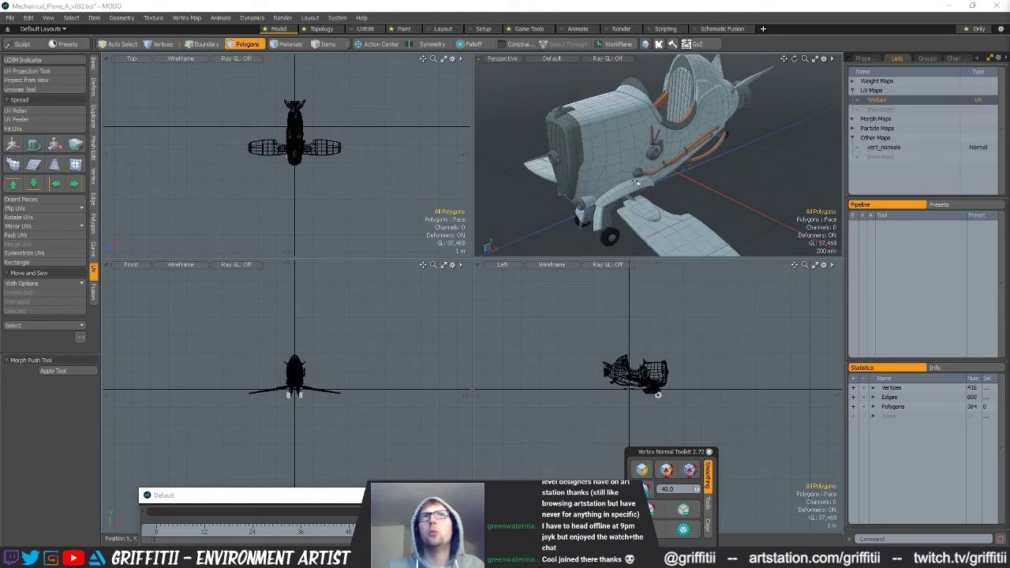
key("ctrl+z")
key("ctrl+z")
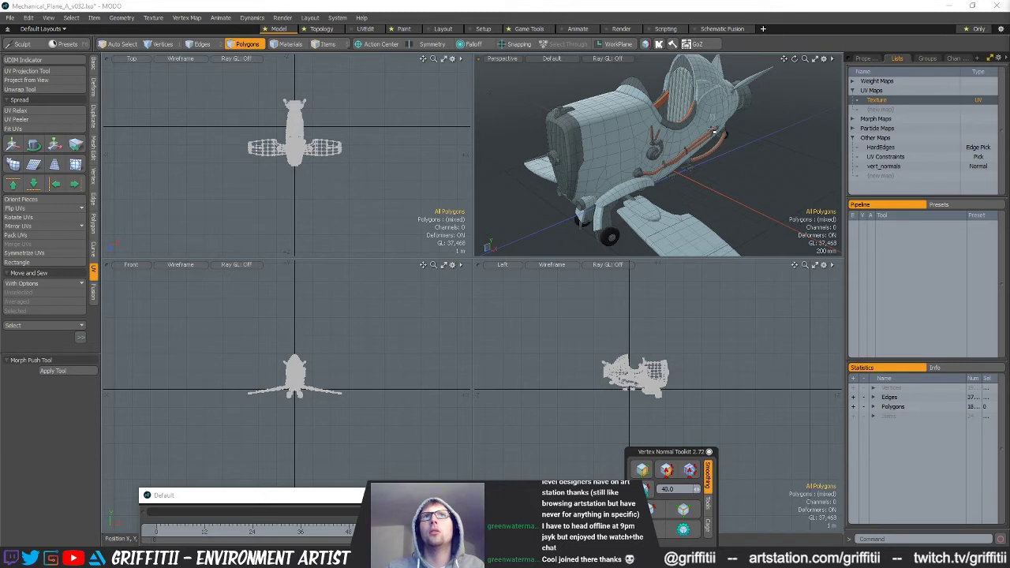
double_click(598, 150)
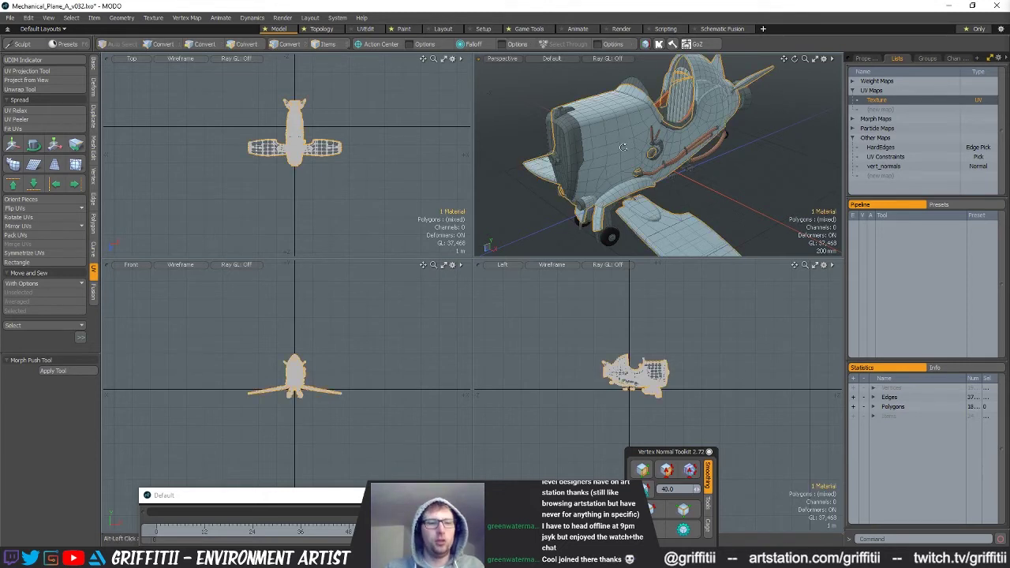
key("3")
key("h")
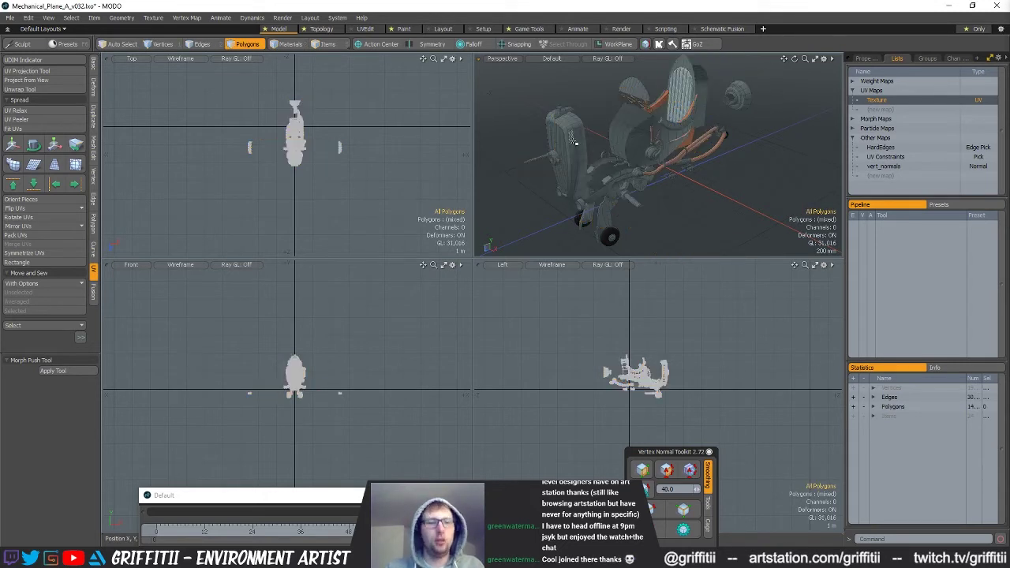
Select the grey mechanical parts by material, convert the selection to polygons and hide them, leaving the rocking chair and wheels.
key("4")
left_click(574, 142)
key("alt+3")
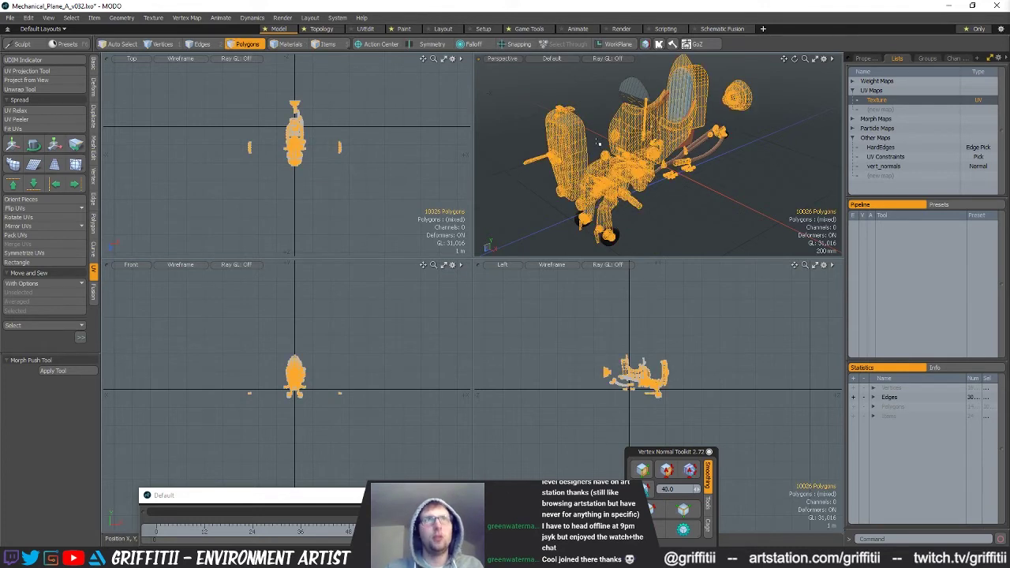
key("h")
left_click_drag(703, 172, 729, 183, "alt")
key("5")
key("3")
Bake the visible chair parts' material colours from object to render outputs.
left_click(283, 18)
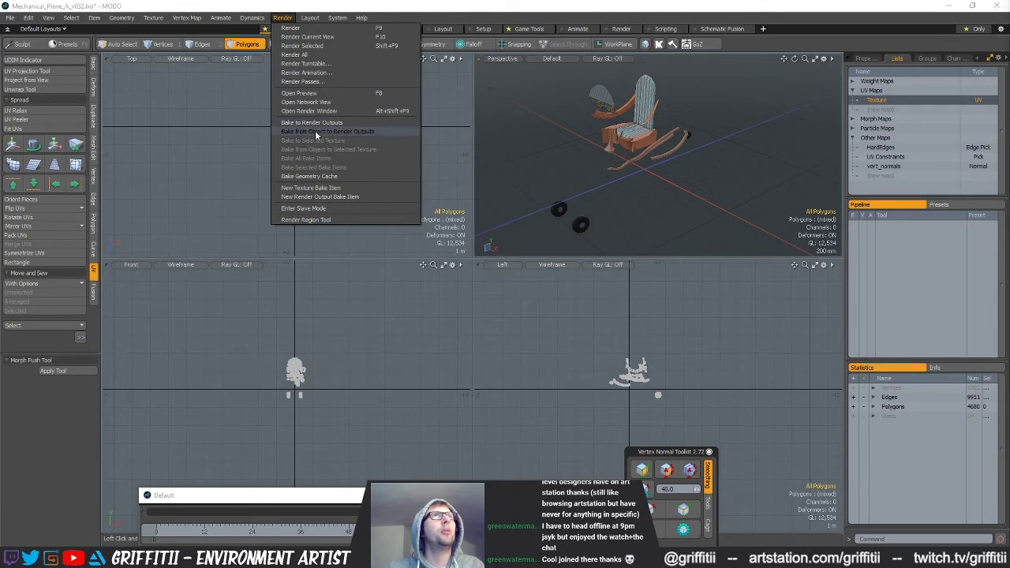
left_click(315, 132)
left_click(636, 210)
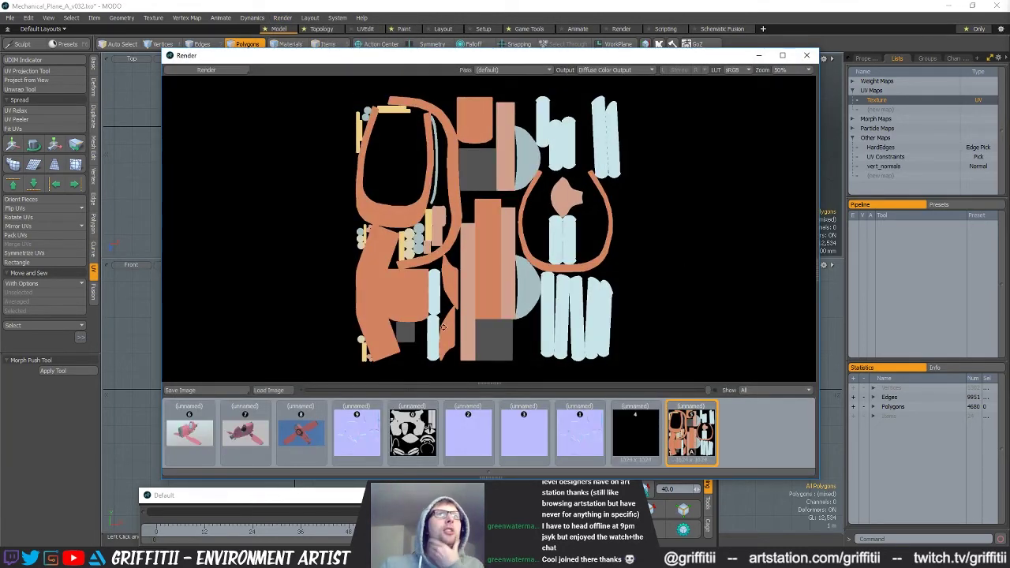
left_click(206, 390)
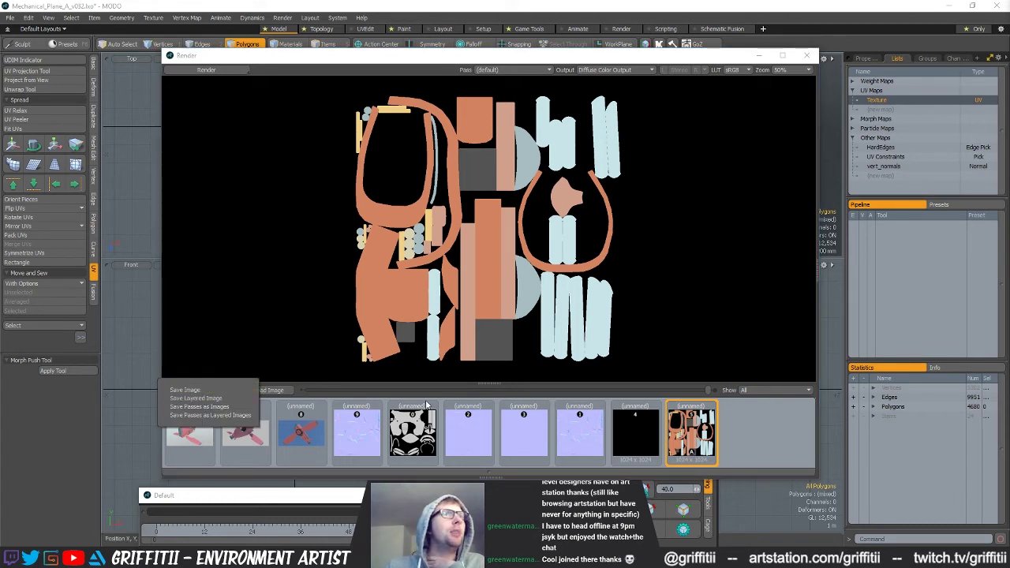
left_click(755, 432)
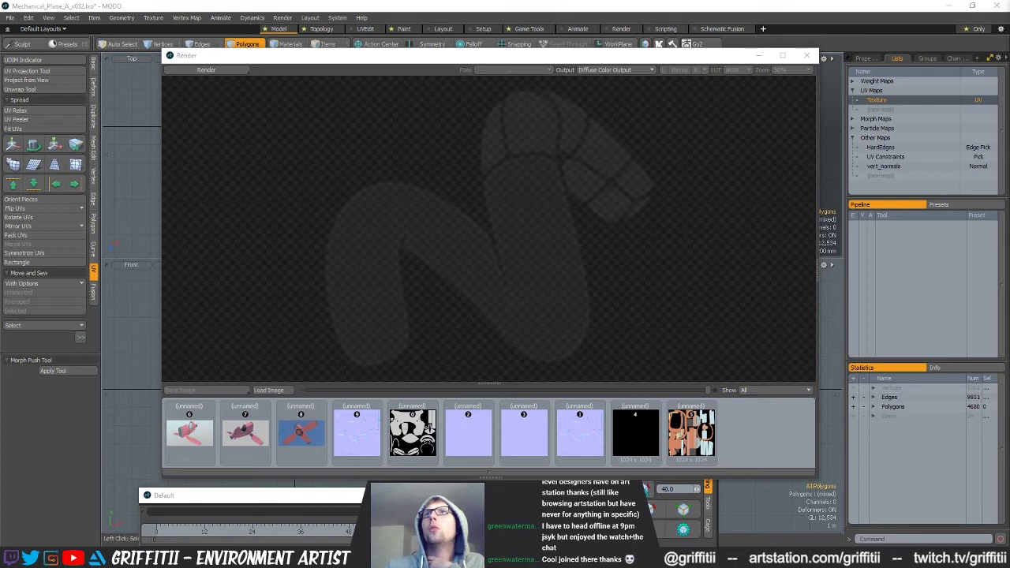
Open the Variation texture's colour gradient for editing and add keys at 48% and 97%.
left_click(866, 59)
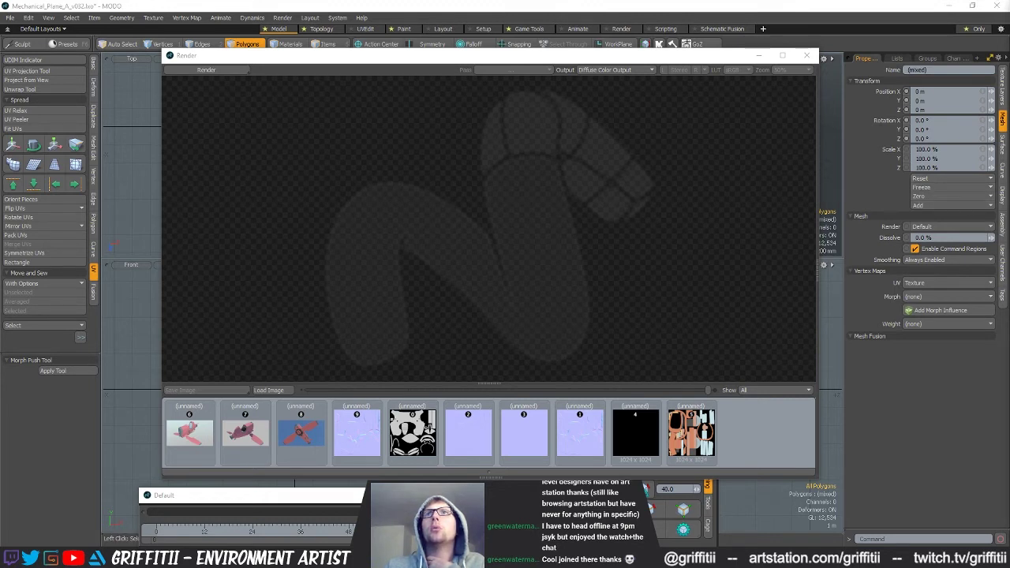
left_click(1003, 85)
left_click(925, 146)
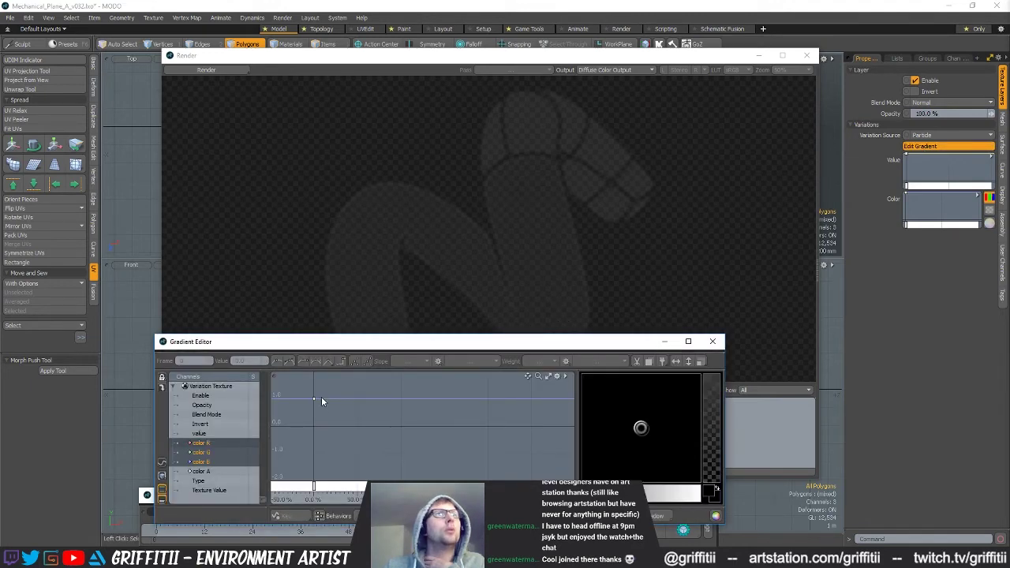
left_click(398, 398)
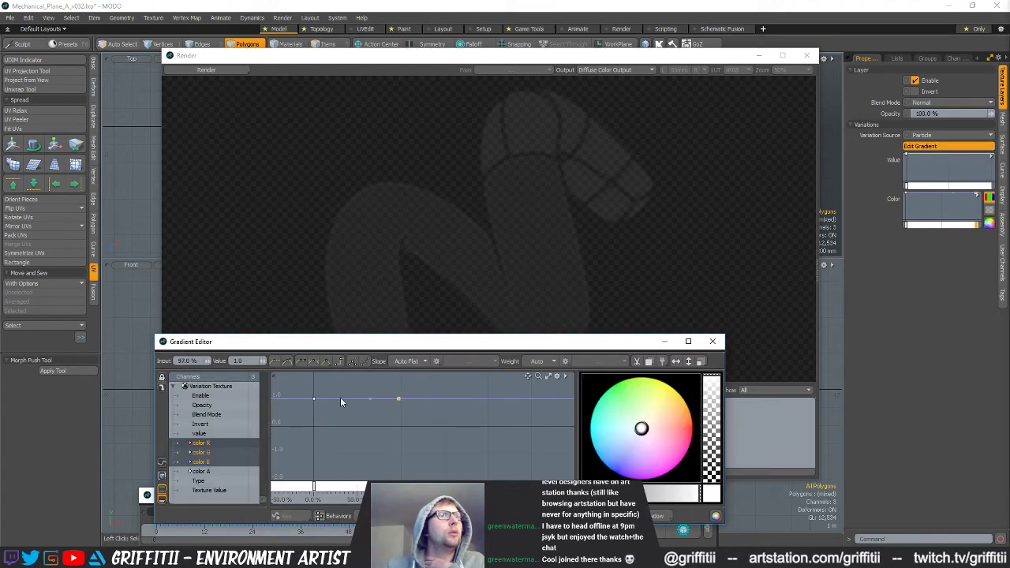
left_click(356, 400)
Colour the gradient's first key red, the 48% key green and the 97% key blue.
left_click_drag(289, 392, 325, 414)
left_click_drag(642, 429, 693, 426)
left_click_drag(366, 390, 357, 423)
left_click(607, 388)
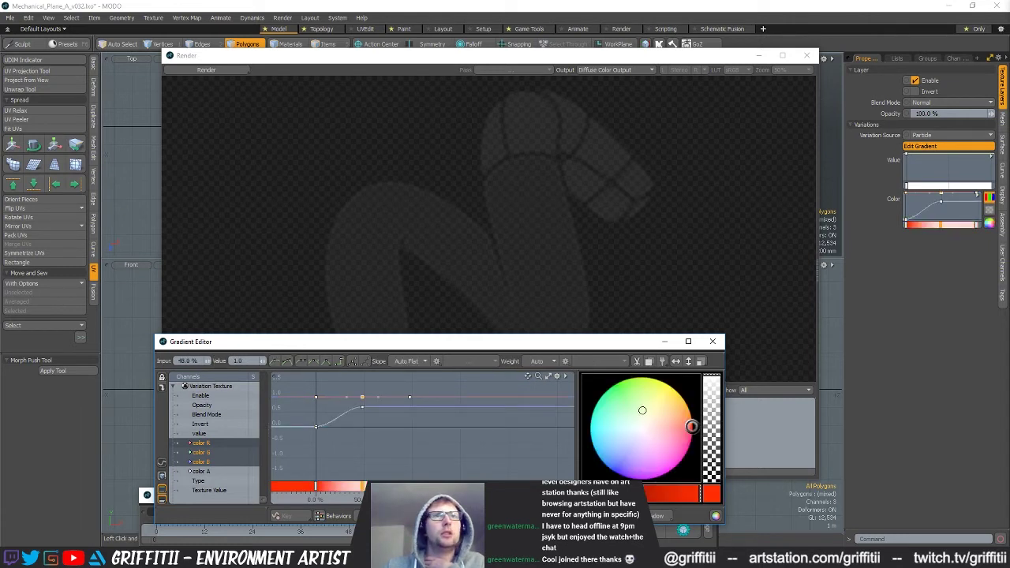
left_click_drag(395, 363, 396, 364)
left_click(610, 470)
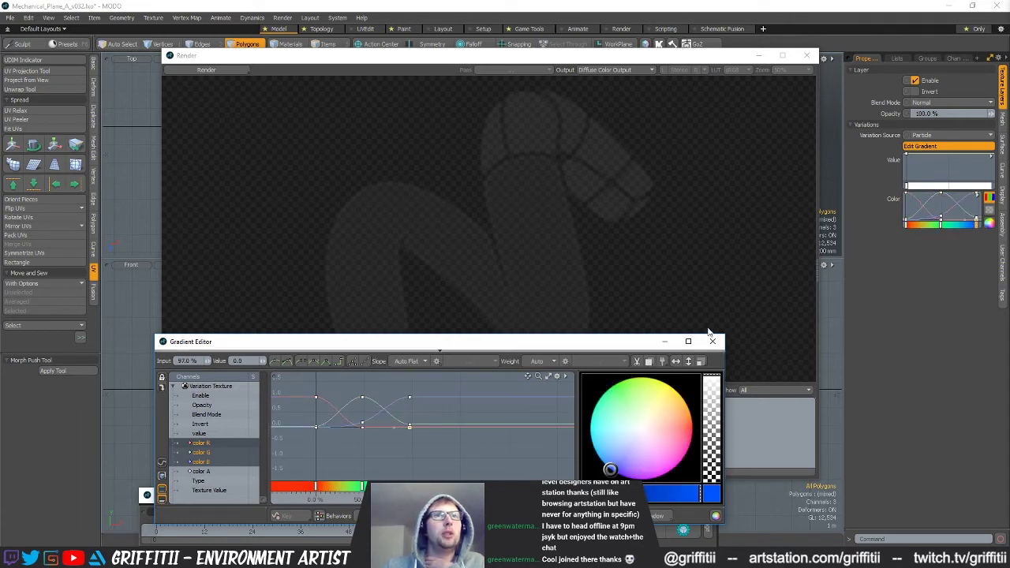
Set the Variation Source to Mesh Part and bake from object to render outputs again.
left_click(934, 136)
left_click(928, 152)
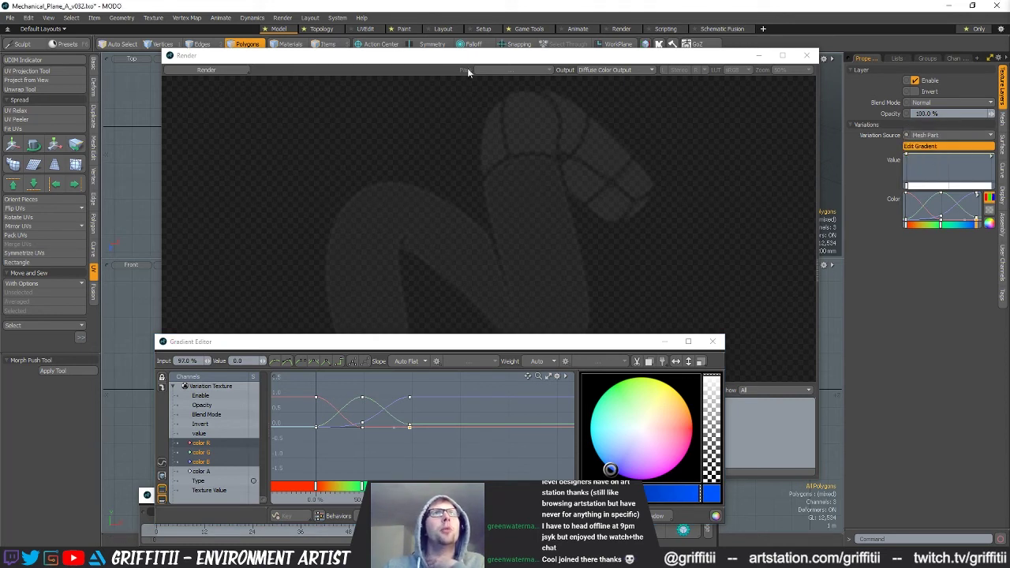
left_click(283, 18)
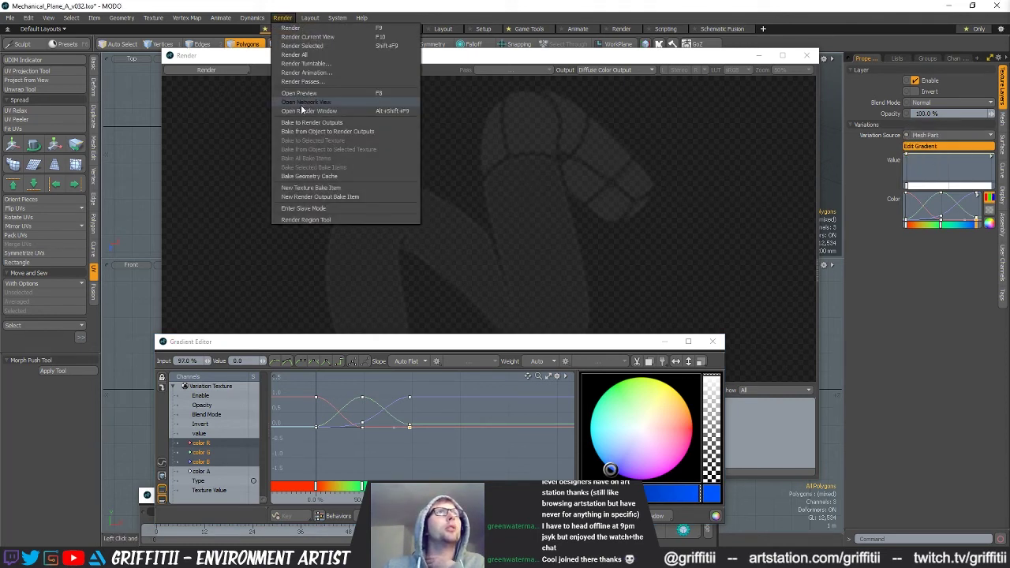
left_click(320, 132)
left_click(624, 221)
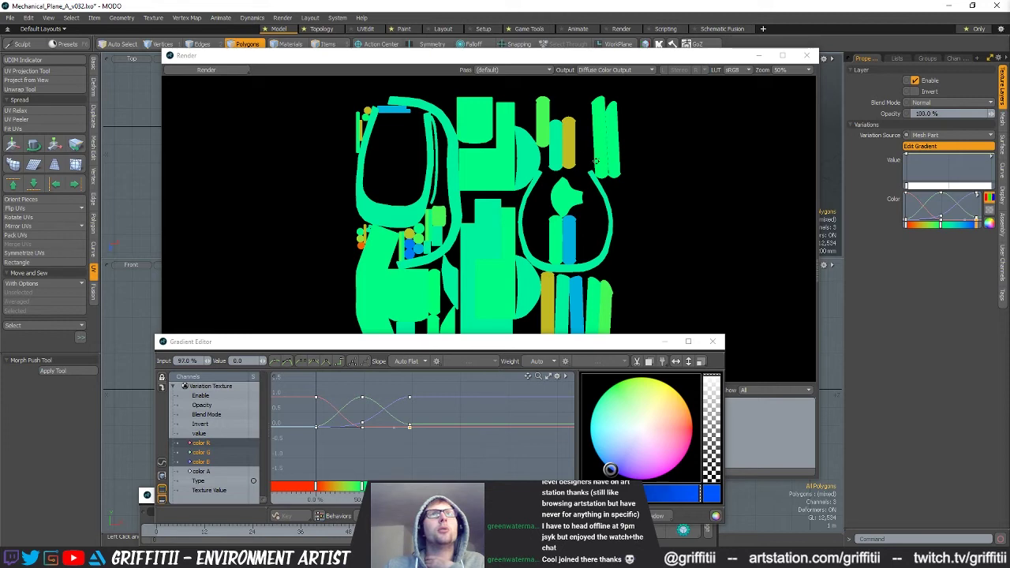
Close the Gradient Editor and disable the Variation texture layer.
left_click(713, 342)
left_click(915, 80)
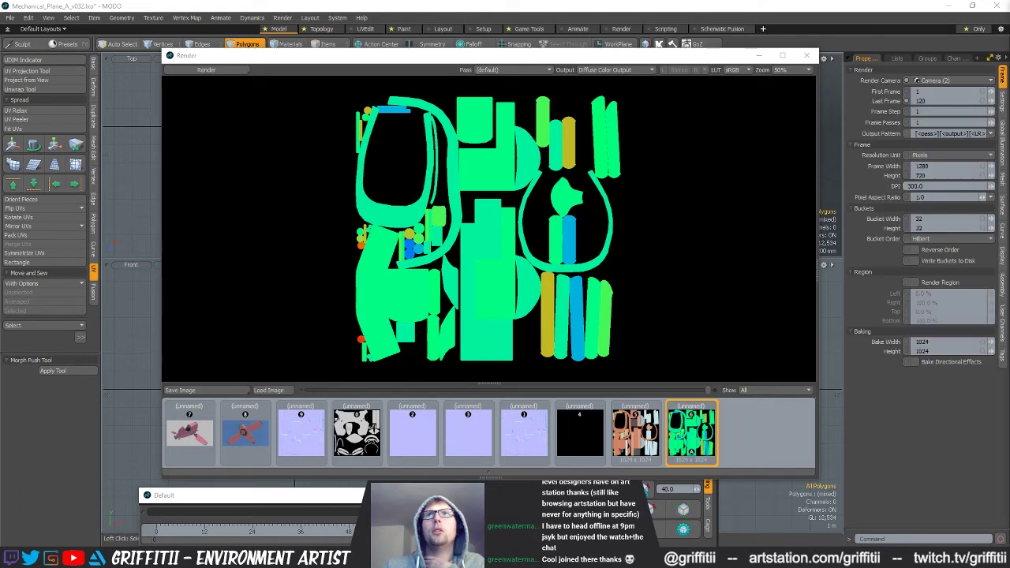
Start saving the earlier orange-and-blue material colour bake and browse to the Mechanical_Plane project's Substances\Painter_Maps folder.
left_click(636, 434)
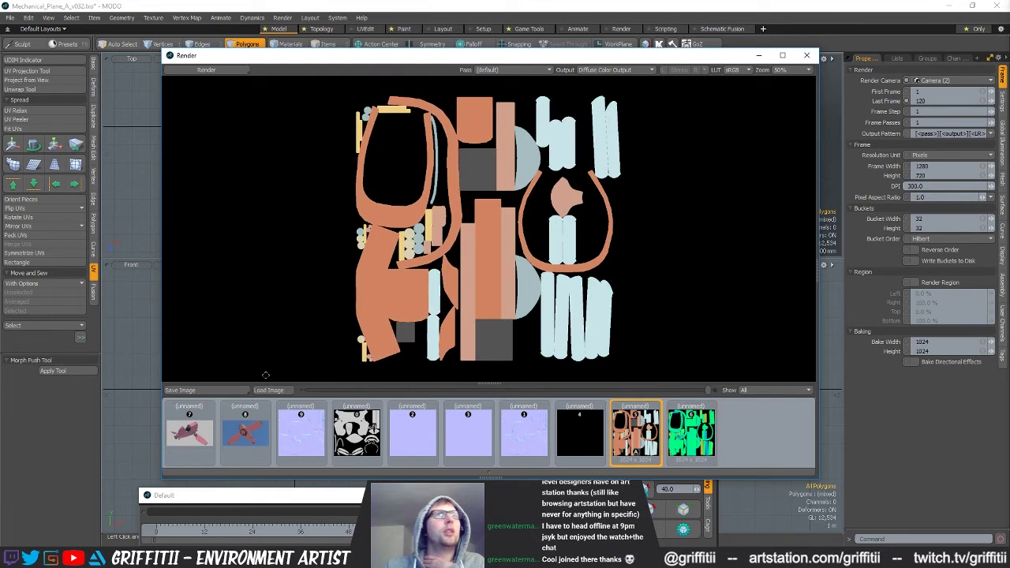
left_click(222, 391)
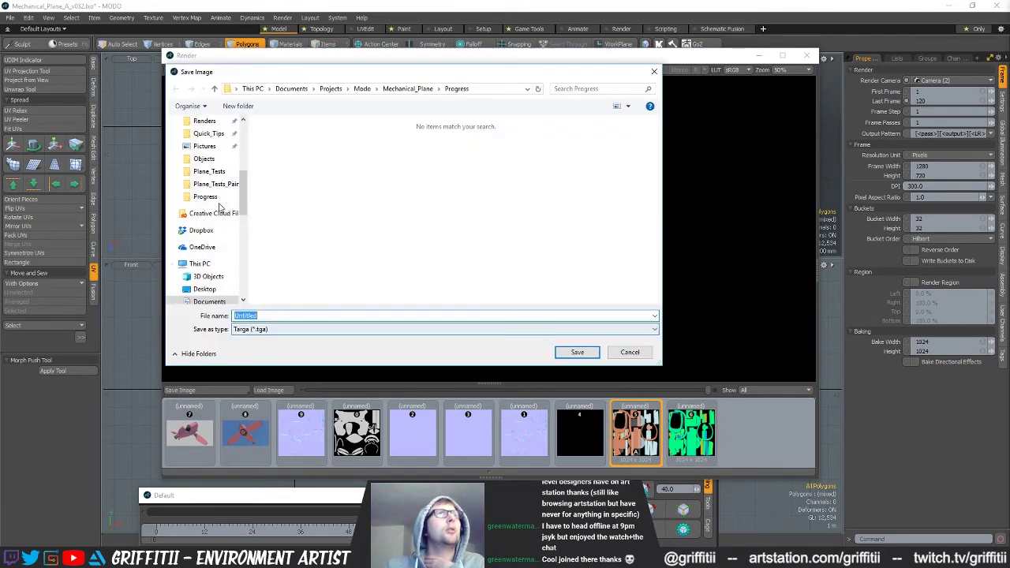
left_click(410, 89)
double_click(292, 193)
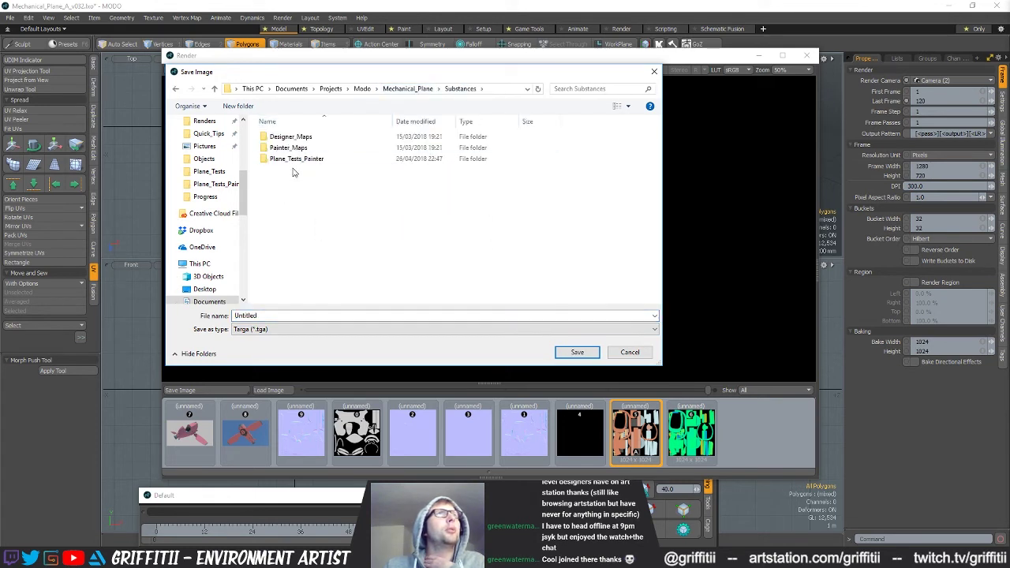
double_click(300, 150)
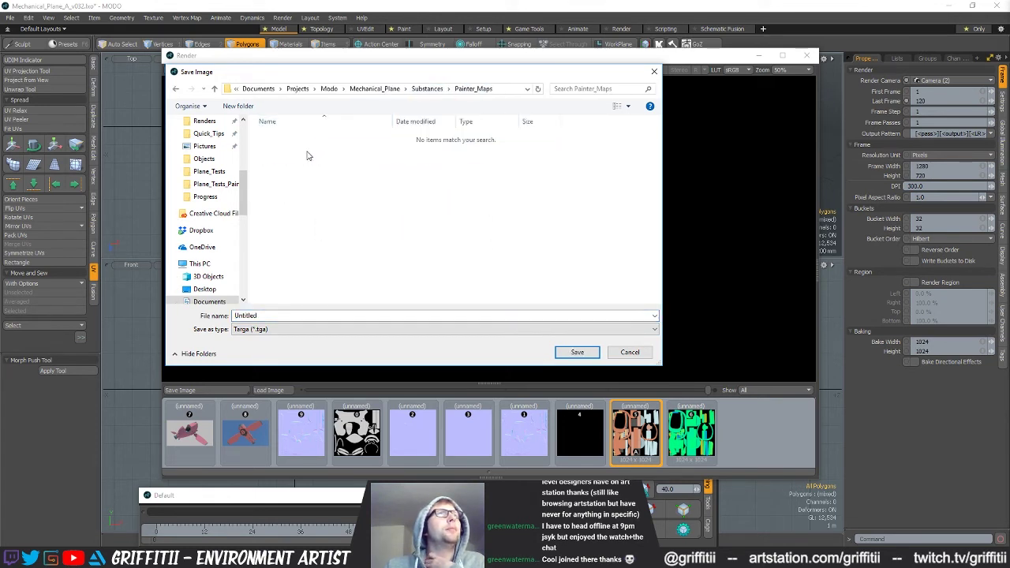
Name the baked image Plane_Parts_01_ID and save it in Targa format.
double_click(326, 314)
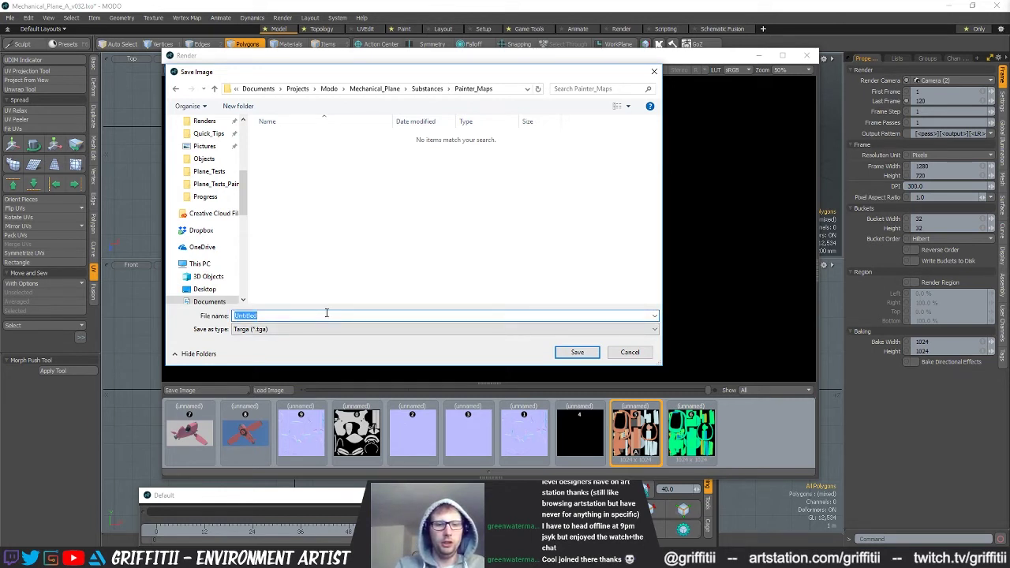
type("Plane_")
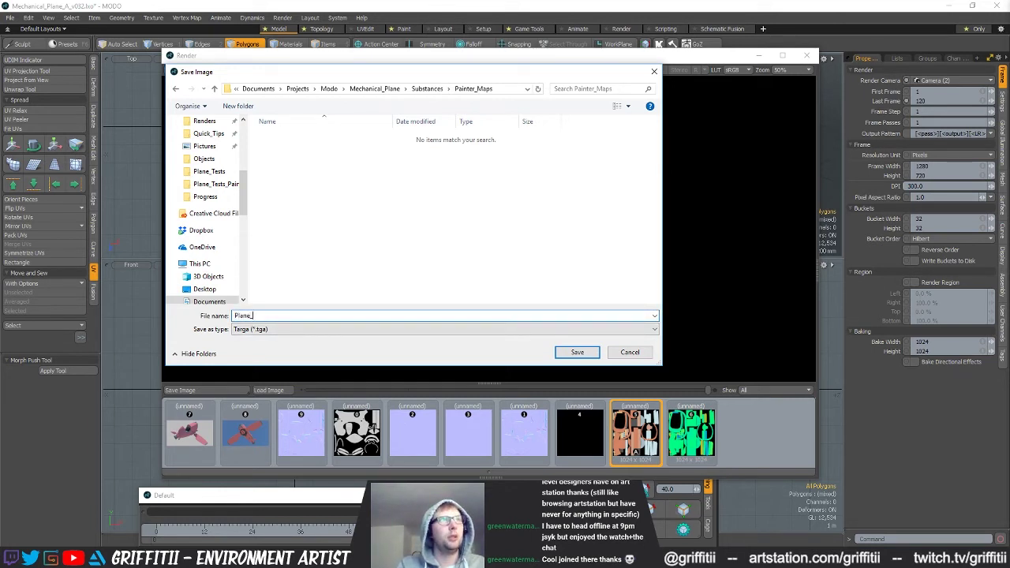
type("ID_")
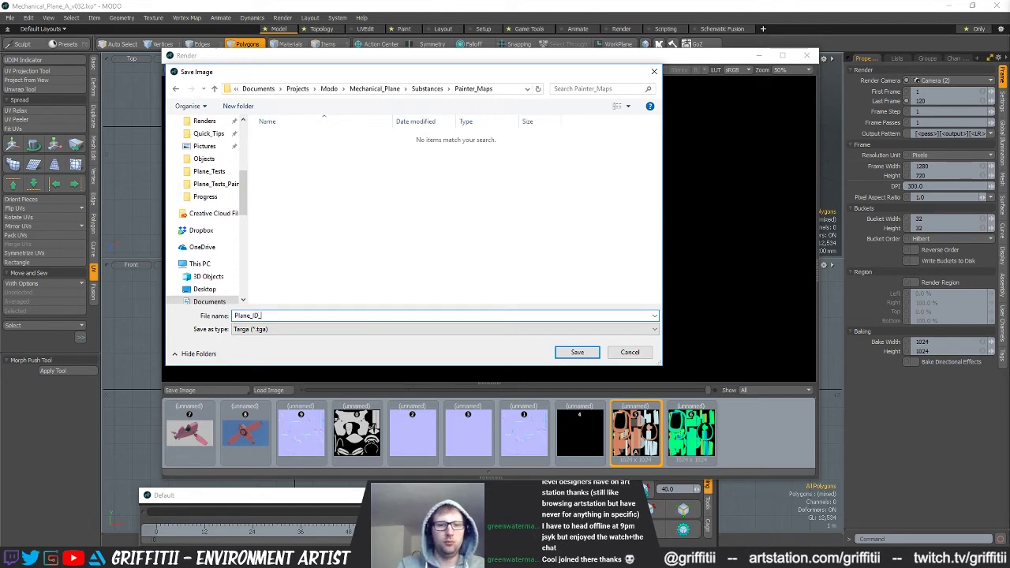
key("BackSpace")
key("BackSpace")
key("BackSpace")
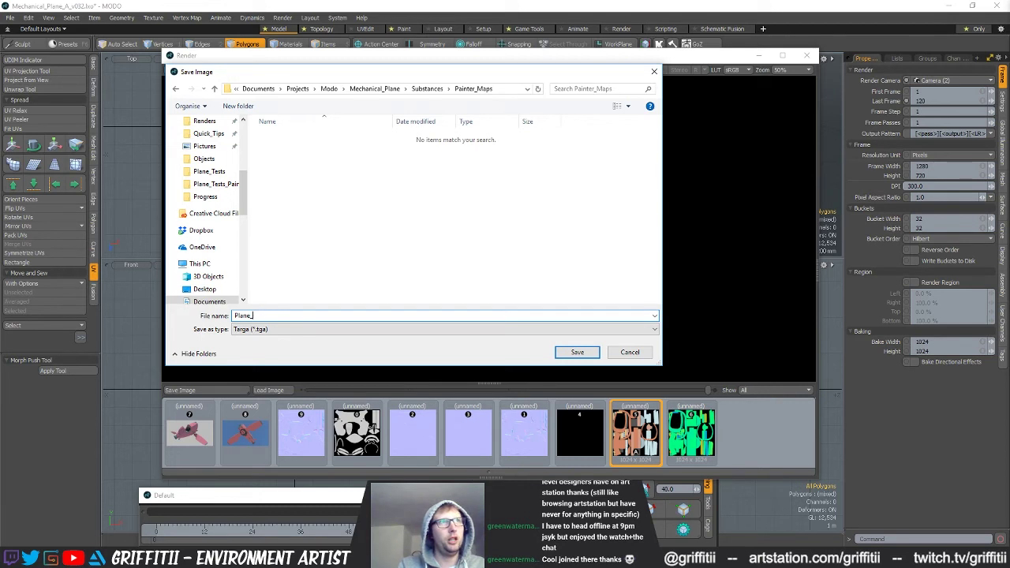
type("Parts")
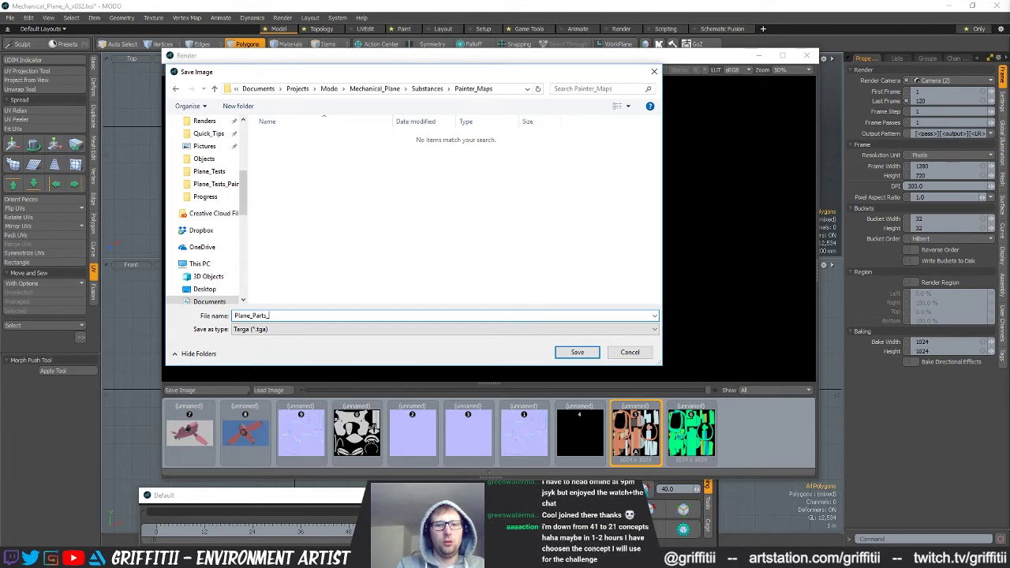
type("_01_ID")
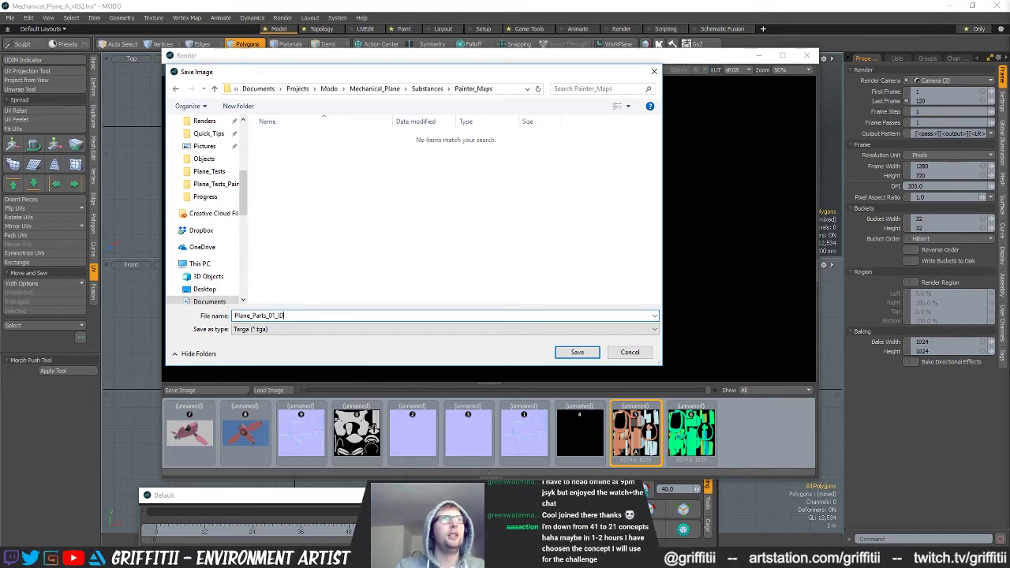
left_click(551, 353)
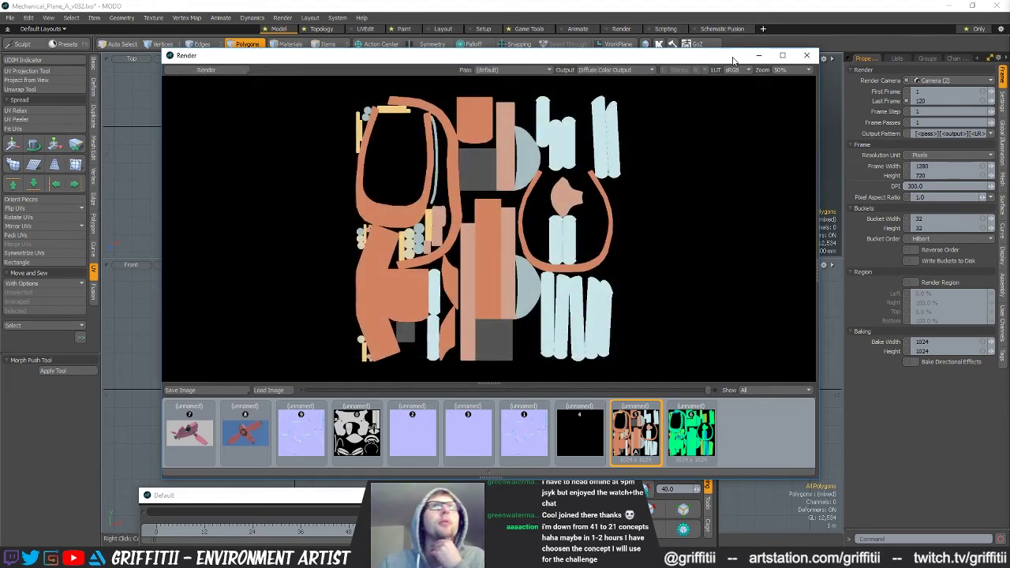
Close the render window, unhide the whole plane and save the scene.
left_click(807, 55)
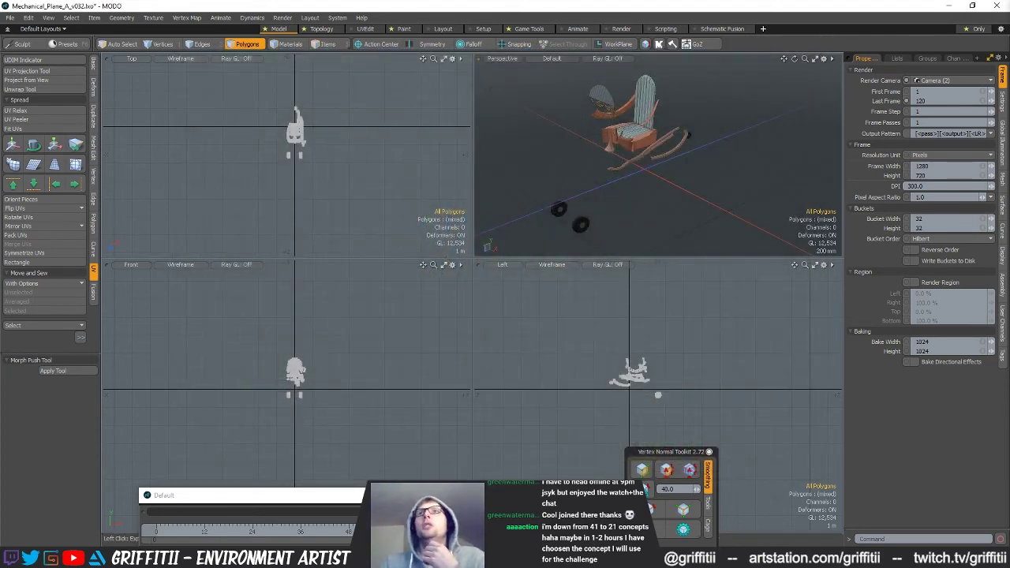
left_click_drag(688, 166, 678, 133, "alt")
key("u")
scroll(691, 194, "down", 3)
key("ctrl+s")
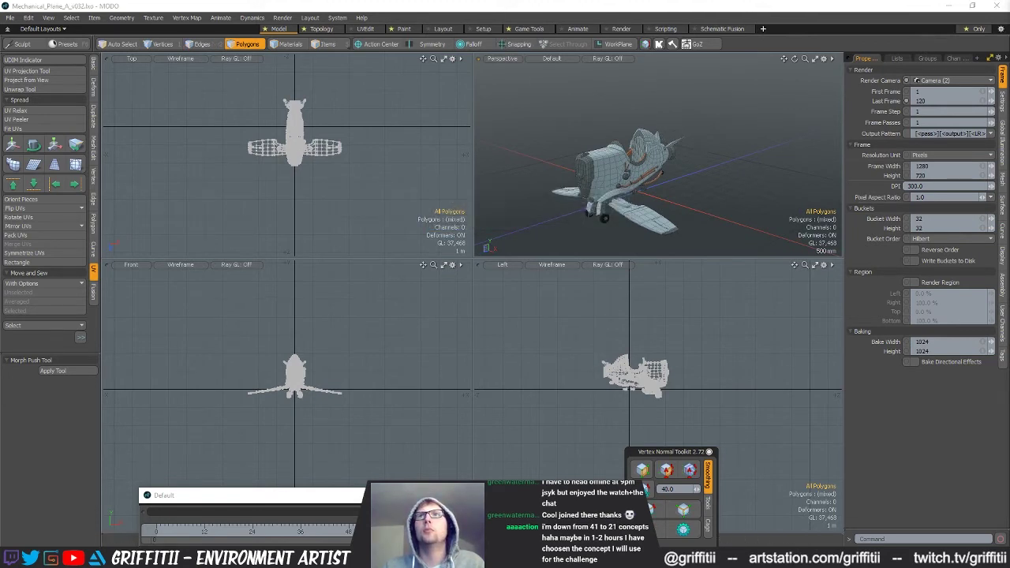
Export the selected low-poly plane in Autodesk FBX 2015 format, overwriting Plane_LOW_MeshNames in the project's Objects folder.
left_click(581, 199)
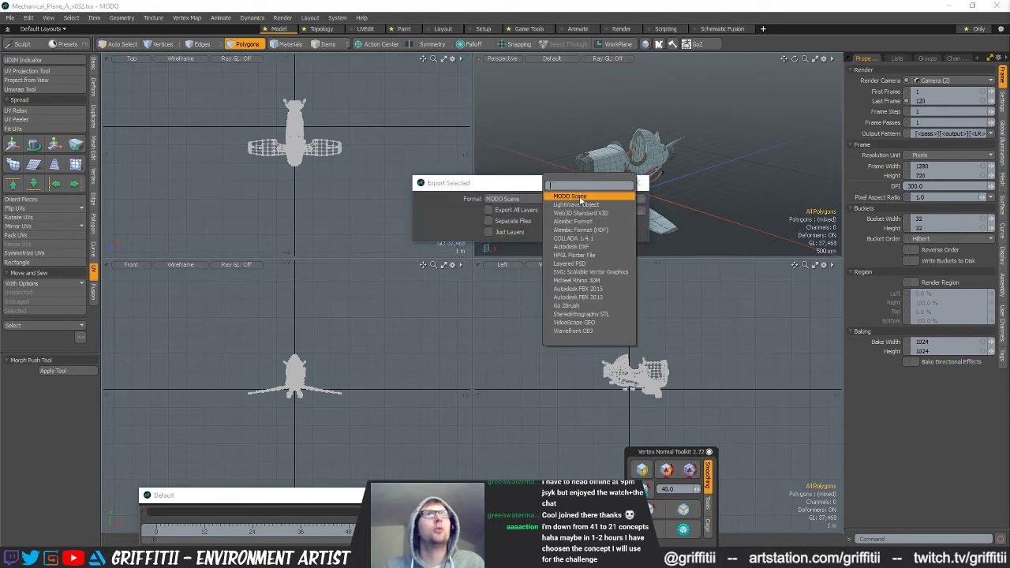
left_click(586, 289)
left_click(631, 206)
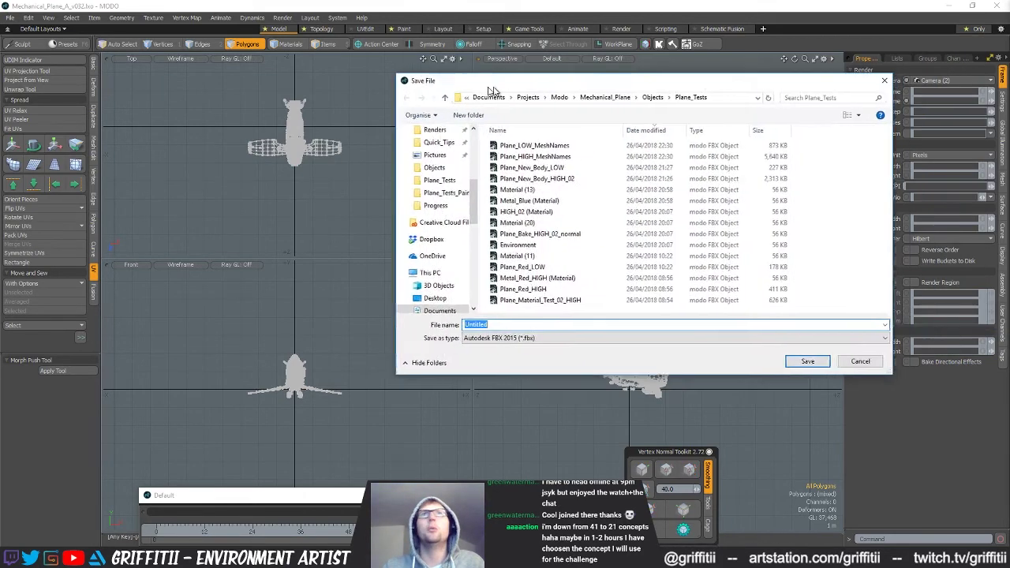
left_click_drag(490, 88, 409, 101)
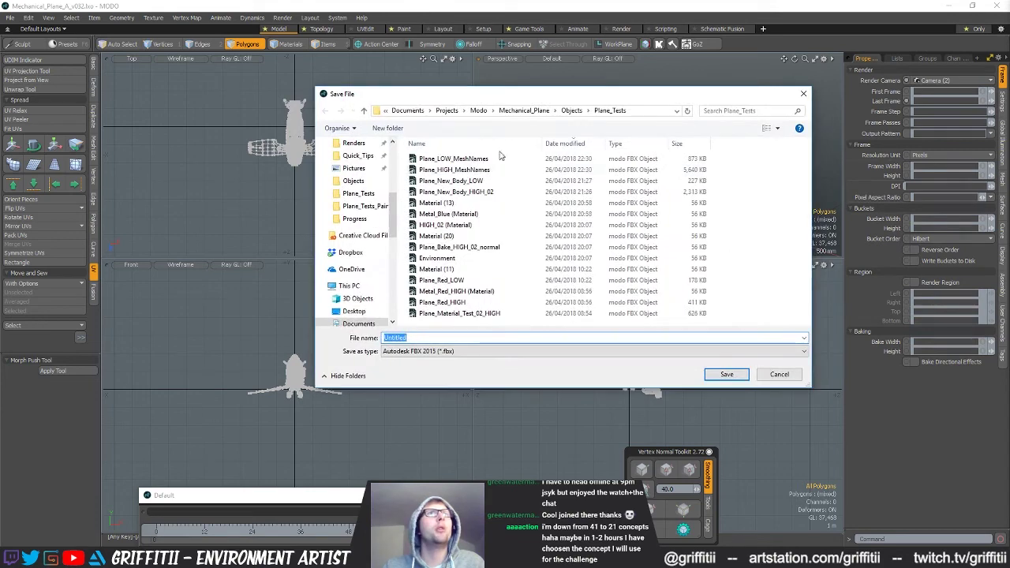
left_click(573, 112)
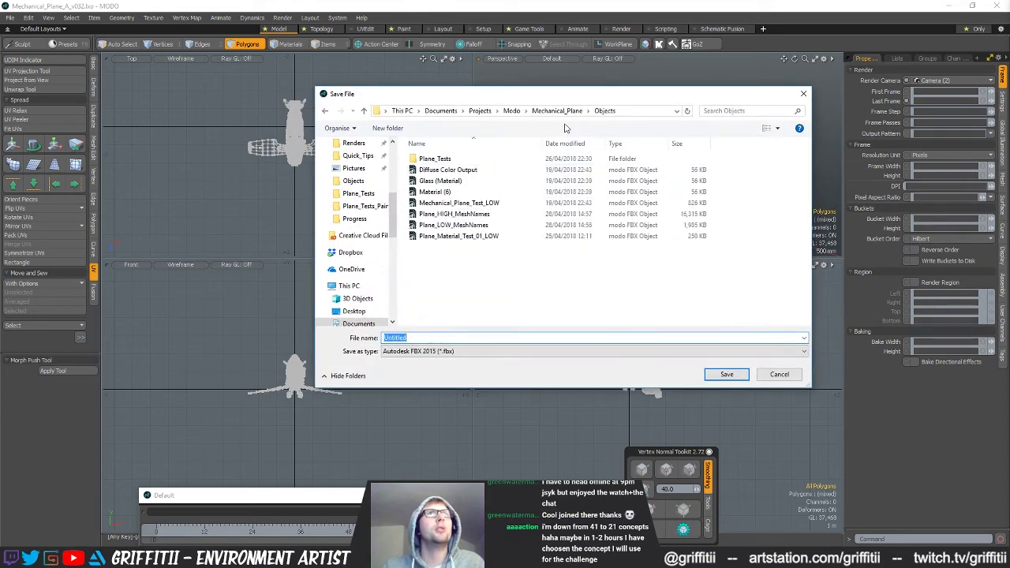
left_click(490, 226)
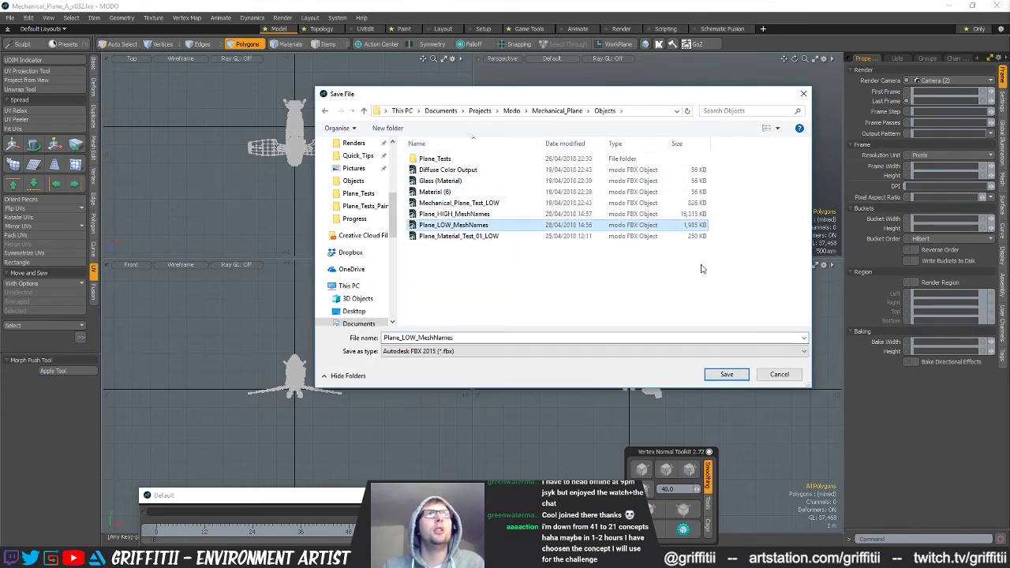
left_click(726, 374)
left_click(535, 283)
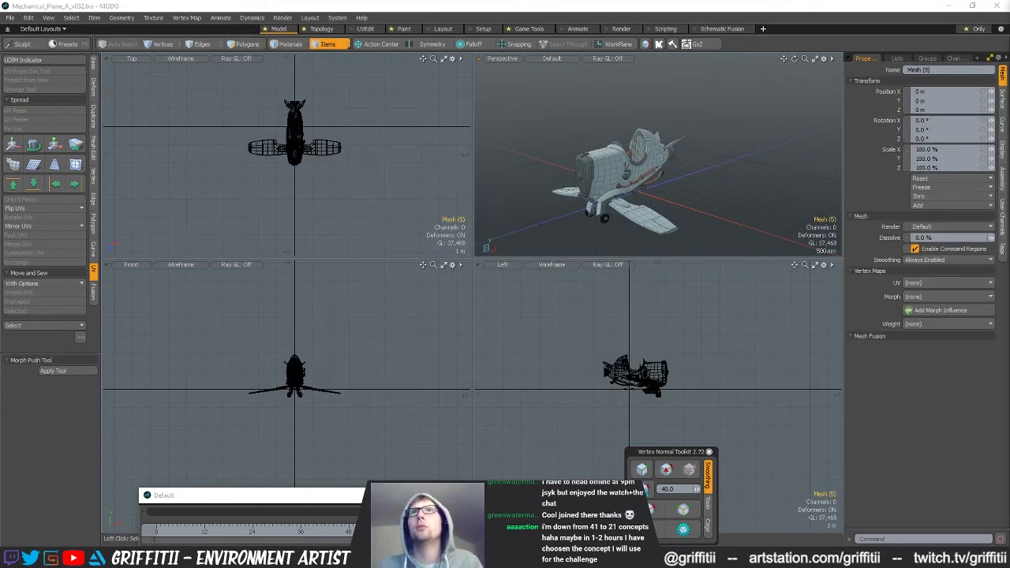
Hide the low-poly plane and show the high-poly plane meshes in the viewports.
key("h")
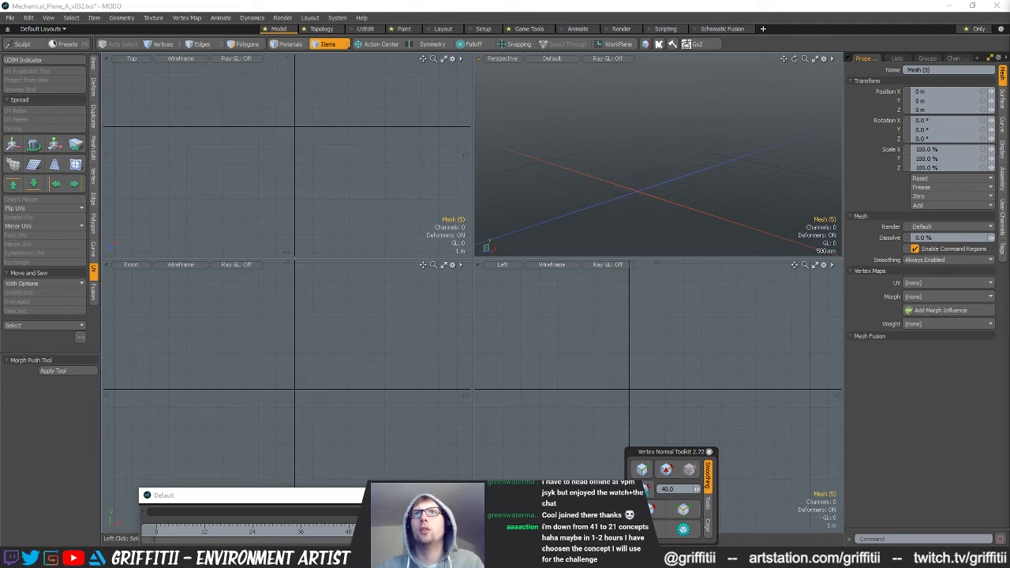
key("u")
left_click_drag(583, 174, 668, 143, "alt")
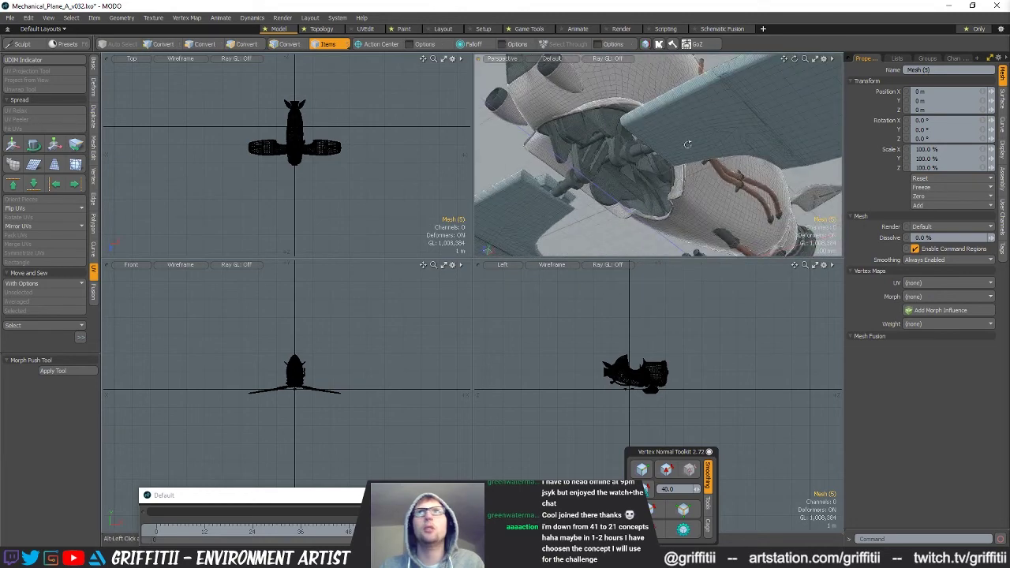
key("ctrl+z")
left_click_drag(609, 180, 657, 212, "alt")
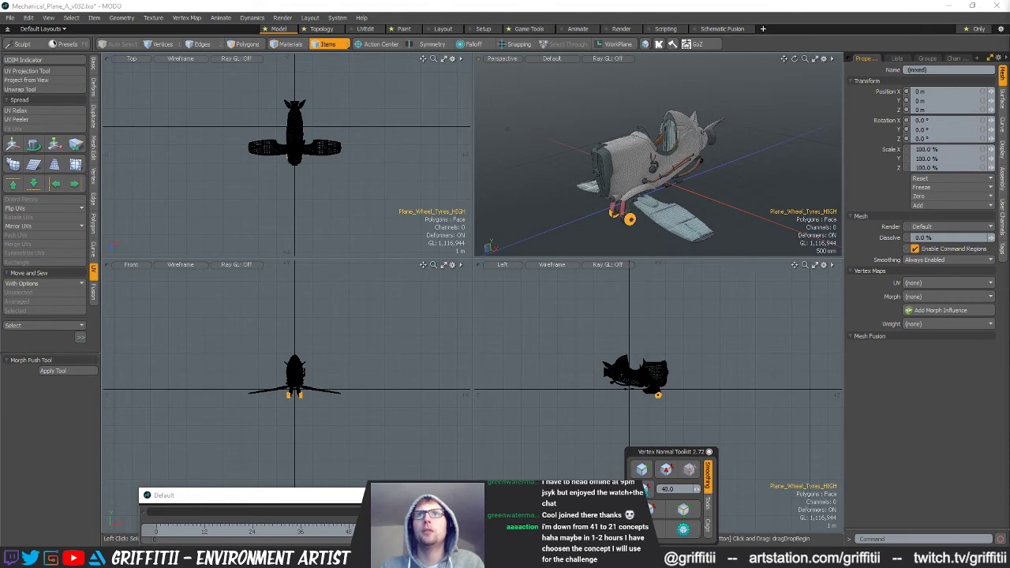
Select all high-poly plane meshes and export them as Autodesk FBX 2015, overwriting Plane_HIGH_MeshNames in the Objects folder.
key("ctrl+a")
scroll(724, 178, "up", 3)
key("3")
left_click_drag(724, 179, 747, 190, "alt")
left_click_drag(580, 182, 553, 153, "alt+shift")
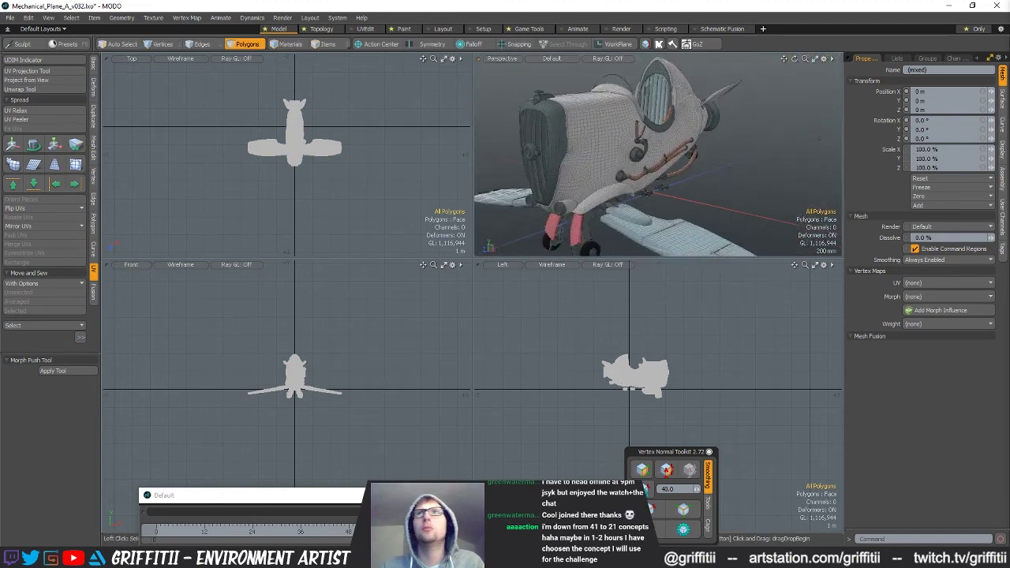
left_click(646, 488)
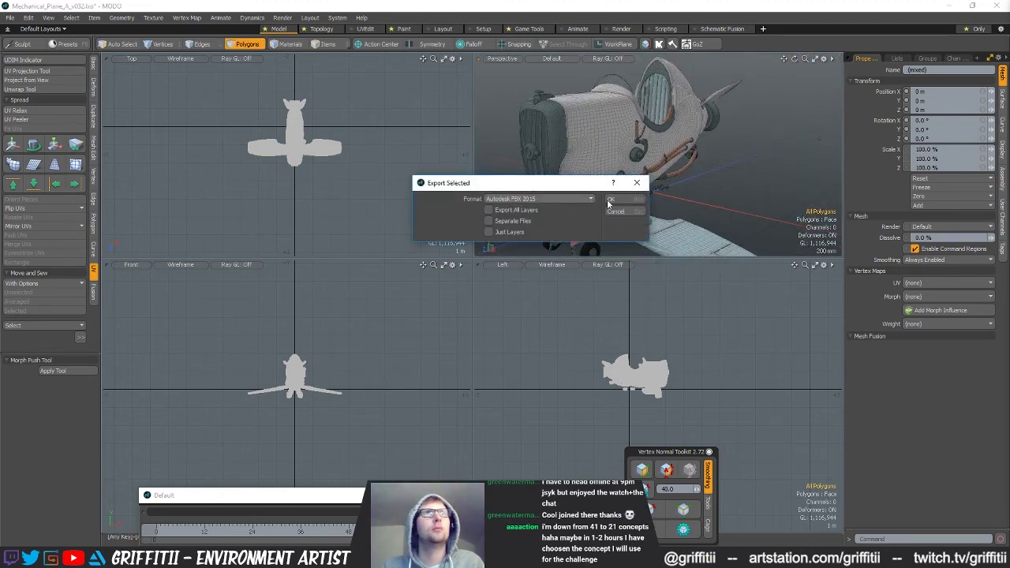
left_click(630, 203)
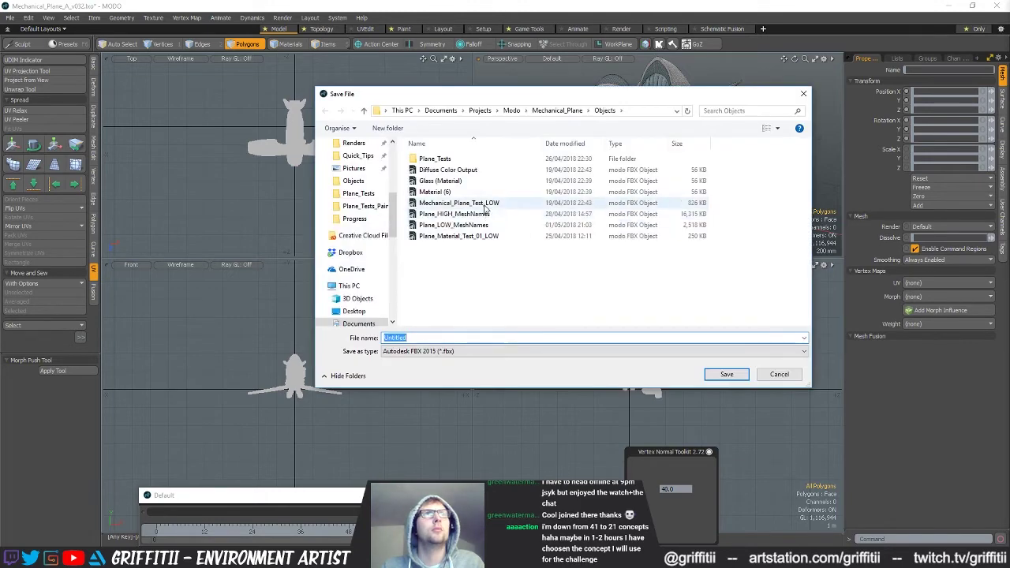
left_click(457, 214)
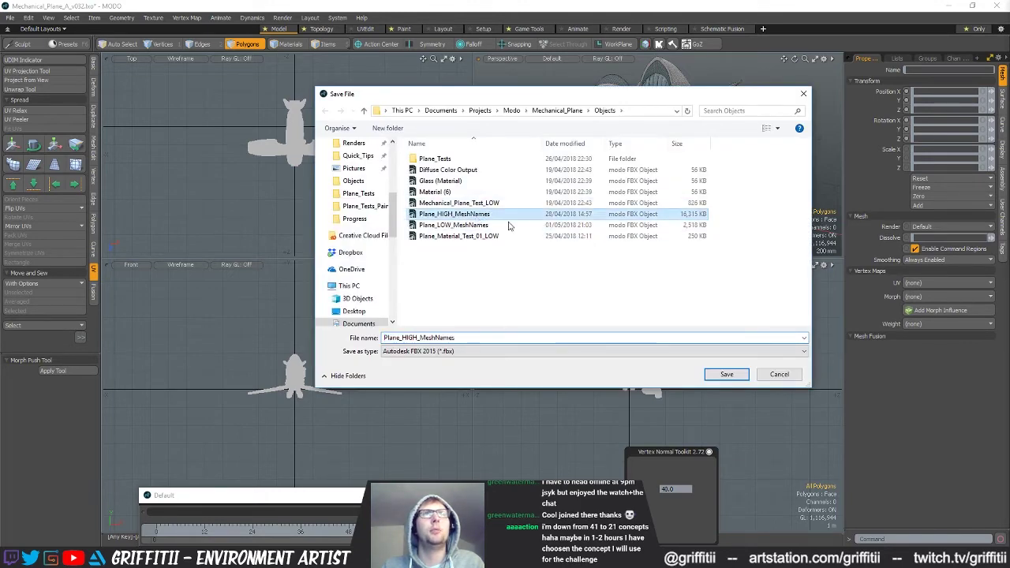
left_click(726, 374)
left_click(534, 283)
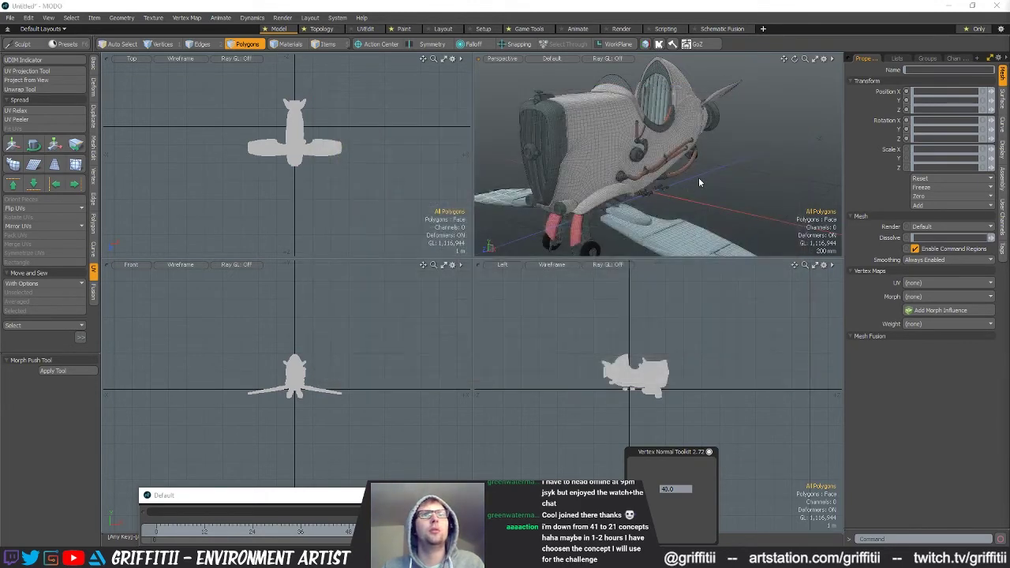
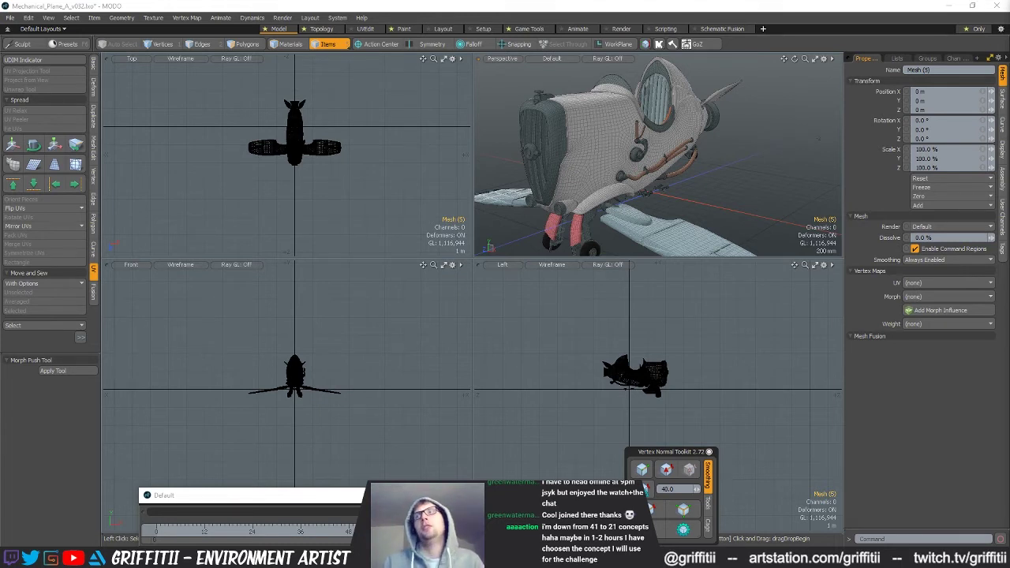
Hide the high-poly plane meshes and clear the item selection.
left_click_drag(722, 180, 735, 179, "alt")
scroll(736, 179, "down", 2)
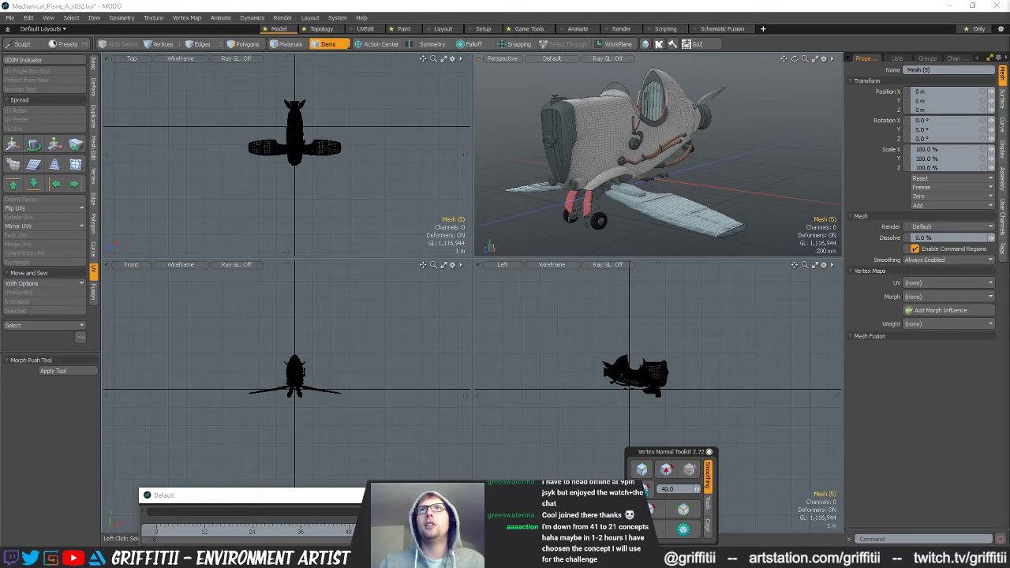
key("h")
left_click(694, 351)
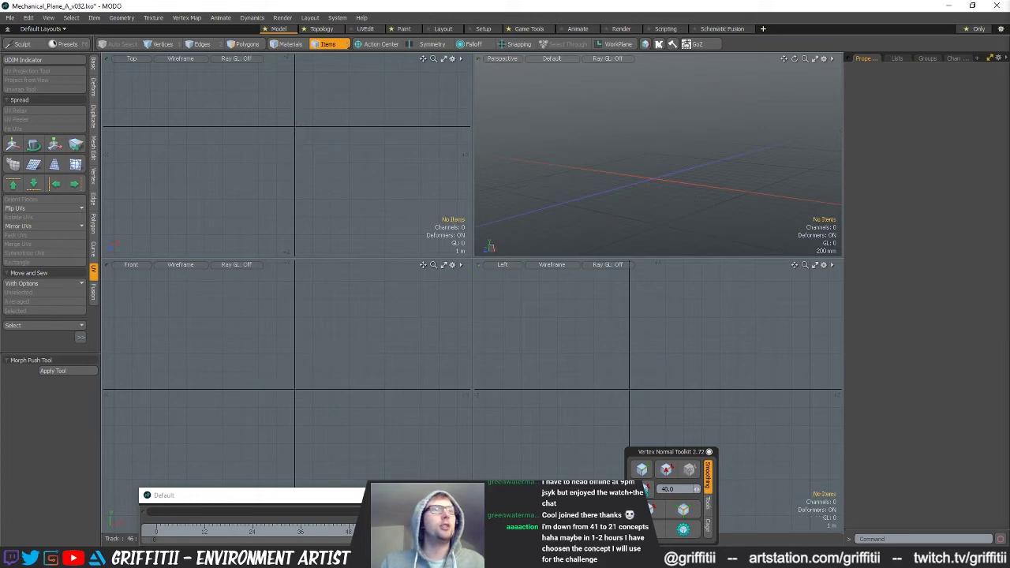
Switch to File Explorer, open the Mechanical_Plane project's Objects folder and check the exported low- and high-poly FBX files.
left_click(276, 558)
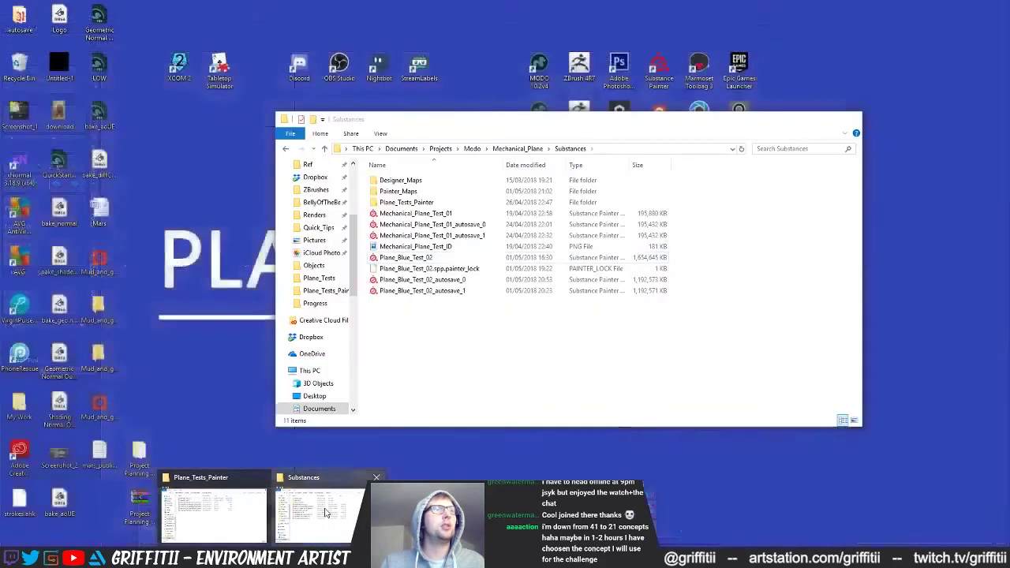
left_click(331, 513)
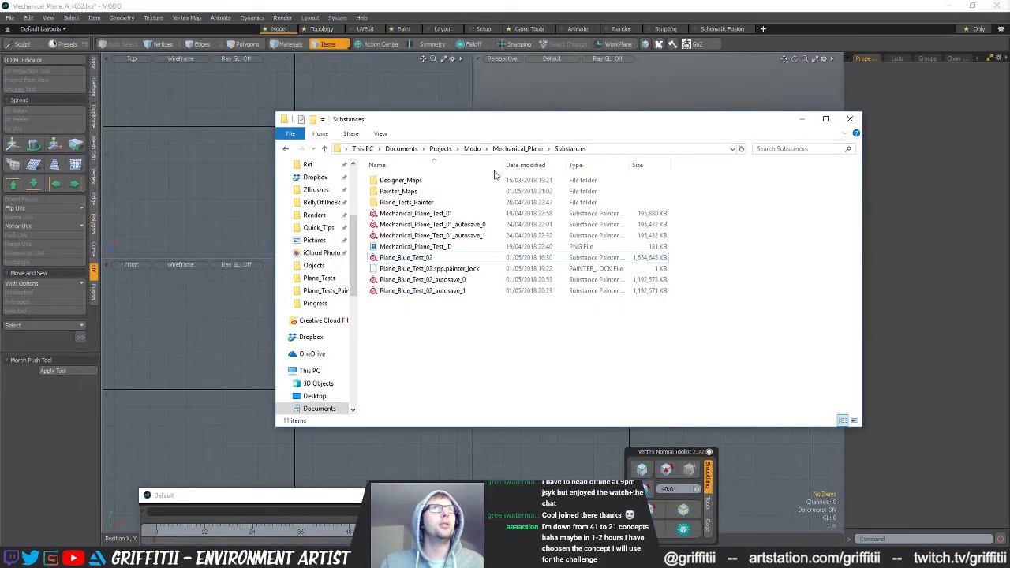
left_click(476, 152)
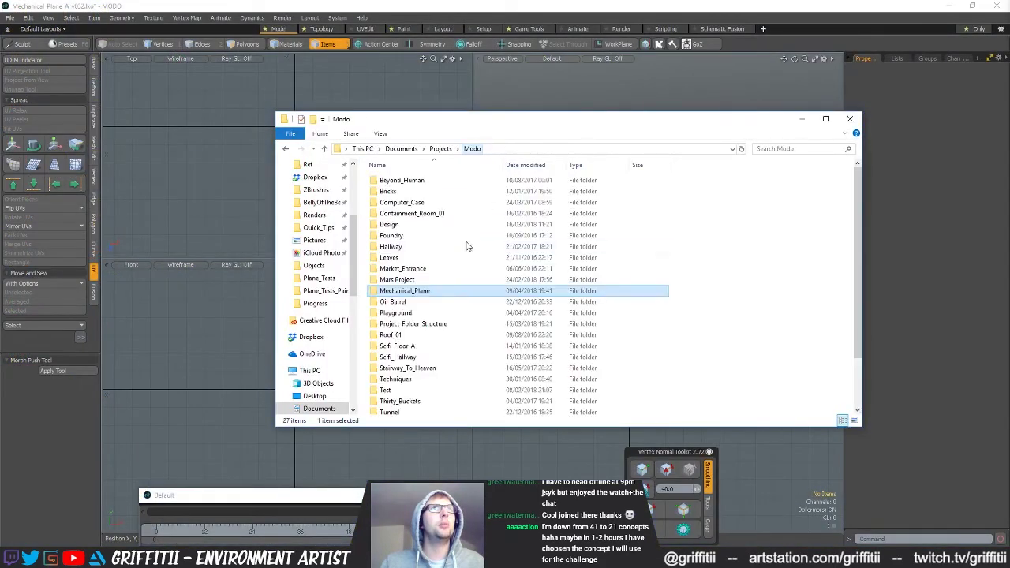
double_click(404, 288)
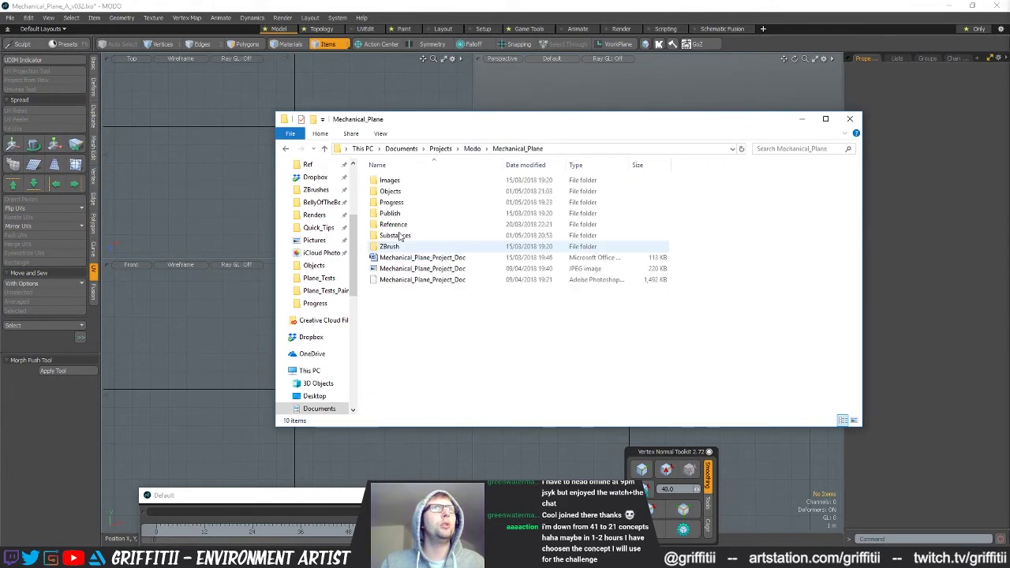
double_click(393, 191)
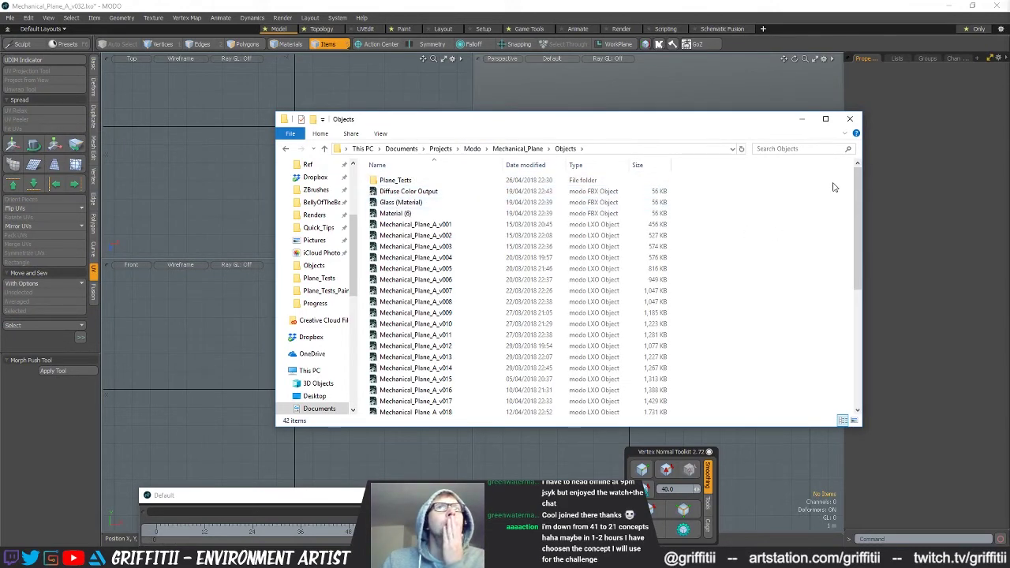
left_click_drag(859, 205, 854, 345)
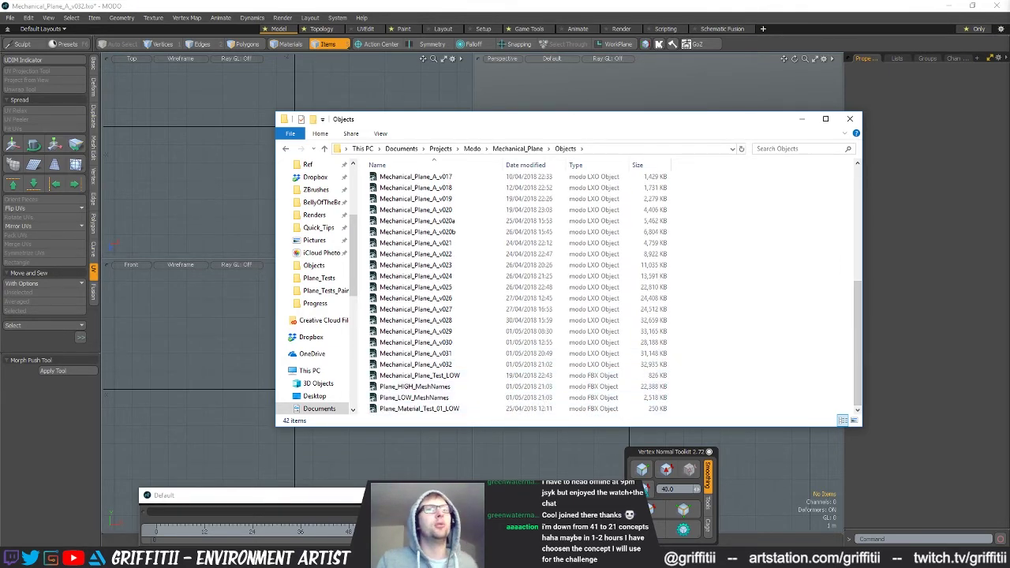
Switch to Substance Painter and choose Plane_LOW_MeshNames from the Objects folder as the mesh in the project configuration.
key("alt+Tab")
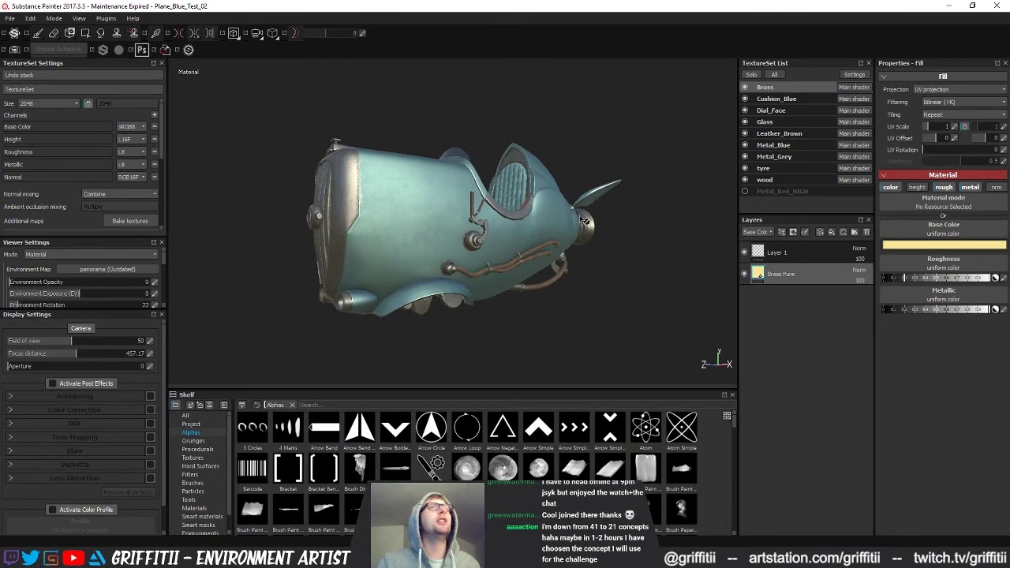
left_click_drag(598, 308, 435, 223, "alt")
left_click(30, 18)
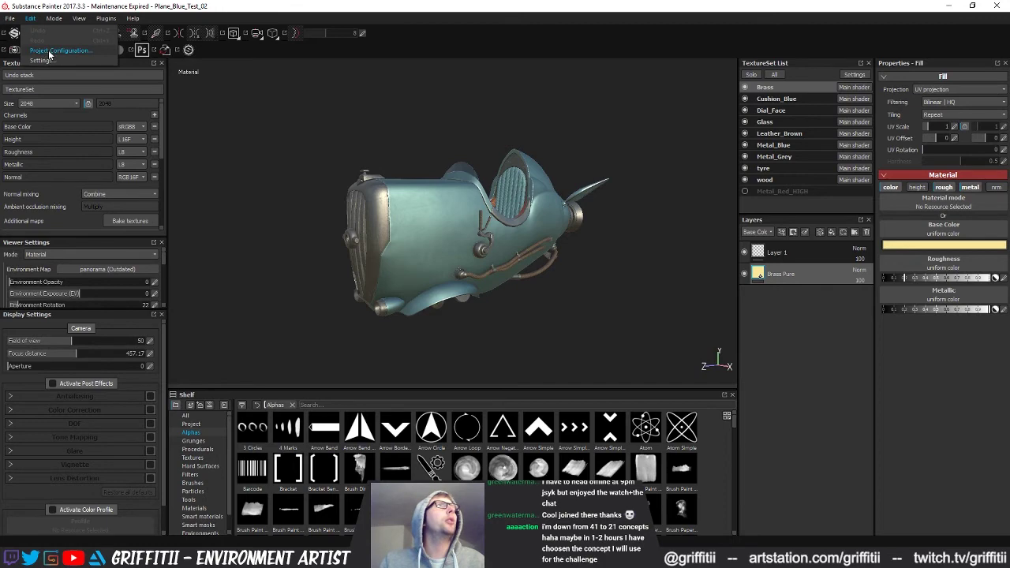
left_click(49, 54)
left_click(604, 244)
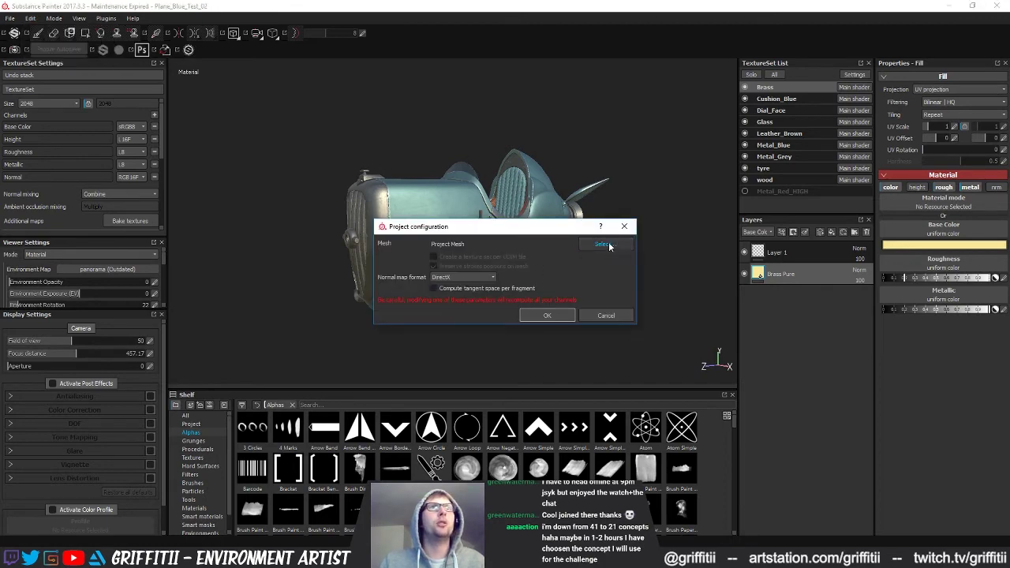
left_click(675, 318)
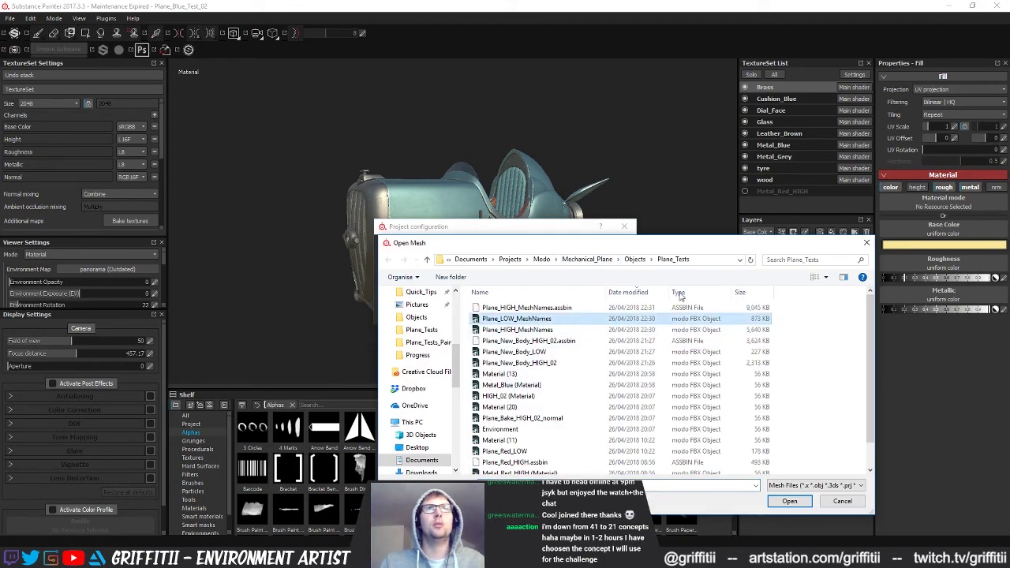
left_click(634, 261)
scroll(521, 394, "down", 5)
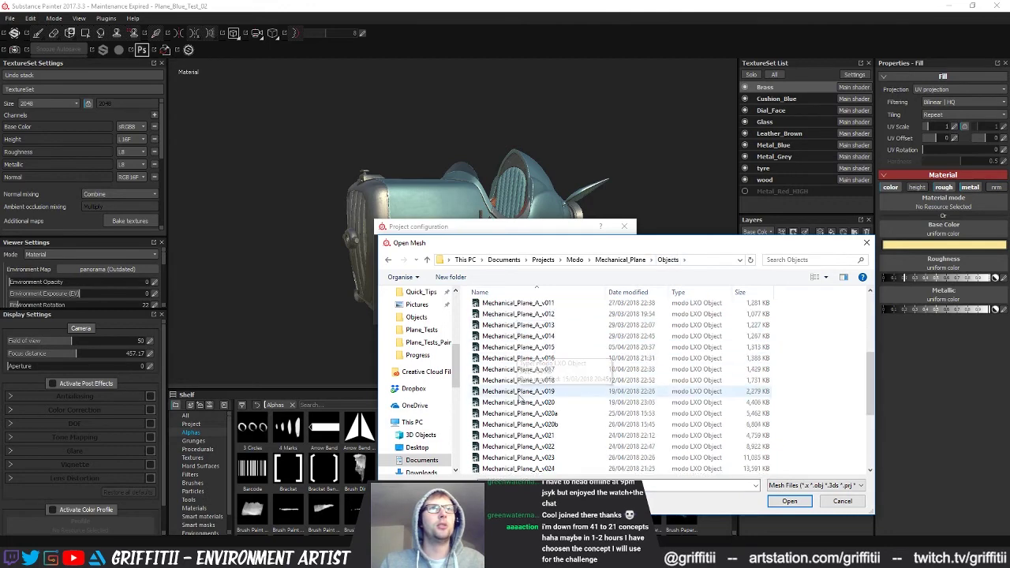
left_click(519, 457)
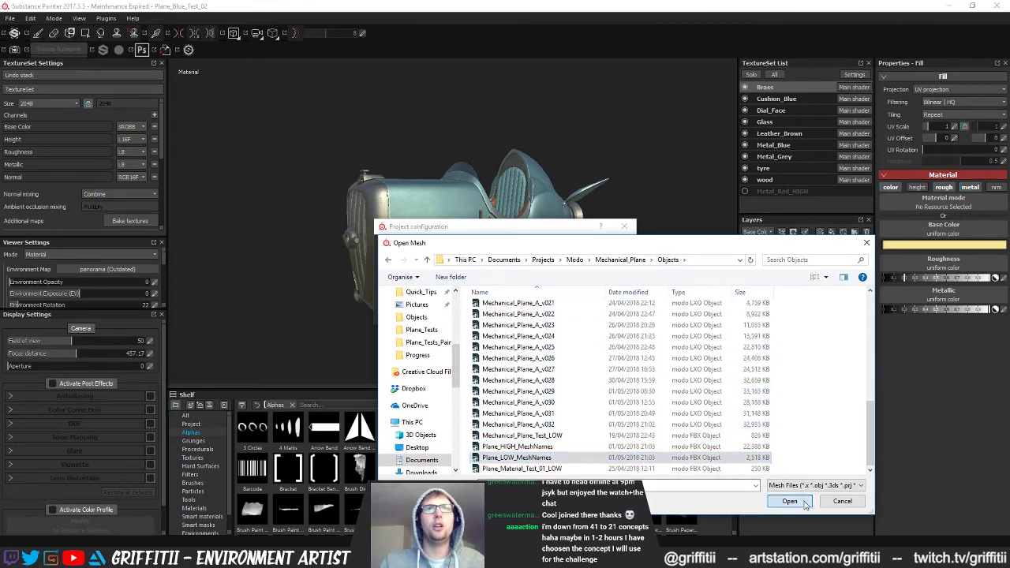
Replace the project's mesh with Plane_LOW_MeshNames and apply the project configuration.
left_click(789, 501)
left_click(547, 315)
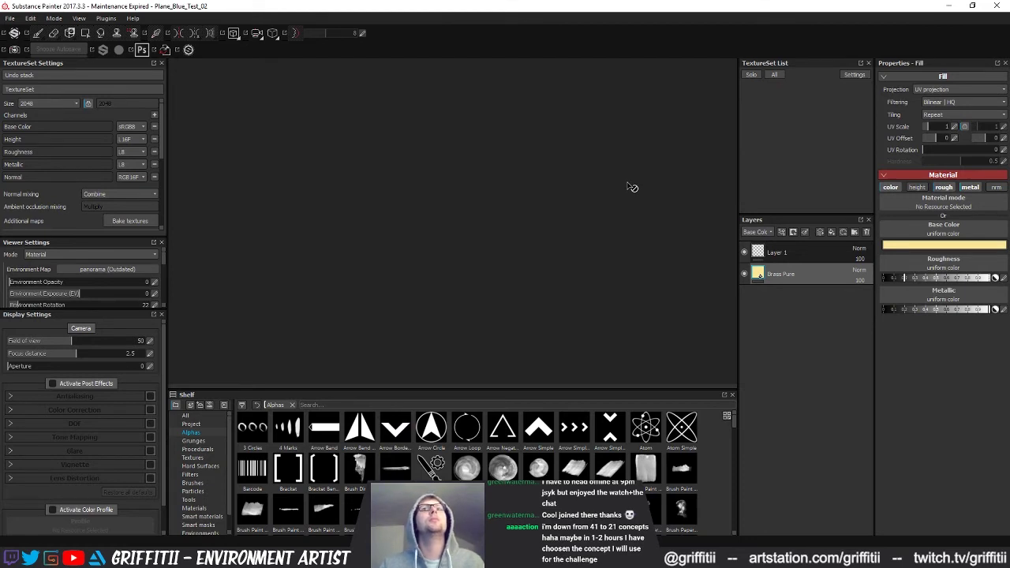
left_click_drag(542, 229, 497, 266, "alt")
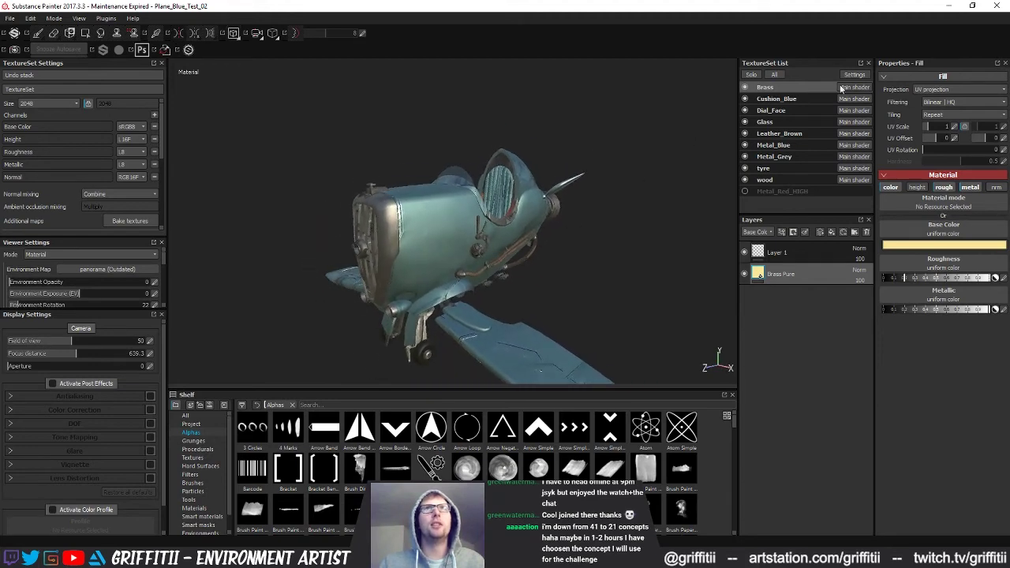
Switch to Modo and hide all polygons using the plane's blue and grey metal materials.
left_click(950, 5)
left_click(679, 5)
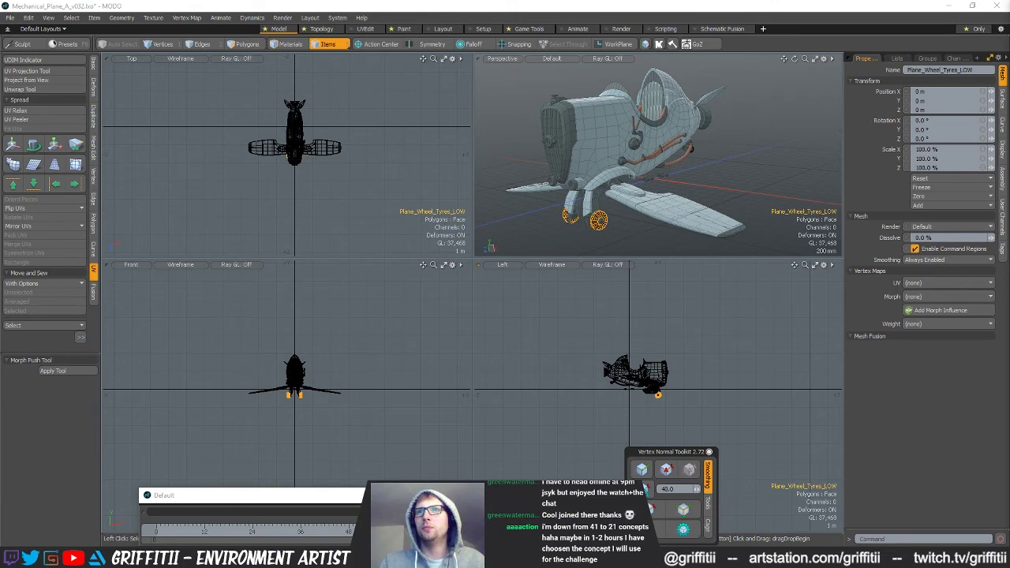
key("3")
left_click_drag(634, 225, 620, 188, "alt")
key("4")
left_click(623, 172)
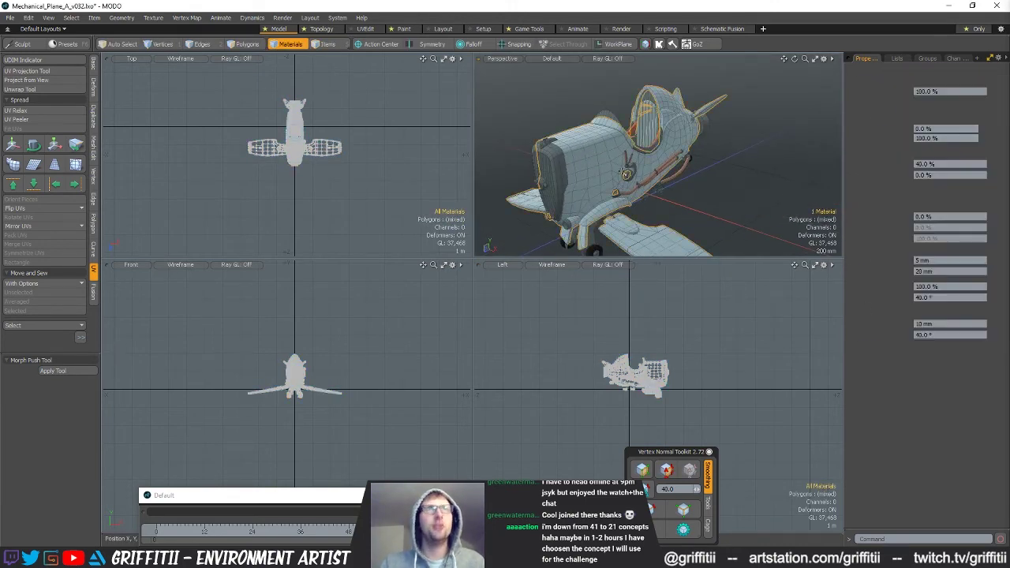
key("alt+3")
key("h")
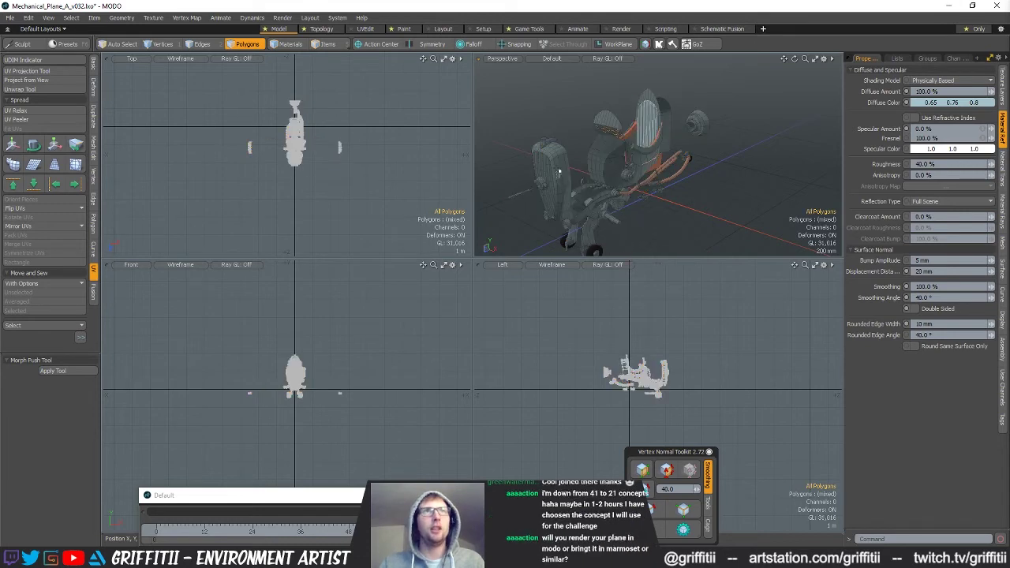
key("[")
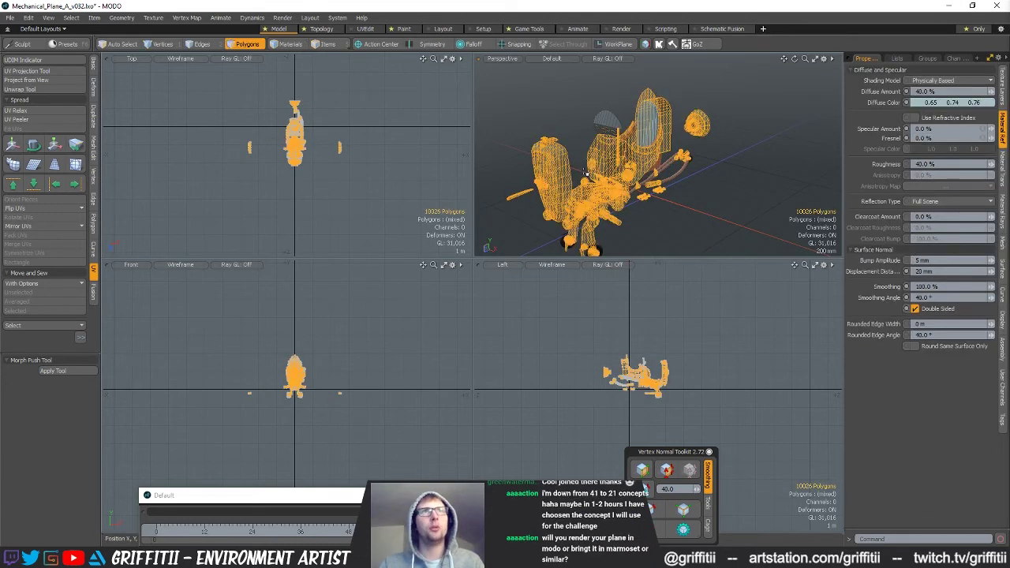
key("h")
Assign a new material named Plane_Detail with beige color RGB 209, 190, 160 to all polygons still visible.
left_click_drag(647, 212, 618, 175, "alt+shift")
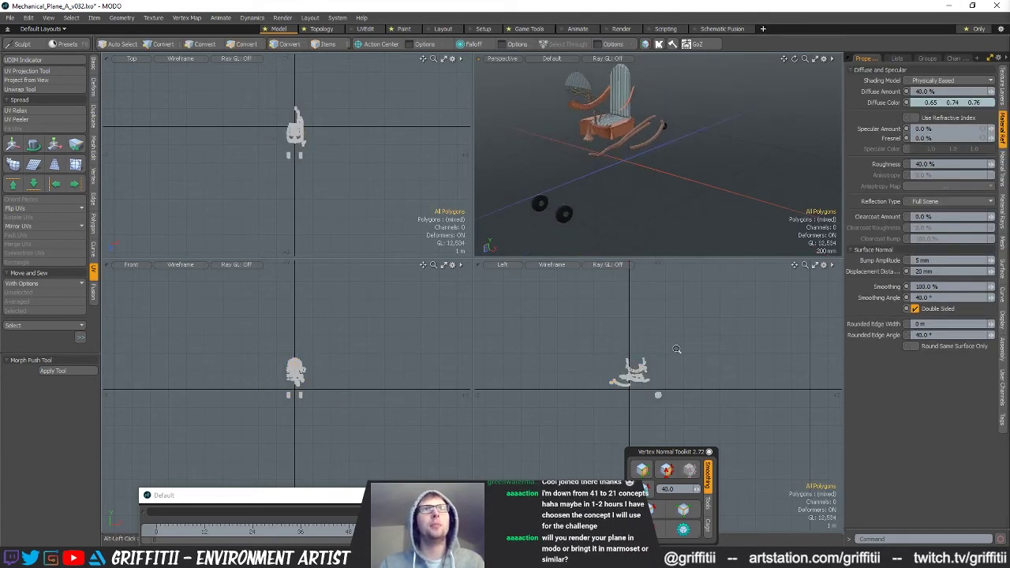
scroll(681, 349, "down", 3)
mouse_move(667, 329)
right_mouse_down()
mouse_move(779, 244)
mouse_move(740, 168)
right_mouse_up()
key("m")
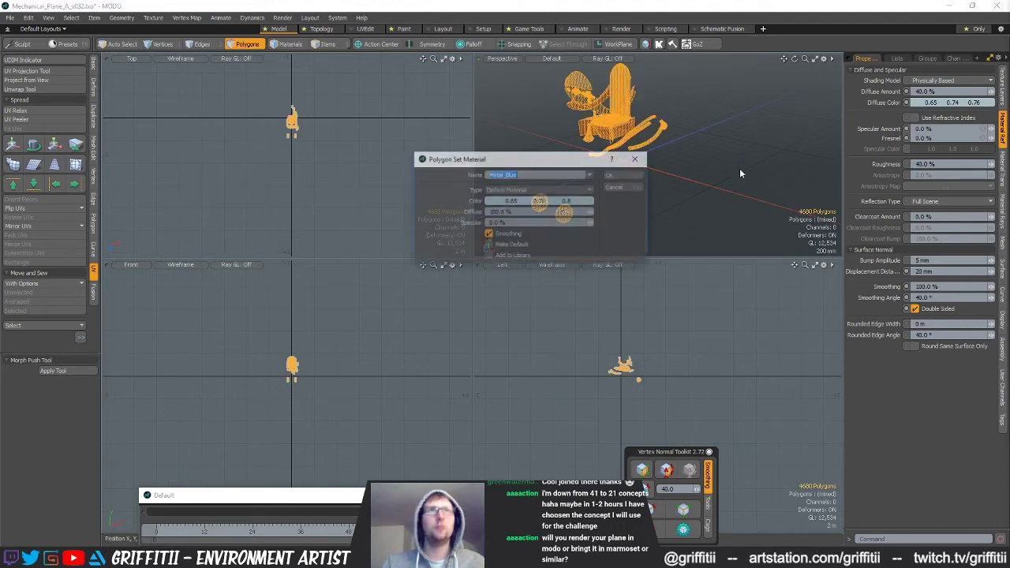
type("Plane")
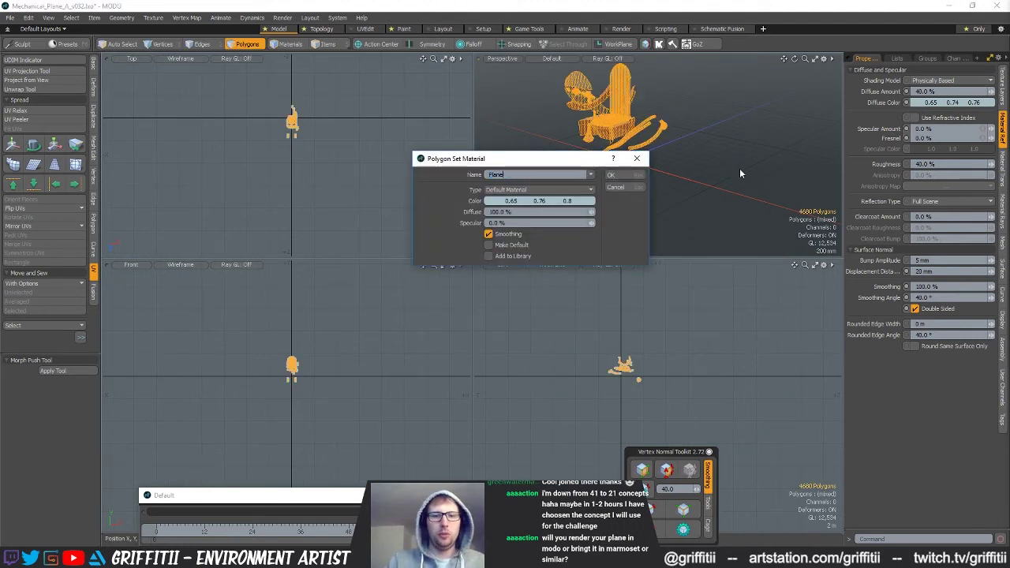
key("BackSpace")
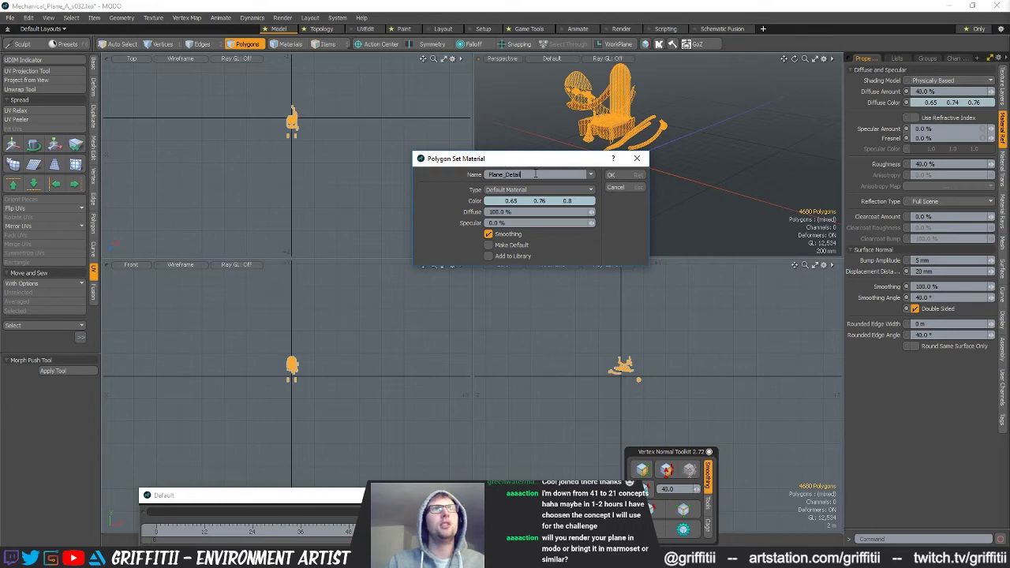
double_click(571, 201)
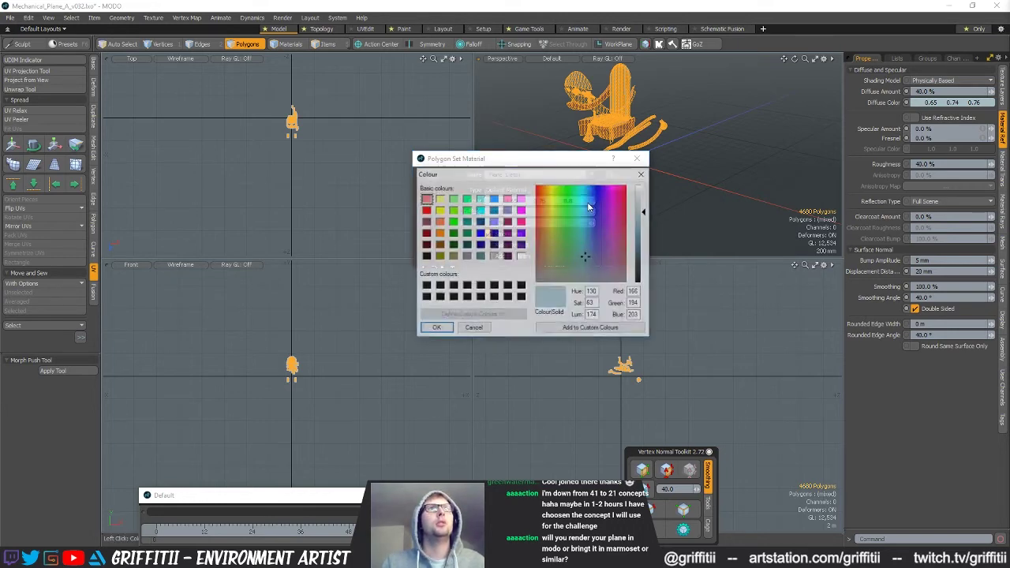
left_click(541, 241)
left_click(545, 248)
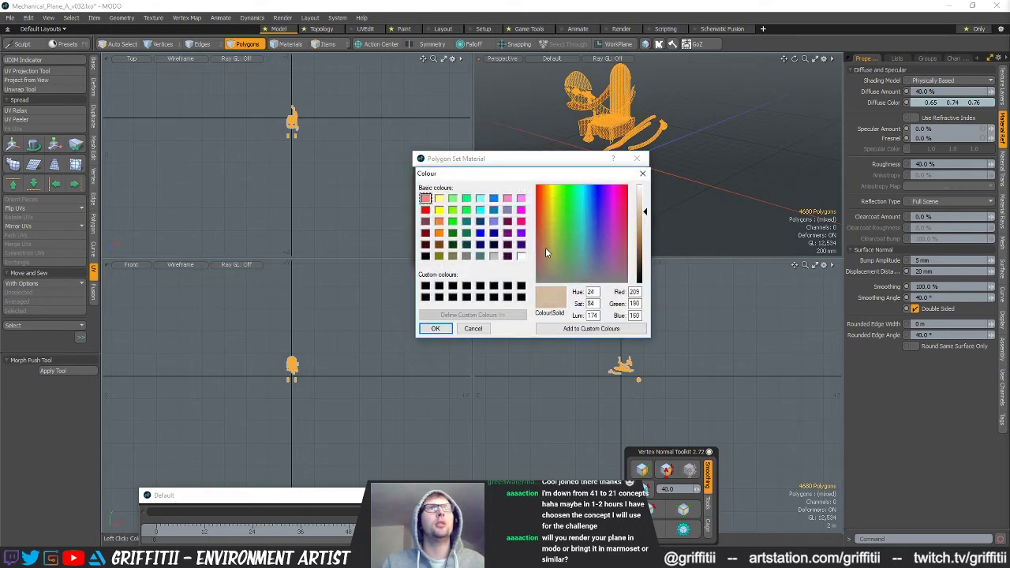
left_click(435, 328)
left_click(616, 174)
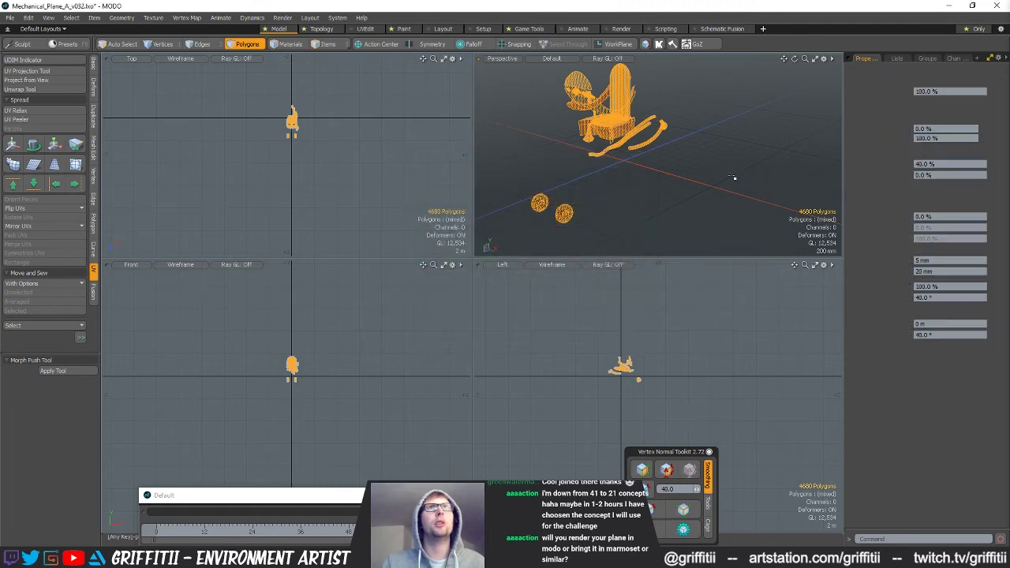
Clear the polygon selection and unhide the rest of the plane.
left_click(681, 130)
left_click_drag(666, 155, 664, 176, "alt")
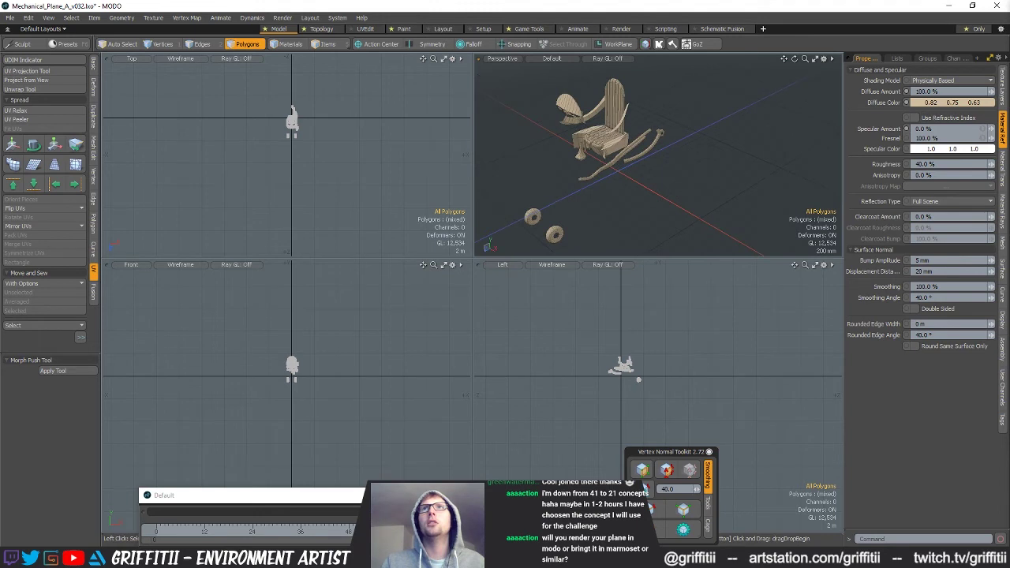
key("u")
left_click_drag(651, 196, 684, 172, "alt")
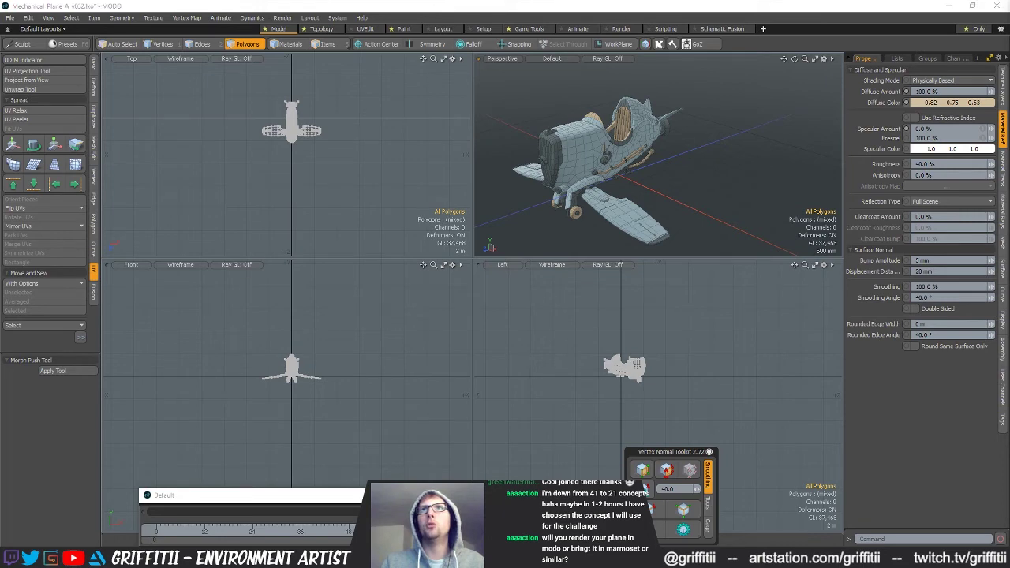
Export the low-poly plane as Autodesk FBX 2015, overwriting Plane_LOW_MeshNames in the Objects folder.
left_click(620, 199)
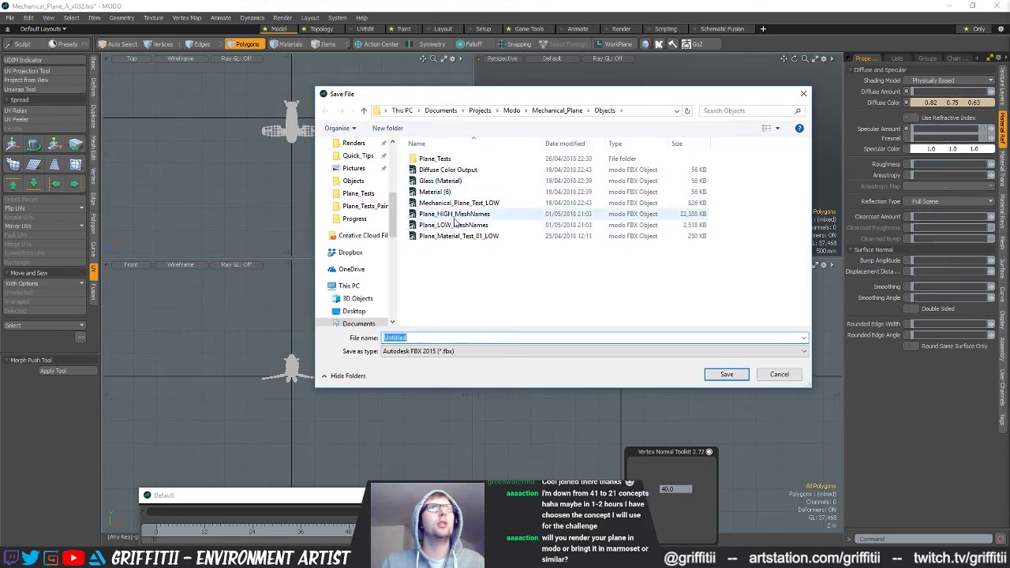
left_click(454, 225)
left_click(723, 375)
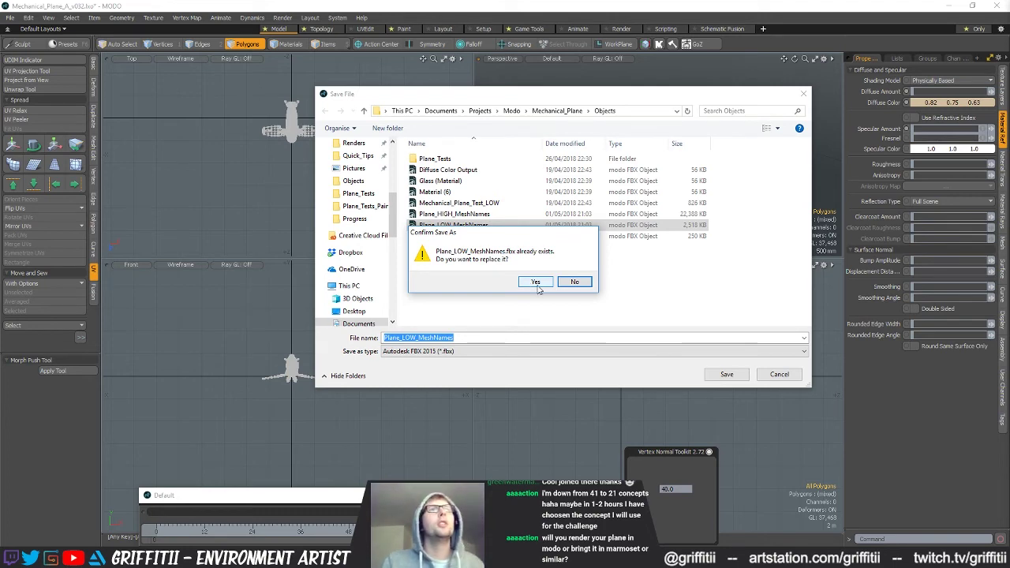
left_click(536, 283)
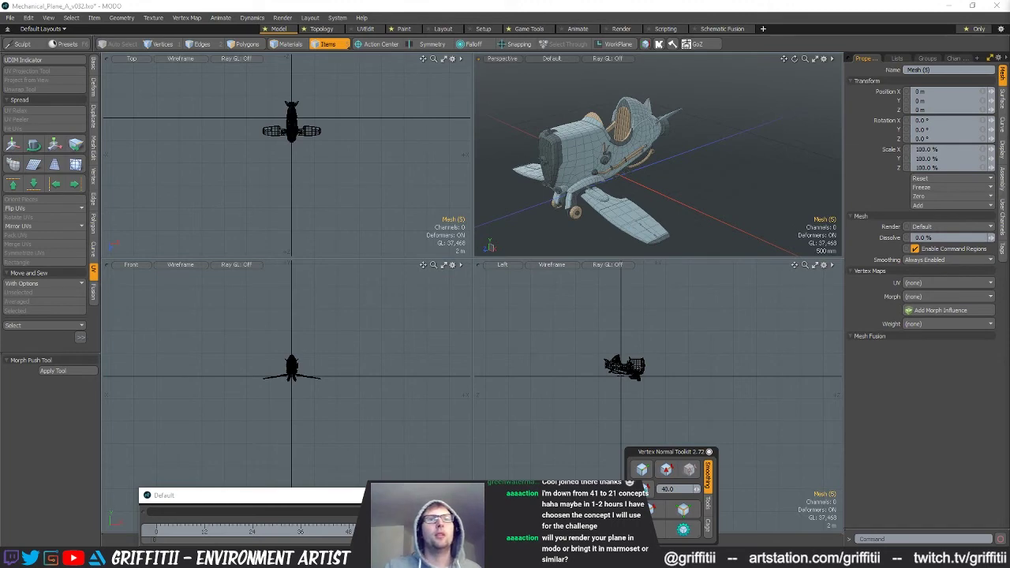
Switch to Substance Painter and open the base color of the Base Metal layer in the Metal_Blue texture set.
mouse_move(711, 559)
left_click(556, 559)
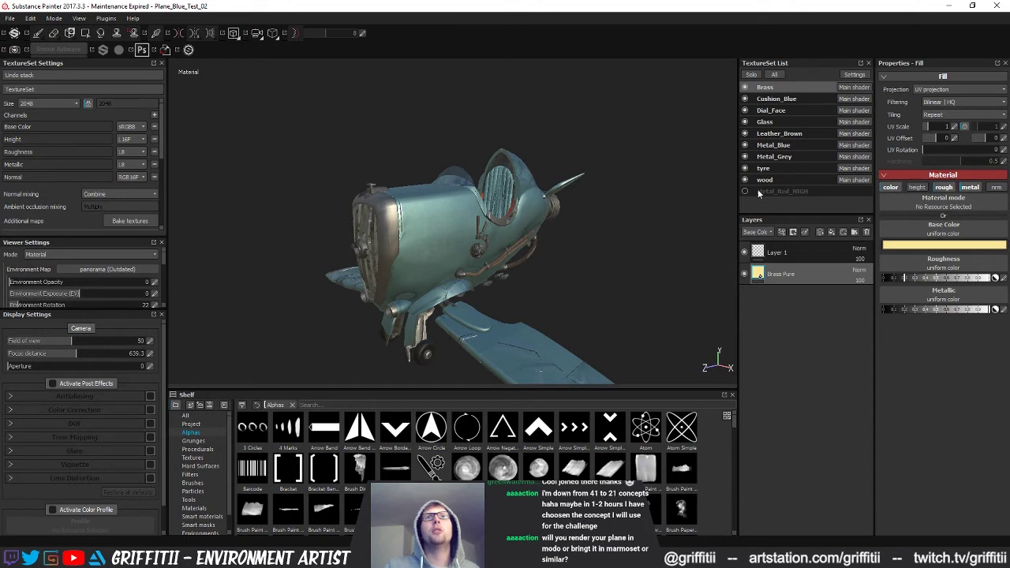
left_click(774, 145)
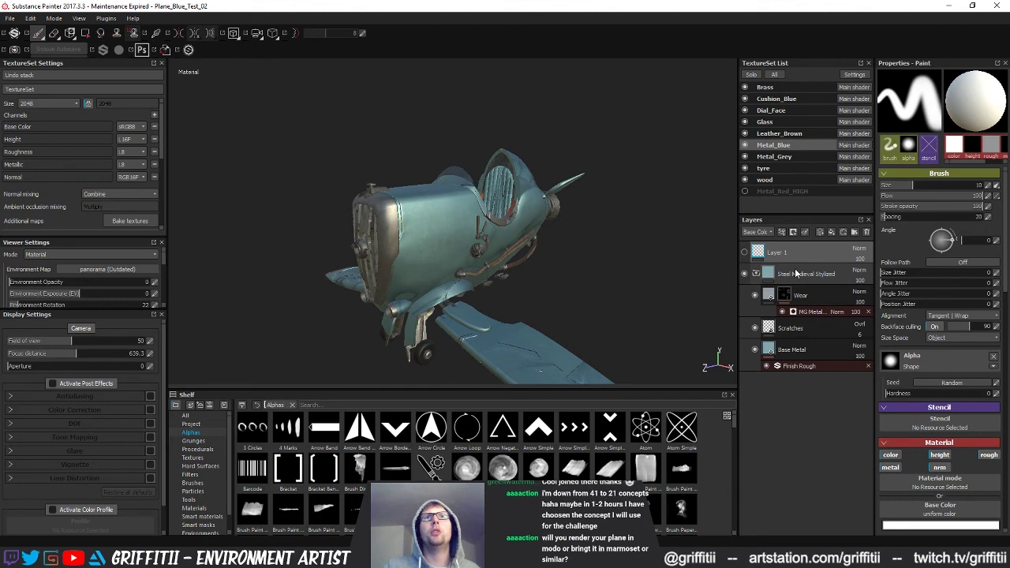
left_click(770, 351)
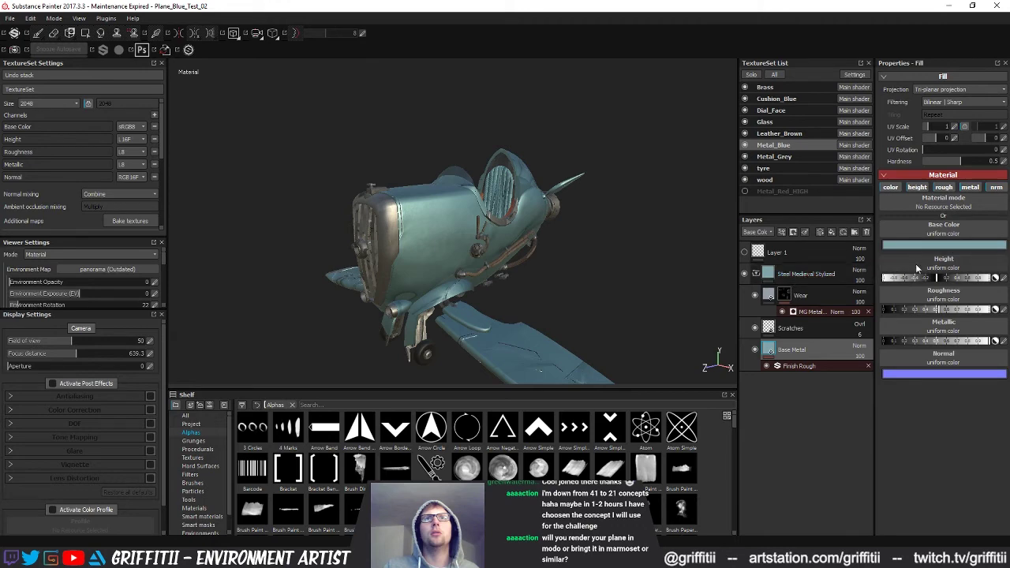
left_click(908, 246)
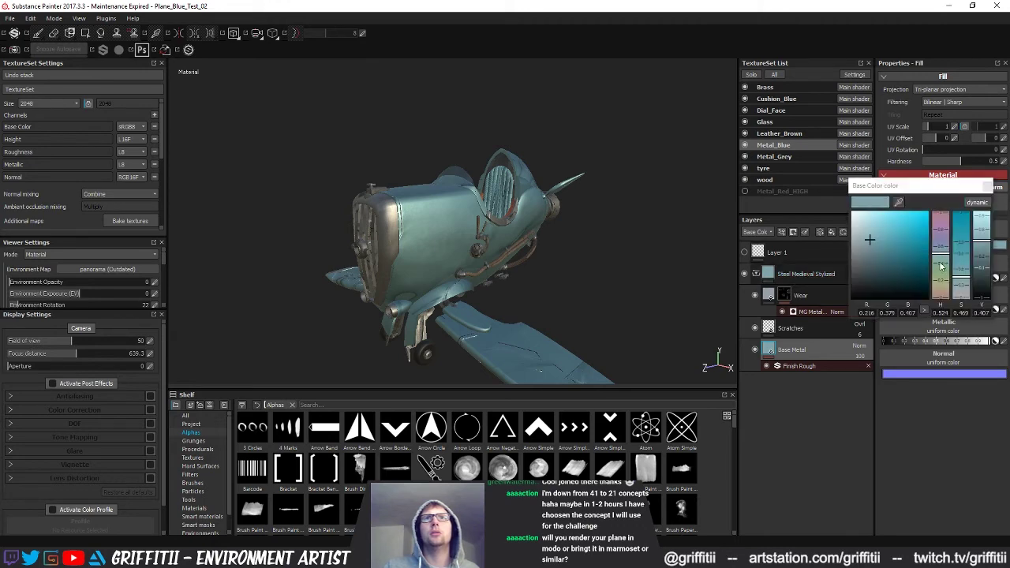
Capture the base color picker as a screenshot, save it to the Desktop as Screenshot_10, and close the picker.
key("Print")
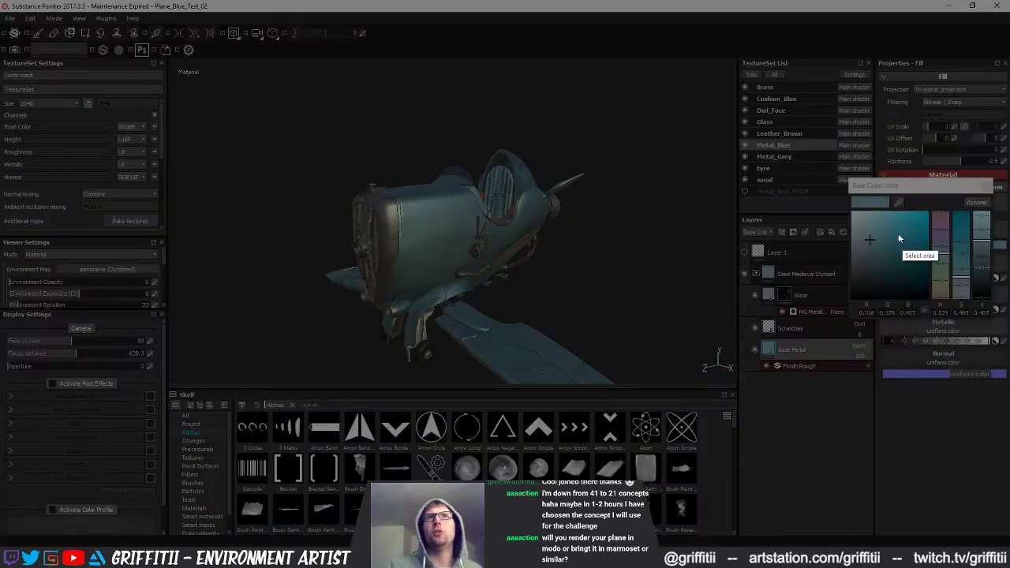
left_click_drag(845, 173, 997, 320)
left_click(973, 331)
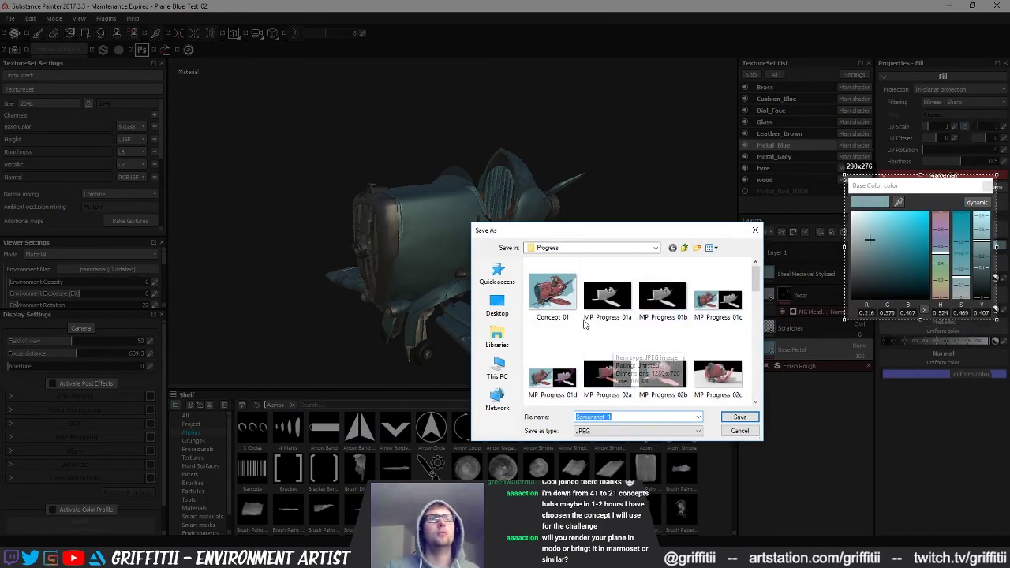
left_click(497, 306)
key("Return")
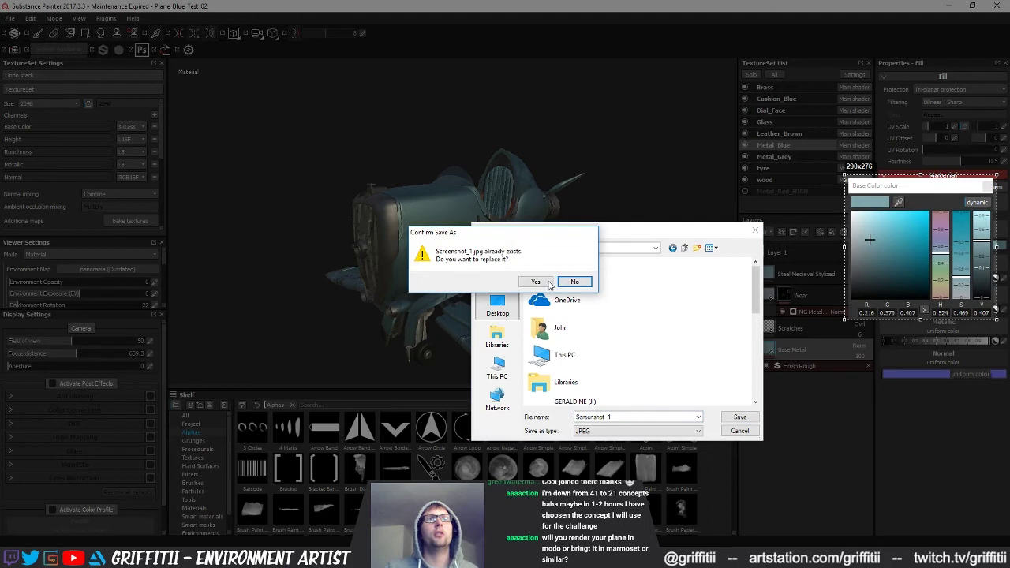
left_click(575, 282)
key("End")
type("0")
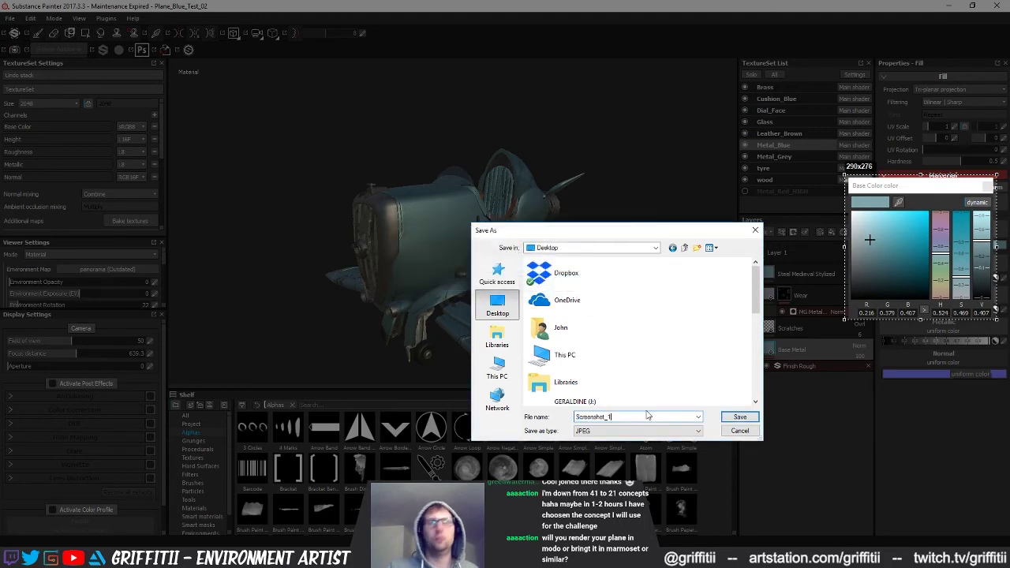
key("Return")
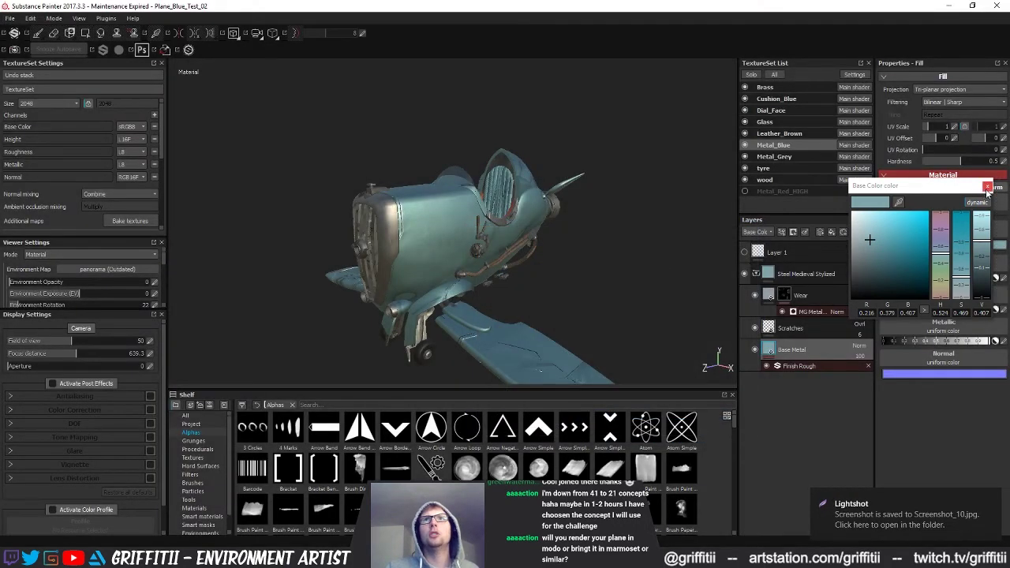
left_click(544, 198)
left_click(9, 18)
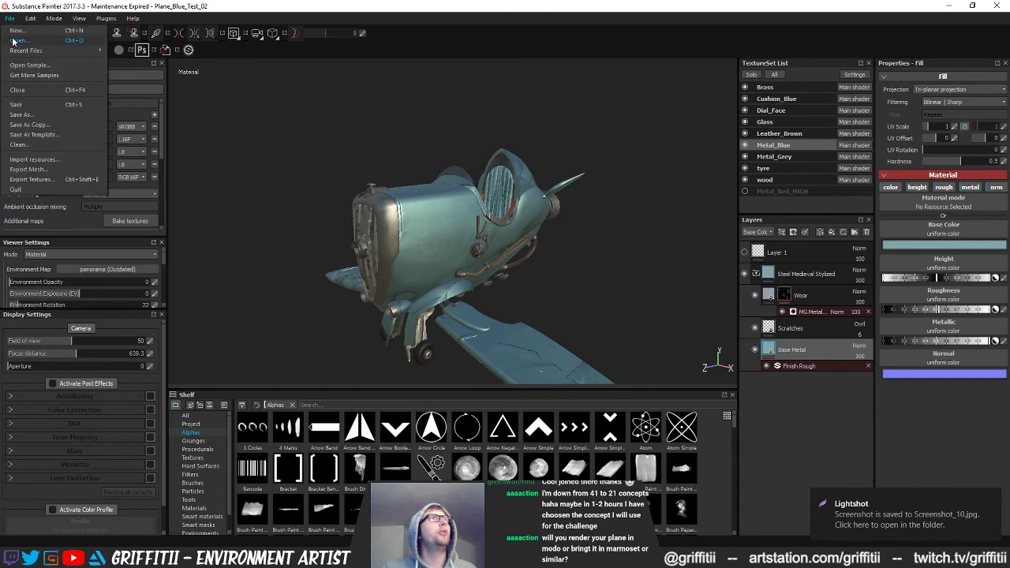
left_click(16, 41)
left_click(477, 295)
left_click(596, 182)
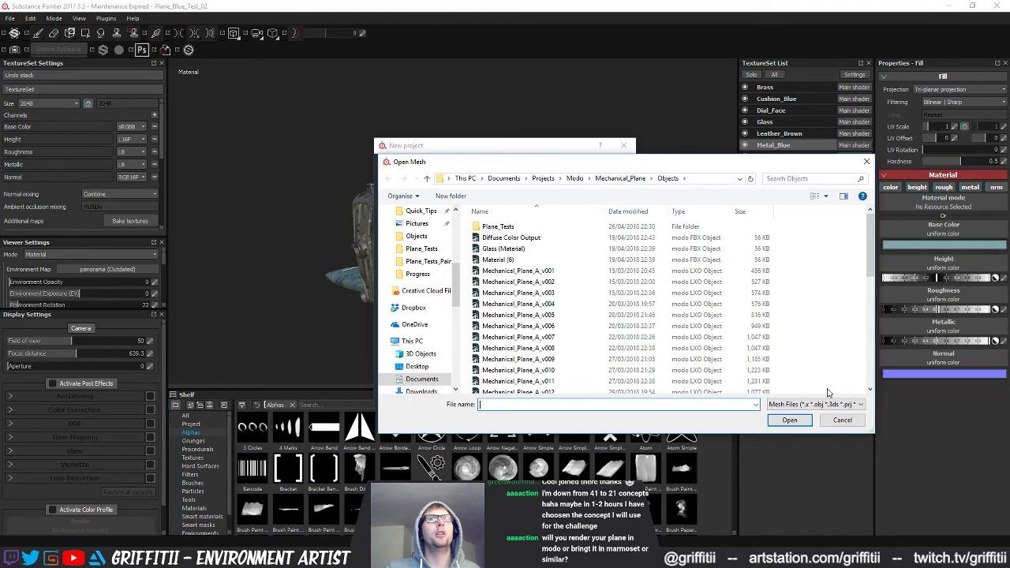
left_click(843, 420)
left_click(624, 145)
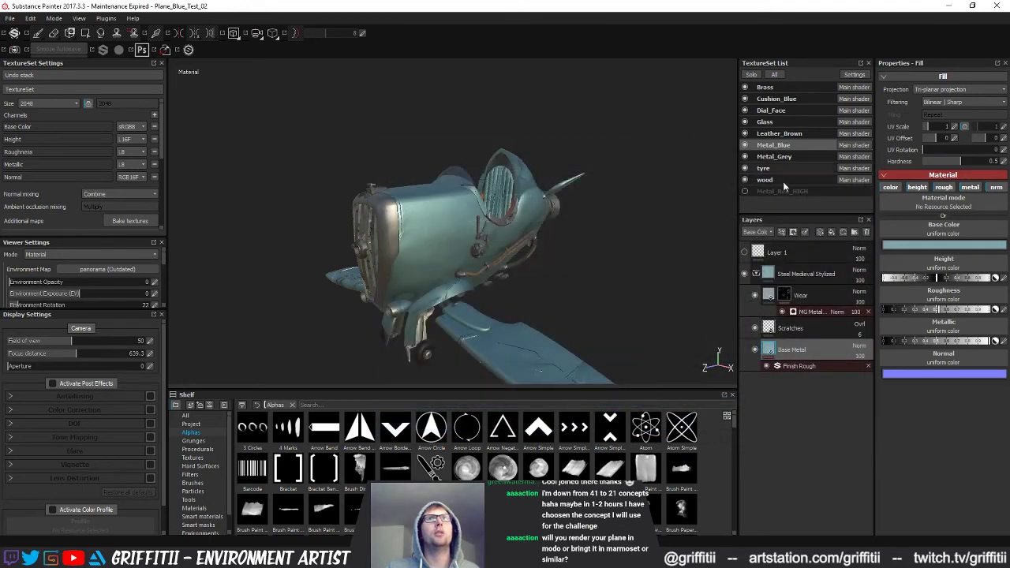
left_click(799, 158)
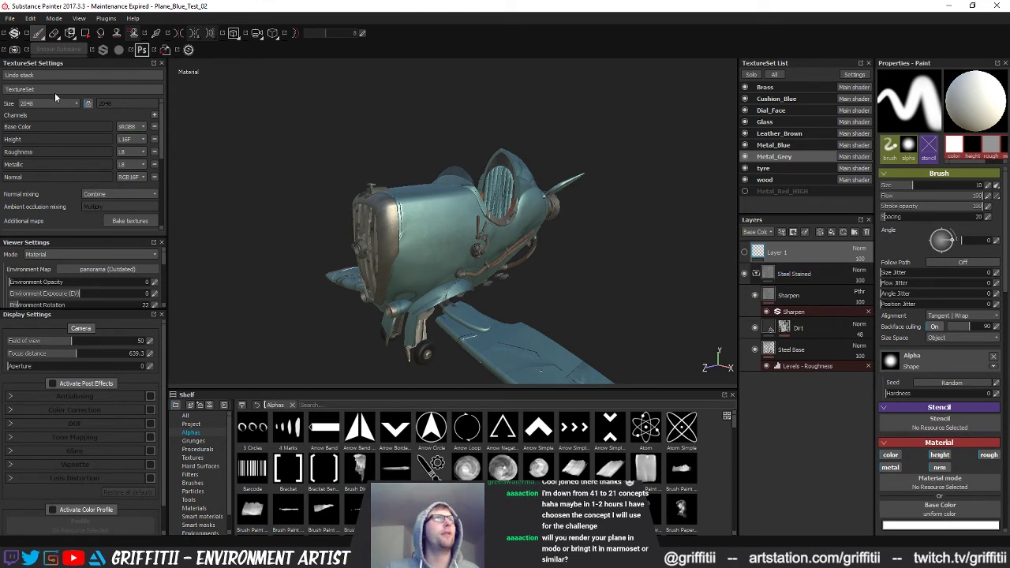
Create a new project from Plane_LOW_MeshNames.fbx with the document resolution set to 2048.
left_click(10, 19)
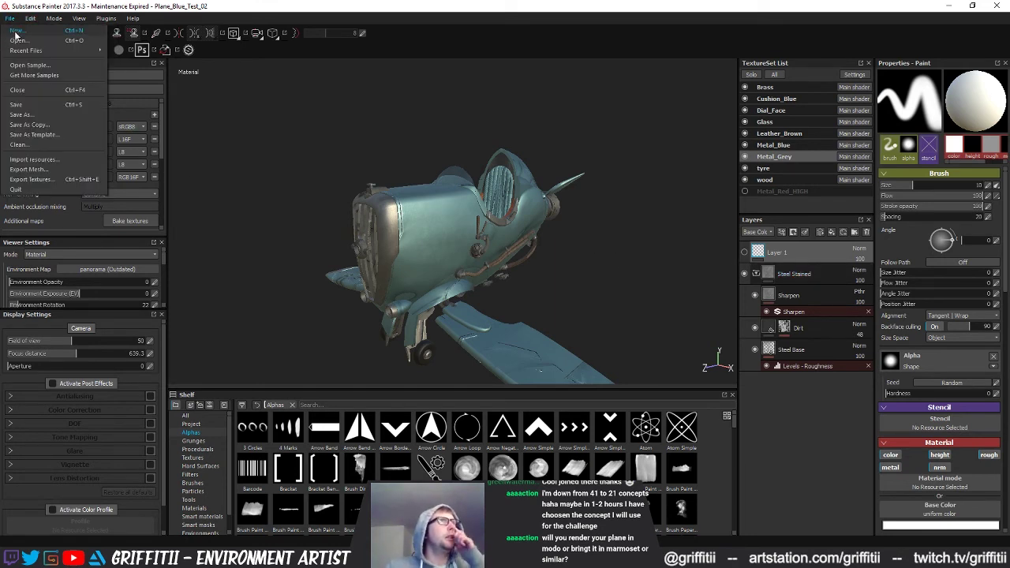
left_click(16, 31)
left_click(498, 295)
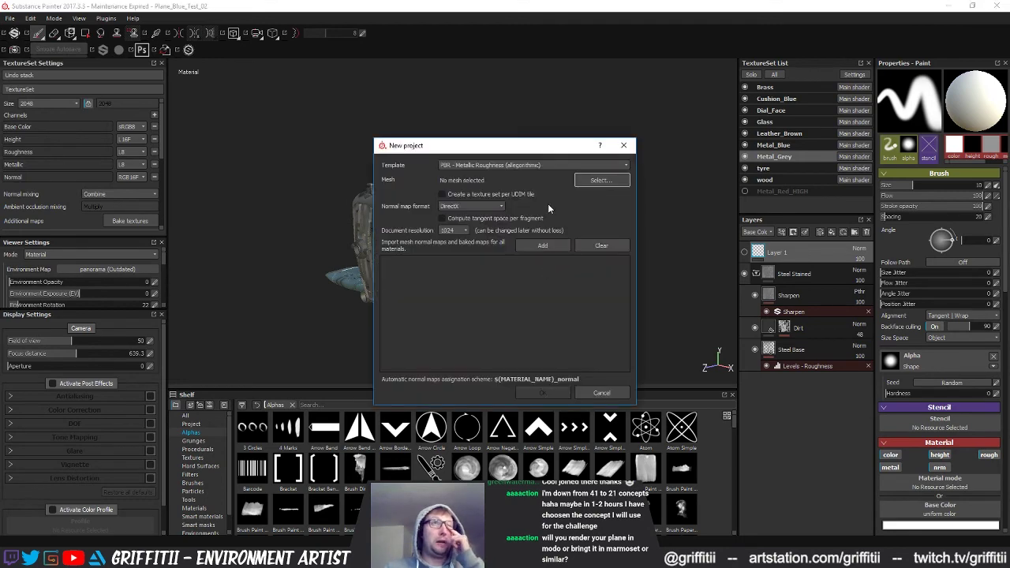
left_click(605, 184)
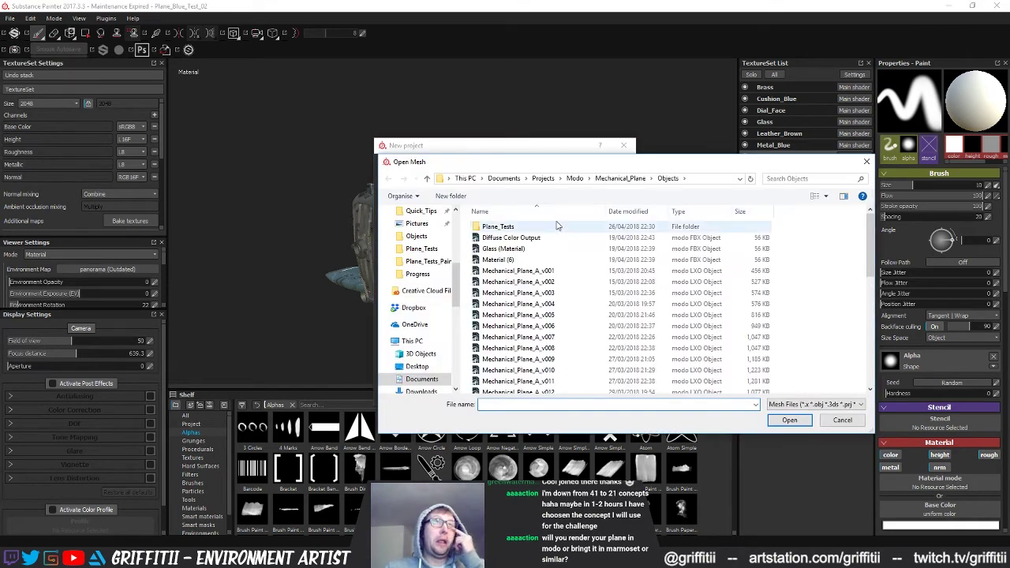
left_click(578, 342)
scroll(579, 342, "down", 8)
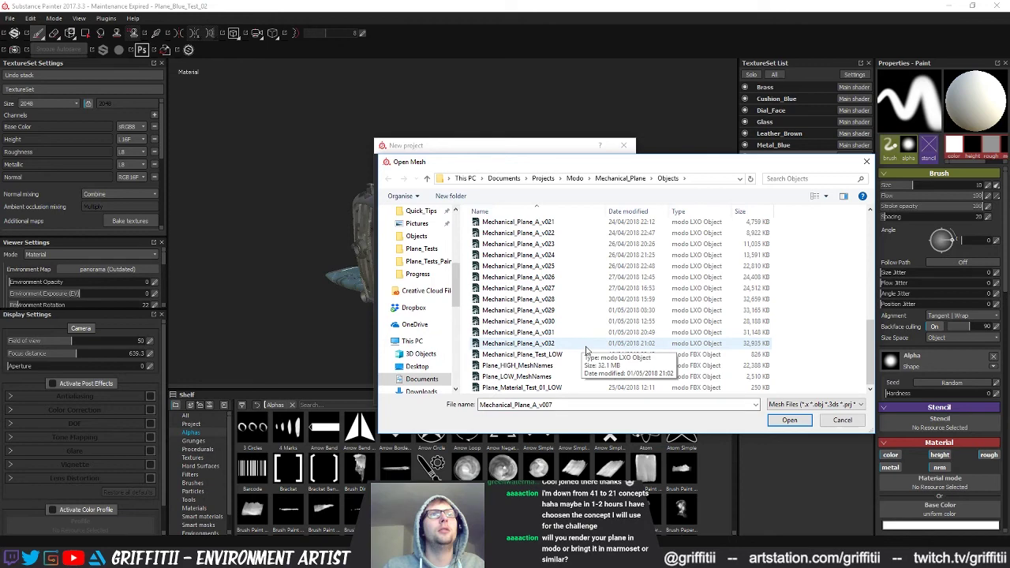
left_click(556, 379)
left_click(793, 420)
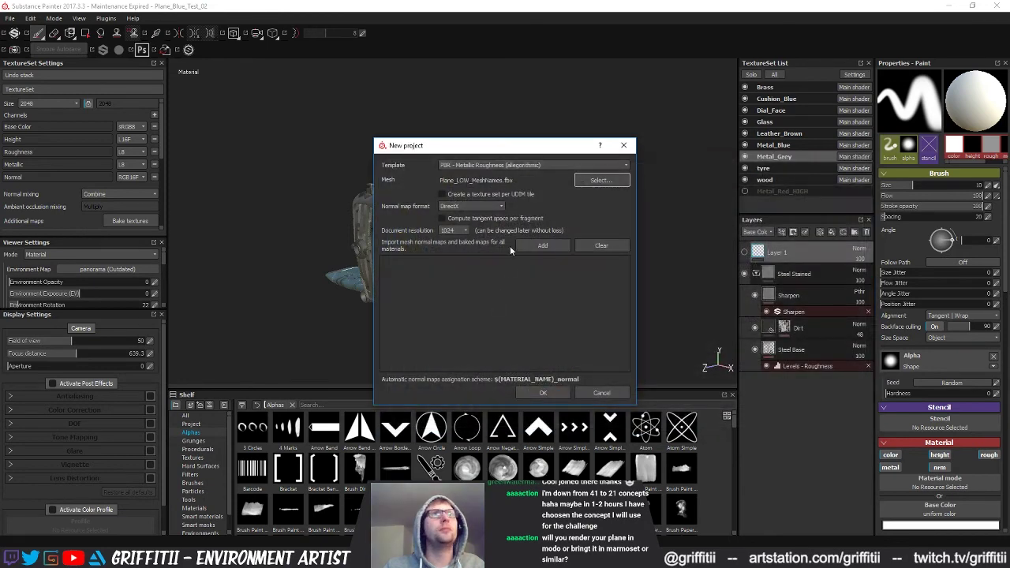
left_click(461, 231)
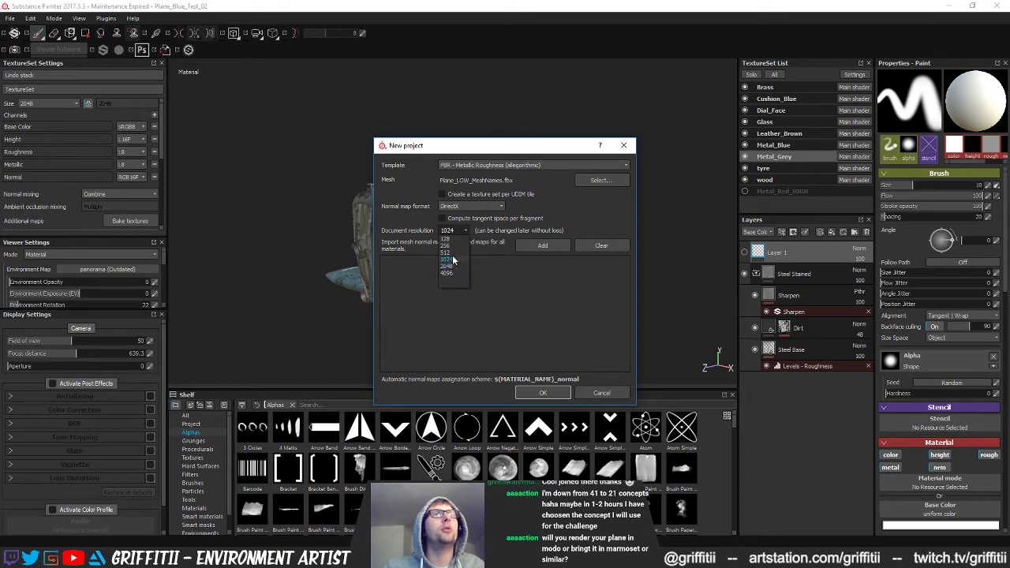
left_click(448, 267)
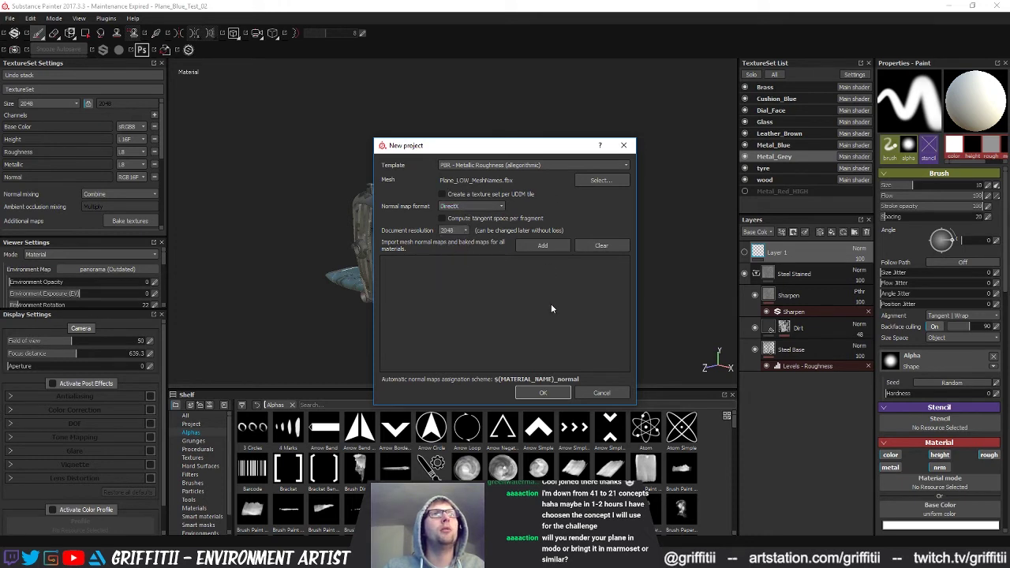
left_click(543, 393)
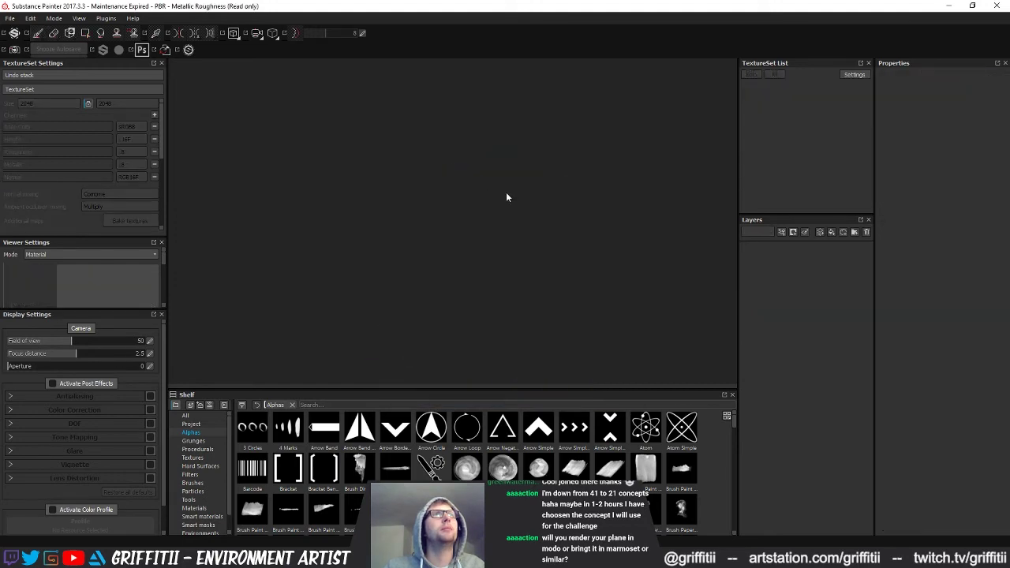
Open the texture baking settings with the Metal_Blue texture set active and set the output size to 2048.
left_click_drag(538, 270, 491, 240, "alt")
left_click(796, 88)
left_click_drag(658, 197, 540, 238, "alt")
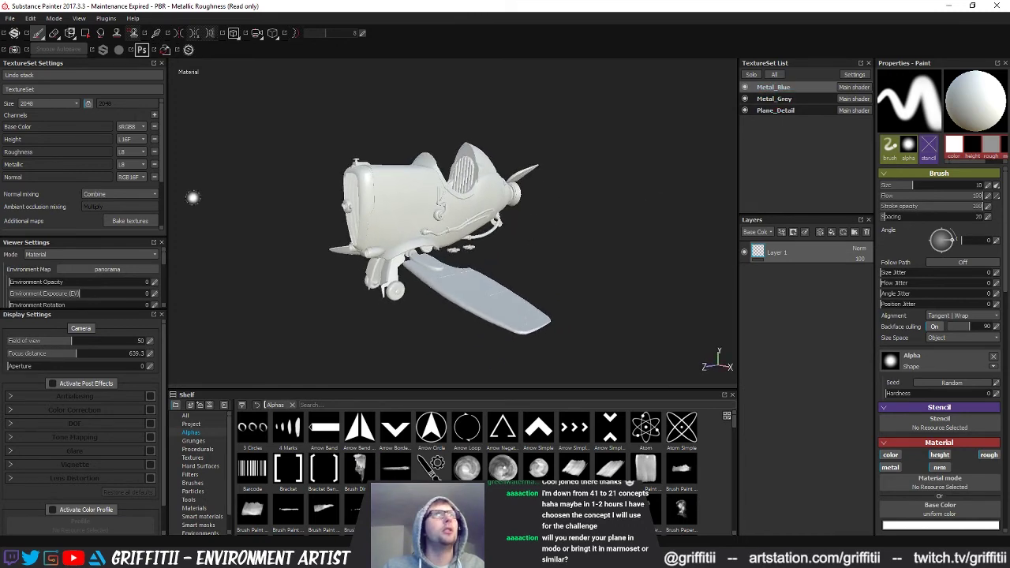
left_click(129, 221)
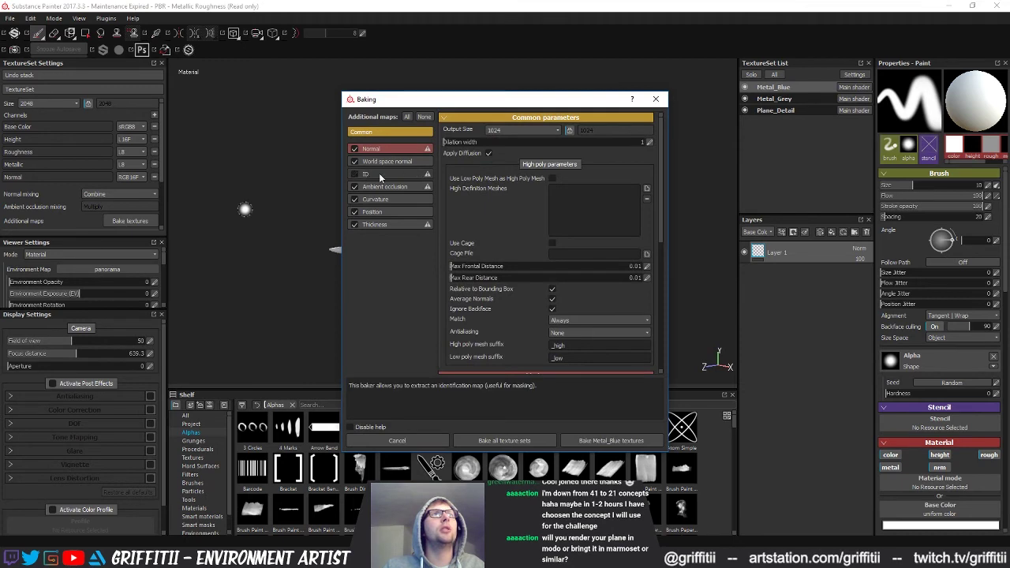
left_click(528, 129)
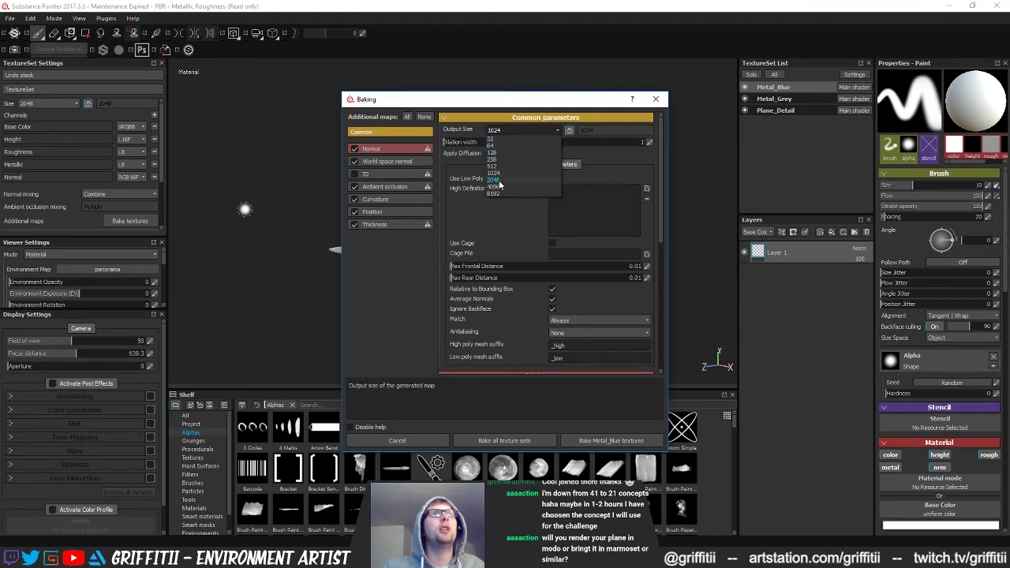
left_click(515, 182)
left_click(517, 128)
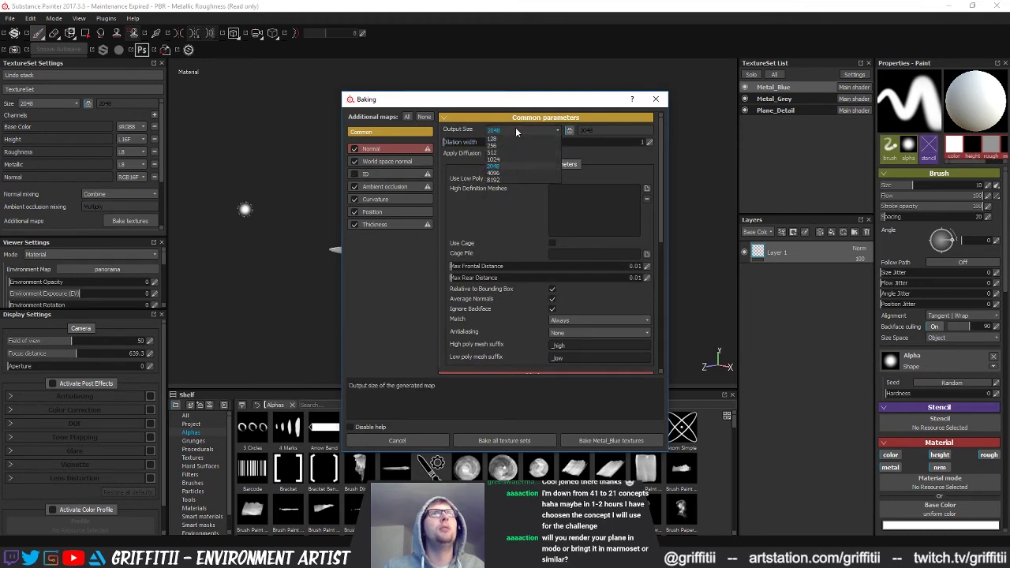
left_click(515, 182)
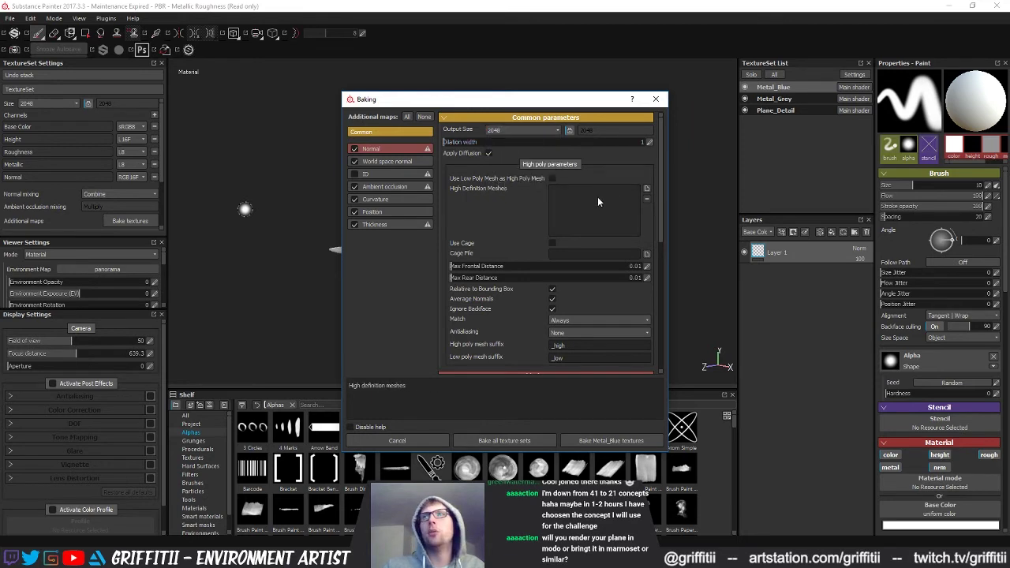
Try a max frontal distance of 0.012 for the bake and restore it to 0.01.
left_click(647, 269)
type("0.012")
key("Return")
left_click(647, 278)
key("Return")
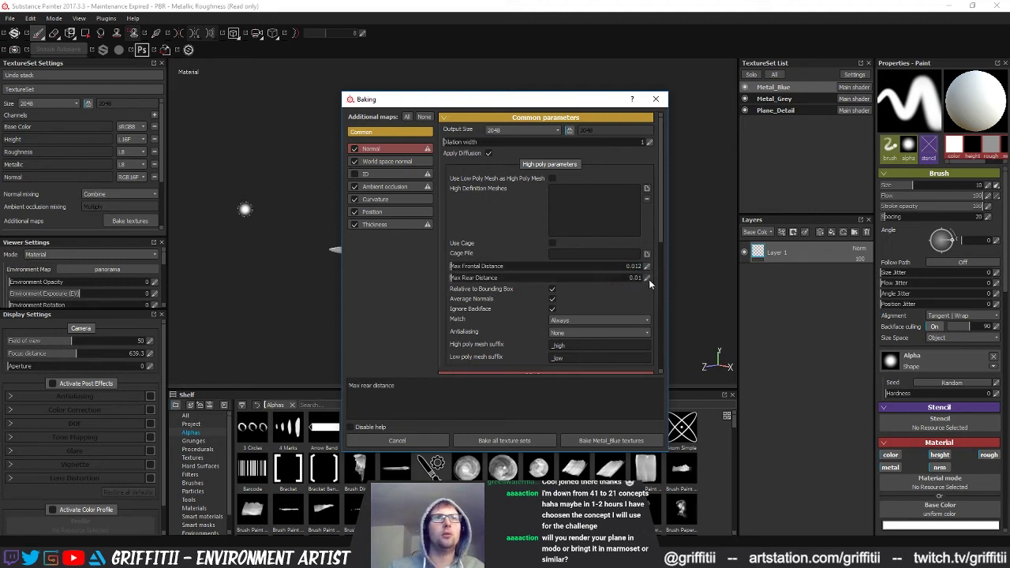
left_click(647, 266)
type("0.01")
key("Return")
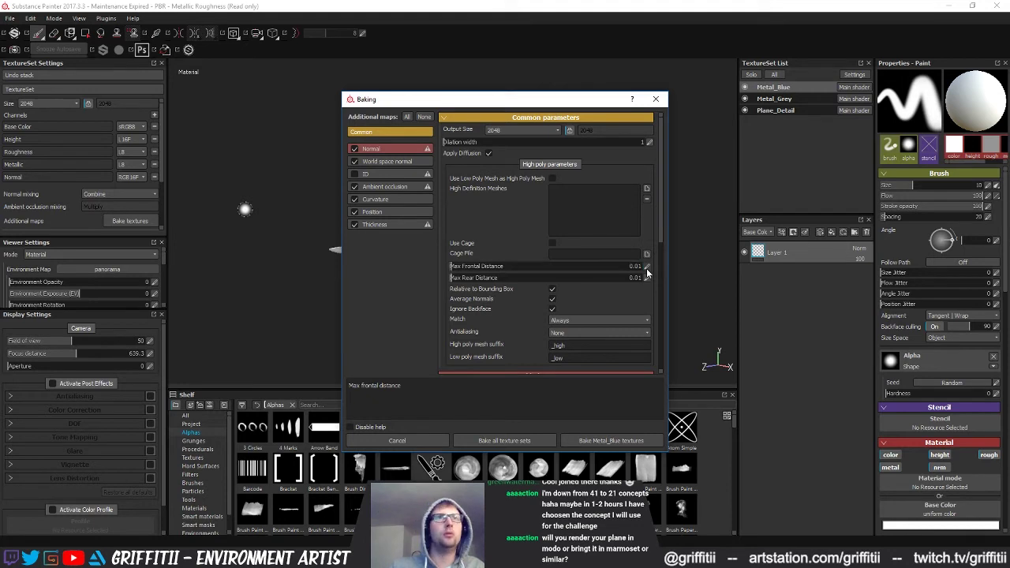
Disable Relative to Bounding Box, Average Normals and Ignore Backface for the bake.
left_click(552, 289)
left_click(551, 299)
left_click(552, 308)
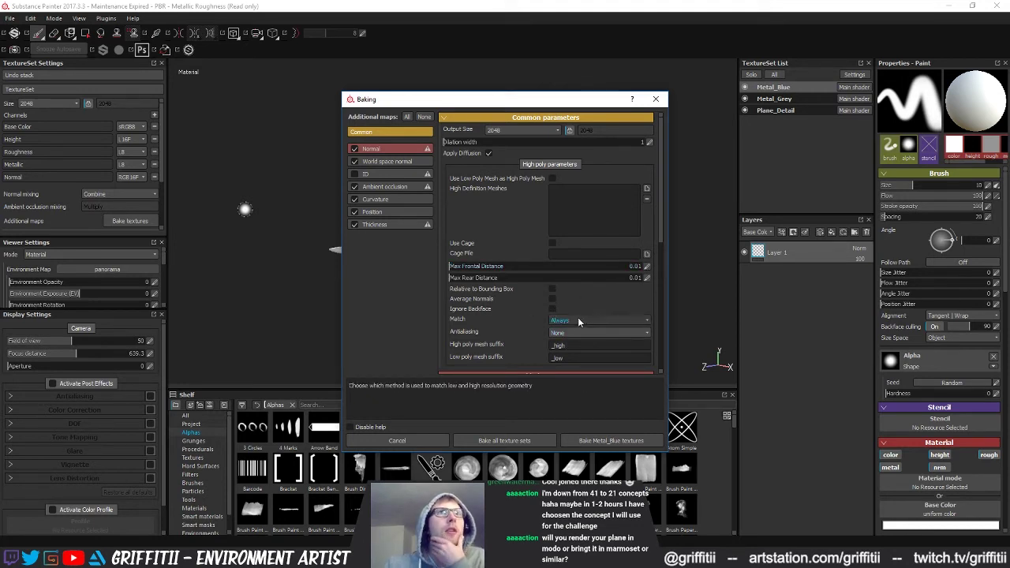
Set the bake to match By Mesh Name with _HIGH as the high poly suffix and _LOW as the low poly suffix.
left_click(578, 319)
left_click(575, 336)
left_click(575, 333)
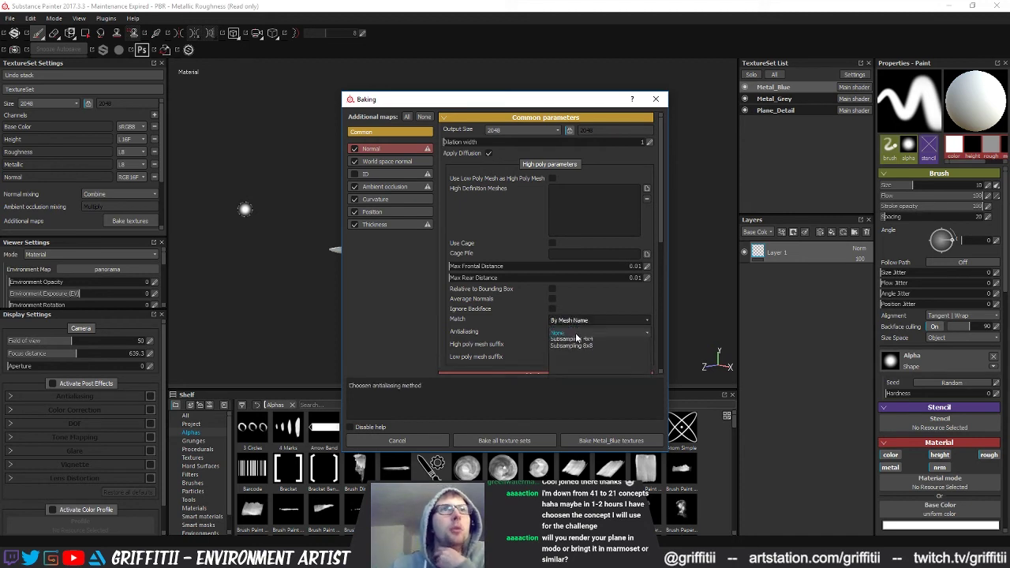
left_click(576, 340)
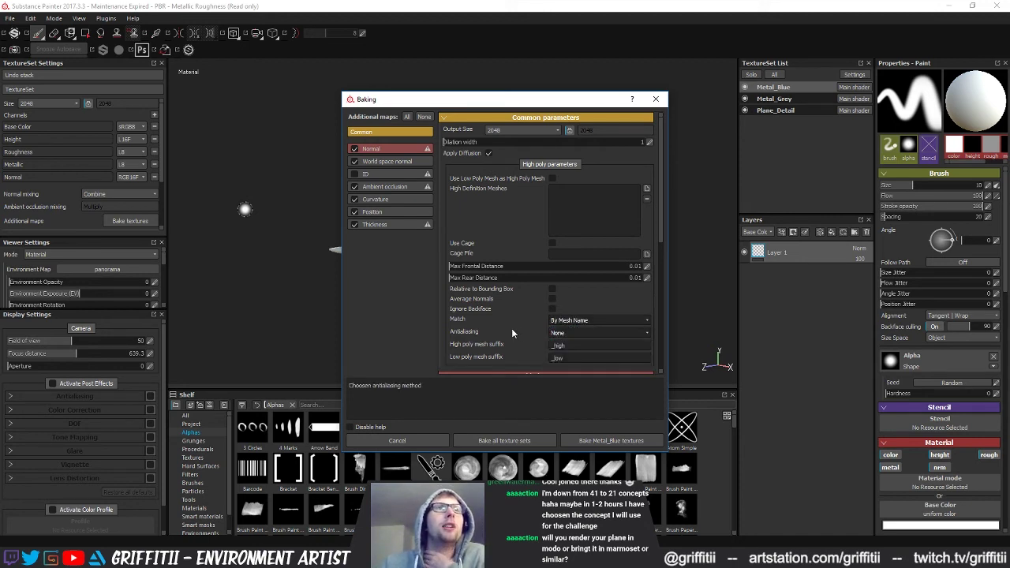
double_click(562, 345)
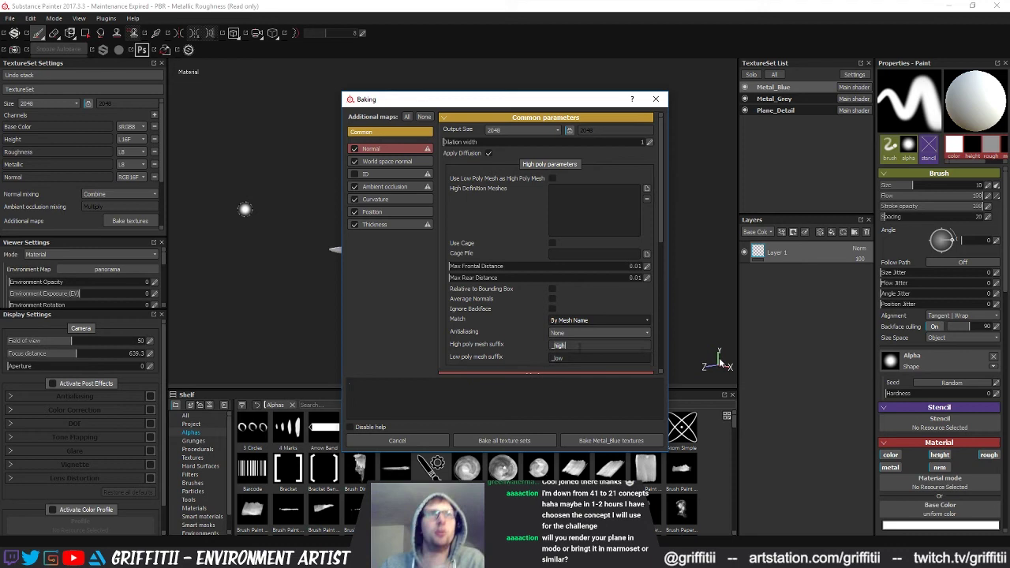
type("_HIGH")
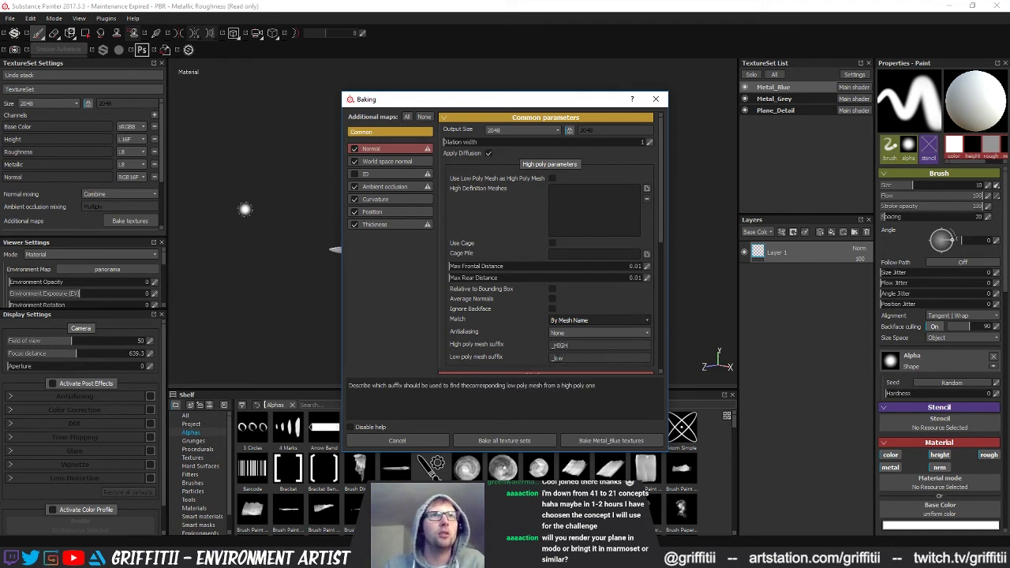
key("Tab")
type("_LOW")
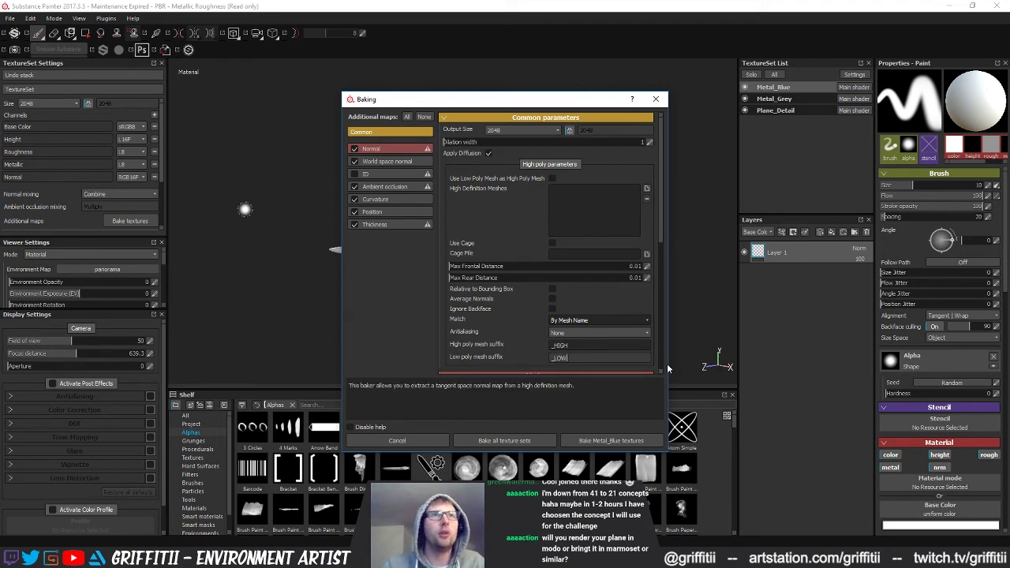
Load Plane_HIGH_MeshNames as the high definition mesh for the bake.
scroll(521, 340, "down", 3)
scroll(517, 333, "up", 3)
left_click(649, 189)
left_click(521, 303)
scroll(539, 319, "down", 8)
left_click(539, 319)
left_click(758, 374)
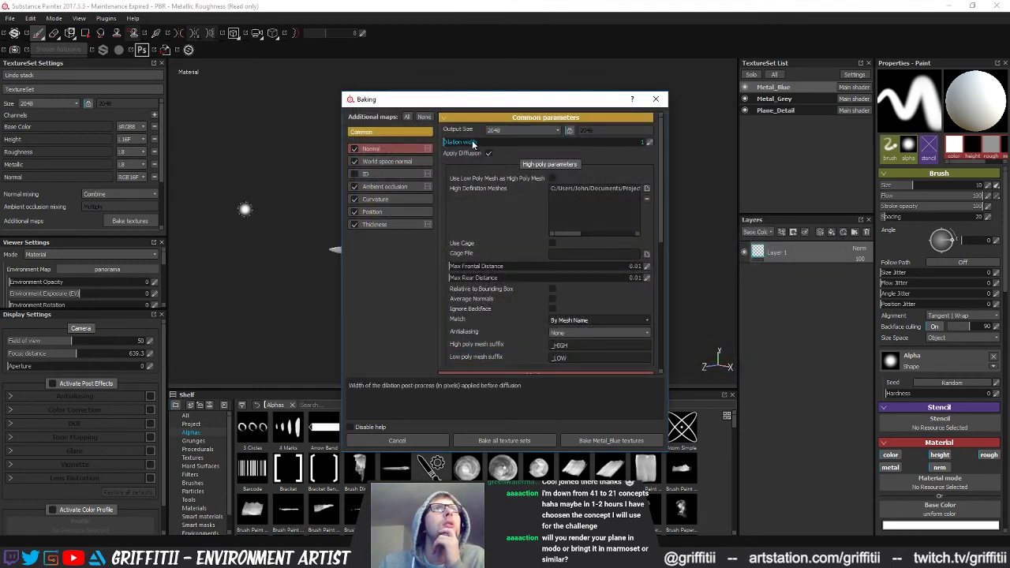
Set the bake's dilation width to 5.
left_click_drag(446, 144, 450, 145)
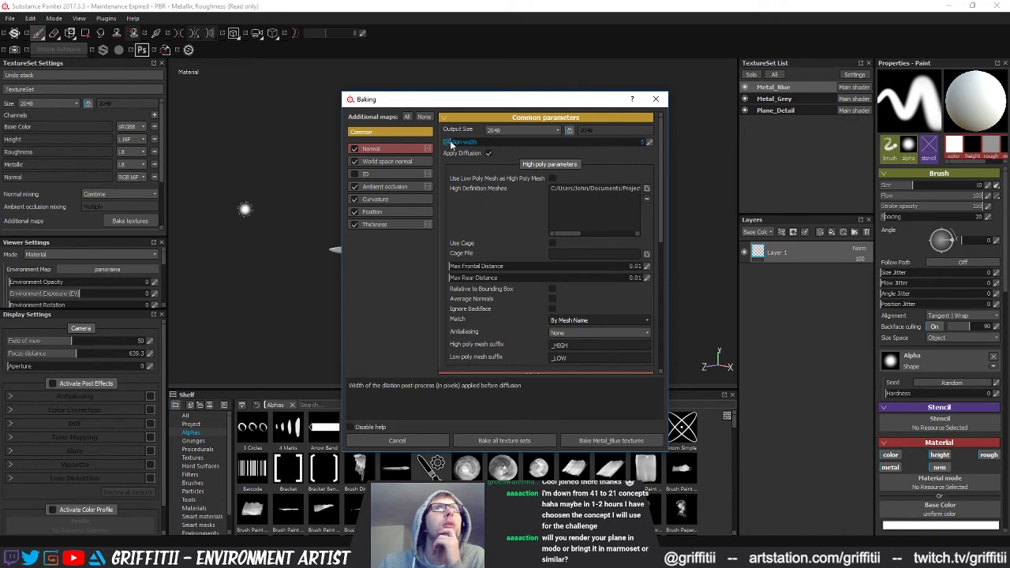
left_click_drag(452, 140, 458, 142)
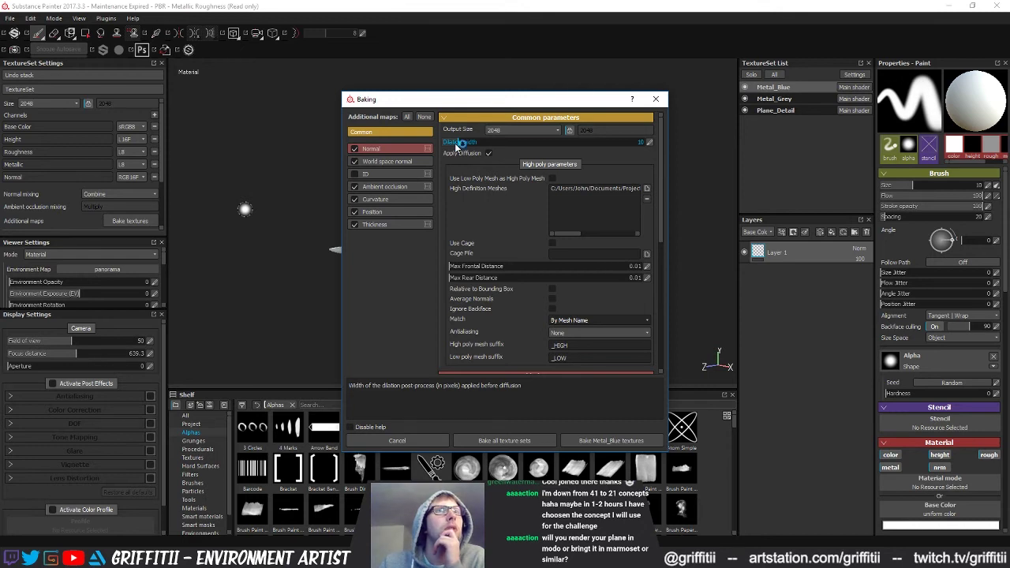
left_click(651, 142)
type("5")
key("Return")
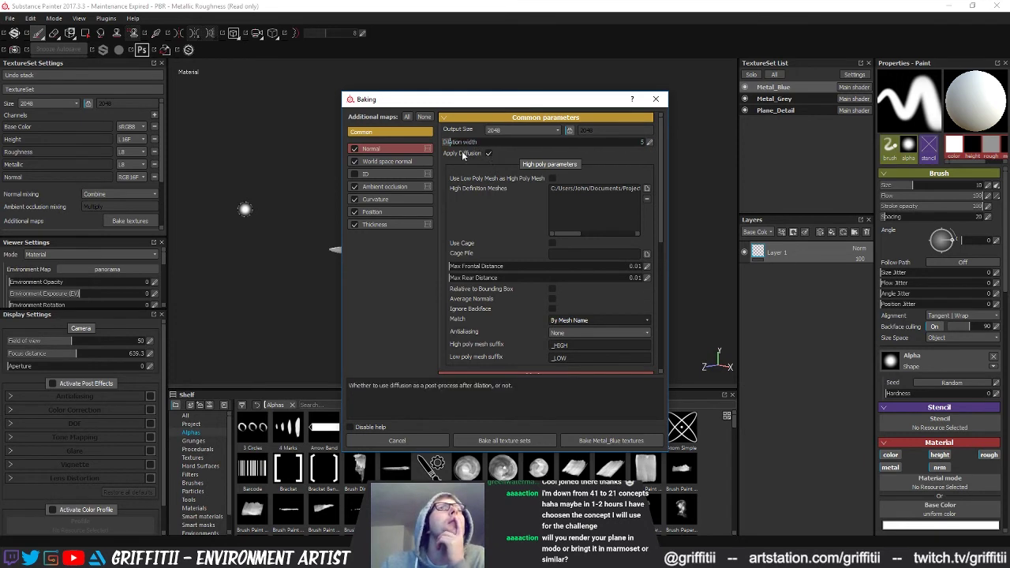
Review the world space normal, ambient occlusion, curvature, position and thickness baker parameters, and bake all texture sets.
left_click(387, 162)
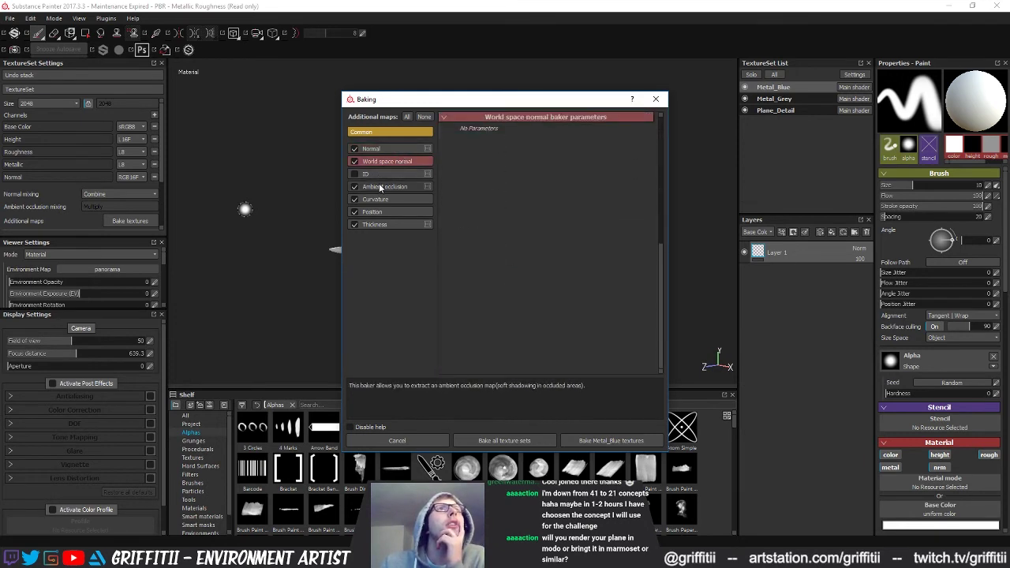
left_click(404, 187)
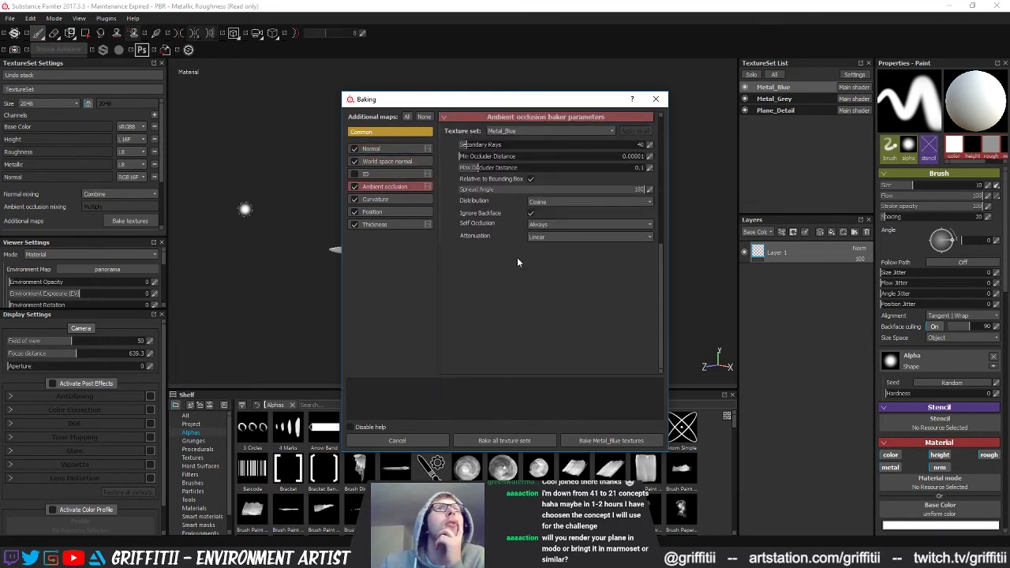
left_click(387, 199)
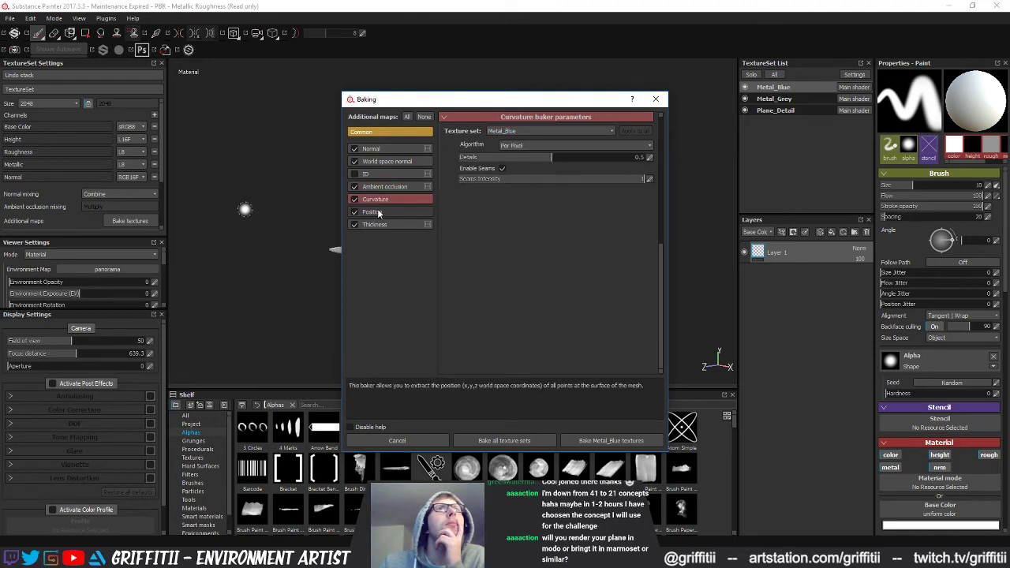
left_click(379, 212)
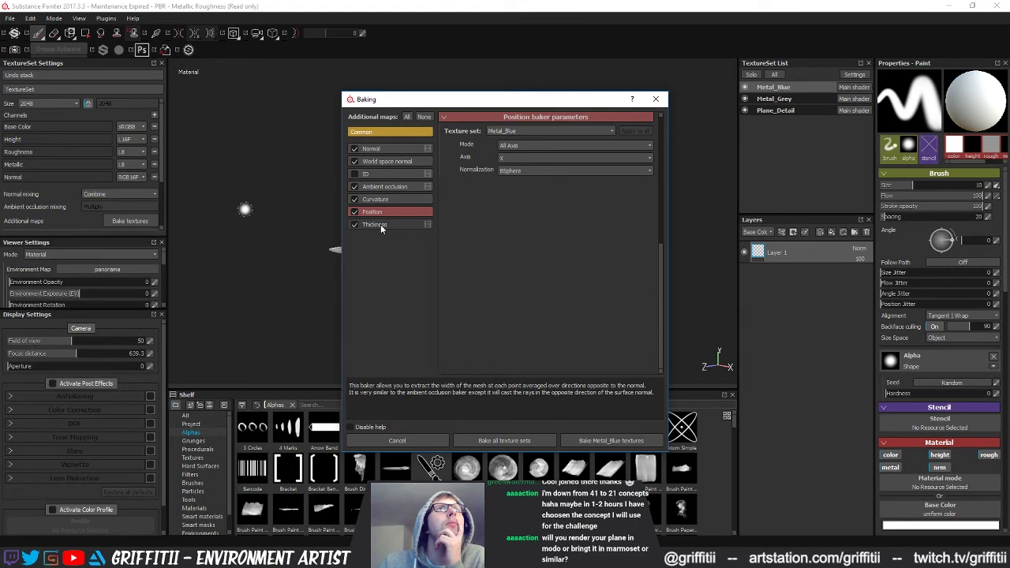
left_click(380, 224)
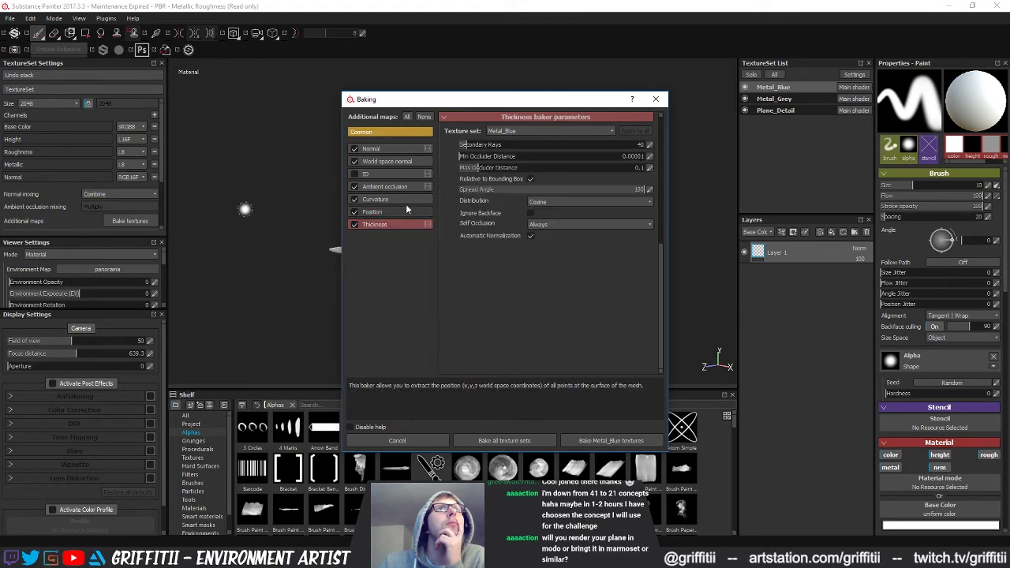
left_click(388, 134)
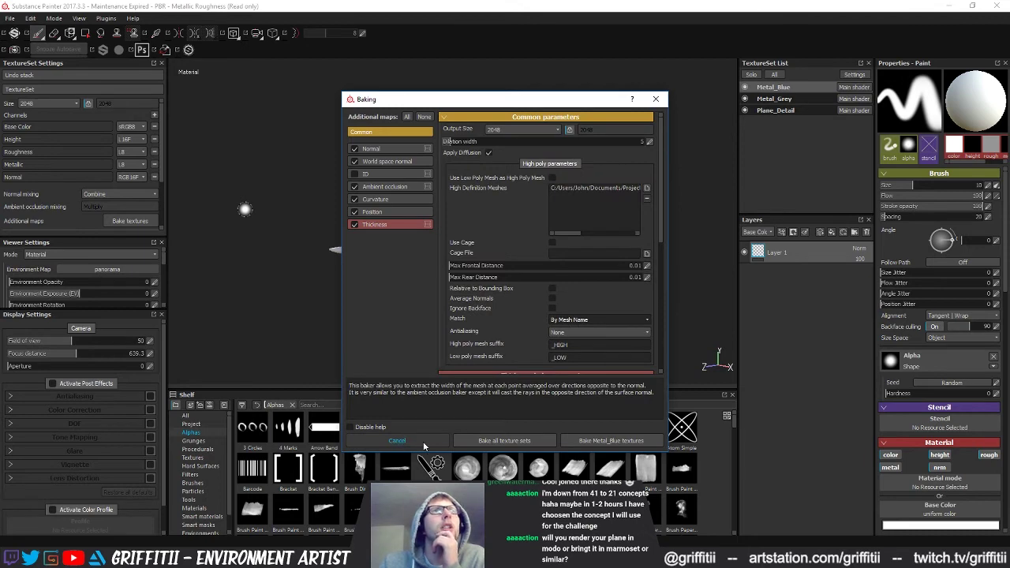
left_click(506, 440)
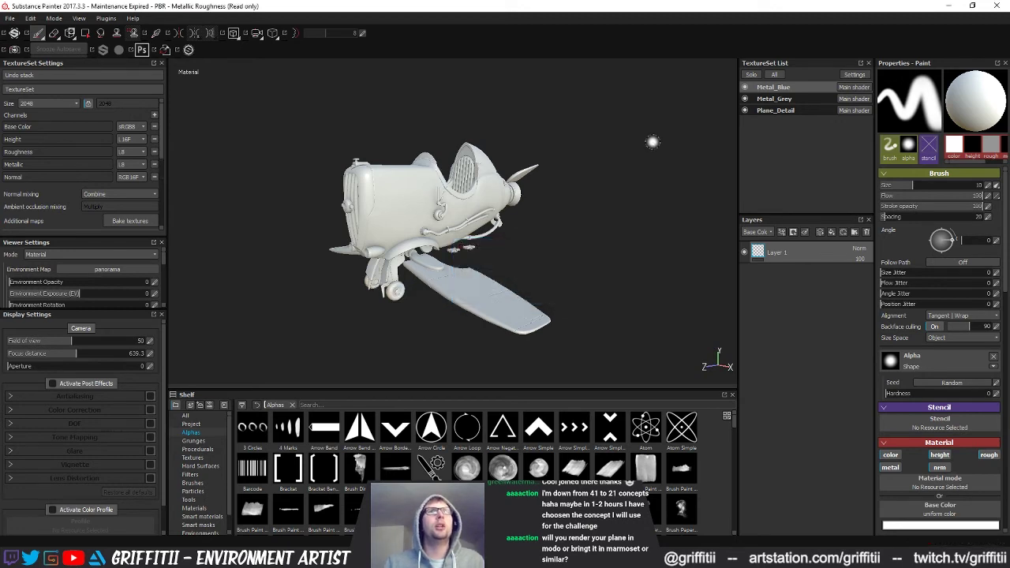
Check the baked mesh maps of the Metal_Grey and Plane_Detail texture sets.
left_click_drag(535, 251, 517, 267, "alt")
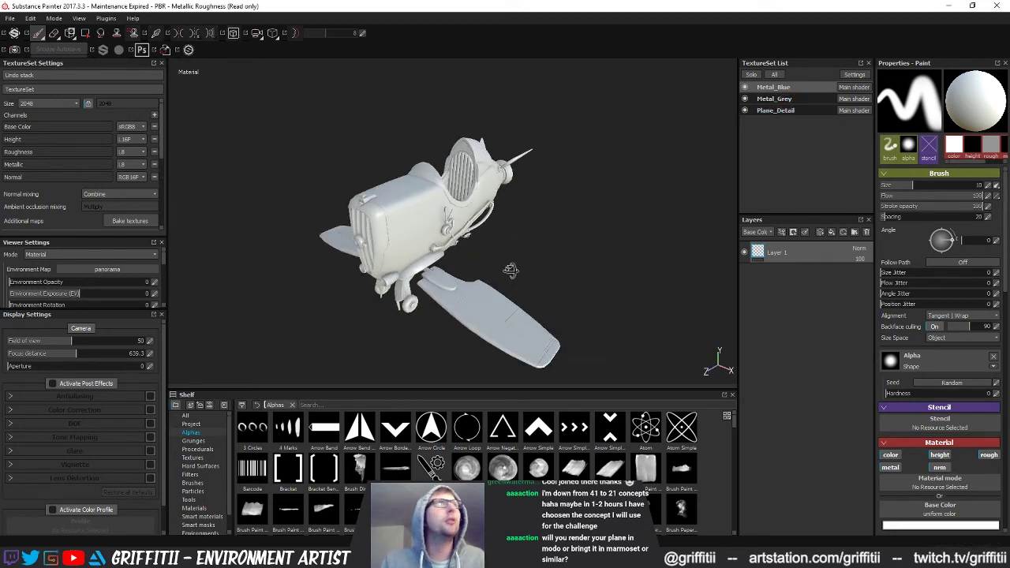
scroll(116, 165, "down", 3)
left_click(794, 99)
left_click(770, 111)
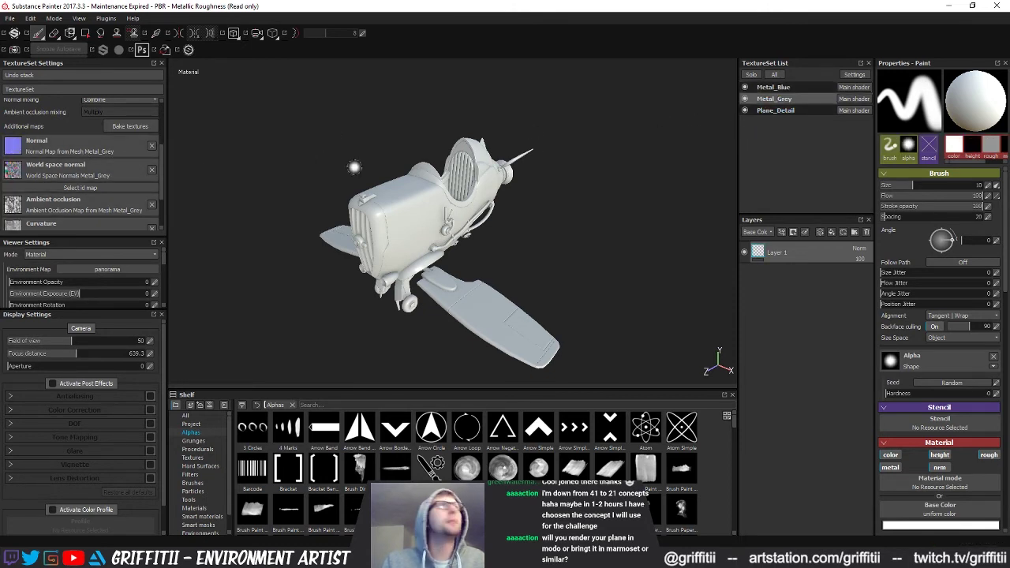
Examine the baked plane up close from several angles, including the wing joint and the pipes along the fuselage.
left_click_drag(524, 280, 380, 200, "alt")
left_click_drag(444, 233, 493, 268, "alt")
left_click_drag(468, 308, 411, 212, "alt")
left_click_drag(561, 321, 330, 155, "alt")
left_click_drag(580, 236, 525, 153, "alt")
right_click_drag(526, 155, 498, 198, "alt")
left_click_drag(498, 197, 379, 192, "alt")
middle_click_drag(379, 192, 447, 208, "alt")
right_click_drag(447, 209, 486, 222, "alt")
left_click_drag(486, 222, 362, 283, "alt")
right_click_drag(362, 282, 371, 252, "alt")
left_click_drag(372, 253, 289, 201, "alt")
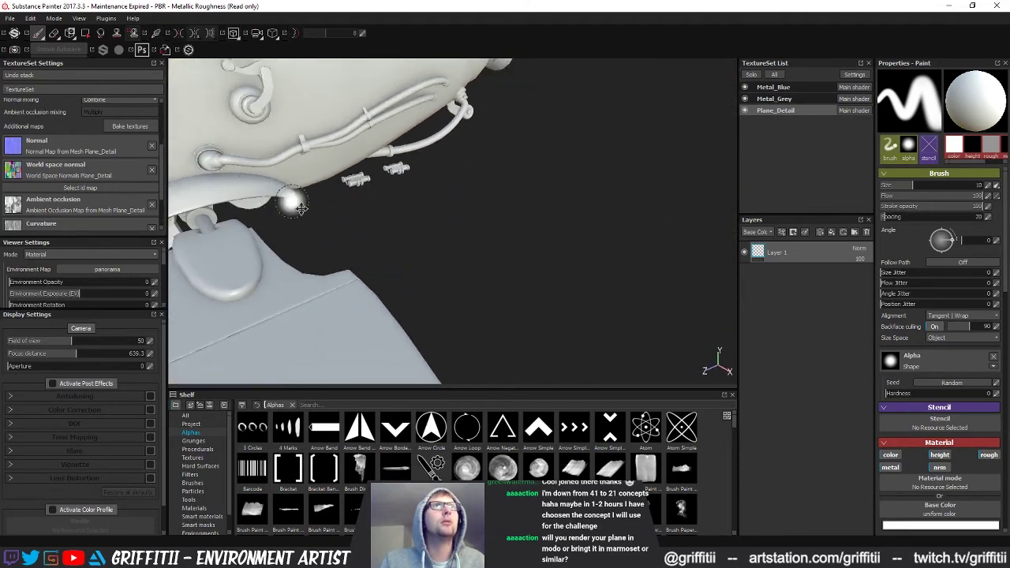
Bring the whole plane into view and make Metal_Blue the active texture set.
right_click_drag(289, 201, 273, 162, "alt")
middle_click_drag(273, 162, 399, 253, "alt")
right_click_drag(399, 252, 347, 189, "alt")
left_click_drag(348, 190, 443, 267, "alt")
left_click(774, 88)
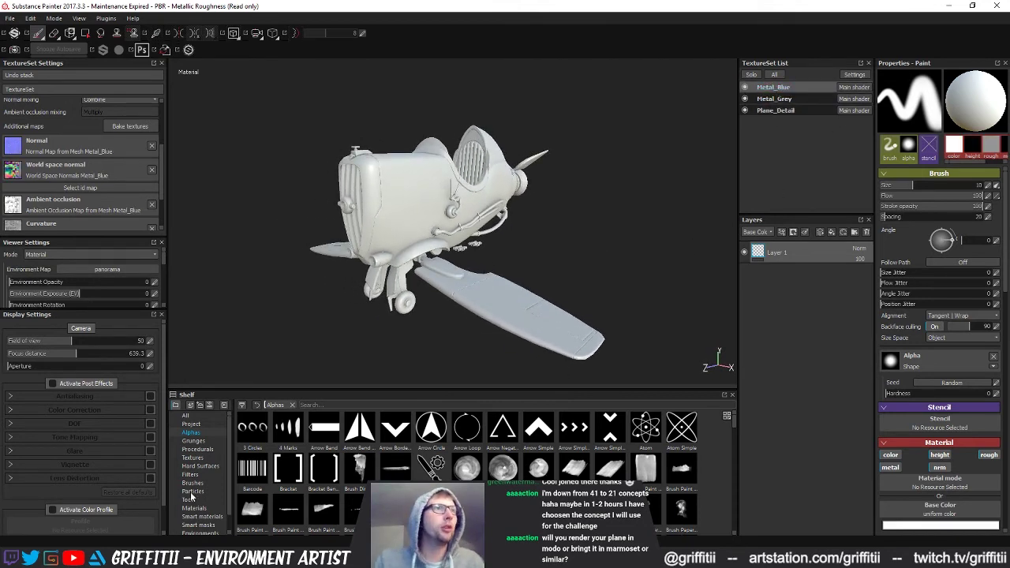
Browse the materials and smart materials for a steel finish to use on the Metal_Blue parts.
left_click(202, 517)
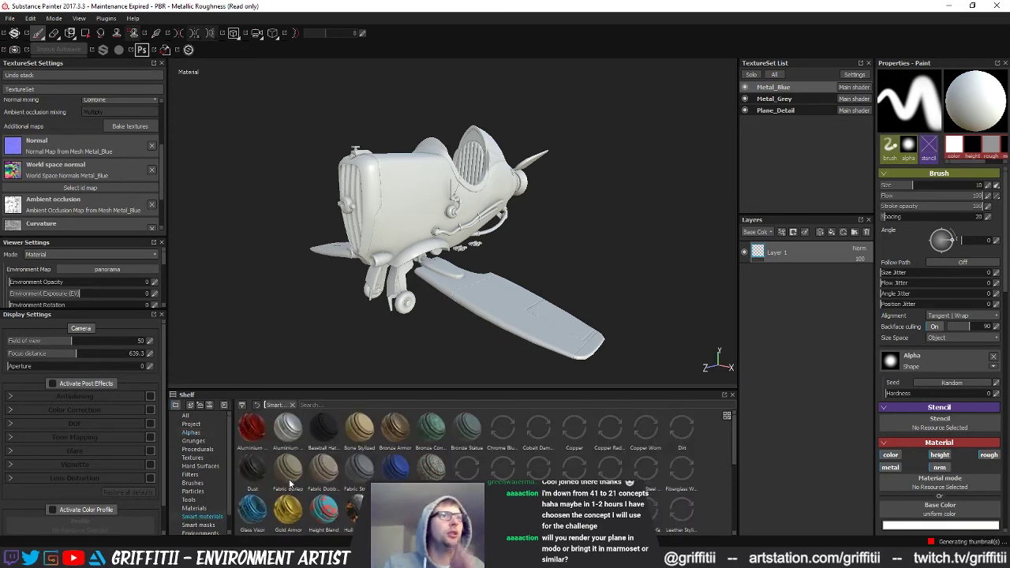
left_click(199, 509)
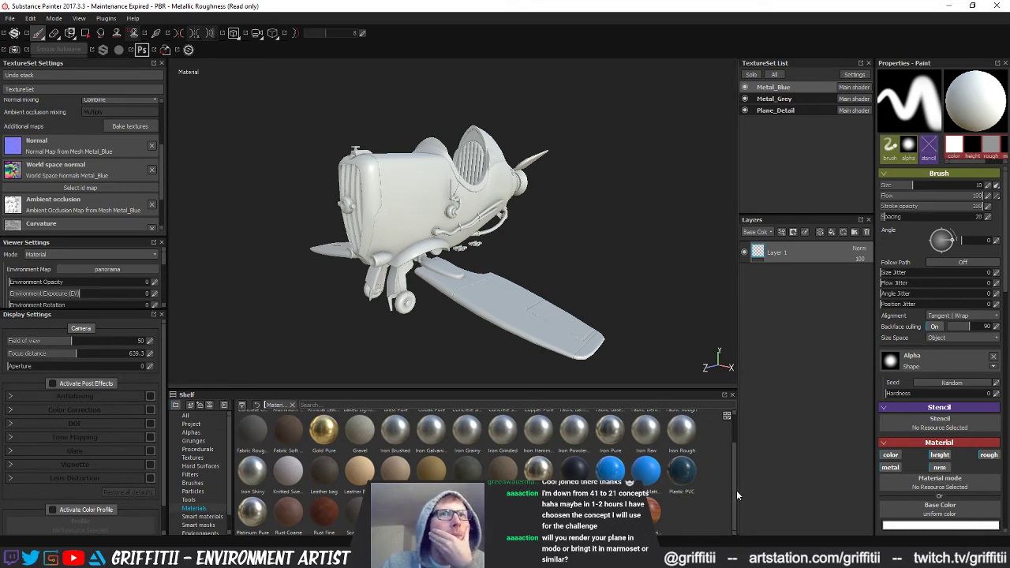
scroll(735, 489, "up", 2)
left_click(198, 517)
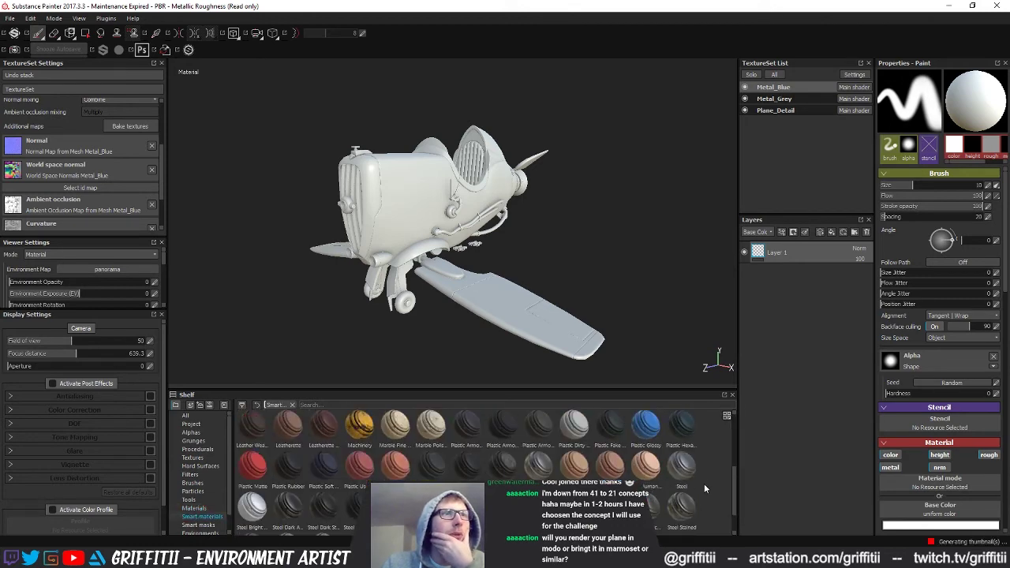
scroll(703, 483, "down", 5)
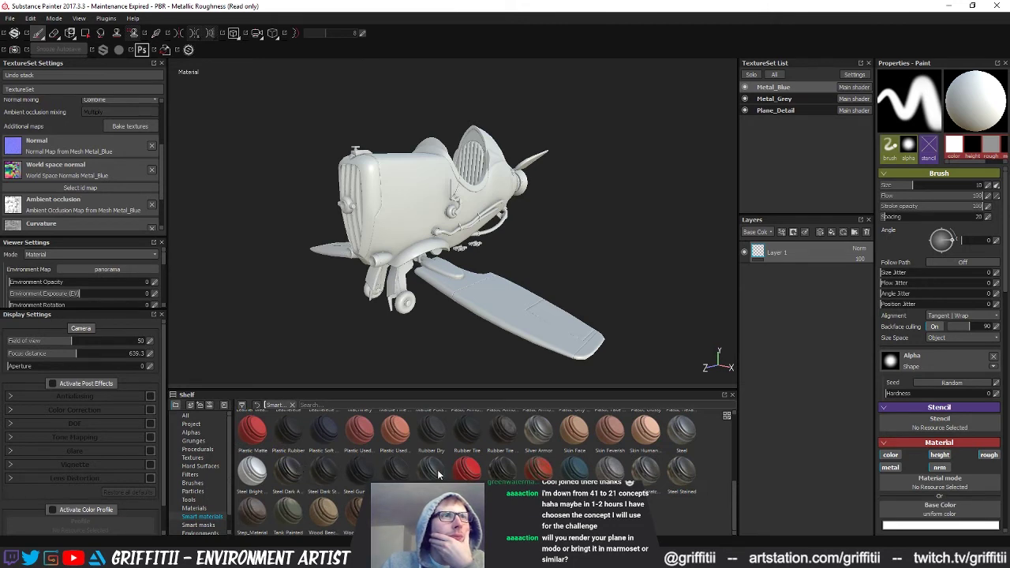
mouse_move(440, 475)
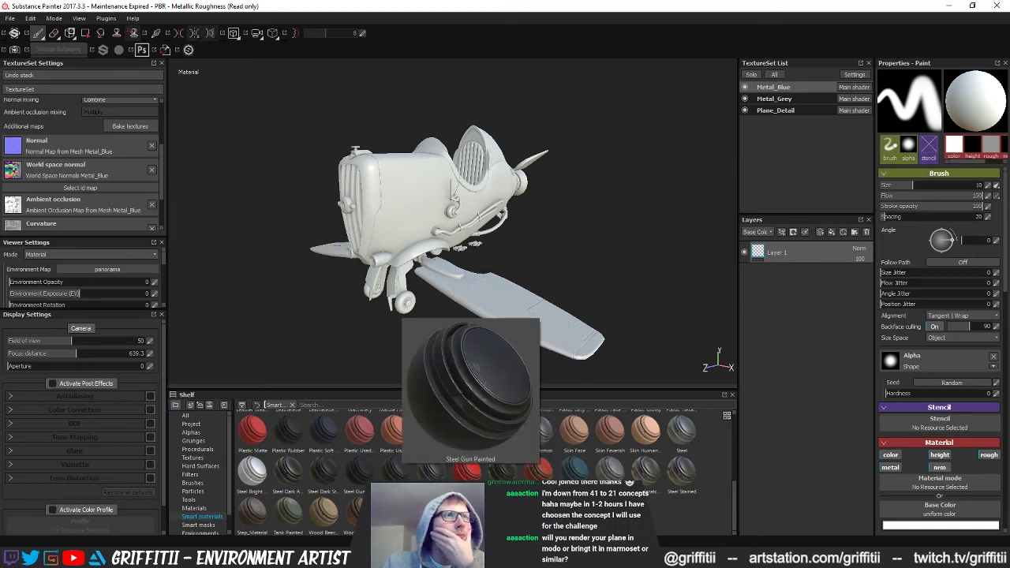
scroll(466, 472, "up", 5)
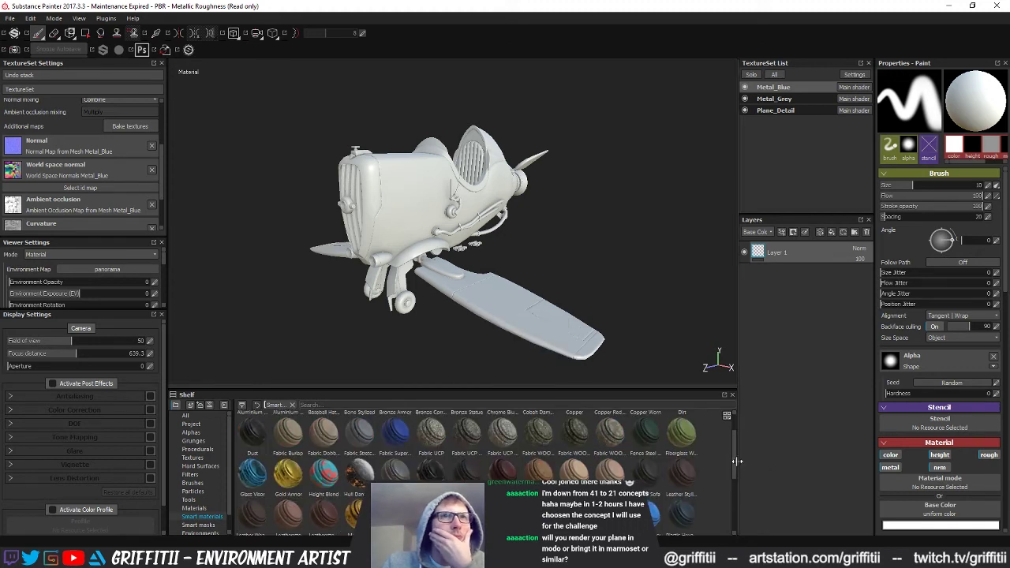
left_click_drag(733, 458, 733, 472)
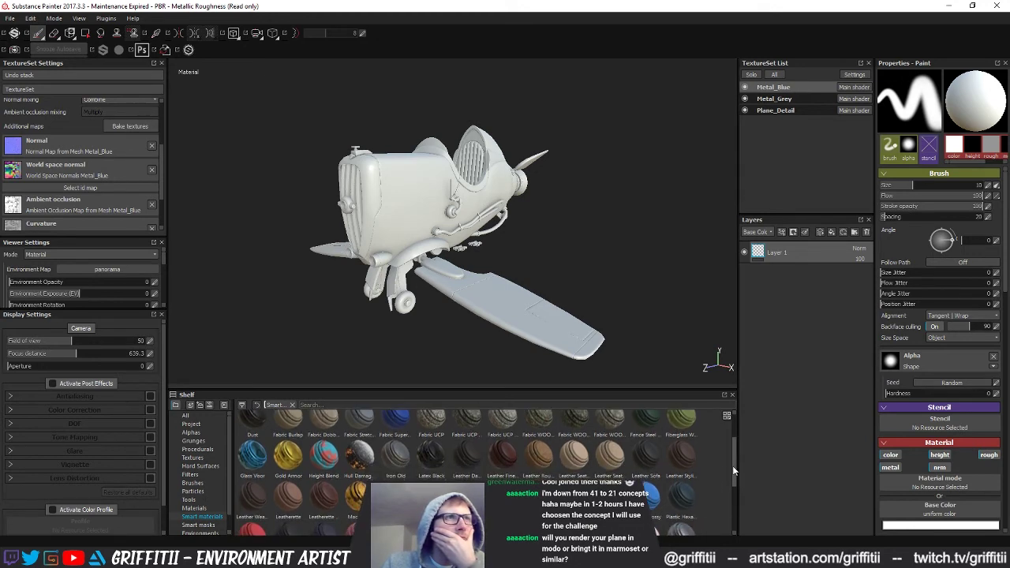
left_click_drag(734, 468, 735, 471)
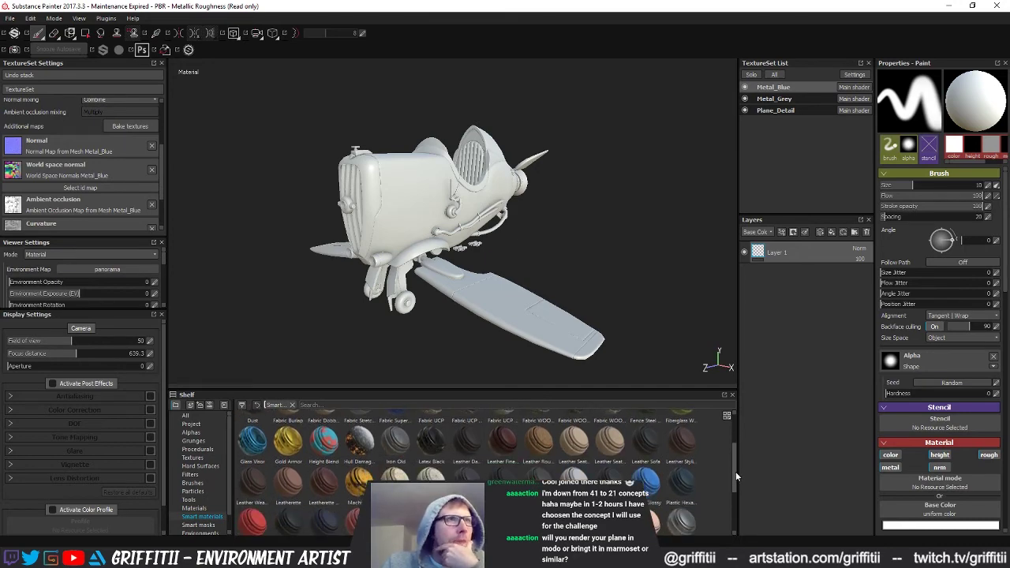
left_click_drag(736, 471, 729, 510)
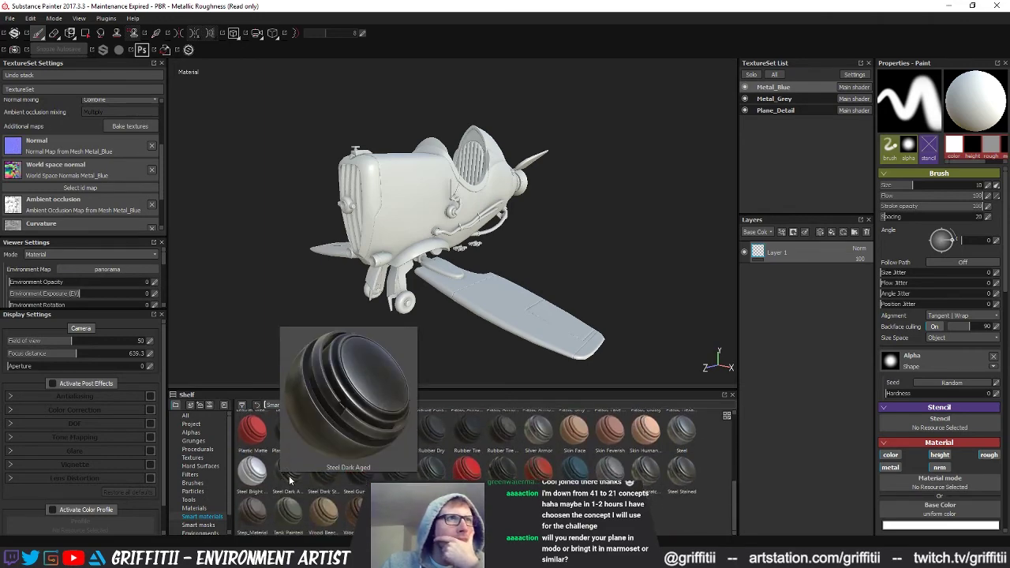
Add the Steel Medieval Stylized smart material to the Metal_Blue layer stack beneath Layer 1, and inspect it on the wing and fuselage.
mouse_move(335, 481)
mouse_move(399, 481)
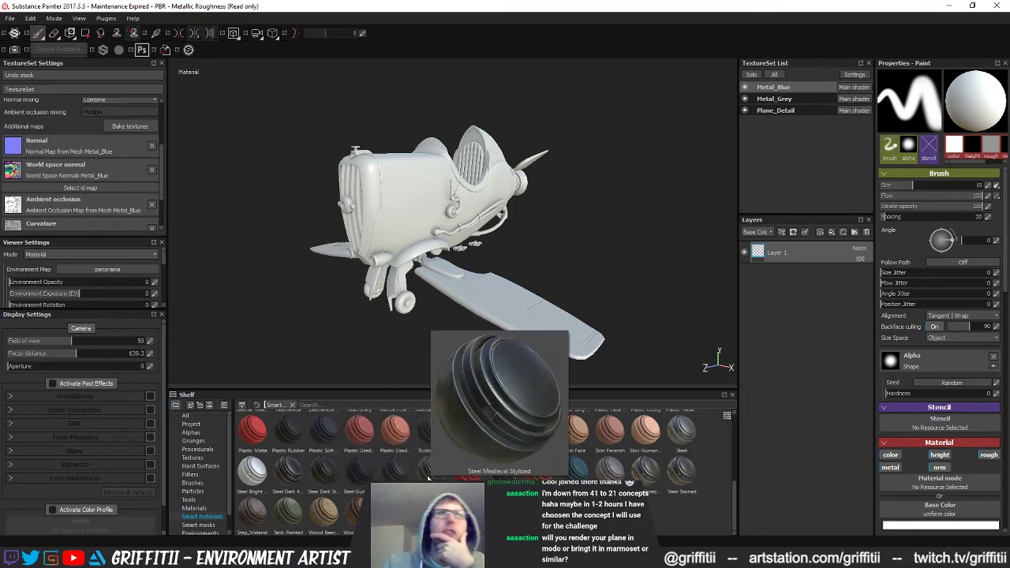
left_click_drag(427, 477, 777, 343)
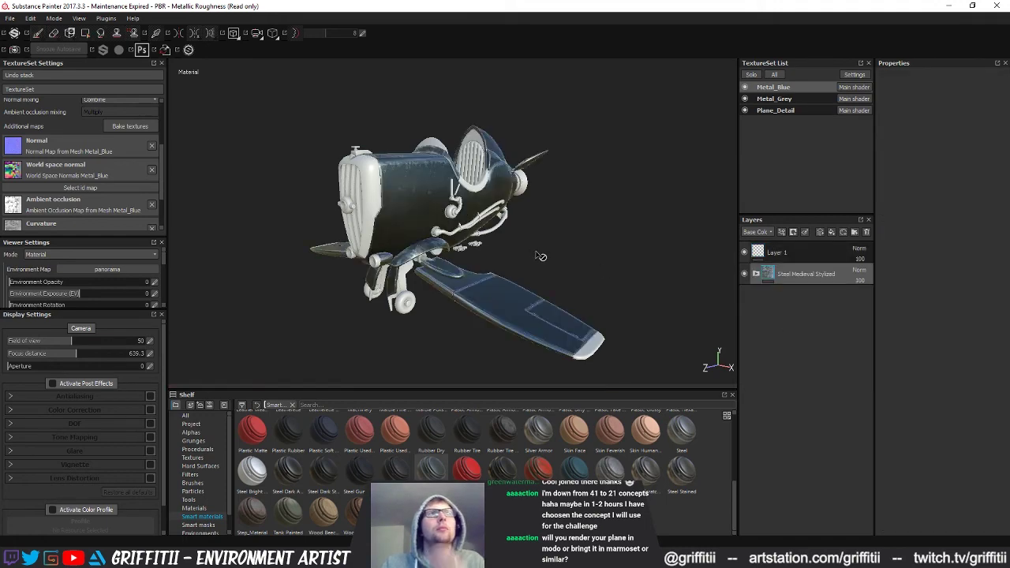
left_click_drag(541, 254, 419, 260, "alt")
right_click_drag(419, 260, 523, 352, "alt")
left_click_drag(524, 352, 491, 302, "alt")
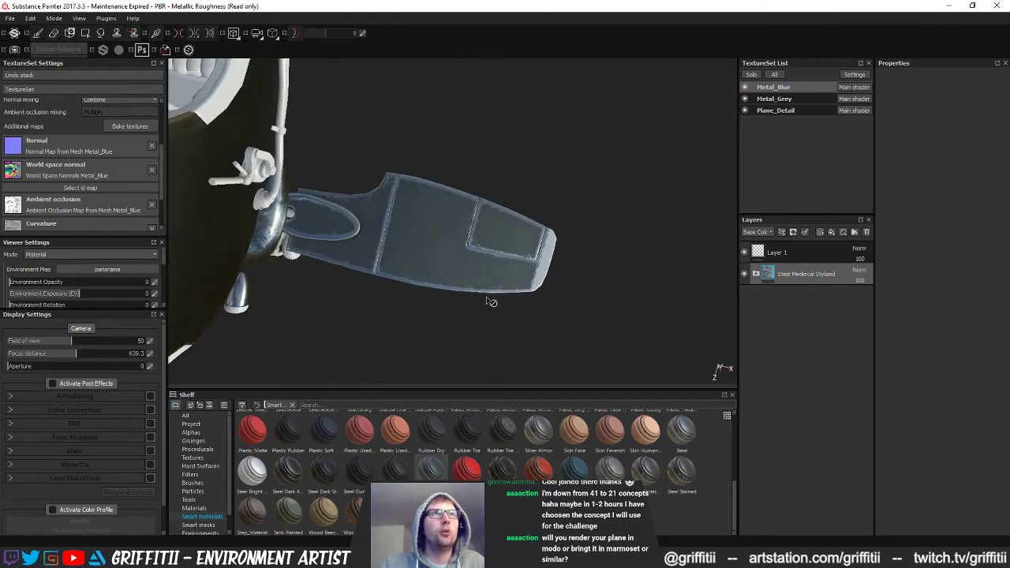
left_click_drag(377, 201, 671, 211, "alt")
Expand the Steel Medieval Stylized folder and hide its Wear and Scratches layers.
left_click(756, 273)
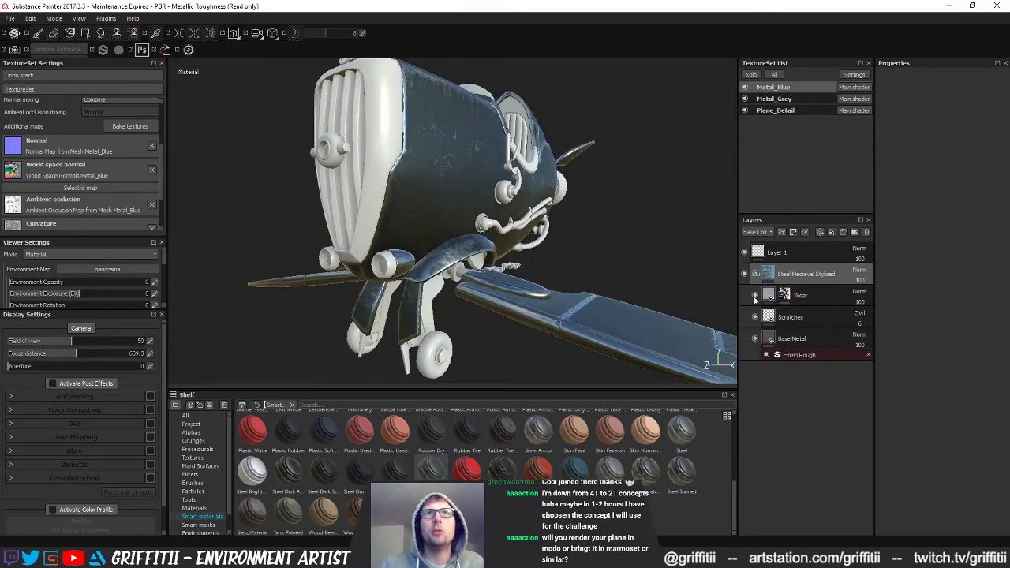
left_click(755, 295)
left_click(755, 316)
left_click_drag(553, 236, 505, 251, "alt")
Give the Base Metal layer a teal base color of about R 0.140, G 0.396, B 0.440.
left_click(792, 339)
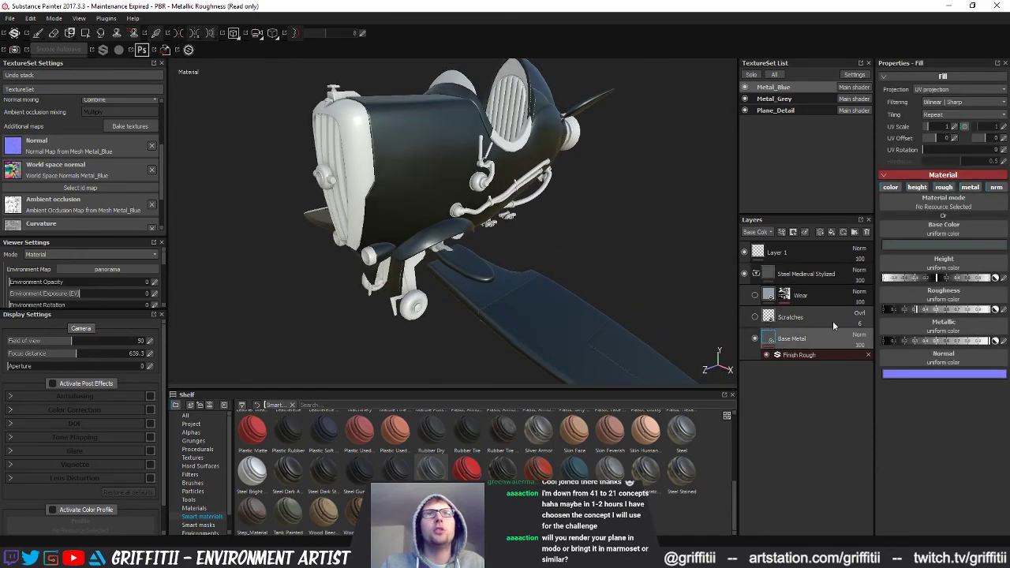
left_click(958, 245)
left_click_drag(876, 253, 883, 239)
left_click_drag(569, 237, 544, 233, "alt")
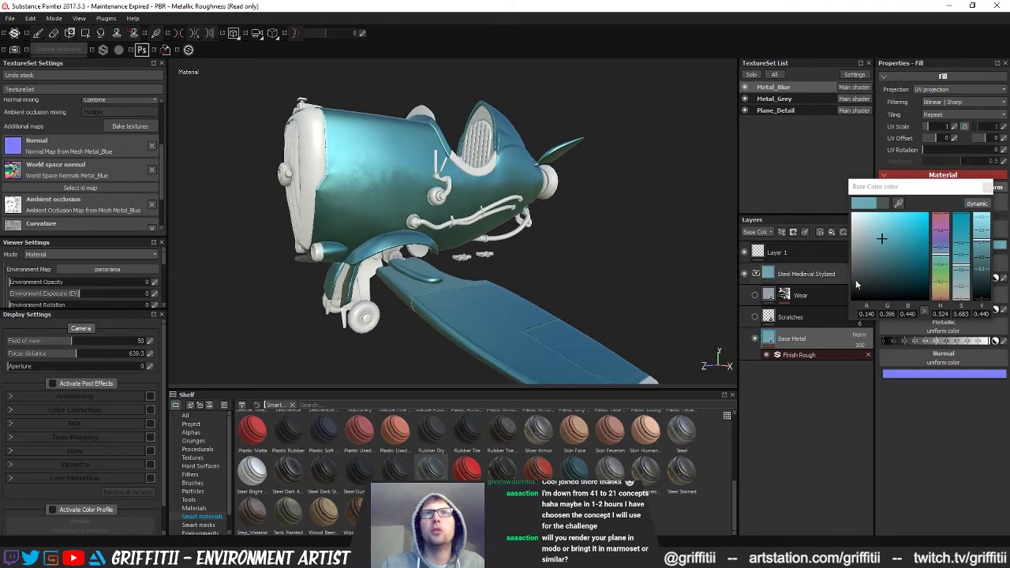
Open the Screenshot_10 image from the Desktop in File Explorer as a color reference, and close the folder window.
key("super+e")
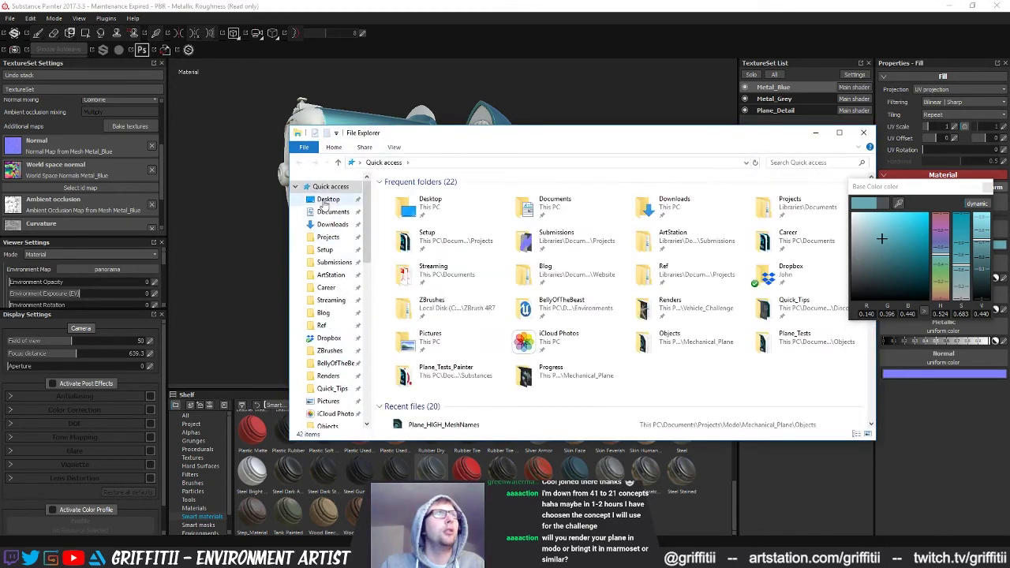
left_click(326, 199)
left_click(427, 194)
double_click(431, 196)
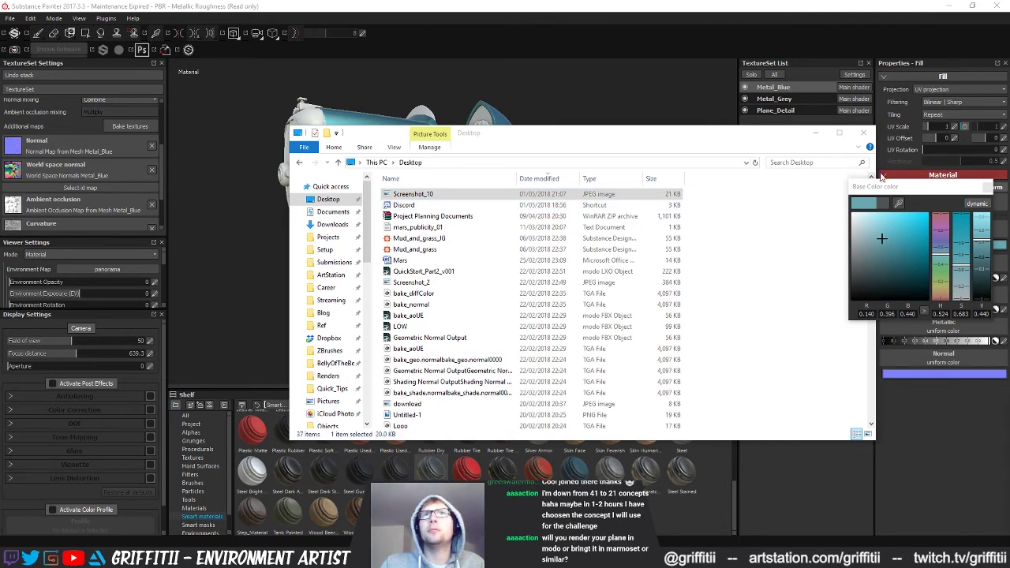
left_click(864, 133)
Set the Base Metal layer's base color to R 0.216, G 0.379, B 0.407.
left_click_drag(874, 314, 866, 314)
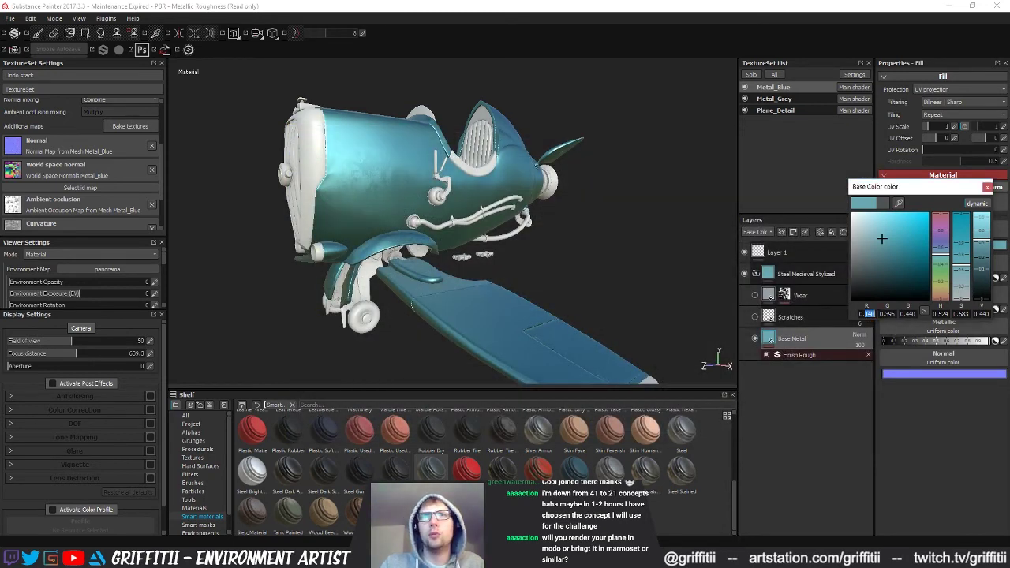
type("216")
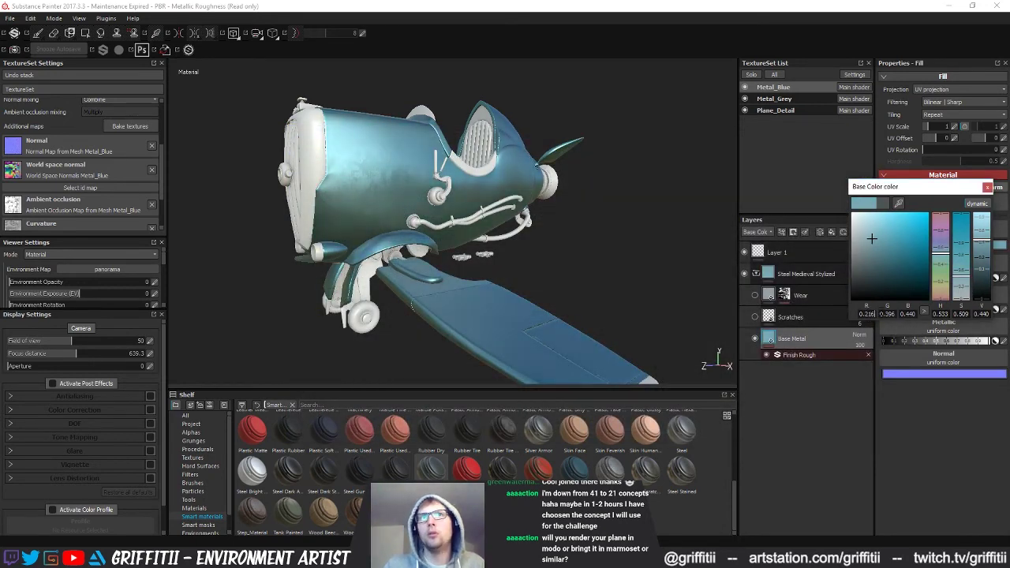
key("Tab")
key("Tab")
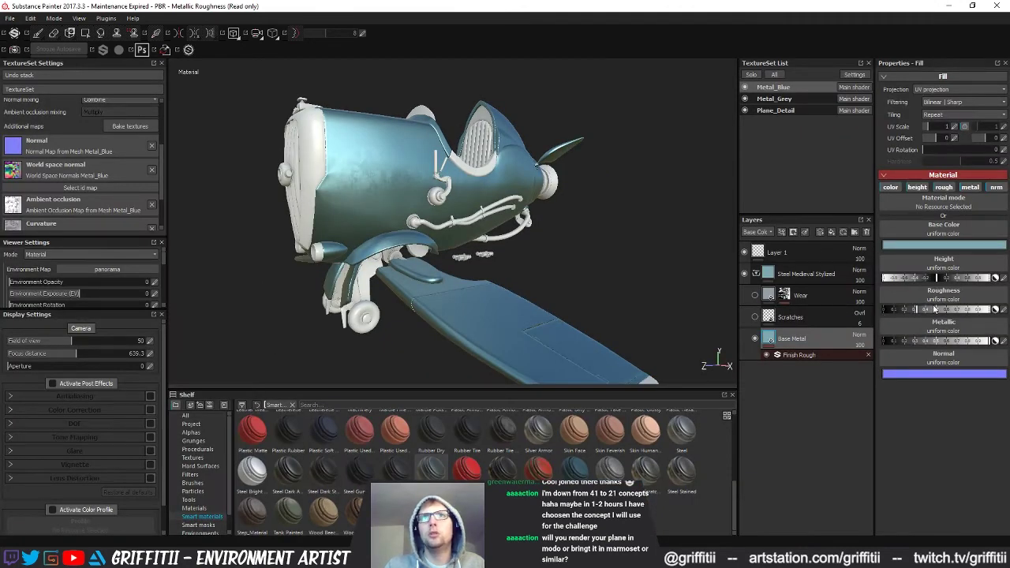
left_click(923, 247)
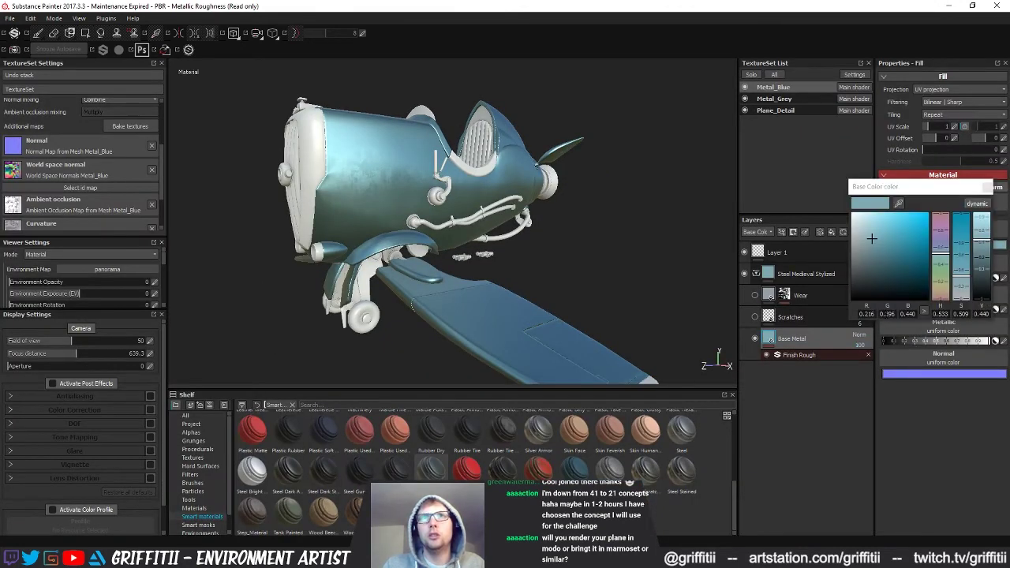
double_click(889, 314)
type("379")
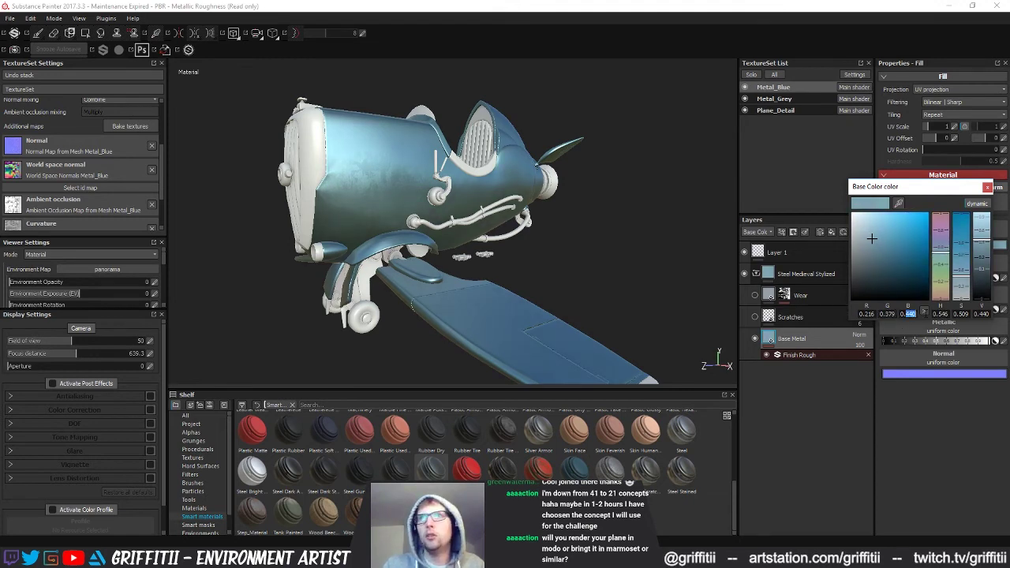
type("407")
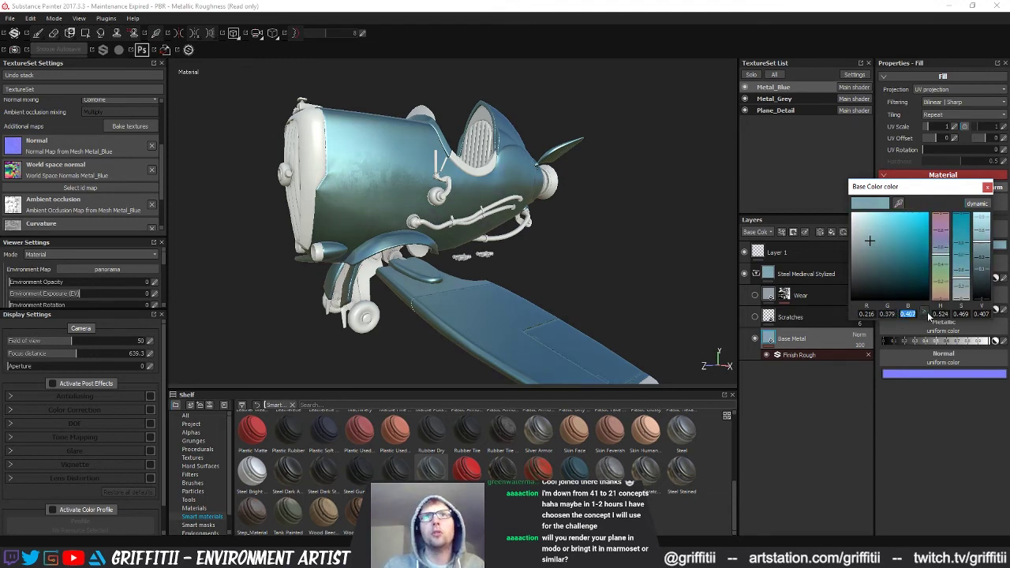
left_click_drag(592, 249, 570, 267, "alt")
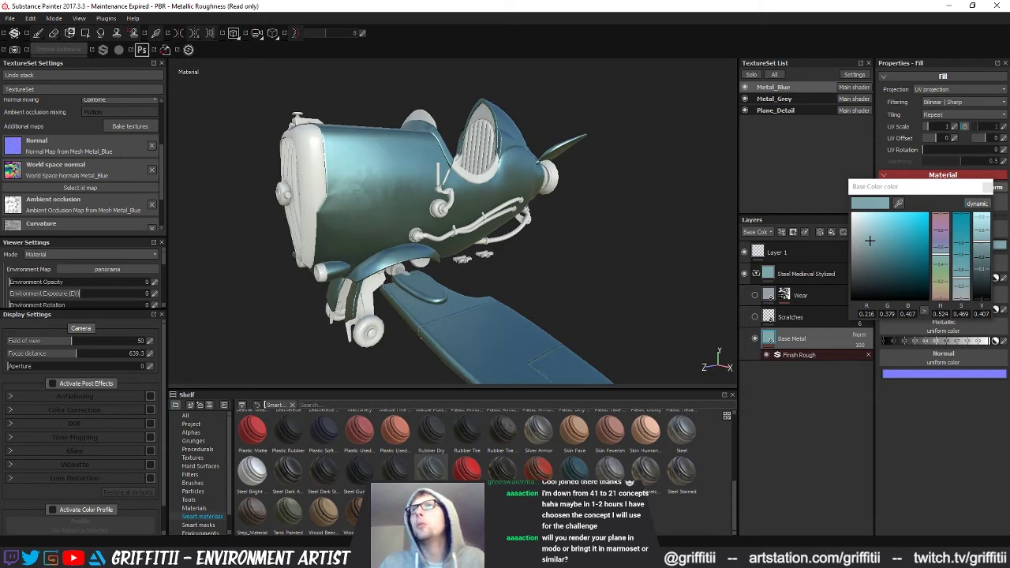
left_click(987, 189)
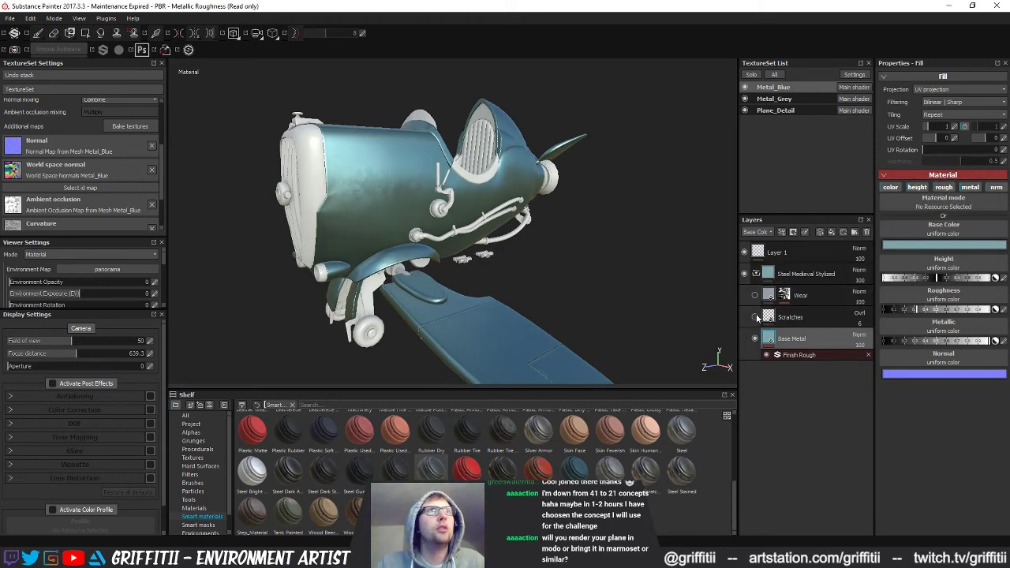
Show the Scratches layer again and raise the Base Metal layer's roughness slightly, checking the reflections from several angles.
left_click_drag(520, 248, 487, 275, "alt")
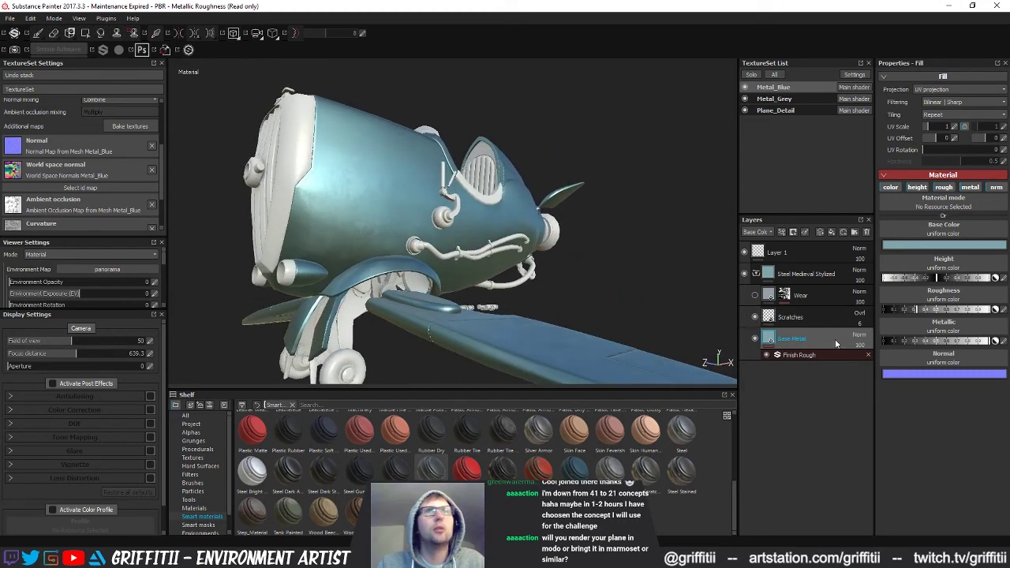
left_click(809, 318)
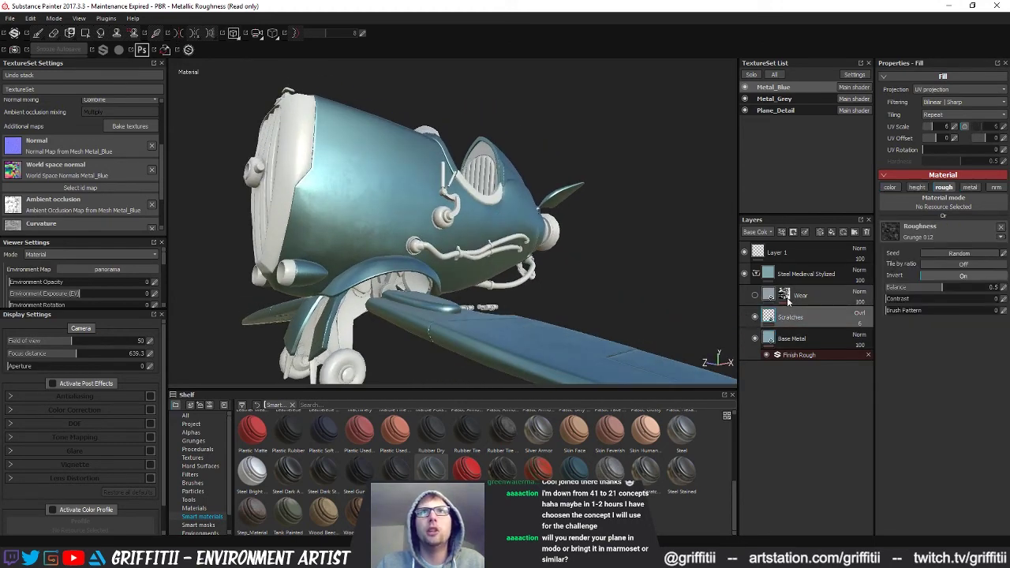
left_click(791, 338)
left_click_drag(508, 225, 452, 200, "alt")
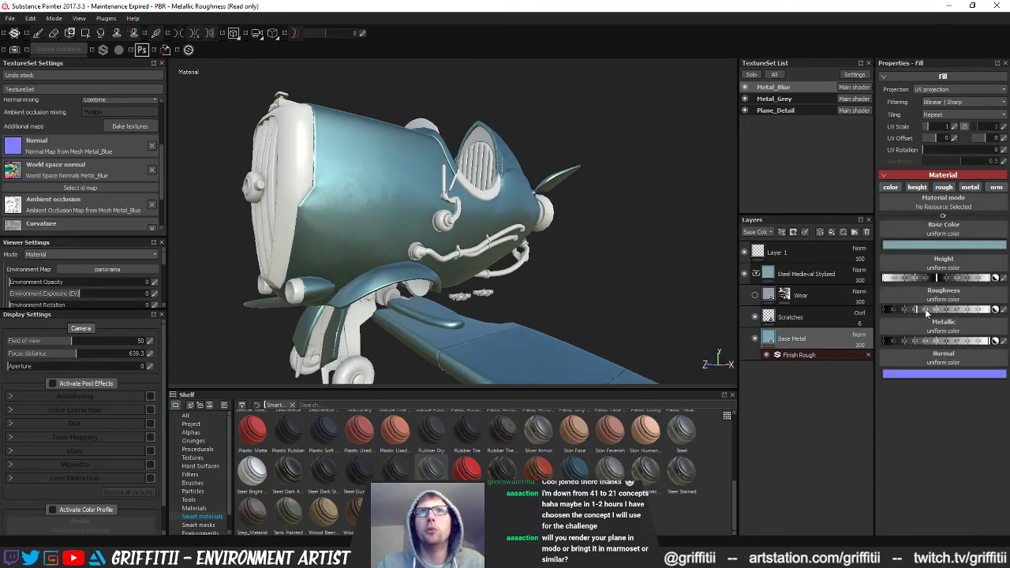
left_click_drag(471, 209, 406, 207, "alt")
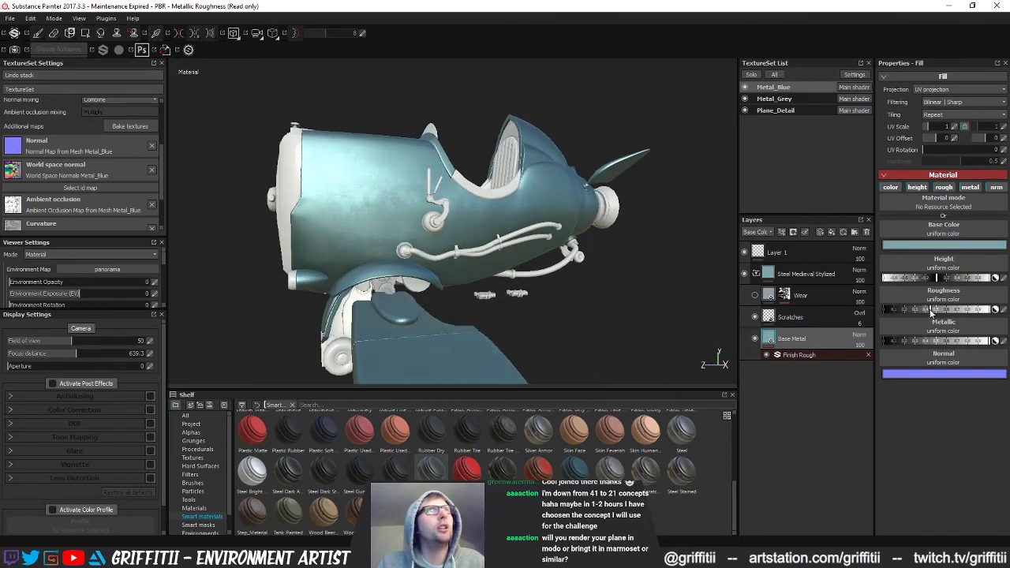
left_click_drag(535, 251, 447, 210, "alt")
left_click_drag(322, 194, 537, 233, "alt")
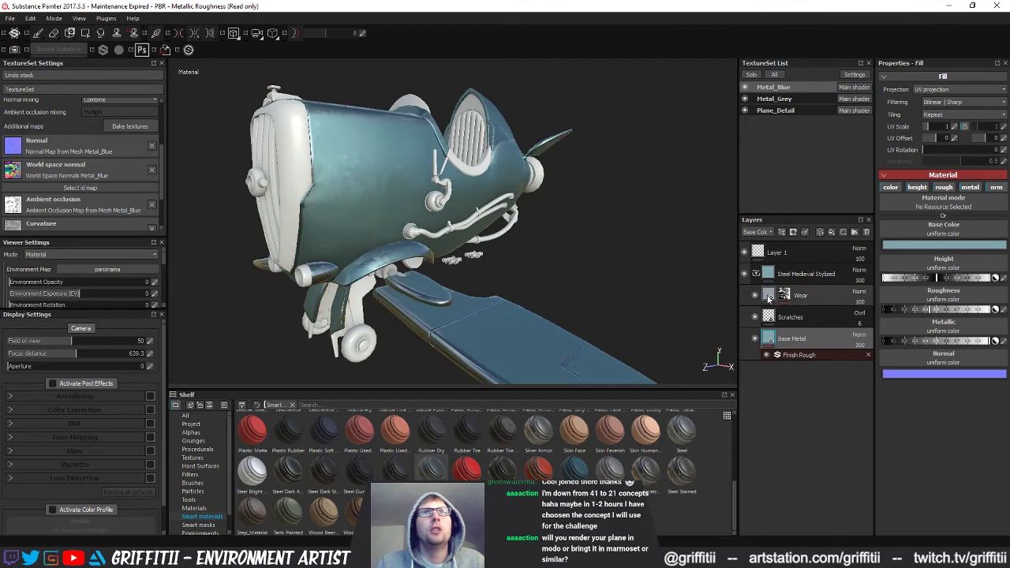
Show the Wear layer and set its edge wear generator to curvature weight 0.54, ambient occlusion masking 0.49, edges smoothness 1.55 and grunge amount 0.21.
left_click(786, 295)
left_click(835, 315)
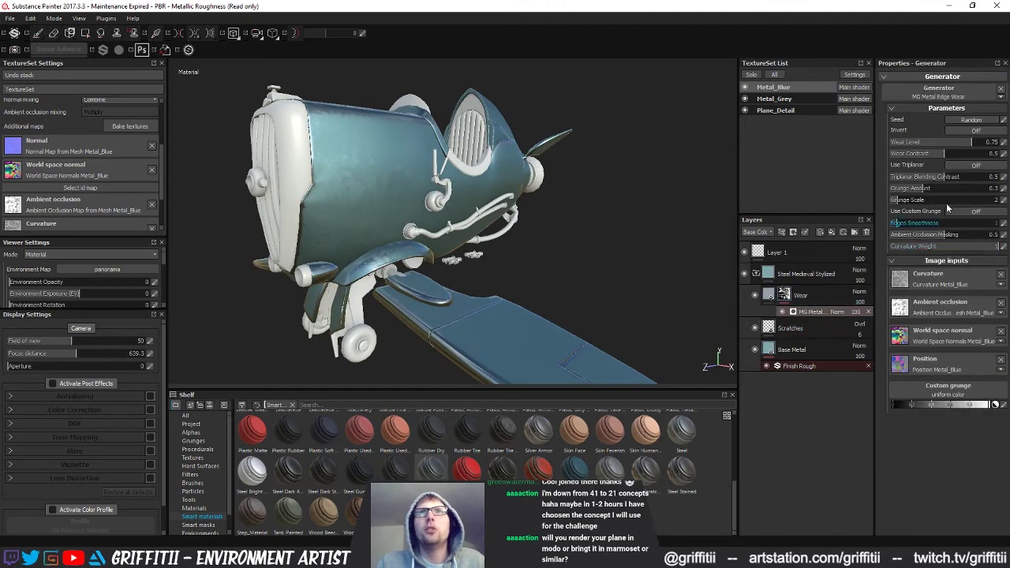
left_click_drag(975, 249, 996, 247)
left_click_drag(948, 226, 949, 248)
left_click_drag(929, 190, 946, 192)
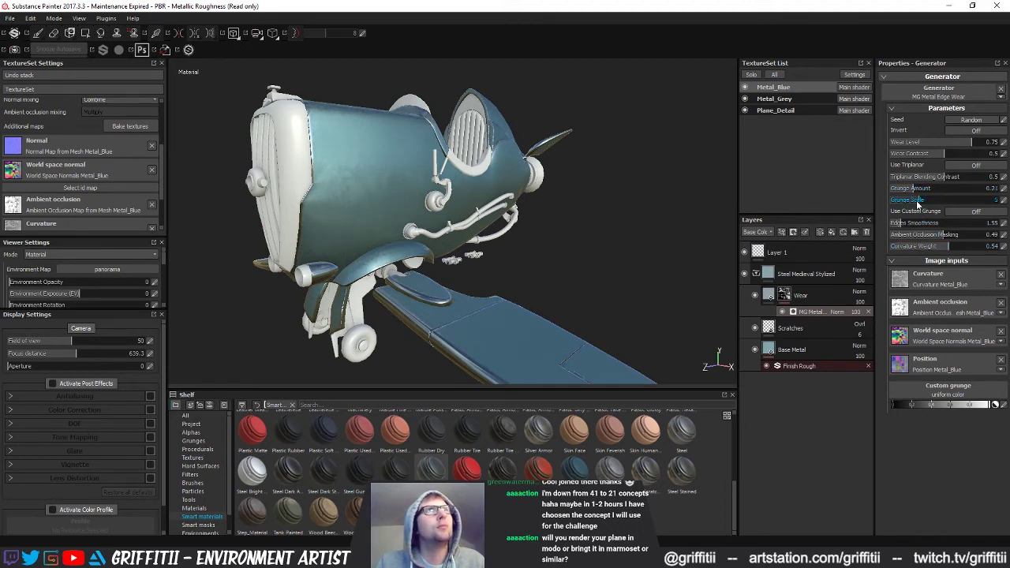
Set the edge wear generator's grunge scale to 2, wear level to 0.64 and wear contrast to 0.7.
left_click_drag(379, 180, 644, 259, "alt")
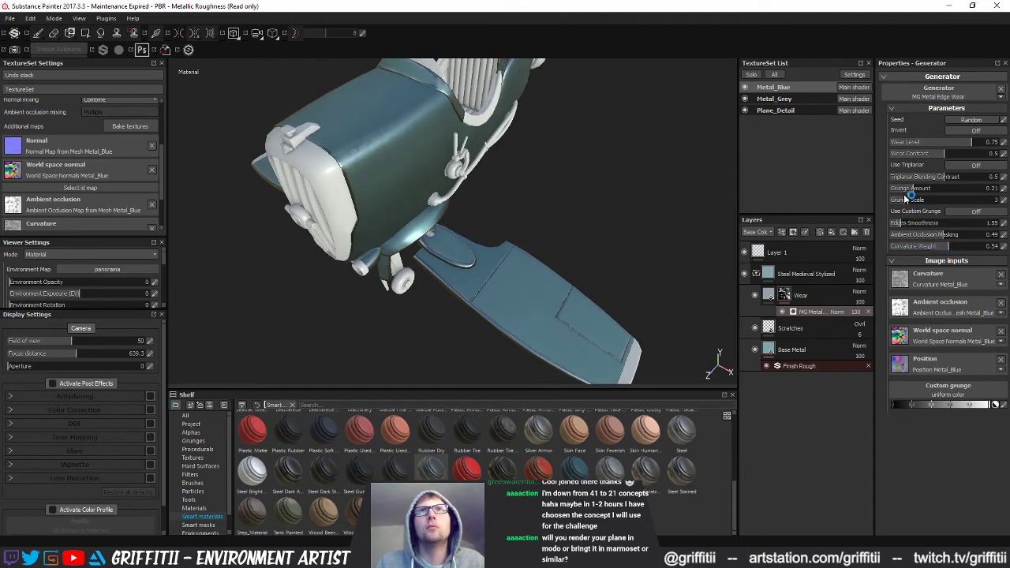
left_click(961, 141)
left_click(971, 154)
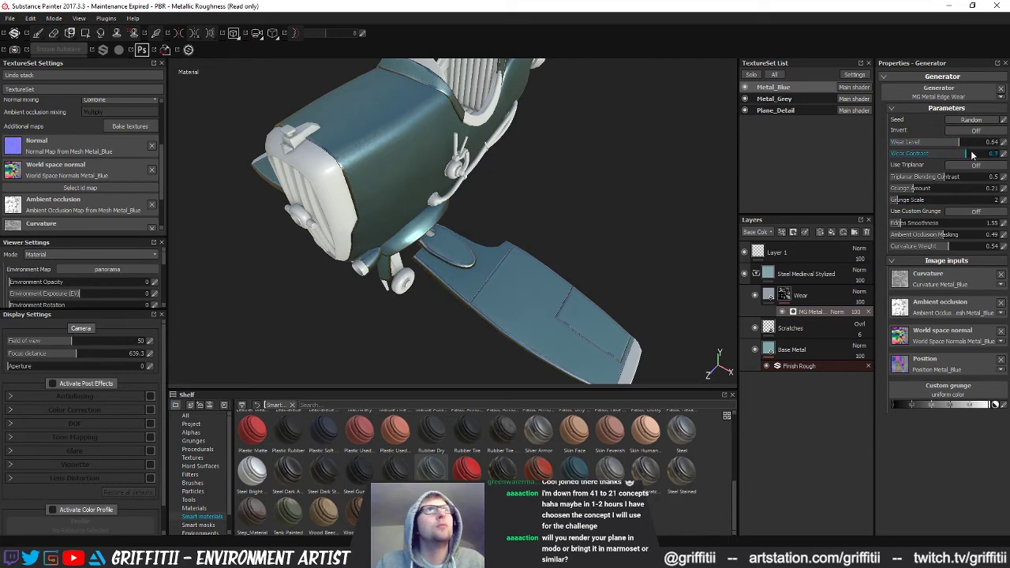
Set the edge wear generator's wear contrast to 0.44, curvature weight to 0.21 and wear level to 0.82, checking the fuselage edges.
mouse_move(965, 155)
left_mouse_down()
mouse_move(932, 154)
mouse_move(977, 143)
left_mouse_up()
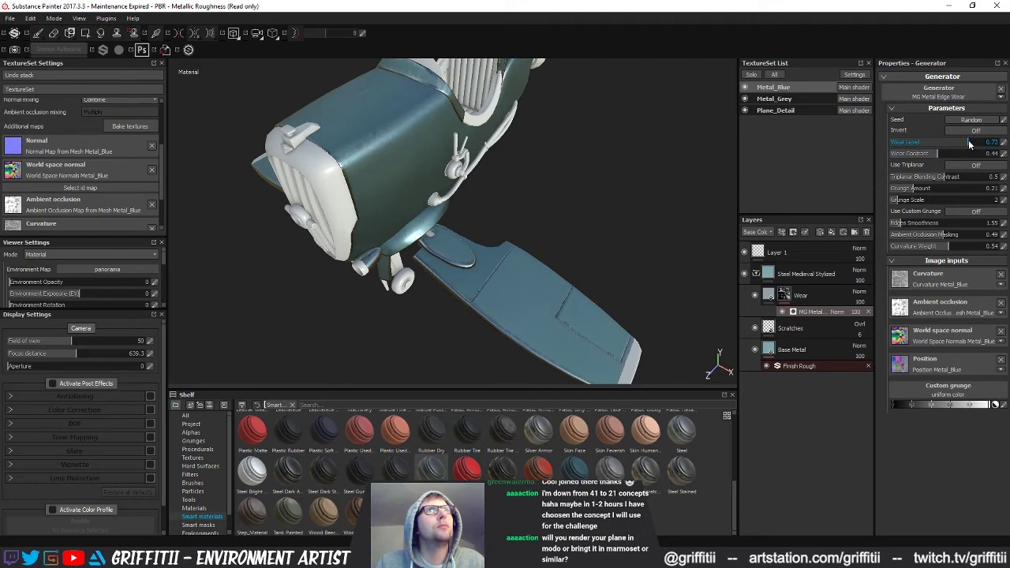
left_click_drag(442, 205, 557, 129, "alt")
right_click_drag(558, 129, 614, 153, "alt")
mouse_move(614, 153)
left_mouse_down("alt")
mouse_move(564, 179)
mouse_move(537, 160)
mouse_move(401, 173)
mouse_move(447, 214)
mouse_move(592, 151)
mouse_move(594, 75)
mouse_move(608, 154)
left_mouse_up("alt")
left_click_drag(925, 246, 913, 248)
left_click_drag(524, 157, 411, 175, "alt")
left_click_drag(974, 147, 979, 145)
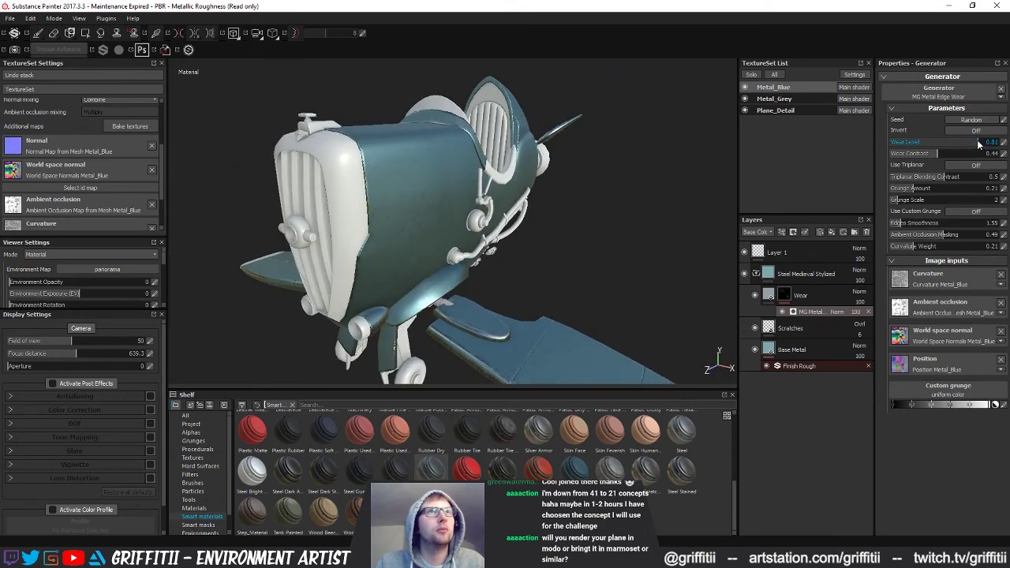
left_click_drag(517, 195, 404, 229, "alt")
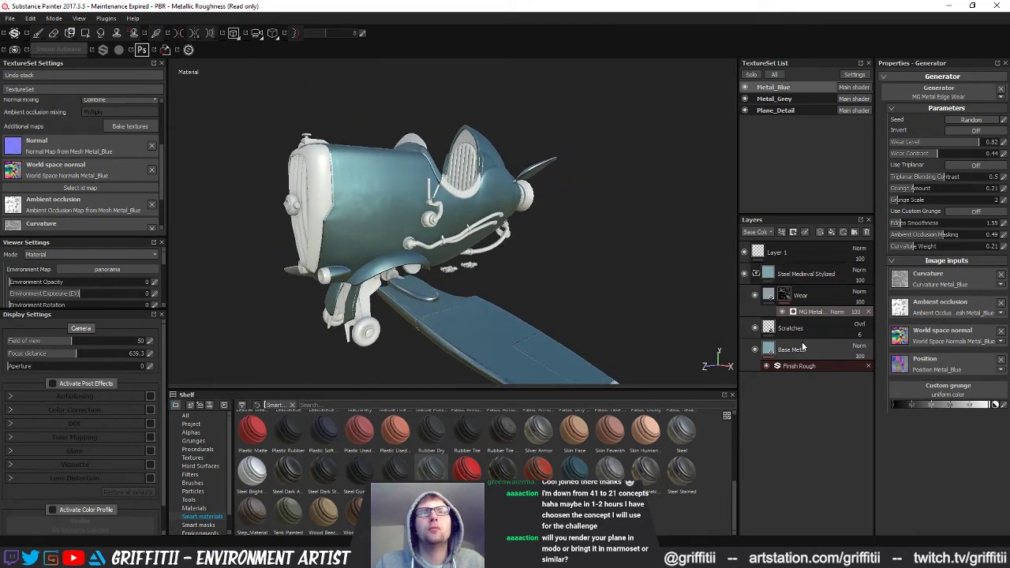
Adjust the Base Metal layer's roughness slightly and brighten its base color to R 0.258, G 0.539, B 0.588.
left_click(869, 348)
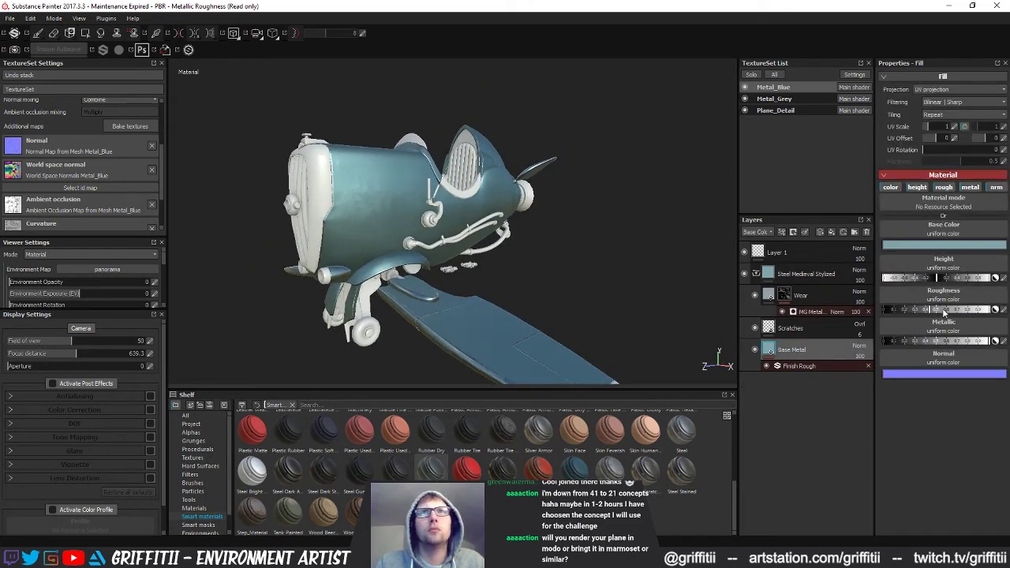
left_click_drag(937, 311, 945, 313)
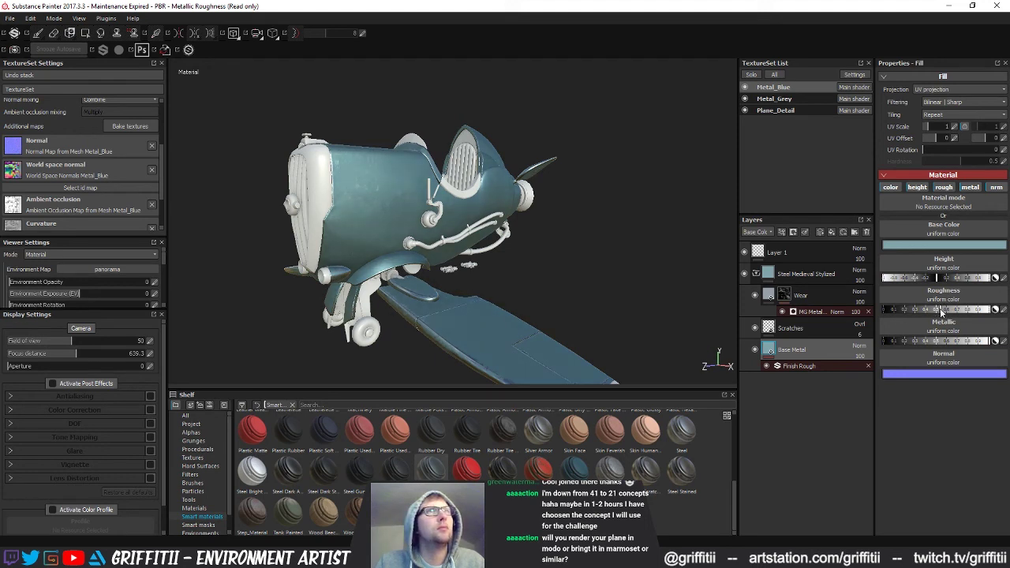
left_click(909, 246)
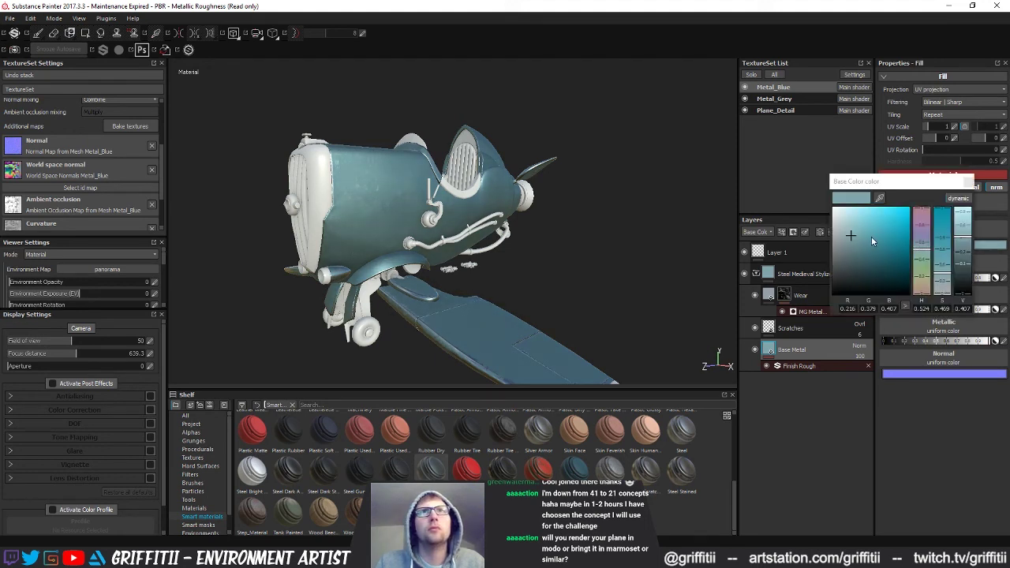
left_click_drag(853, 234, 857, 228)
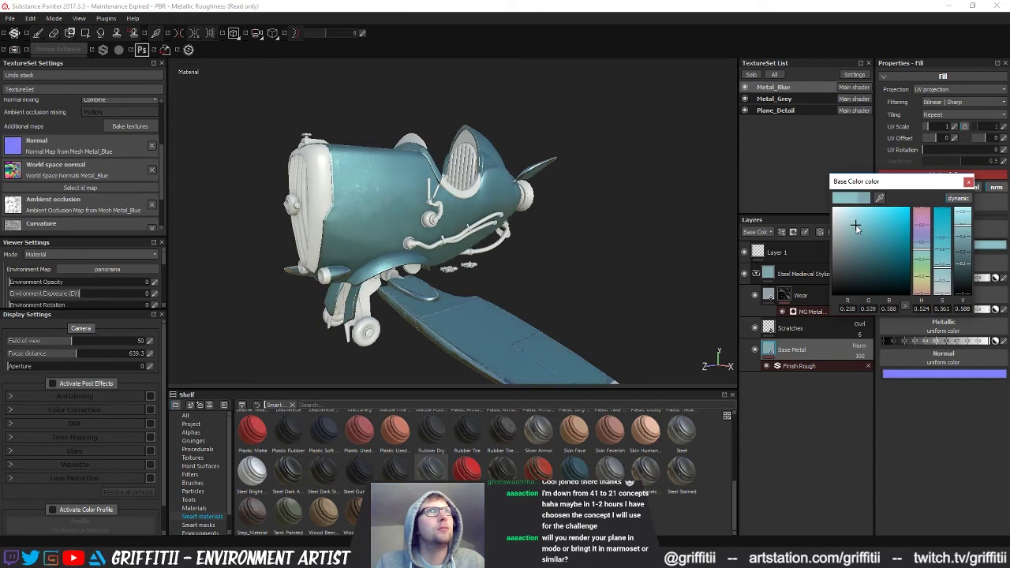
left_click(969, 182)
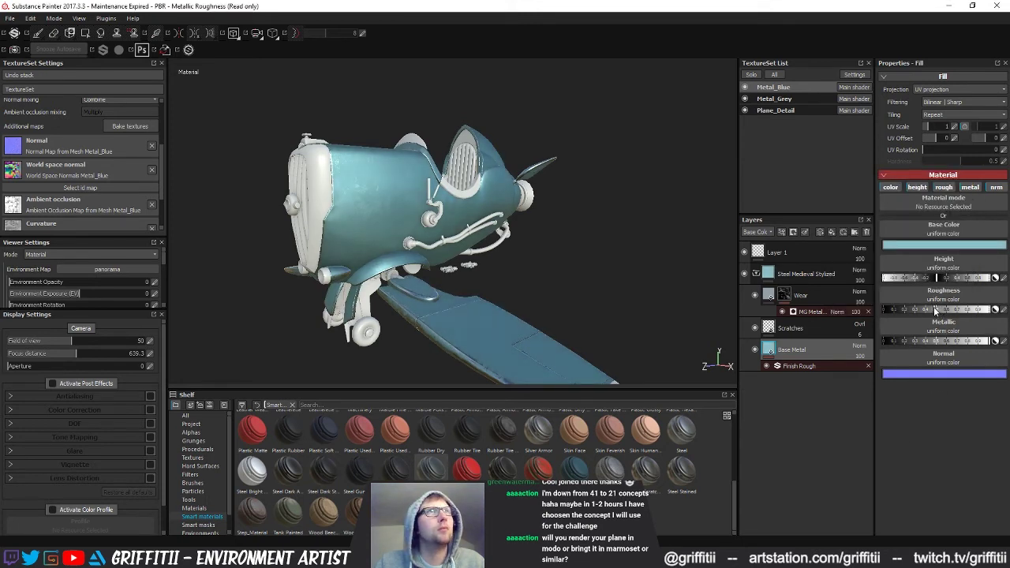
left_click_drag(555, 276, 483, 251, "alt")
Reduce the edge wear generator's wear contrast to about 0.37 and its wear level slightly, and check the Base Metal finish under rotated lighting.
left_click(813, 311)
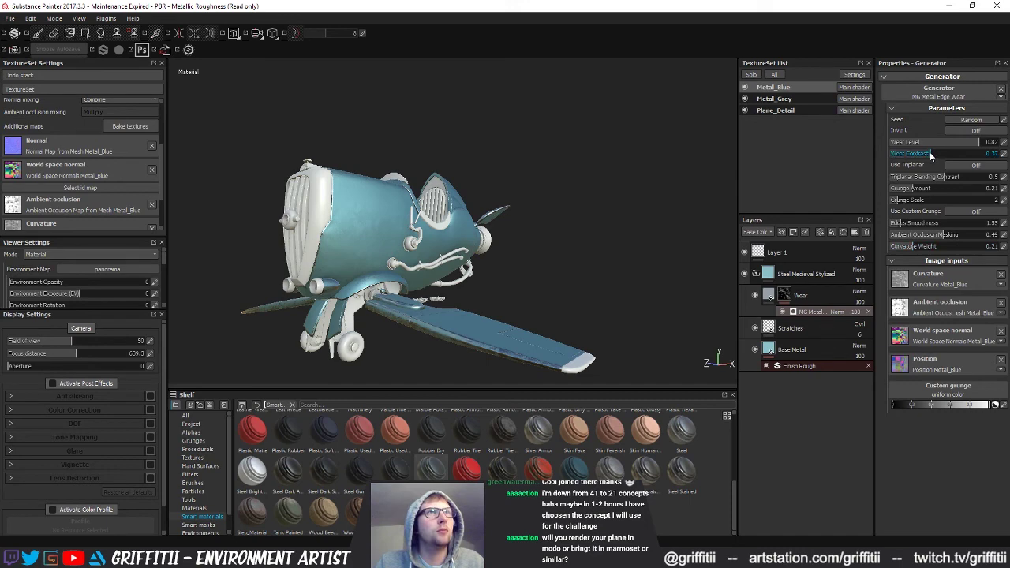
left_click_drag(982, 145, 963, 147)
mouse_move(447, 194)
left_mouse_down("alt")
mouse_move(402, 202)
mouse_move(430, 196)
left_mouse_up("alt")
right_click_drag(430, 196, 468, 219, "shift")
left_click_drag(468, 218, 500, 235, "alt")
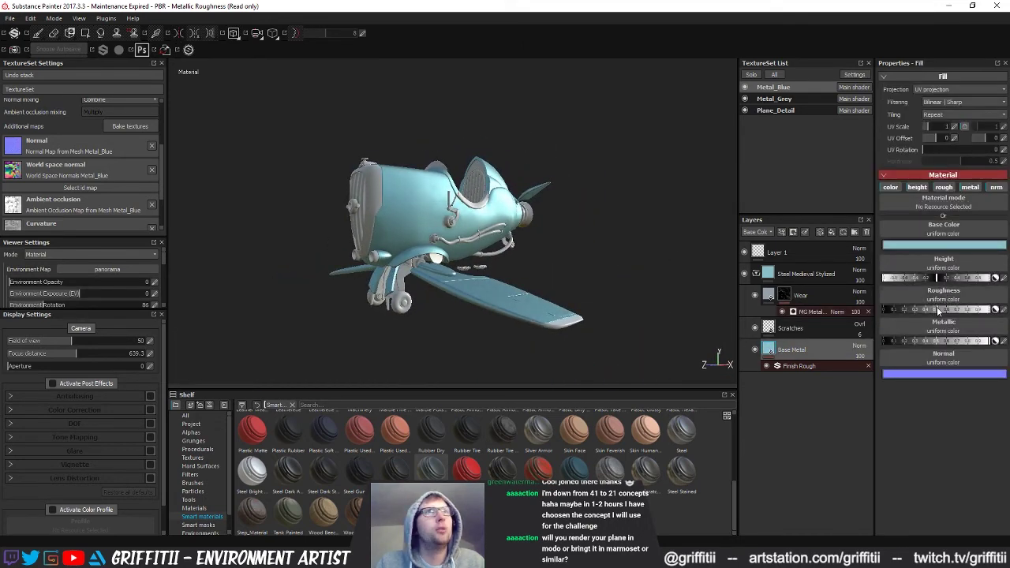
right_click_drag(473, 228, 404, 228, "shift")
left_click_drag(405, 227, 556, 251, "alt")
Apply the Steel Stained smart material to the Metal_Grey texture set and hide its Sharpen and Dirt layers.
left_click(774, 99)
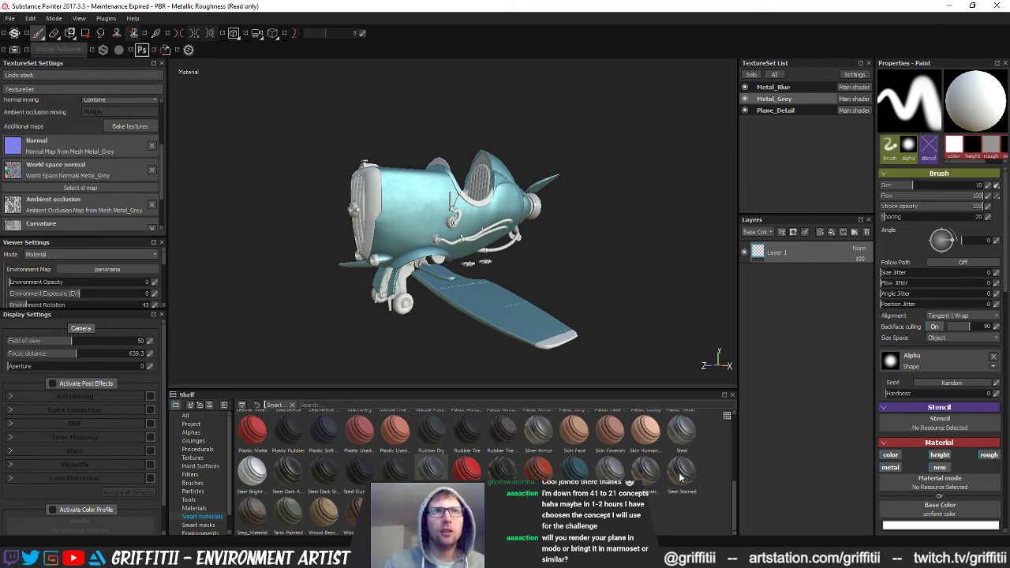
left_click_drag(681, 473, 777, 316)
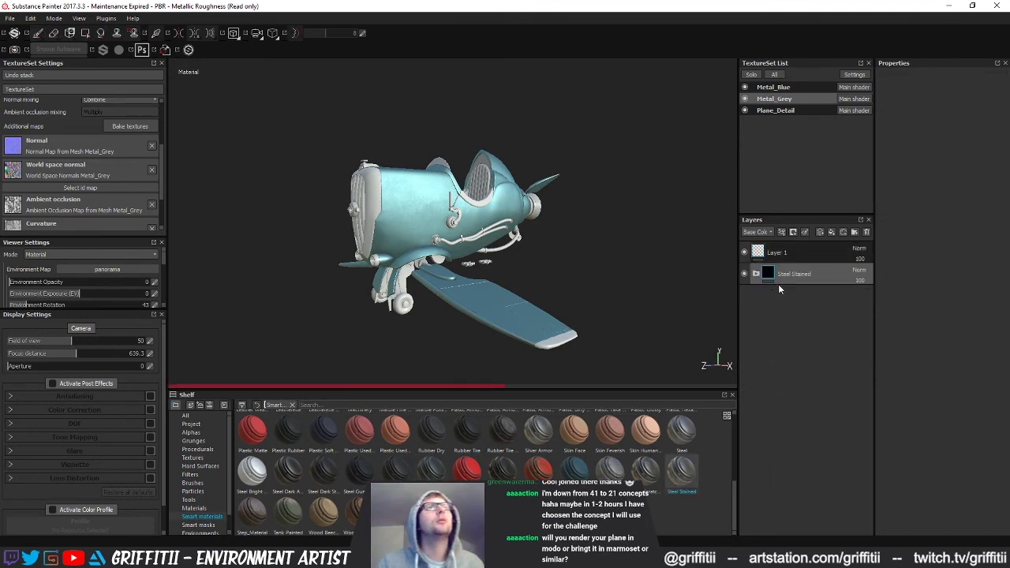
left_click(757, 273)
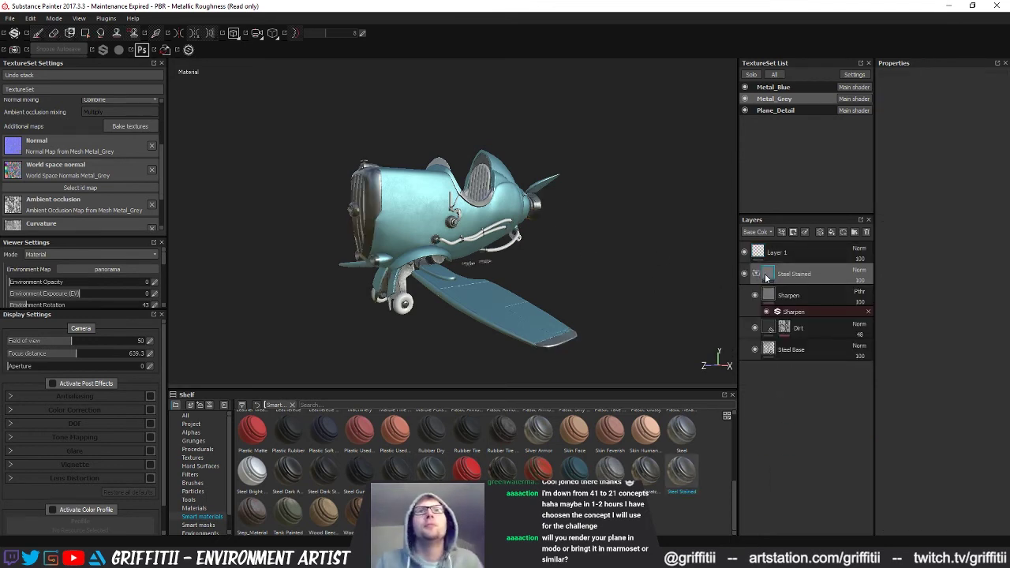
left_click(754, 329)
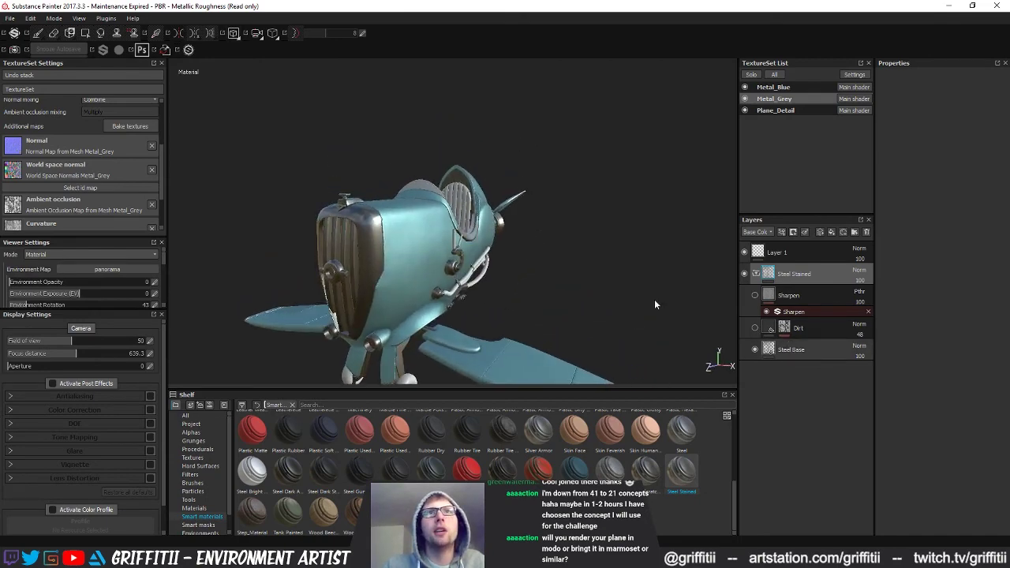
Set the Steel Base layer's luminosity to 0.52 and roughness value to 0.37 in its basic parameters.
left_click(781, 349)
left_click_drag(472, 305, 486, 268, "alt")
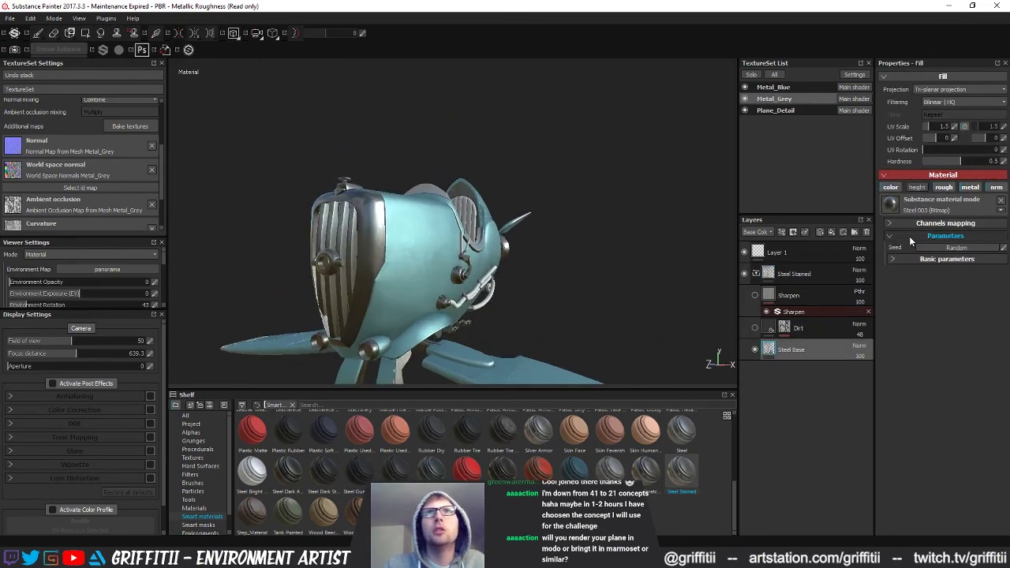
left_click(908, 225)
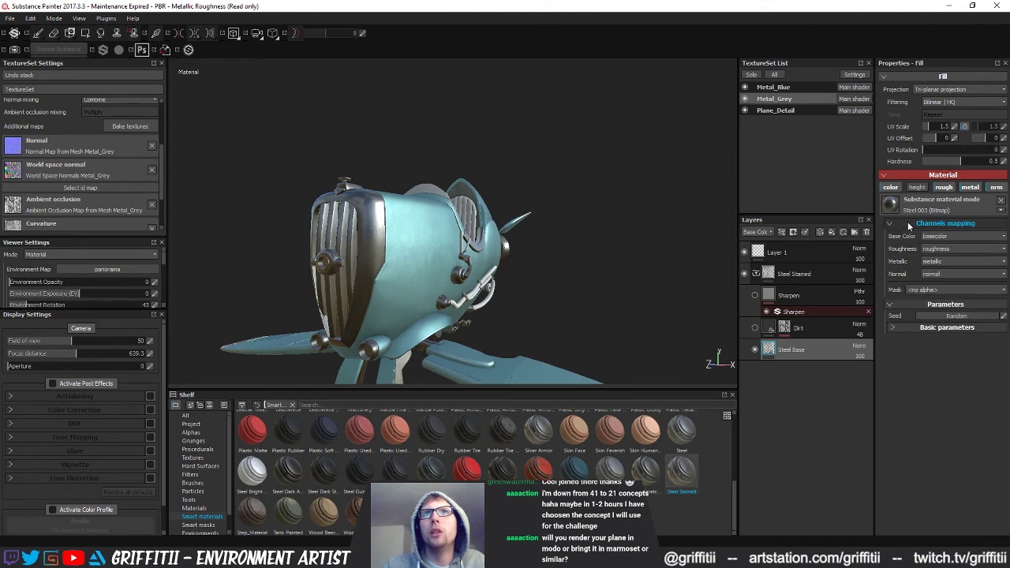
left_click(908, 224)
left_click(936, 259)
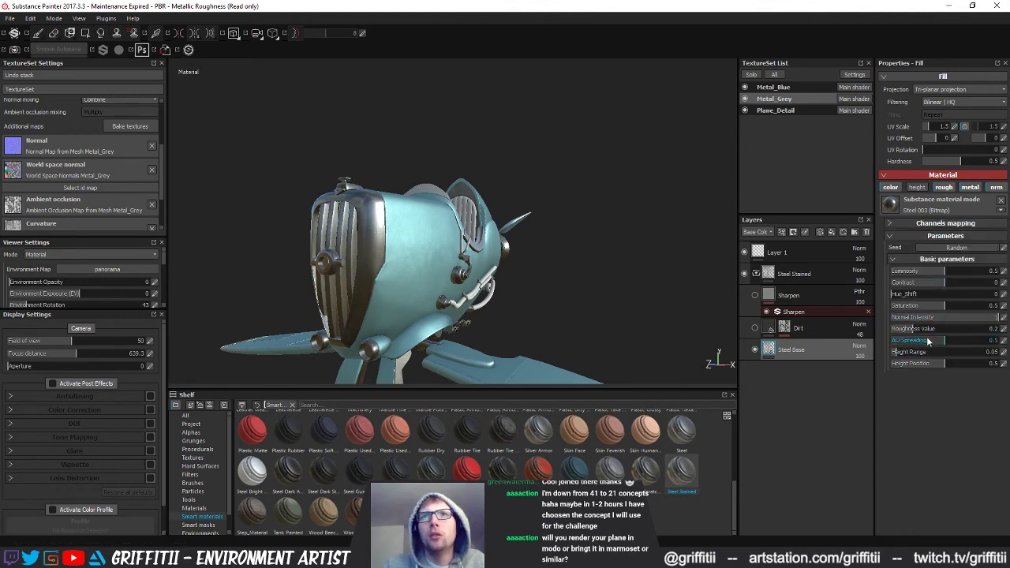
left_click_drag(586, 308, 541, 304, "alt")
right_click_drag(541, 304, 591, 300, "alt")
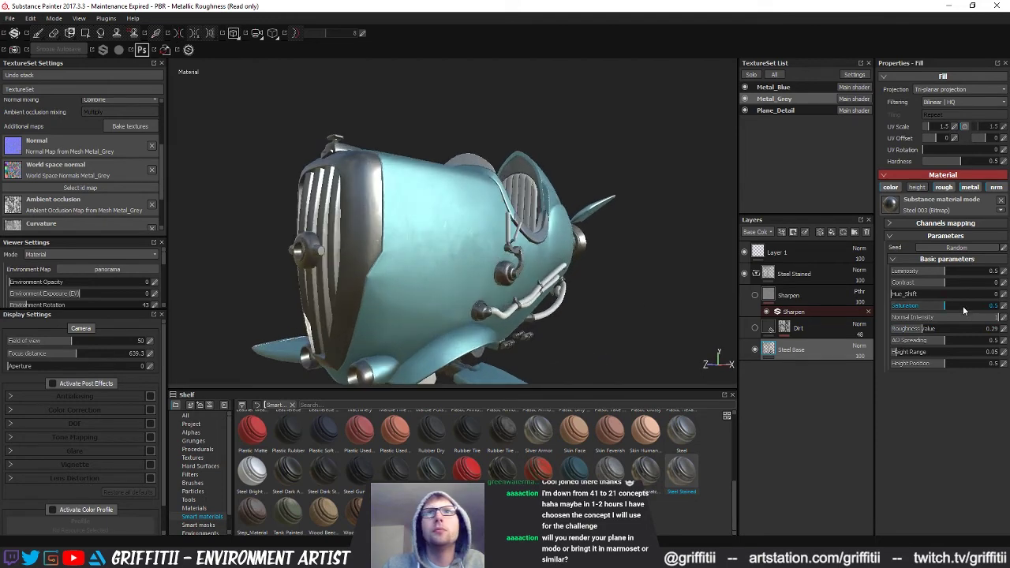
left_click_drag(960, 274, 945, 274)
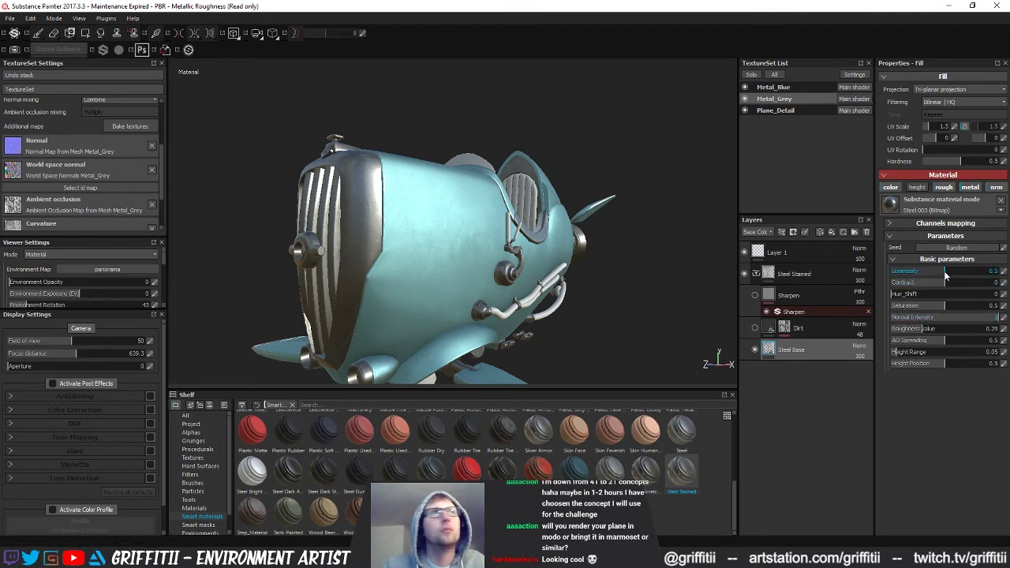
left_click_drag(944, 273, 950, 274)
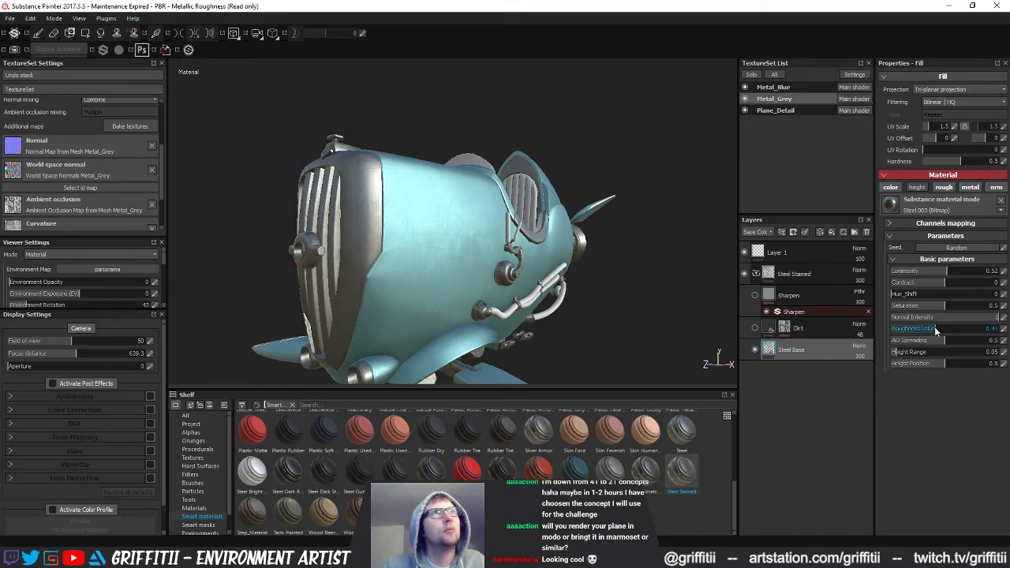
mouse_move(473, 237)
left_mouse_down("alt")
mouse_move(426, 211)
mouse_move(468, 244)
mouse_move(423, 259)
mouse_move(472, 257)
left_mouse_up("alt")
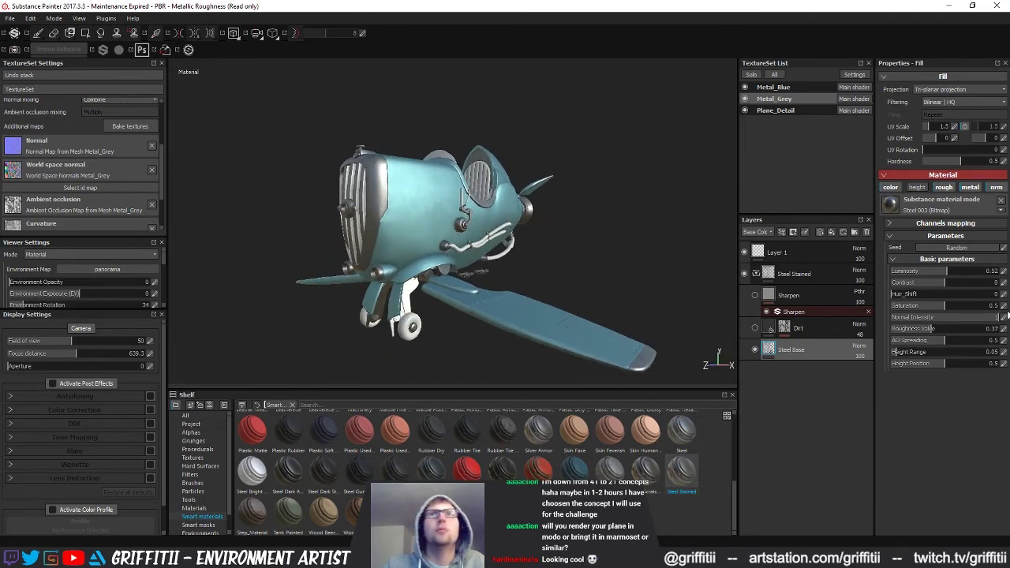
Show the Dirt layer again and set its MG Dirt generator to dirt level 0.63 and grunge amount 0.28.
left_click(756, 329)
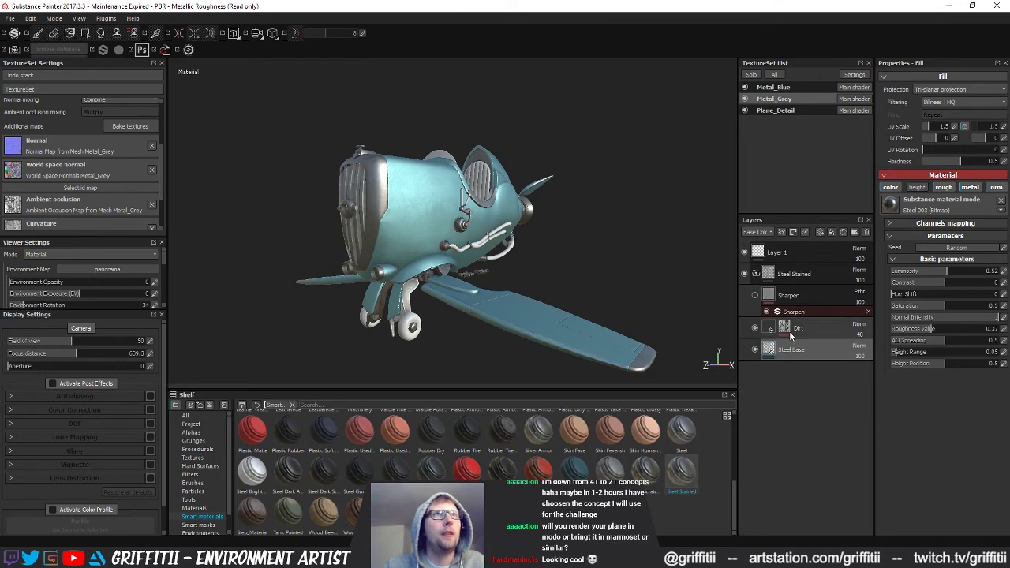
left_click(785, 328)
left_click(823, 345)
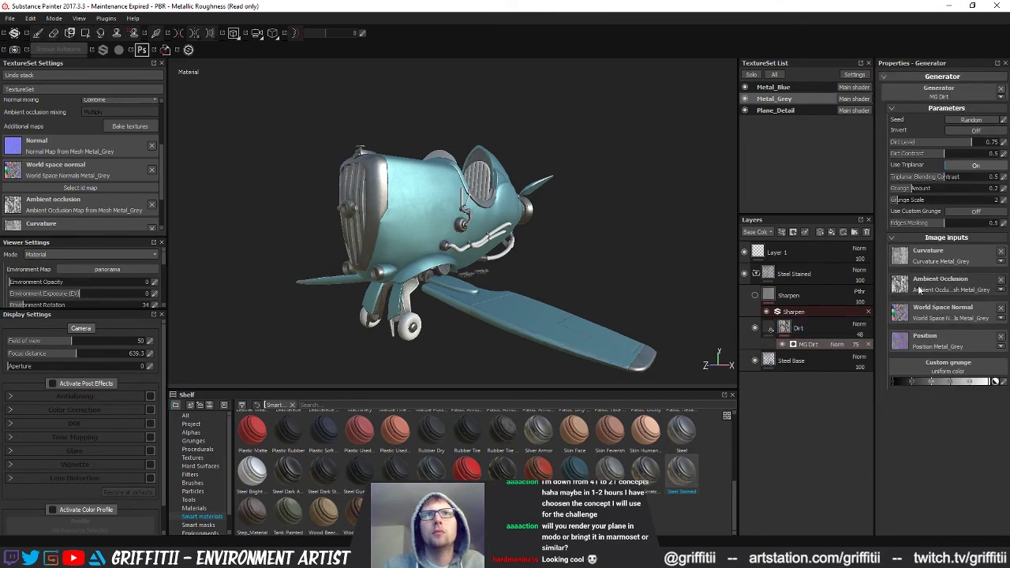
mouse_move(937, 189)
left_mouse_down()
mouse_move(963, 192)
mouse_move(921, 192)
left_mouse_up()
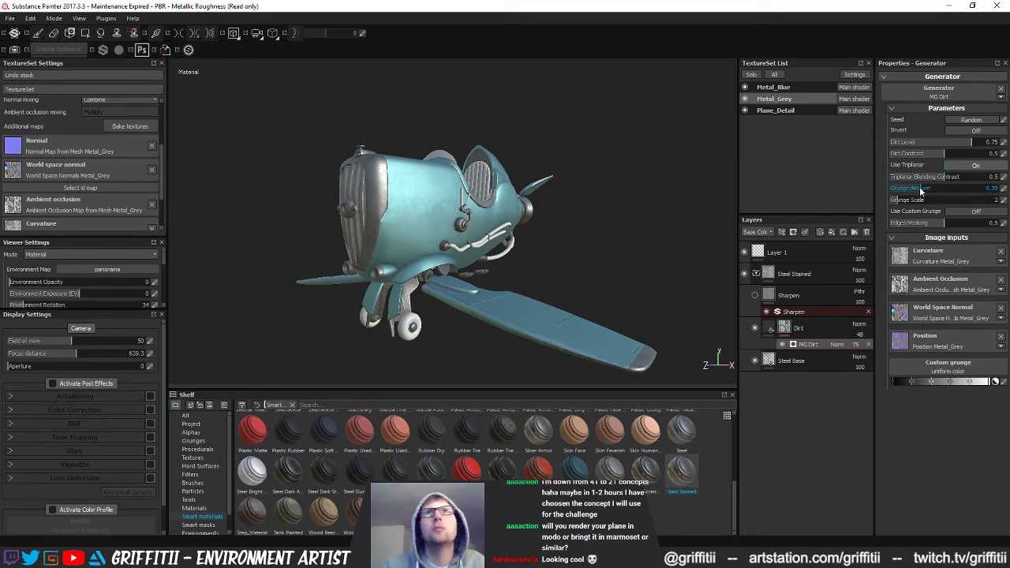
left_click(958, 143)
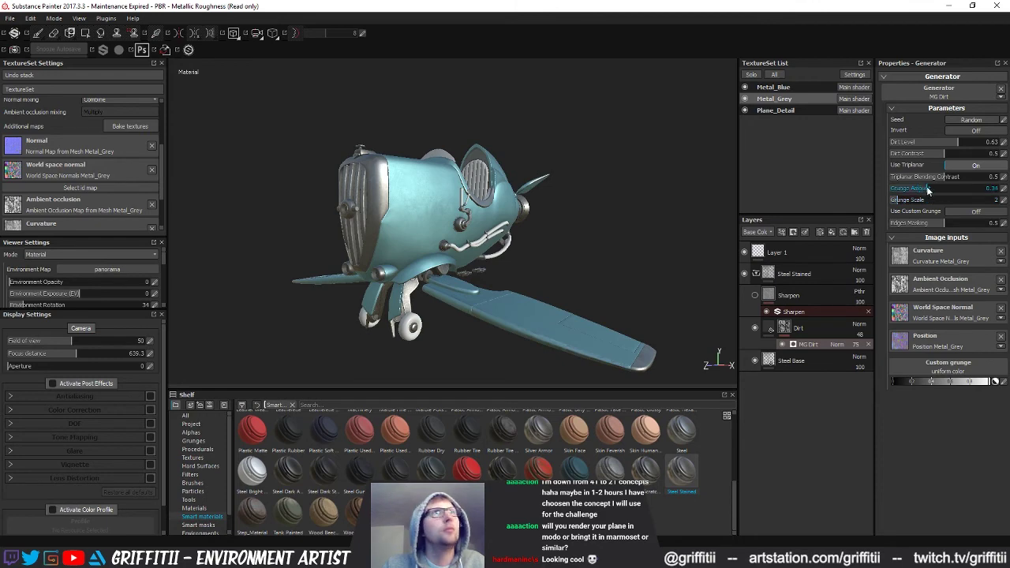
Inspect the steel and blue metal surfaces up close and from several angles under rotated environment lighting.
mouse_move(452, 230)
left_mouse_down("alt")
mouse_move(387, 222)
mouse_move(465, 217)
left_mouse_up("alt")
right_click_drag(466, 217, 585, 308, "alt")
left_click_drag(584, 308, 454, 186, "alt")
middle_click_drag(454, 185, 436, 168, "alt")
left_click_drag(437, 168, 491, 234, "alt")
right_click_drag(491, 233, 564, 240, "alt")
left_click_drag(565, 240, 584, 224, "alt")
right_click_drag(584, 224, 604, 233, "shift")
left_click_drag(604, 233, 524, 252, "alt")
right_click_drag(524, 252, 513, 255, "shift")
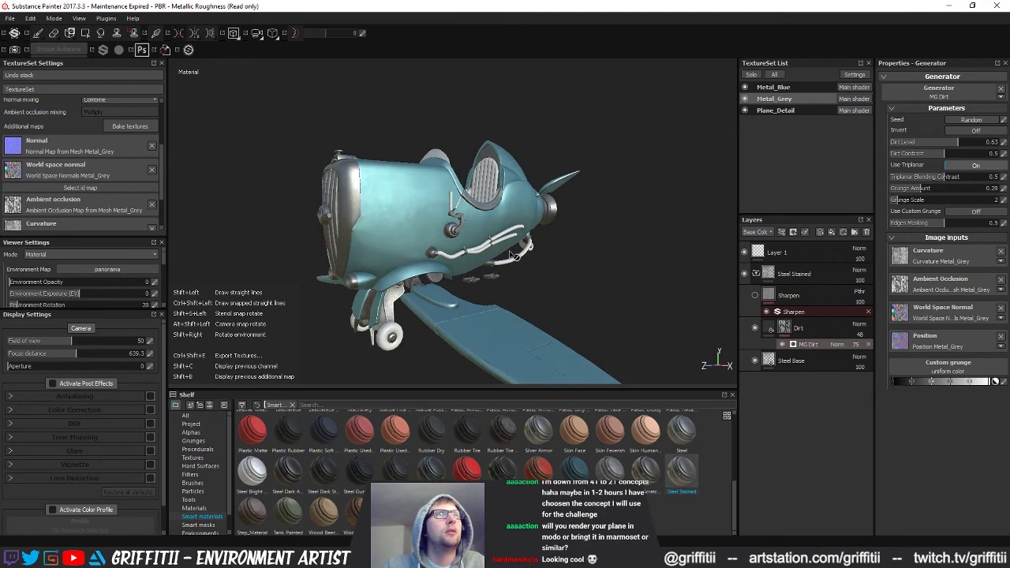
mouse_move(513, 254)
left_mouse_down("alt")
mouse_move(489, 246)
mouse_move(505, 237)
left_mouse_up("alt")
Switch to the Plane_Detail texture set and add Plane_Parts_01_ID.tga from the project's Substances folder to a resource import.
left_click(776, 111)
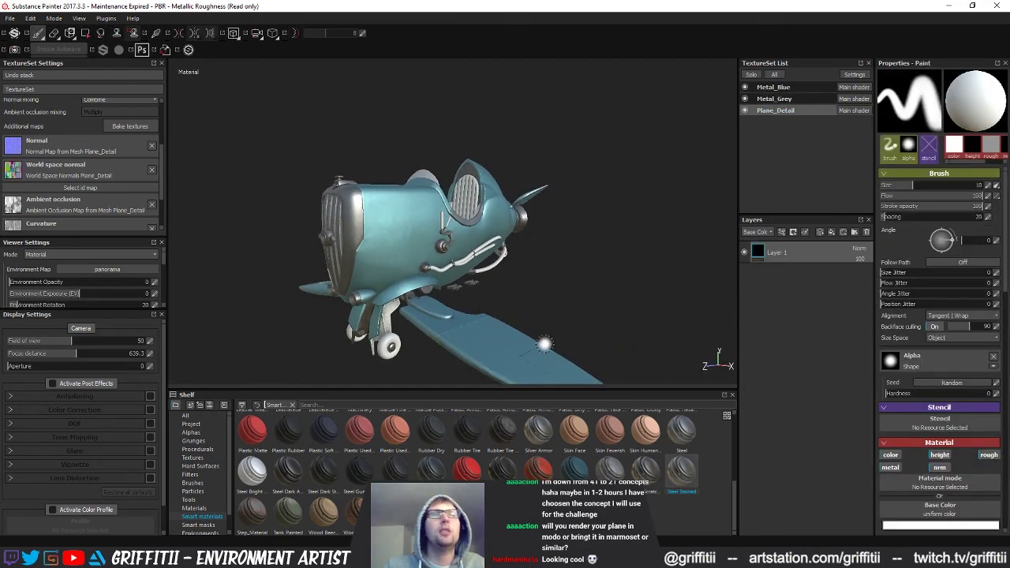
left_click(193, 458)
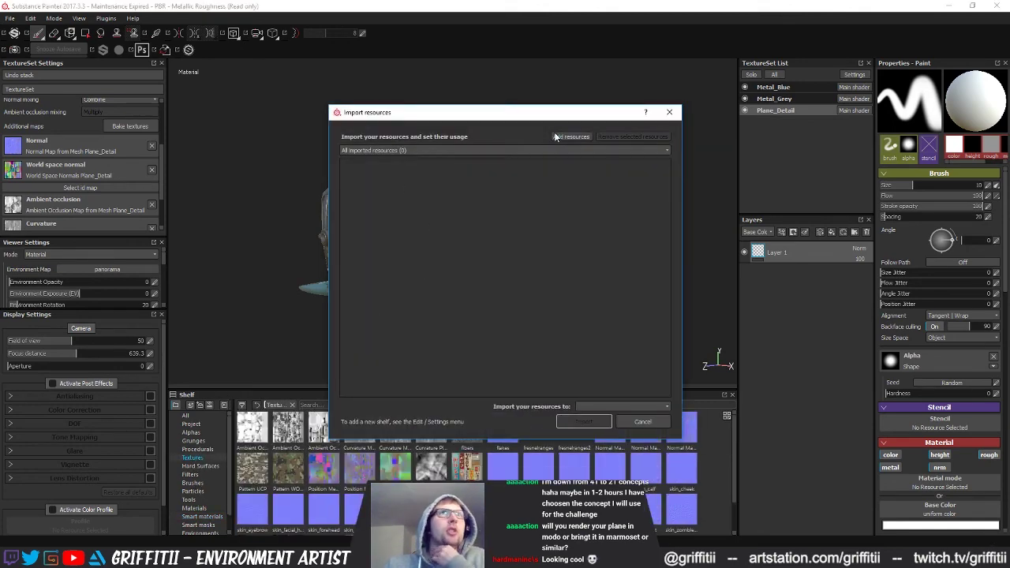
left_click(570, 136)
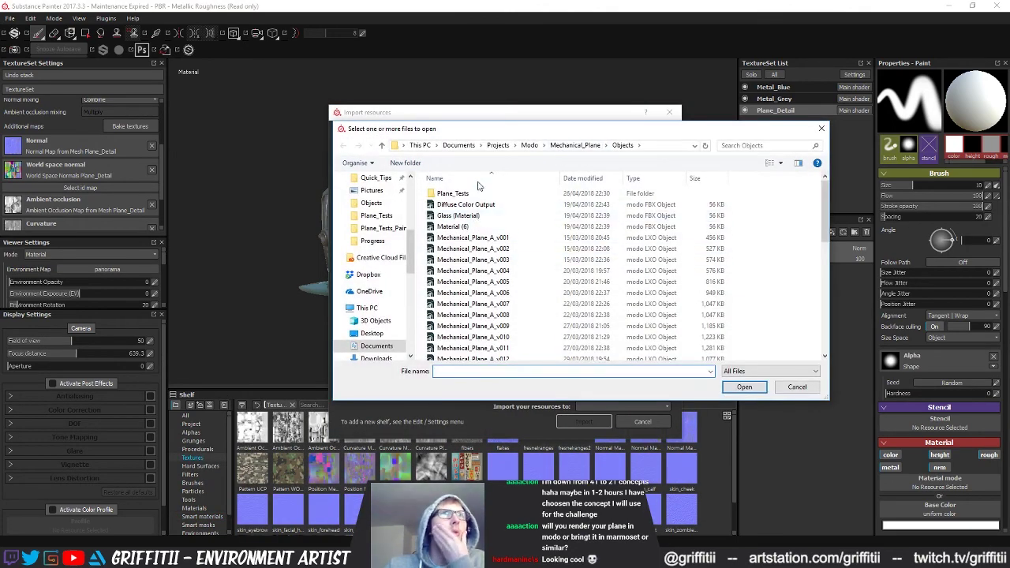
left_click(567, 146)
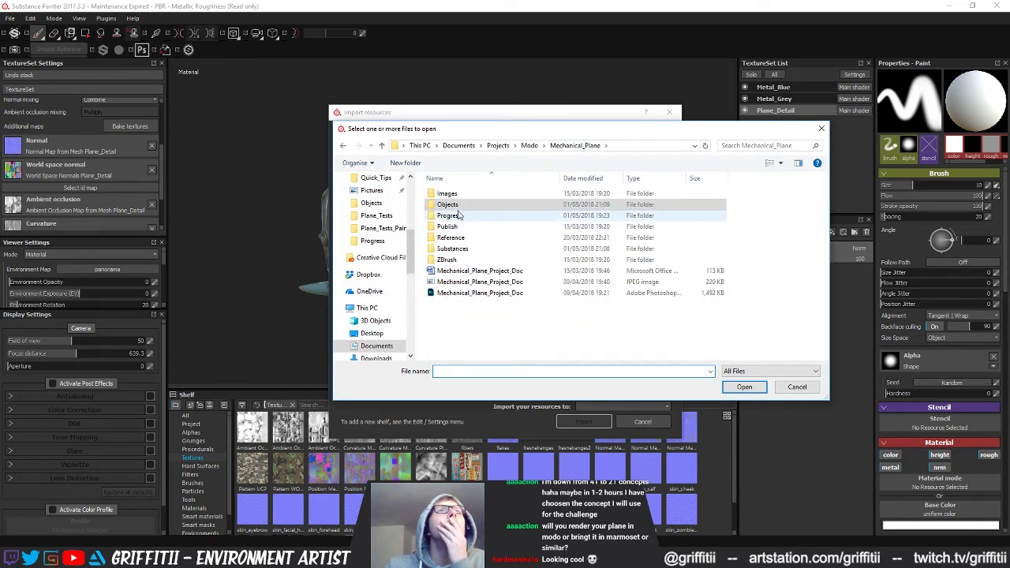
double_click(473, 194)
left_click(580, 145)
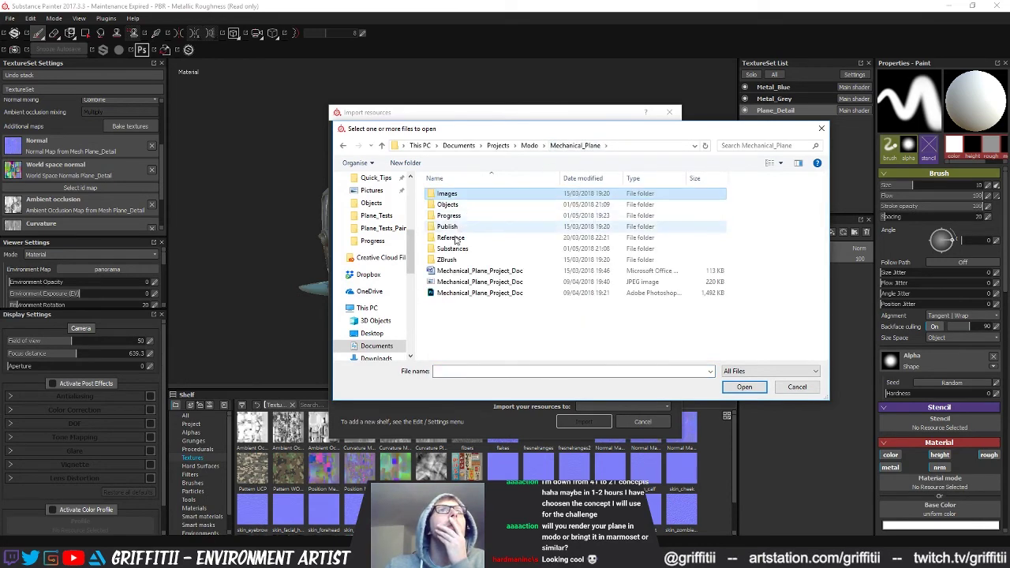
double_click(458, 249)
double_click(451, 206)
left_click(451, 203)
left_click(744, 387)
Import Plane_Parts_01_ID.tga as a texture into the project 'PBR - Metallic Roughness'.
left_click(628, 171)
left_click(608, 406)
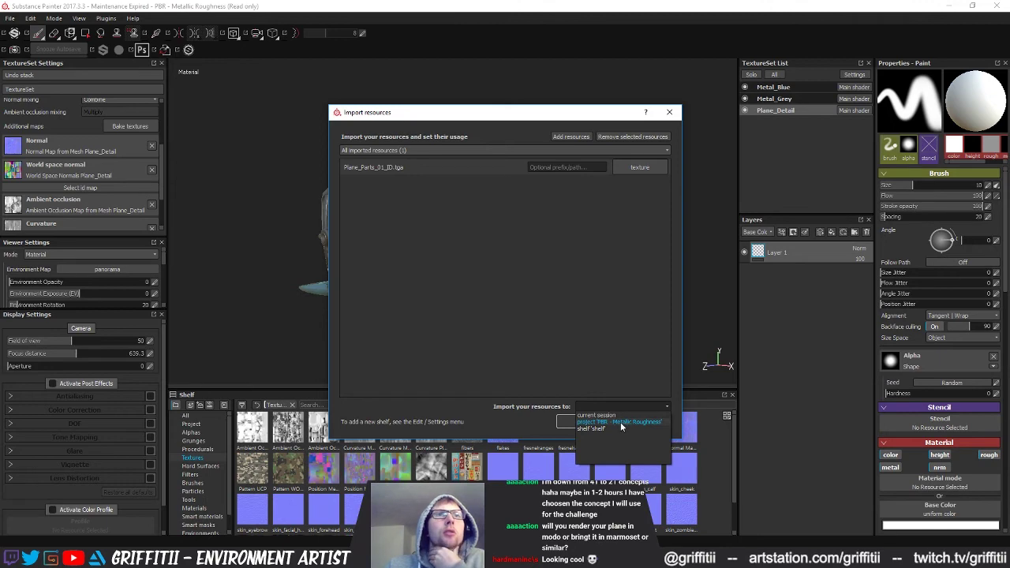
left_click(621, 424)
left_click(580, 422)
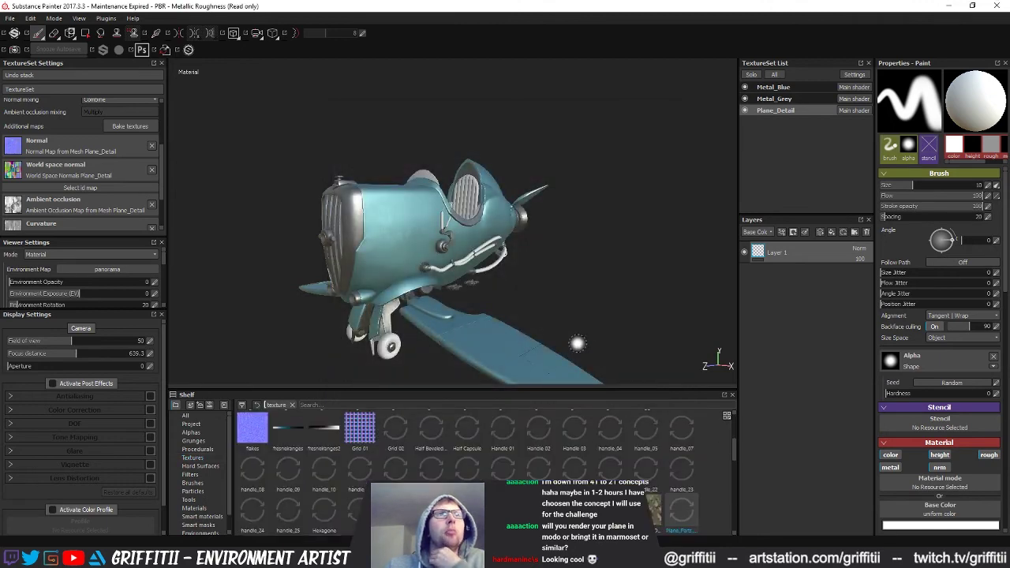
Try to place the imported Plane_Parts ID texture in the Plane_Detail layer stack.
left_click_drag(680, 511, 794, 325)
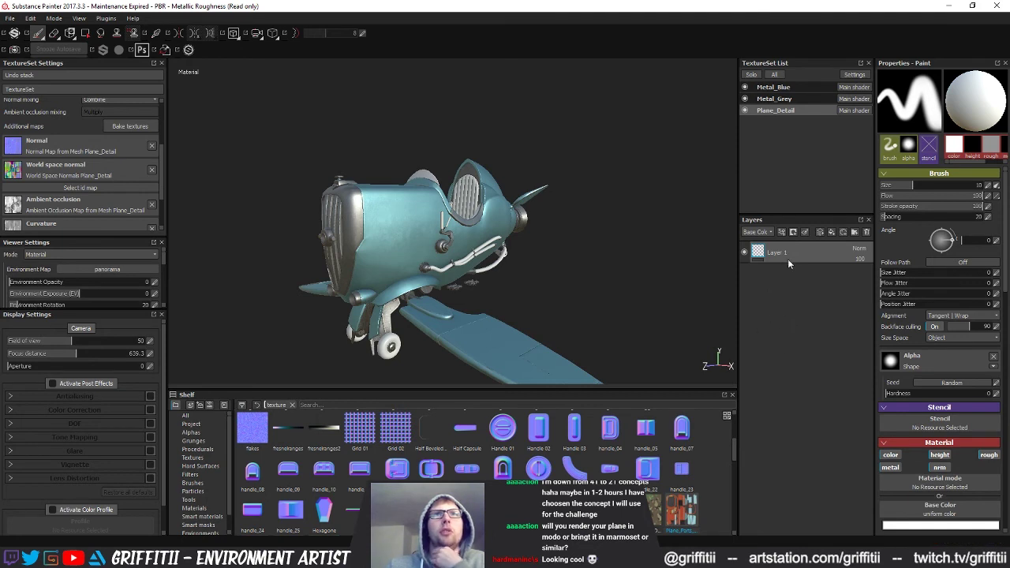
left_click_drag(754, 275, 794, 304)
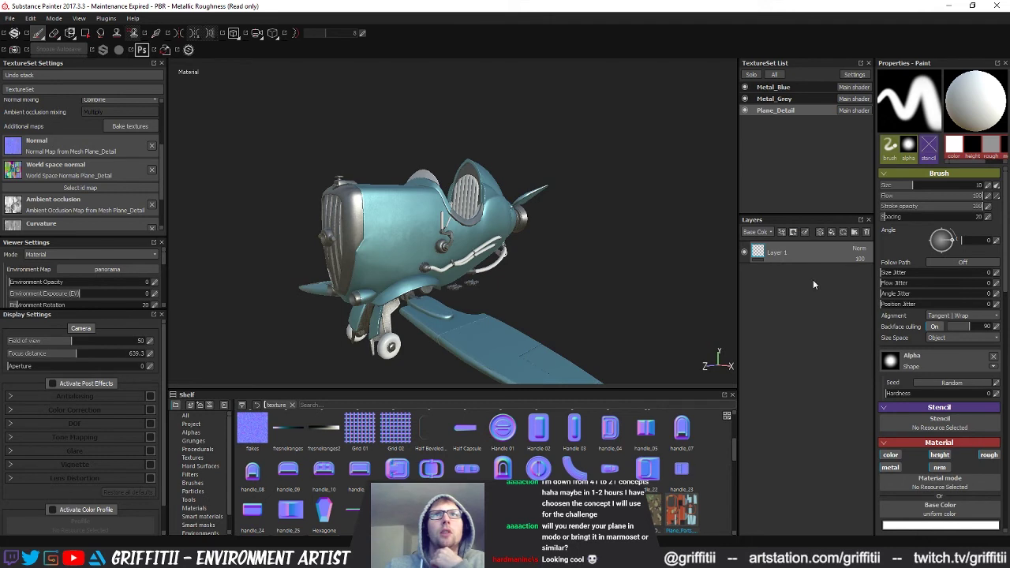
Add a fill layer to Plane_Detail and use Plane_Parts_01_ID as its base color to preview the ID colors on the model.
left_click(831, 234)
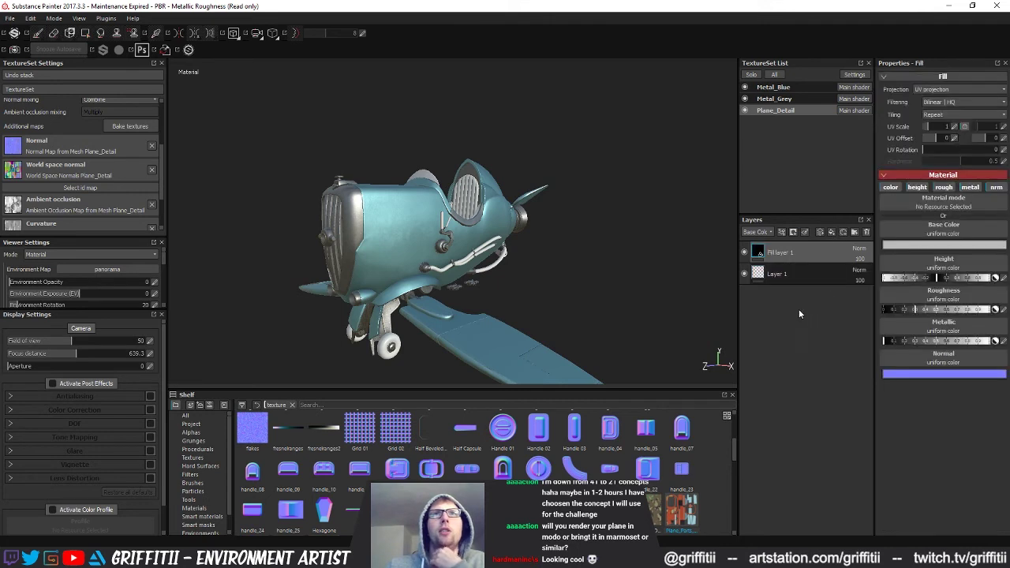
left_click_drag(677, 511, 944, 241)
left_click_drag(534, 249, 426, 235, "alt")
left_click_drag(607, 271, 654, 355, "alt")
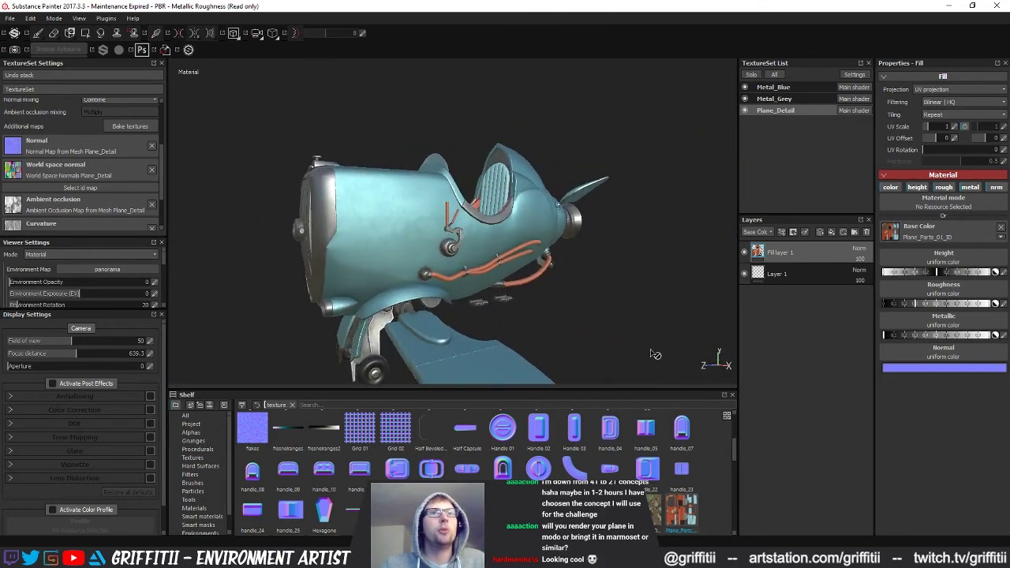
Assign Plane_Parts_01_ID as the ID map of the Plane_Detail texture set.
left_click_drag(698, 522, 133, 189)
left_click_drag(379, 216, 562, 229, "alt")
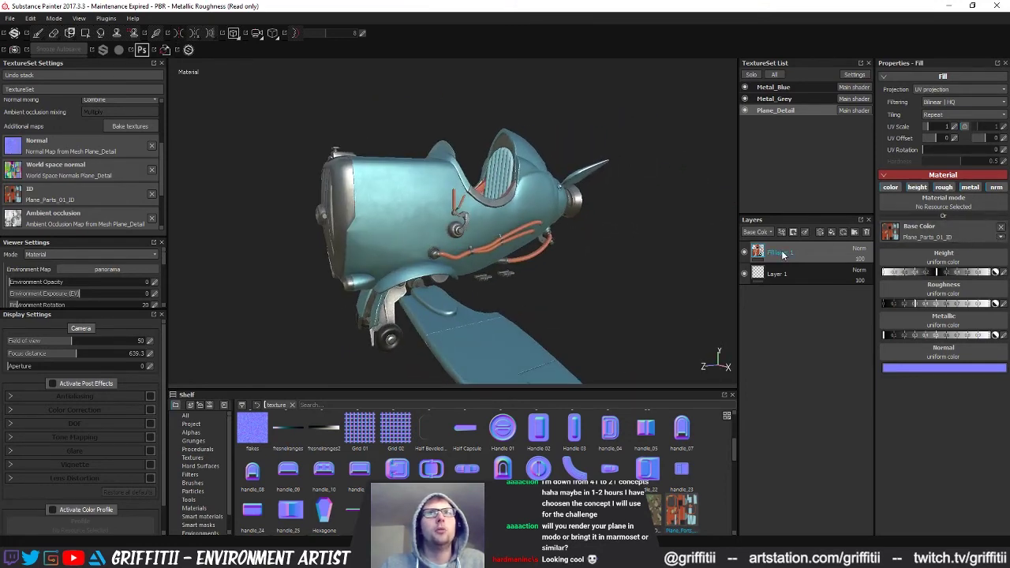
left_click_drag(486, 267, 597, 269, "alt")
Remove the ID texture from the fill layer's base color and delete the empty paint layer, Layer 1.
left_click(1001, 226)
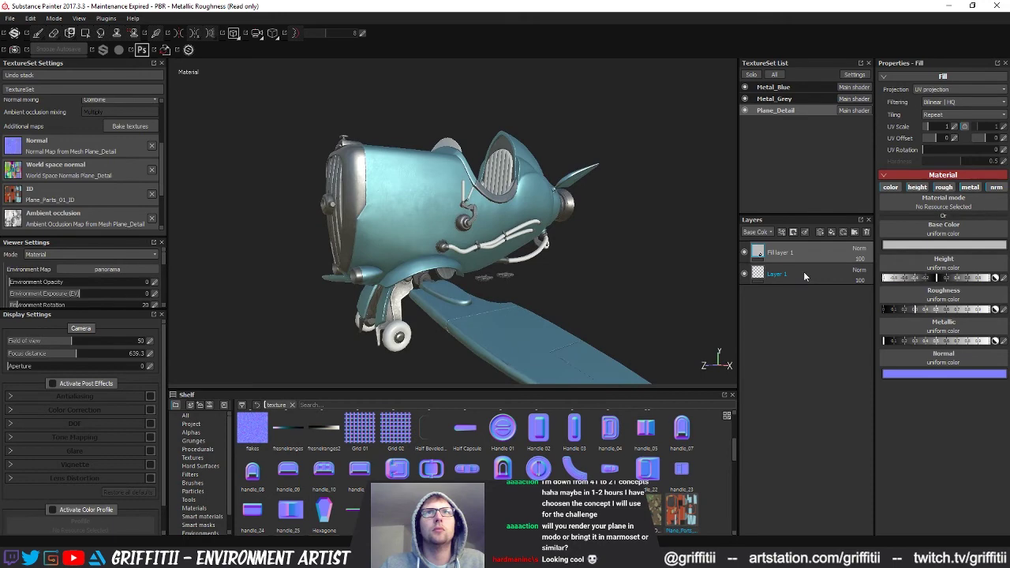
left_click(804, 274)
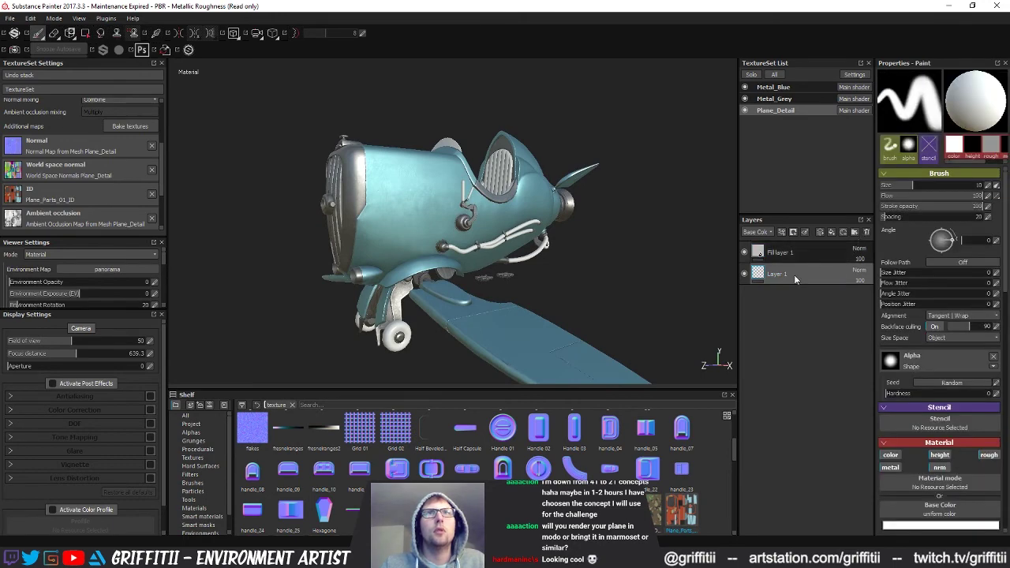
key("Delete")
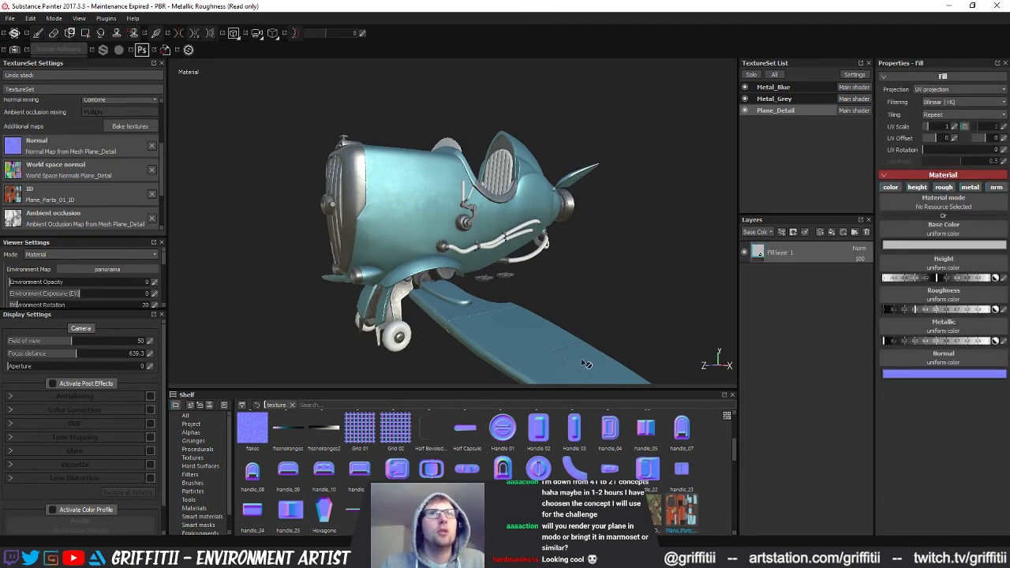
Add the Rubber Dry smart material to the Plane_Detail layer stack and delete Fill layer 1.
left_click(194, 508)
scroll(474, 458, "down", 1)
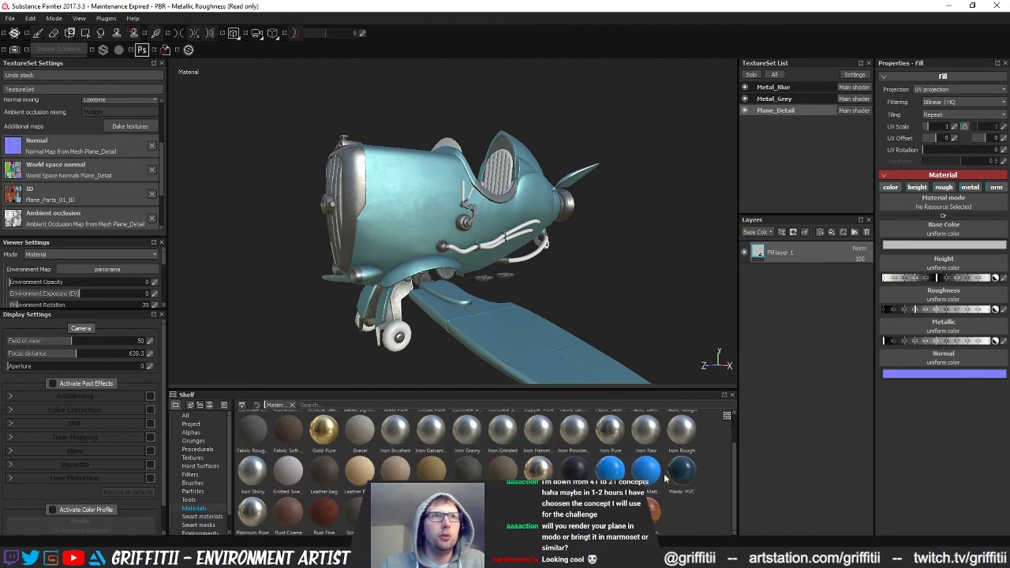
scroll(473, 466, "up", 1)
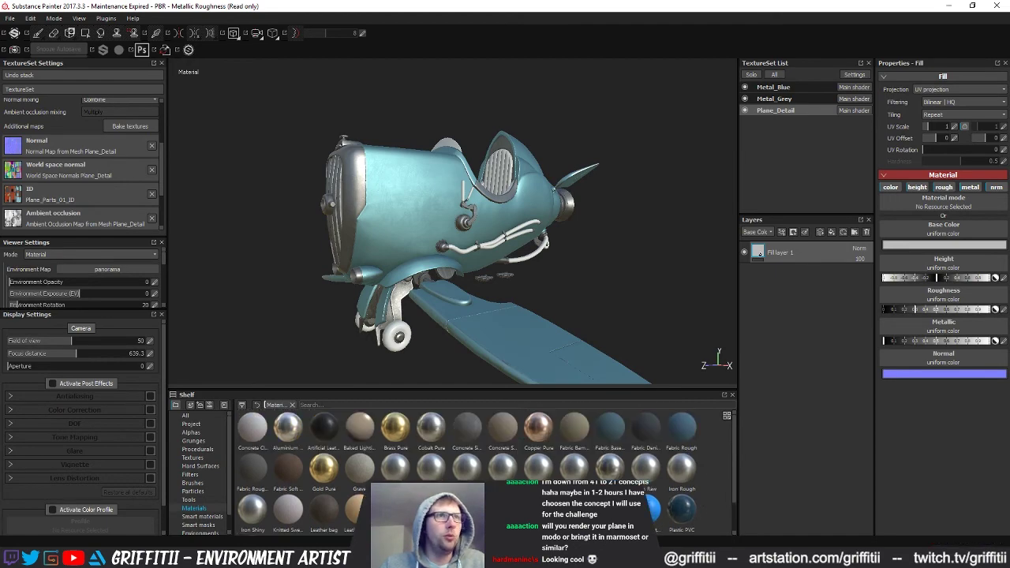
scroll(473, 466, "down", 1)
left_click(203, 516)
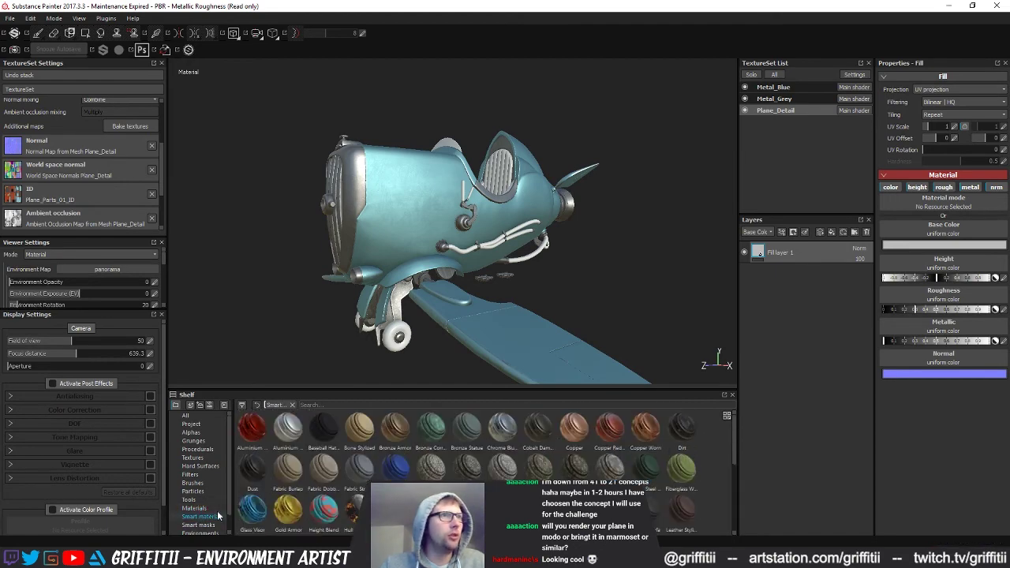
scroll(465, 470, "down", 5)
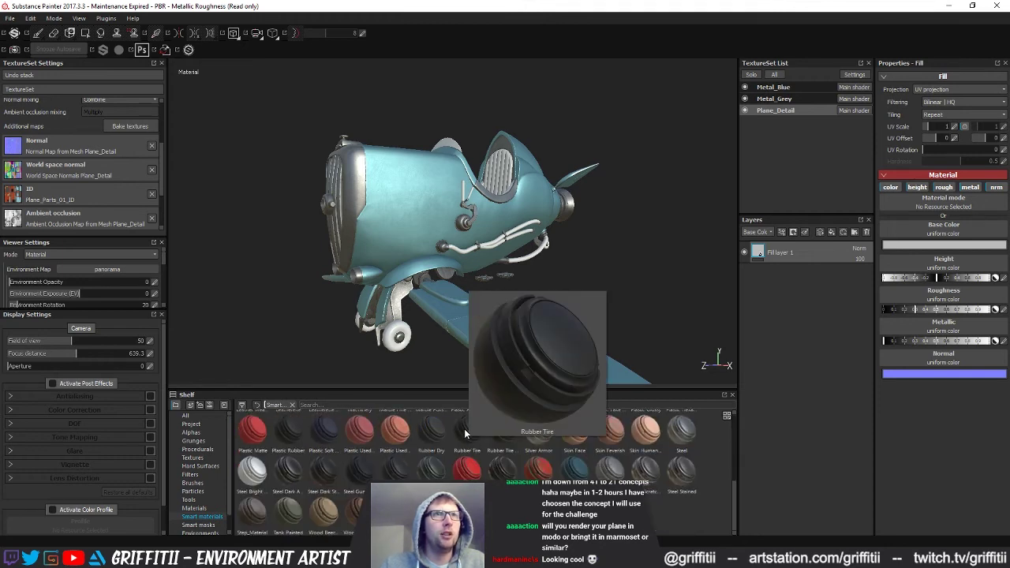
mouse_move(508, 442)
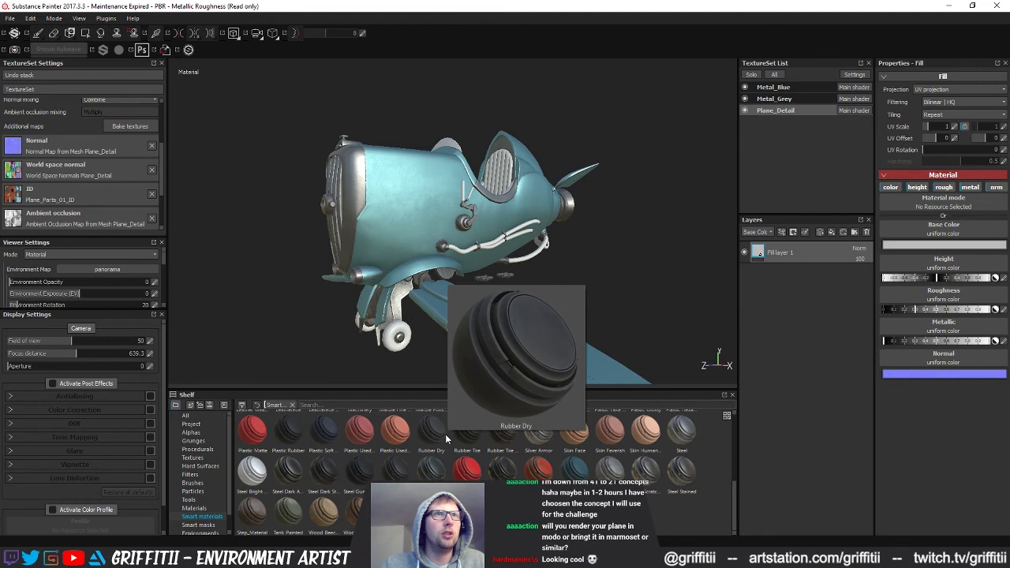
mouse_move(432, 434)
left_click_drag(431, 434, 783, 323)
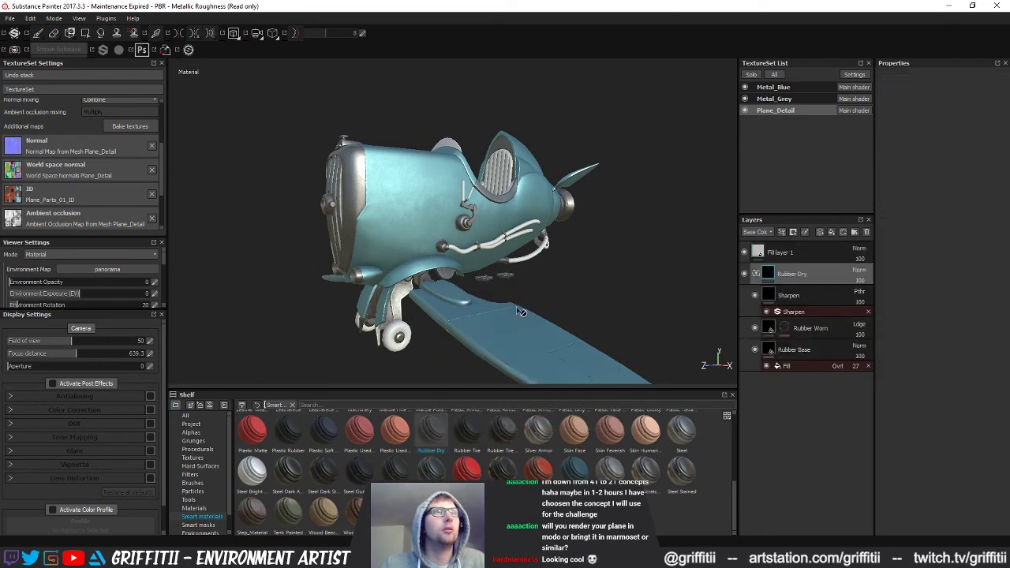
left_click(781, 252)
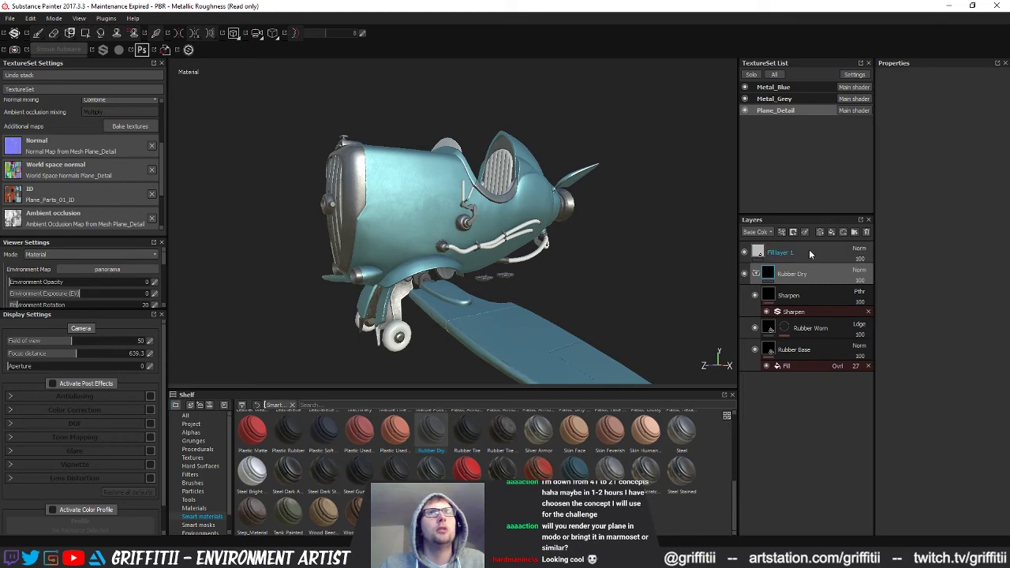
left_click(867, 232)
Give Rubber Dry a black mask with a color selection that picks the ID color of the wheel's tyre.
left_click_drag(489, 259, 469, 294, "alt")
right_click_drag(469, 294, 587, 332, "alt")
middle_click_drag(586, 332, 550, 232, "alt")
left_click_drag(551, 232, 494, 217, "alt")
right_click_drag(493, 217, 506, 287, "alt")
left_click_drag(506, 287, 686, 277, "alt")
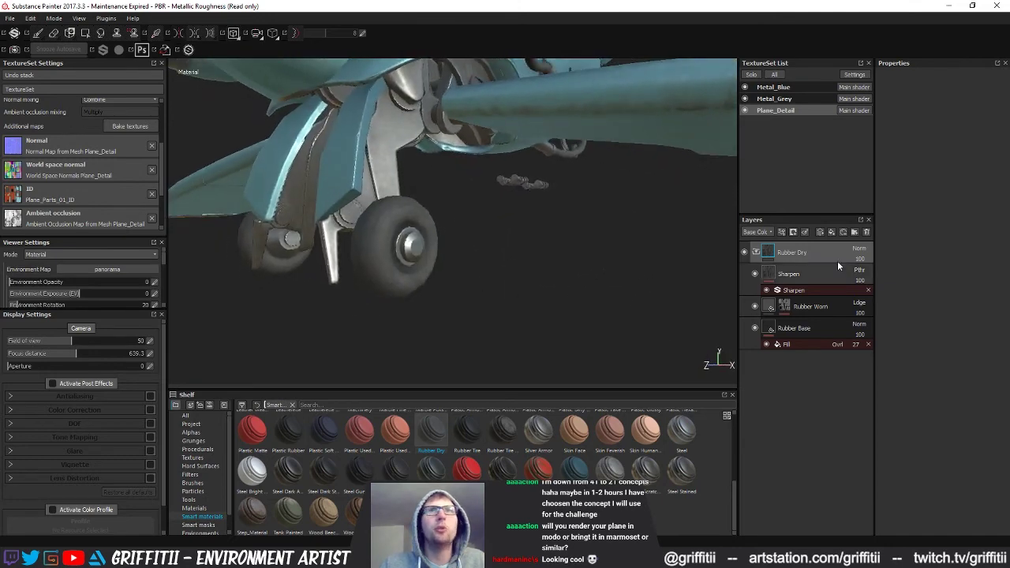
right_click(809, 249)
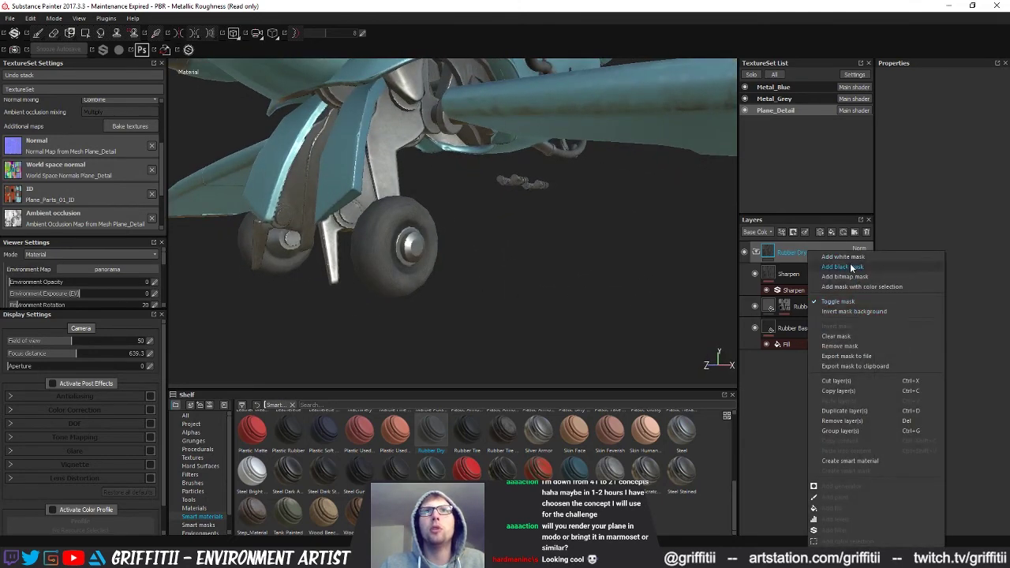
left_click(851, 286)
right_click(786, 249)
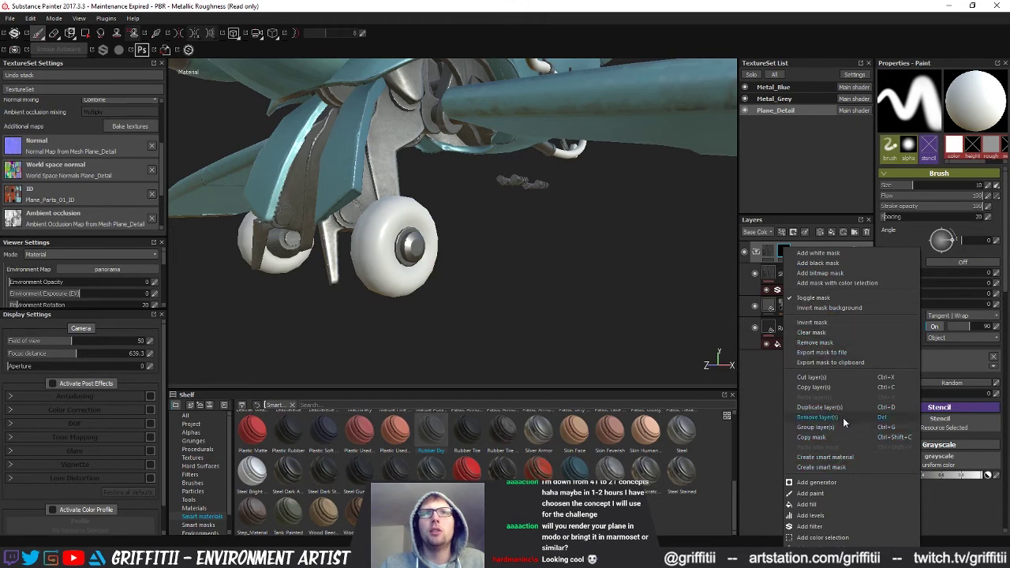
left_click(813, 537)
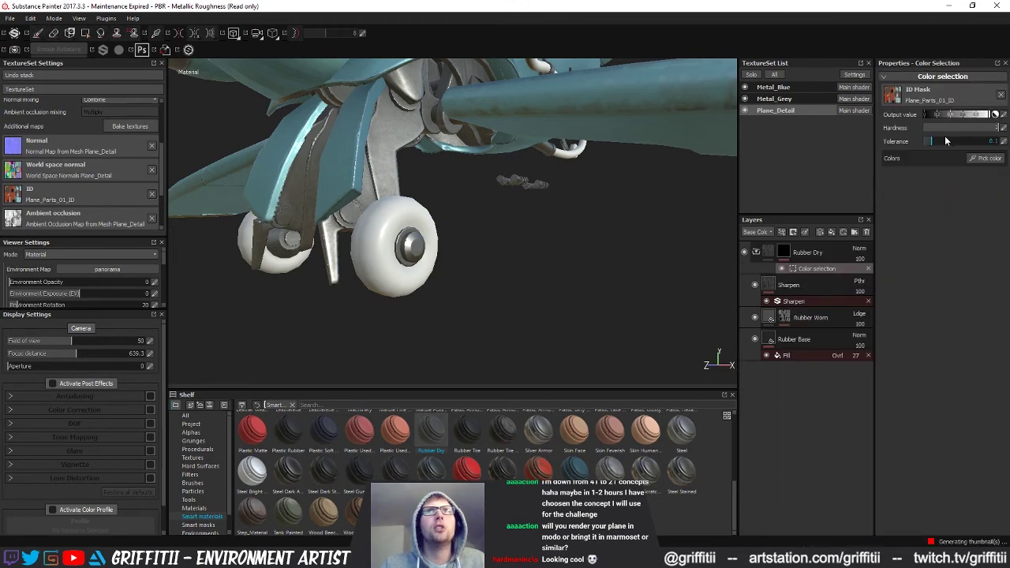
left_click(983, 160)
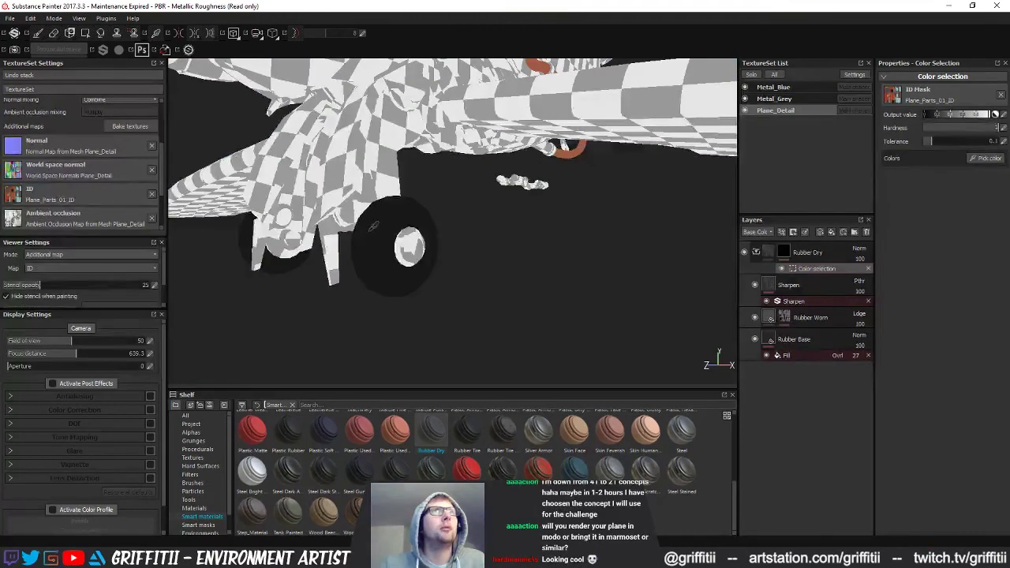
left_click(373, 227)
left_click_drag(570, 220, 535, 326, "alt")
Rename the Rubber Dry folder to Tyres and collapse it.
left_click(807, 253)
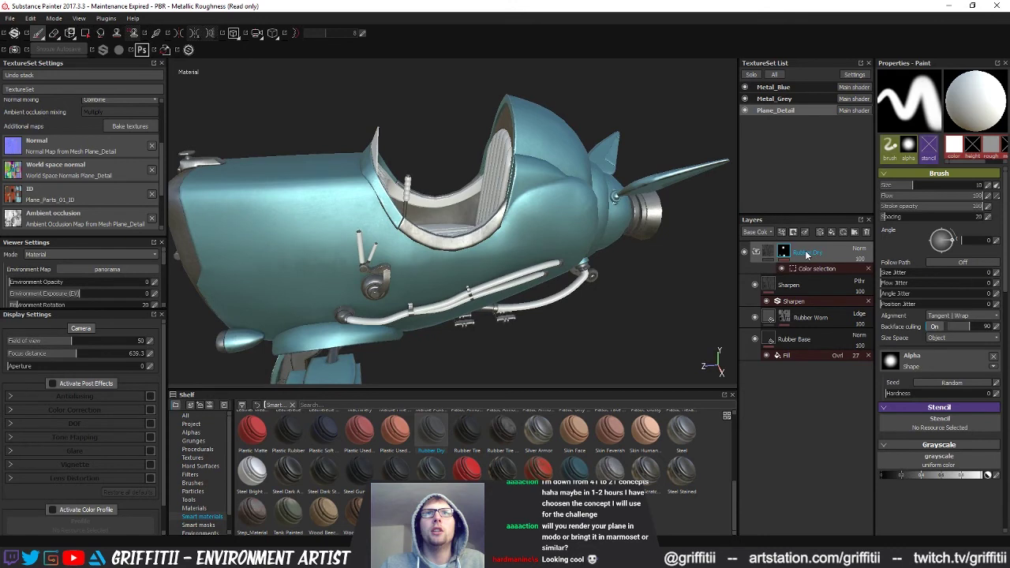
double_click(807, 254)
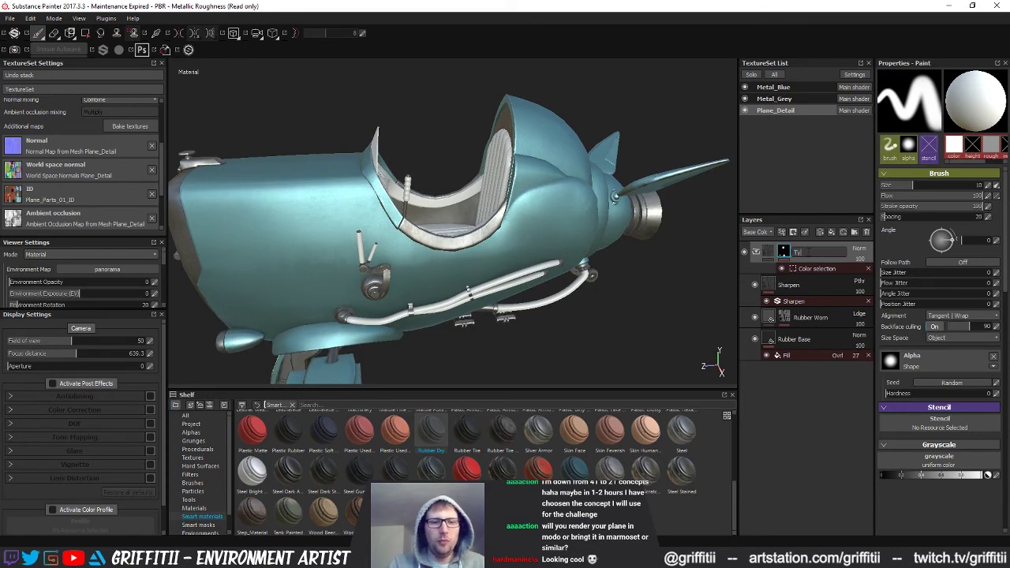
type("Tyres")
key("Return")
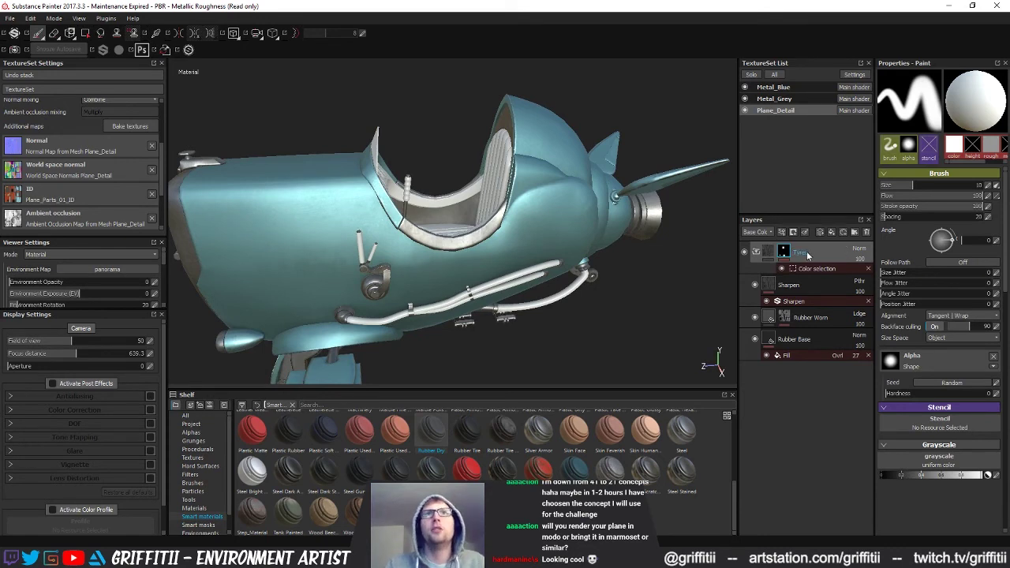
left_click(754, 252)
Compare the leather smart materials and add Leather Stylized above the Tyres folder.
left_click_drag(471, 354, 567, 280, "alt")
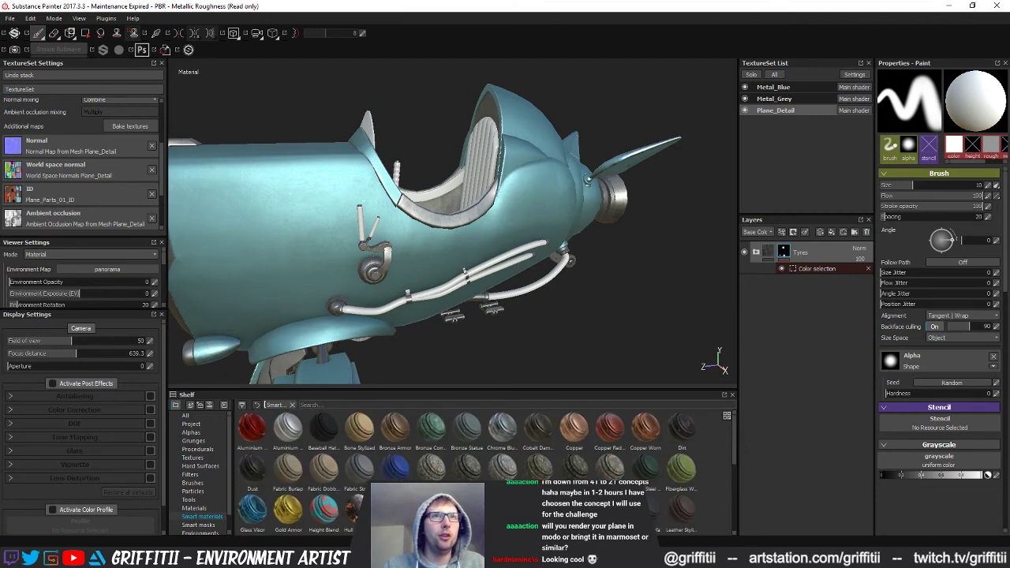
mouse_move(650, 513)
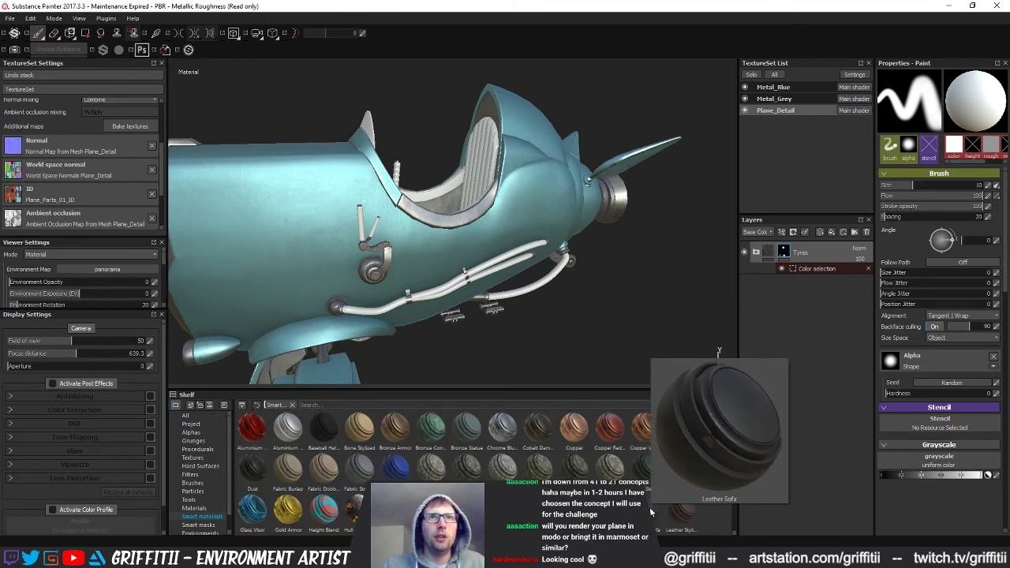
mouse_move(686, 517)
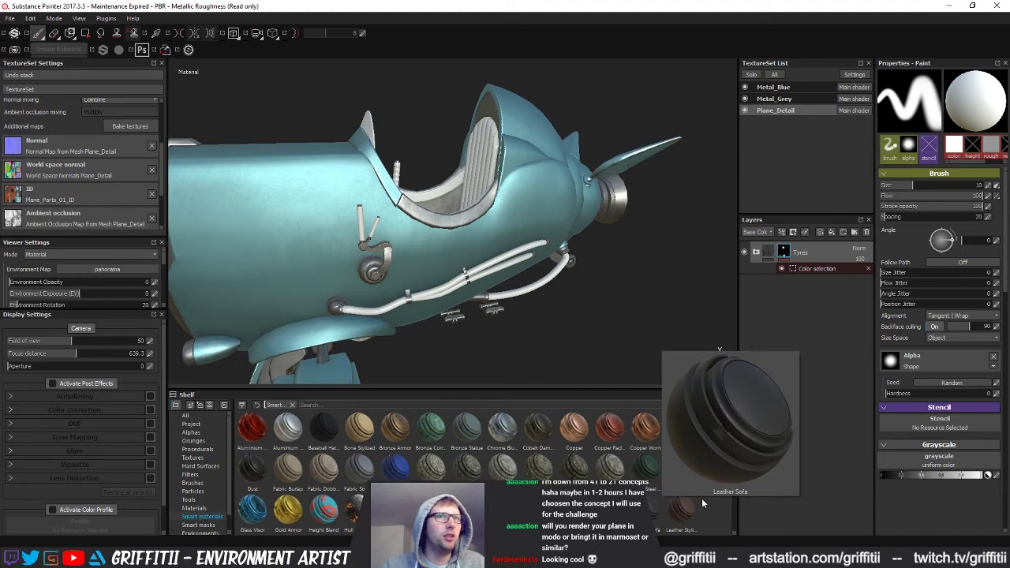
left_click_drag(736, 447, 733, 471)
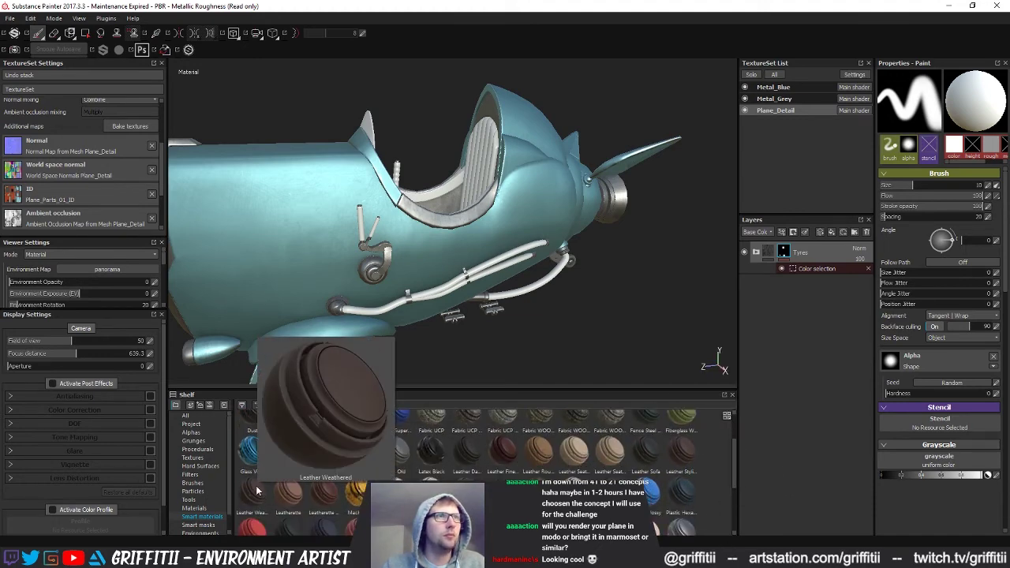
mouse_move(293, 495)
mouse_move(253, 495)
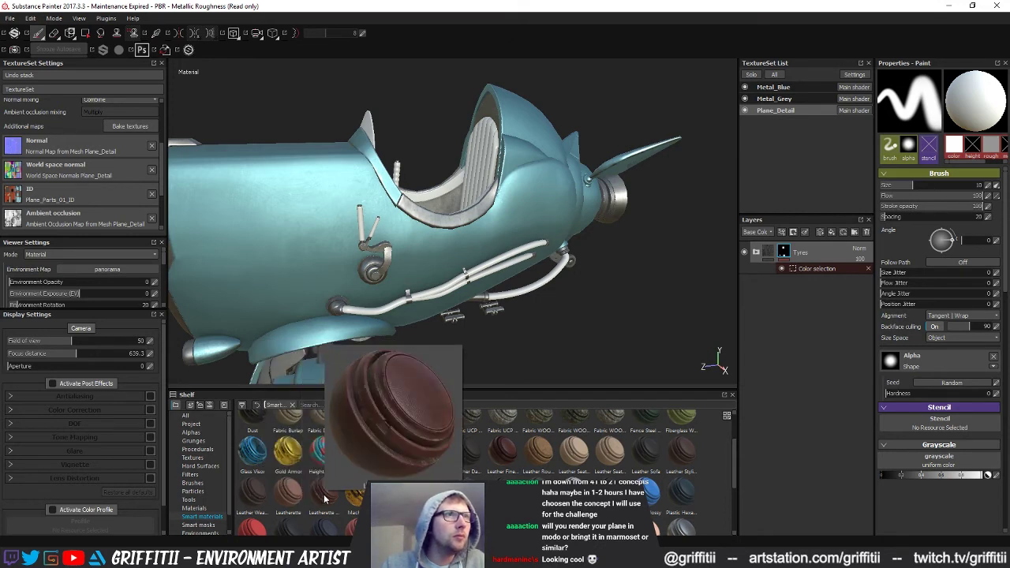
mouse_move(698, 460)
left_click_drag(678, 457, 777, 251)
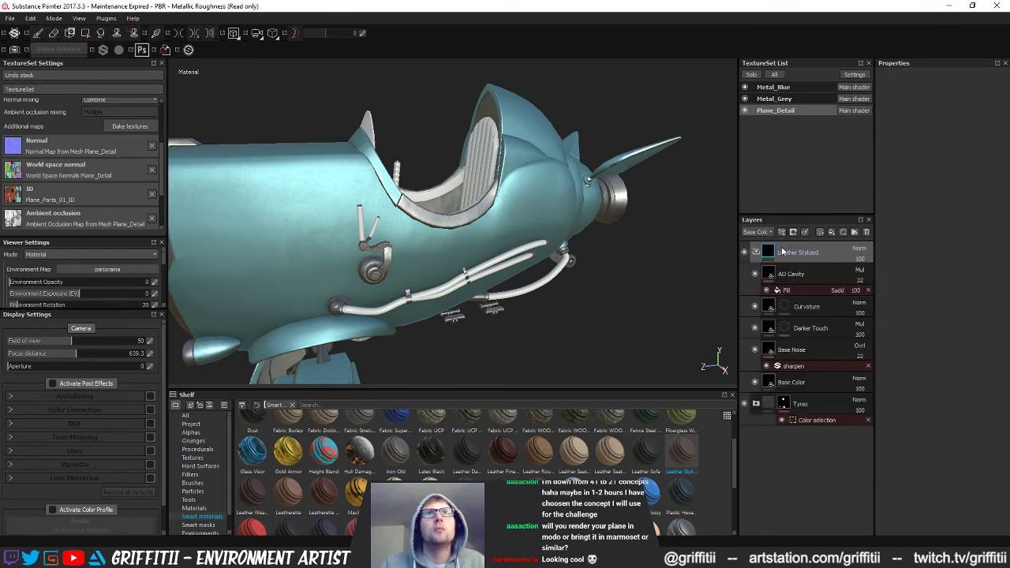
Give Leather Stylized a black mask with a color selection that picks the orange-brown ID color of the fuselage pipes.
left_click_drag(482, 303, 428, 335, "alt")
middle_click_drag(428, 336, 442, 267, "alt")
right_click_drag(442, 267, 499, 183, "alt")
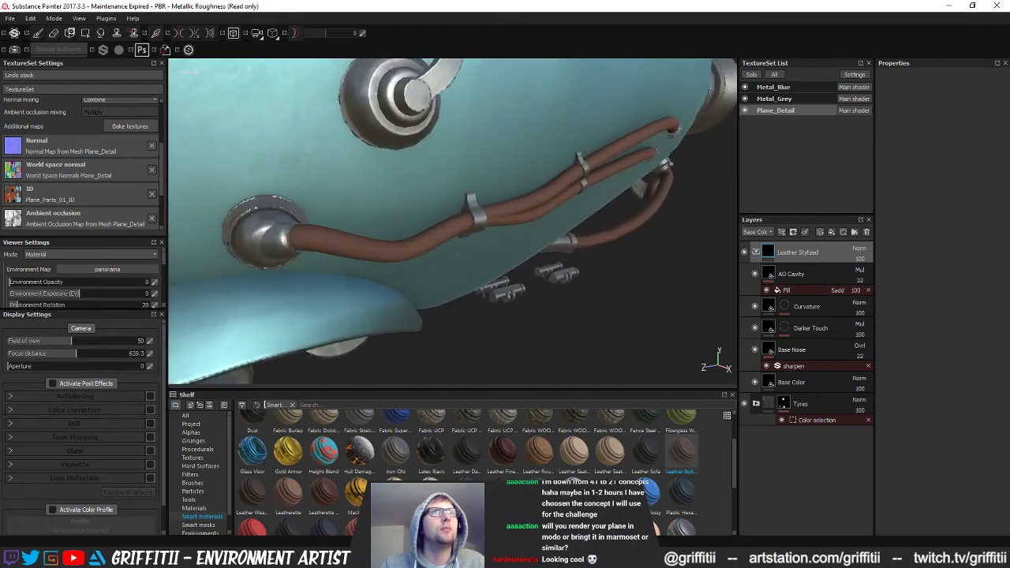
mouse_move(499, 183)
left_mouse_down("alt")
mouse_move(512, 156)
mouse_move(503, 167)
left_mouse_up("alt")
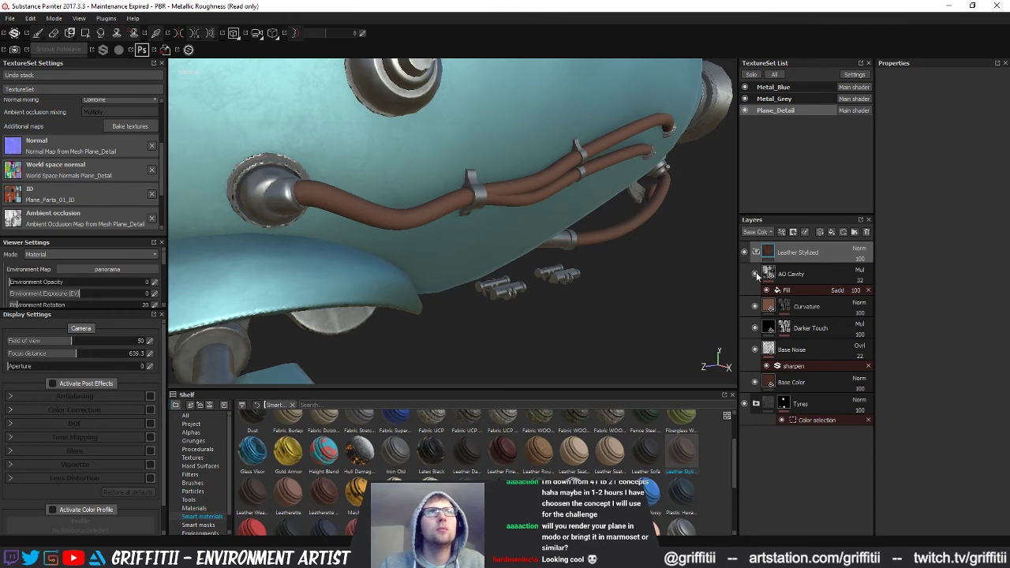
left_click(758, 253)
right_click(797, 273)
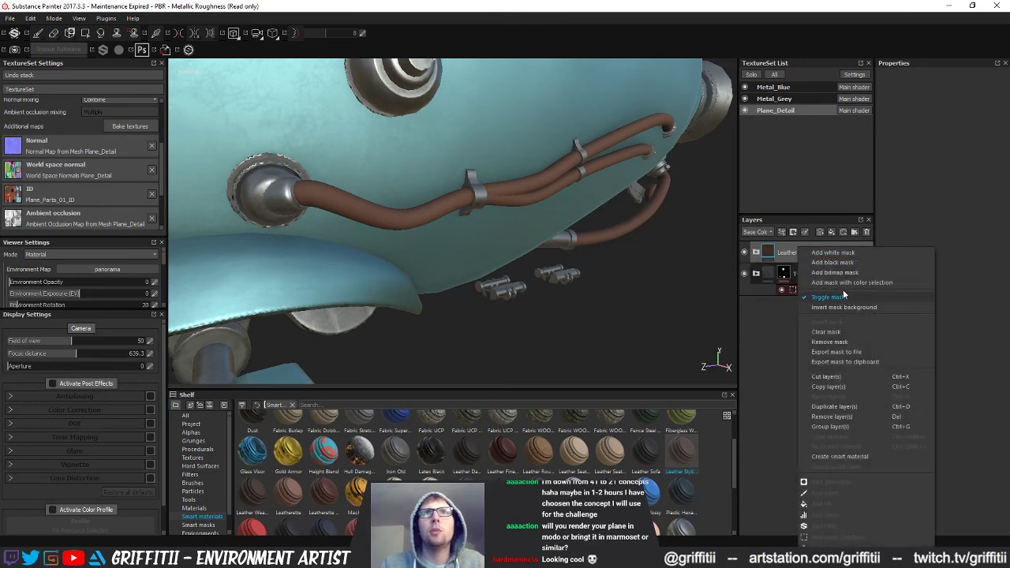
left_click(846, 299)
right_click(786, 274)
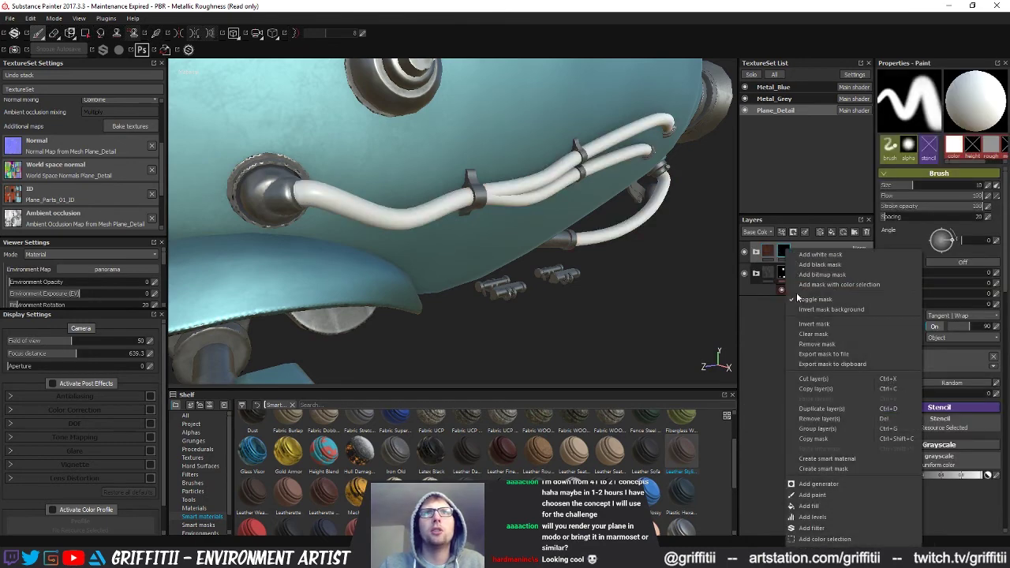
left_click(821, 539)
left_click(987, 158)
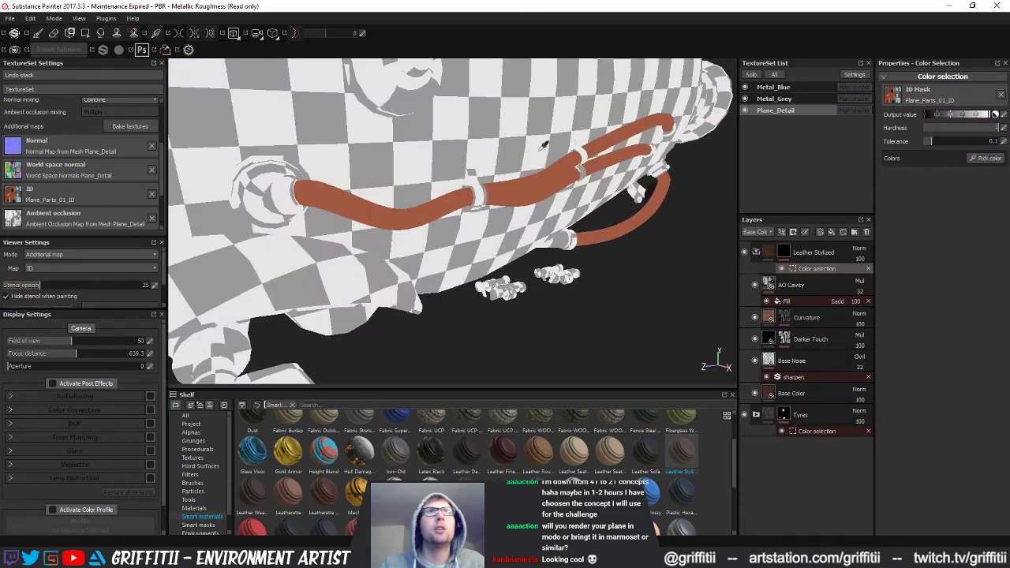
left_click(543, 175)
left_click_drag(597, 194, 556, 216, "alt")
Hide the AO Cavity, Base Noise, Darker Touch and Curvature layers inside Leather Stylized.
left_click(755, 284)
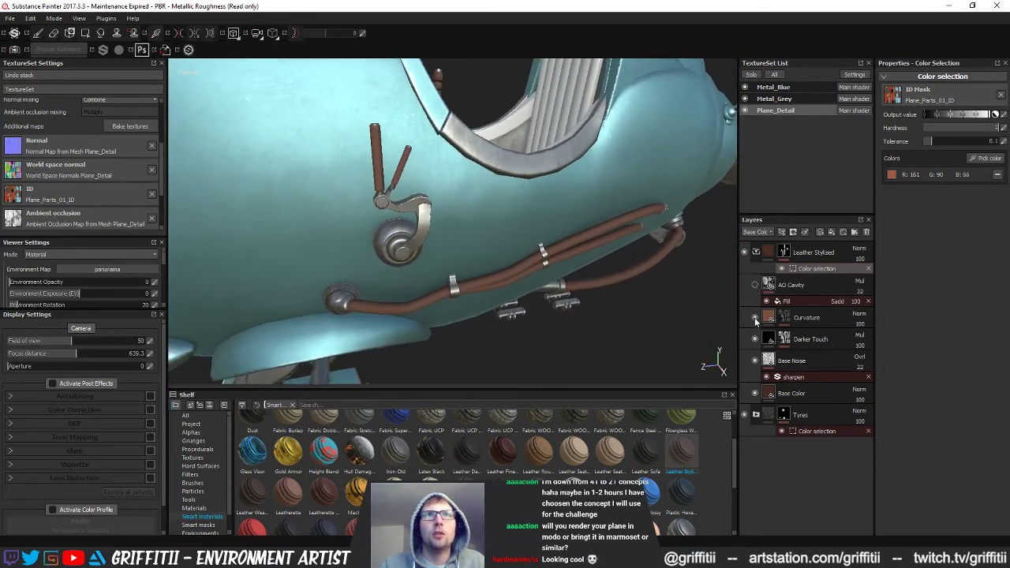
left_click_drag(539, 158, 524, 182, "alt")
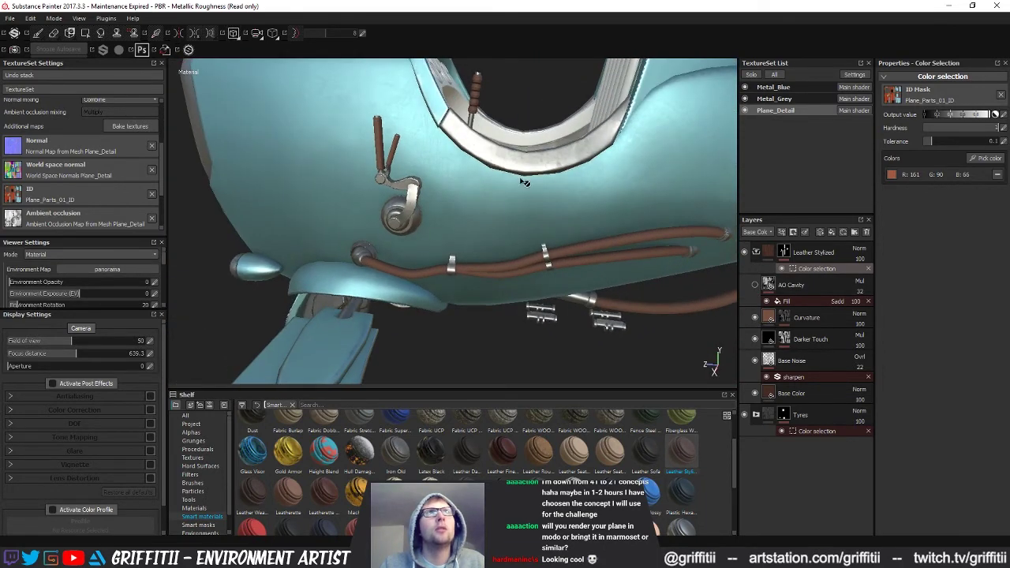
left_click(755, 362)
left_click(756, 339)
left_click(756, 317)
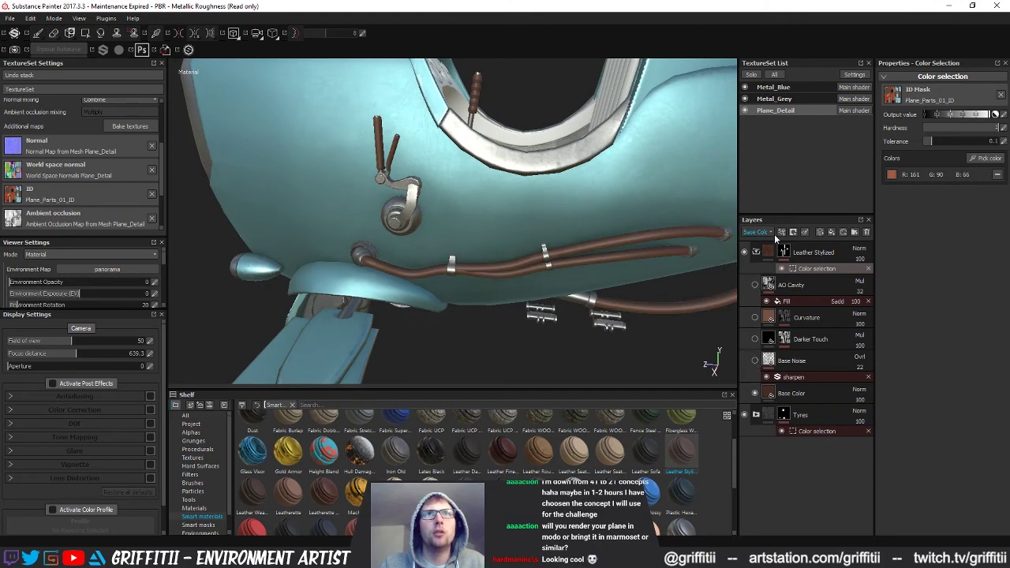
Show the Base Noise and Curvature layers inside Leather Stylized, trying out the Darker Touch layer as well.
left_click_drag(497, 146, 489, 221, "alt")
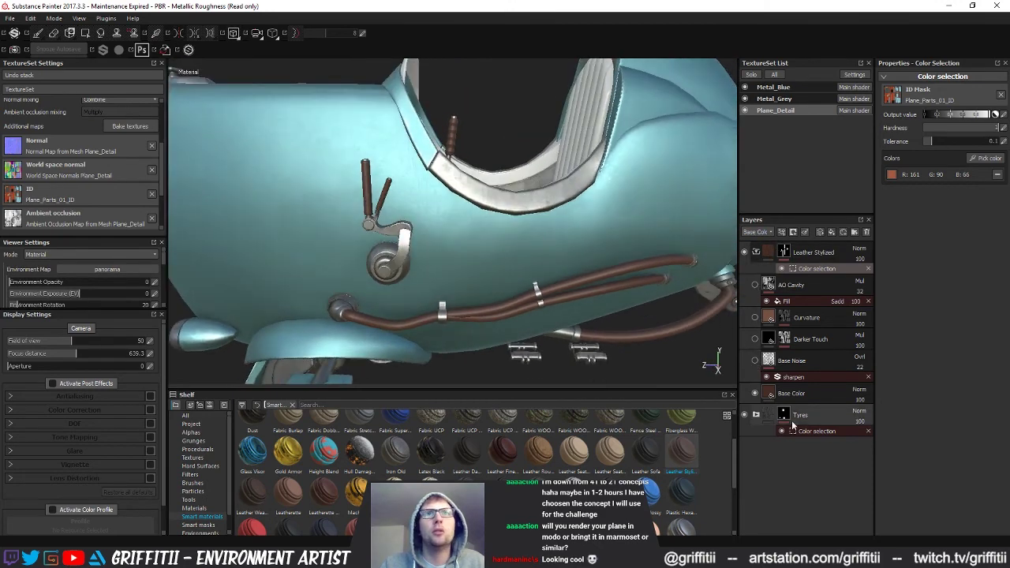
left_click(793, 395)
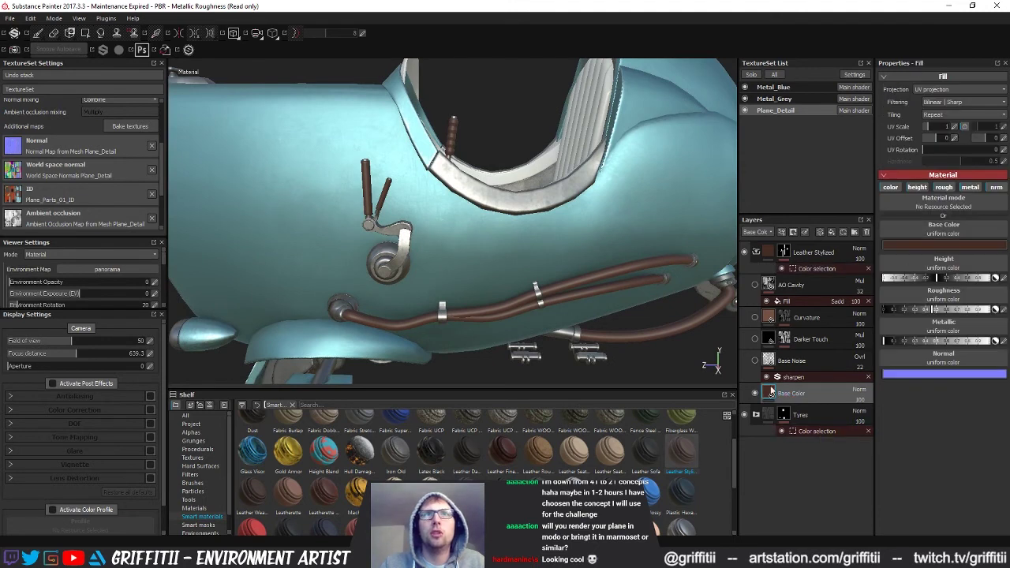
left_click(755, 358)
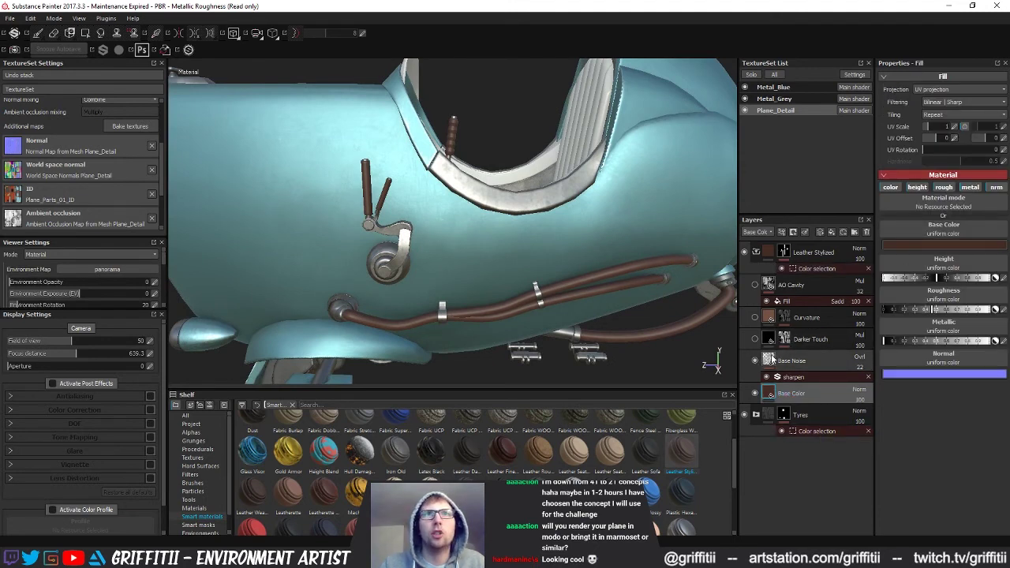
left_click(756, 340)
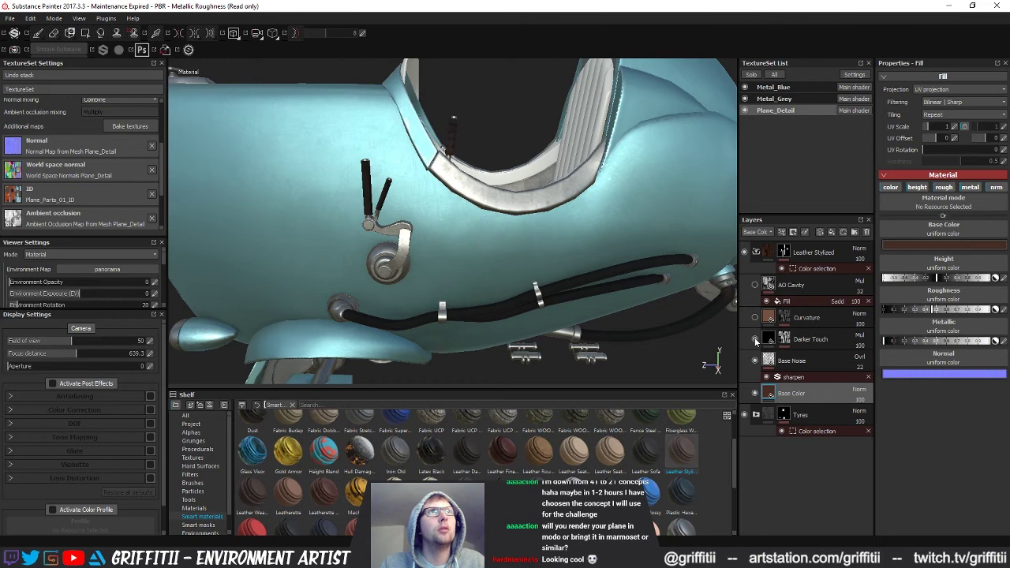
left_click(785, 341)
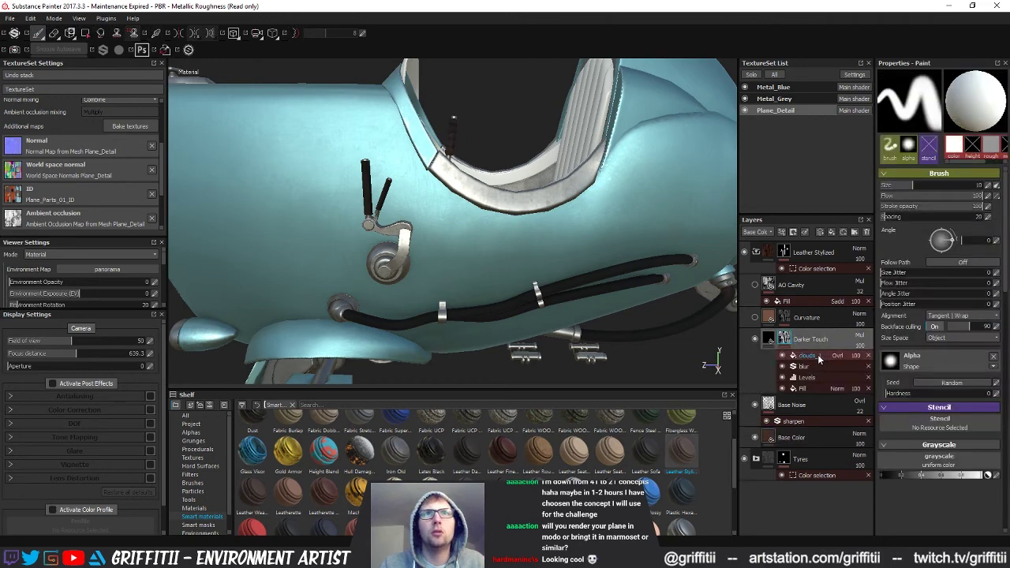
left_click(757, 340)
left_click(755, 318)
left_click(756, 318)
left_click(756, 319)
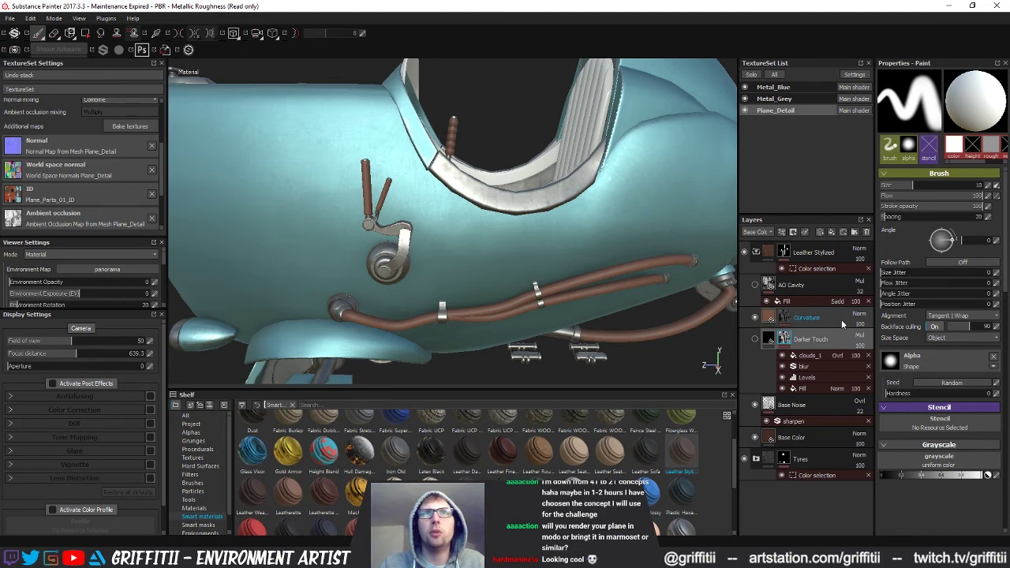
Set the Curvature layer's opacity to 39, then show Darker Touch and set its opacity to 34.
left_click(822, 321)
left_click_drag(861, 333, 848, 333)
left_click(754, 339)
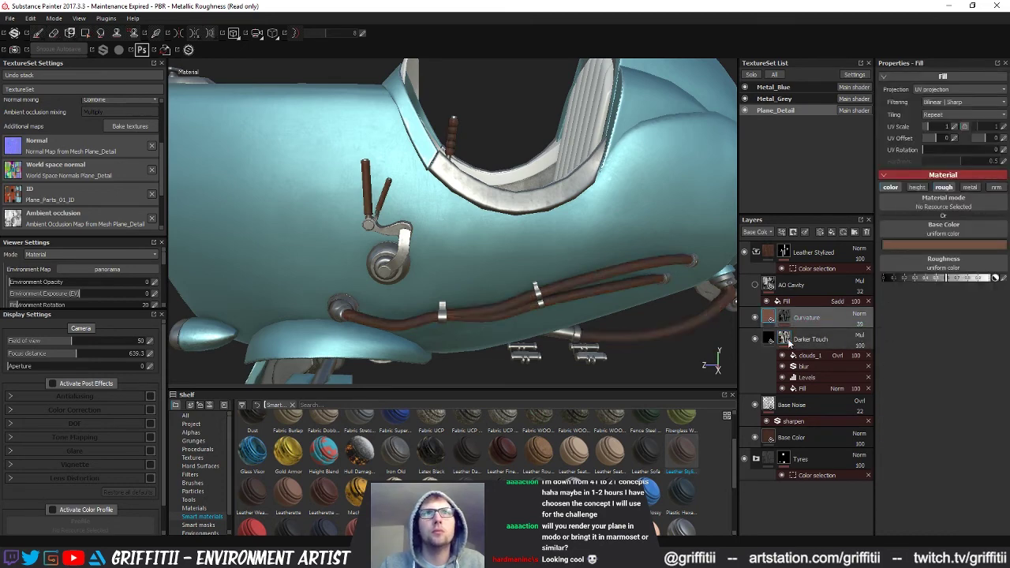
left_click(813, 340)
left_click(862, 354)
left_click_drag(862, 352, 857, 360)
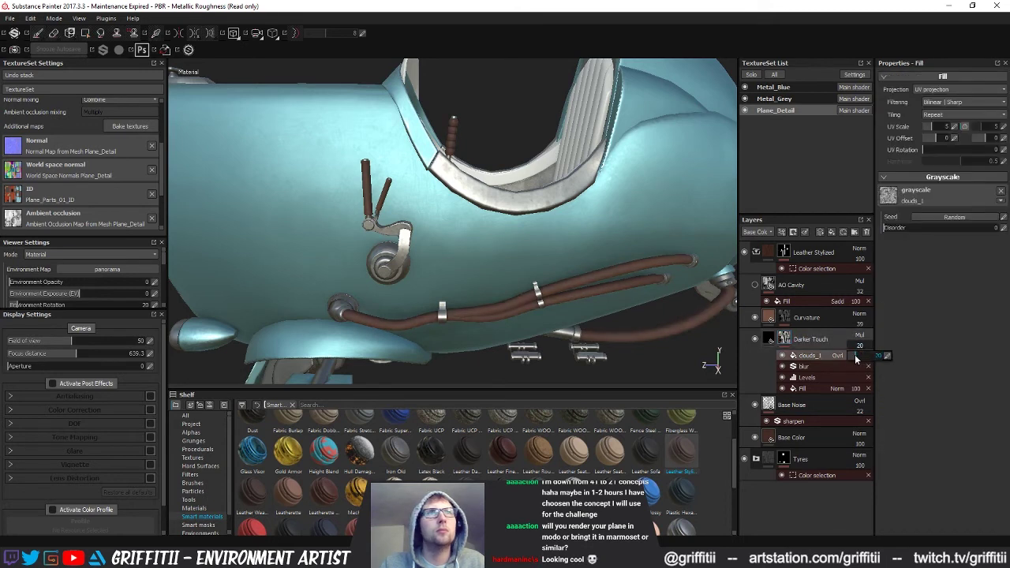
Set the AO Cavity layer's opacity to 0 and leave the layer hidden.
left_click(755, 284)
left_click_drag(861, 291, 866, 306)
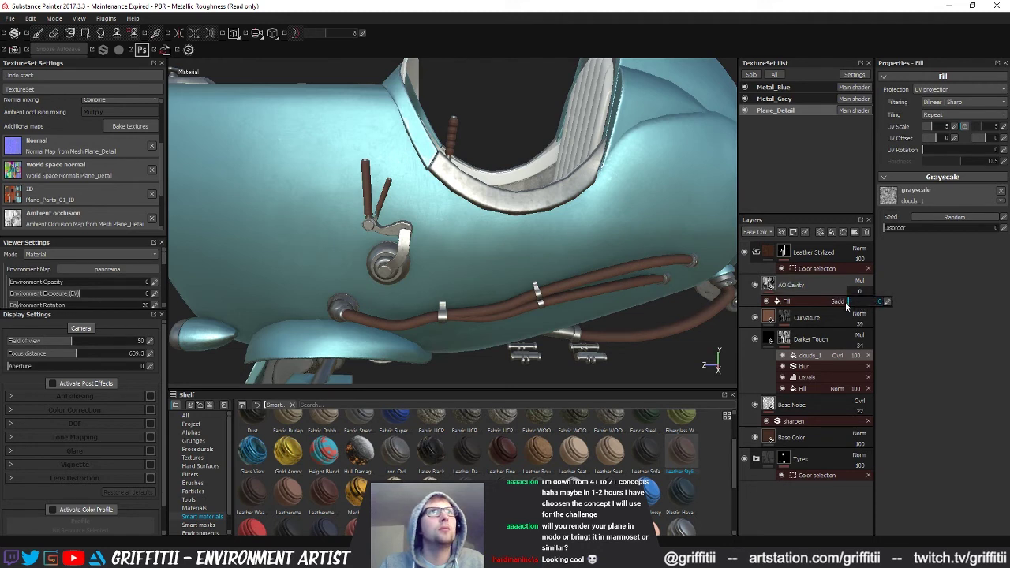
left_click(755, 285)
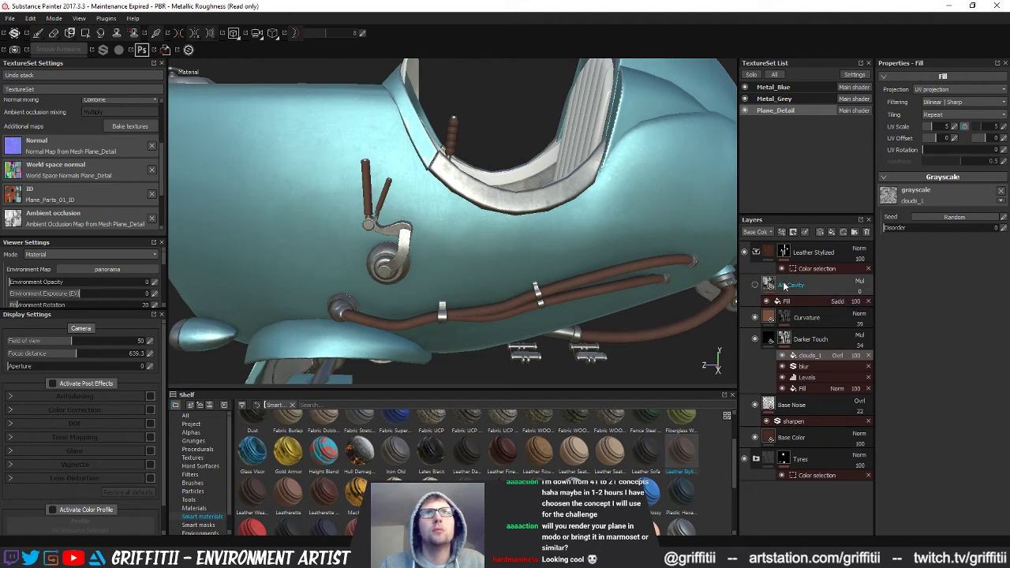
Collapse the Leather Stylized folder and rename it Leather.
left_click(756, 253)
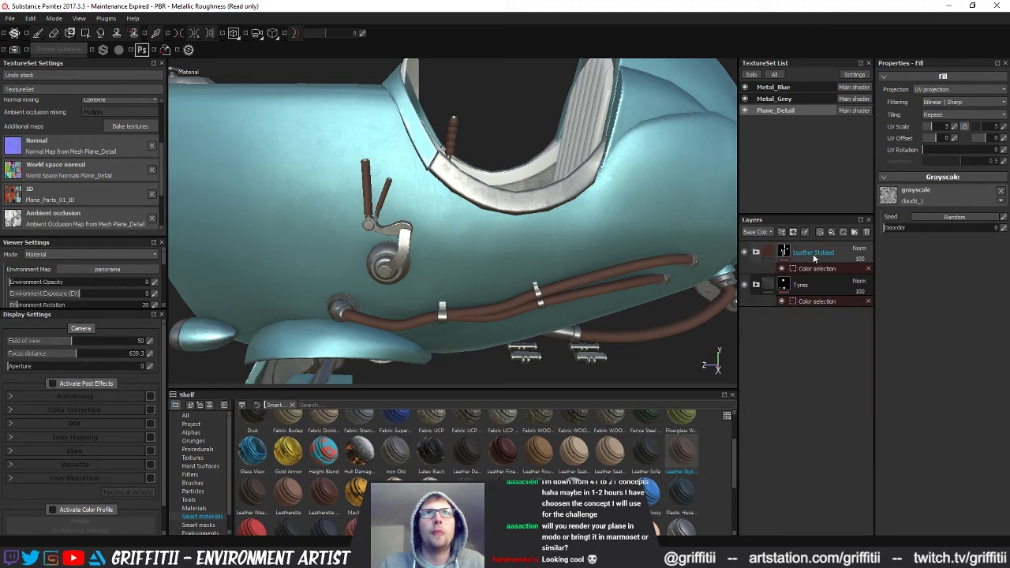
double_click(829, 254)
type("Leather")
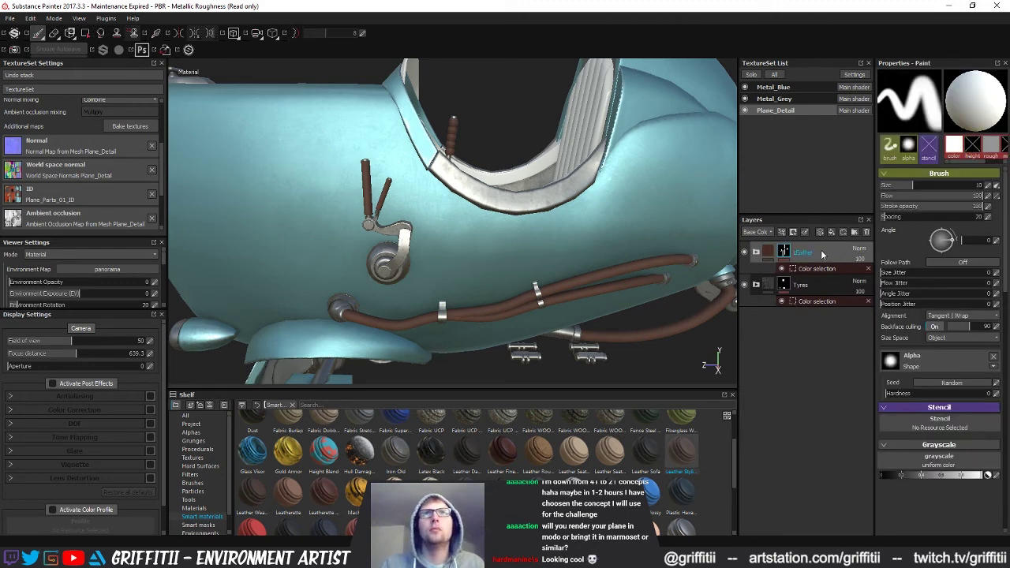
double_click(806, 253)
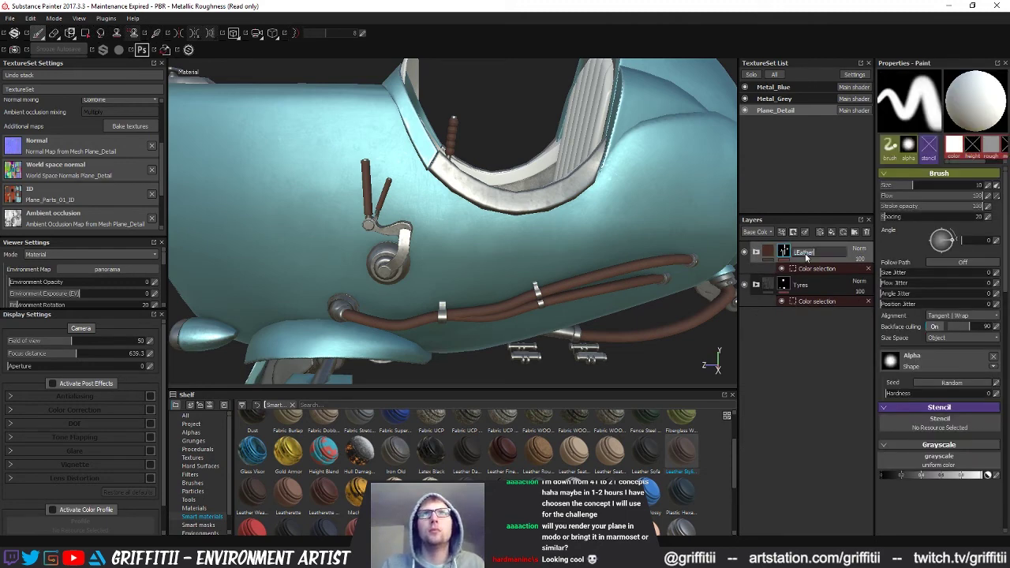
type("Leather")
key("Return")
Browse the materials and smart materials for glass and add Glass Visor above the Leather folder.
mouse_move(580, 219)
left_mouse_down("alt")
mouse_move(395, 197)
mouse_move(219, 199)
mouse_move(348, 183)
mouse_move(515, 194)
mouse_move(486, 225)
mouse_move(355, 193)
left_mouse_up("alt")
left_click_drag(557, 213, 462, 246, "alt")
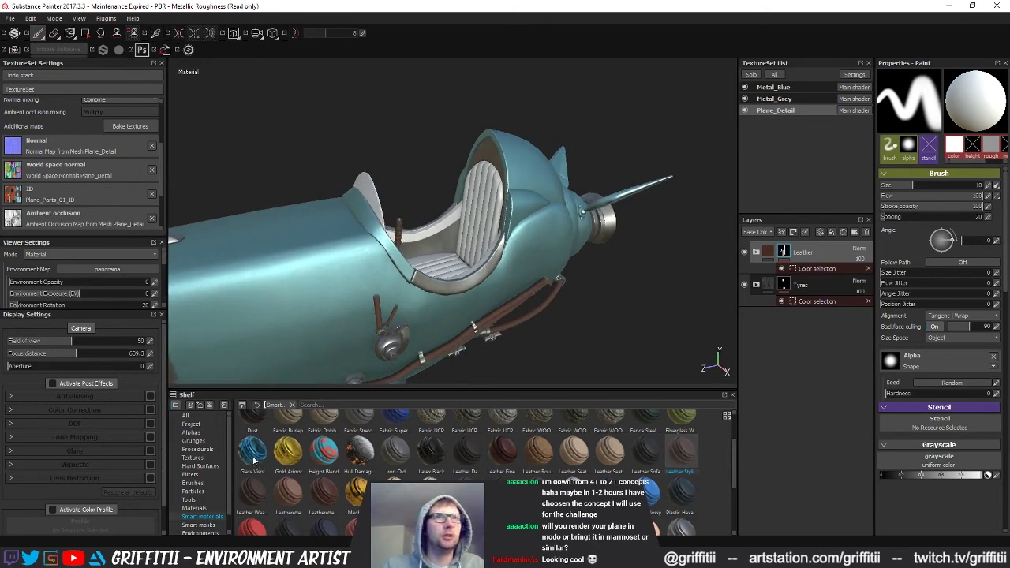
left_click(194, 509)
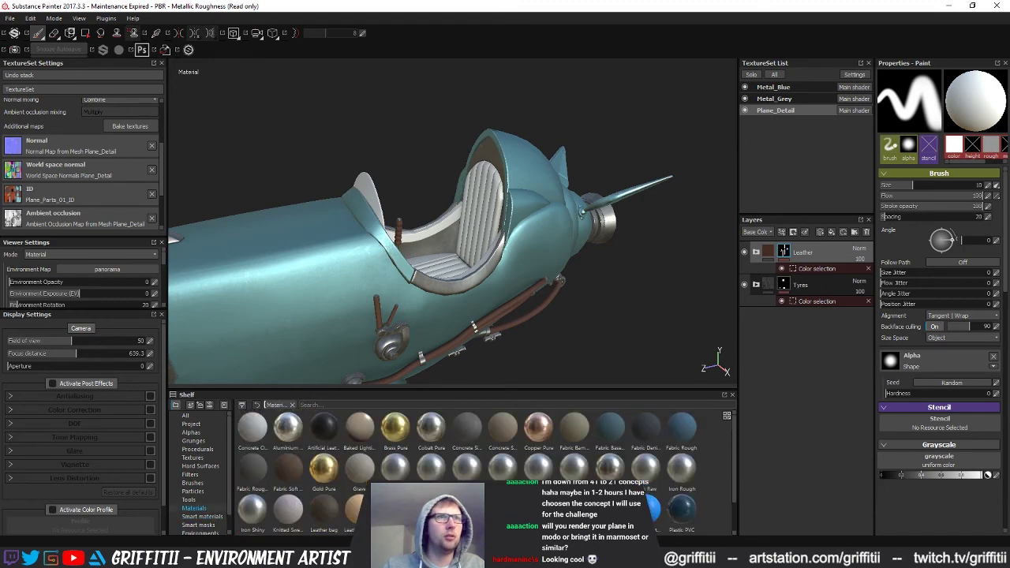
left_click_drag(736, 446, 735, 486)
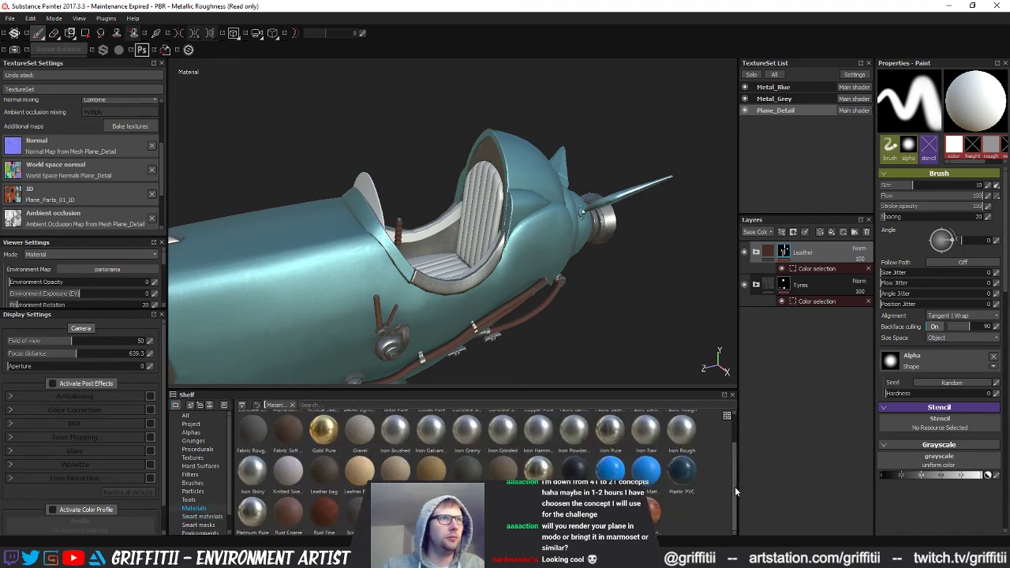
scroll(241, 450, "up", 1)
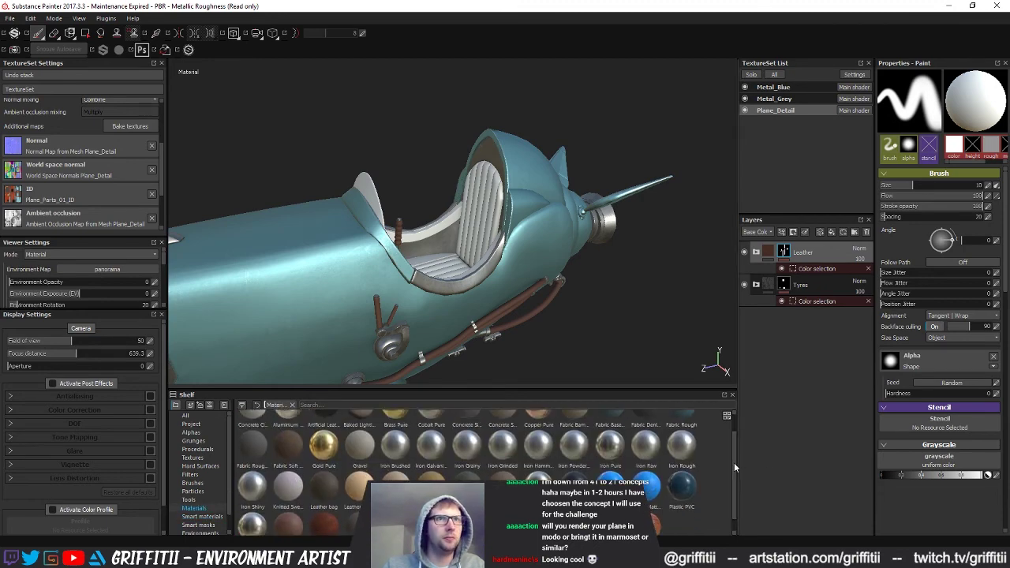
left_click(202, 517)
left_click_drag(252, 510, 800, 252)
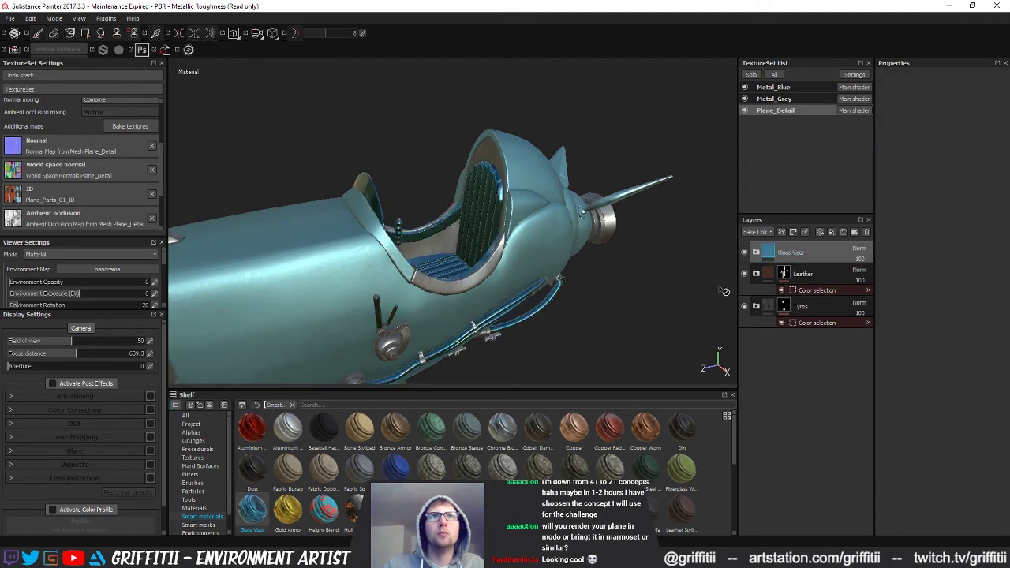
Give Glass Visor a black mask with a color selection that picks the light-blue ID color of the windshield.
right_click(804, 253)
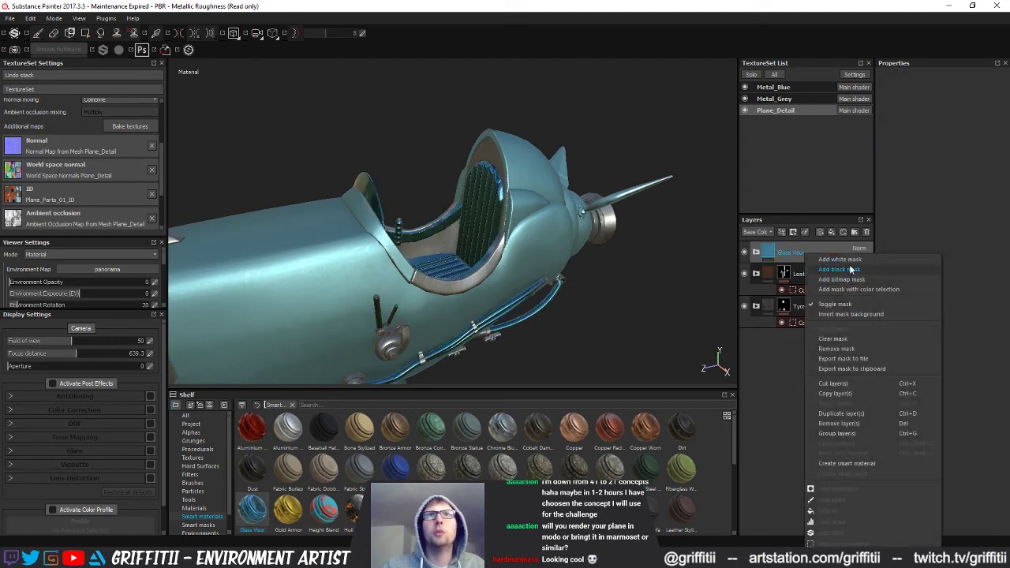
left_click(837, 269)
right_click(785, 252)
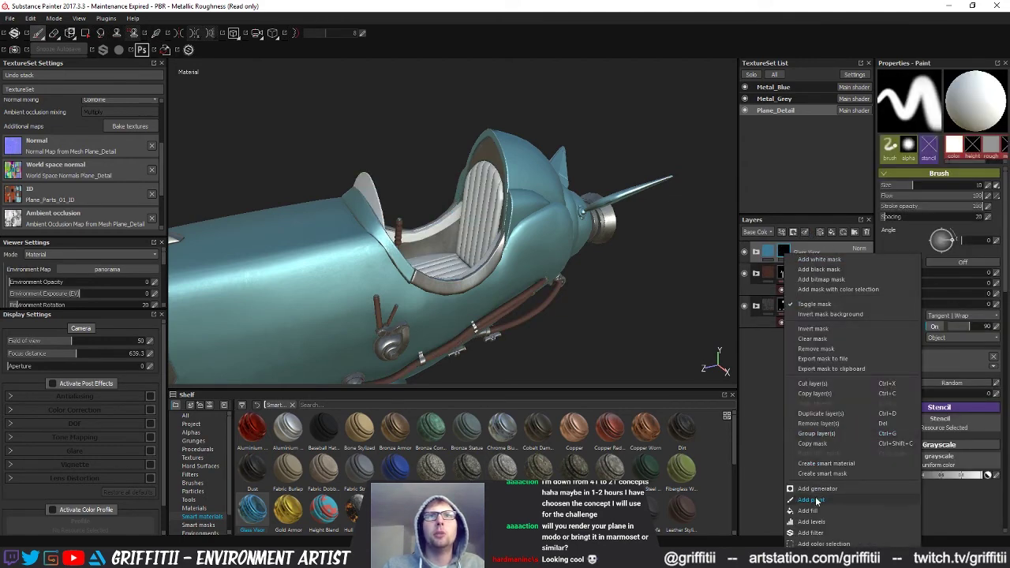
left_click(824, 544)
left_click(987, 158)
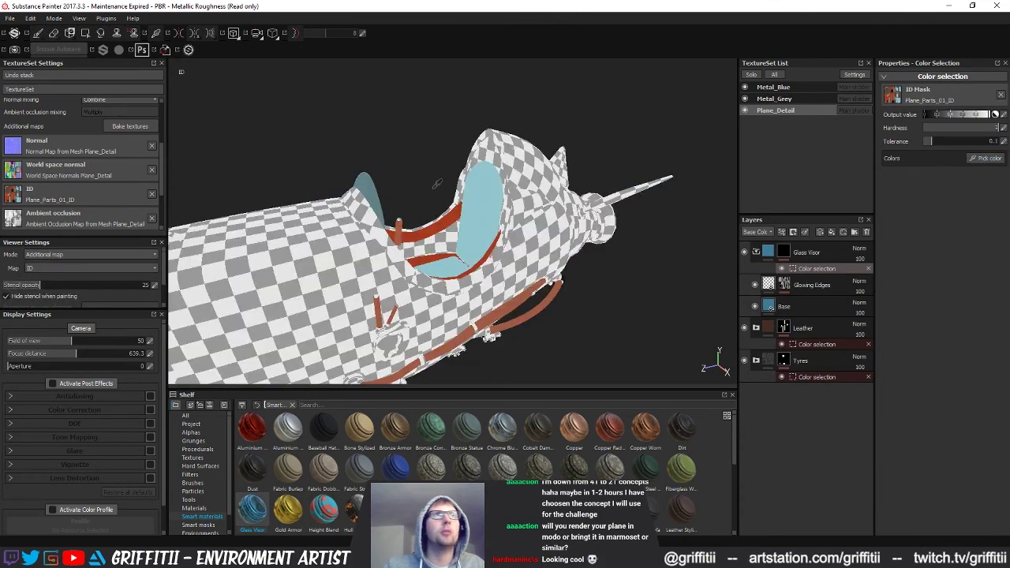
left_click(373, 174)
Rename the Glass Visor folder to Glass and keep it expanded.
mouse_move(468, 190)
left_mouse_down("alt")
mouse_move(460, 284)
mouse_move(541, 296)
left_mouse_up("alt")
left_click(803, 257)
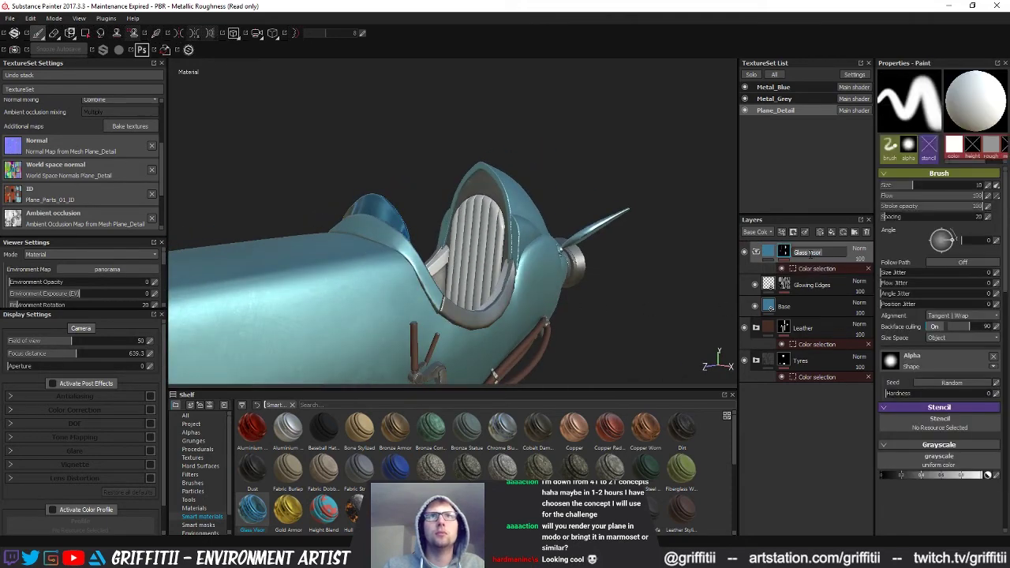
type("Glass")
key("Return")
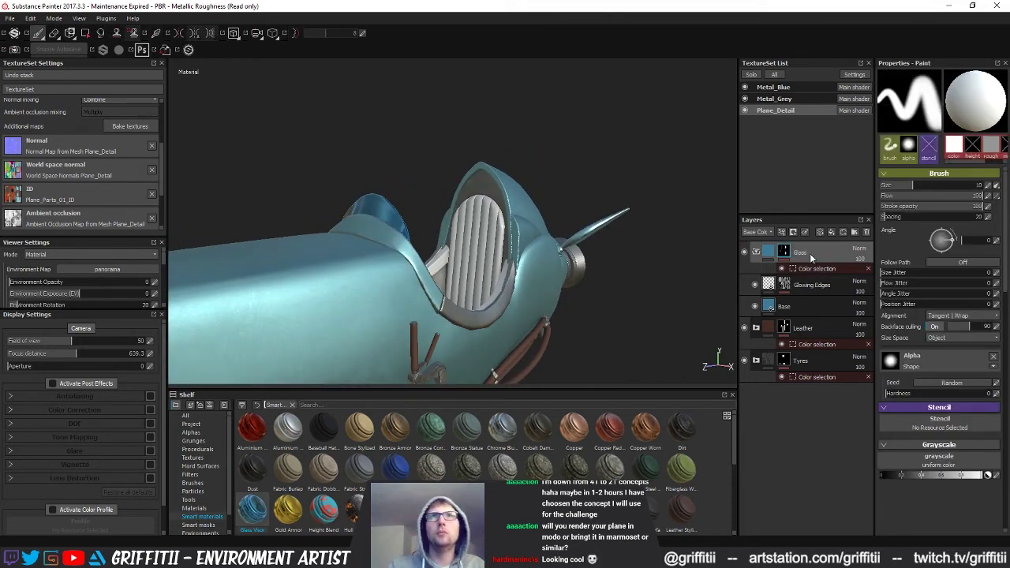
left_click(756, 252)
left_click(756, 252)
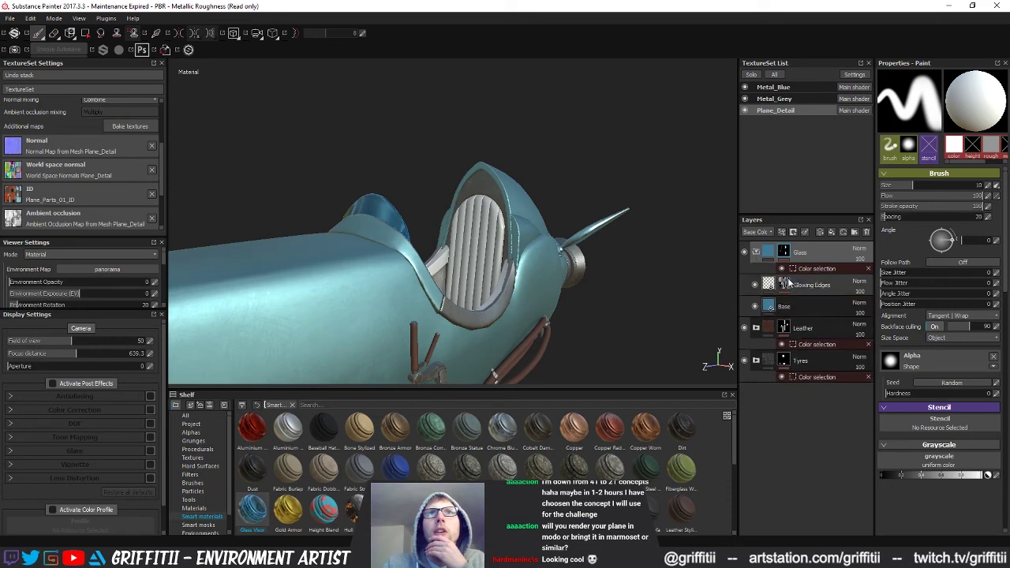
Hide Glowing Edges and give the Glass folder's Base layer a pale blue color (R 0.470, G 0.601, B 0.704) and roughness of about 0.3.
left_click(756, 285)
left_click(824, 306)
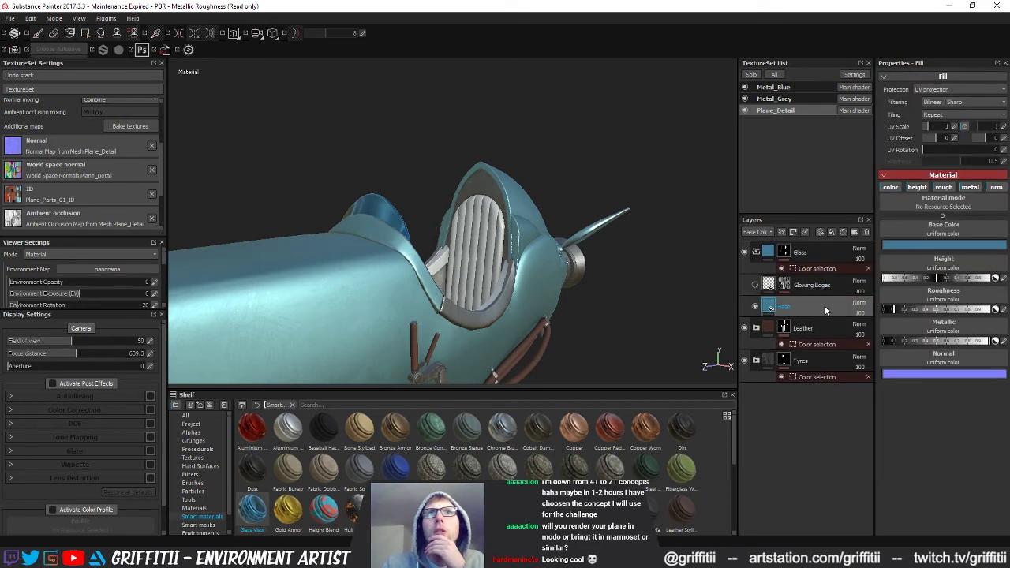
left_click(927, 247)
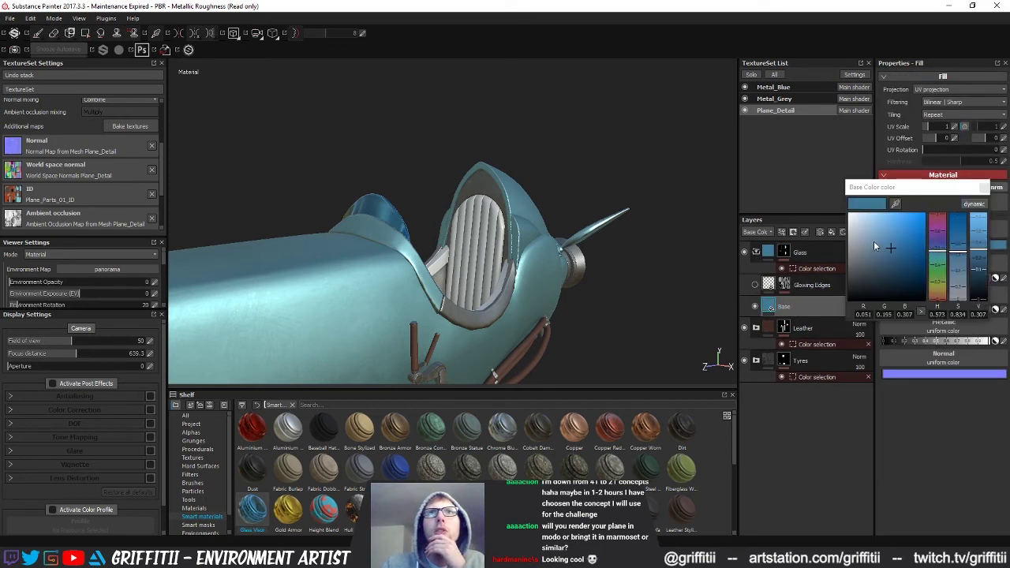
left_click(861, 226)
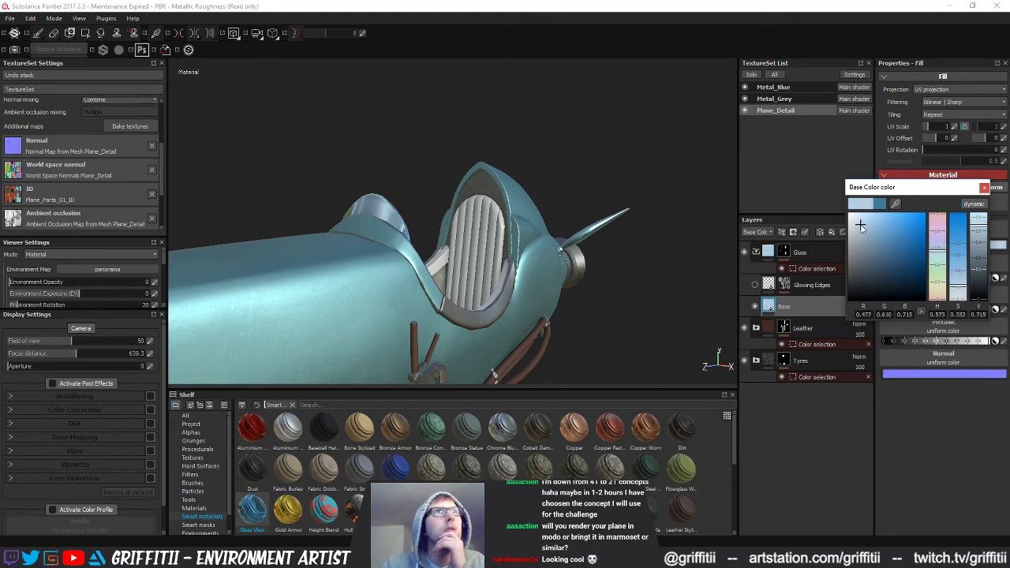
left_click(955, 440)
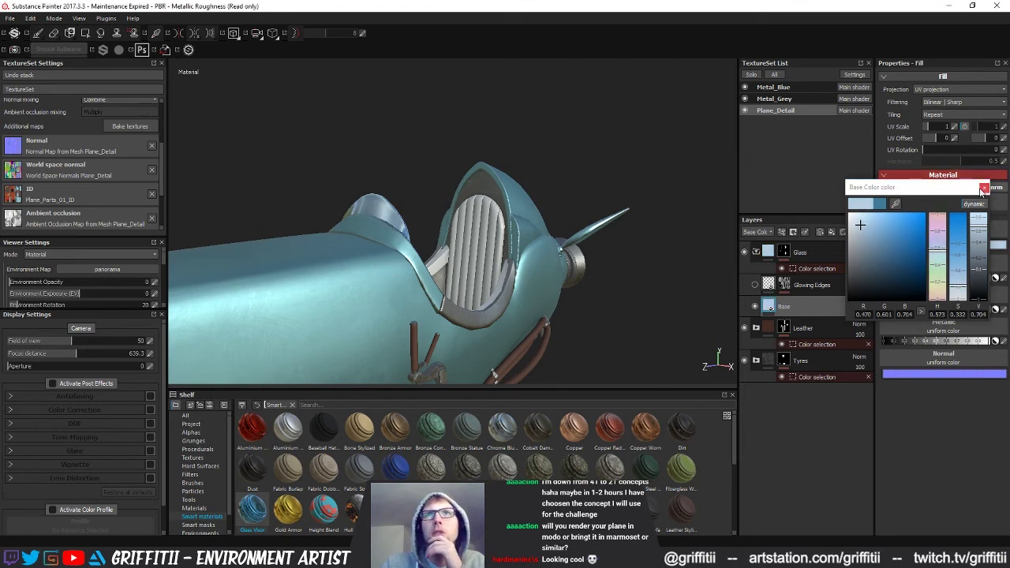
left_click(983, 189)
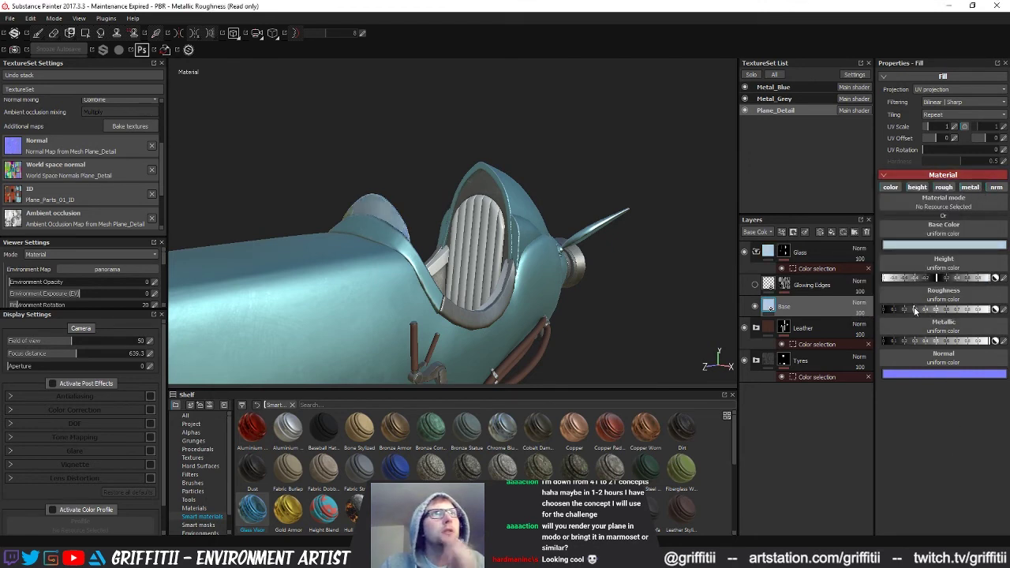
Add an Opacity channel to the Plane_Detail texture set for the Base layer of the windshield glass.
mouse_move(463, 275)
left_mouse_down("alt")
mouse_move(359, 276)
mouse_move(335, 263)
mouse_move(450, 257)
mouse_move(410, 264)
mouse_move(607, 290)
mouse_move(473, 290)
left_mouse_up("alt")
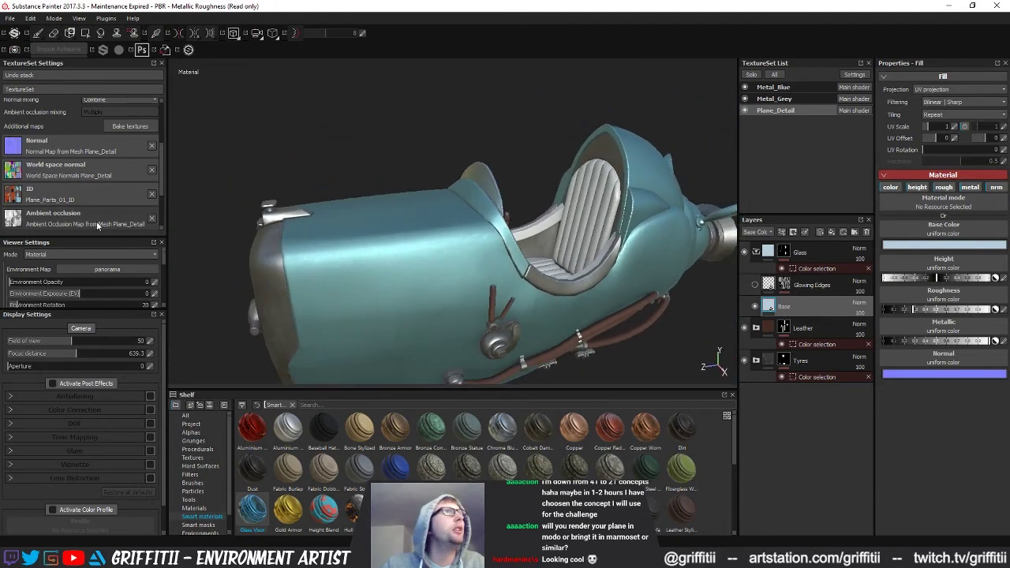
scroll(165, 151, "up", 1)
scroll(165, 146, "up", 4)
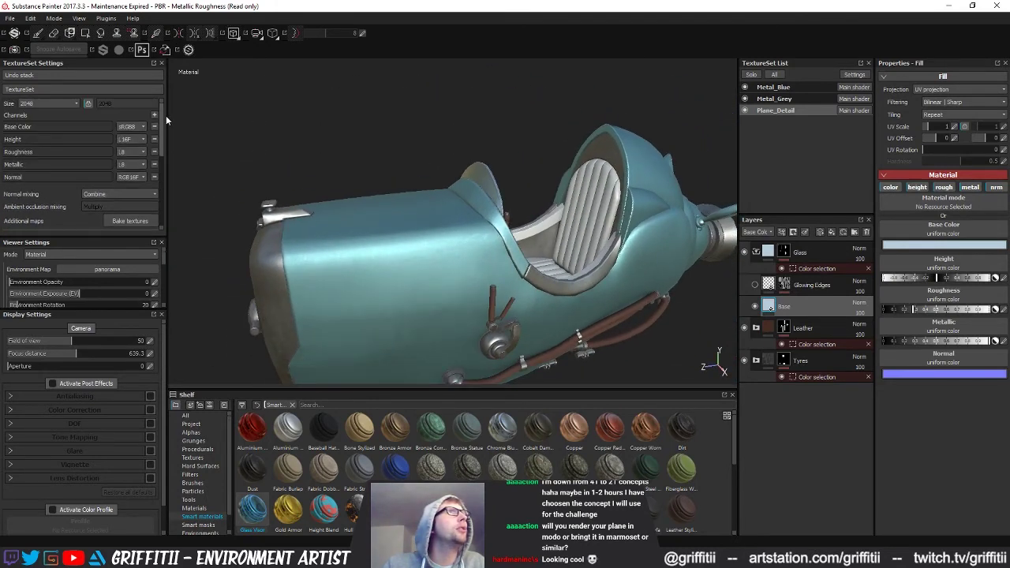
left_click(154, 115)
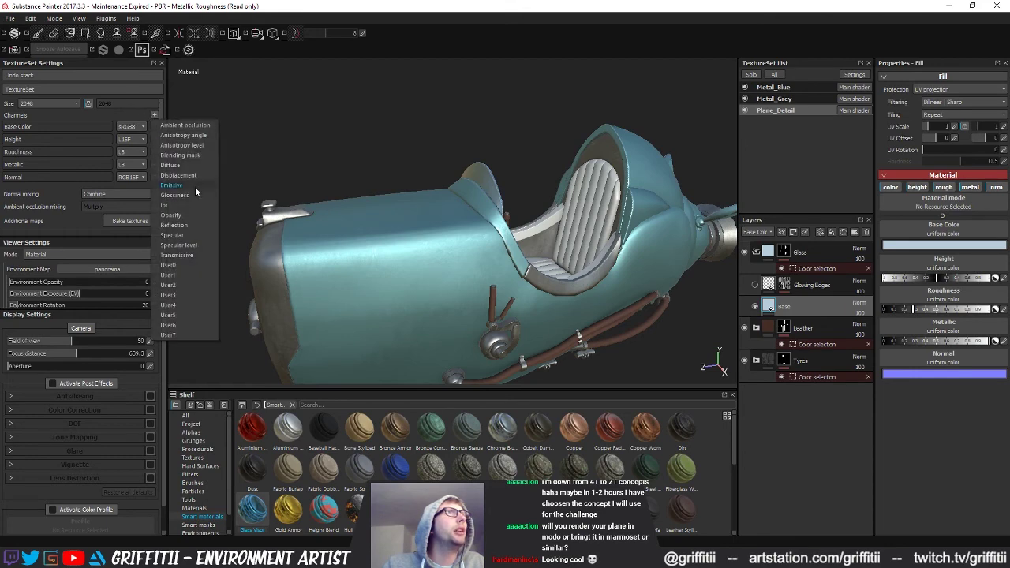
left_click(187, 213)
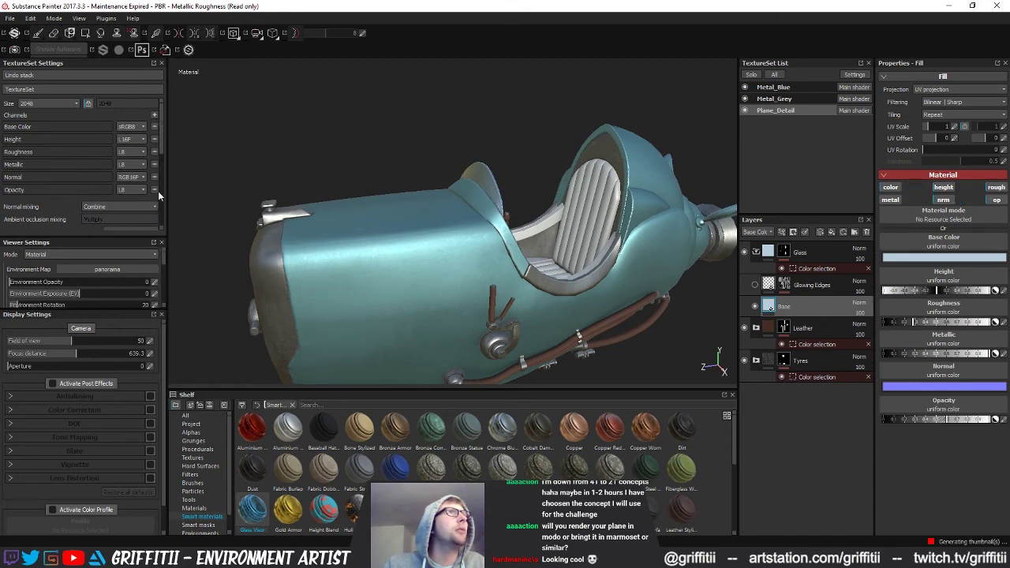
left_click_drag(416, 260, 576, 327, "alt")
left_click_drag(586, 285, 584, 283, "alt")
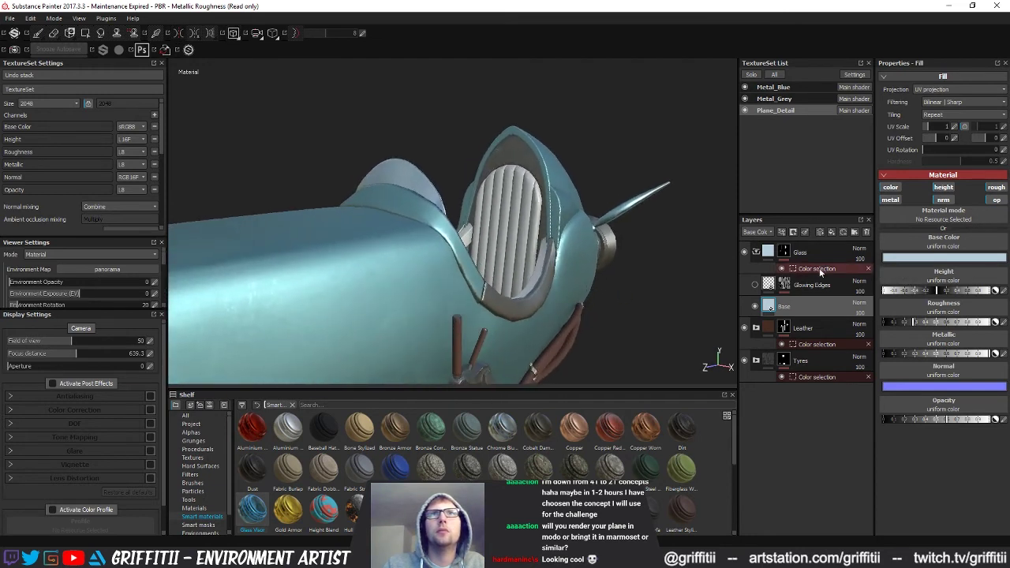
left_click(997, 201)
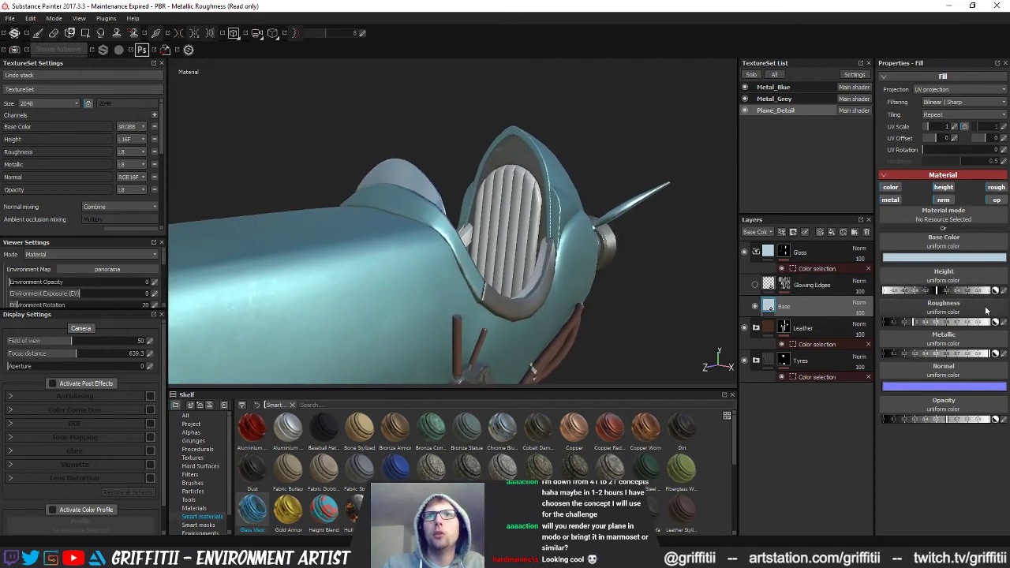
Try different opacity values for the Glass folder's Base layer while checking the windshield and dashboard gauges.
left_click_drag(916, 420, 983, 421)
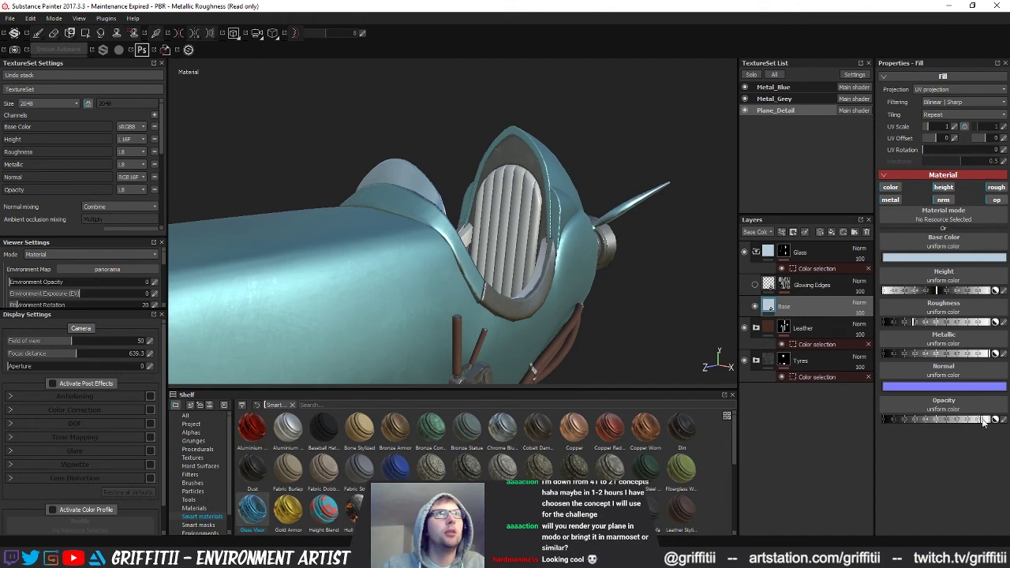
left_click_drag(534, 237, 426, 276, "alt")
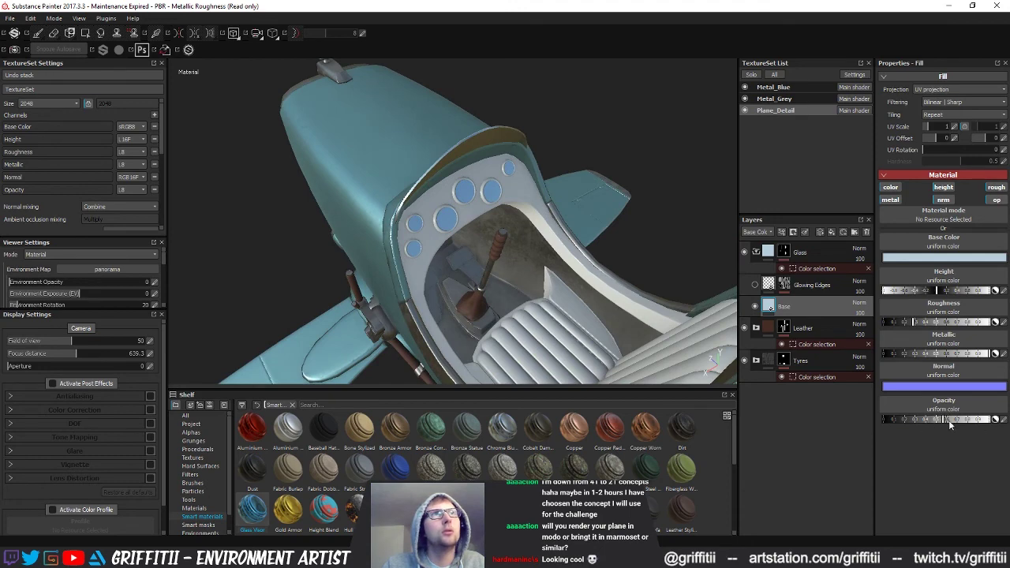
left_click_drag(726, 215, 538, 242, "alt")
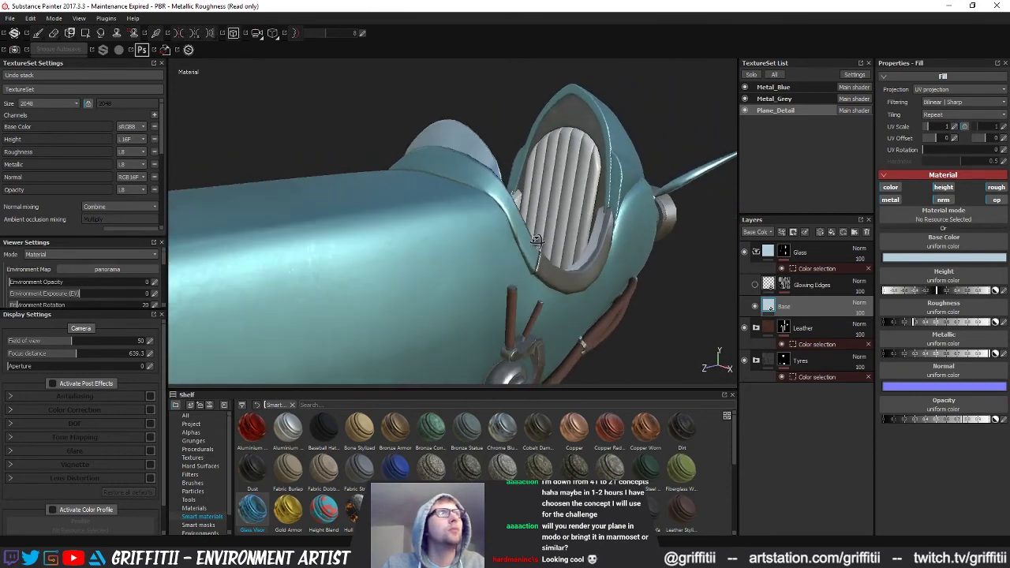
Inspect the material channels of the fill layers inside the Leather and Tyres folders.
left_click(798, 327)
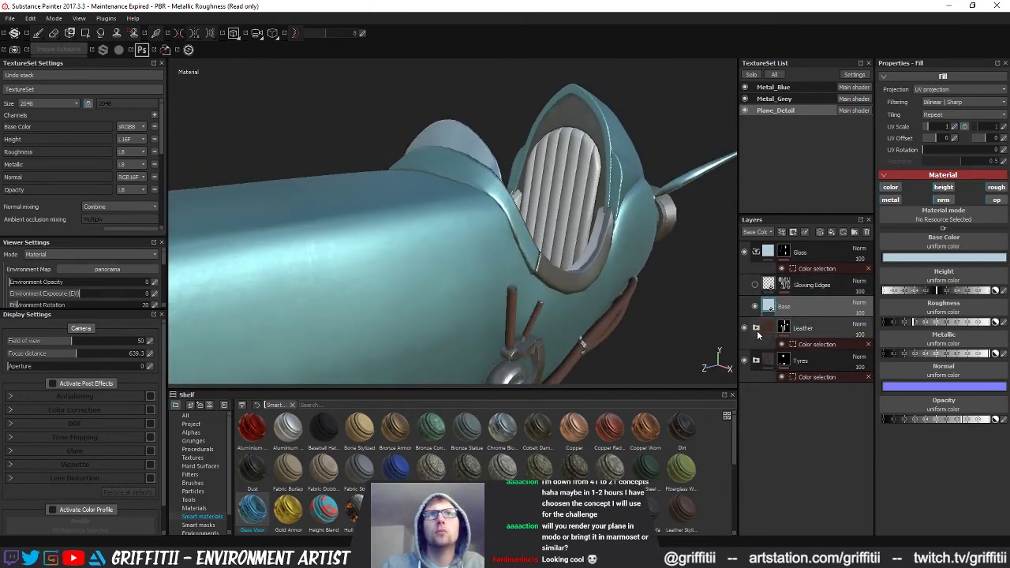
left_click(756, 327)
scroll(805, 394, "down", 1)
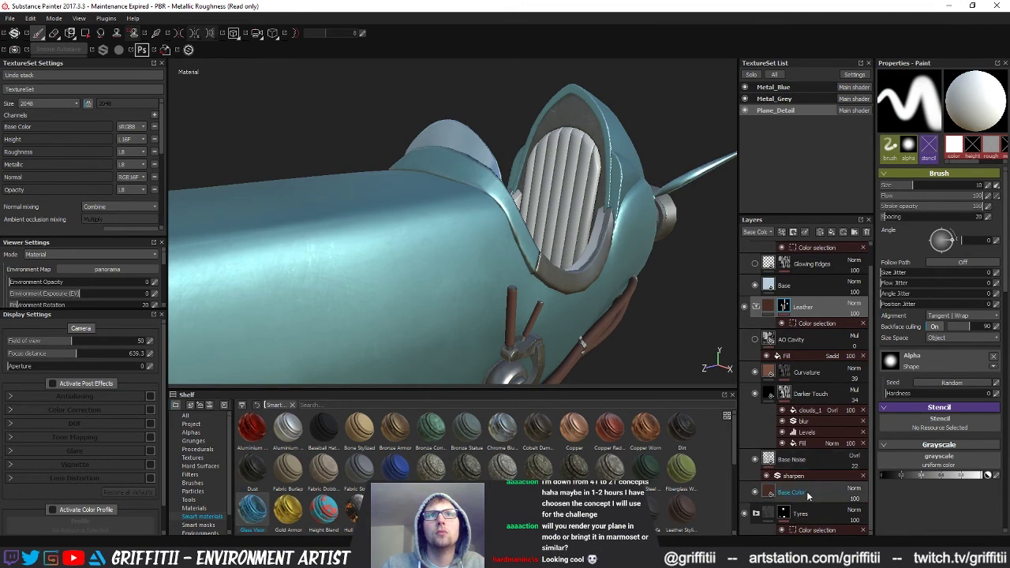
left_click(770, 399)
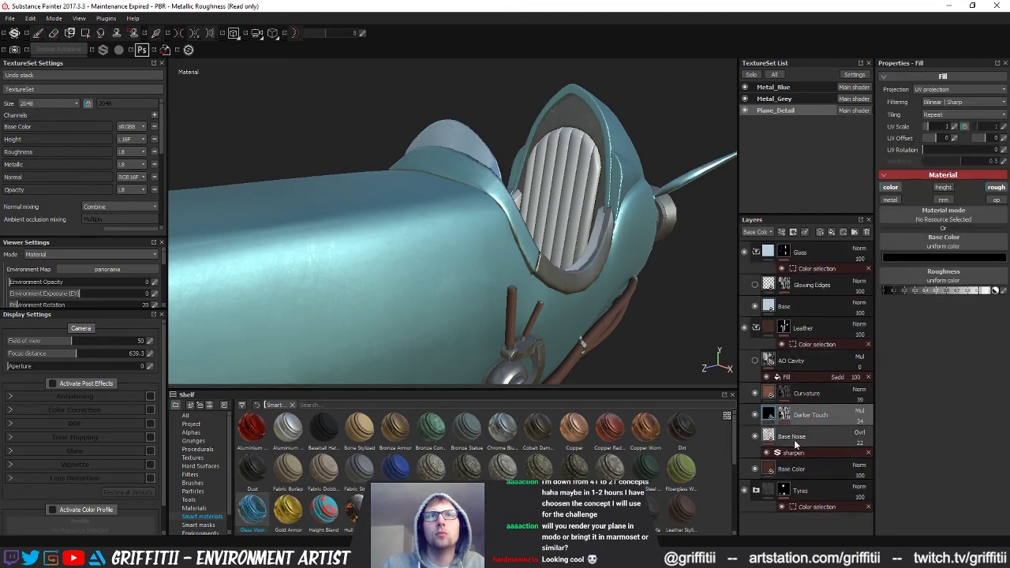
left_click(821, 469)
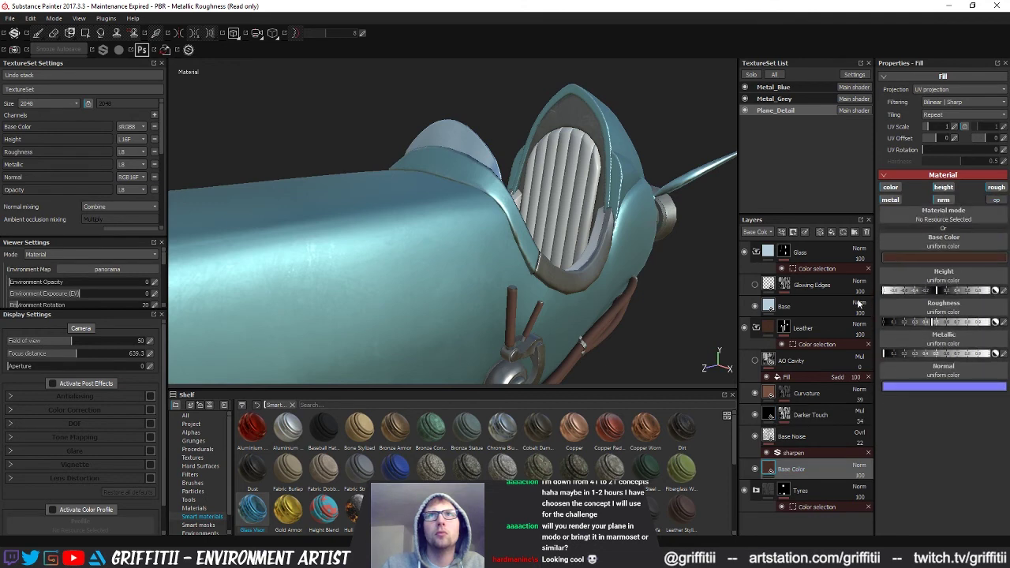
left_click(756, 491)
scroll(831, 486, "down", 2)
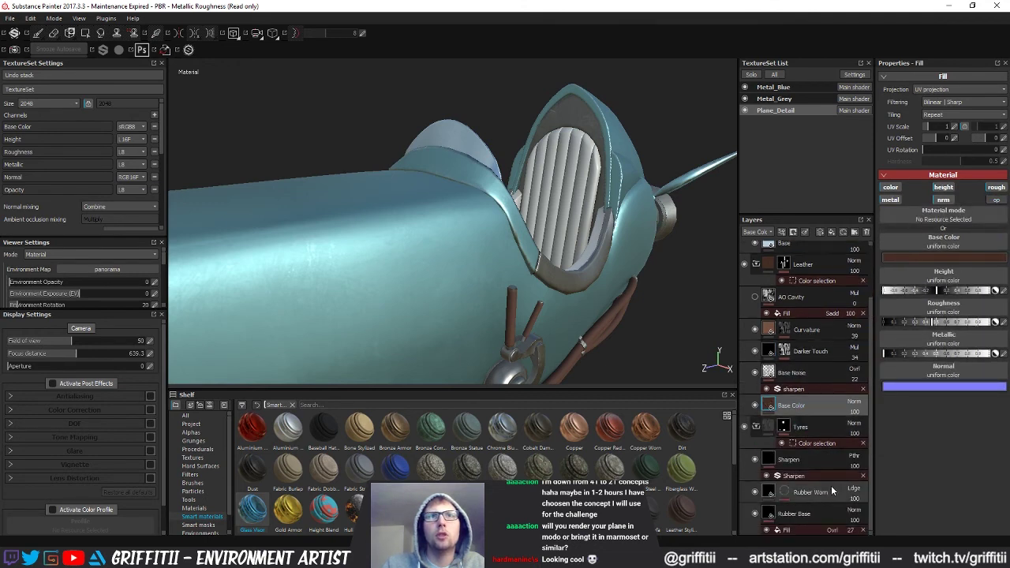
left_click(786, 517)
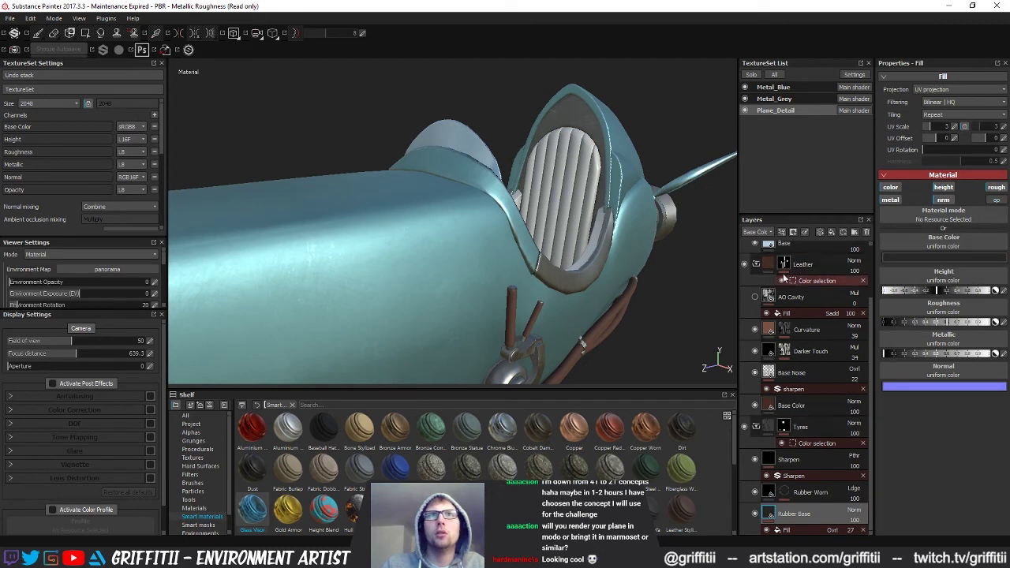
left_click(755, 429)
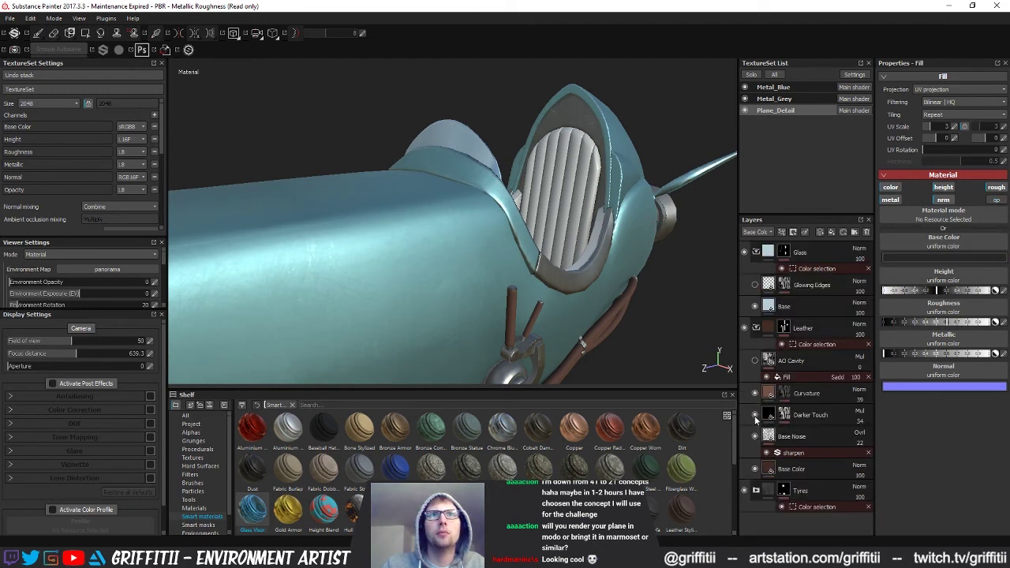
left_click(756, 328)
Try a roughness of about 0.18 and different opacity values on the Glass folder's Base layer.
left_click(778, 307)
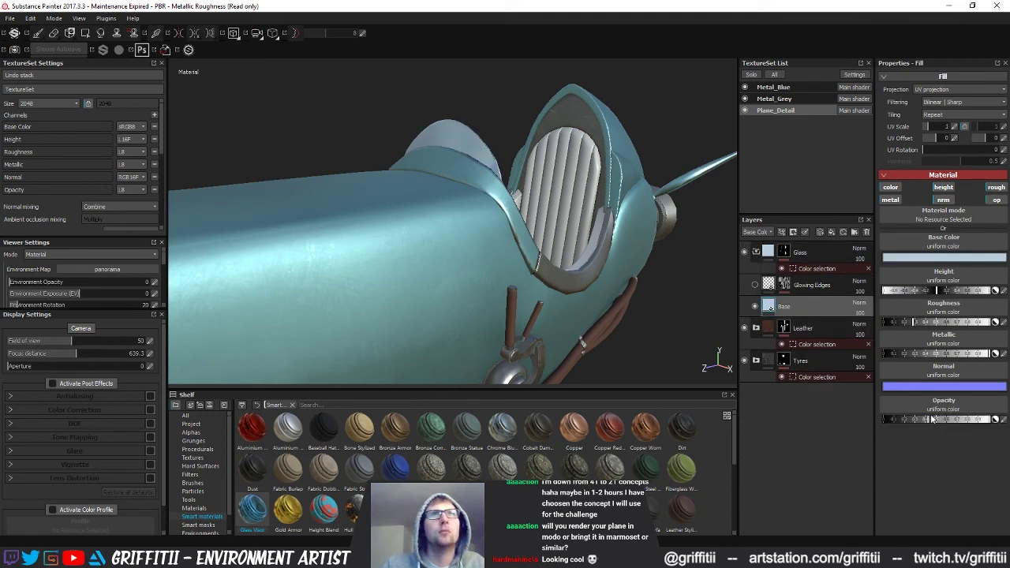
left_click(997, 201)
left_click(997, 200)
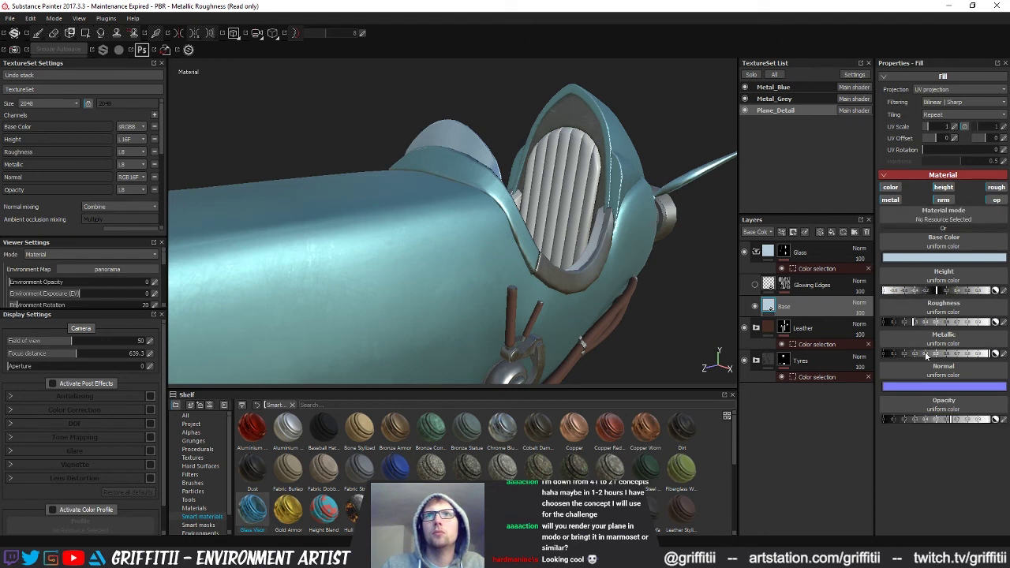
left_click_drag(909, 319, 904, 323)
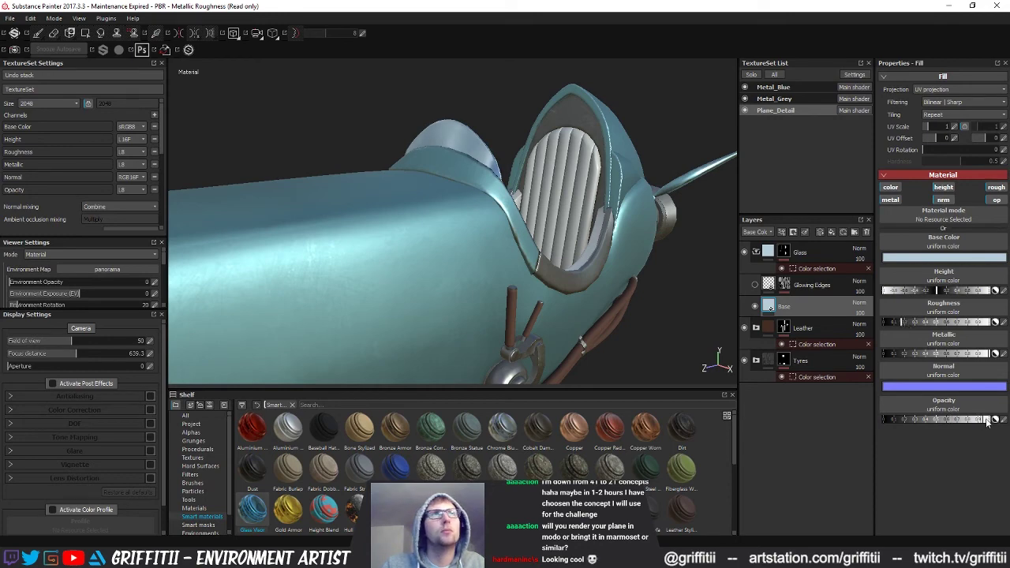
left_click_drag(503, 236, 568, 254, "alt")
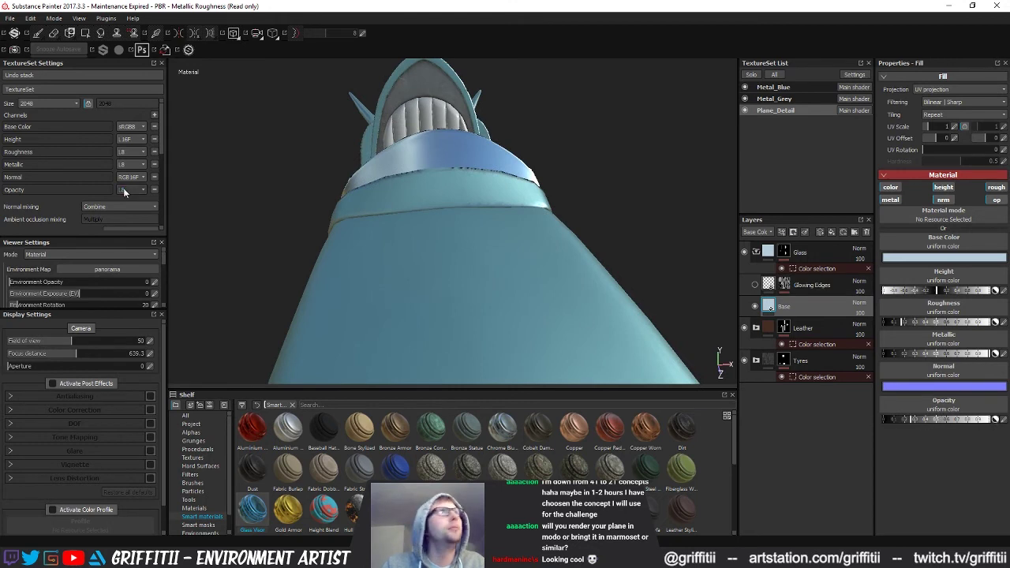
Try a white Transmissive channel on the glass Base layer and remove the channel from Plane_Detail again.
left_click(154, 115)
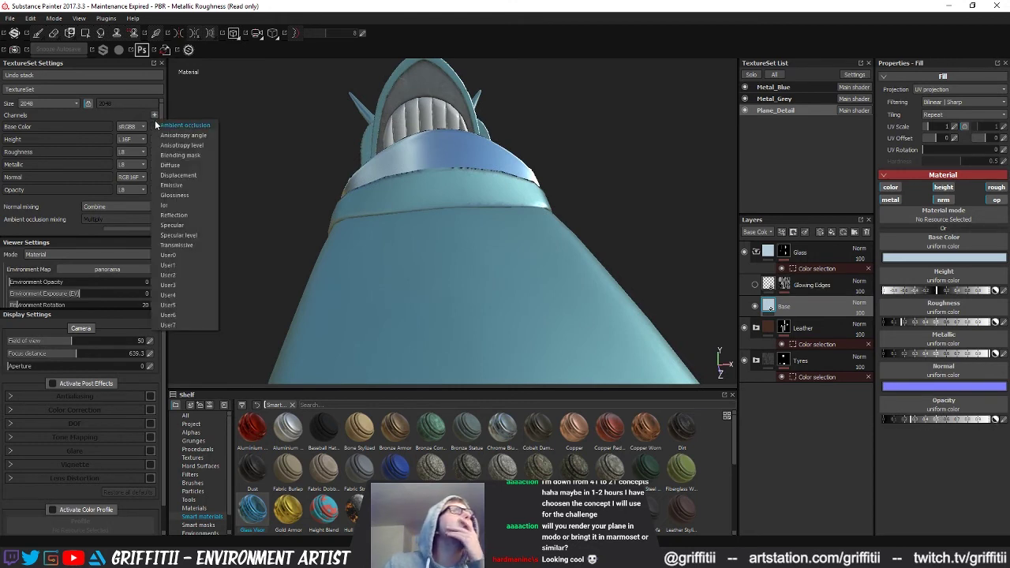
left_click(183, 245)
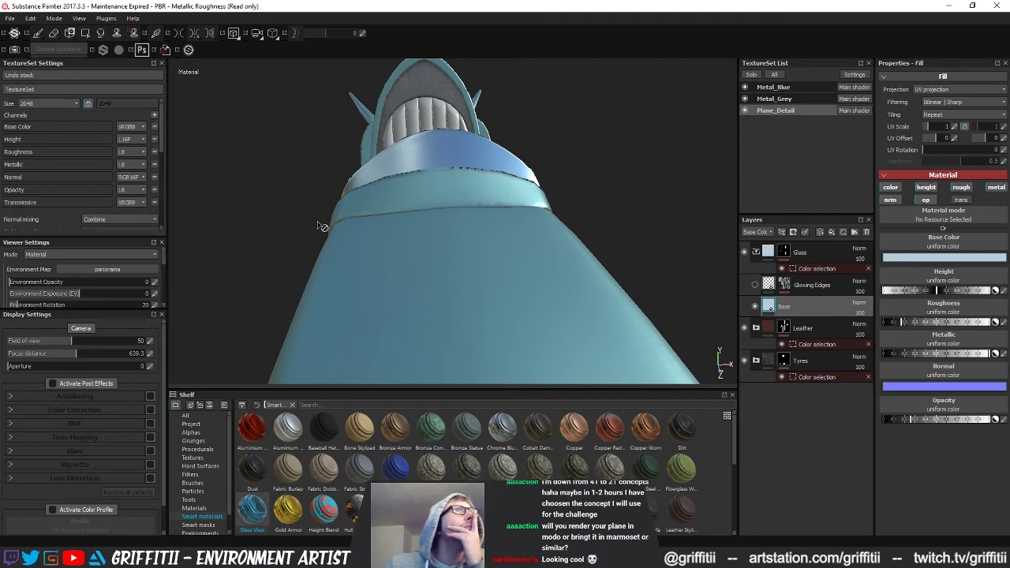
left_click(963, 202)
left_click(928, 451)
left_click_drag(899, 451, 840, 417)
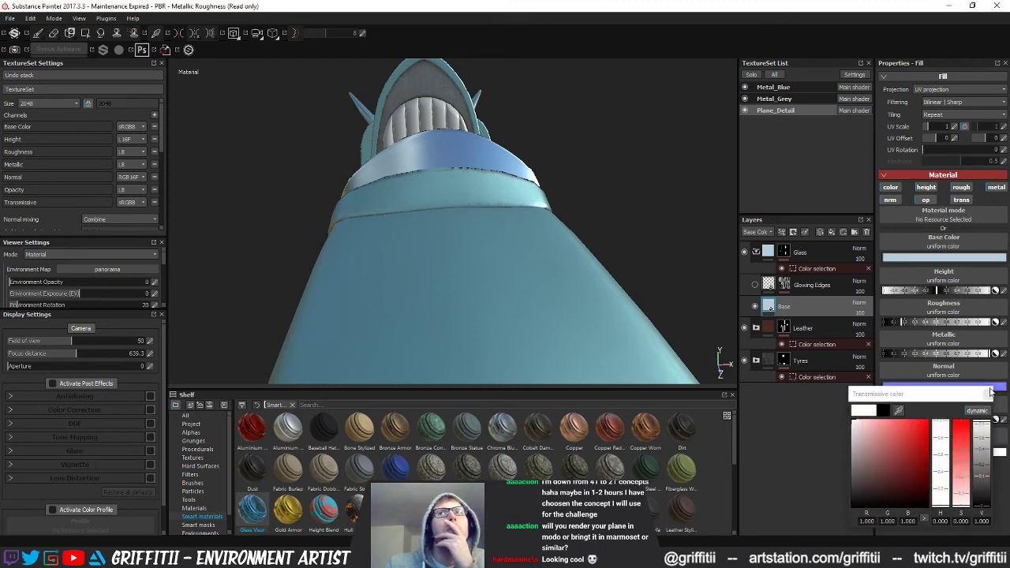
left_click(962, 202)
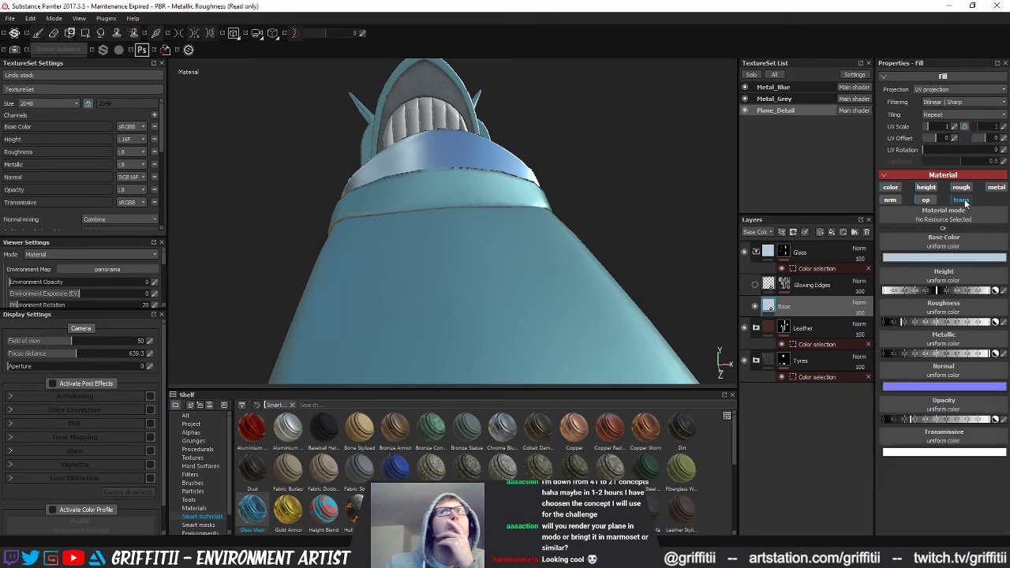
left_click(154, 203)
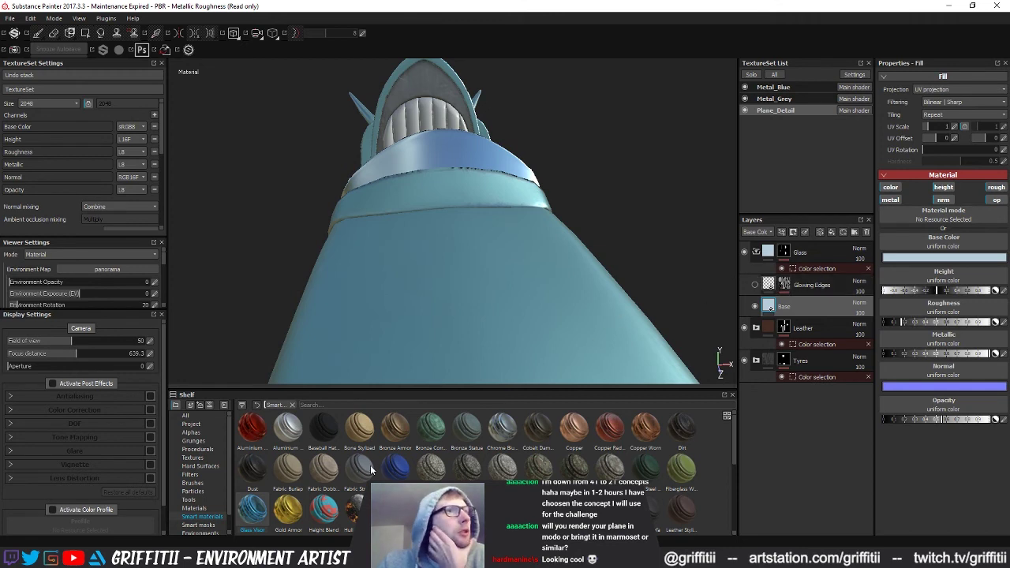
Add a fresh Glass Visor smart material to check its Base layer's settings and delete it again.
left_click_drag(239, 523, 788, 251)
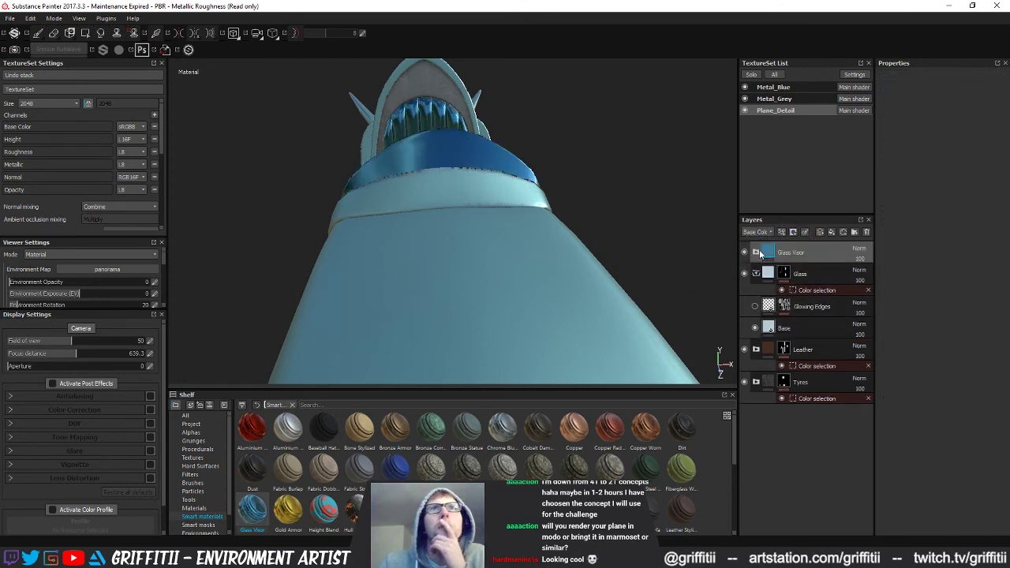
left_click(756, 253)
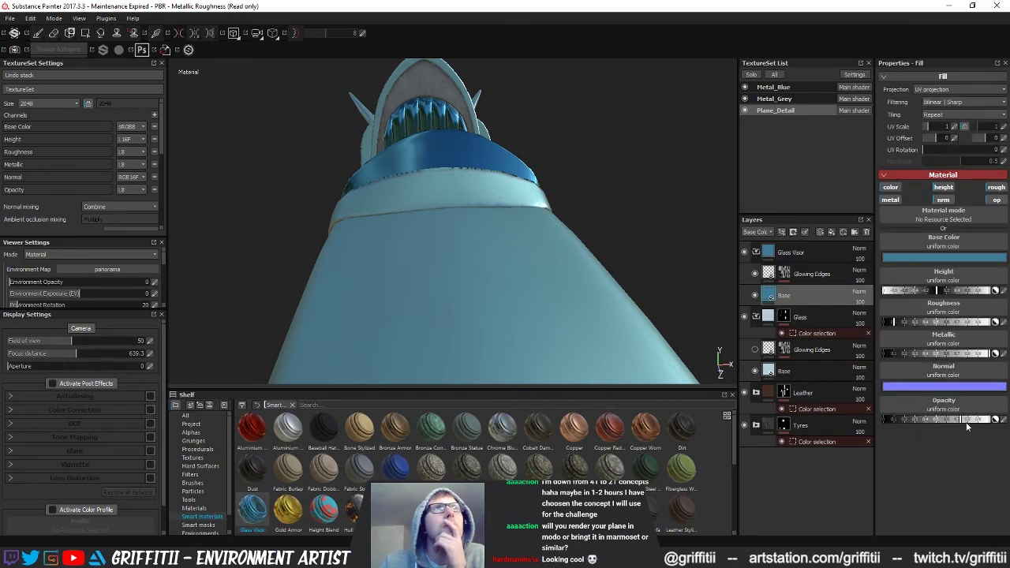
left_click(829, 254)
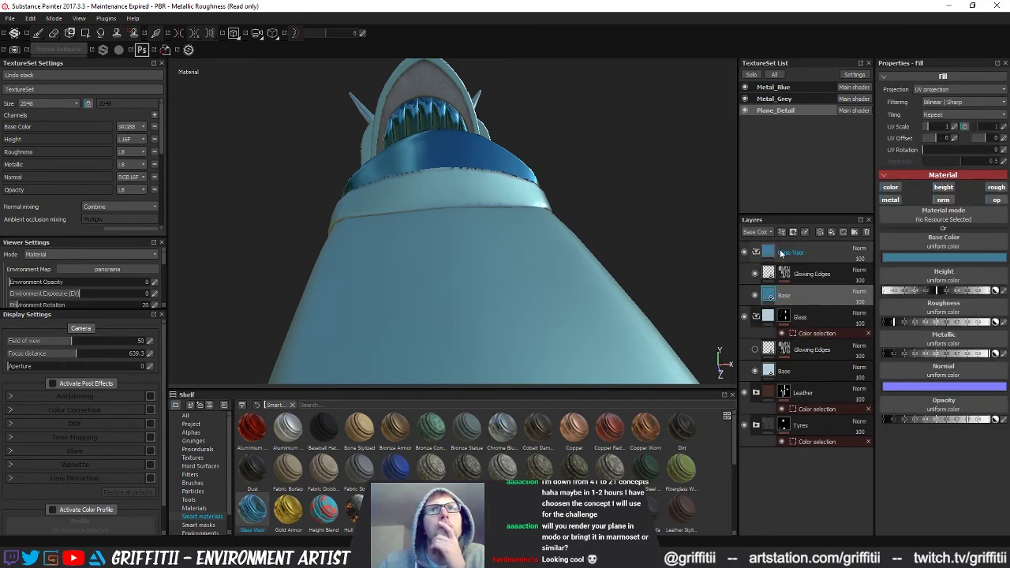
left_click(867, 232)
Set the roughness of the glass Base layer to about 0.2 and collapse the Glass folder.
left_click(806, 306)
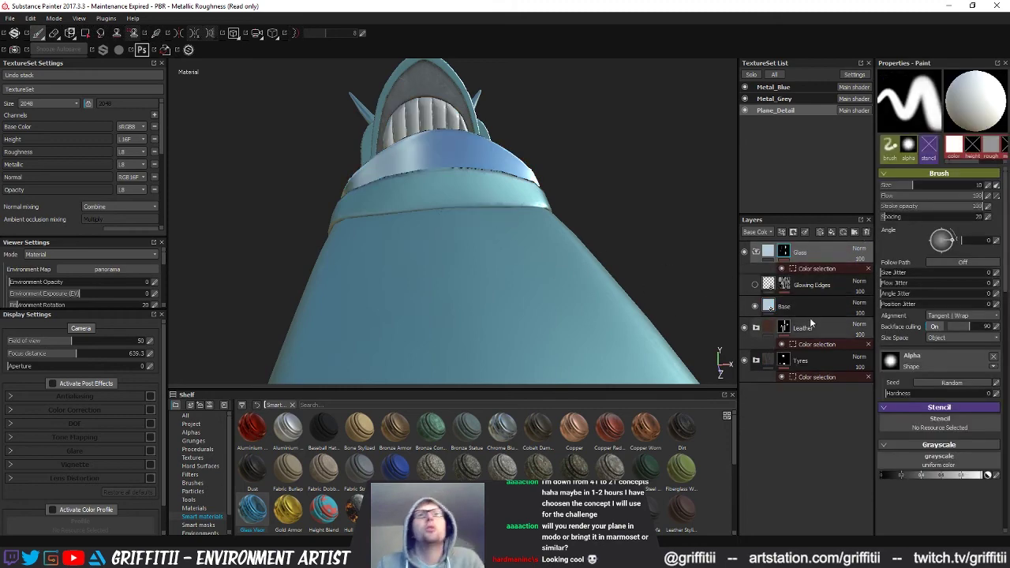
left_click_drag(937, 326, 911, 326)
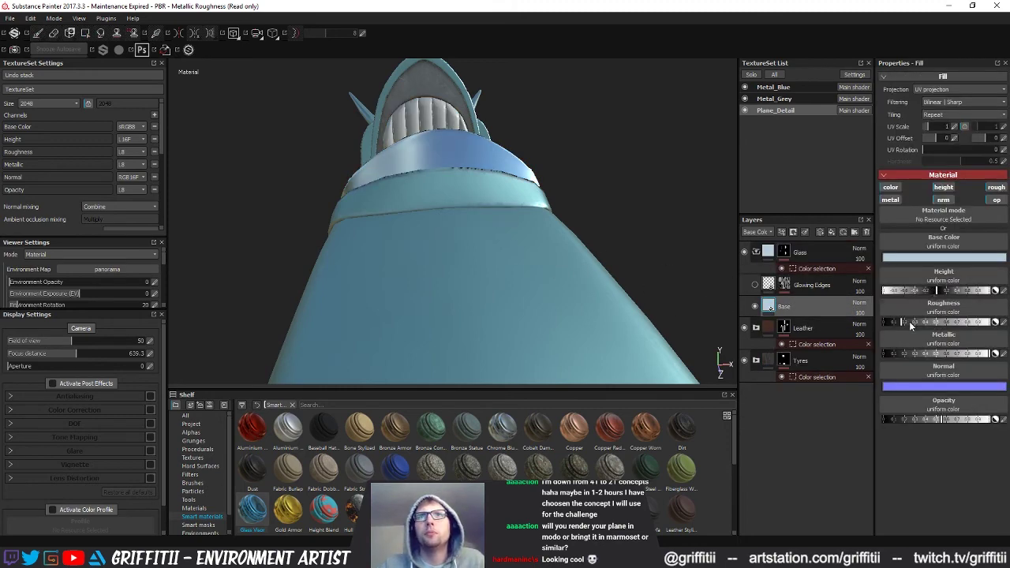
left_click_drag(551, 276, 582, 286, "alt")
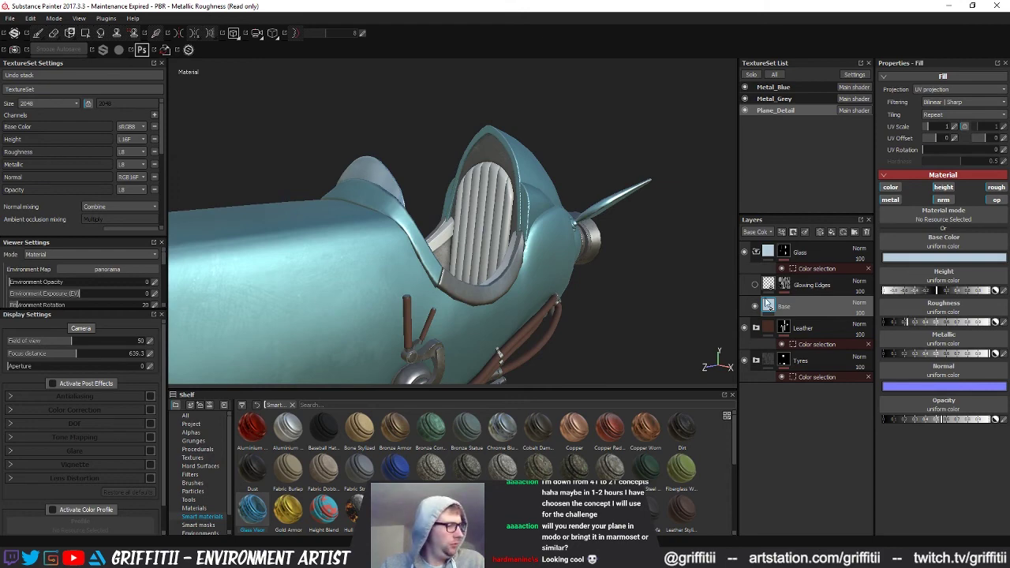
left_click_drag(477, 264, 646, 288, "alt")
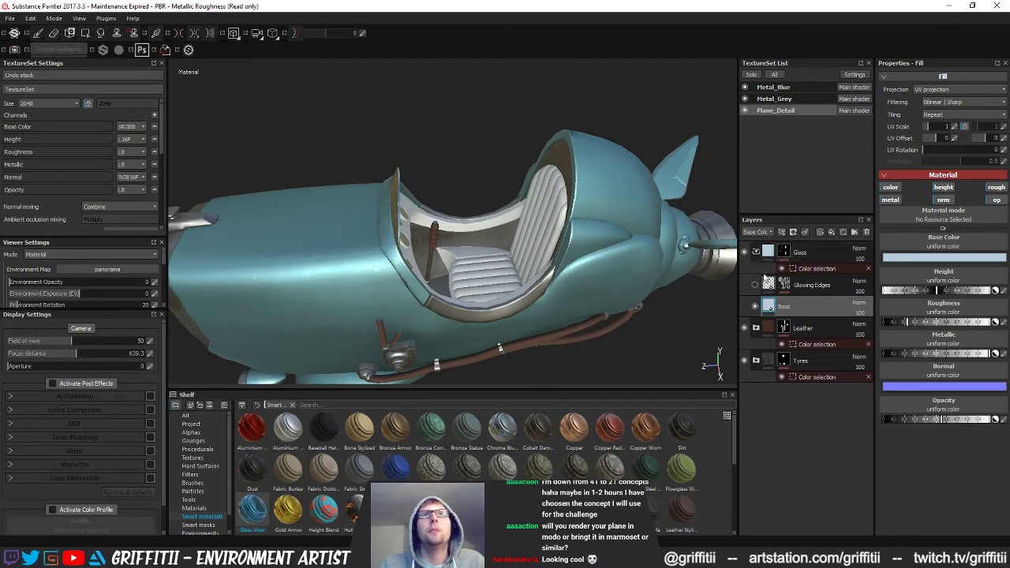
left_click(756, 252)
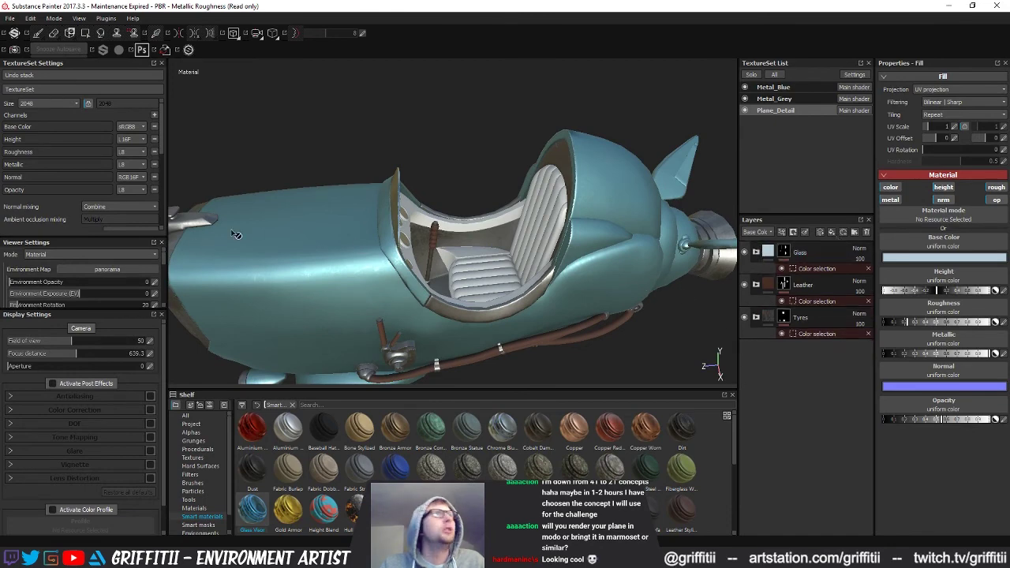
Add the Wood american cherry material as the lowest layer, beneath the Tyres folder.
left_click_drag(393, 339, 412, 466, "alt")
left_click_drag(735, 445, 733, 502)
left_click(195, 509)
left_click_drag(652, 503, 778, 371)
Try tri-planar projection for the Wood american cherry fill in the cockpit.
left_click_drag(513, 236, 458, 237, "alt")
left_click(947, 90)
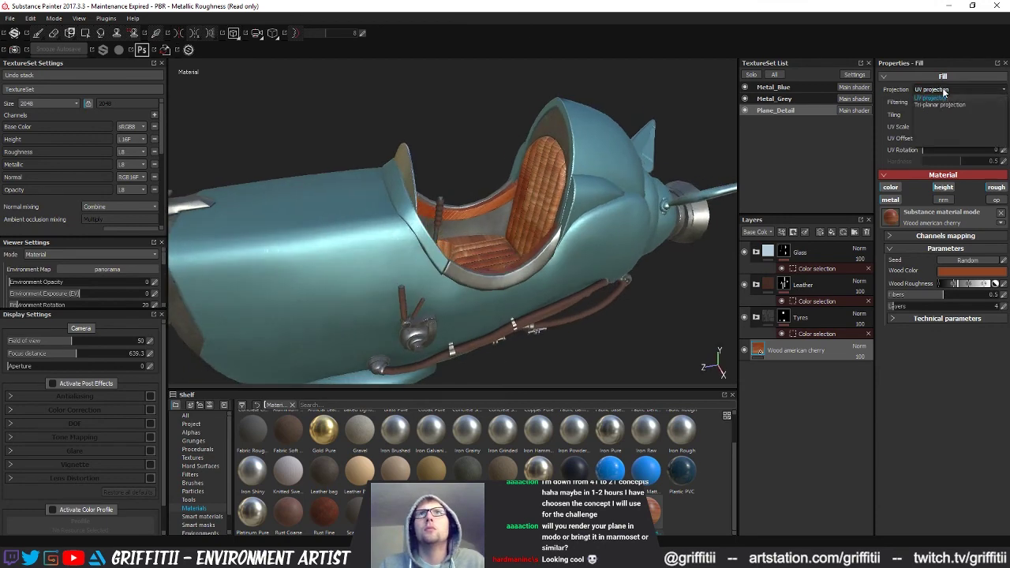
left_click(930, 113)
mouse_move(631, 209)
left_mouse_down("alt")
mouse_move(552, 225)
mouse_move(634, 226)
left_mouse_up("alt")
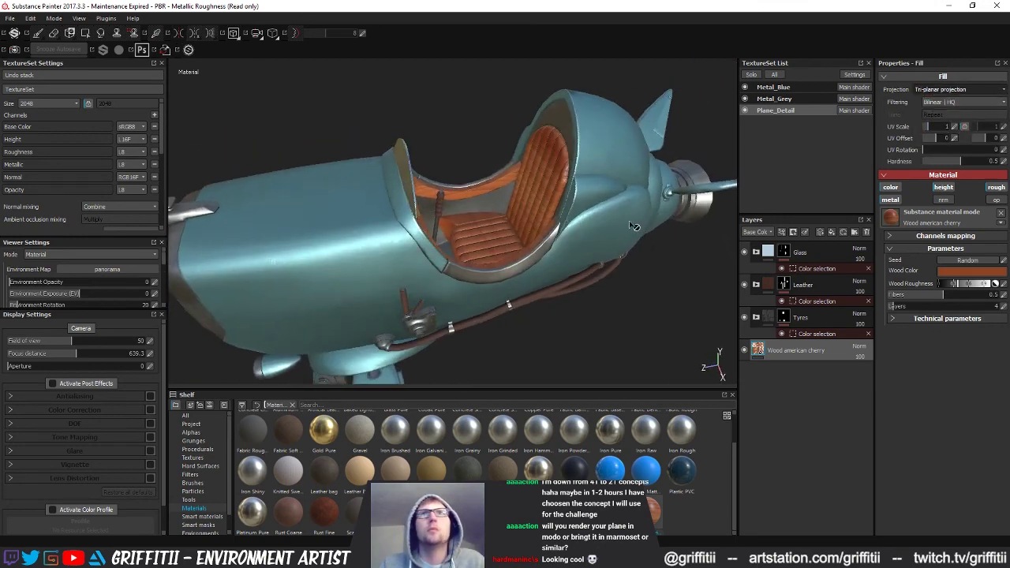
Set the wood fill's UV rotation to 90 and its UV scale to 3.
left_click(1004, 151)
type("90")
key("Return")
left_click_drag(701, 188, 517, 320, "alt")
left_click(953, 127)
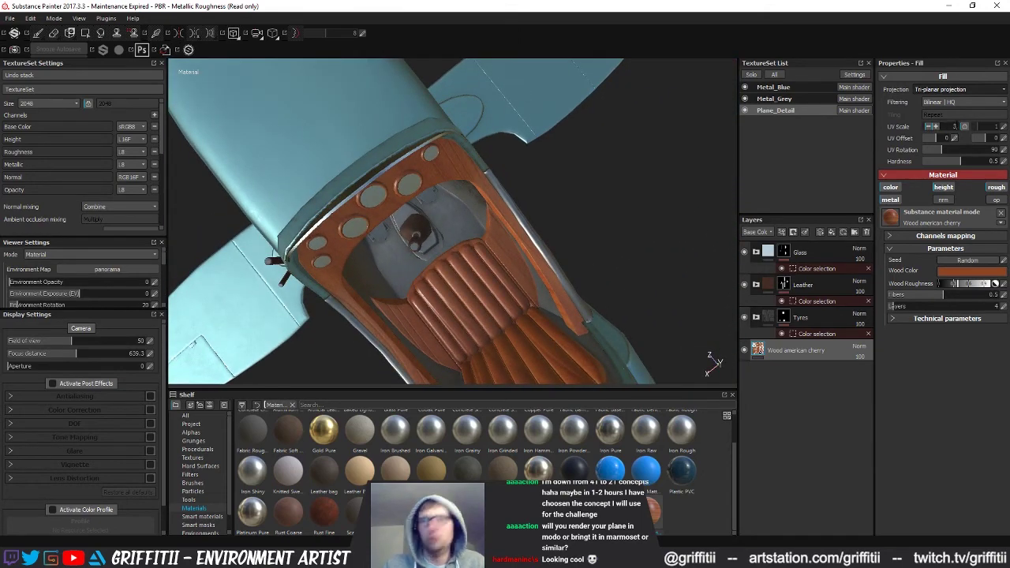
key("Return")
Set the wood's technical parameters to Normal Intensity 0.34, Height Range 0.04 and Height Position 0.12.
left_click_drag(508, 232, 594, 227, "alt")
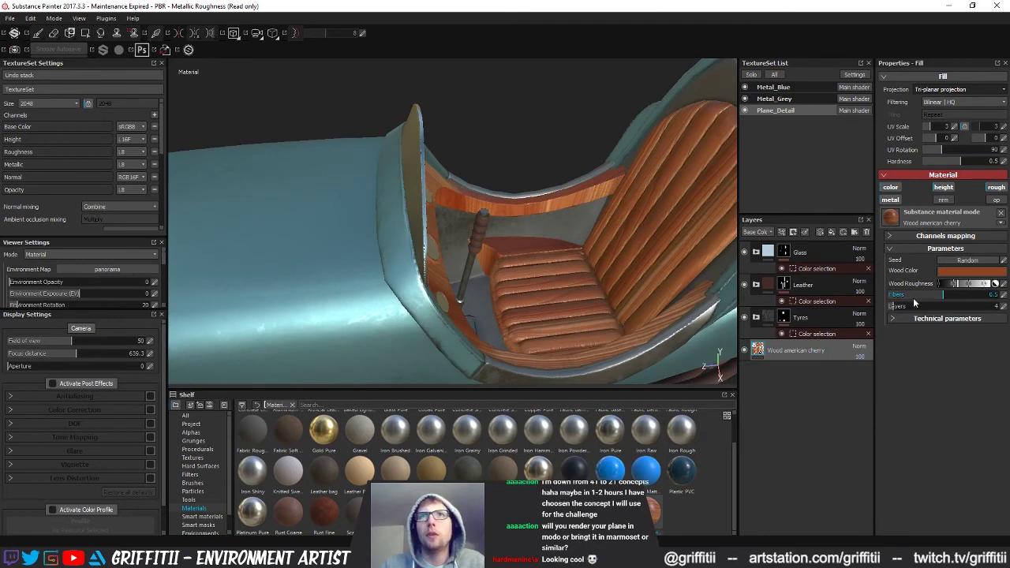
left_click(930, 319)
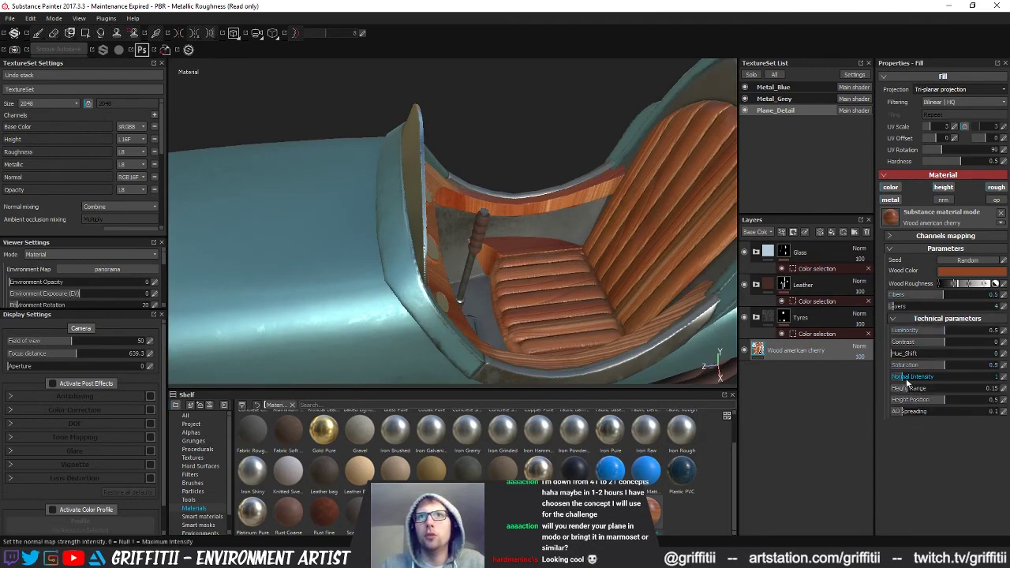
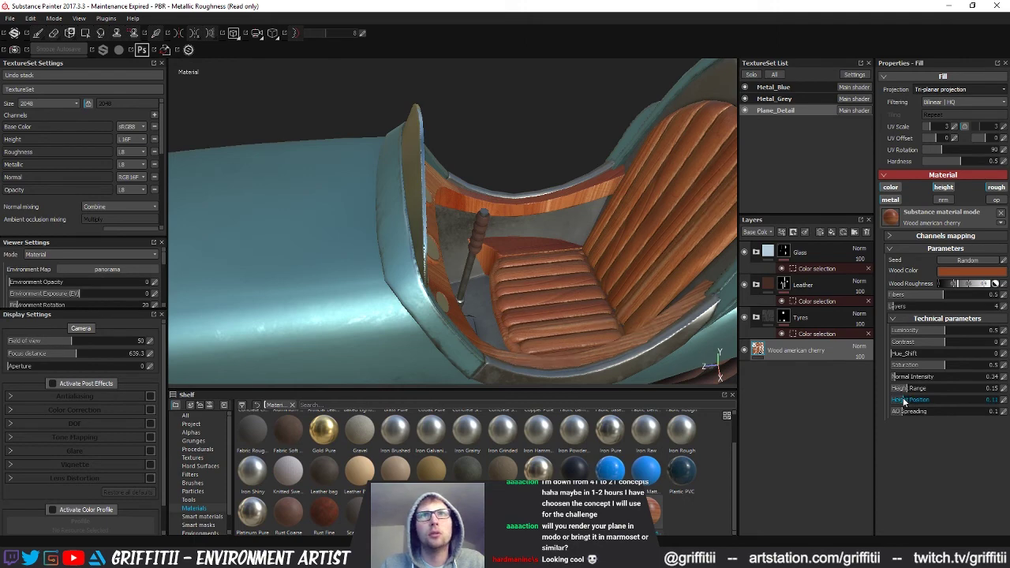
left_click_drag(891, 387, 900, 389)
Switch the Wood american cherry fill to UV projection and view the cockpit interior.
left_click_drag(568, 254, 525, 283, "alt")
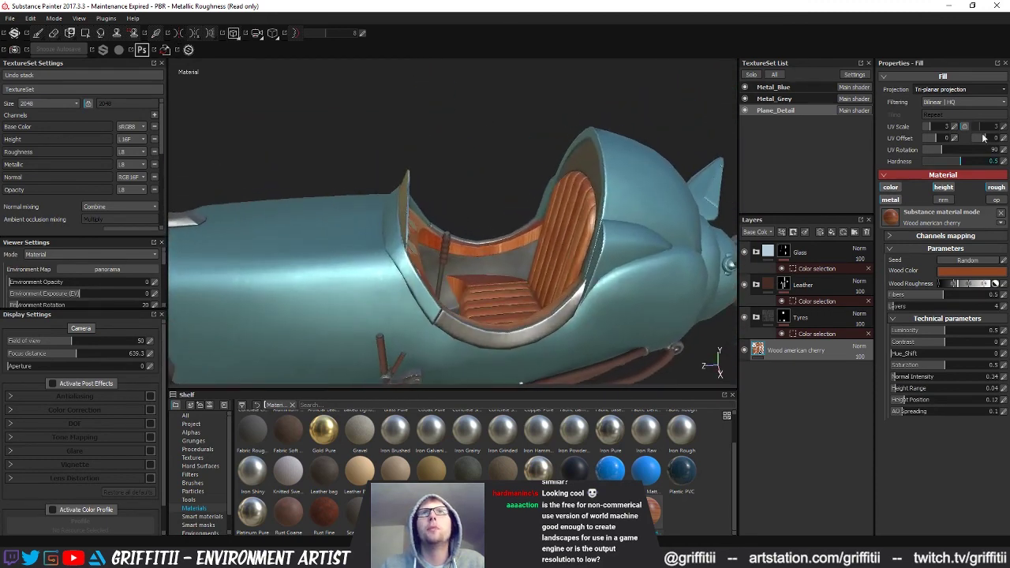
left_click(947, 89)
left_click(939, 97)
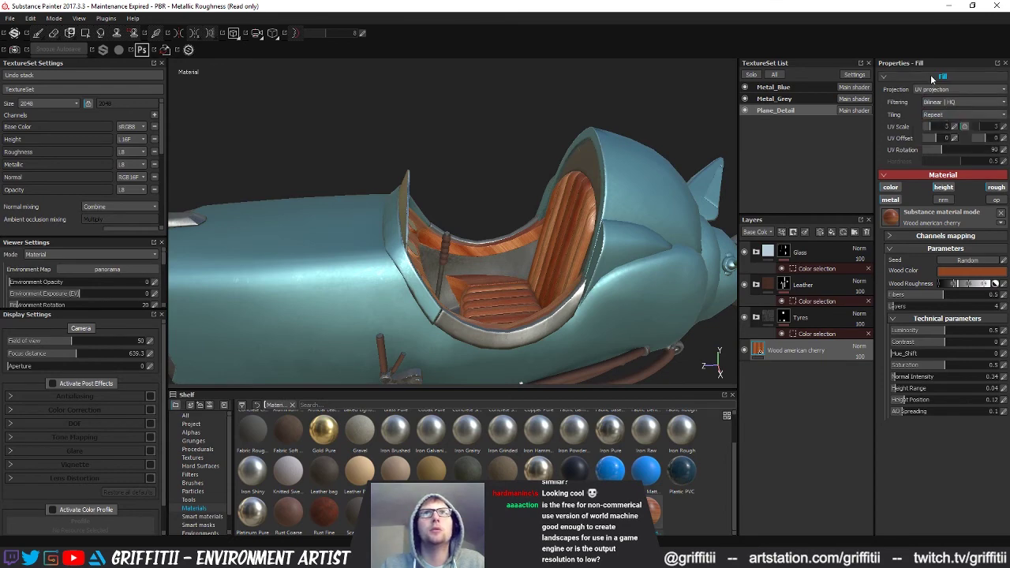
Switch the Wood american cherry fill to tri-planar projection and check it on the cockpit.
left_click(939, 105)
left_click_drag(482, 269, 507, 277, "alt")
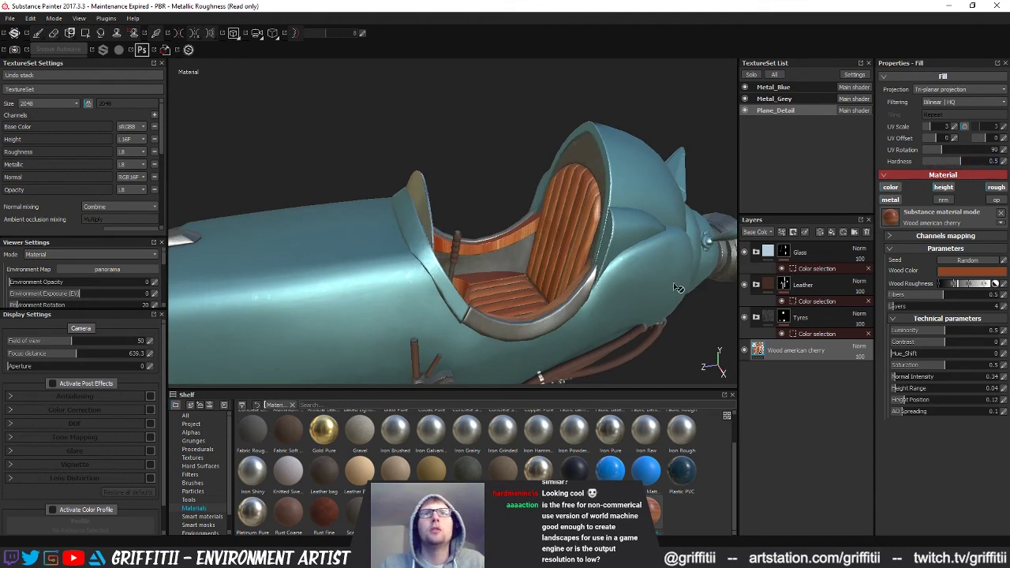
left_click_drag(679, 288, 689, 310, "alt")
Add a black mask with a colour selection to the cherry wood layer and pick the cockpit trim's red-brown ID colour.
left_click(794, 234)
left_click(805, 275)
right_click(774, 349)
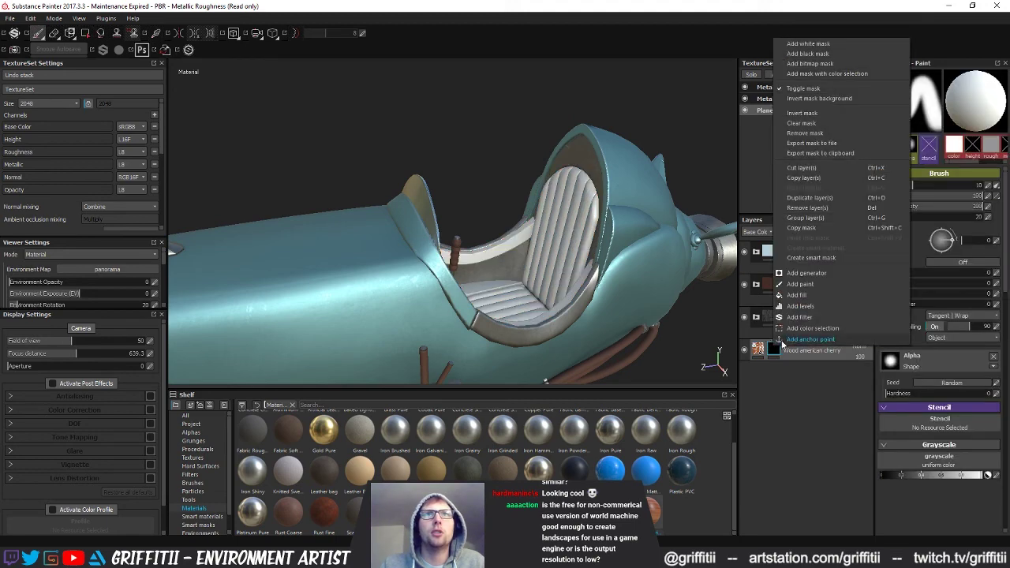
left_click(811, 332)
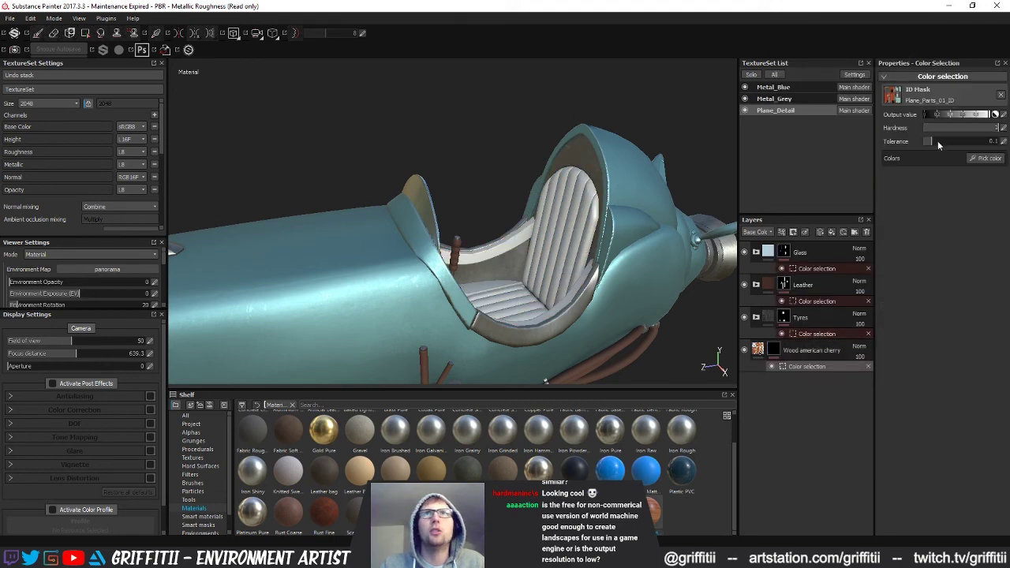
left_click(988, 158)
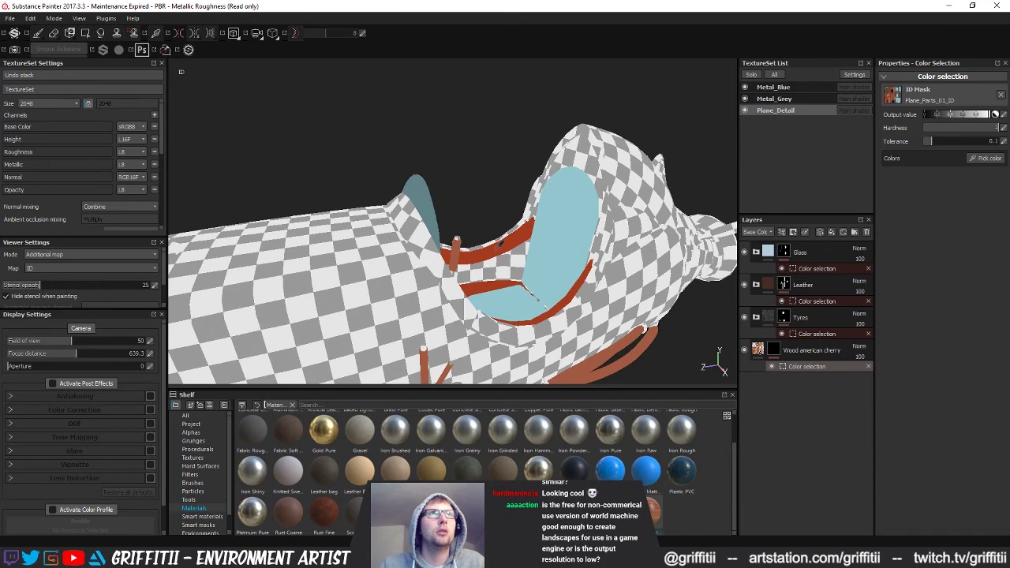
left_click(501, 243)
left_click_drag(494, 253, 493, 229, "alt")
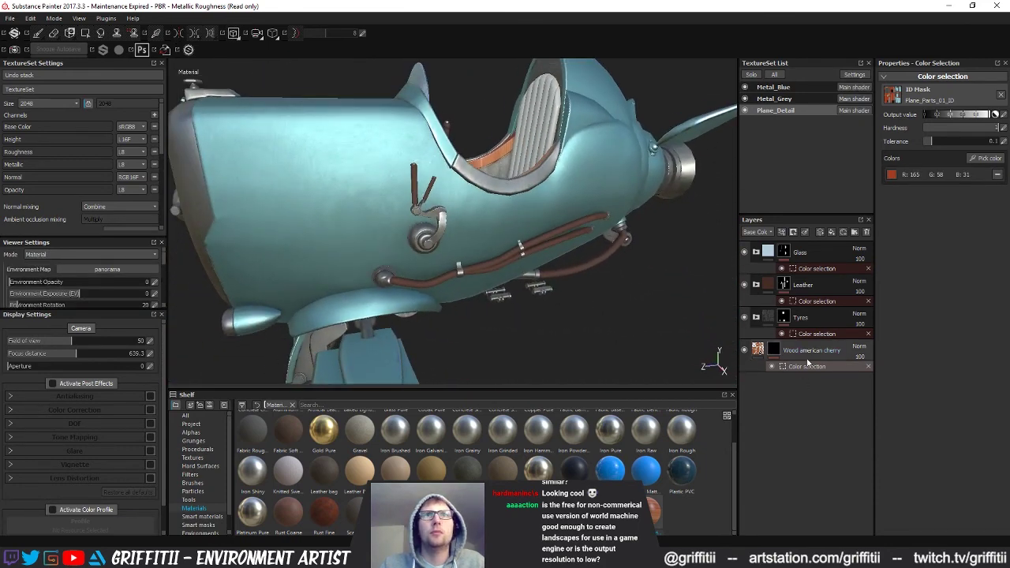
Rename the Wood american cherry layer as Wood.
double_click(806, 352)
type("Wood")
key("Return")
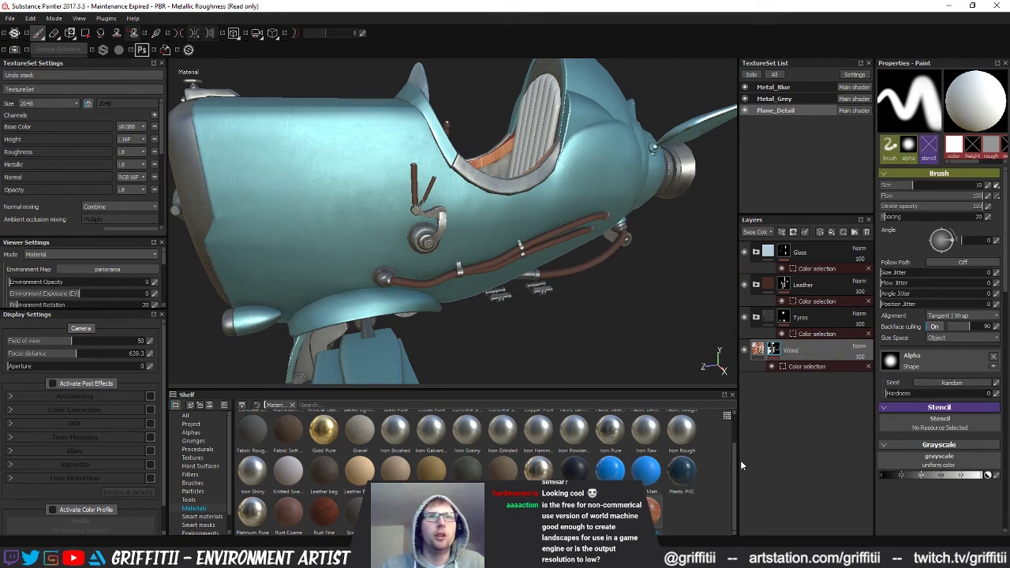
Browse the fabric materials and add Fabric Soft Denim as a fill layer beneath the Wood layer.
scroll(734, 461, "up", 2)
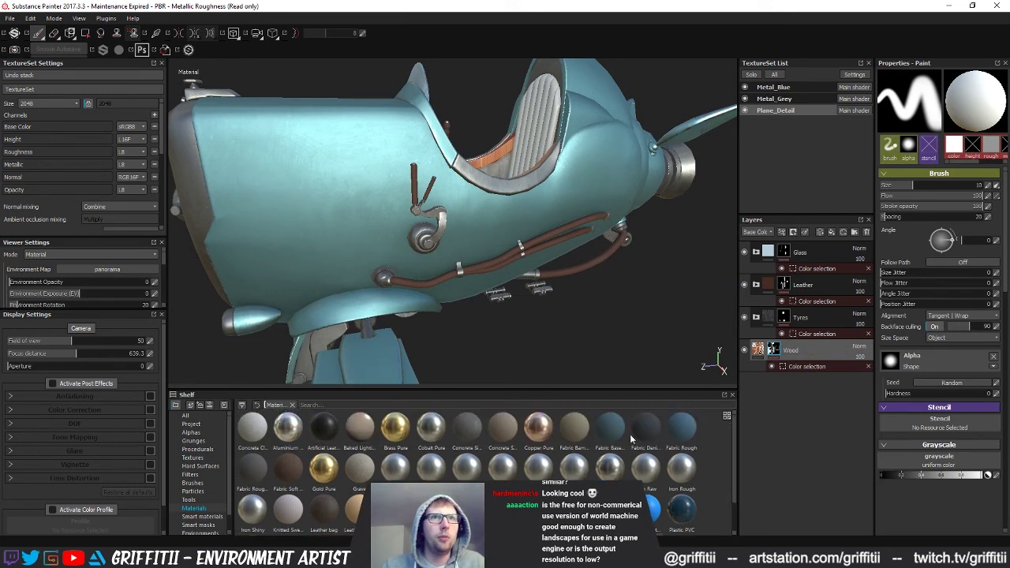
mouse_move(611, 429)
mouse_move(649, 437)
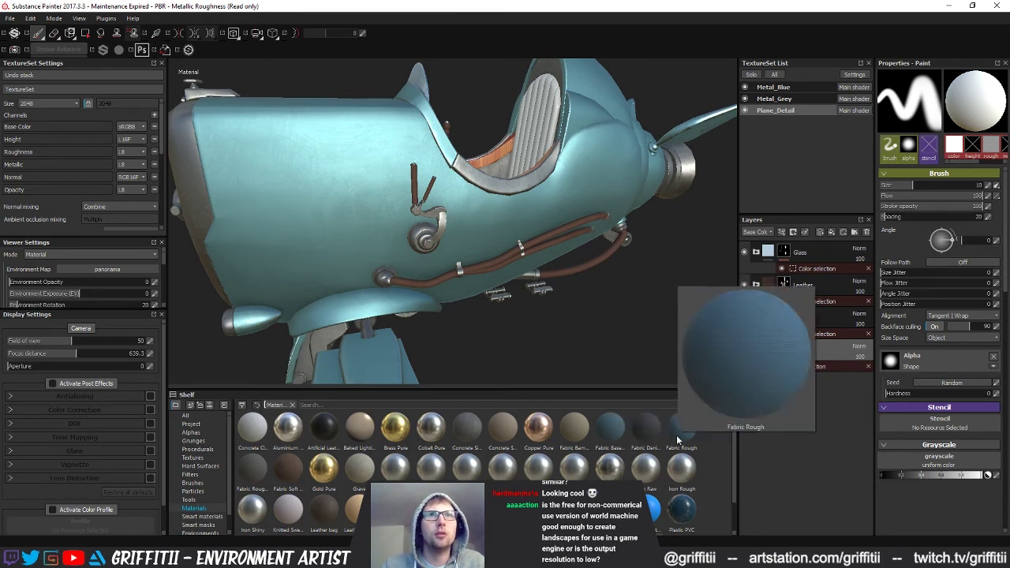
mouse_move(290, 474)
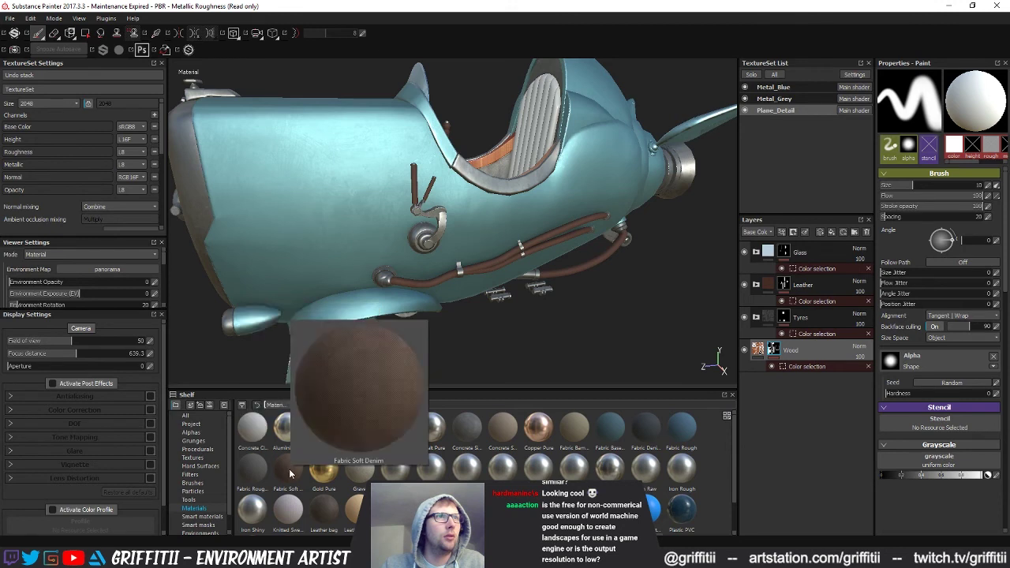
mouse_move(256, 471)
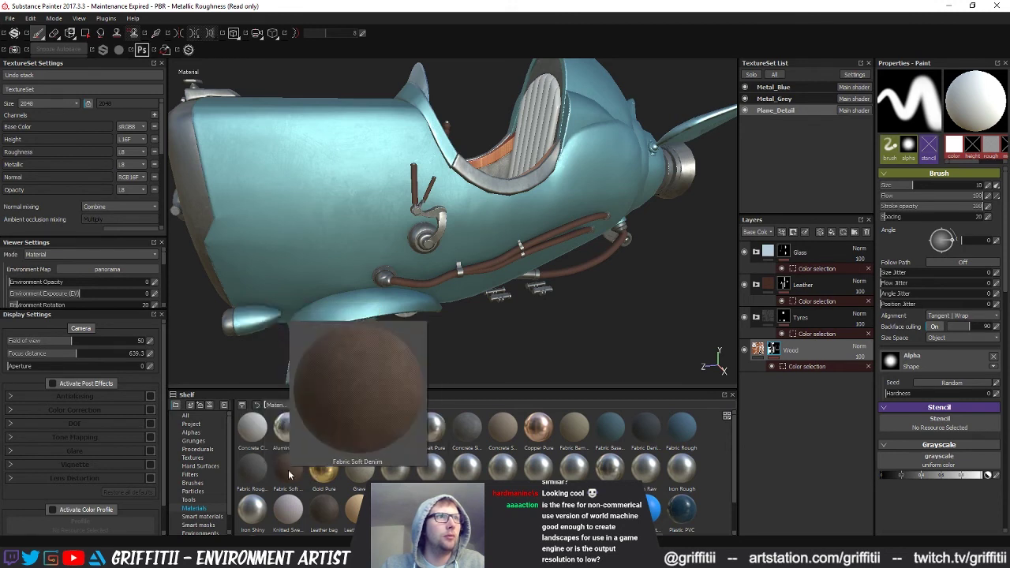
left_click_drag(289, 472, 786, 430)
Set the Fabric Soft Denim fill's UV scale to 5, checking the weave on the cockpit seat.
left_click_drag(566, 221, 413, 235, "alt")
right_click_drag(413, 235, 571, 240, "alt")
left_click_drag(571, 241, 600, 260, "alt")
left_click(960, 129)
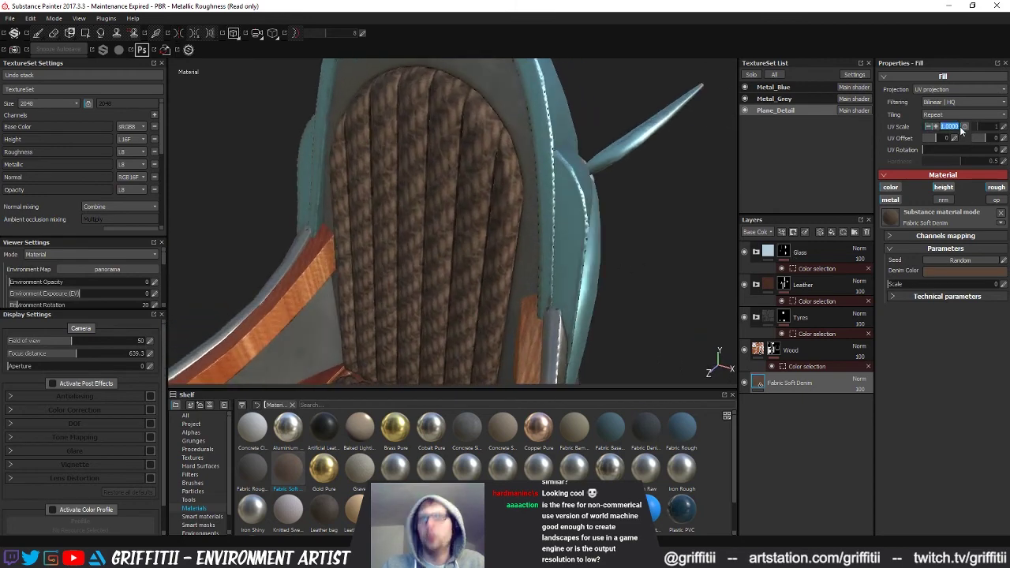
type("5")
key("Return")
left_click_drag(548, 236, 632, 239, "alt")
Try tri-planar projection for the Fabric Soft Denim fill on the seat.
left_click(959, 89)
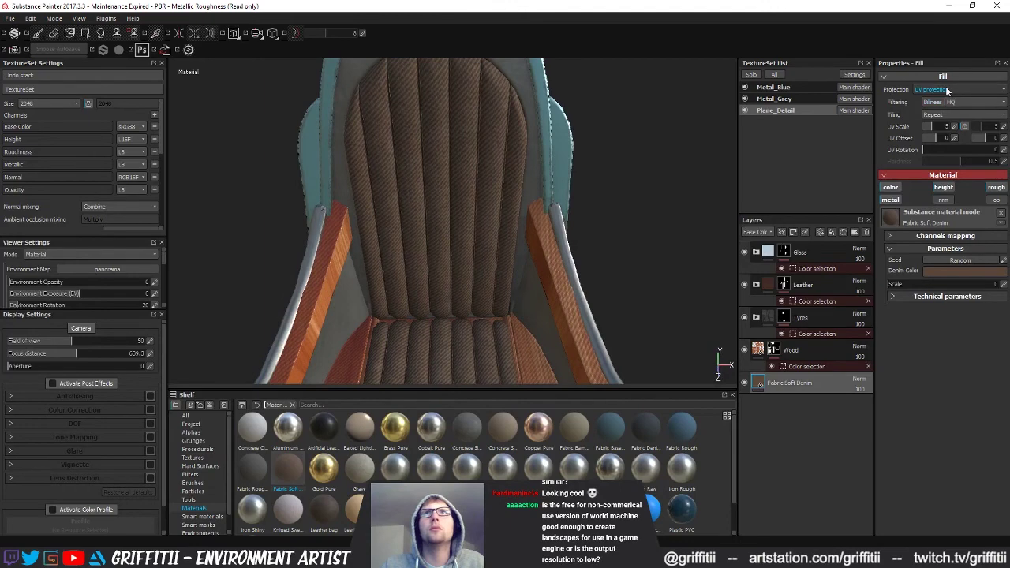
left_click(945, 105)
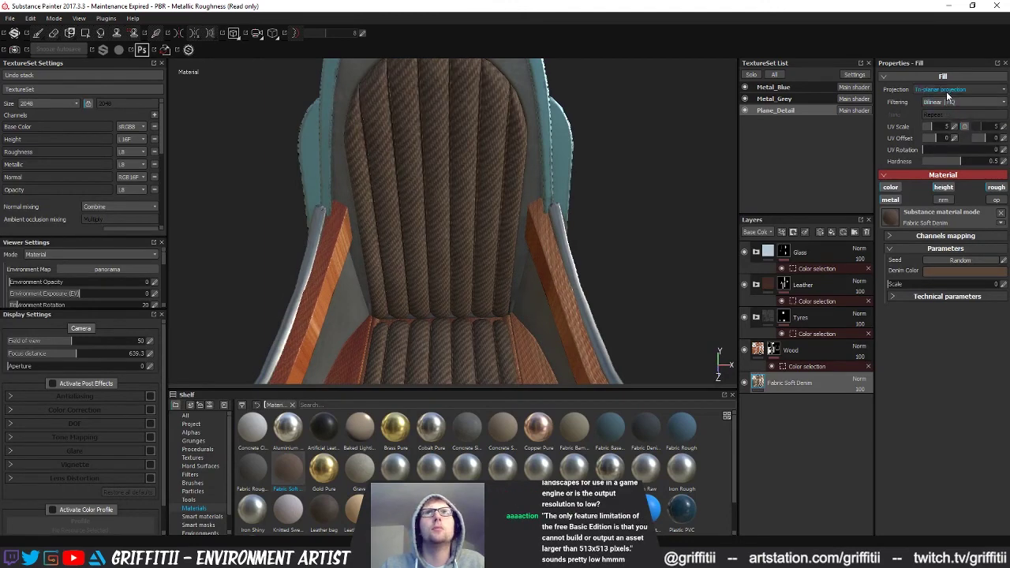
left_click_drag(475, 188, 454, 217, "alt")
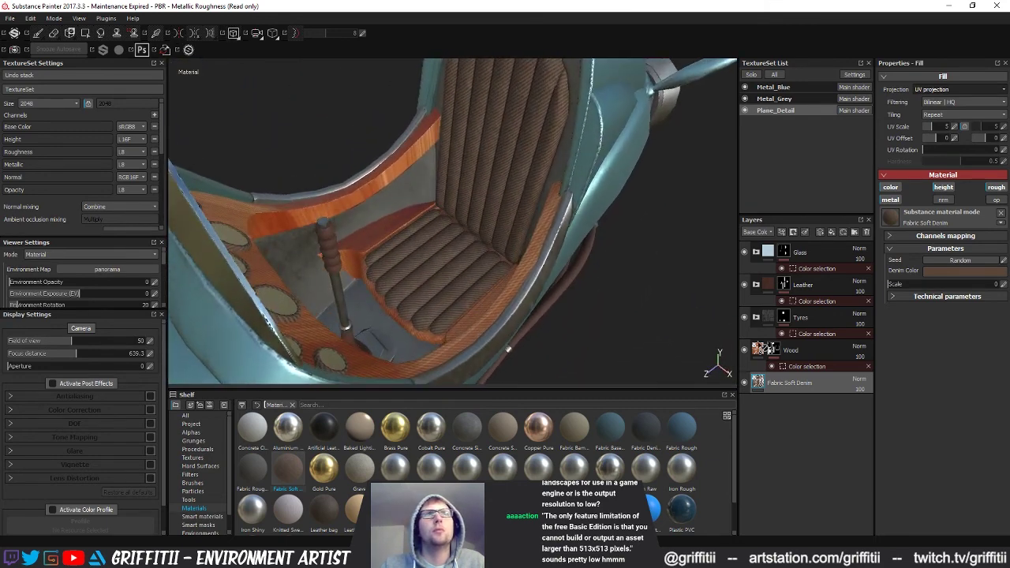
Set the Denim Color to a pale blue of R 0.557, G 0.672, B 0.689 and check the seat against the plane's body.
left_click(922, 297)
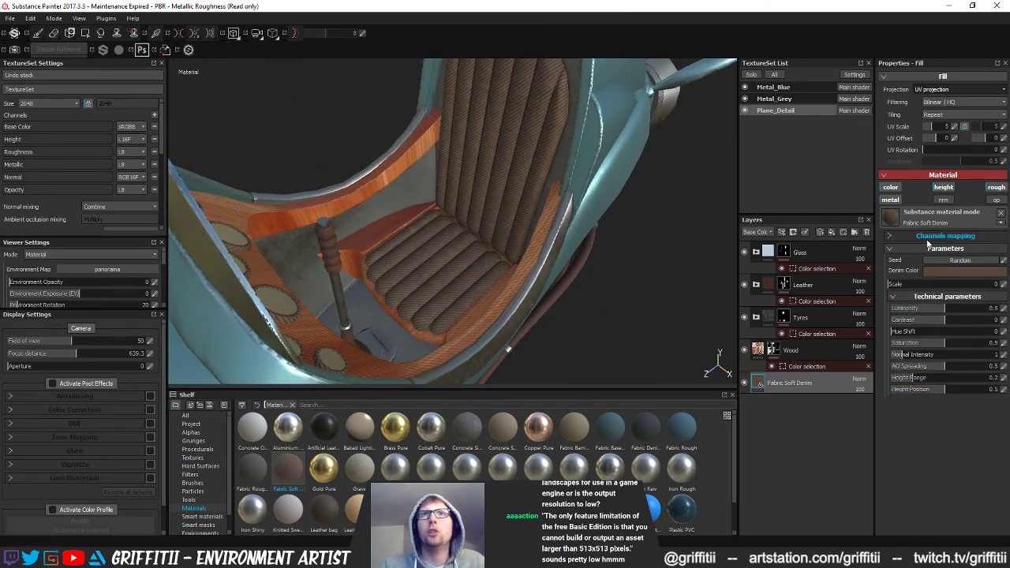
left_click(942, 271)
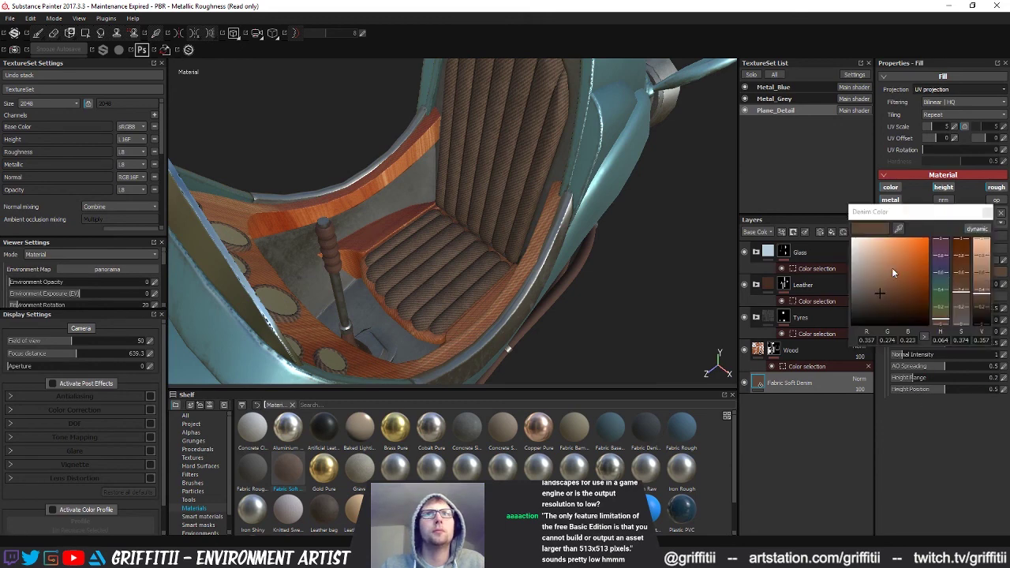
left_click_drag(907, 313, 888, 268)
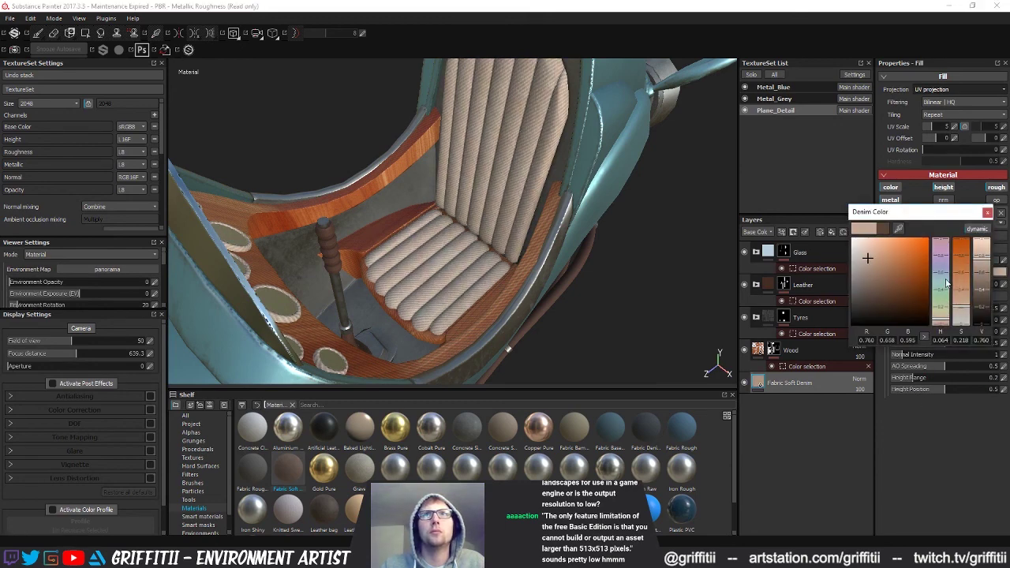
left_click(945, 284)
left_click_drag(528, 239, 616, 261, "alt")
left_click(868, 268)
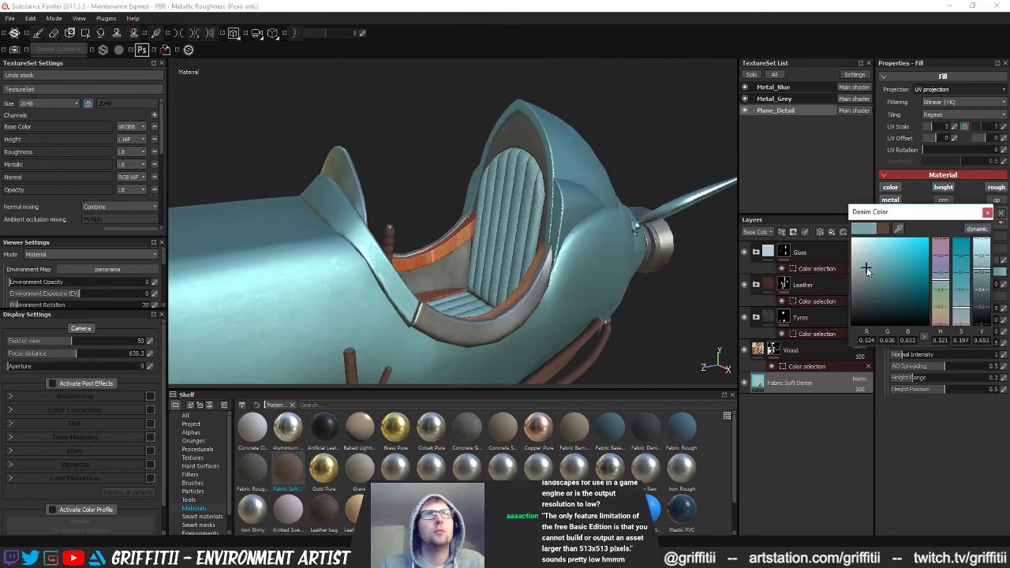
left_click(866, 265)
left_click_drag(500, 228, 477, 261, "alt")
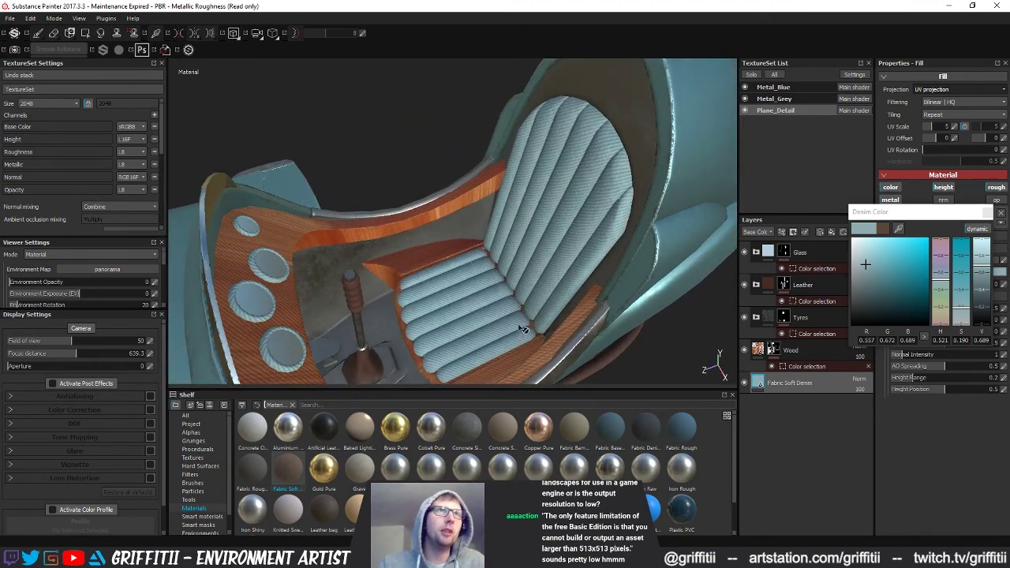
mouse_move(550, 332)
left_mouse_down("alt")
mouse_move(536, 328)
mouse_move(551, 349)
left_mouse_up("alt")
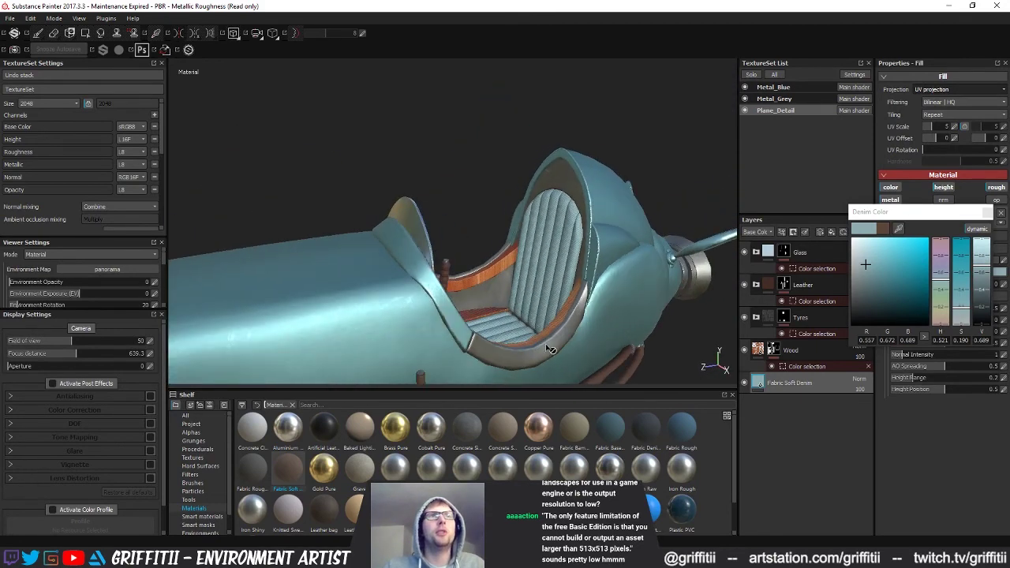
left_click_drag(552, 258, 603, 349, "alt")
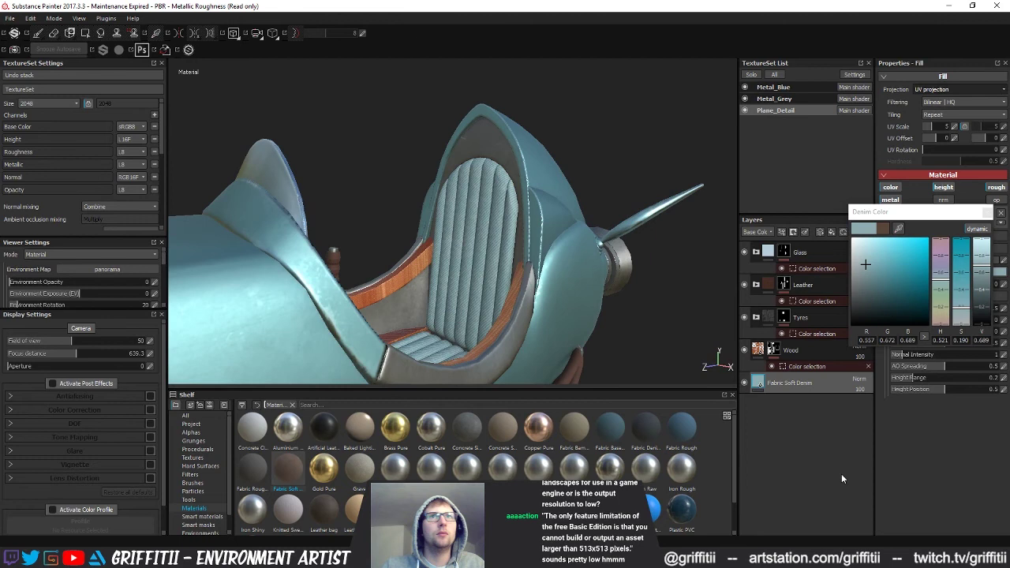
left_click(988, 214)
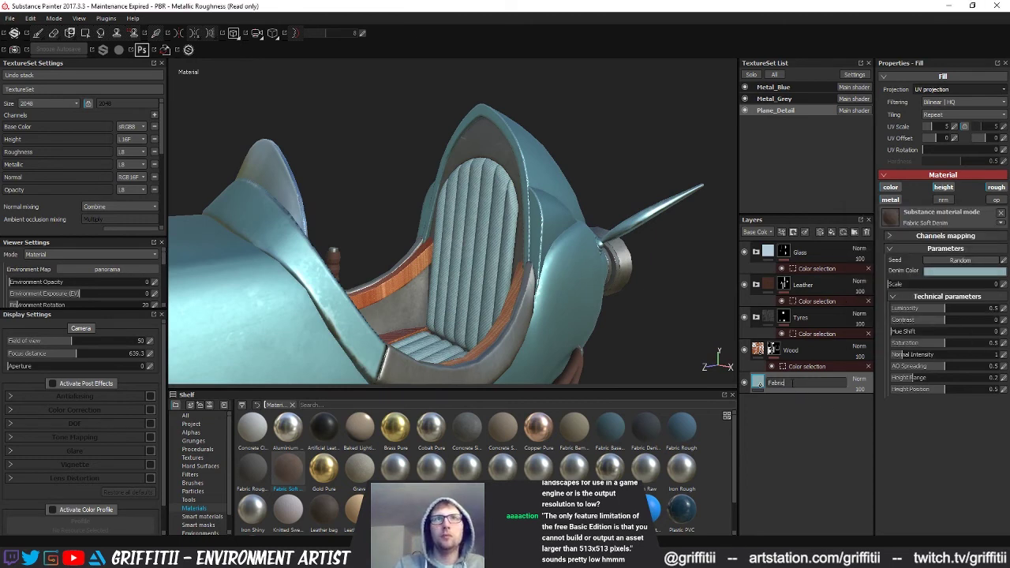
Rename the denim layer as Fabric and mask it with a colour selection of the seat's pale blue ID colour.
right_click(779, 386)
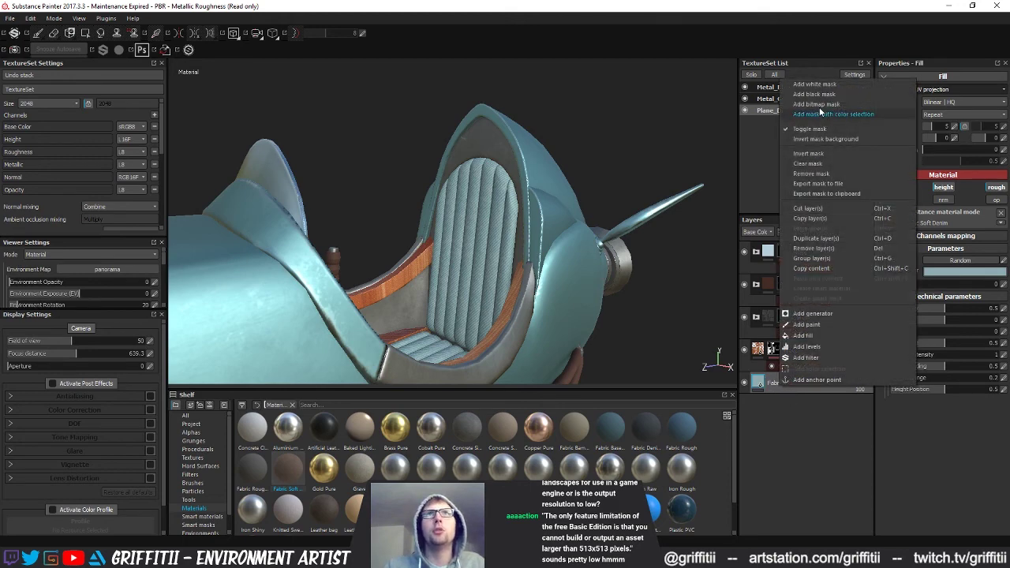
left_click(806, 325)
right_click(772, 378)
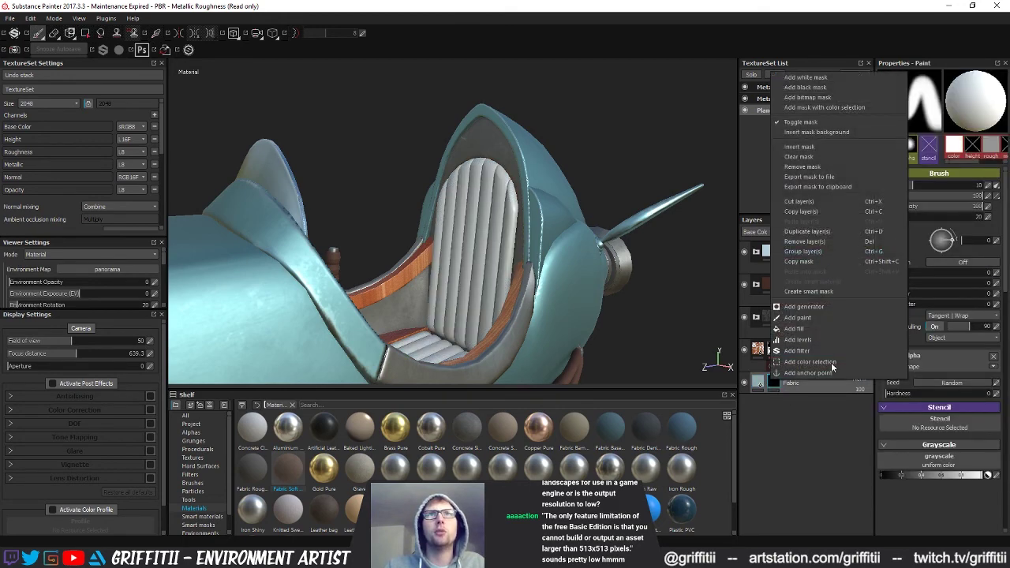
left_click(811, 362)
left_click(987, 158)
left_click(587, 284)
left_click_drag(587, 284, 426, 269, "alt")
scroll(377, 261, "down", 3)
scroll(494, 277, "down", 3)
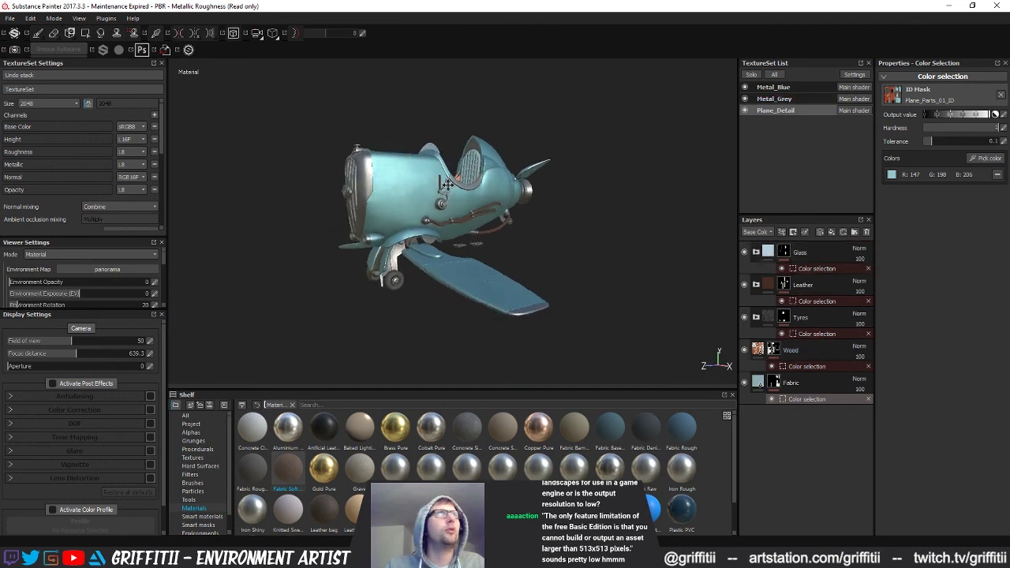
Save the project as Plane_01_v001 in the Substances folder.
left_click(11, 19)
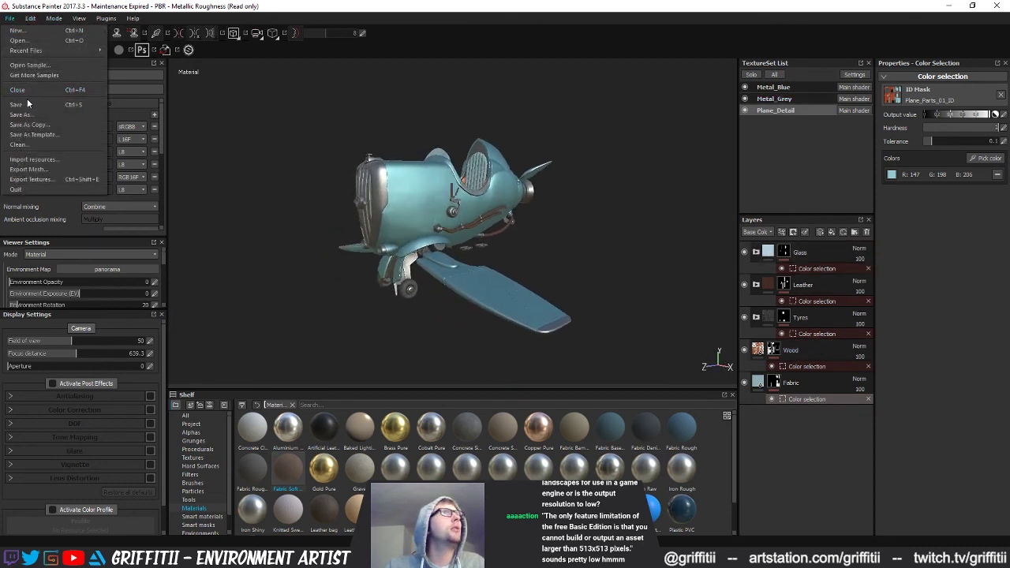
left_click(22, 115)
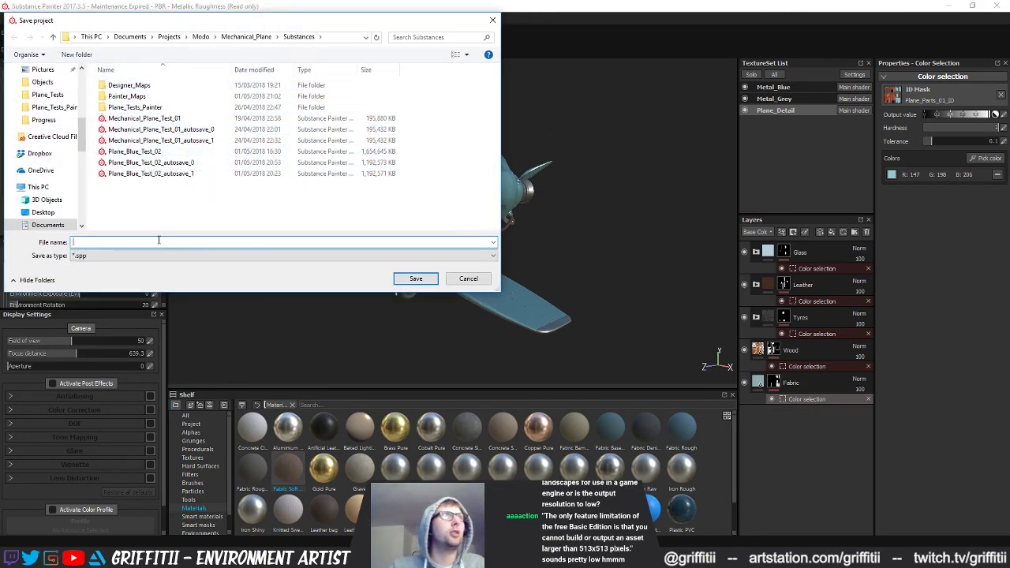
type("Plan")
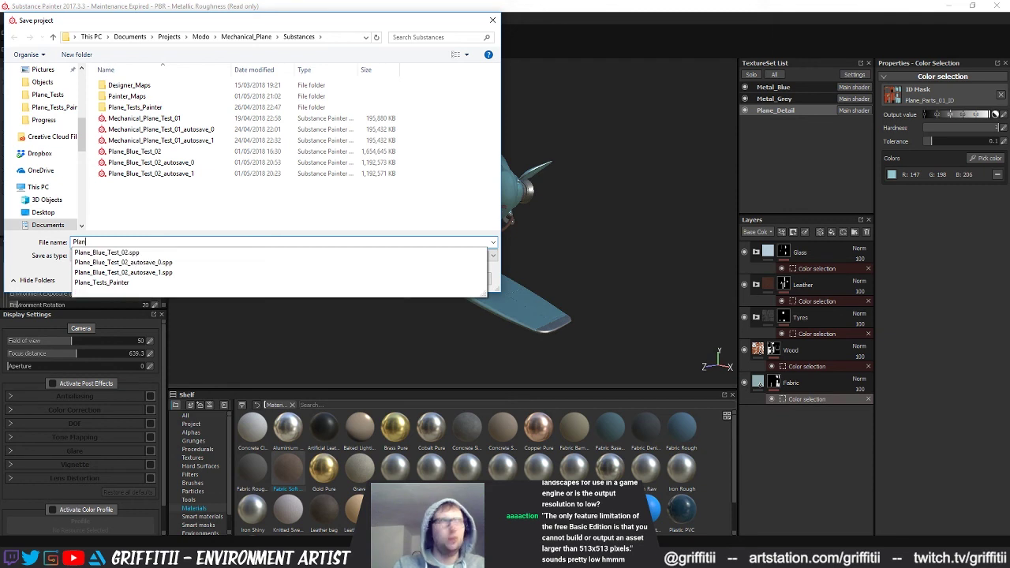
type("e_")
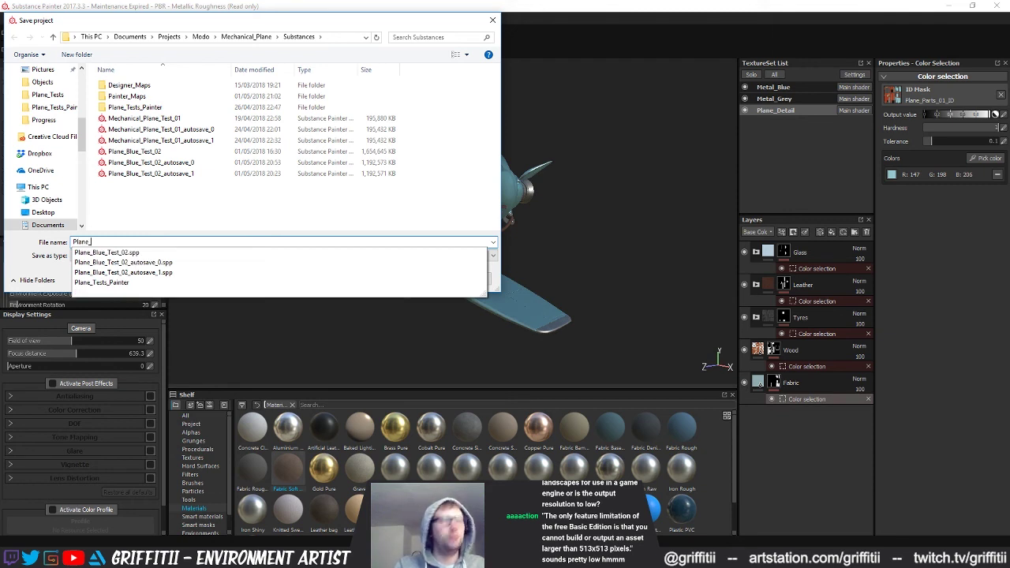
type("01_v001")
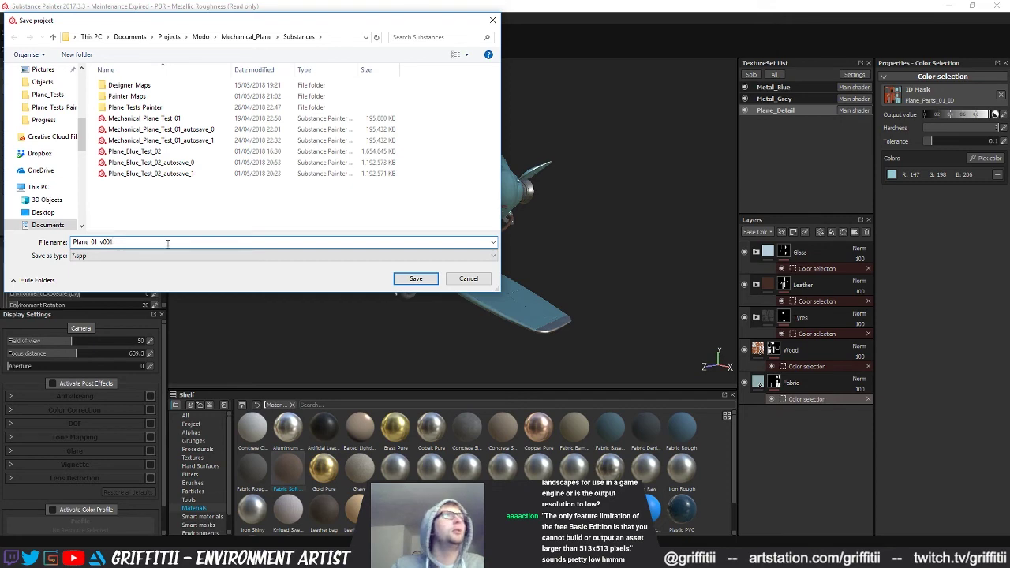
left_click(416, 279)
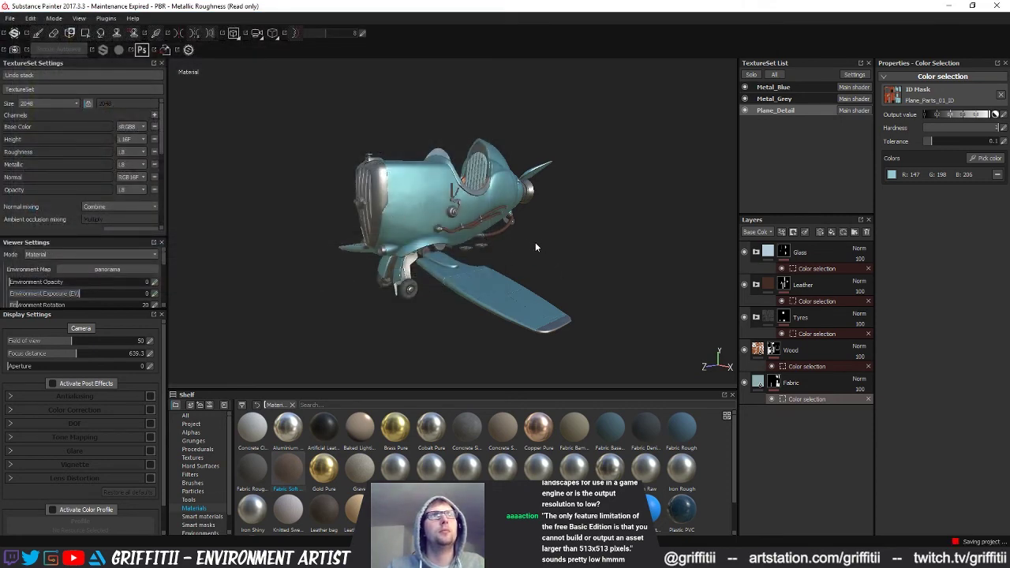
Delete the empty Layer 1 from the Metal_Blue texture set and select the Wear layer's mask.
left_click_drag(552, 259, 778, 381, "alt")
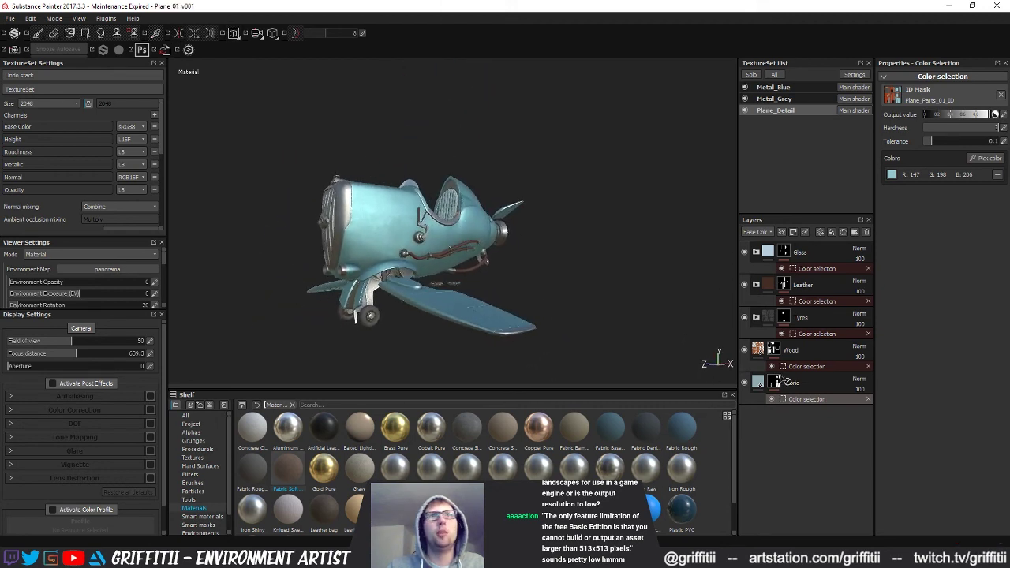
left_click(776, 87)
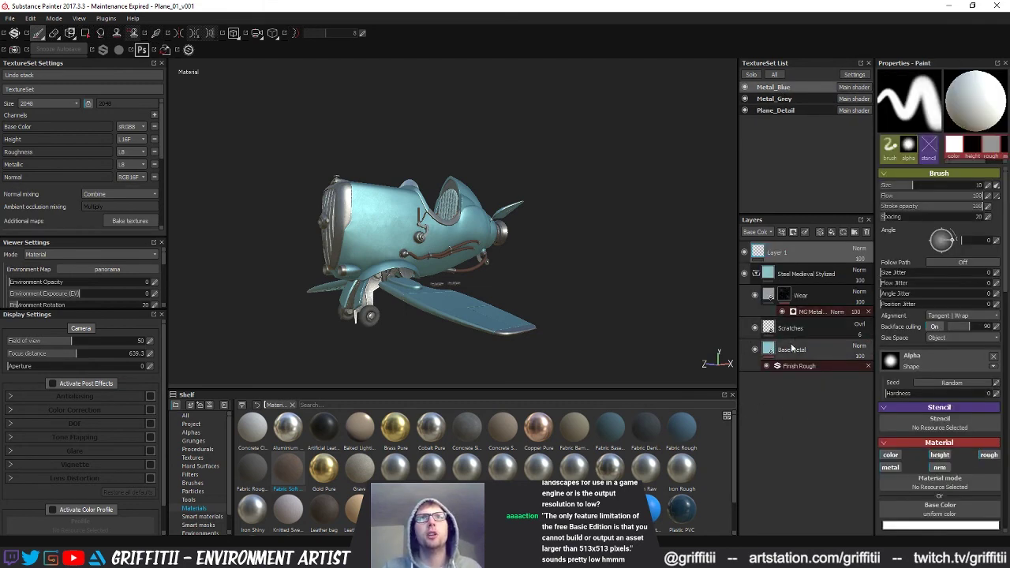
left_click(867, 232)
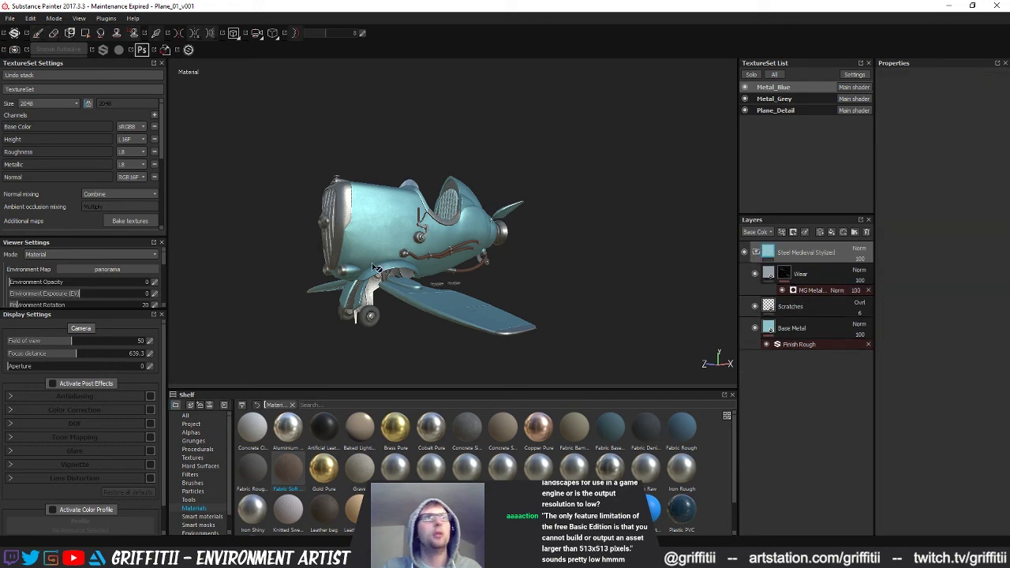
left_click(801, 274)
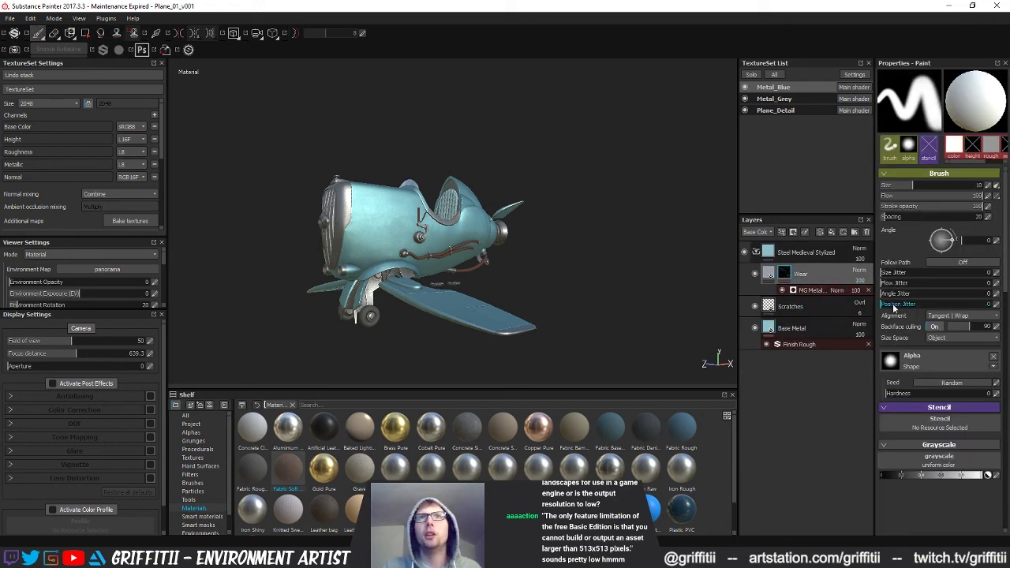
Examine the plane's nose, grille and fuselage close up and from several angles with the Base Metal layer selected.
left_click(829, 325)
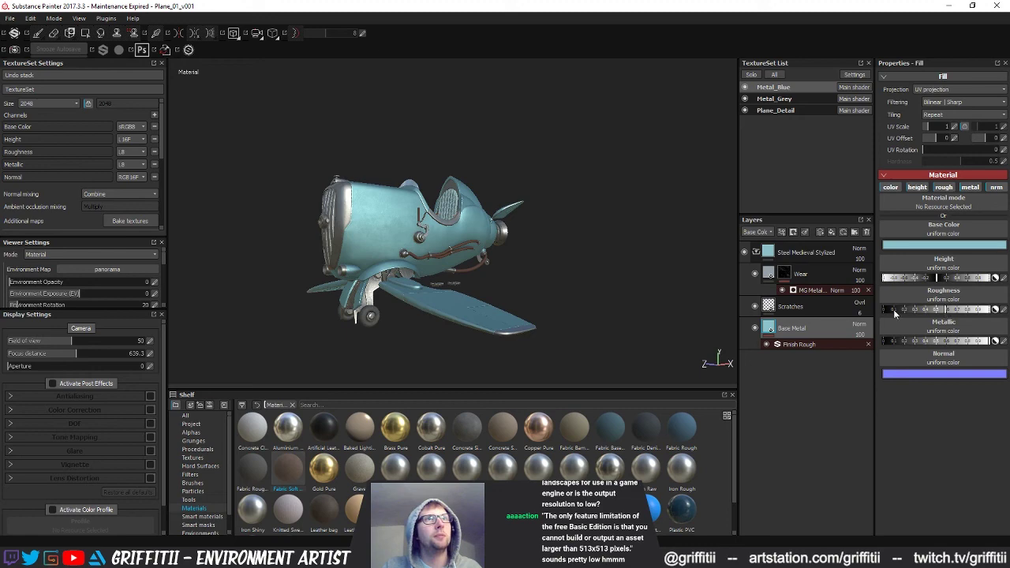
mouse_move(593, 265)
left_mouse_down("alt")
mouse_move(568, 251)
mouse_move(565, 360)
mouse_move(523, 208)
mouse_move(461, 268)
mouse_move(553, 292)
mouse_move(432, 301)
mouse_move(667, 300)
mouse_move(443, 314)
mouse_move(571, 285)
mouse_move(474, 272)
mouse_move(546, 227)
mouse_move(390, 228)
mouse_move(710, 275)
mouse_move(602, 269)
left_mouse_up("alt")
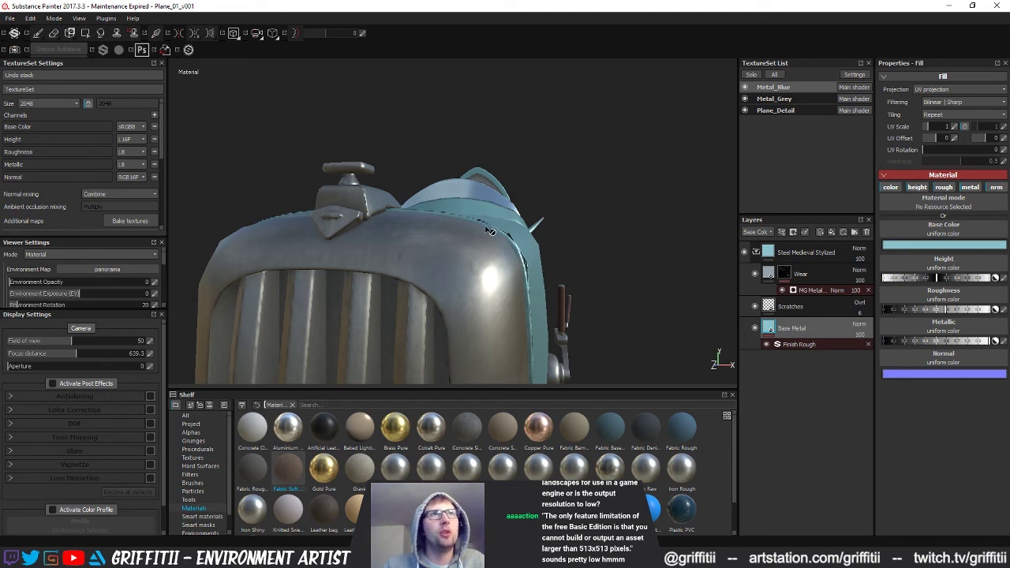
left_click_drag(564, 284, 579, 273, "alt")
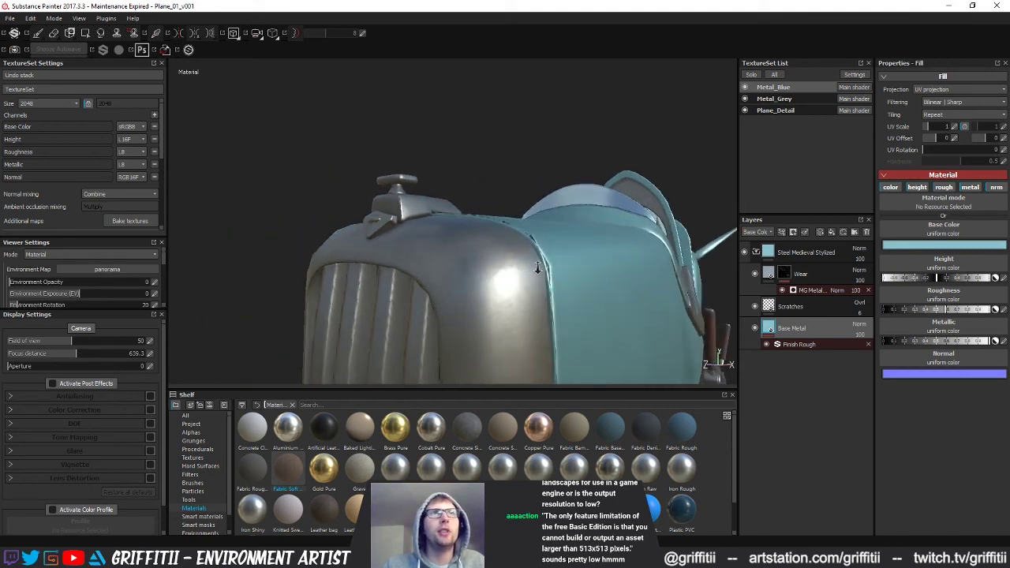
right_click_drag(580, 273, 158, 255, "alt")
left_click_drag(379, 225, 469, 232, "alt")
right_click_drag(469, 232, 395, 245, "alt")
mouse_move(395, 245)
left_mouse_down("alt")
mouse_move(450, 253)
mouse_move(395, 256)
left_mouse_up("alt")
right_click_drag(395, 257, 371, 267, "alt")
left_click_drag(371, 267, 432, 271, "alt")
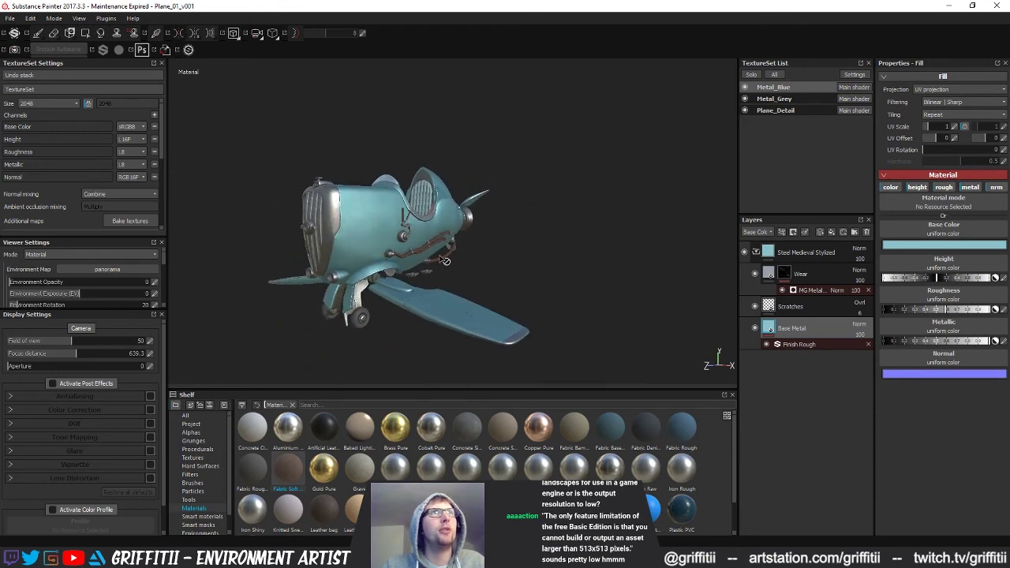
left_click_drag(543, 245, 367, 270, "alt")
left_click_drag(442, 281, 471, 279, "alt")
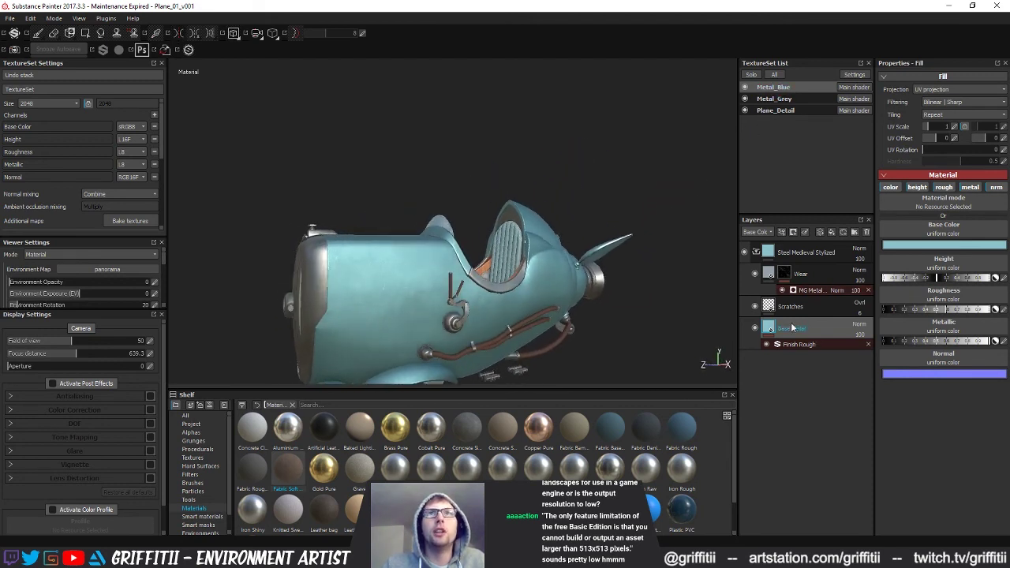
Add a paint layer above Steel Medieval Stylized in Metal_Blue and limit its brush to the height and normal channels.
left_click(802, 252)
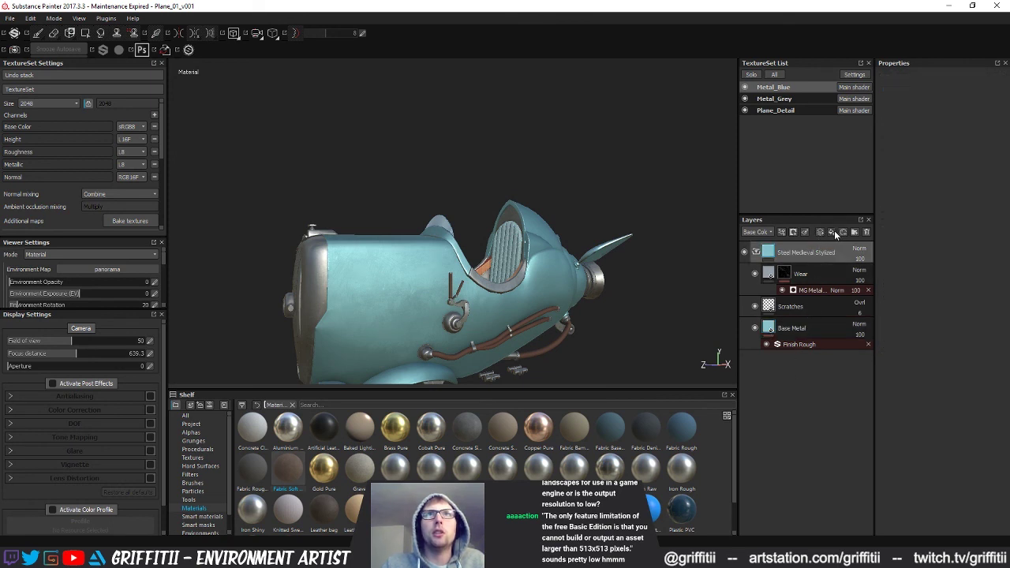
left_click(820, 232)
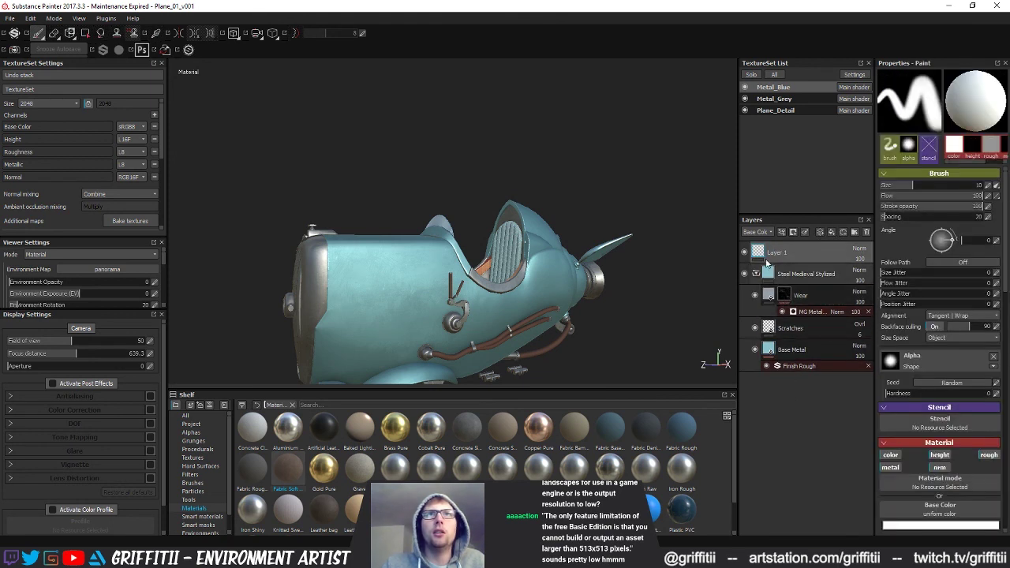
left_click_drag(443, 301, 421, 298, "alt")
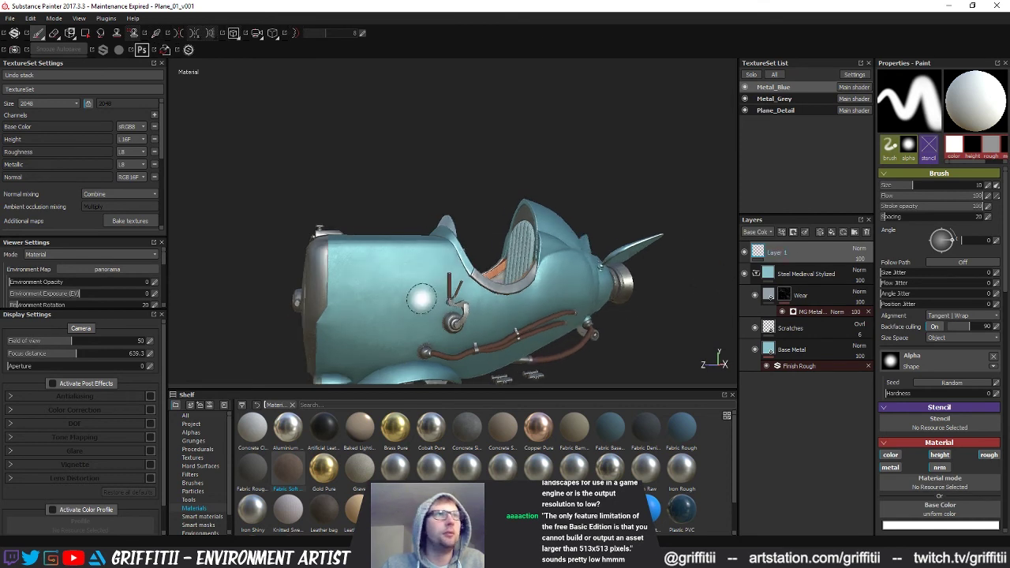
middle_click_drag(421, 298, 423, 274, "alt")
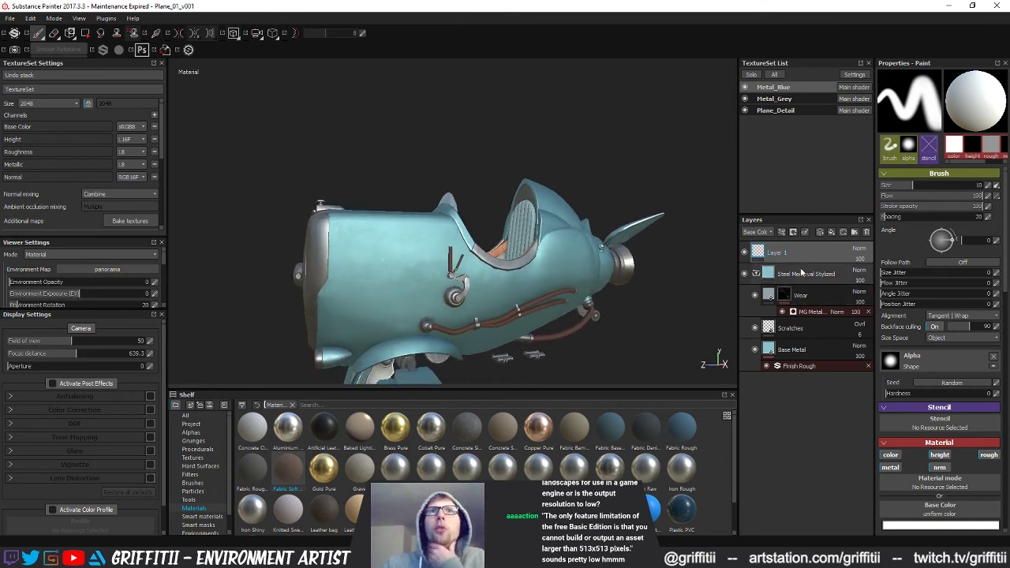
scroll(935, 342, "down", 3)
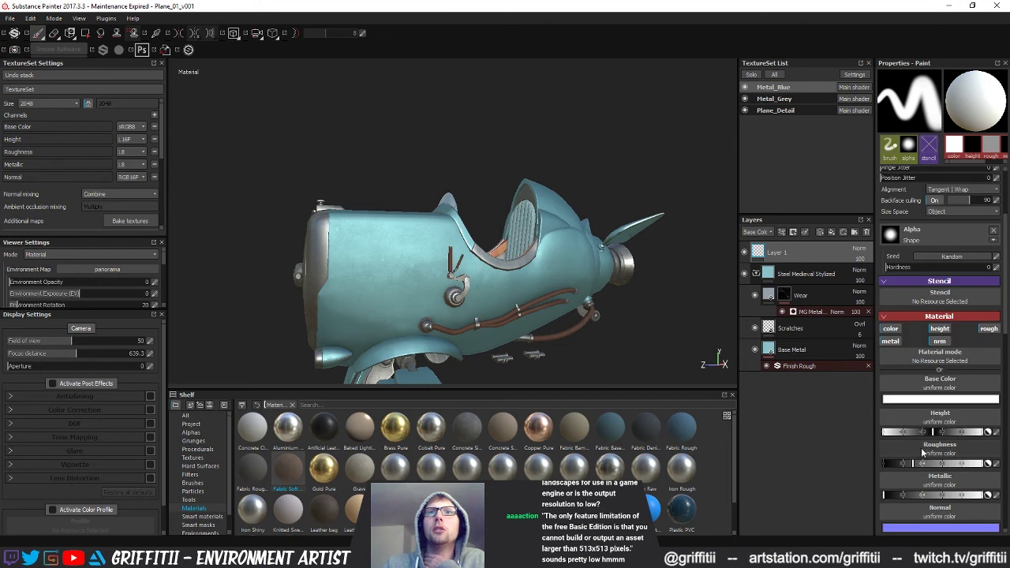
left_click(890, 328)
left_click(891, 341)
left_click(990, 328)
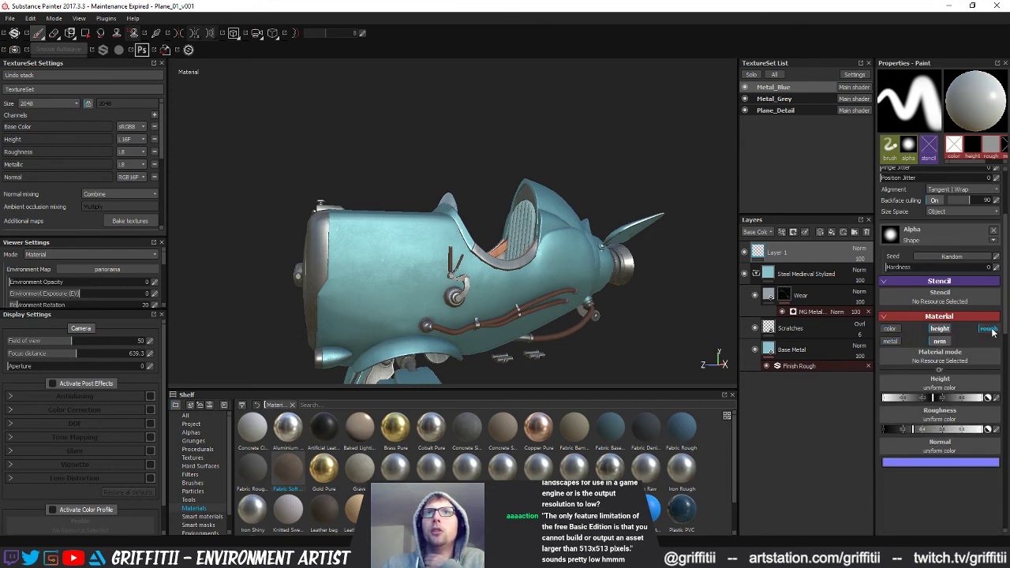
Look through the shelf's brushes, textures and alphas and load the Square Round Border alpha into the brush.
left_click(193, 484)
mouse_move(734, 440)
left_mouse_down()
mouse_move(738, 505)
mouse_move(736, 452)
left_mouse_up()
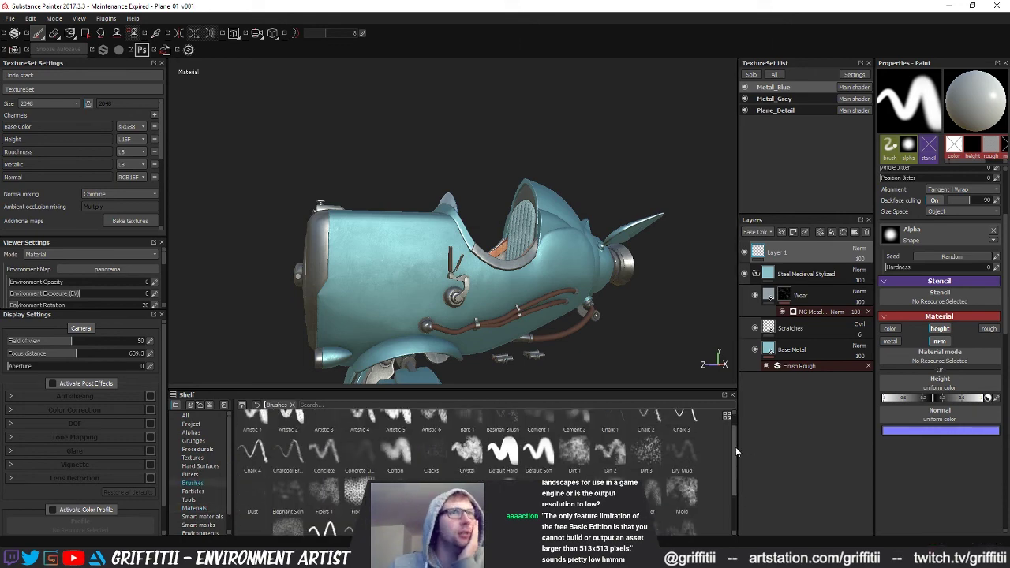
left_click(192, 458)
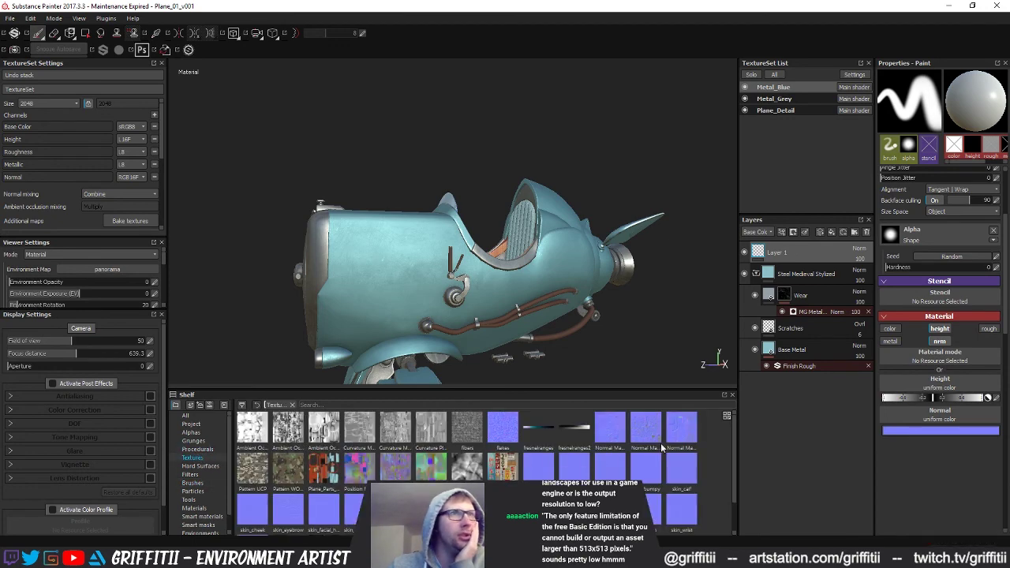
scroll(340, 460, "down", 1)
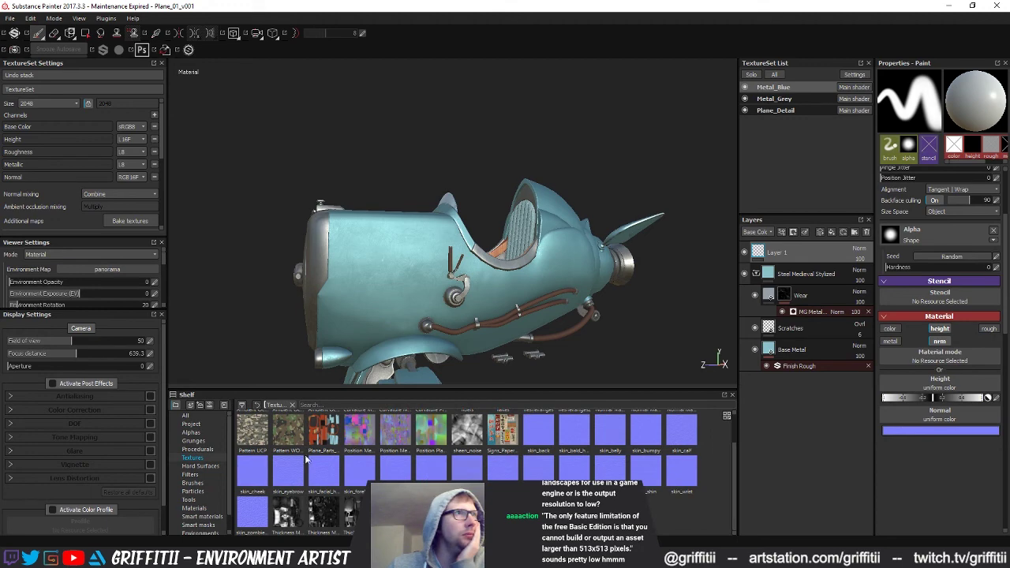
left_click(191, 433)
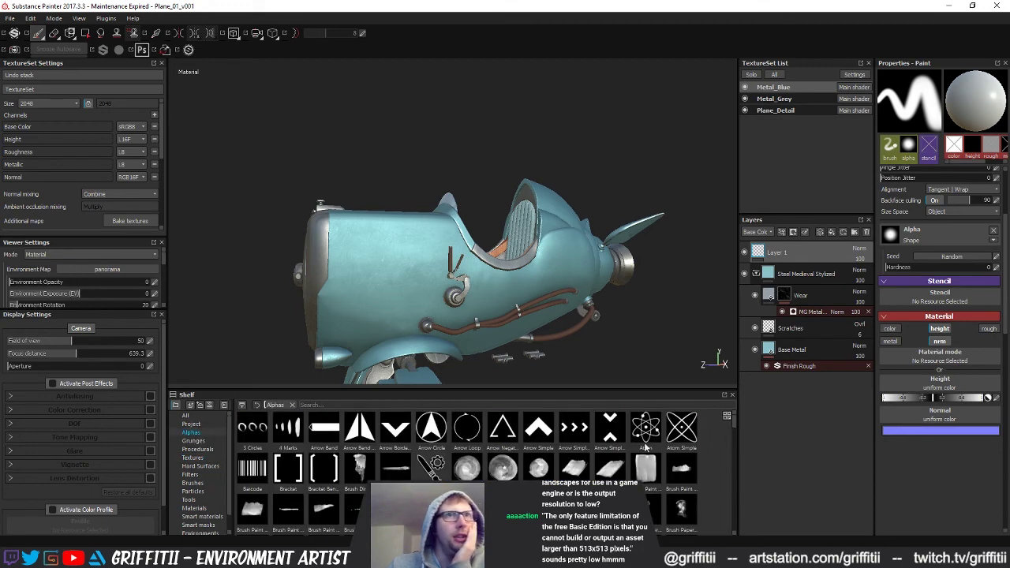
mouse_move(733, 426)
left_mouse_down()
mouse_move(743, 534)
mouse_move(744, 510)
mouse_move(743, 519)
left_mouse_up()
left_click(645, 485)
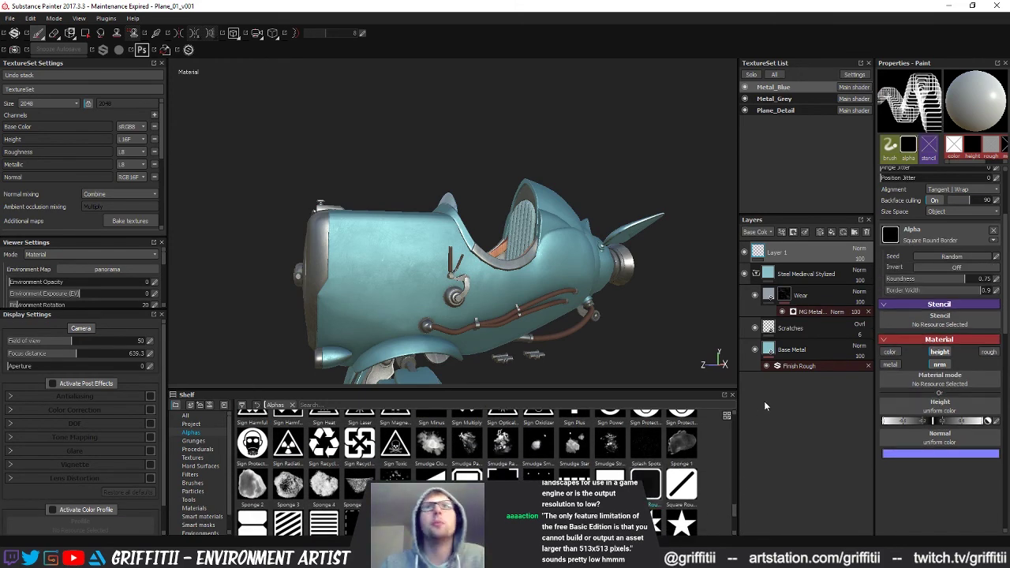
Enlarge the brush to size 15.68 over the side of the fuselage.
left_click_drag(460, 257, 381, 259, "alt")
middle_click_drag(380, 259, 439, 300, "alt")
right_click_drag(439, 300, 521, 292, "alt")
left_click_drag(521, 291, 398, 254, "alt")
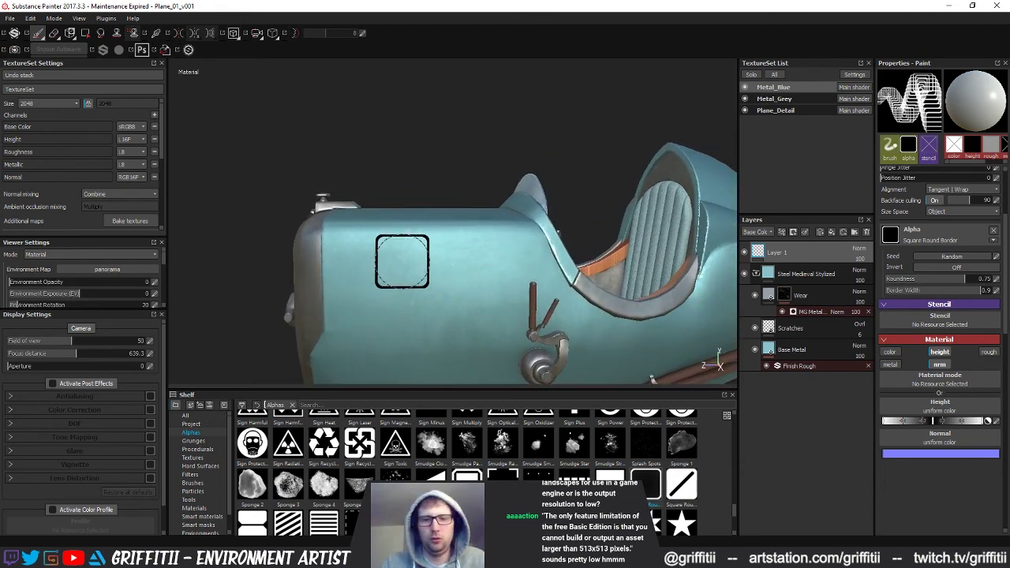
right_click_drag(404, 260, 413, 262, "ctrl")
Examine the fuselage with the Metal_Blue texture set isolated from both sides and restore the full plane.
mouse_move(442, 262)
left_mouse_down("alt")
mouse_move(430, 273)
mouse_move(437, 280)
mouse_move(631, 274)
left_mouse_up("alt")
key("alt+q")
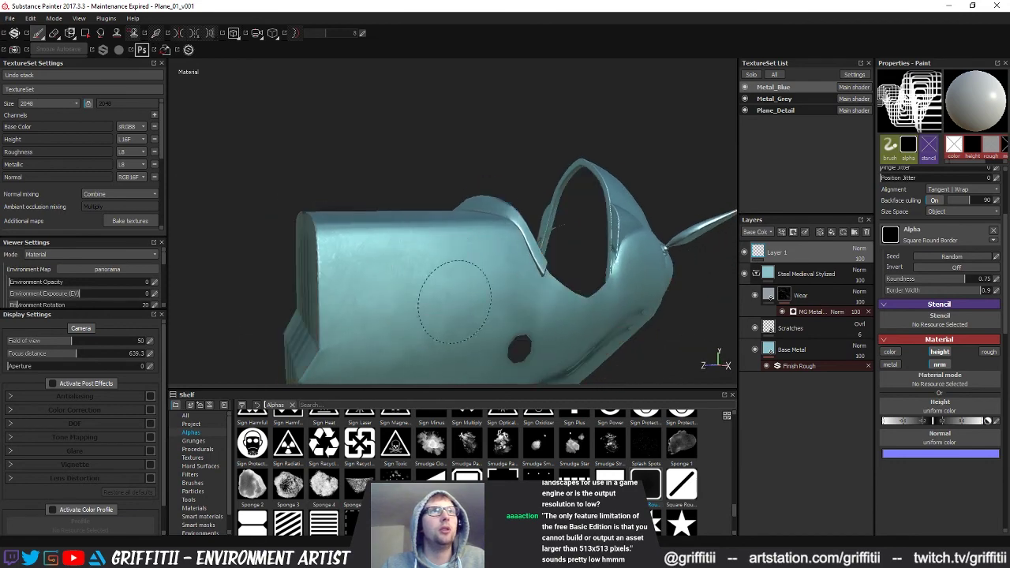
key("alt+q")
mouse_move(509, 269)
left_mouse_down("alt")
mouse_move(497, 270)
mouse_move(514, 273)
left_mouse_up("alt")
scroll(951, 236, "up", 5)
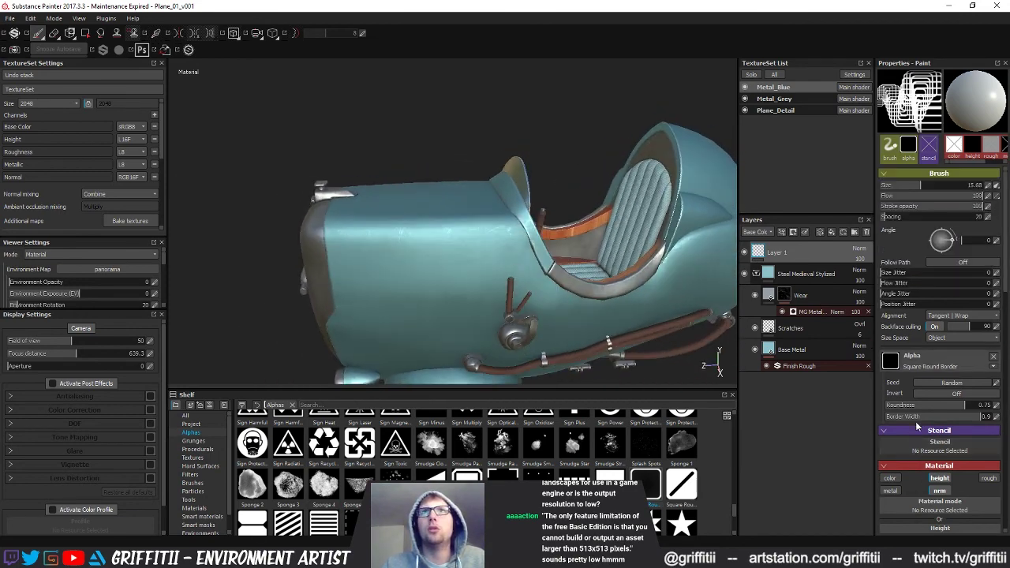
key("alt+q")
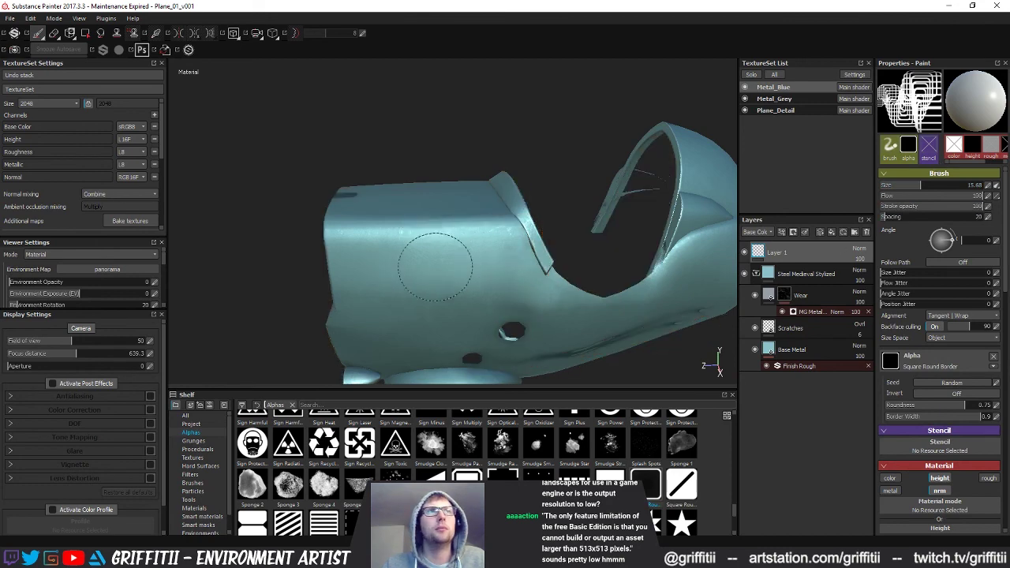
key("alt+q")
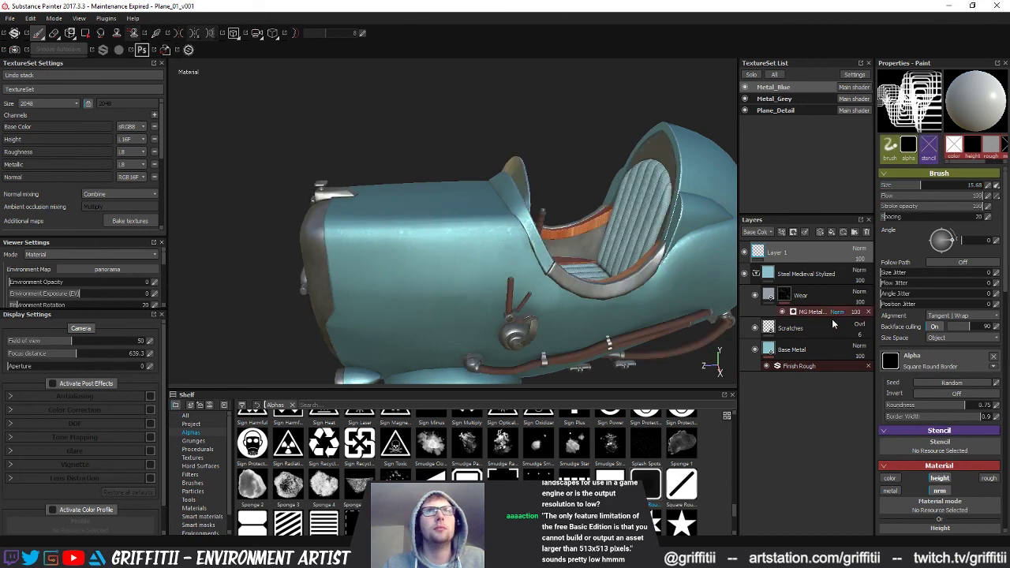
left_click(832, 233)
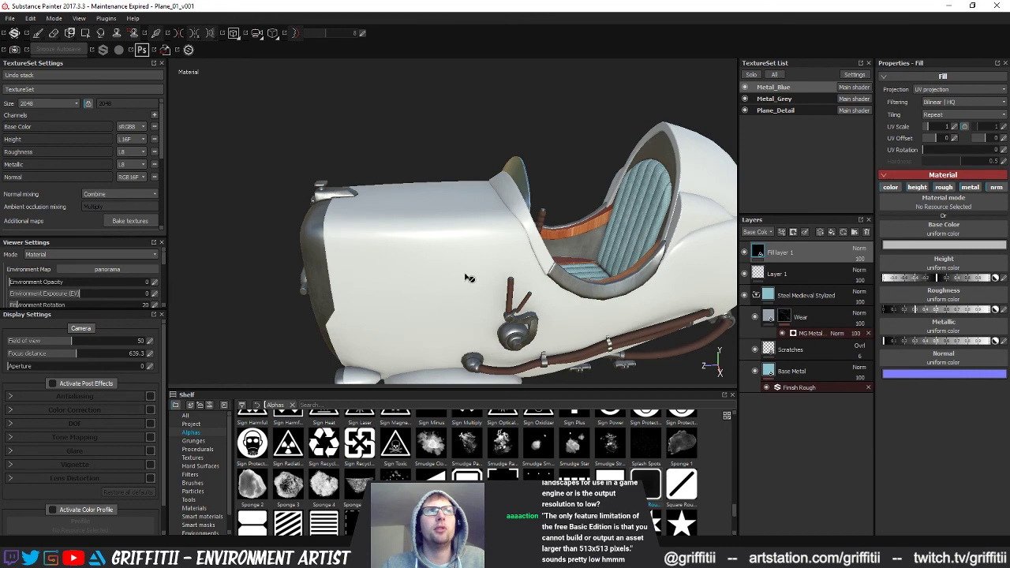
left_click(866, 232)
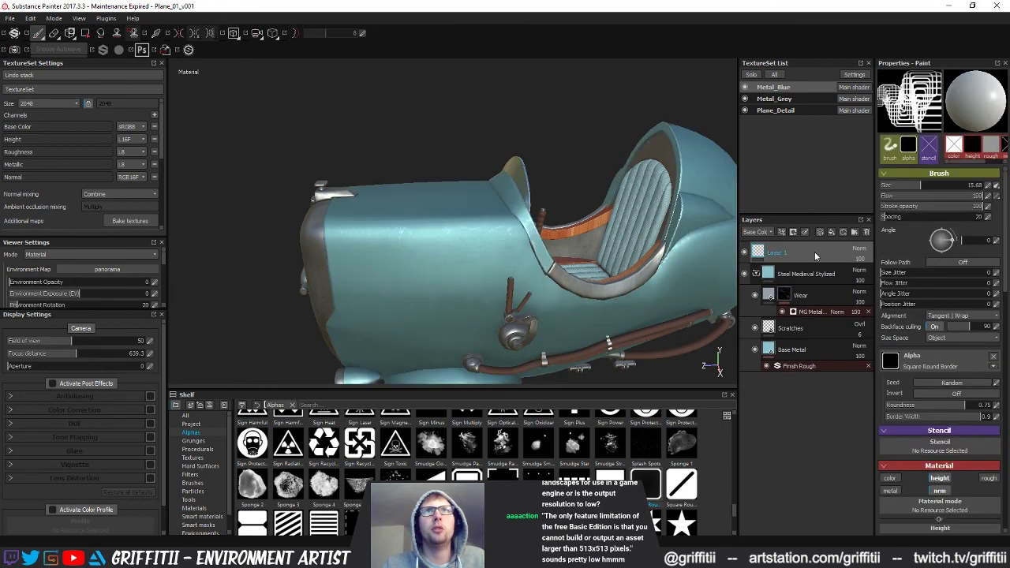
left_click(758, 233)
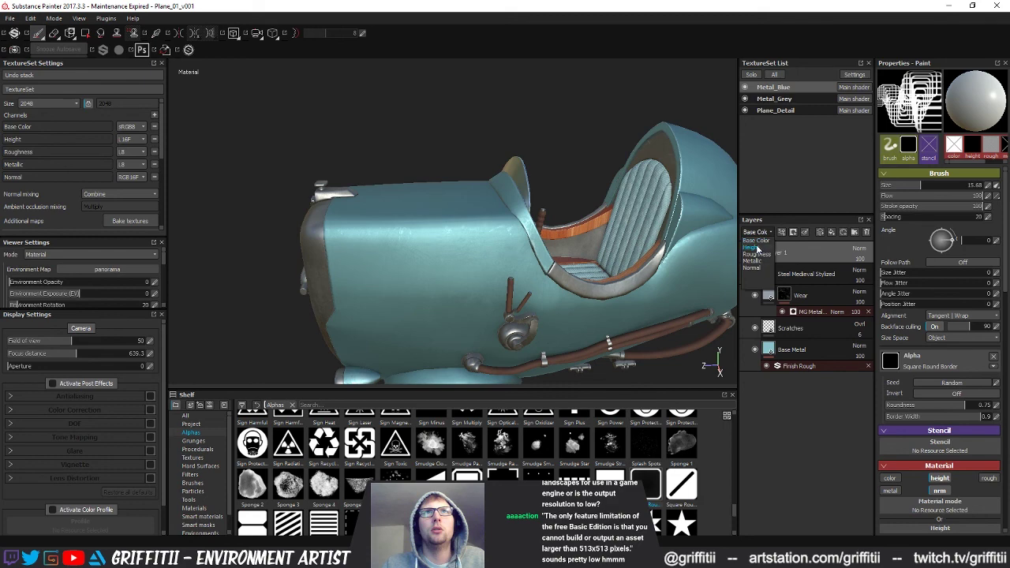
Cycle through the baked maps, including curvature, normal and world space normal, and return to the material view.
mouse_move(553, 213)
left_mouse_down("alt")
mouse_move(575, 181)
mouse_move(543, 196)
left_mouse_up("alt")
key("b")
key("b")
key("b")
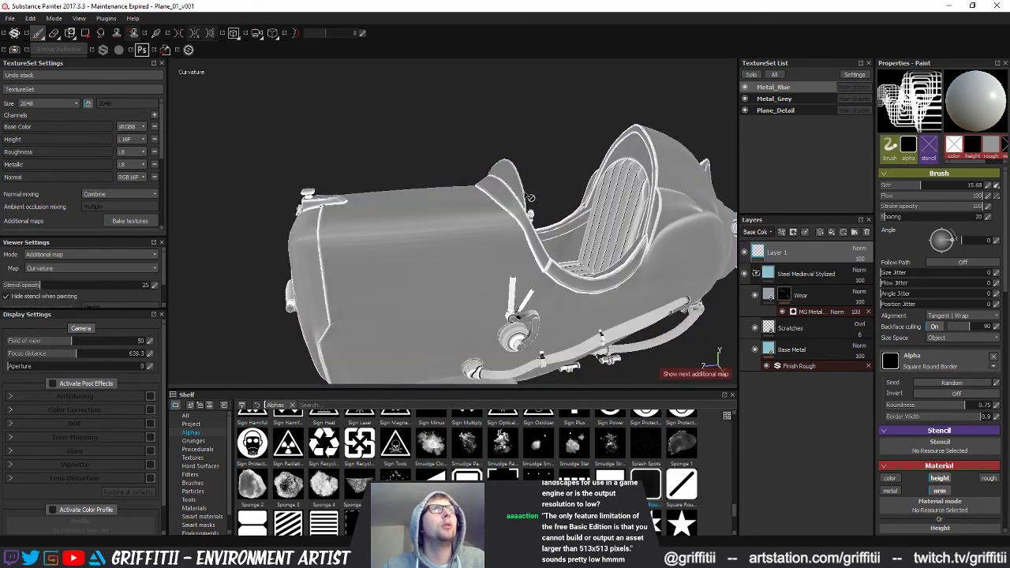
key("b")
key("b")
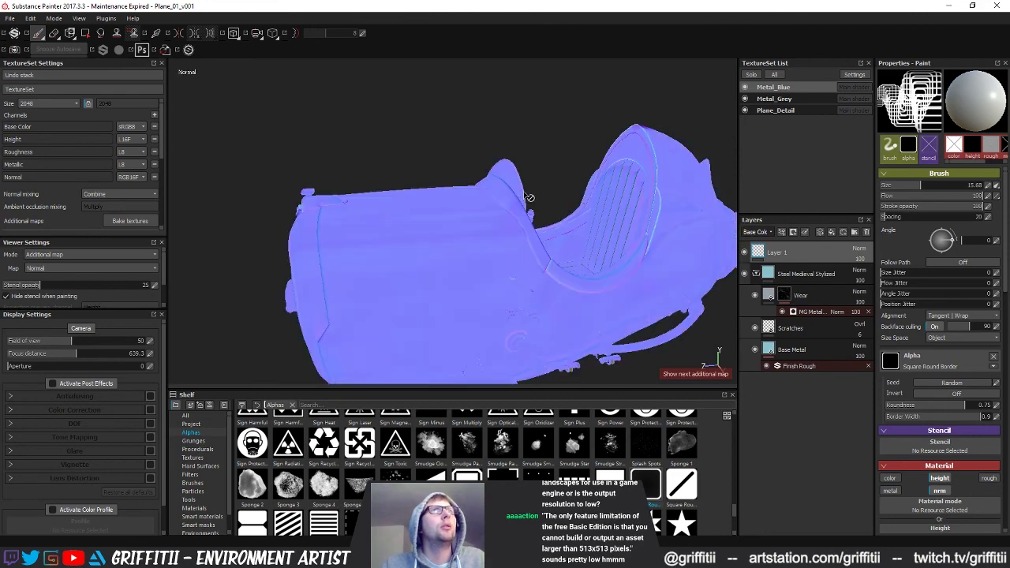
key("b")
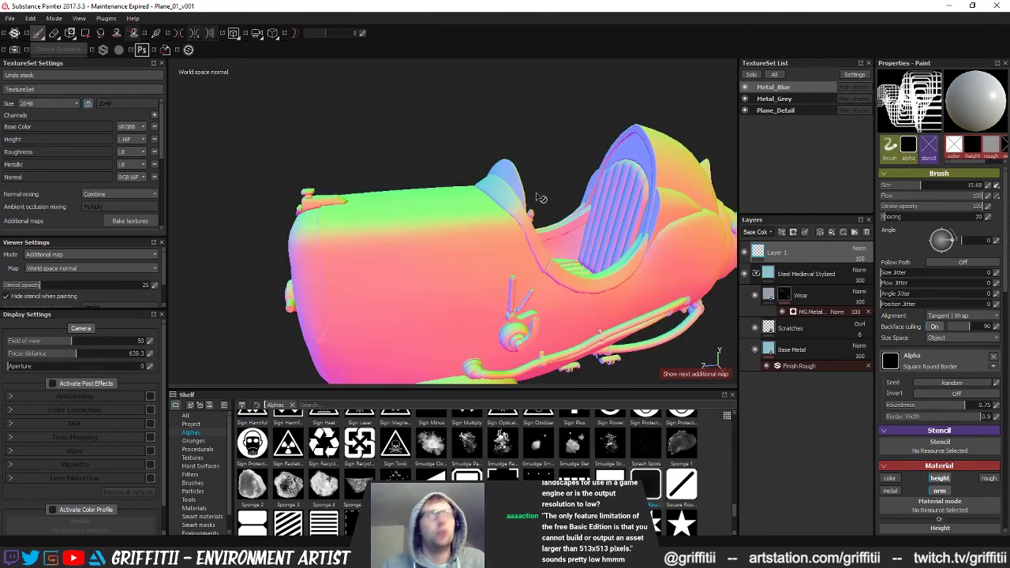
key("m")
mouse_move(361, 271)
left_mouse_down("alt")
mouse_move(424, 312)
mouse_move(453, 228)
mouse_move(431, 269)
mouse_move(410, 229)
left_mouse_up("alt")
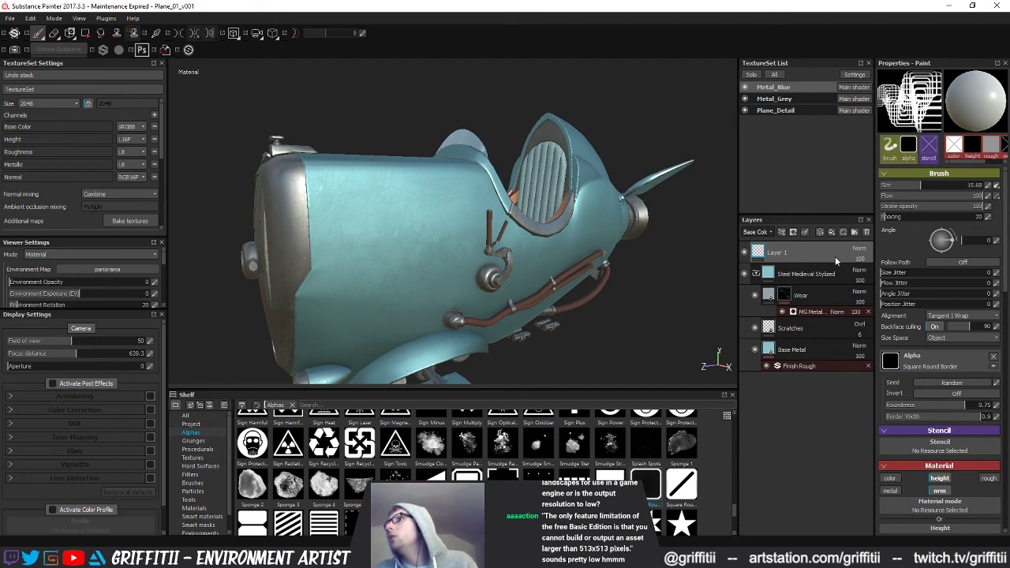
Enable the color channel, try a white Square Round Border stroke on the fuselage side and undo it.
mouse_move(668, 235)
left_mouse_down()
mouse_move(623, 260)
mouse_move(623, 280)
mouse_move(641, 295)
mouse_move(544, 300)
mouse_move(590, 319)
mouse_move(642, 297)
mouse_move(631, 311)
mouse_move(574, 308)
left_mouse_up()
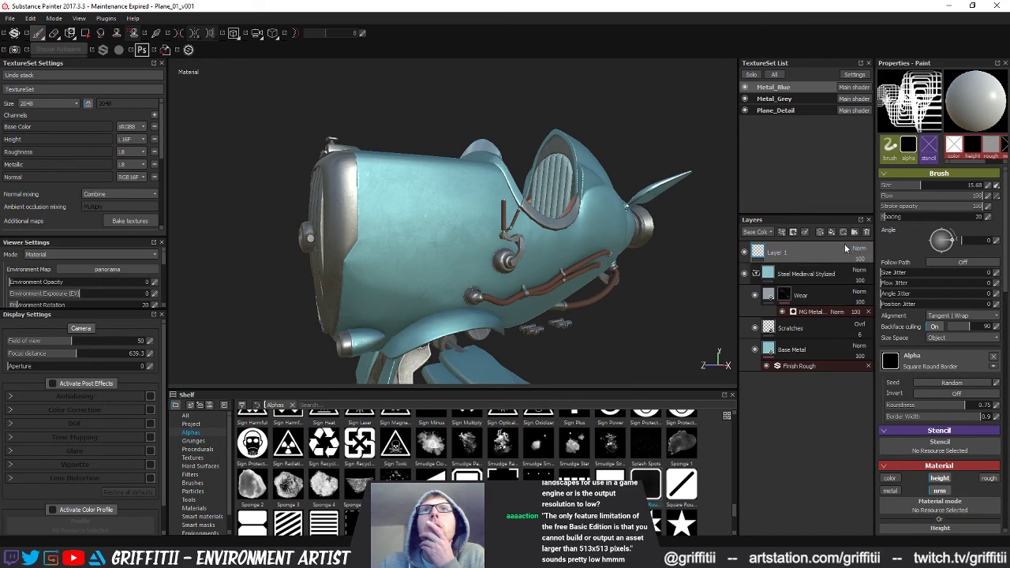
scroll(904, 348, "down", 3)
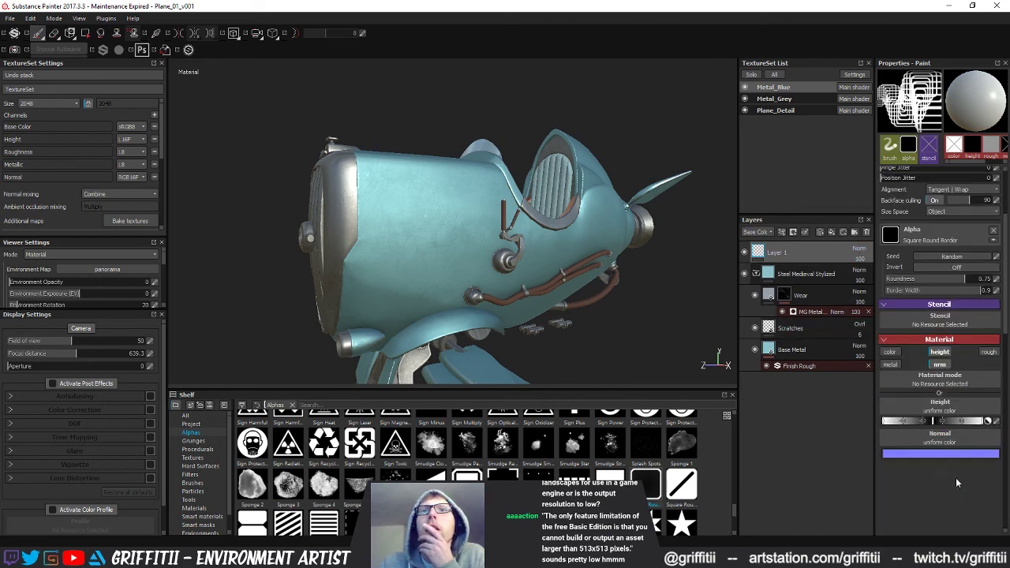
left_click(892, 352)
left_click(890, 365)
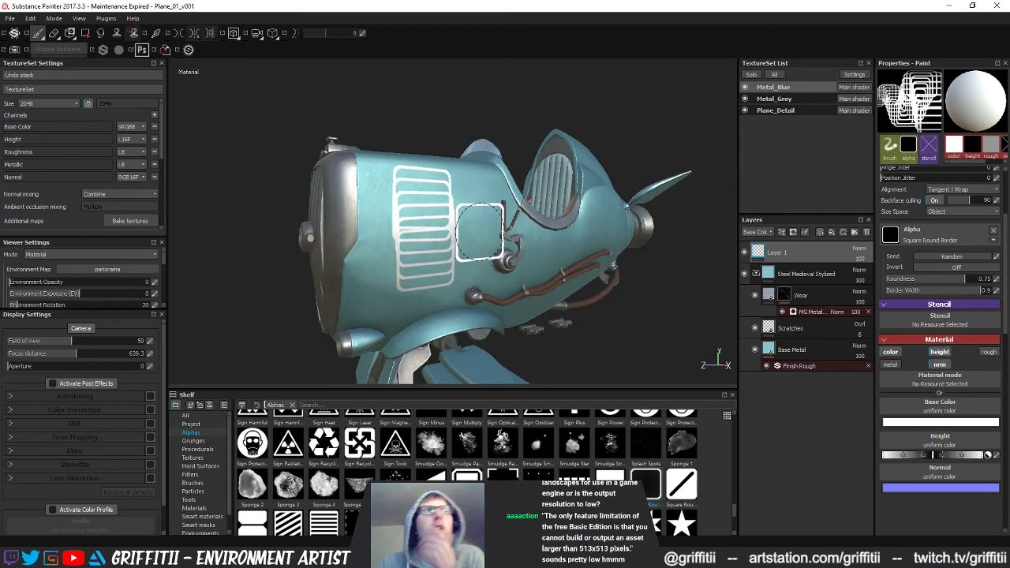
mouse_move(371, 217)
left_mouse_down()
mouse_move(473, 225)
mouse_move(577, 282)
mouse_move(505, 261)
mouse_move(399, 260)
mouse_move(412, 180)
mouse_move(716, 221)
mouse_move(575, 180)
mouse_move(463, 201)
left_mouse_up()
key("ctrl+z")
Enlarge the brush further and turn on mirror symmetry for painting on both sides of the fuselage.
right_click_drag(428, 202, 450, 201, "ctrl")
mouse_move(523, 209)
left_mouse_down("alt")
mouse_move(463, 284)
mouse_move(516, 227)
mouse_move(657, 235)
mouse_move(480, 283)
mouse_move(533, 227)
left_mouse_up("alt")
left_click_drag(458, 180, 260, 86, "alt")
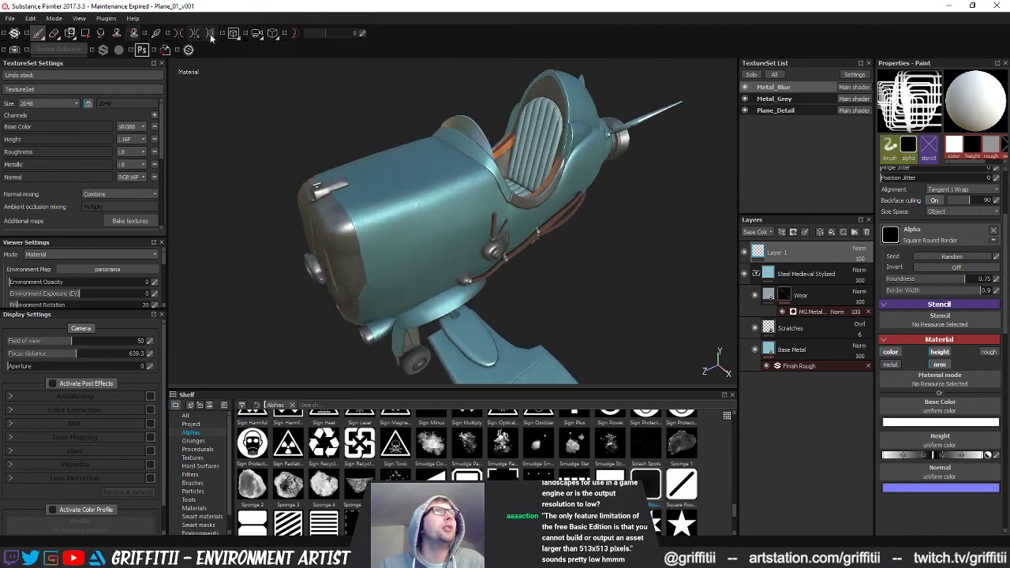
left_click(178, 35)
left_click_drag(466, 214, 497, 248, "alt")
left_click(420, 206)
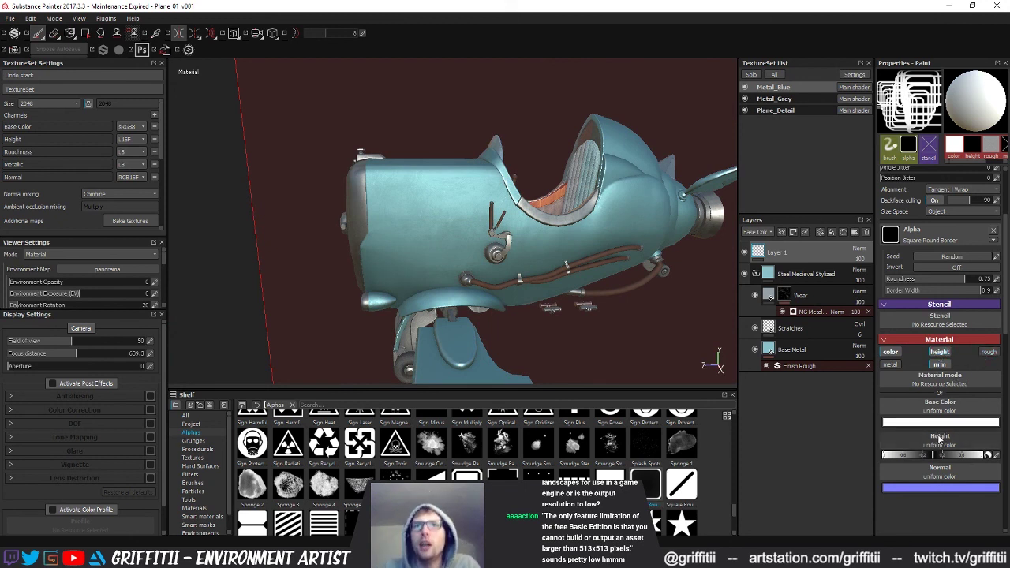
Turn off the brush's normal and color channels so that it paints height only on the fuselage side.
left_click(939, 363)
left_click(892, 352)
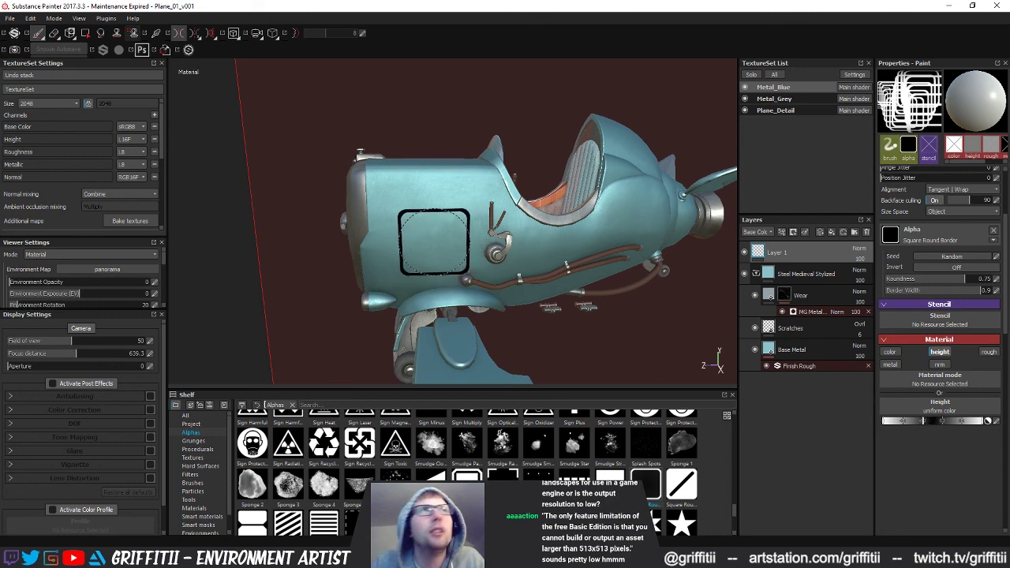
left_click_drag(433, 202, 632, 300, "alt")
mouse_move(559, 296)
left_mouse_down("alt")
mouse_move(502, 288)
mouse_move(458, 264)
left_mouse_up("alt")
middle_click_drag(548, 271, 555, 307, "alt")
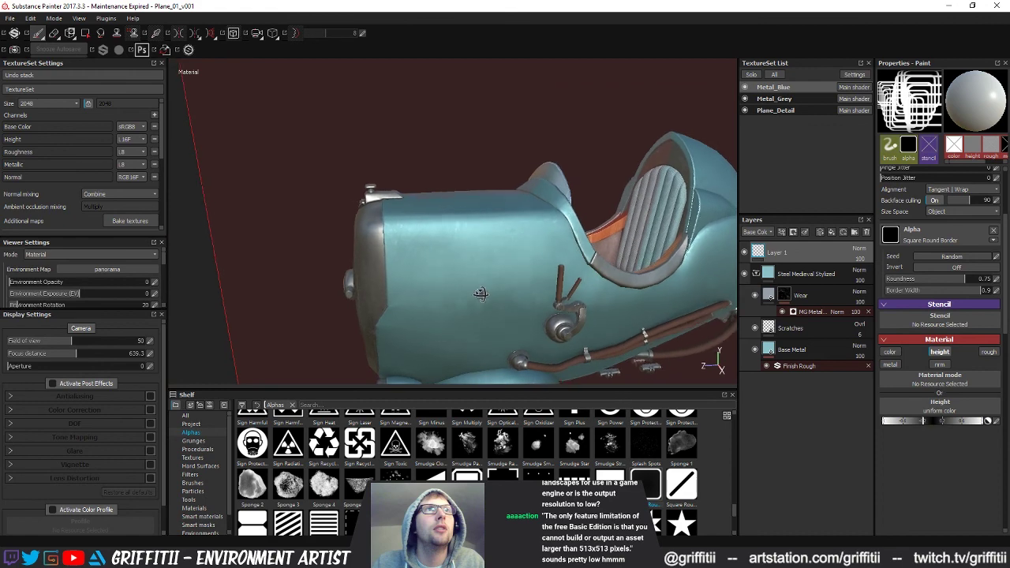
Set the Square Round Border alpha's roundness to 0.96 and its border width to 0.97.
right_click_drag(481, 295, 553, 298, "alt")
middle_click_drag(553, 298, 498, 303, "alt")
mouse_move(411, 242)
left_mouse_down("alt")
mouse_move(463, 260)
mouse_move(406, 226)
left_mouse_up("alt")
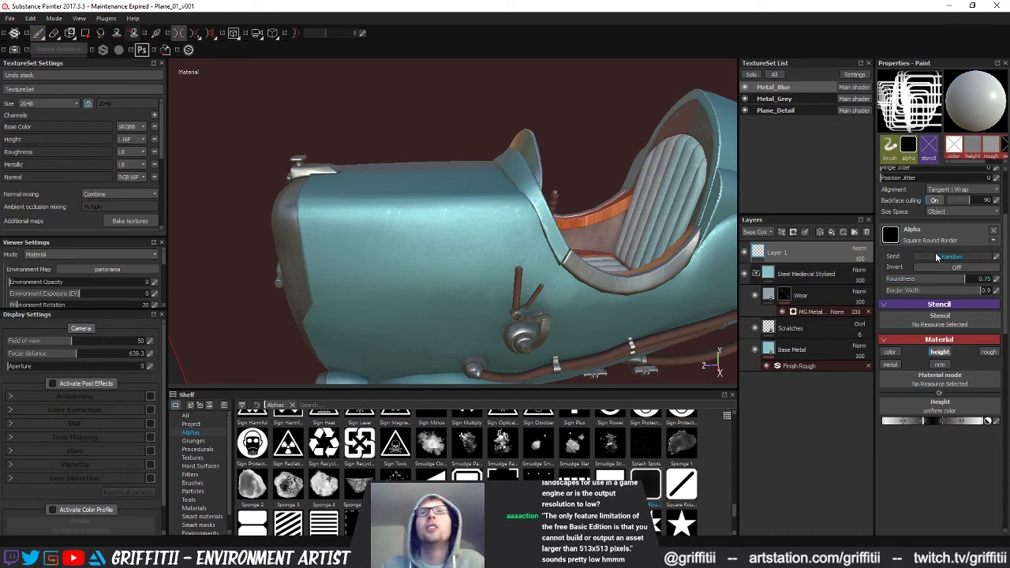
scroll(907, 349, "up", 3)
scroll(913, 280, "up", 1)
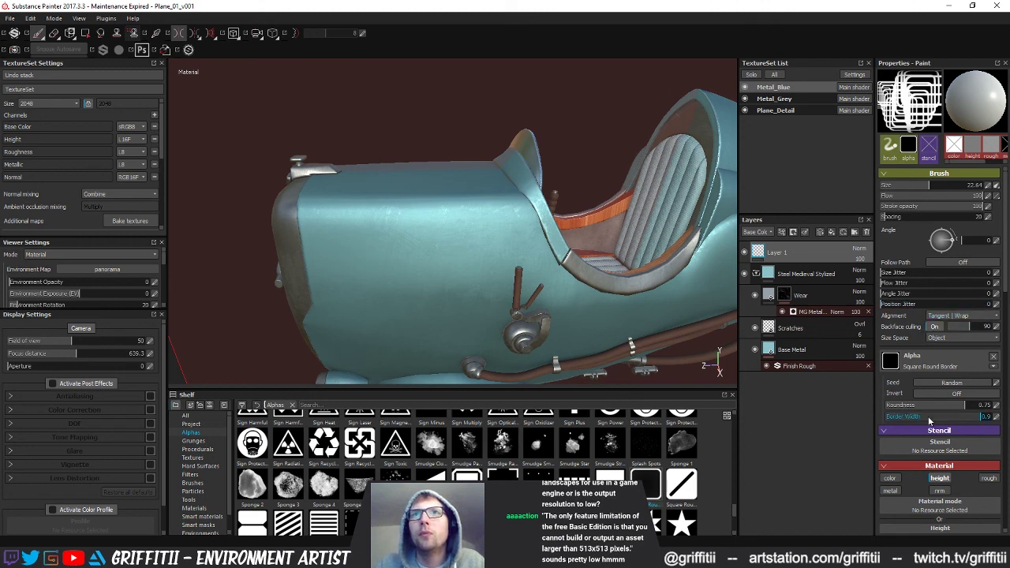
mouse_move(948, 407)
left_mouse_down()
mouse_move(892, 408)
mouse_move(991, 405)
mouse_move(936, 420)
mouse_move(991, 418)
left_mouse_up()
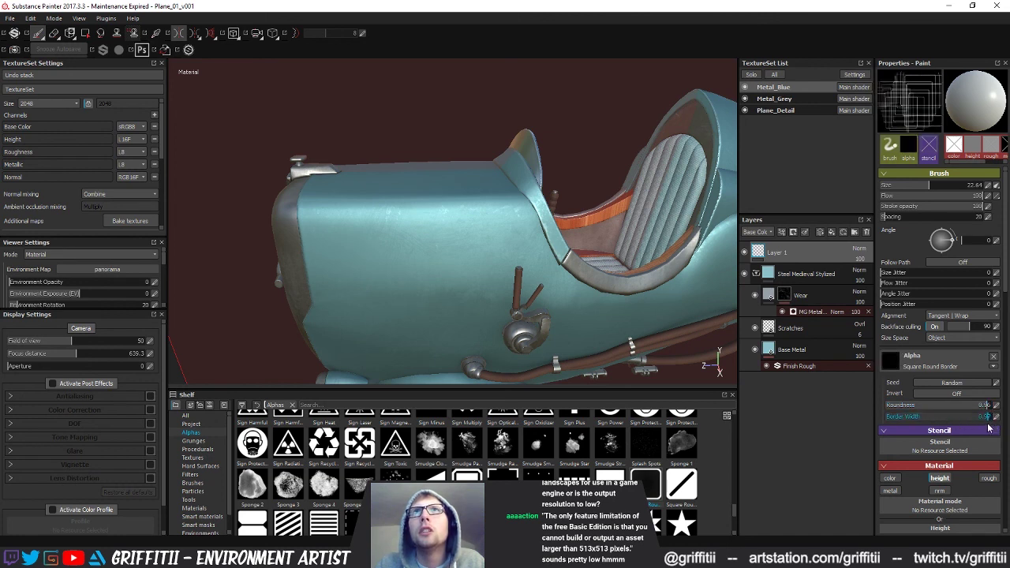
Try a panel stamp on the fuselage side and reduce the brush size to 14.14.
left_click(424, 258)
left_click_drag(494, 255, 618, 215, "alt")
right_click_drag(618, 216, 375, 218, "alt")
mouse_move(374, 219)
left_mouse_down("alt")
mouse_move(501, 234)
mouse_move(464, 239)
mouse_move(399, 205)
left_mouse_up("alt")
right_click_drag(399, 206, 506, 208, "alt")
left_click_drag(505, 209, 480, 202, "alt")
right_click_drag(471, 188, 472, 190, "ctrl")
mouse_move(493, 190)
left_mouse_down("alt")
mouse_move(464, 193)
mouse_move(591, 225)
mouse_move(502, 235)
left_mouse_up("alt")
right_click_drag(501, 235, 466, 284, "alt")
left_click_drag(465, 285, 512, 265, "alt")
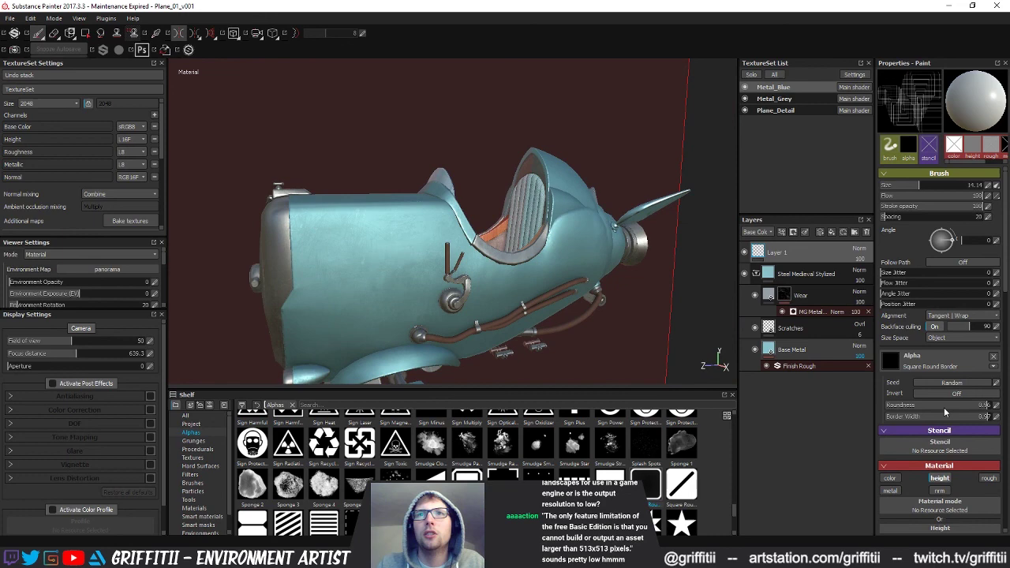
Lower the brush's height value and stamp an engraved square panel outline on the fuselage side between nose and cockpit.
scroll(932, 407, "down", 5)
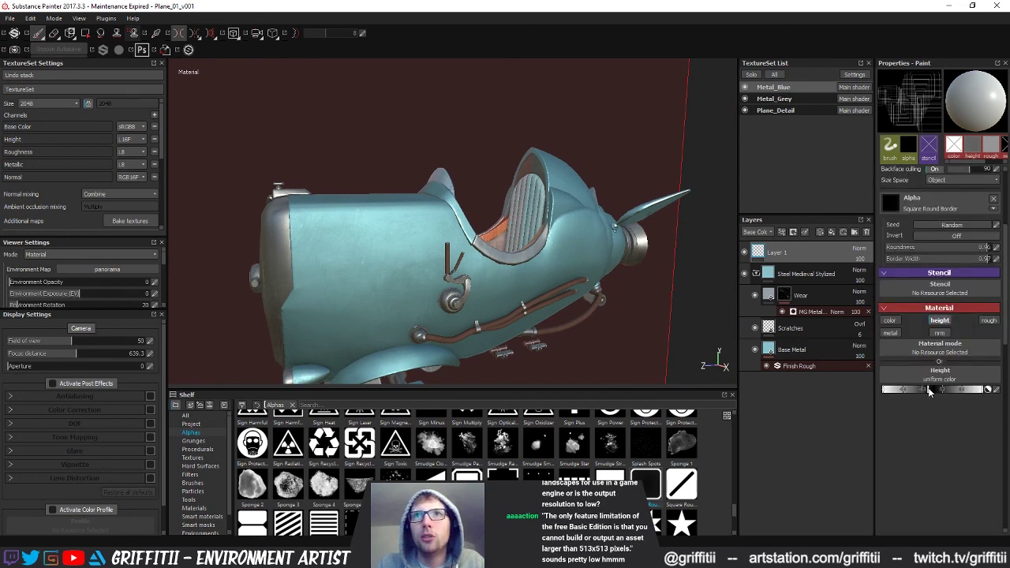
left_click_drag(429, 265, 435, 228, "alt")
mouse_move(493, 304)
left_mouse_down("alt")
mouse_move(505, 284)
mouse_move(454, 241)
left_mouse_up("alt")
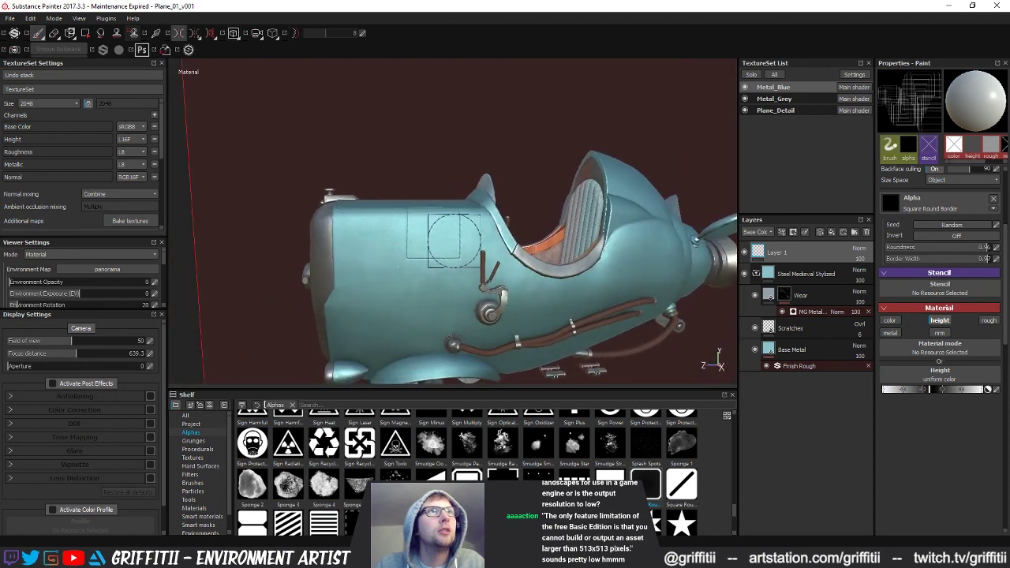
key("shift")
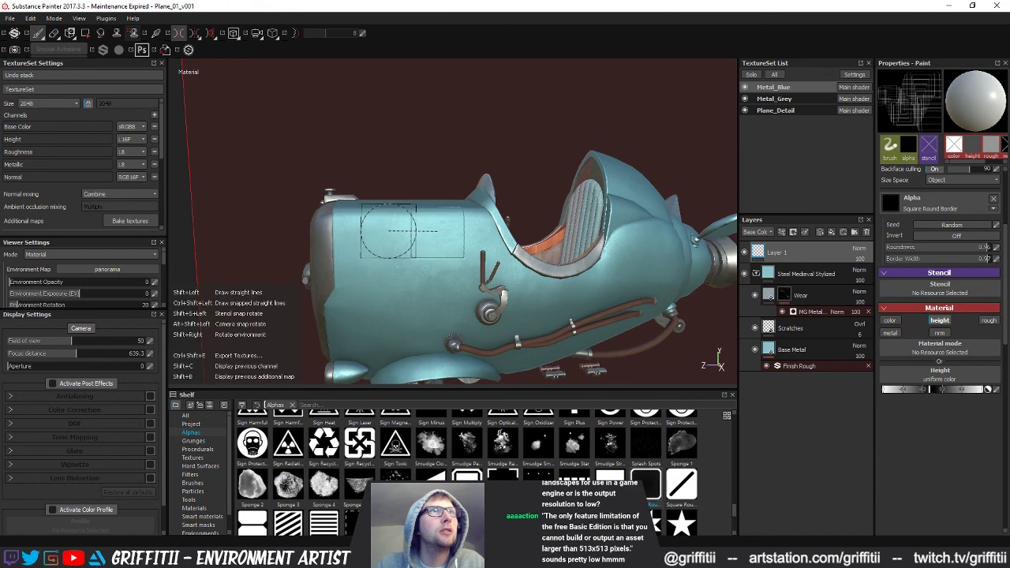
Stamp engraved panel outlines on the wing's underside, including a rectangular flap at the trailing edge near the tip.
mouse_move(403, 232)
left_mouse_down("alt")
mouse_move(505, 237)
mouse_move(647, 268)
mouse_move(531, 287)
left_mouse_up("alt")
mouse_move(598, 268)
left_mouse_down("alt")
mouse_move(412, 268)
mouse_move(464, 296)
mouse_move(487, 277)
mouse_move(494, 269)
mouse_move(474, 263)
mouse_move(510, 176)
mouse_move(427, 278)
mouse_move(485, 266)
mouse_move(559, 280)
mouse_move(500, 264)
mouse_move(533, 312)
left_mouse_up("alt")
mouse_move(546, 271)
left_mouse_down("alt")
mouse_move(553, 292)
mouse_move(636, 286)
mouse_move(608, 282)
left_mouse_up("alt")
scroll(552, 292, "up", 2)
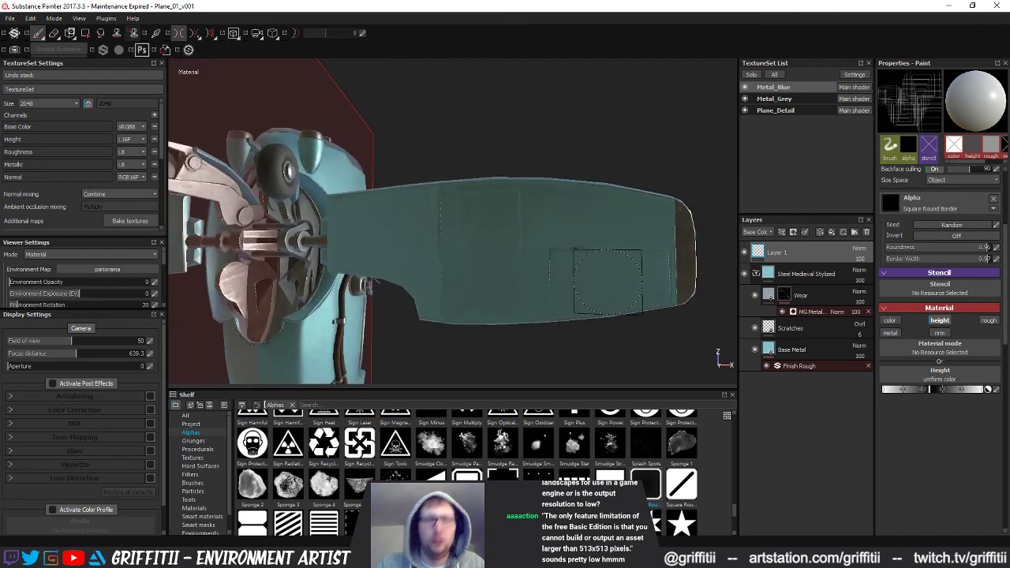
Shrink the brush and stamp two small hinge details along the inner edge of the wing's flap panel.
right_click_drag(609, 282, 601, 281, "ctrl")
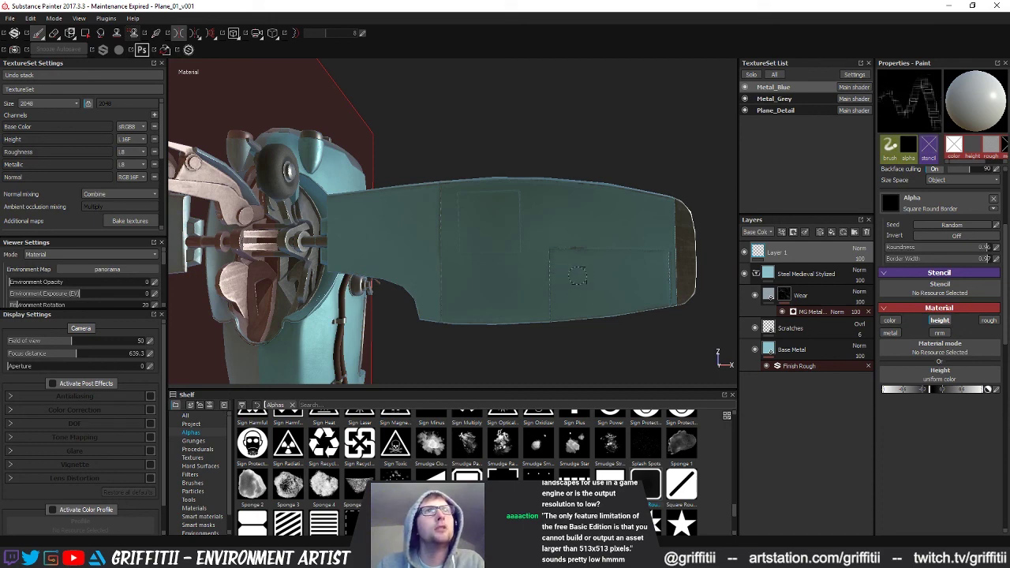
mouse_move(570, 269)
left_mouse_down("alt")
mouse_move(556, 350)
mouse_move(557, 331)
left_mouse_up("alt")
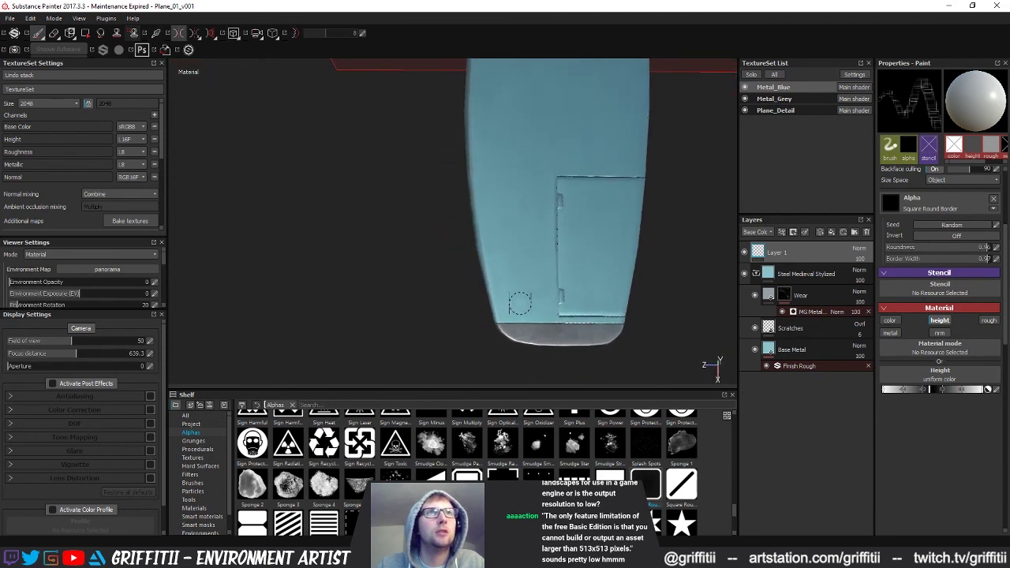
mouse_move(537, 302)
left_mouse_down("alt")
mouse_move(485, 345)
mouse_move(498, 368)
mouse_move(345, 264)
mouse_move(375, 284)
mouse_move(504, 236)
mouse_move(541, 242)
mouse_move(397, 249)
mouse_move(336, 264)
mouse_move(474, 191)
mouse_move(454, 217)
mouse_move(394, 229)
mouse_move(443, 237)
mouse_move(411, 245)
left_mouse_up("alt")
right_click_drag(410, 245, 371, 251, "alt")
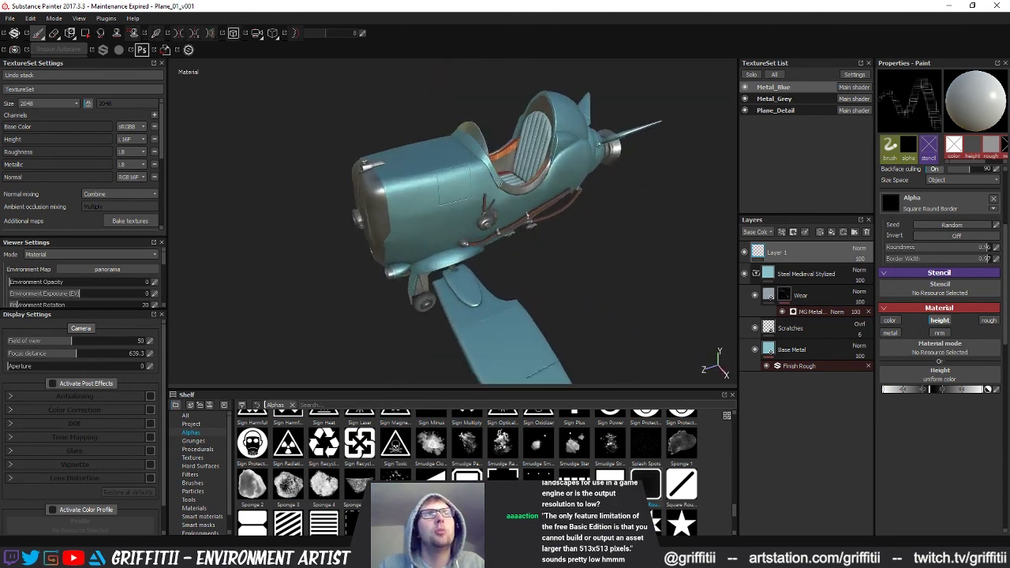
Add an anchor point to Layer 1, which holds the panel height detail.
left_click_drag(371, 251, 427, 272, "alt")
right_click_drag(426, 272, 481, 272, "alt")
left_click_drag(481, 272, 466, 245, "alt")
right_click(824, 250)
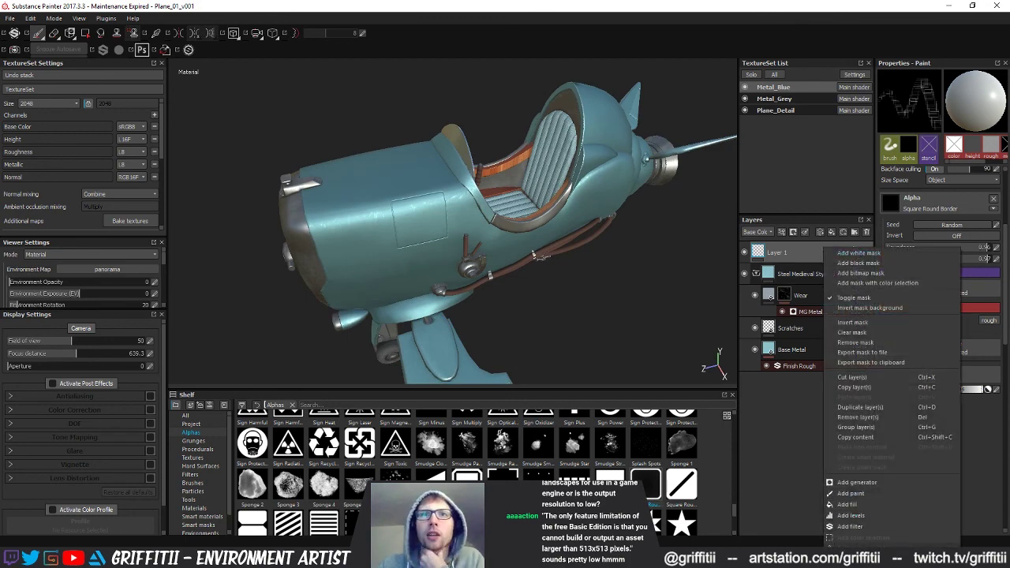
left_click(853, 538)
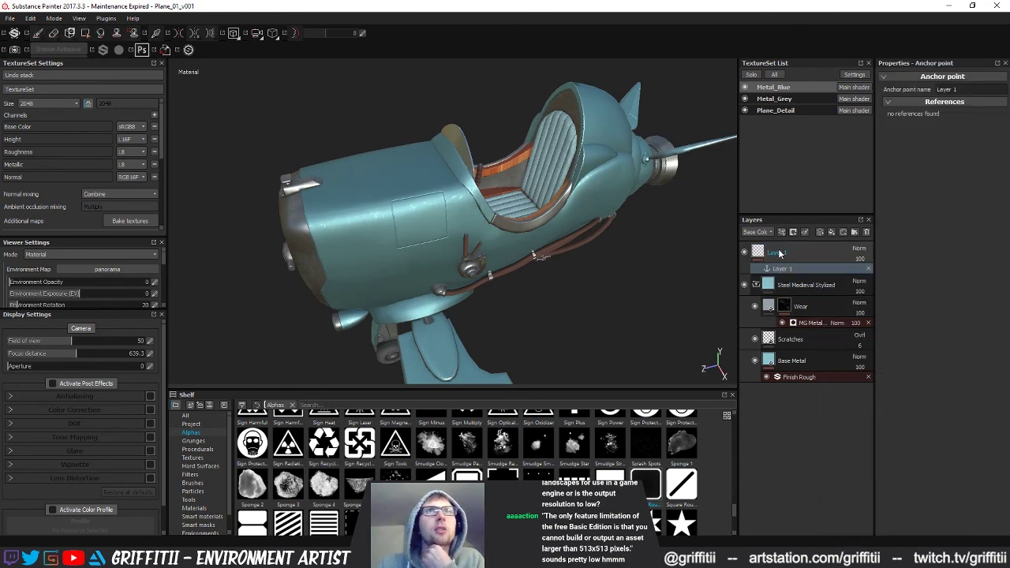
Try Layer 1 below the Steel Medieval Stylized group and inside it without the anchor point, and return it to the top of the stack.
left_click_drag(783, 286, 793, 254)
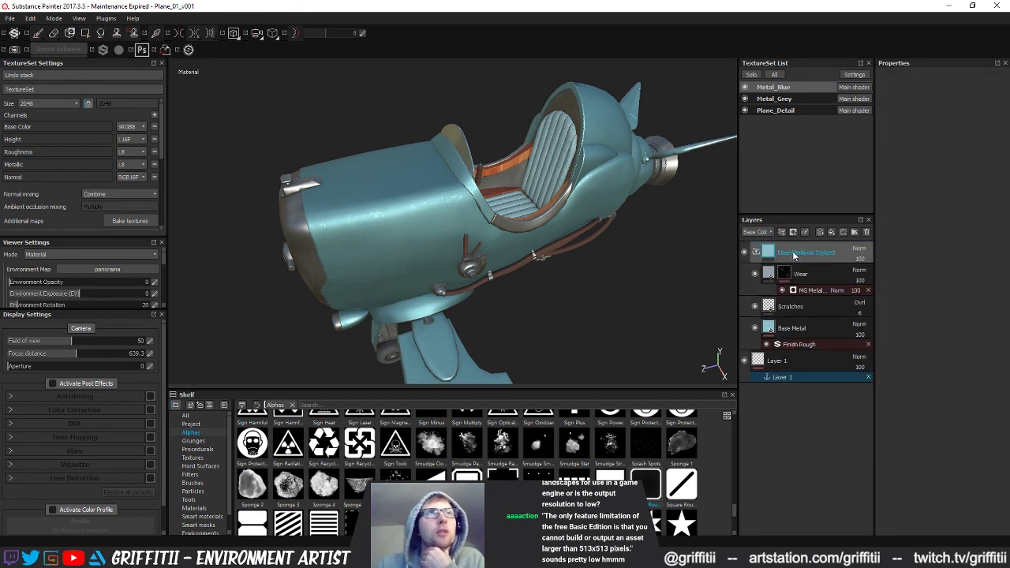
left_click(758, 361)
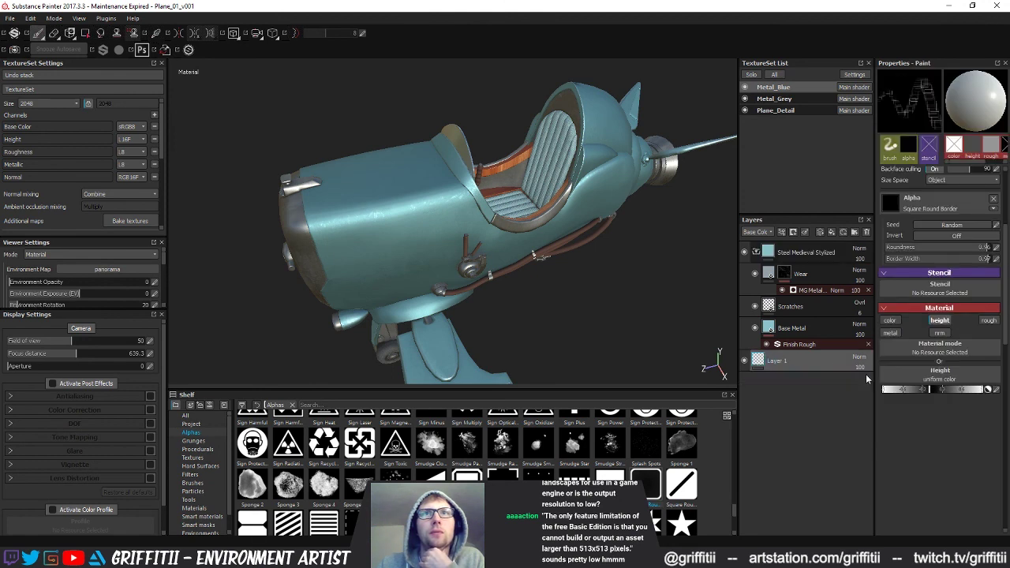
left_click_drag(758, 360, 782, 324)
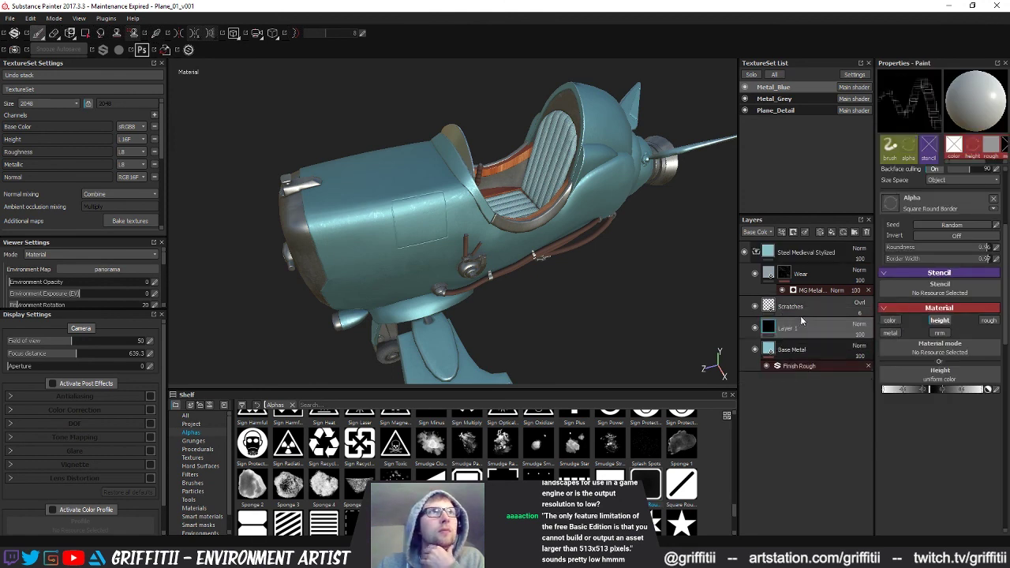
left_click_drag(771, 330, 789, 242)
Bring the whole plane into view and open the project's file commands.
left_click_drag(430, 291, 518, 272, "alt")
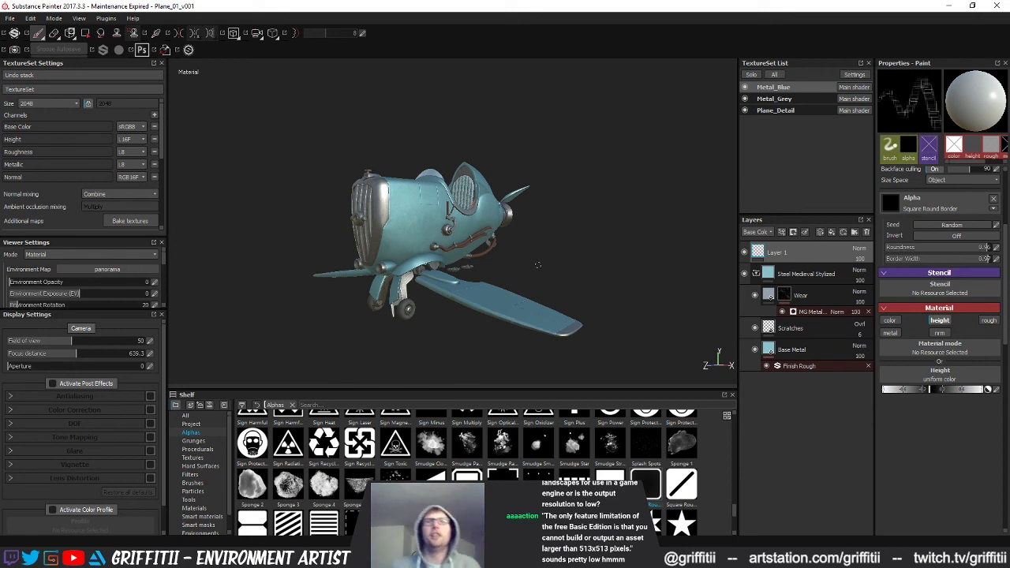
left_click(7, 18)
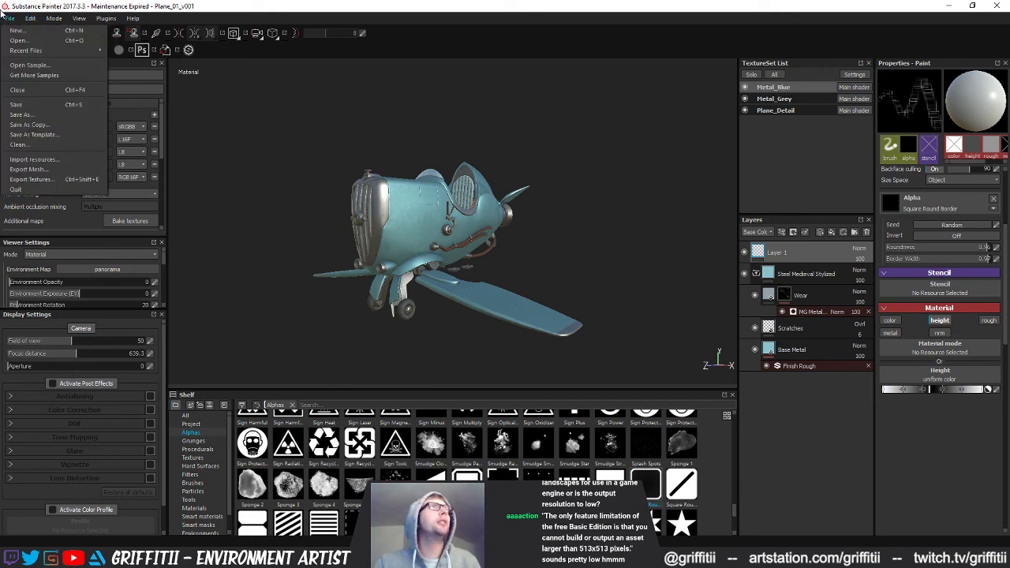